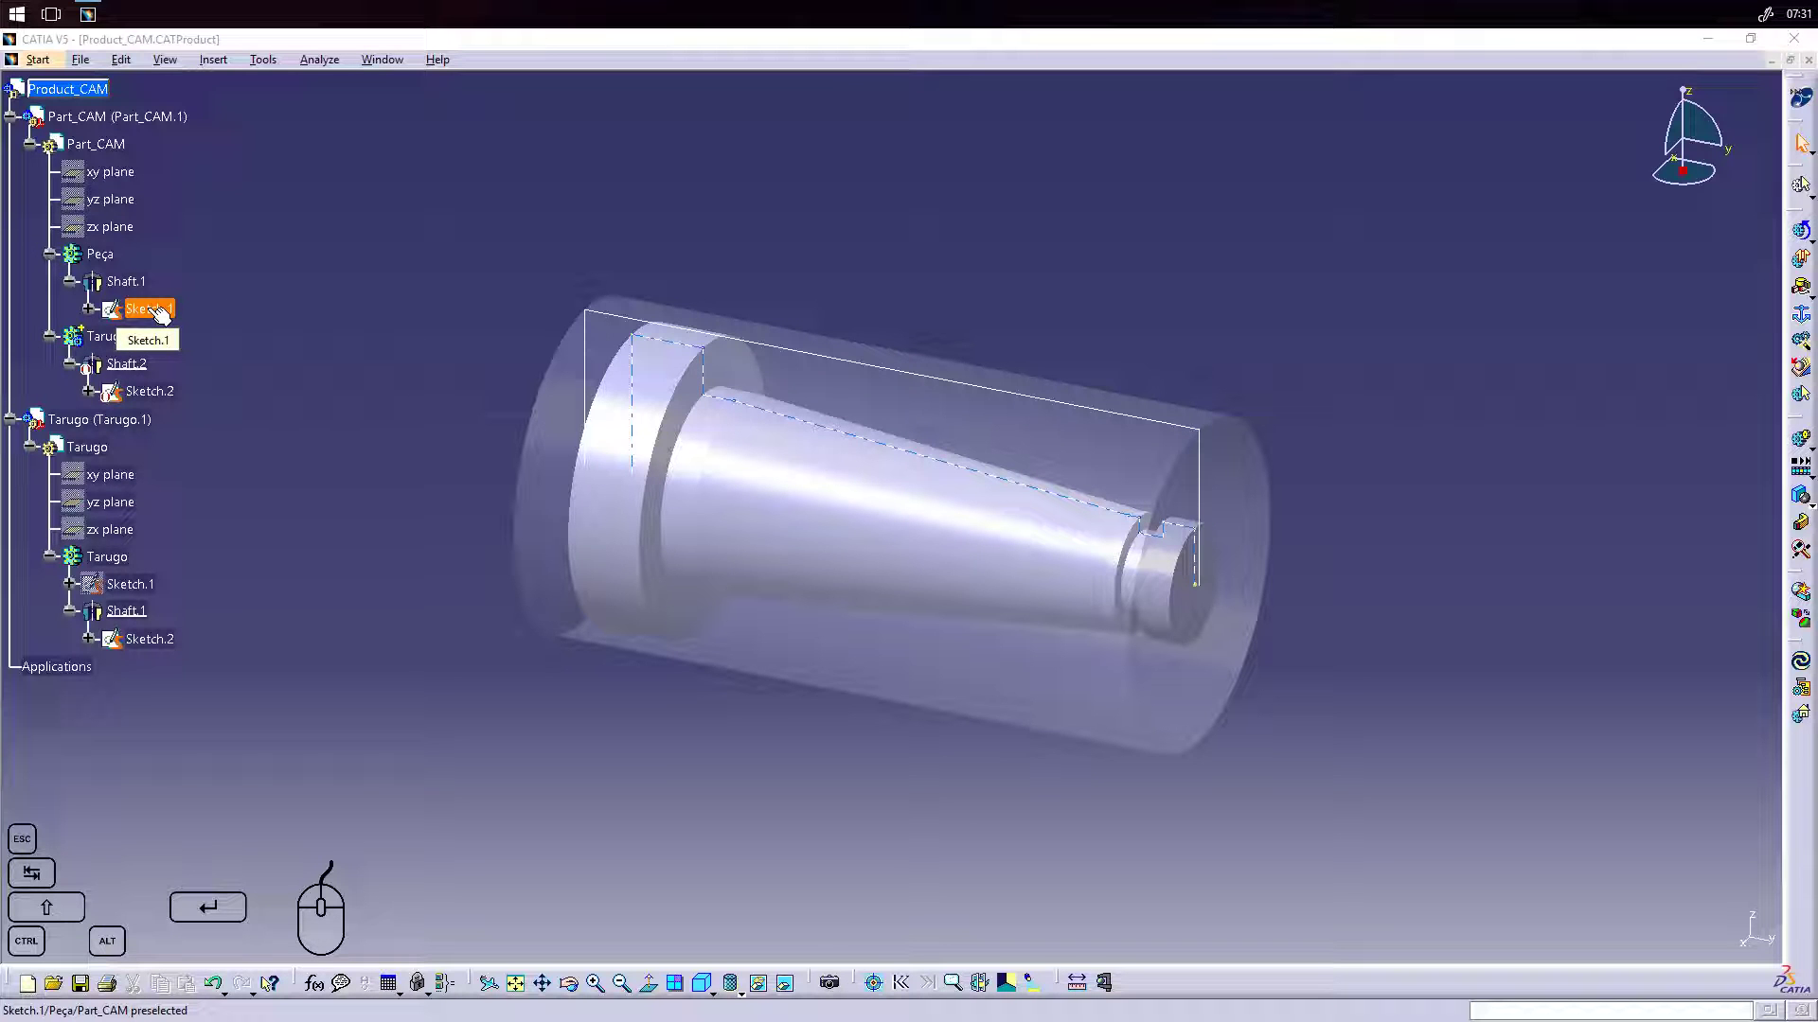
Examine the Peça and Tarugo bodies in Part_CAM and the separate Tarugo part, including their shafts and sketches.
click(99, 253)
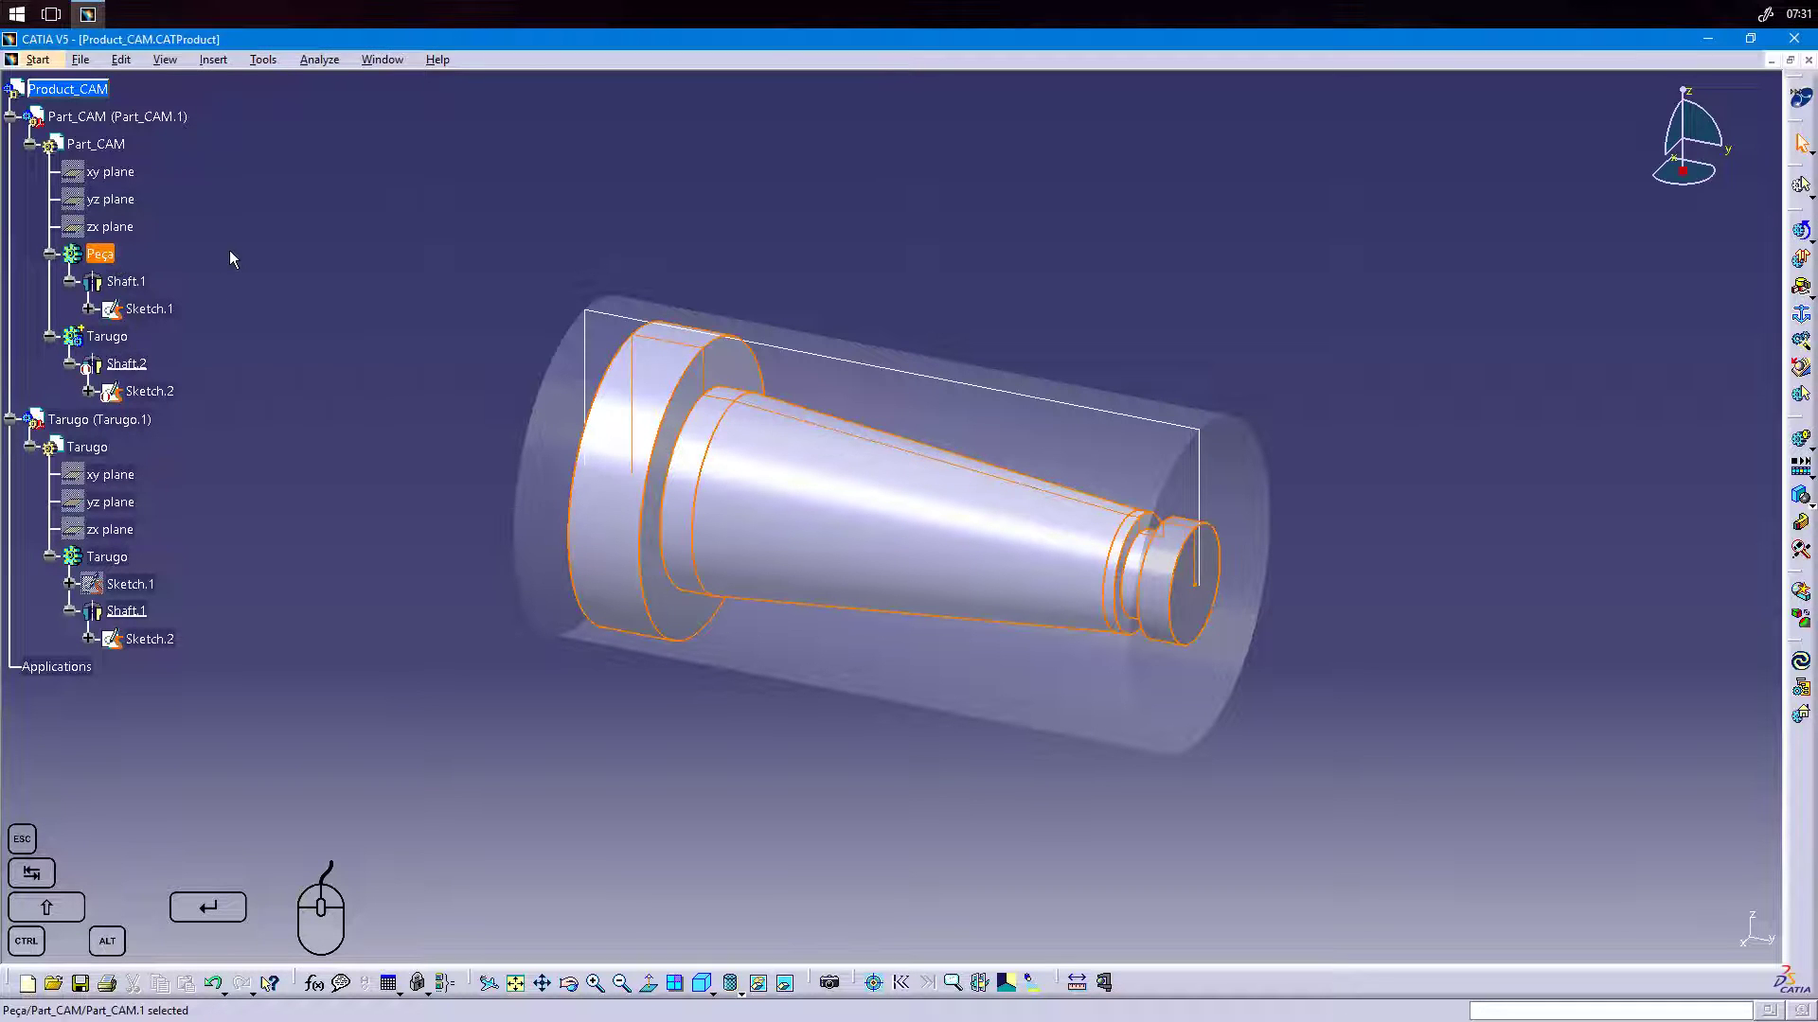
click(131, 281)
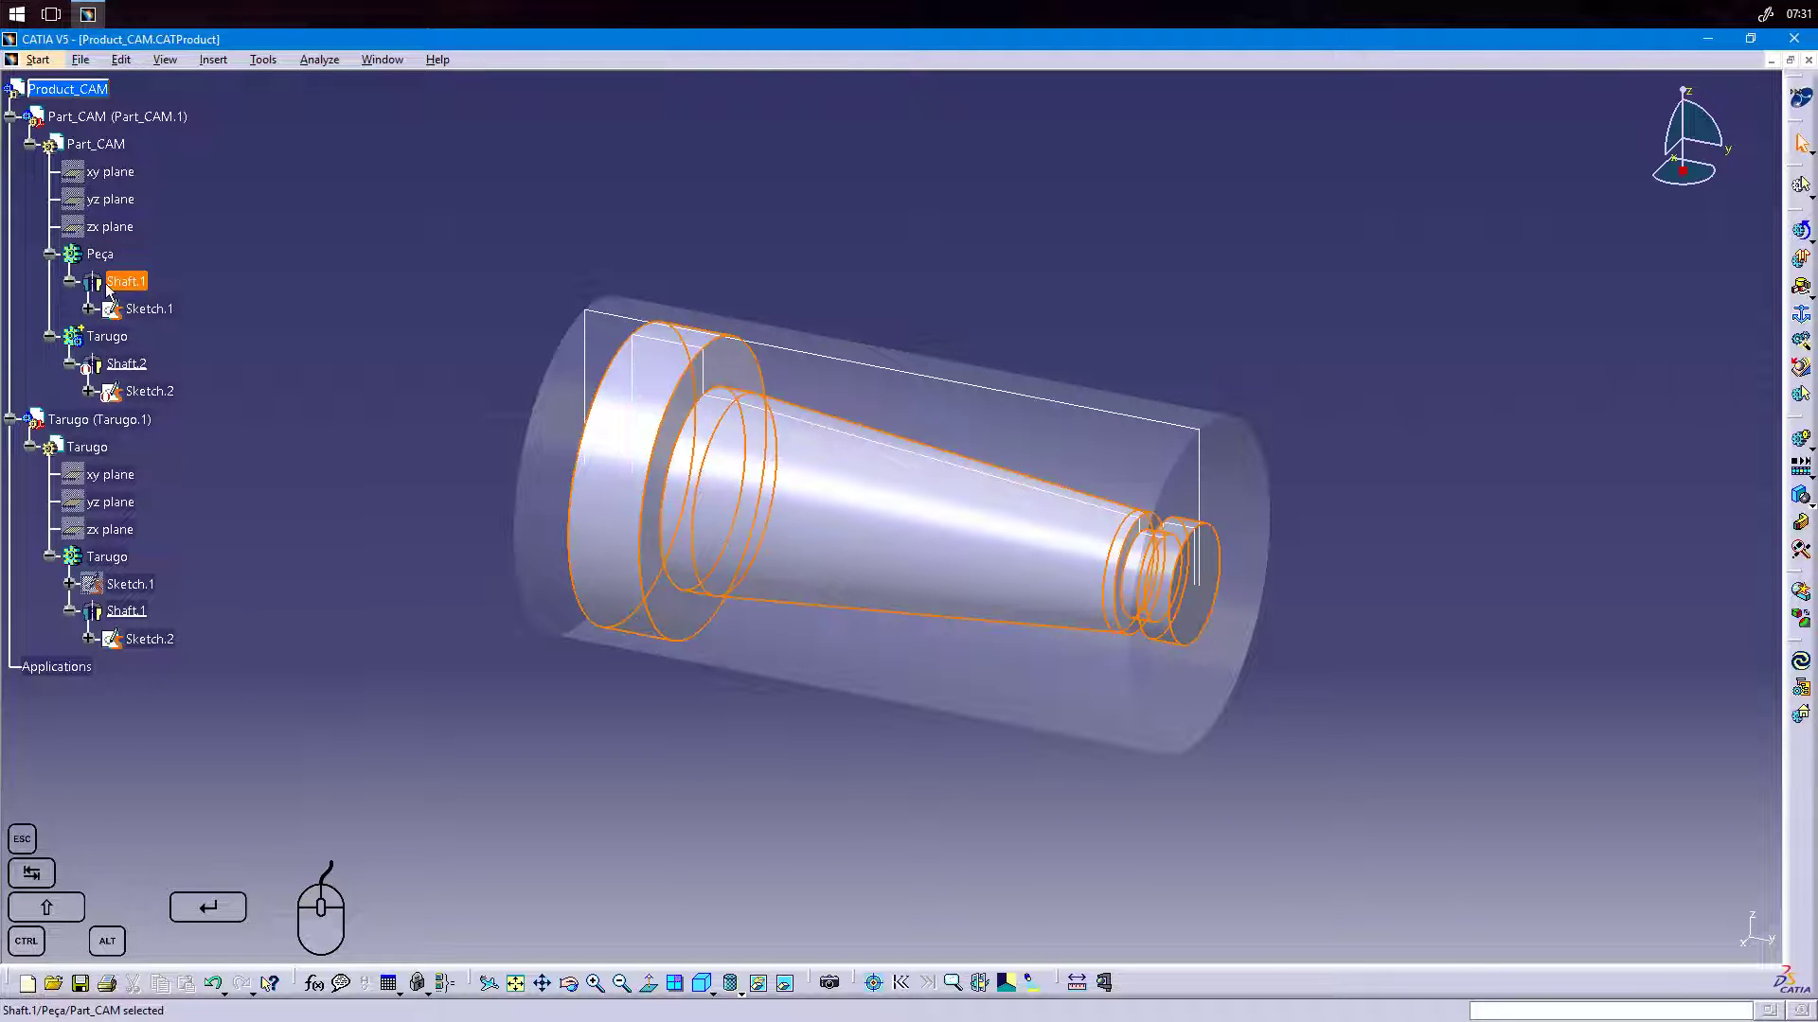
click(156, 308)
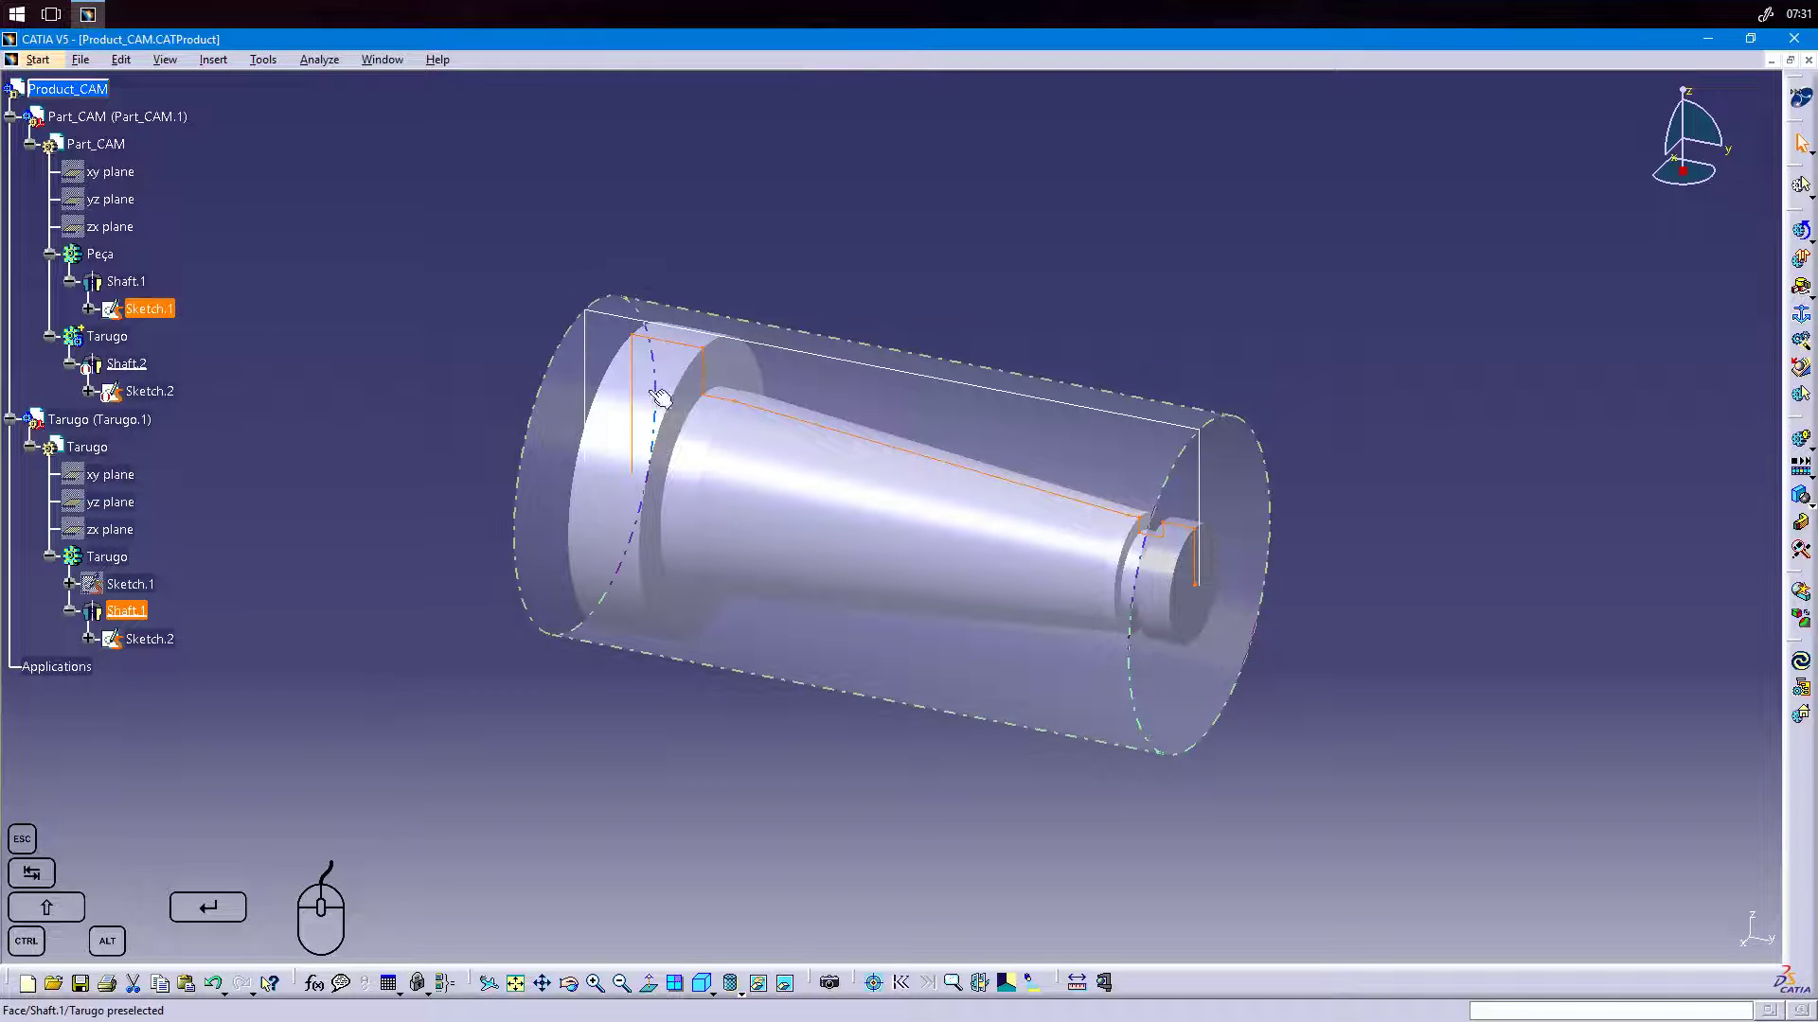
click(385, 297)
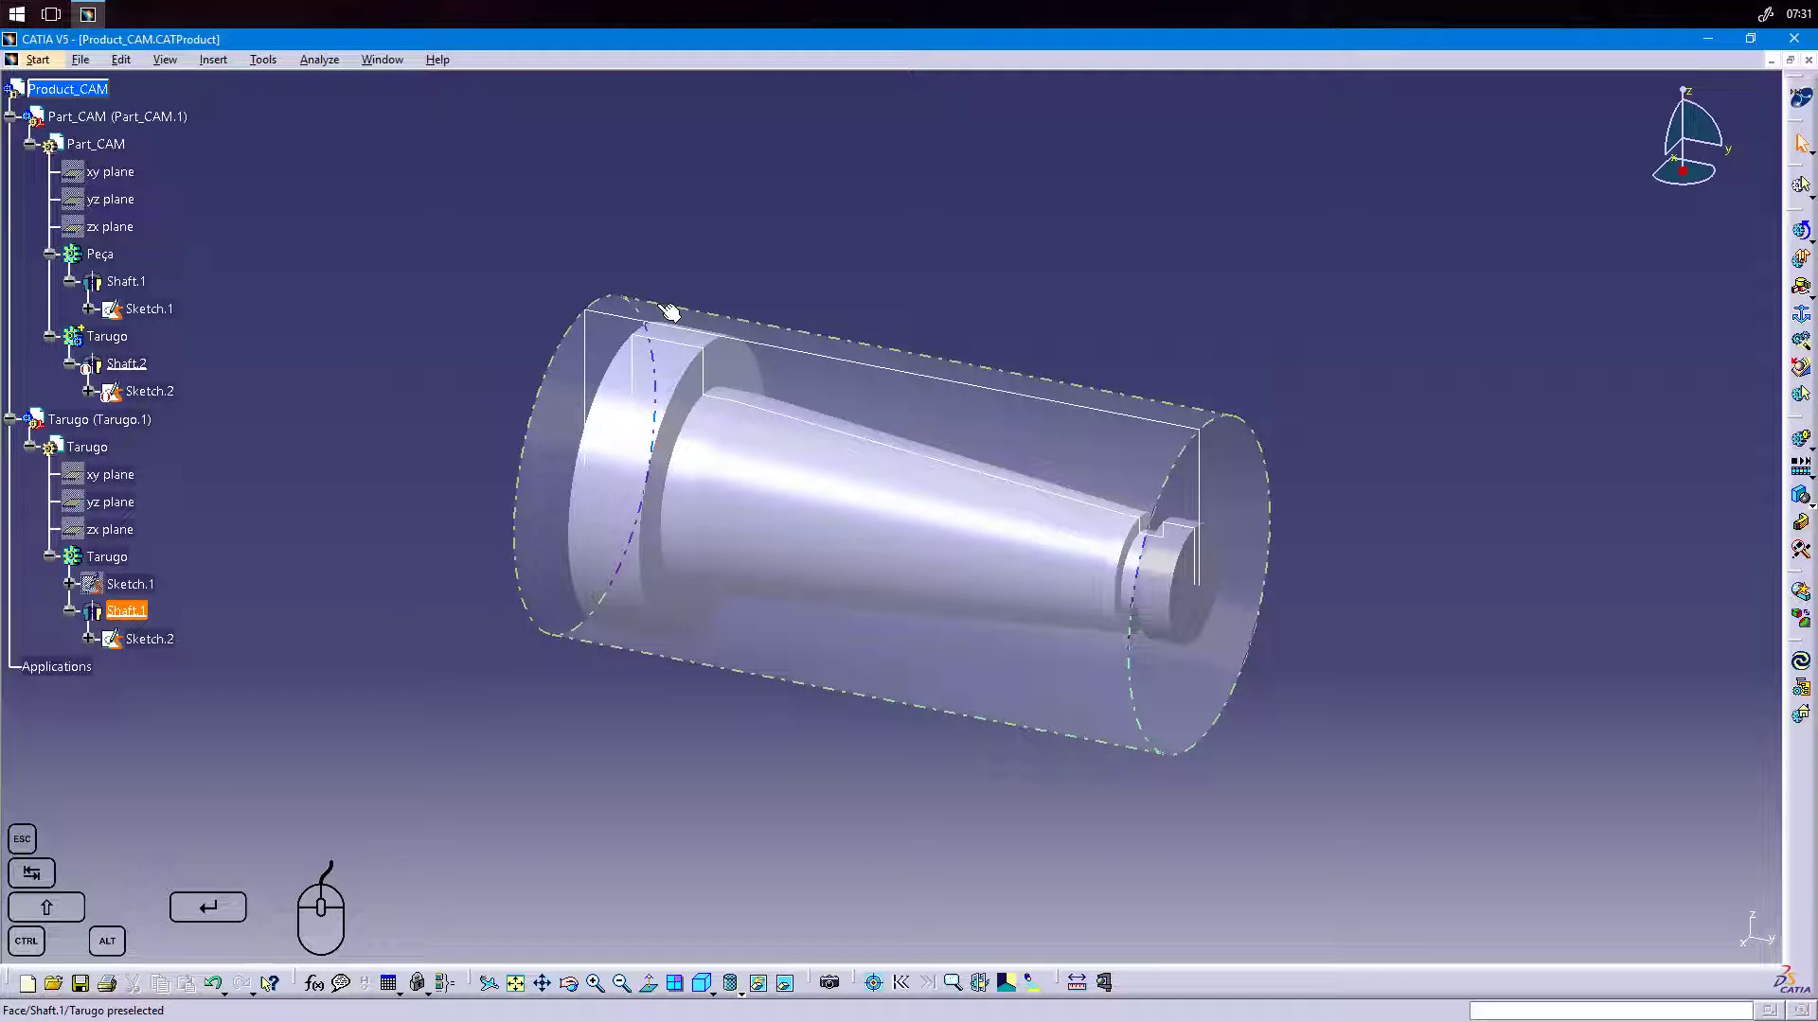
click(109, 558)
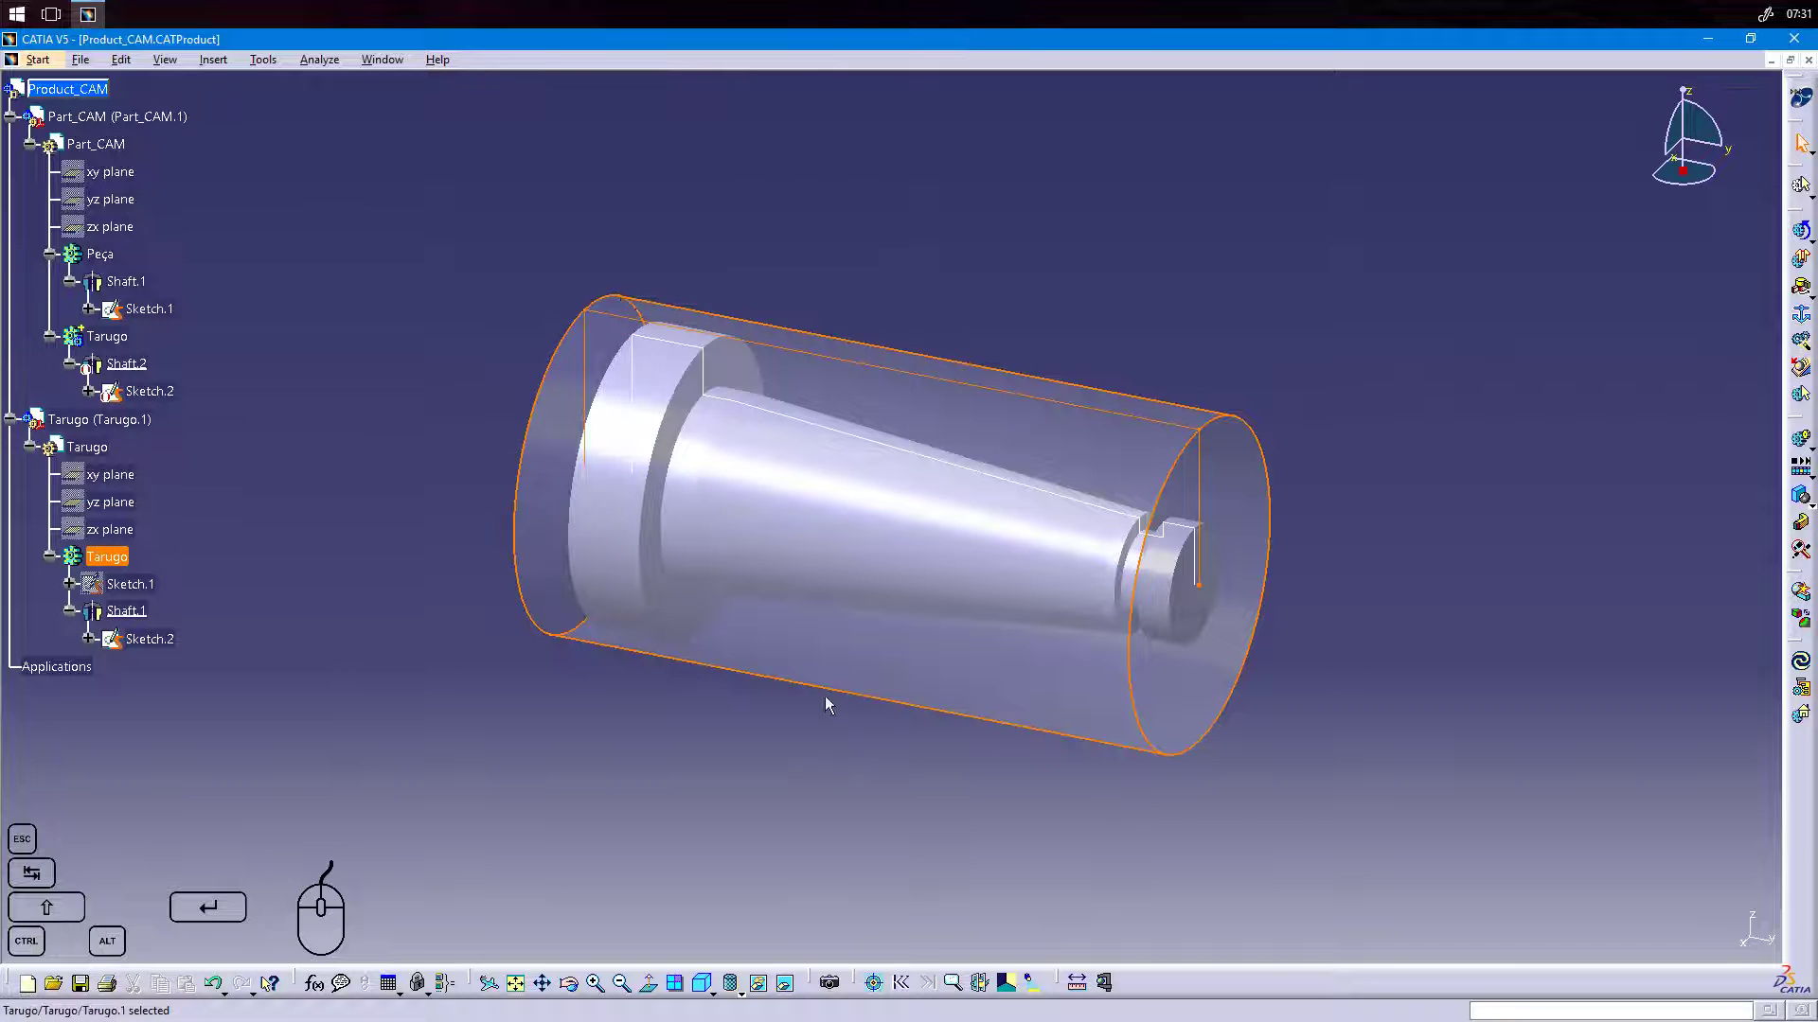
click(93, 452)
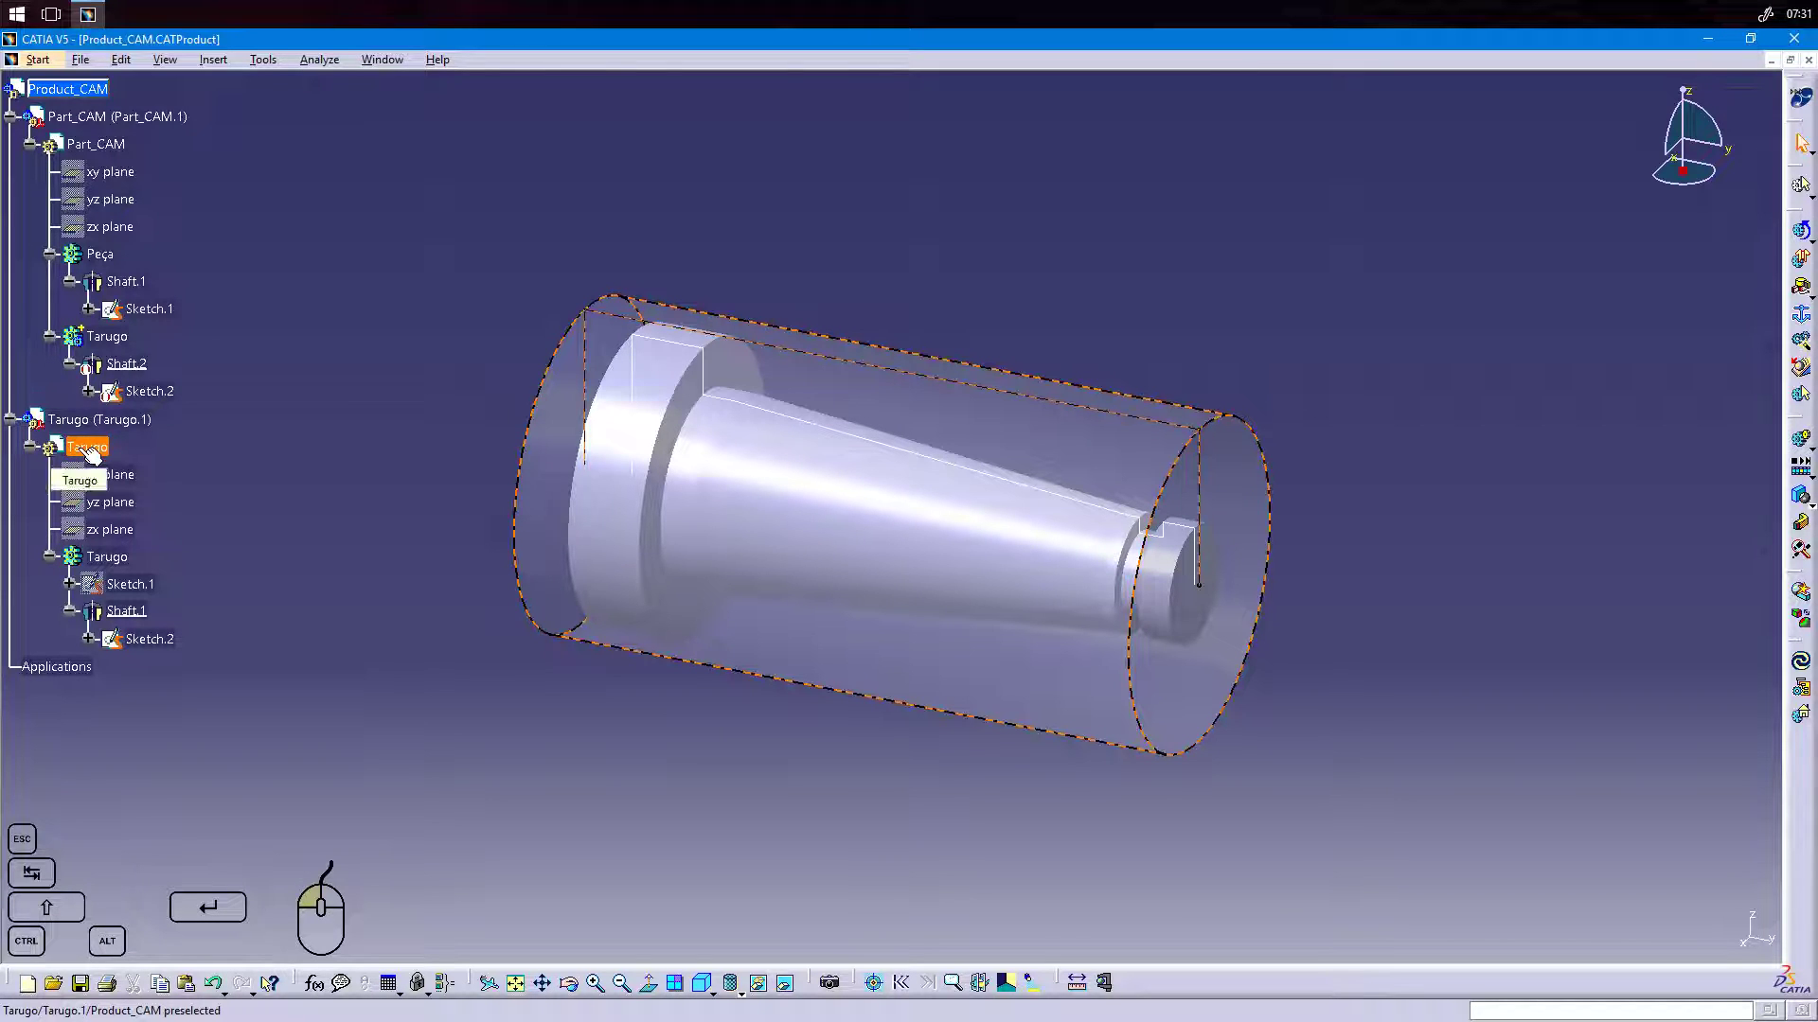
click(127, 611)
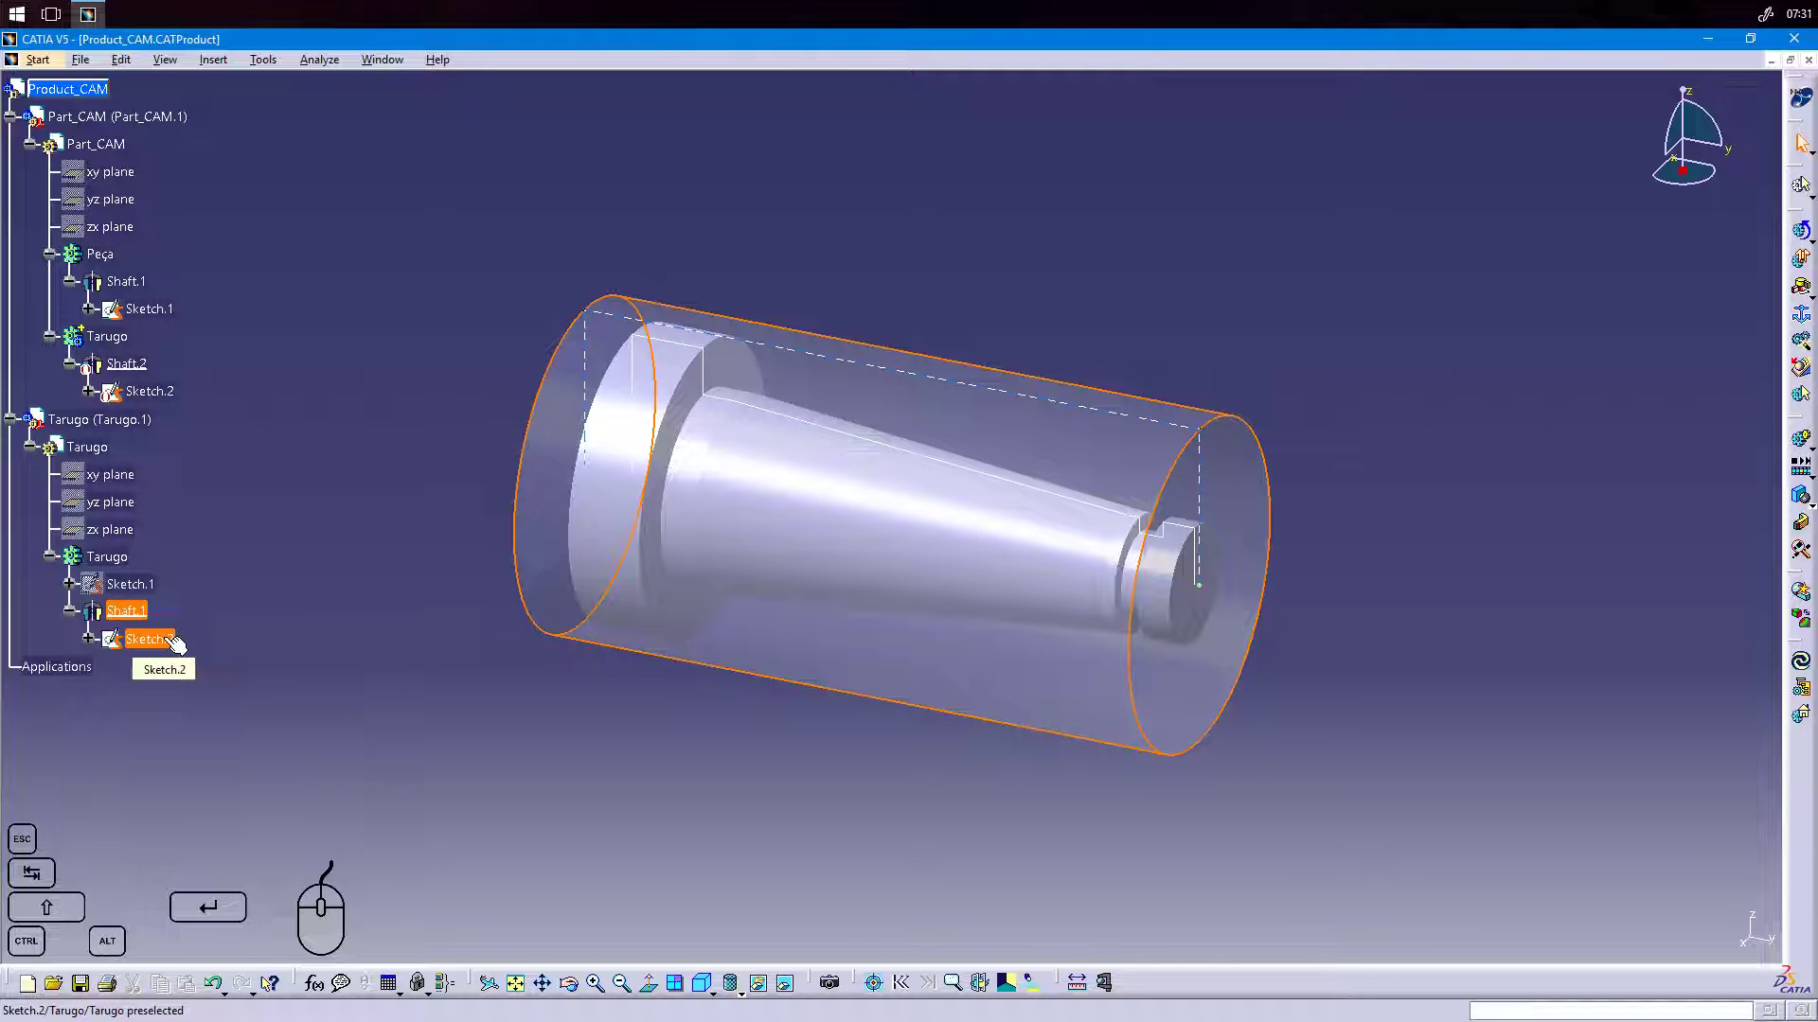
click(173, 641)
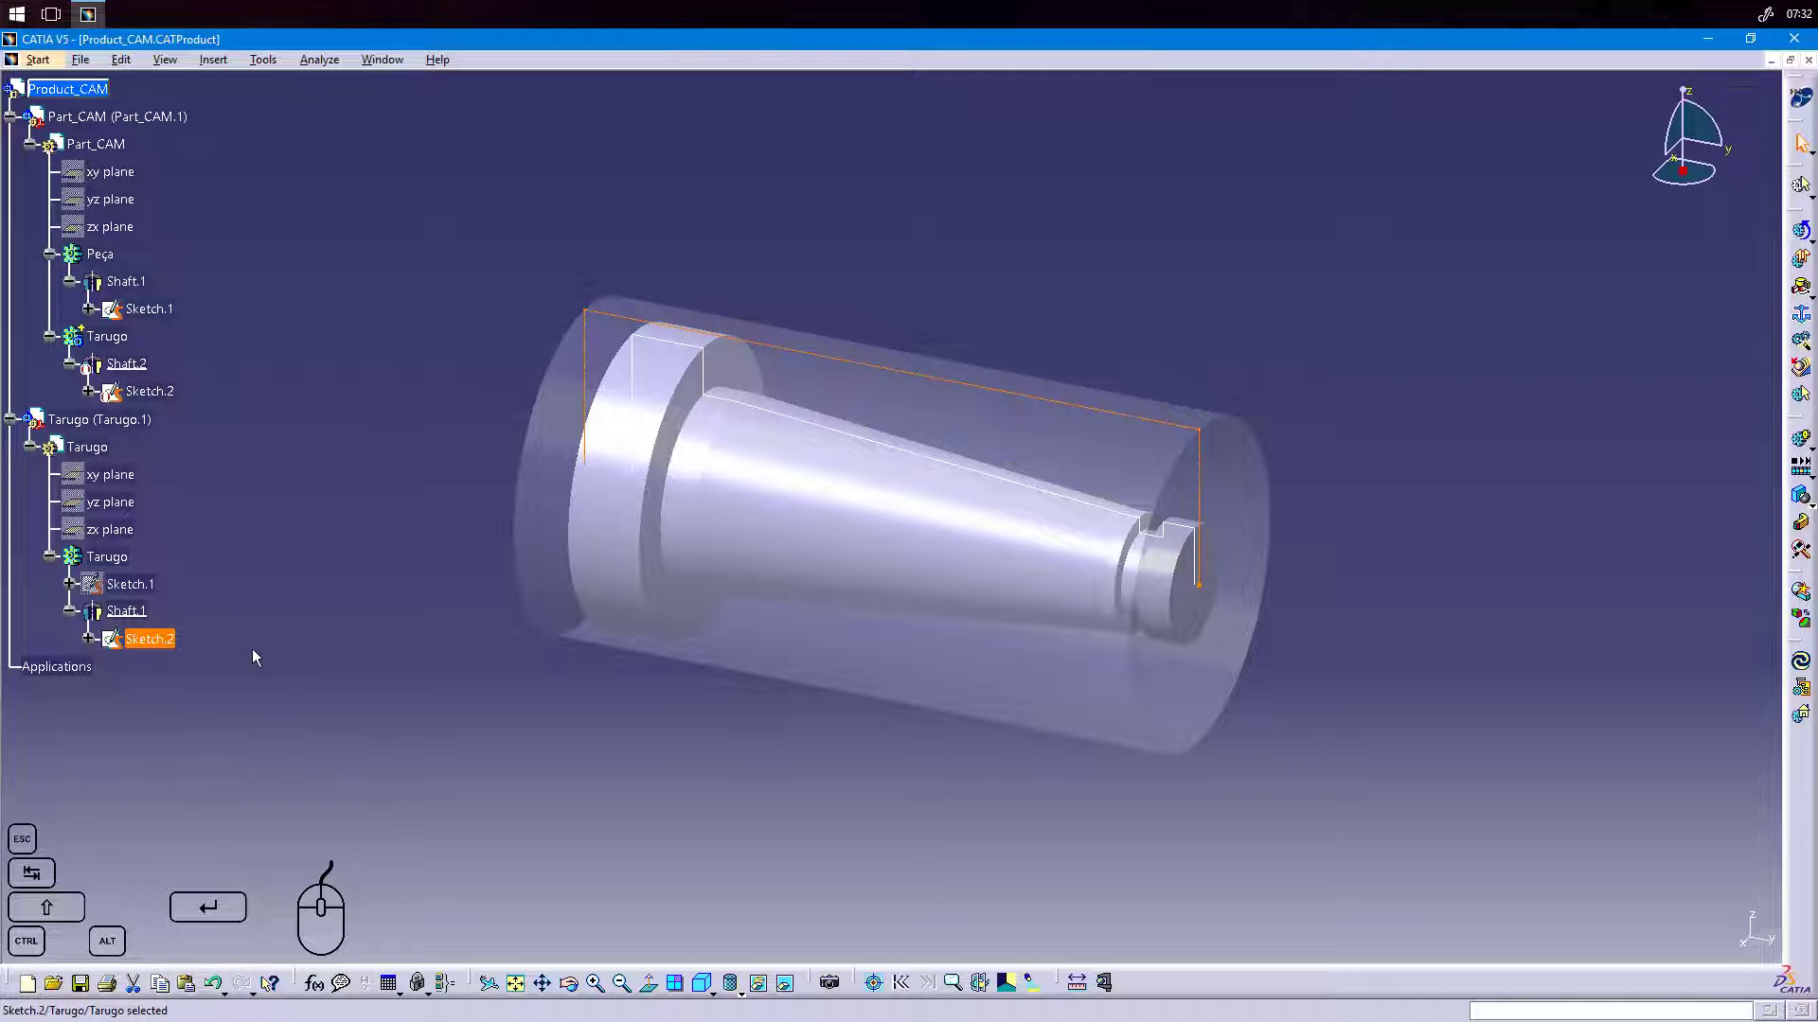
click(118, 458)
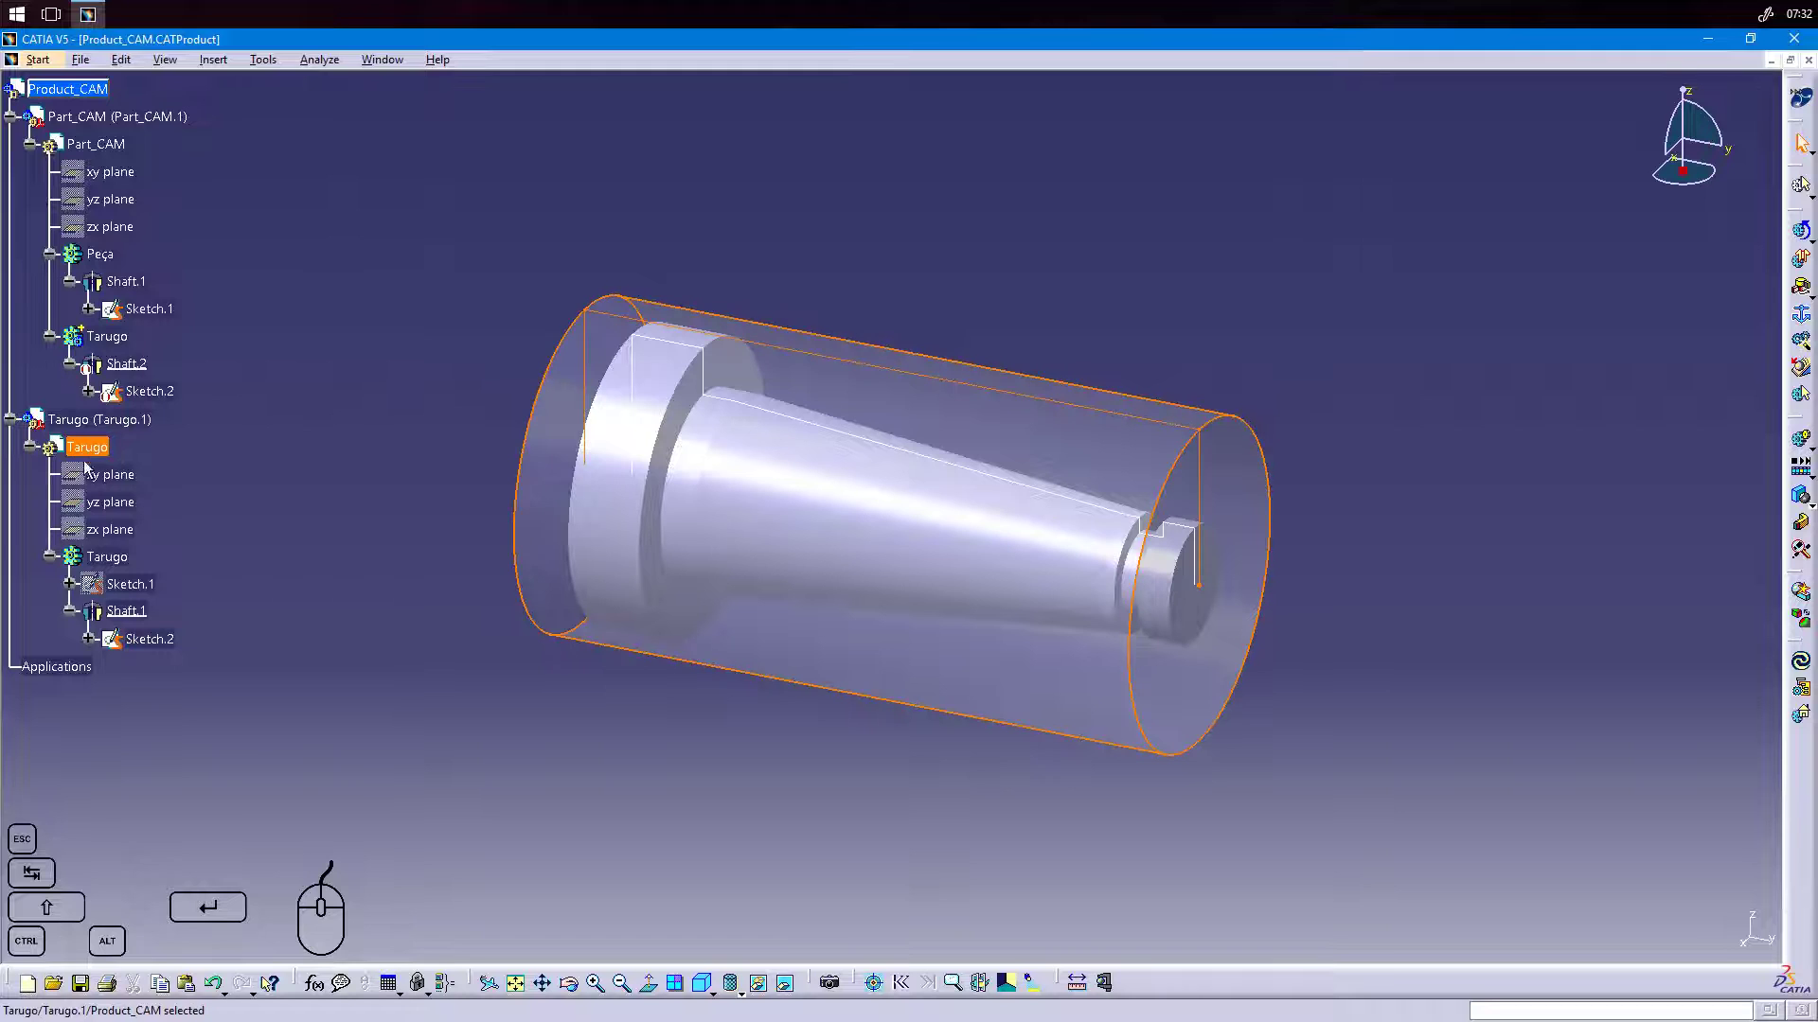
click(107, 337)
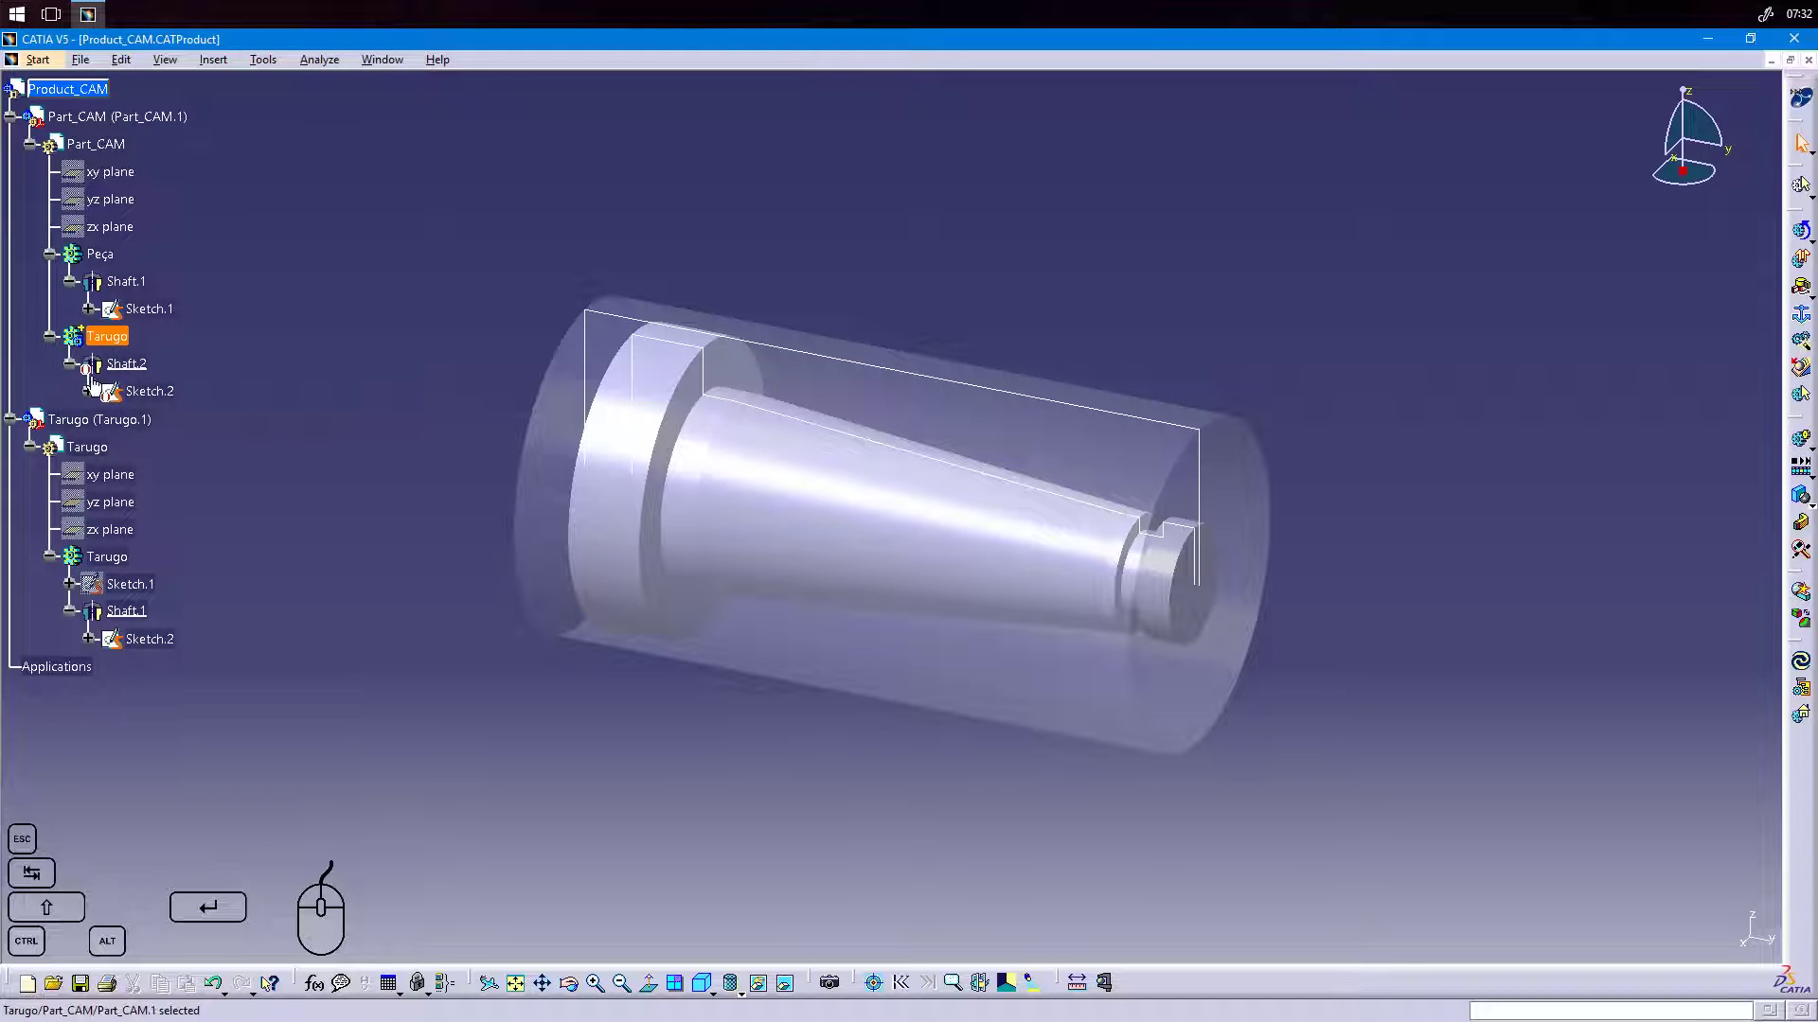
click(121, 367)
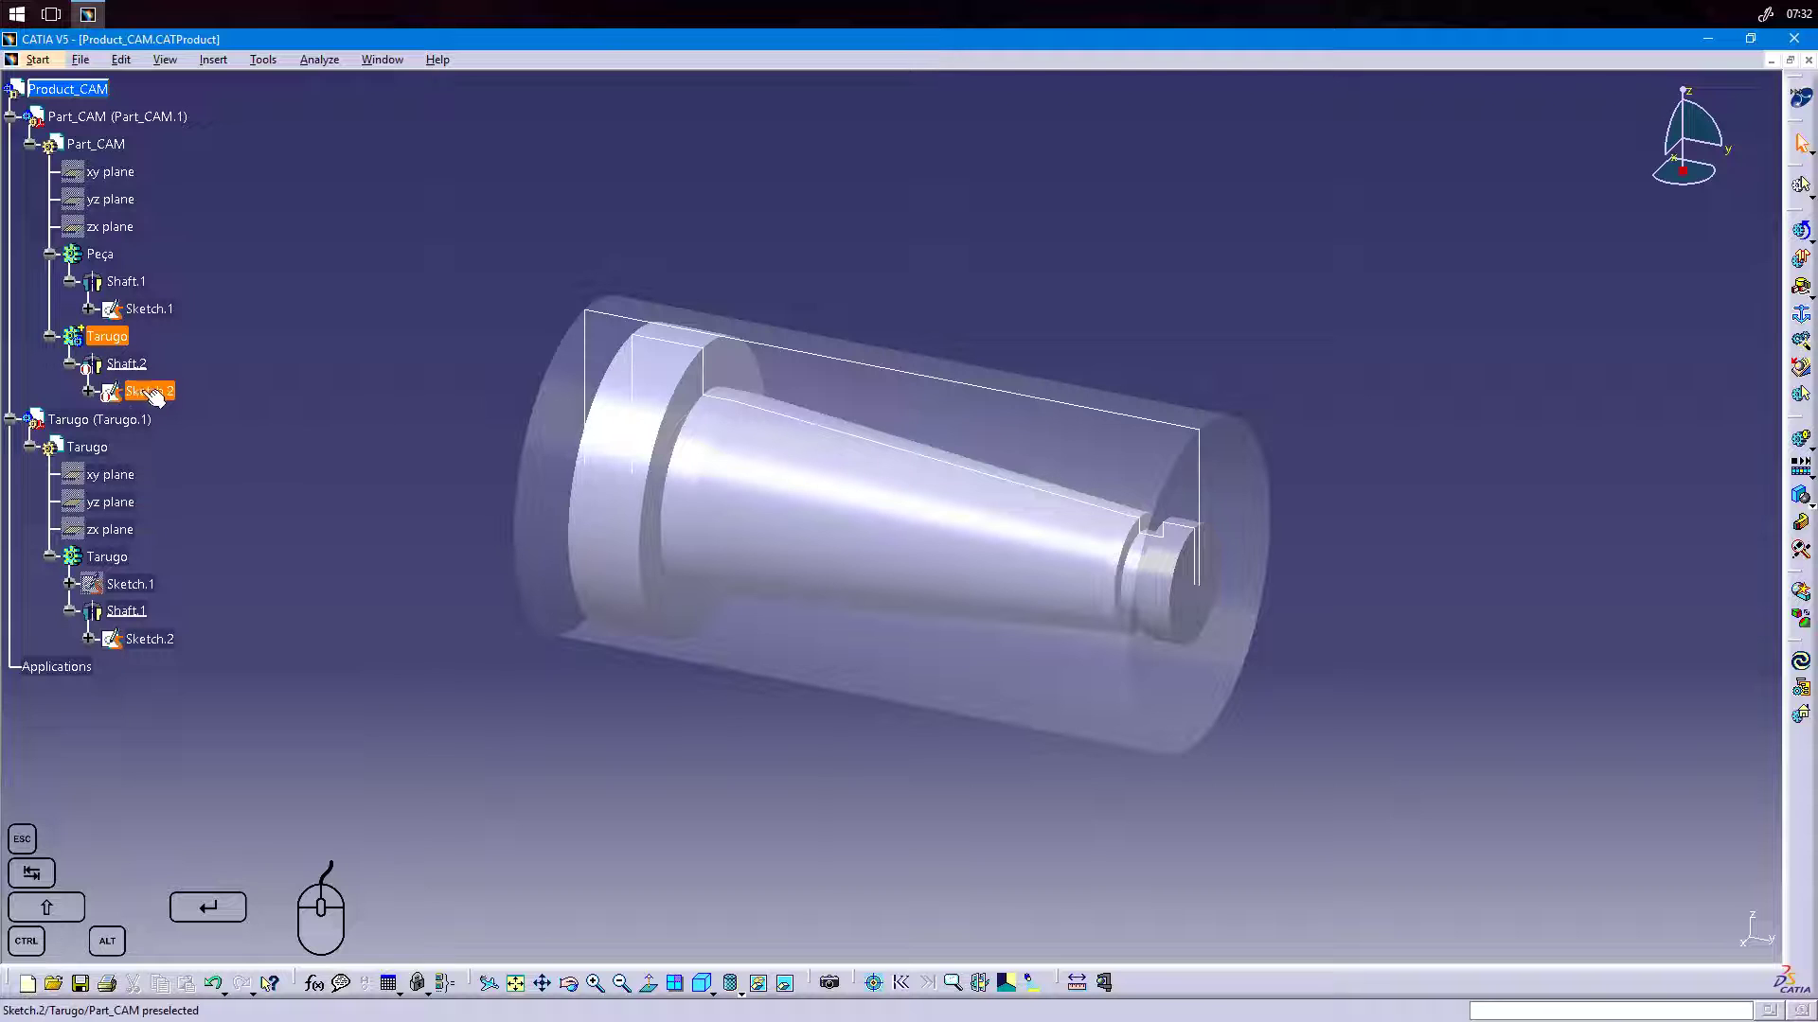
Collapse the Peça and Tarugo bodies of both parts in the specification tree.
click(50, 337)
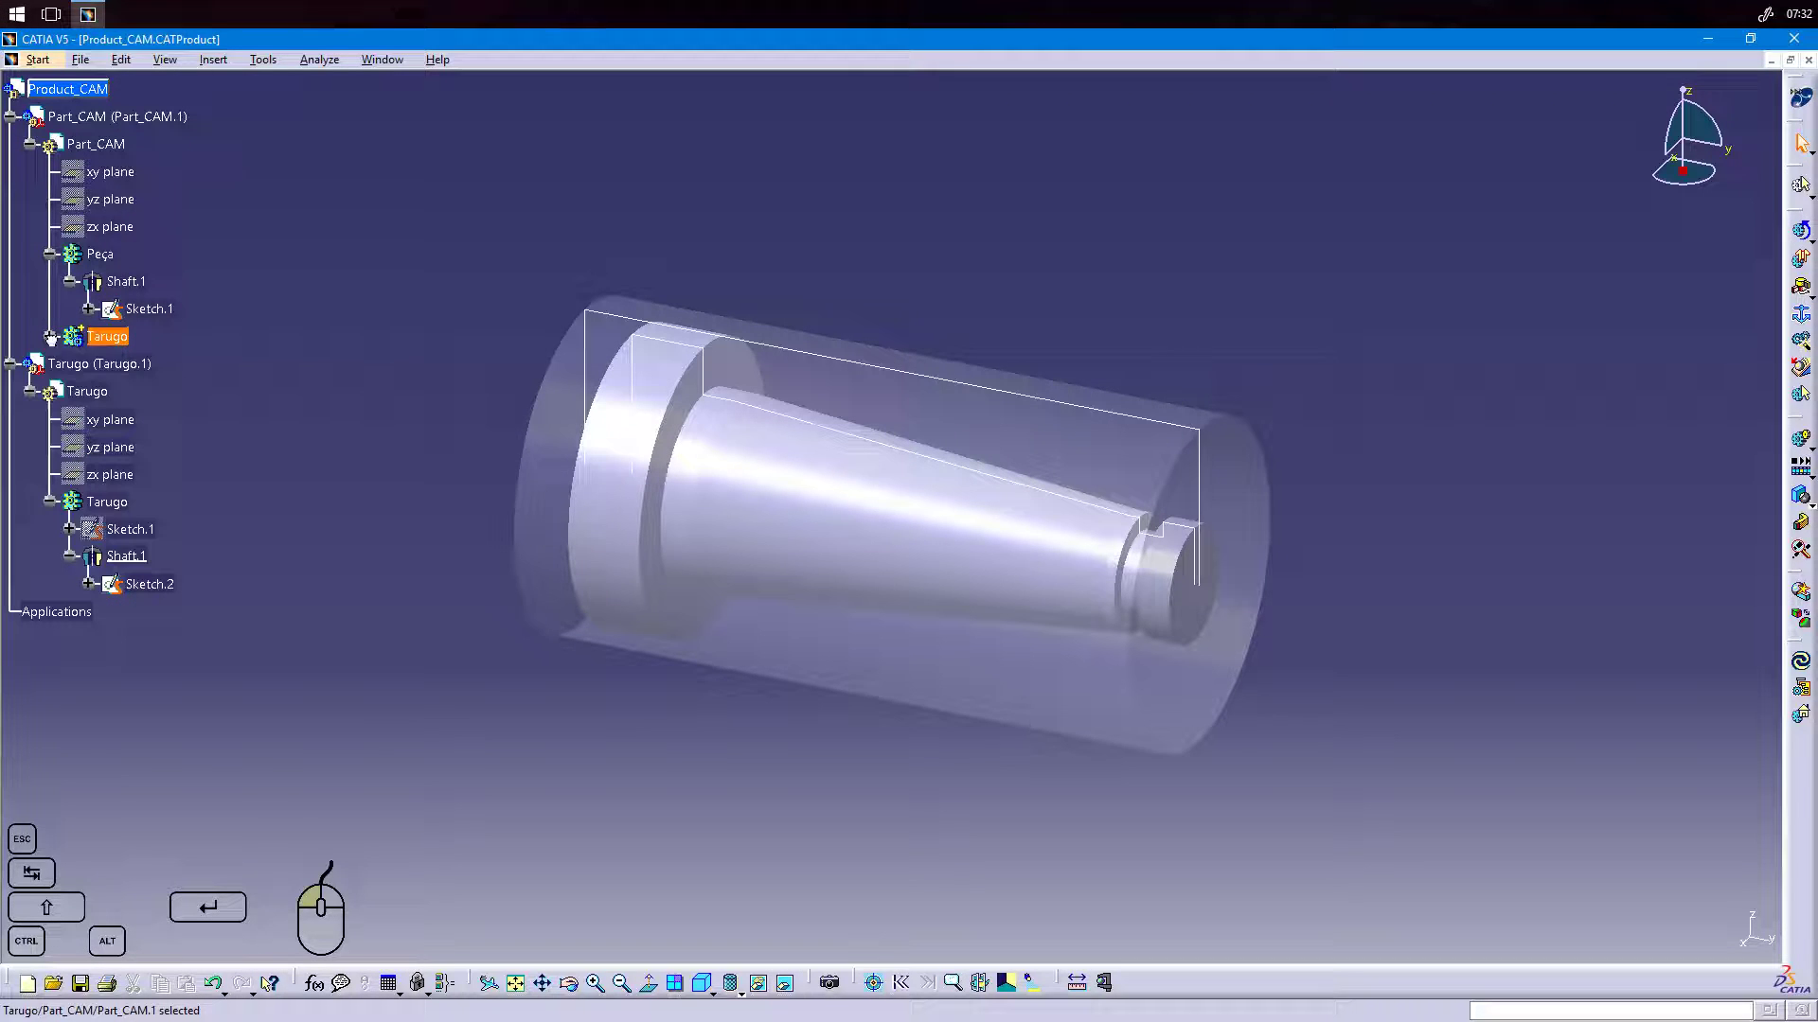
click(50, 253)
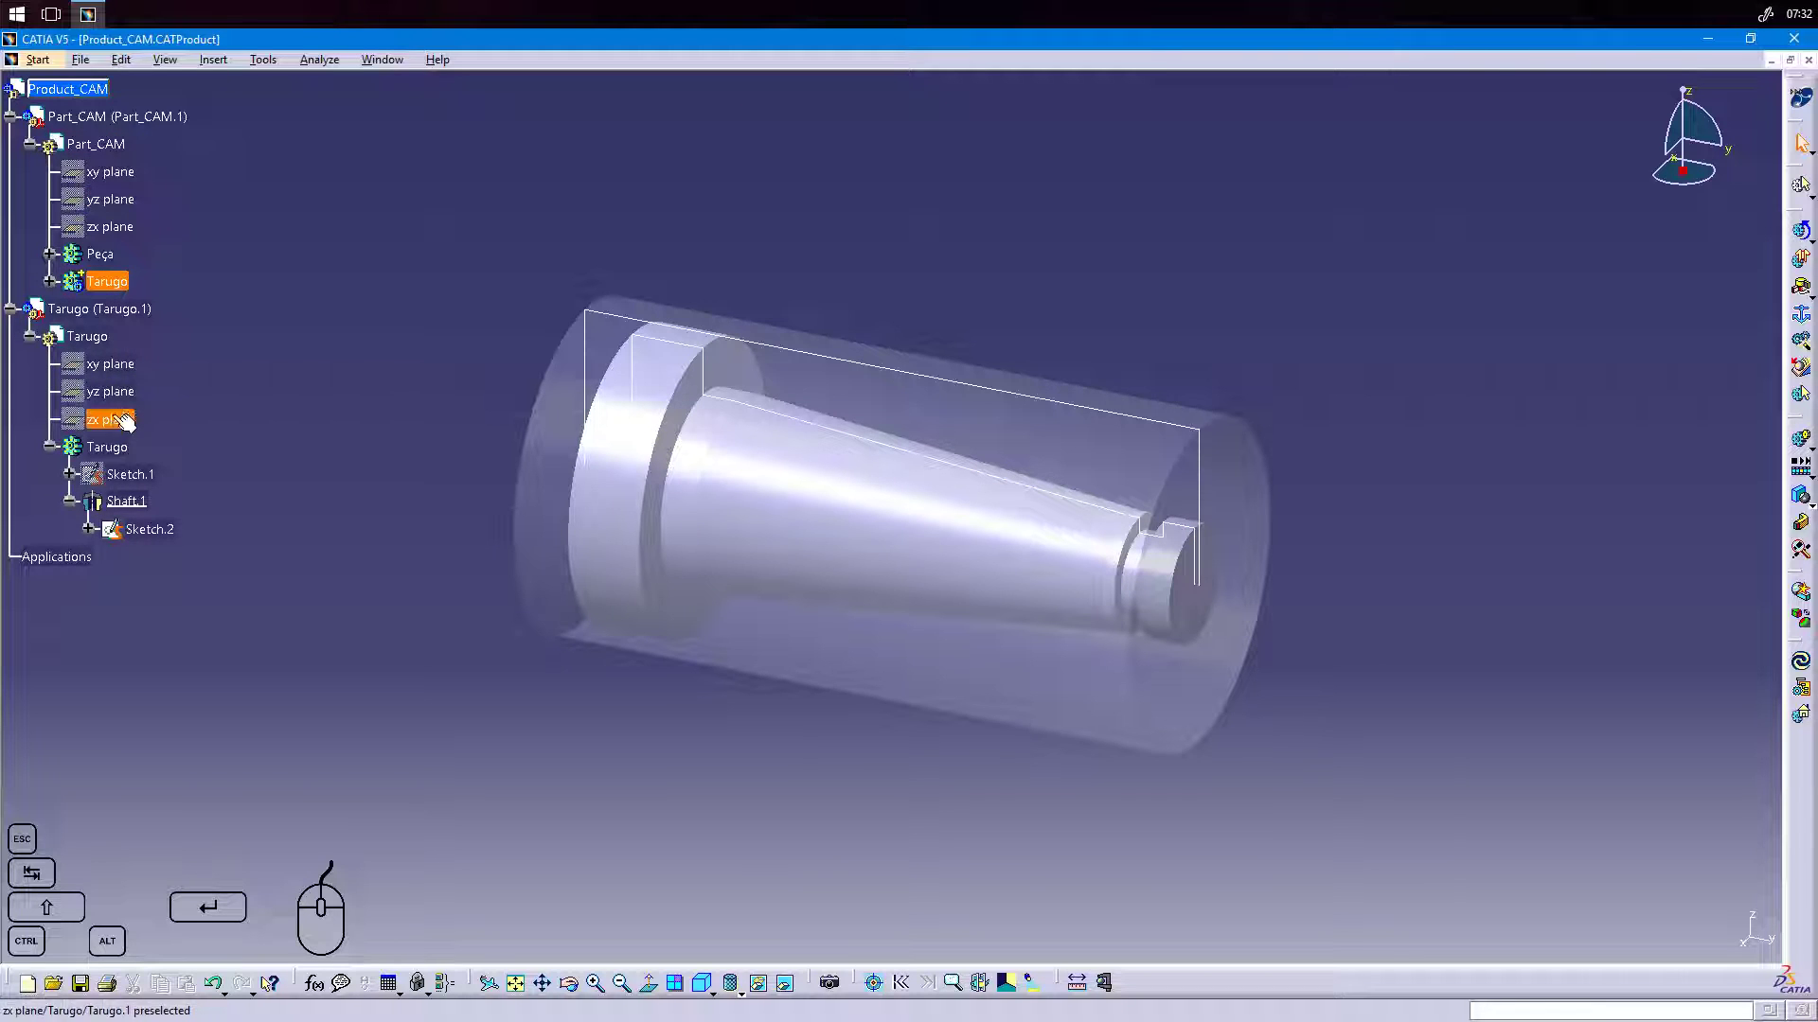
click(70, 502)
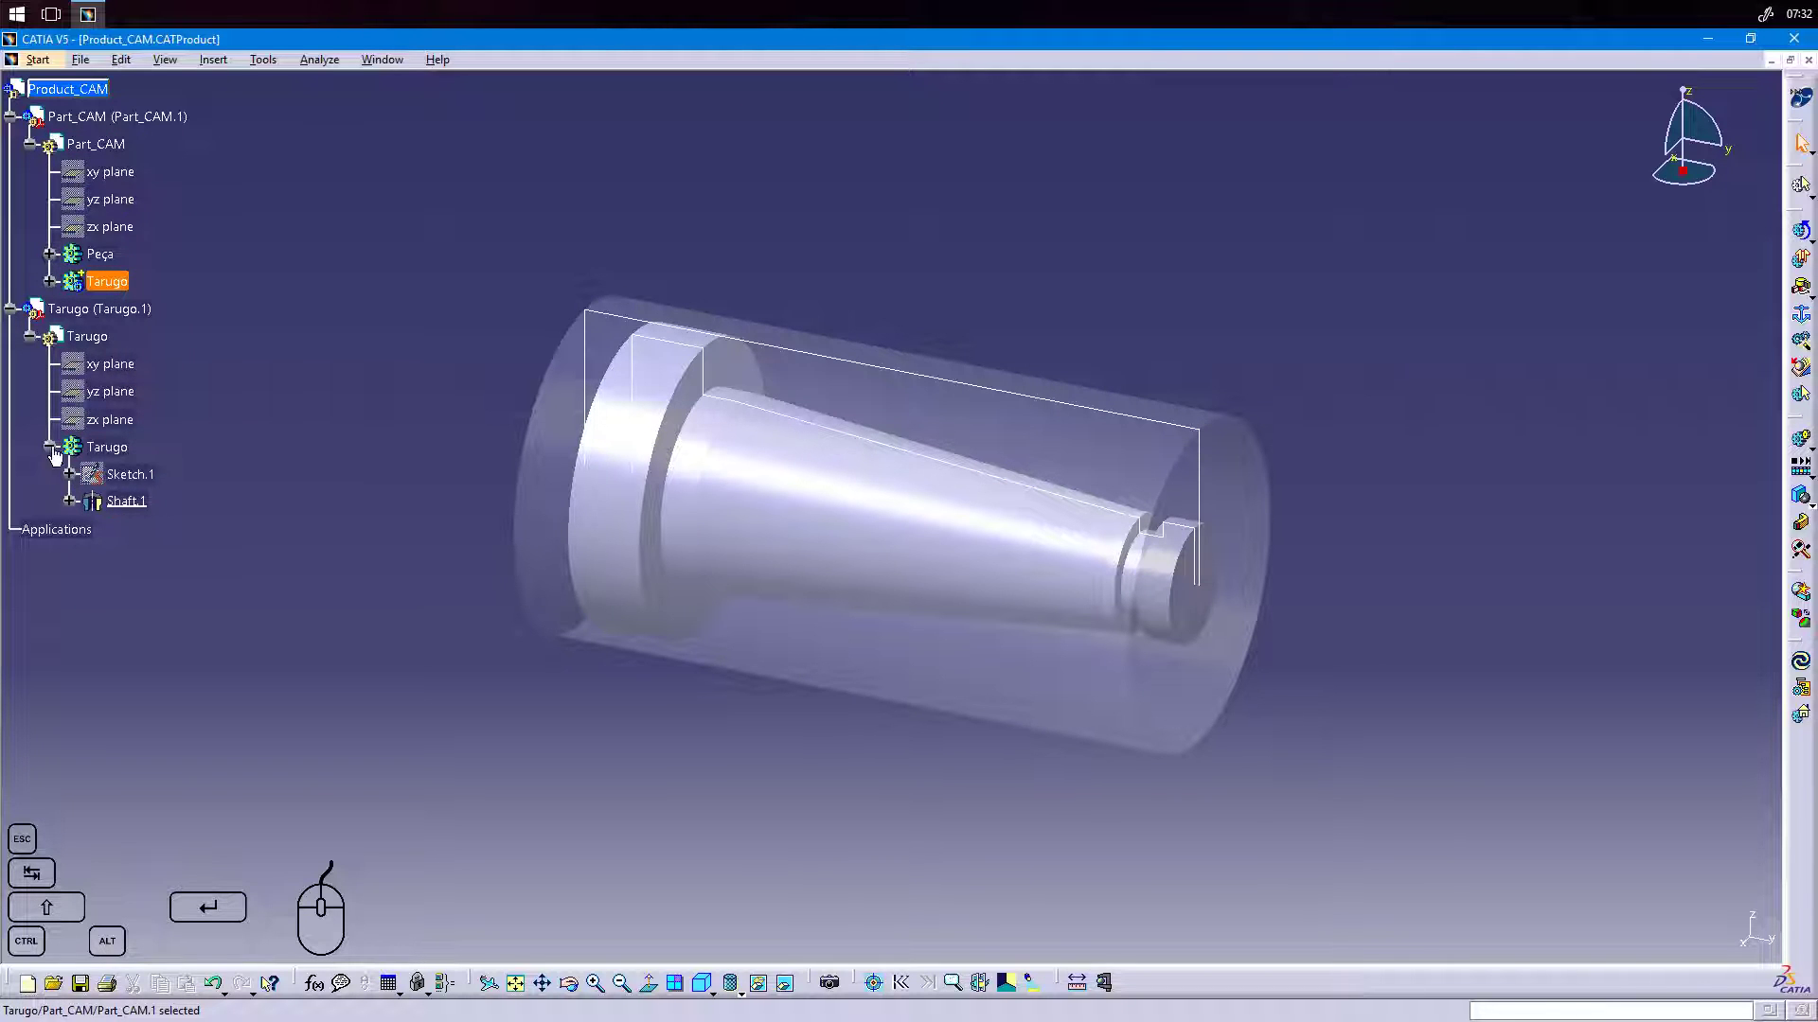
click(51, 446)
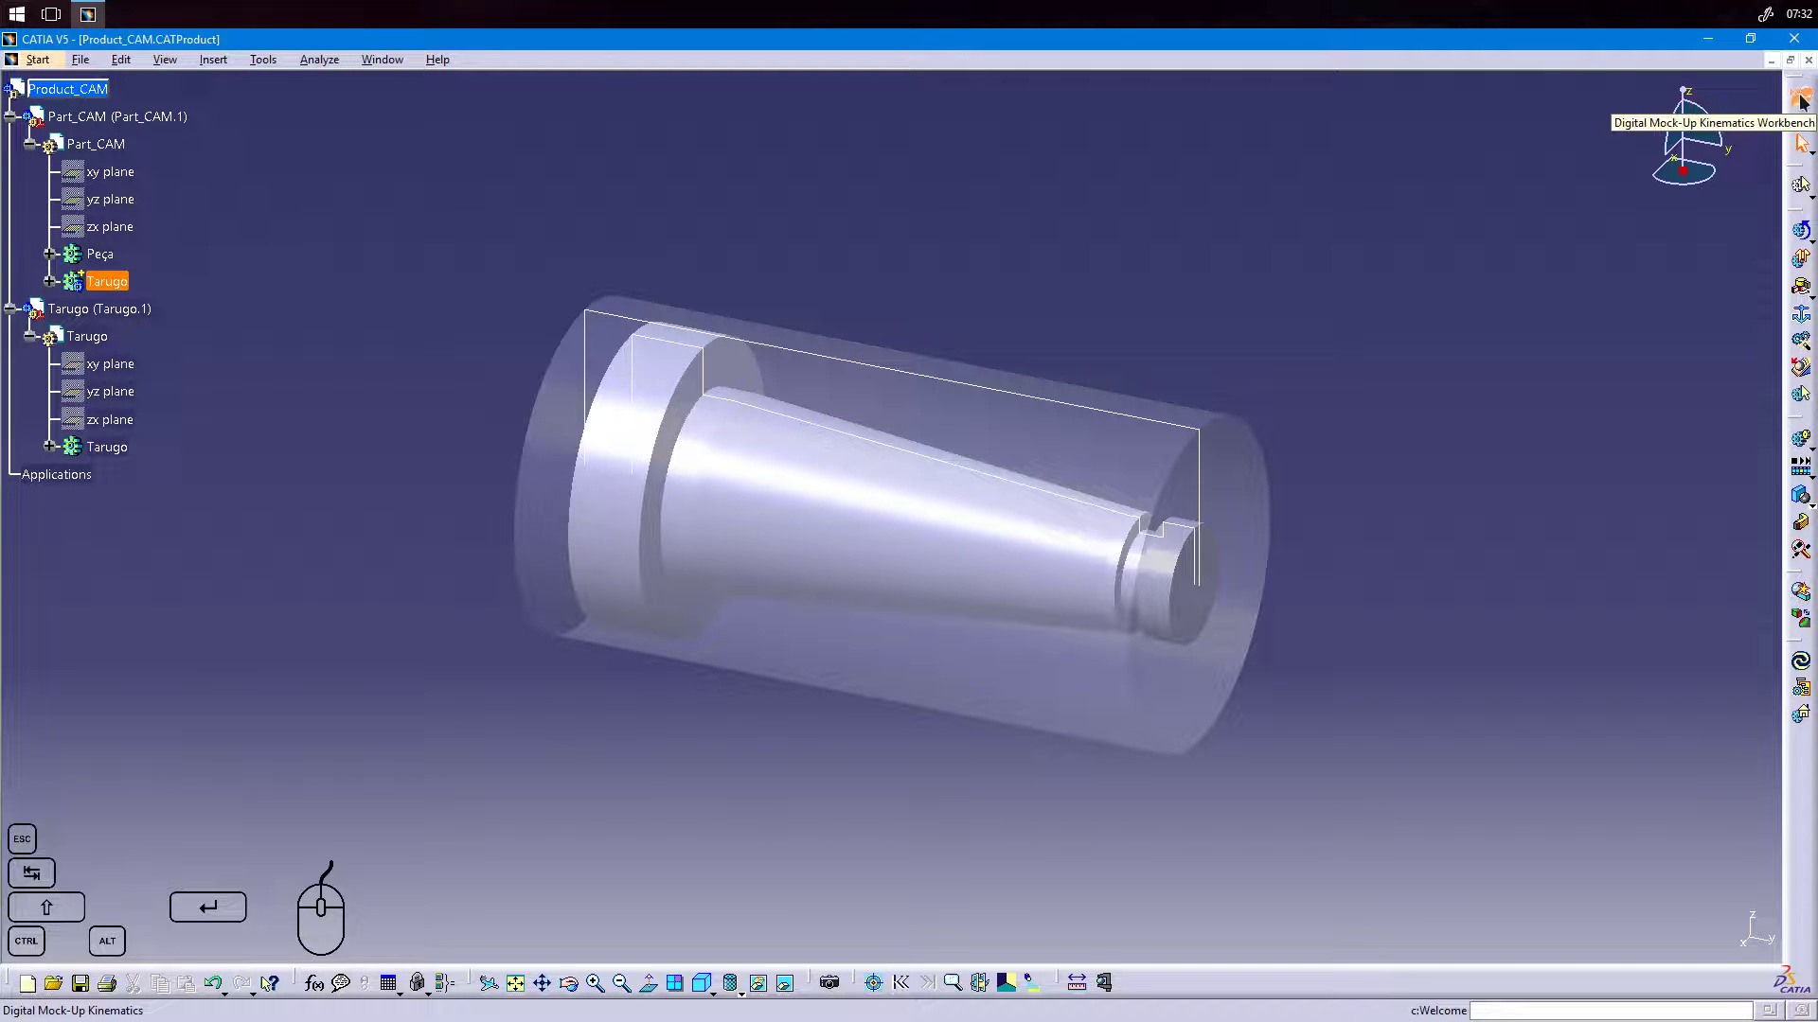
Switch the Product_CAM assembly to the Lathe Machining workbench.
click(92, 90)
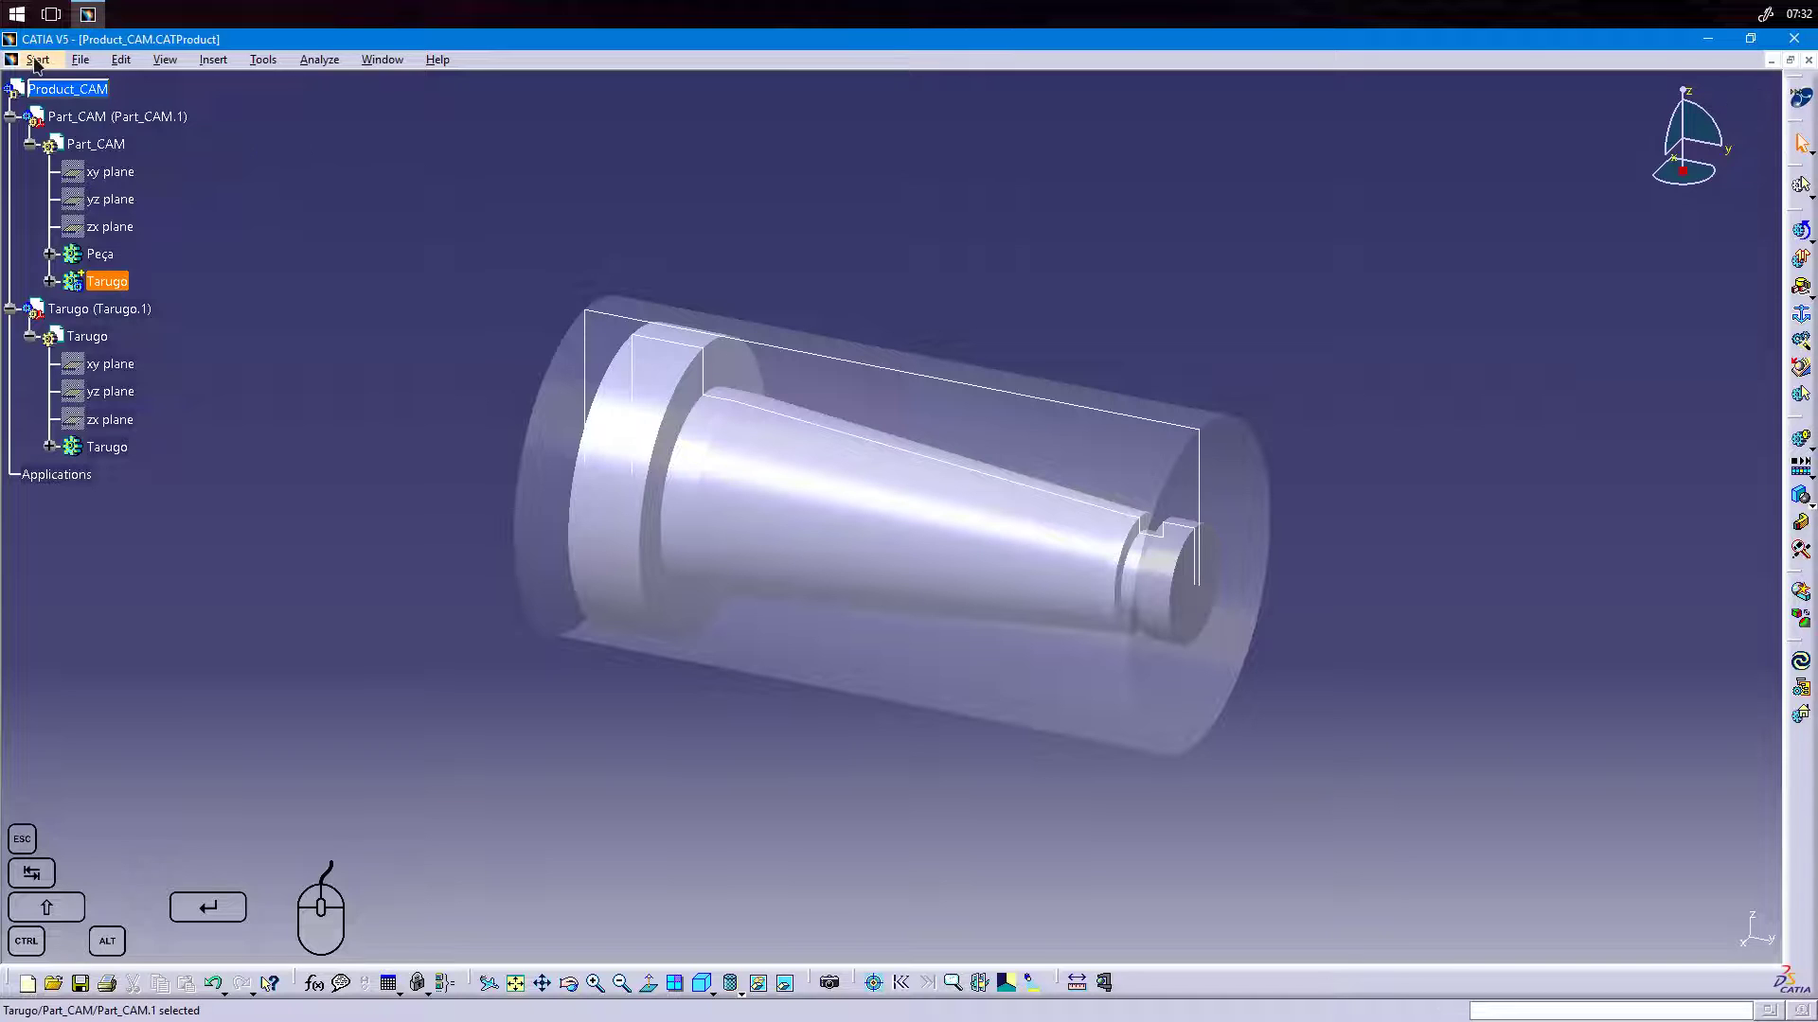
click(37, 61)
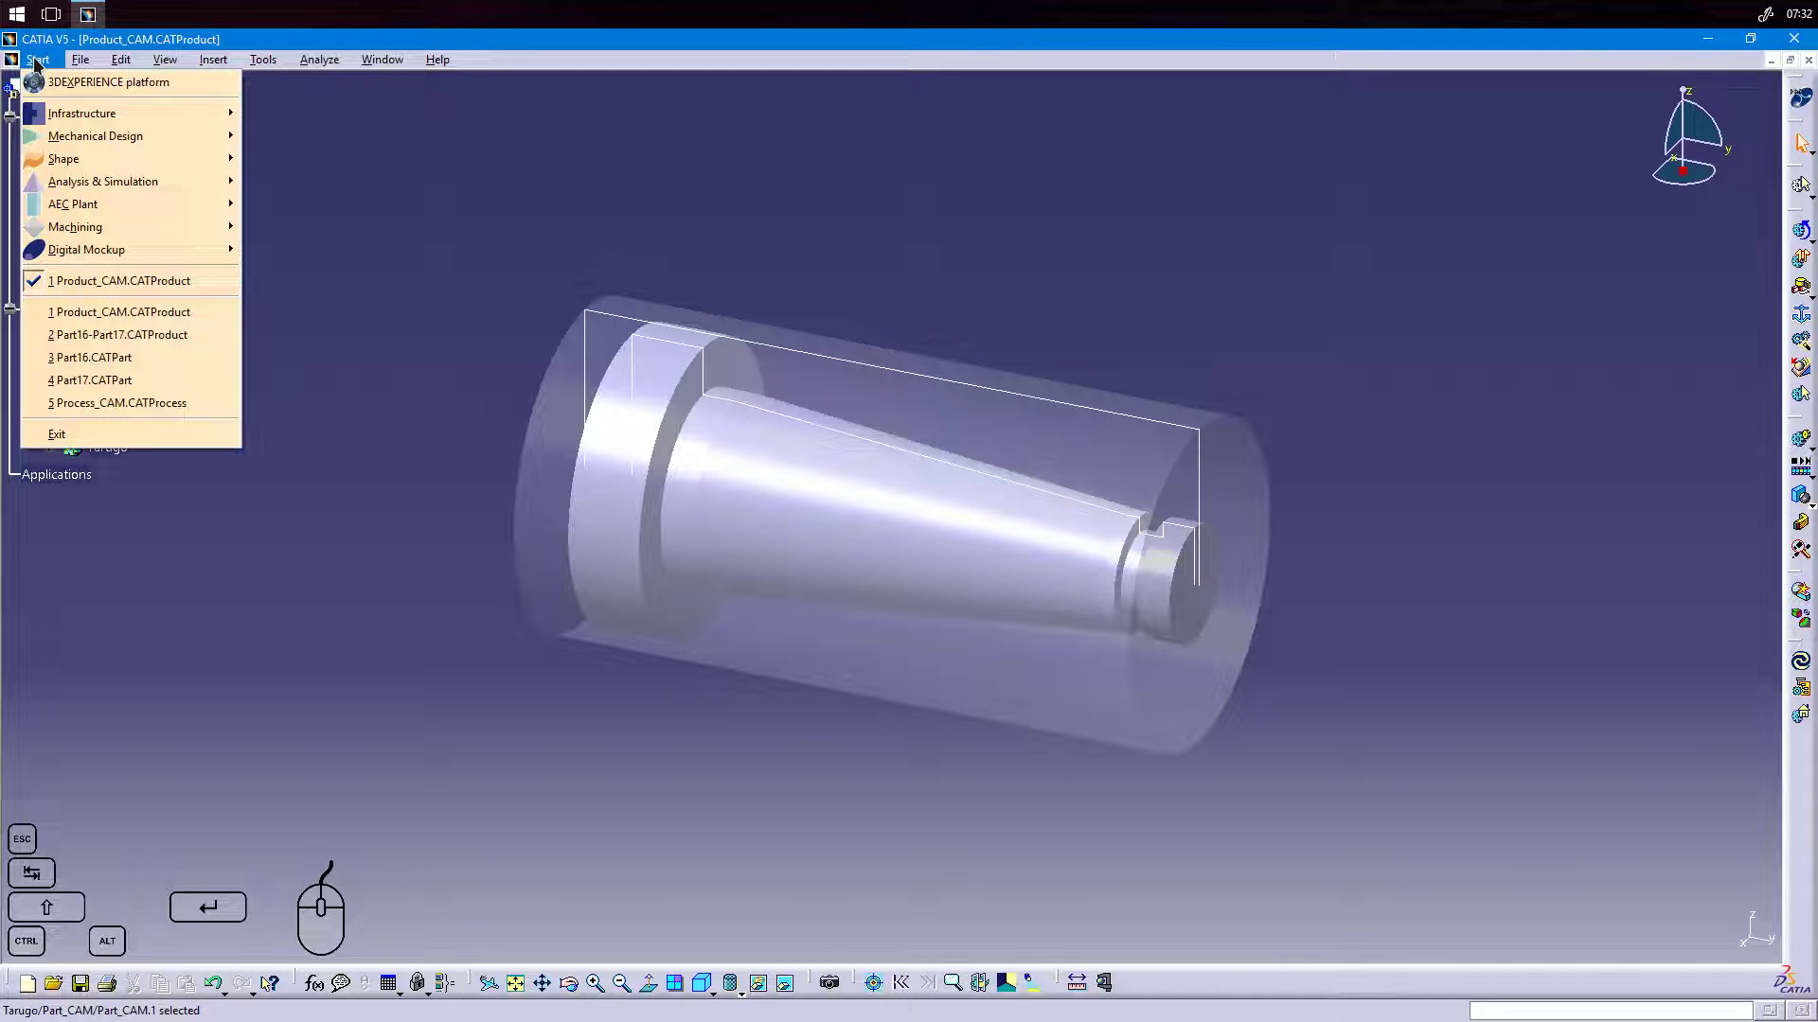
mouse_move(113, 230)
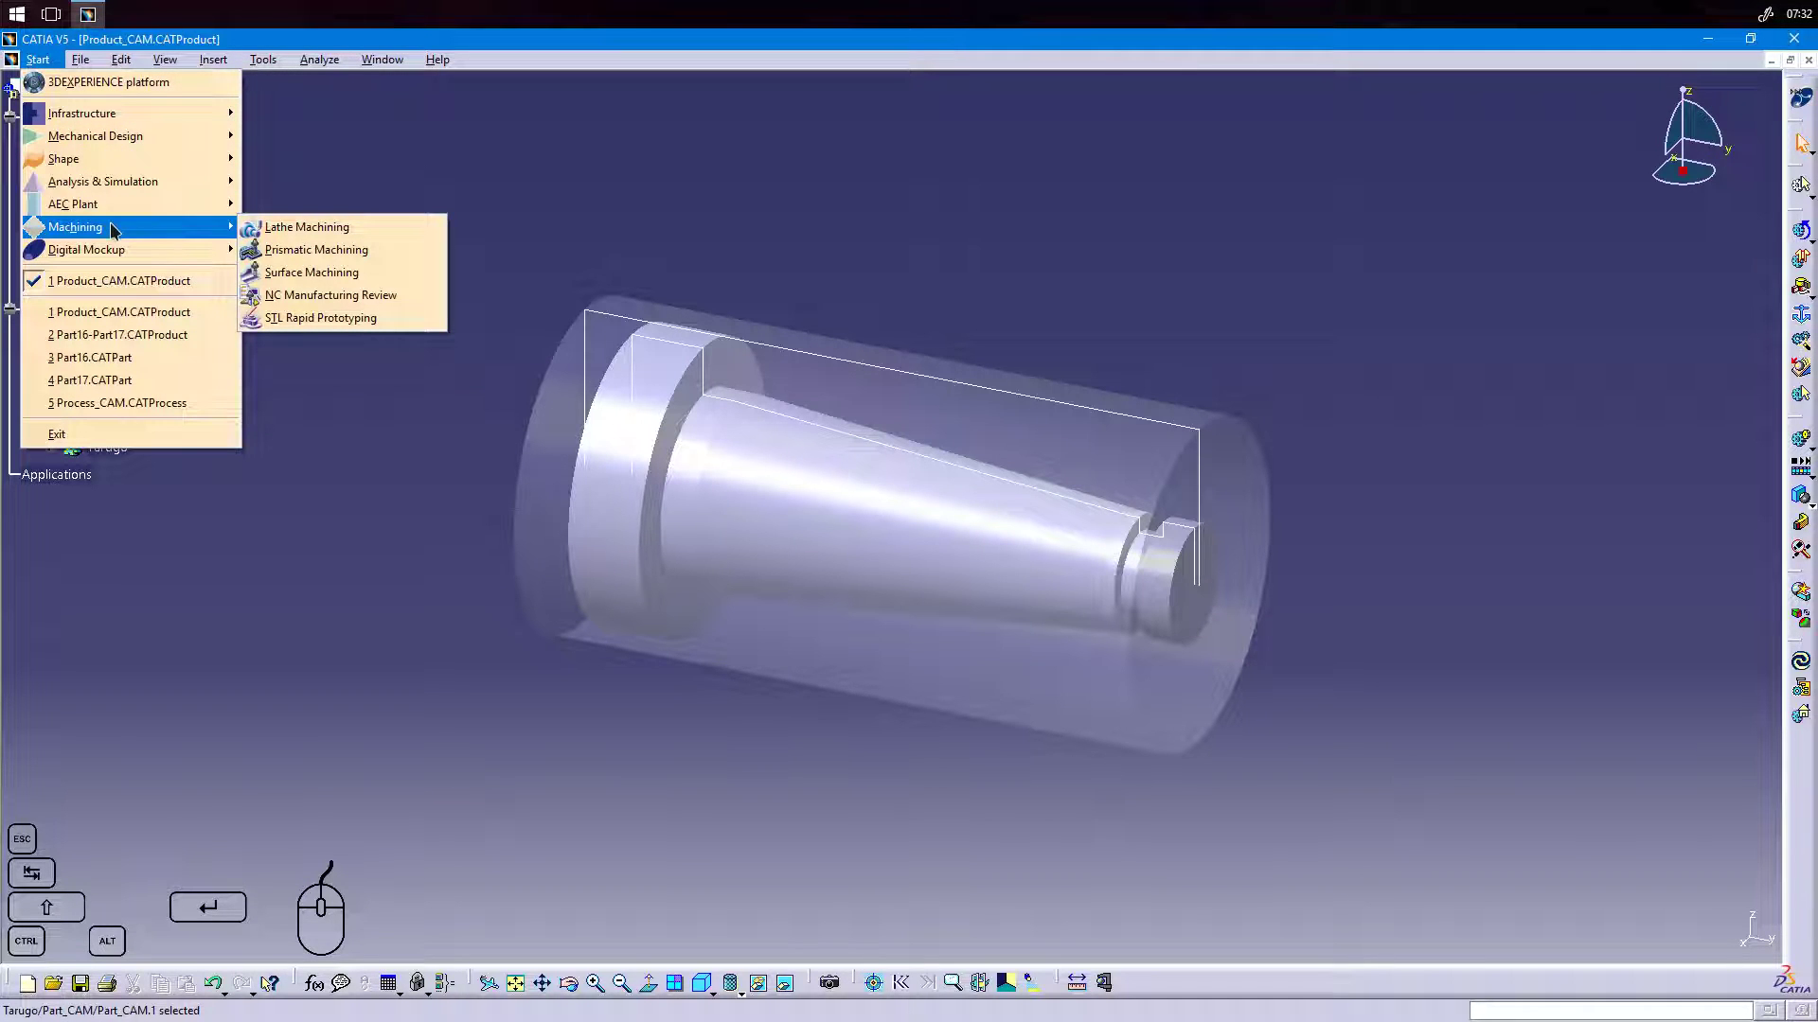
click(312, 229)
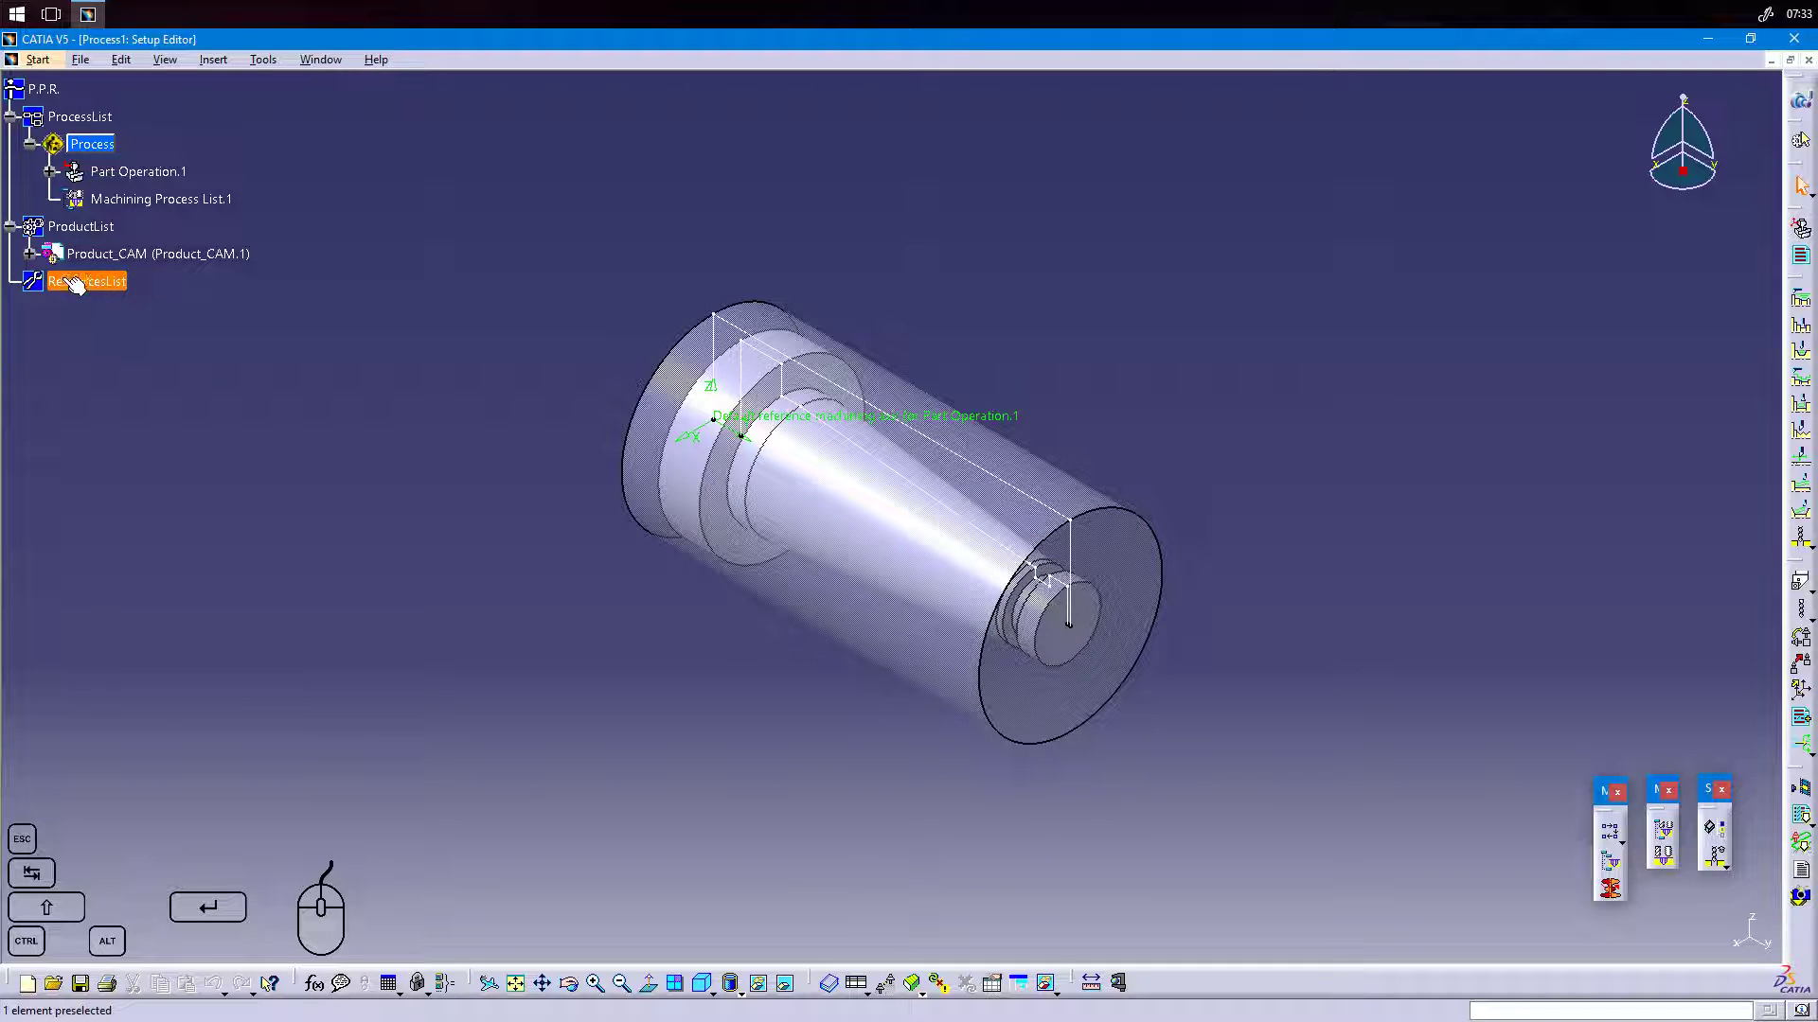
Expand Product_CAM in the process tree down to both parts' planes and bodies, and expand Part Operation.1.
click(30, 254)
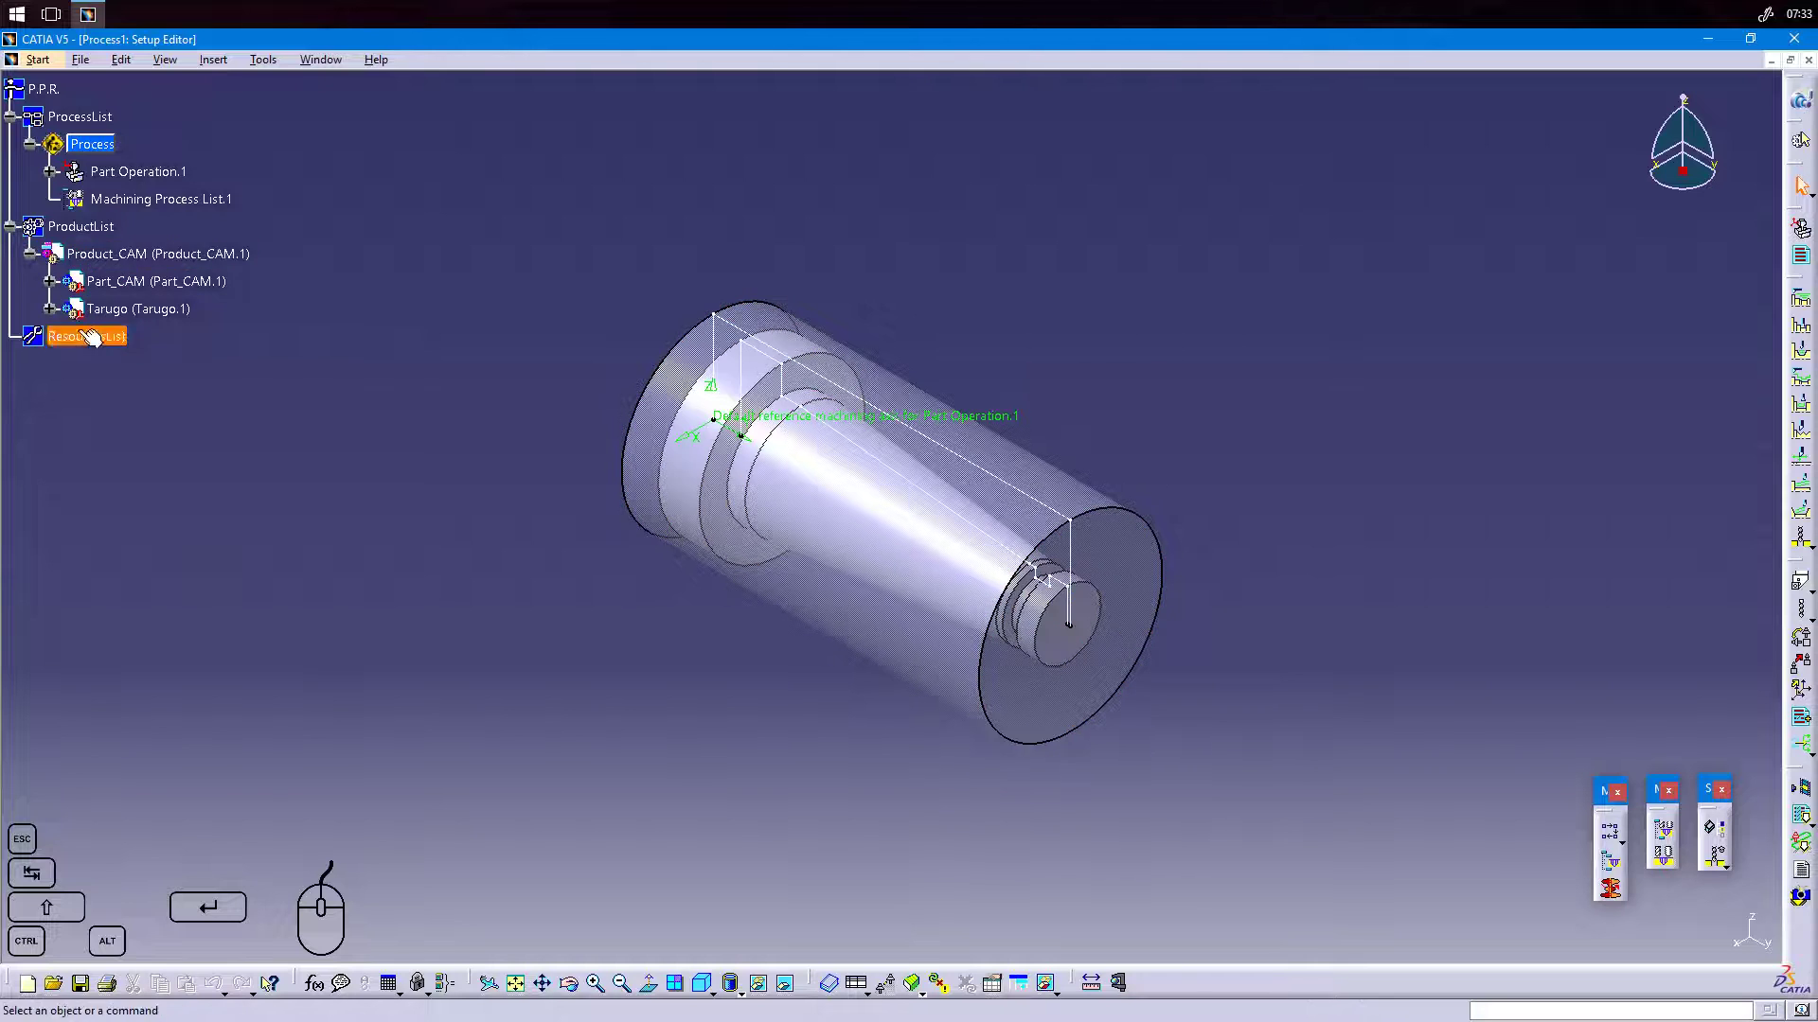
click(50, 281)
click(51, 336)
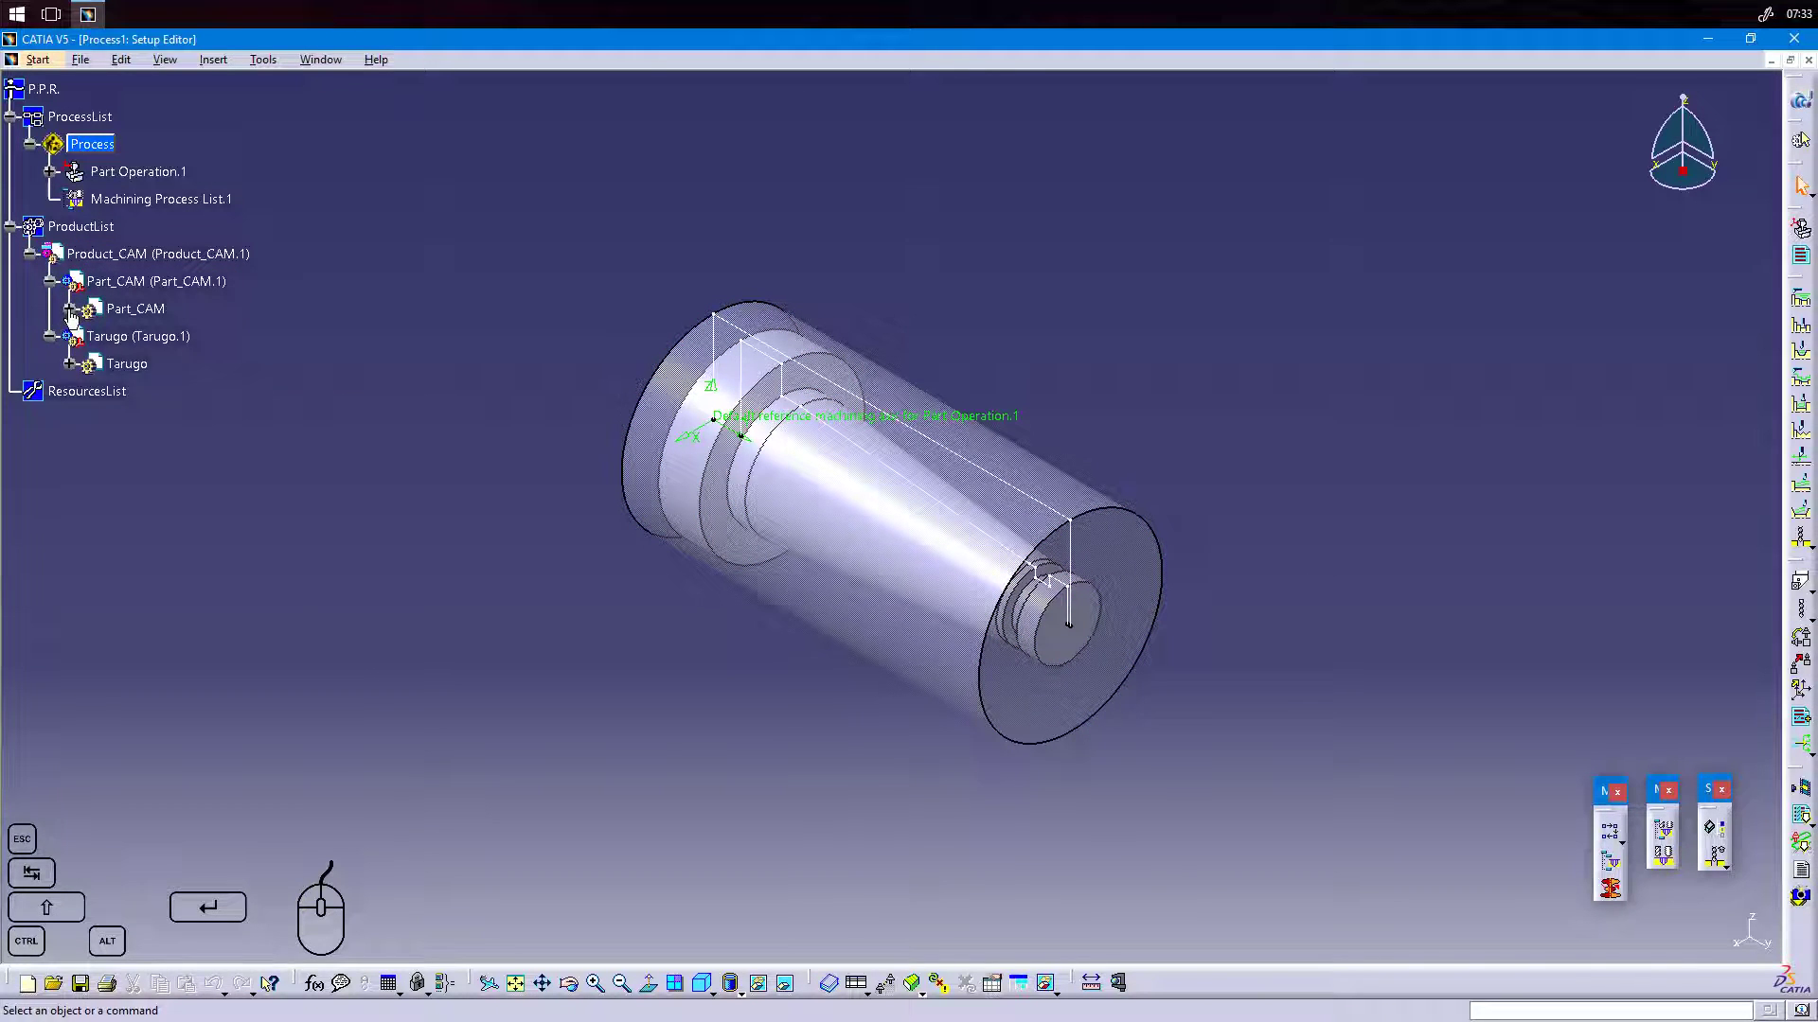
click(69, 308)
click(69, 502)
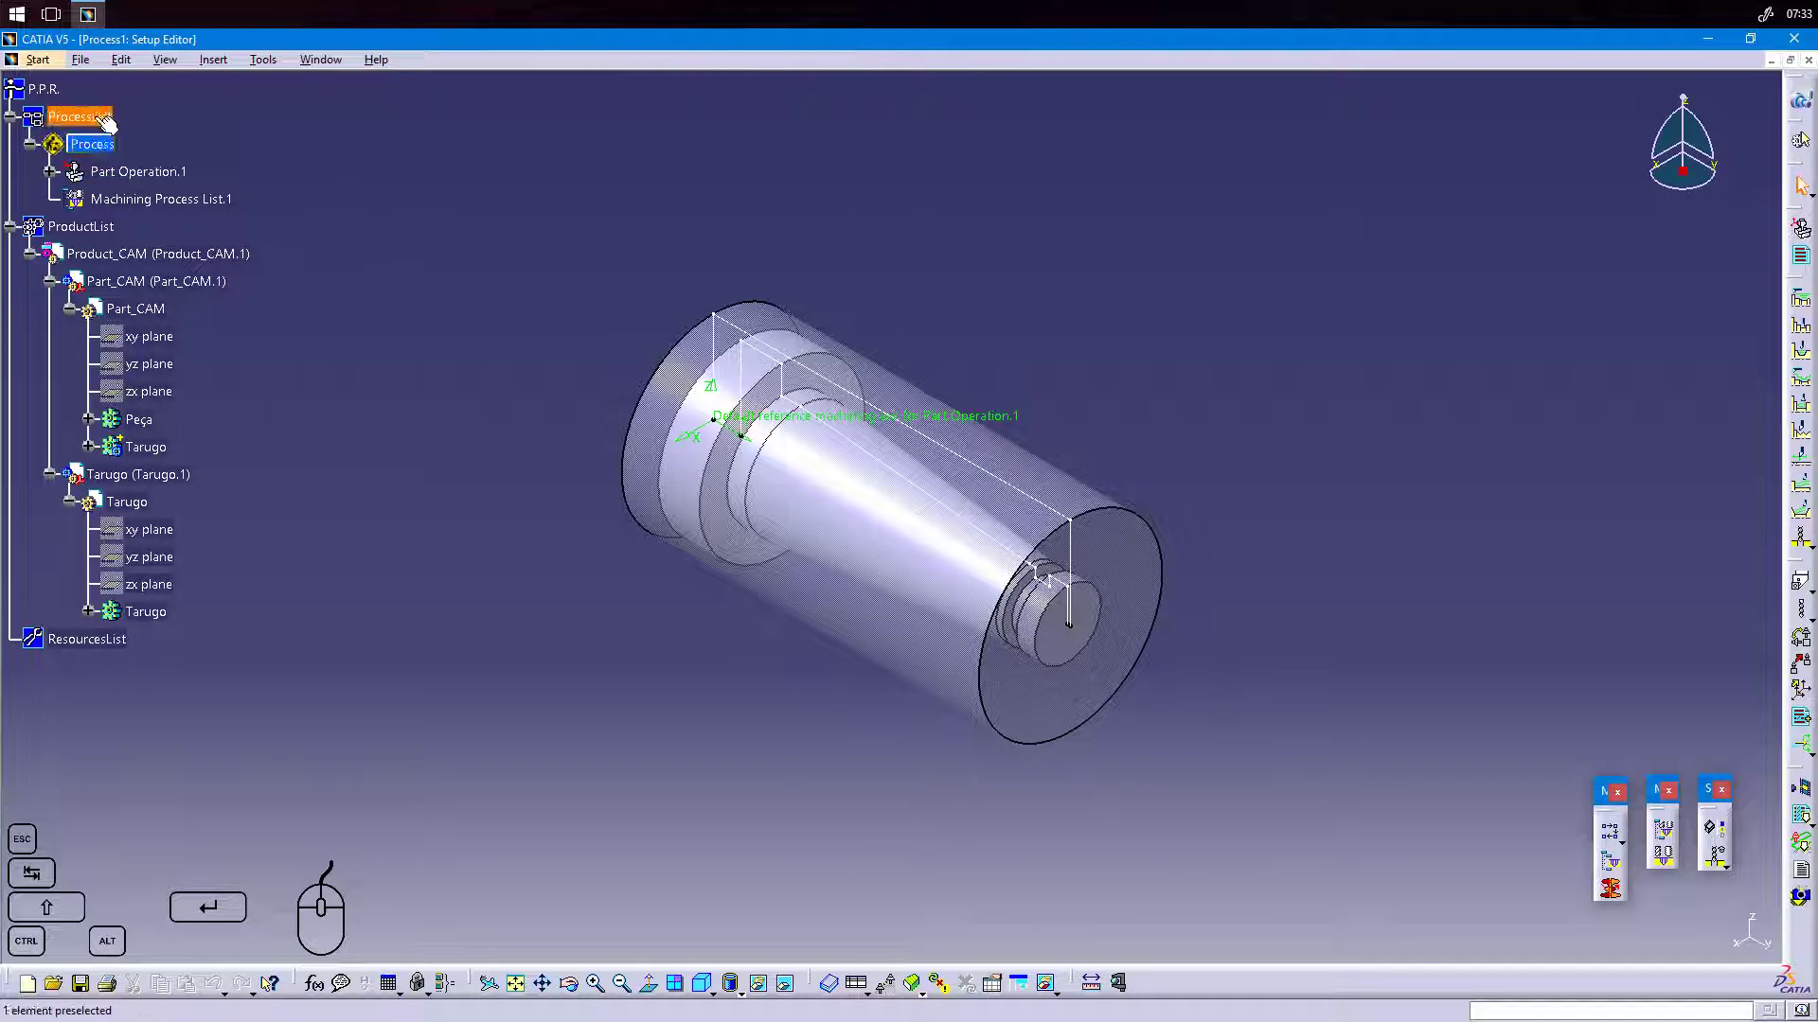
click(52, 172)
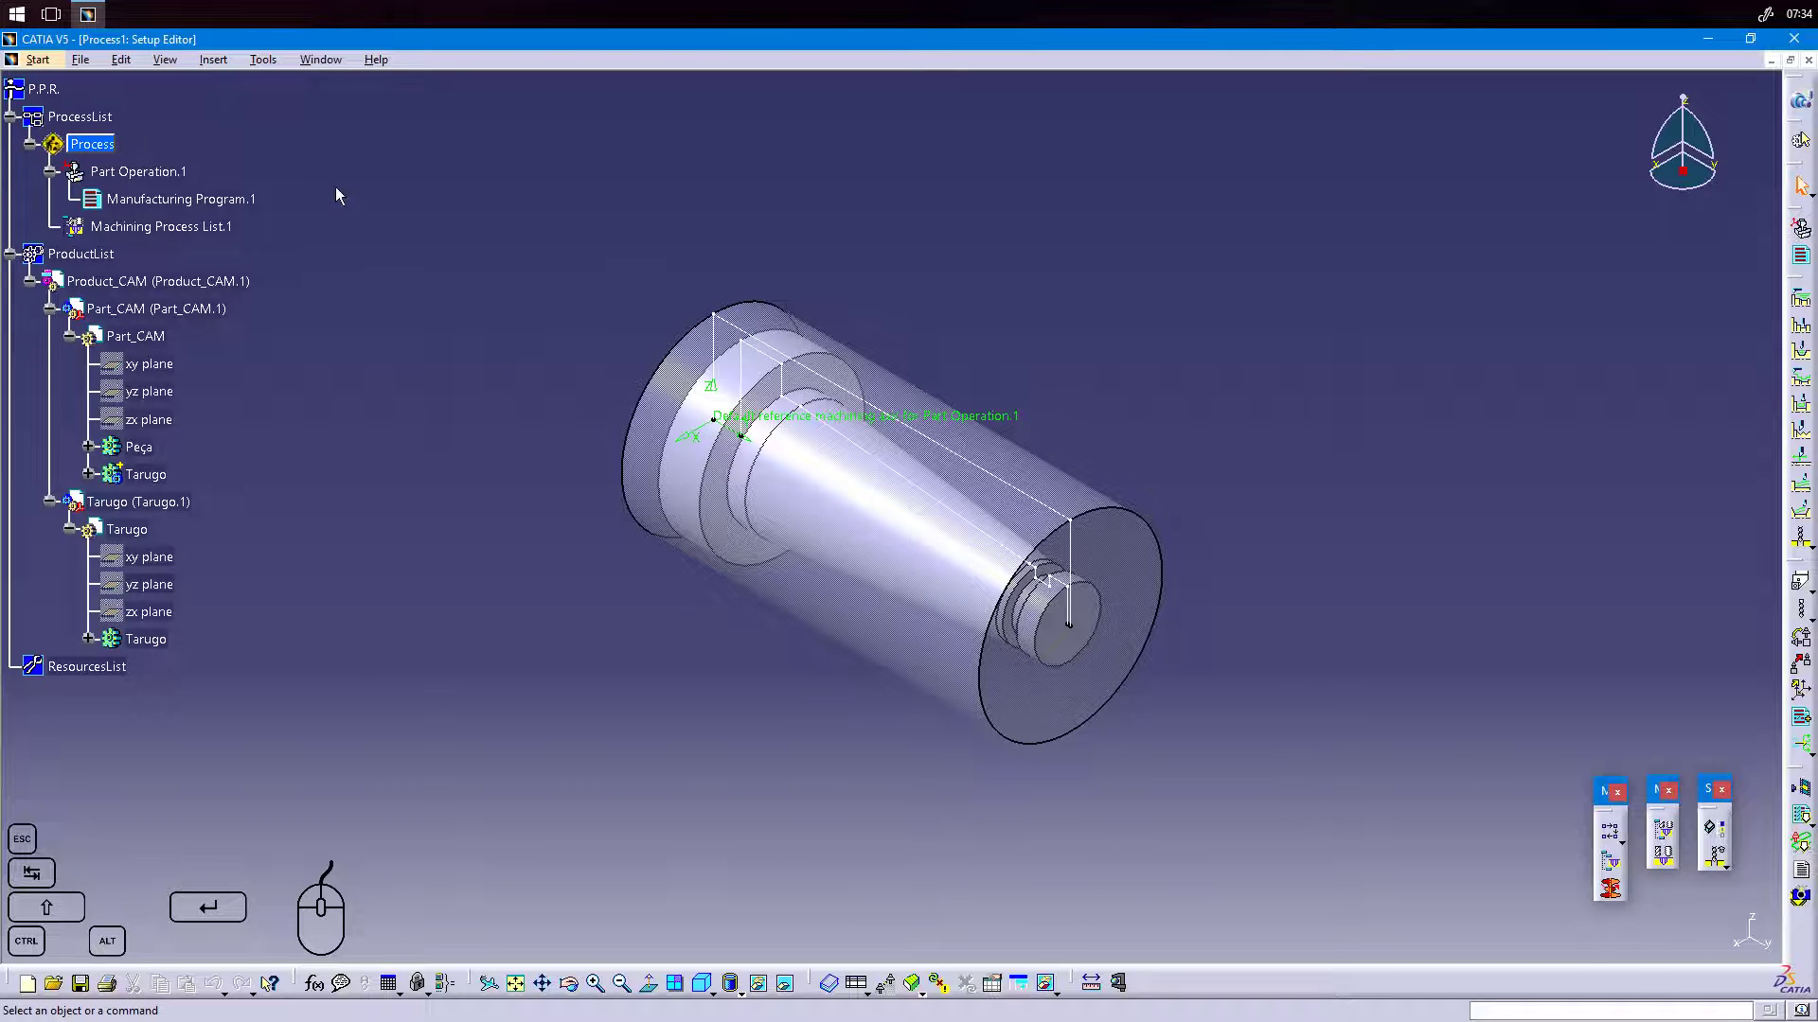
Open Part Operation.1 for editing and bring up its machine definition.
double_click(157, 177)
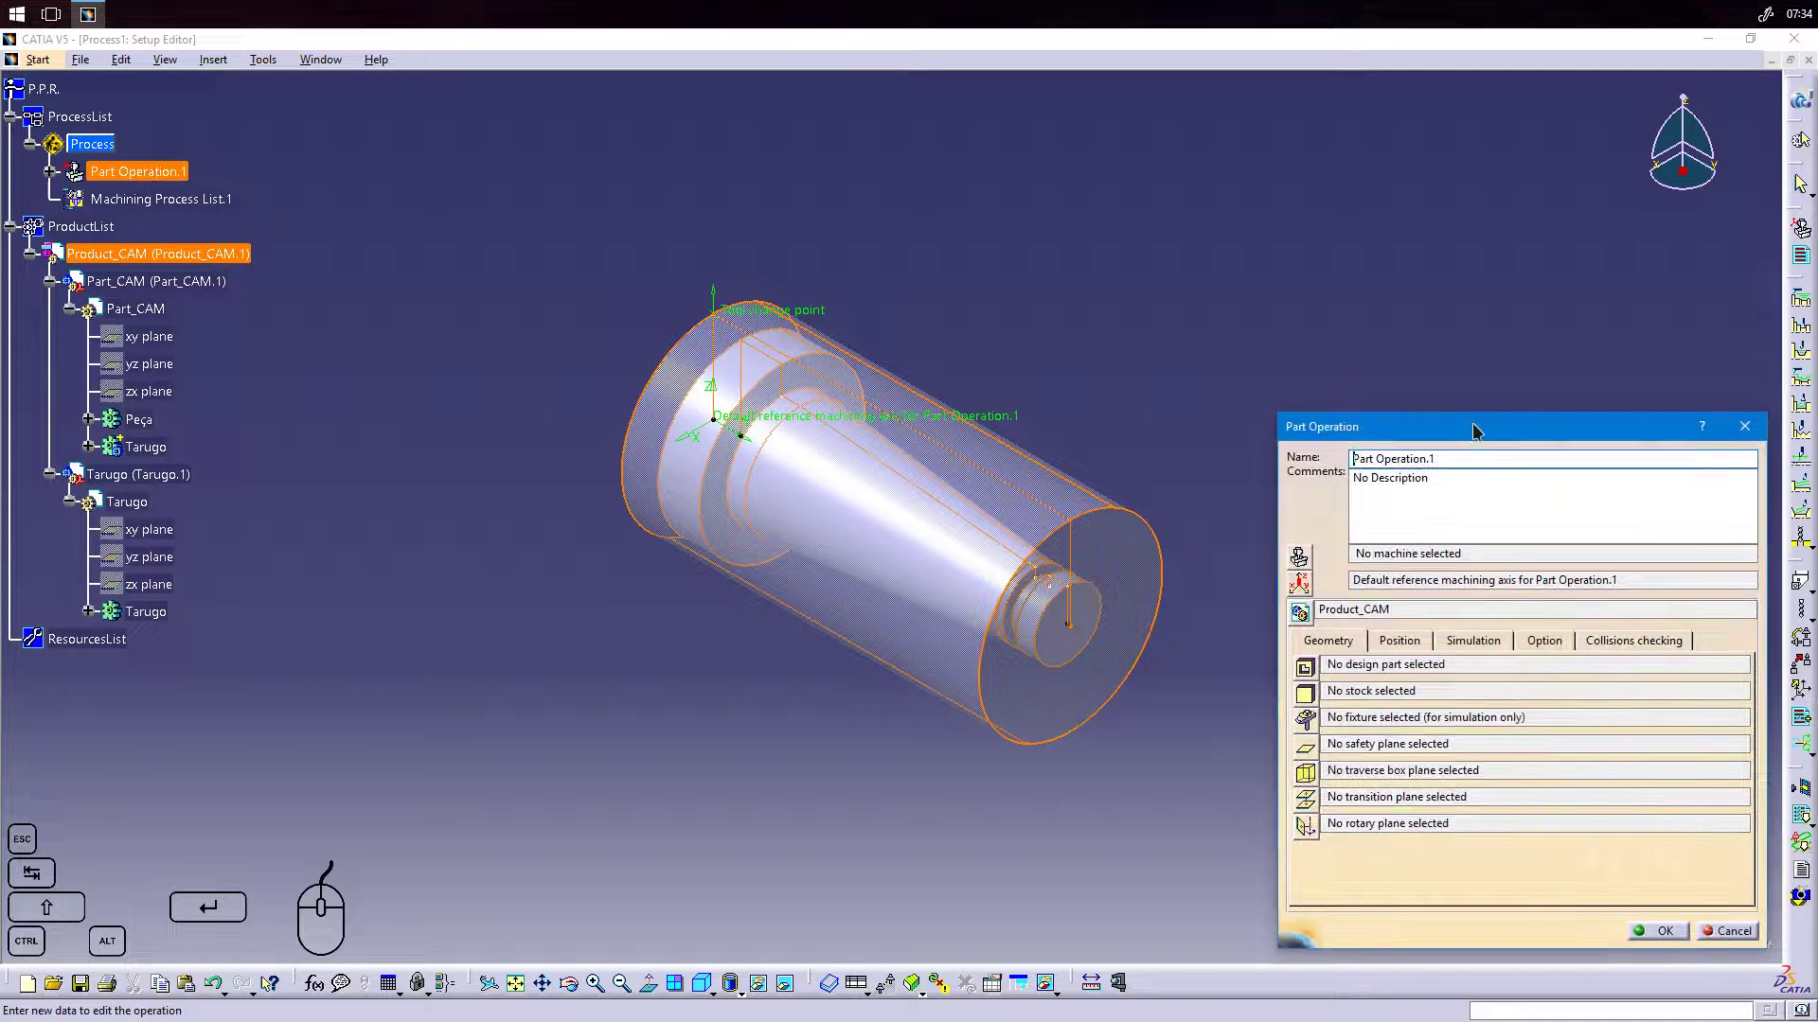
drag(1474, 431, 1396, 240)
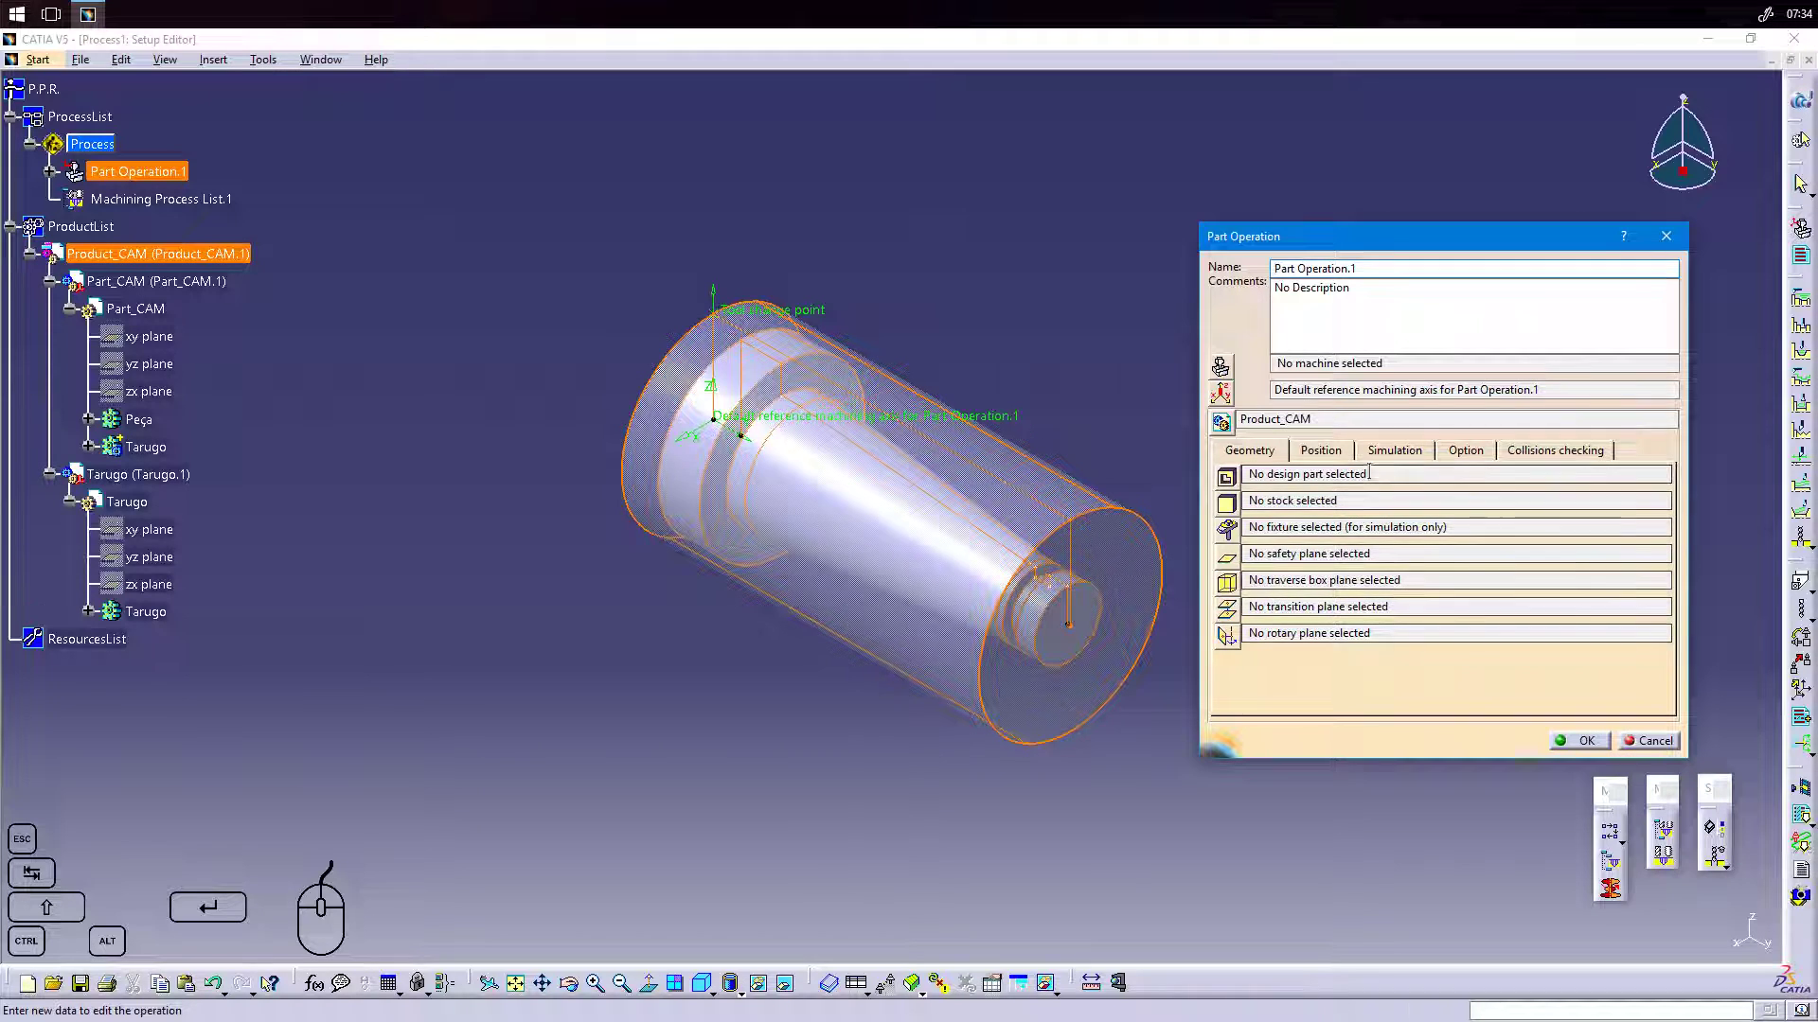
drag(1394, 363, 1269, 359)
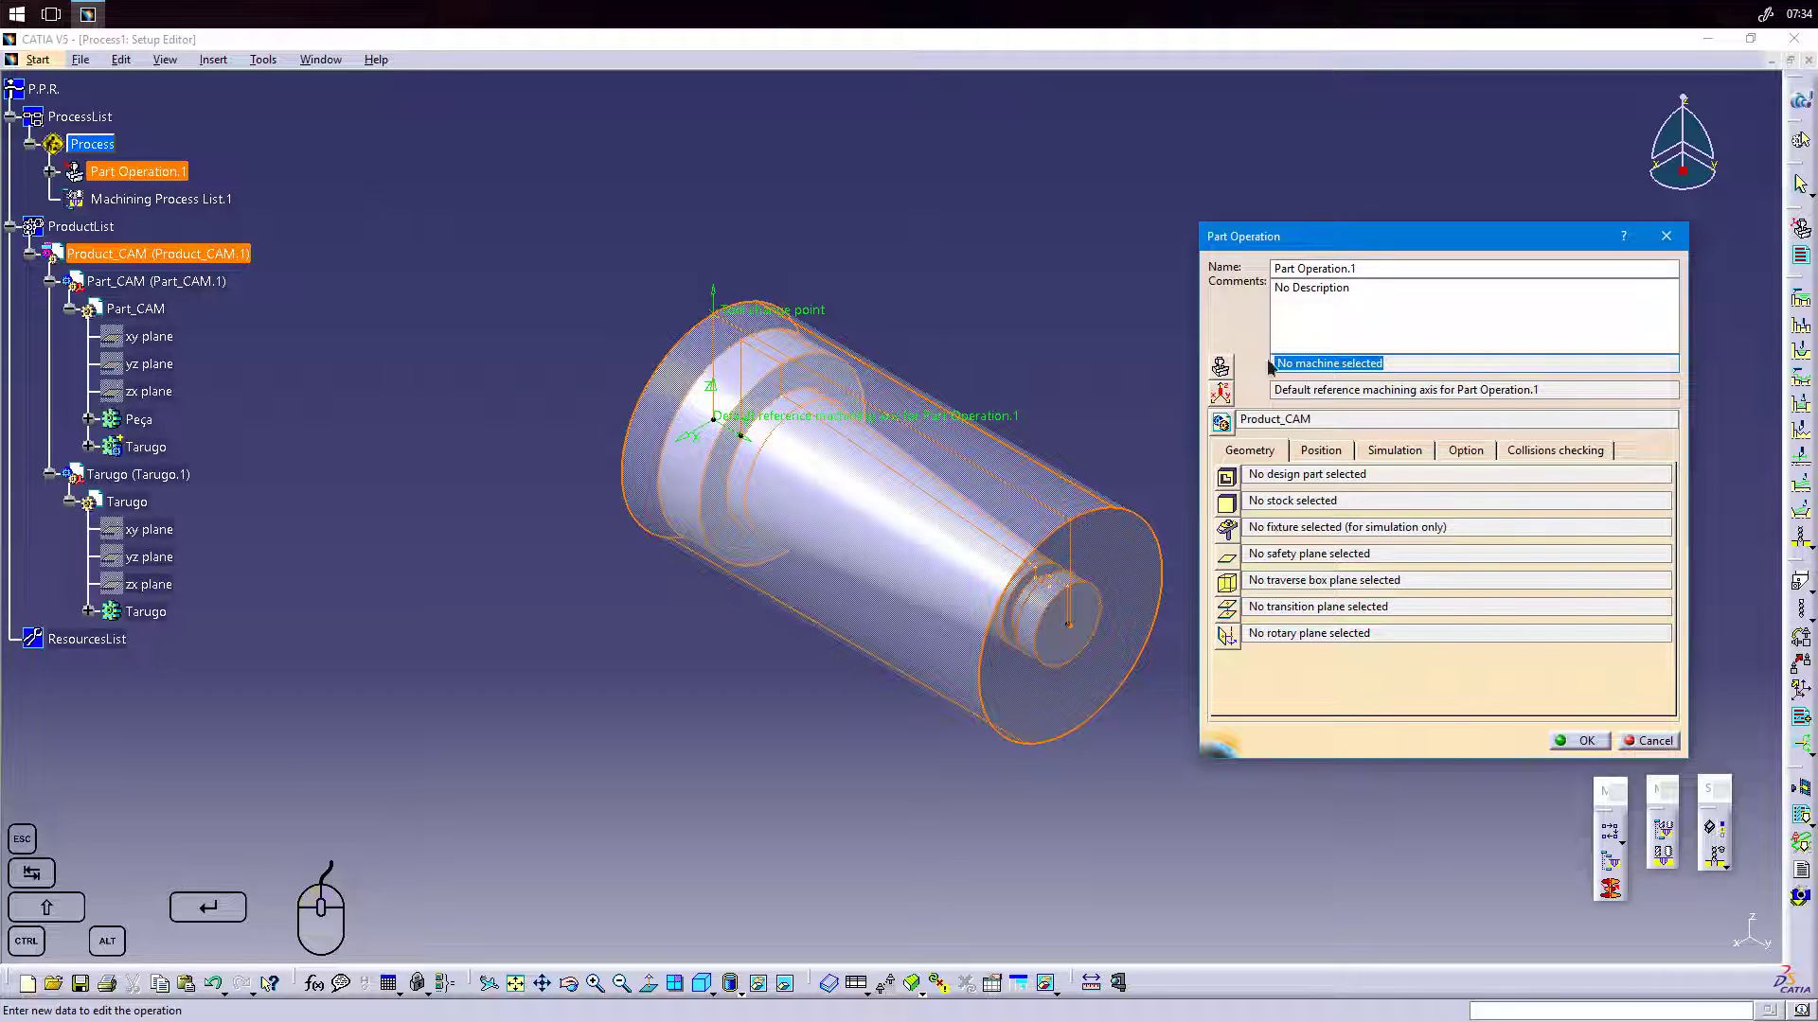
click(1316, 365)
click(1221, 369)
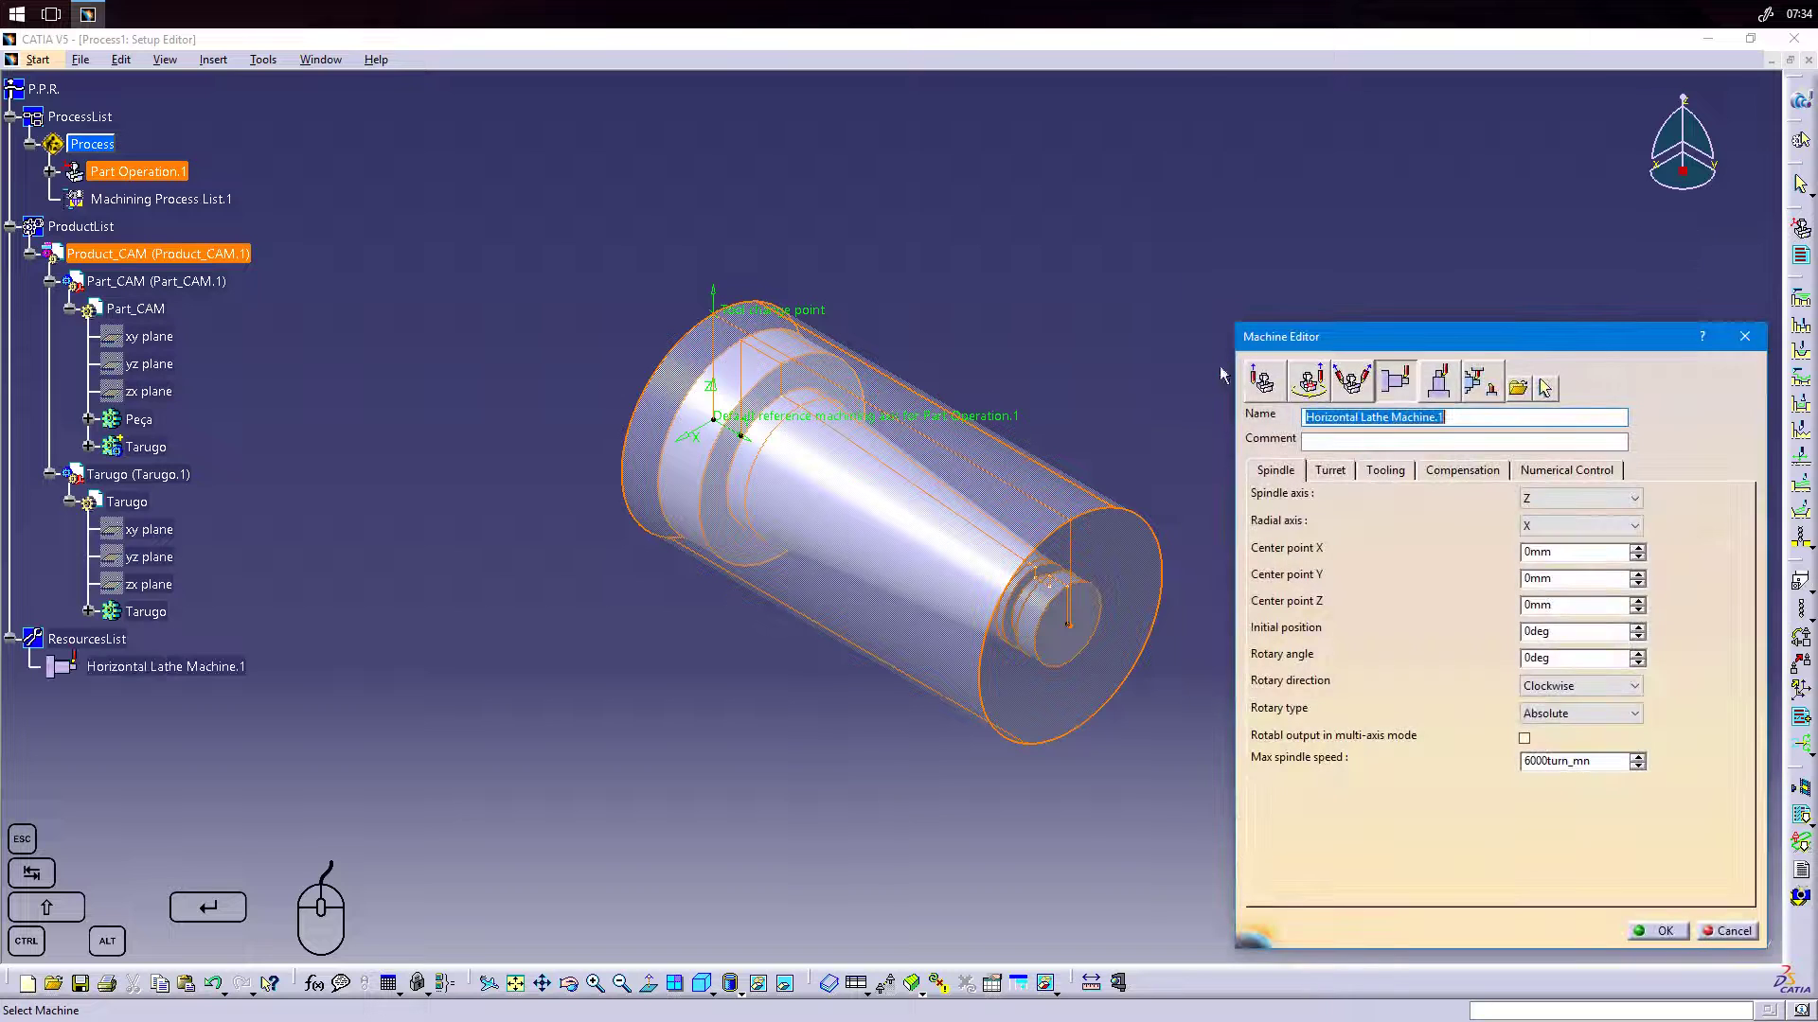
Review the horizontal lathe's spindle, turret, tooling, compensation and numerical control settings, and assign the machine to the part operation.
drag(1392, 339, 1273, 226)
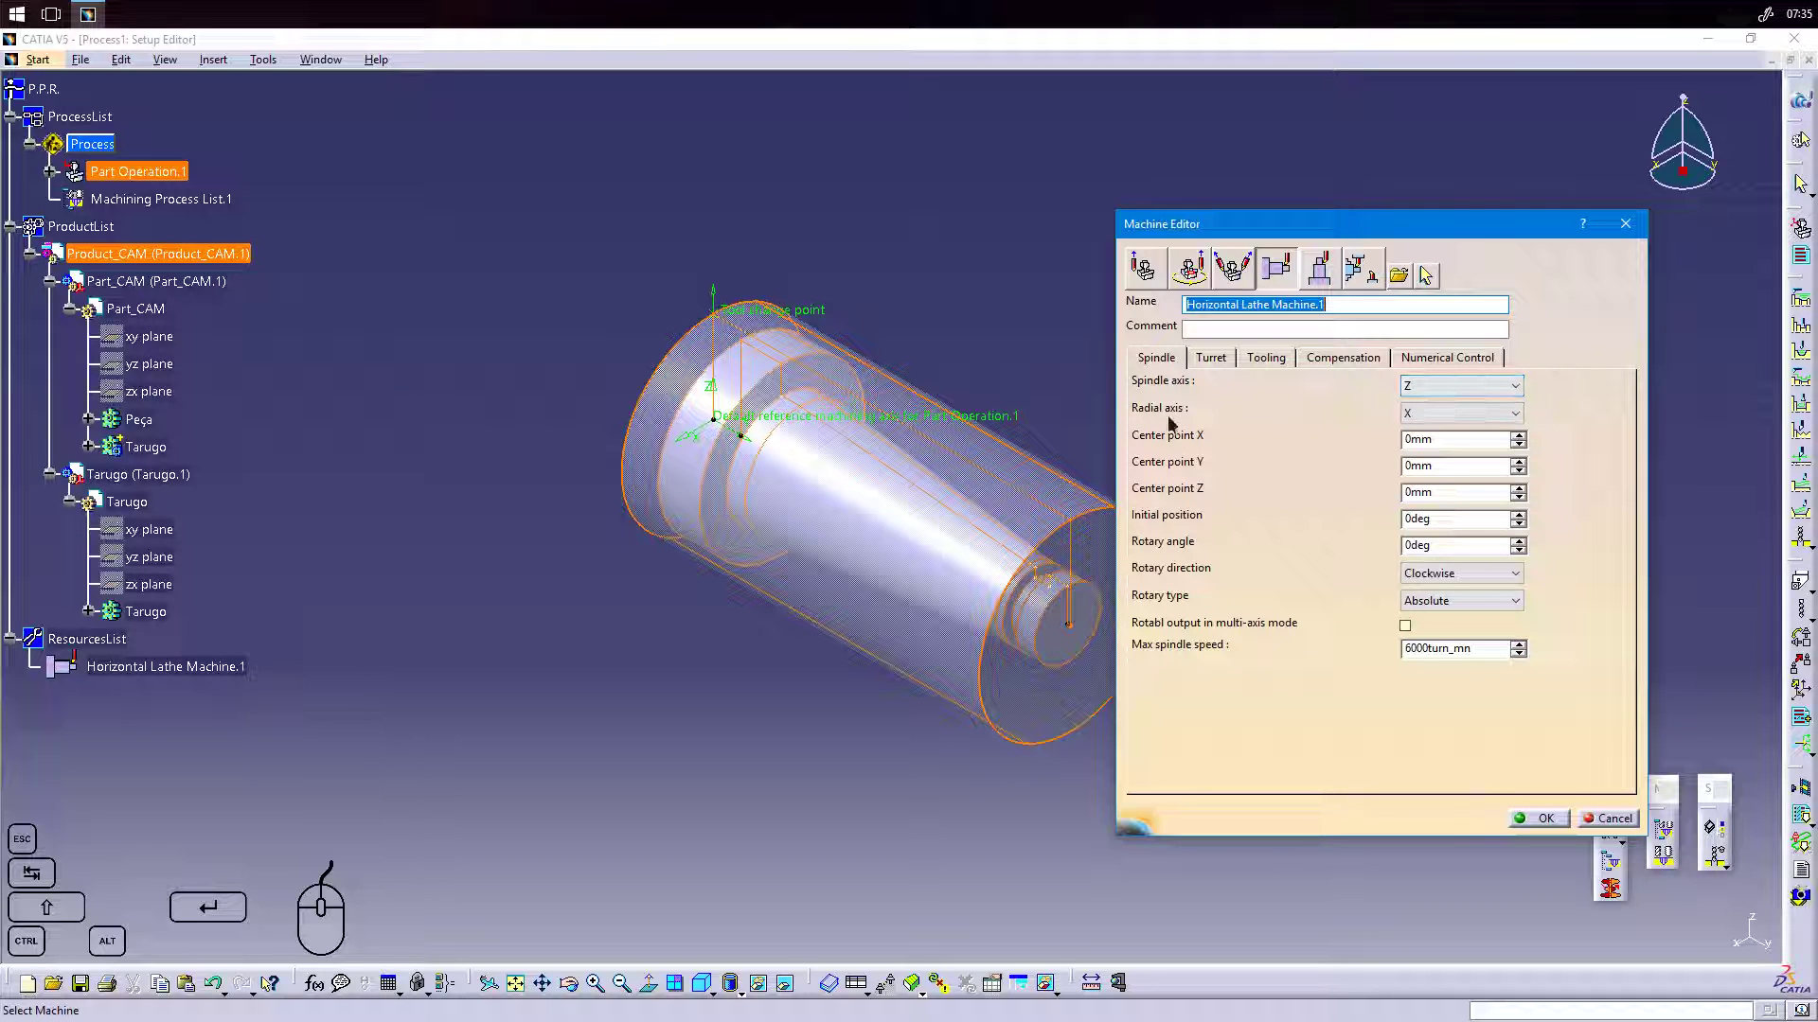
click(1213, 359)
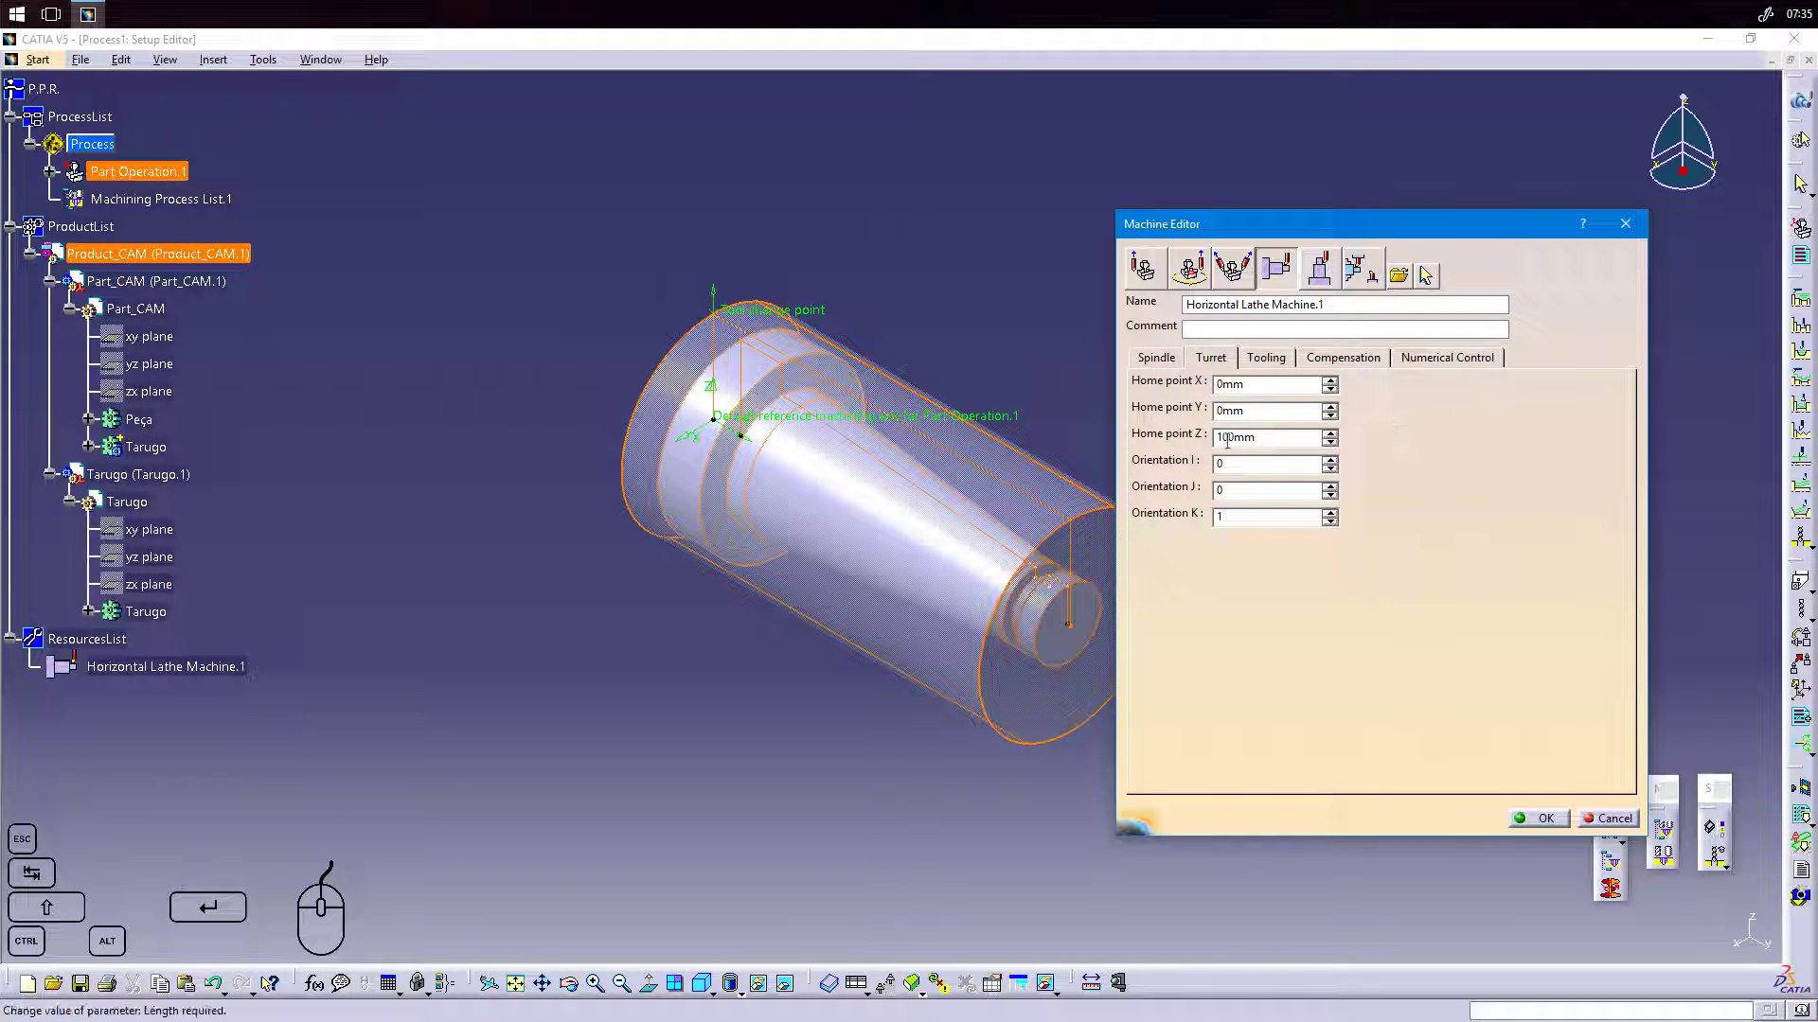
click(1285, 363)
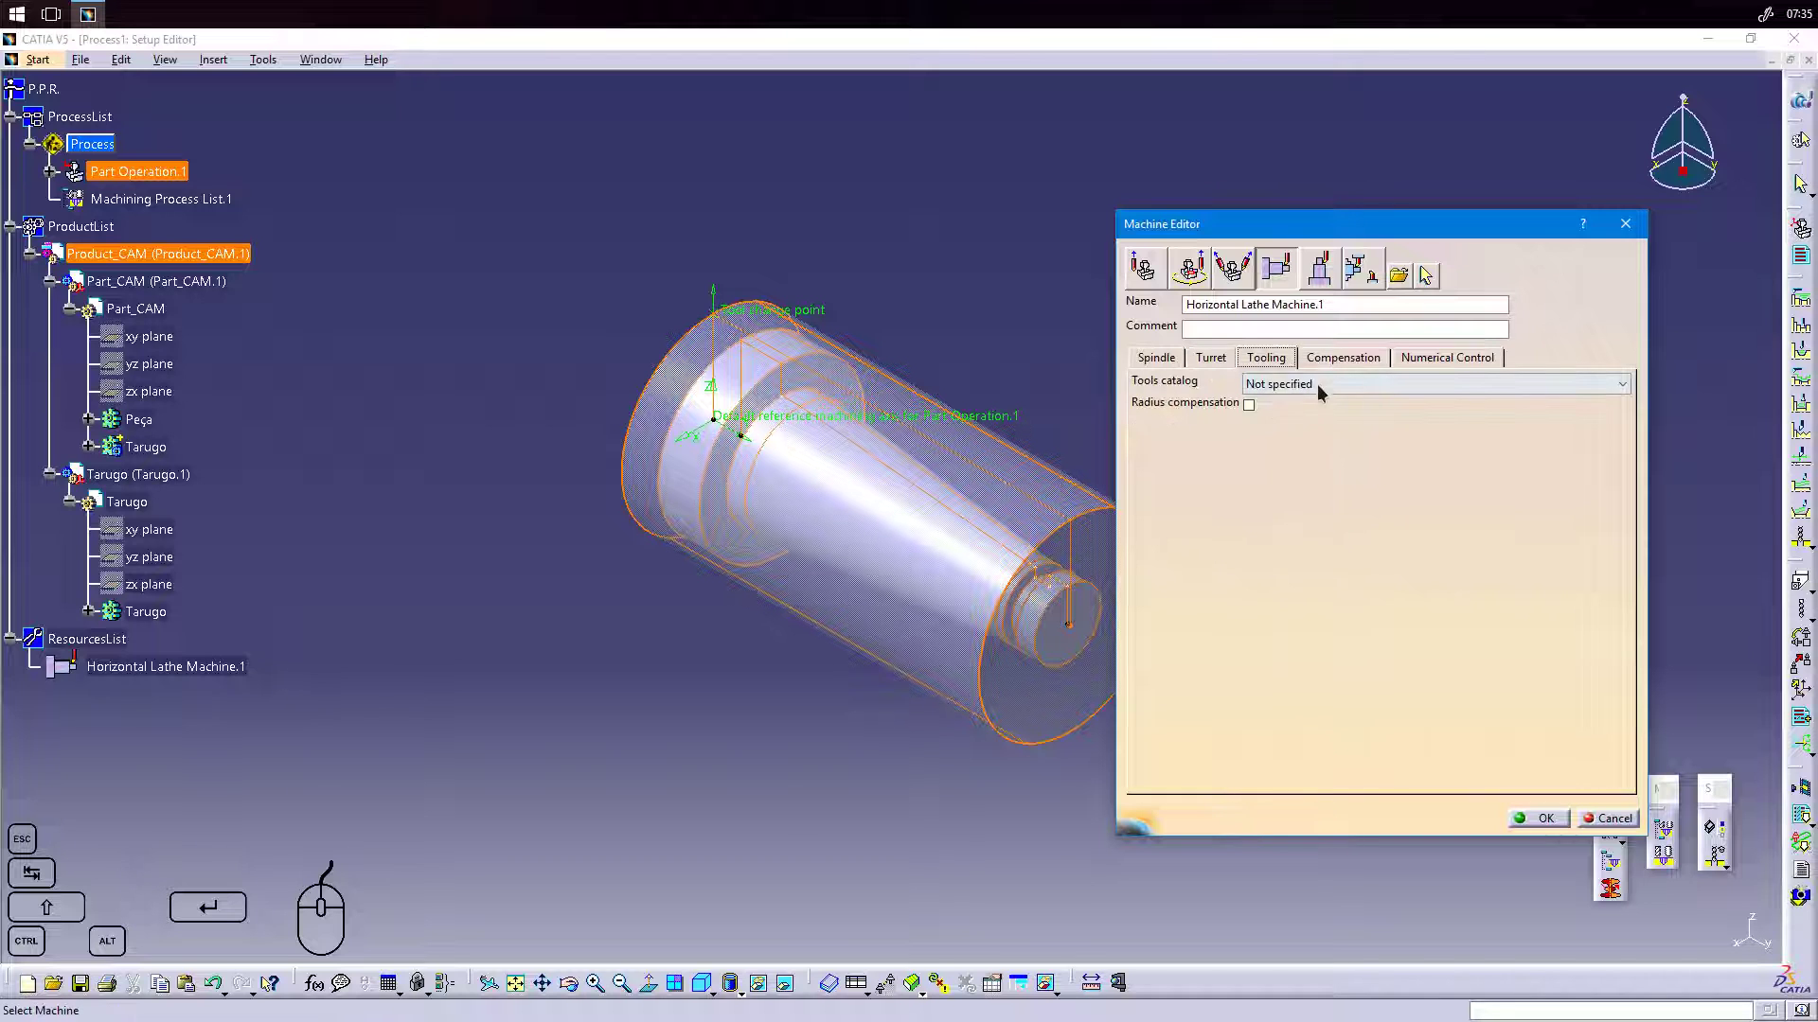
click(1343, 359)
click(1463, 359)
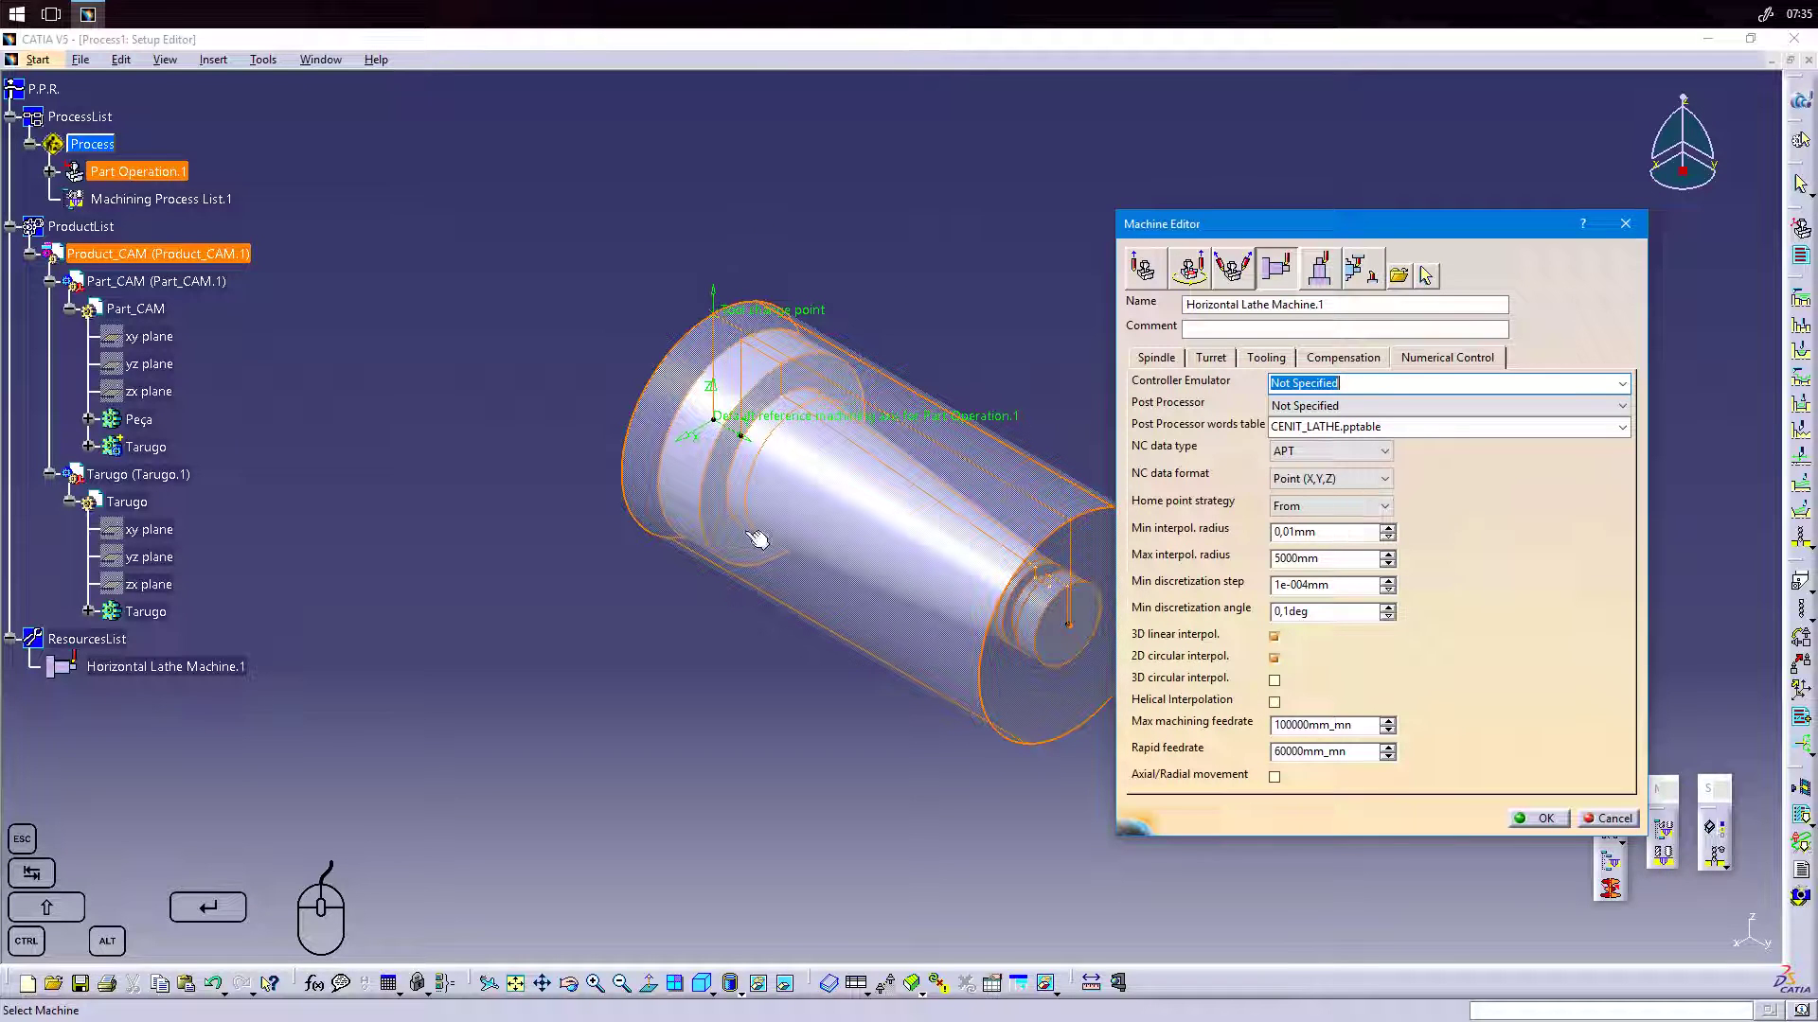
click(1155, 360)
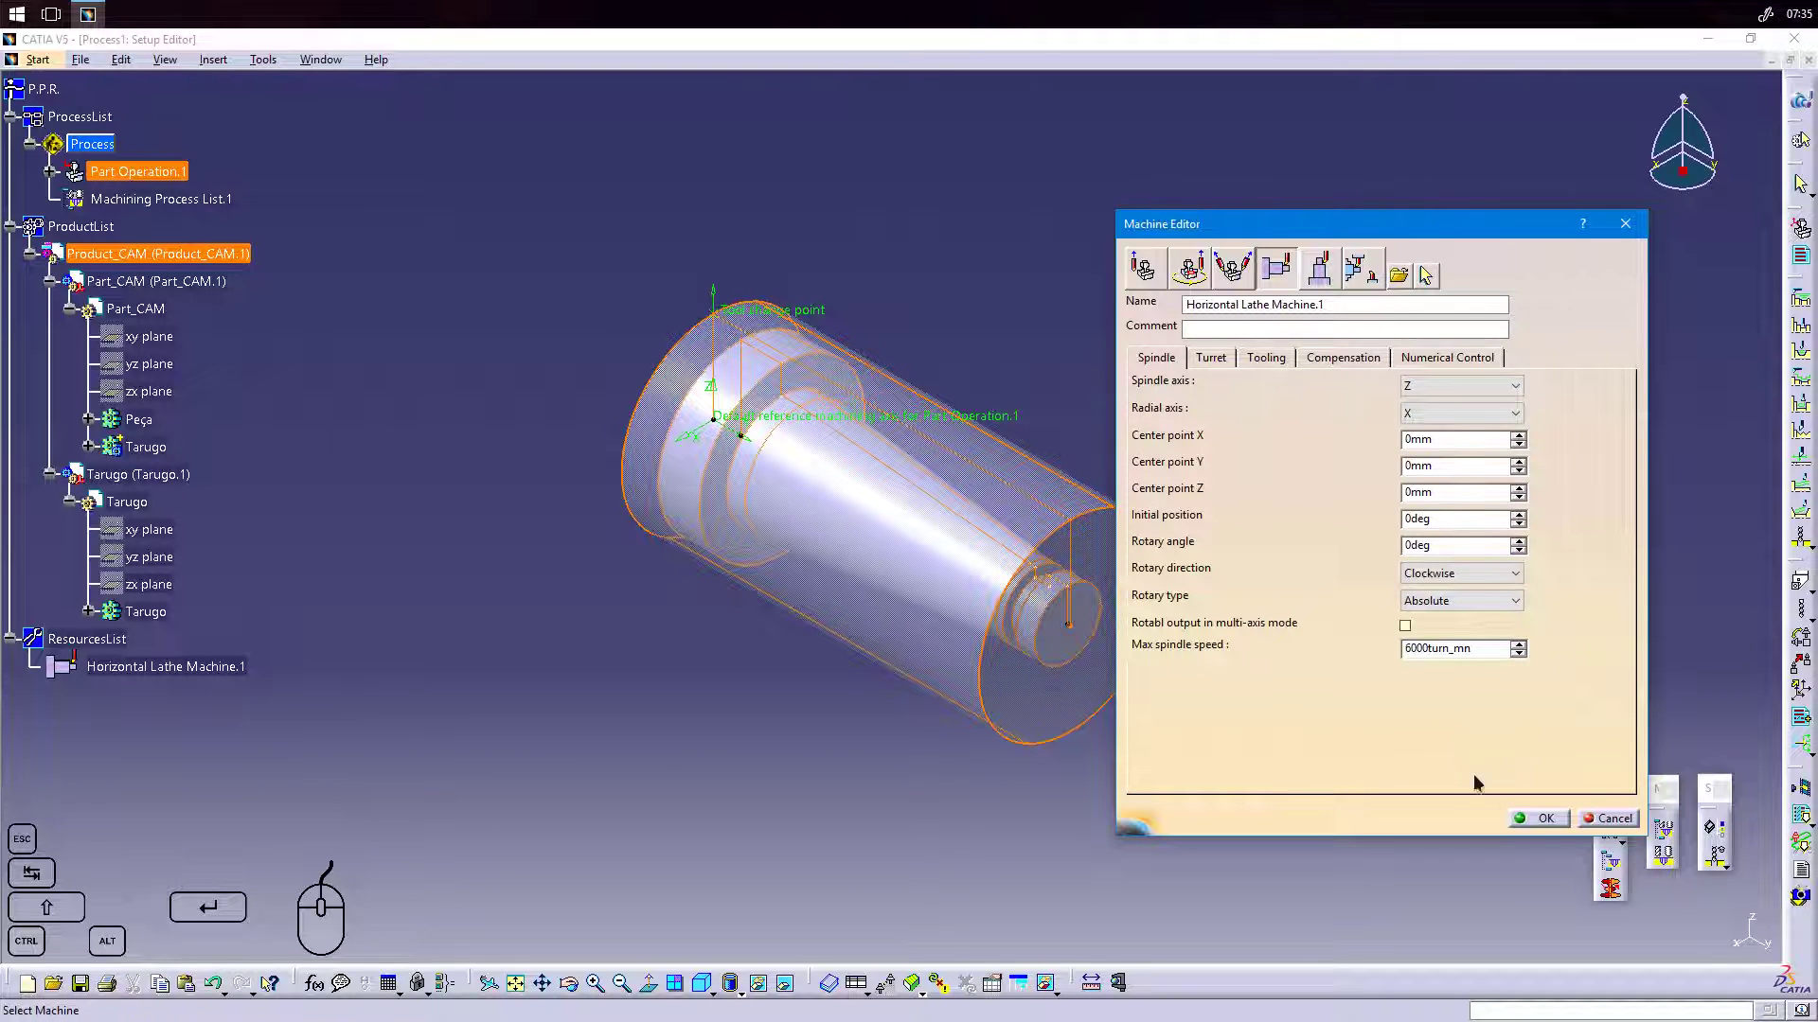
click(1544, 820)
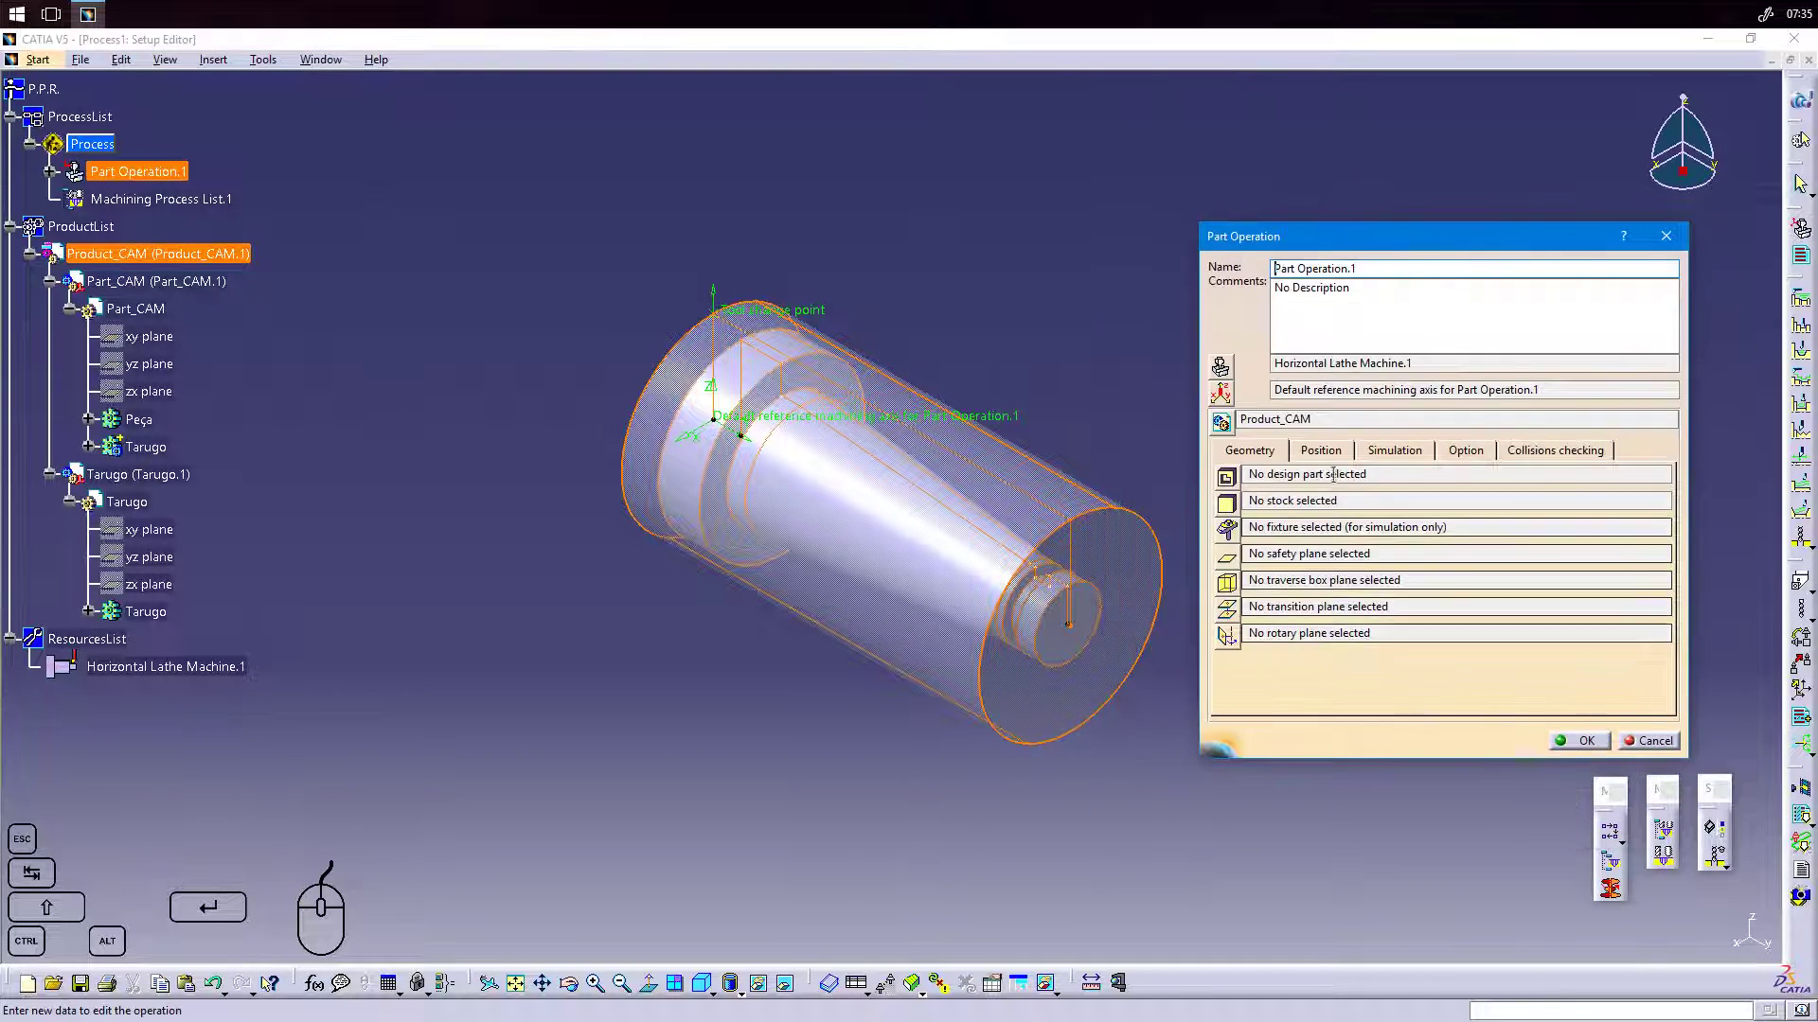
Edit Part Operation.1's reference machining axis and place its origin at the centre of the part's small end face.
drag(1277, 361, 1444, 365)
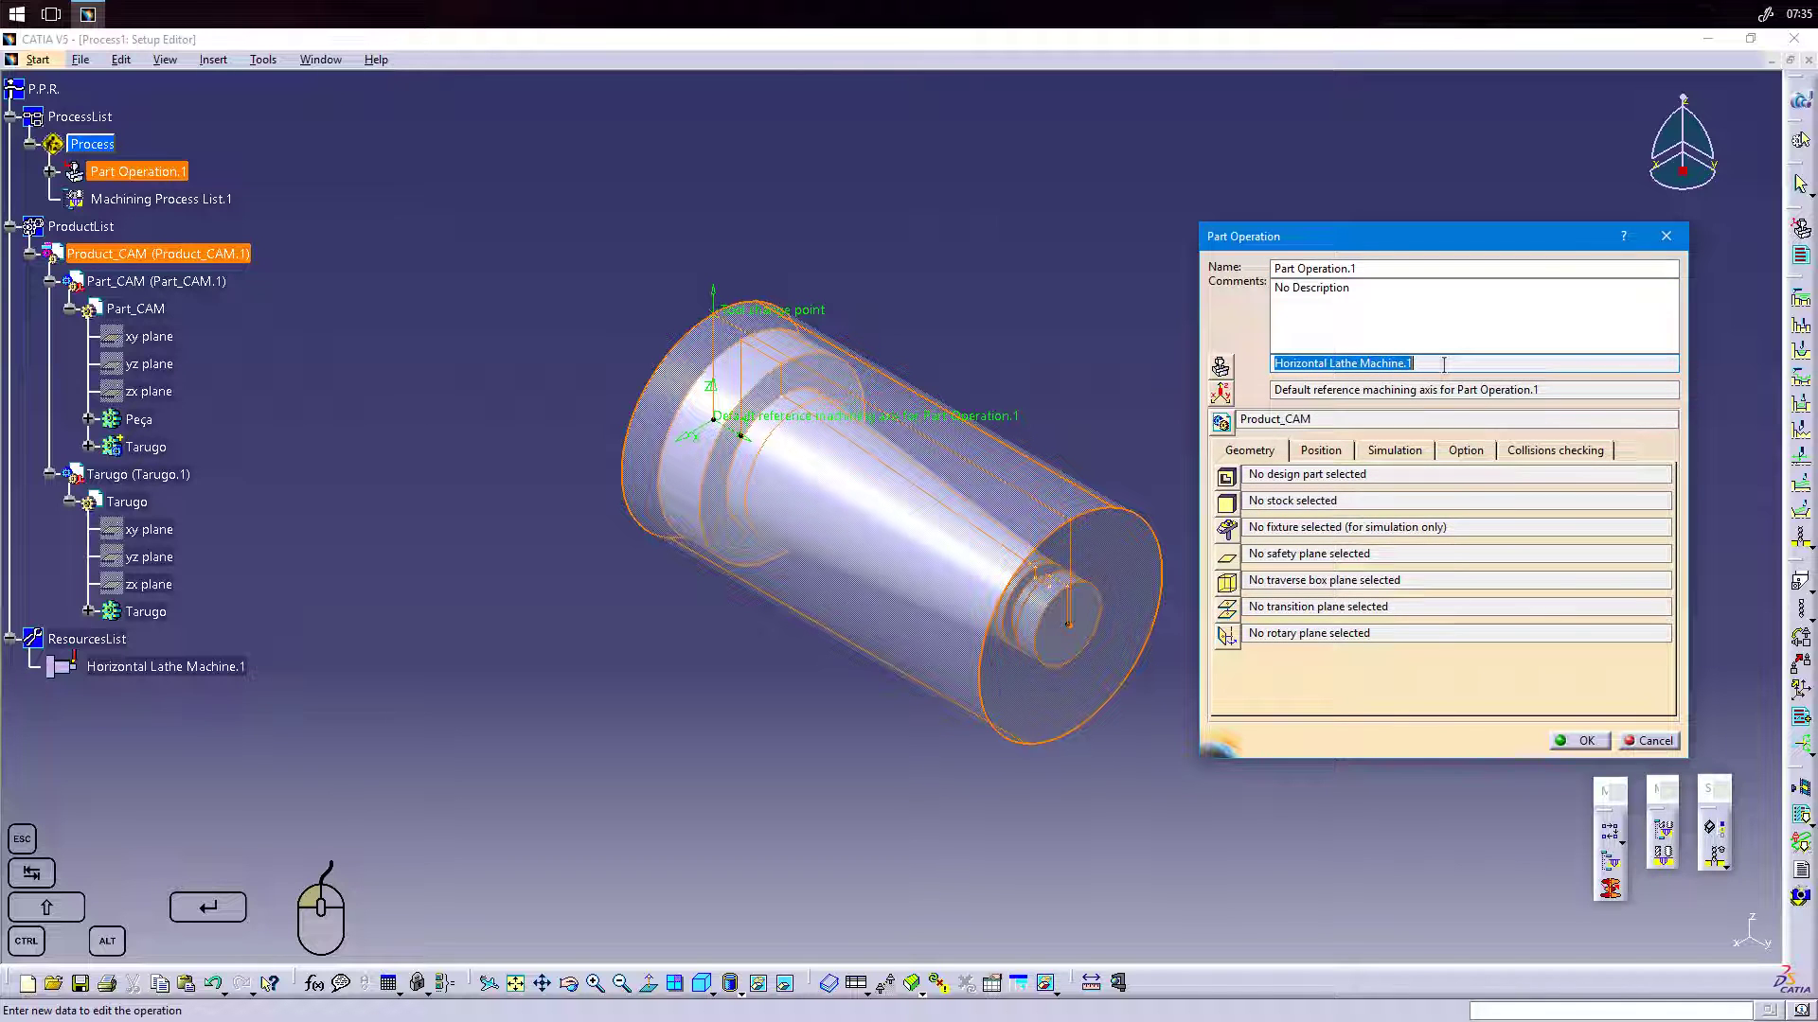
click(1219, 396)
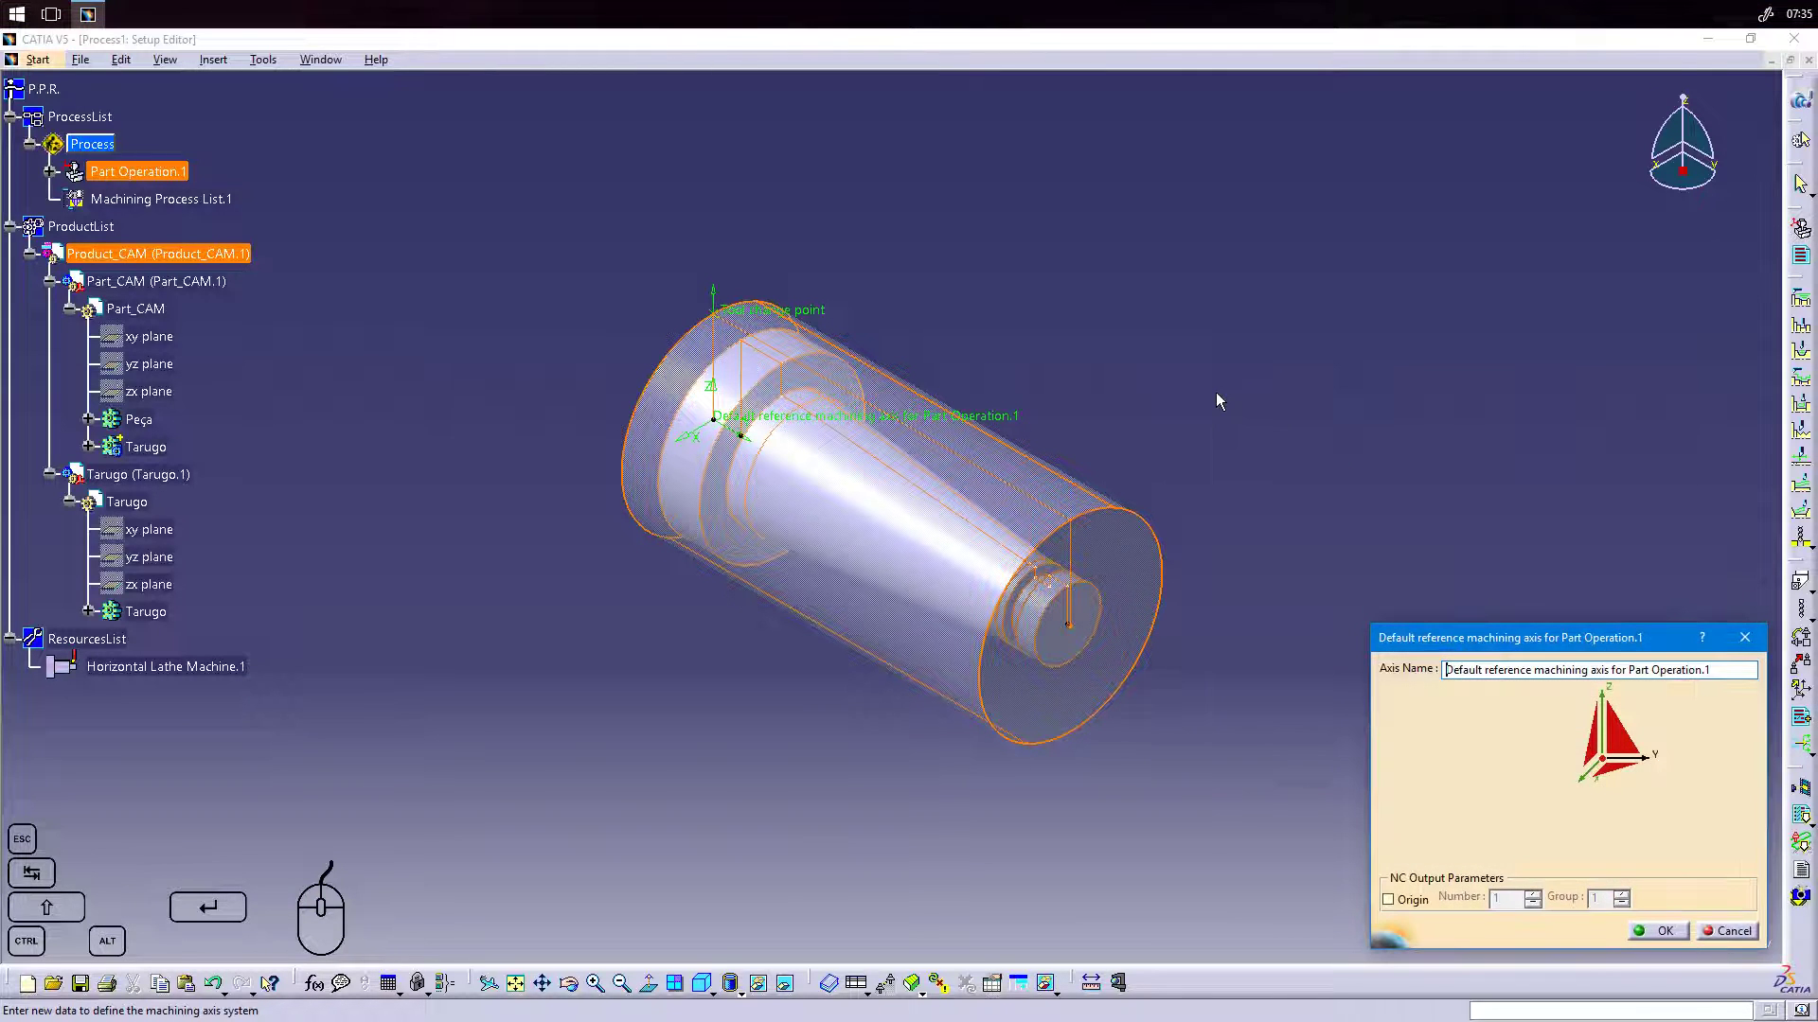
click(1602, 765)
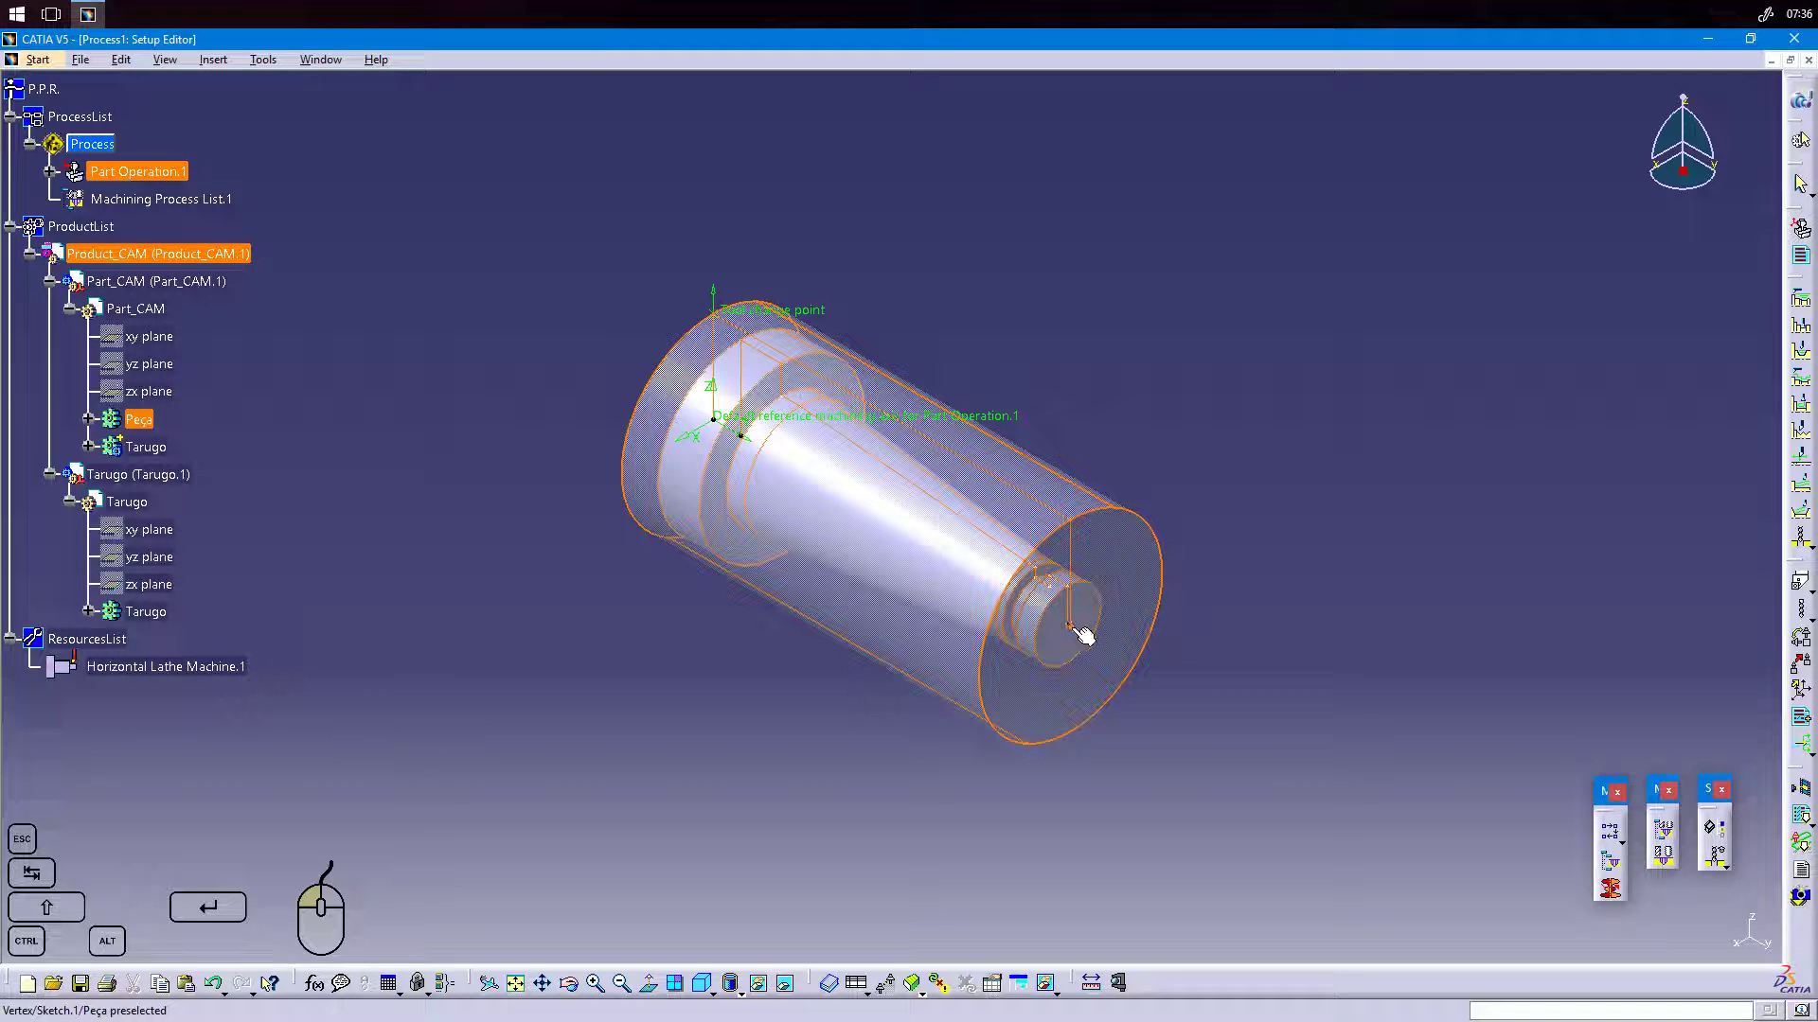
middle_drag(1083, 636, 992, 401)
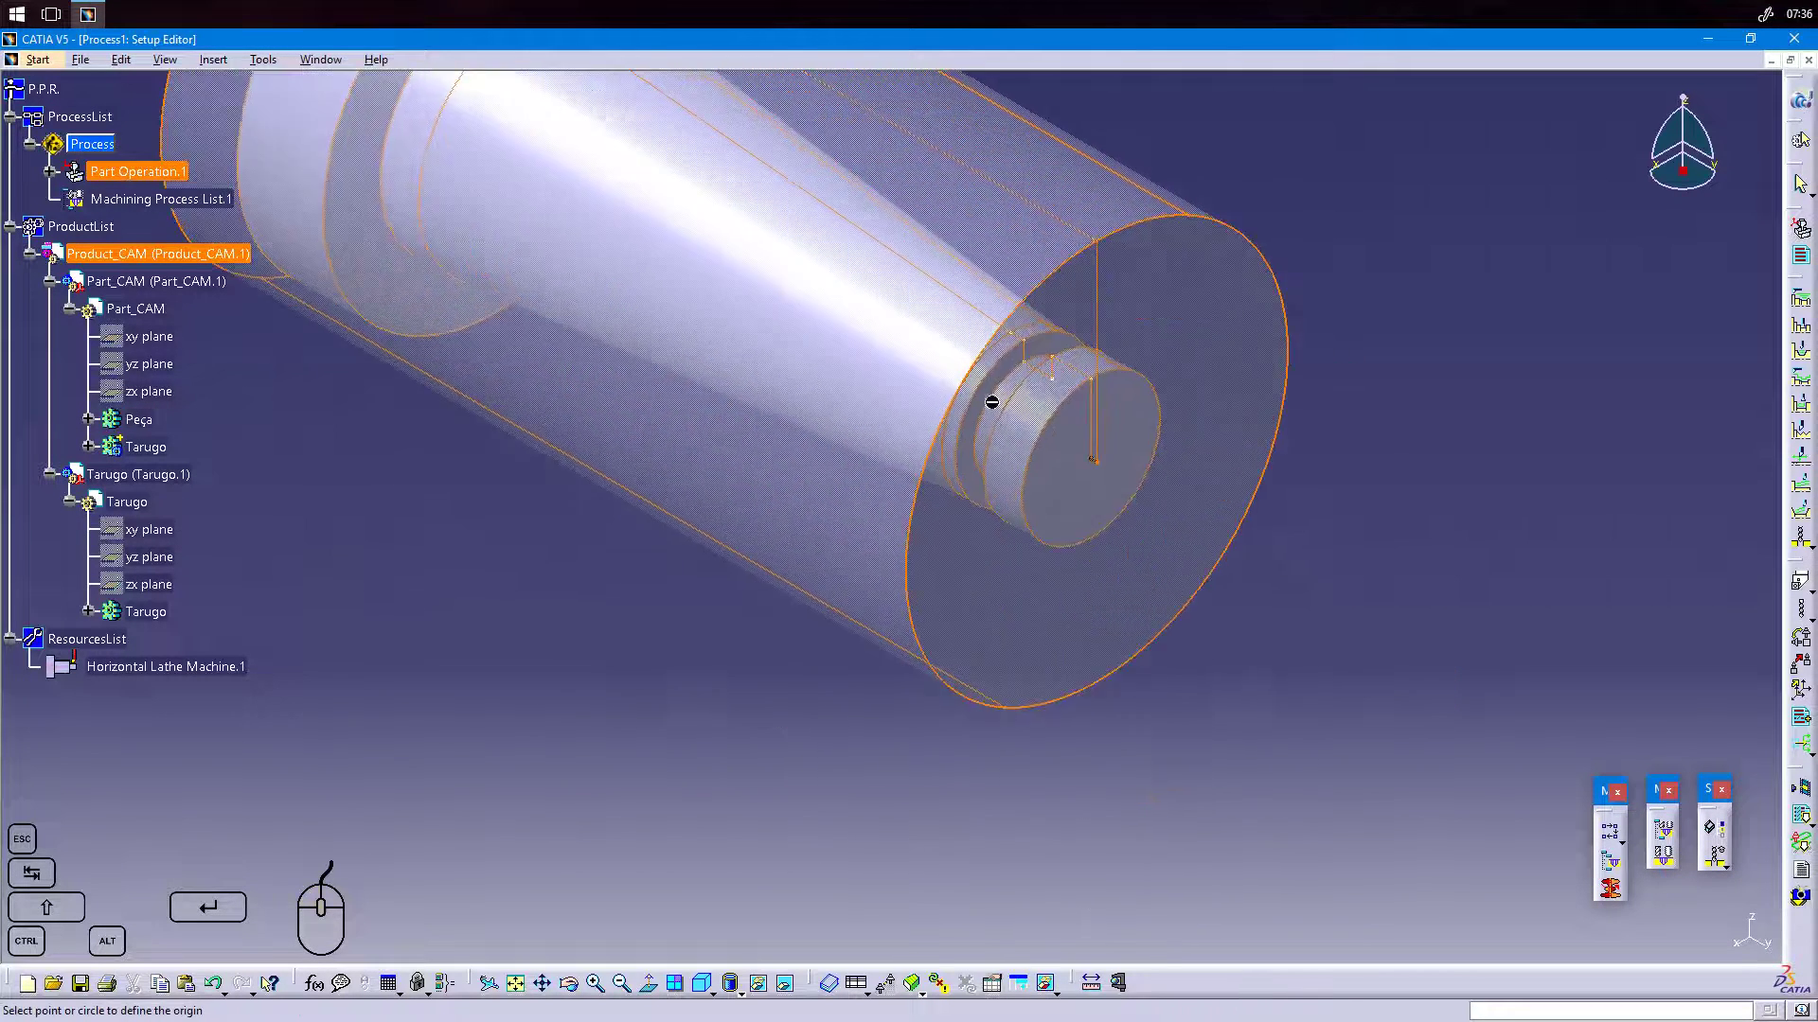
click(1108, 468)
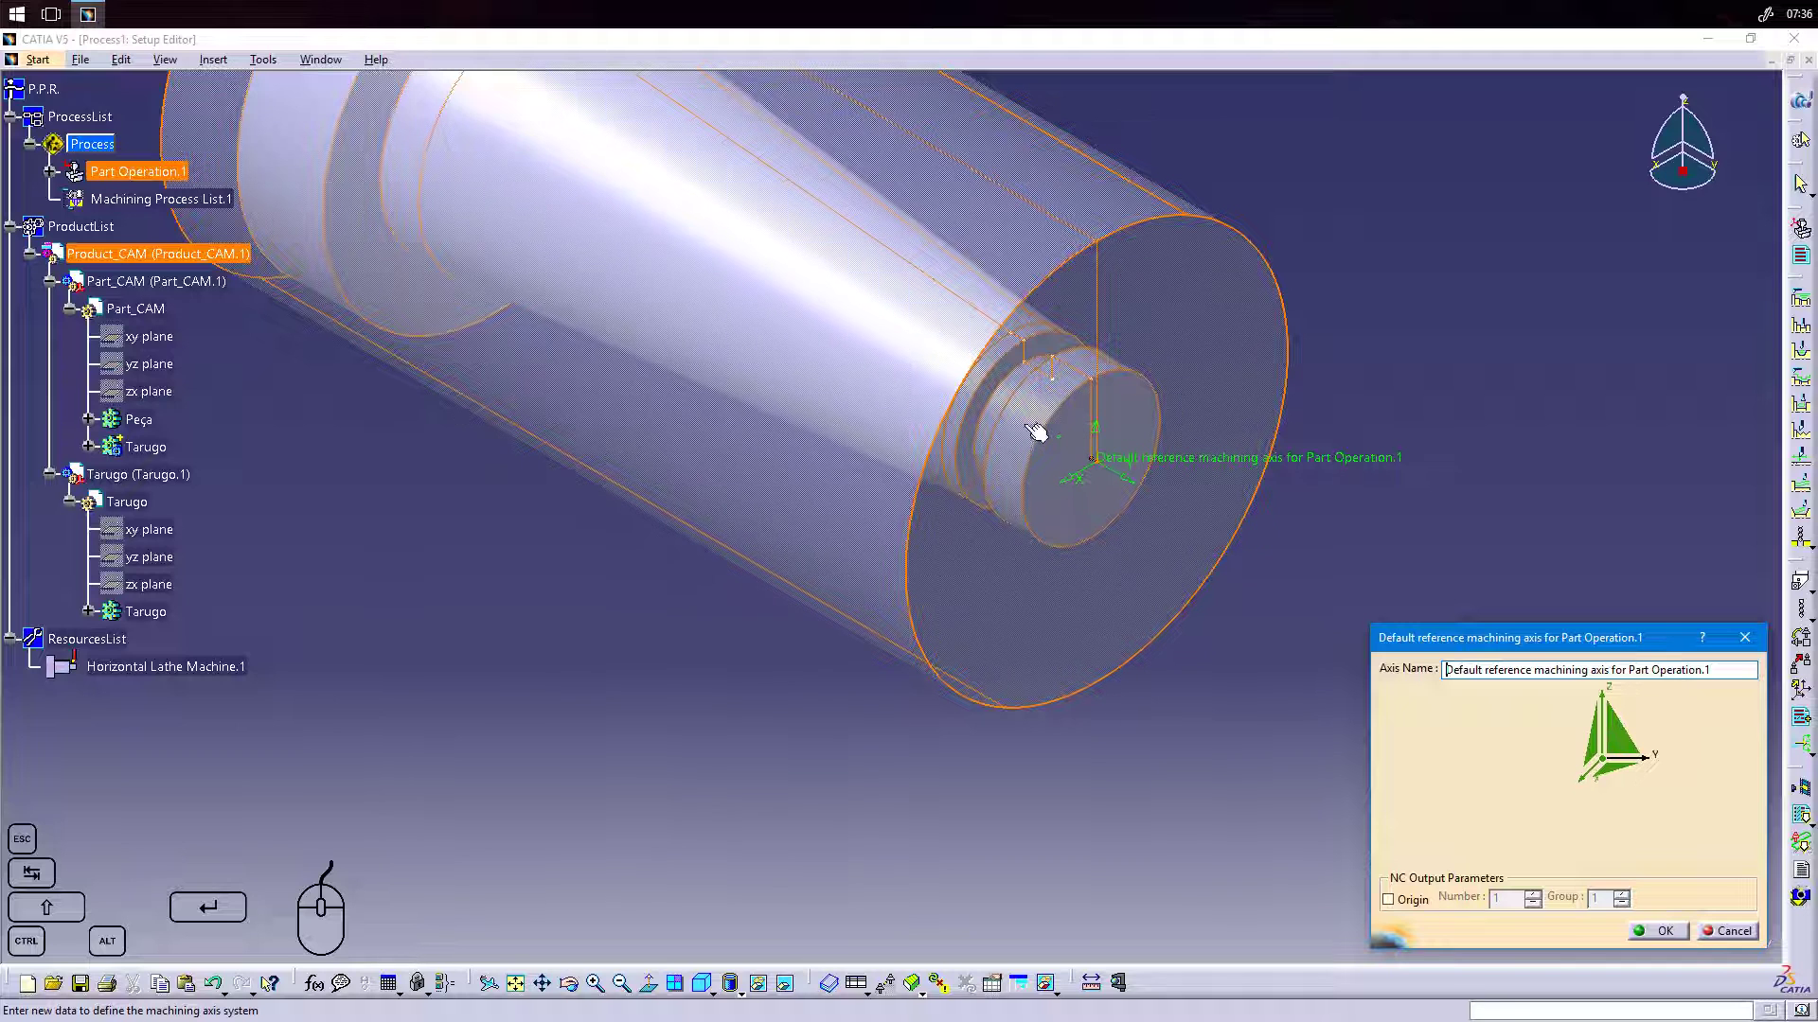
Align the machining axis's Z direction with the part's rotation axis using model geometry, with components 0, 1, 0.
middle_drag(950, 454, 957, 535)
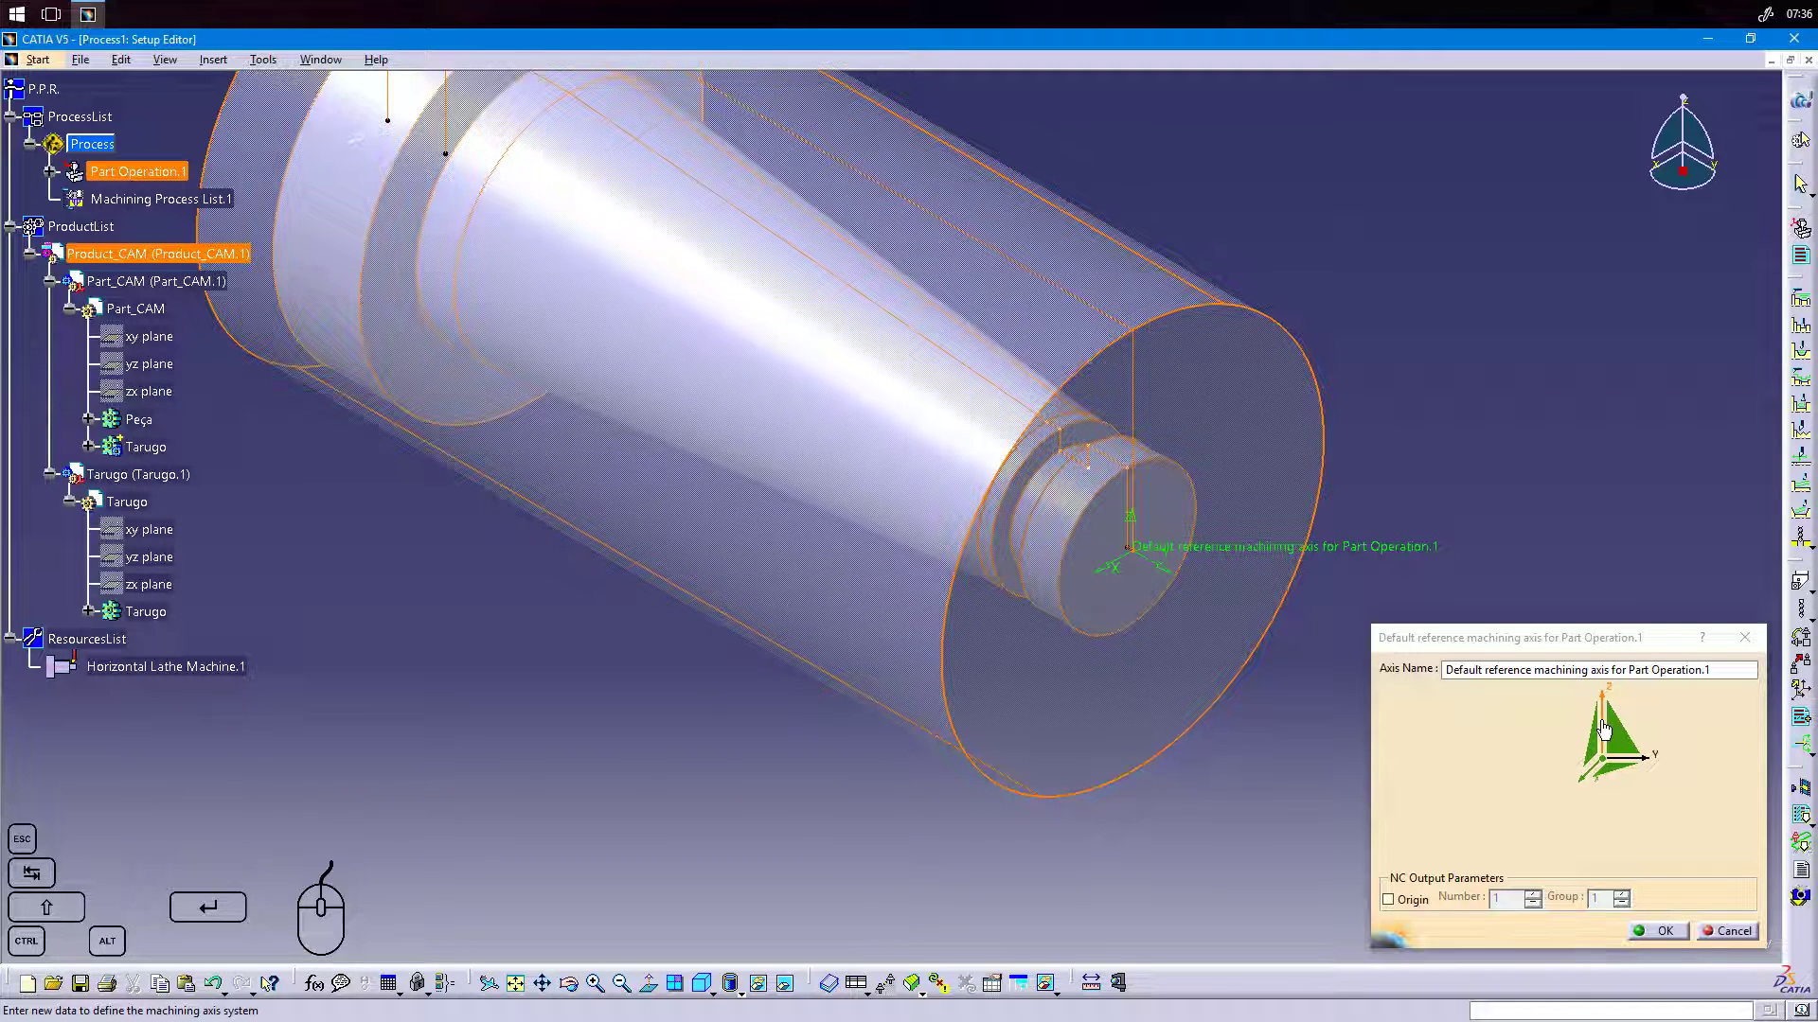
click(1603, 728)
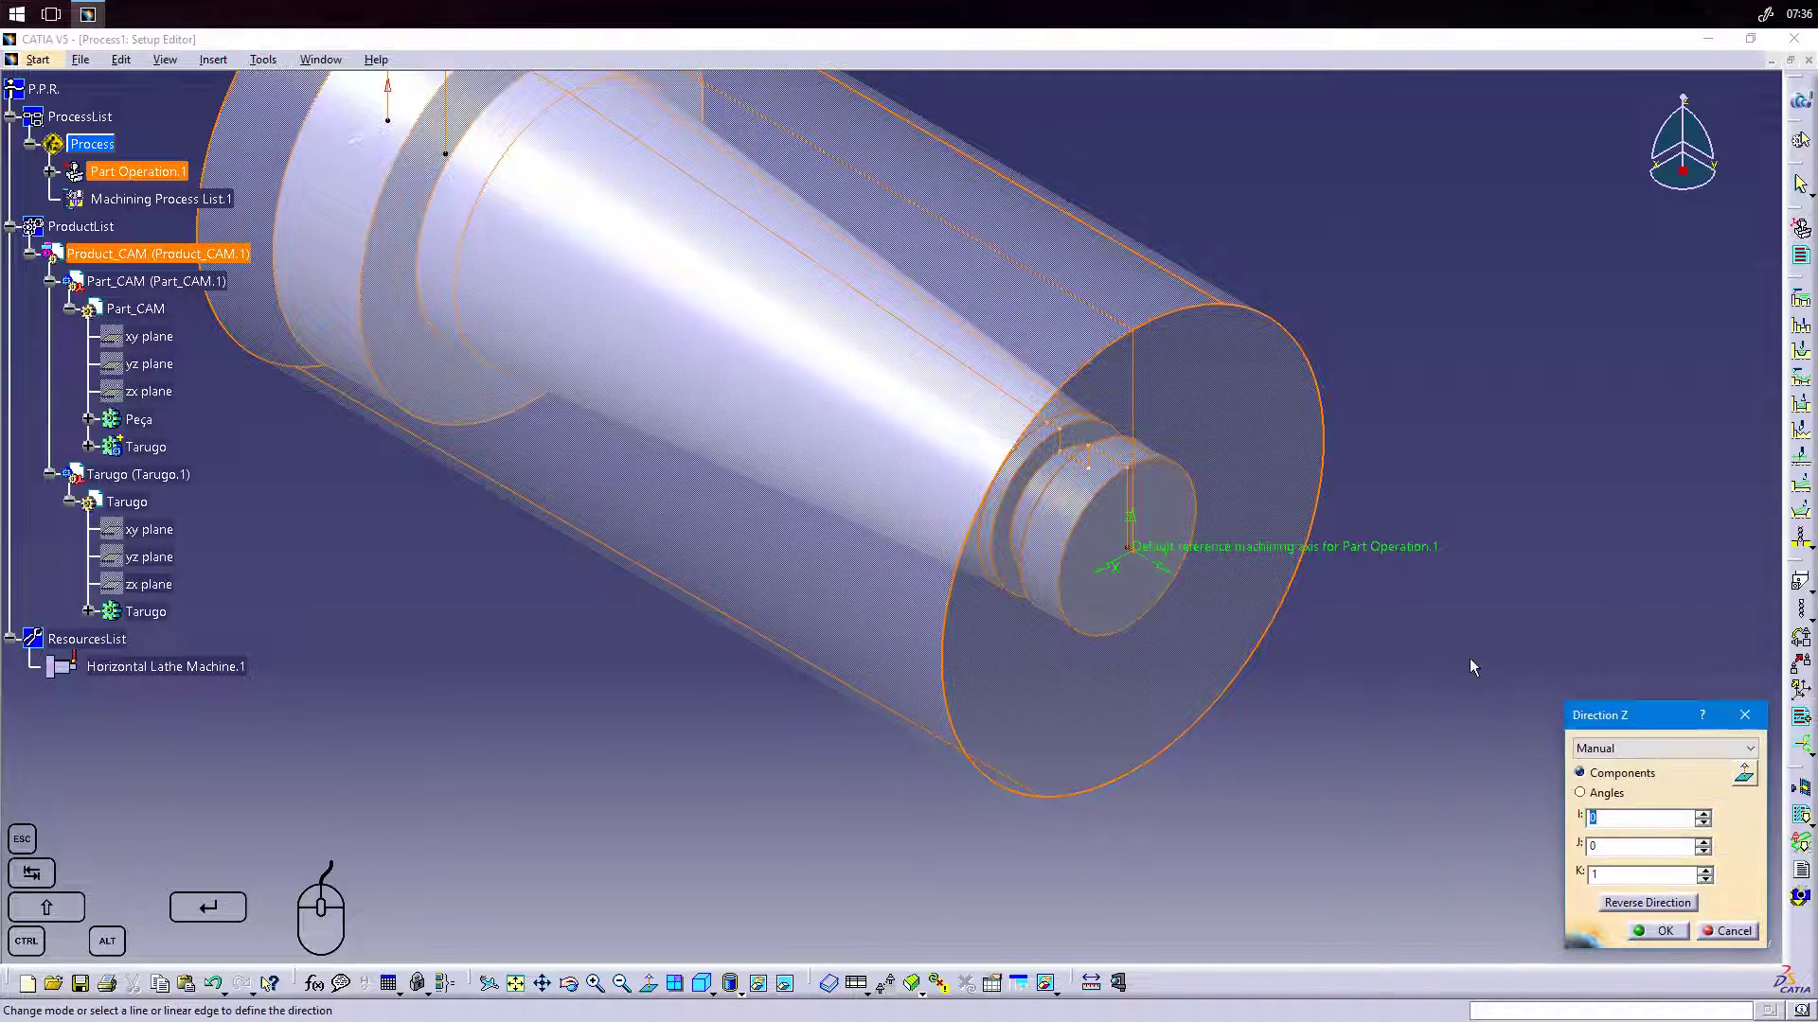
middle_drag(1290, 655, 1089, 710)
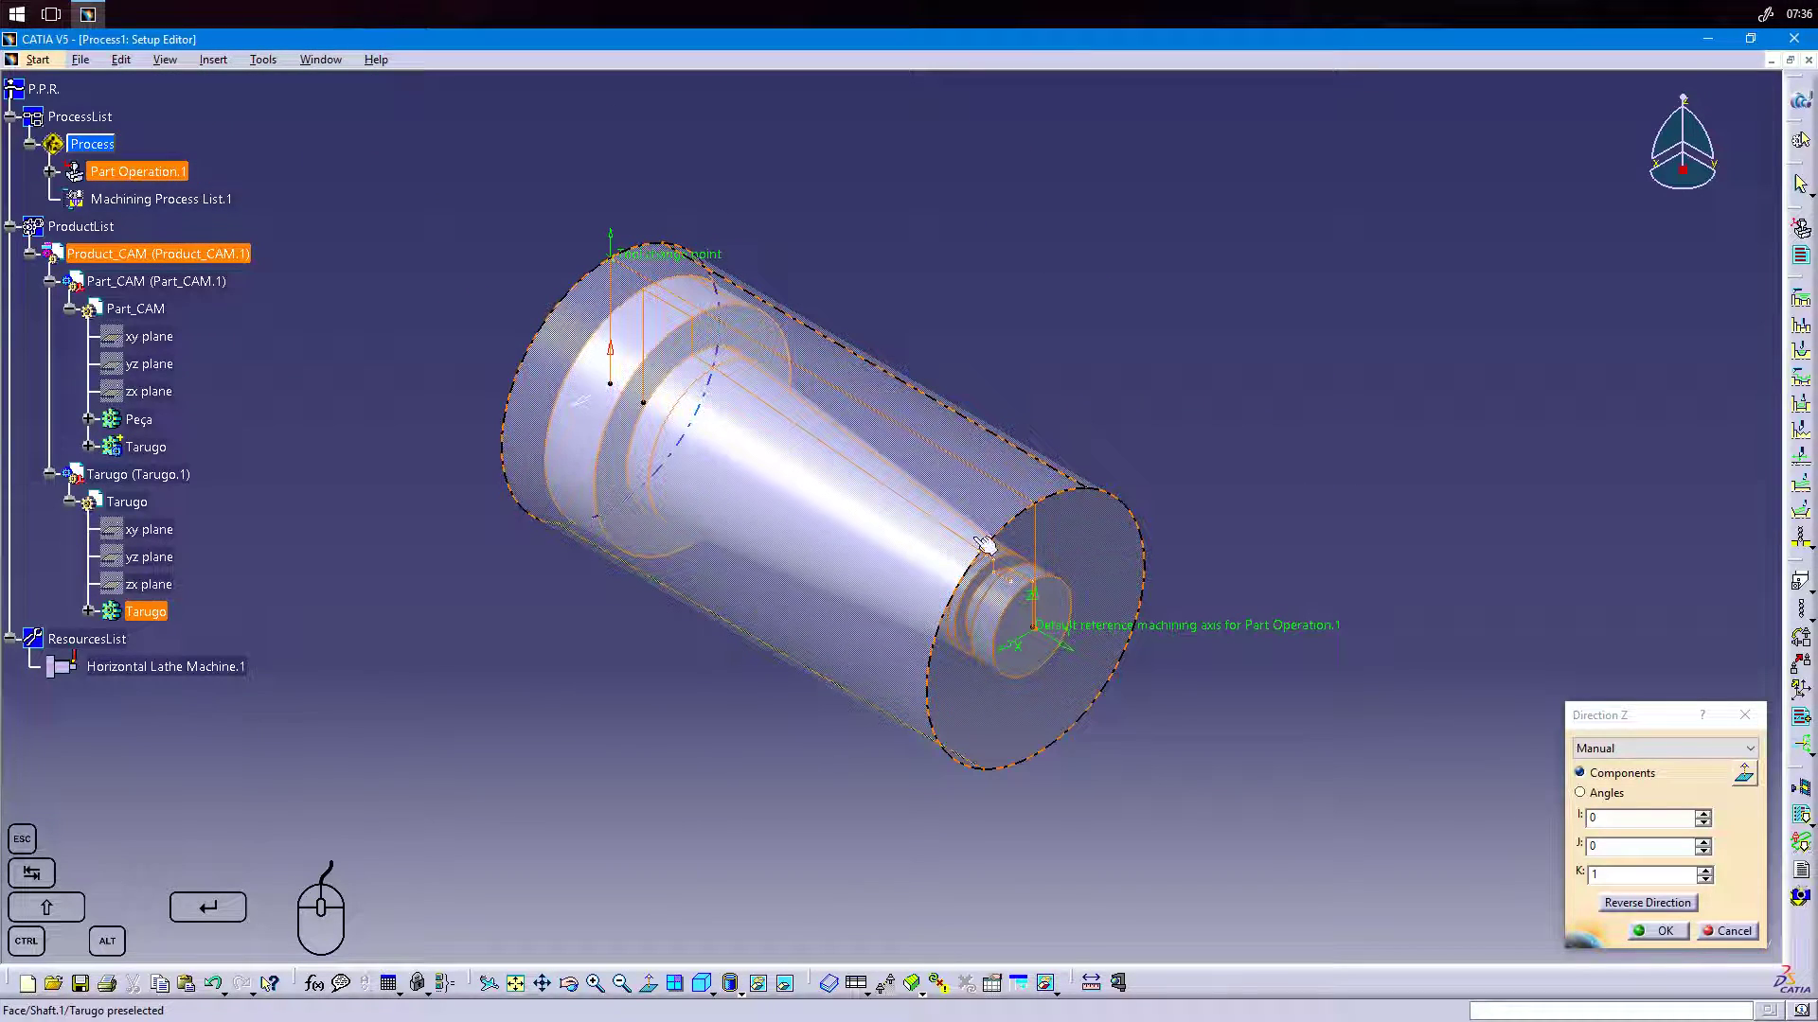
click(1021, 574)
middle_drag(1093, 677, 1007, 548)
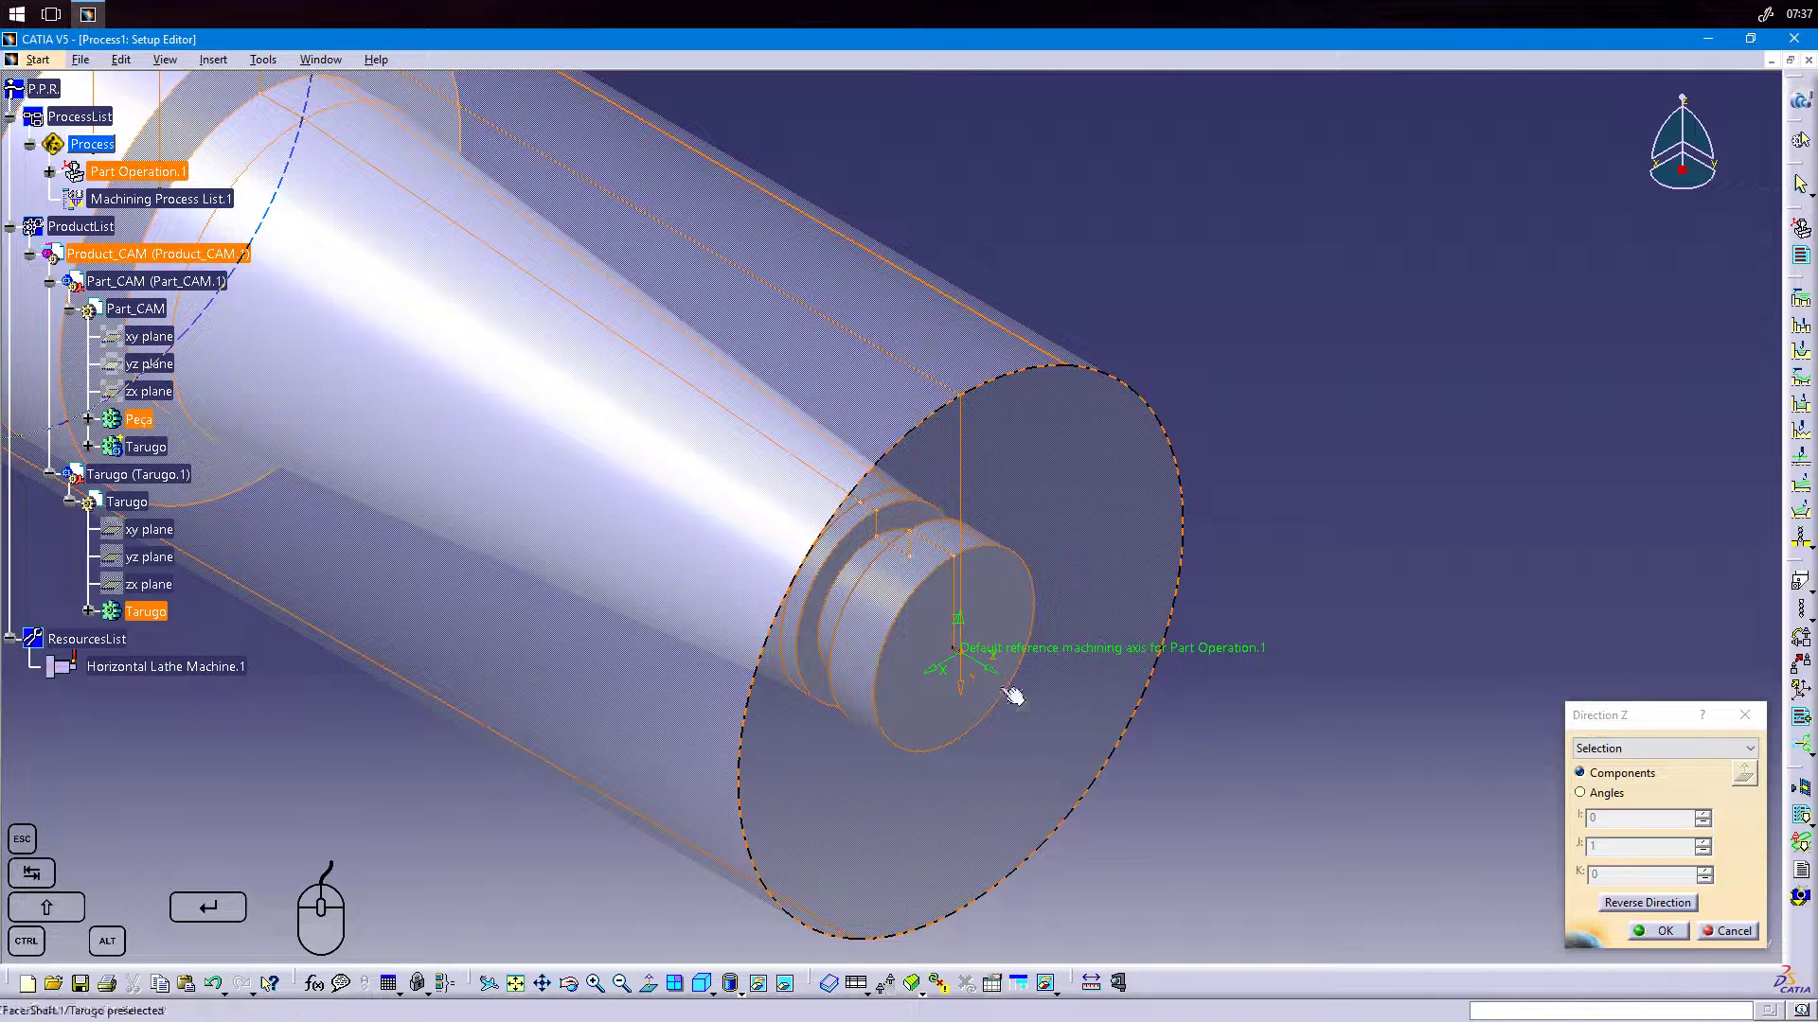
click(1630, 904)
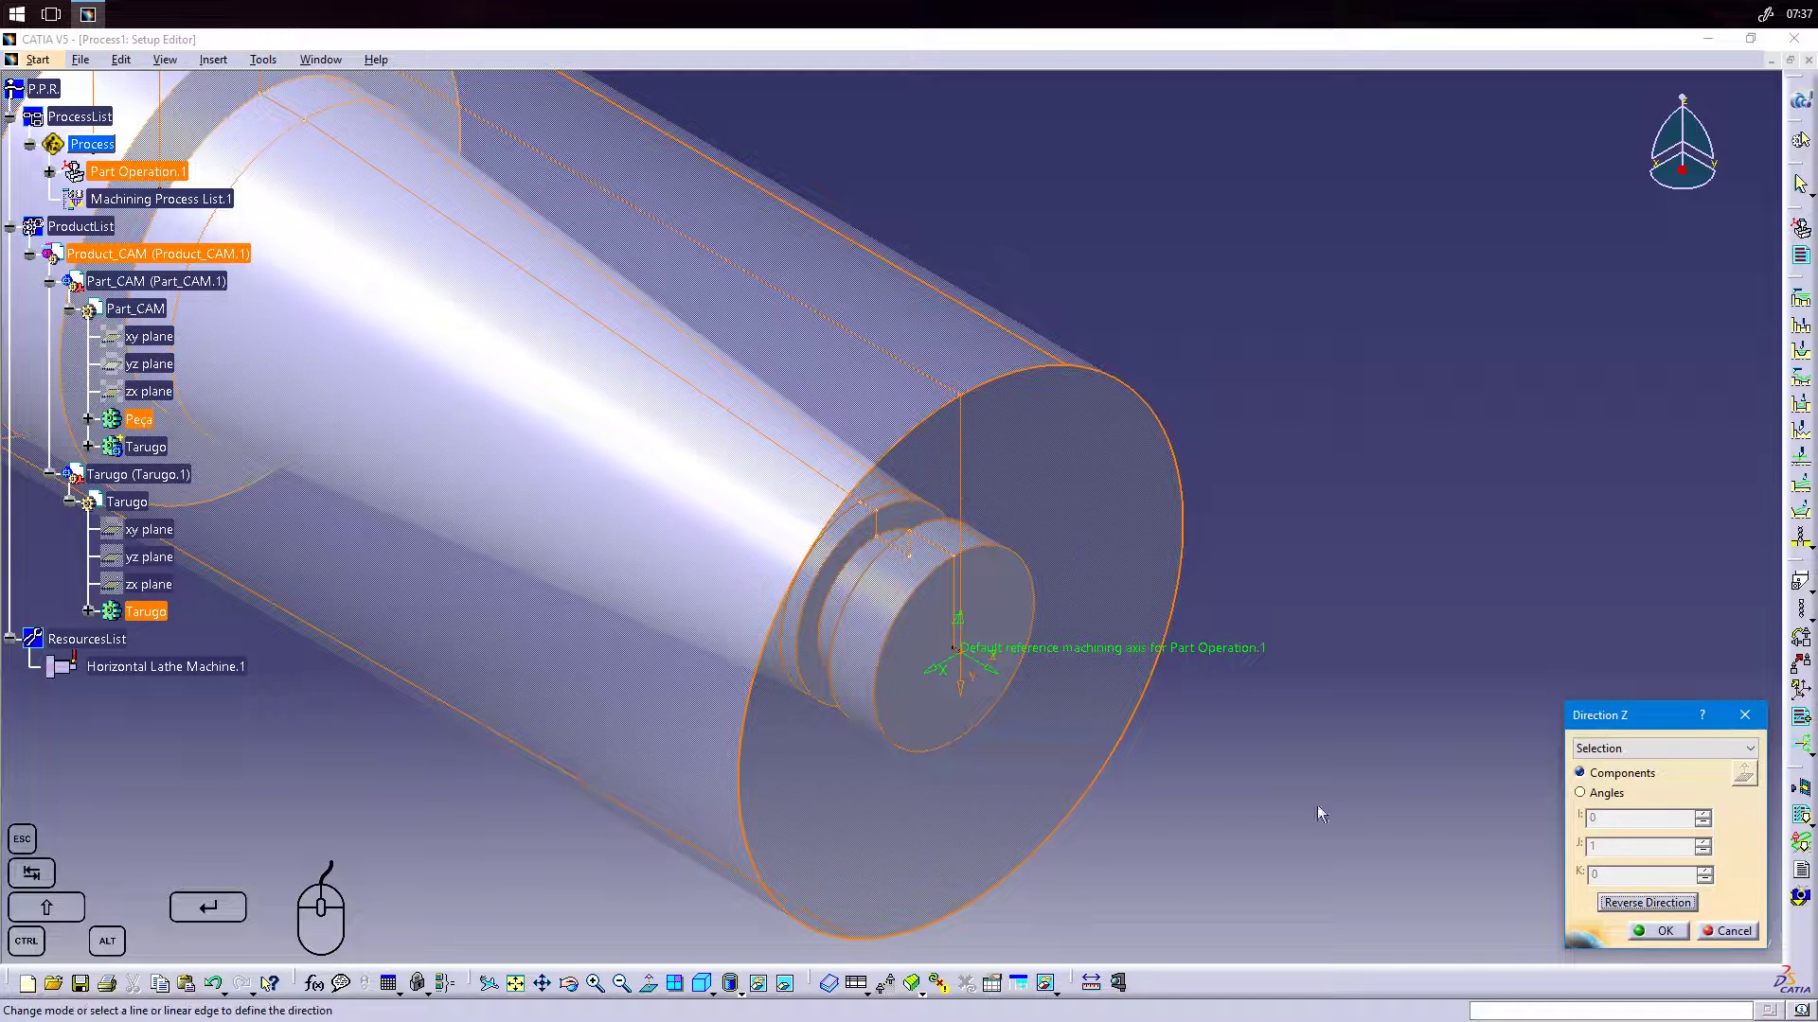
click(1659, 931)
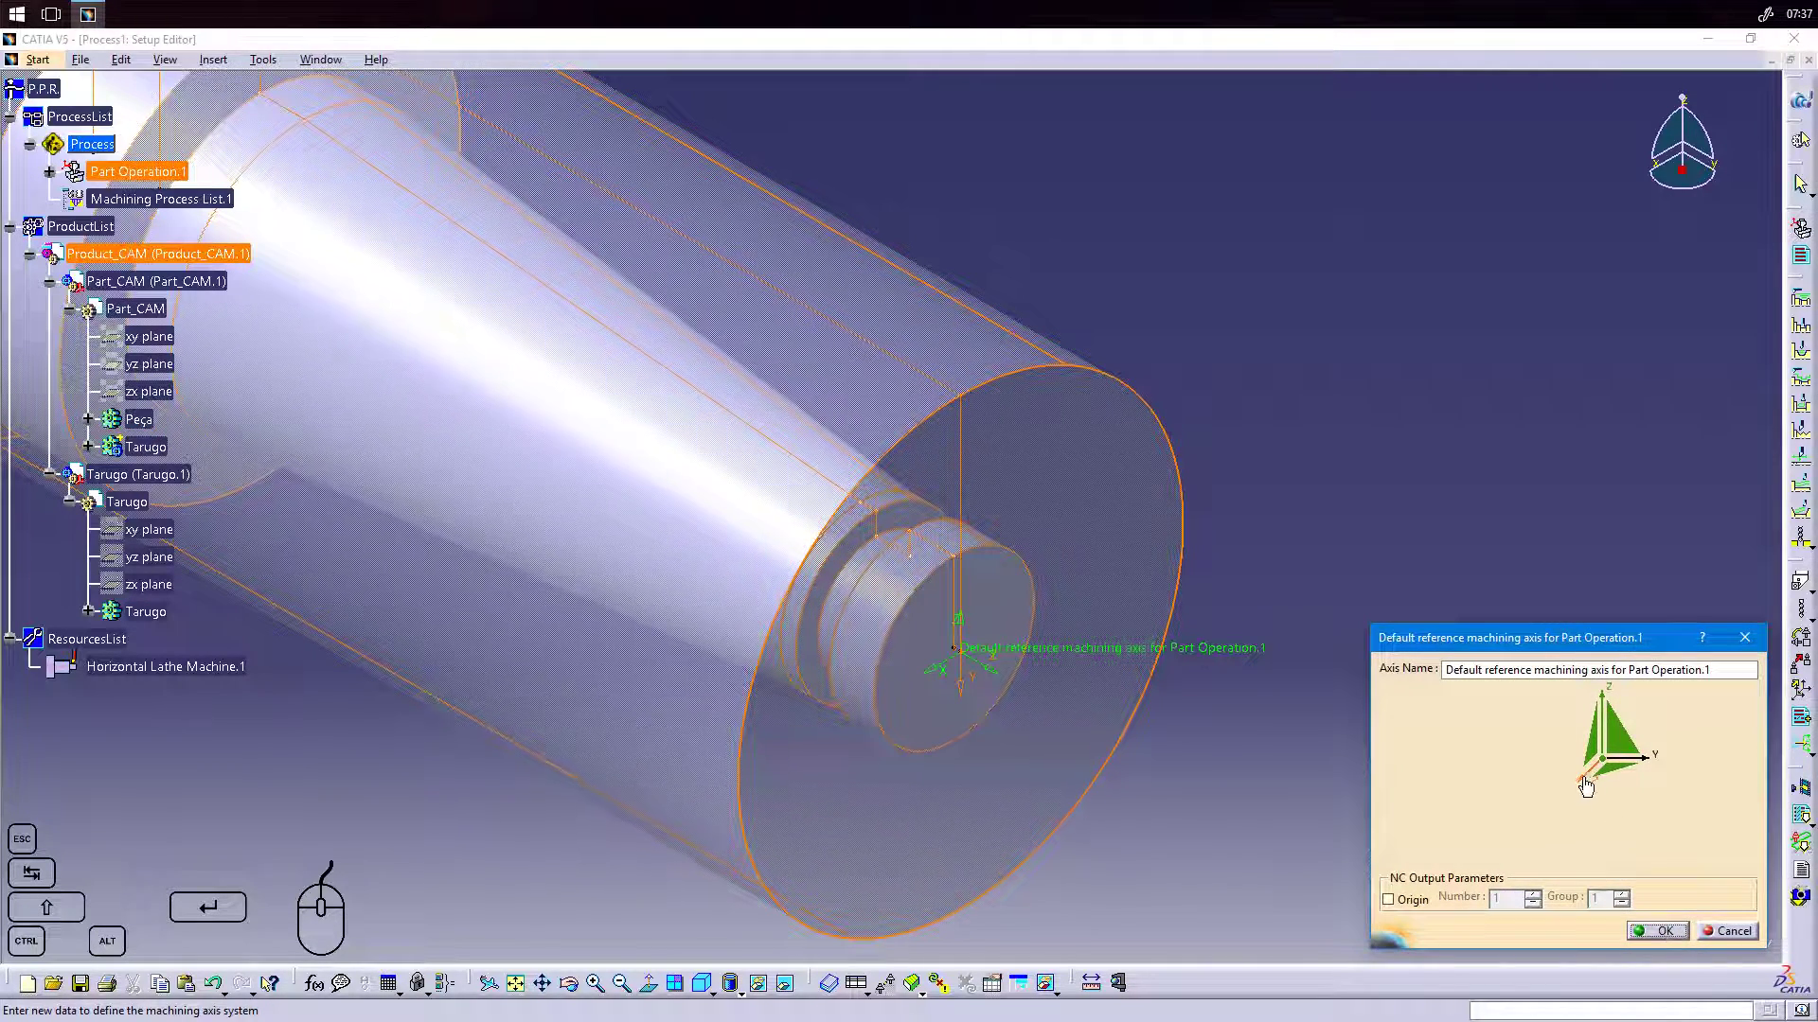
Align the machining axis's X direction with the vertical sketch line, reverse it to components 0, 0, 1, and accept the axis.
click(1589, 783)
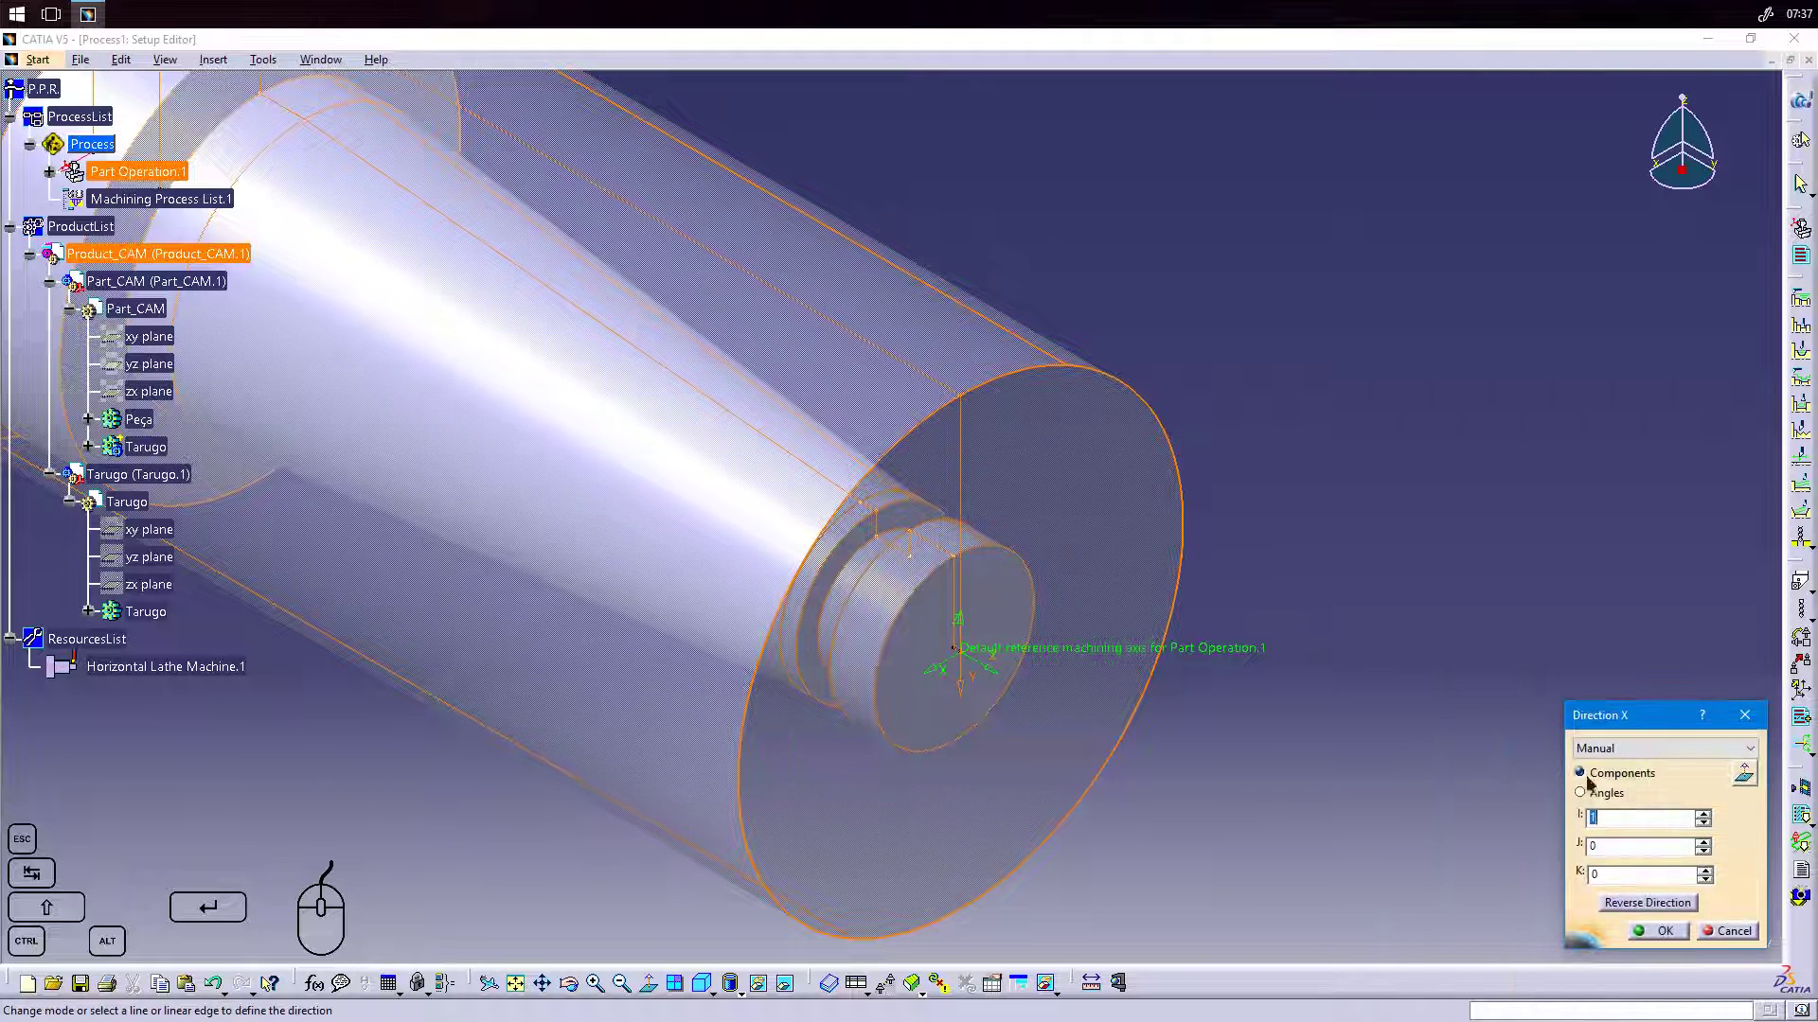
click(959, 576)
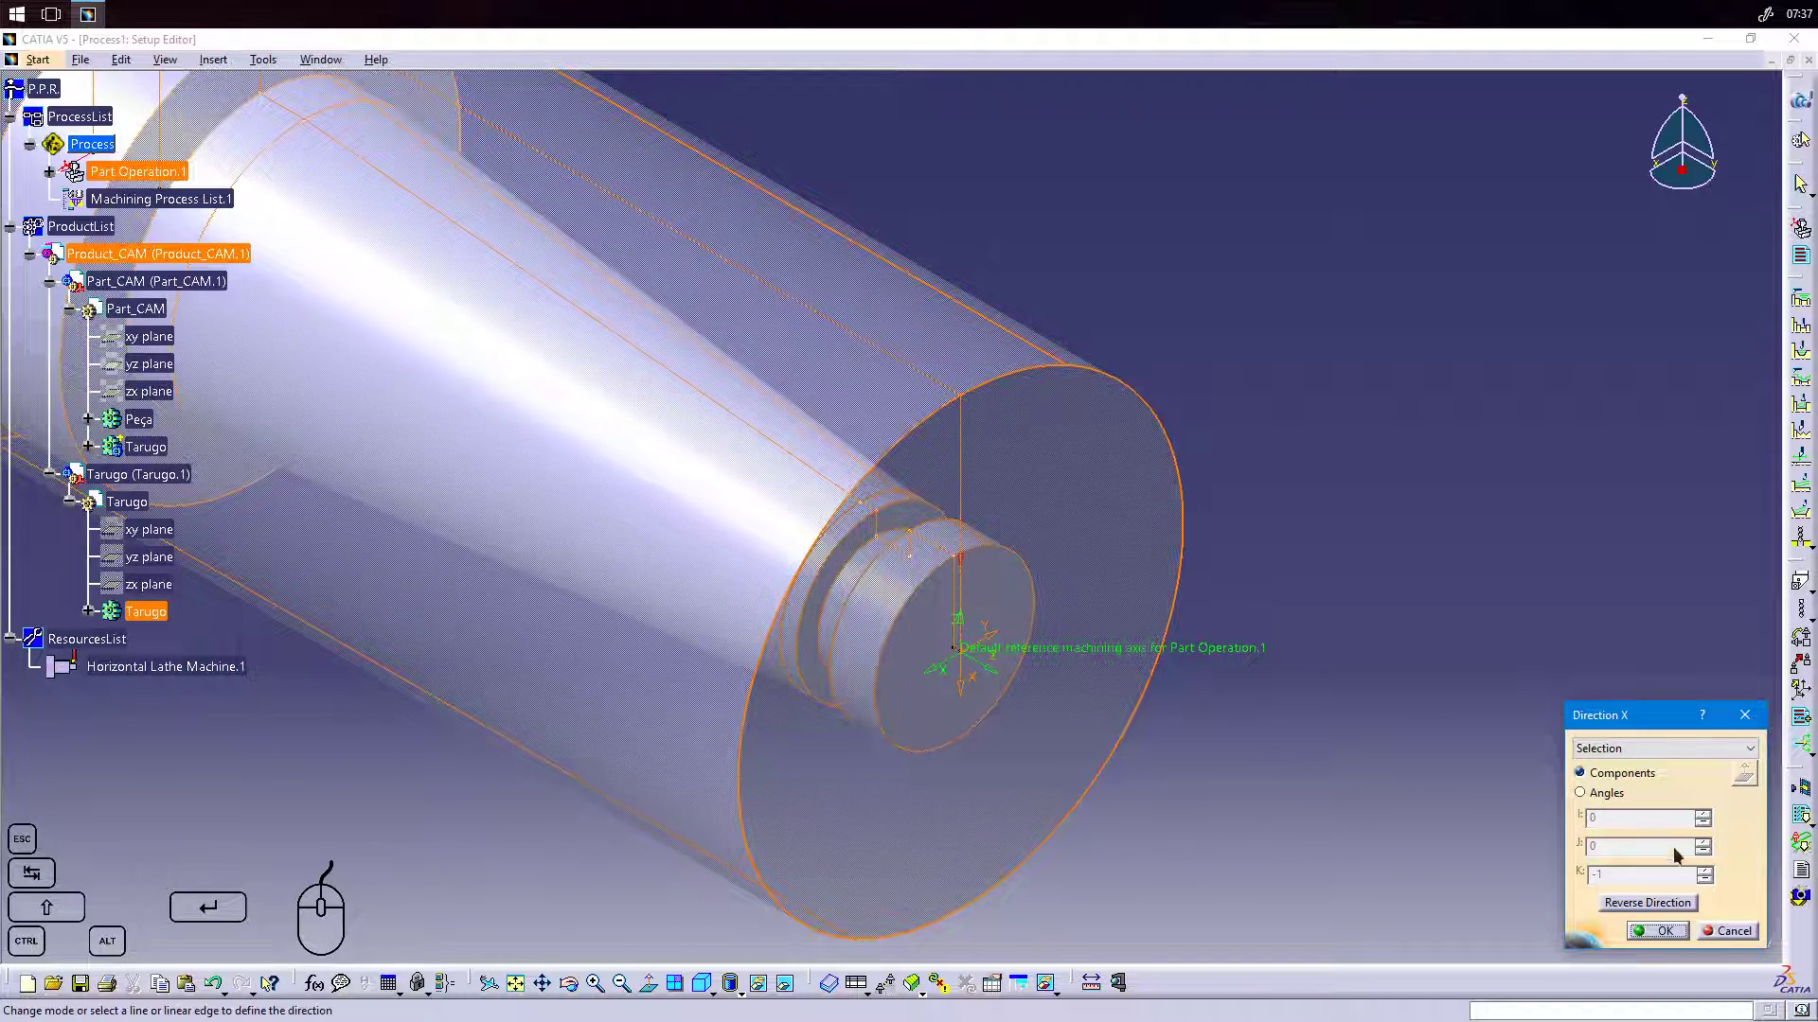
click(1676, 905)
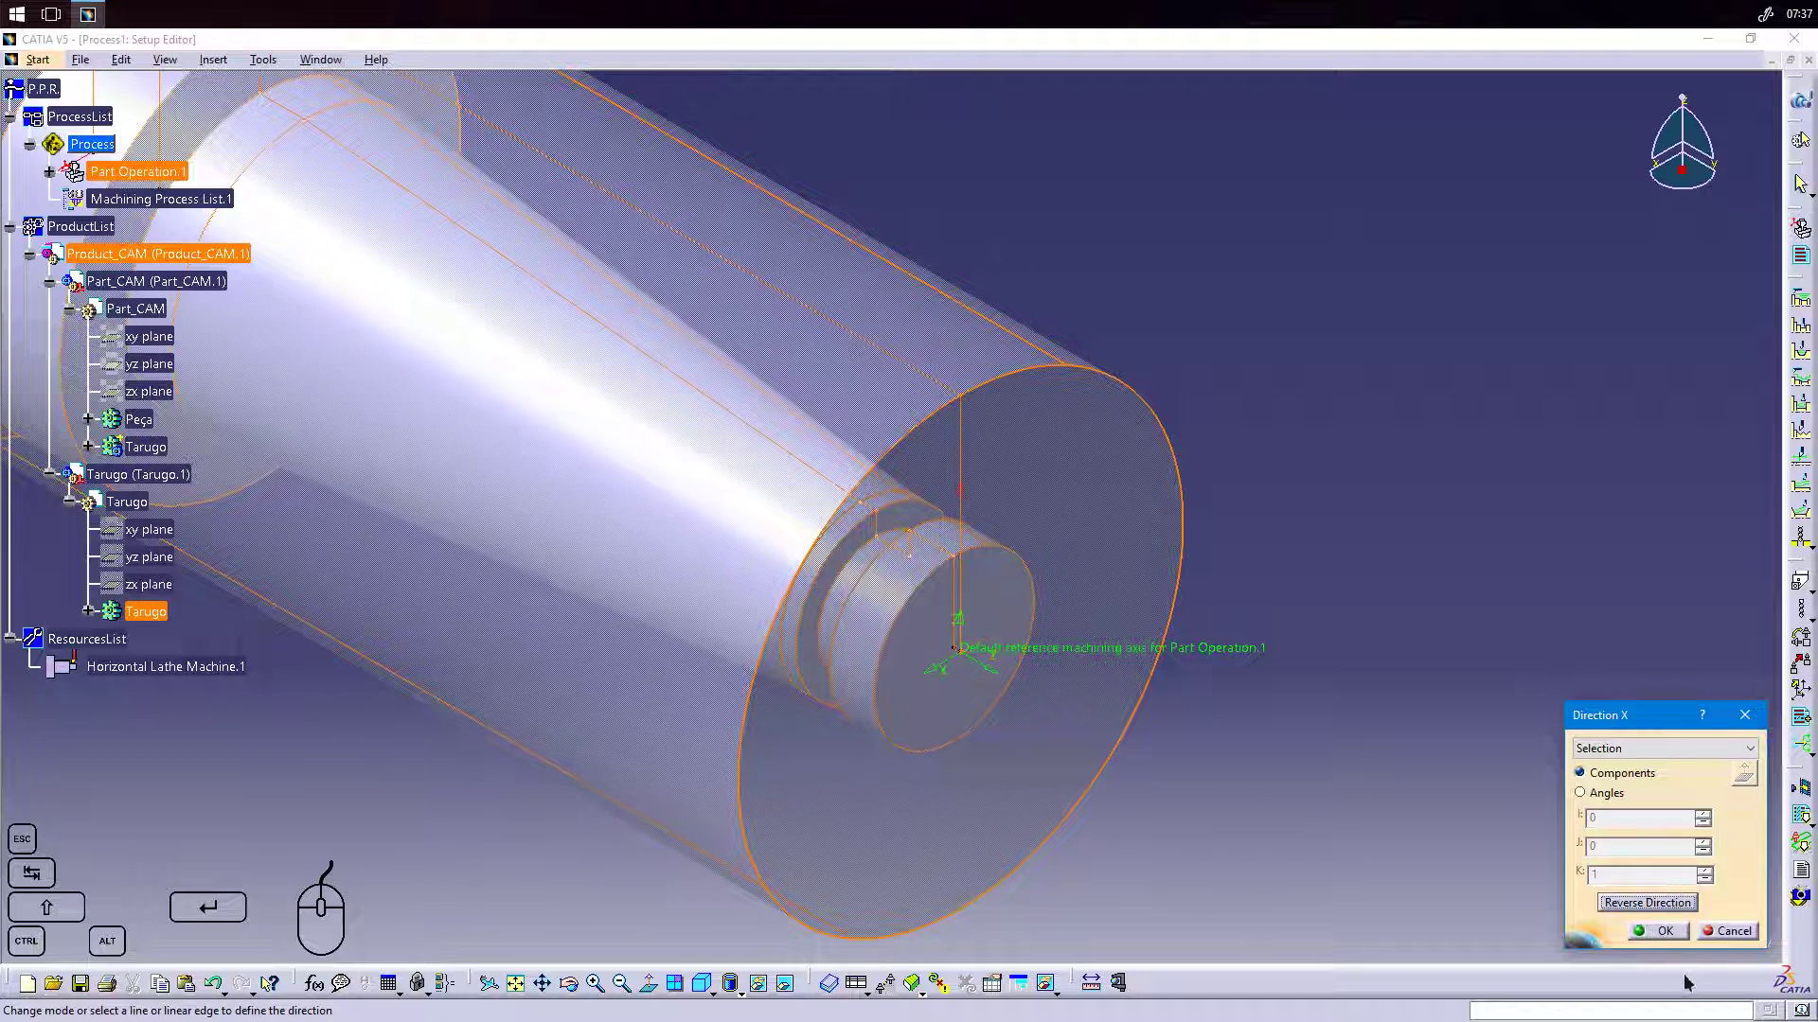
click(1659, 932)
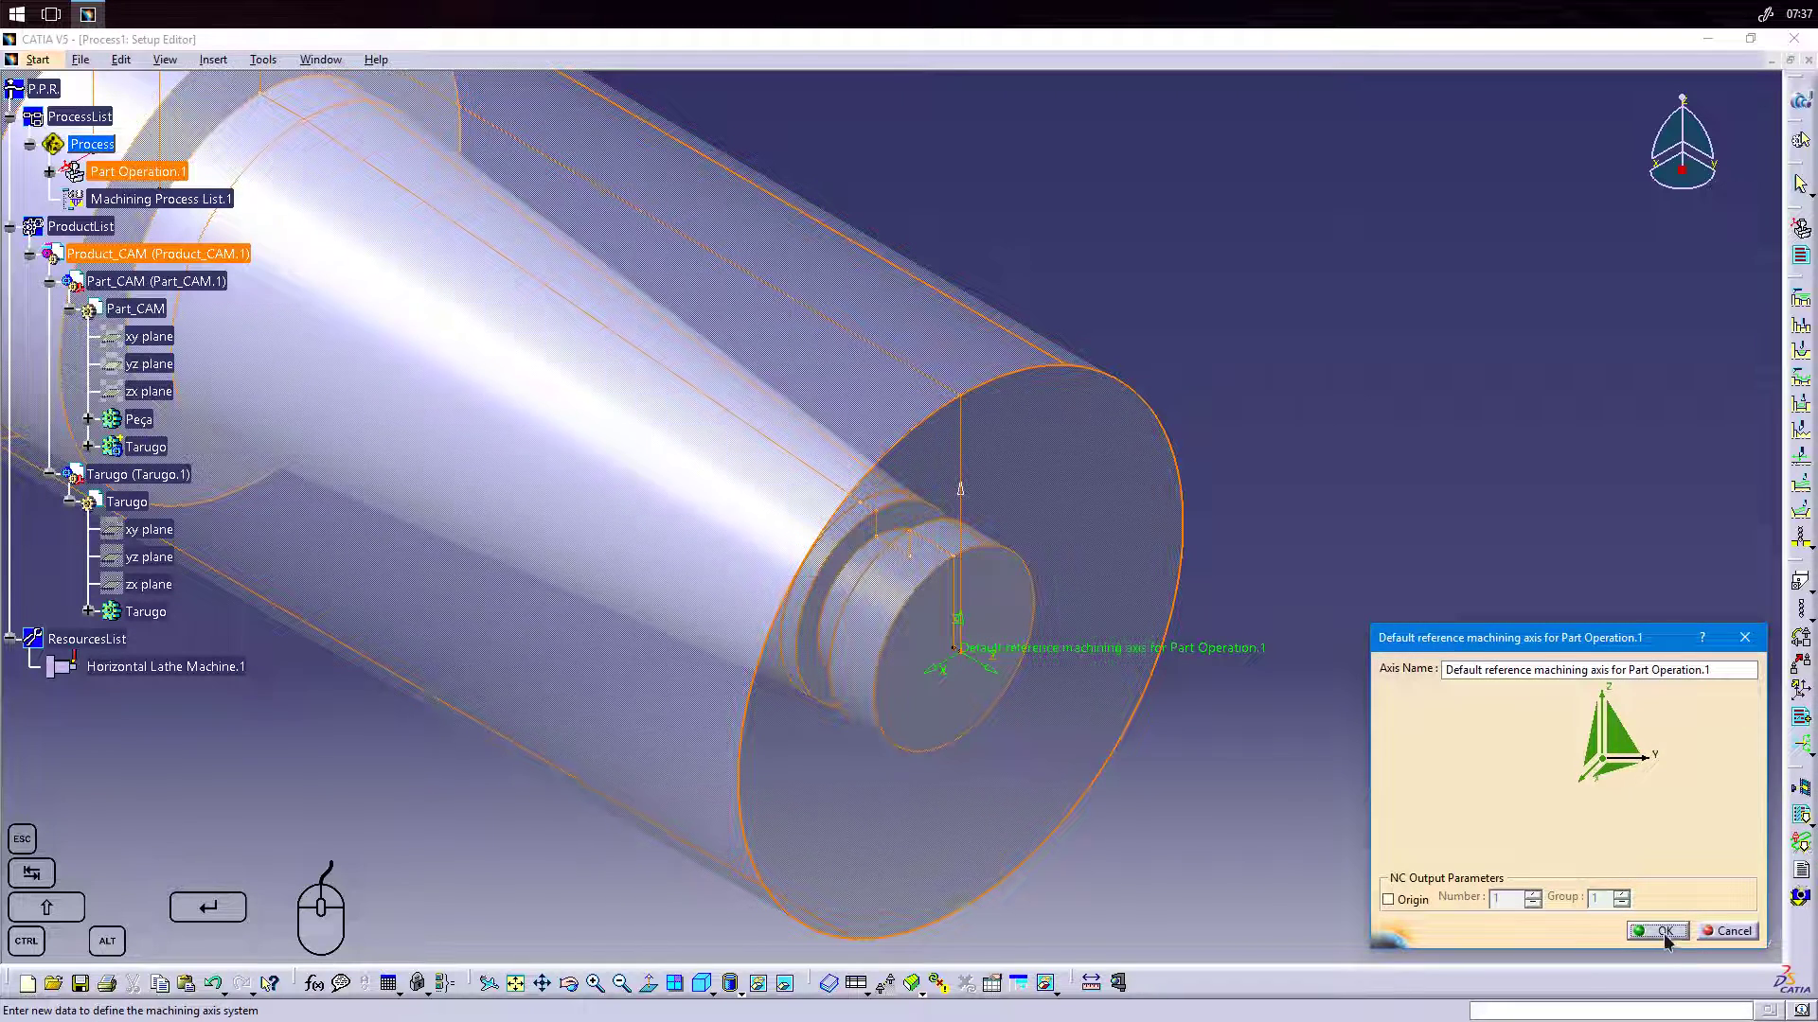
click(1663, 932)
Assign the Peça body of Part_CAM as the part operation's design part.
middle_drag(1108, 733, 1003, 658)
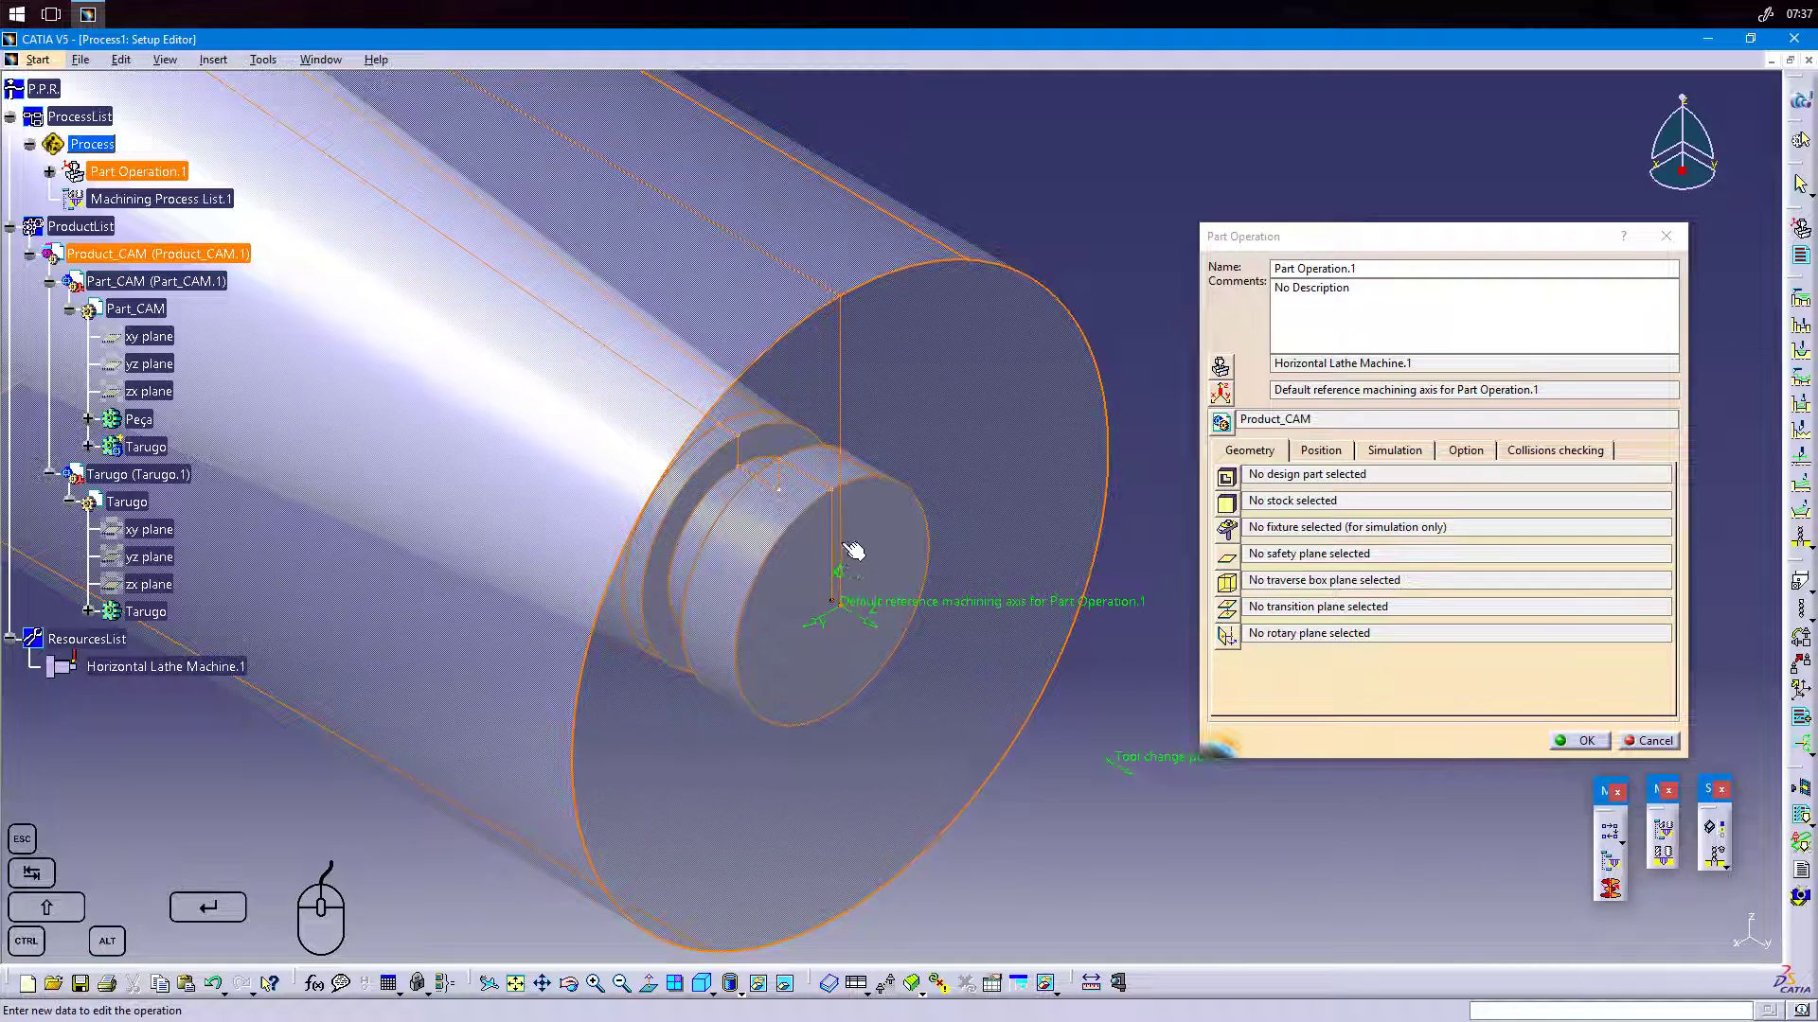
middle_drag(959, 683, 872, 690)
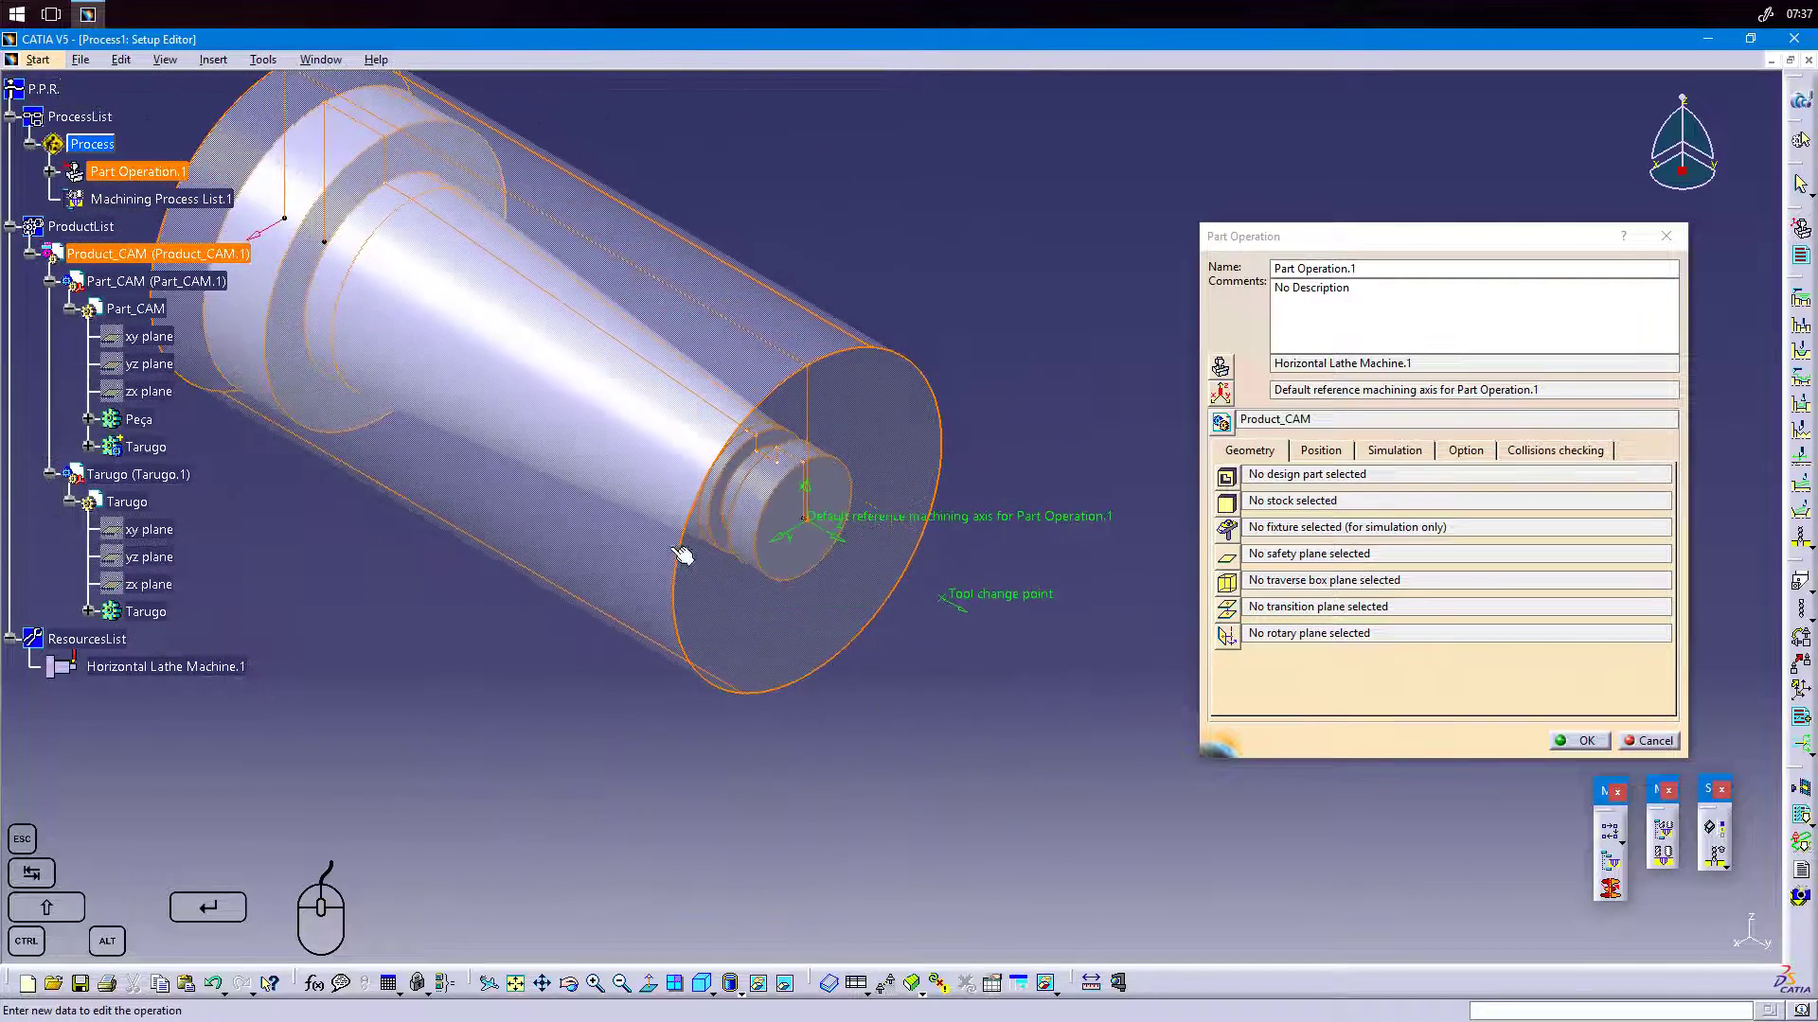
middle_drag(639, 519, 705, 648)
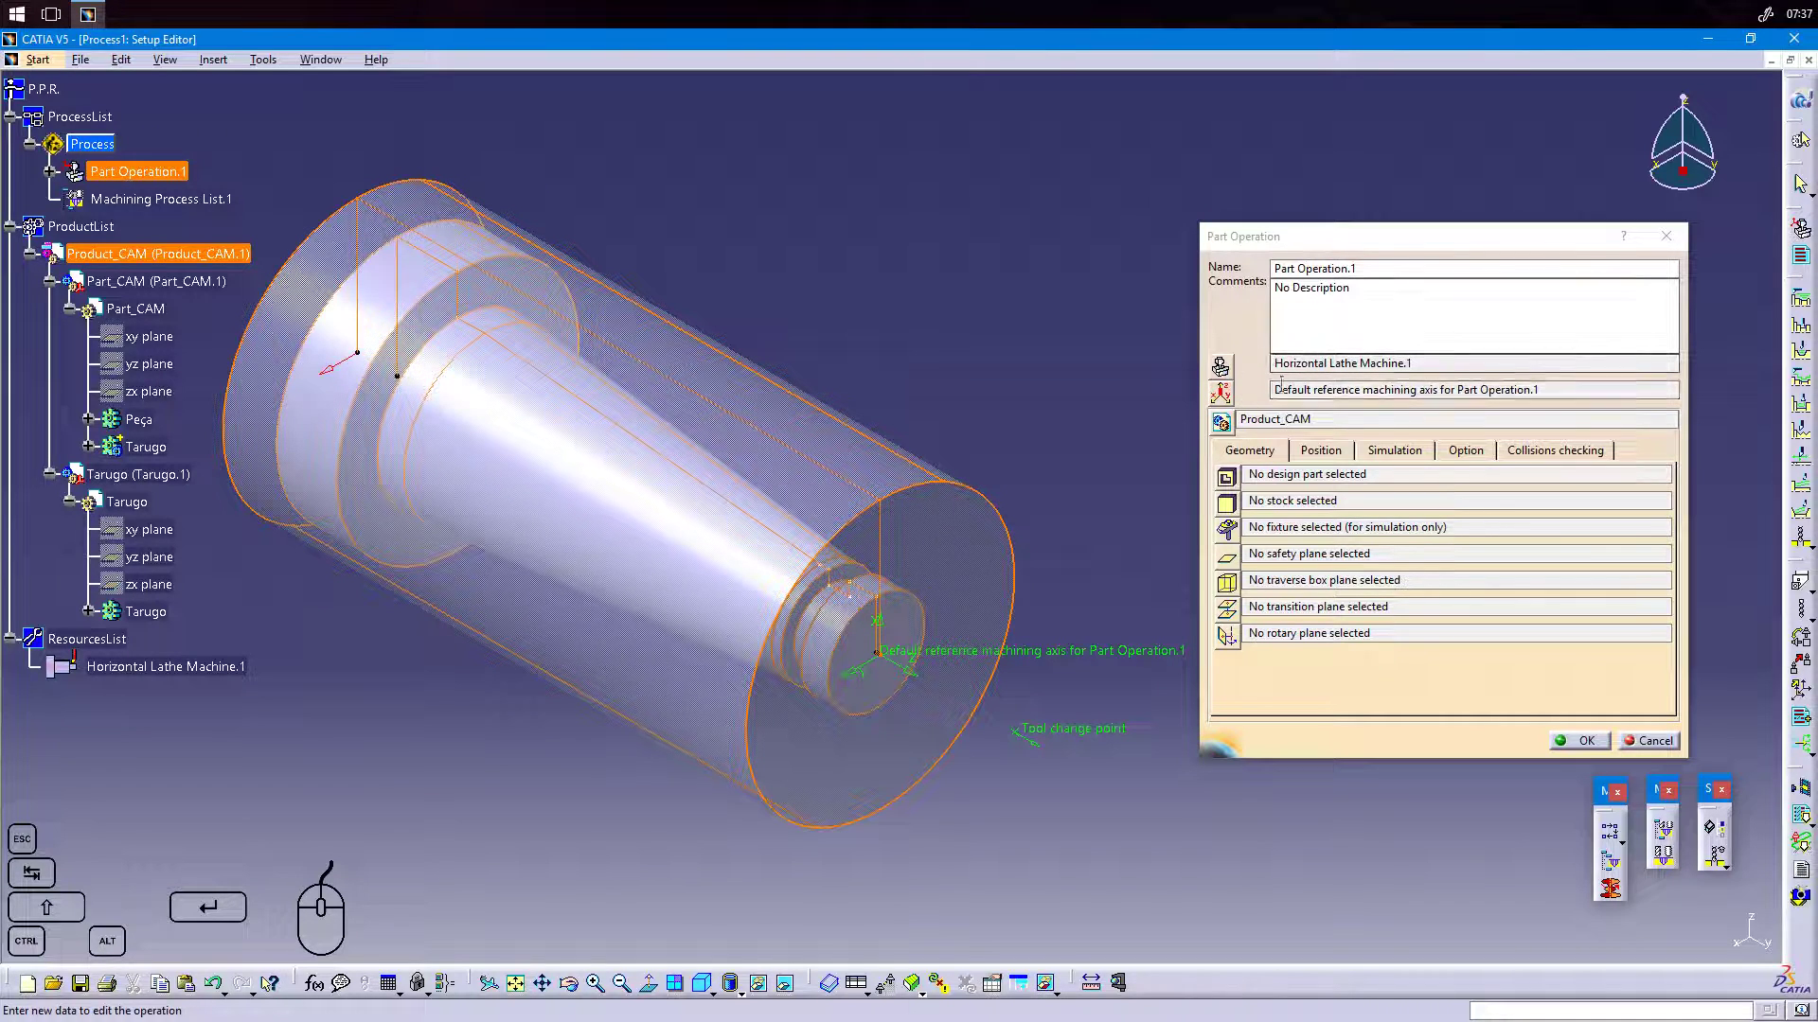
click(1228, 478)
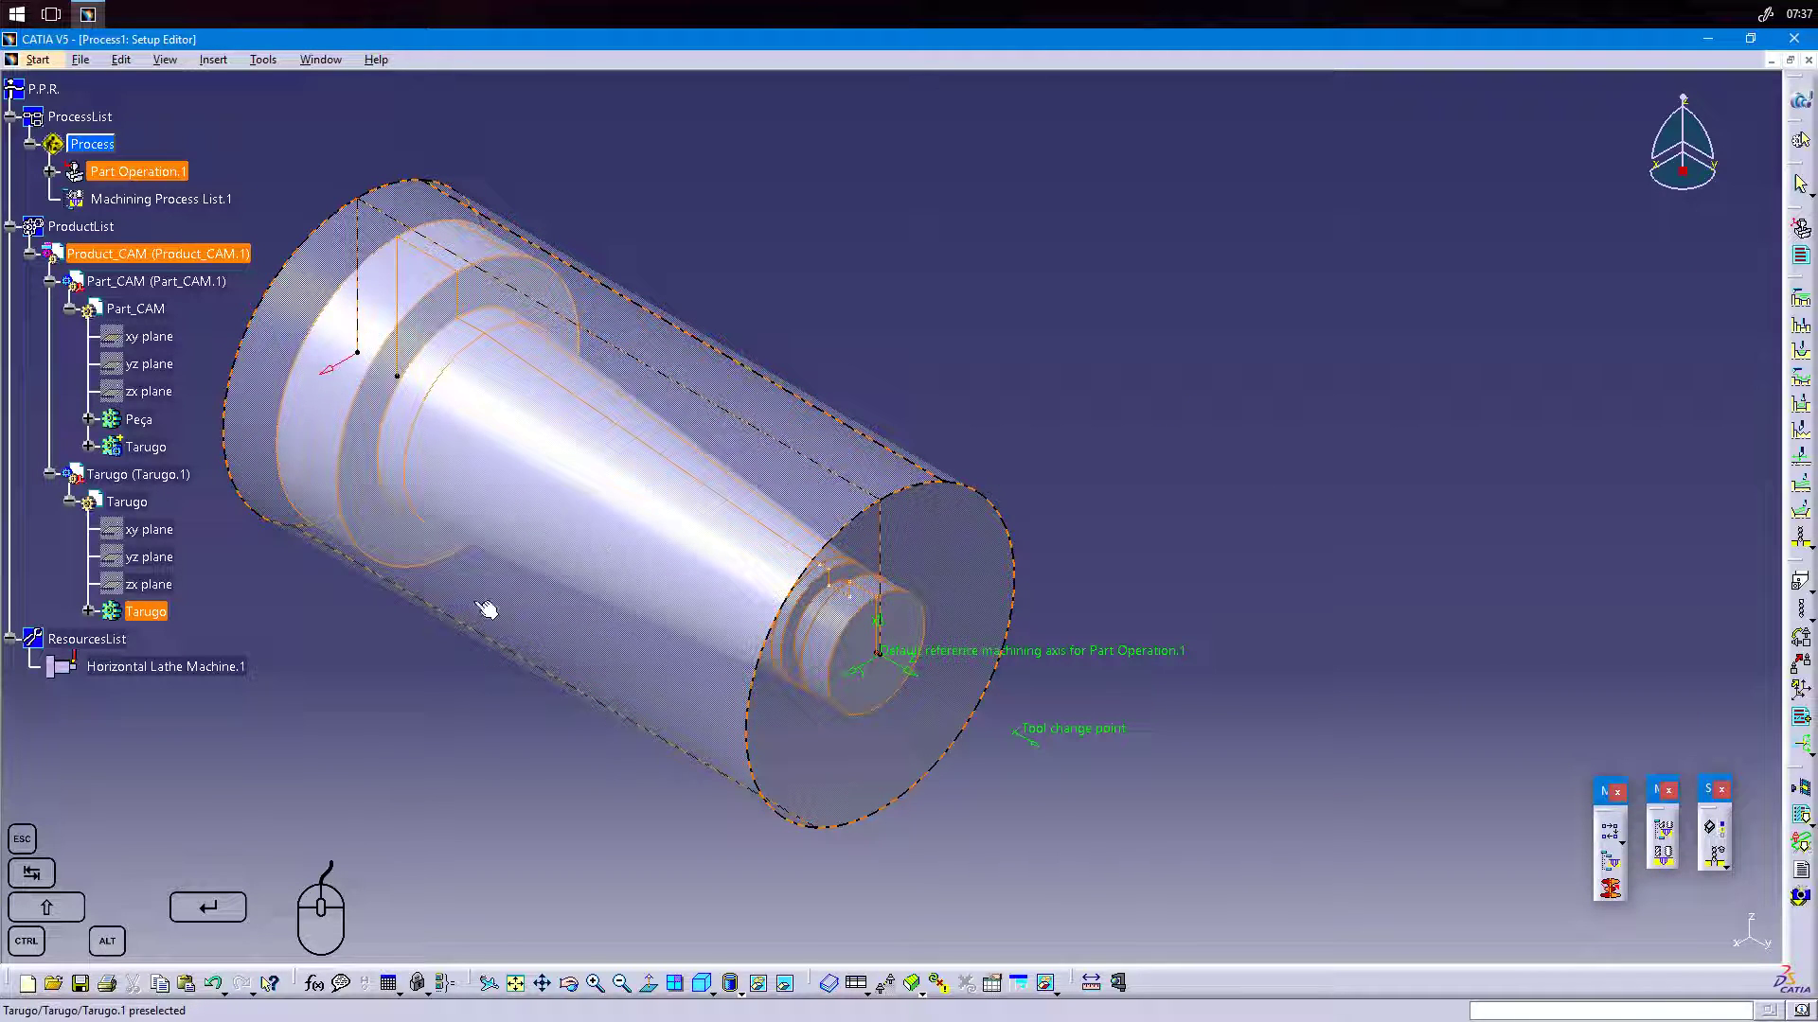
middle_drag(595, 470, 735, 477)
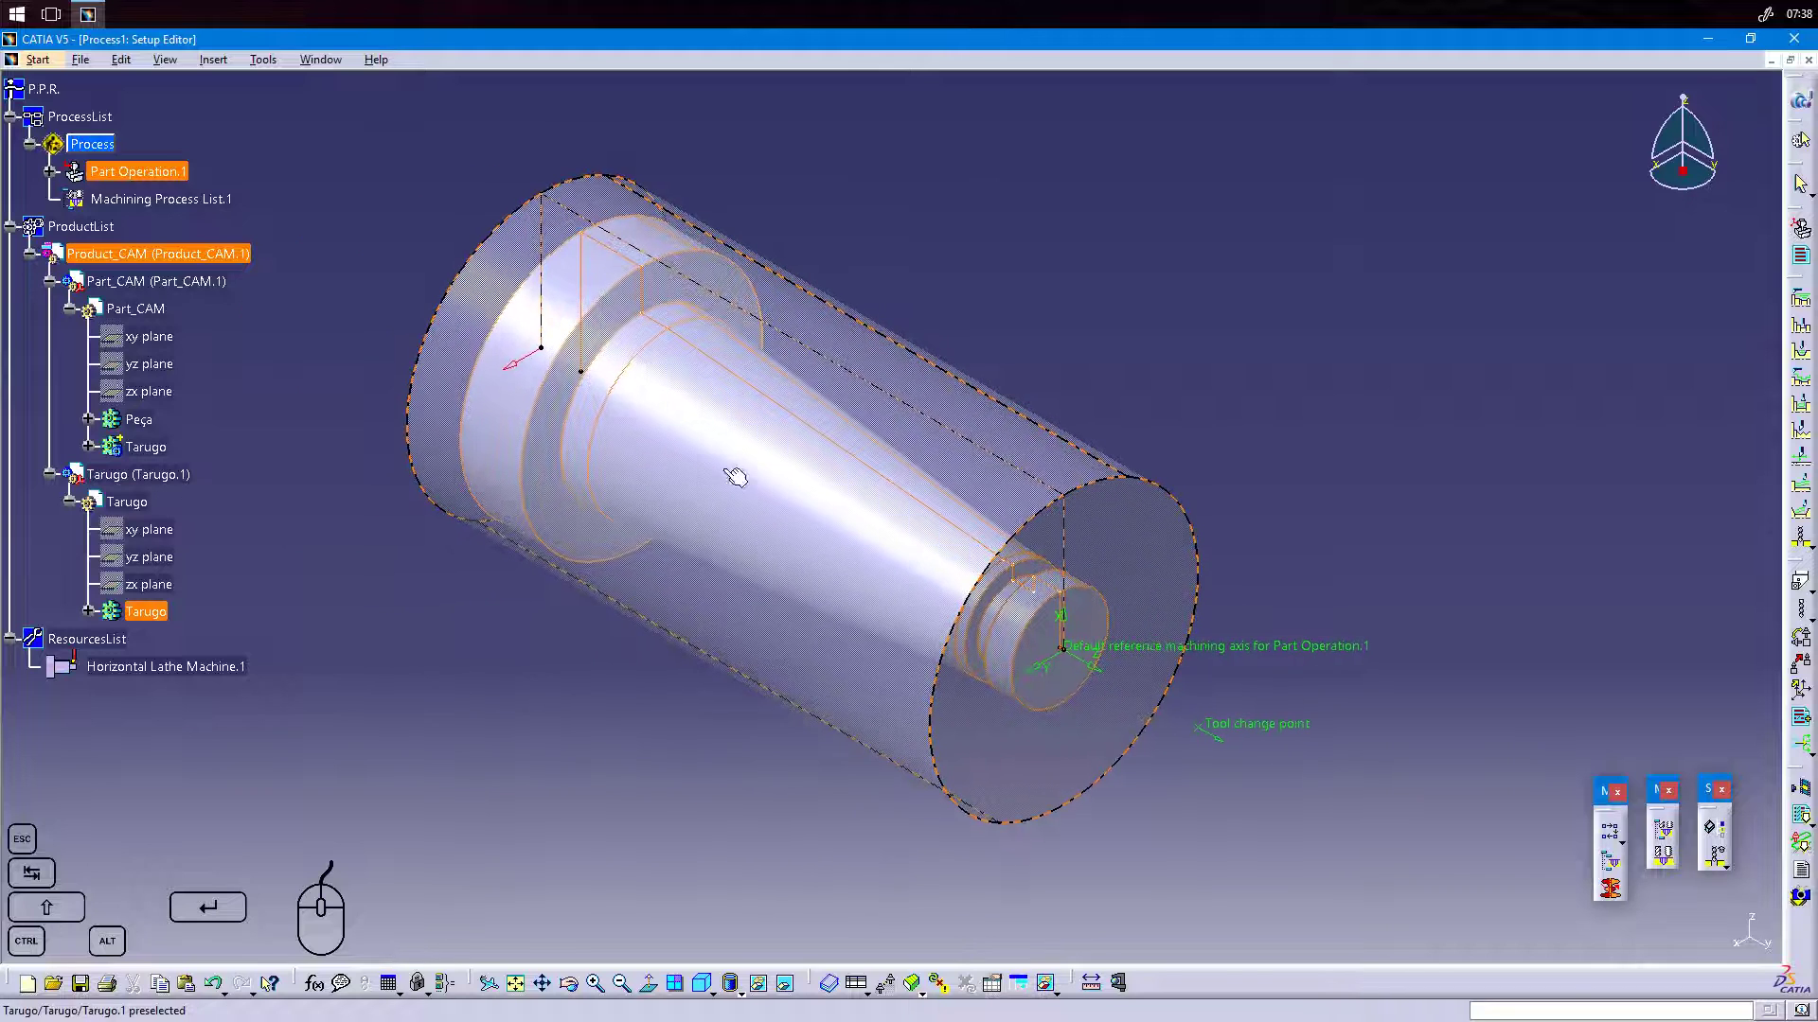
double_click(138, 420)
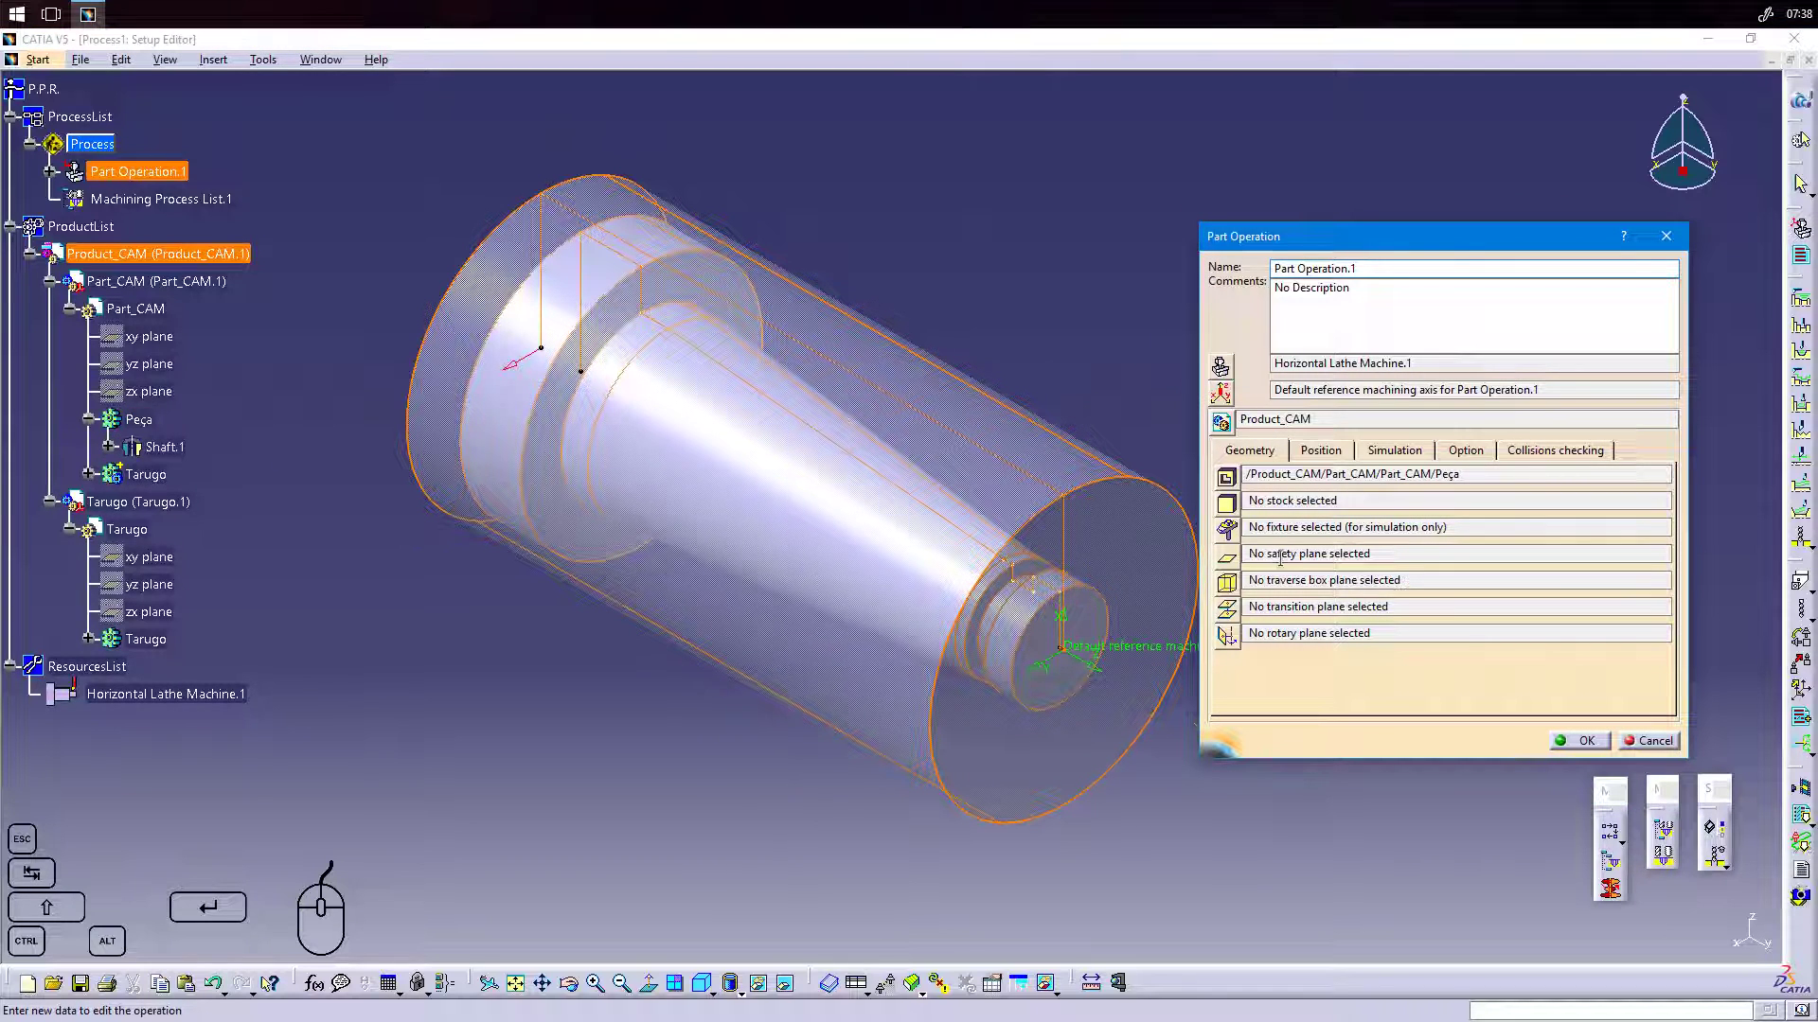
drag(1467, 473, 1229, 478)
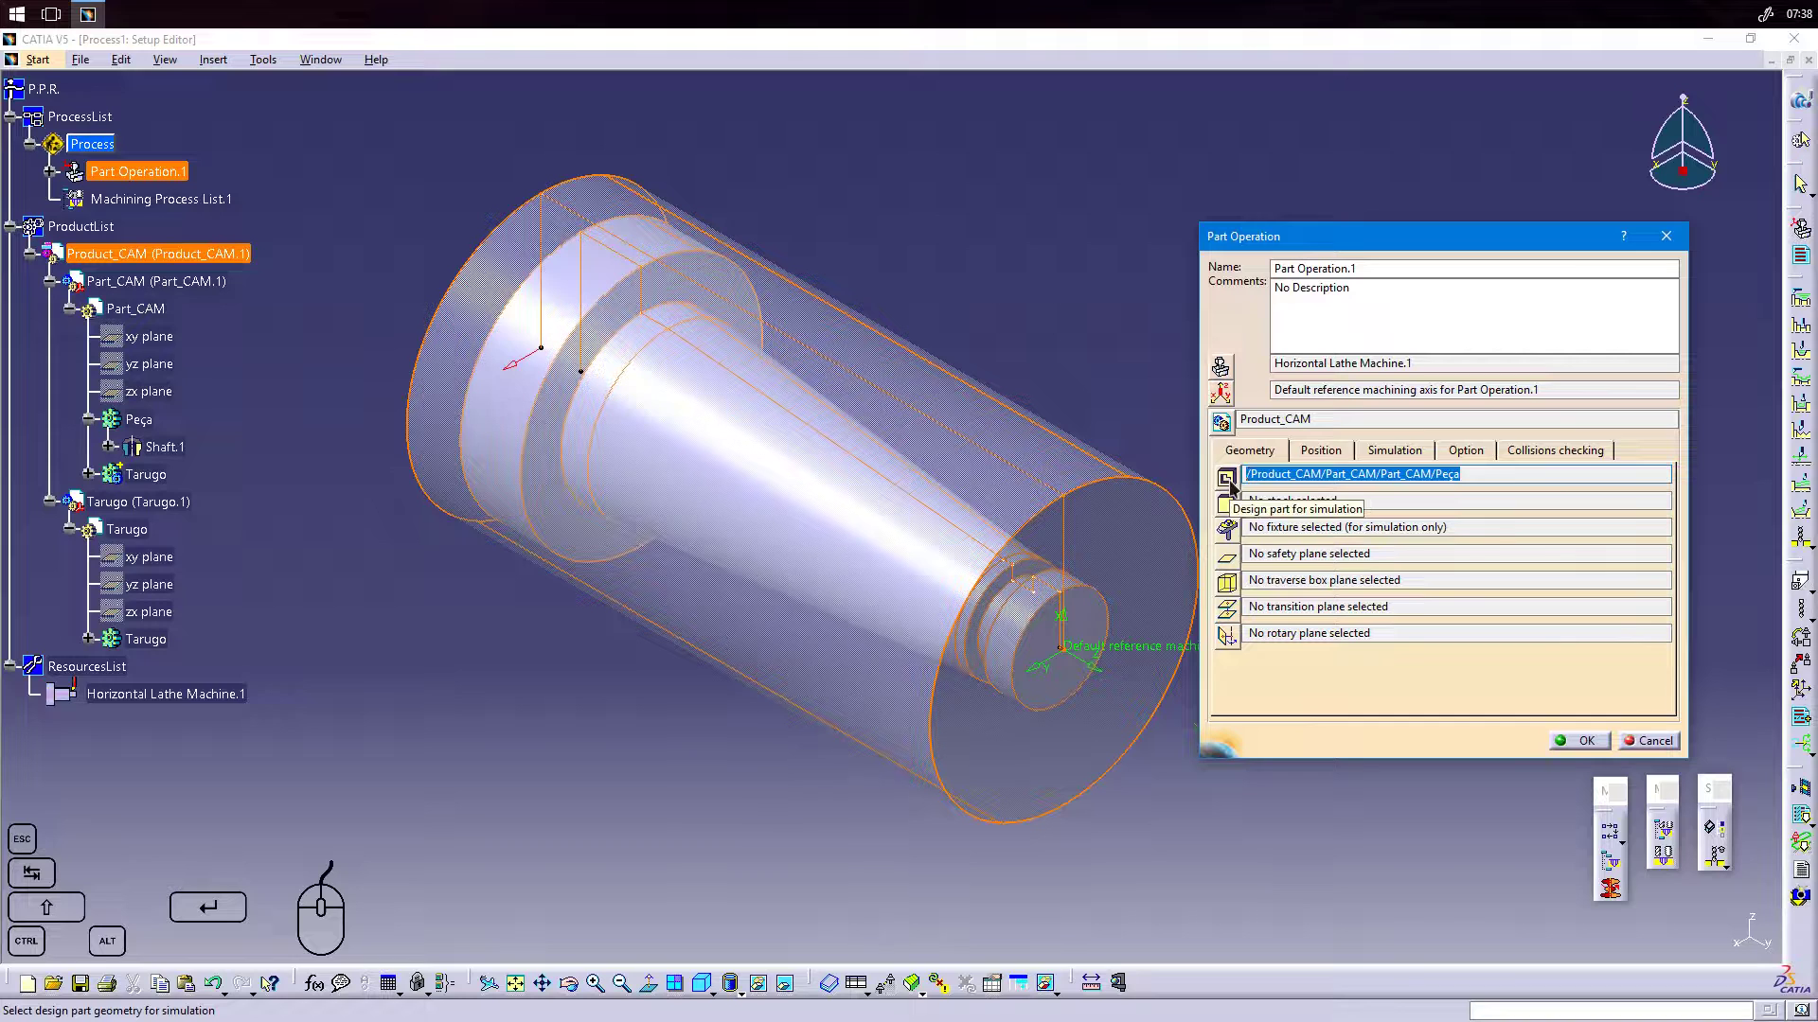
Assign the Tarugo body of the Tarugo part as the part operation's stock.
click(1343, 500)
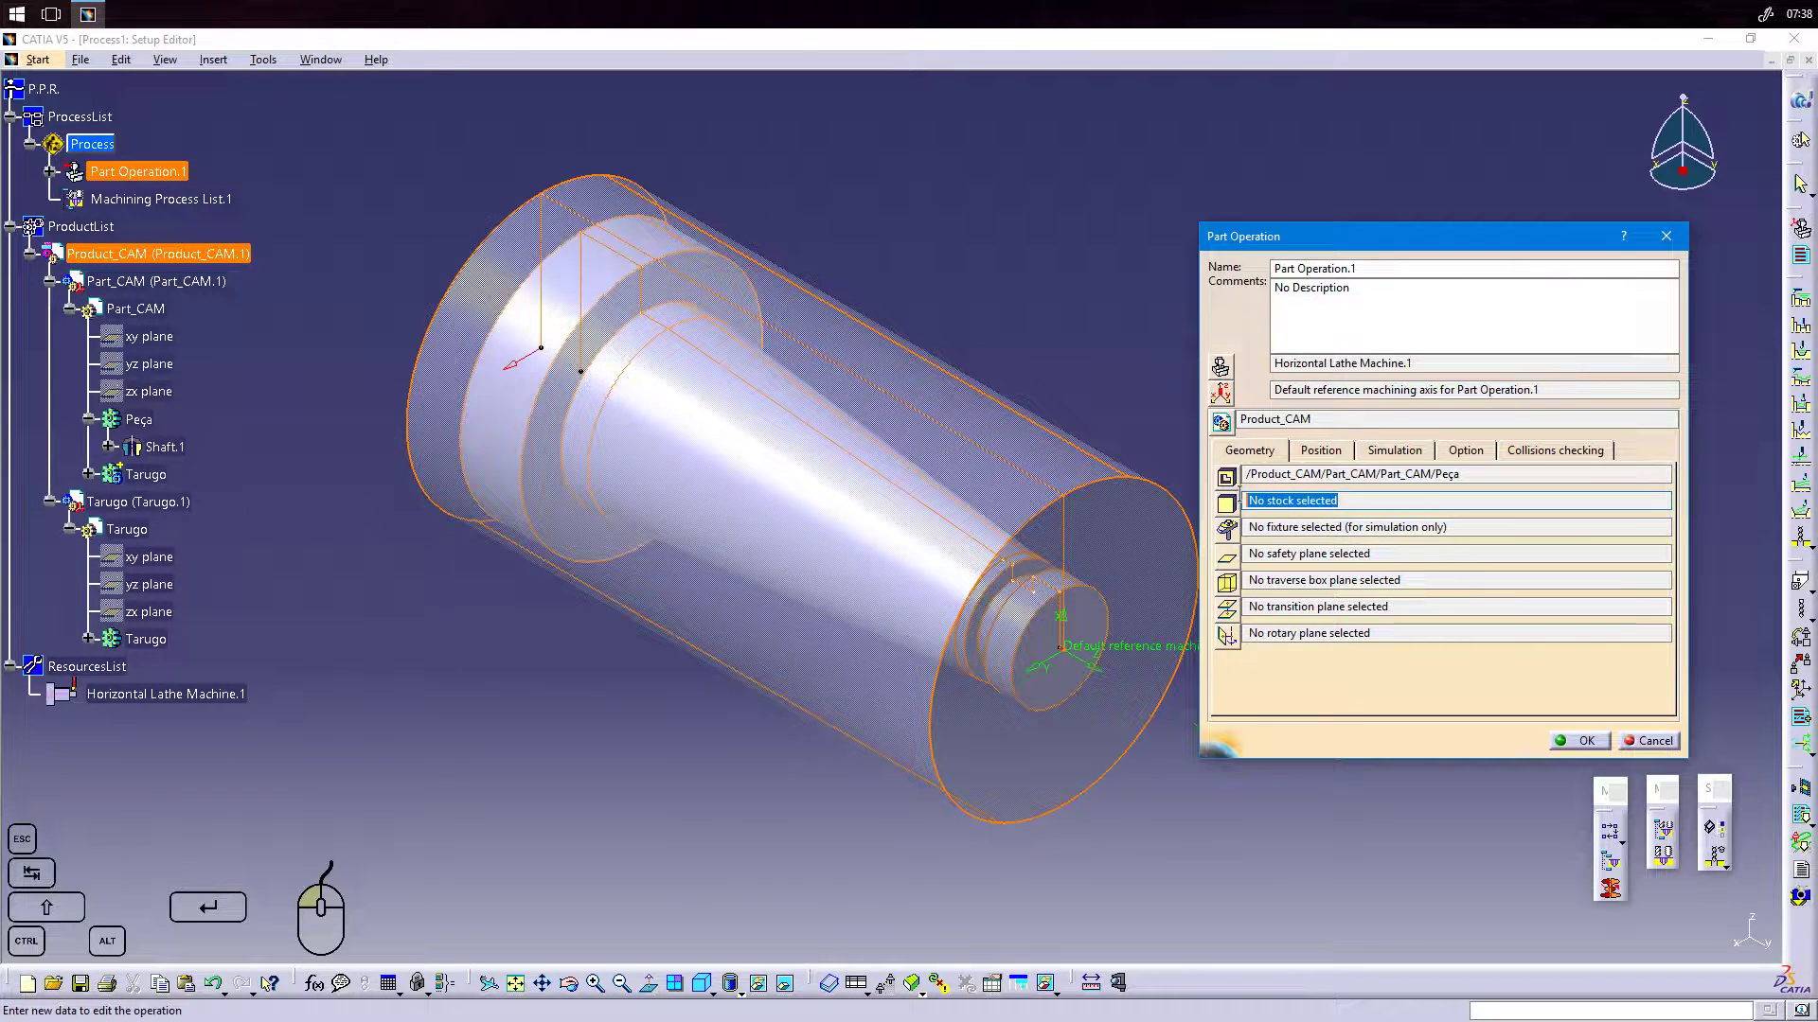
click(1233, 509)
click(144, 639)
double_click(776, 631)
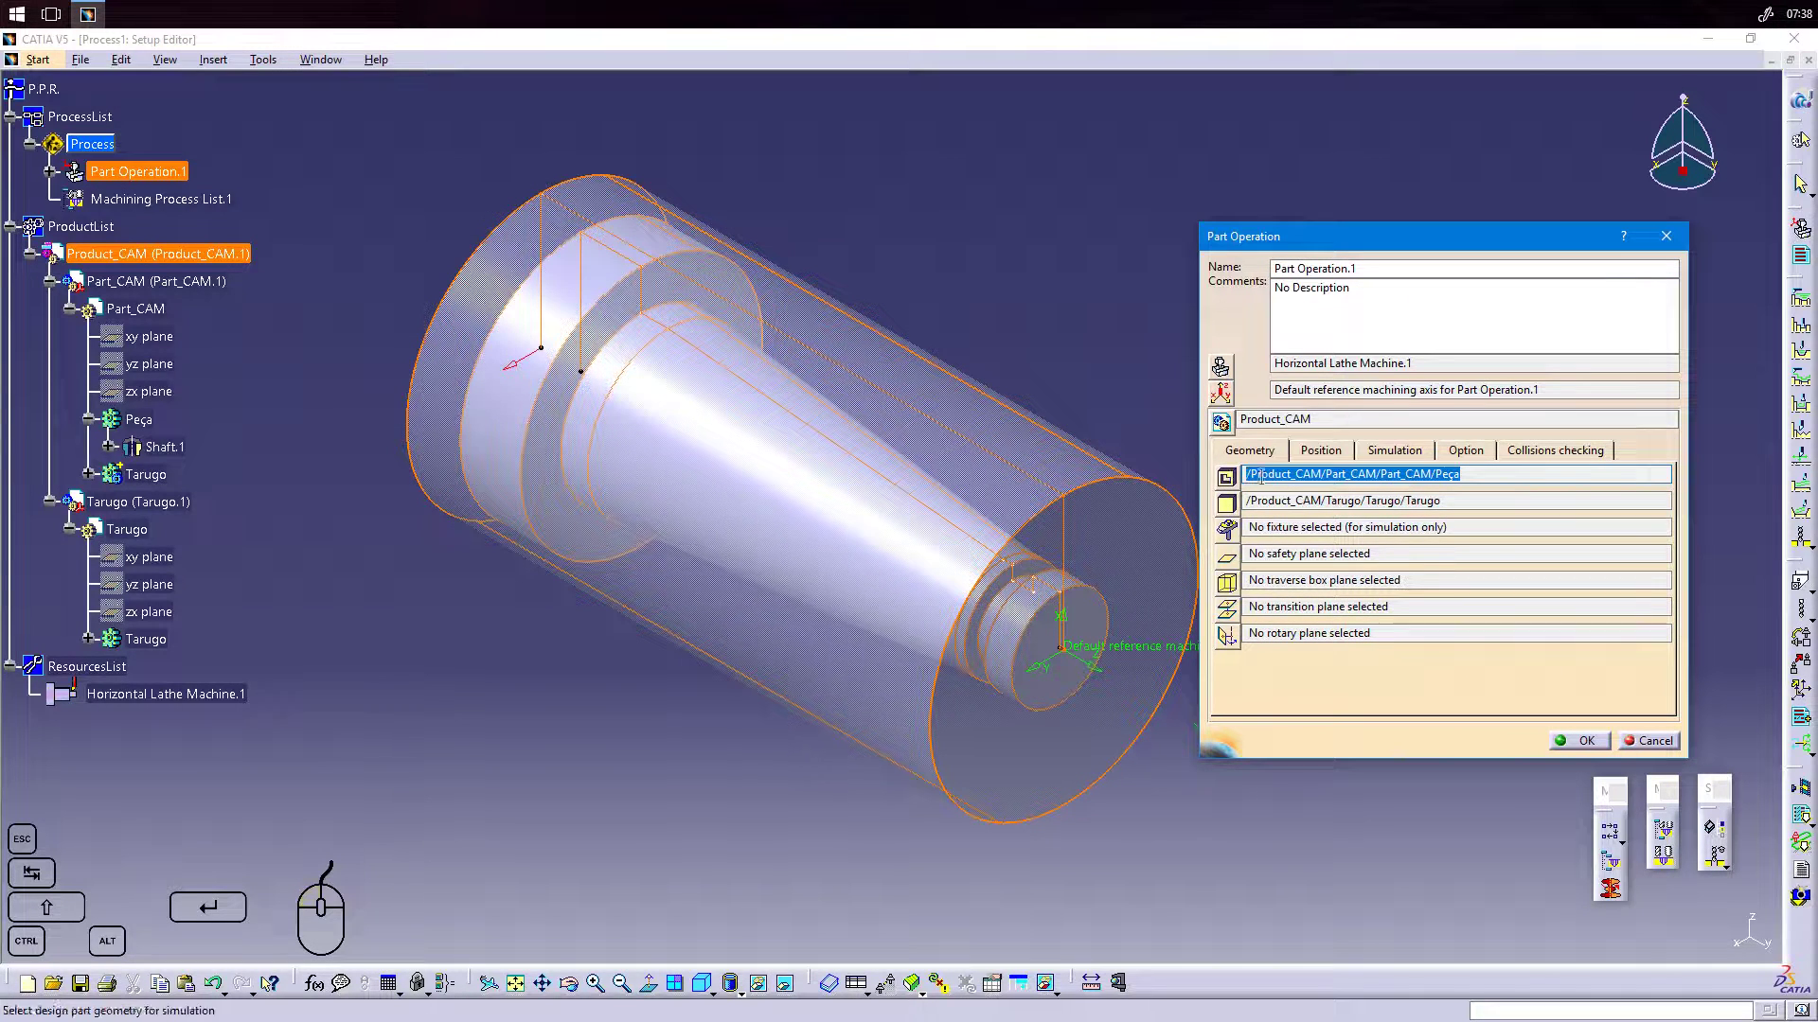
Set the X coordinate of the part operation's tool change point to 150 mm.
middle_drag(1064, 547, 1004, 584)
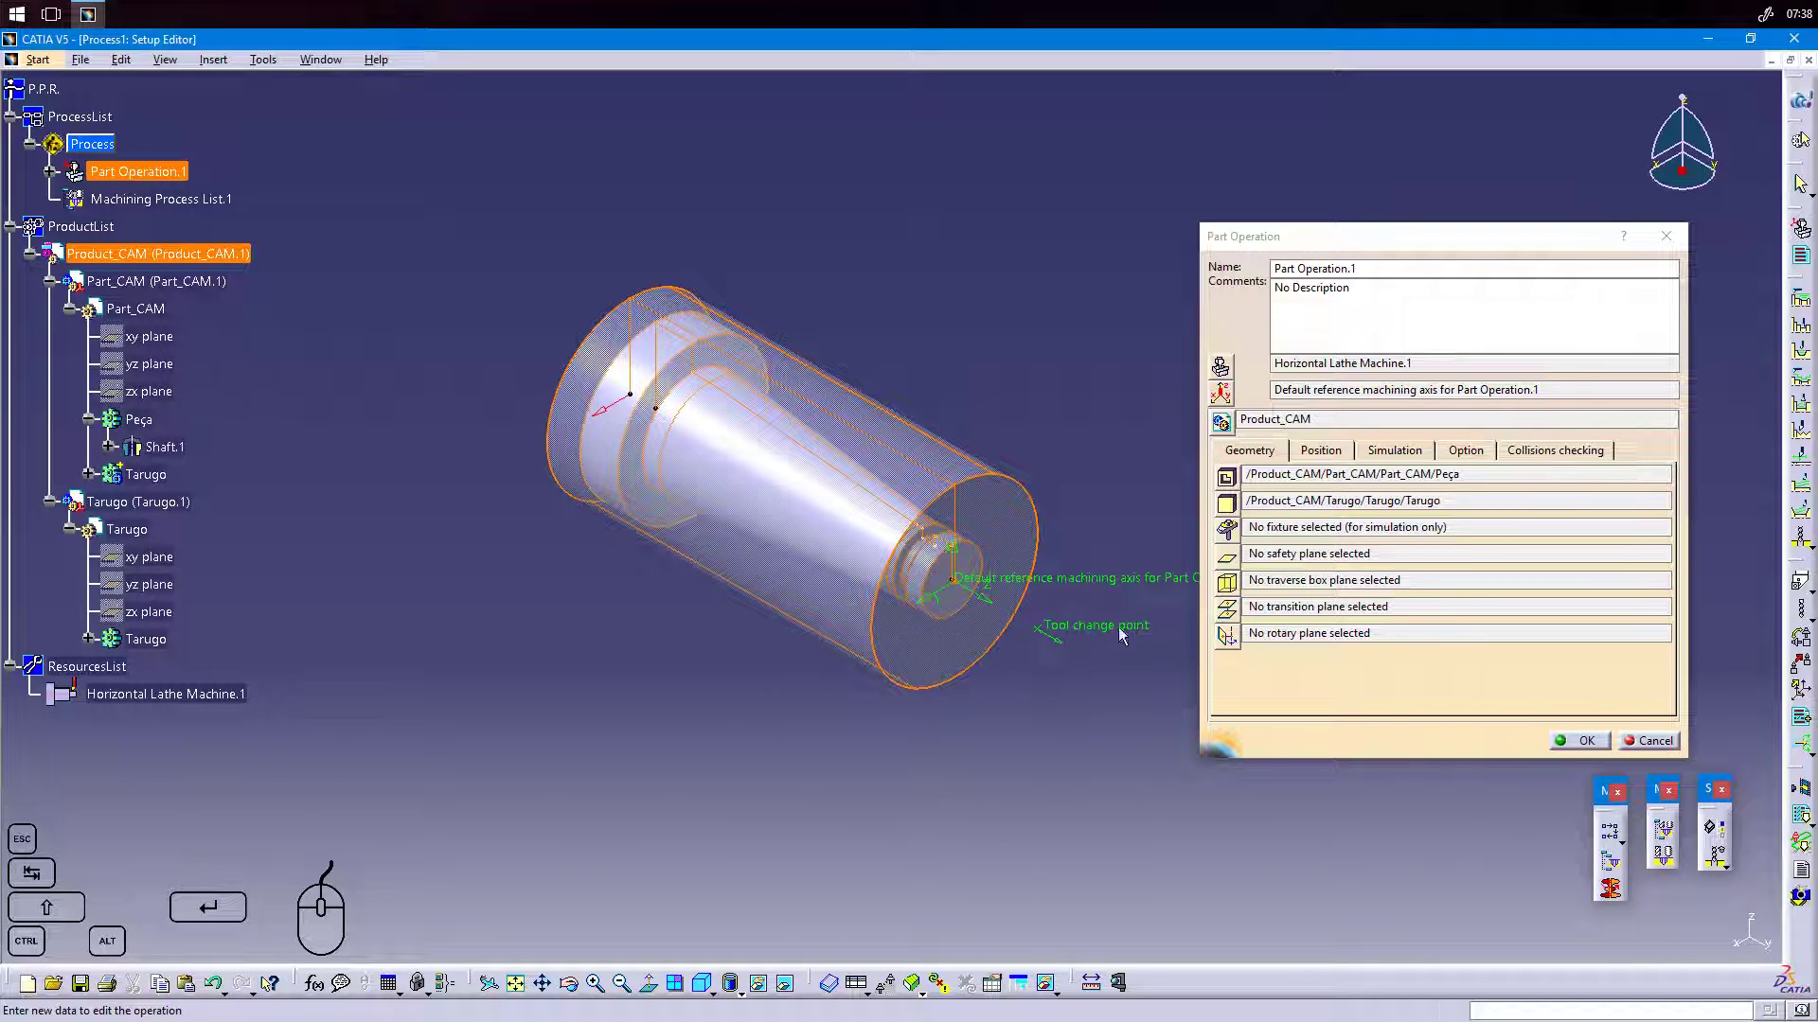
middle_drag(887, 497, 754, 556)
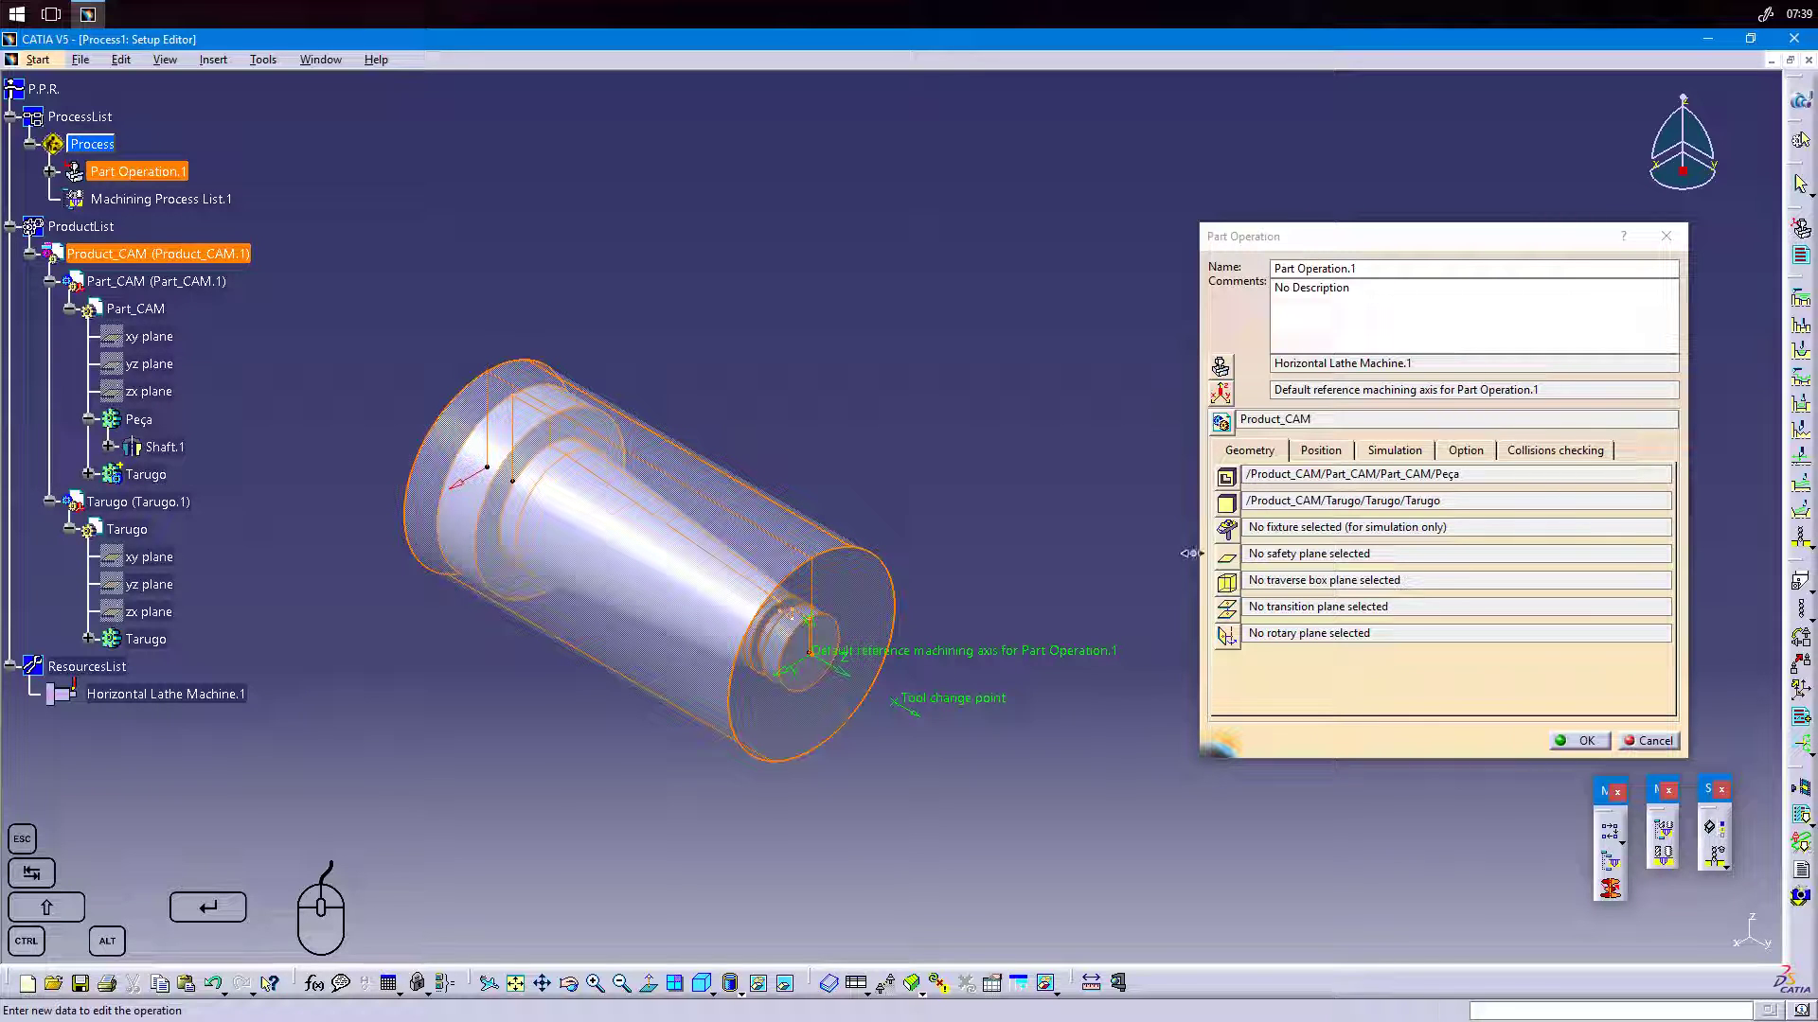
click(1321, 451)
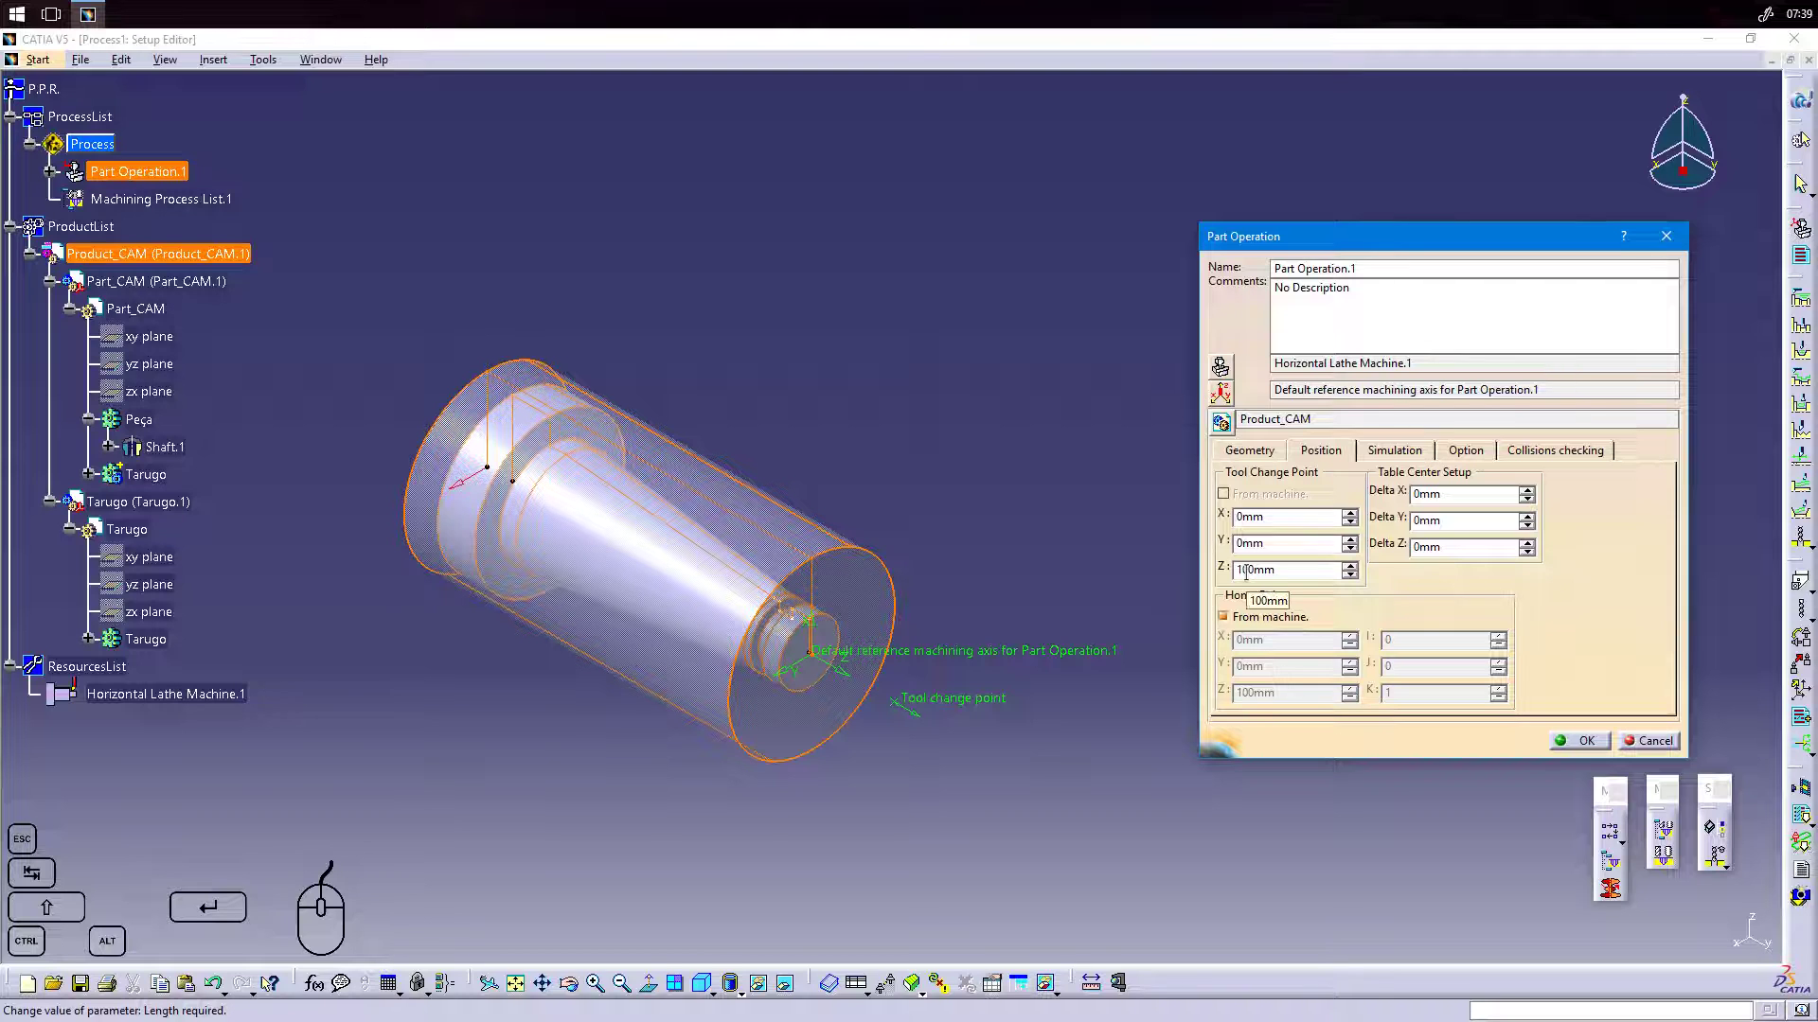
click(1238, 517)
text(15)
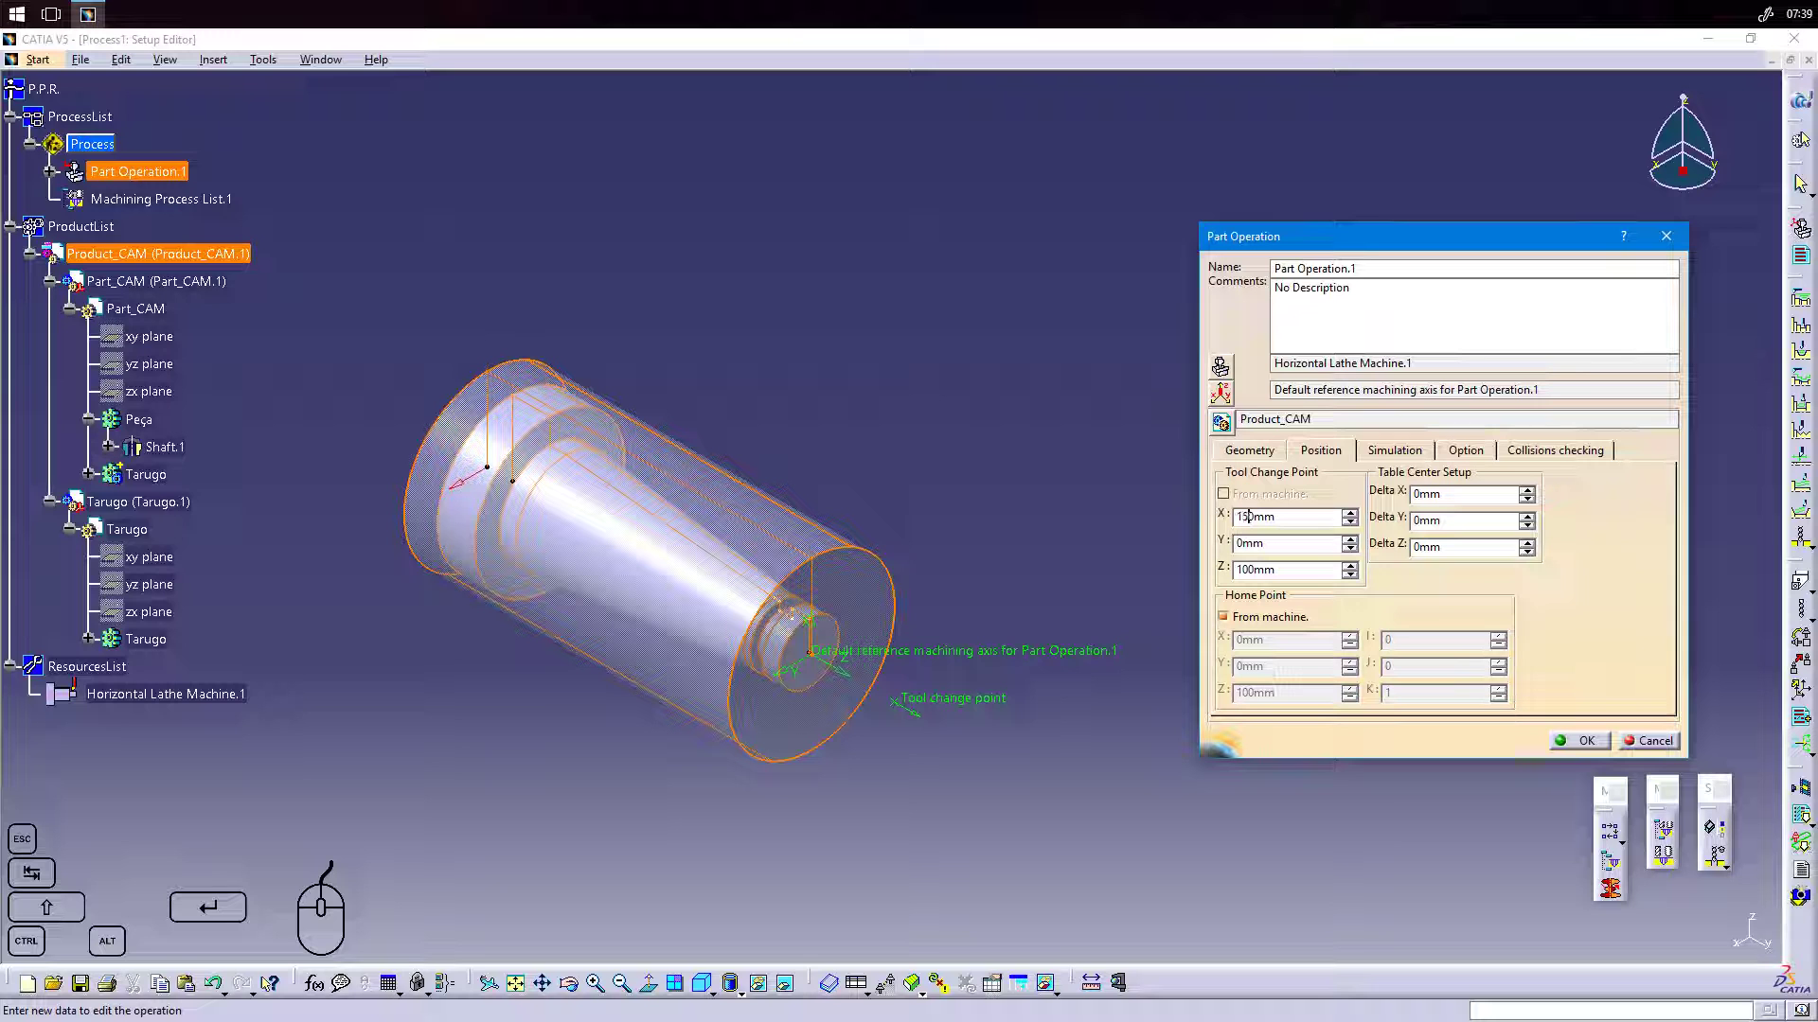
click(1376, 521)
Set the tool change point's Z coordinate to 50 mm and accept the part operation definition.
middle_drag(964, 668, 1268, 596)
click(1241, 570)
drag(1247, 570, 1221, 570)
text(5)
key(Tab)
middle_drag(970, 673, 938, 757)
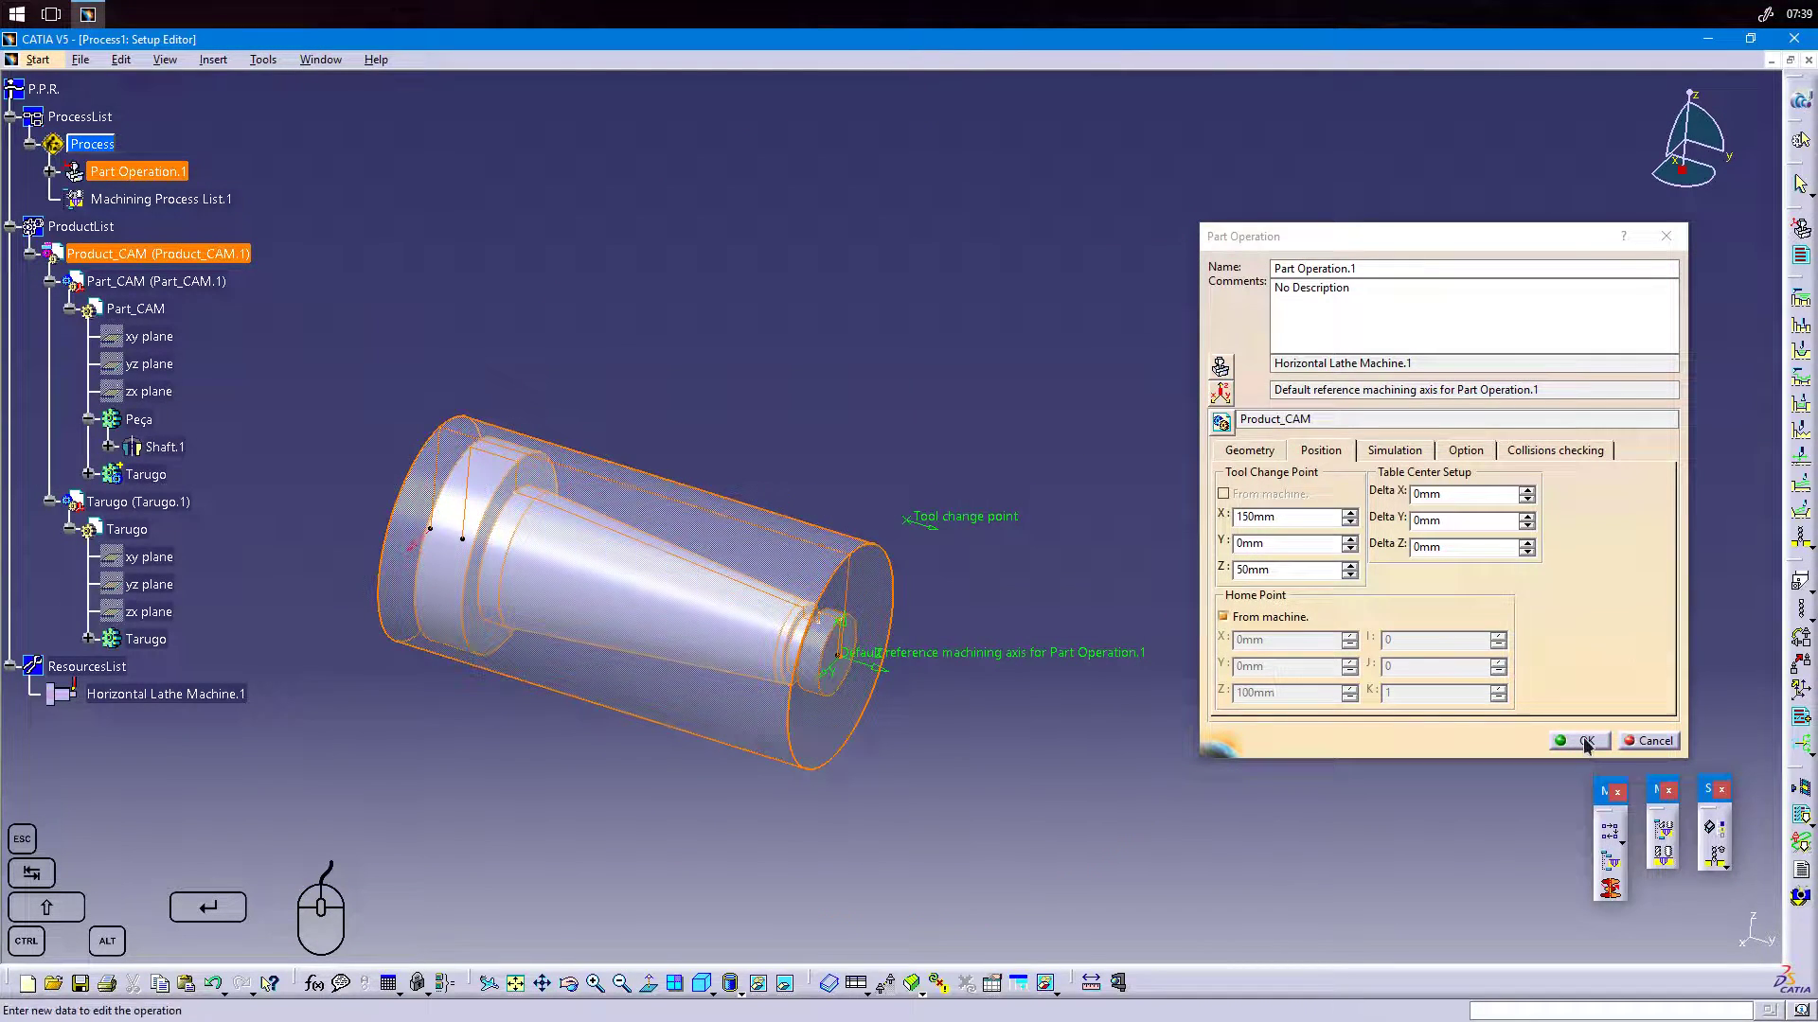
click(1249, 451)
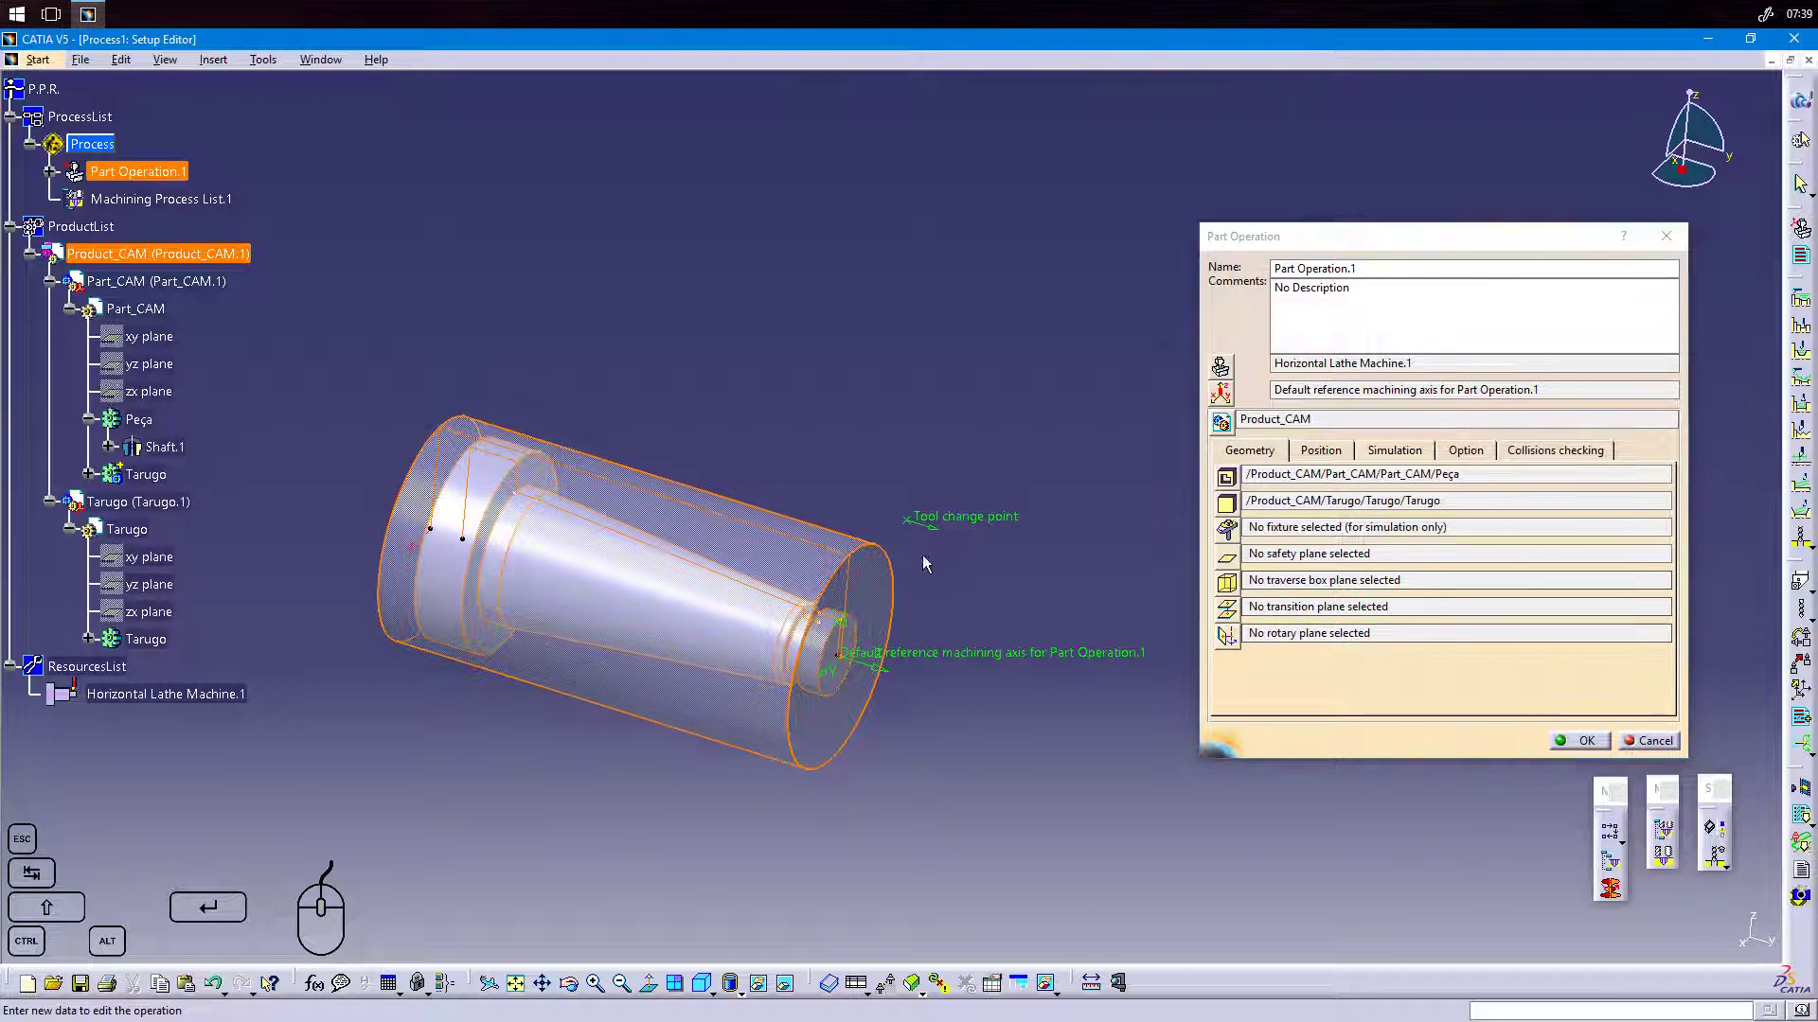
middle_drag(923, 556, 1046, 467)
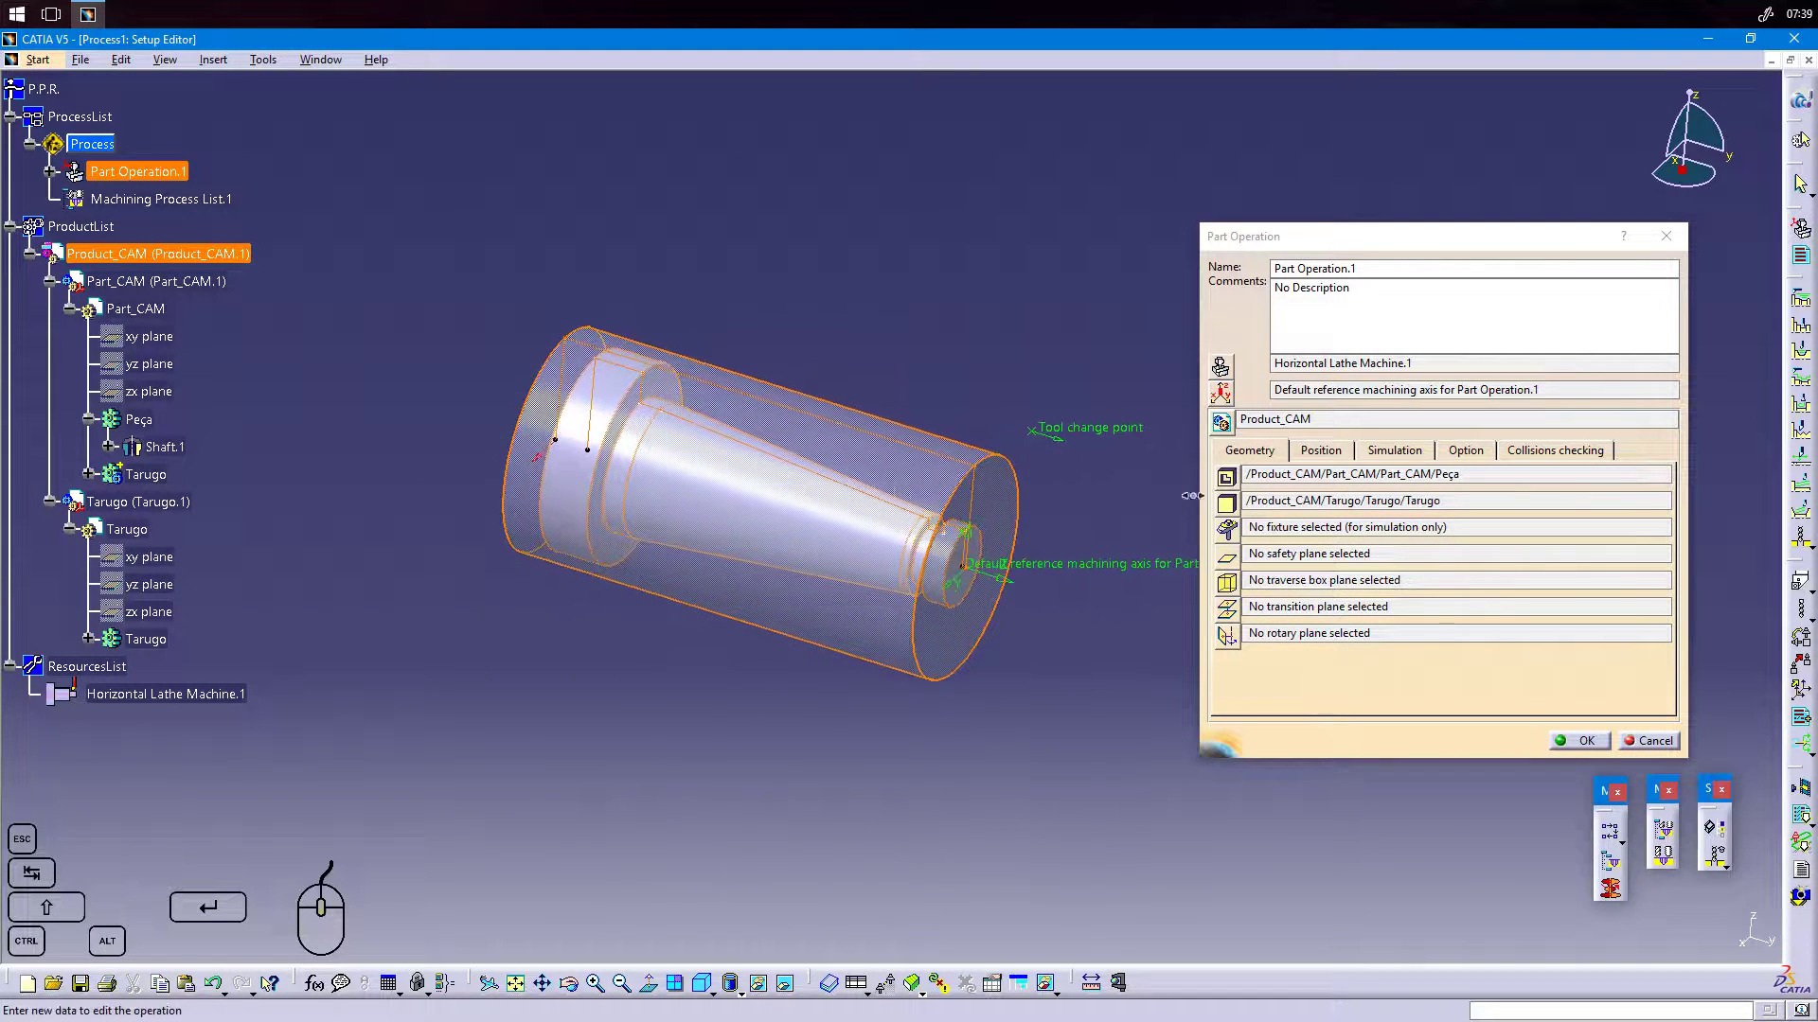
click(1596, 744)
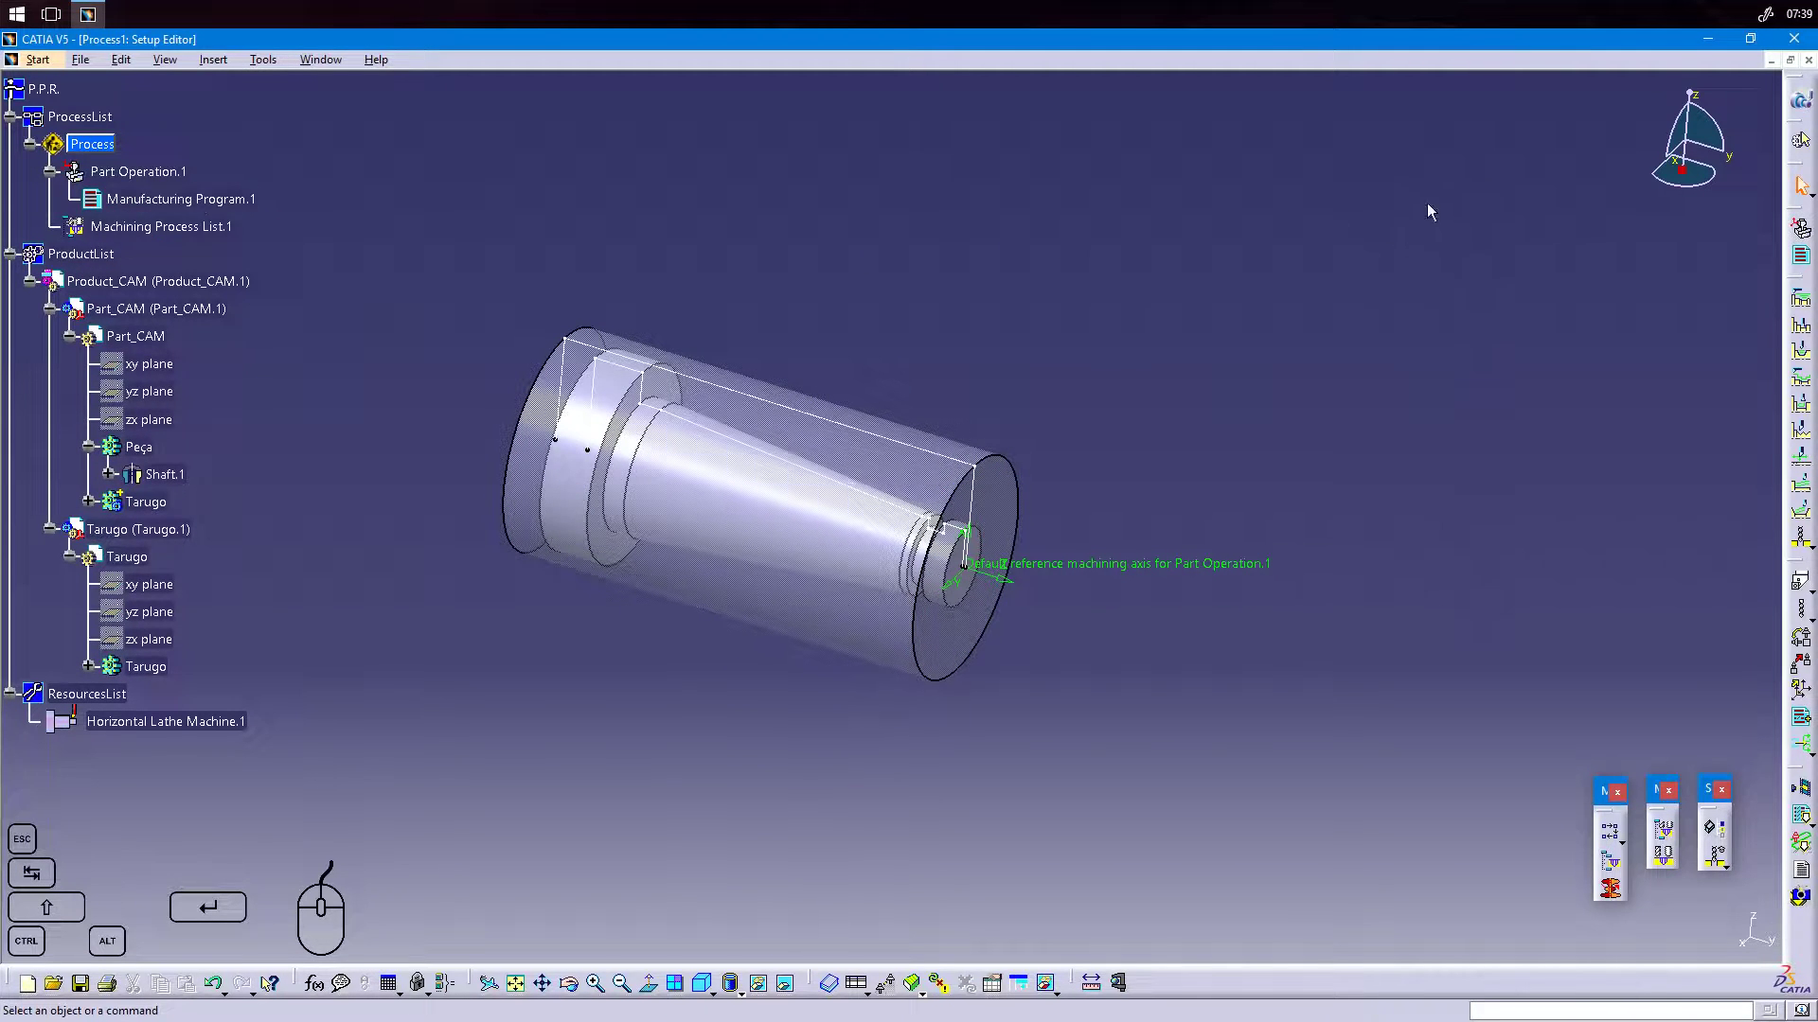
Insert a Rough Turning operation into Manufacturing Program.1.
middle_drag(1101, 581, 1018, 561)
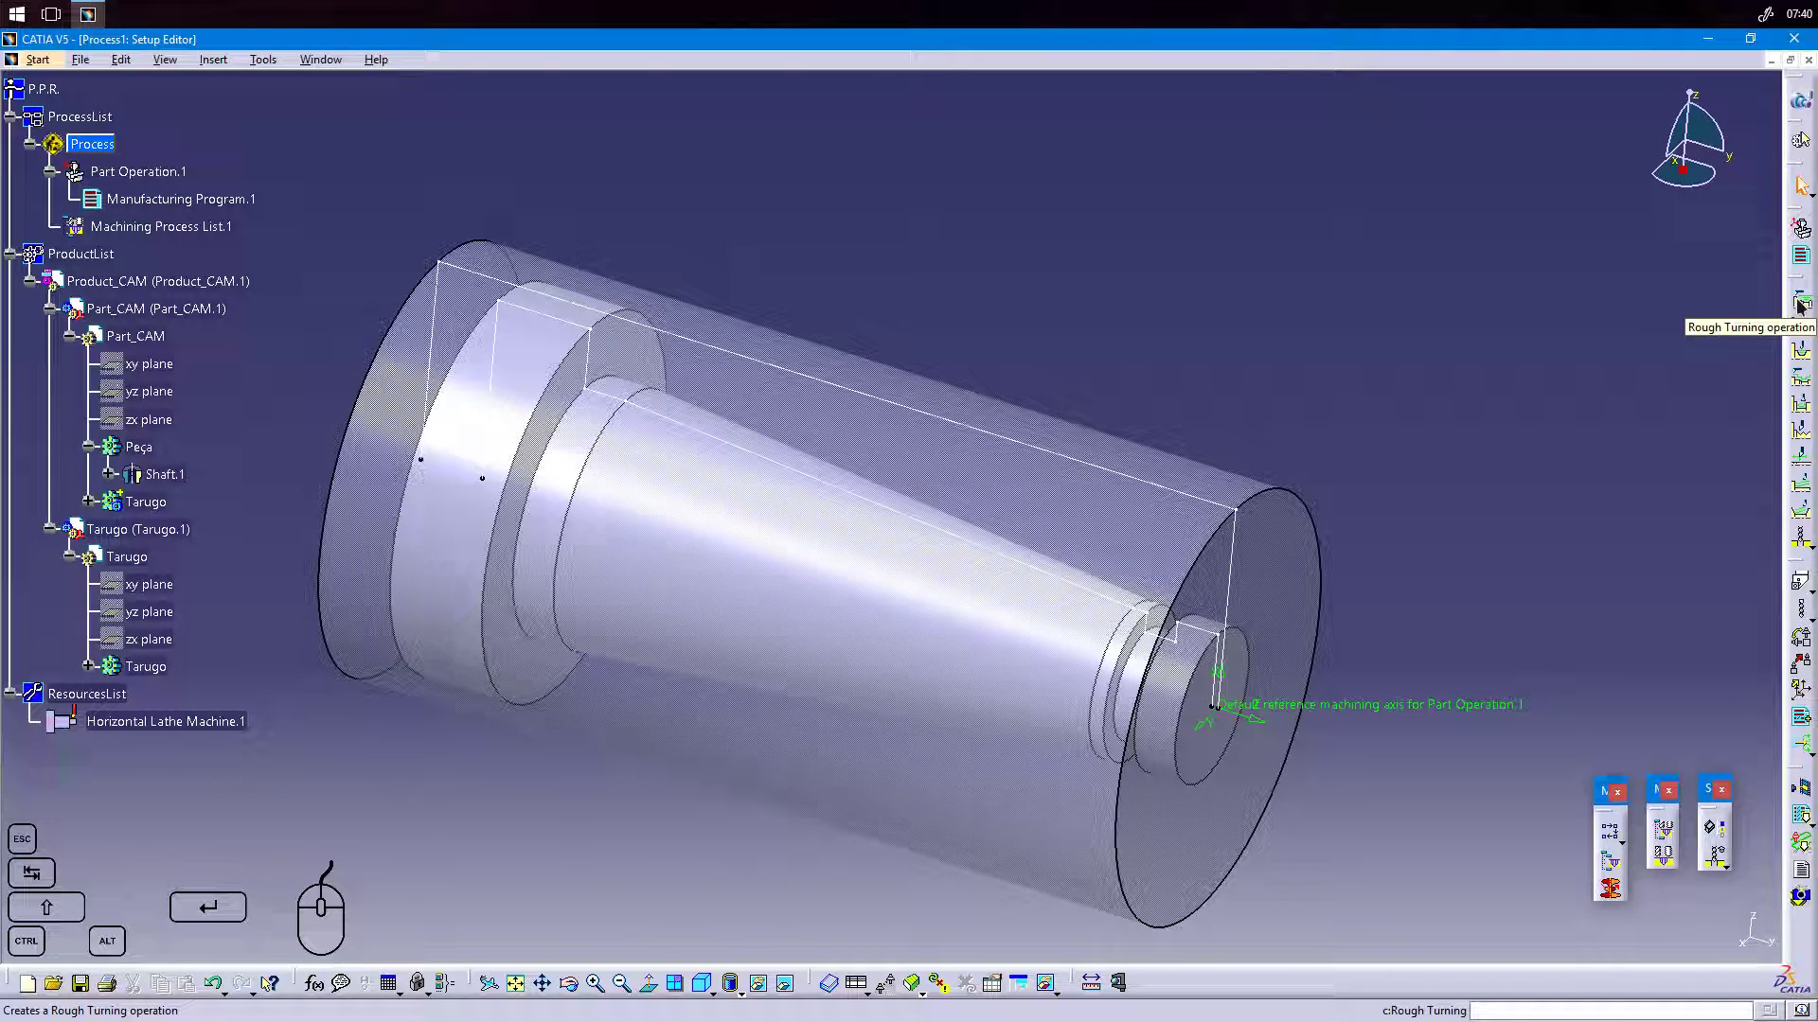
click(1800, 305)
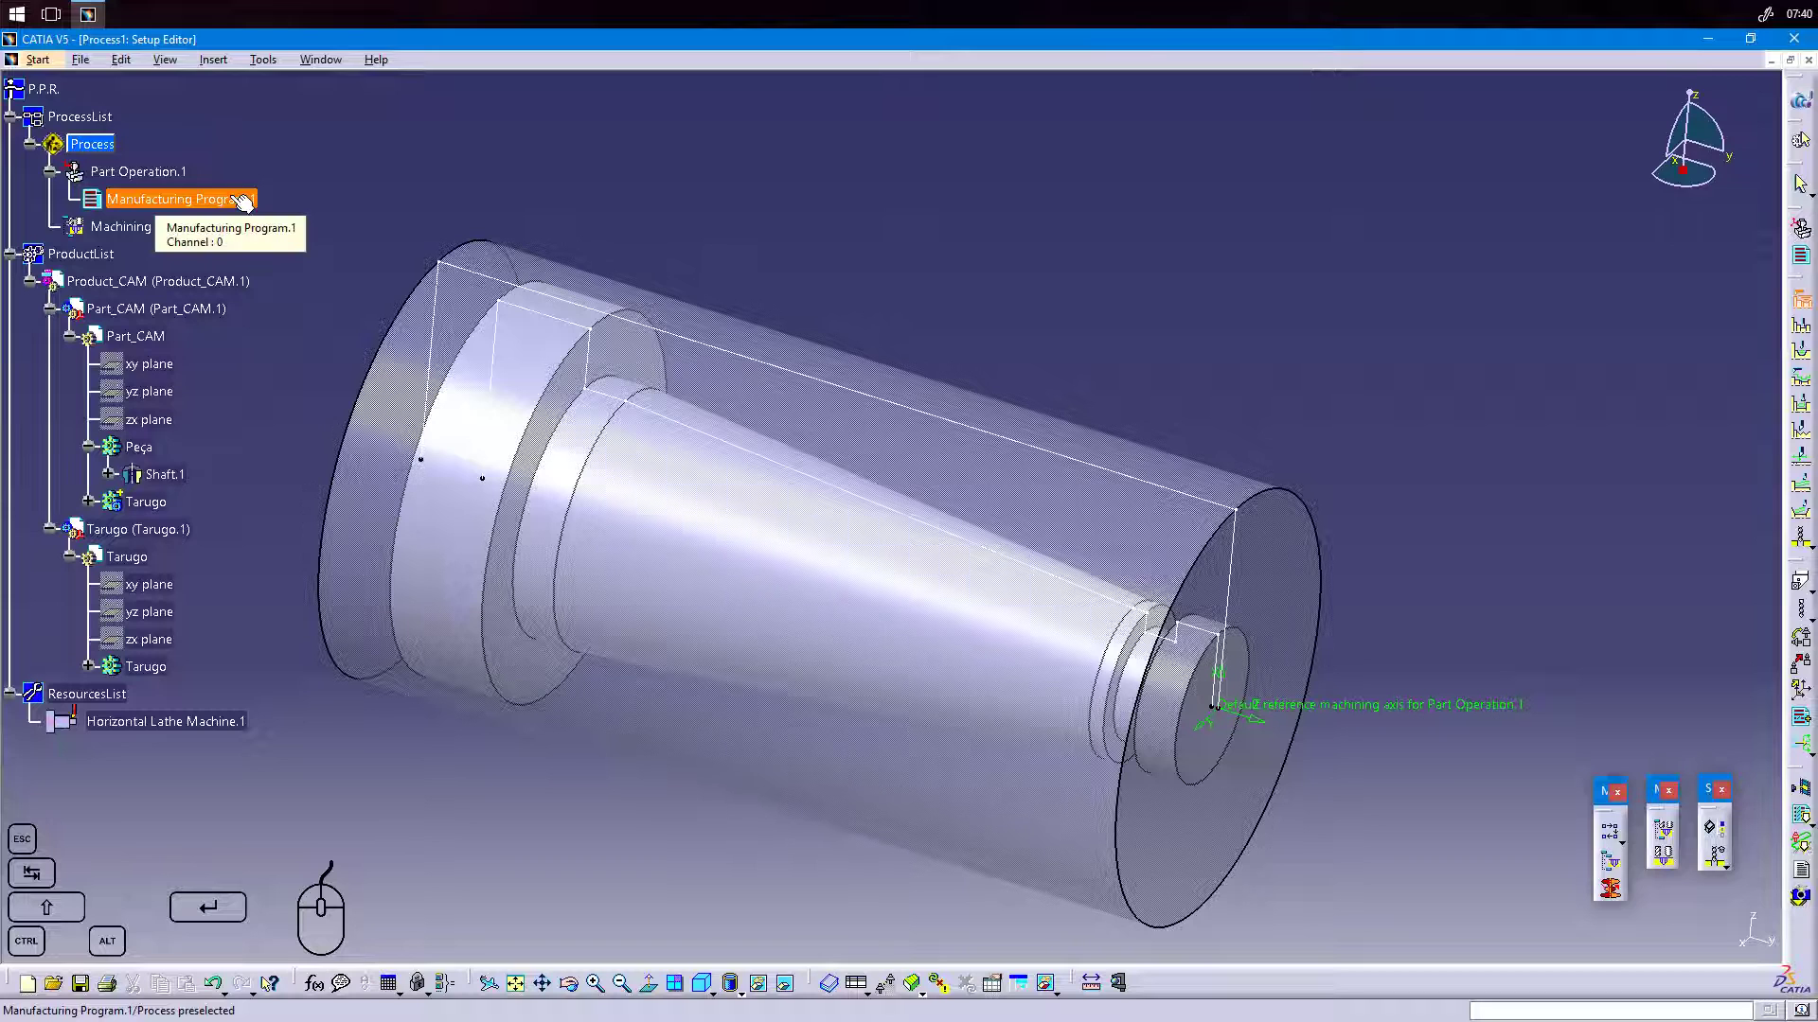
click(233, 199)
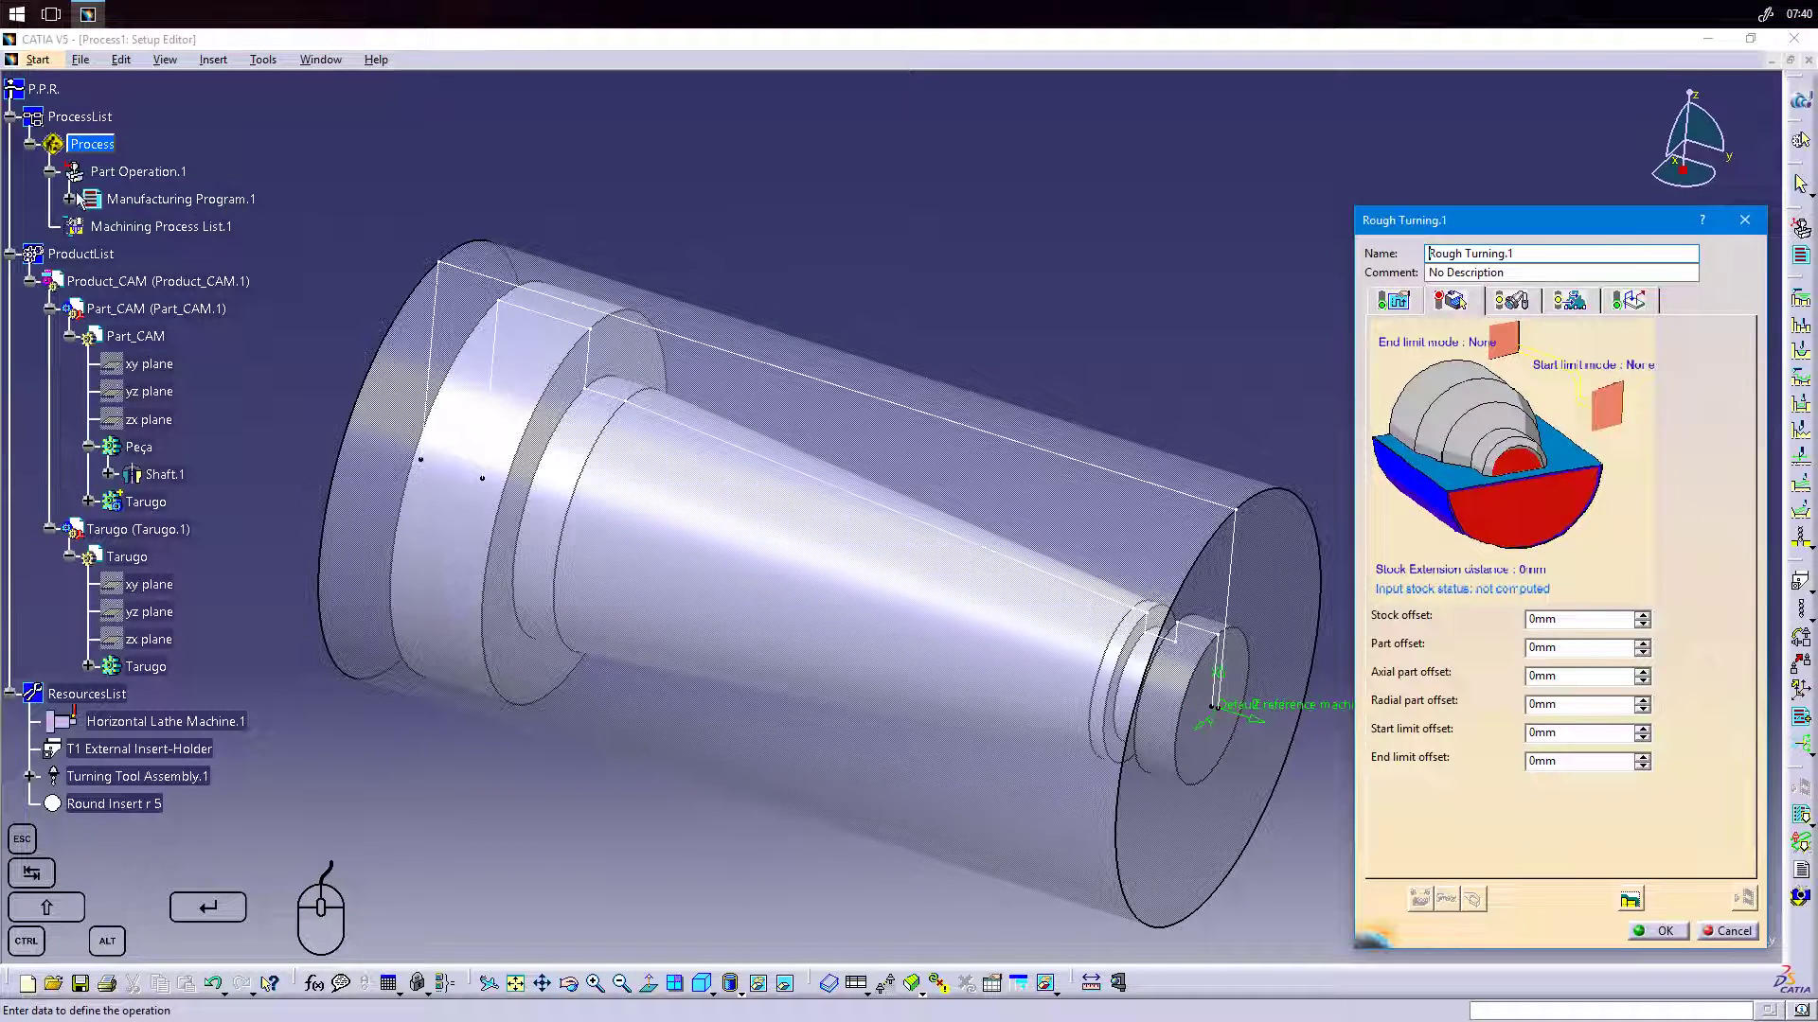
Expand Manufacturing Program.1 and its turning tool change in the tree down to the rough turning operation.
click(70, 200)
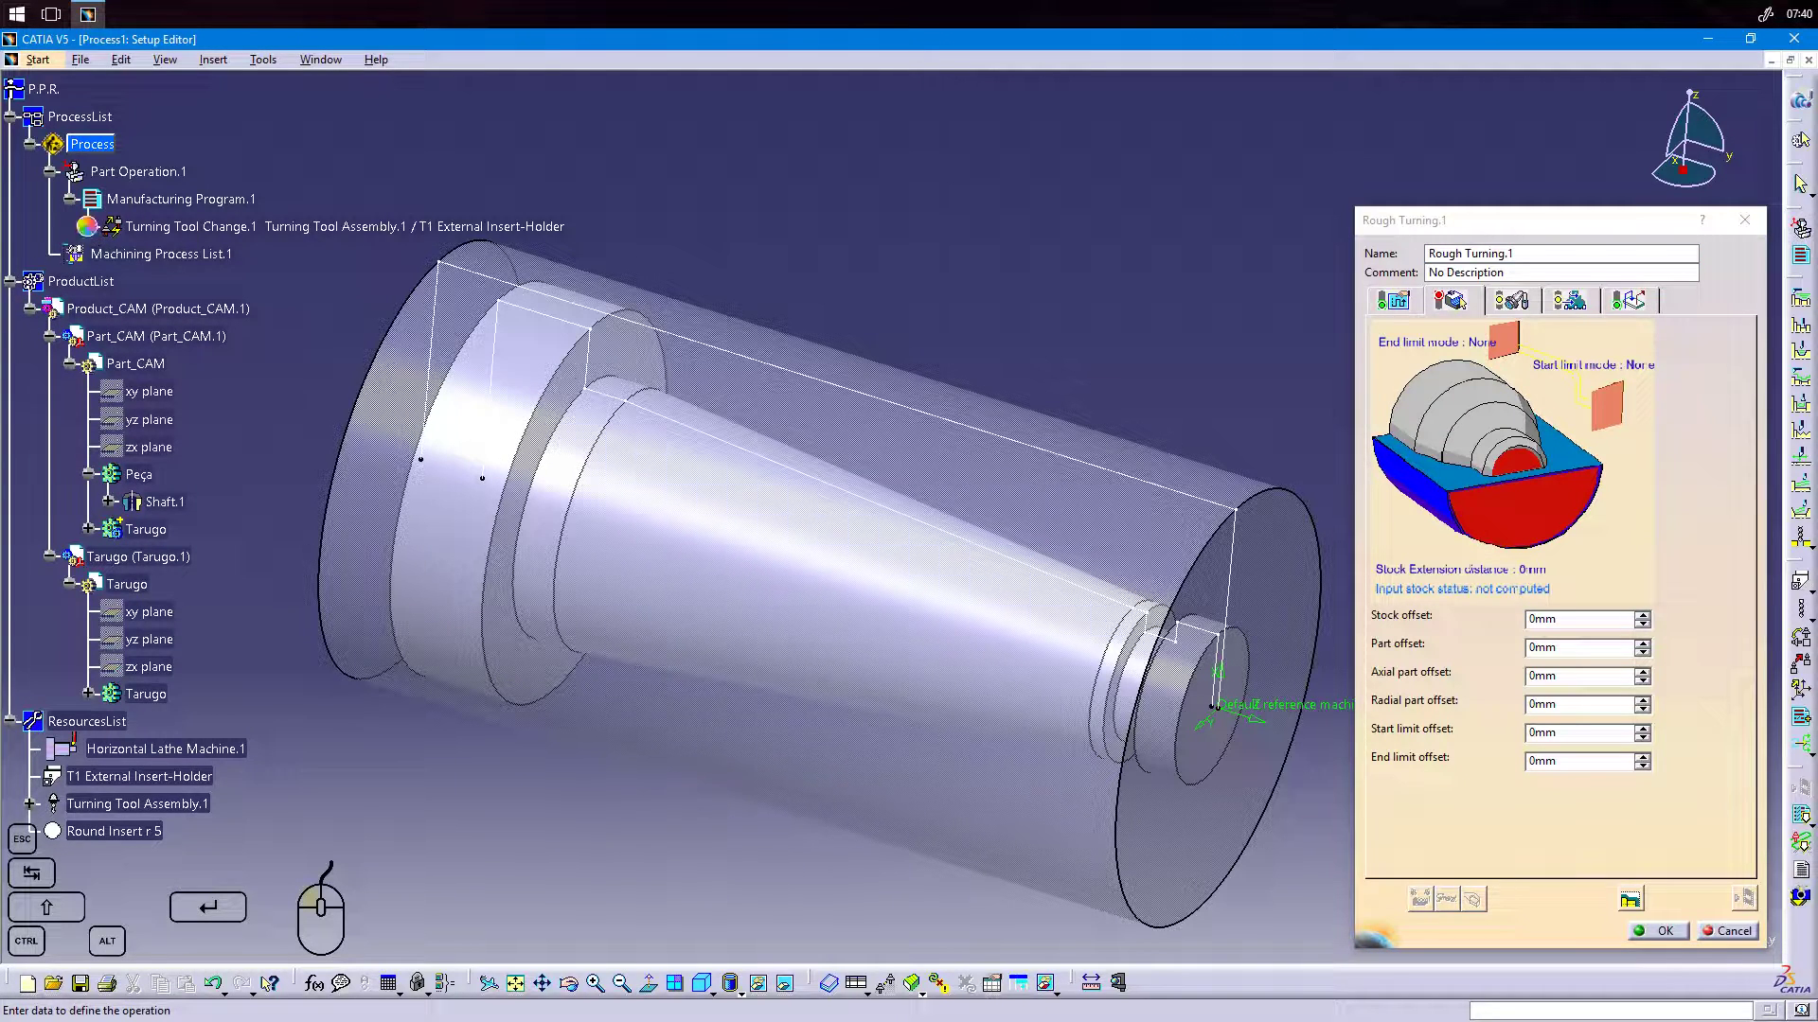
click(88, 227)
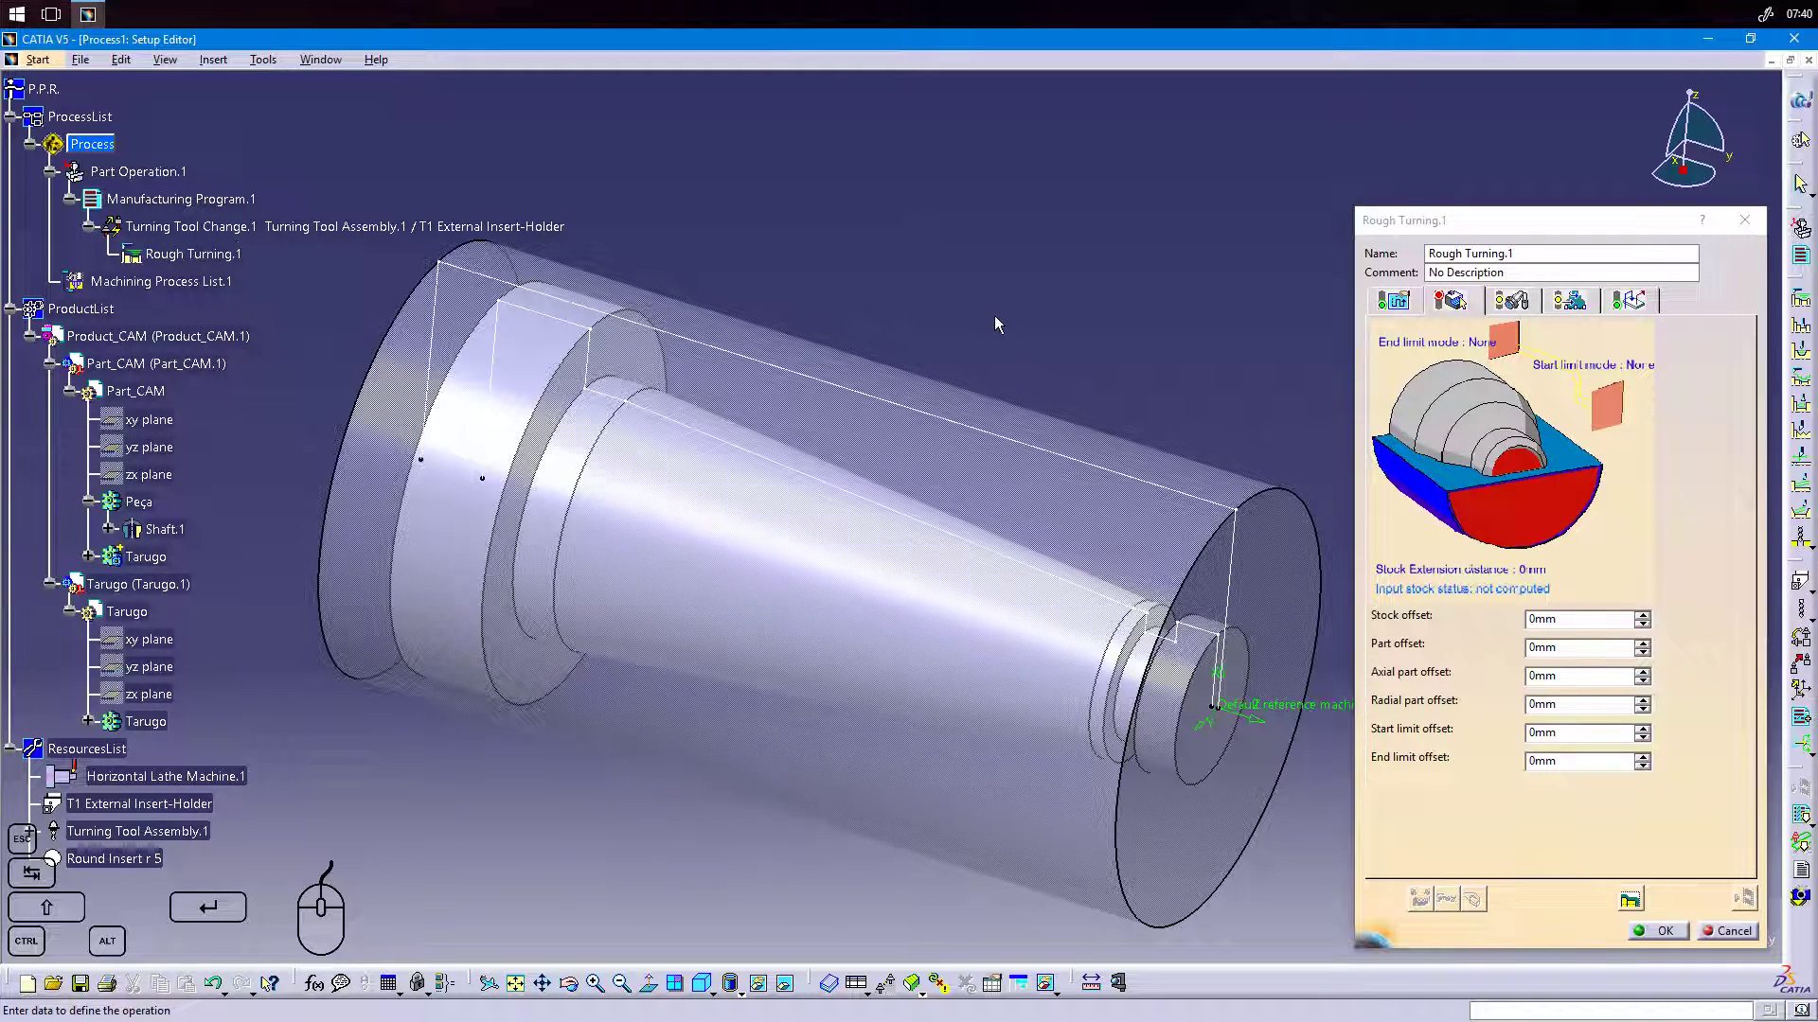
drag(1552, 230, 1516, 167)
middle_drag(1208, 455, 1066, 393)
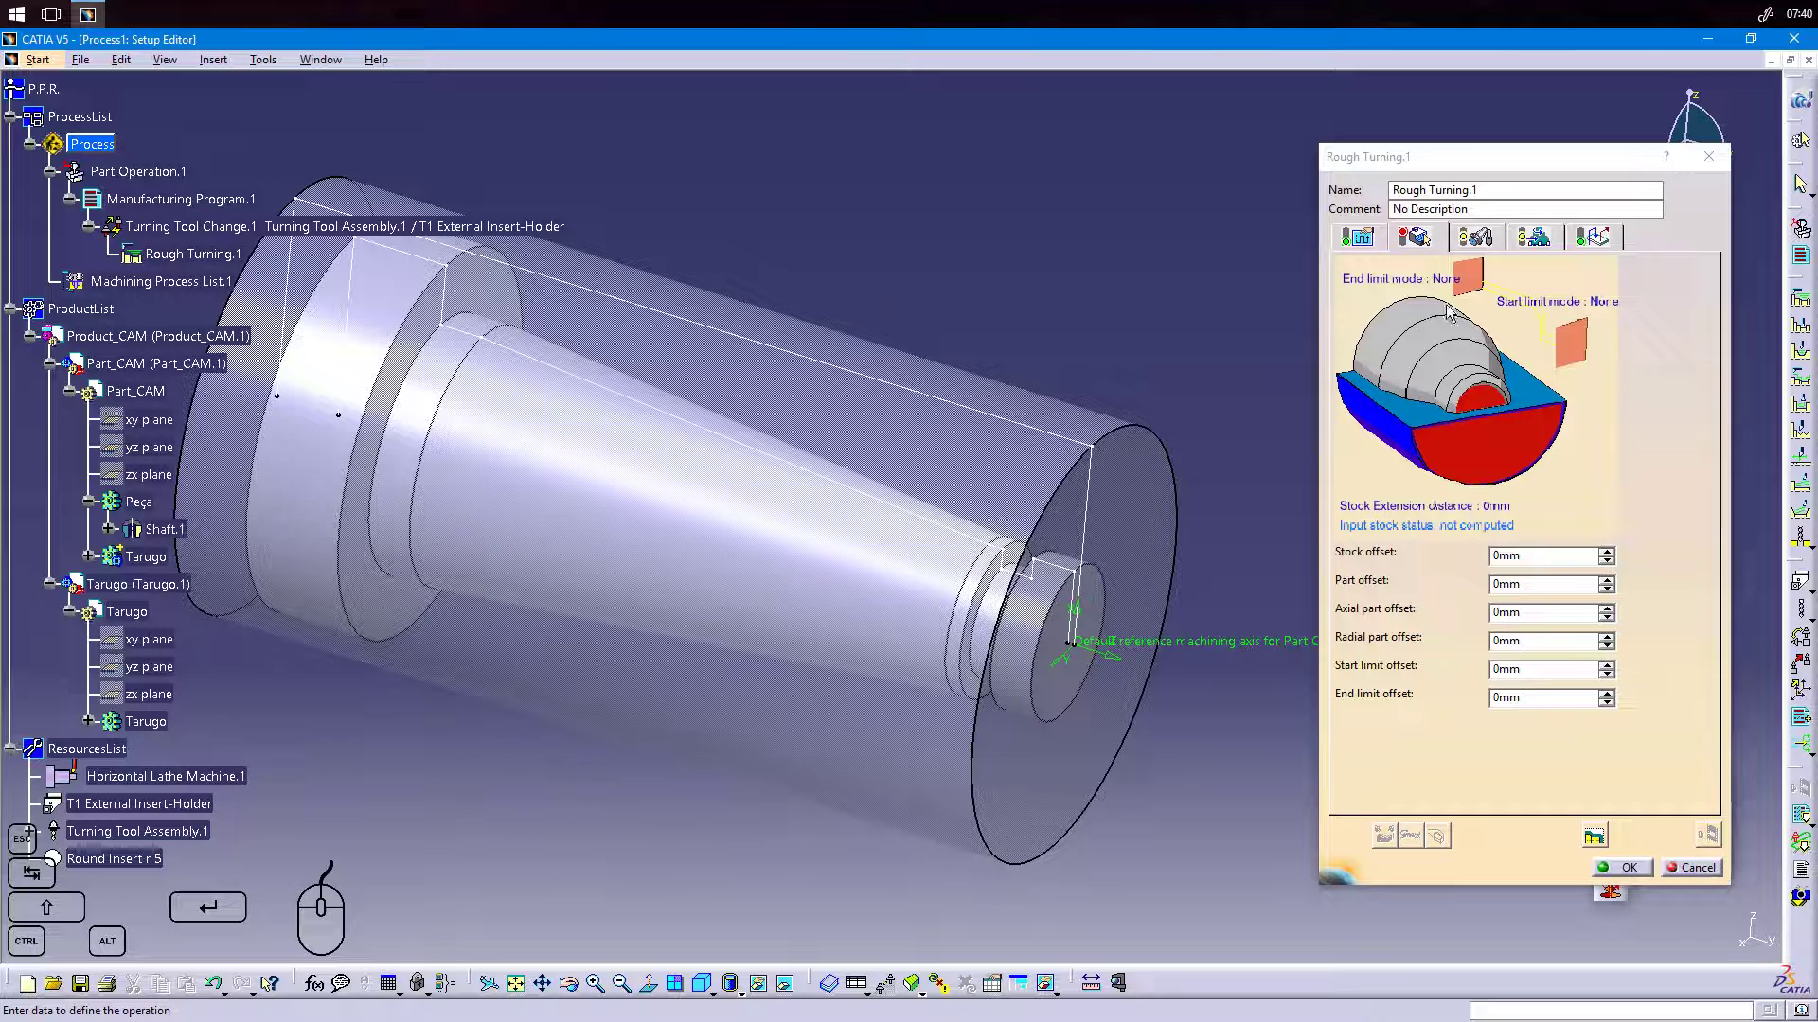
Define the rough turning's stock element as the long outer edge of the stock's sketch profile and accept the selection.
click(1496, 451)
middle_drag(1047, 334, 1212, 407)
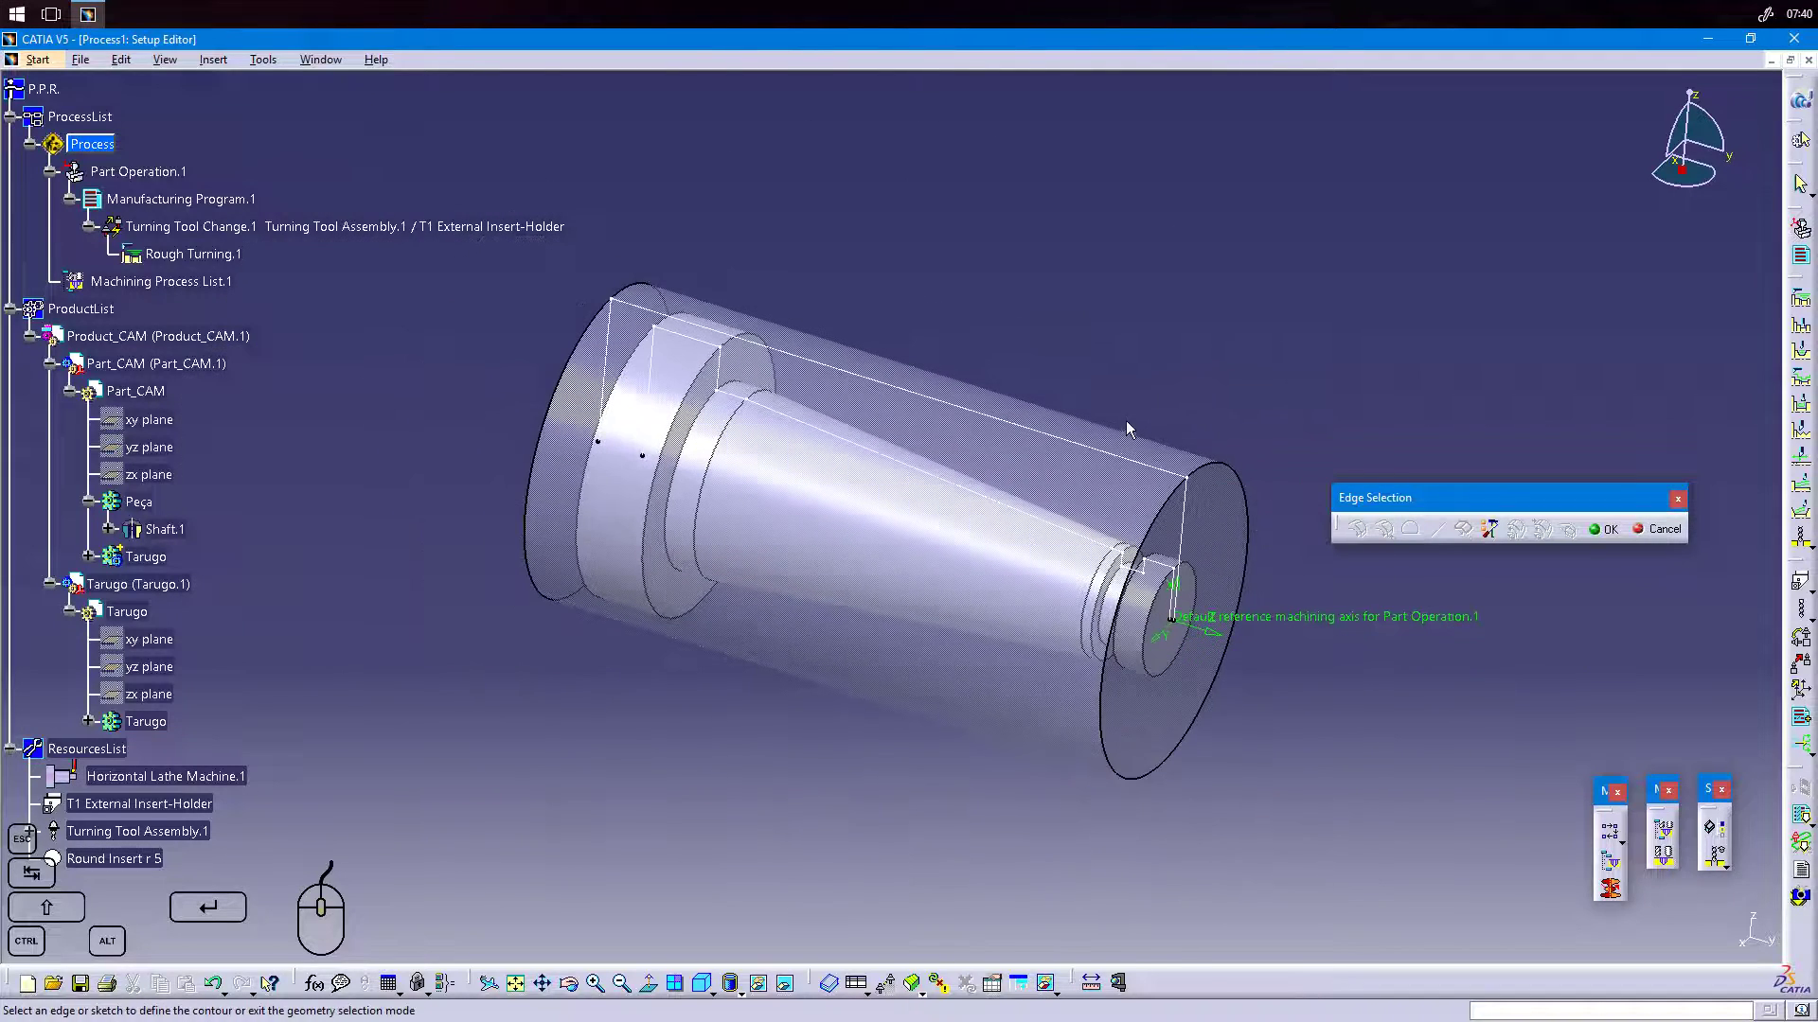
click(1121, 461)
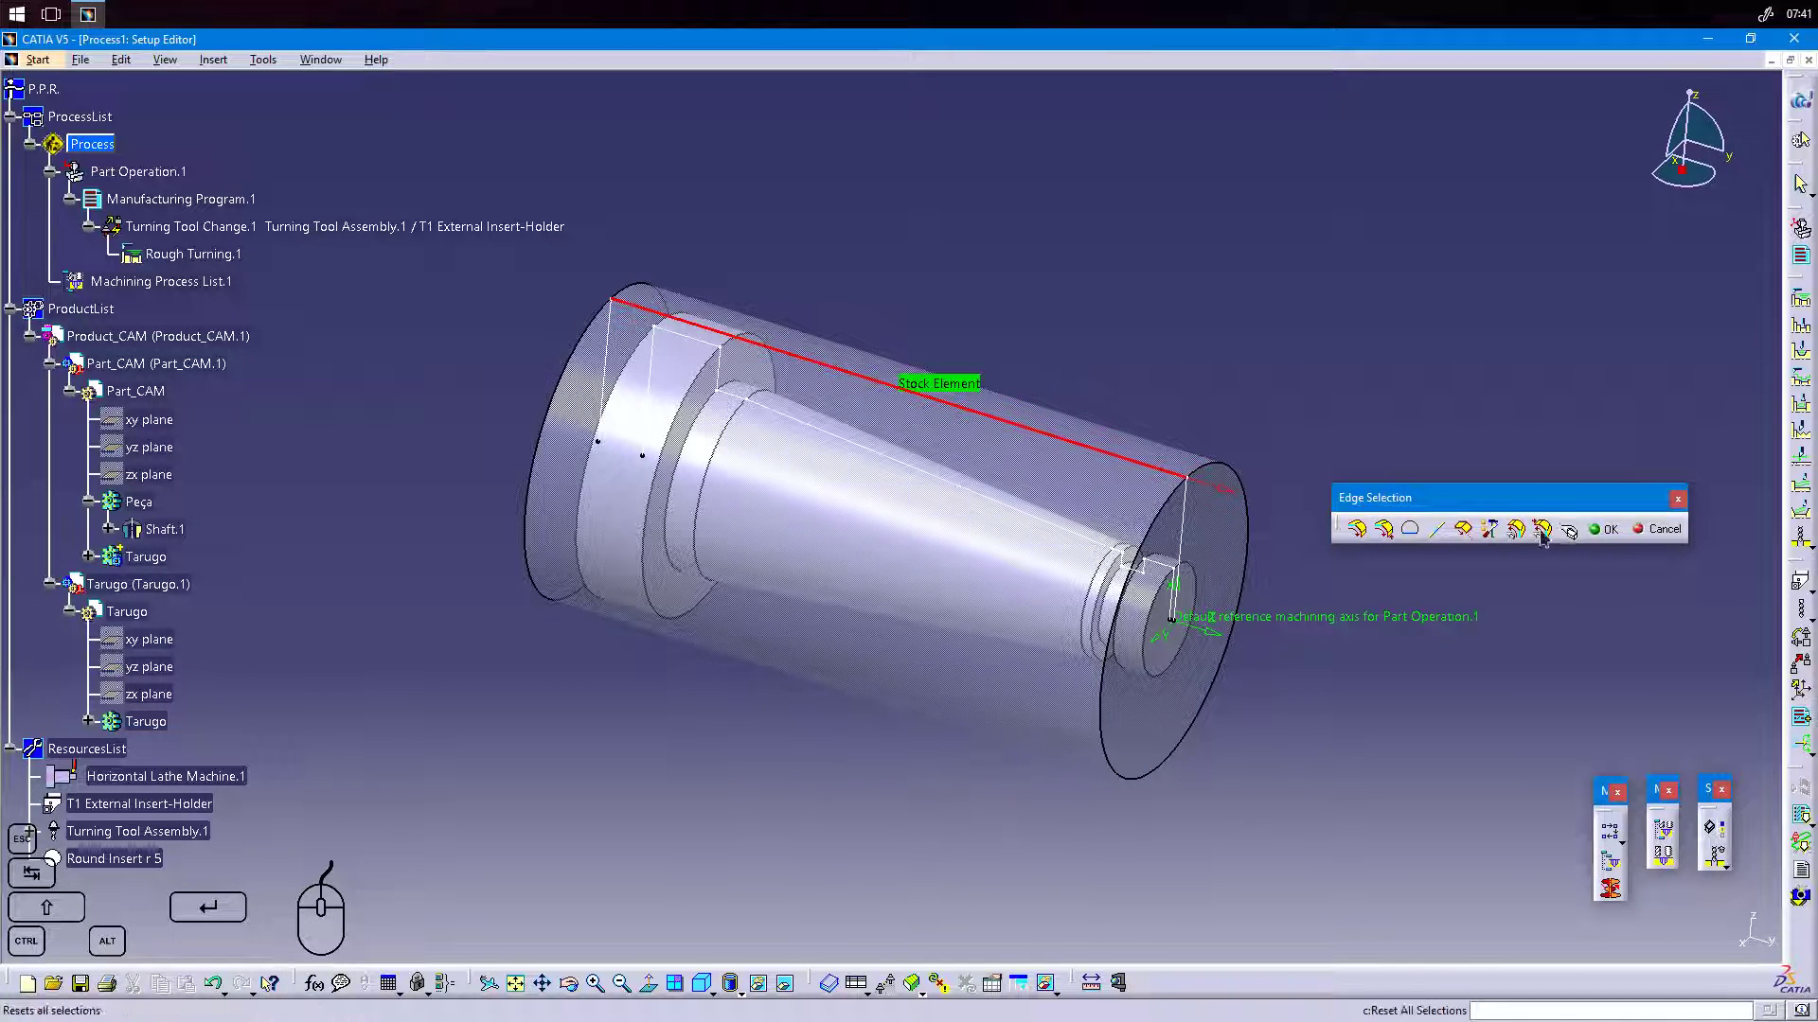
click(1602, 529)
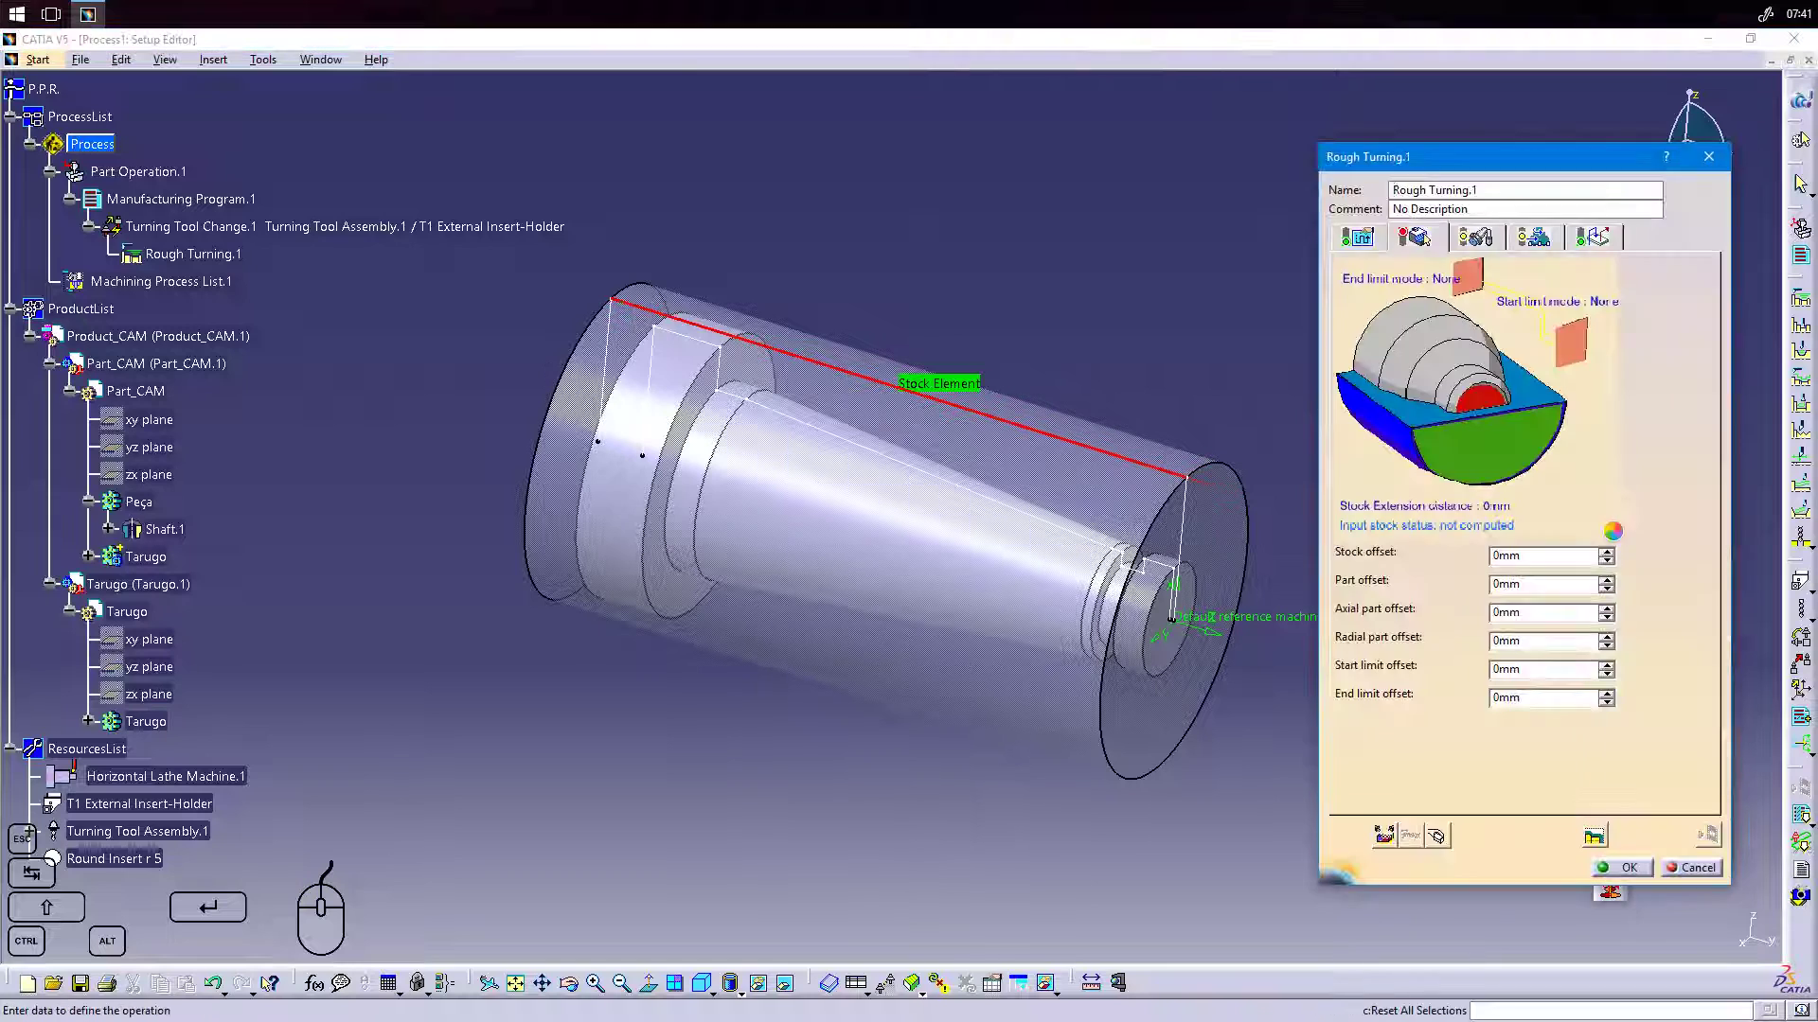
Define the part element as the profile chain from the small front end to the large-diameter edge, and set the part offset to 0,25 mm.
click(1486, 405)
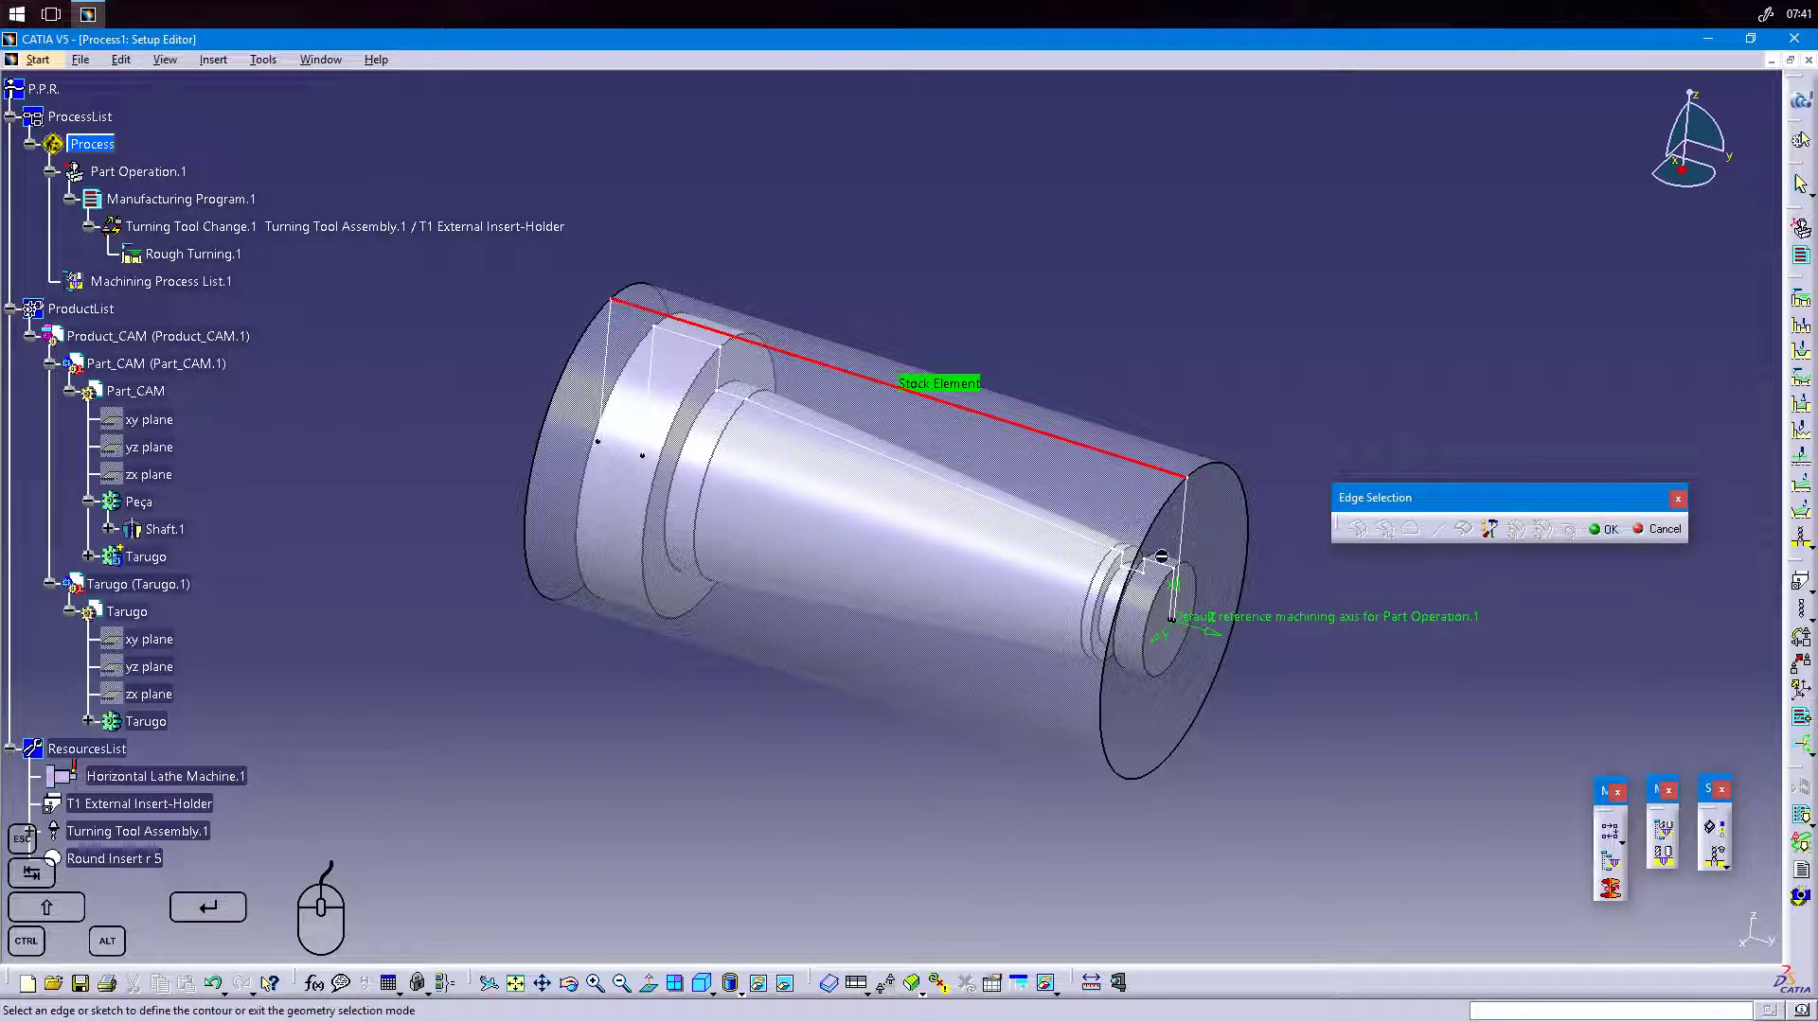
click(1170, 571)
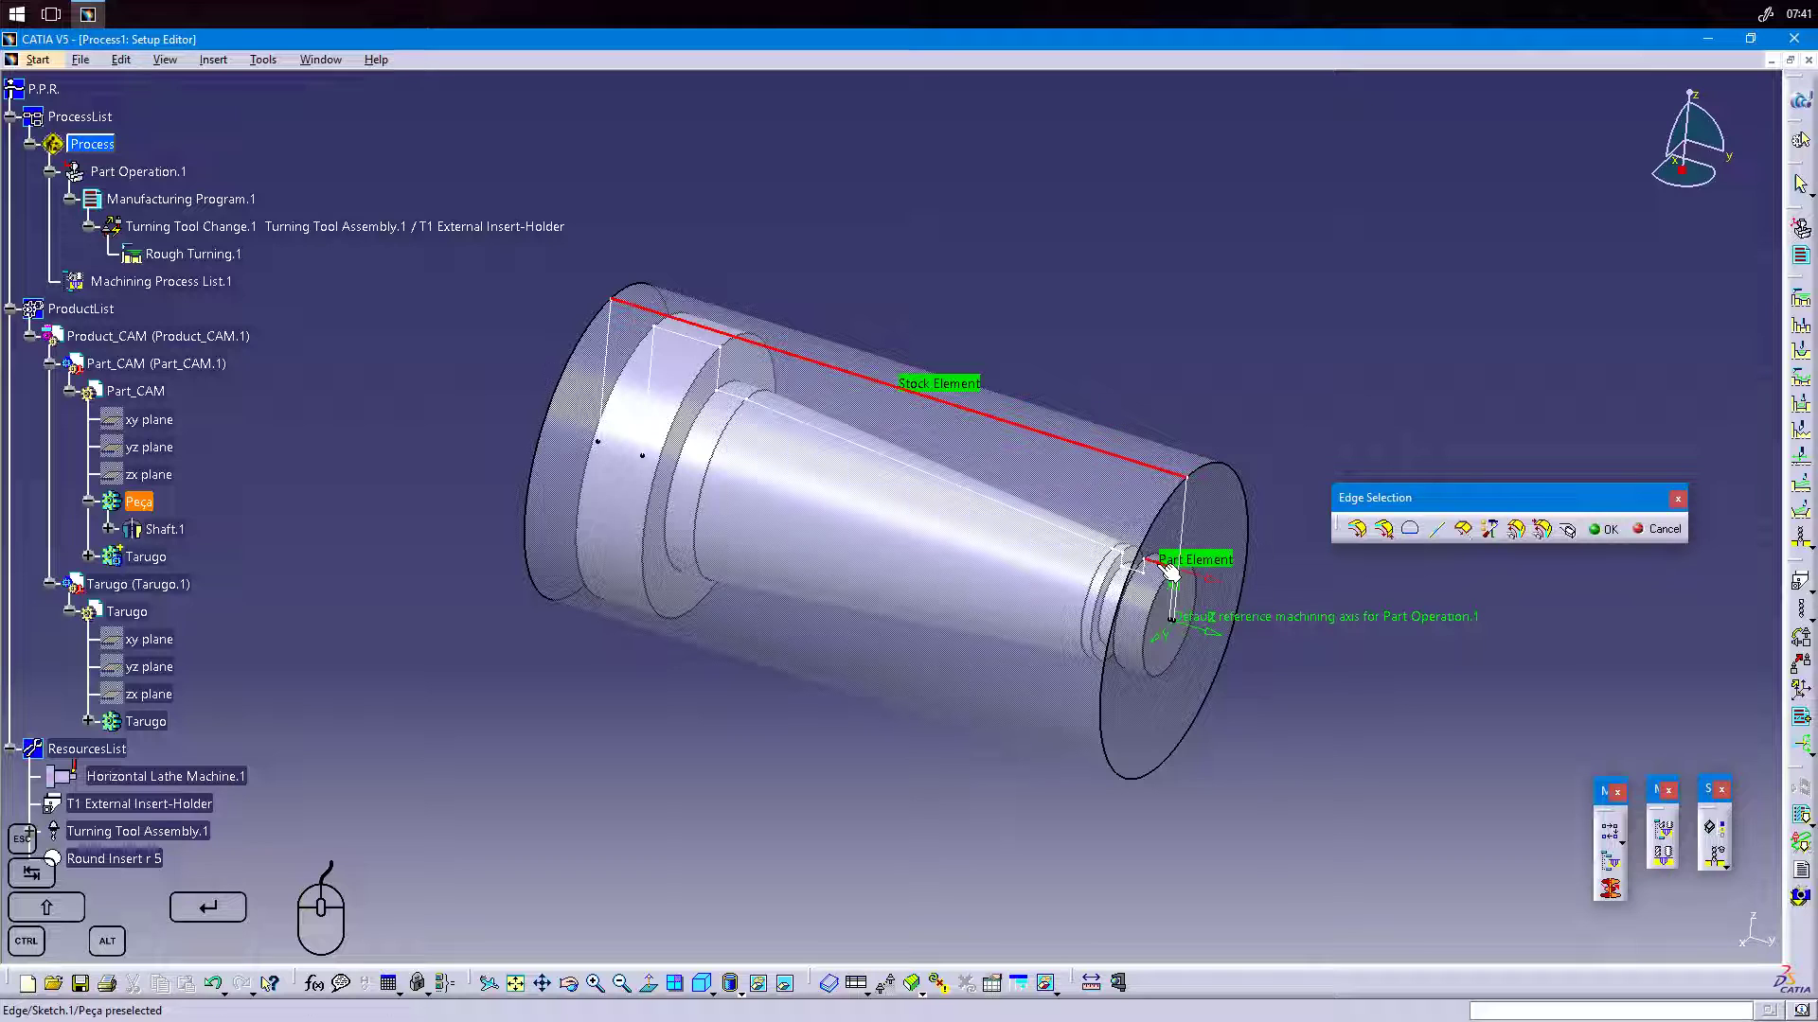
click(1387, 530)
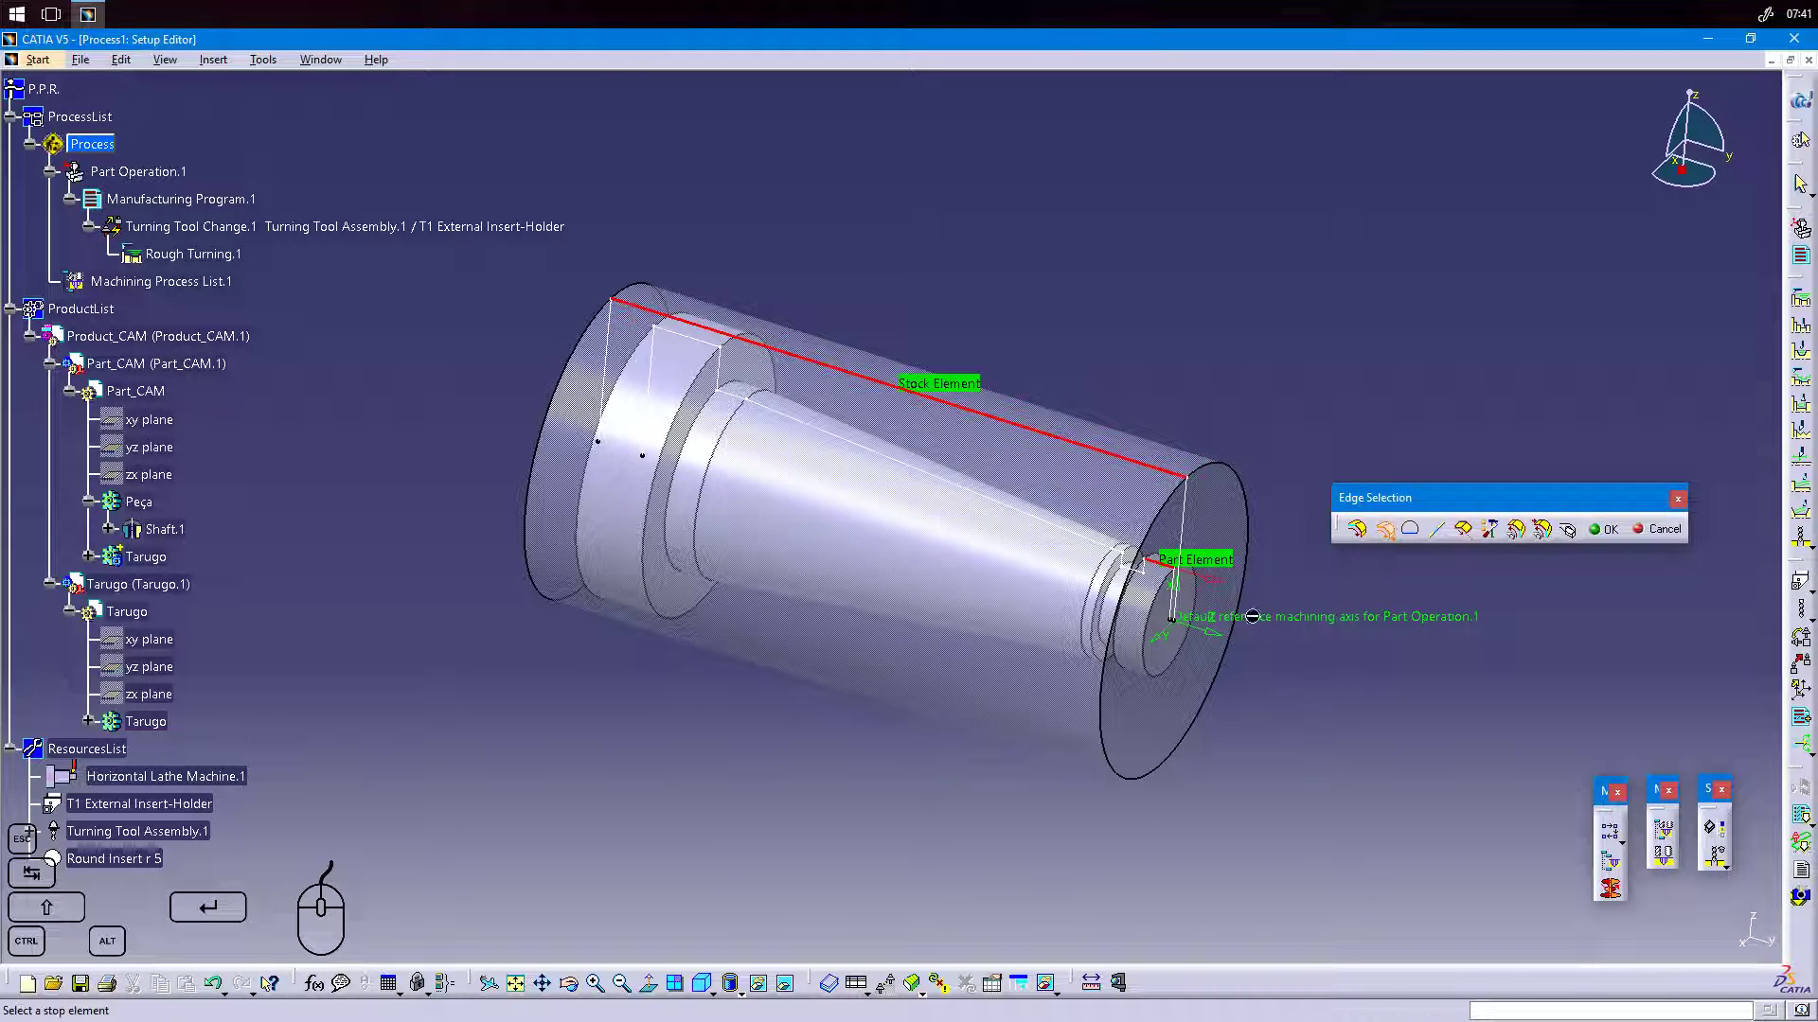
click(699, 343)
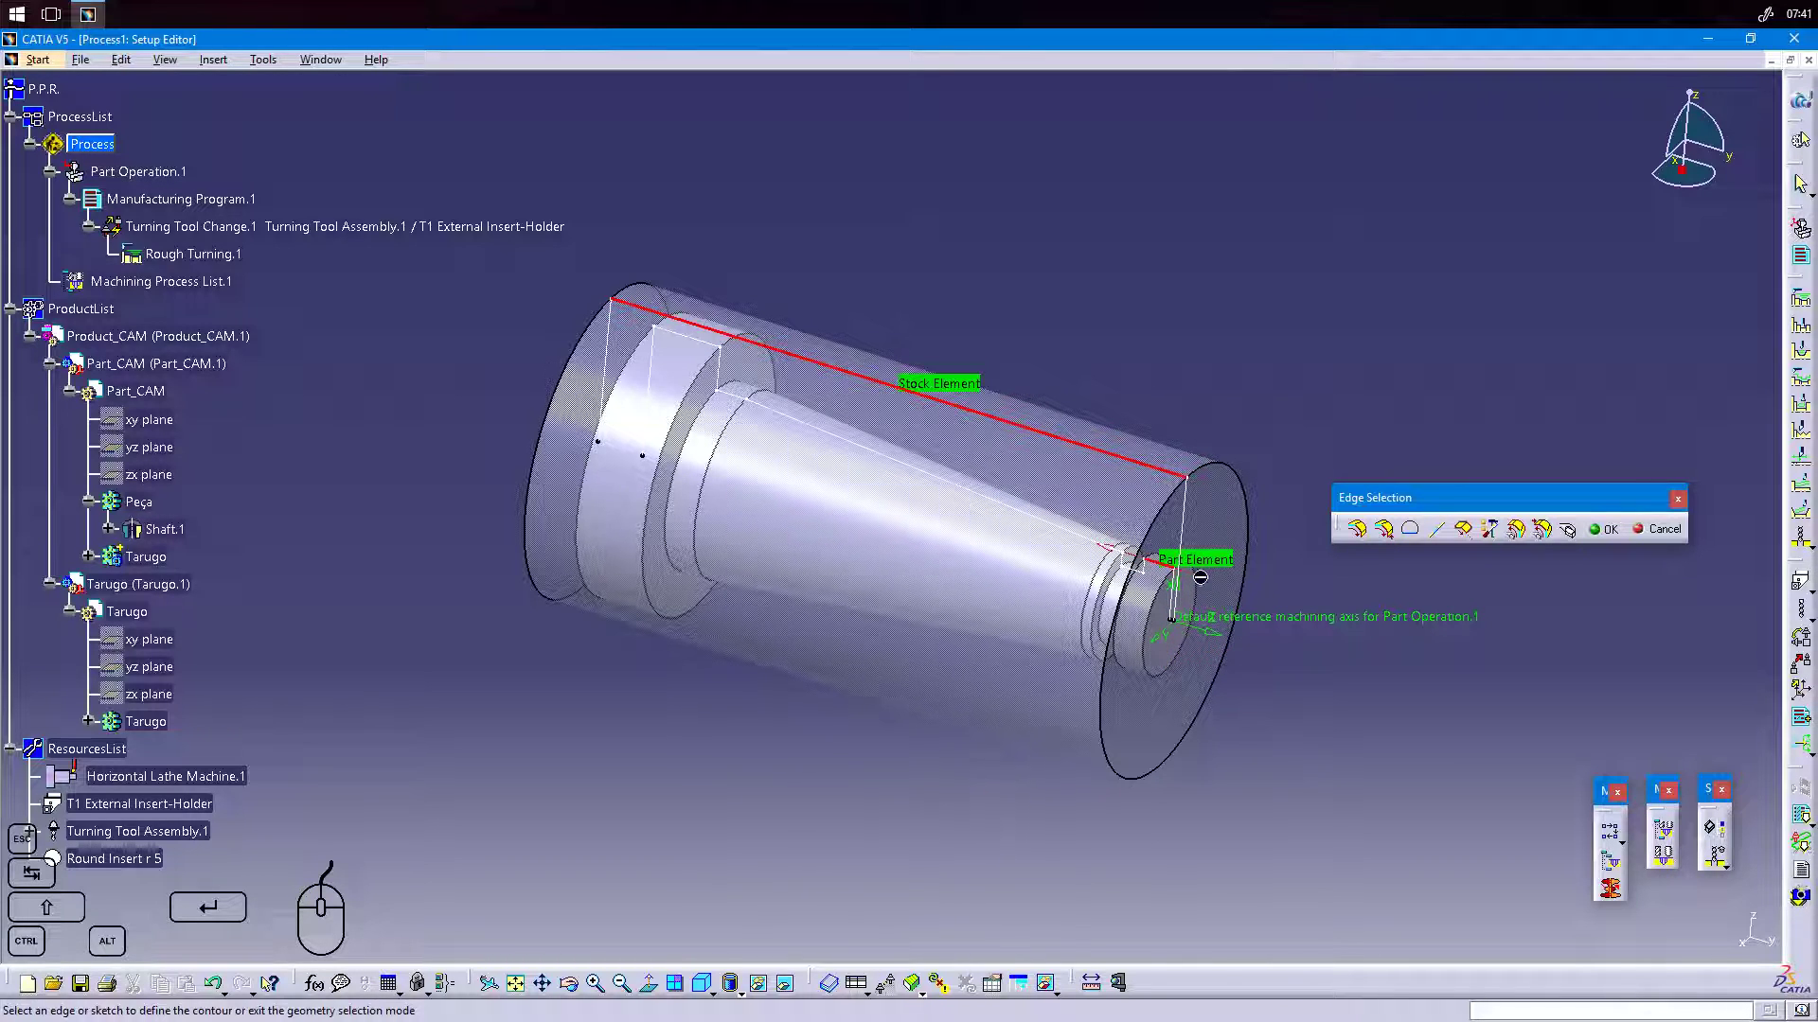
click(1386, 533)
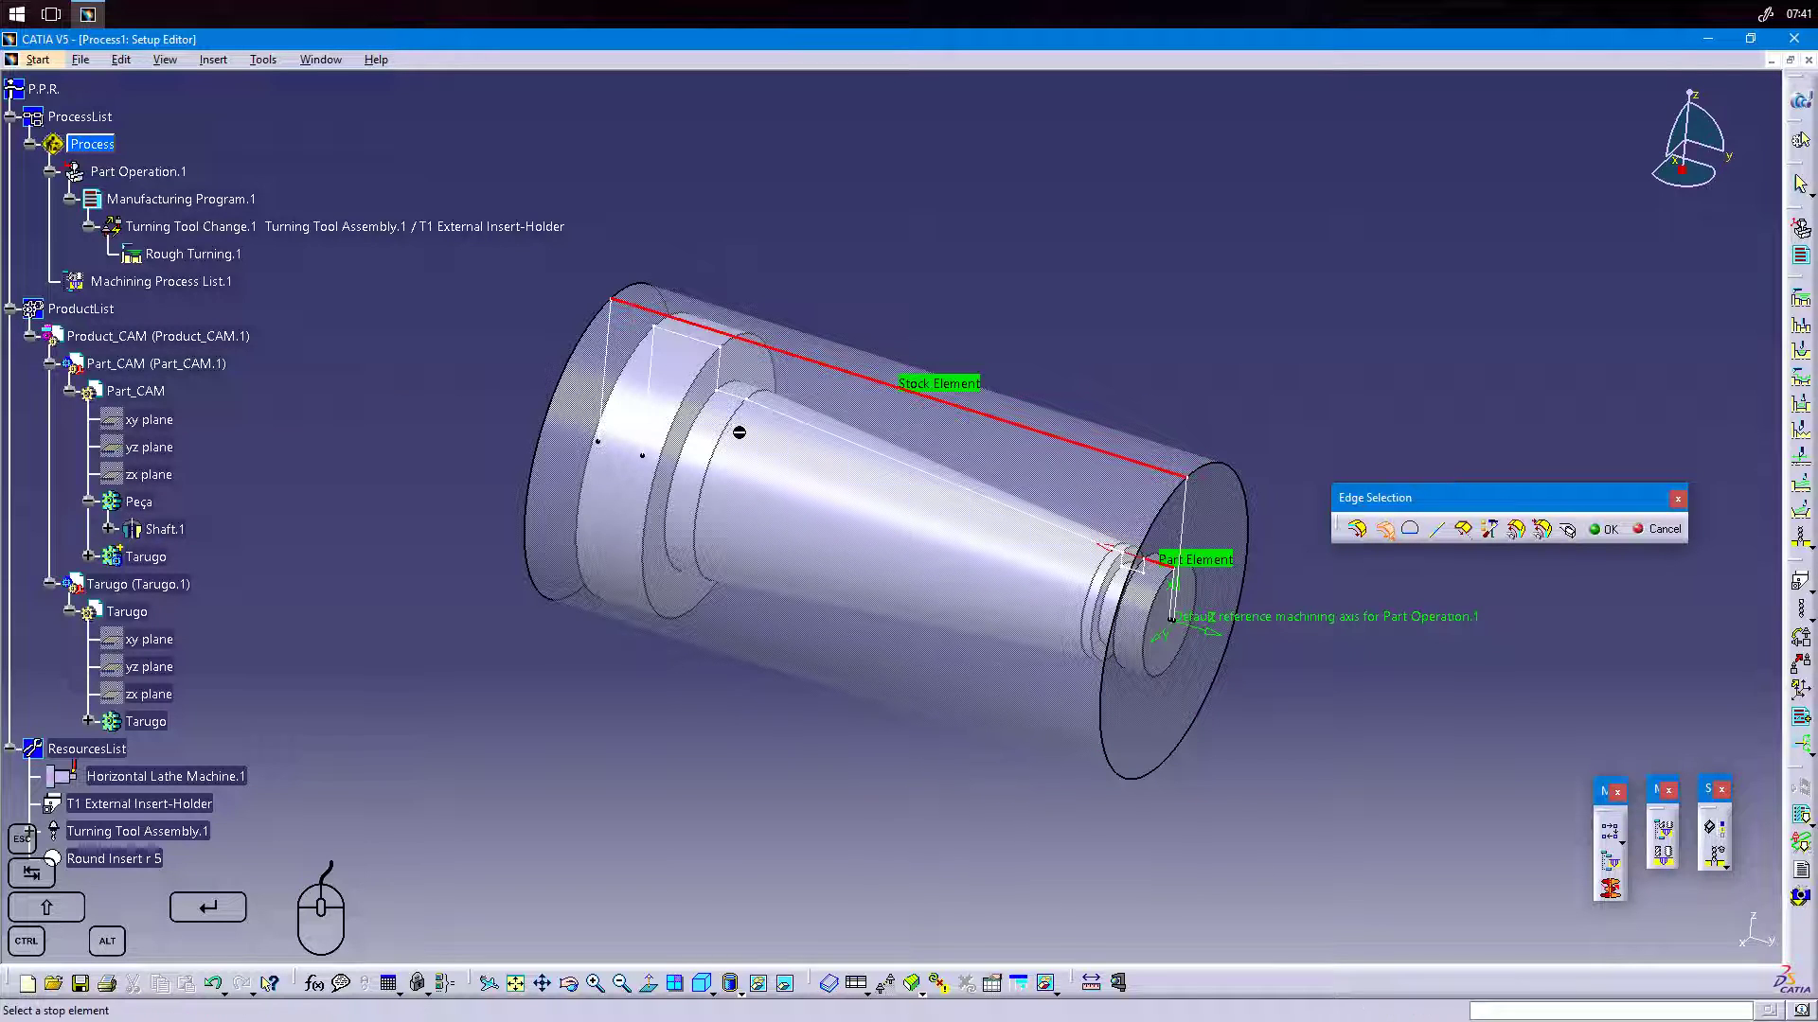
click(698, 340)
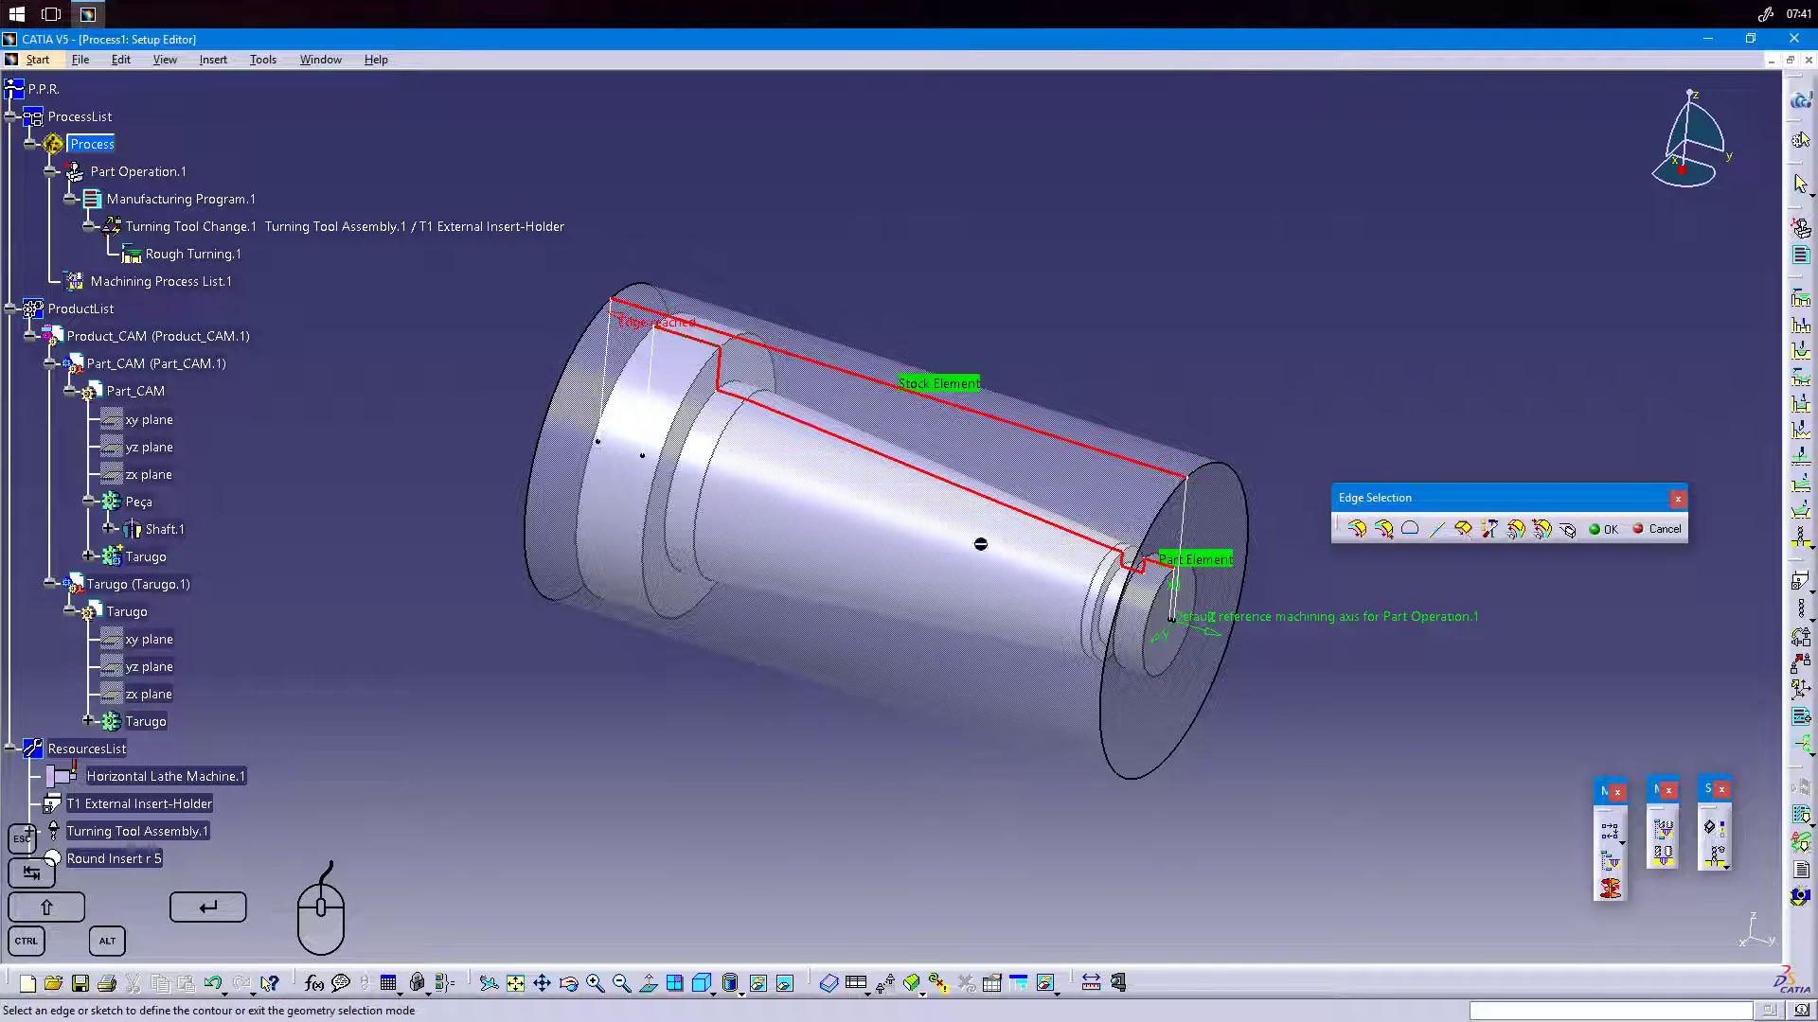
click(1603, 530)
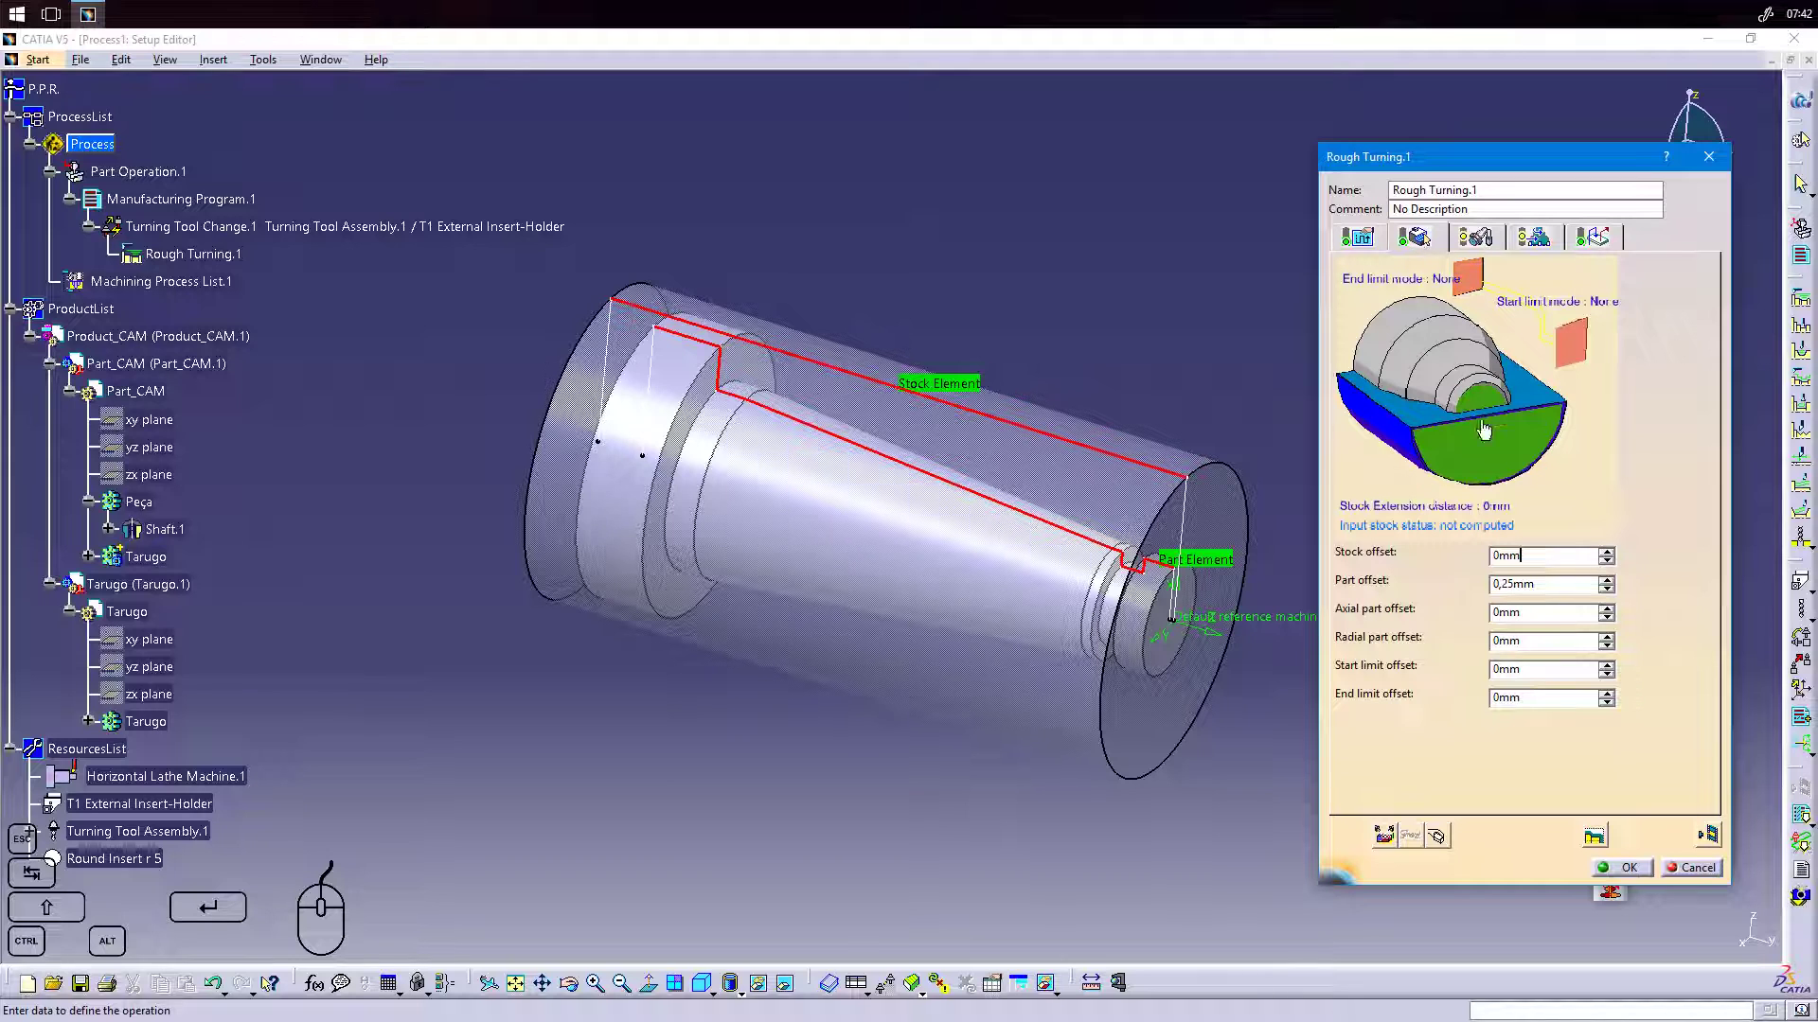
Set the rough turning strategy to Longitudinal roughing mode, External orientation and Front location.
click(1373, 244)
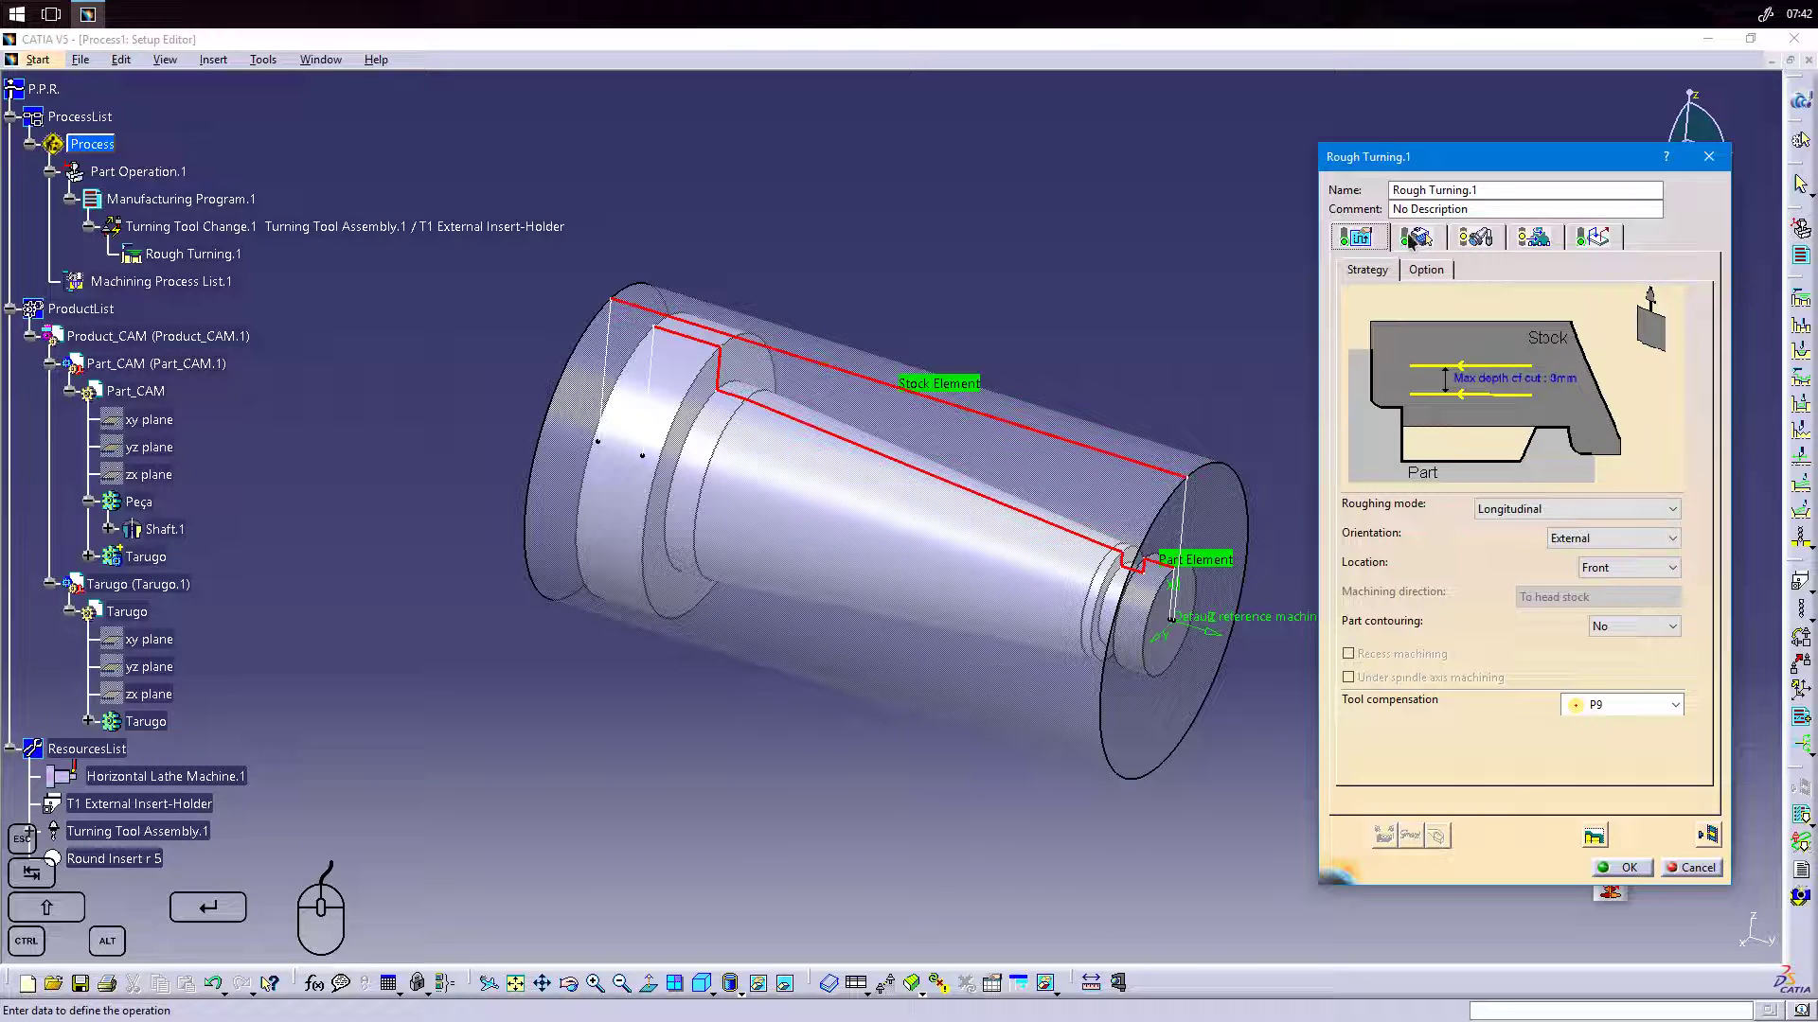
click(1414, 238)
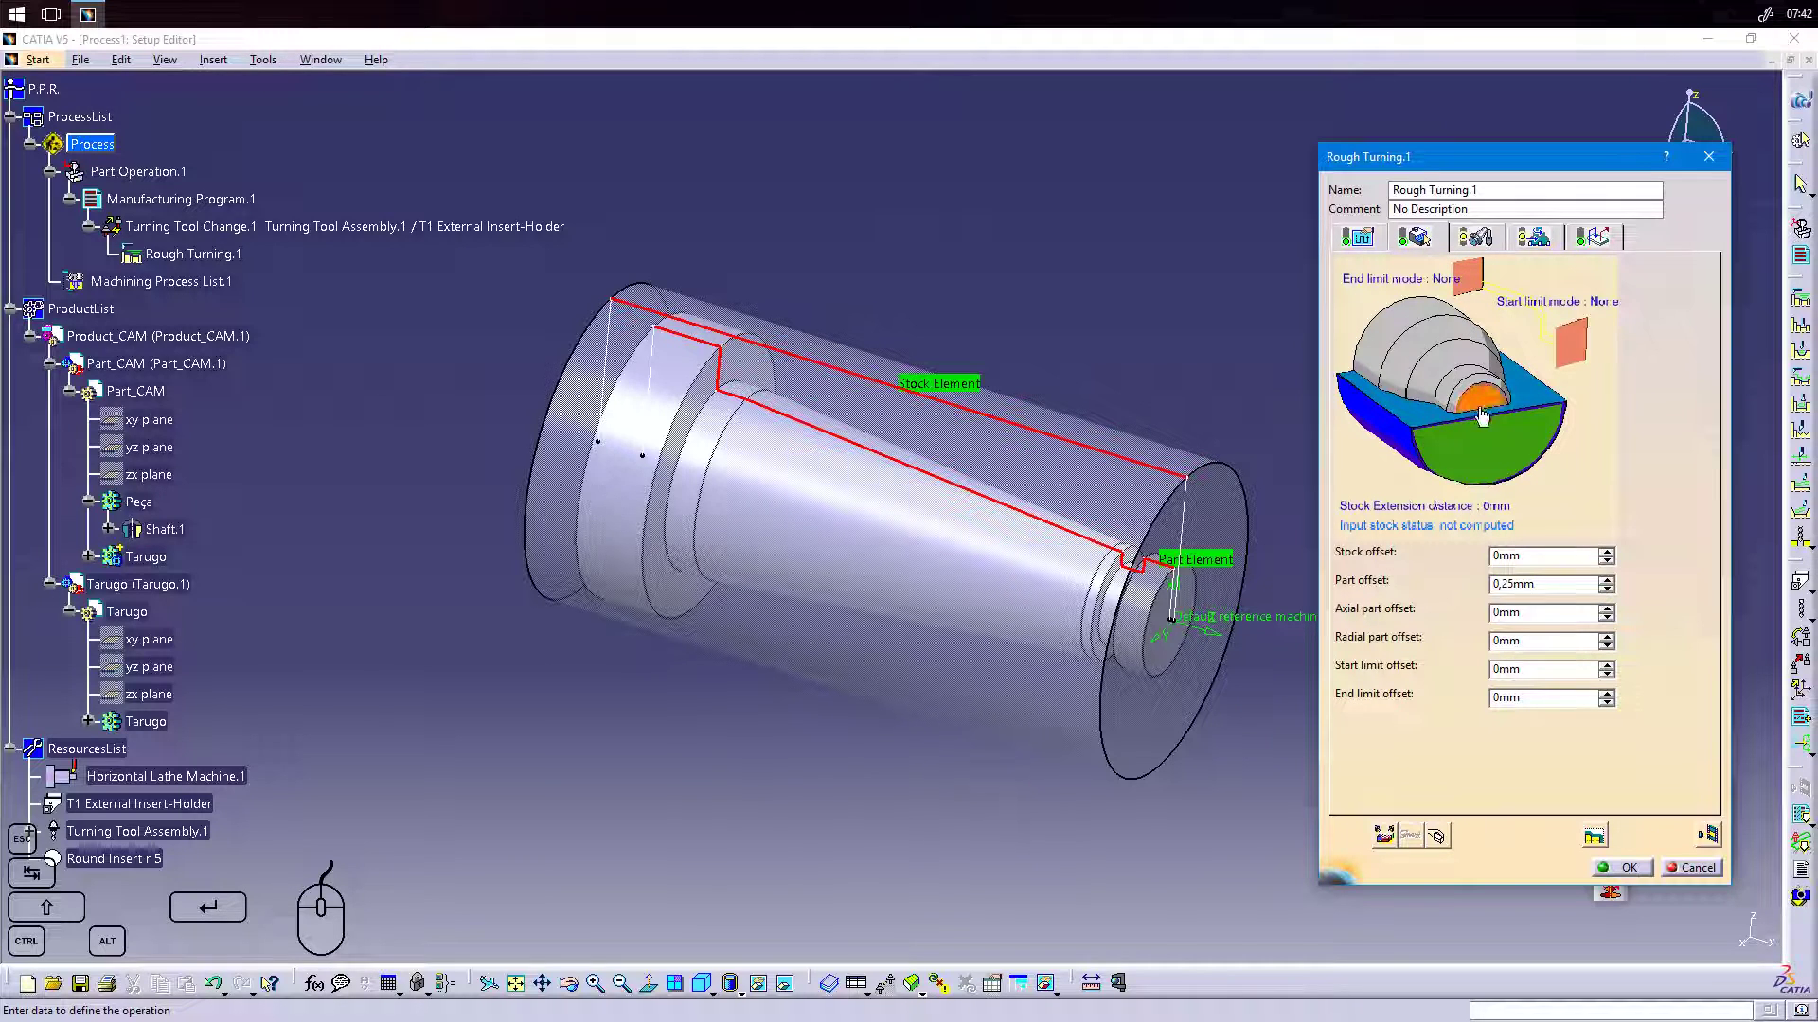
click(1357, 238)
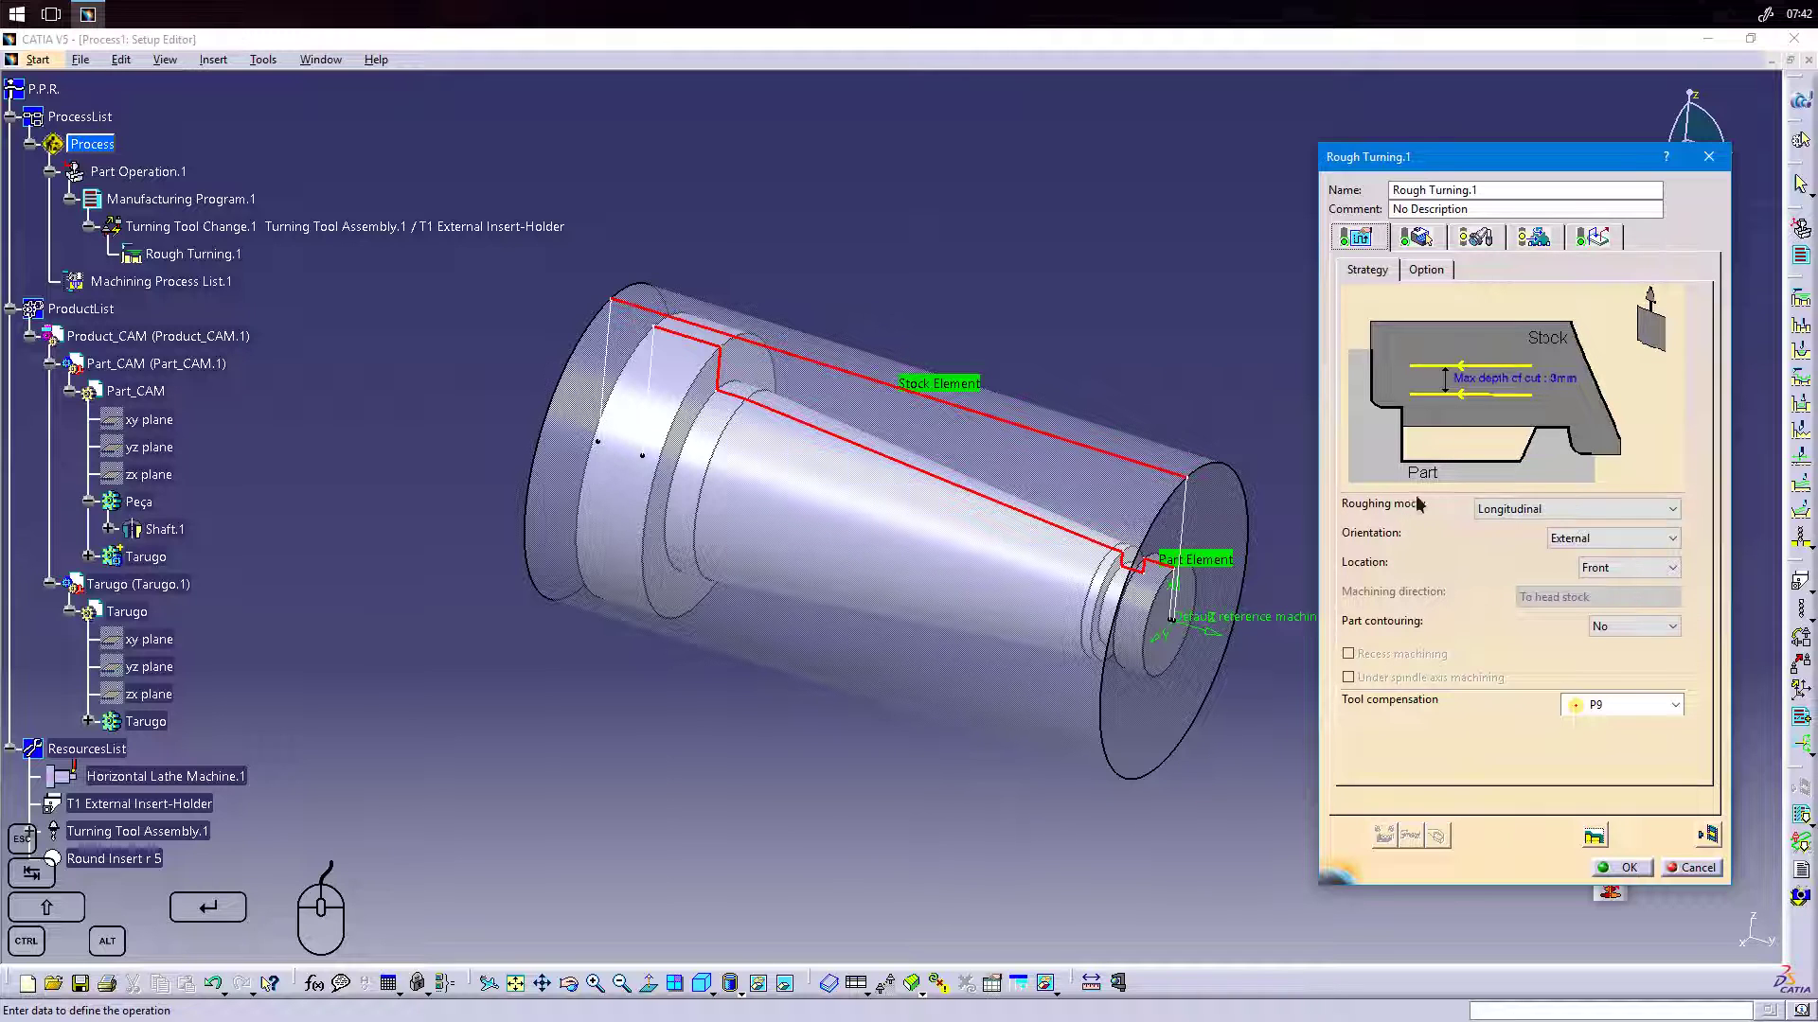
click(1500, 509)
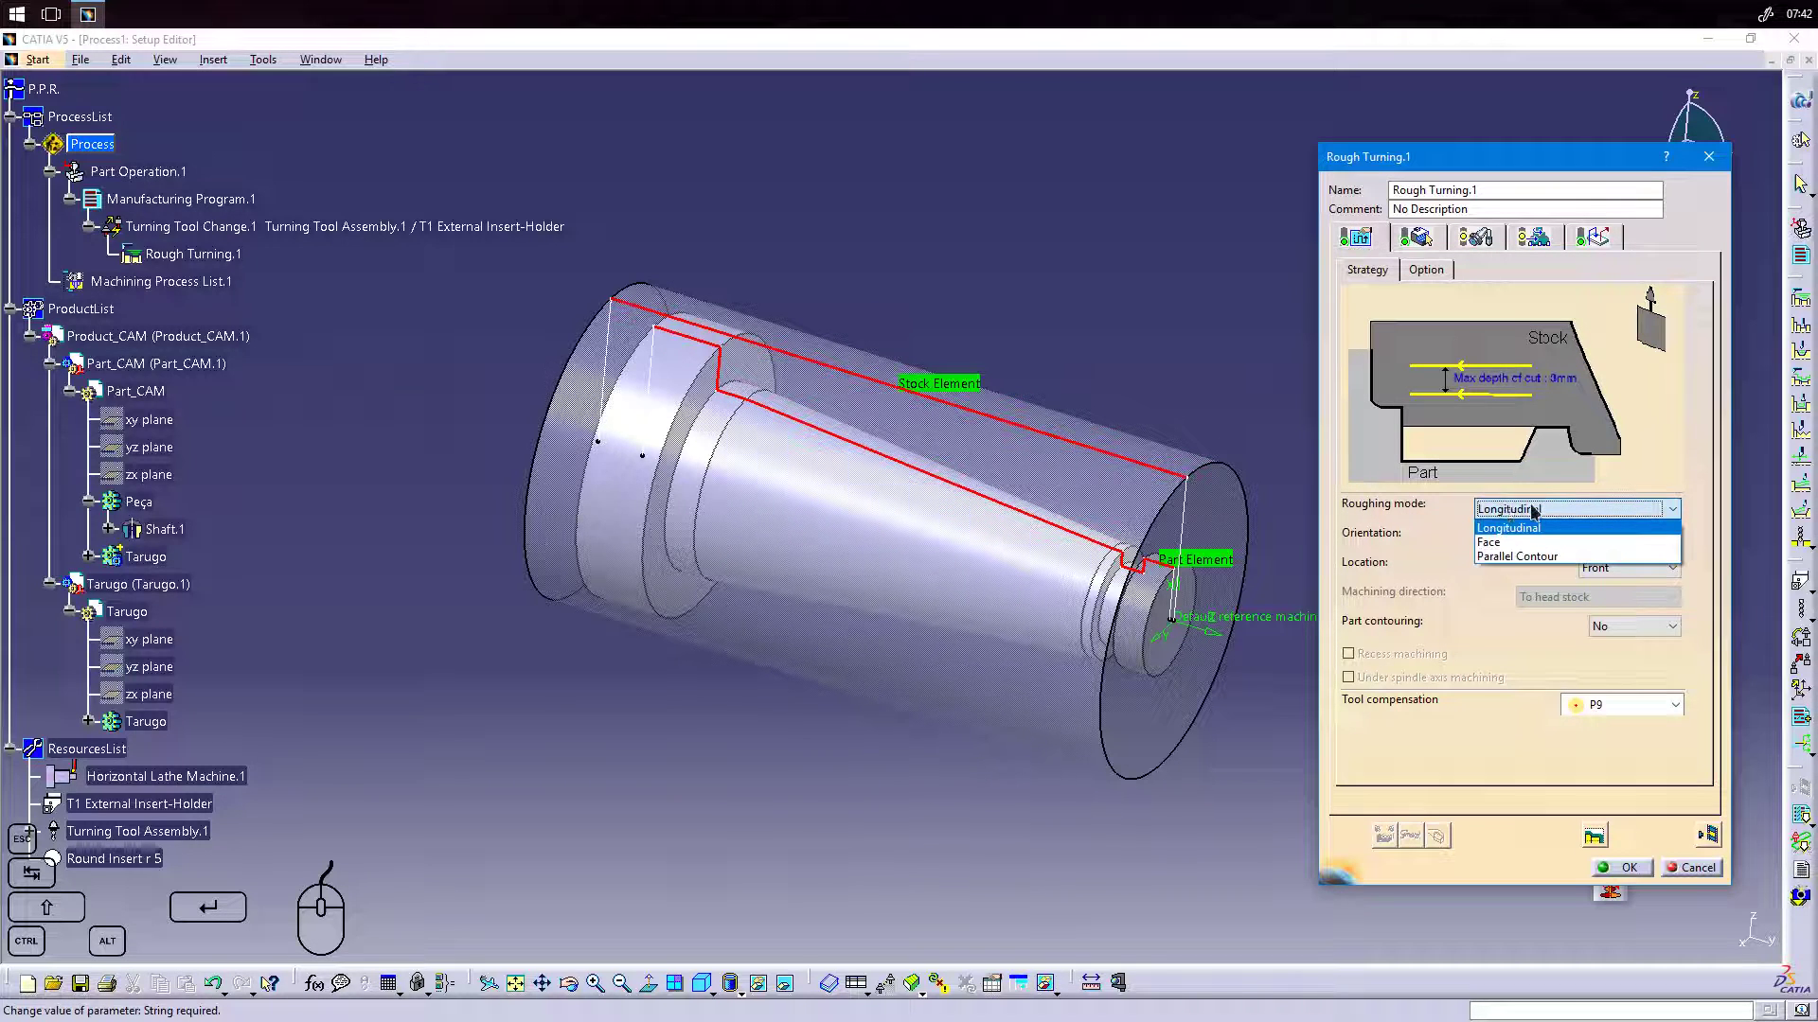
click(1534, 519)
click(1609, 537)
click(1609, 553)
click(1641, 573)
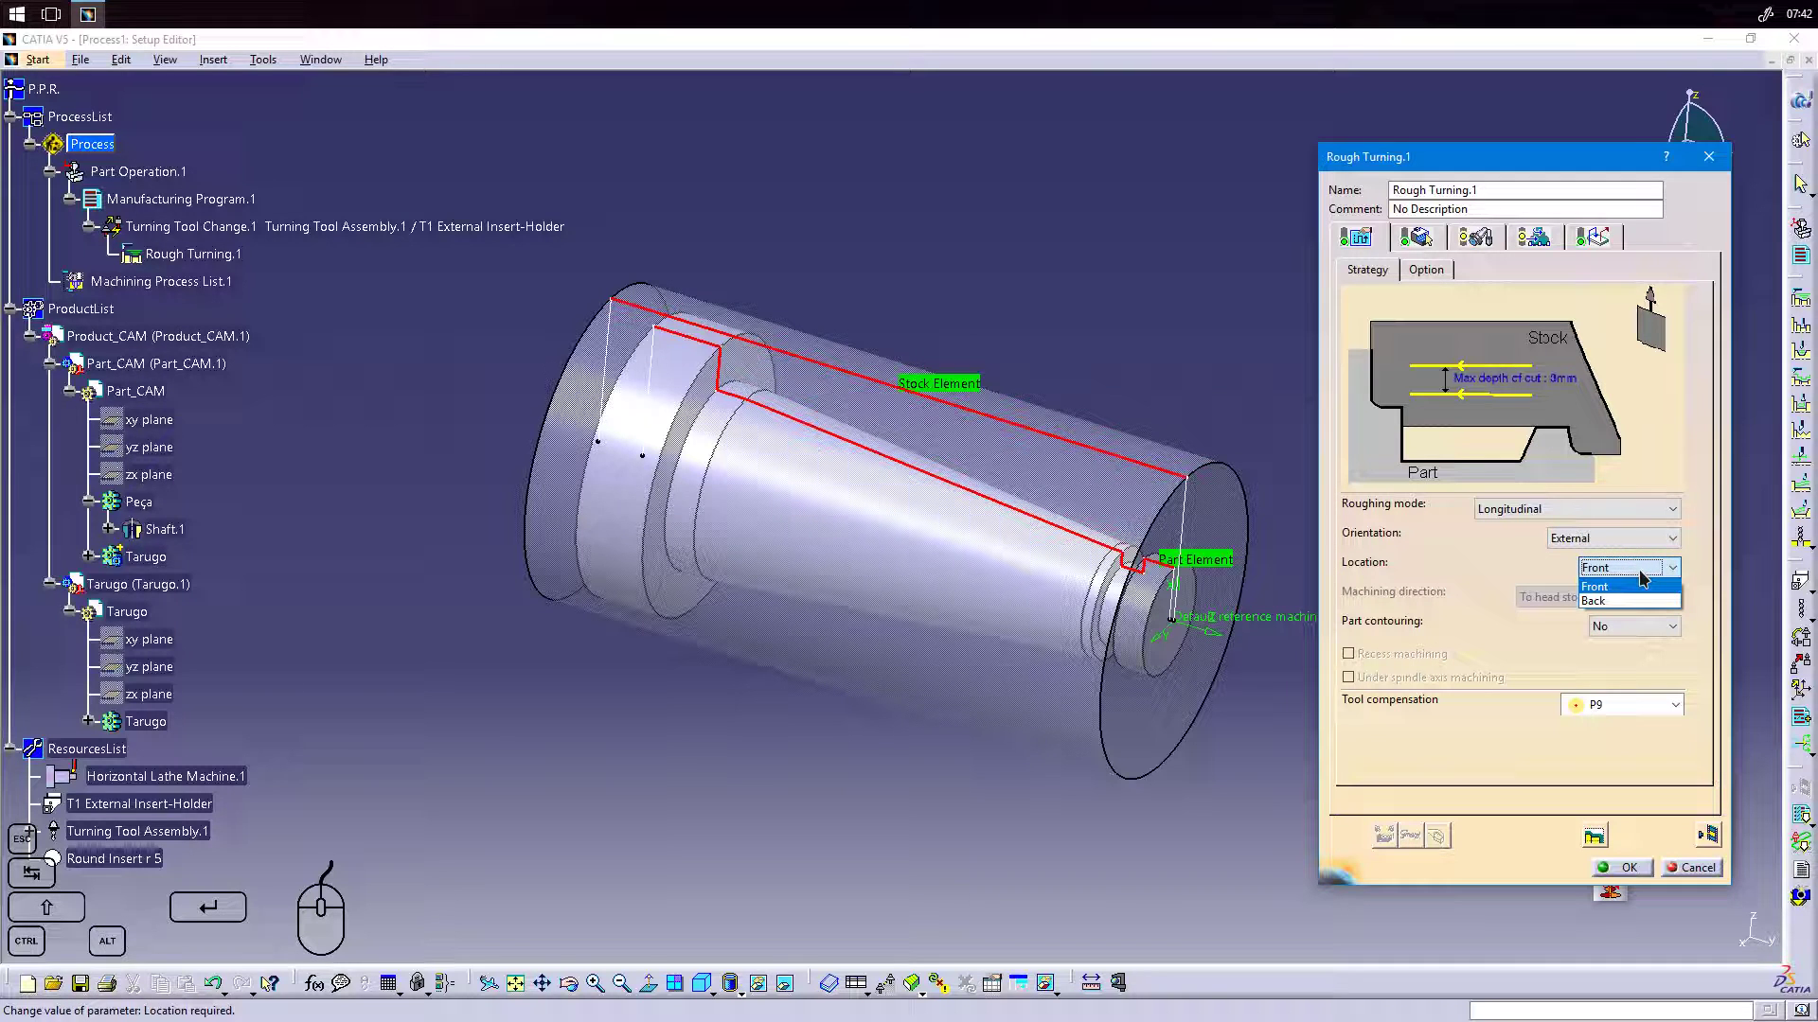
click(1638, 586)
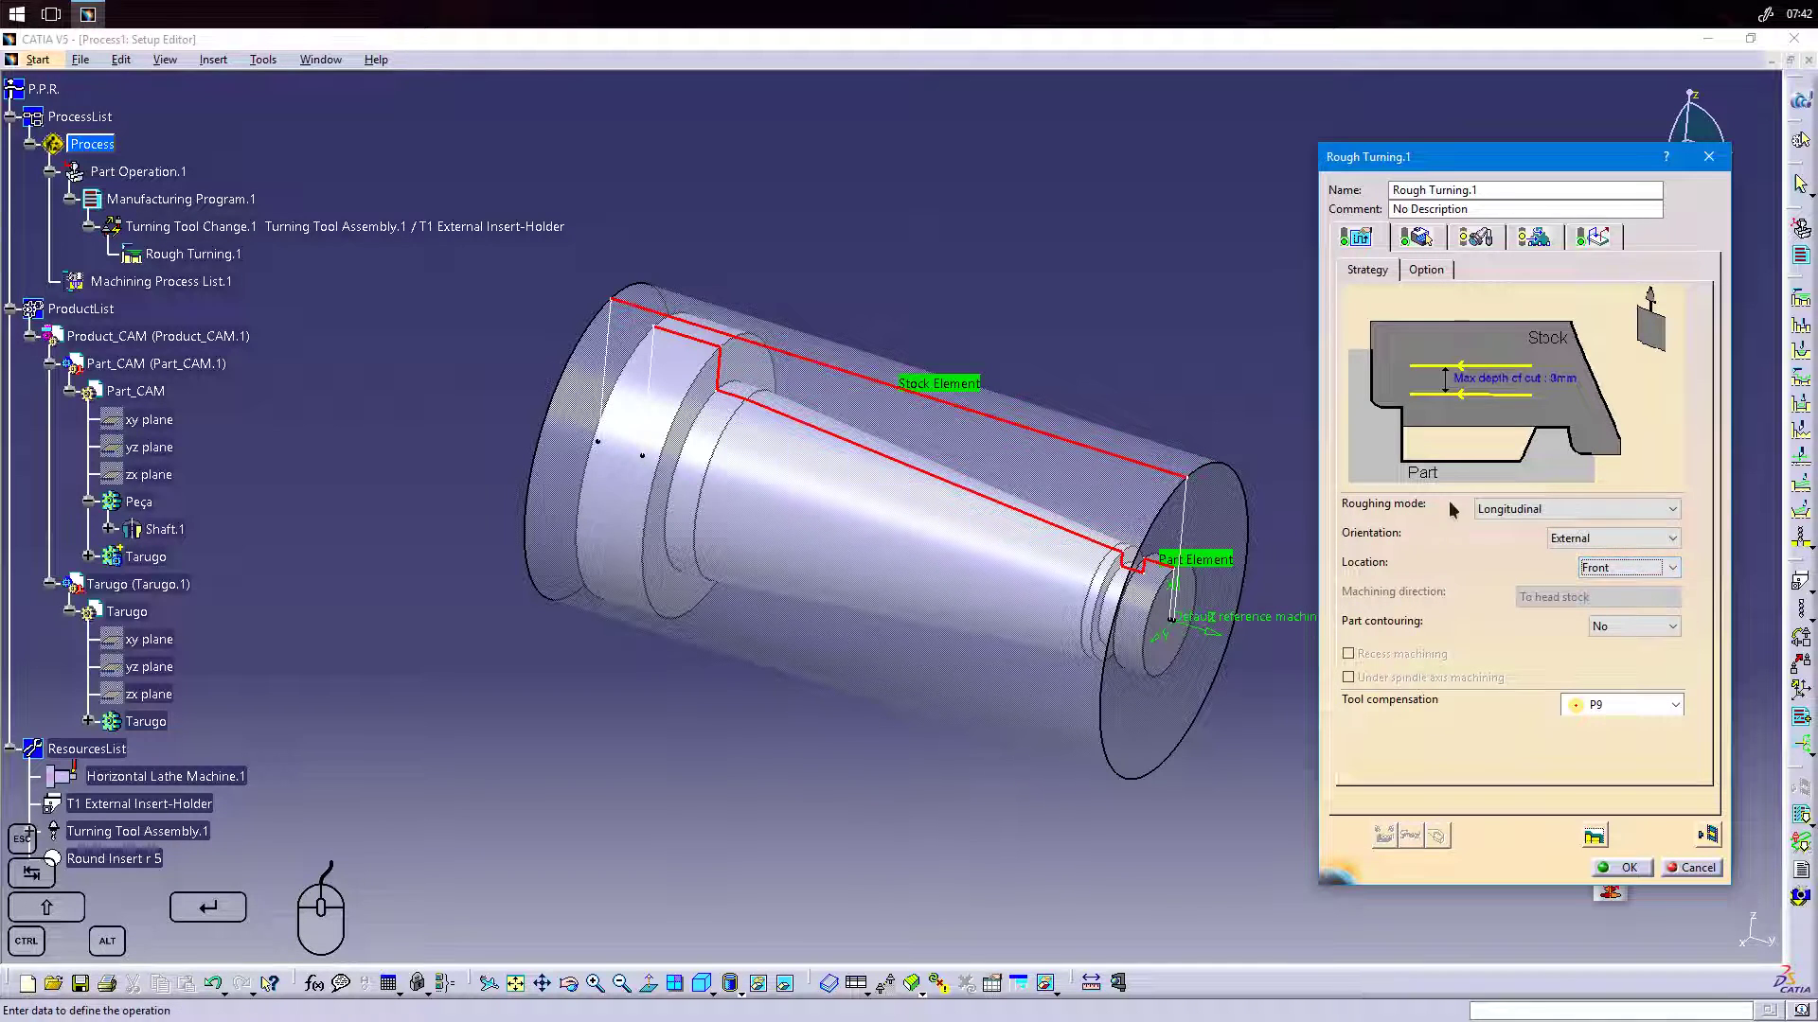
Examine the rough turning's lead-in, lift-off and tolerance options and the settings of its turning tool assembly.
click(1420, 273)
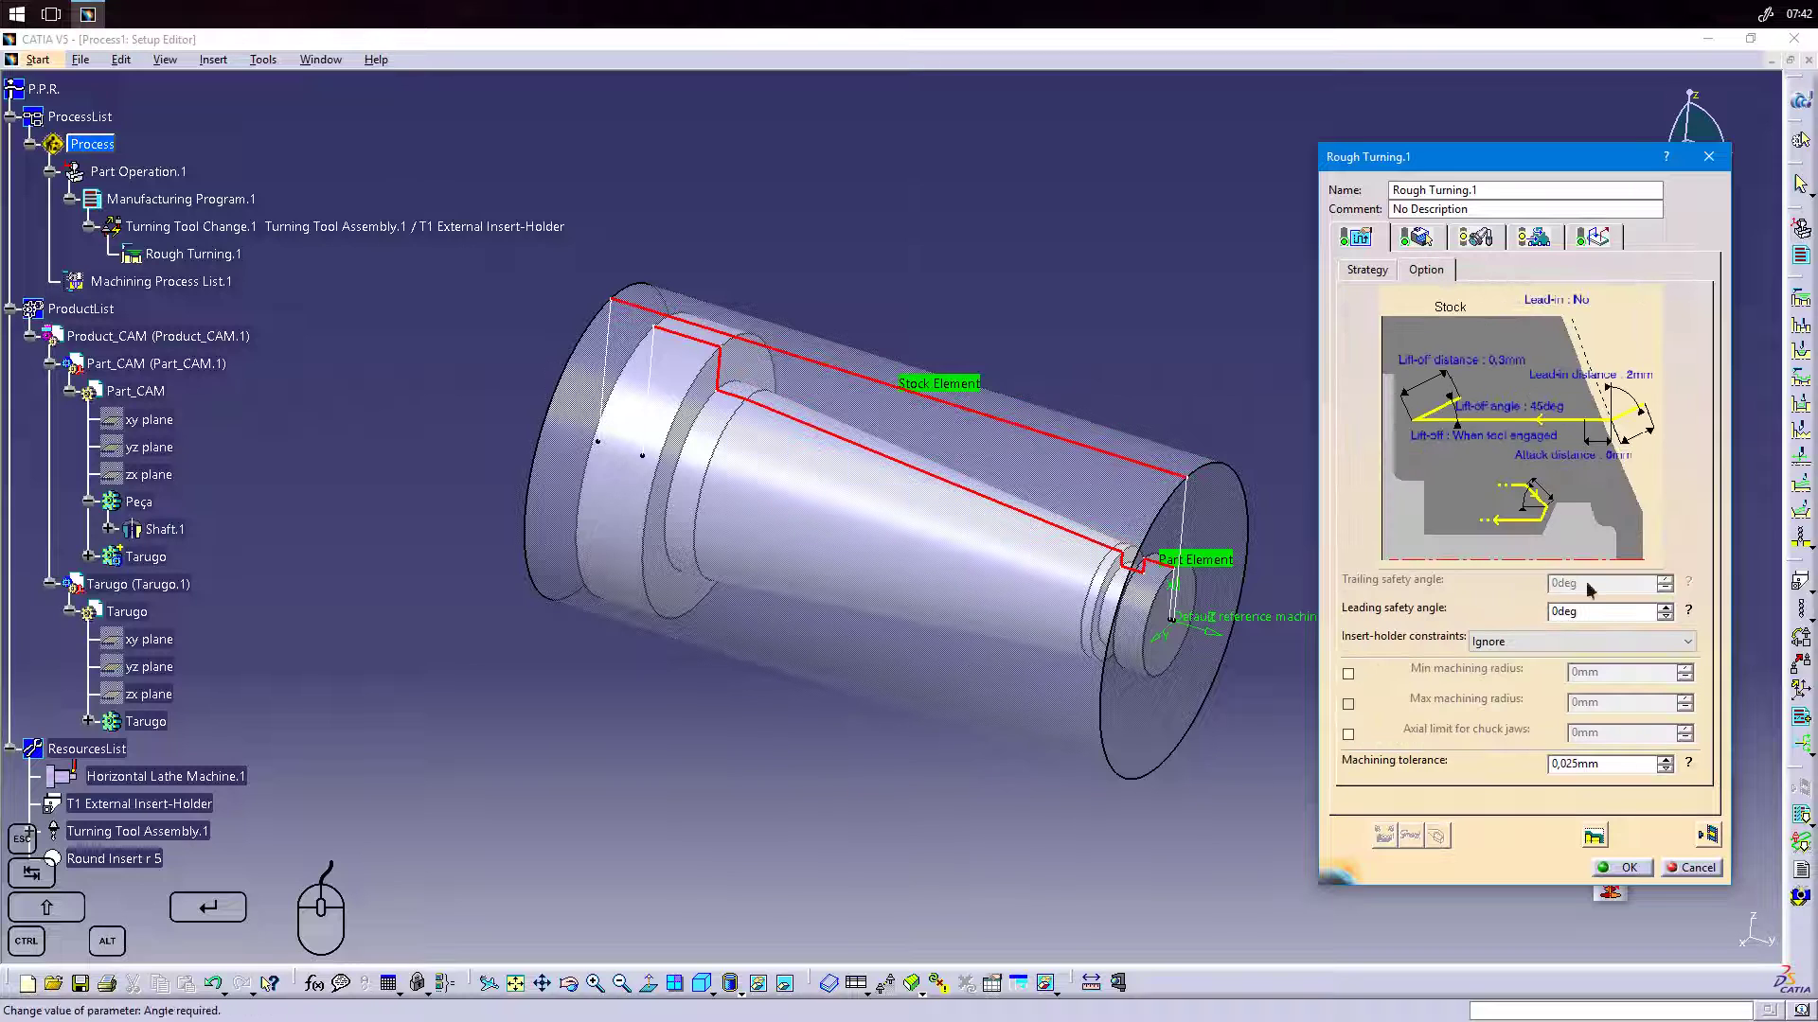
click(1367, 270)
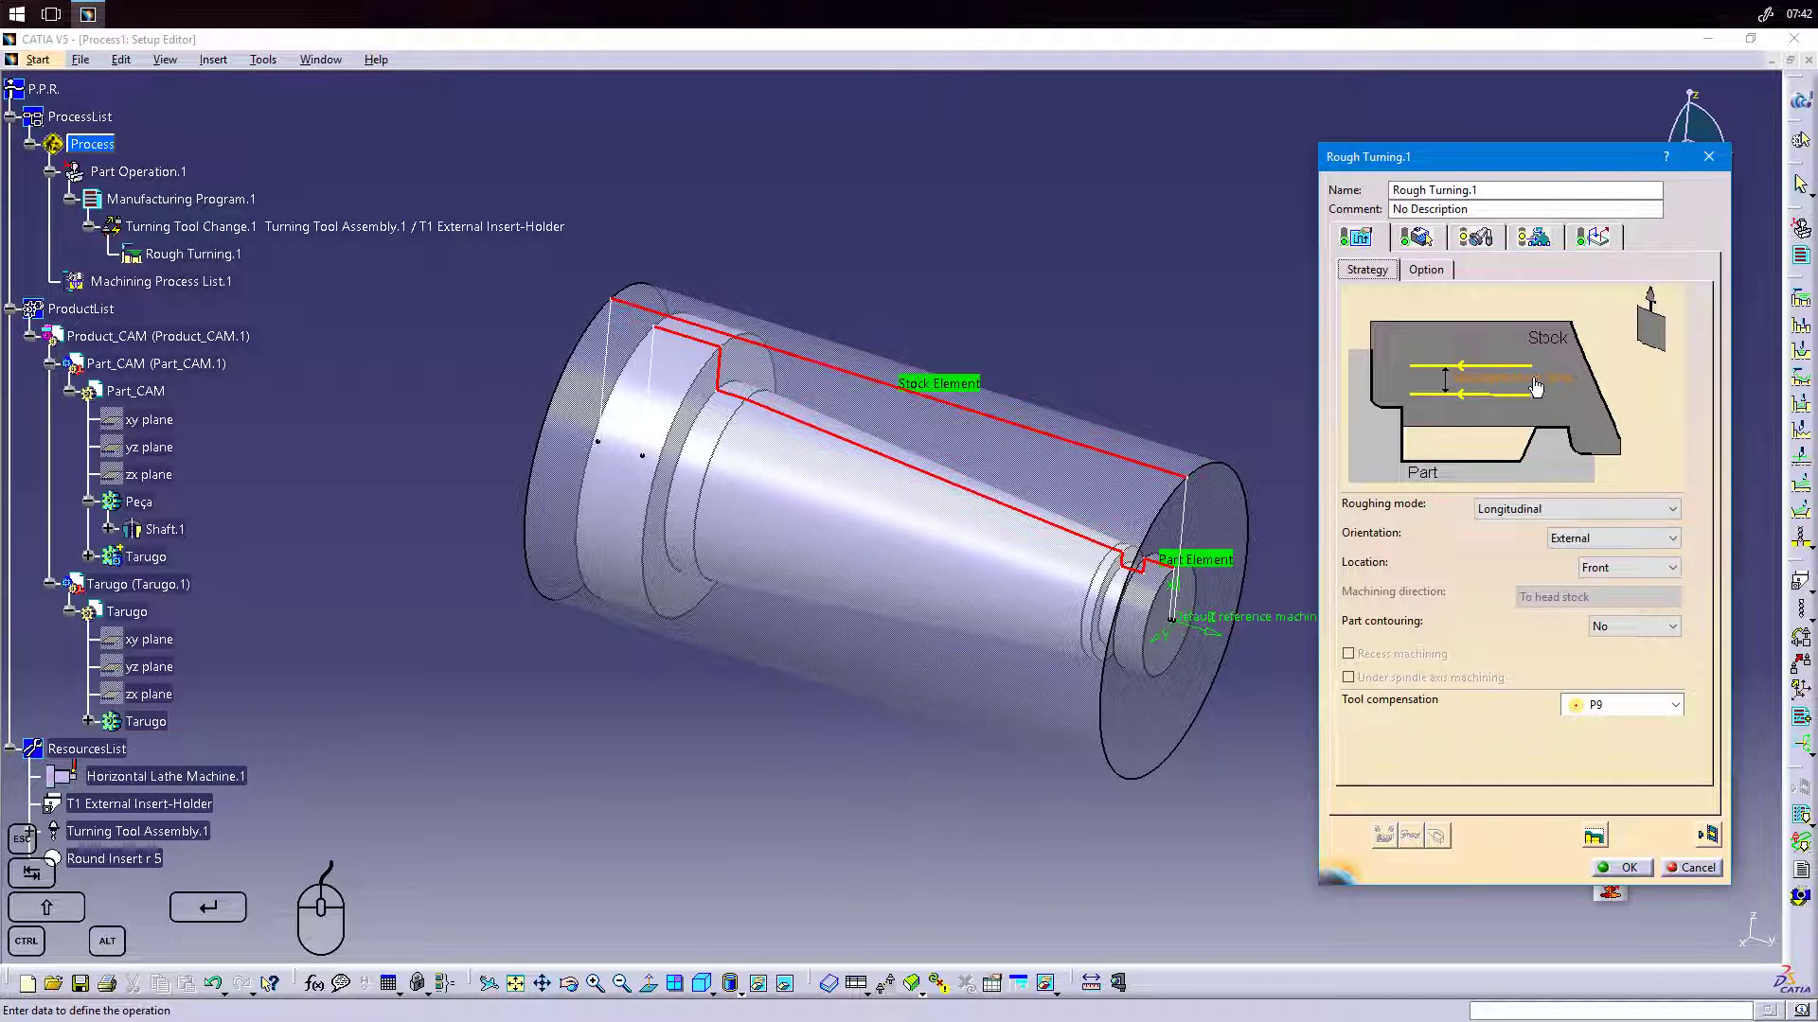
click(1474, 238)
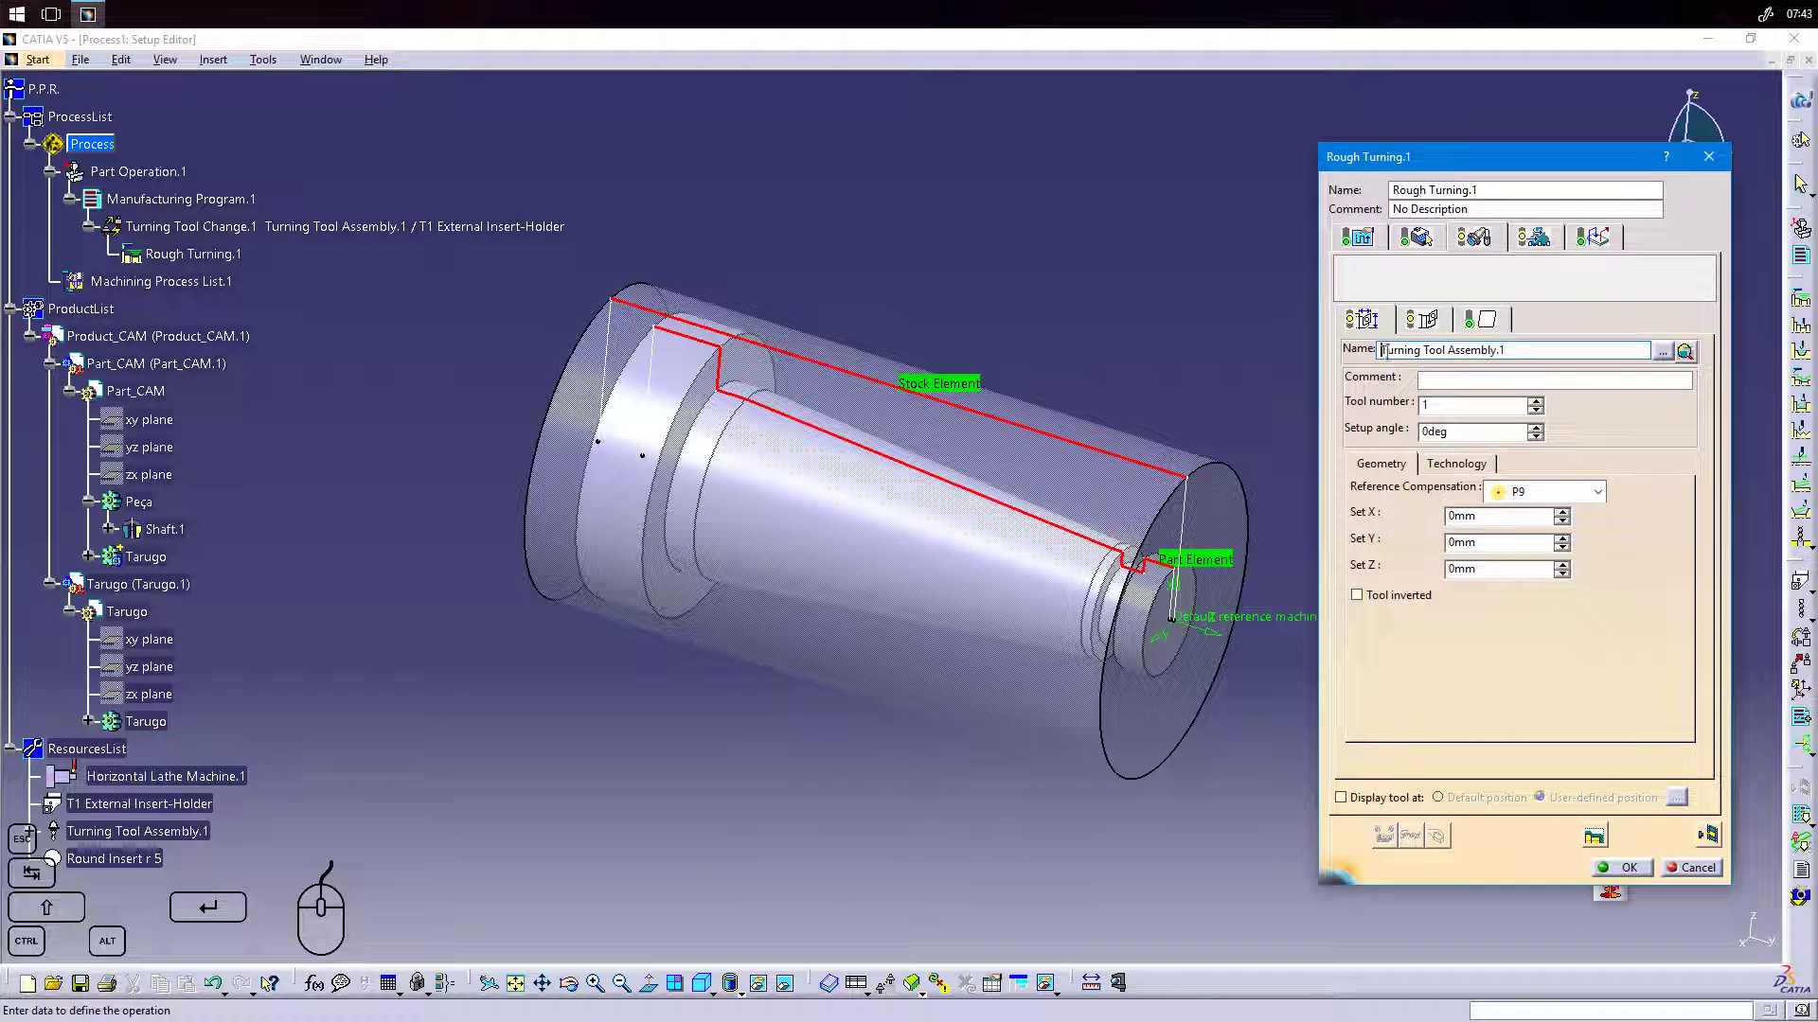
Try Right hand as the hand style of the T1 External Insert-Holder and restore Left hand.
click(1423, 319)
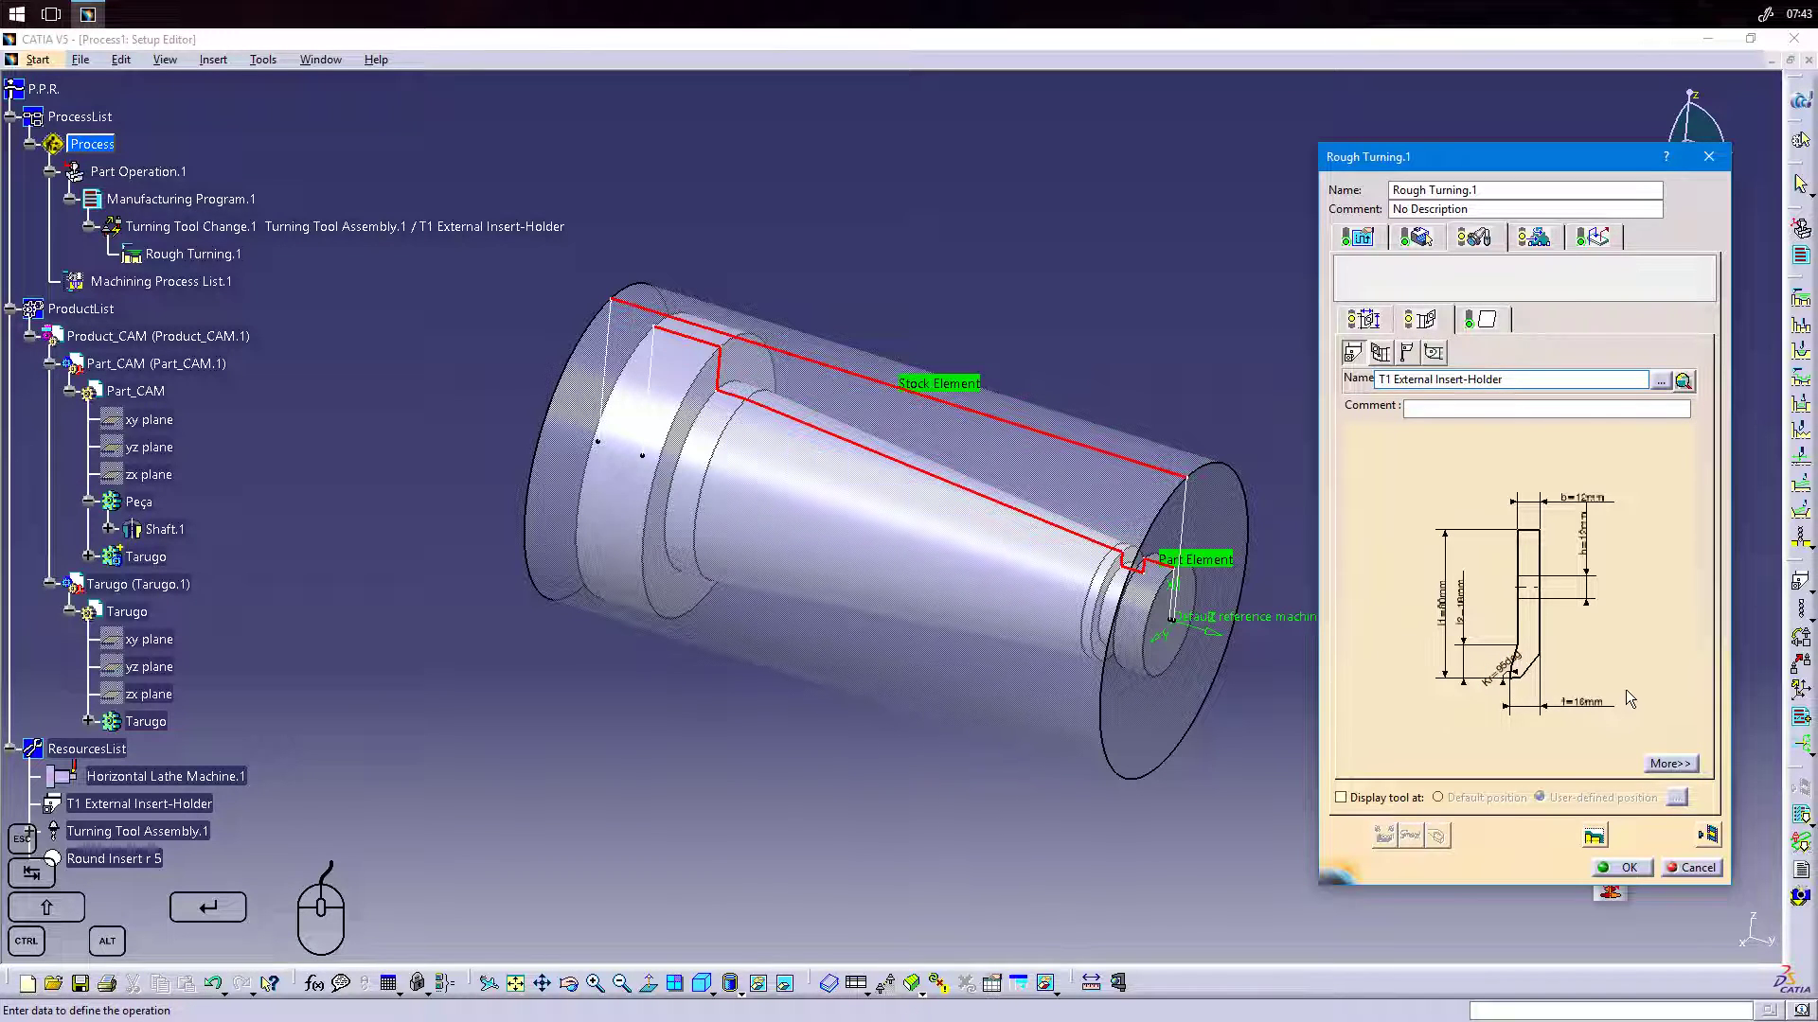
click(1671, 766)
drag(1569, 161, 1483, 139)
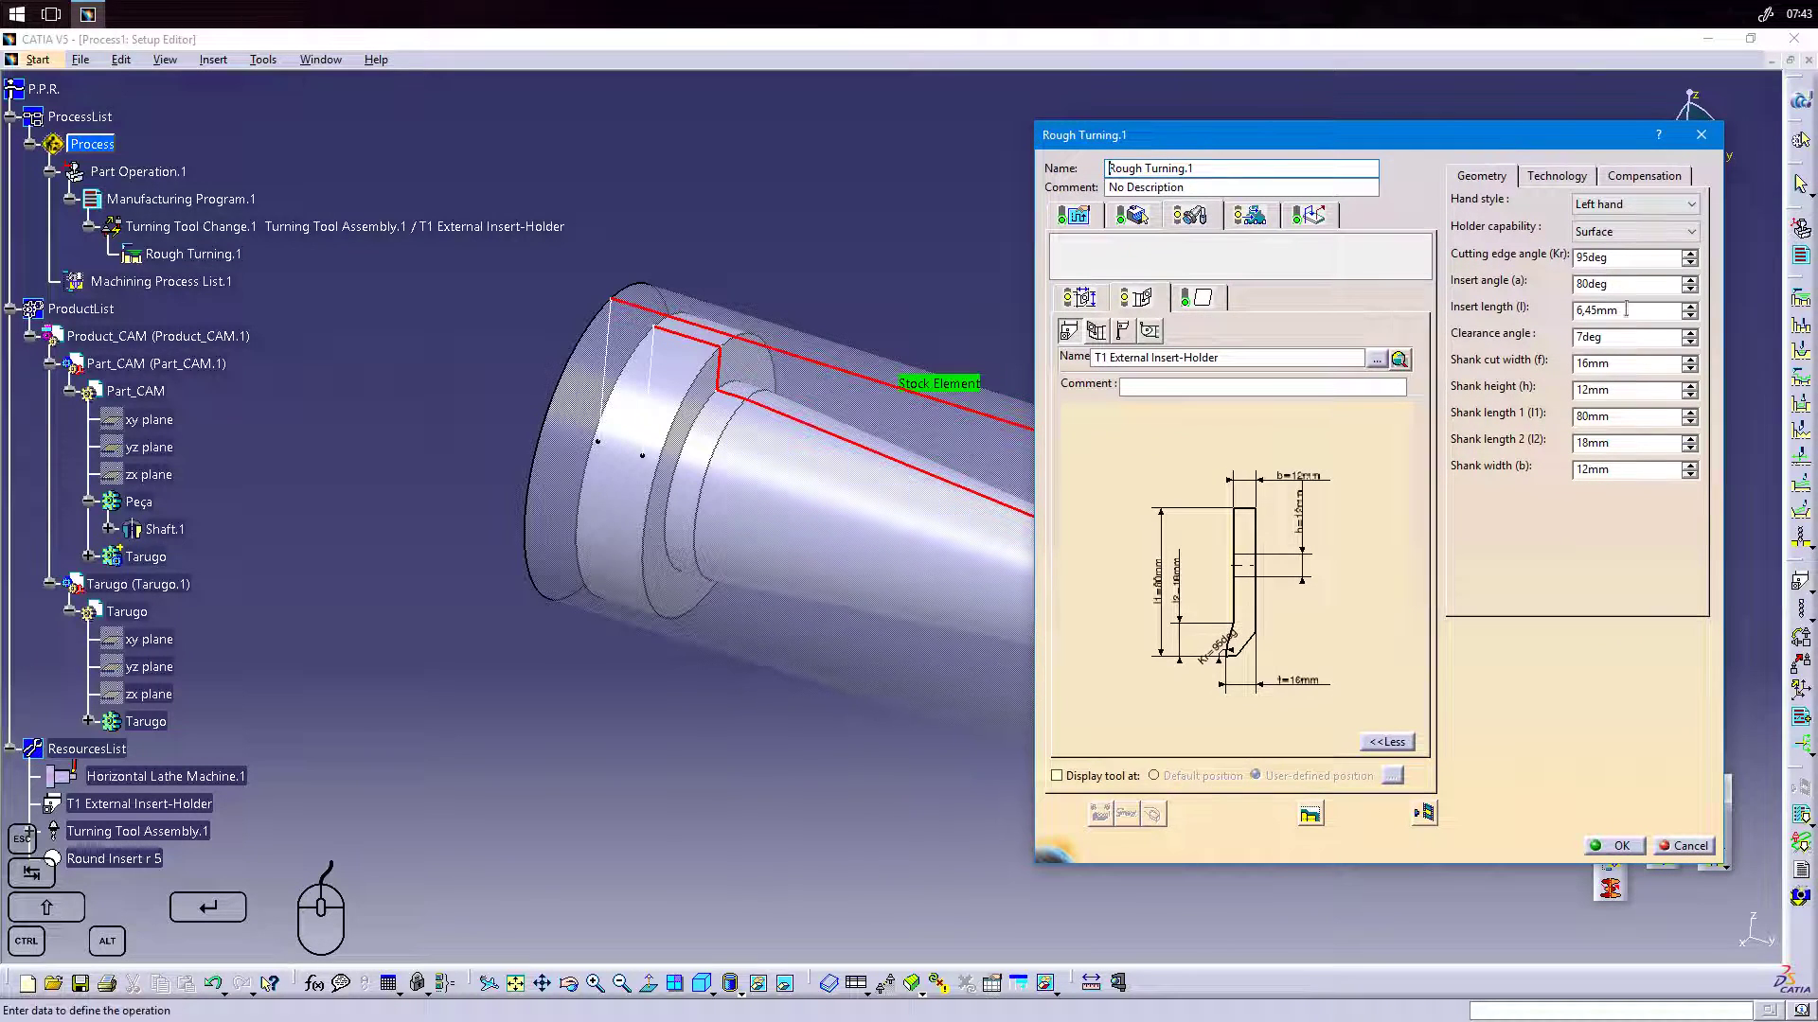
click(1621, 206)
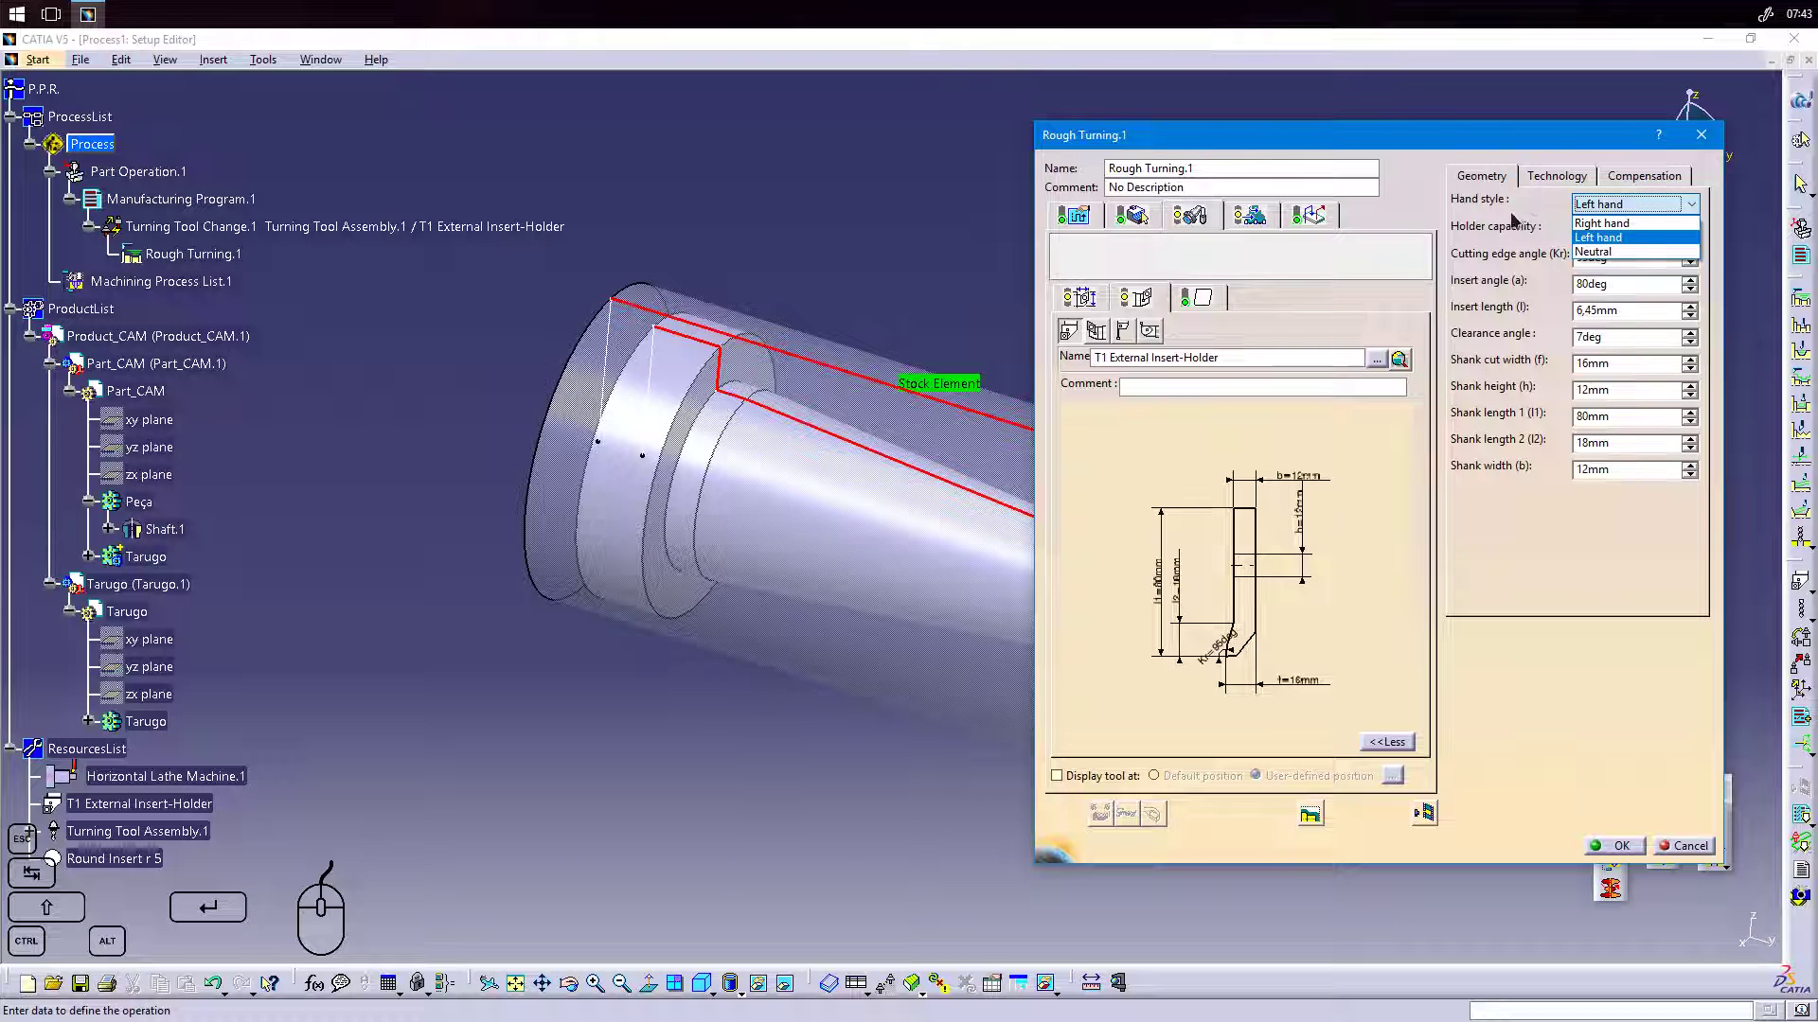
click(1604, 224)
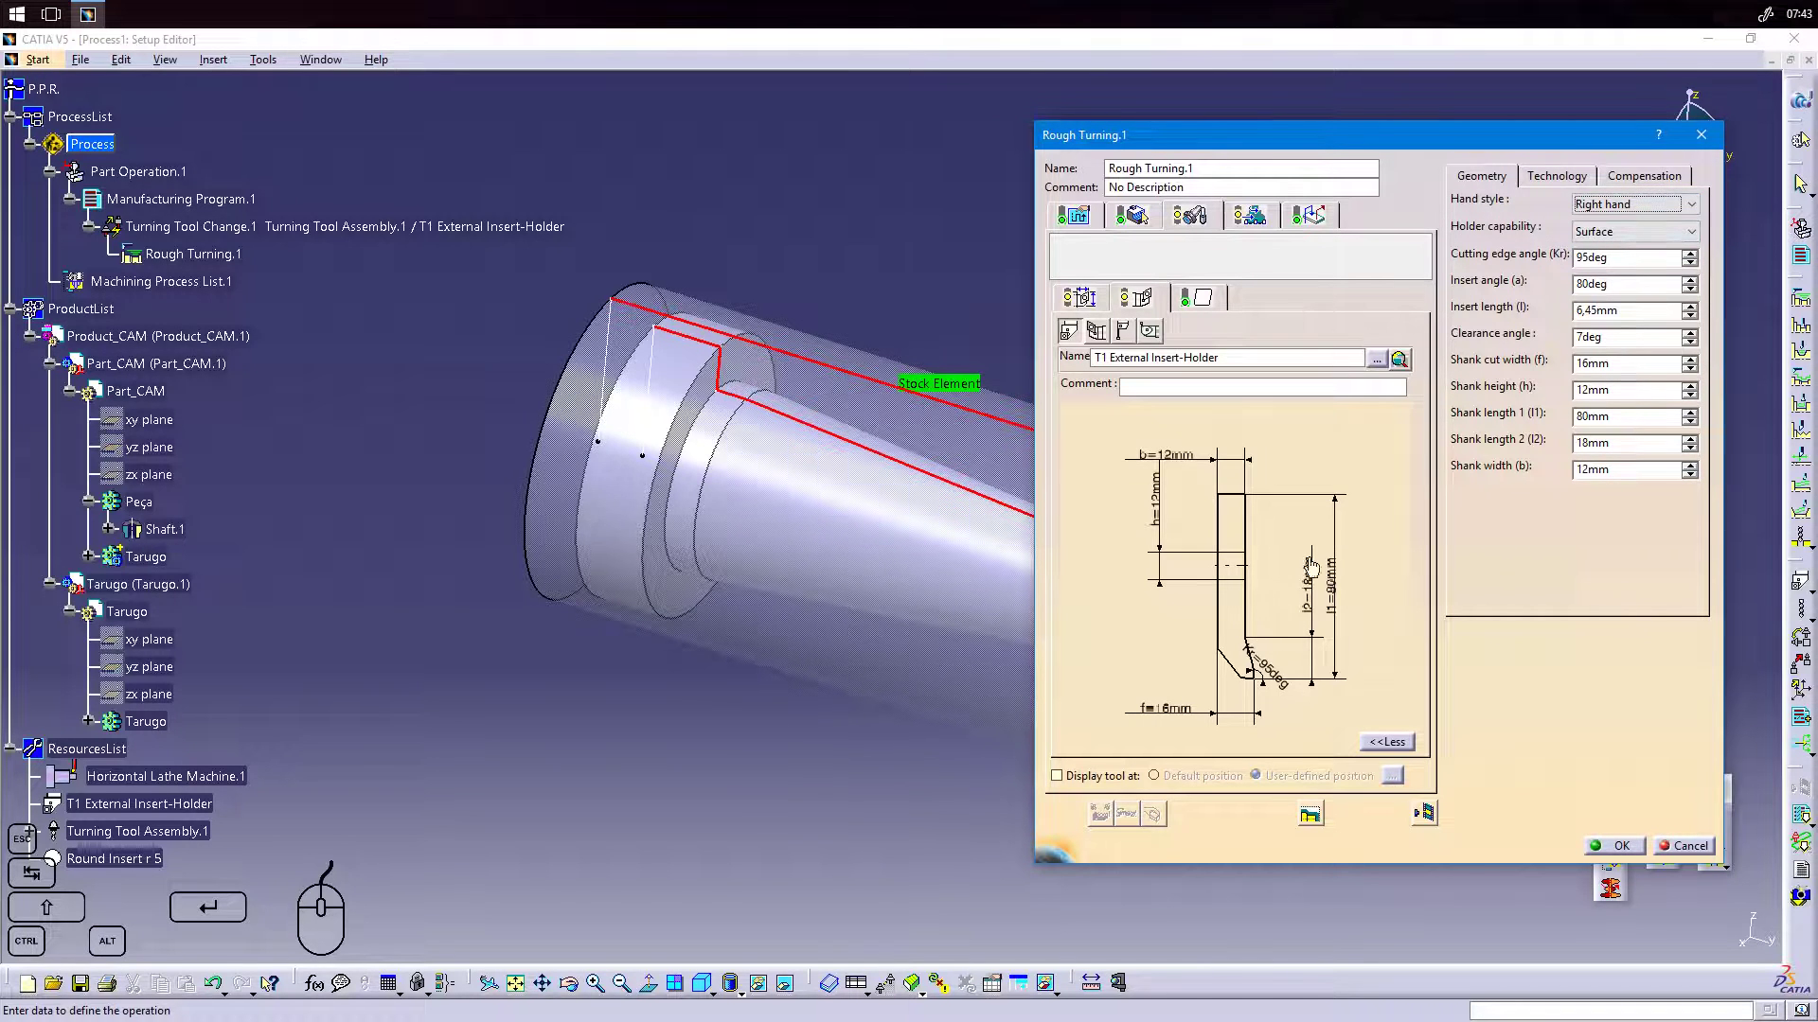
click(1602, 205)
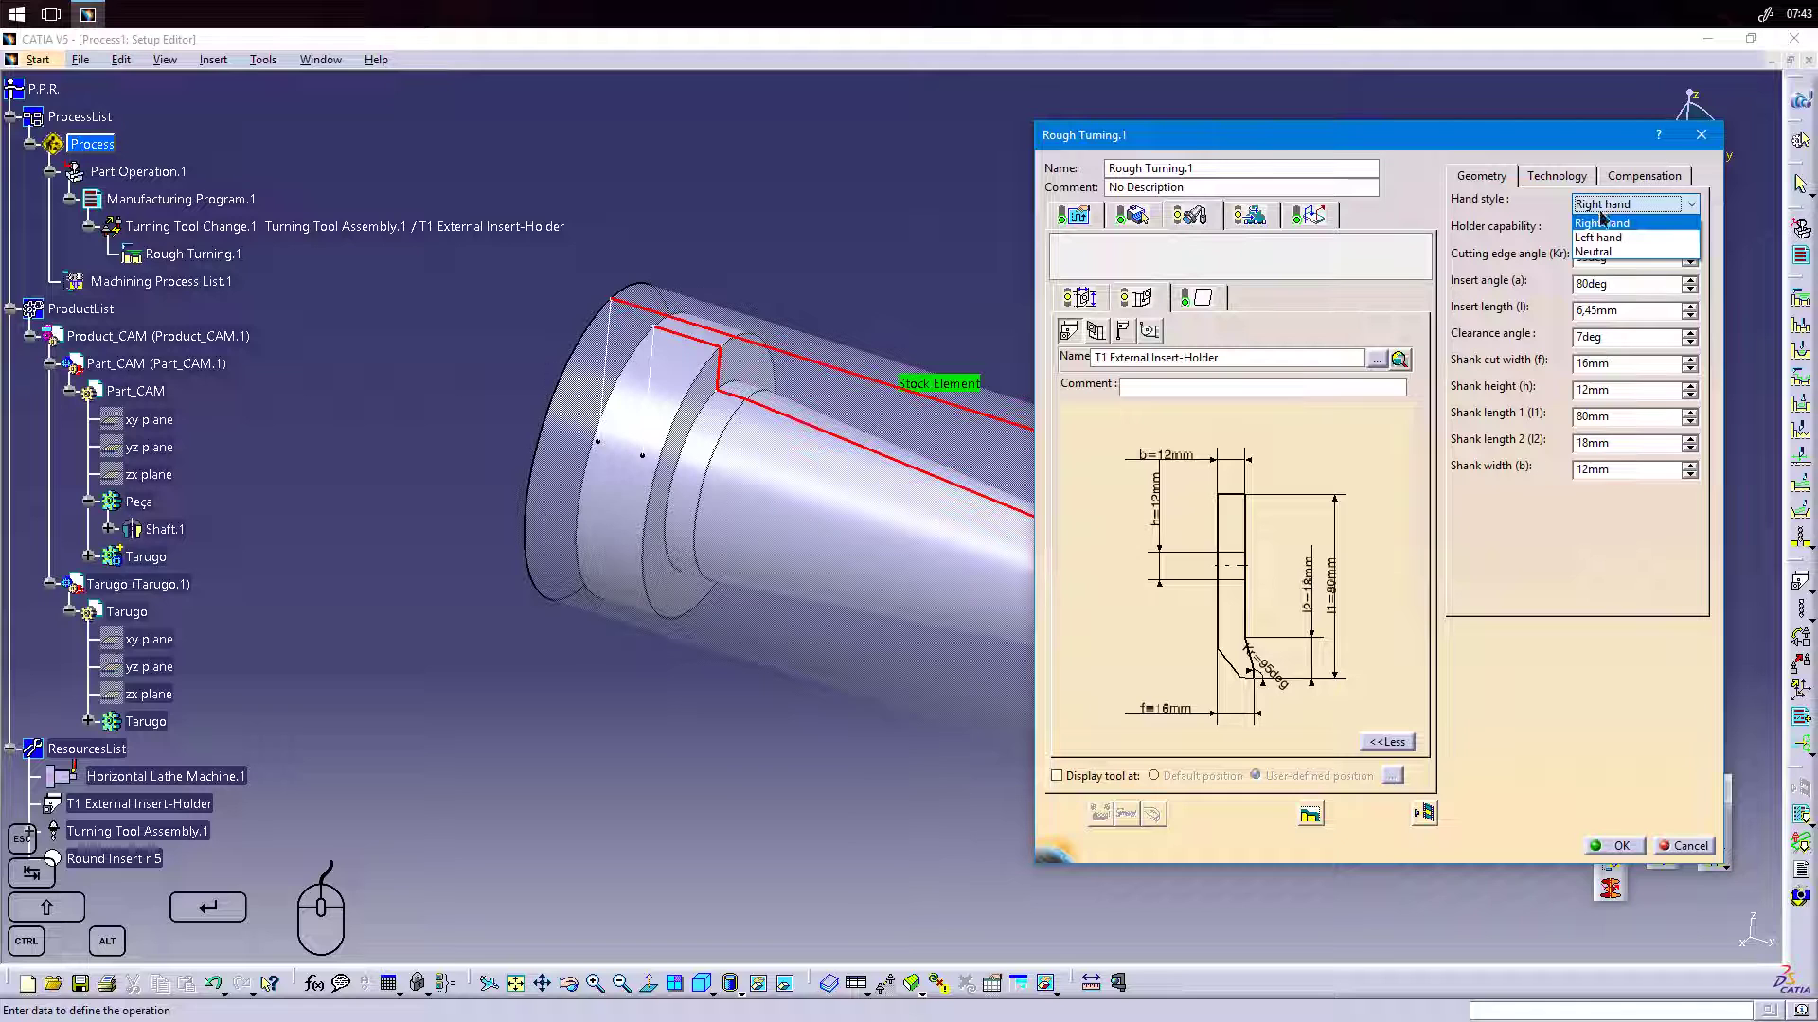
click(1605, 236)
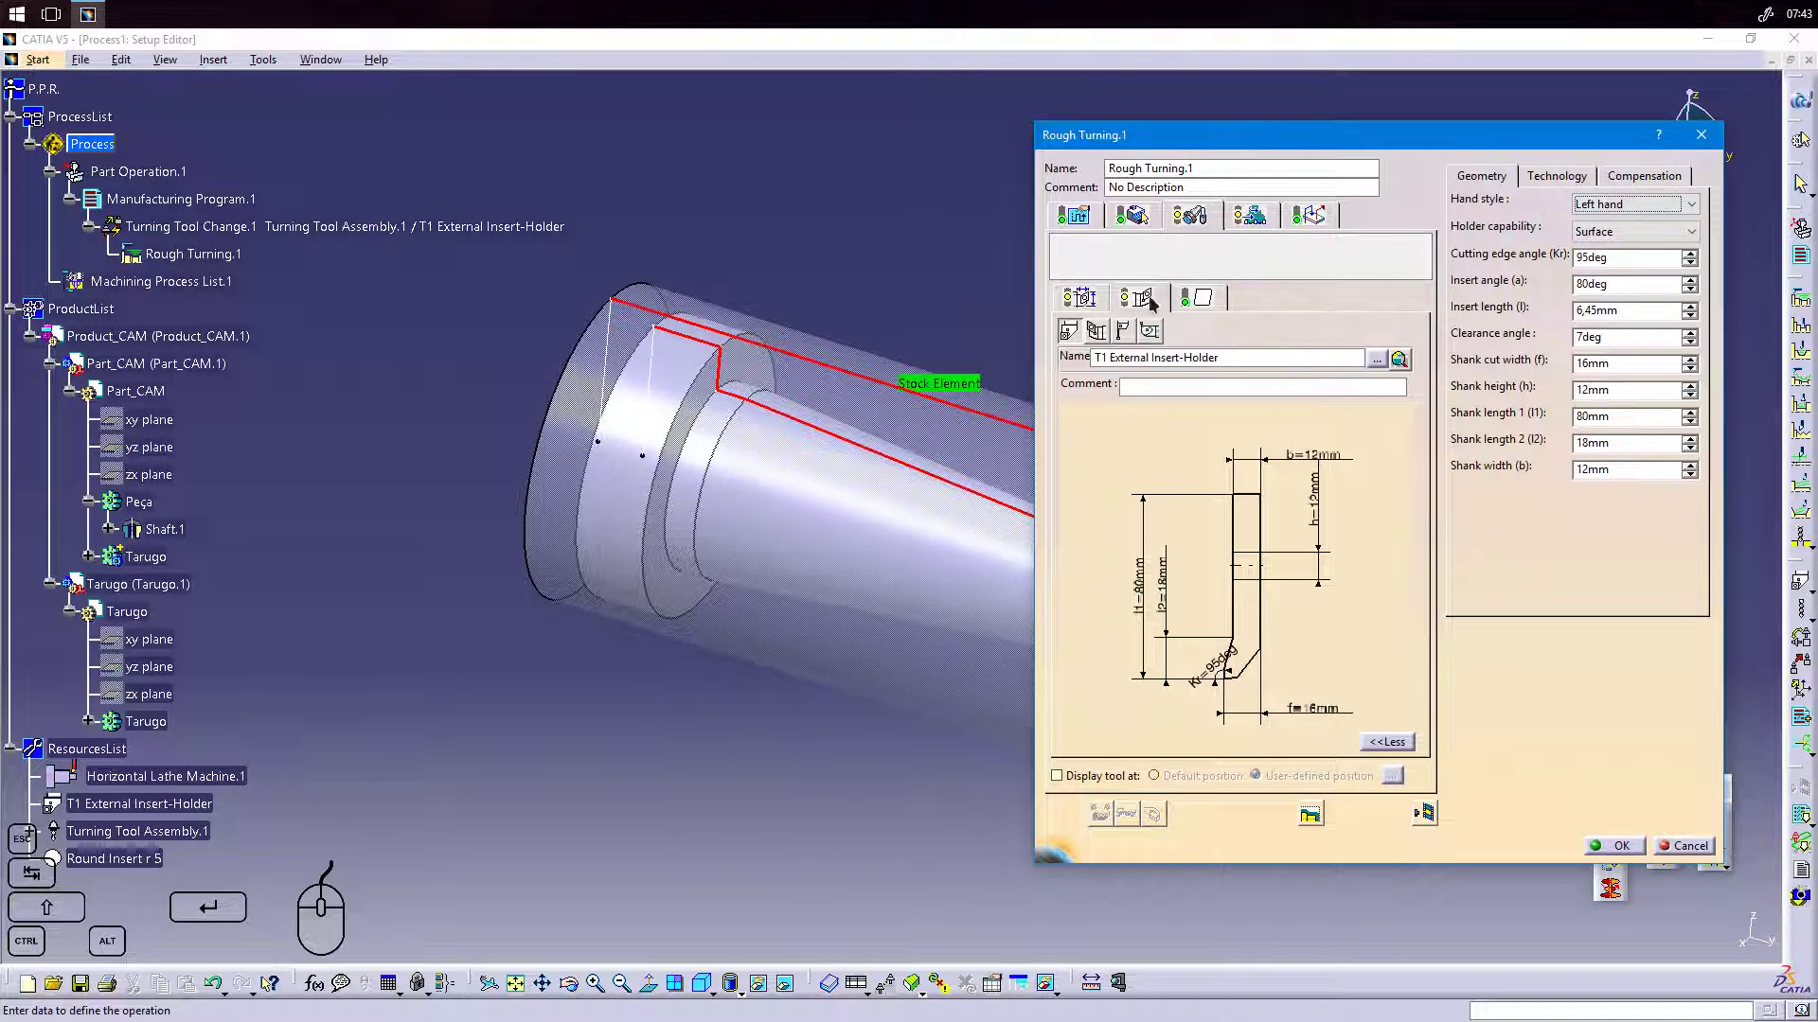
Review the round insert and tool assembly settings, and the operation's feedrate and spindle speed parameters.
click(1196, 299)
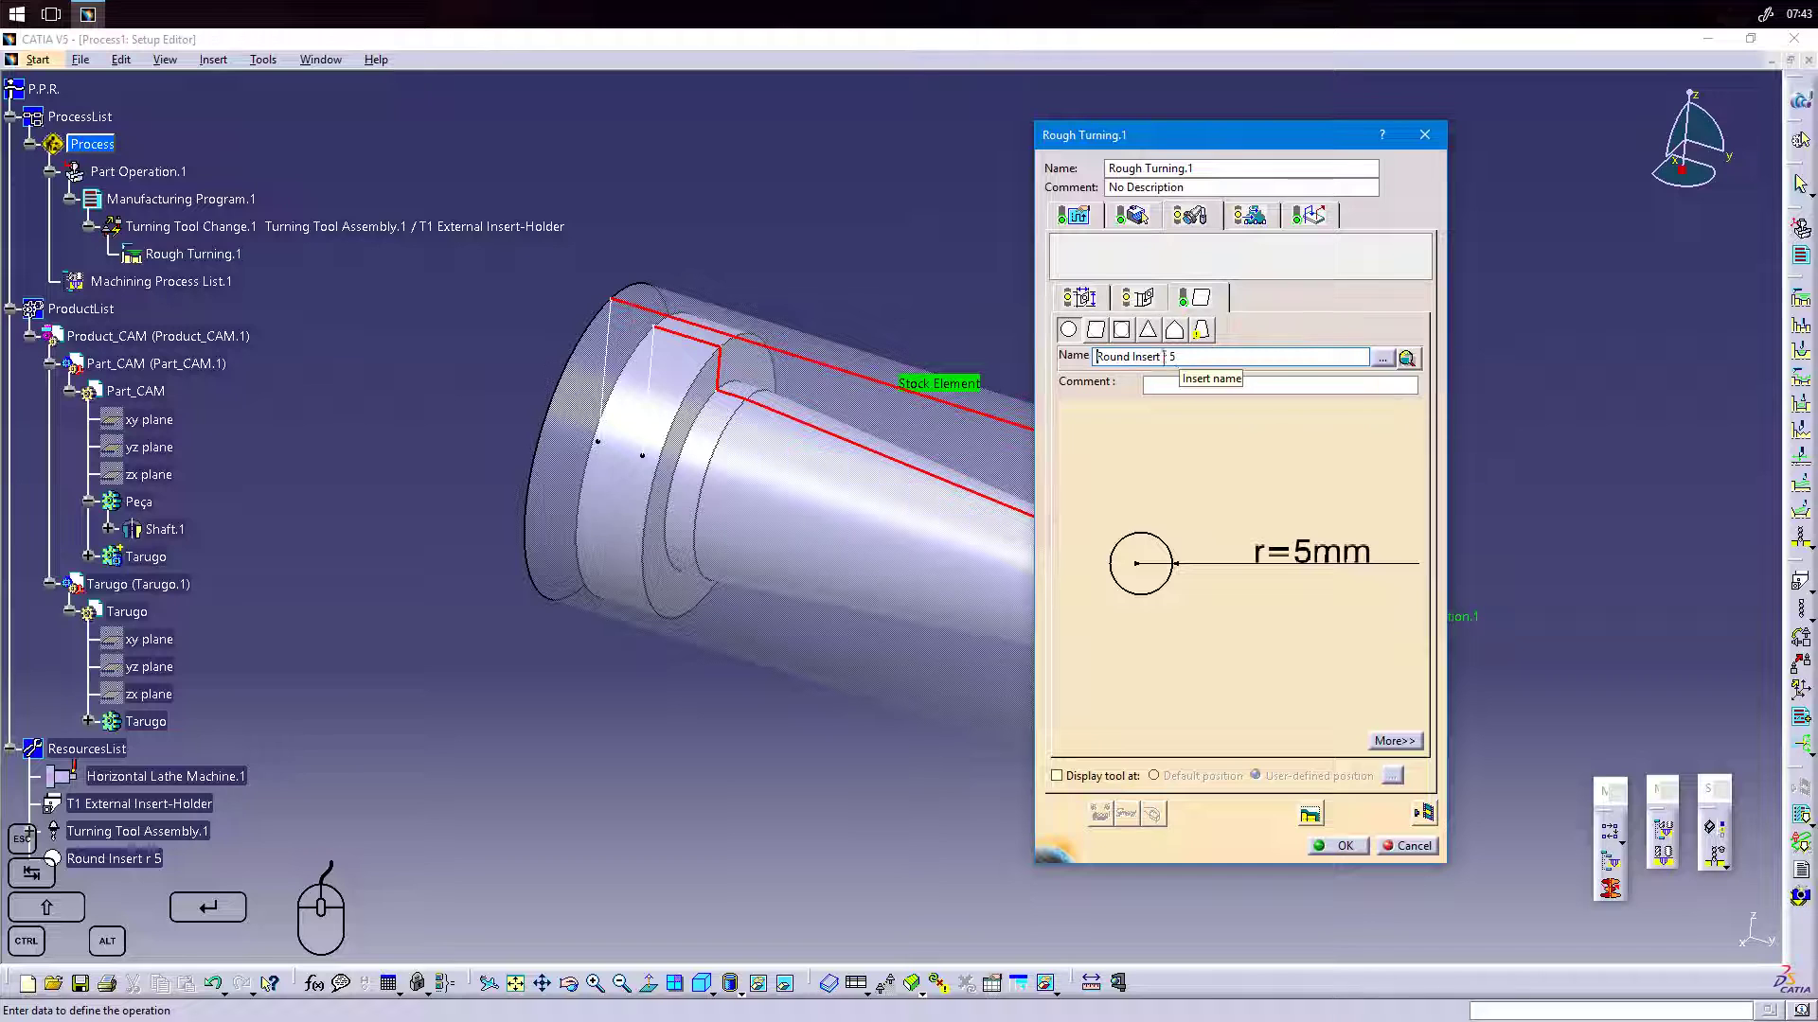
click(1142, 303)
click(1078, 298)
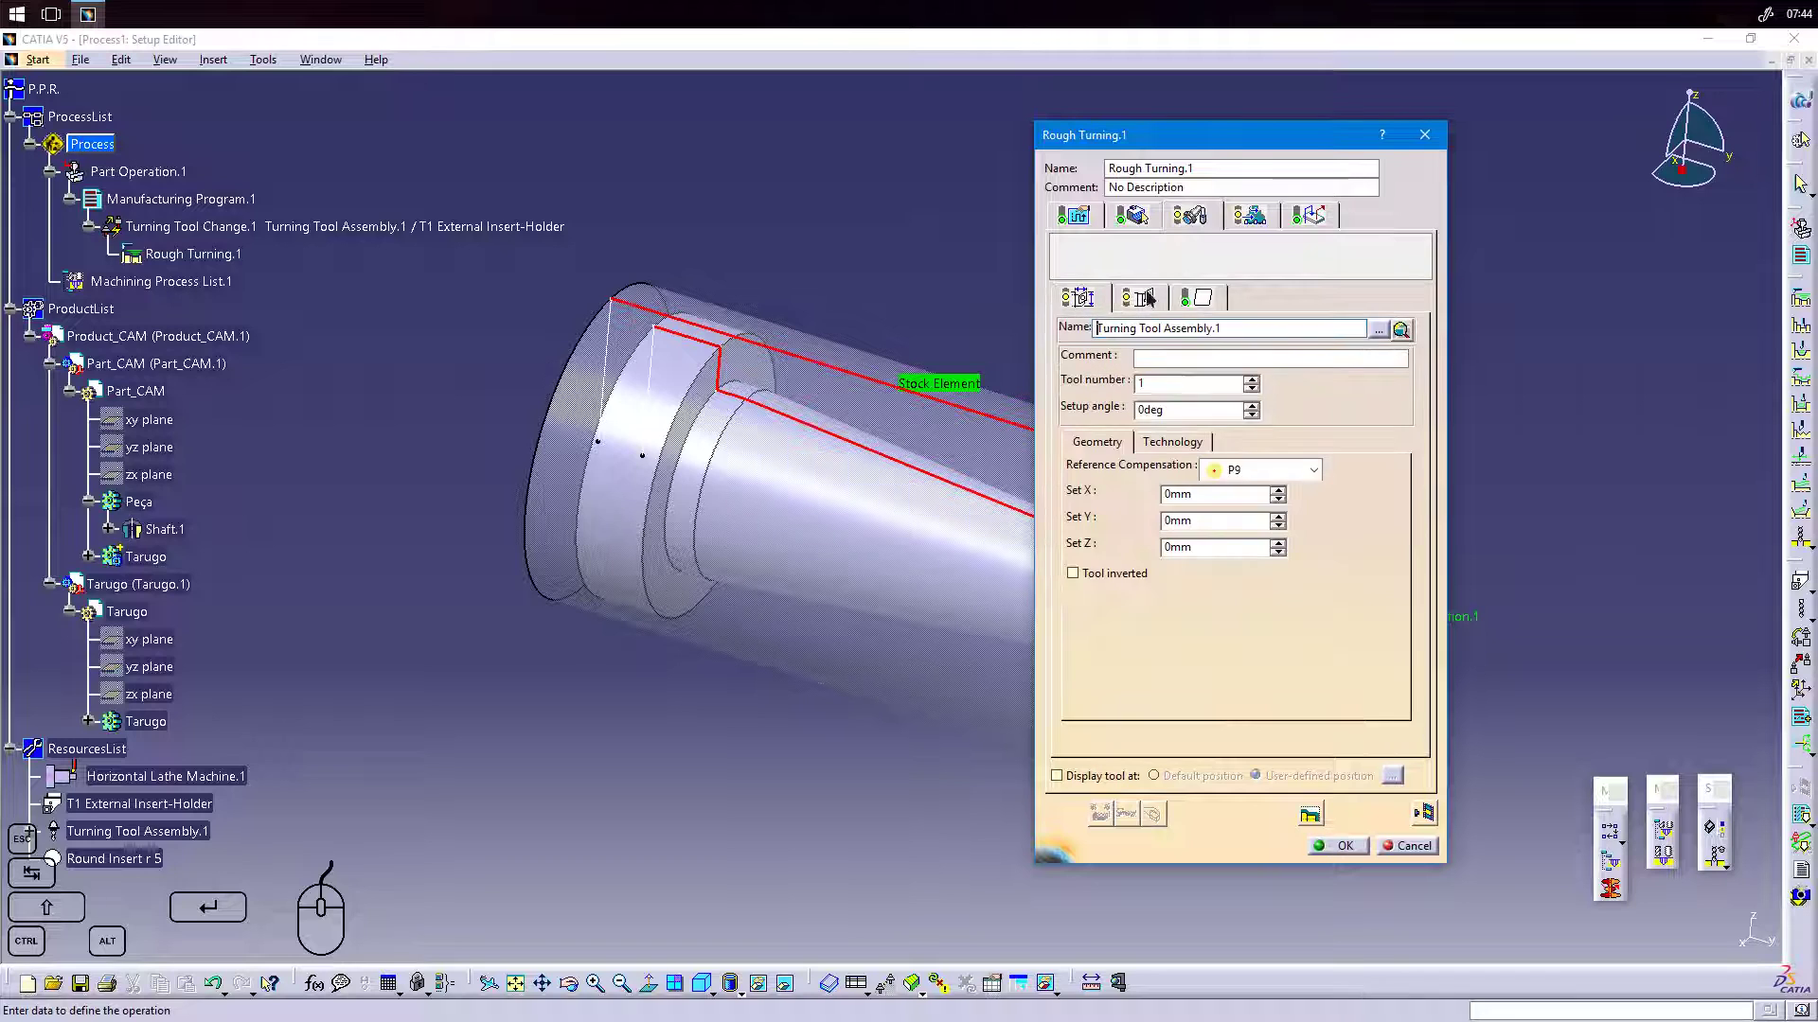
click(1249, 216)
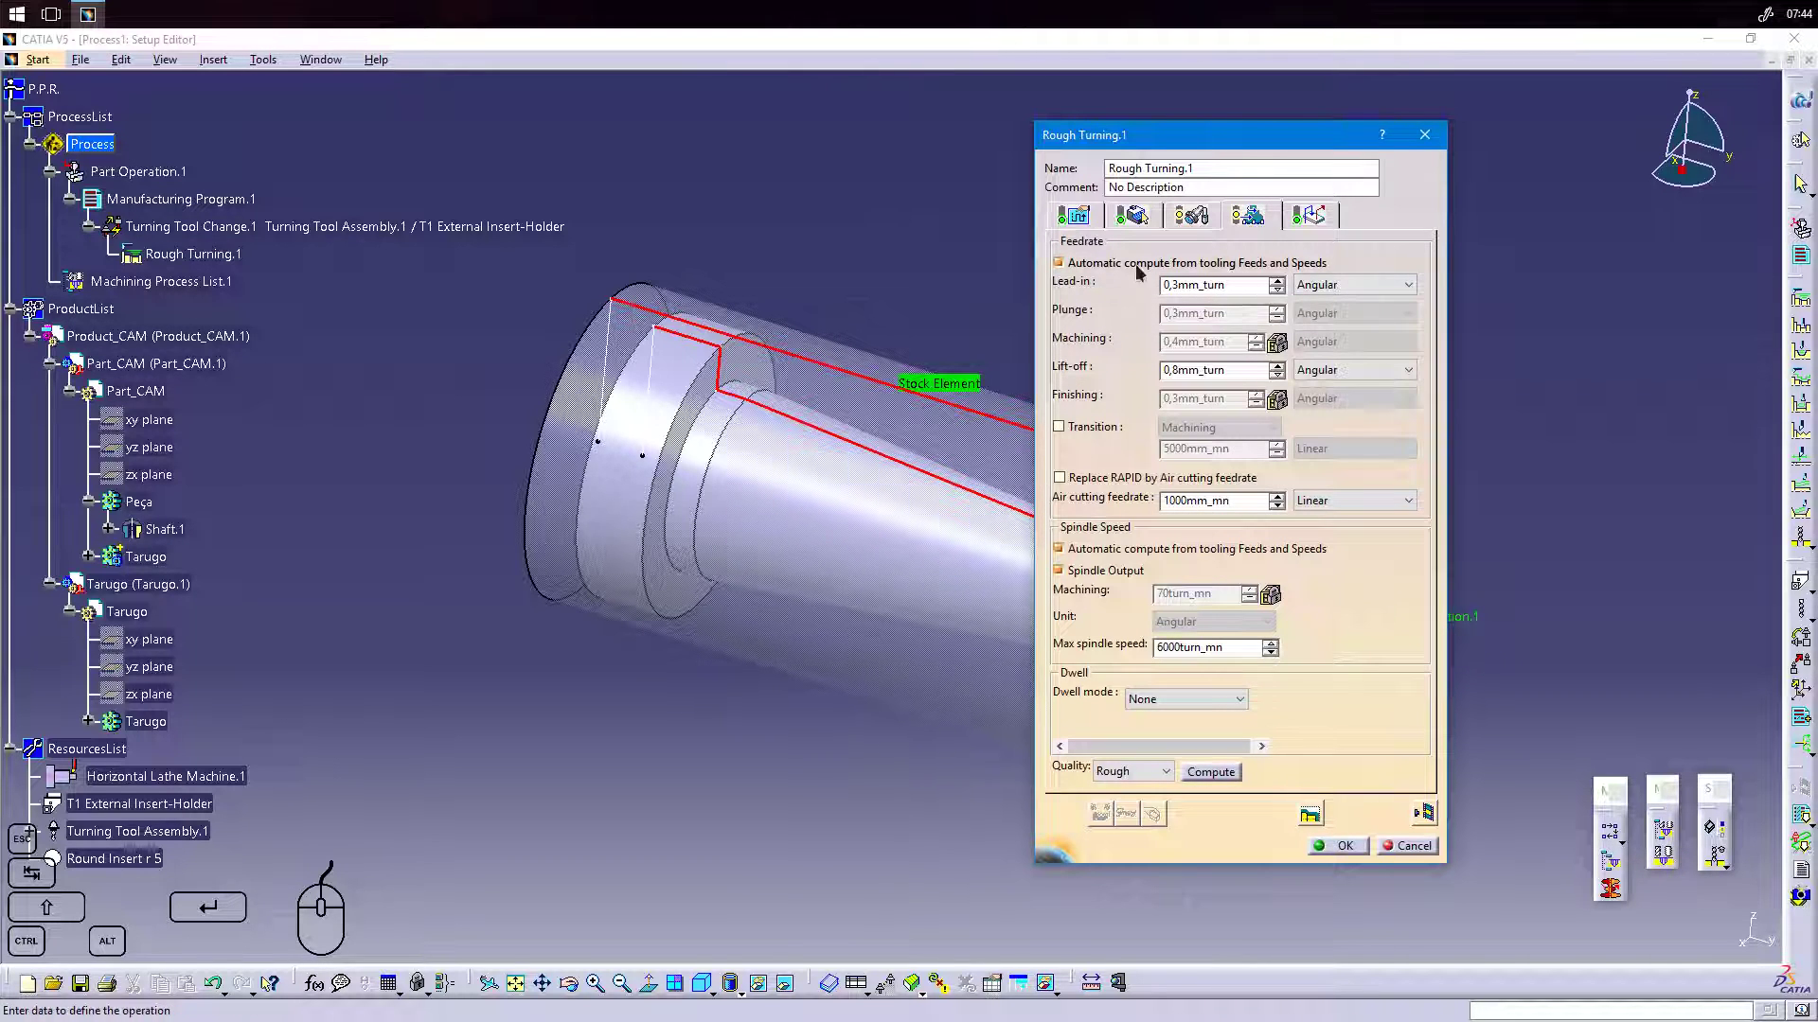
drag(1146, 163, 1354, 167)
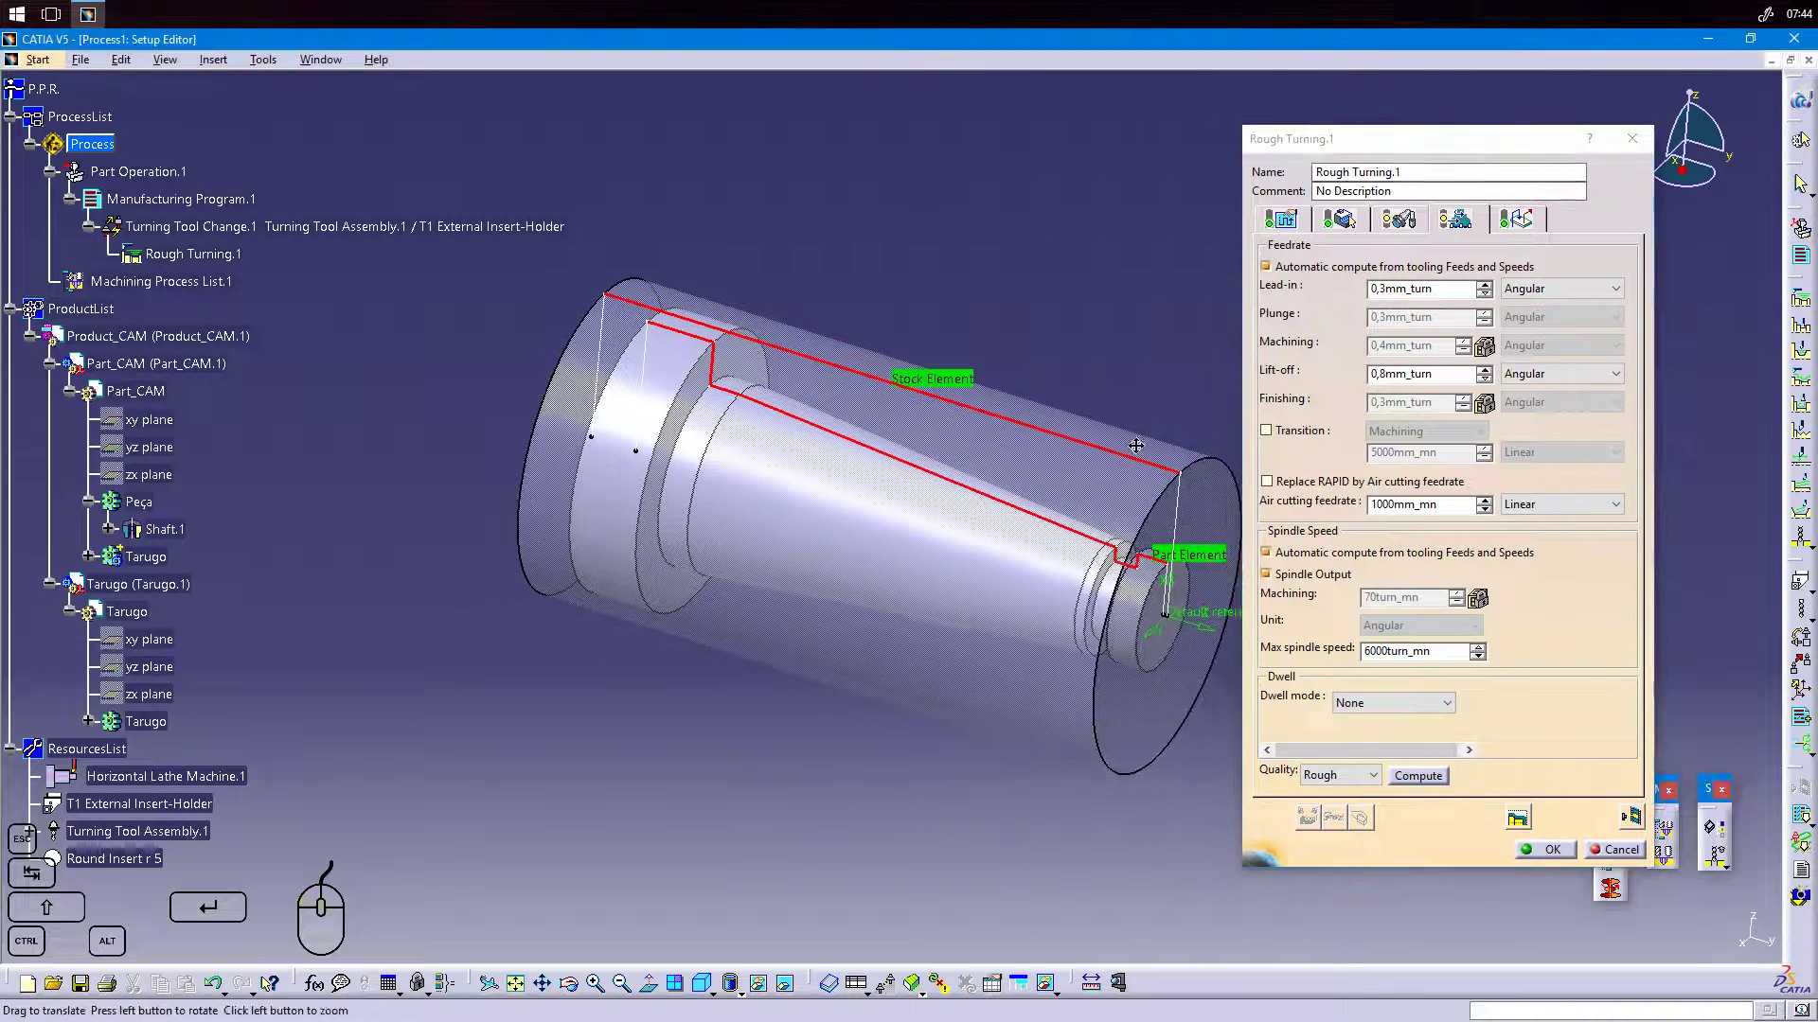
middle_drag(1136, 445, 1072, 457)
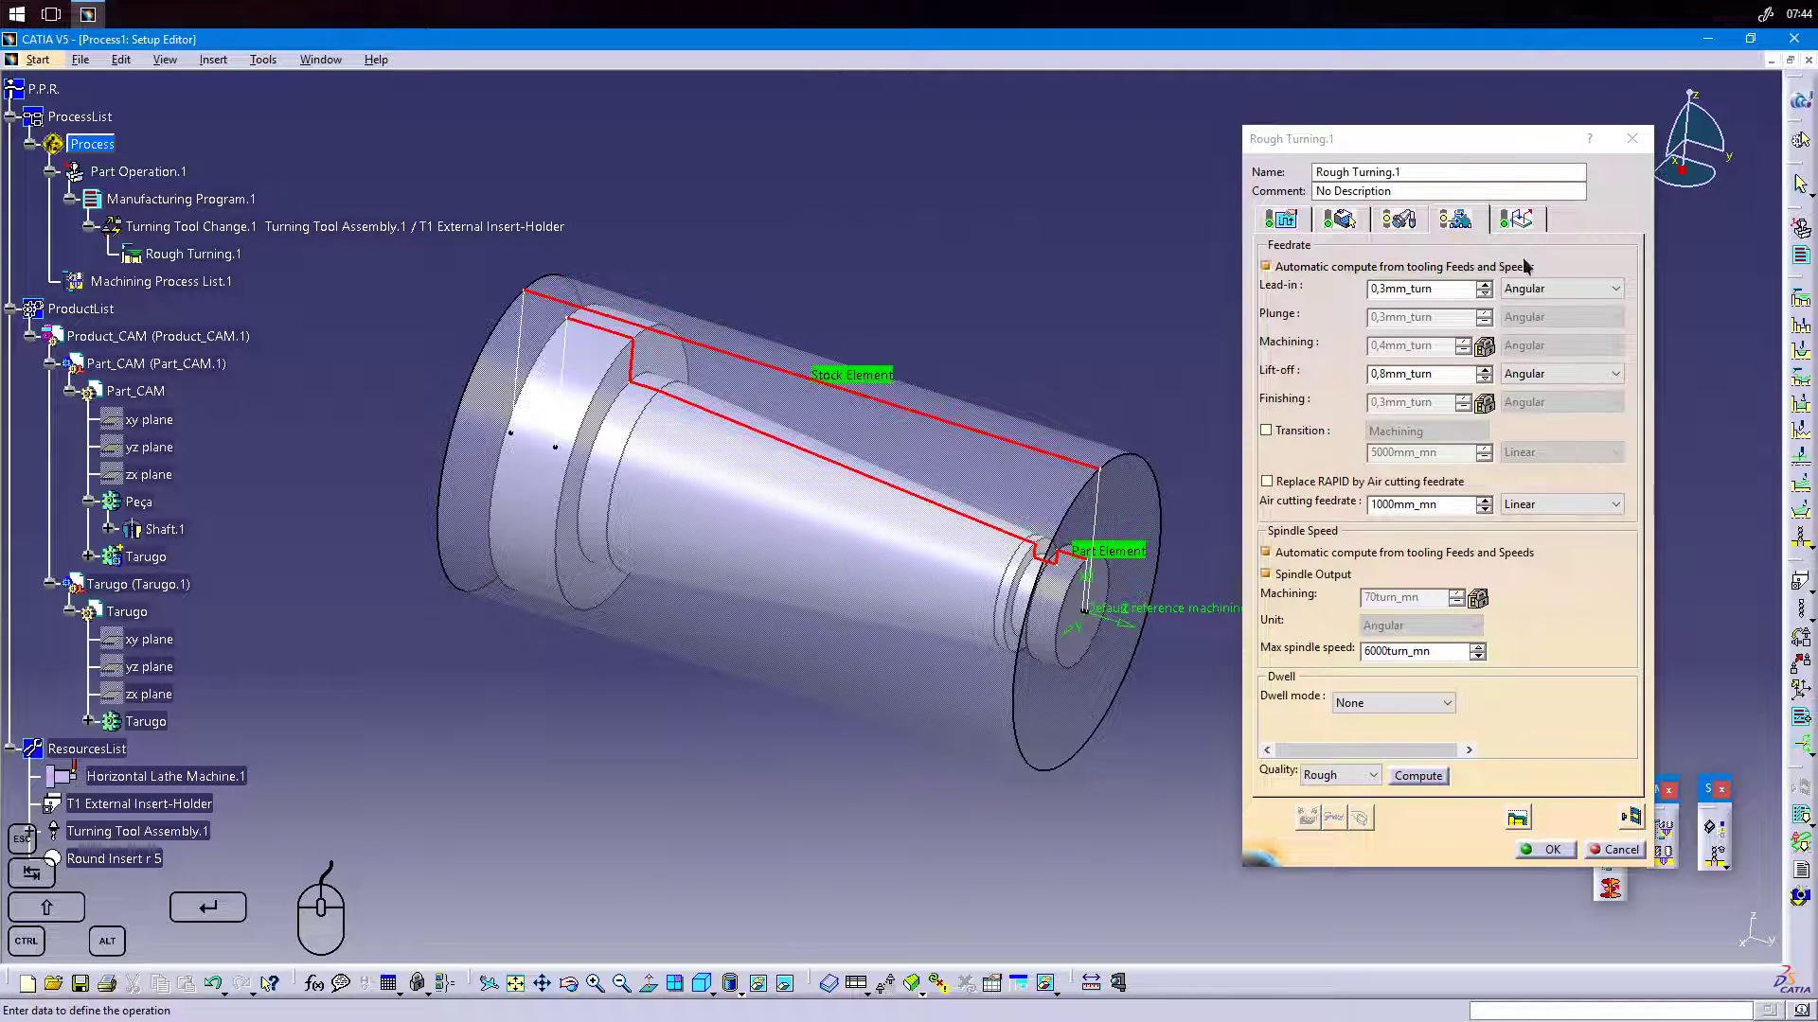
Show the detailed geometry parameters of Round Insert r 5 in the operation's tool definition.
click(1398, 224)
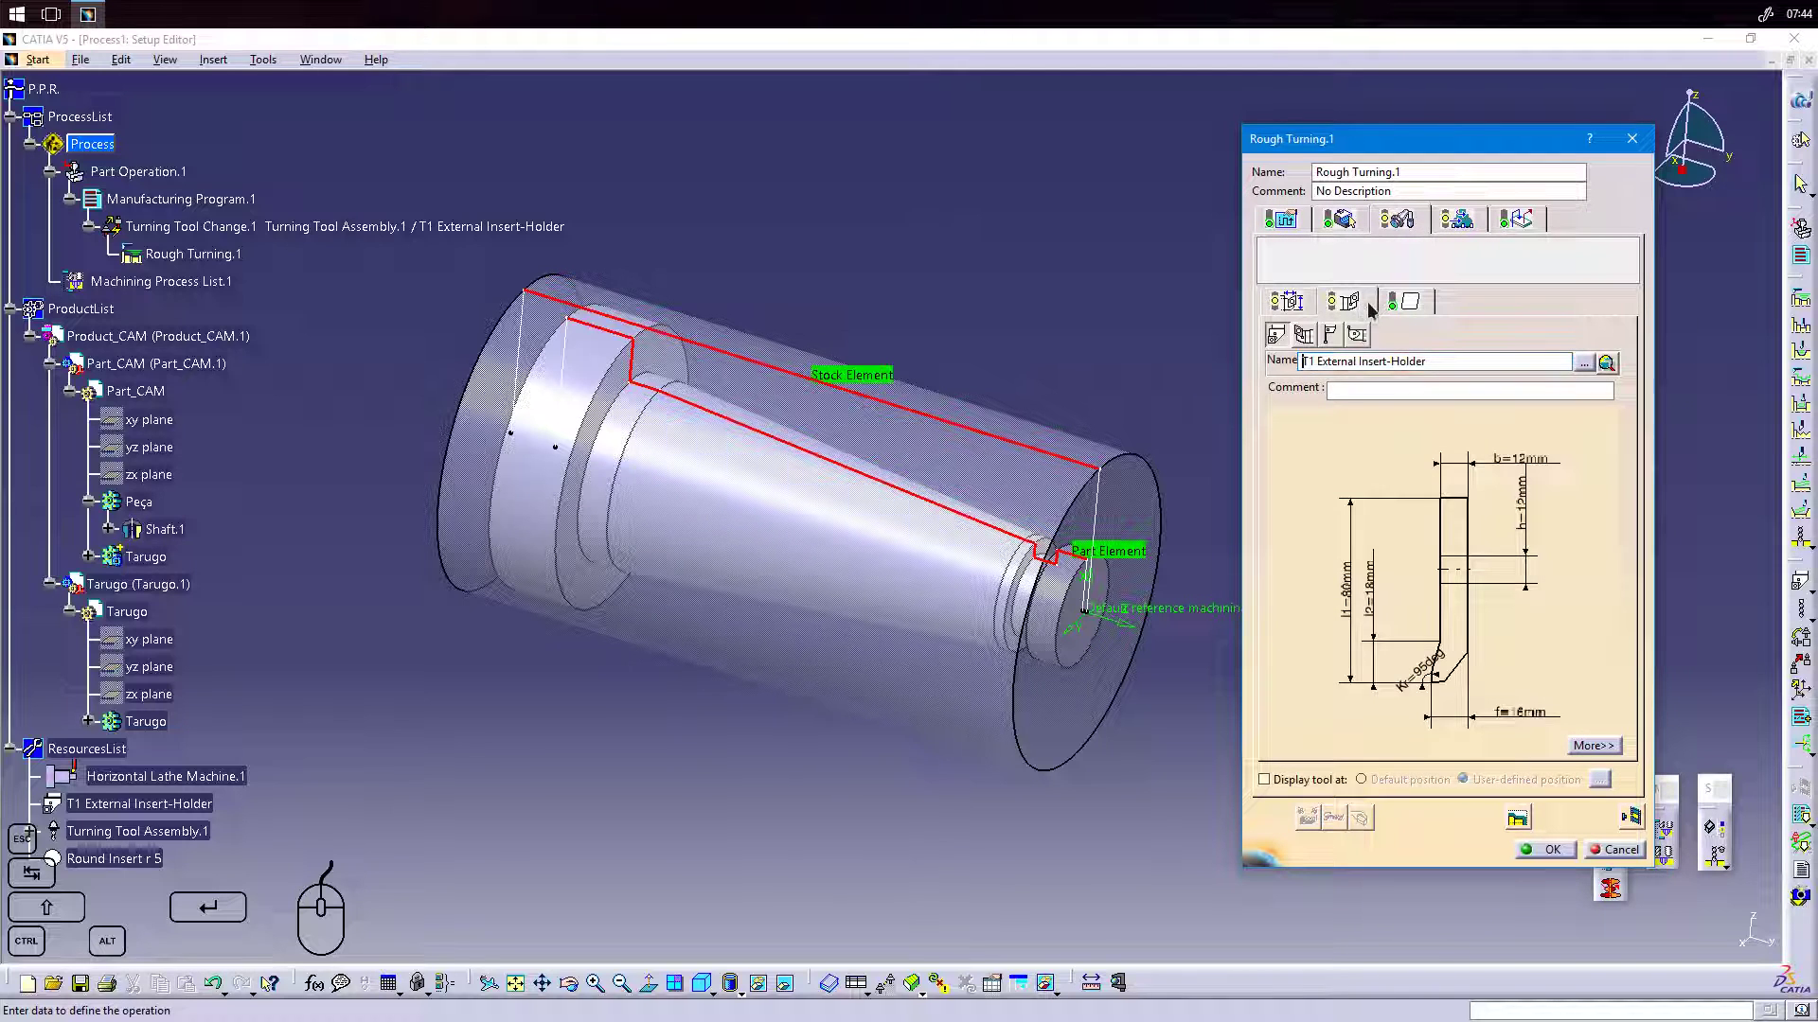
click(1406, 301)
drag(1344, 139, 898, 133)
click(1157, 740)
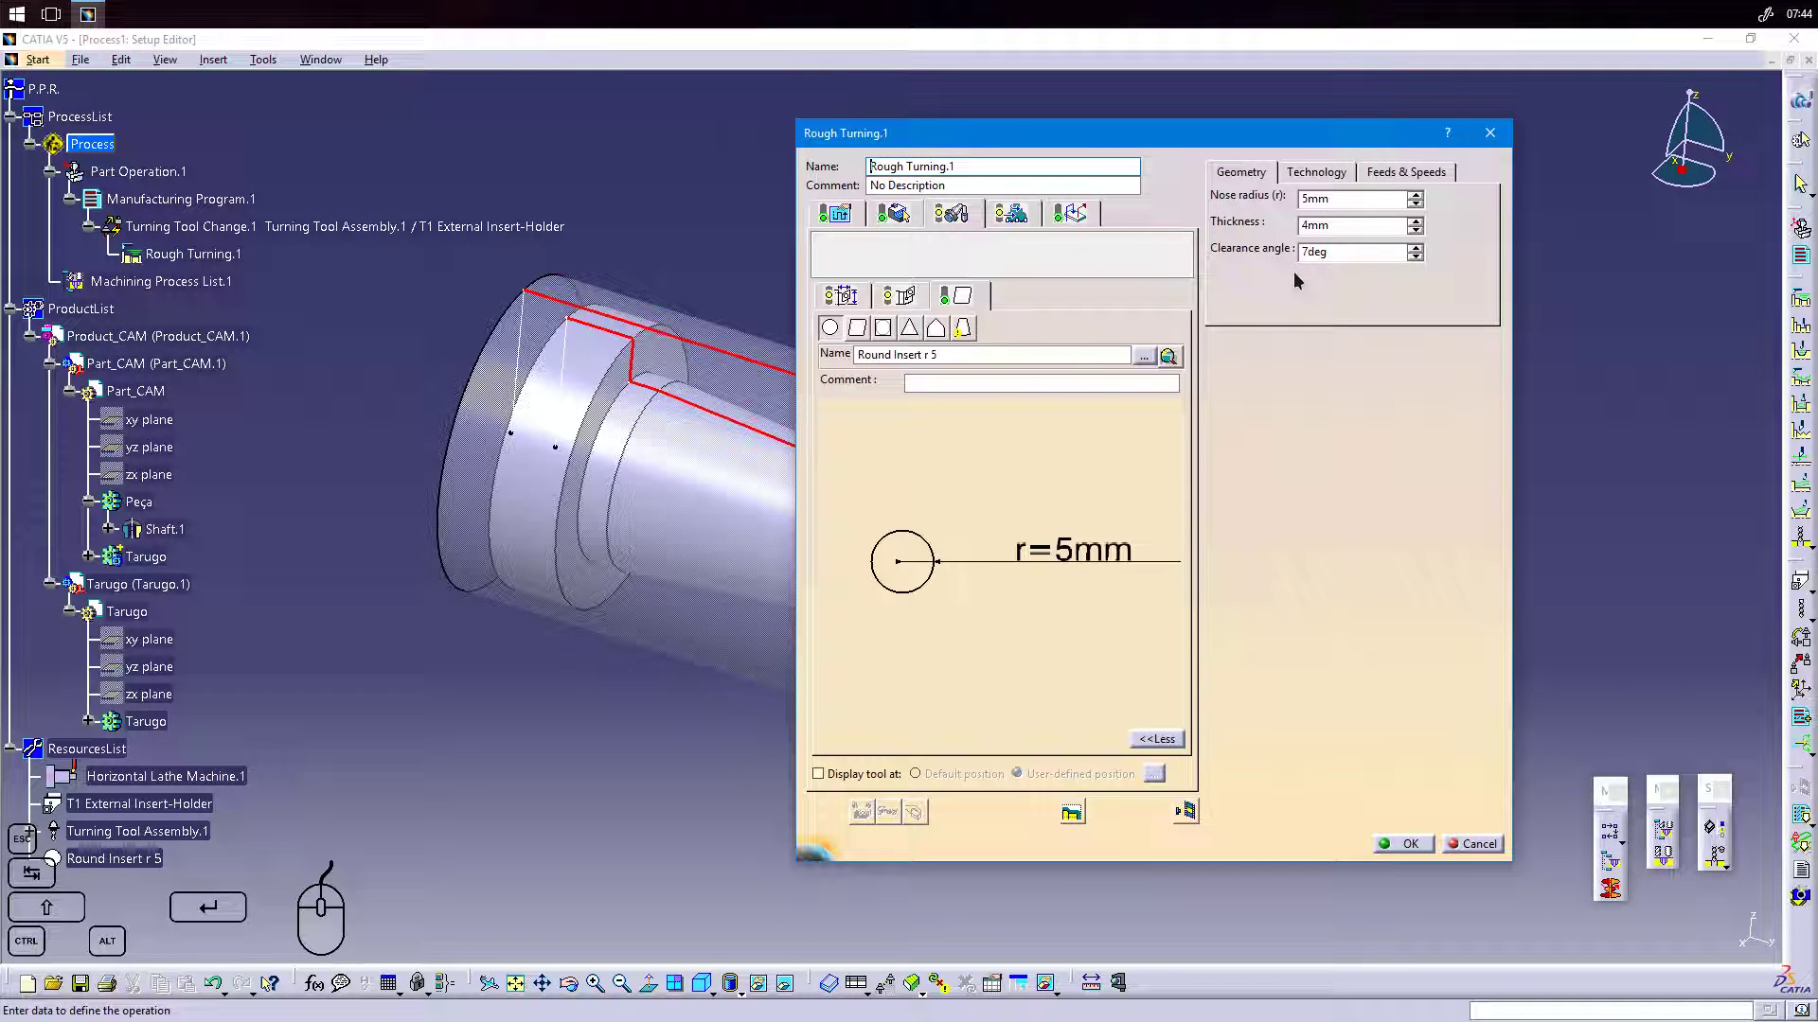
Review Round Insert r 5's technology options, including machining quality and material, and its feeds and speeds parameters.
click(1333, 173)
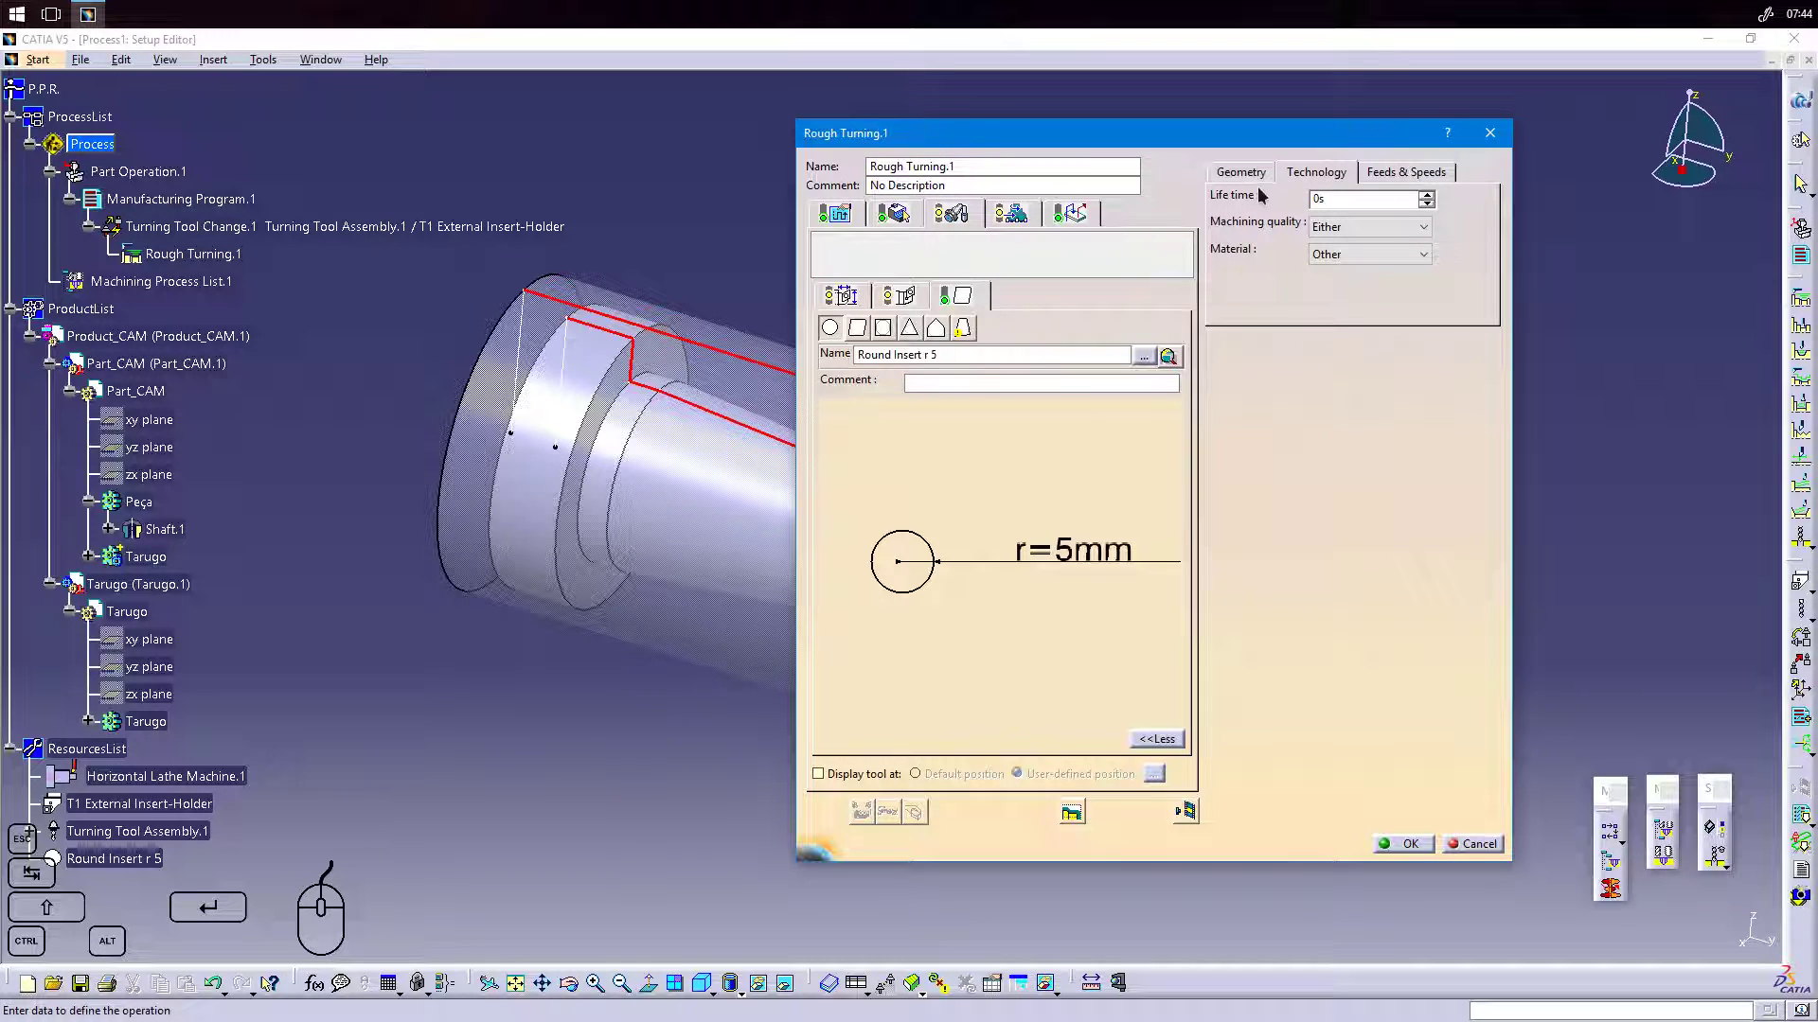
click(1383, 228)
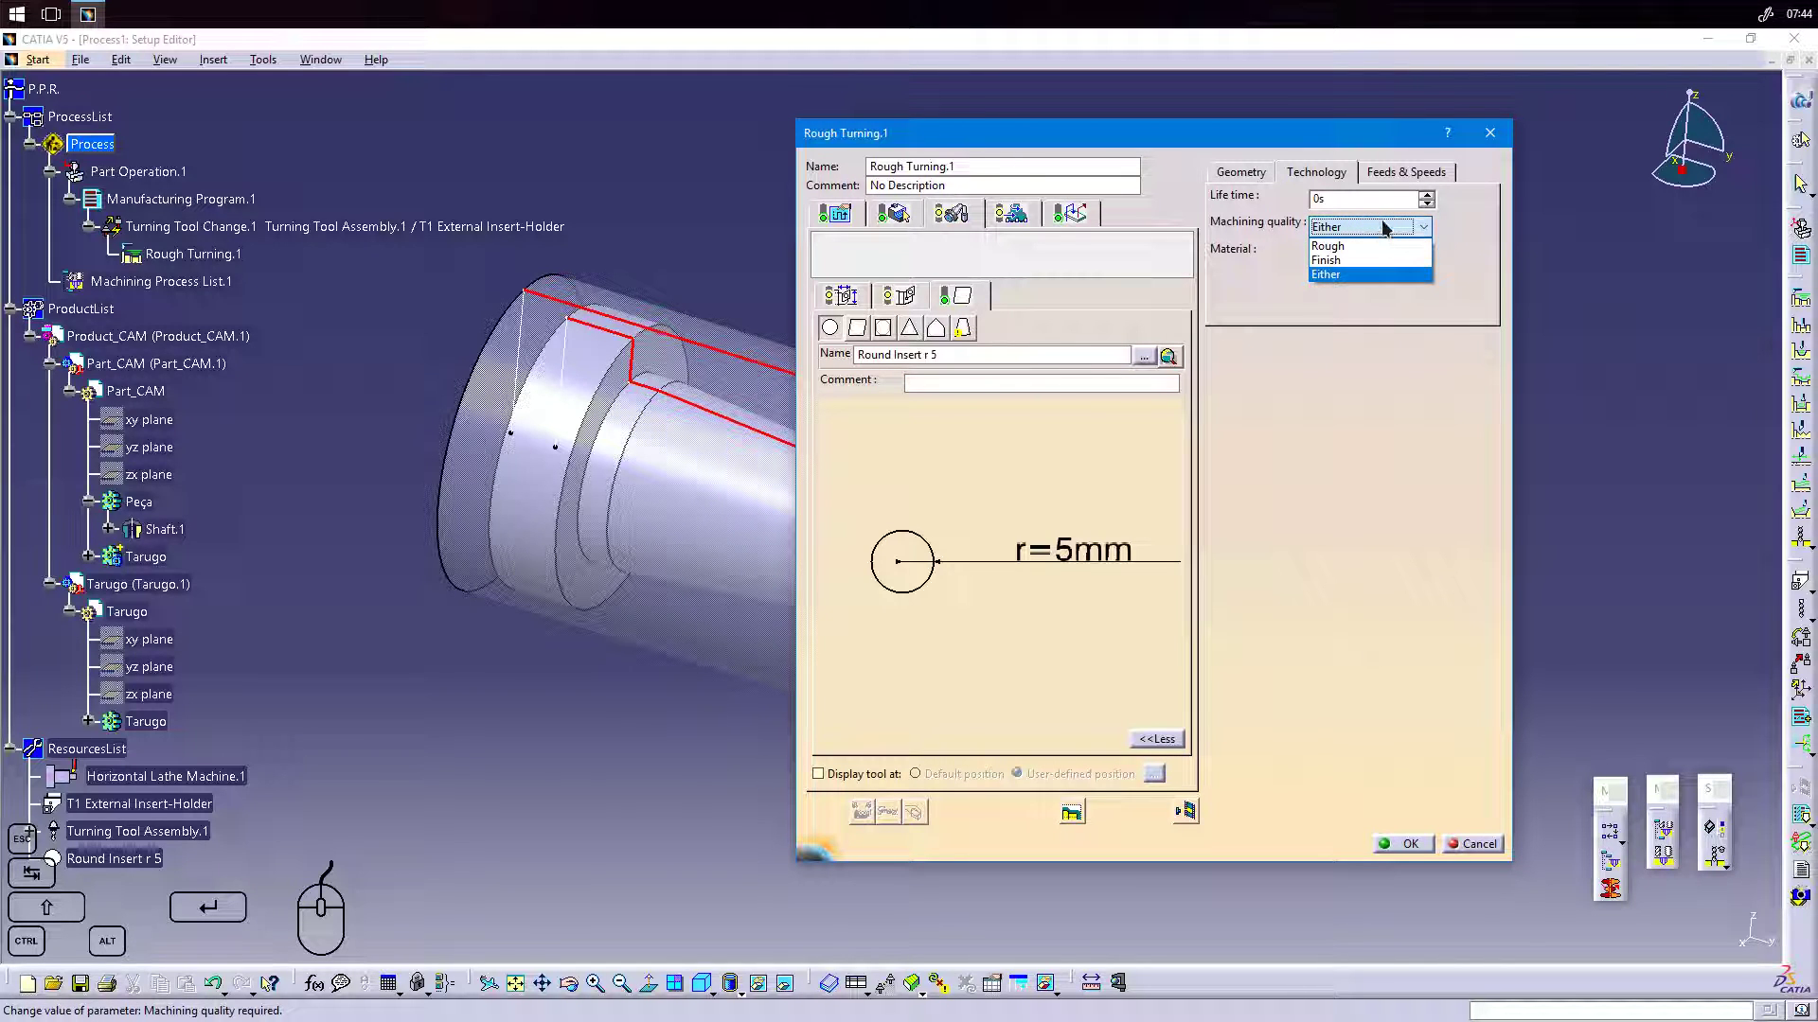
click(1383, 228)
click(1400, 253)
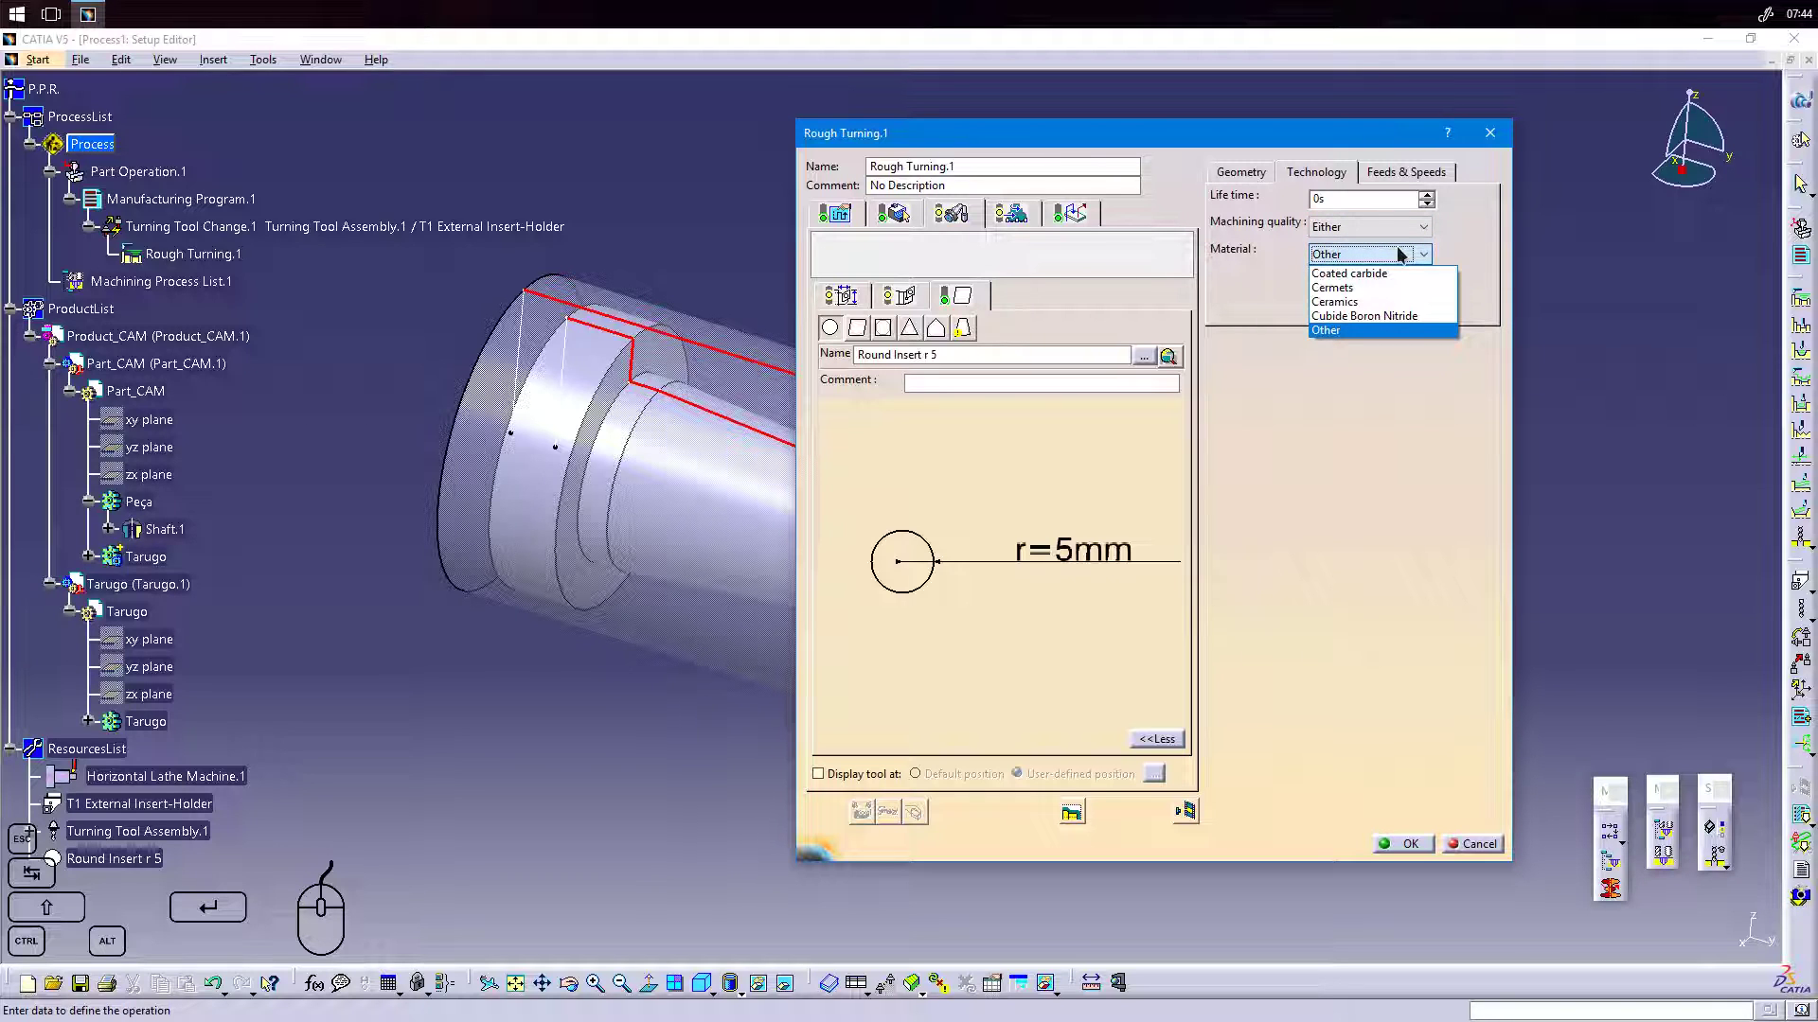
click(1400, 254)
click(1402, 171)
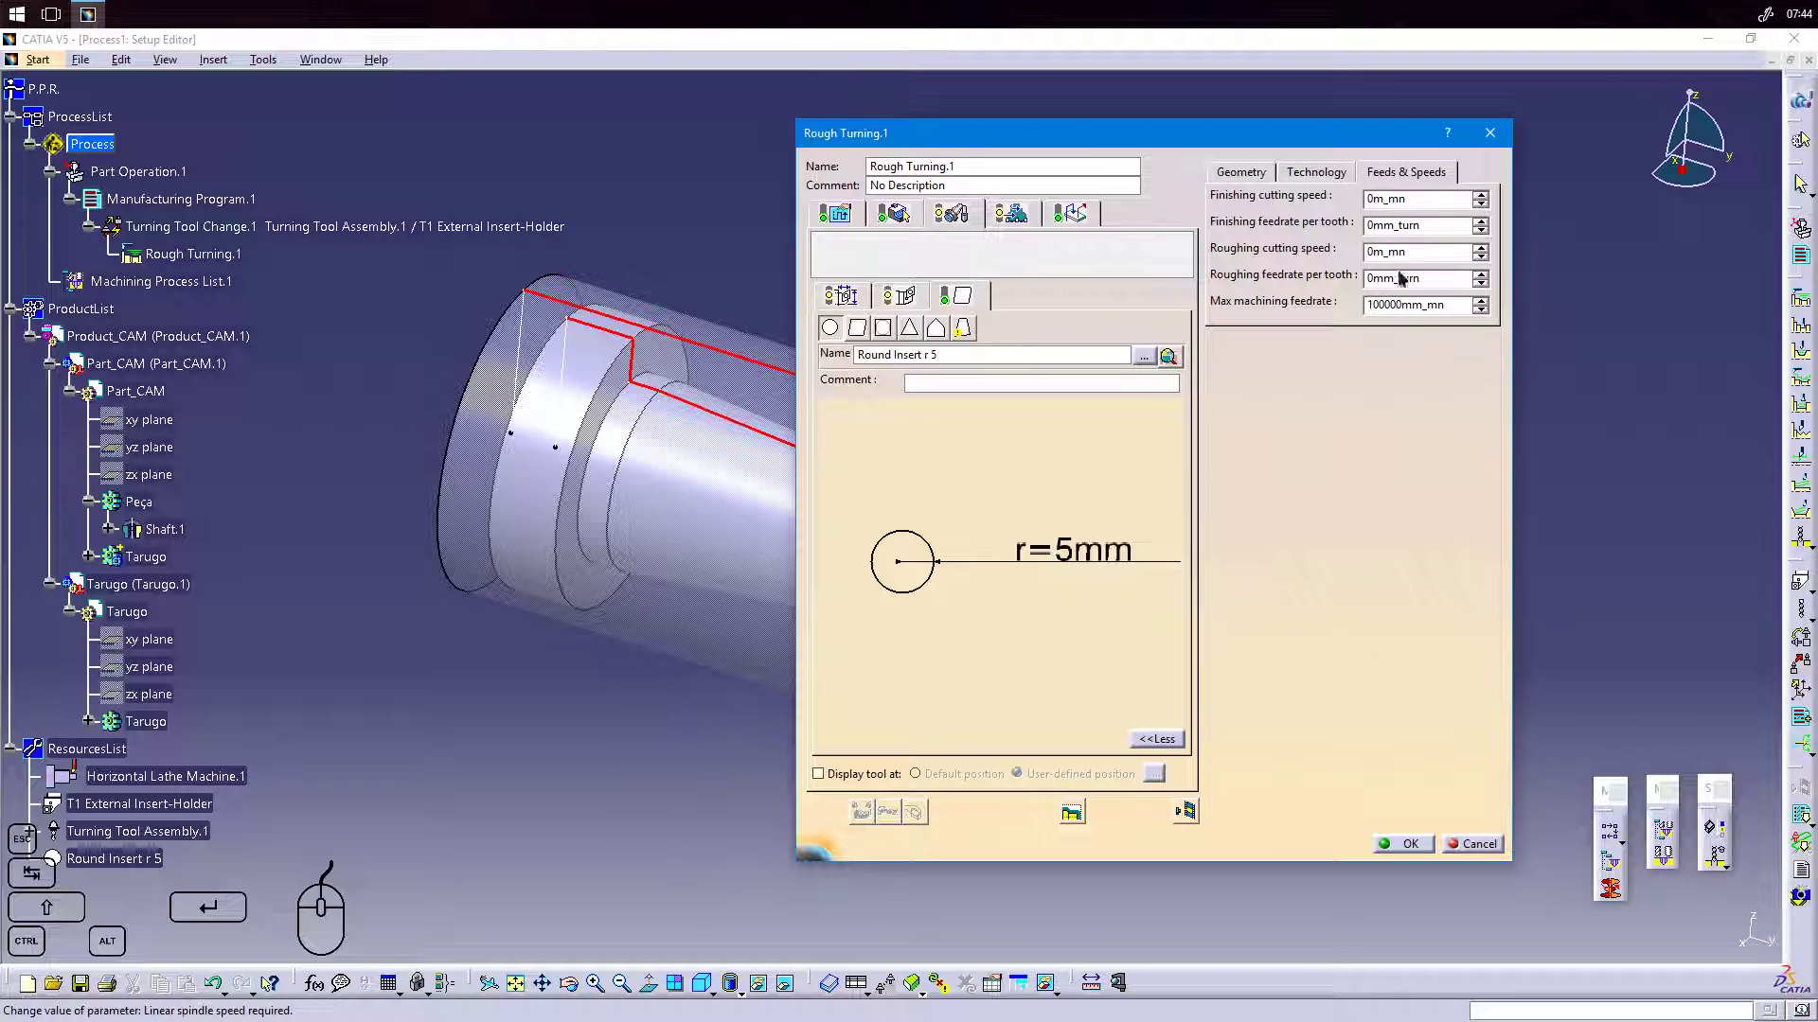
Turn off the rough turning's automatic spindle speed computation and set the machining spindle speed to 3000turn_mn.
click(1012, 214)
drag(1008, 139, 1234, 138)
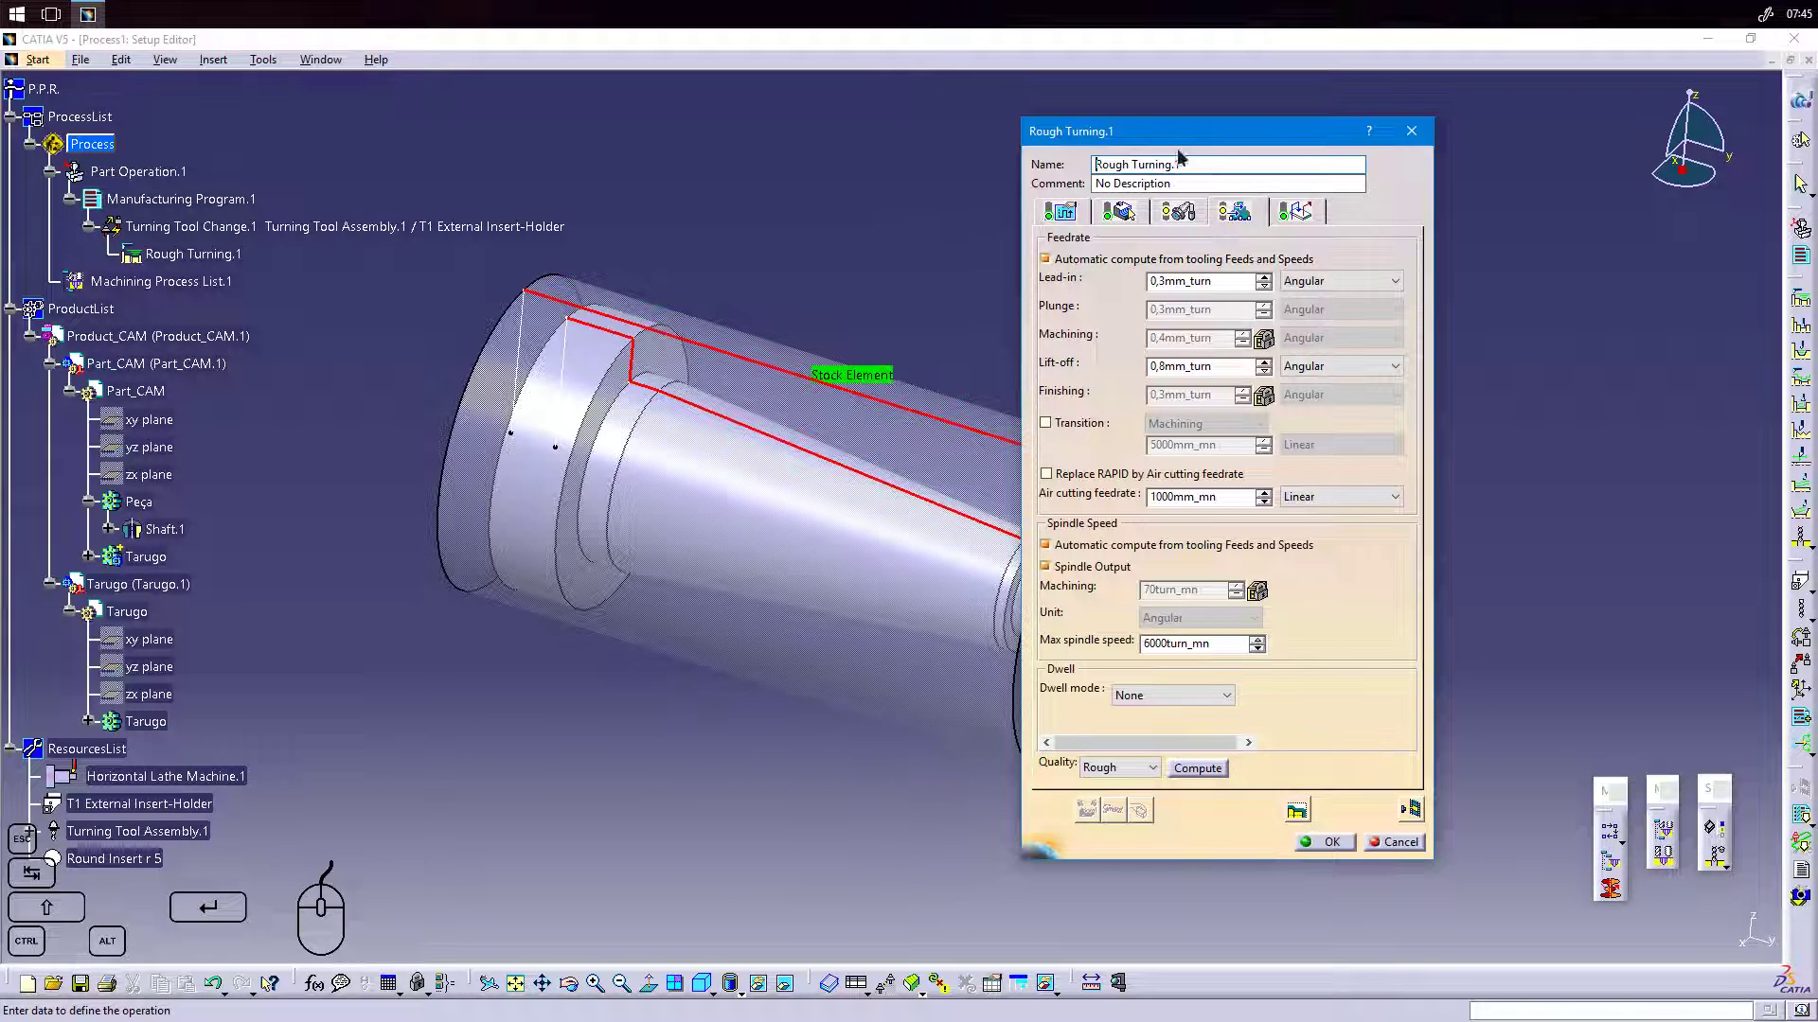
drag(1181, 130, 1329, 124)
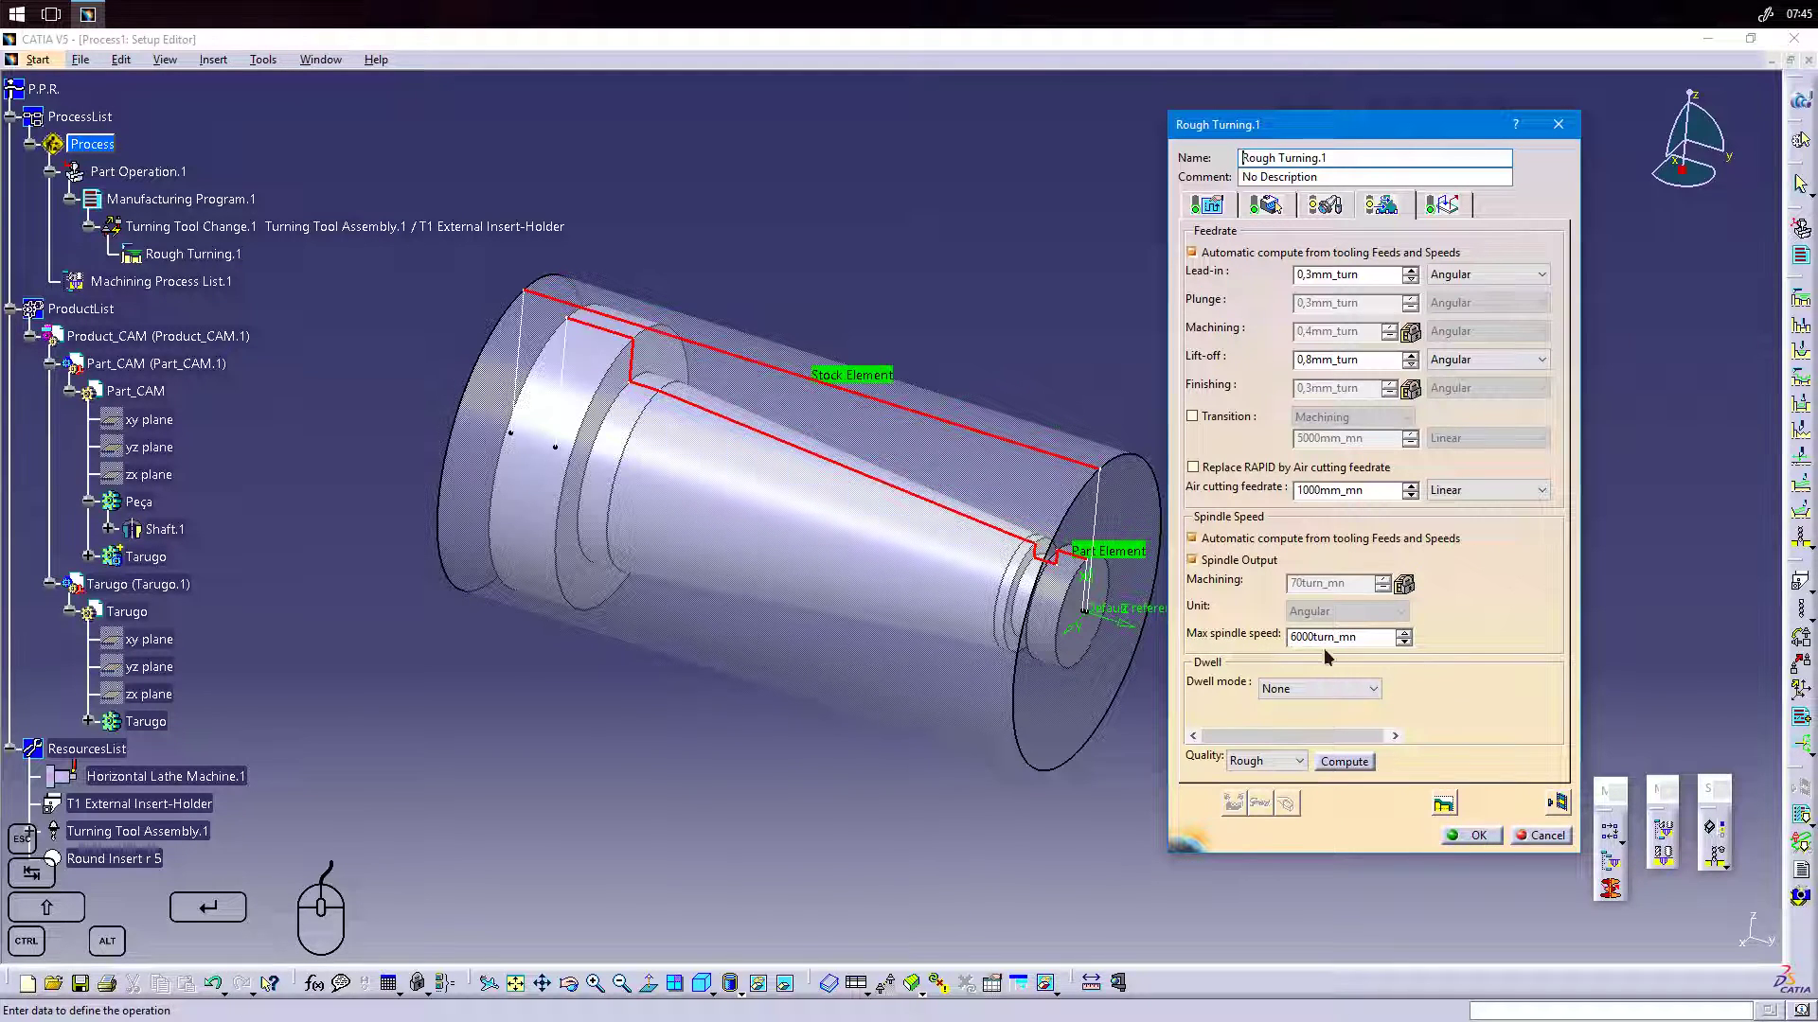
click(1283, 539)
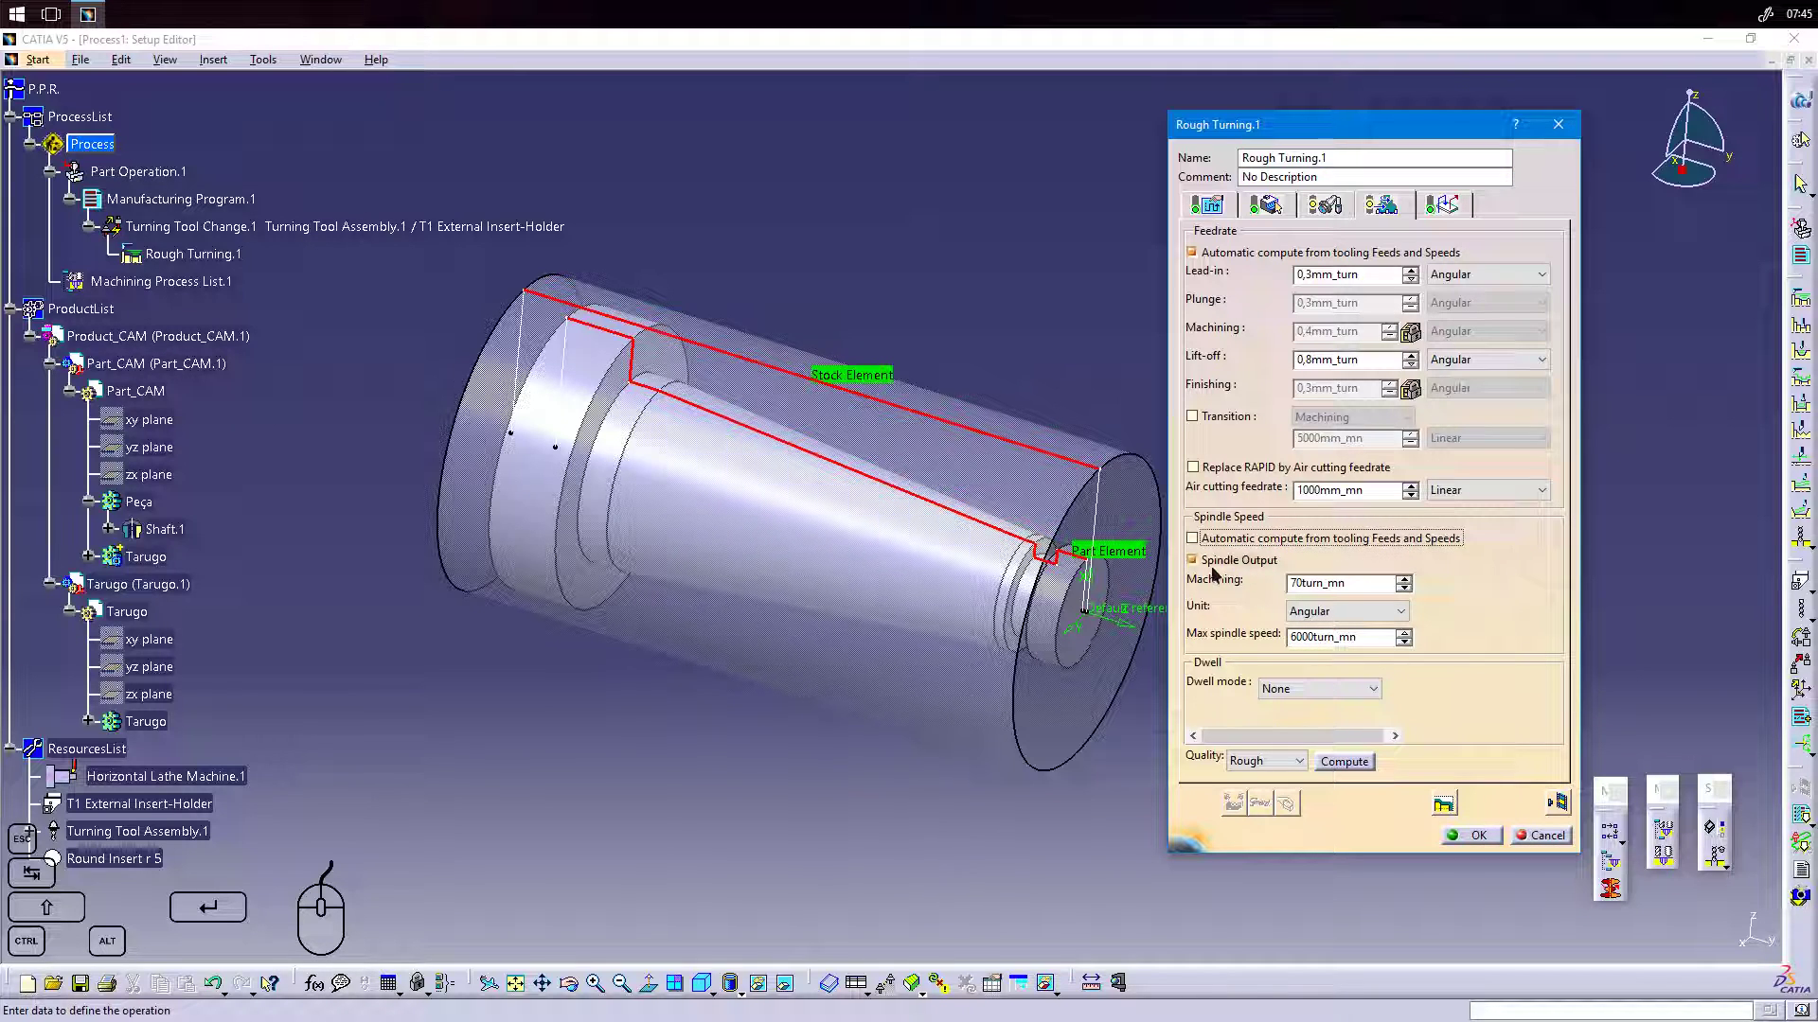
drag(1300, 583, 1288, 583)
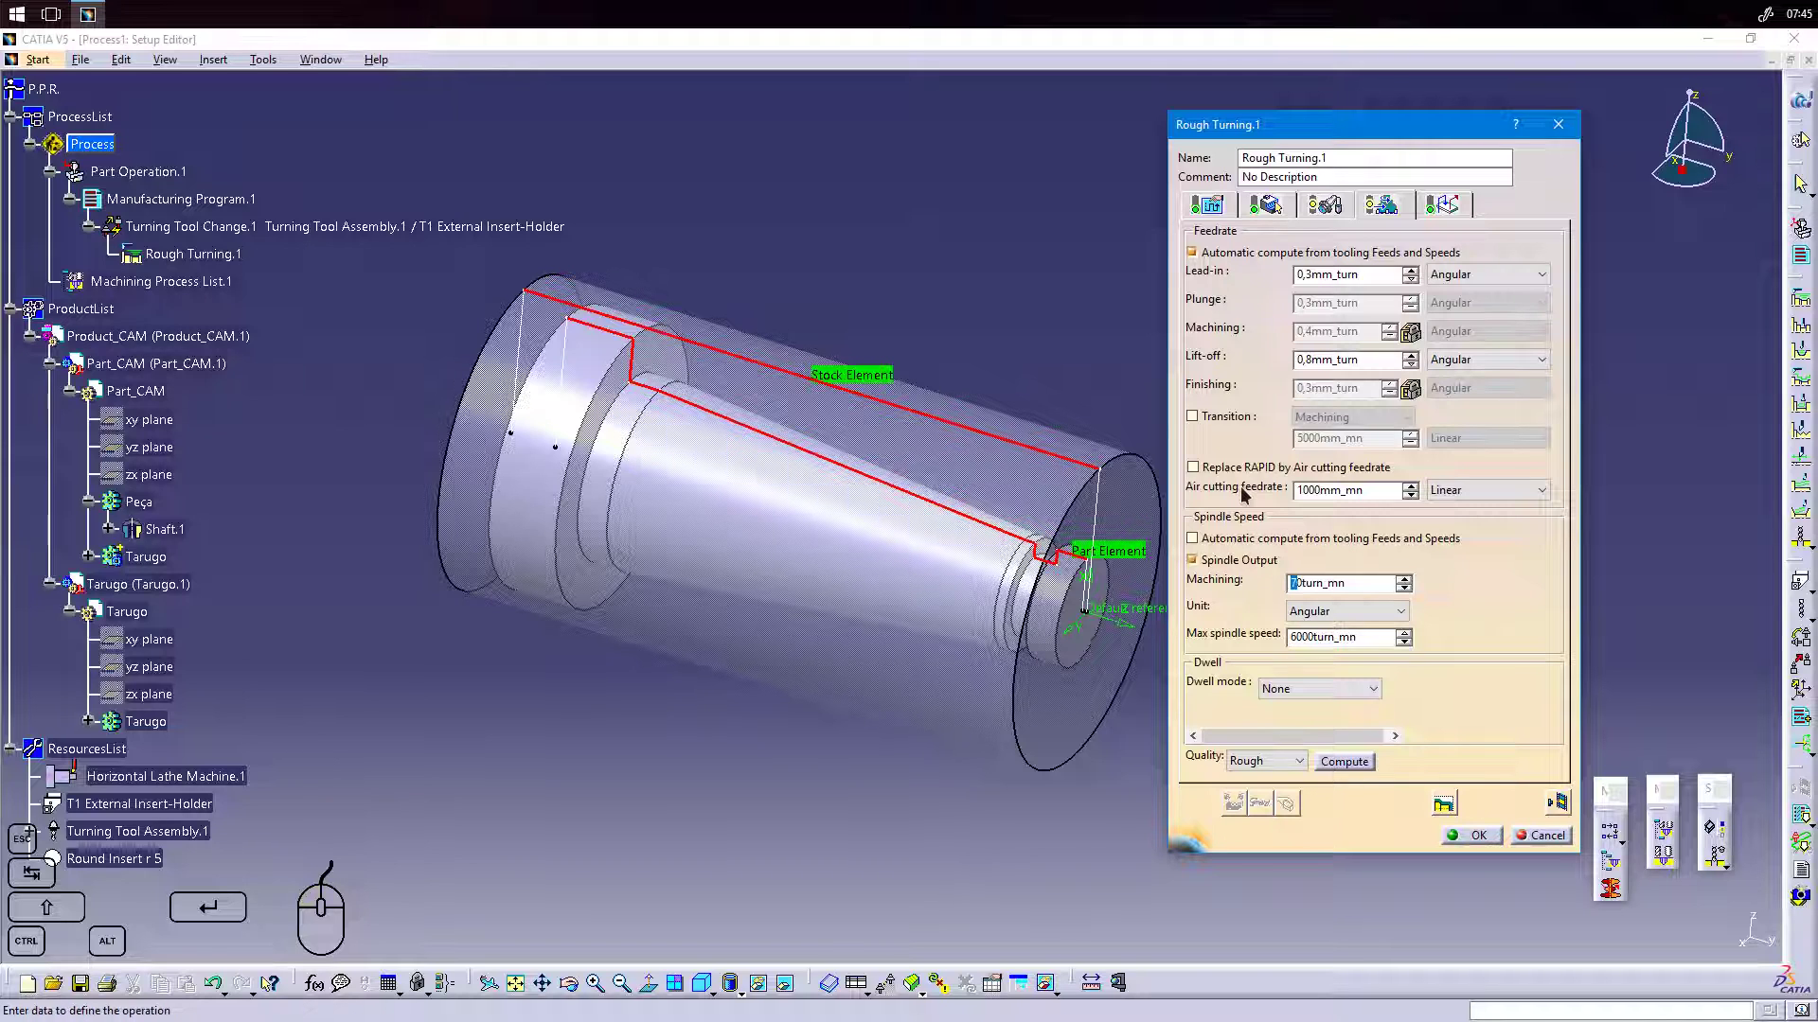
text(15)
text(300)
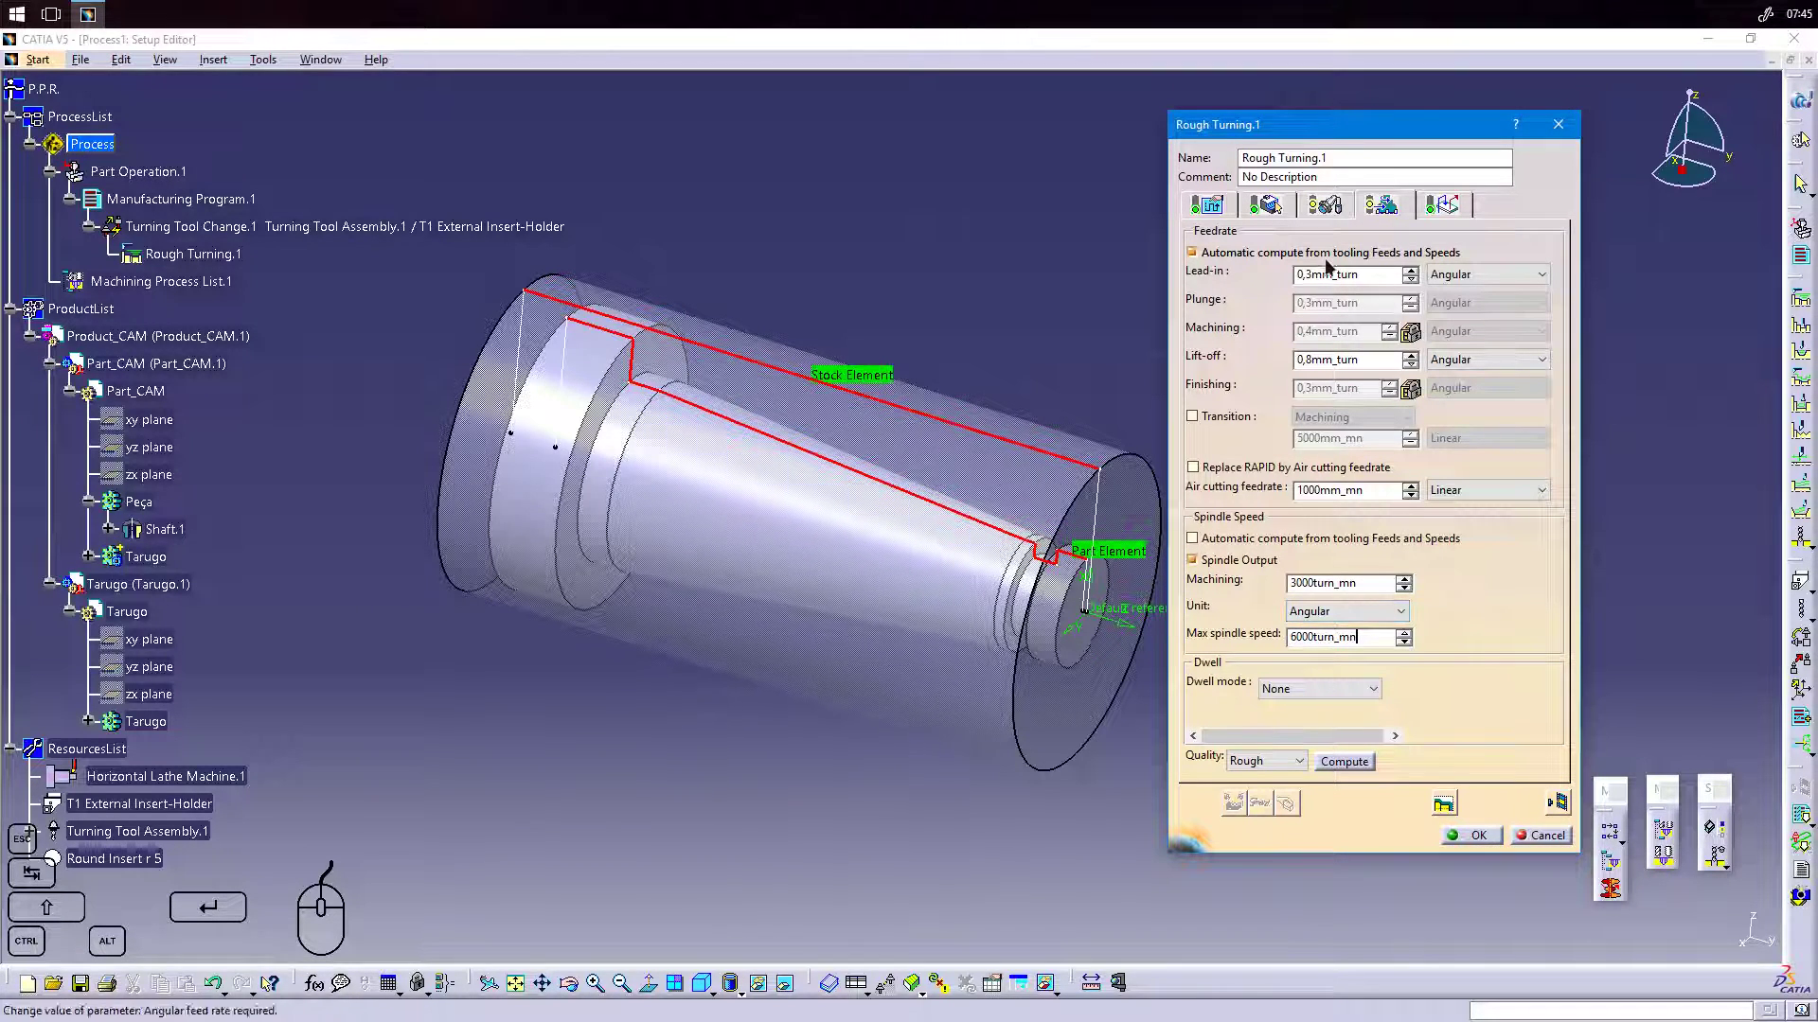
click(1317, 583)
drag(1316, 583, 1253, 581)
click(1315, 583)
drag(1315, 583, 1290, 583)
click(1367, 585)
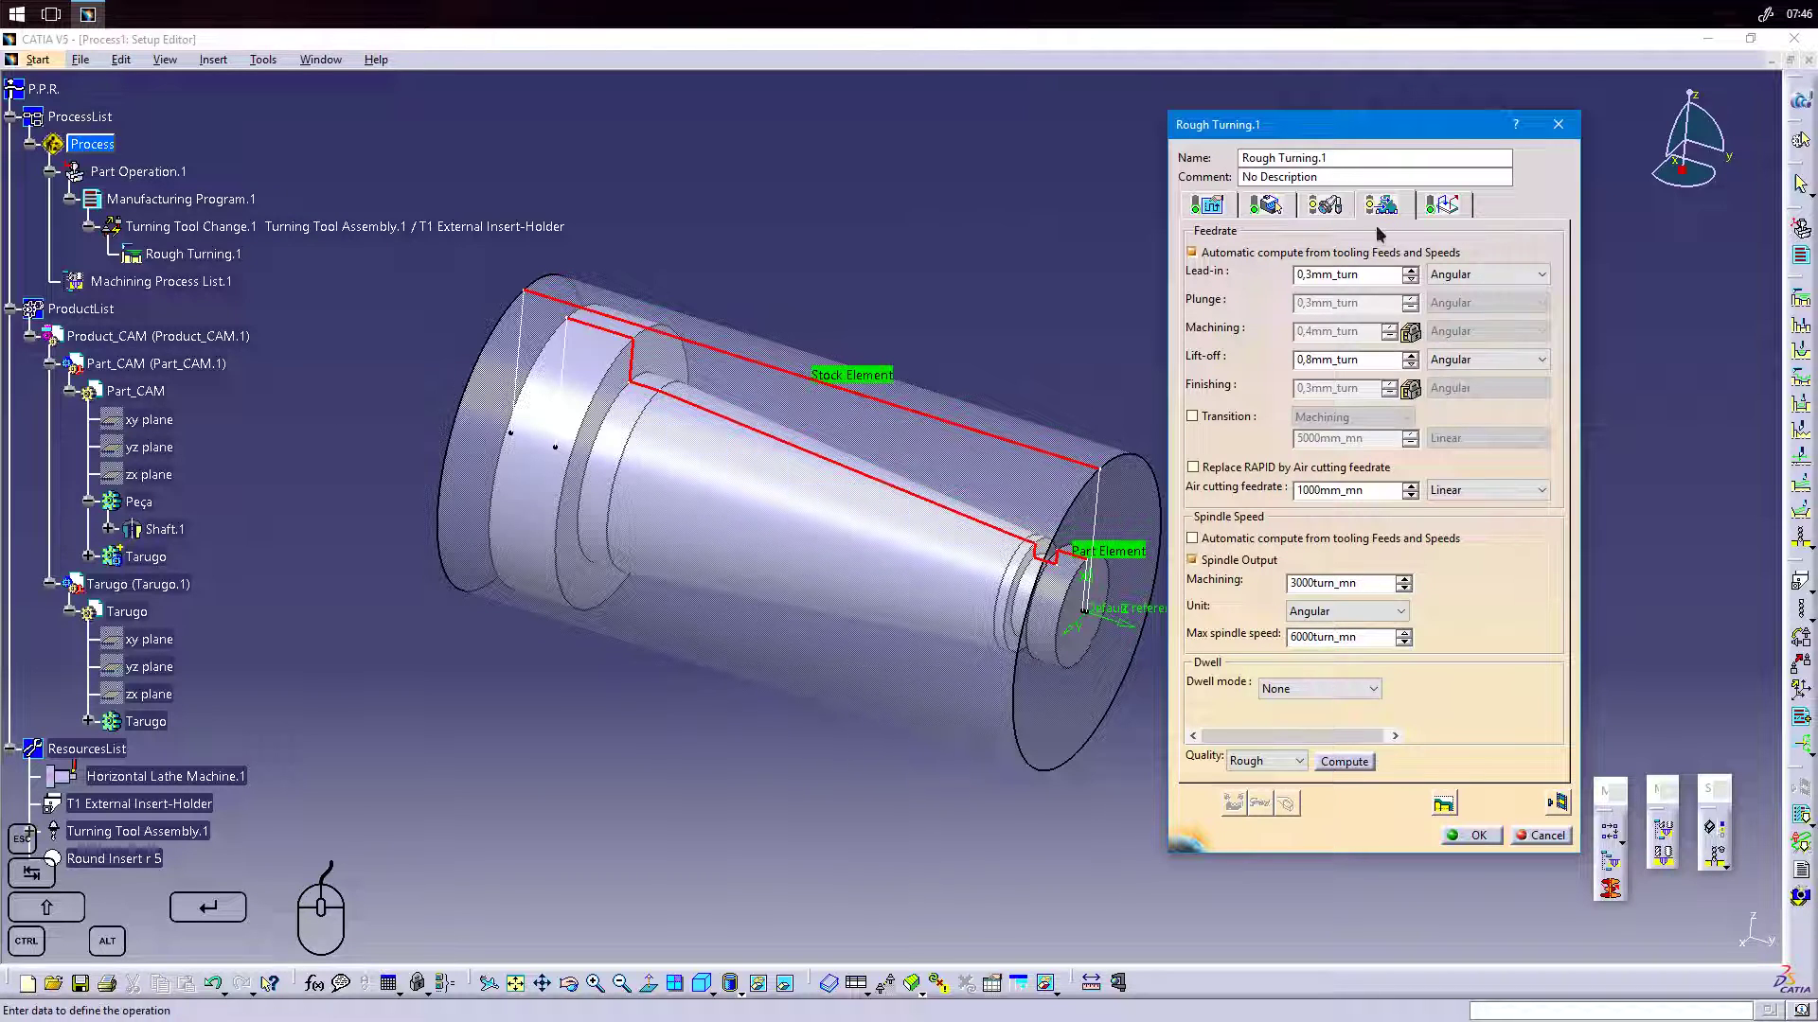
double_click(1304, 584)
Check the rough turning's macros and strategy, and compute and replay its tool path from start to end.
click(1448, 206)
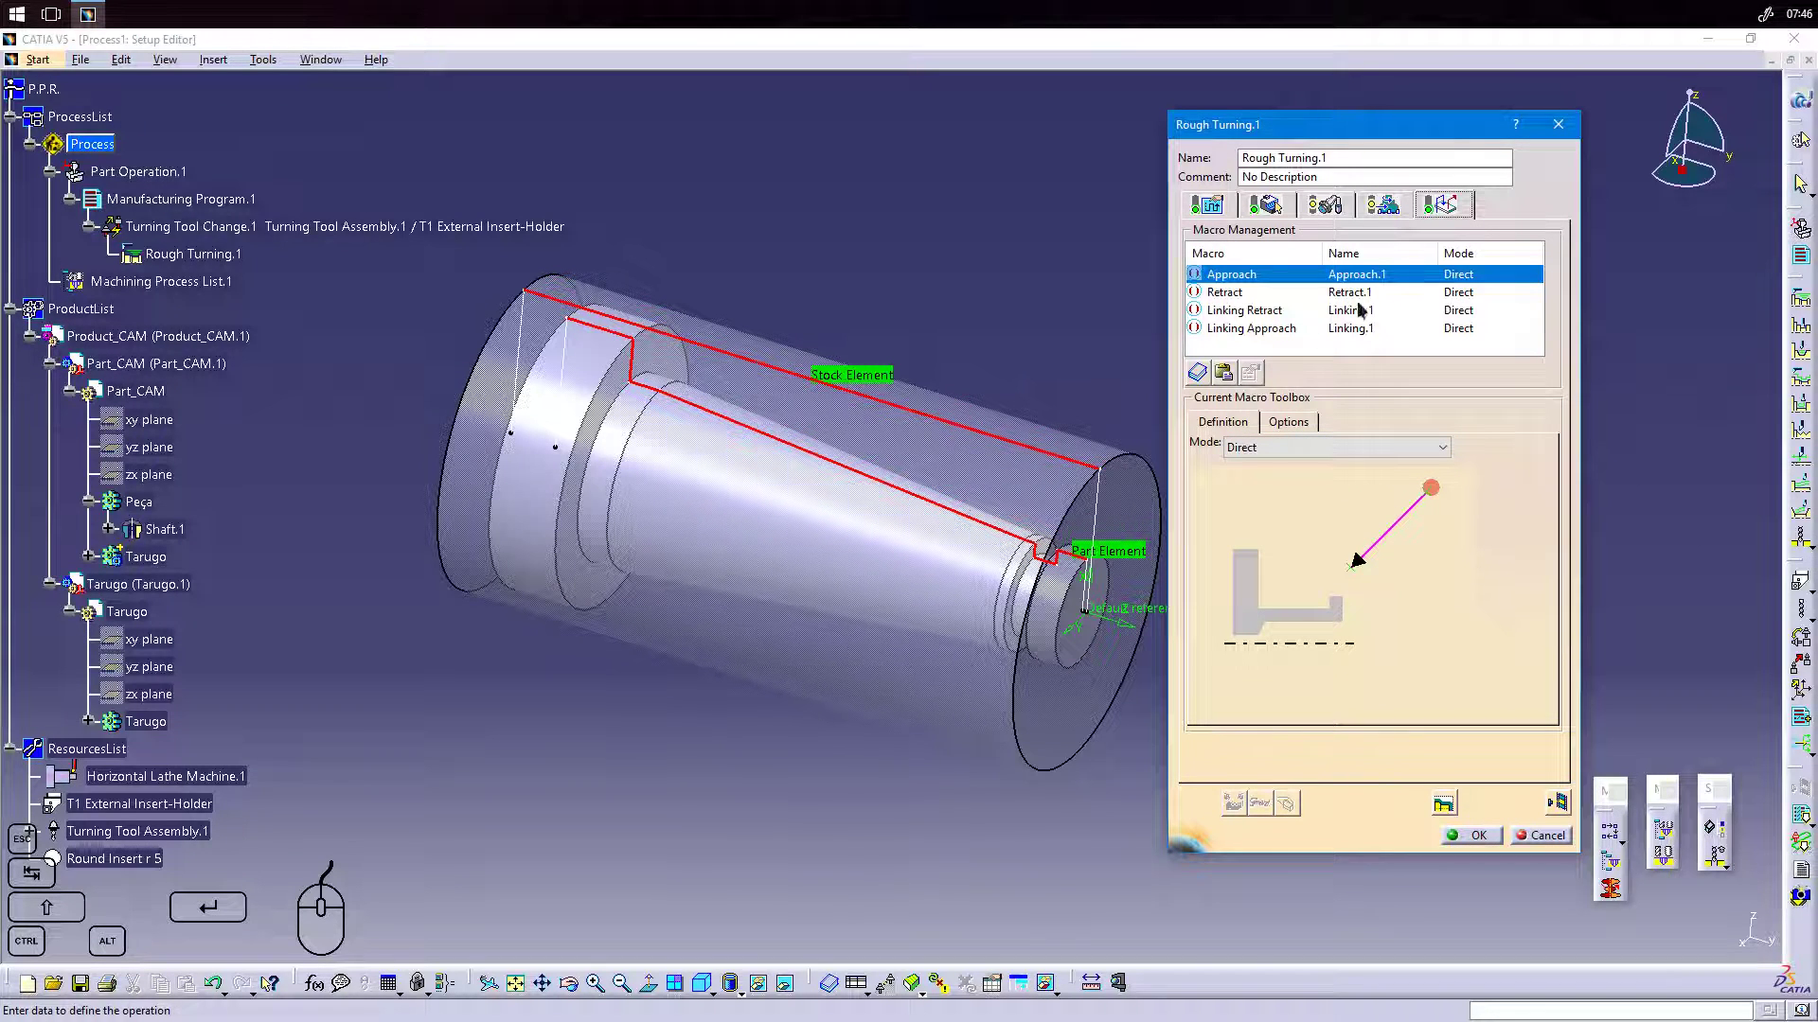
click(1210, 205)
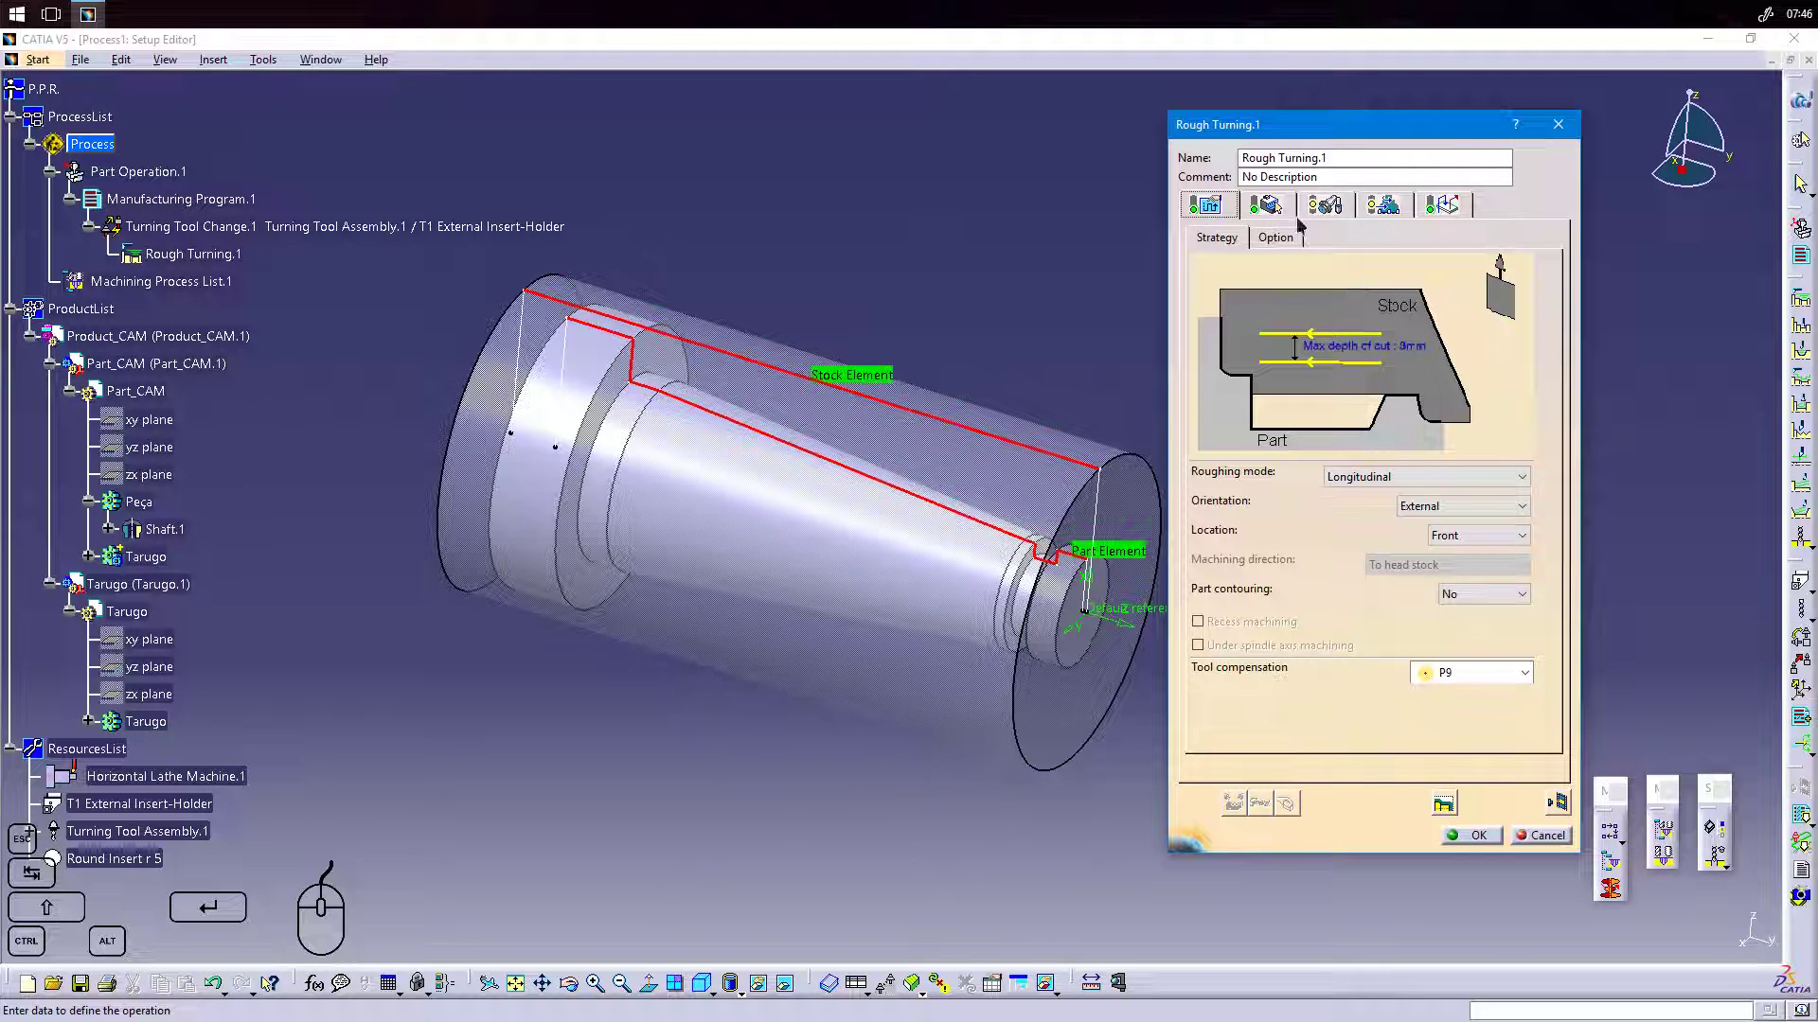
drag(1267, 126, 1330, 105)
middle_drag(1113, 708, 1025, 724)
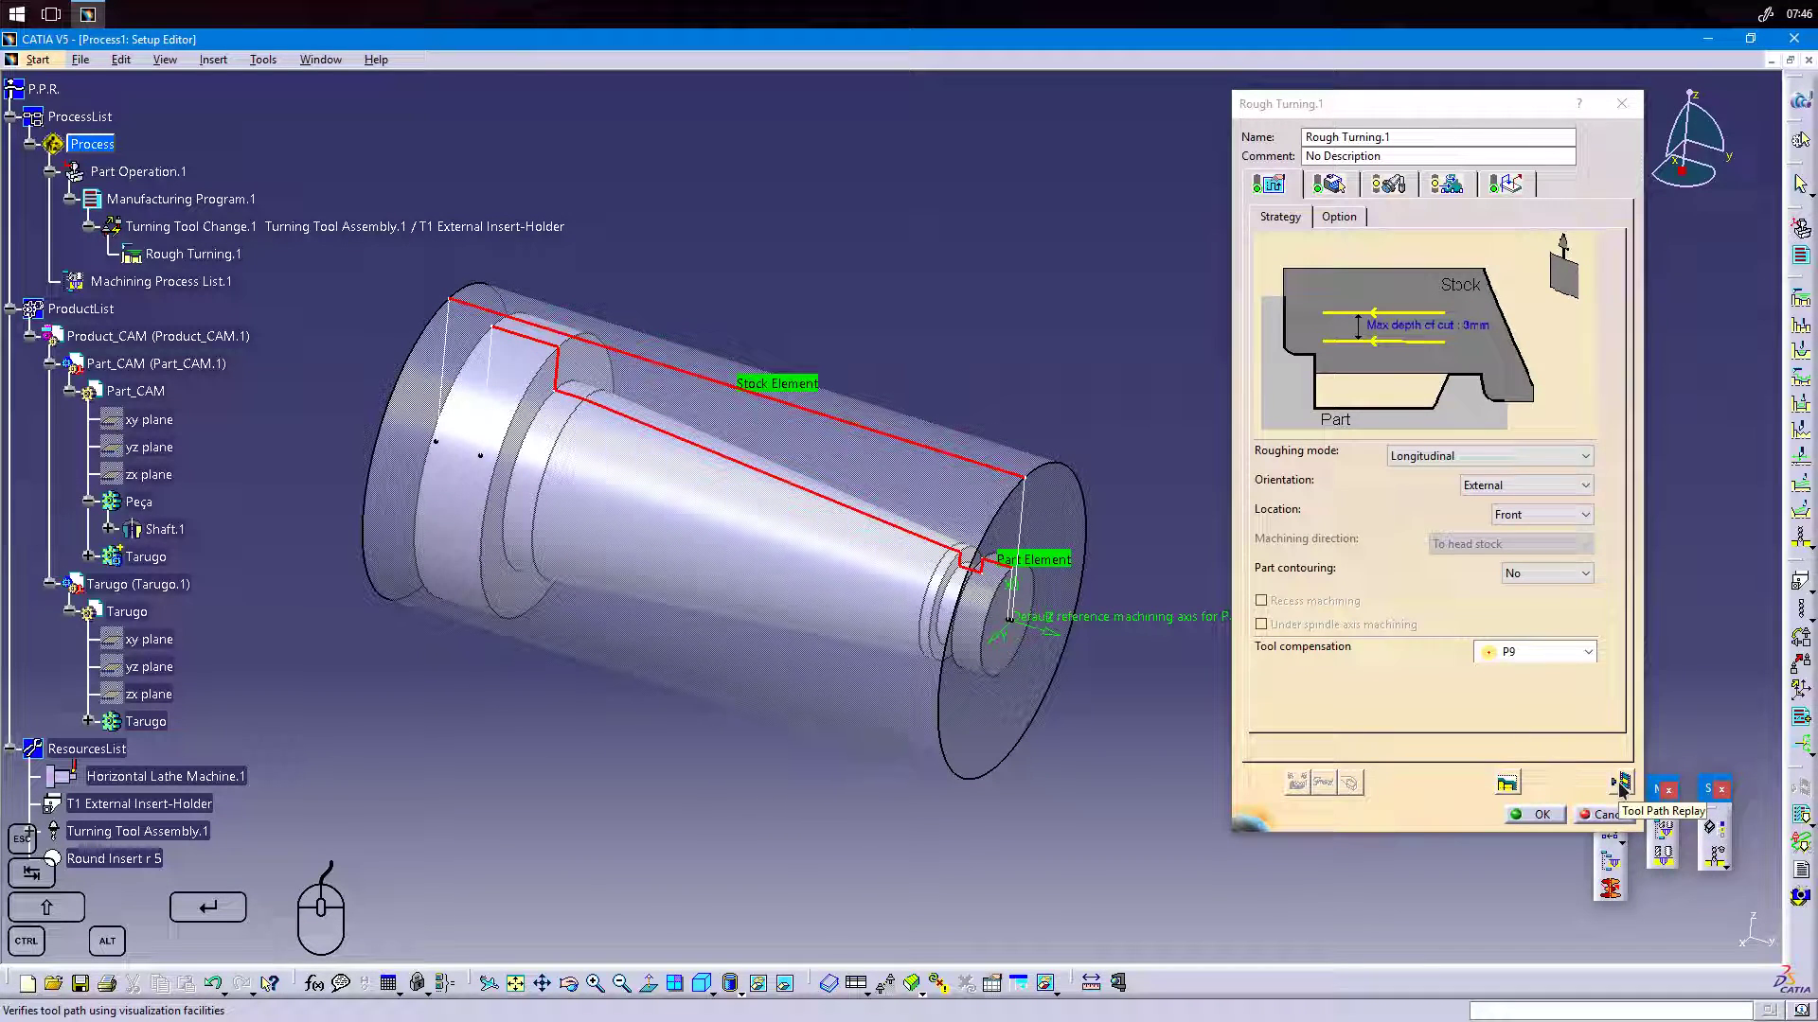
click(1619, 782)
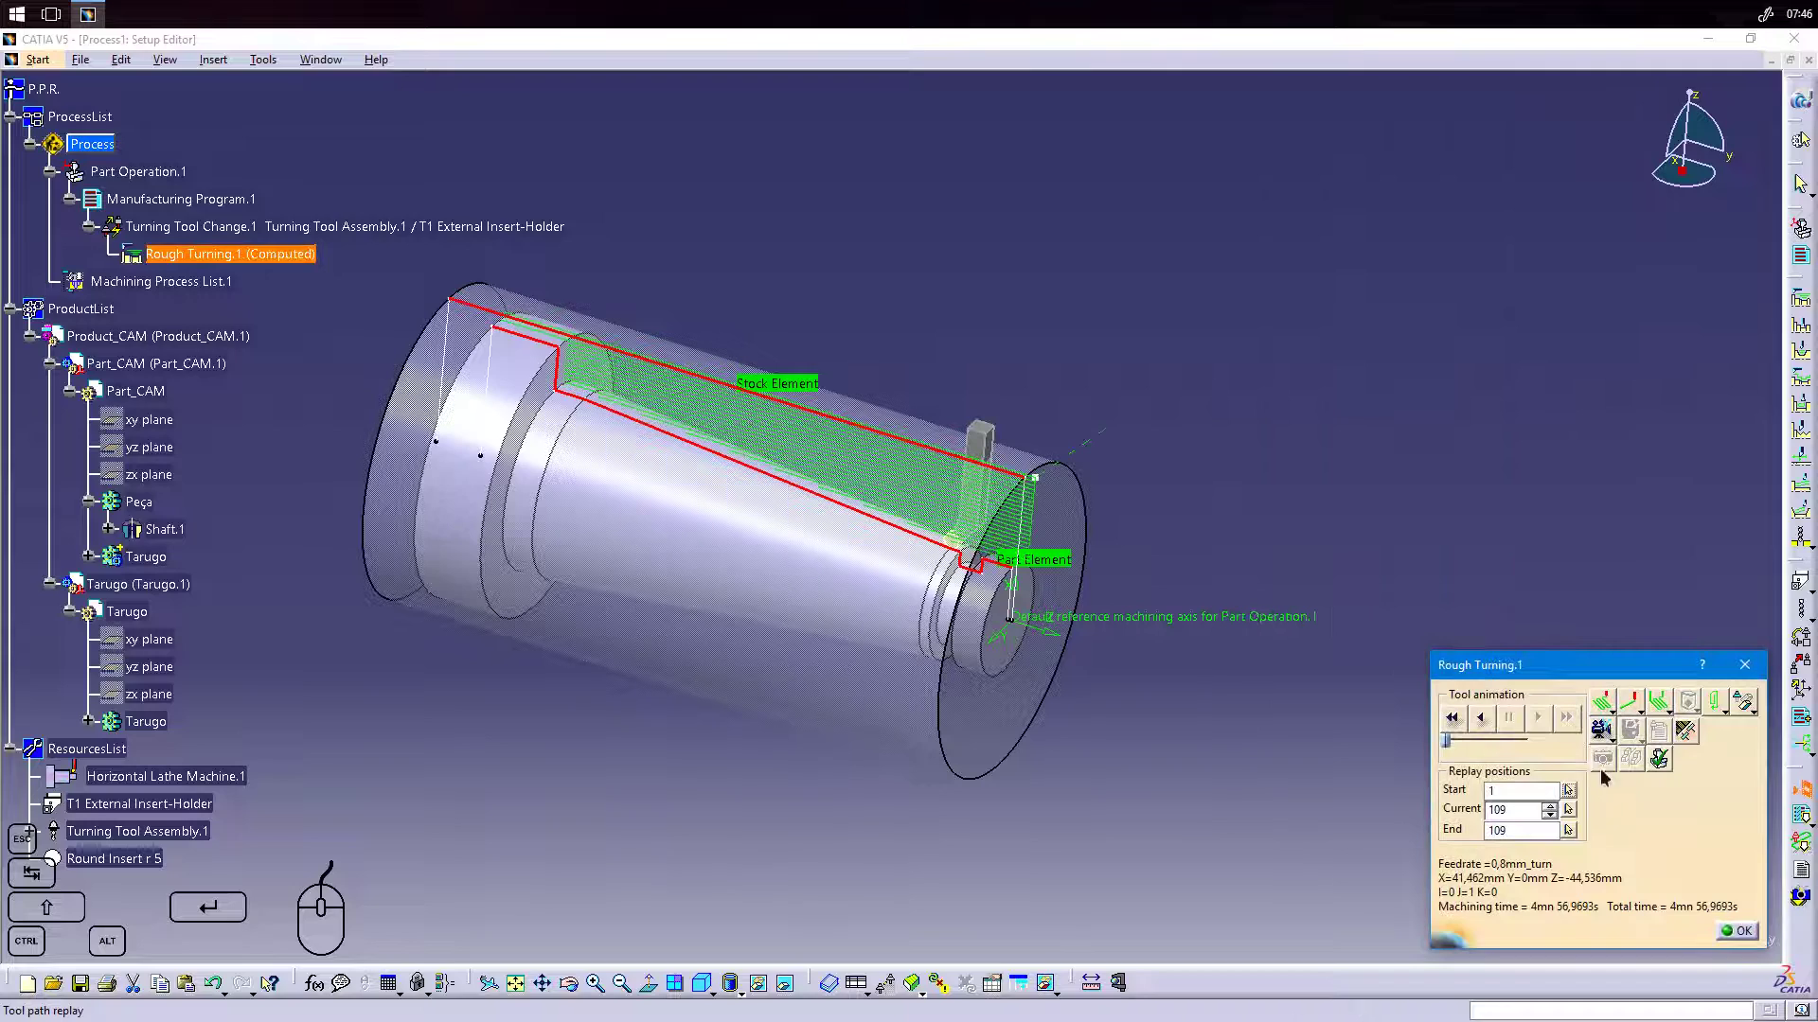
middle_drag(1069, 727, 1143, 709)
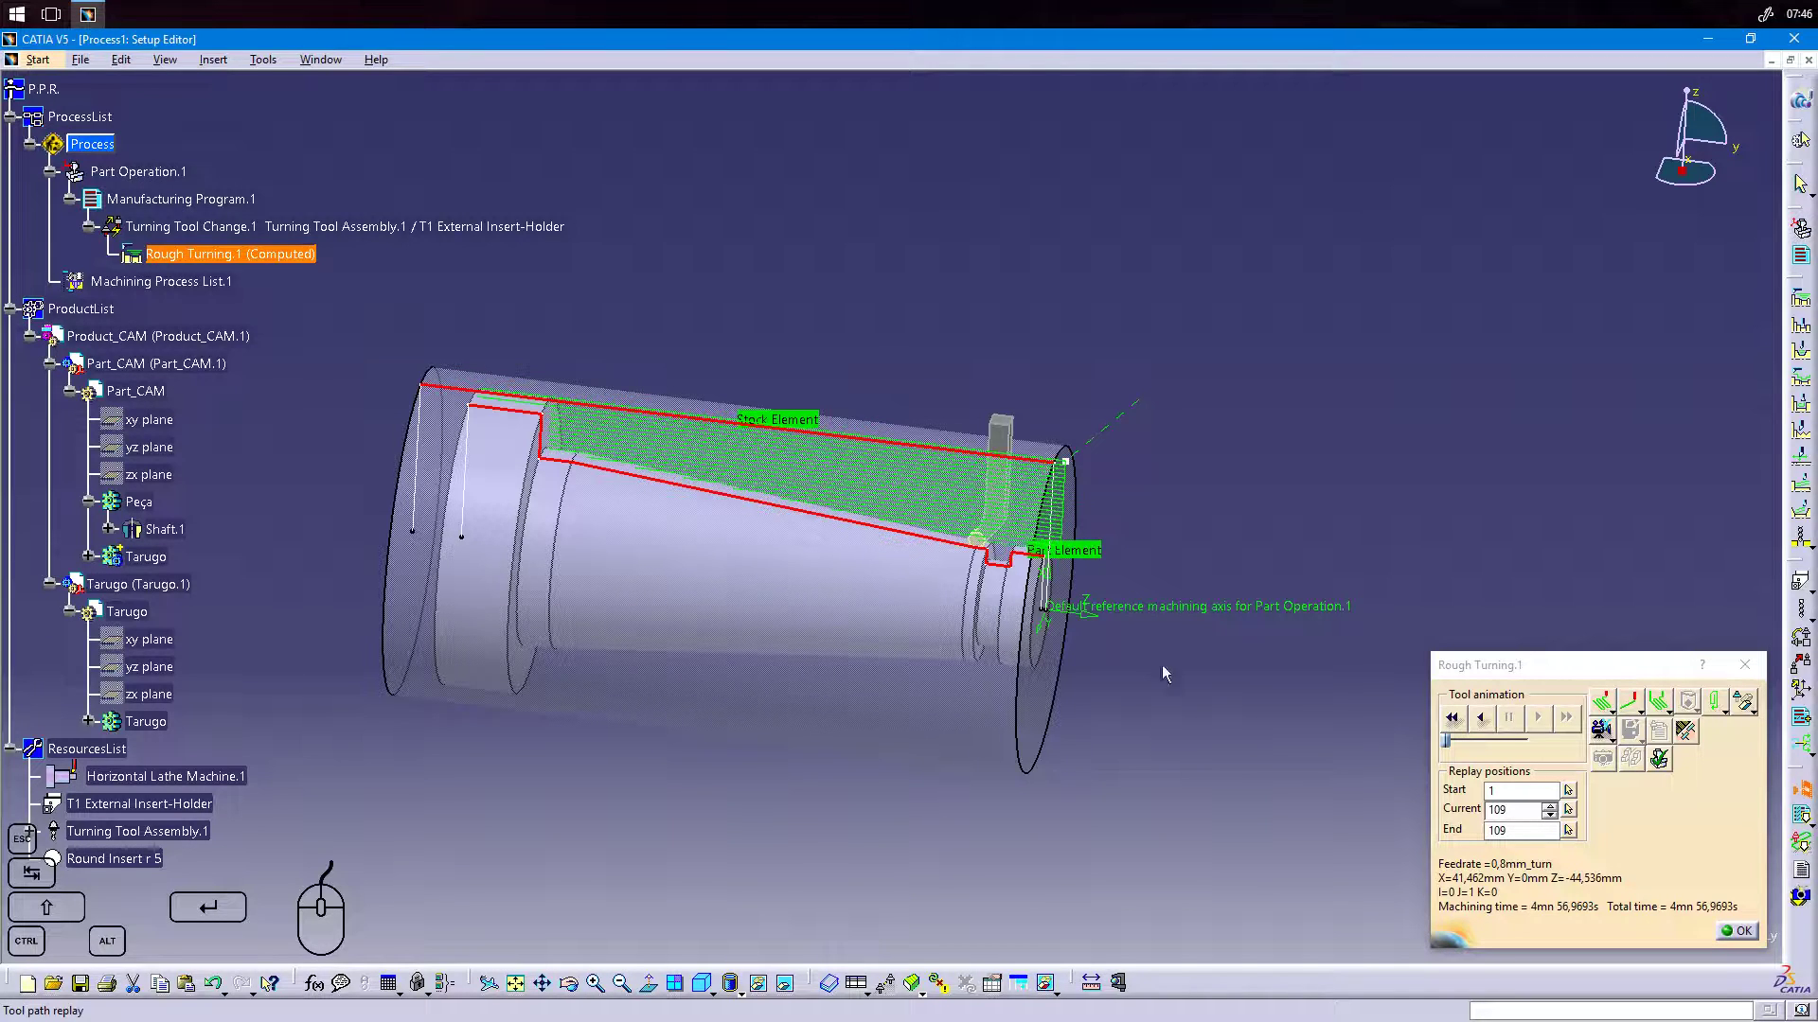
click(1458, 722)
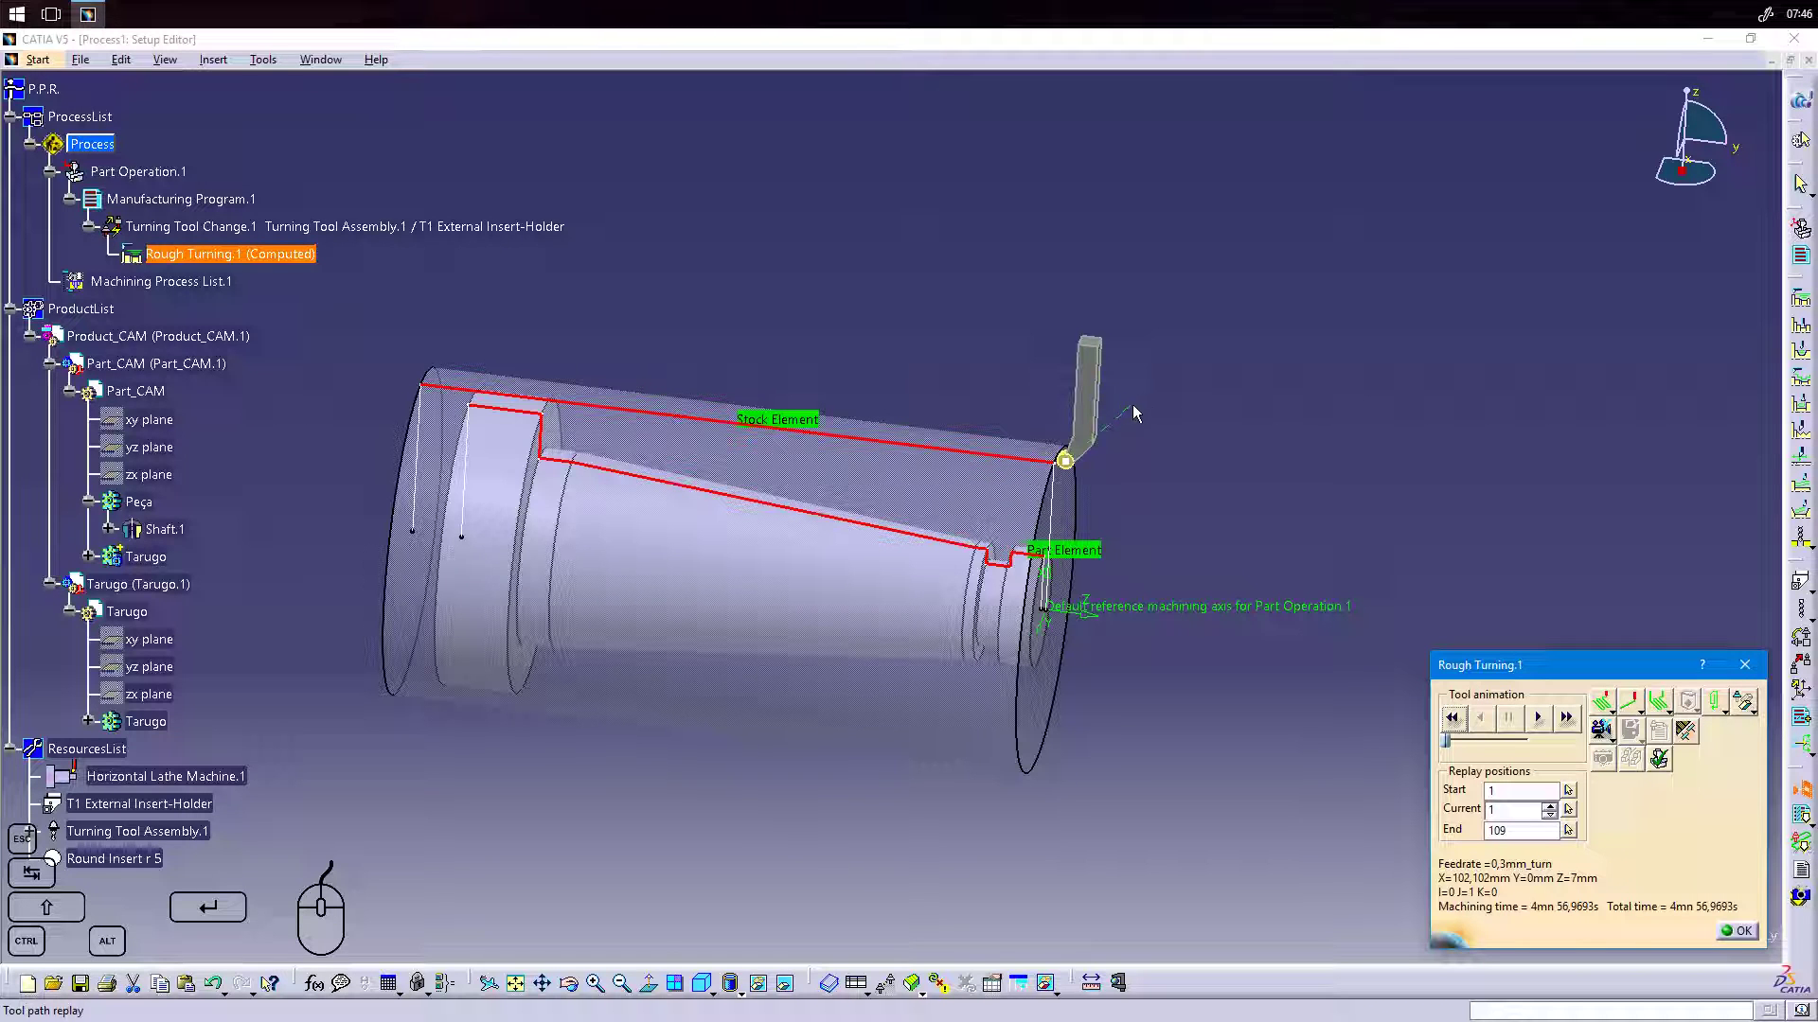
click(1544, 722)
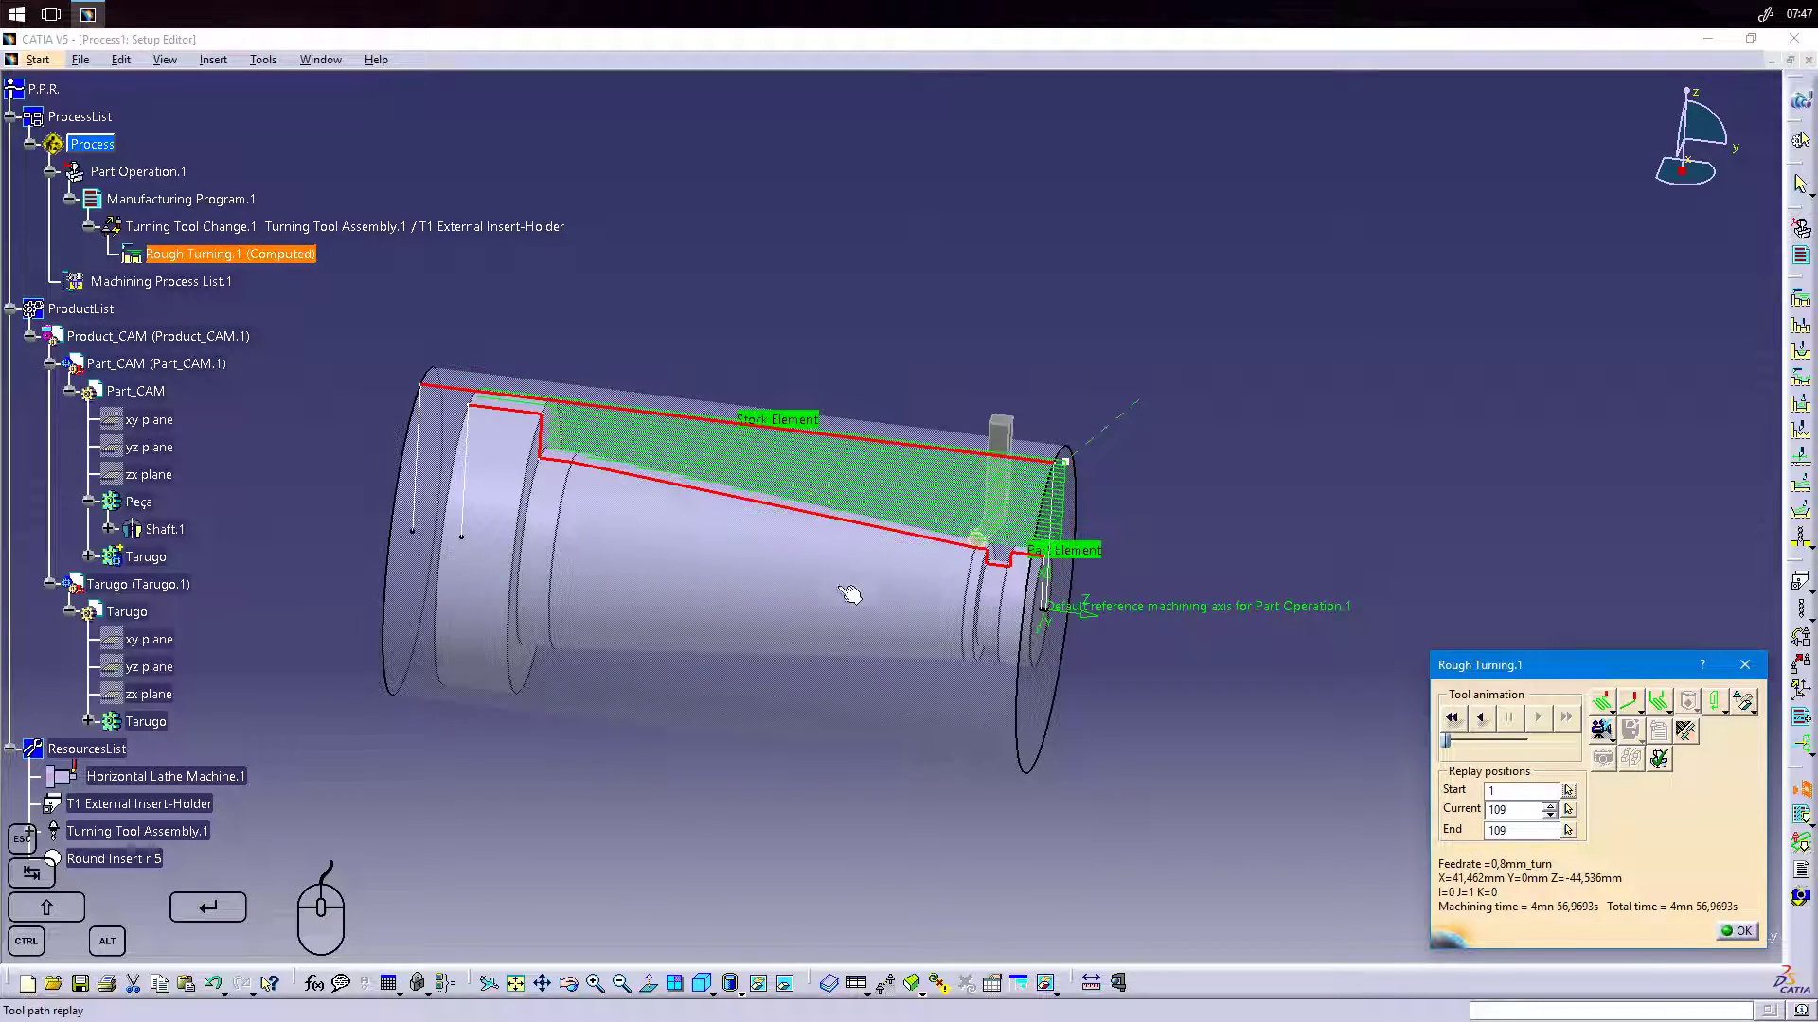
Inspect the replayed tool path and insert position near the groove, and accept the rough turning operation.
middle_drag(880, 590, 960, 282)
middle_drag(1372, 580, 982, 516)
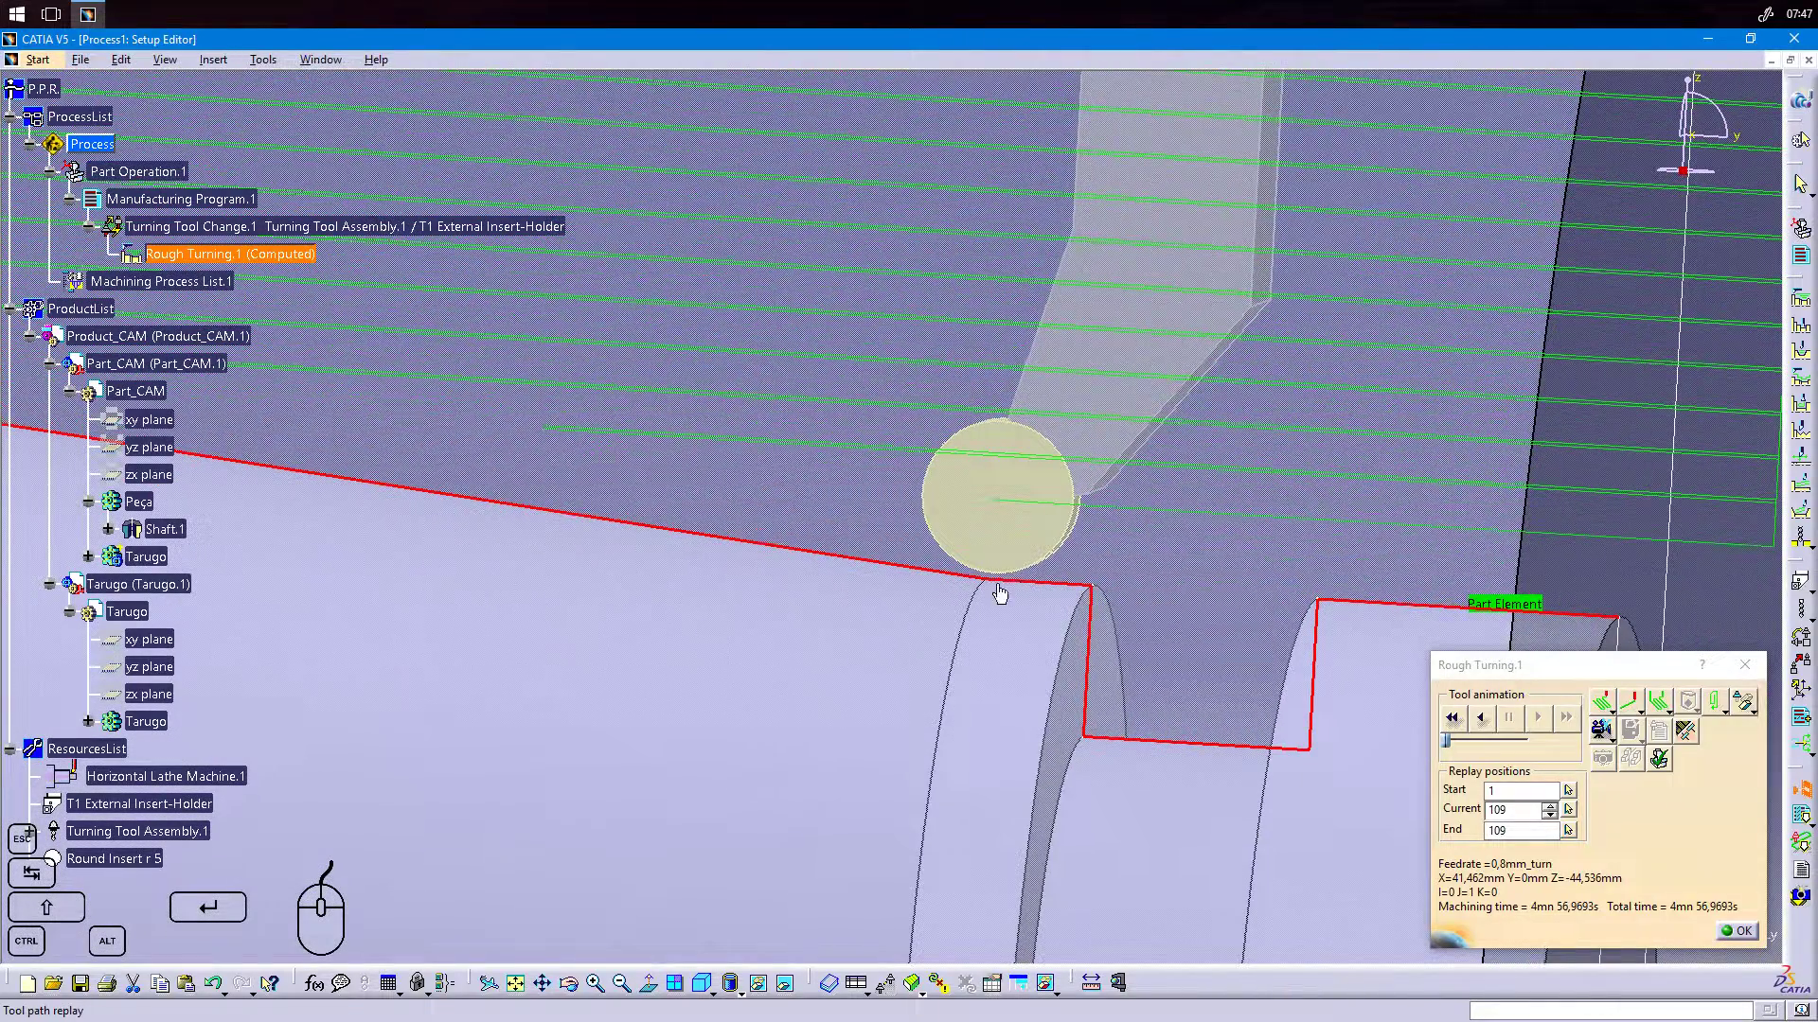
middle_drag(998, 629, 791, 588)
middle_drag(620, 580, 730, 570)
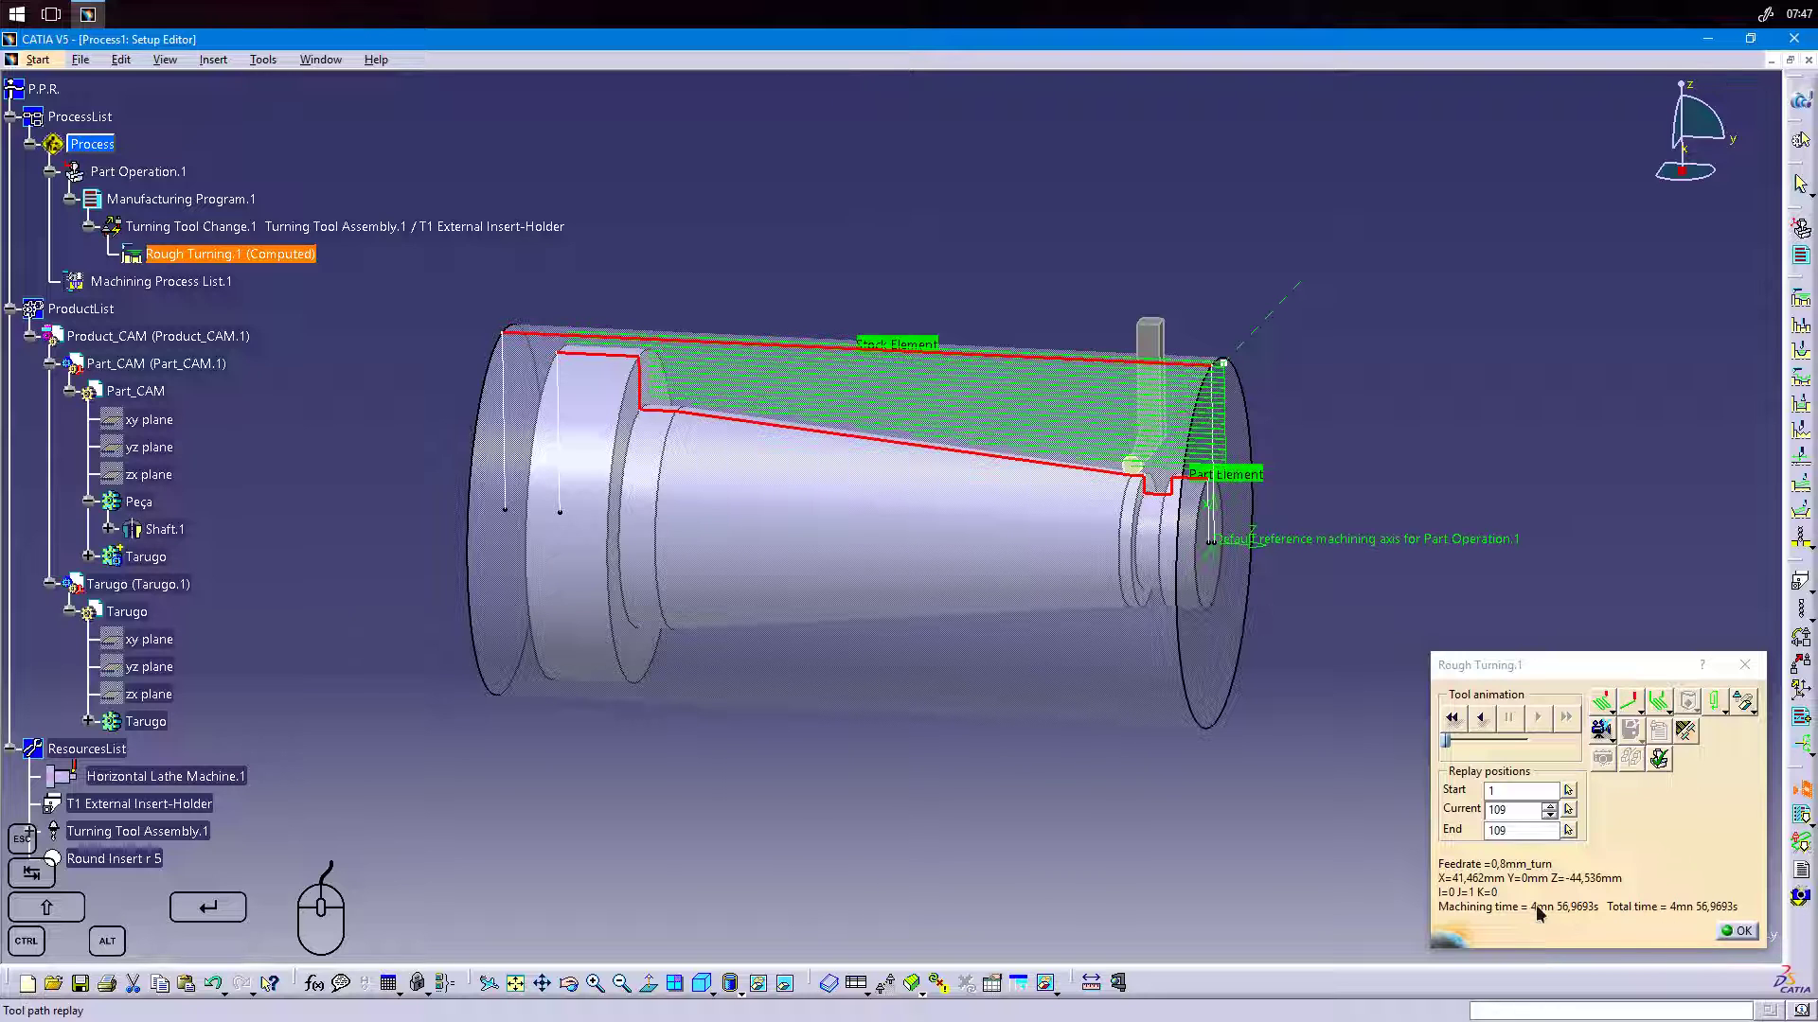
drag(1573, 666, 1524, 573)
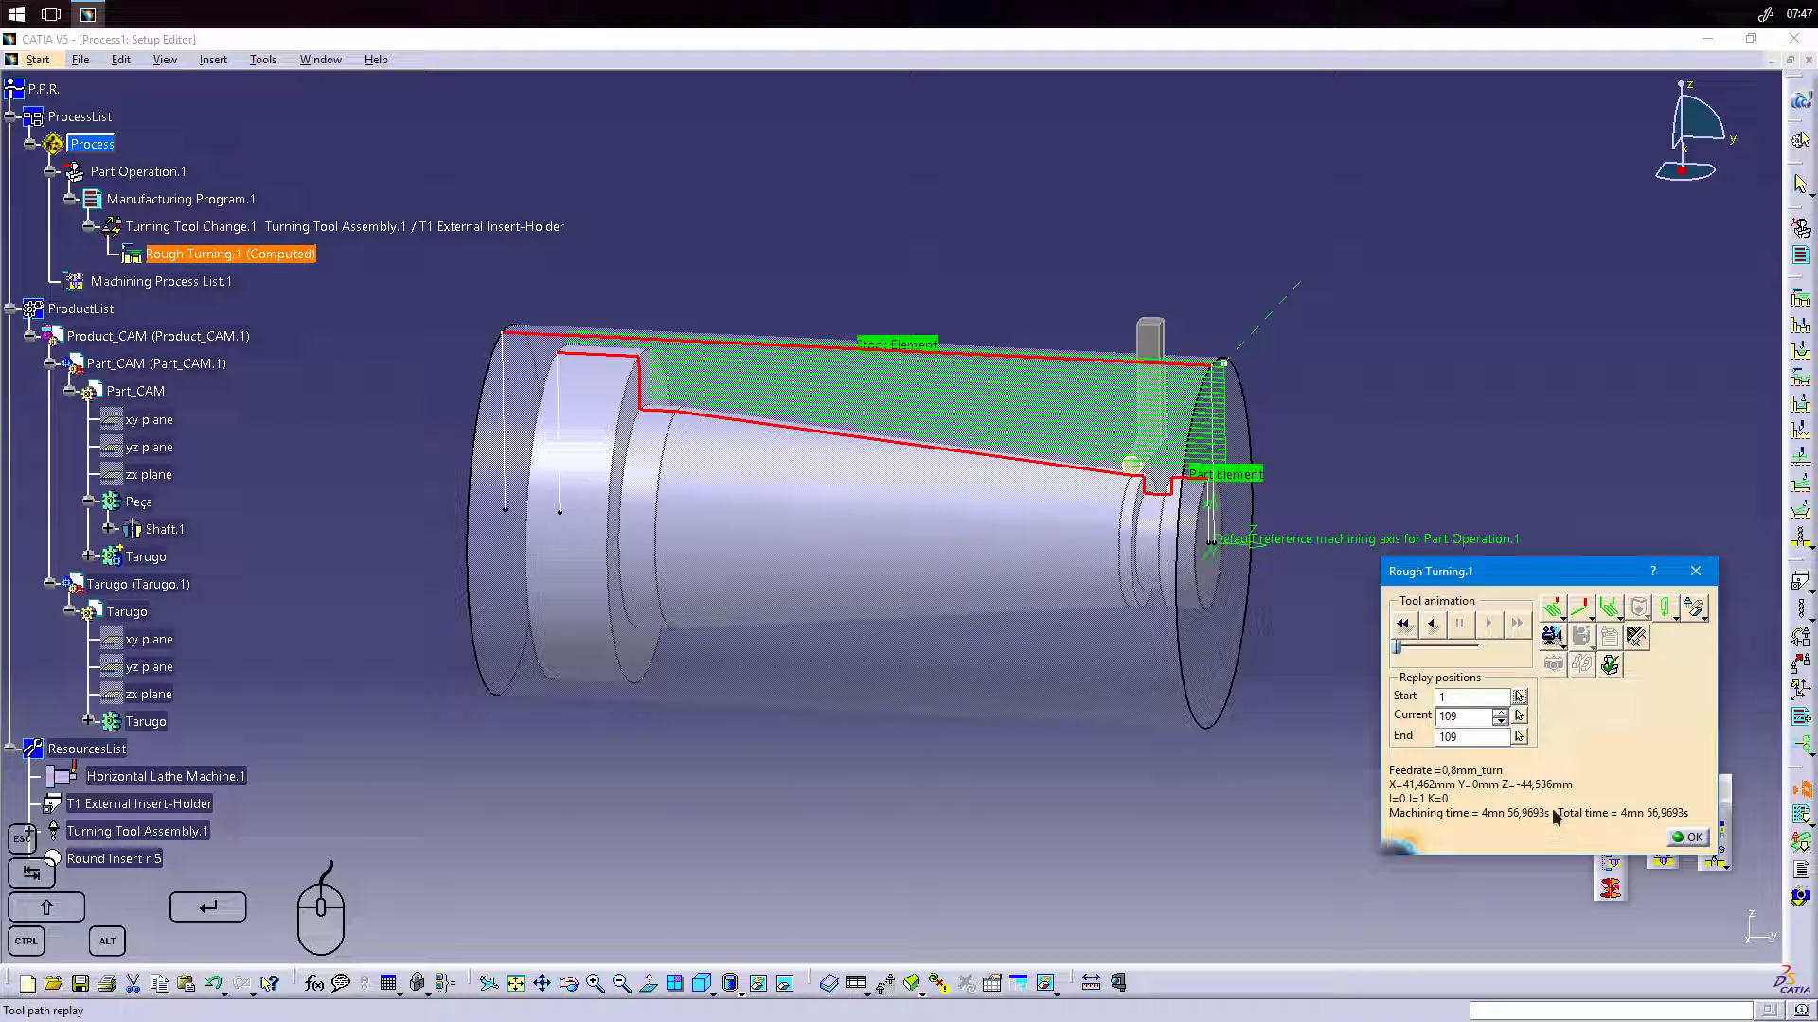
click(1695, 839)
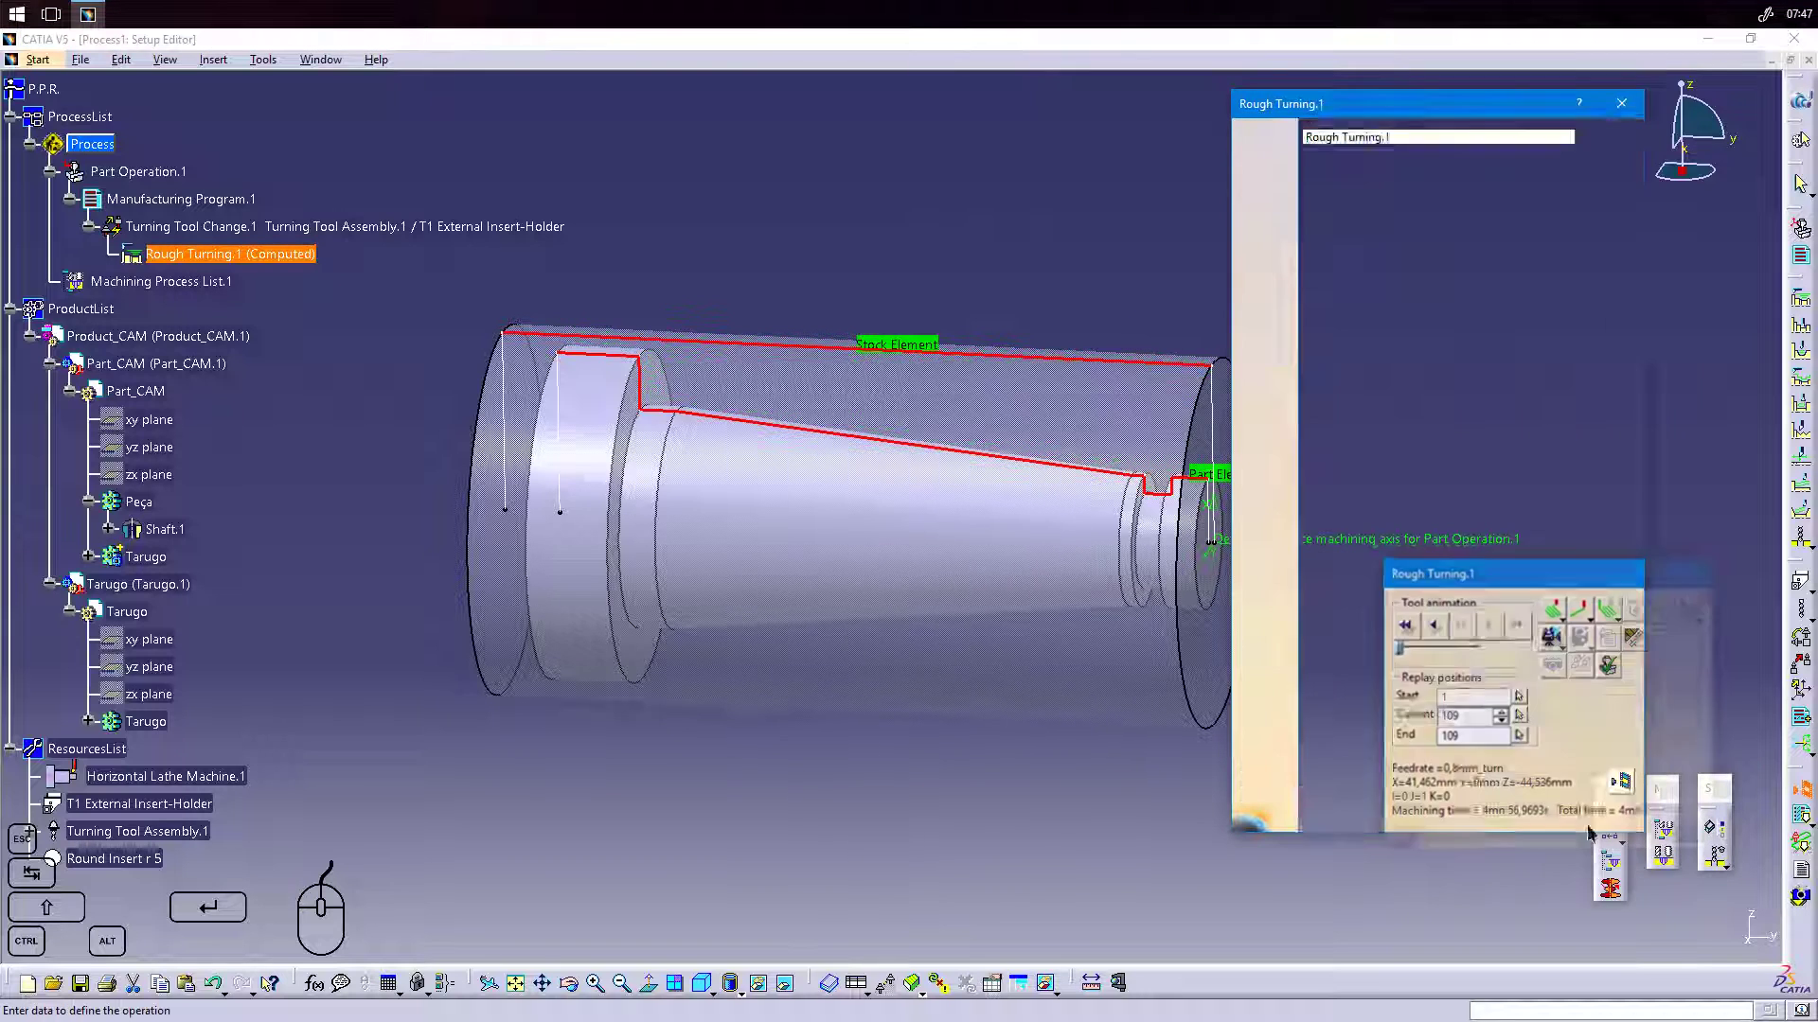
click(1541, 815)
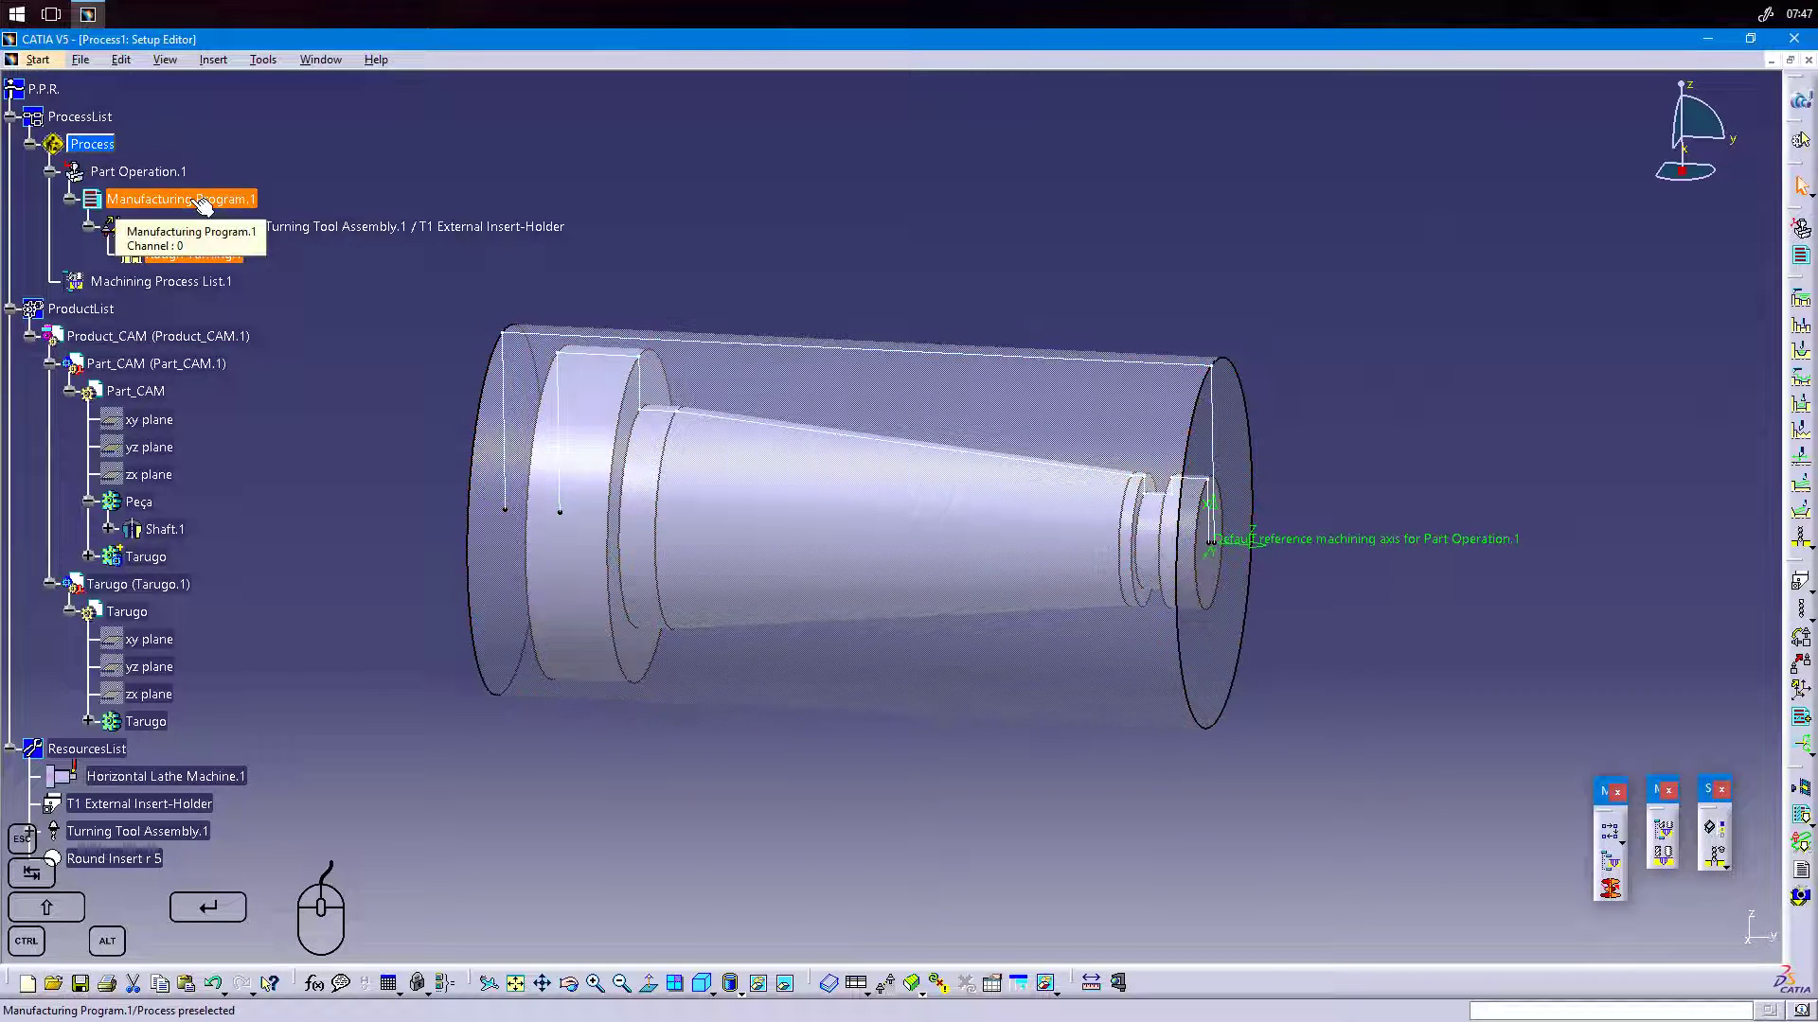
right_click(158, 173)
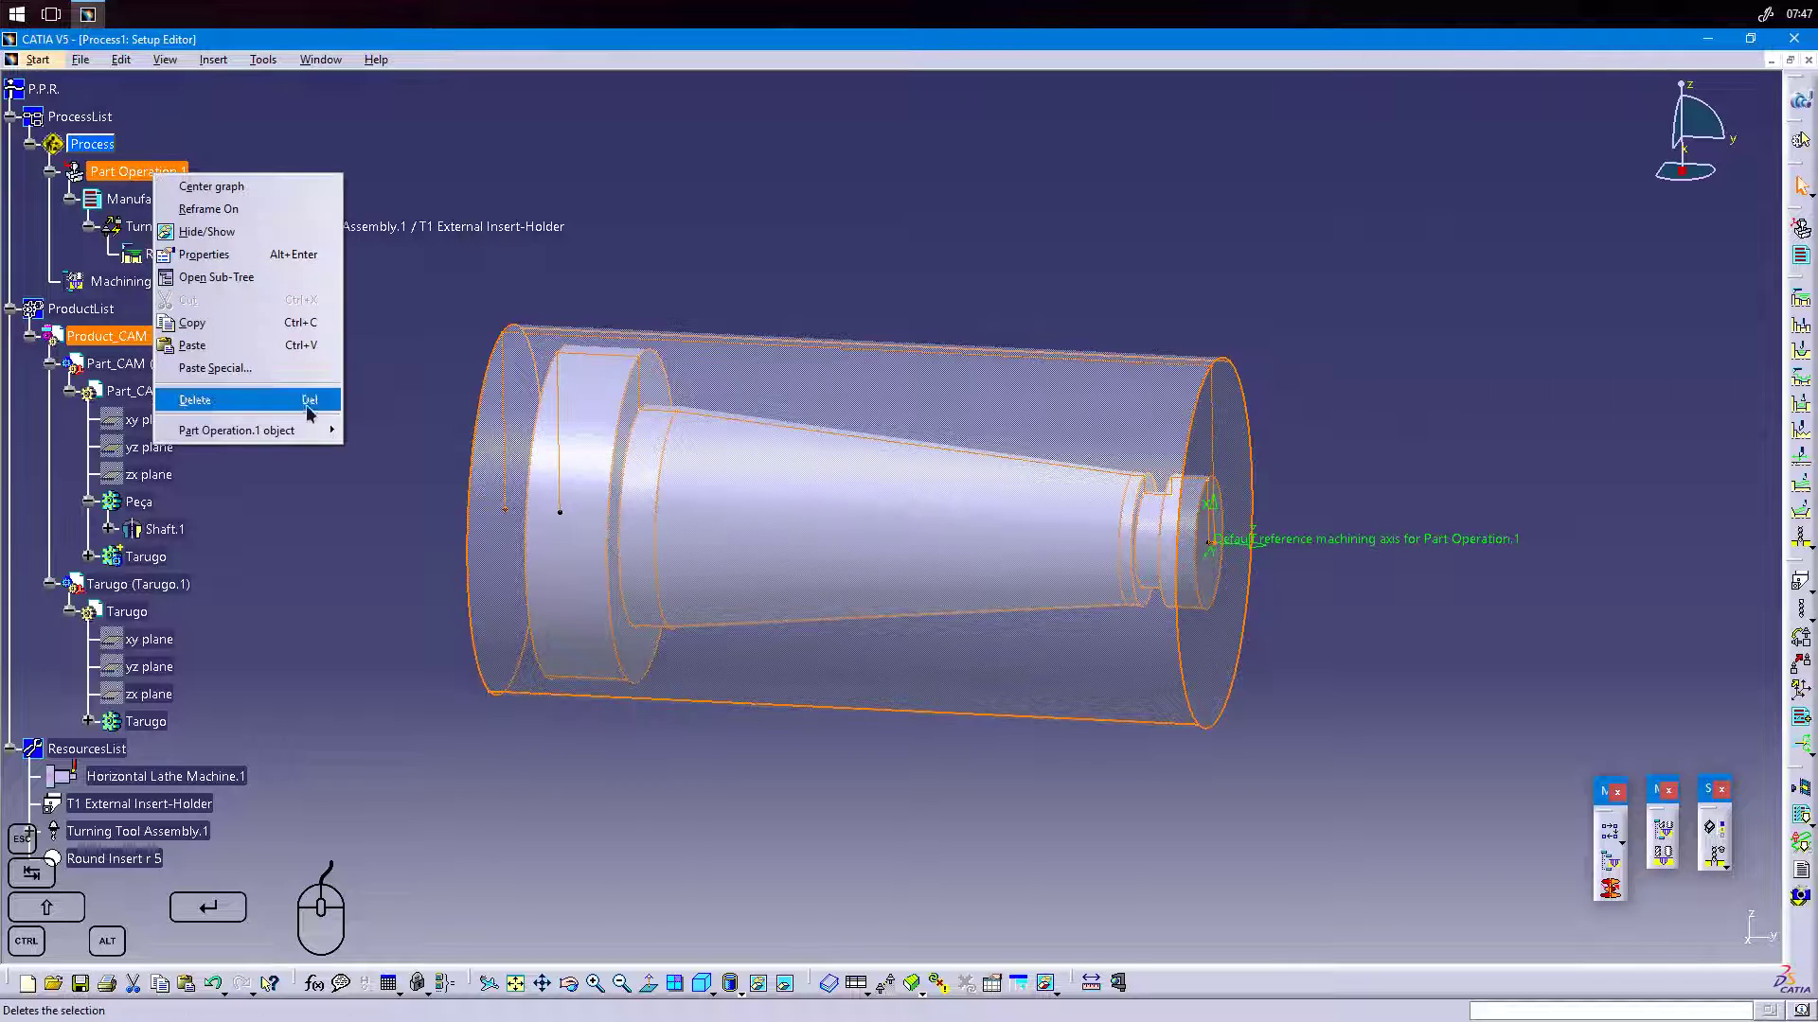
mouse_move(306, 430)
click(431, 246)
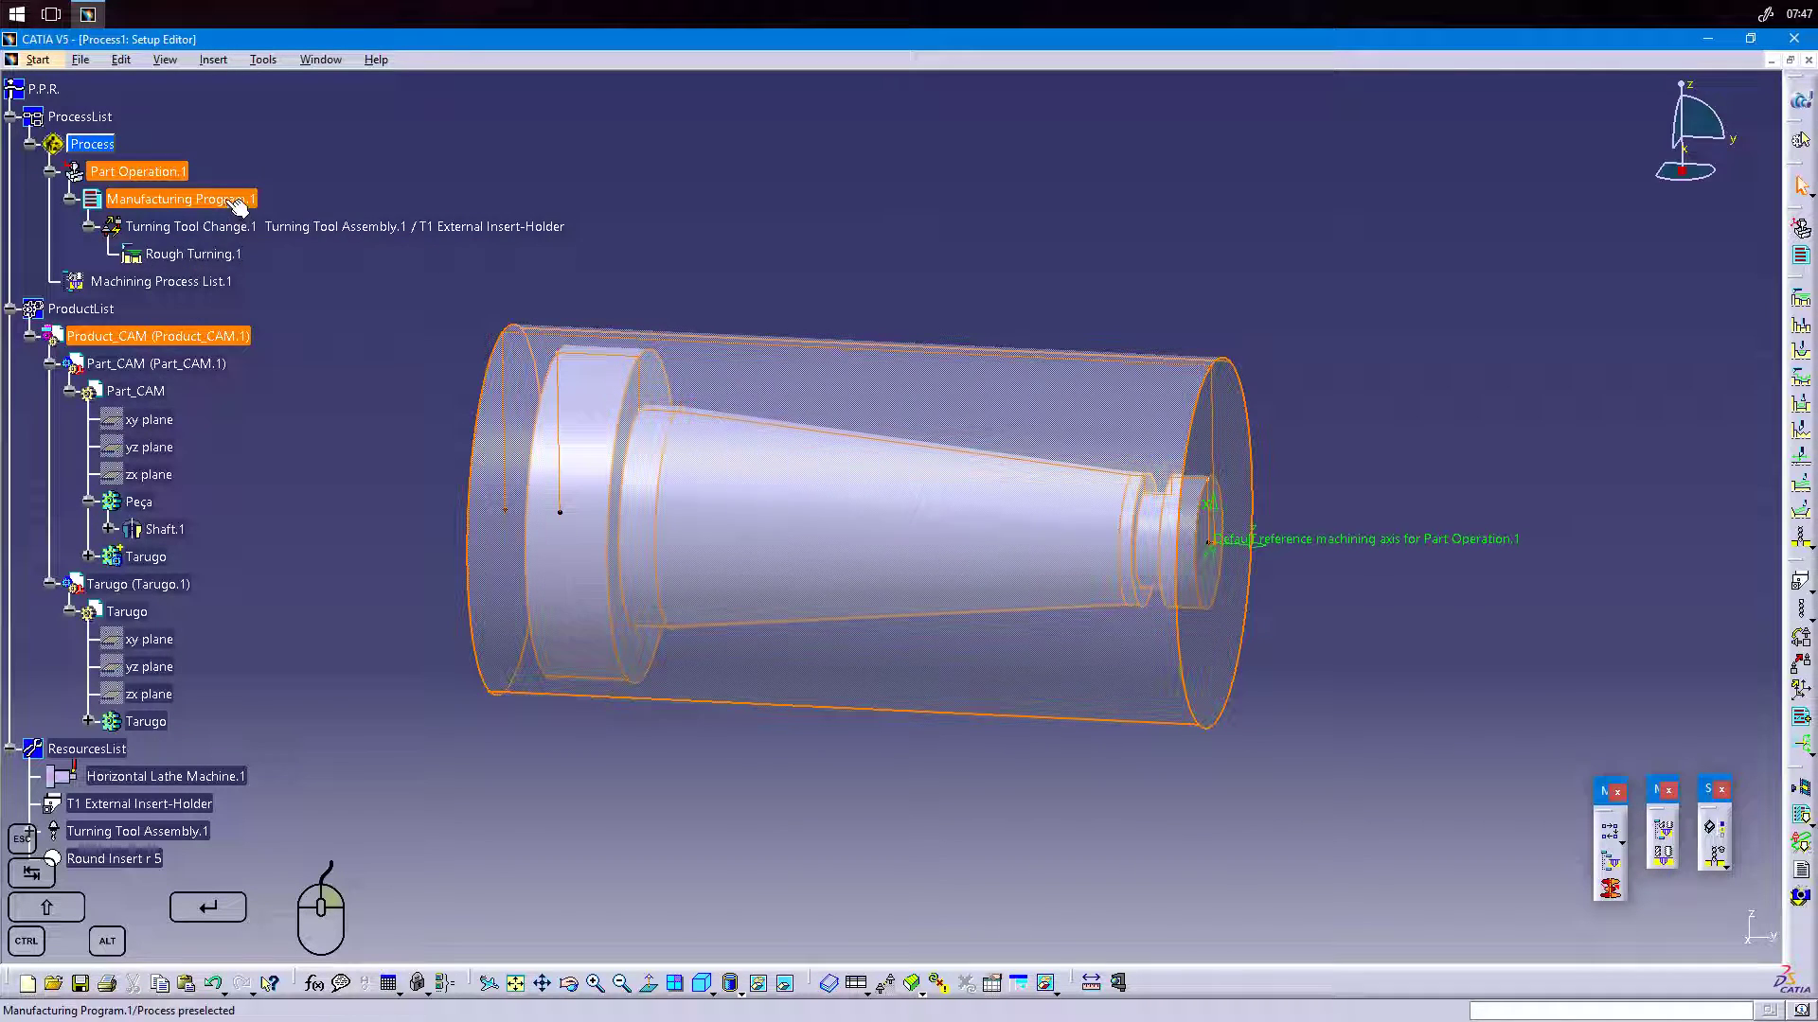
Run the video simulation of Manufacturing Program.1 from its tool path, inspect the machined stock and close the simulation.
right_click(228, 200)
mouse_move(387, 460)
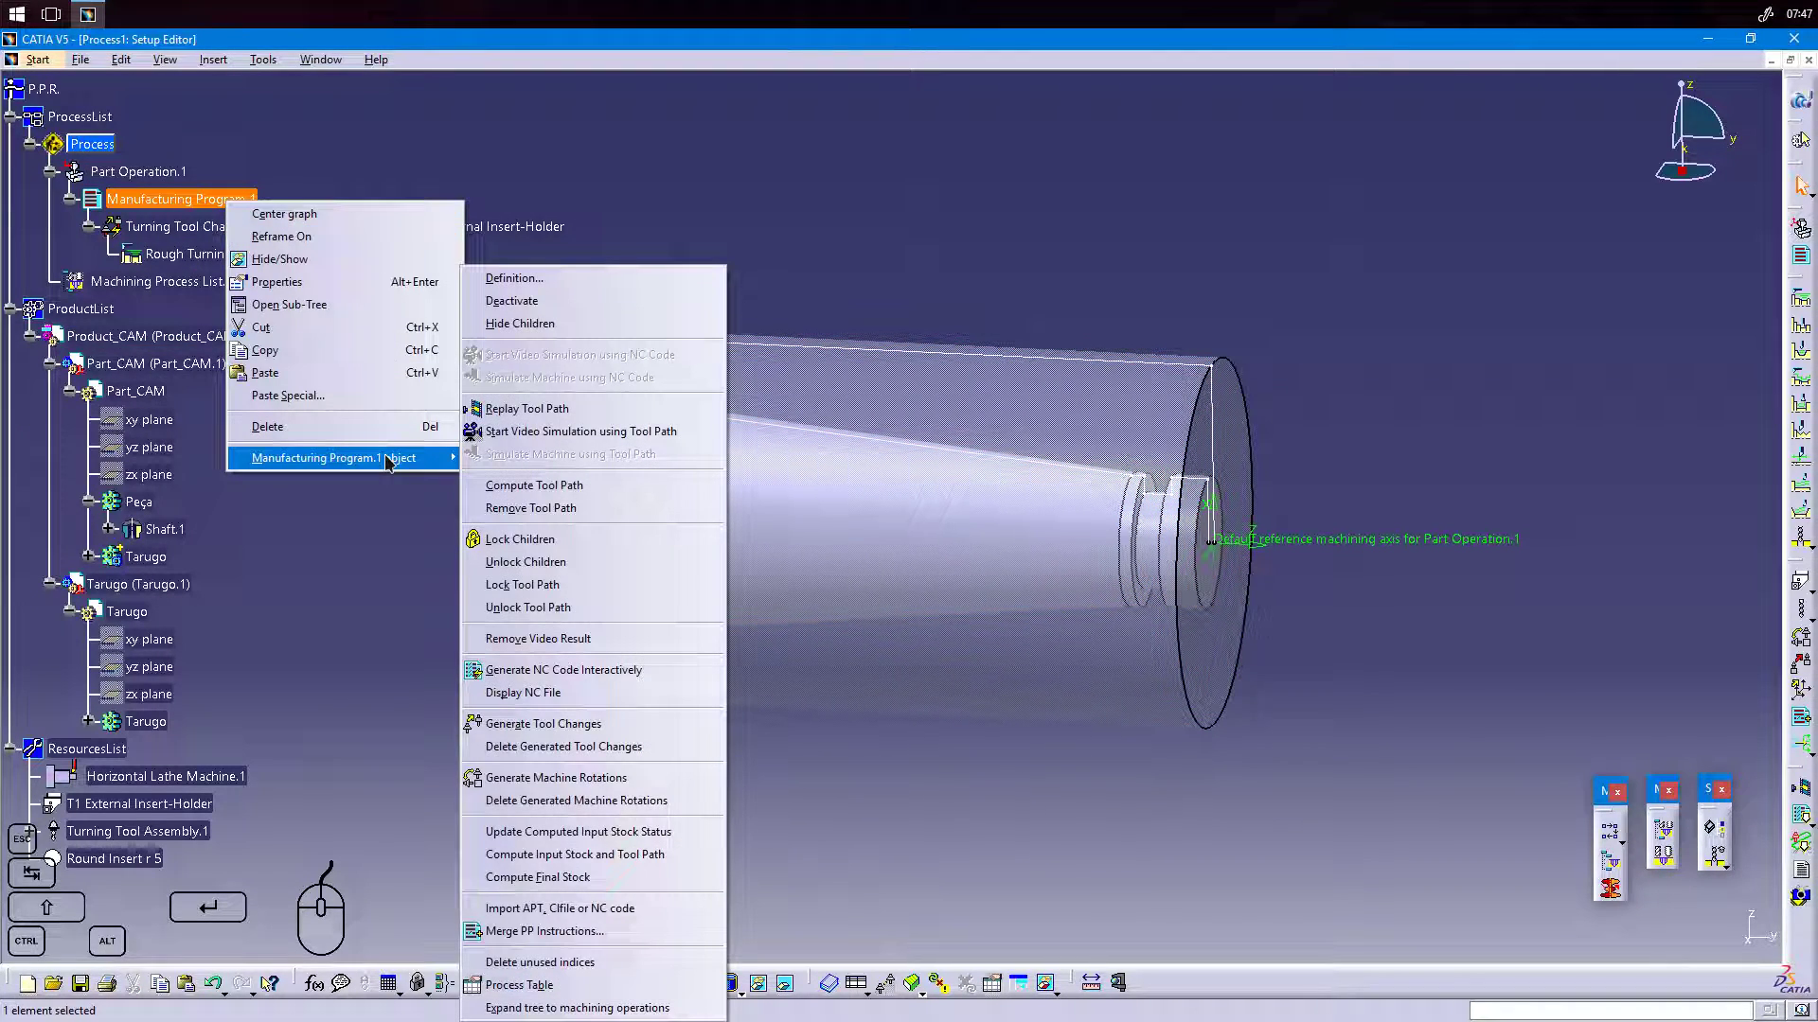
click(570, 439)
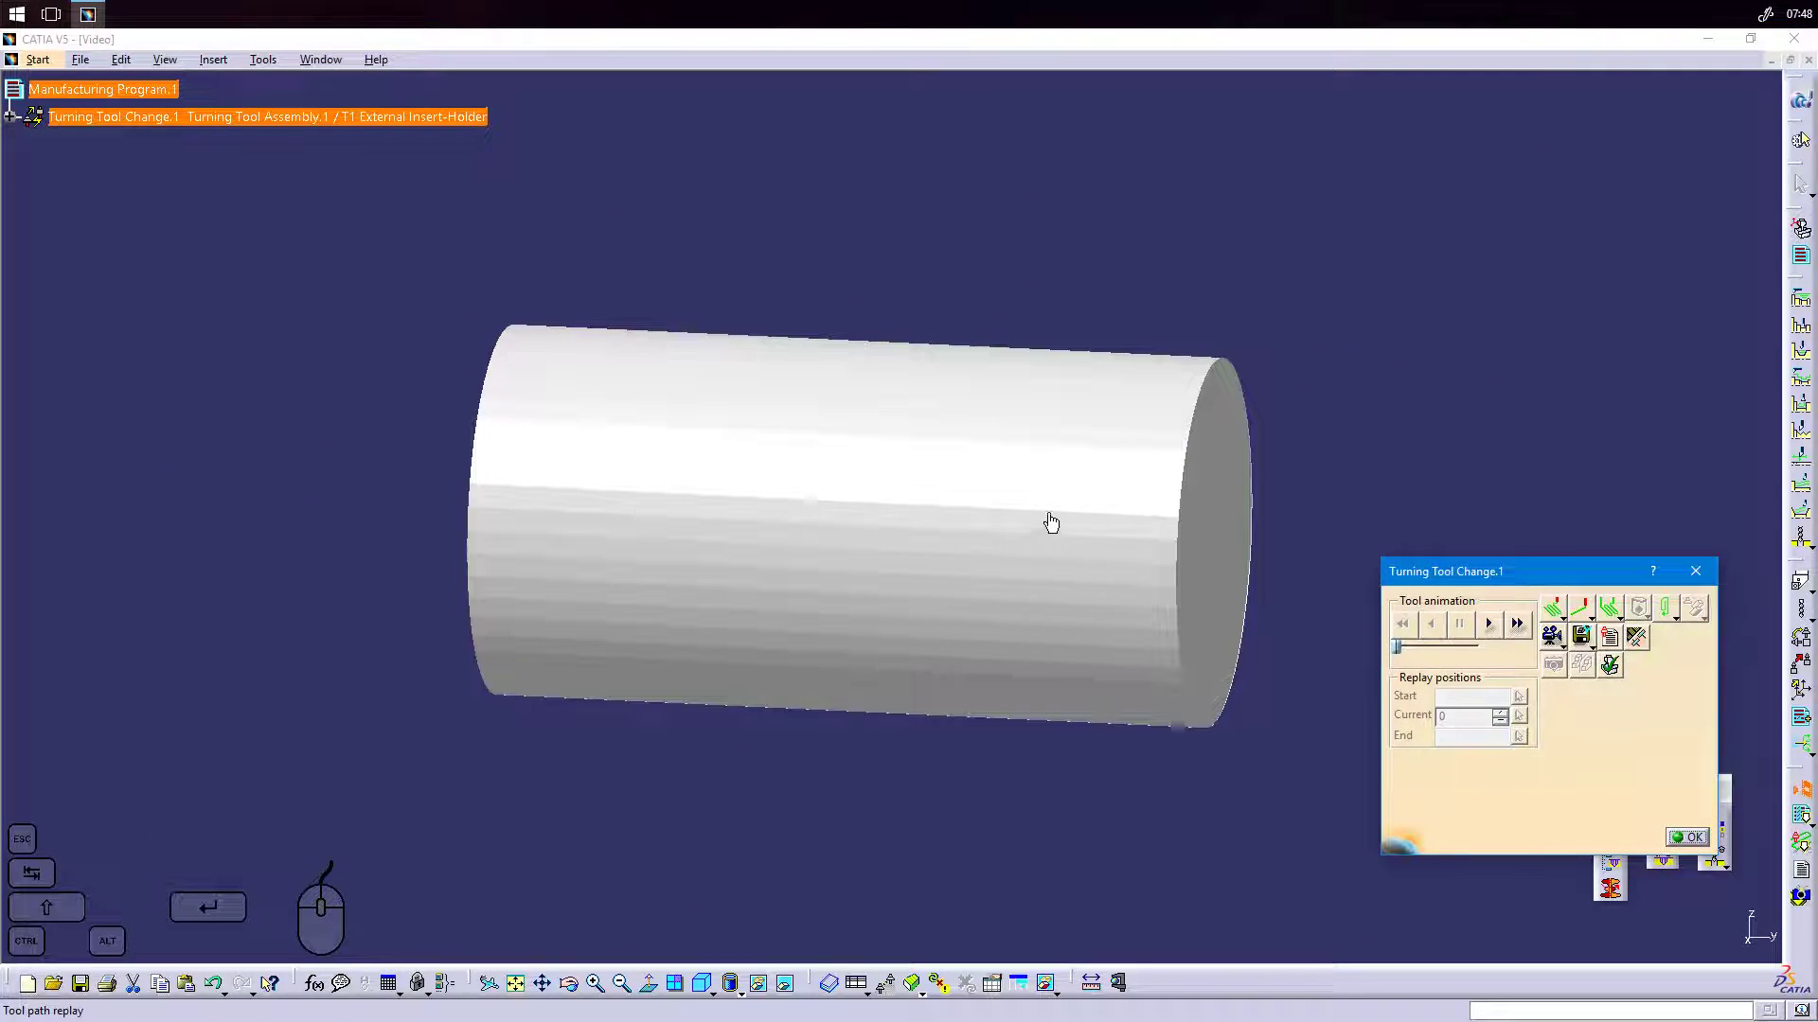
middle_drag(1049, 511, 1061, 568)
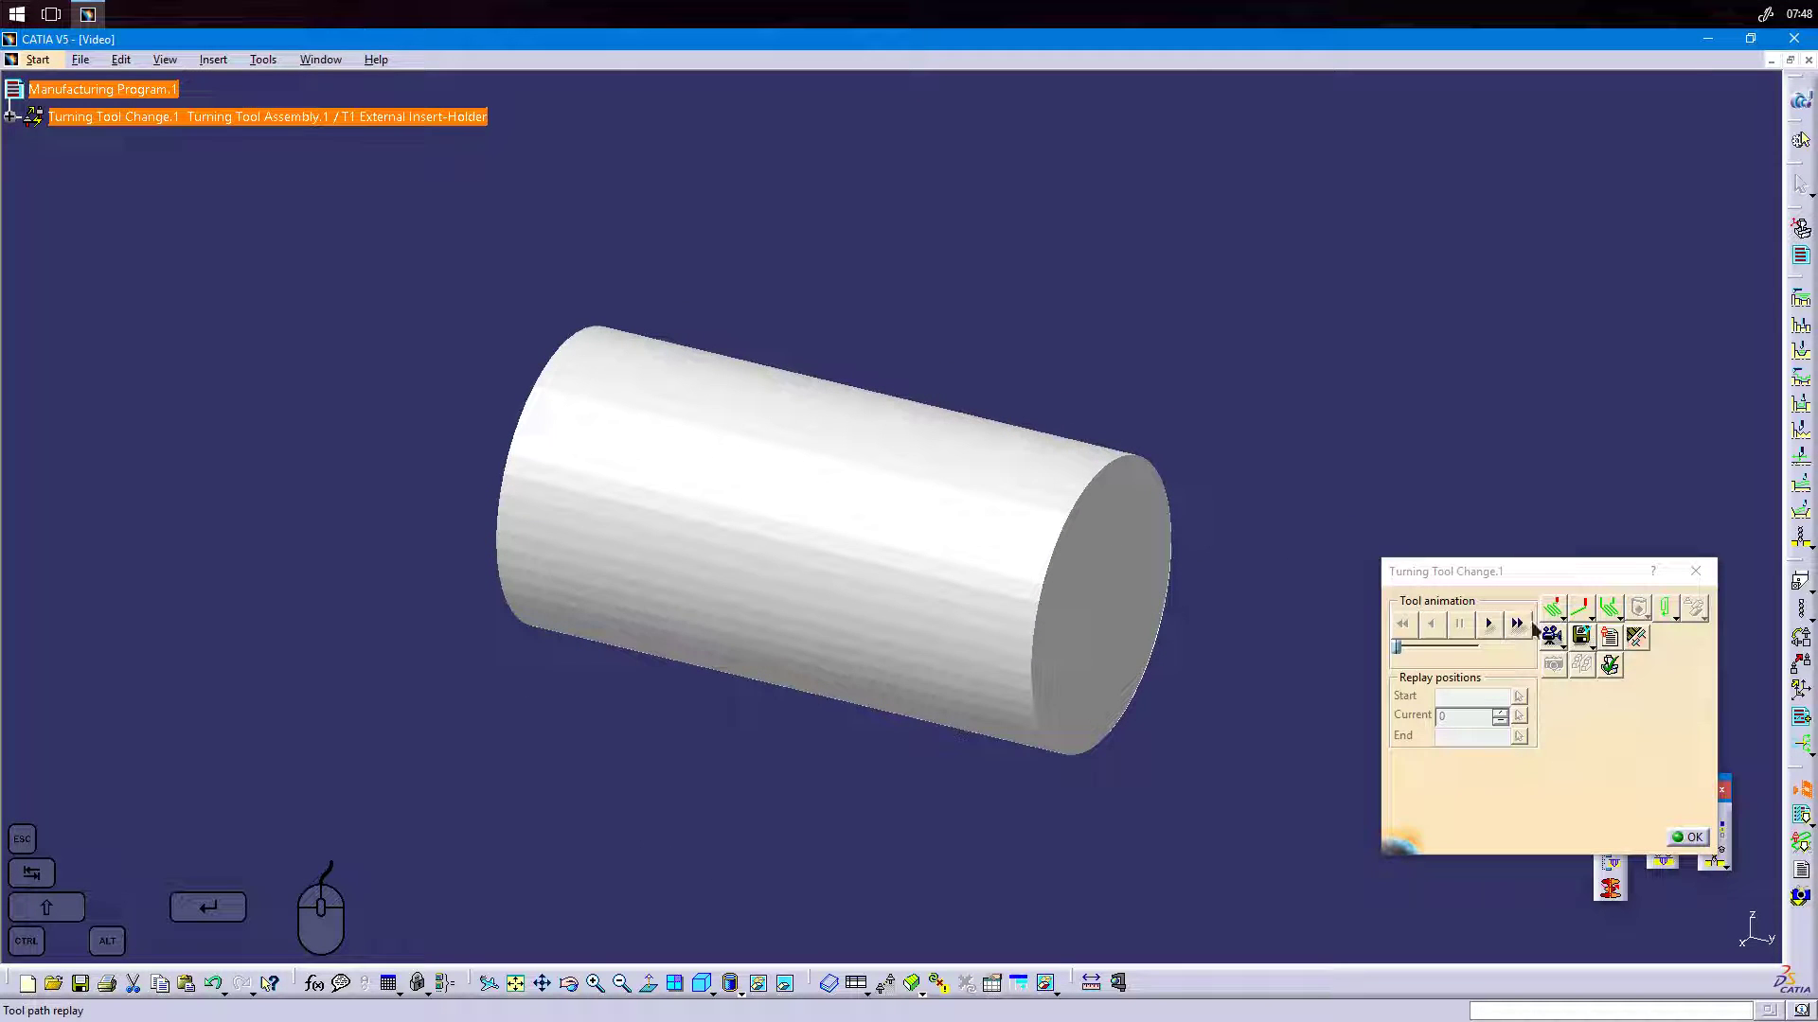
click(1489, 631)
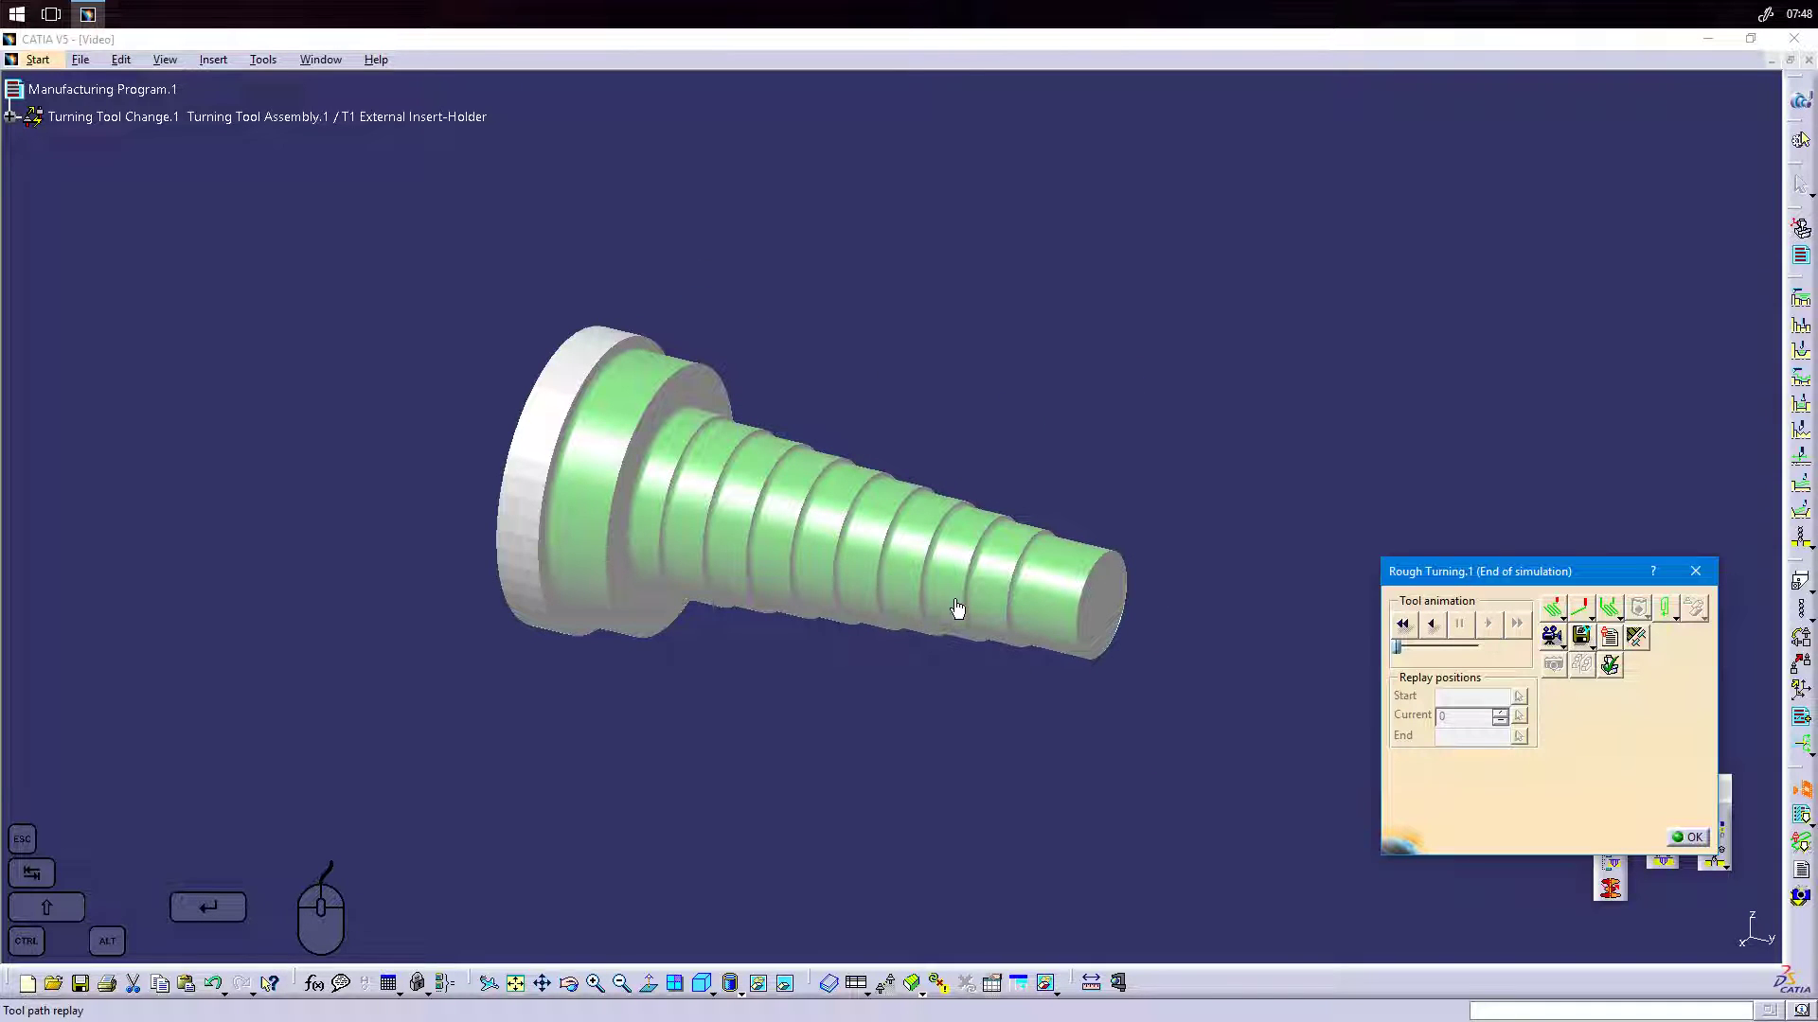
middle_drag(850, 611, 1004, 608)
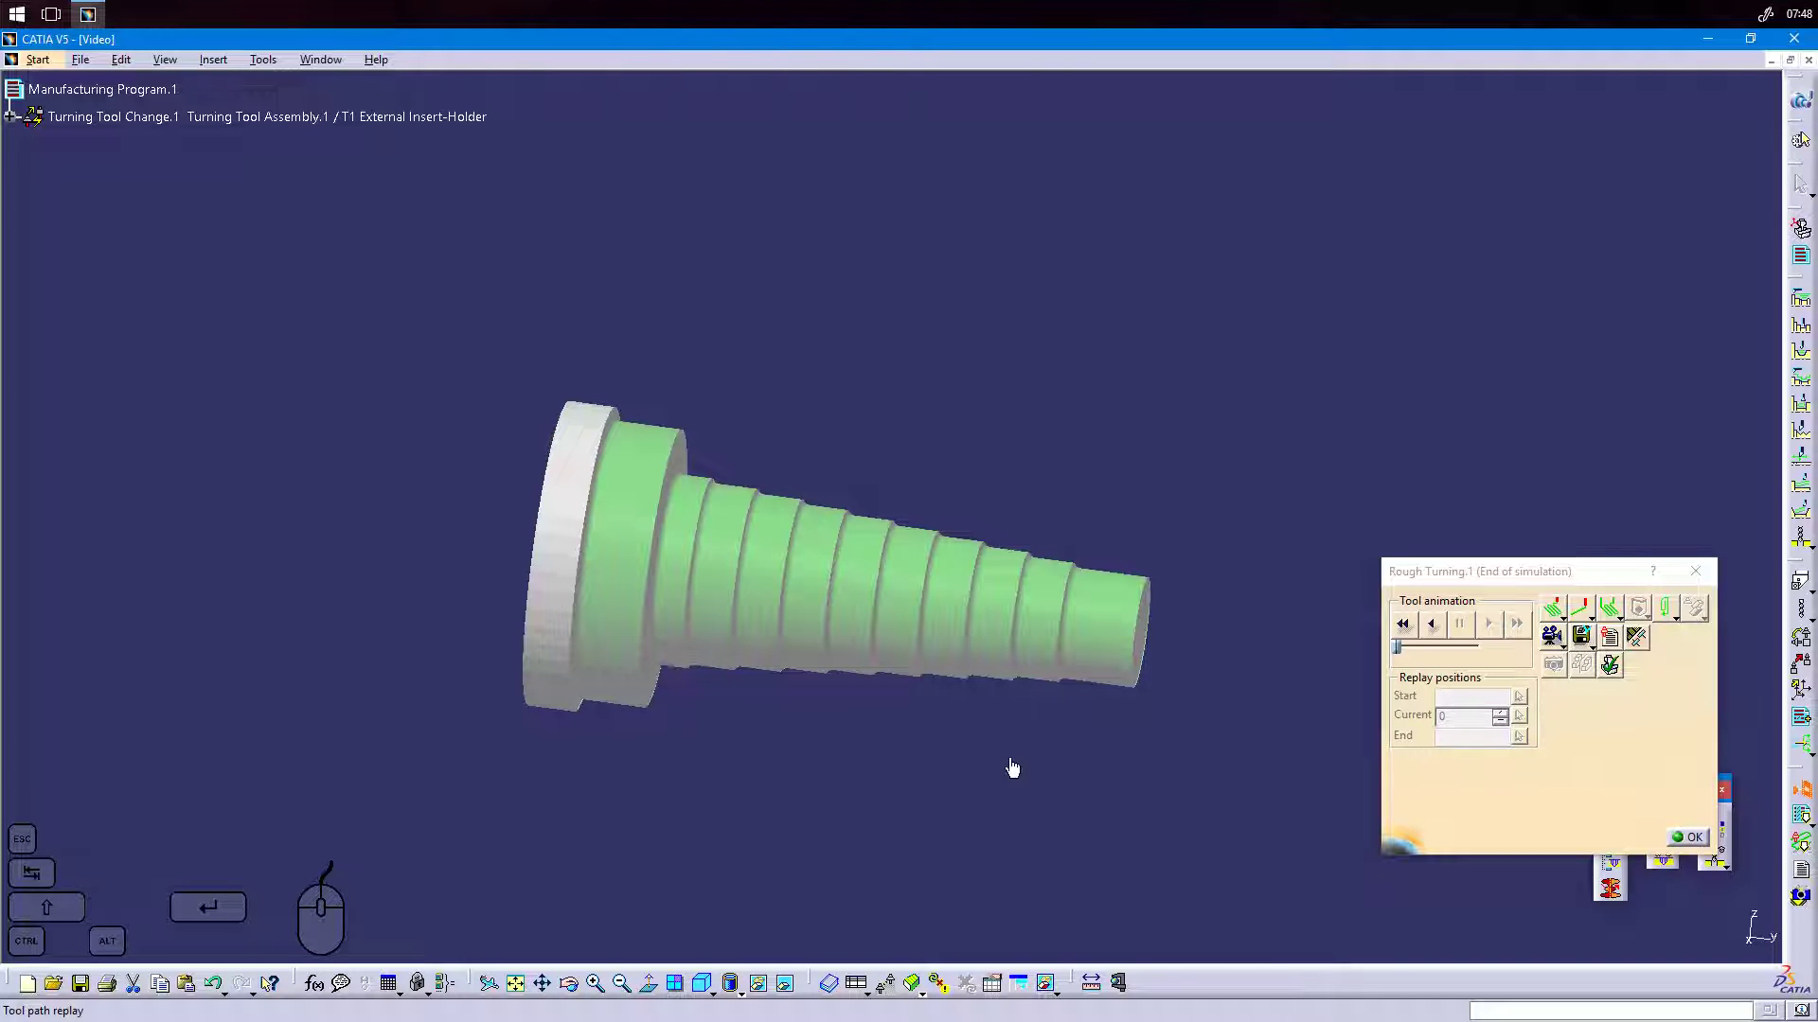
click(1695, 839)
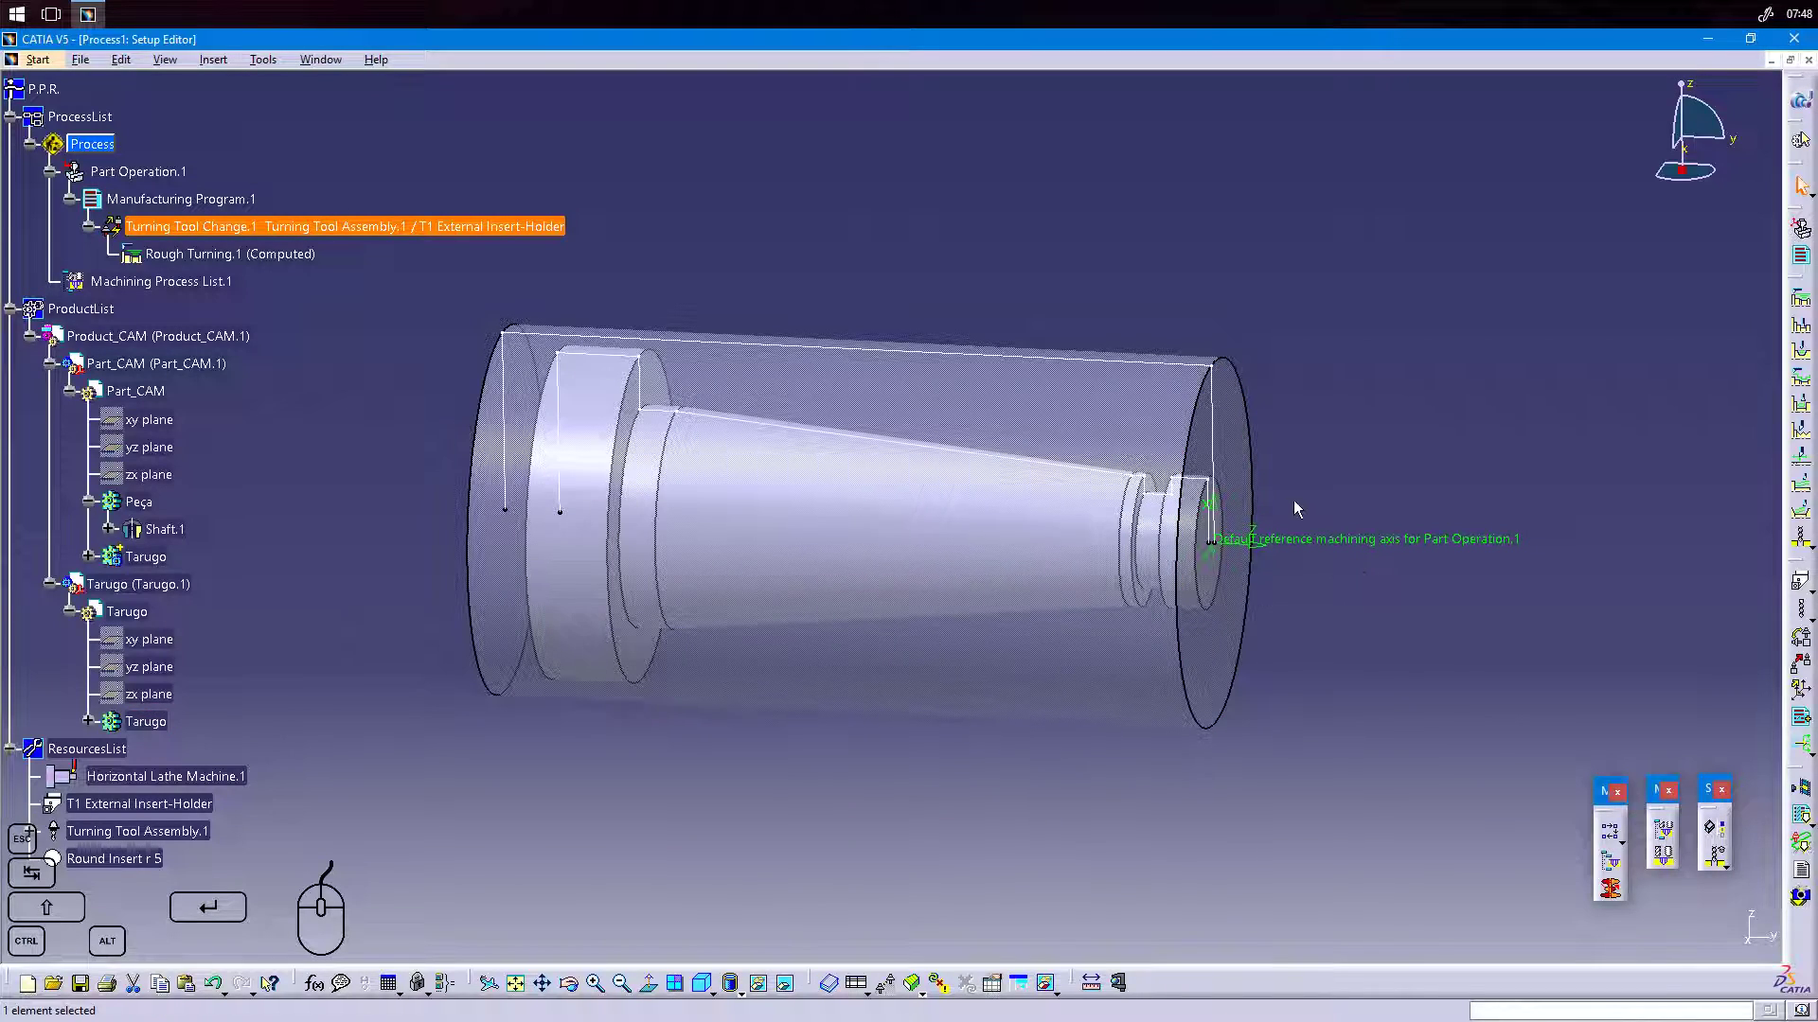
middle_drag(1388, 447, 1283, 583)
middle_drag(1007, 649, 1017, 687)
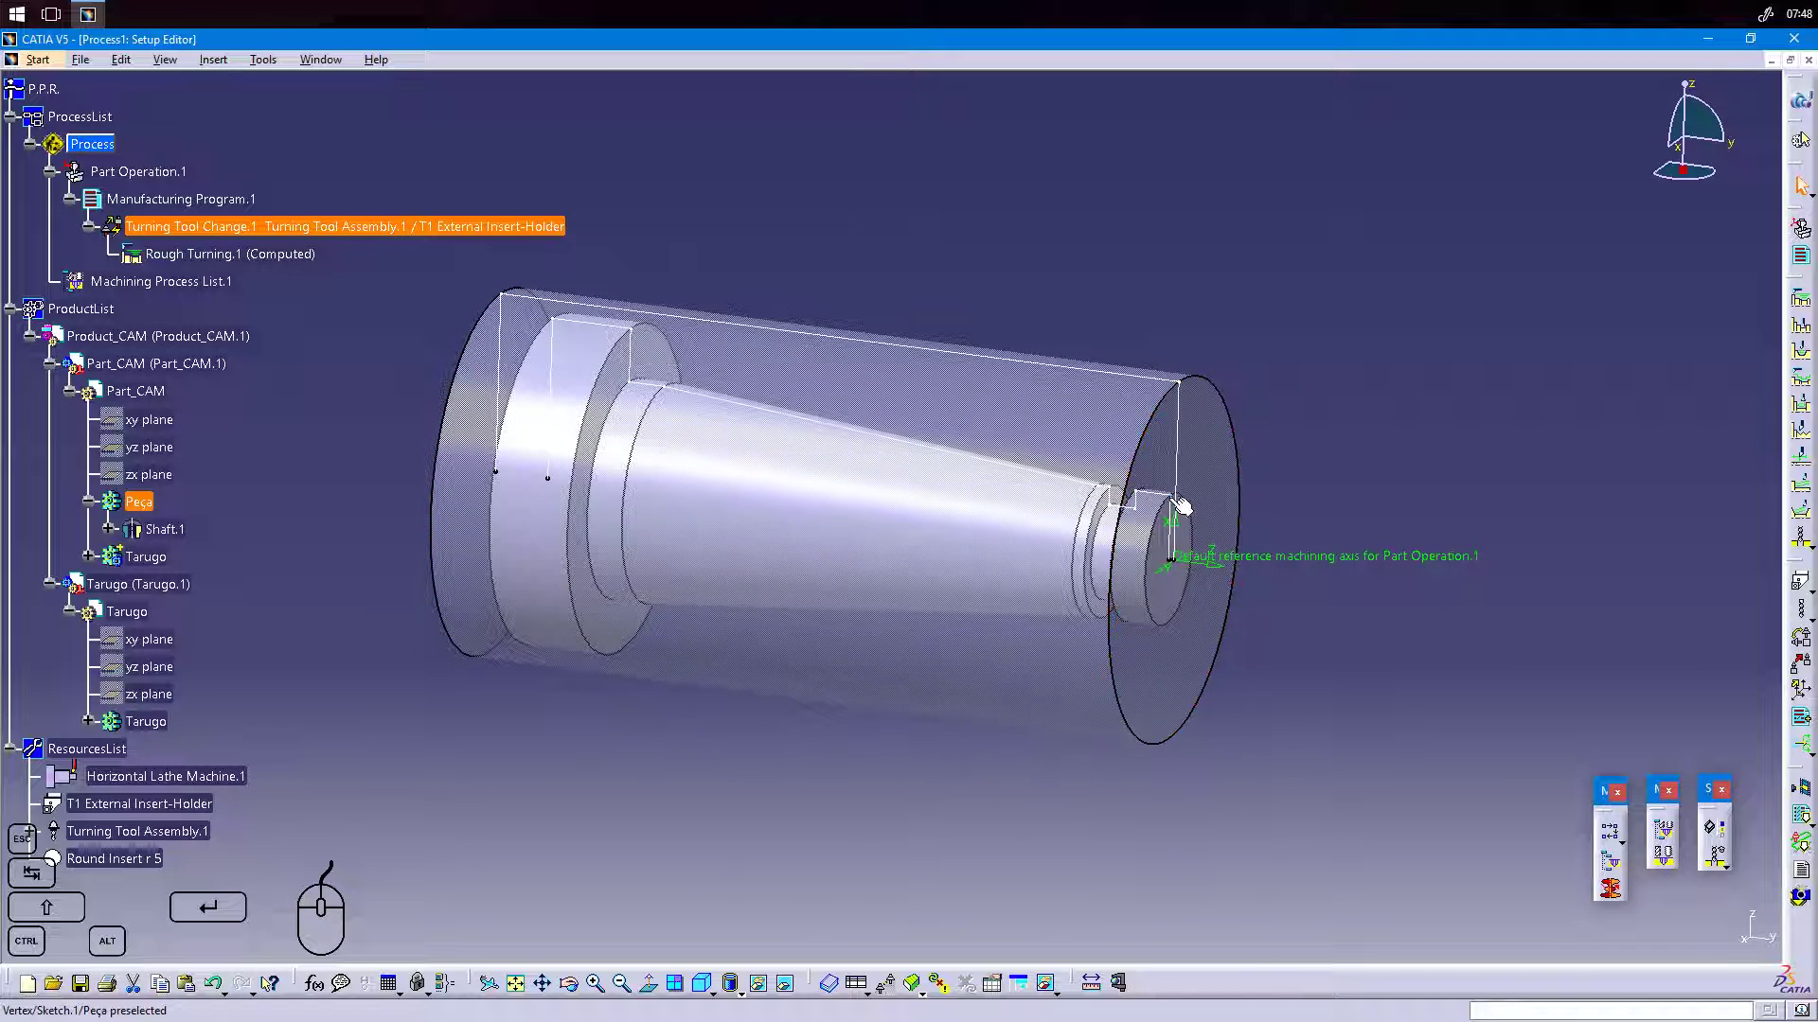
click(1801, 301)
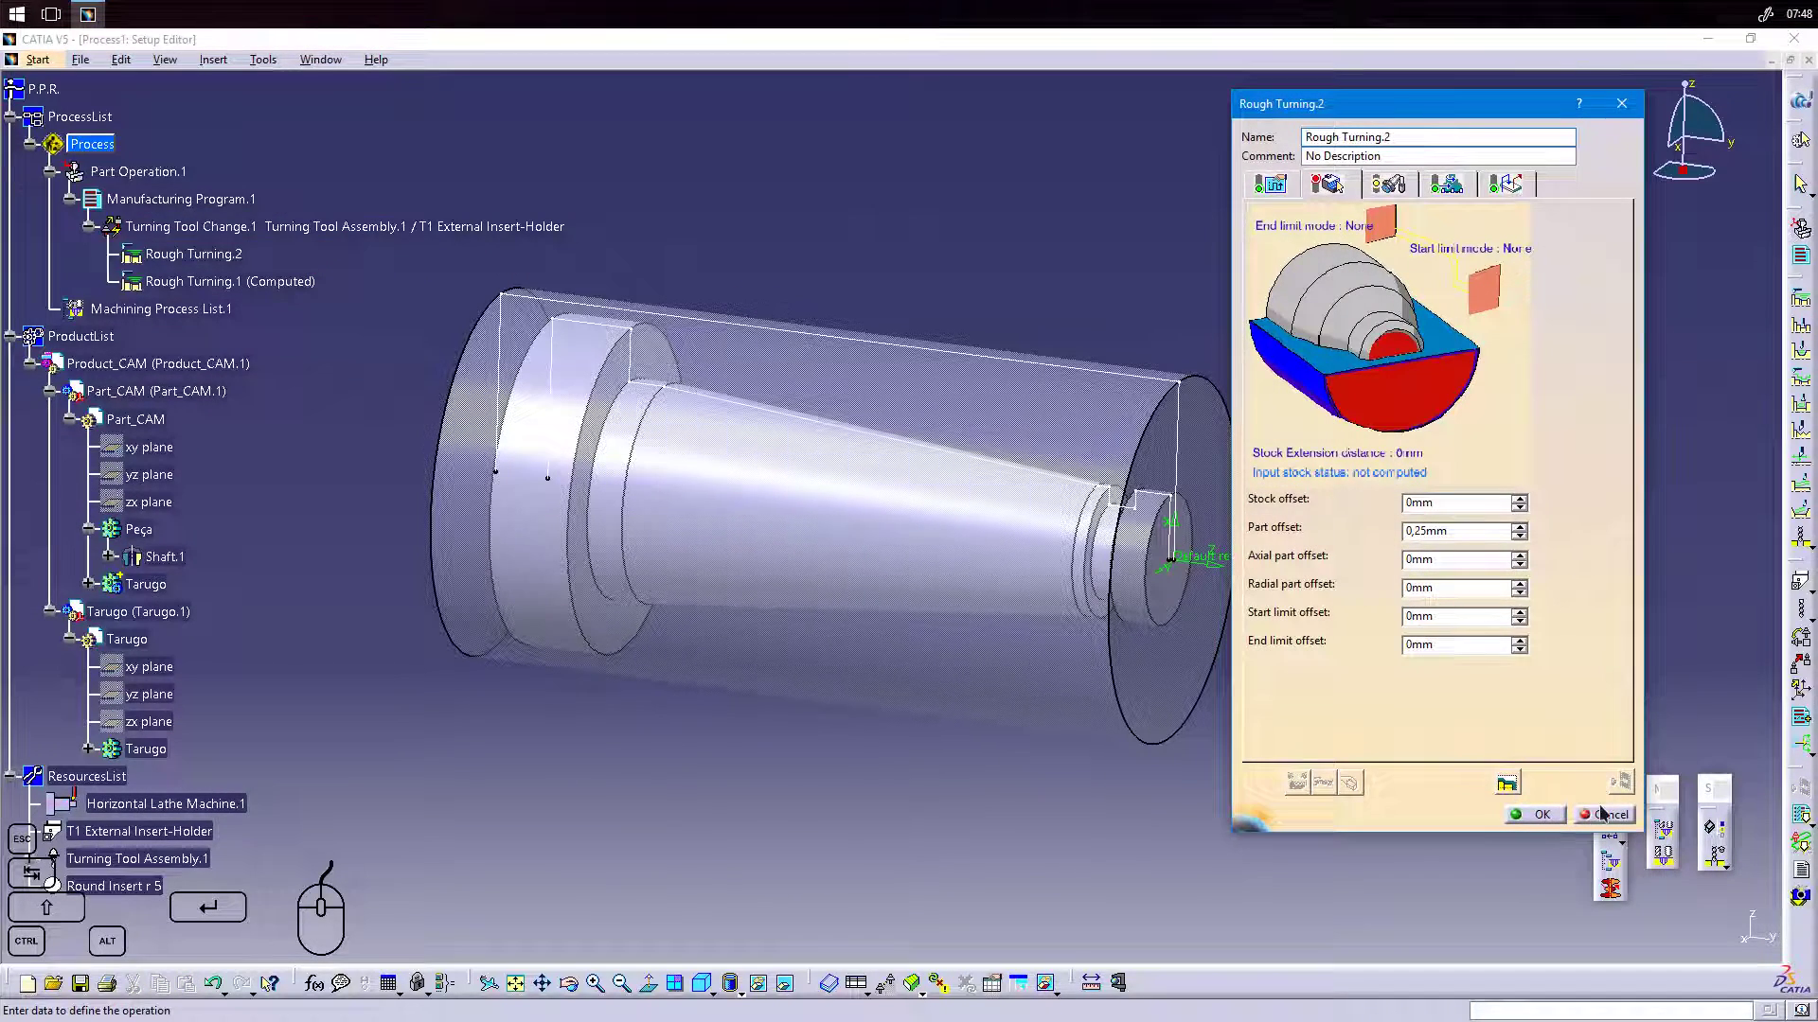
click(1601, 812)
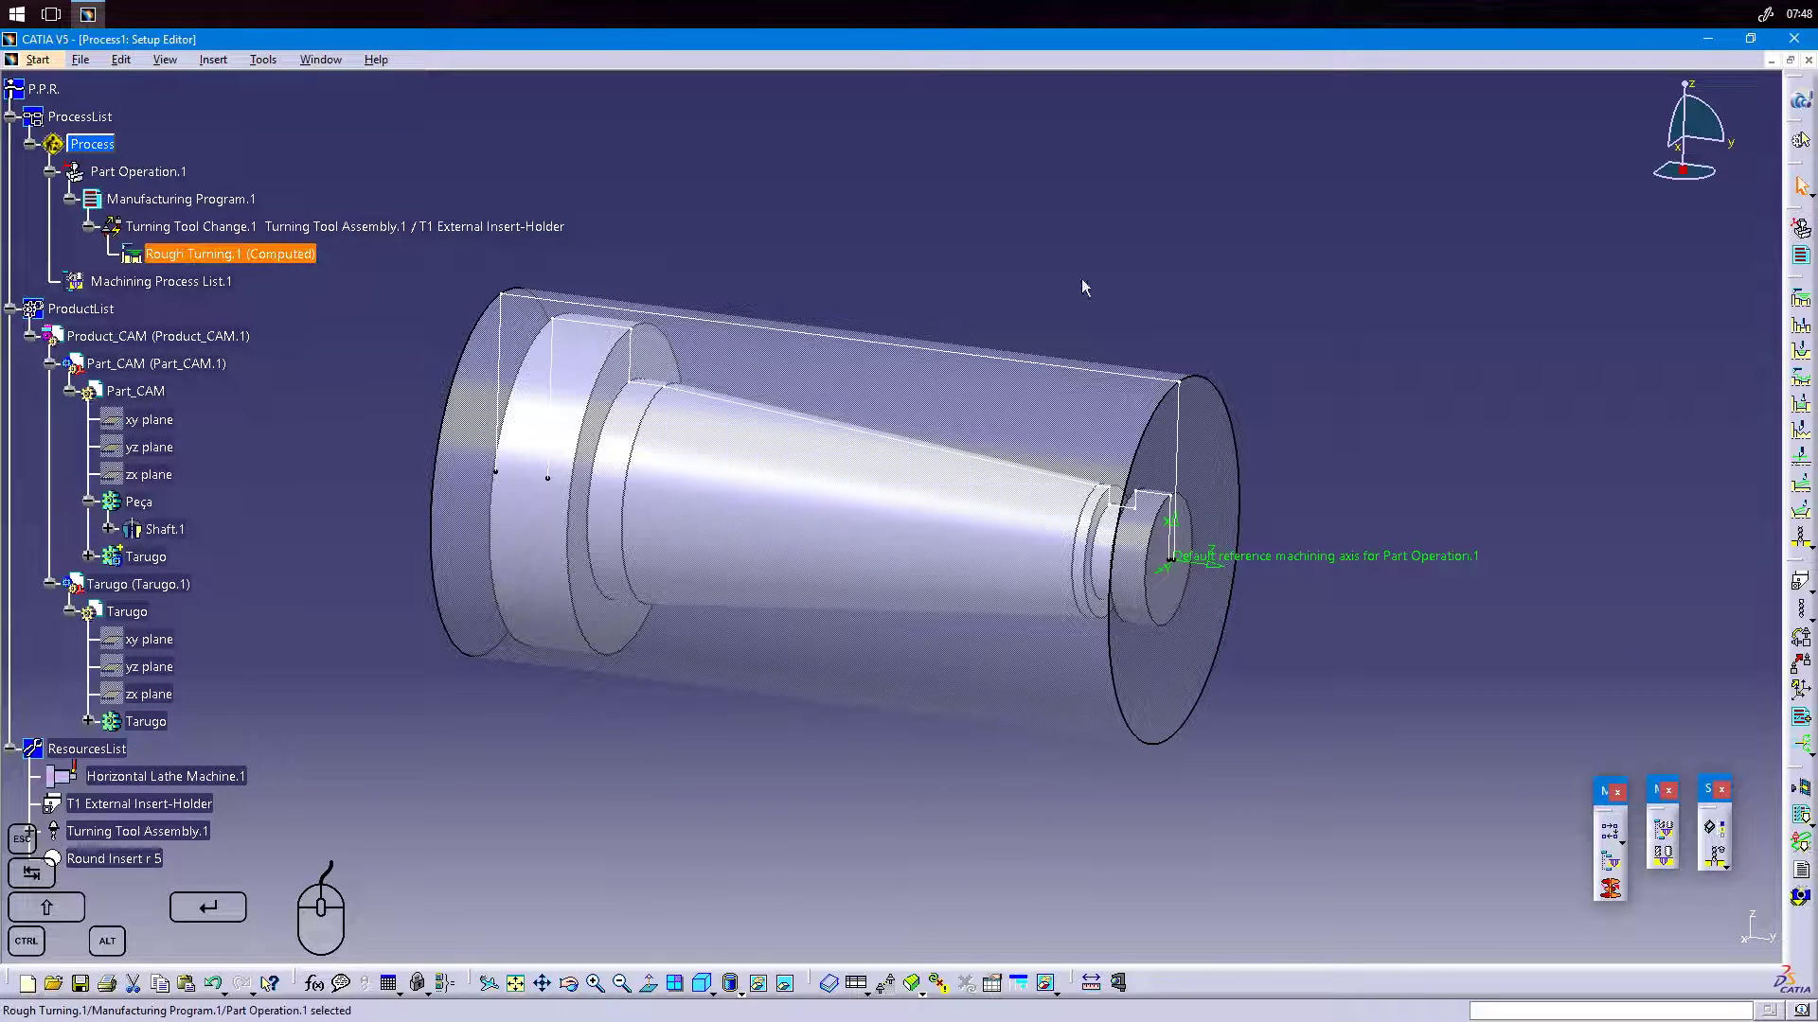
Add a rough turning operation named Rough Turning.2 and select the raw stock's front end-face line as its stock element.
click(1799, 301)
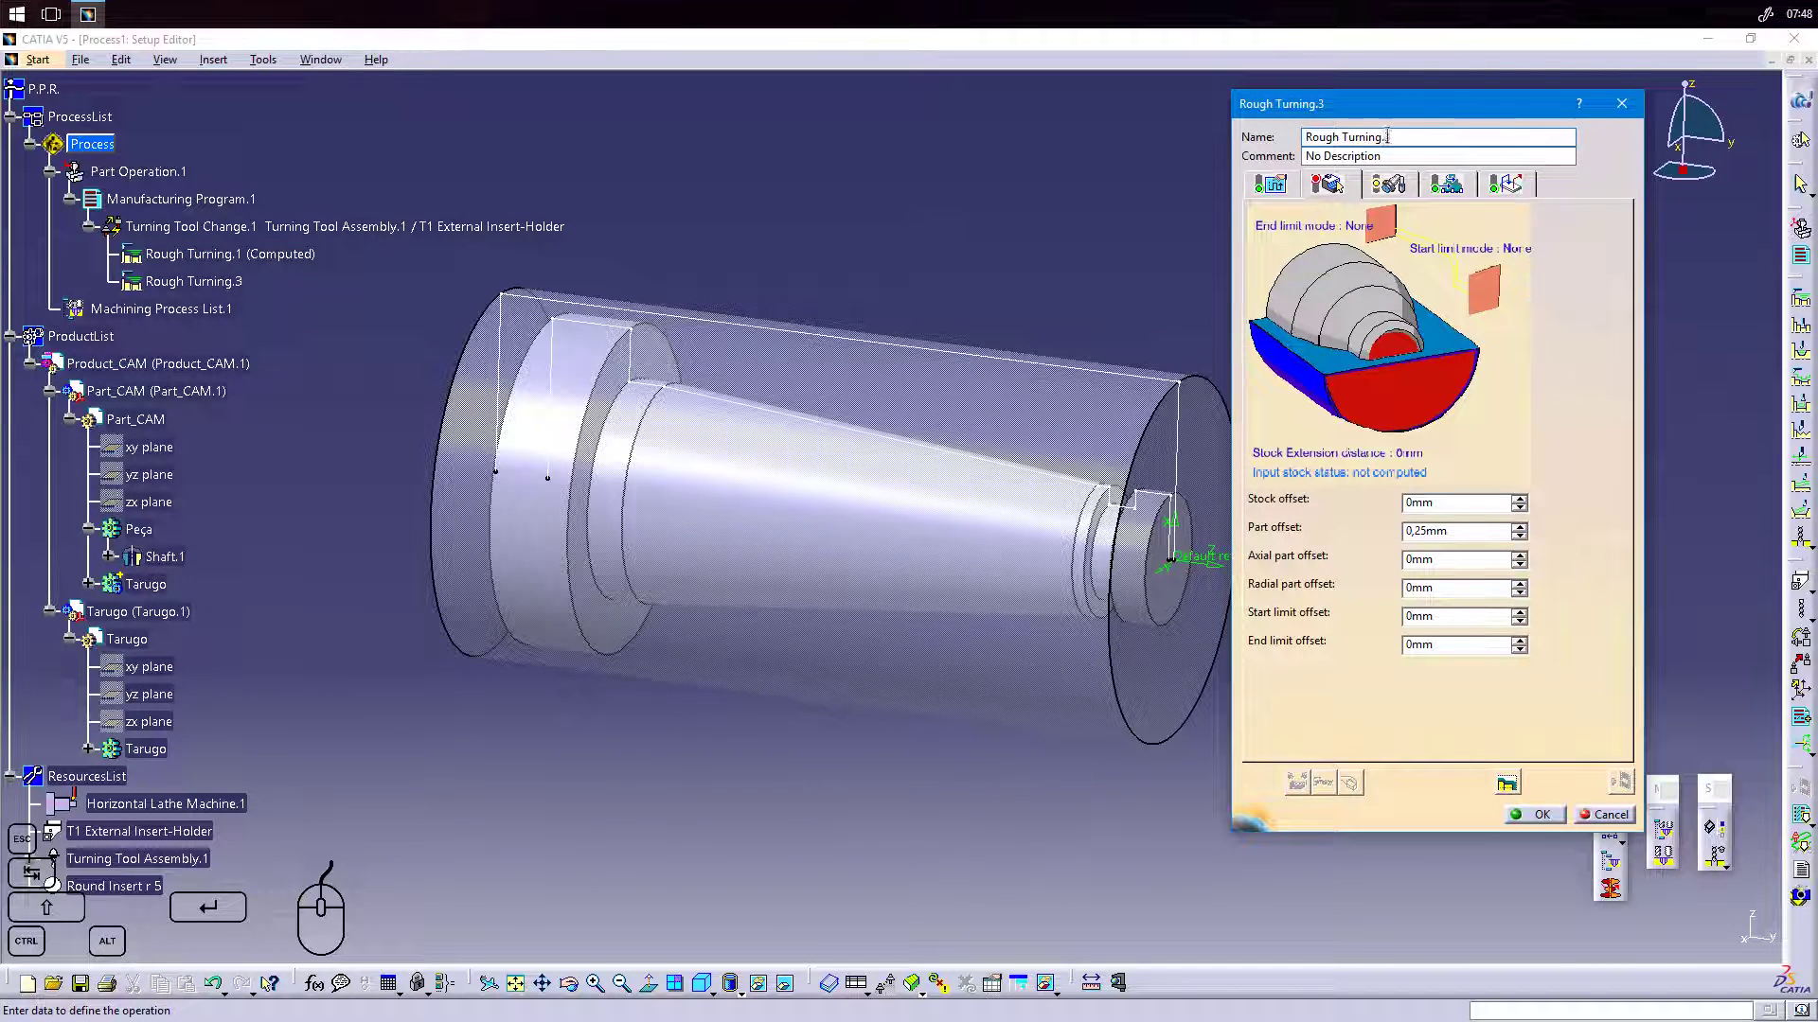
click(1328, 183)
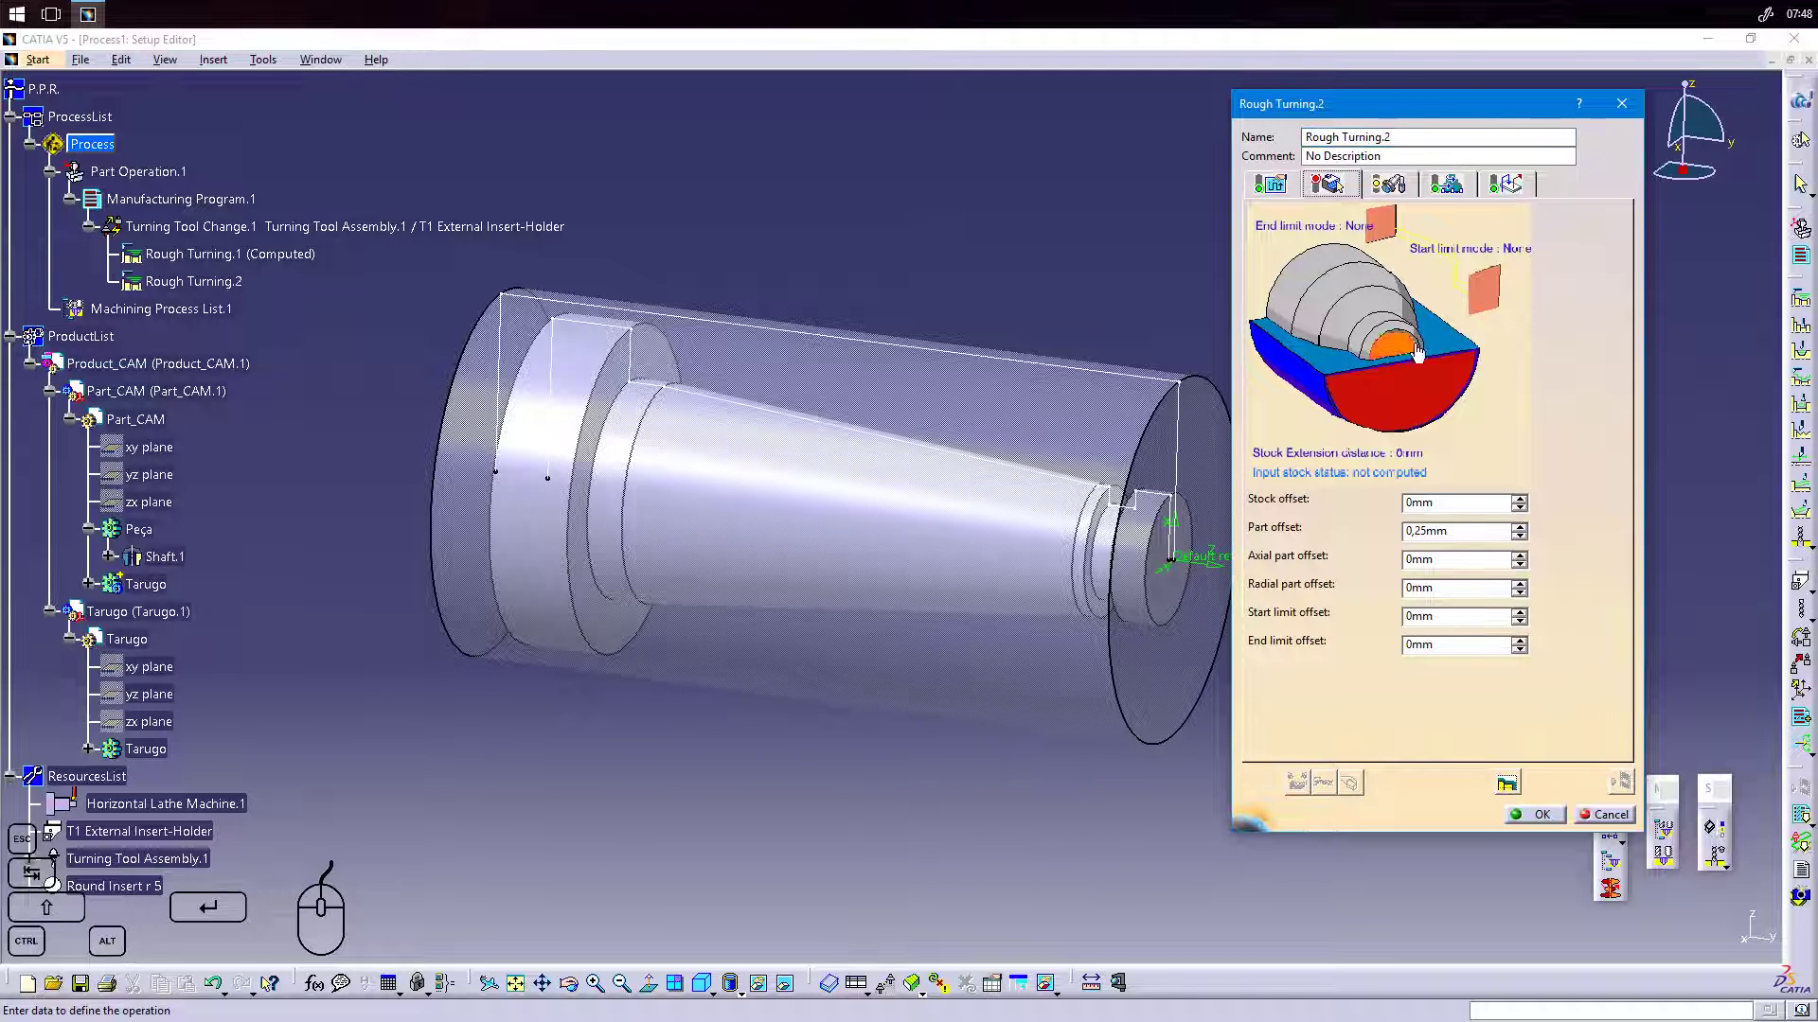
click(1396, 402)
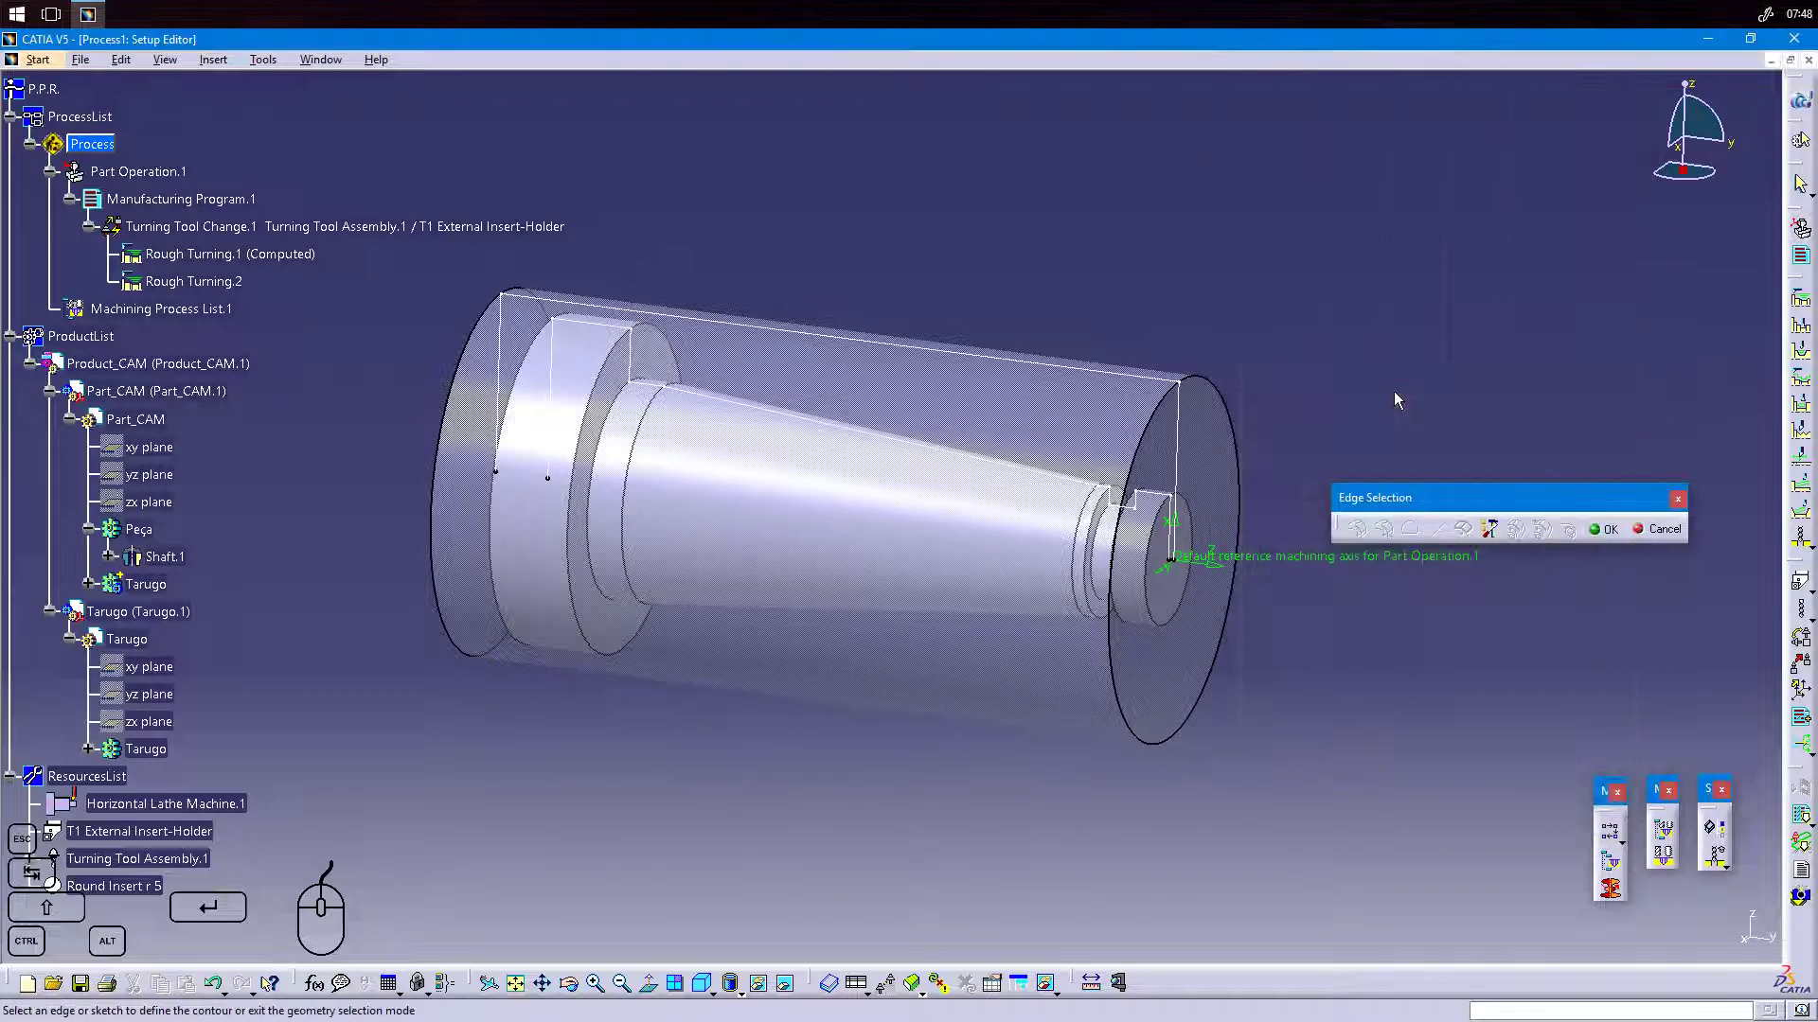
click(1186, 437)
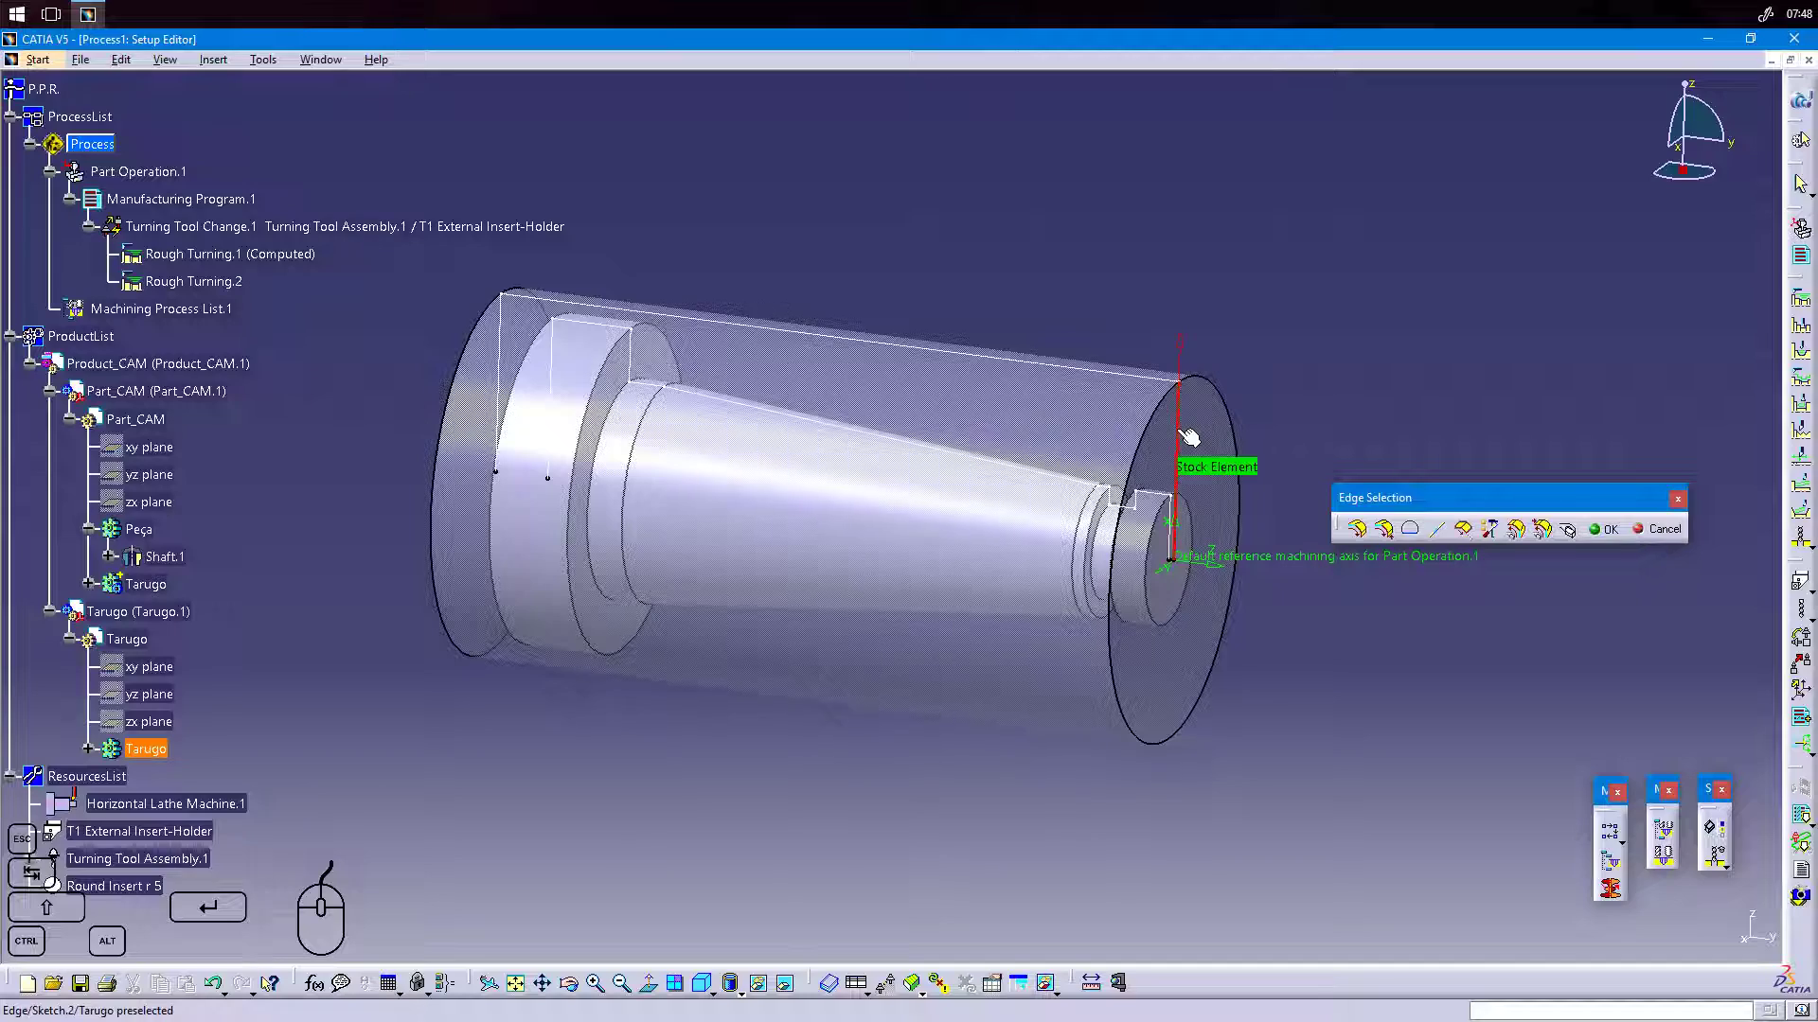
scroll(1113, 511, up, 4)
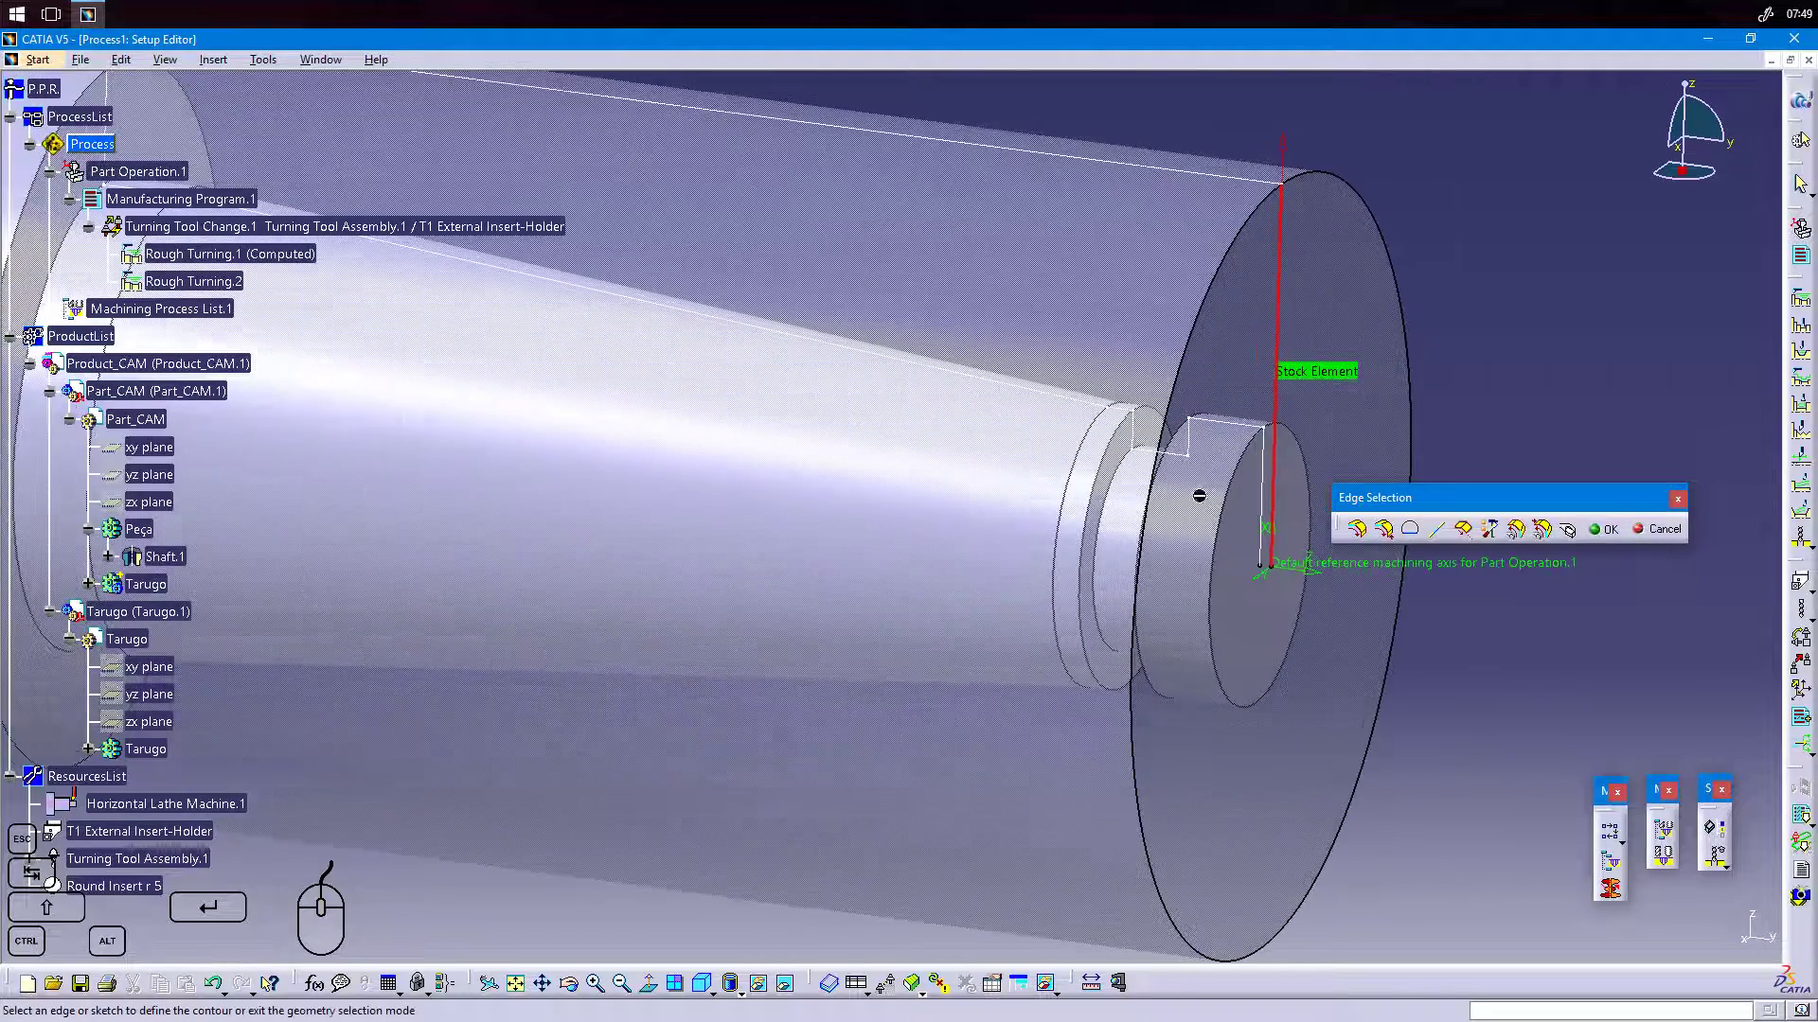
click(1605, 530)
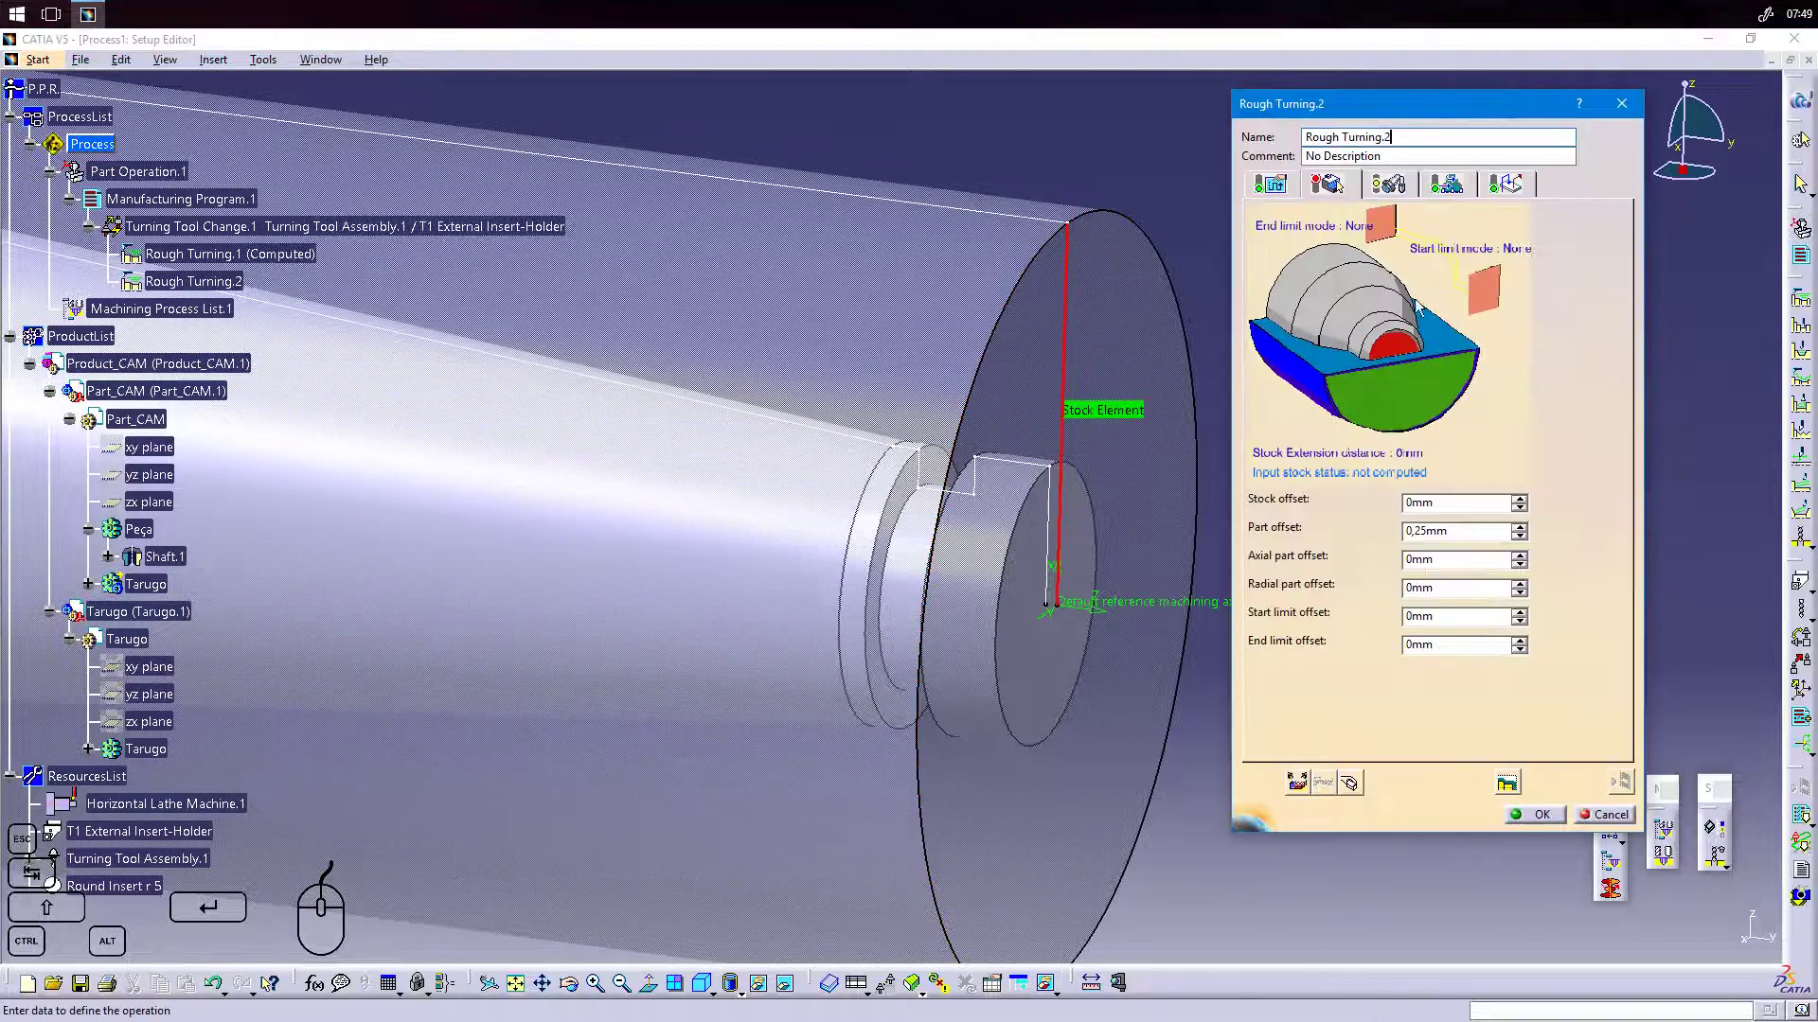
Select the finished part's front end-face line as the part element of Rough Turning.2.
click(1397, 343)
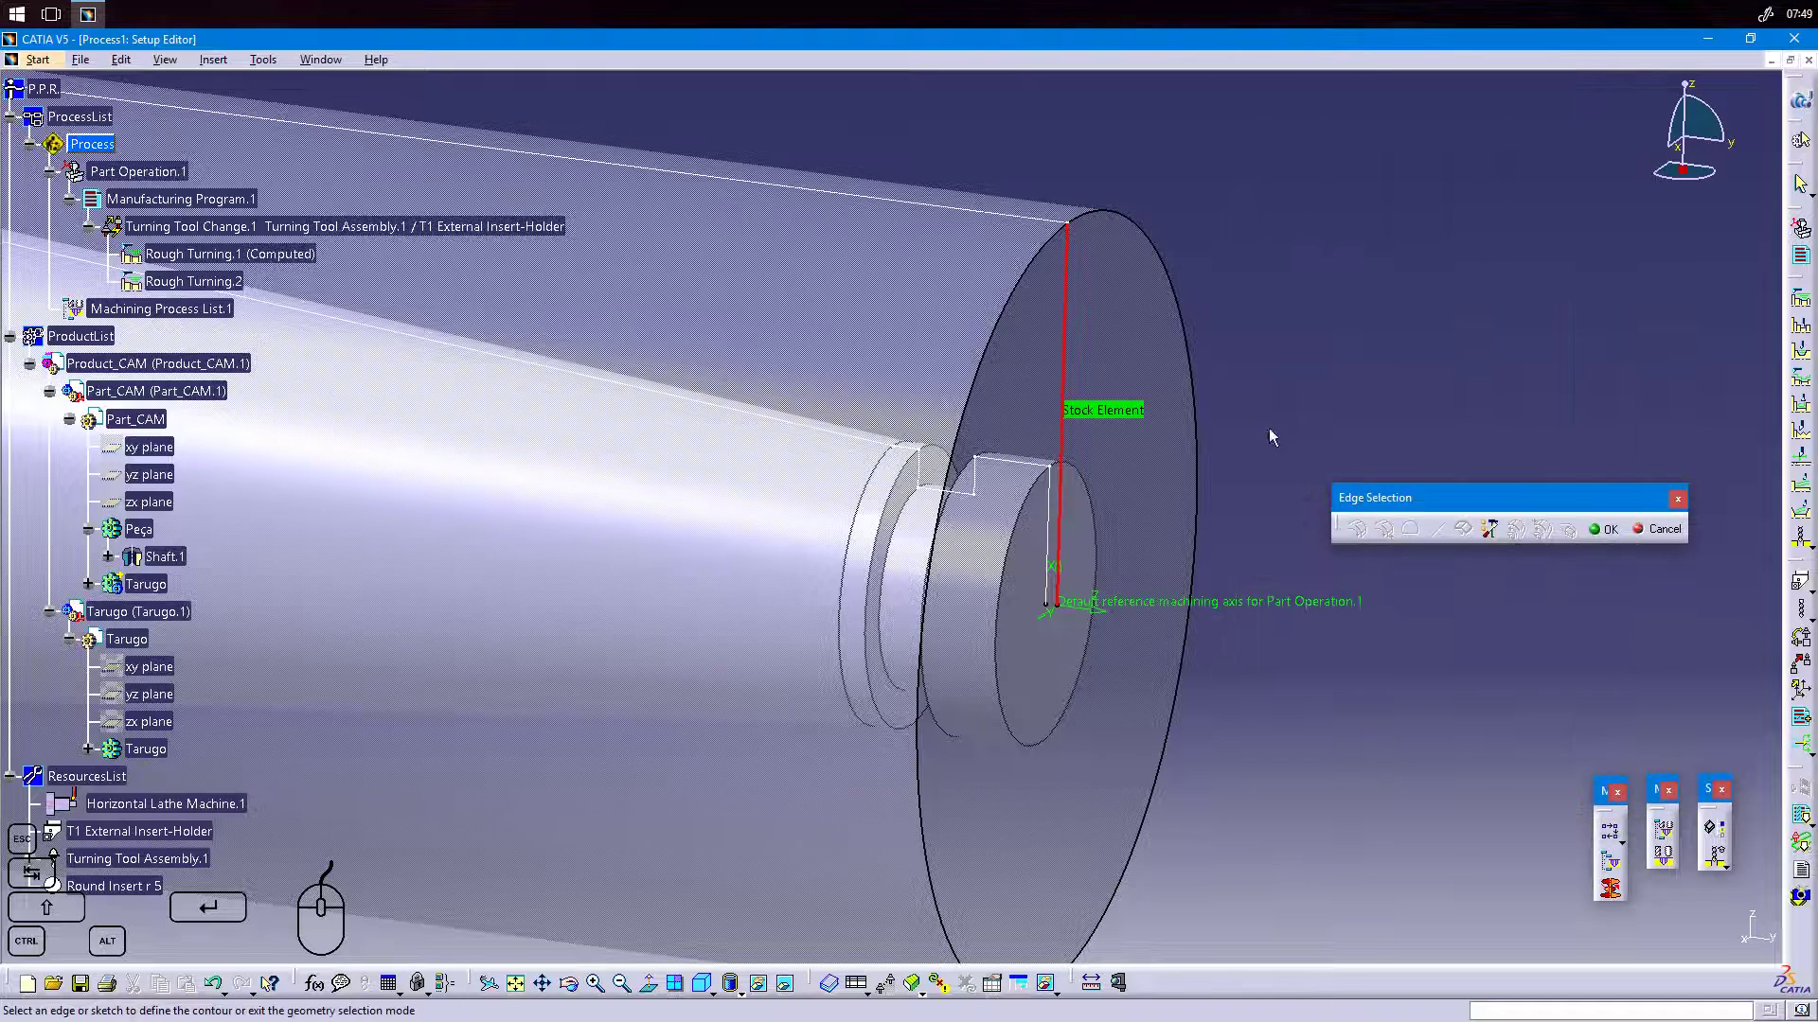
click(1059, 516)
click(1605, 529)
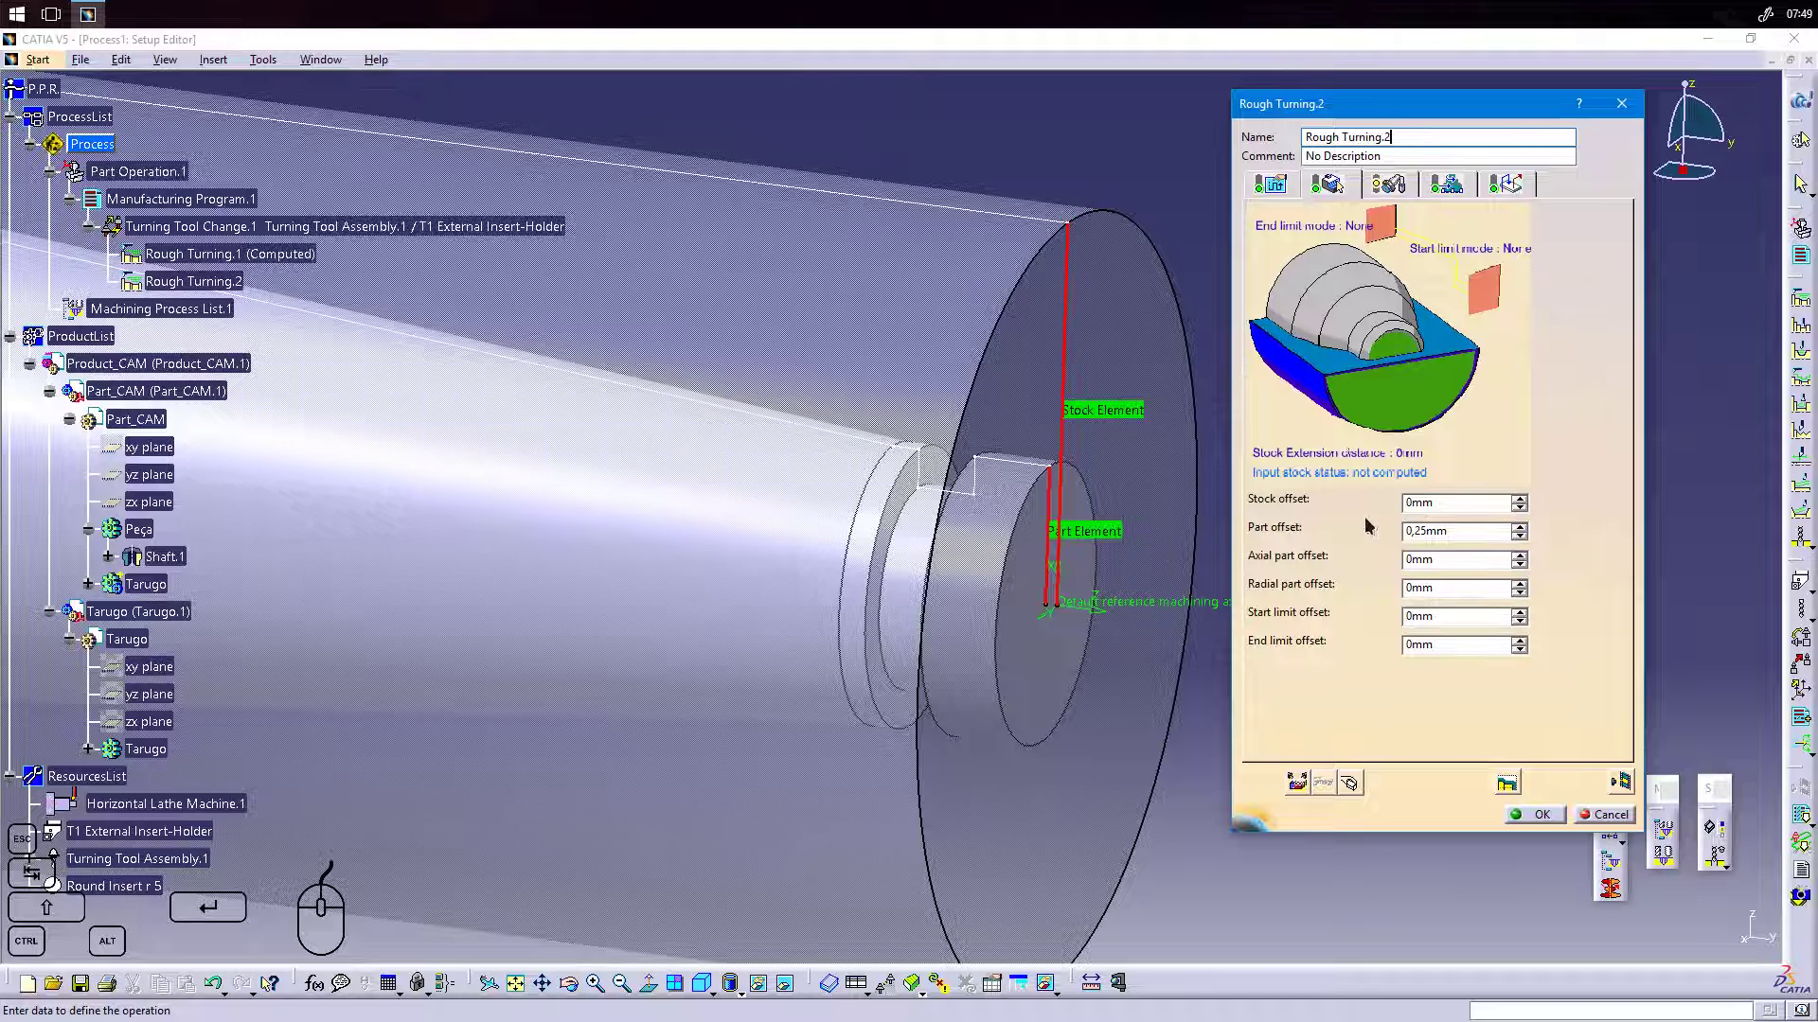
Set the roughing mode of Rough Turning.2 to Face in its machining strategy.
click(1270, 184)
click(1481, 458)
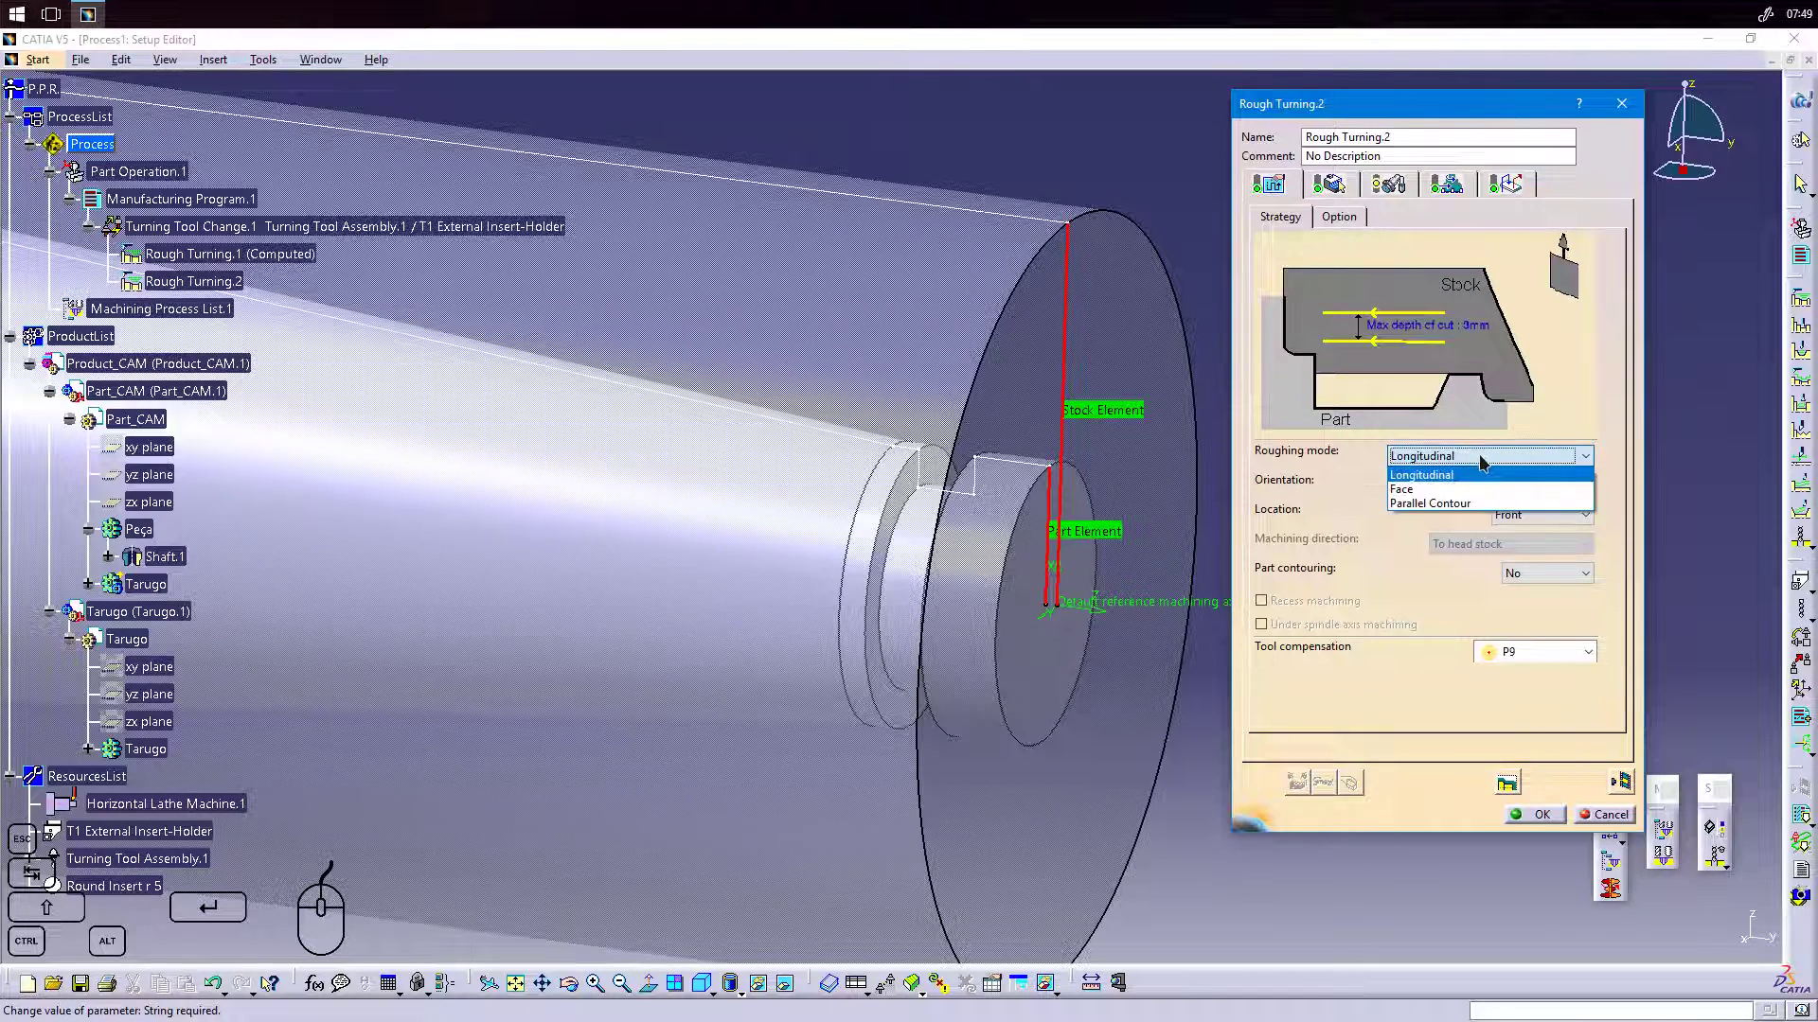
click(1477, 489)
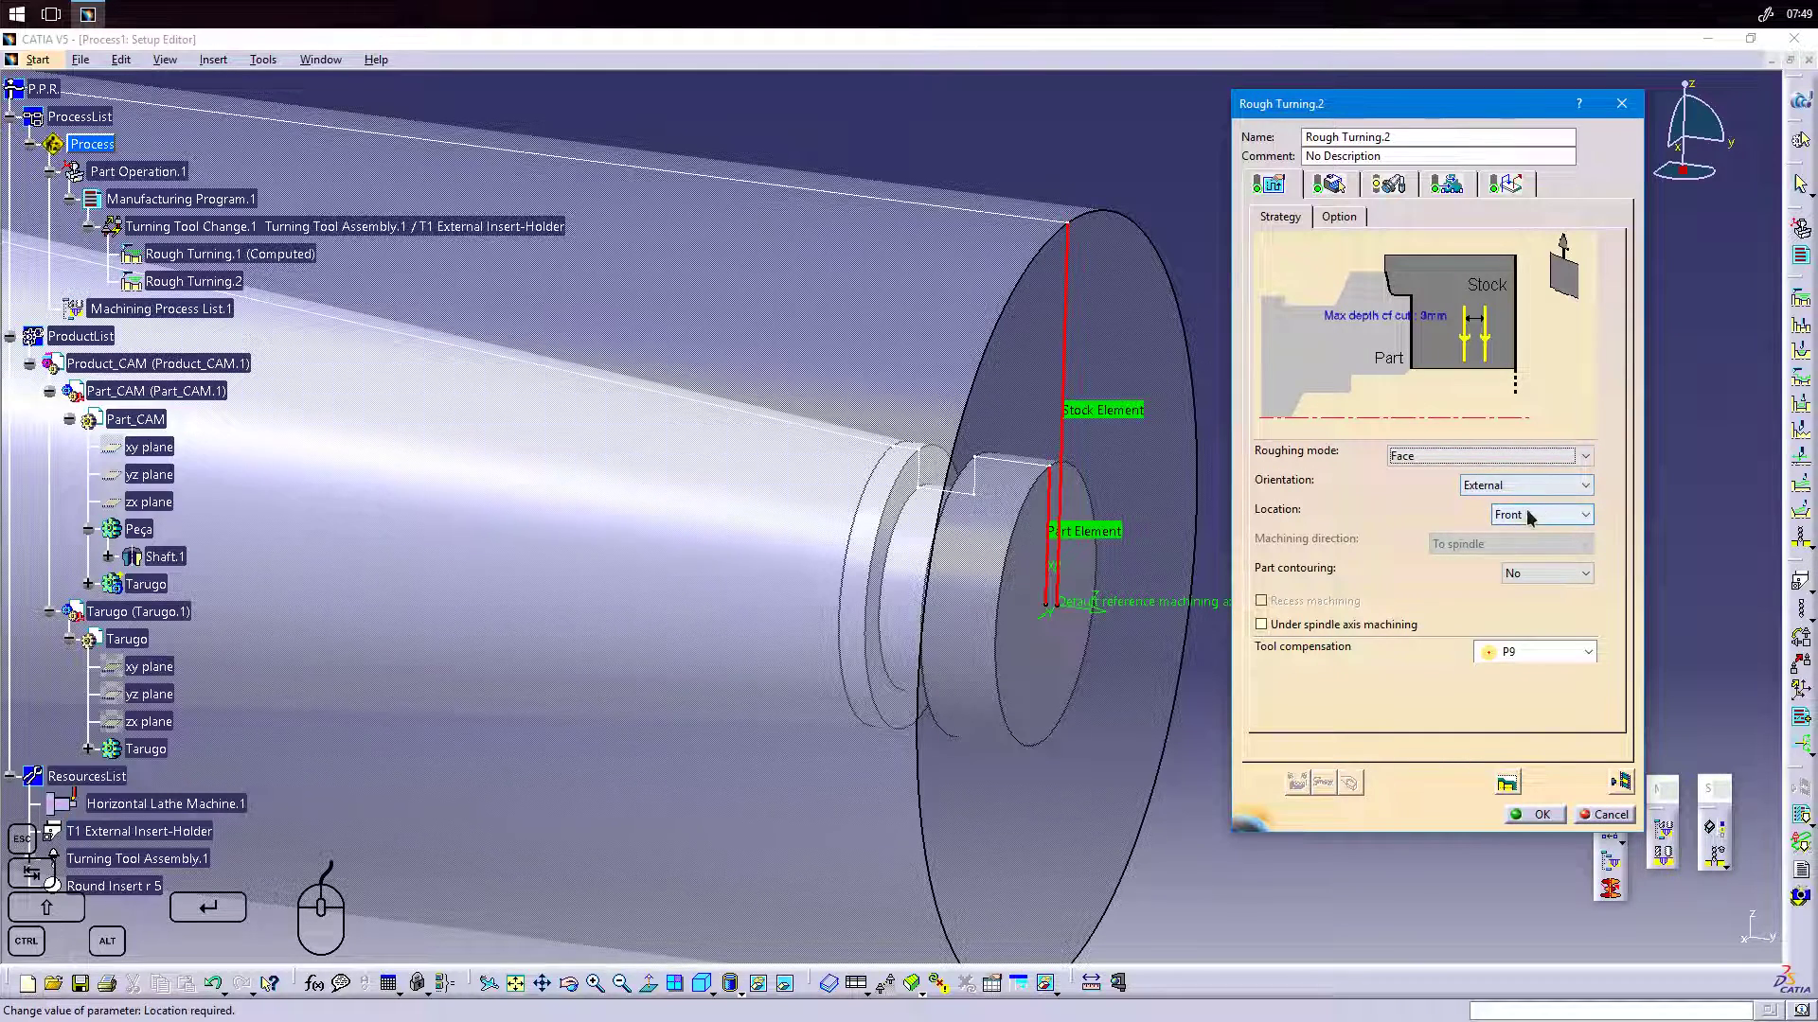
middle_drag(1131, 464, 1016, 468)
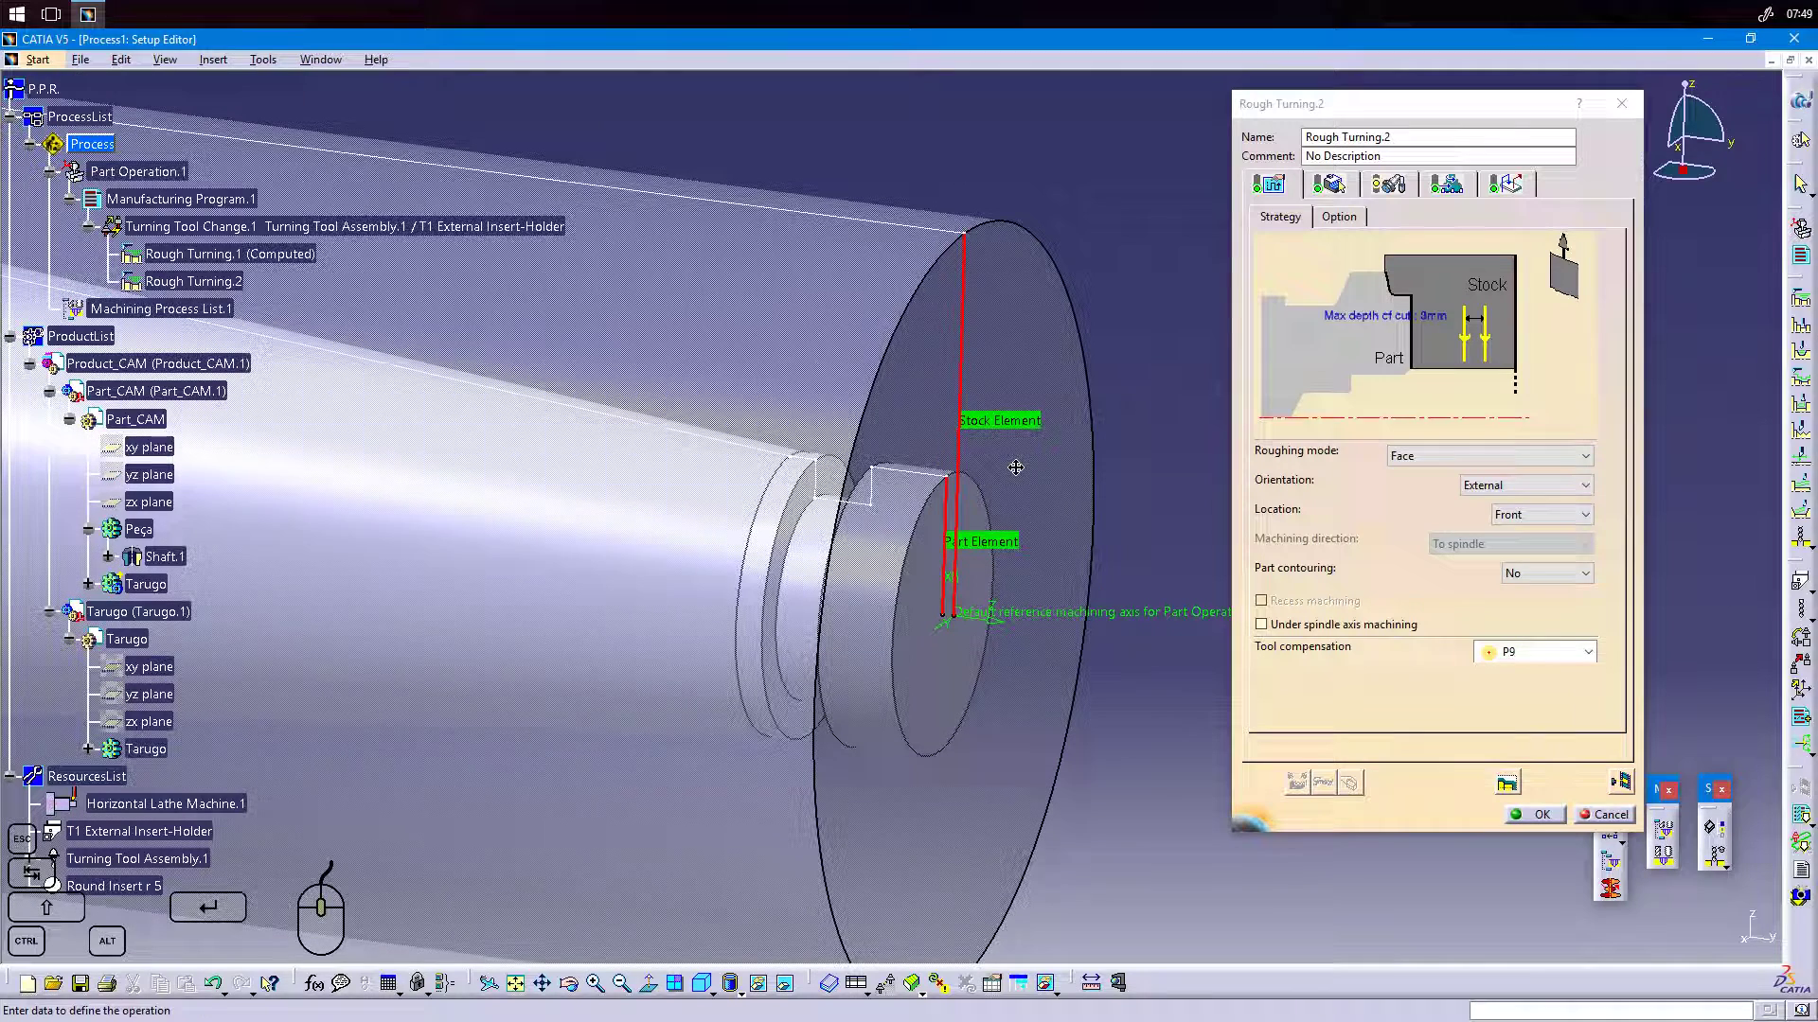
Check the facing operation's tool holder and round insert, and turn off its automatic spindle speed computation.
click(1388, 184)
click(1397, 268)
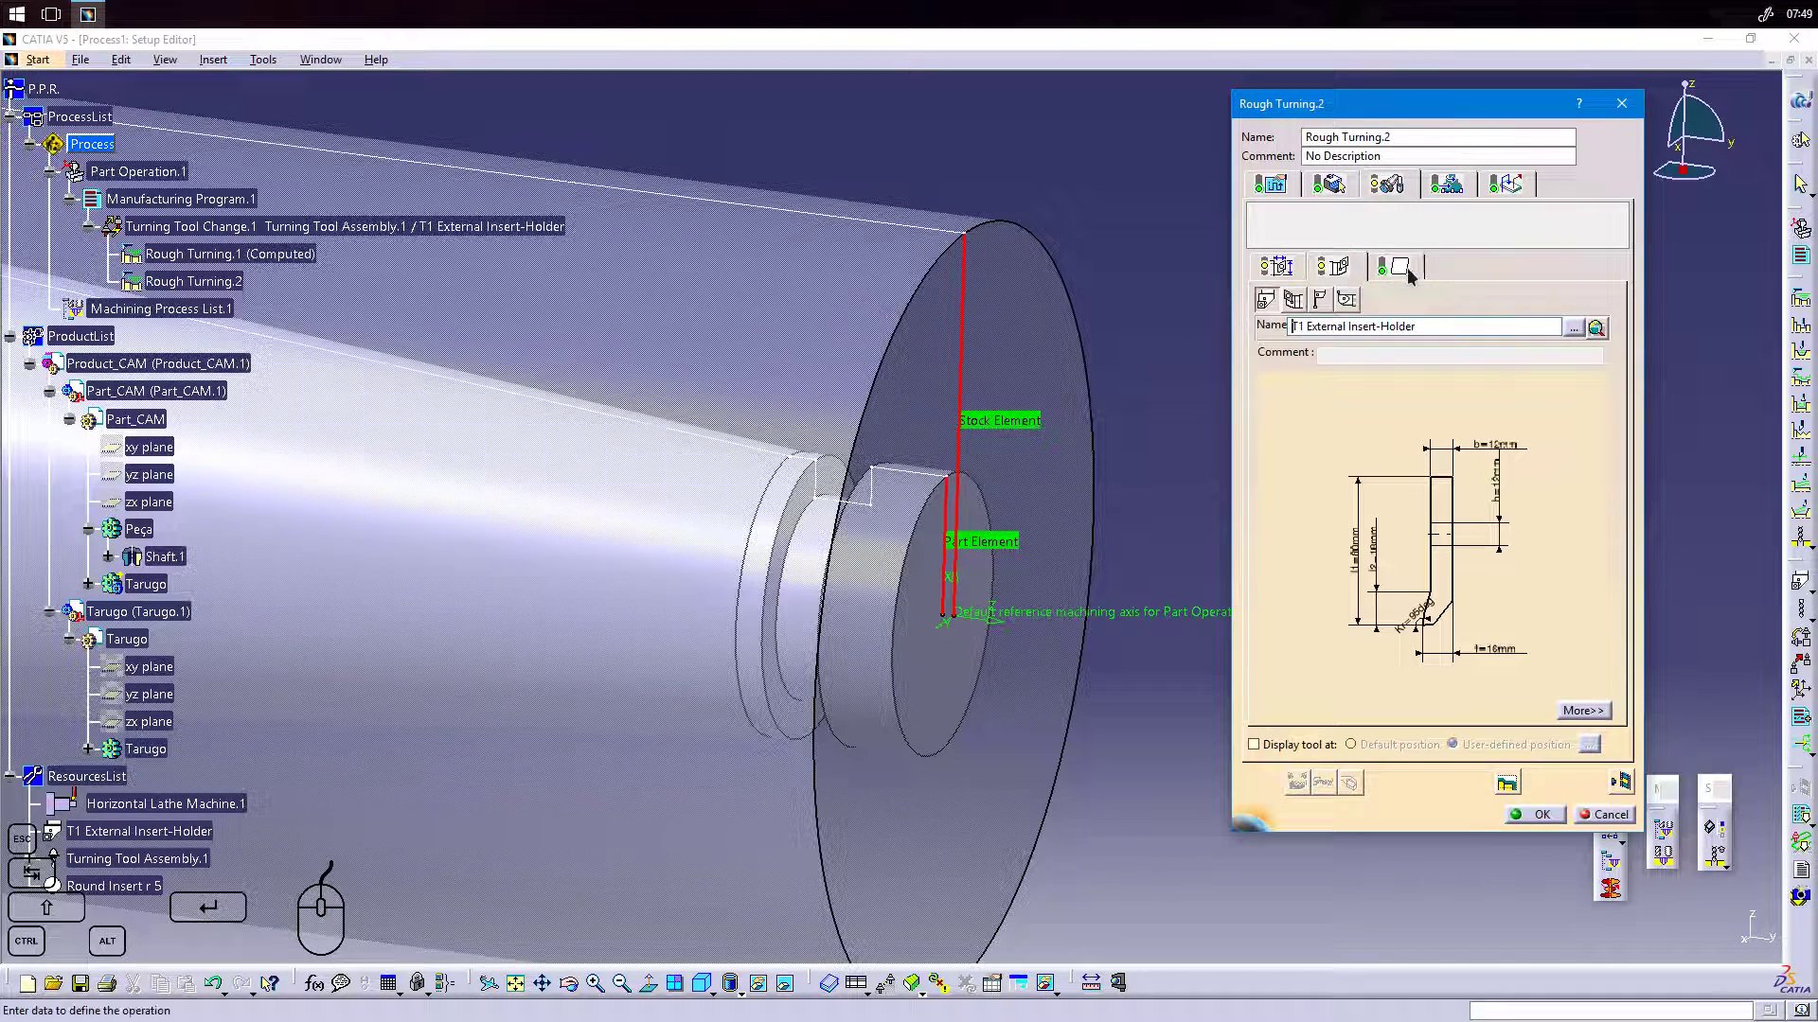
click(1386, 270)
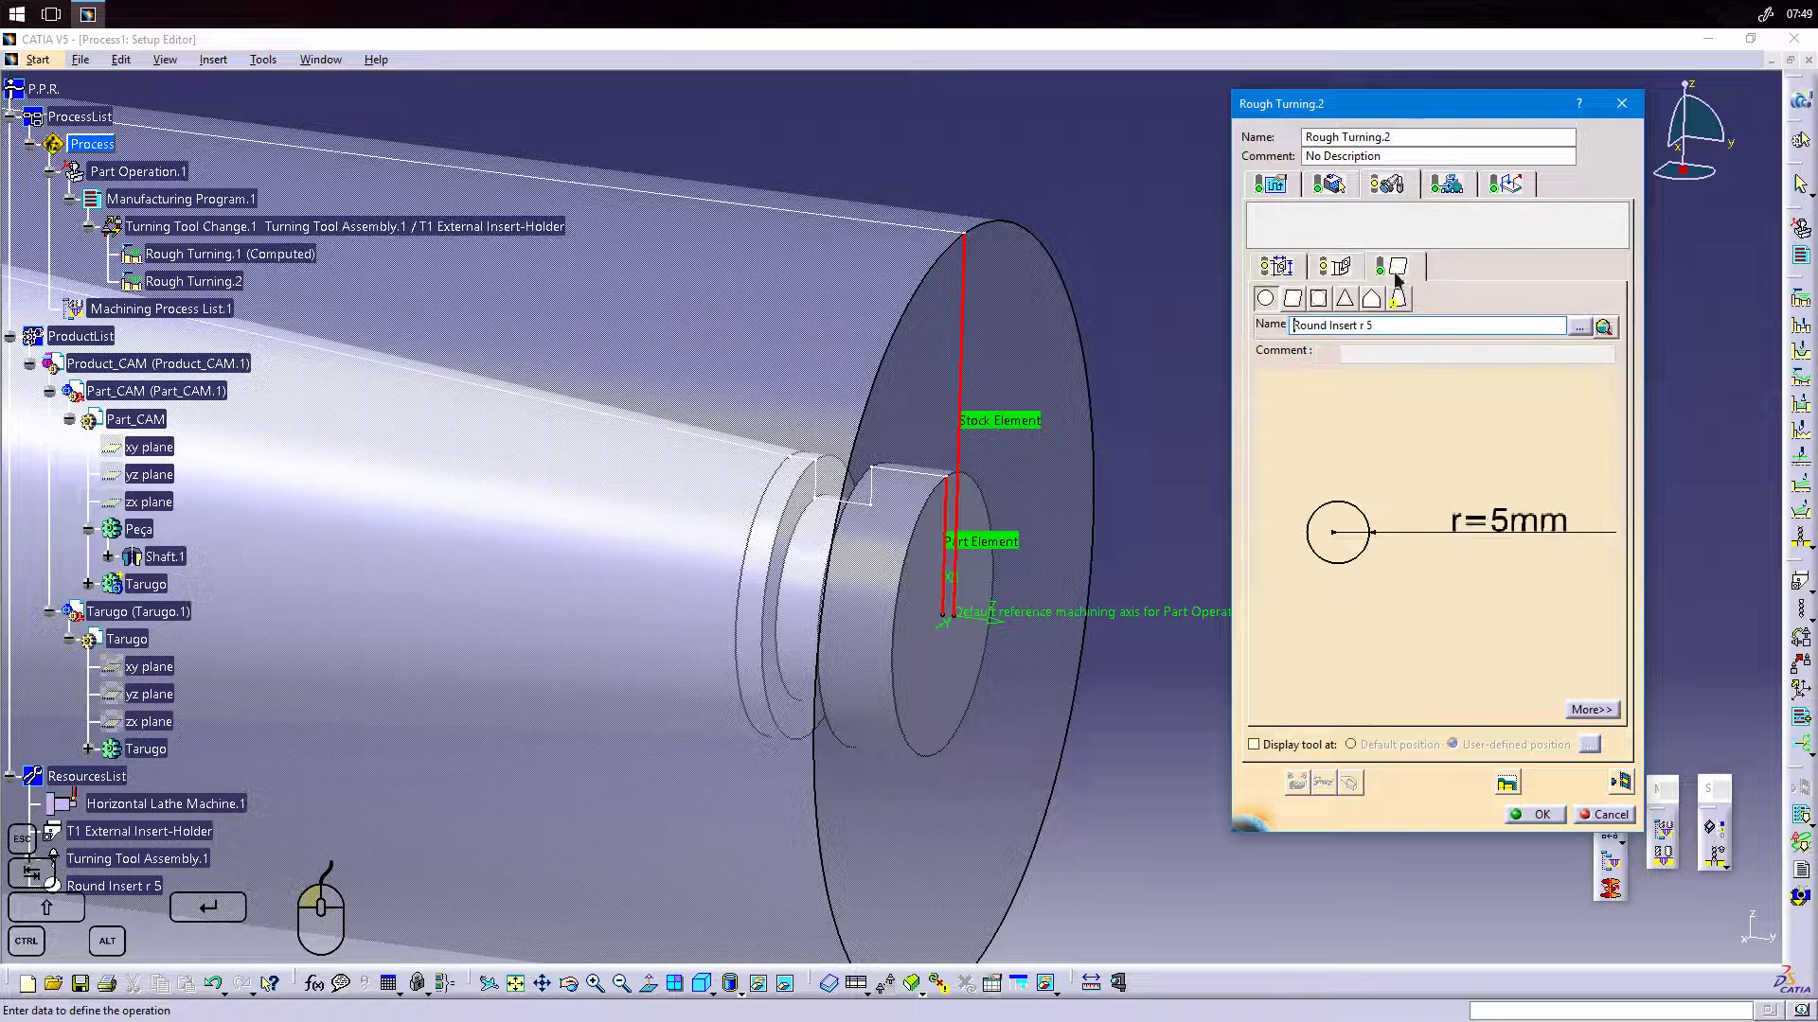
click(1446, 184)
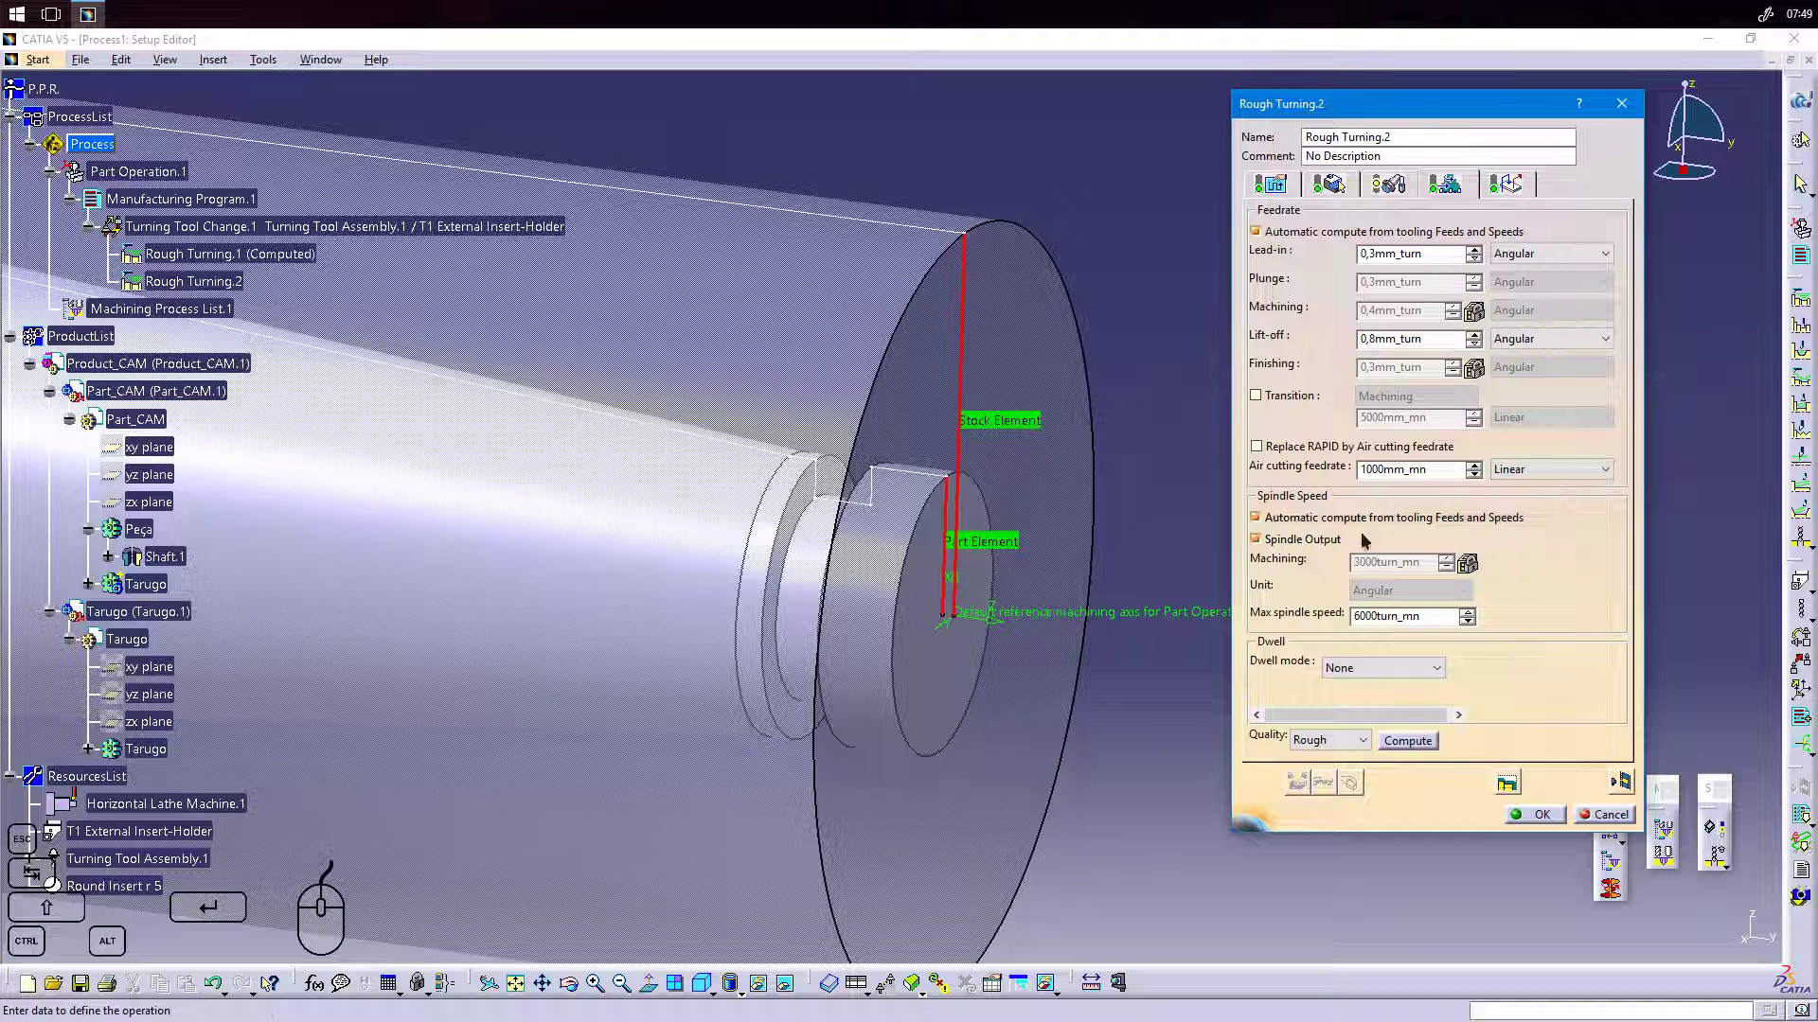
click(1313, 521)
drag(1360, 561, 1352, 562)
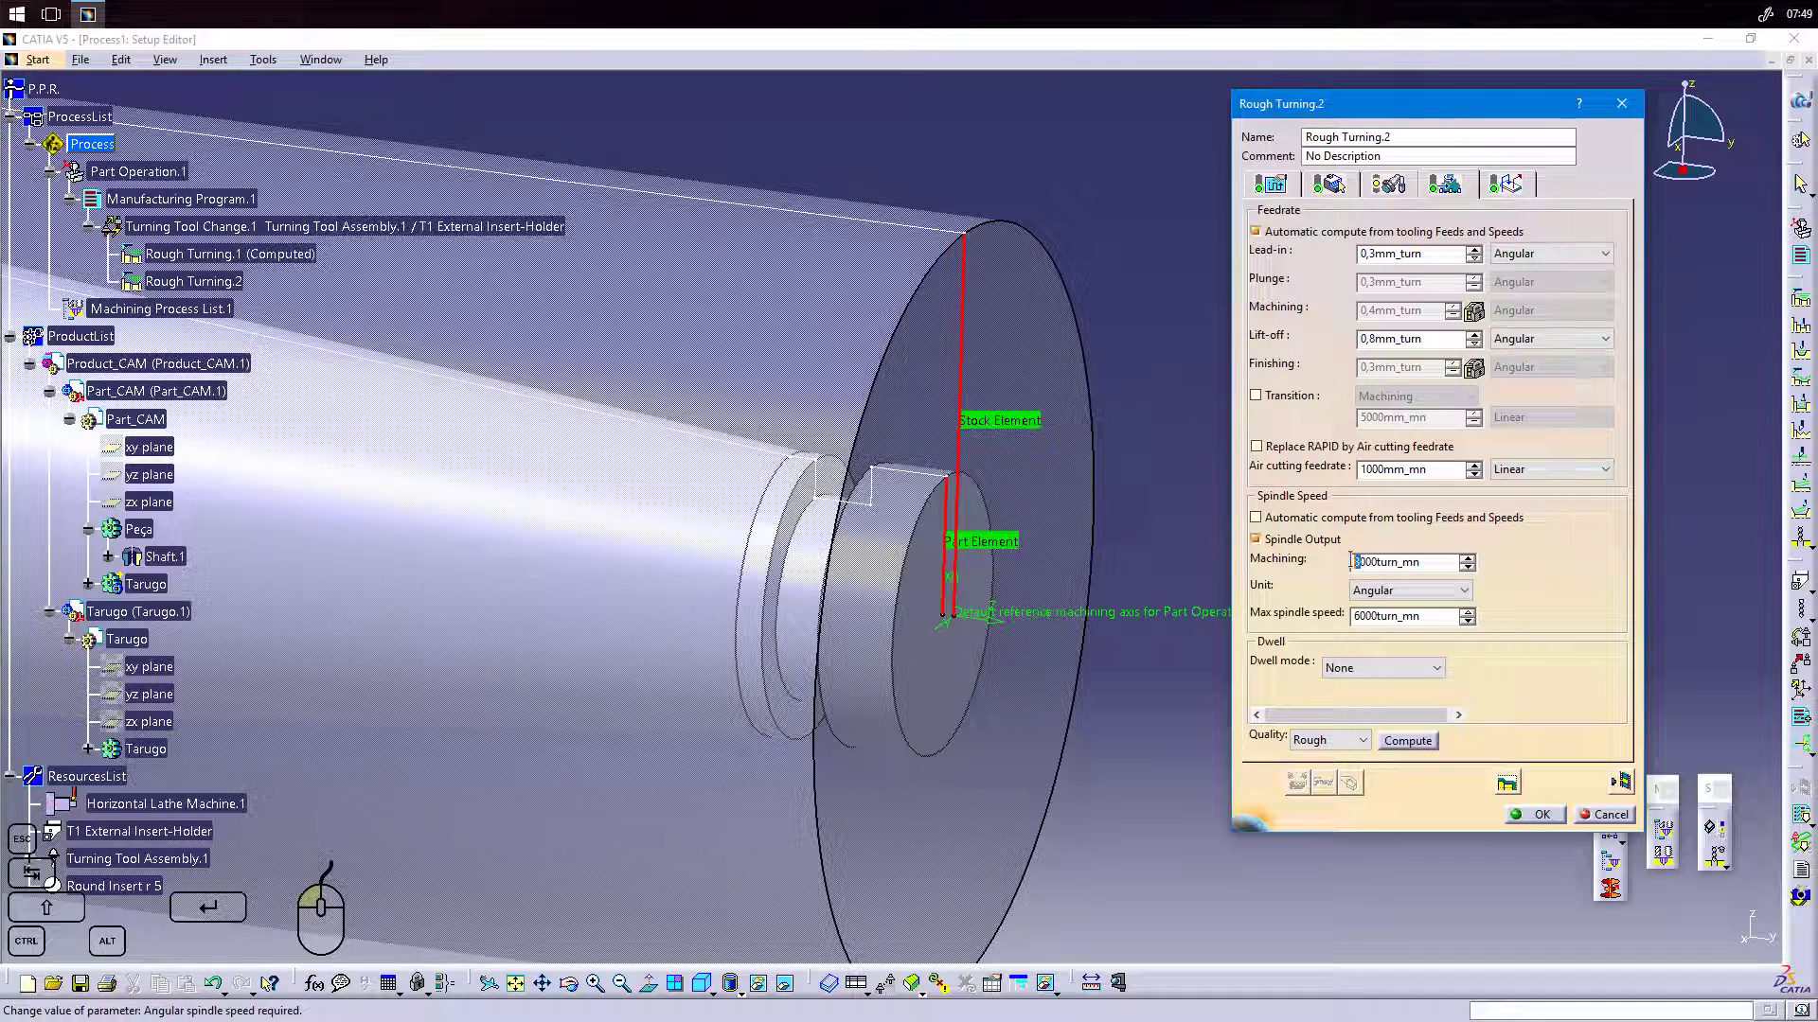
Check the macros of Rough Turning.2, compute and replay its facing tool path from the start, and close the replay.
click(1506, 184)
middle_drag(814, 528, 1005, 621)
middle_drag(798, 496, 803, 600)
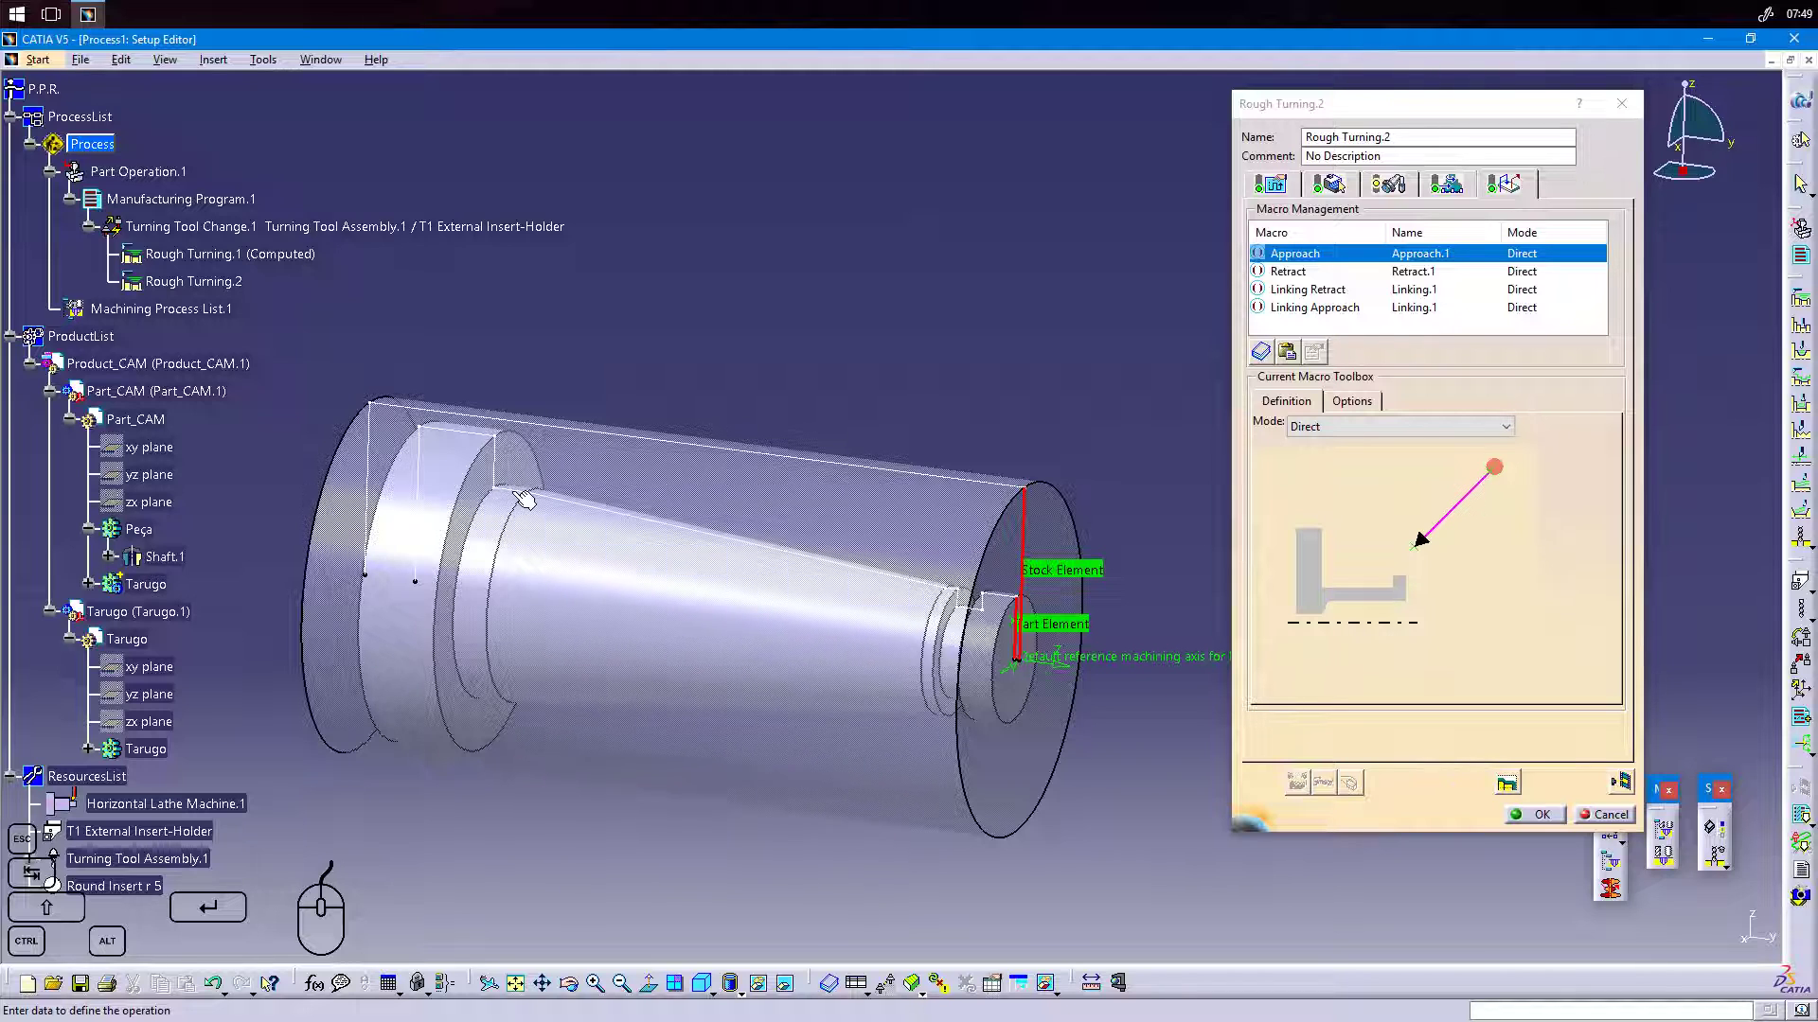
click(1620, 783)
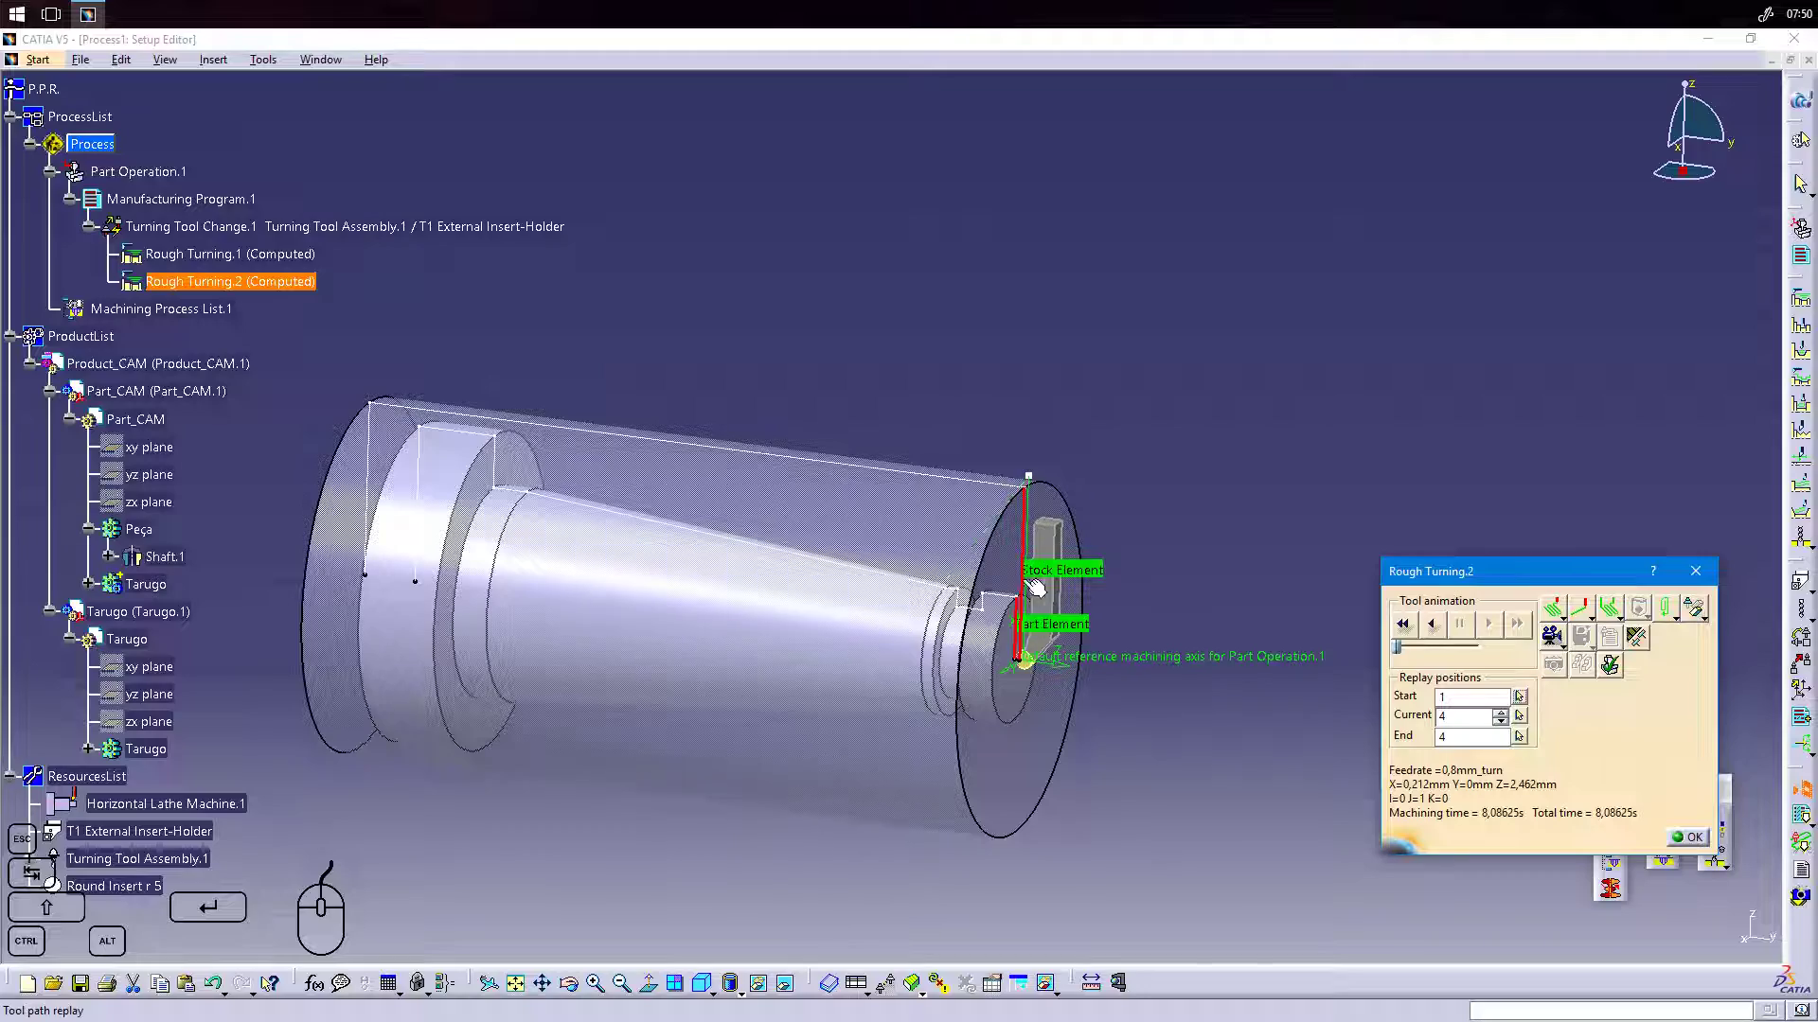
middle_drag(998, 708, 834, 639)
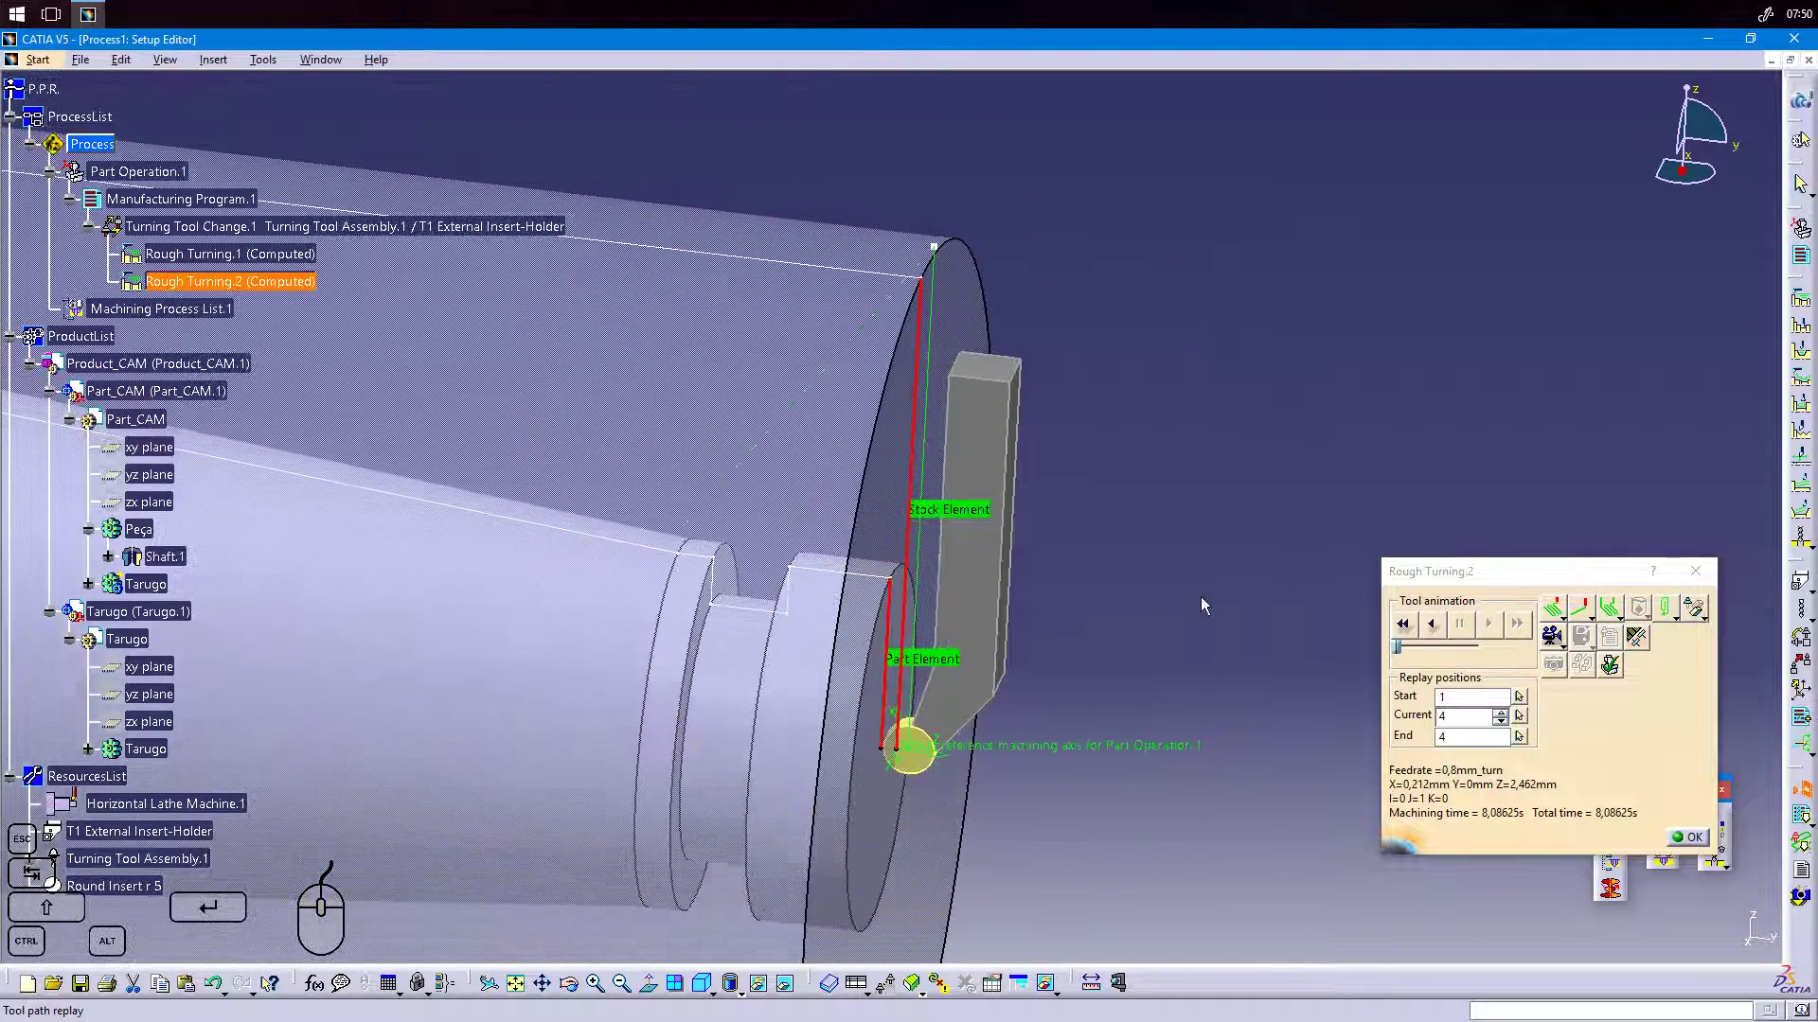
click(1401, 624)
click(1490, 624)
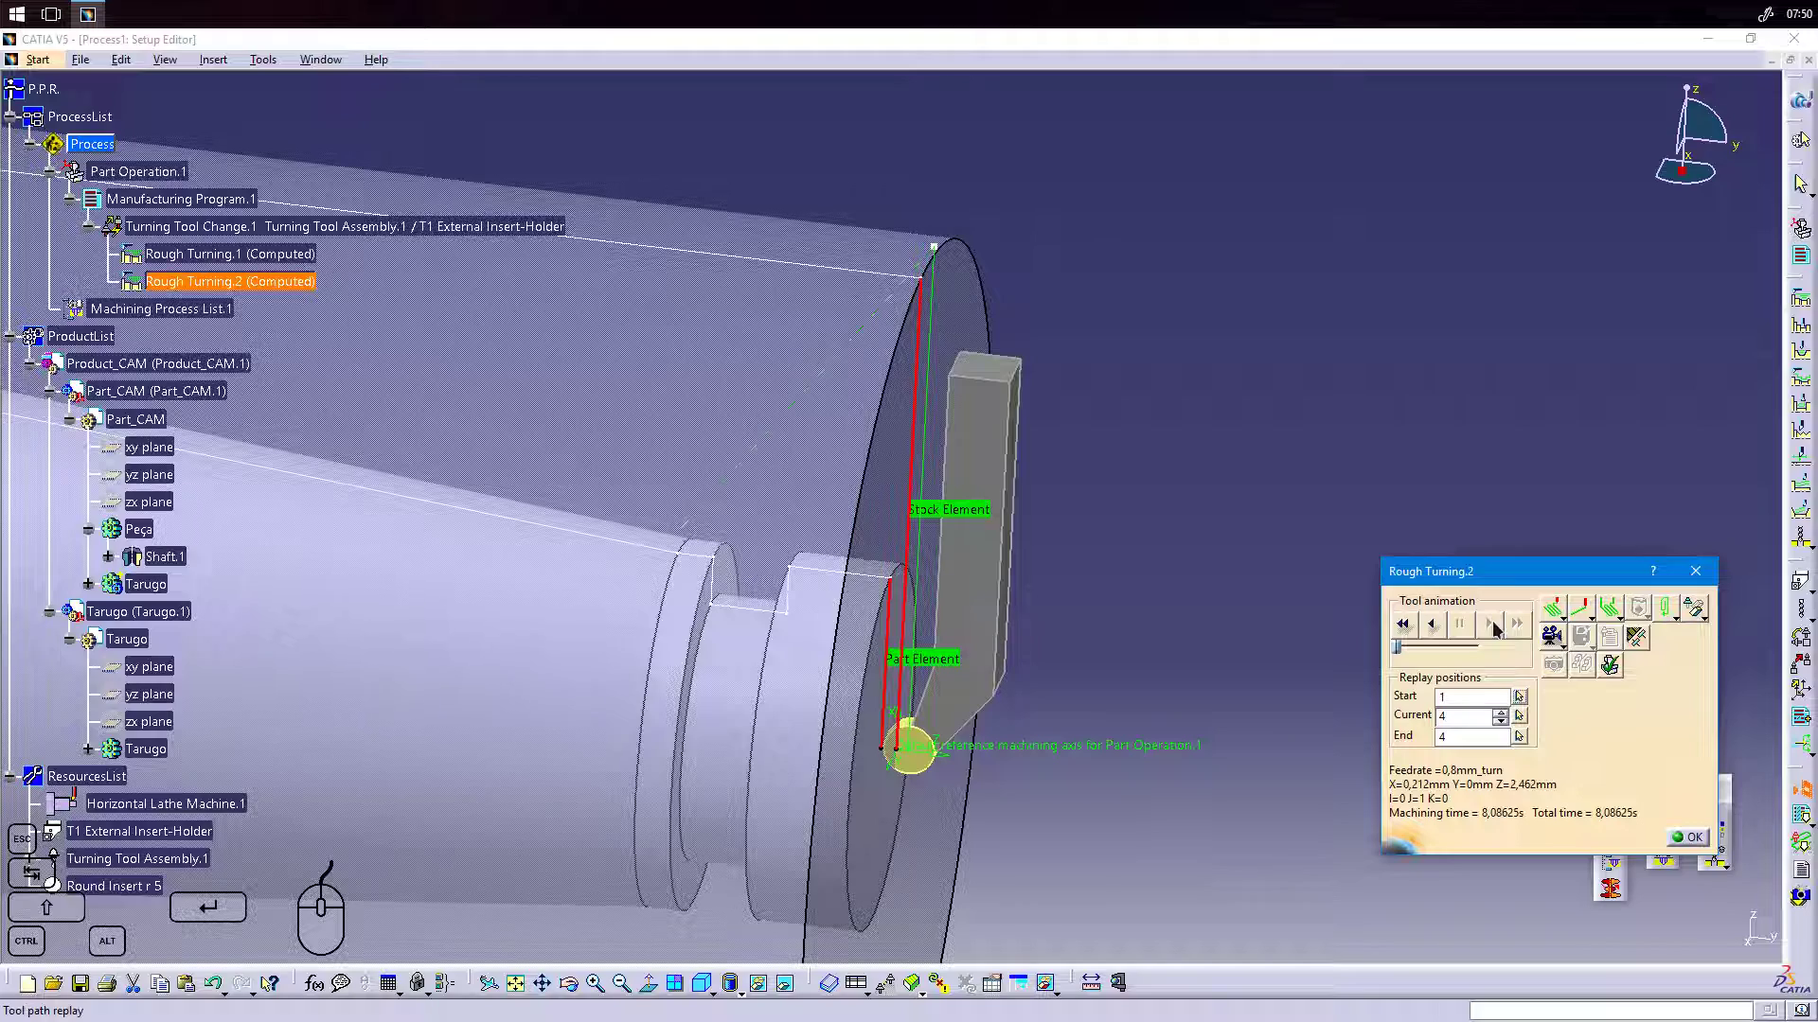
middle_drag(729, 617, 848, 572)
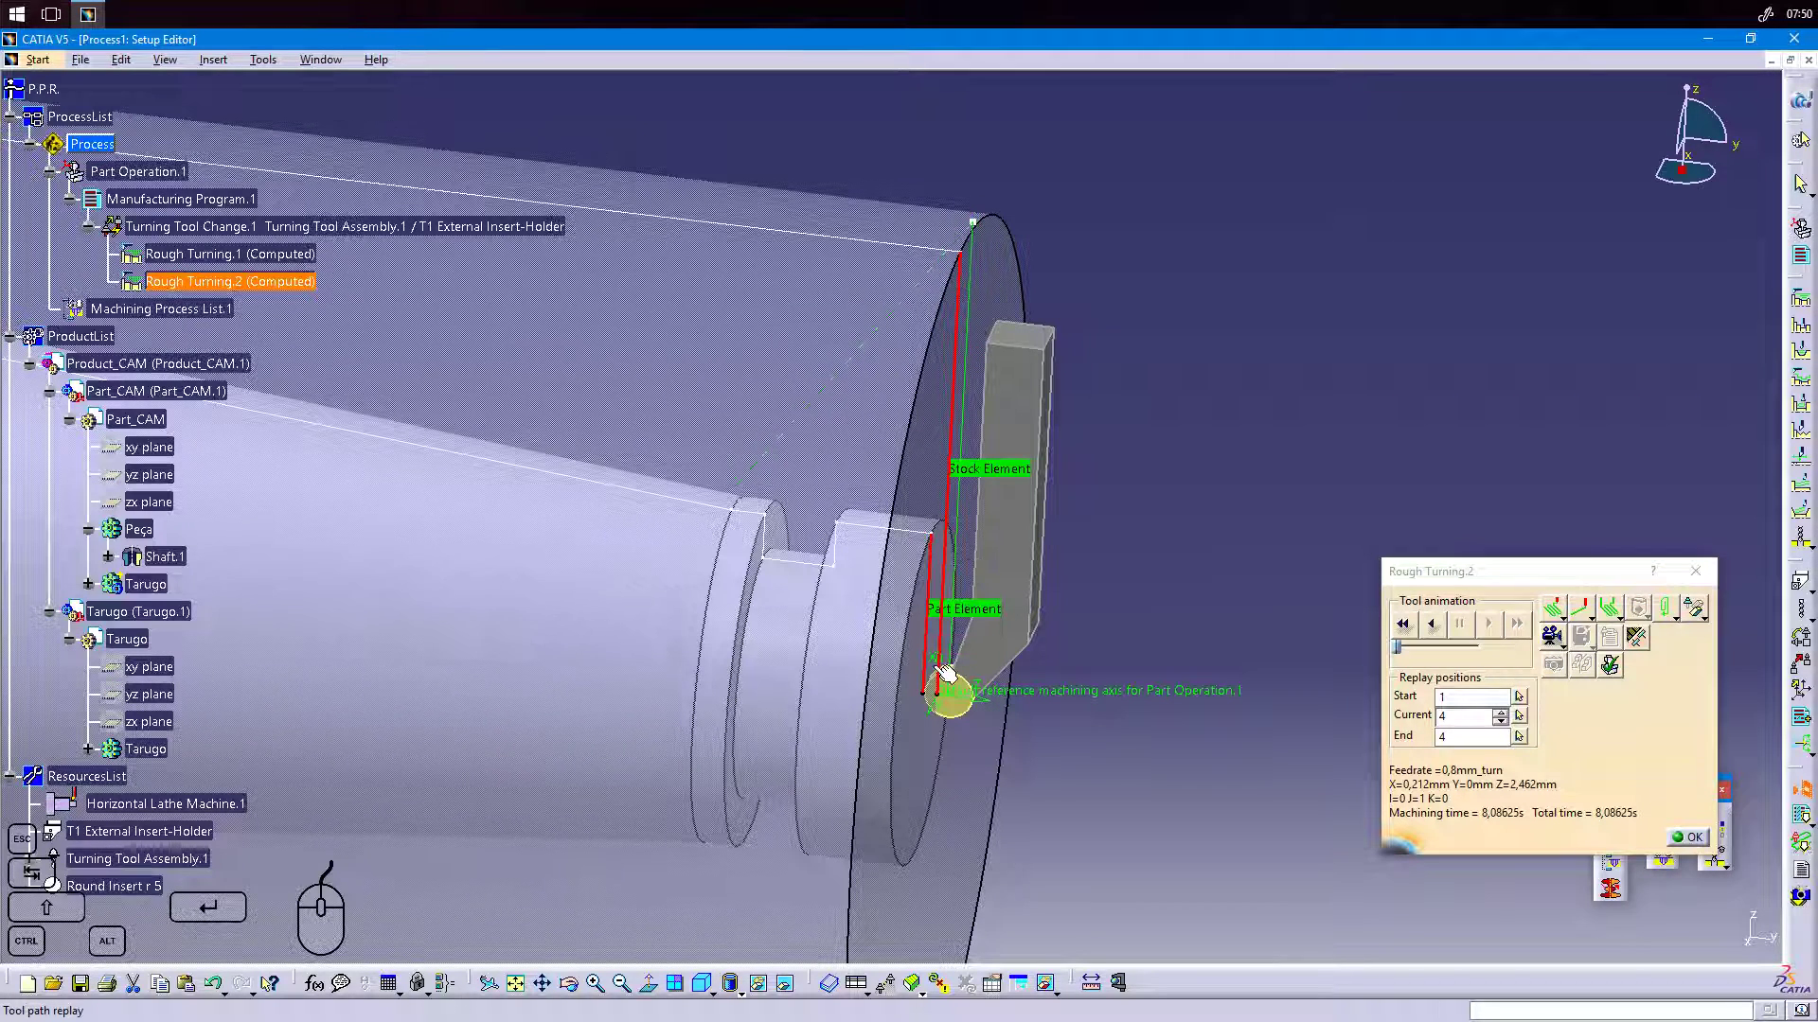
middle_drag(888, 546, 947, 586)
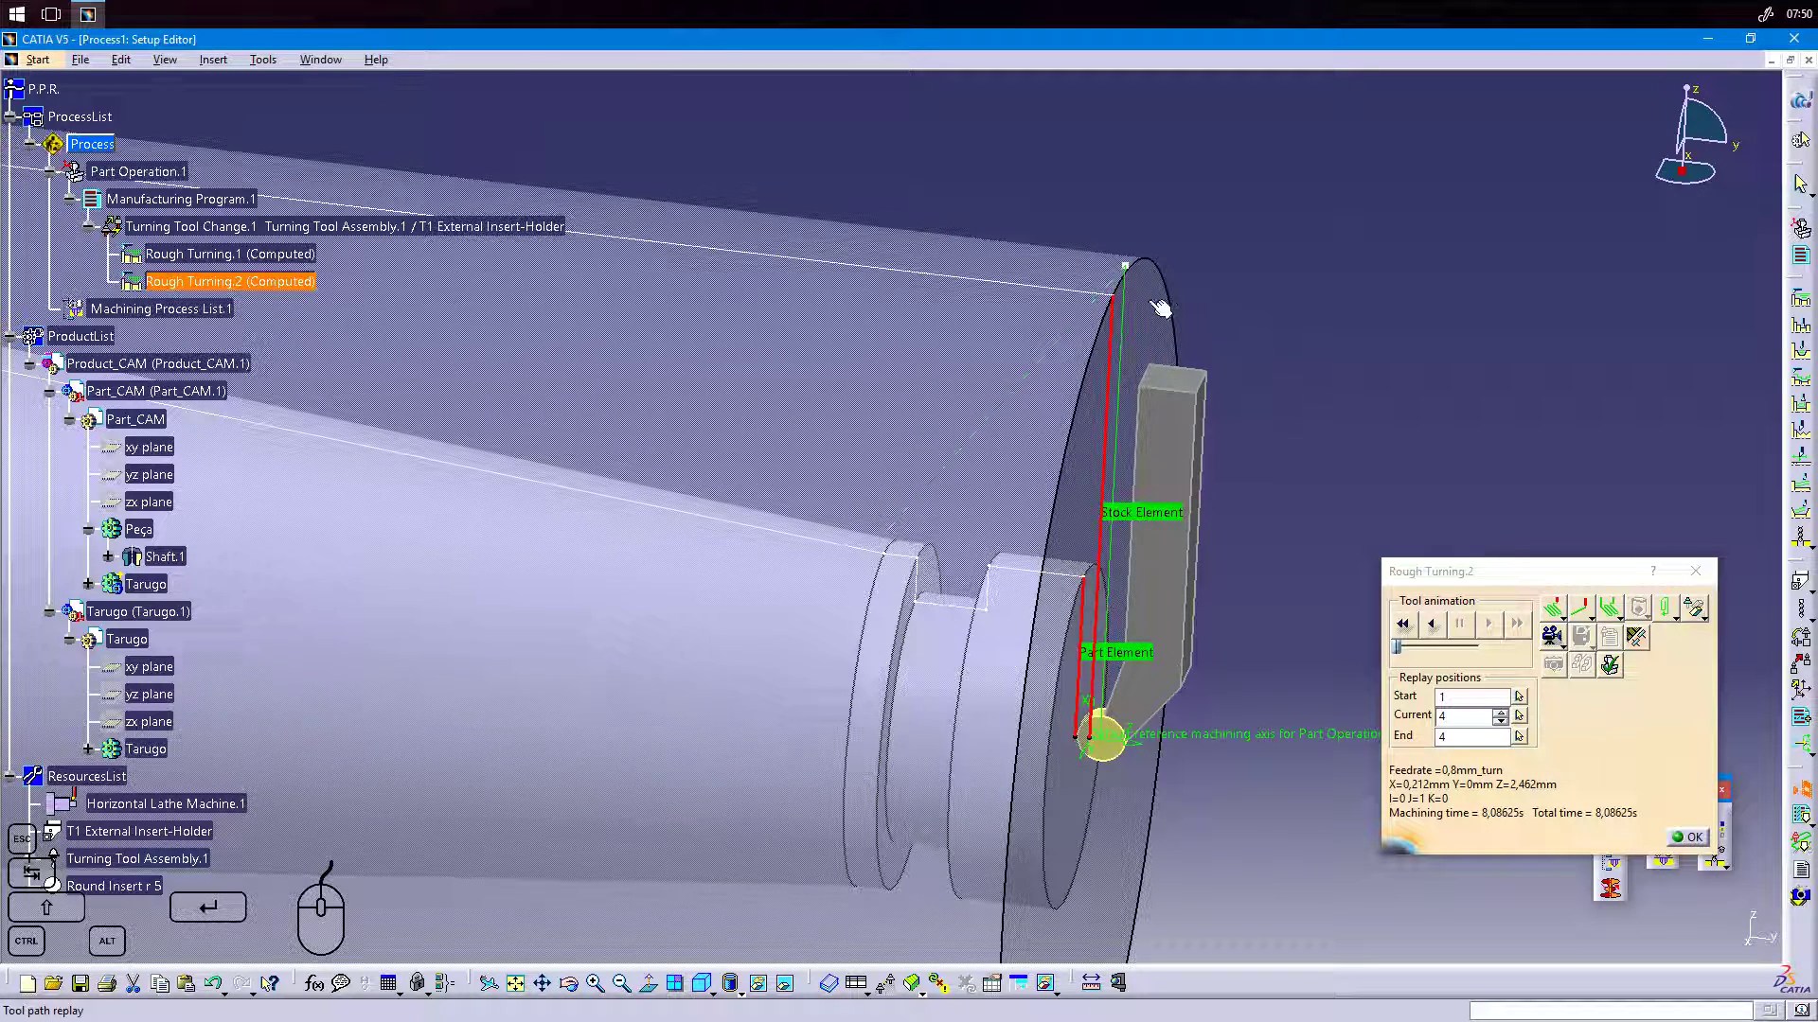
click(1686, 837)
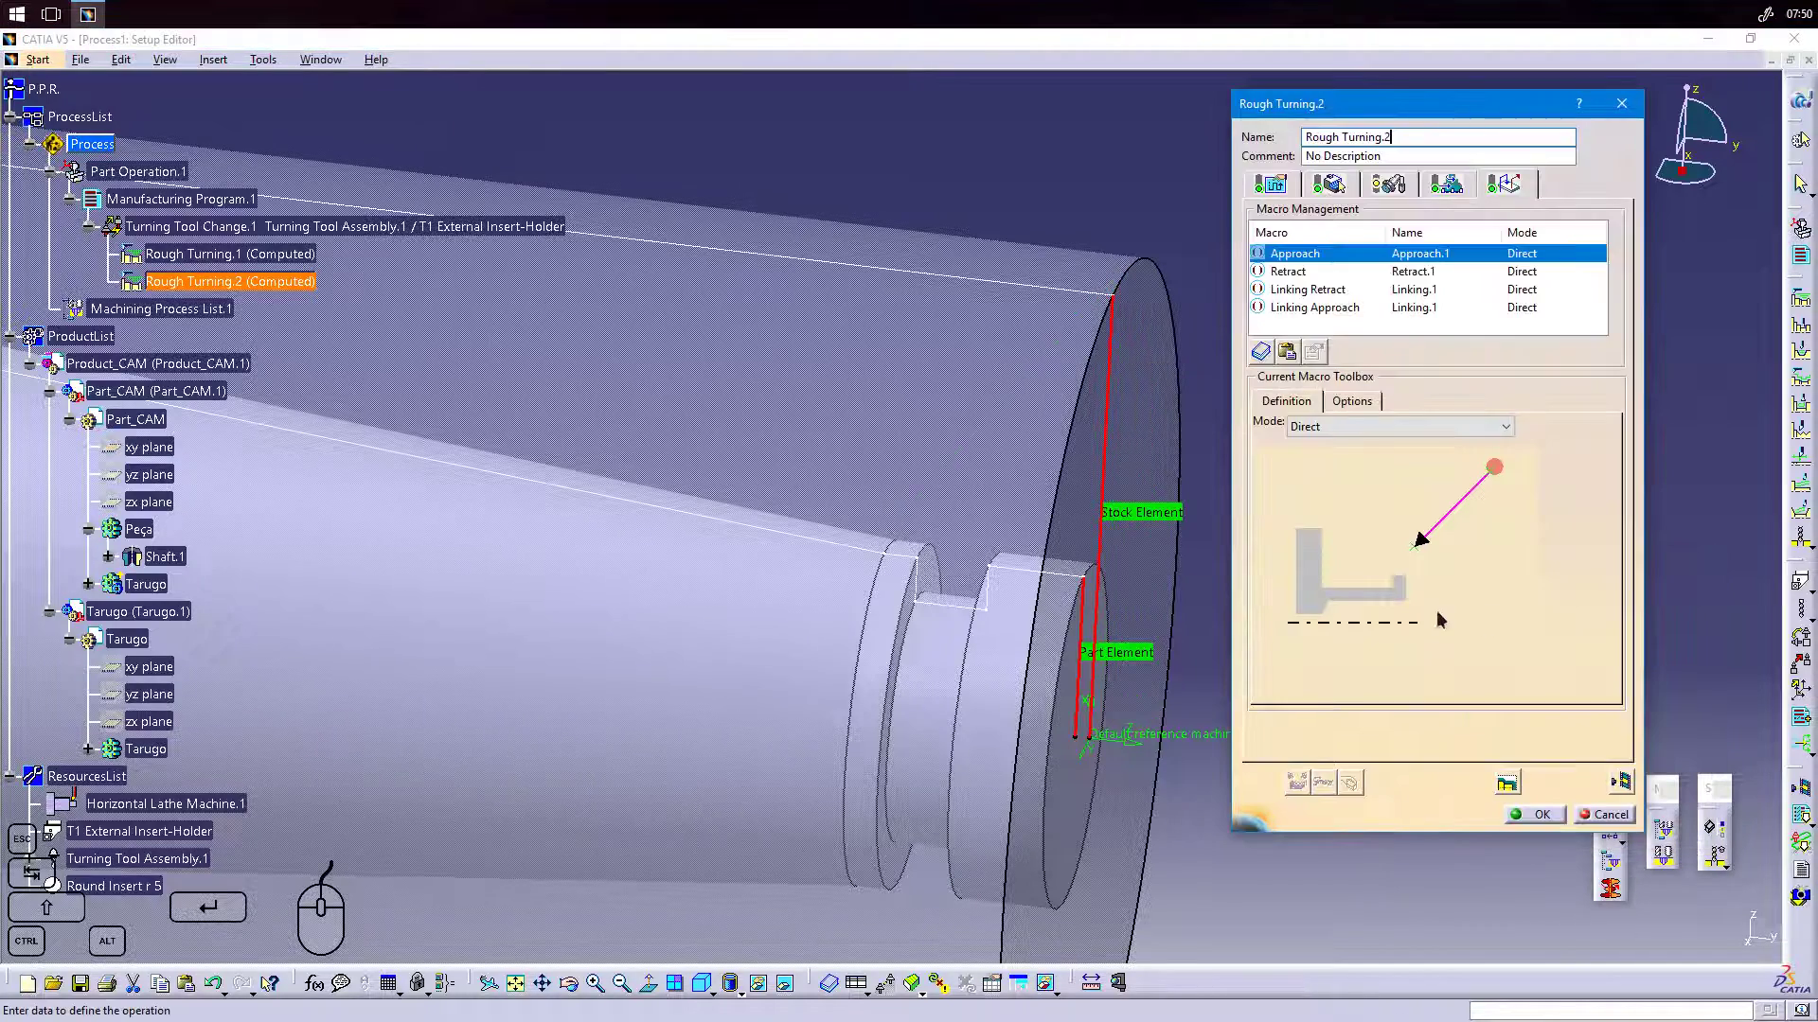
Compute the input stock of Rough Turning.2 as a sketch profile left by the previous operation.
mouse_move(818, 611)
middle_down()
mouse_move(876, 549)
mouse_move(880, 636)
mouse_move(820, 638)
middle_up()
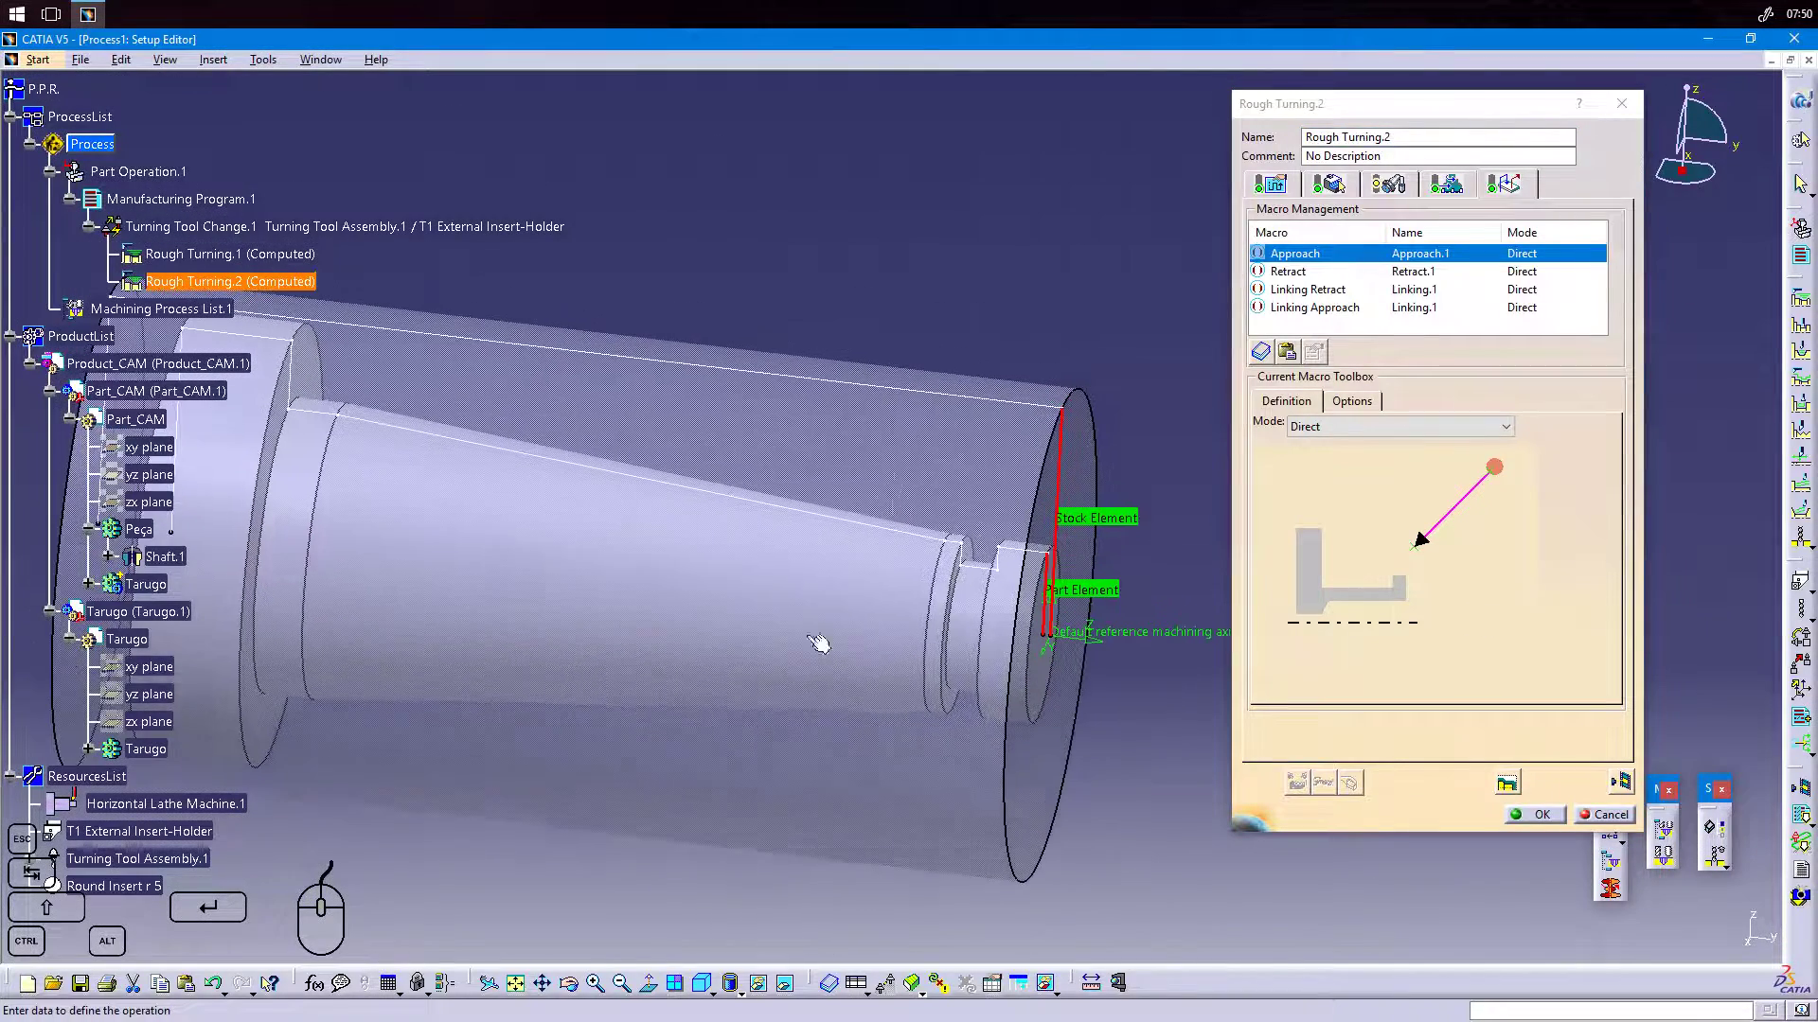
click(1338, 186)
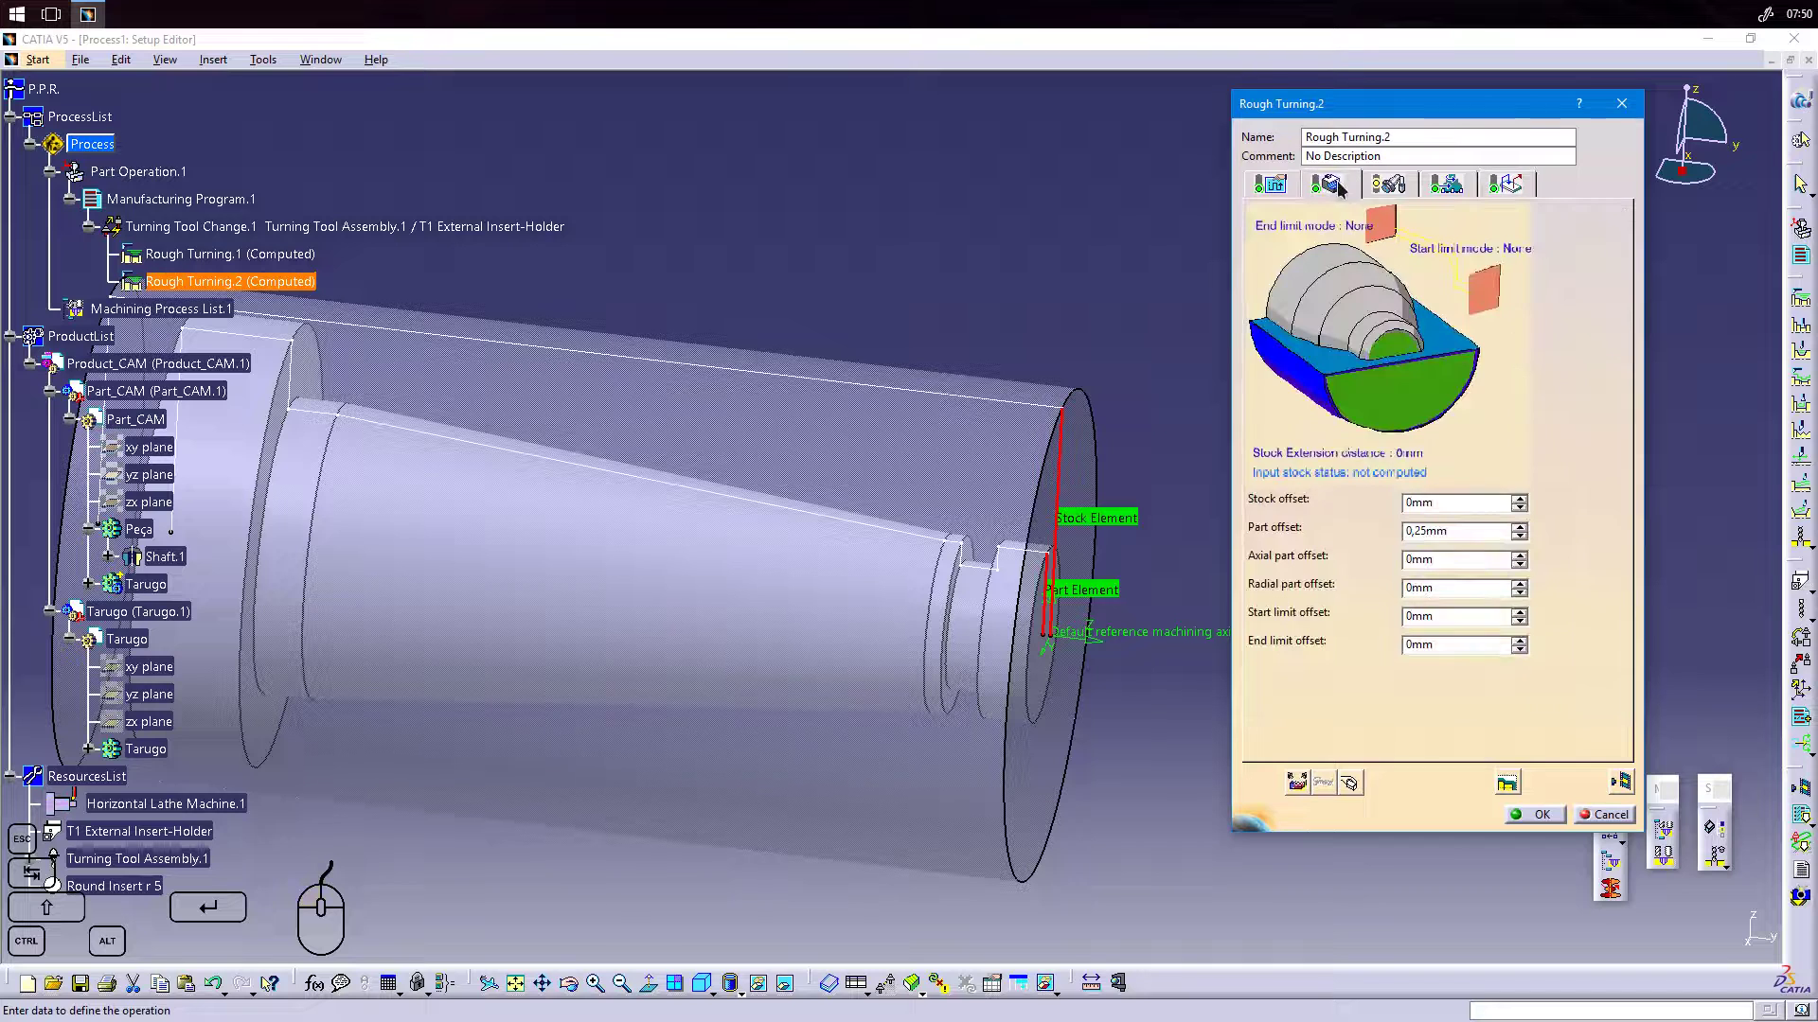
click(1505, 784)
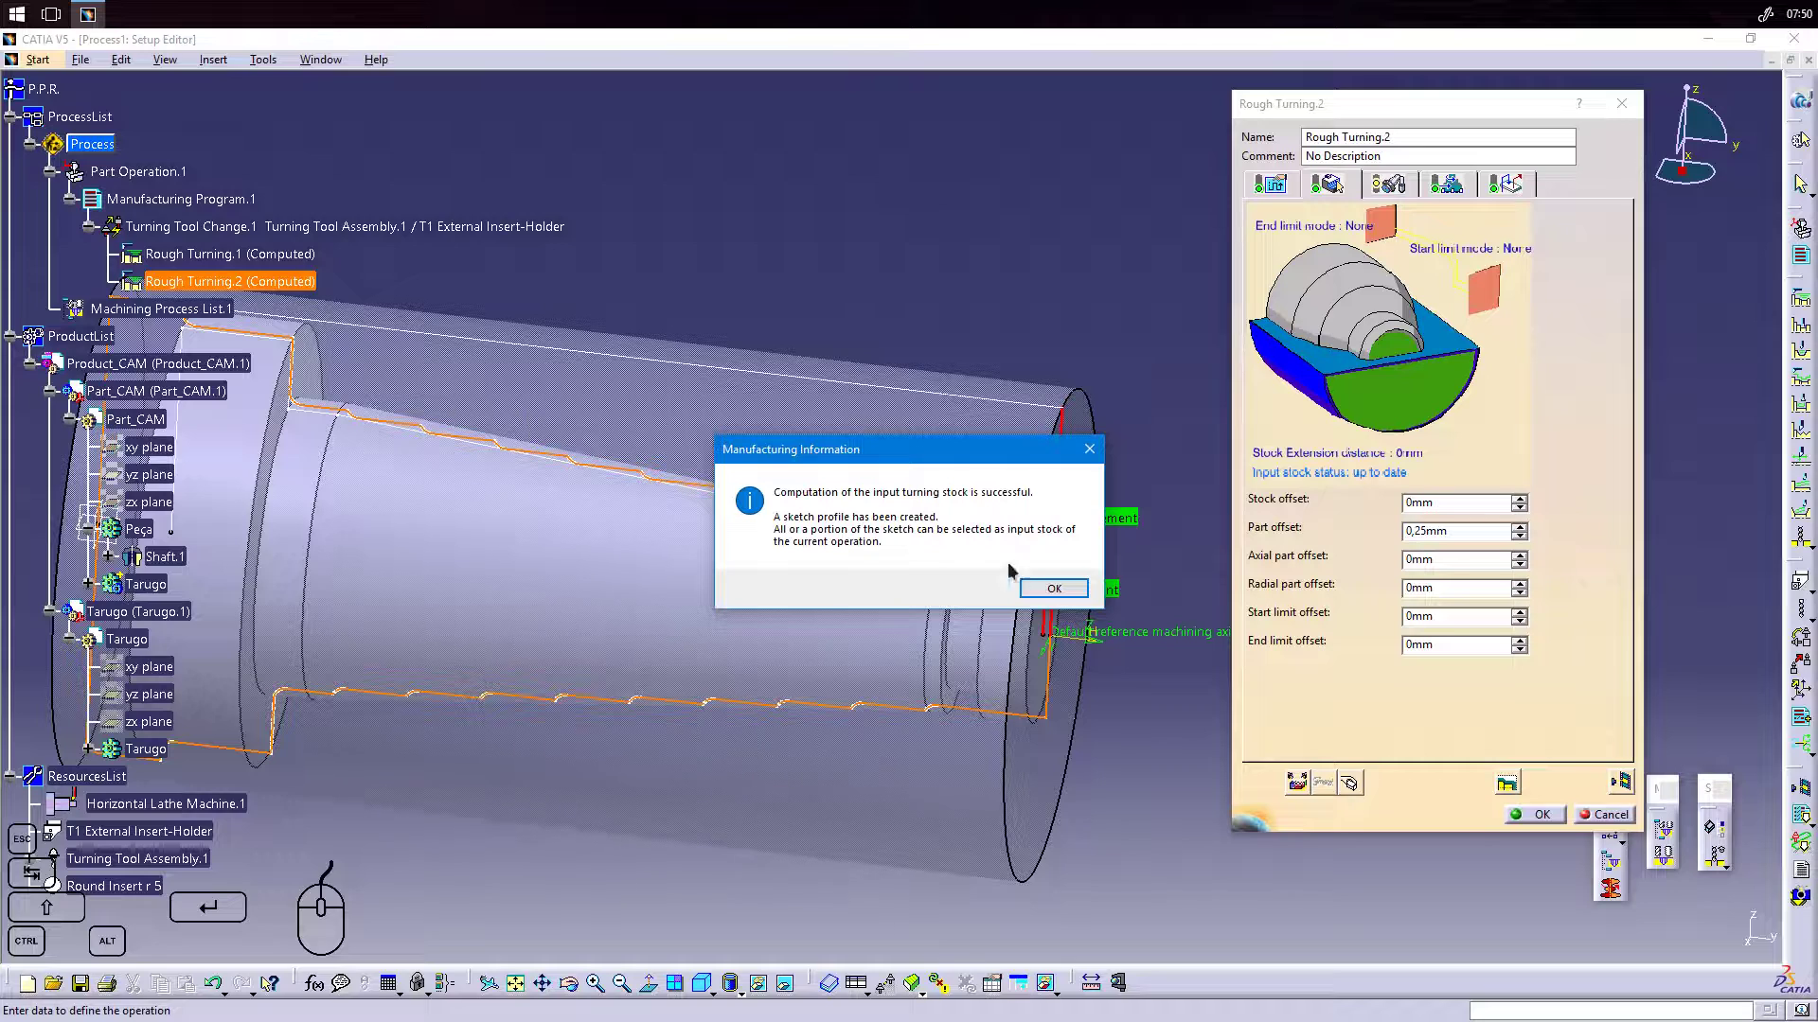
click(1051, 588)
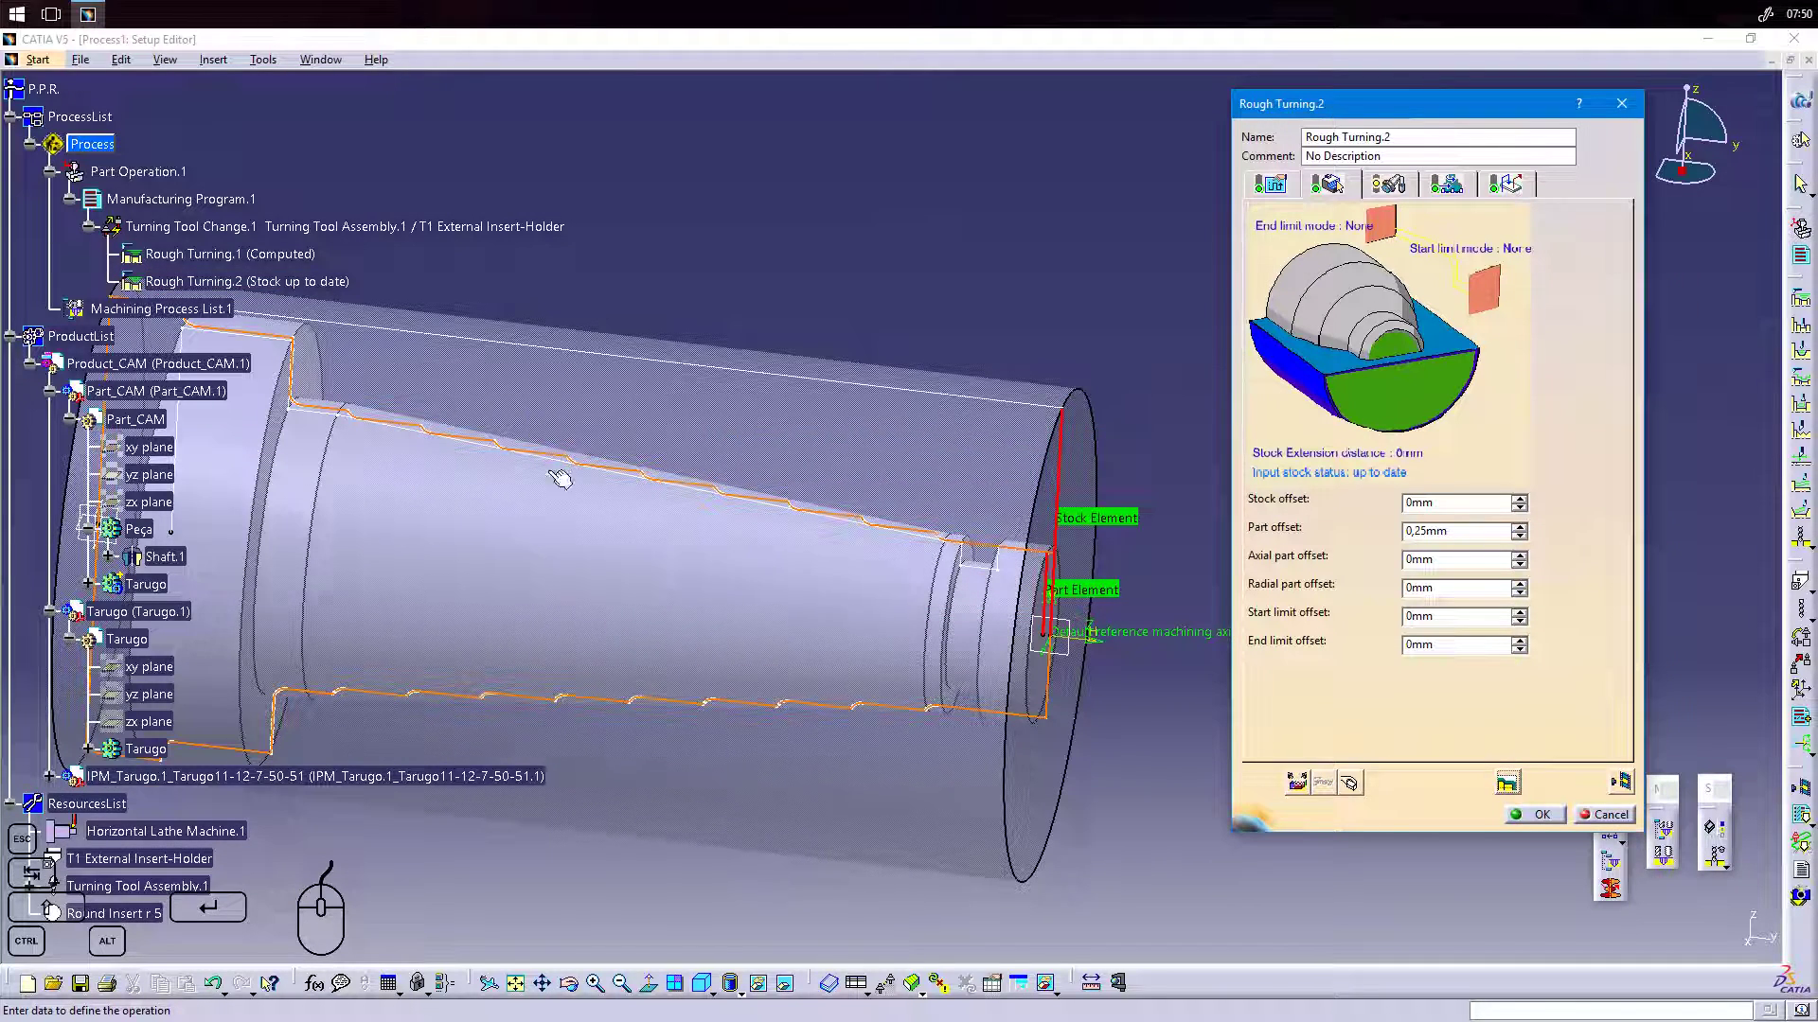
middle_drag(410, 531, 527, 474)
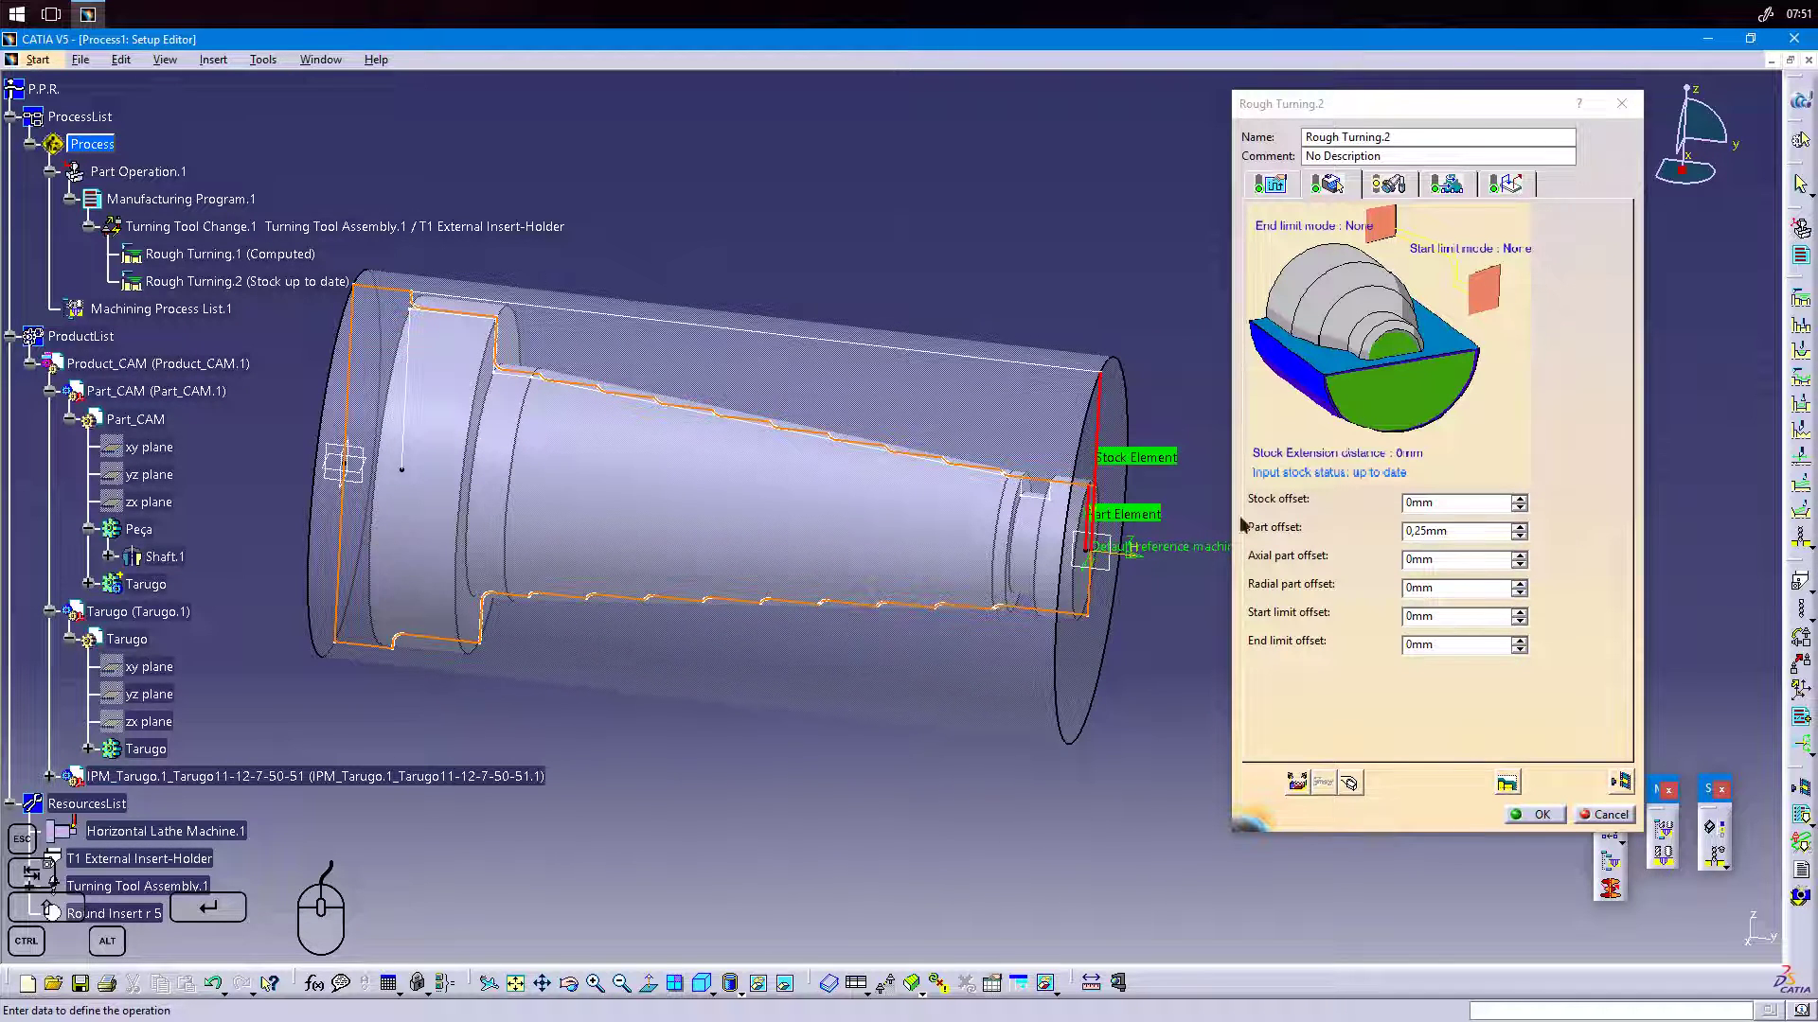
Replace the stock element of Rough Turning.2 with the front end edge of the computed input stock profile.
click(1408, 395)
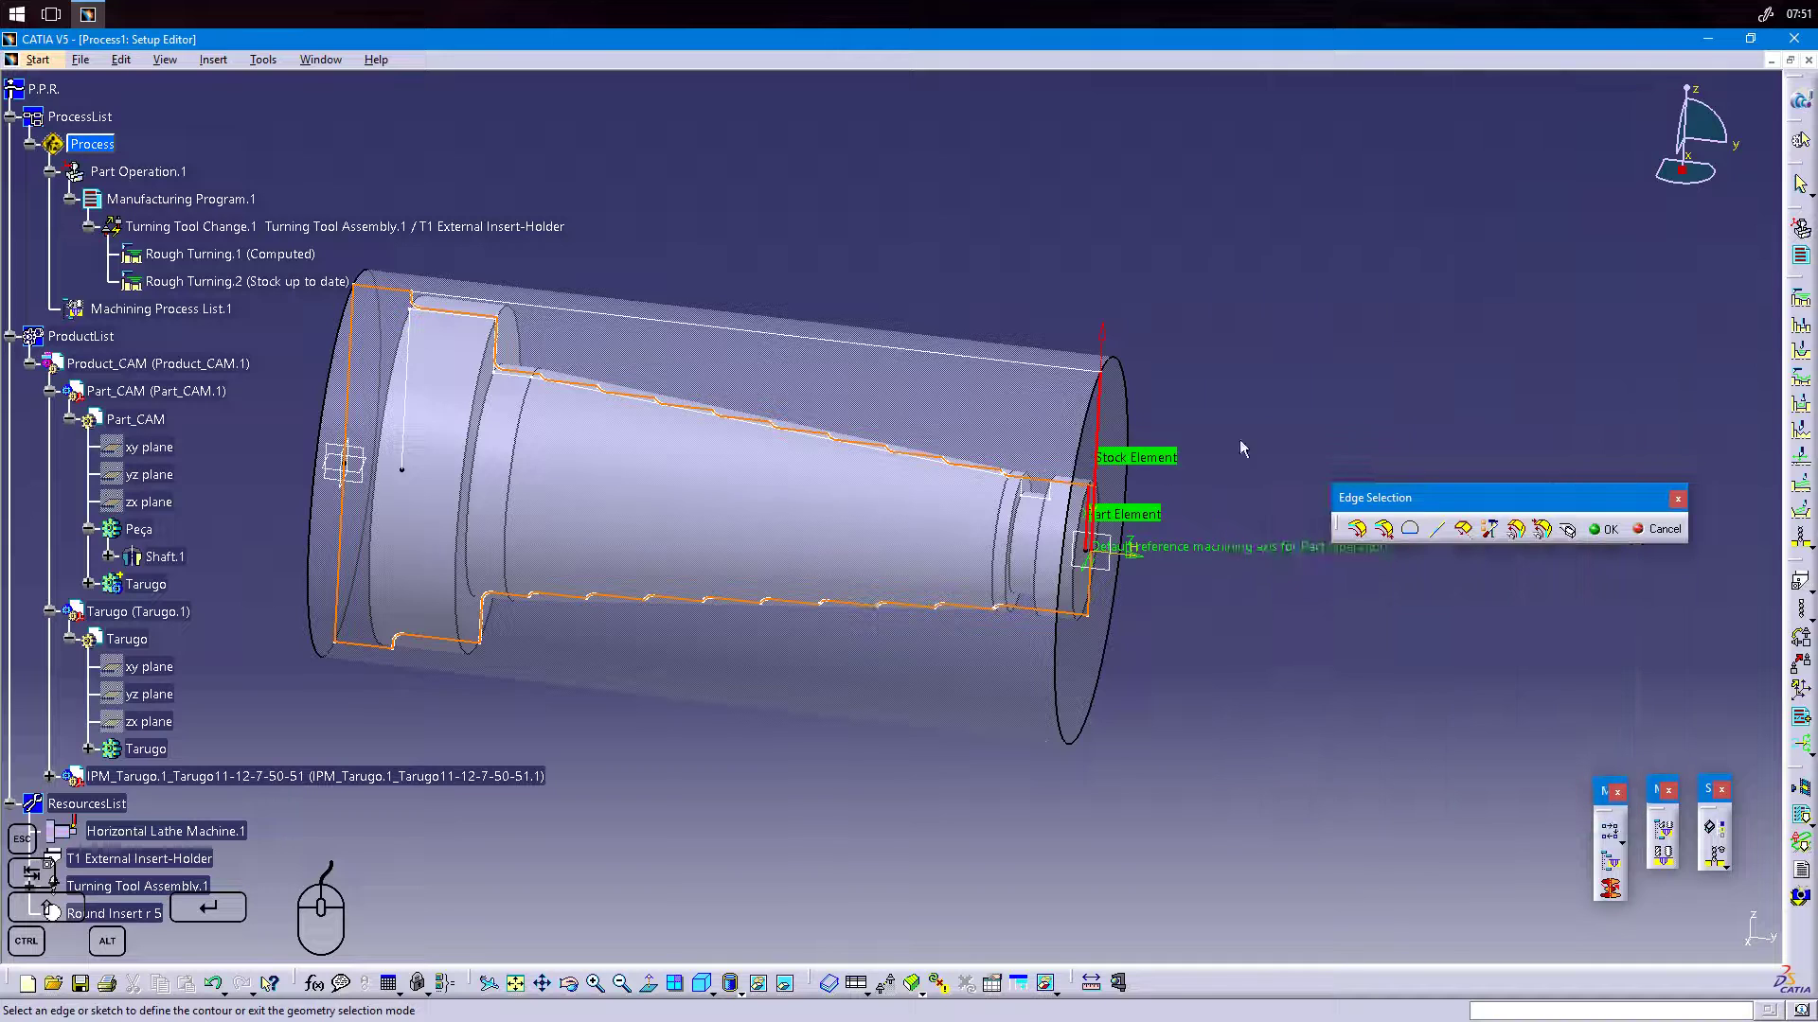
middle_drag(1052, 682, 1049, 561)
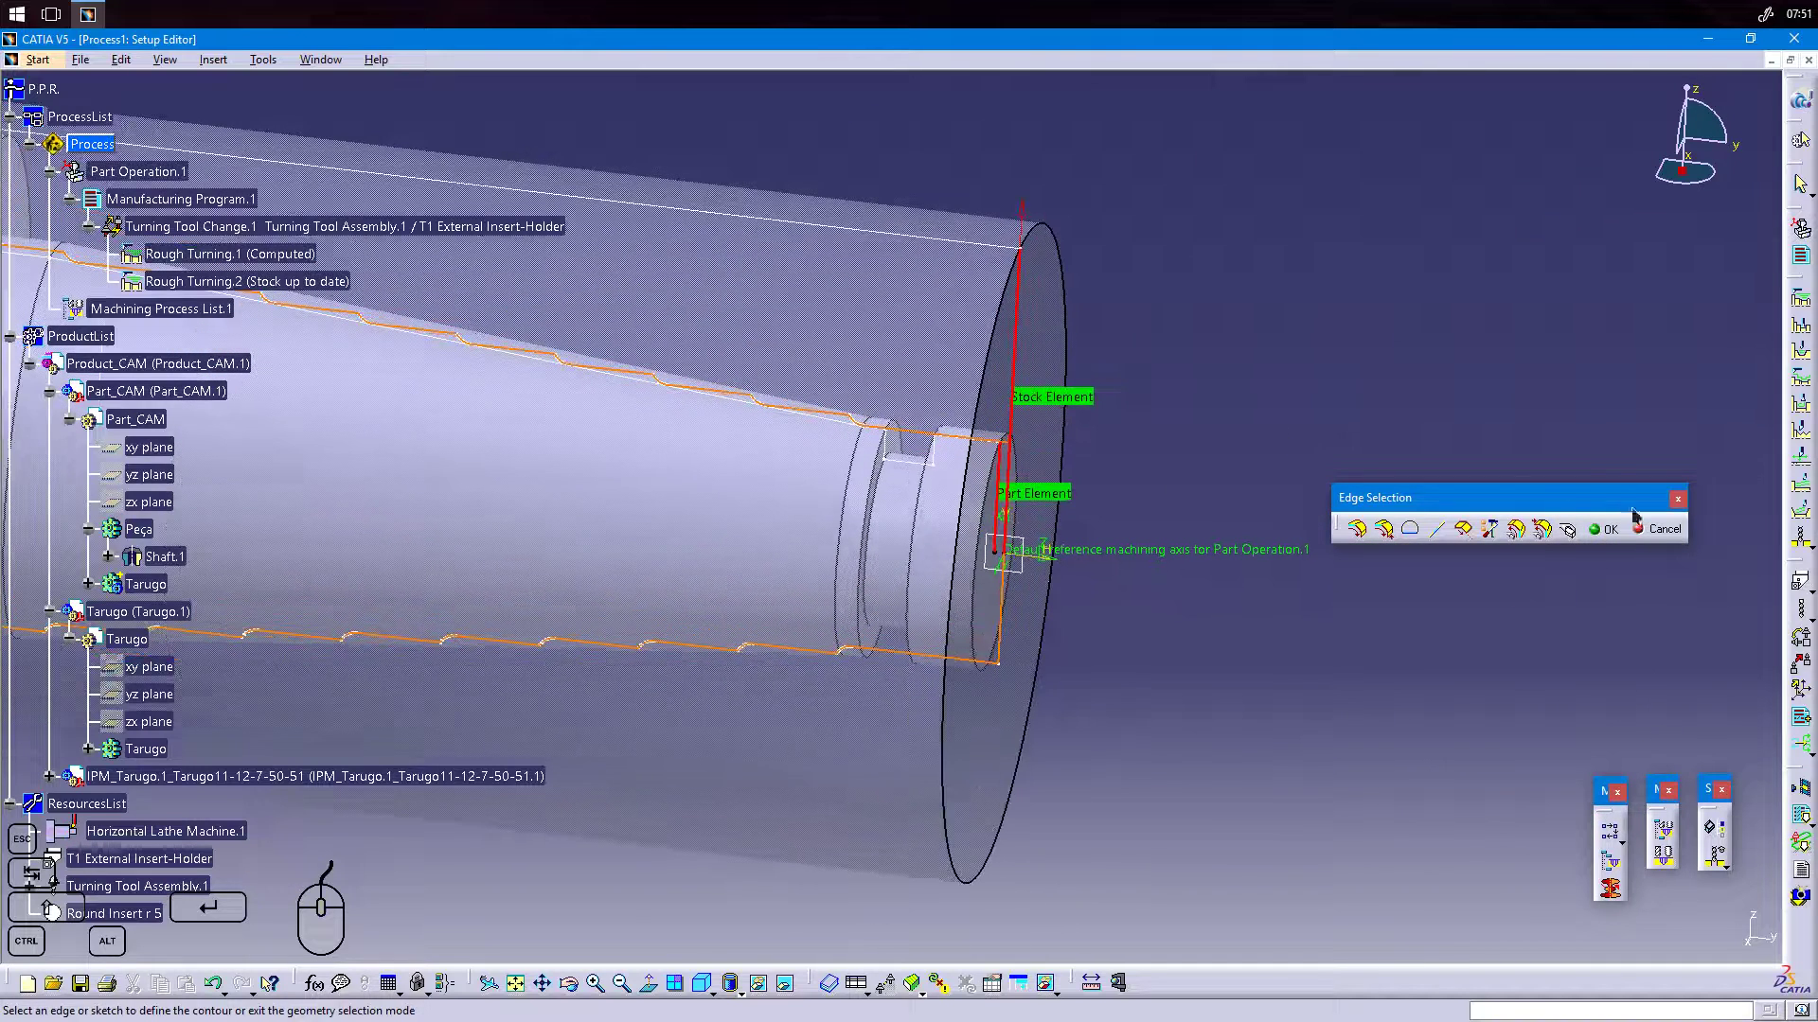
click(1570, 531)
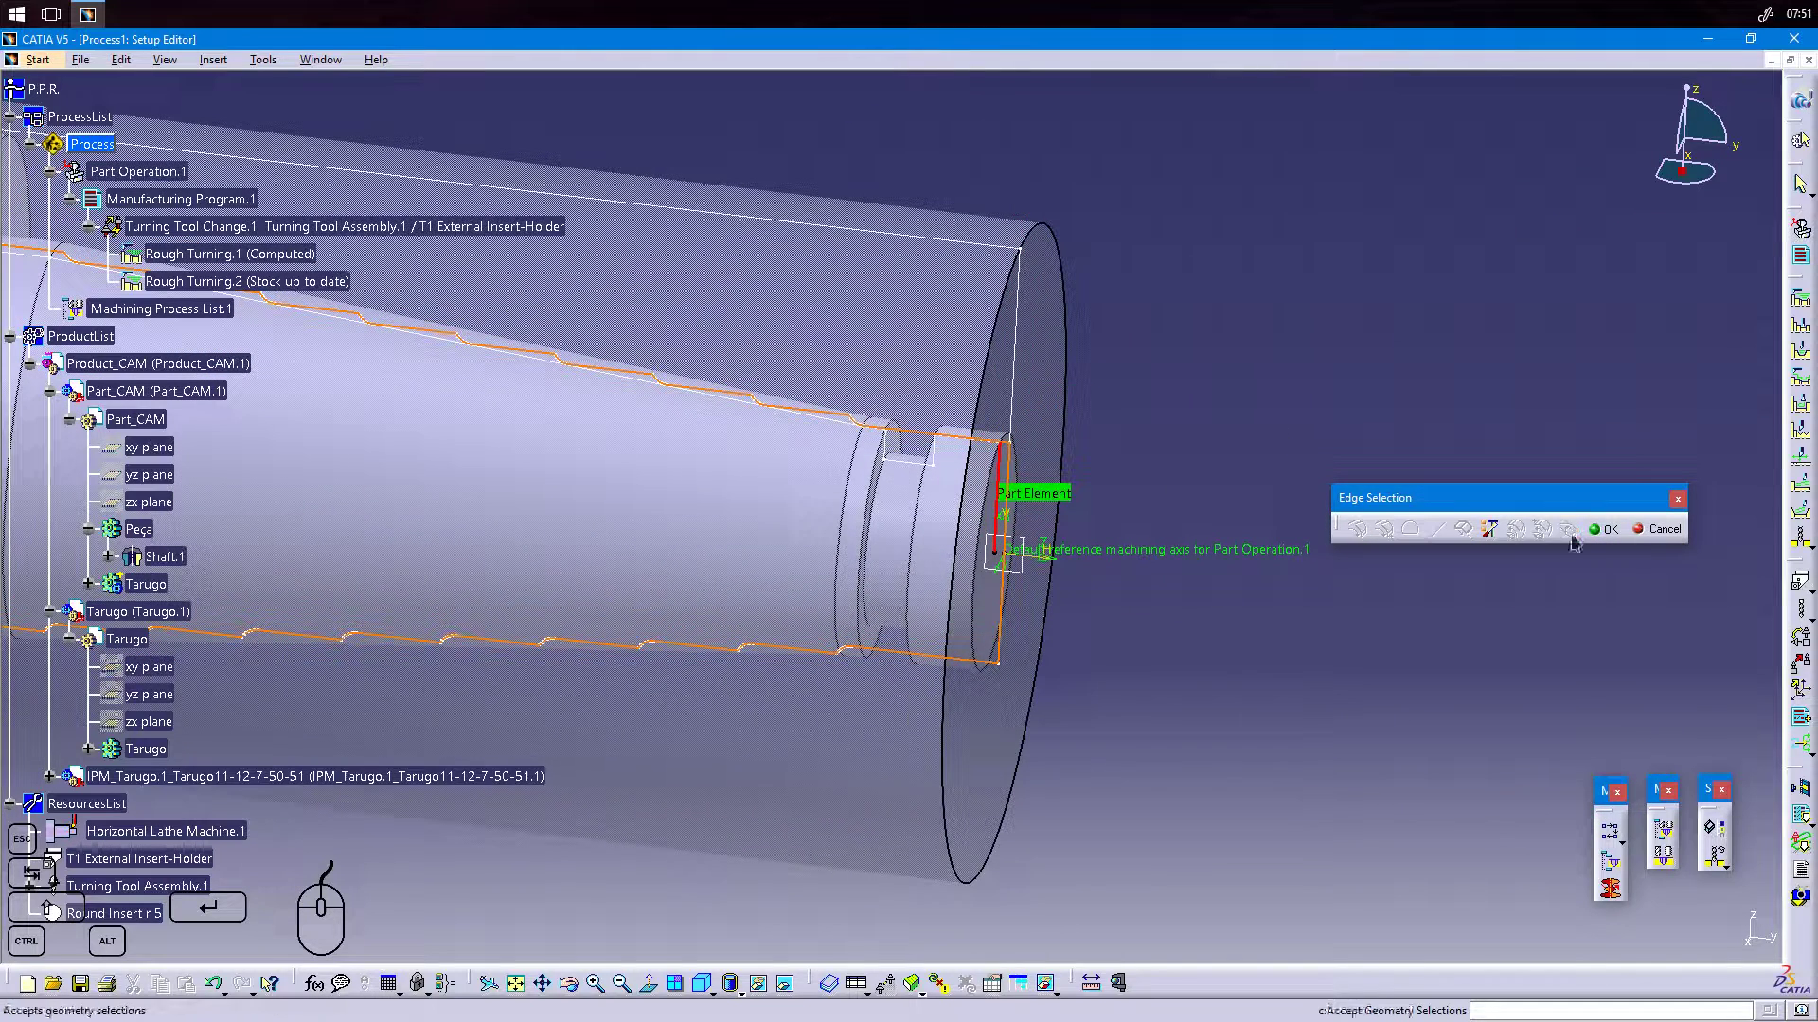
click(1012, 641)
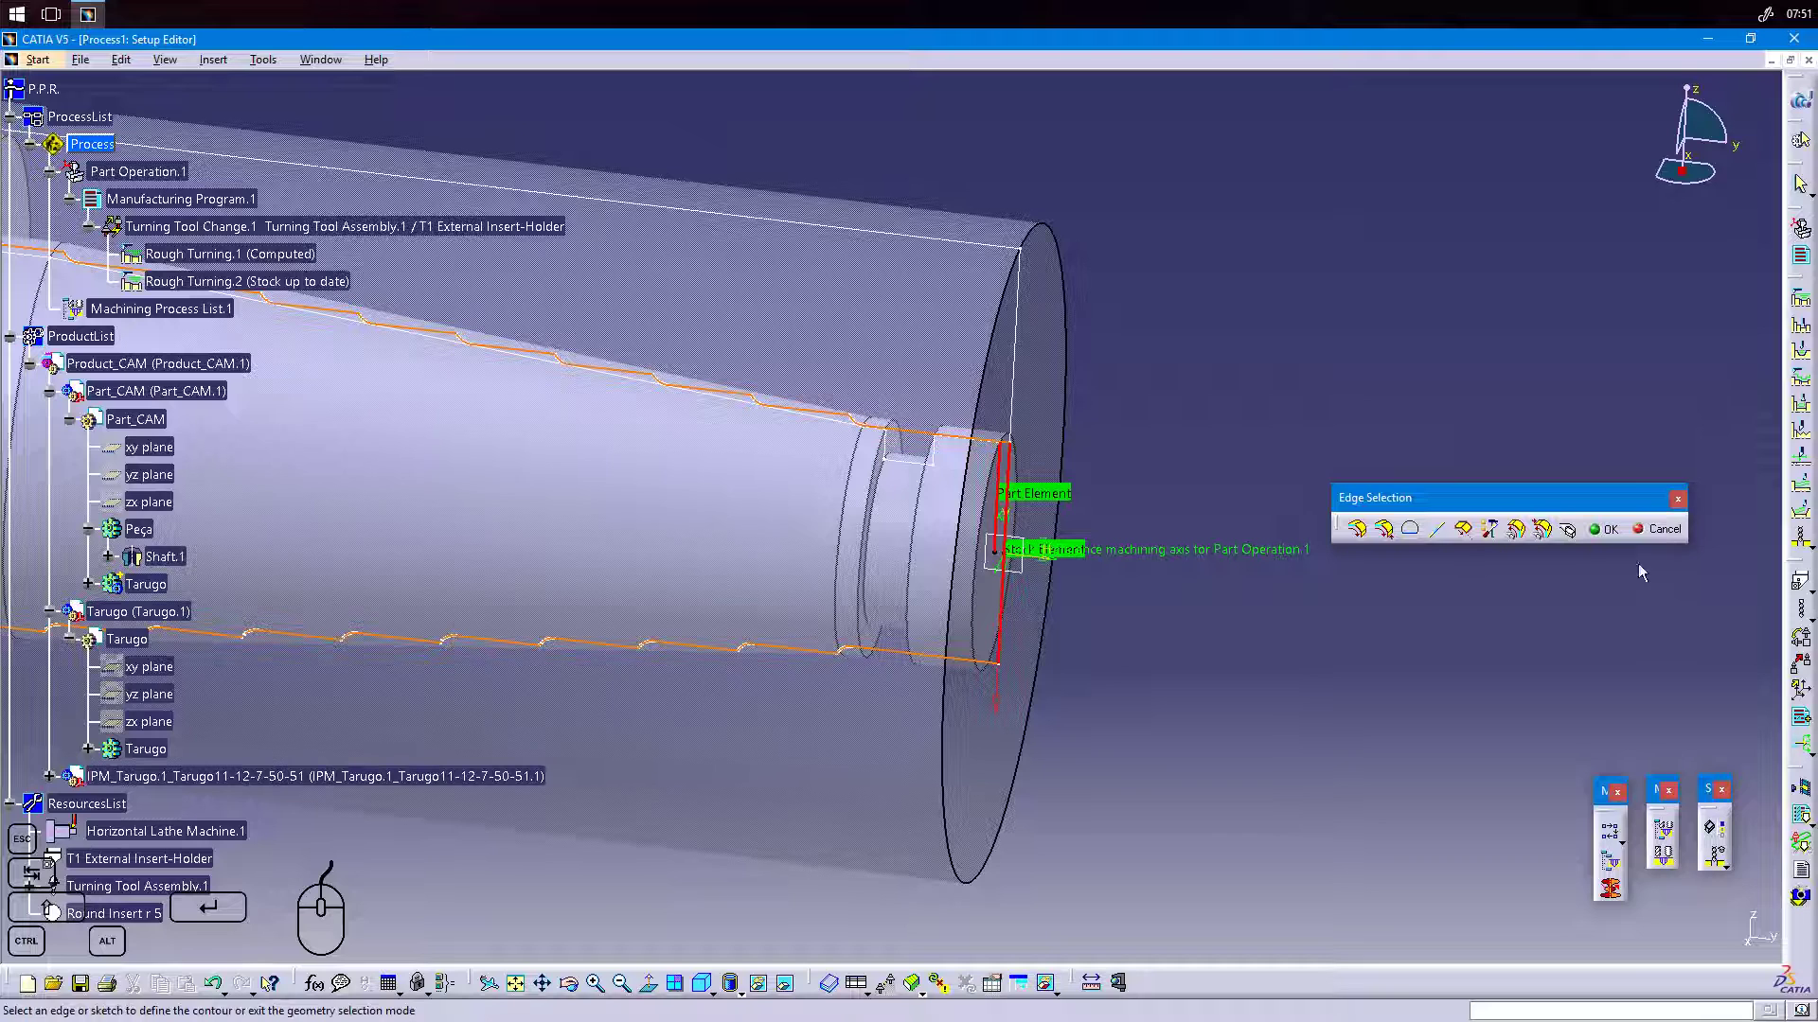
click(1603, 529)
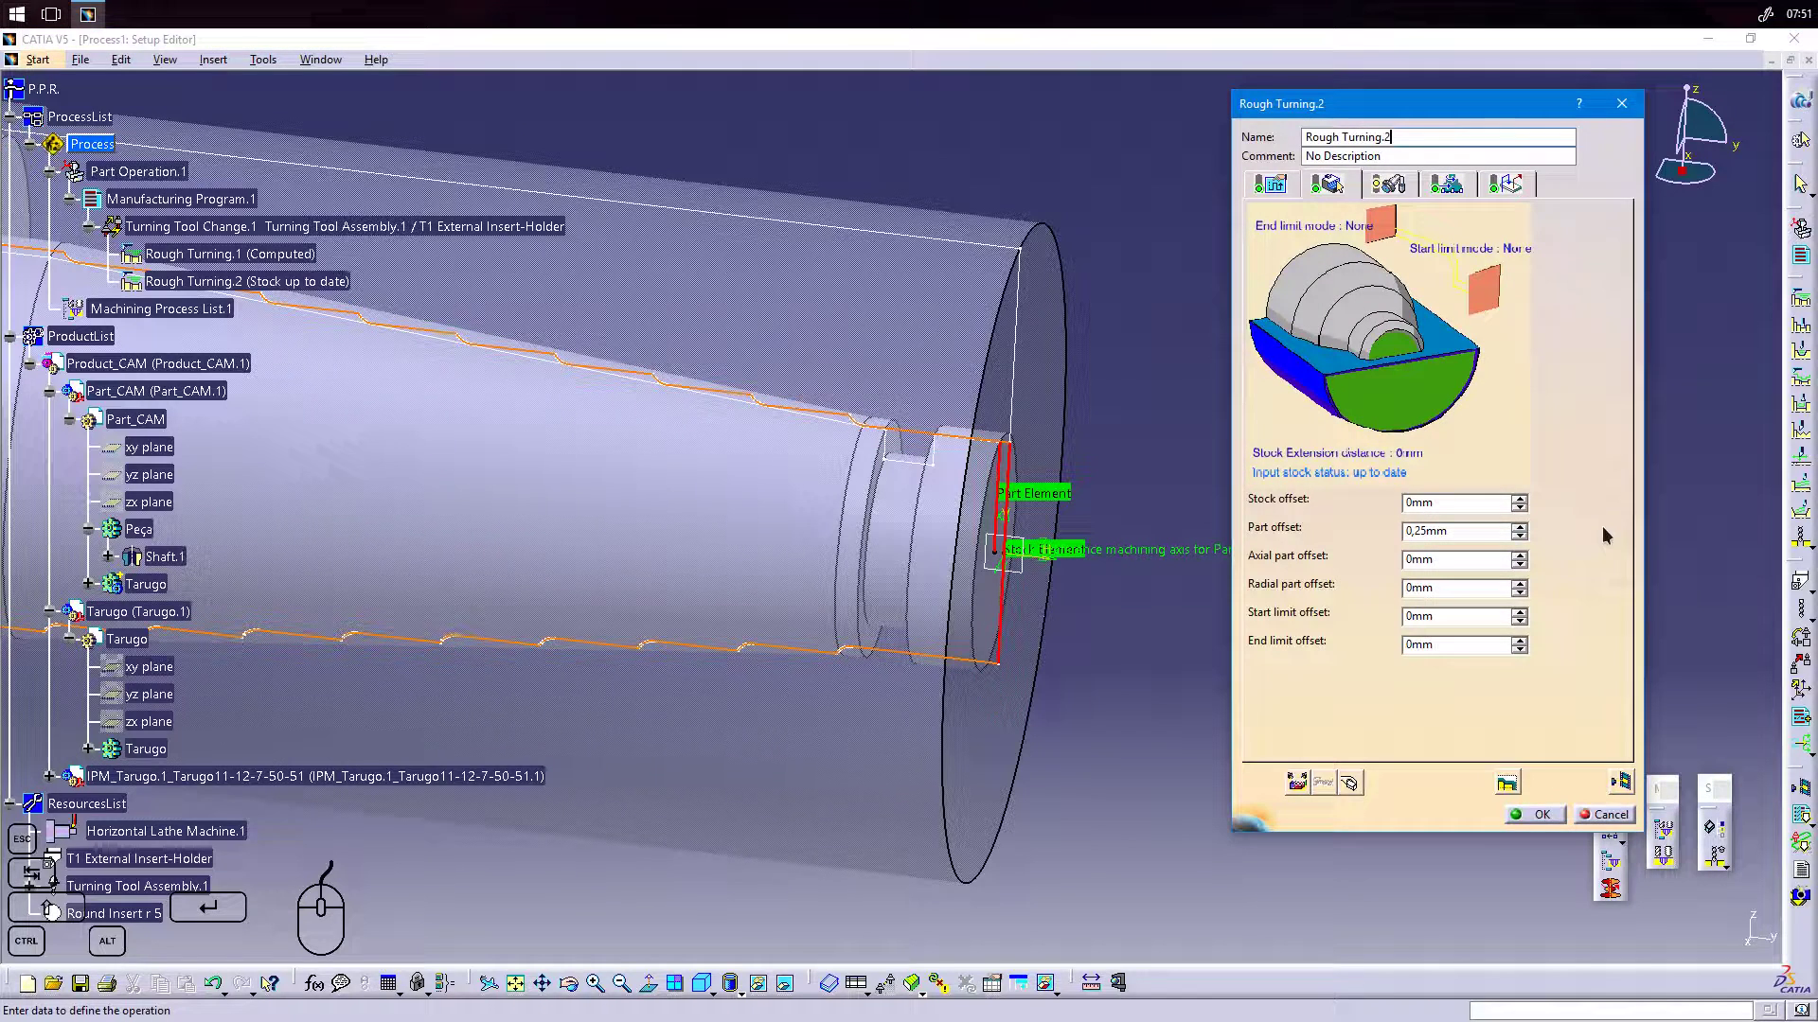
Compute the facing tool path with the updated stock, replay it from start to end and close the replay.
click(1617, 782)
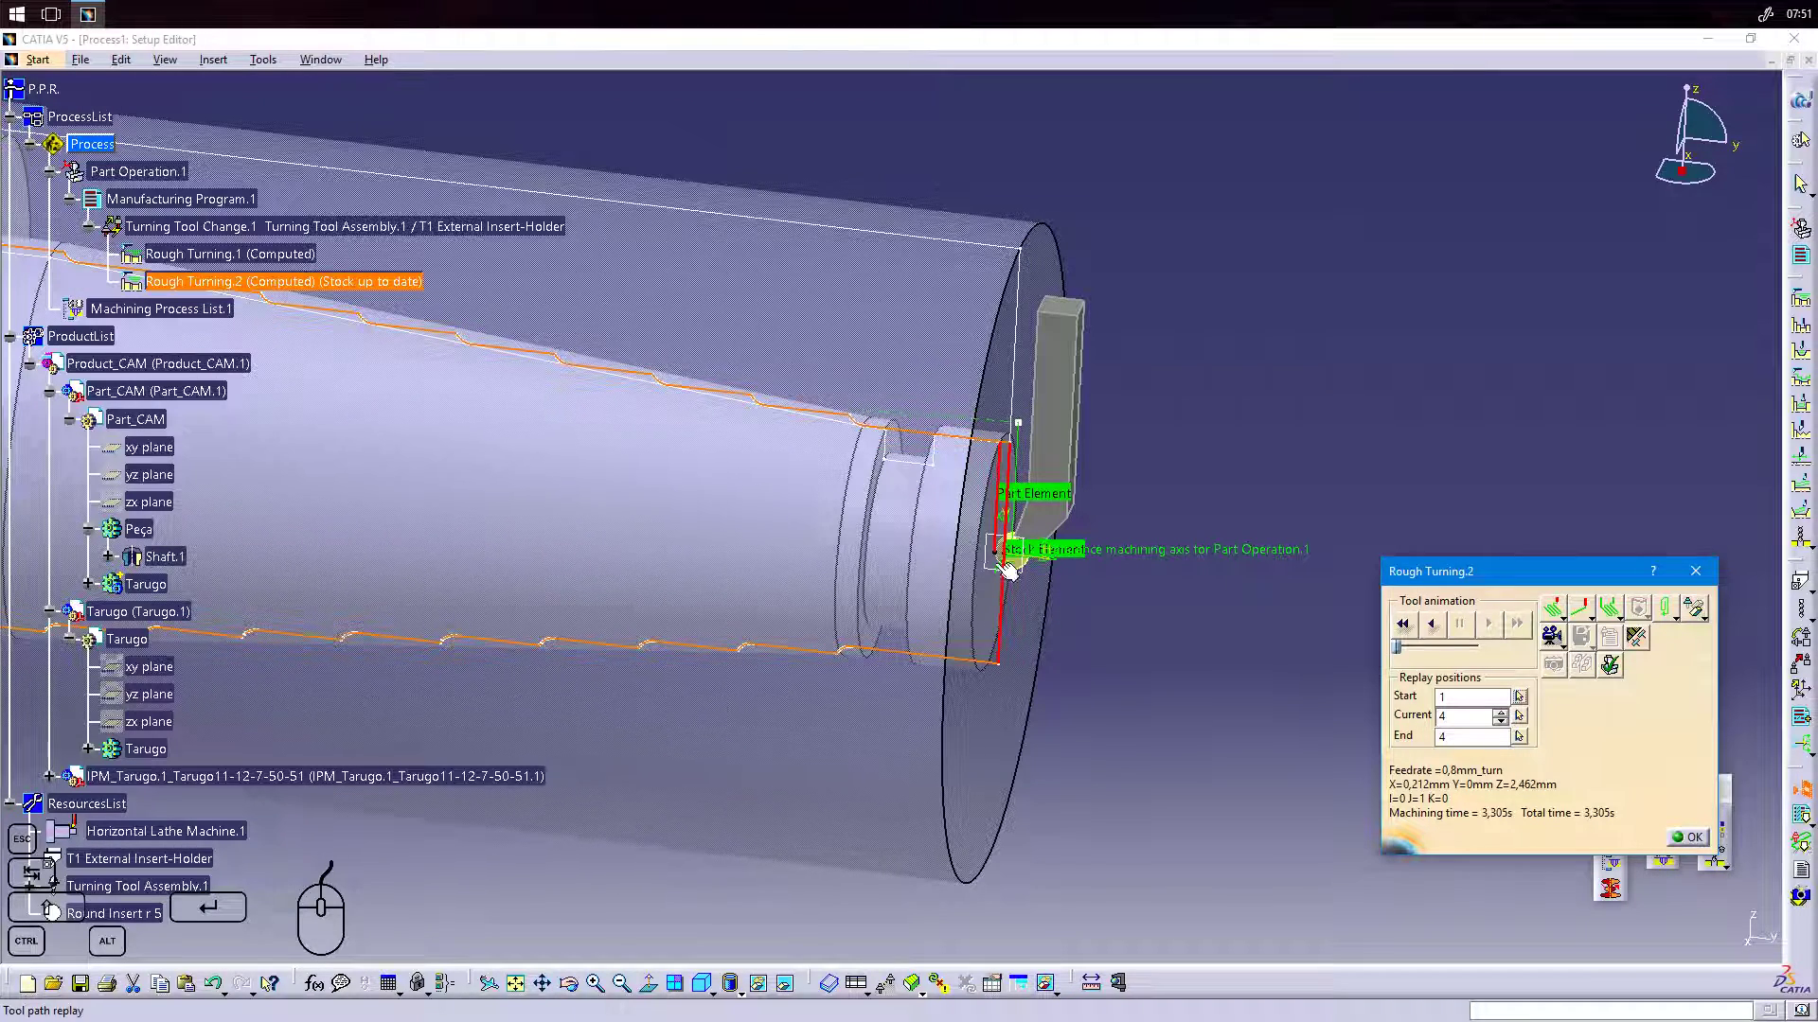
click(1404, 624)
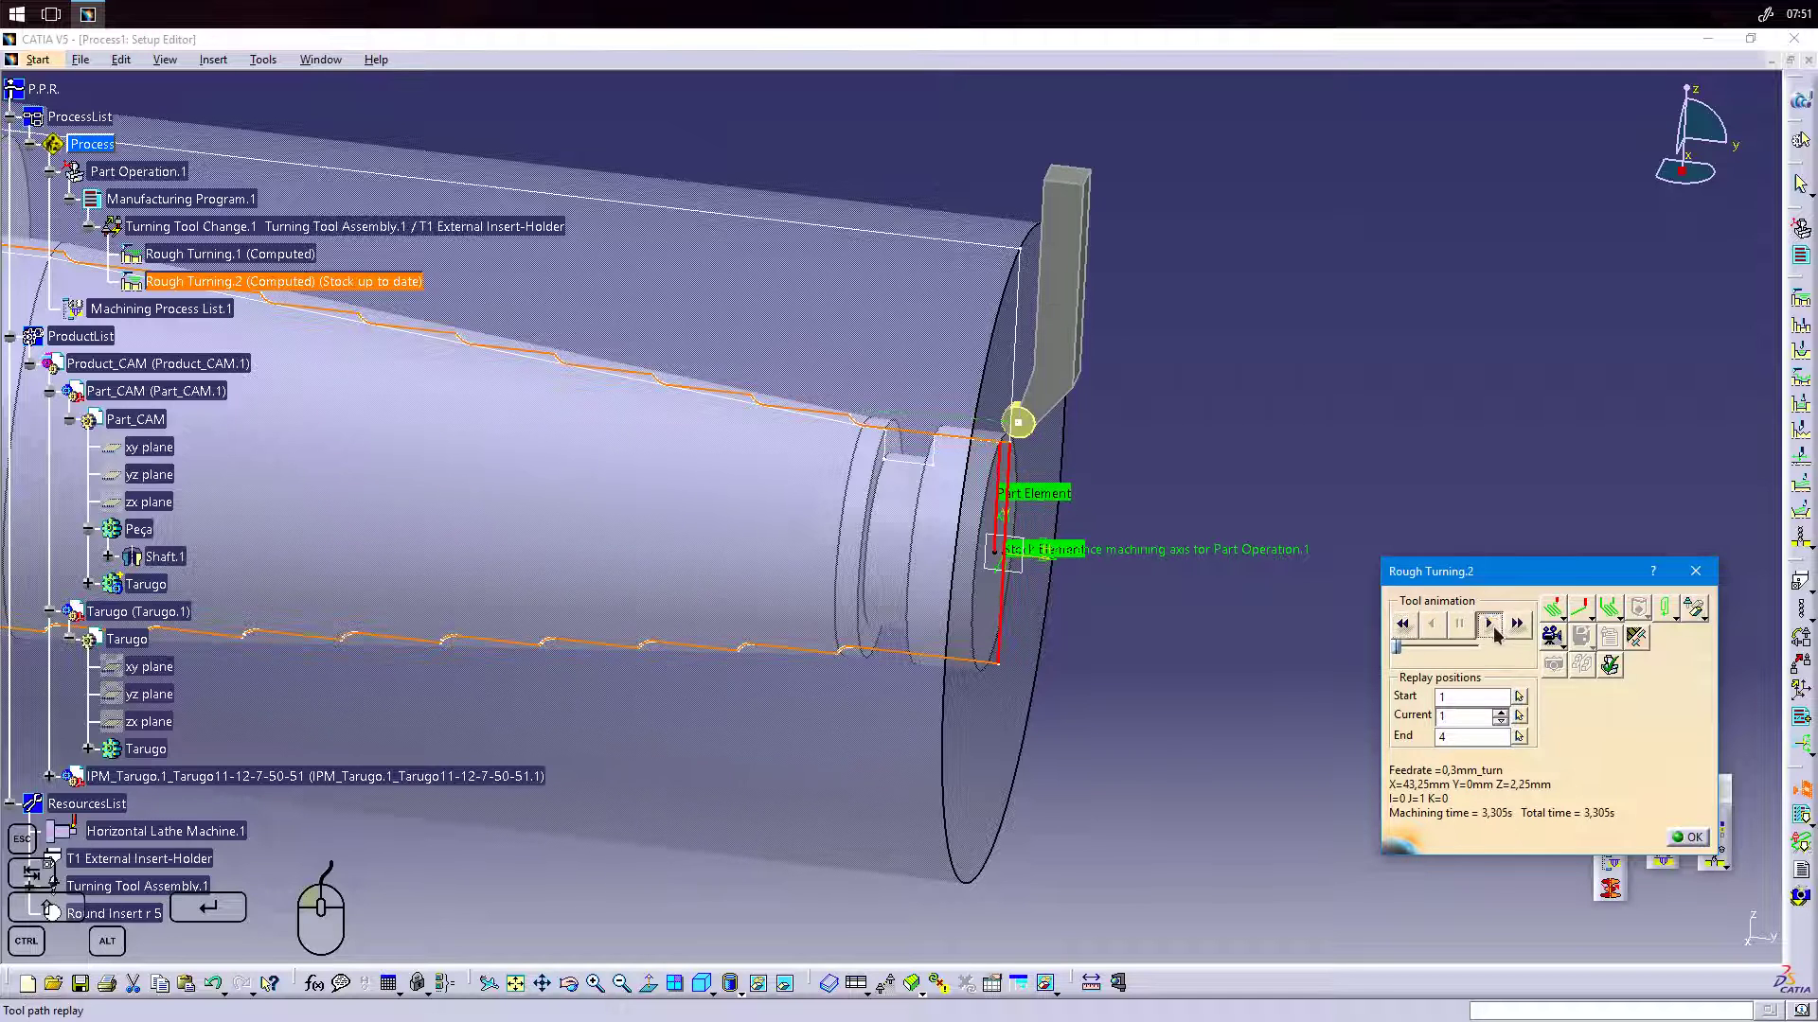
click(1490, 625)
click(1689, 837)
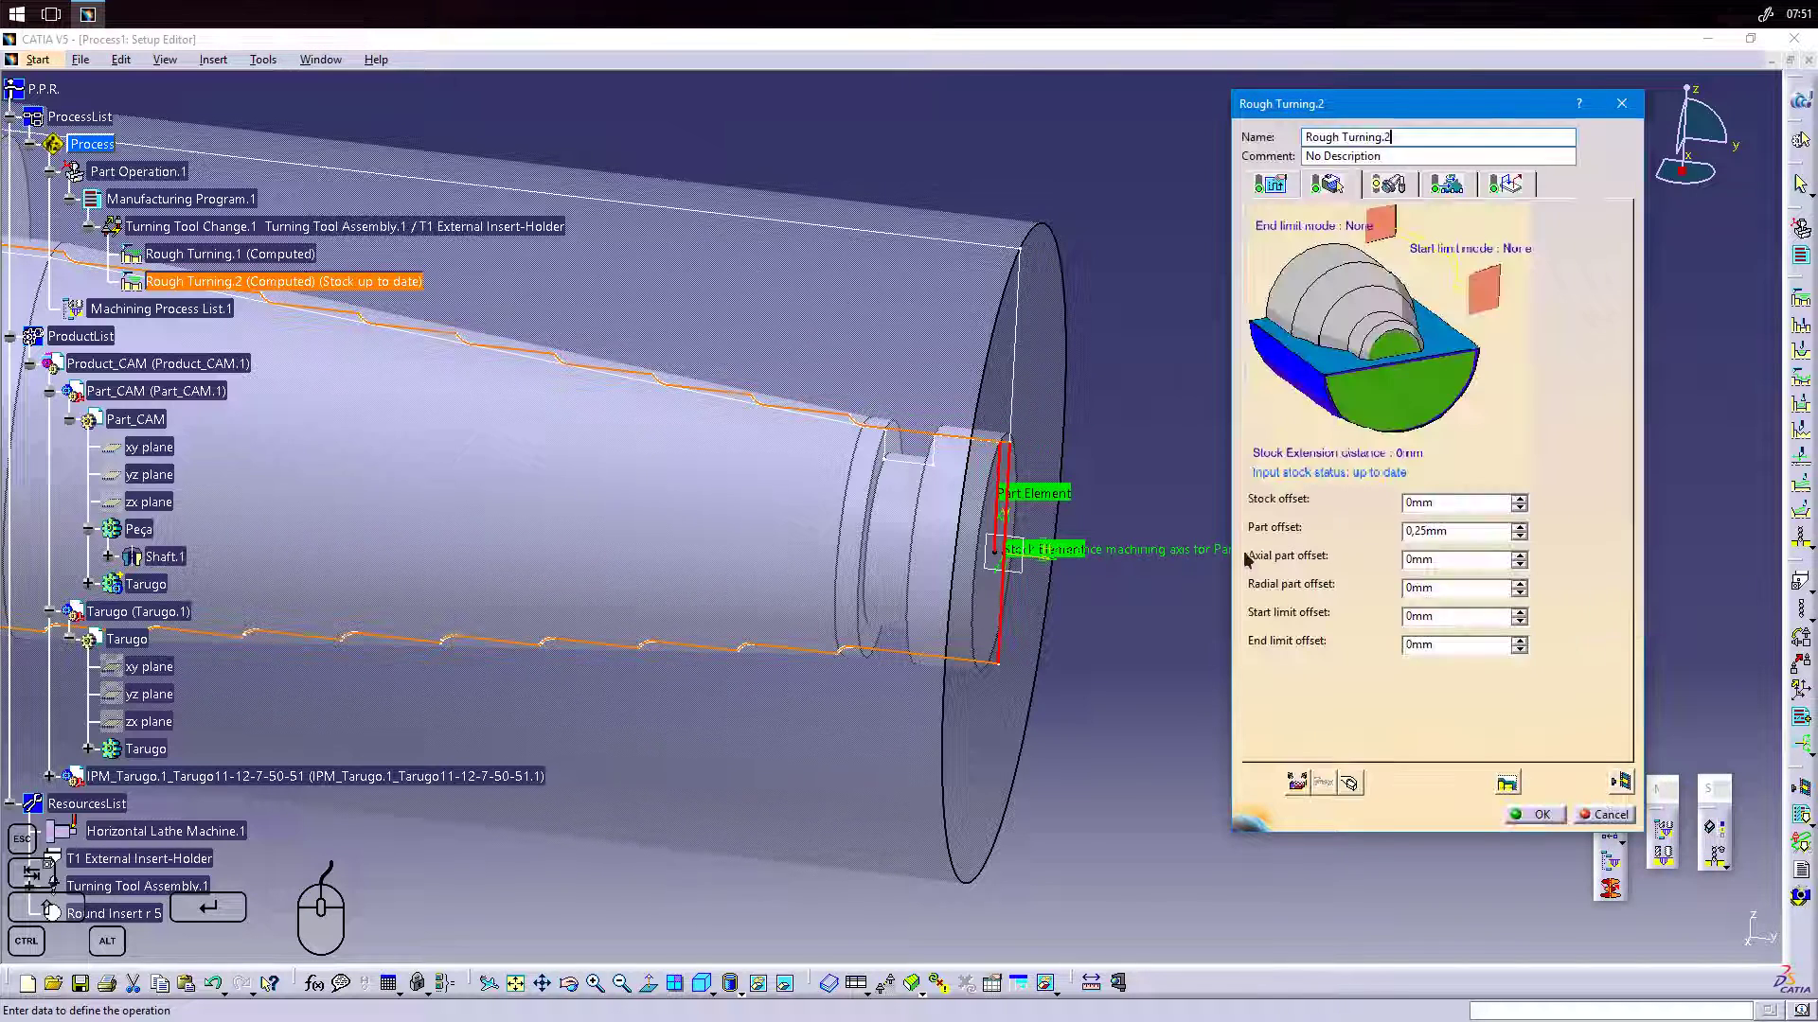
Accept Rough Turning.2, run the video simulation of Manufacturing Program.1 using the tool path, and close the simulation.
click(1549, 821)
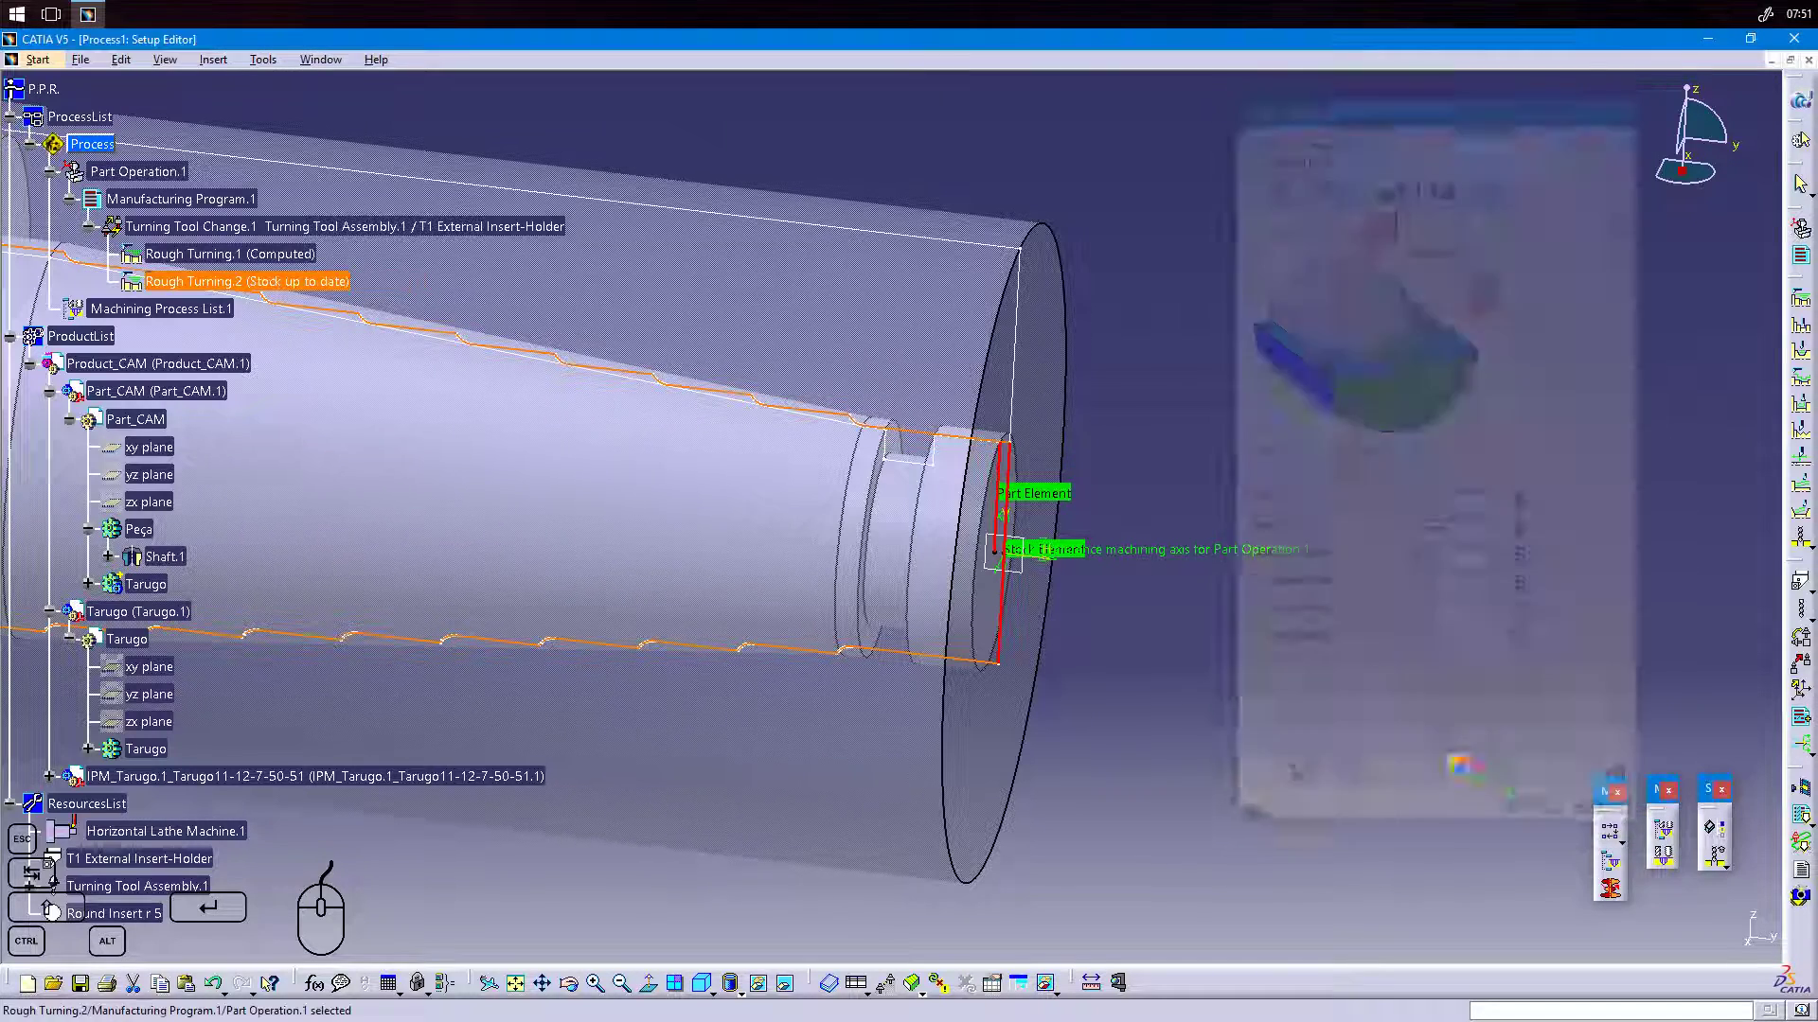
middle_drag(1238, 572, 1289, 705)
middle_drag(641, 601, 794, 668)
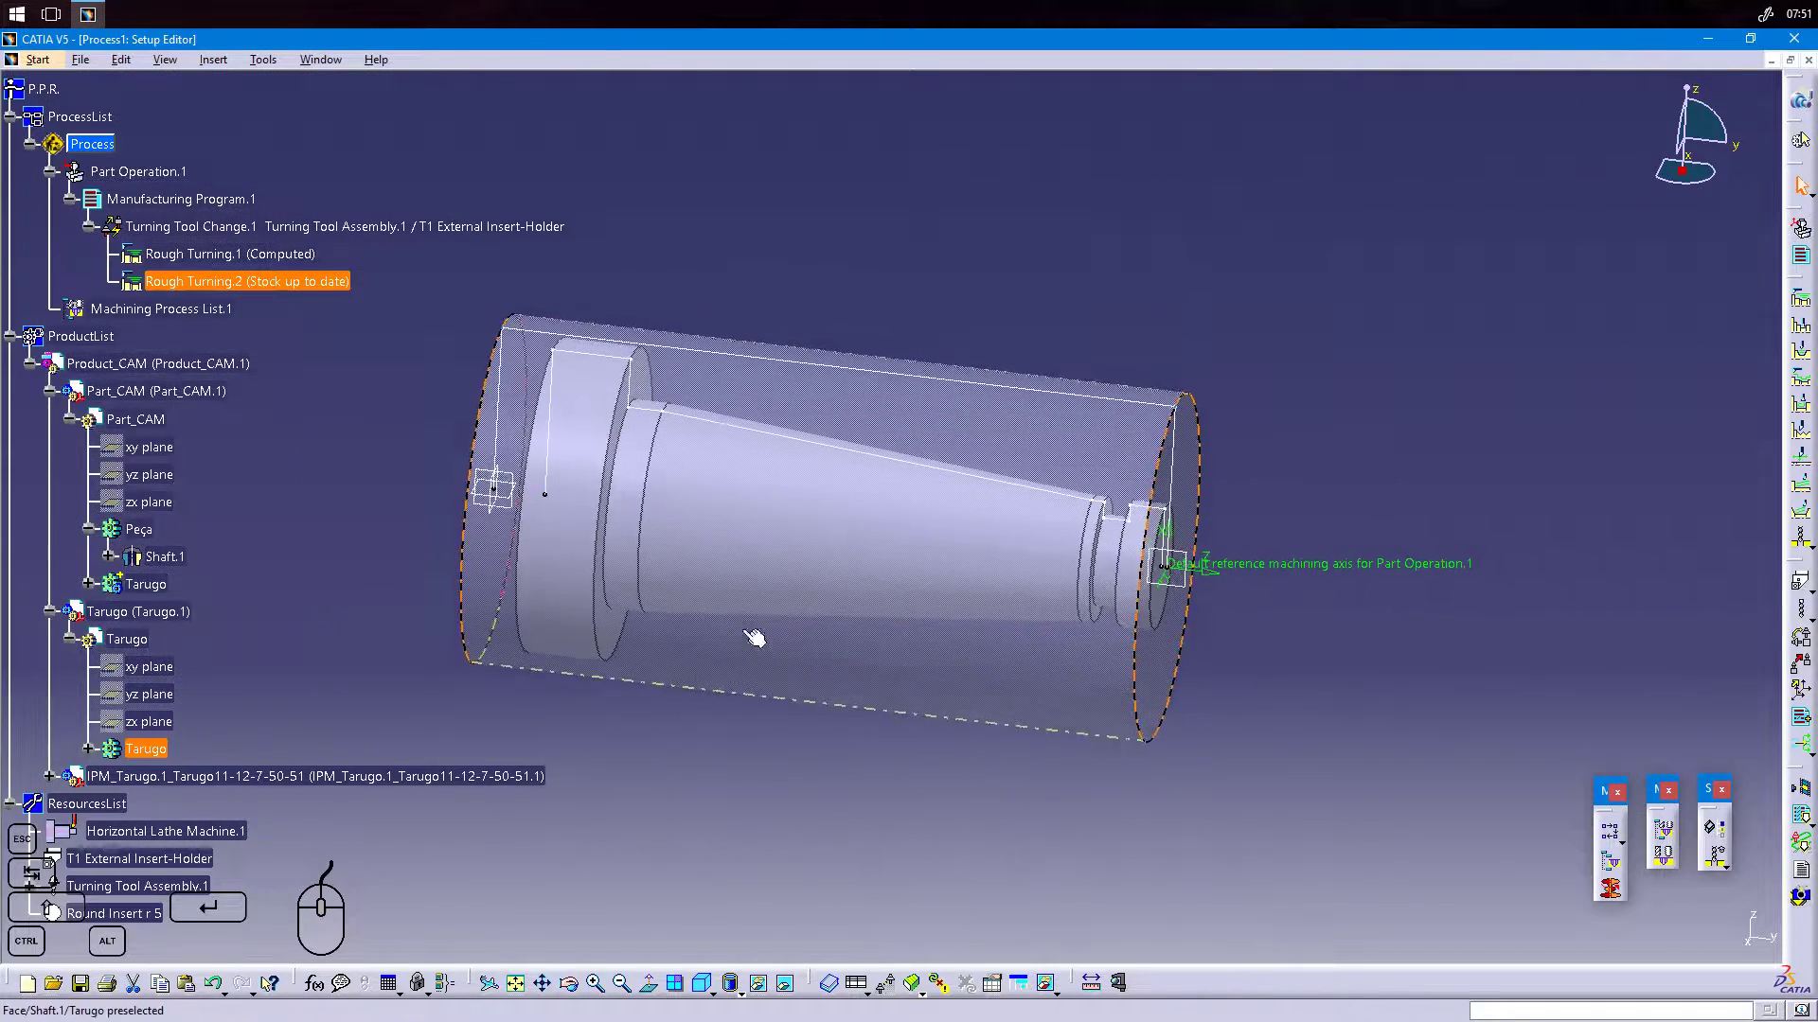
right_click(142, 199)
mouse_move(272, 453)
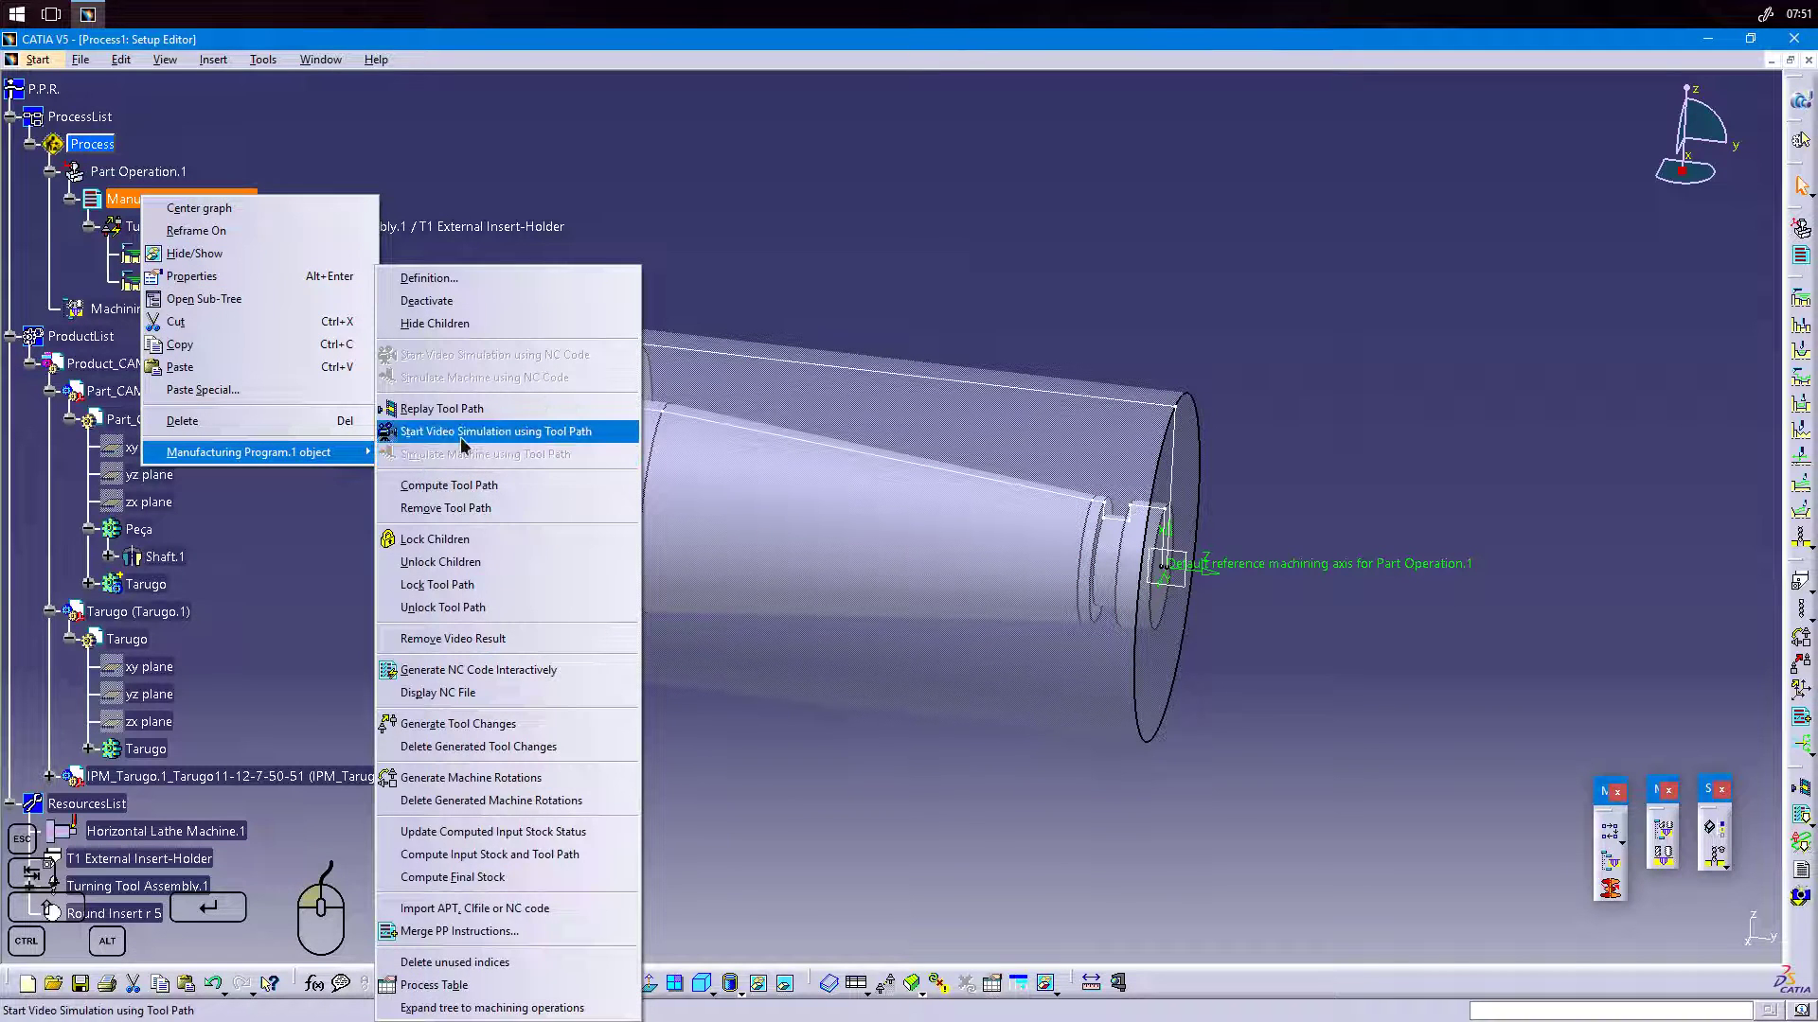
click(462, 437)
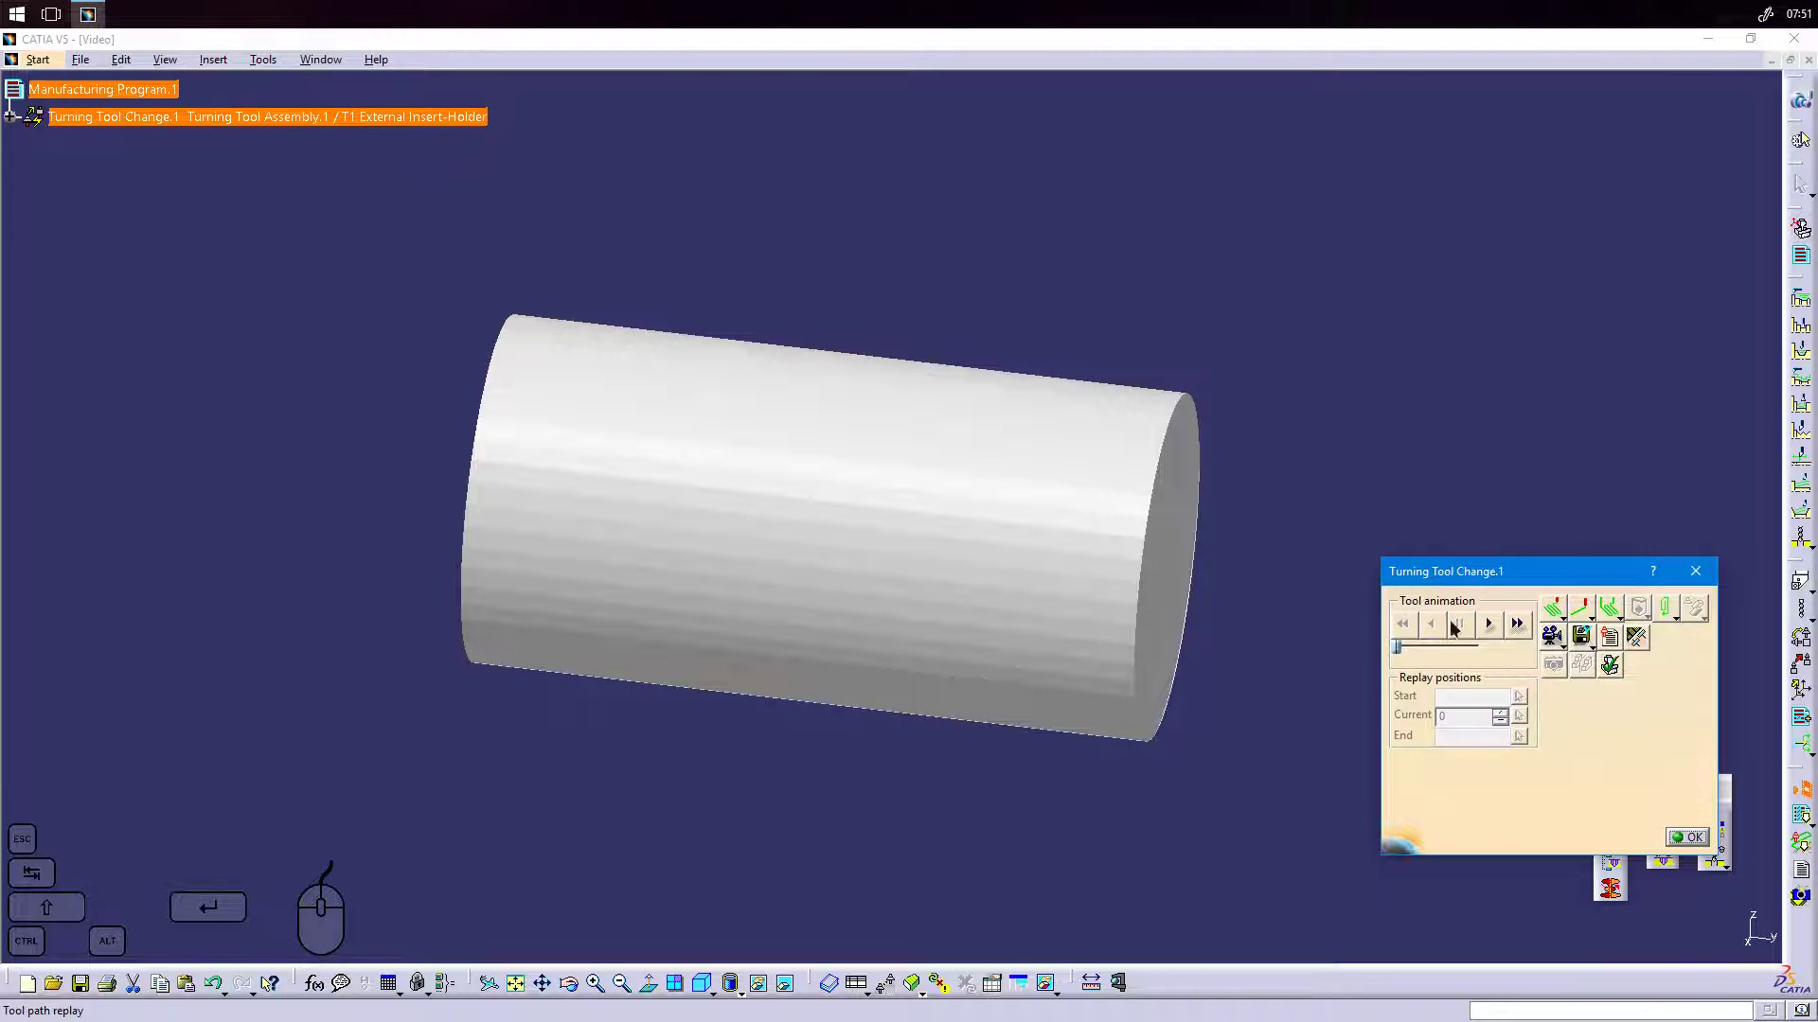
click(1489, 623)
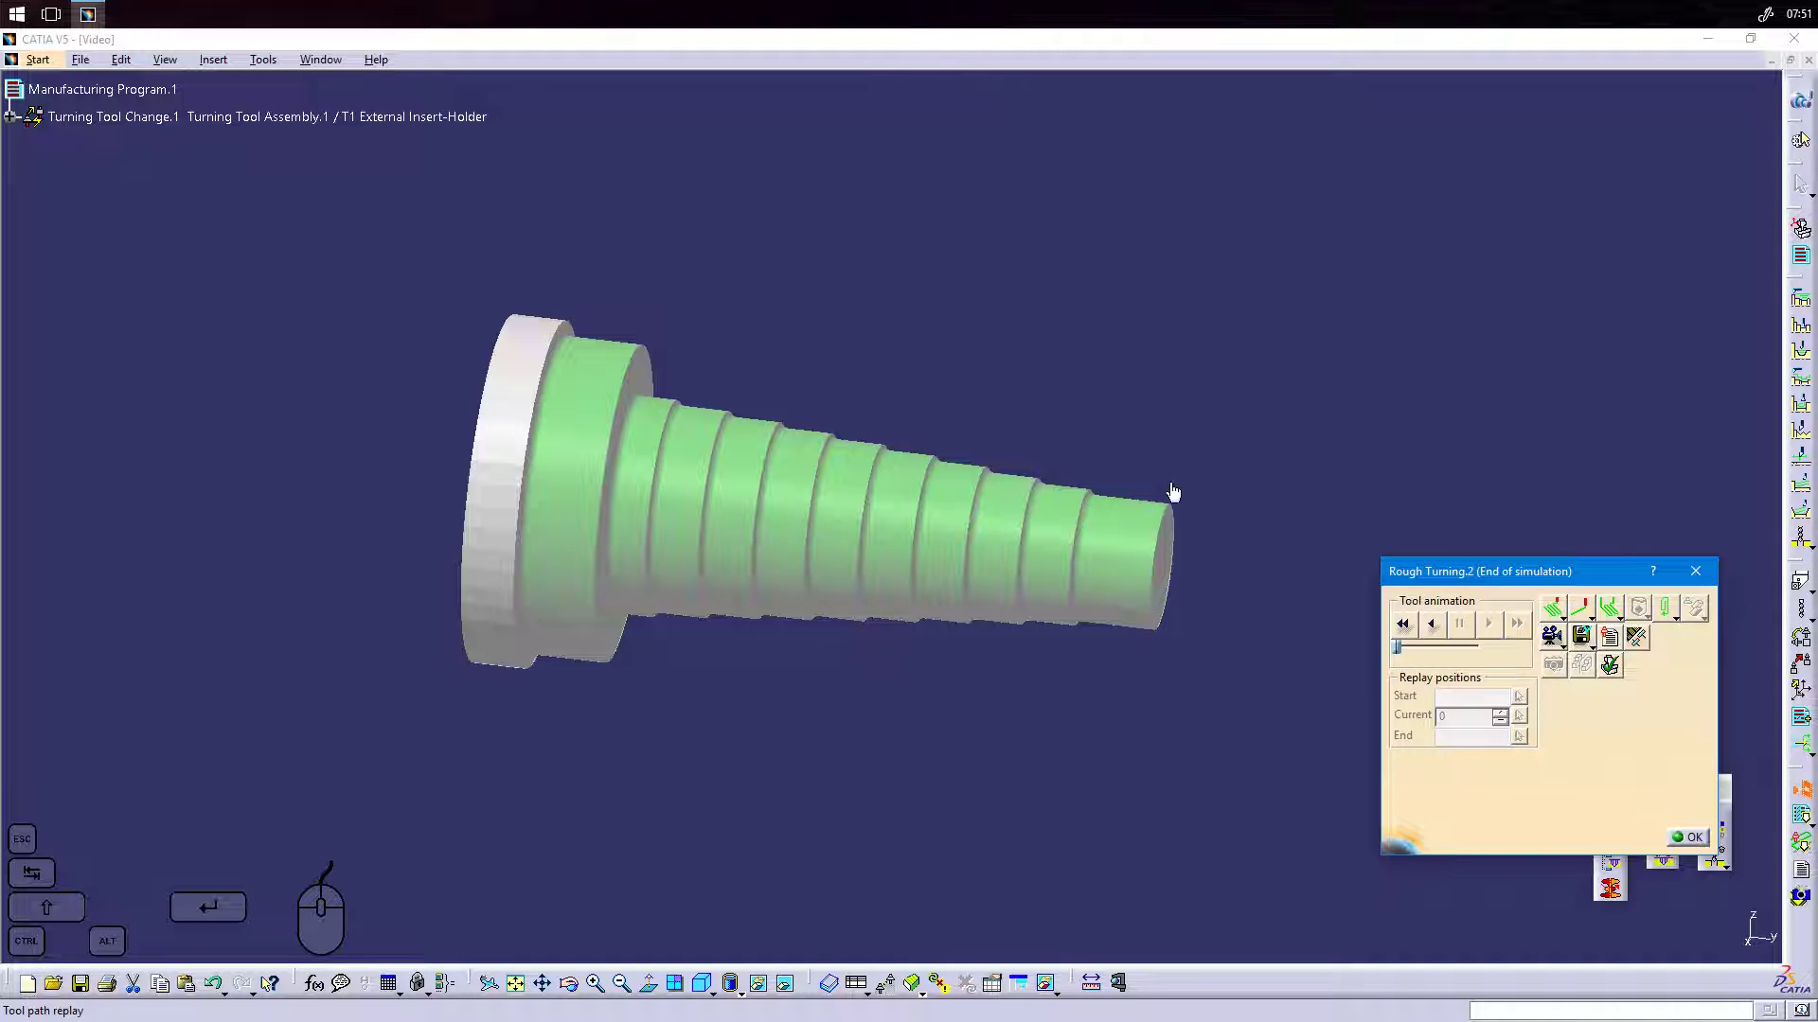
click(1686, 839)
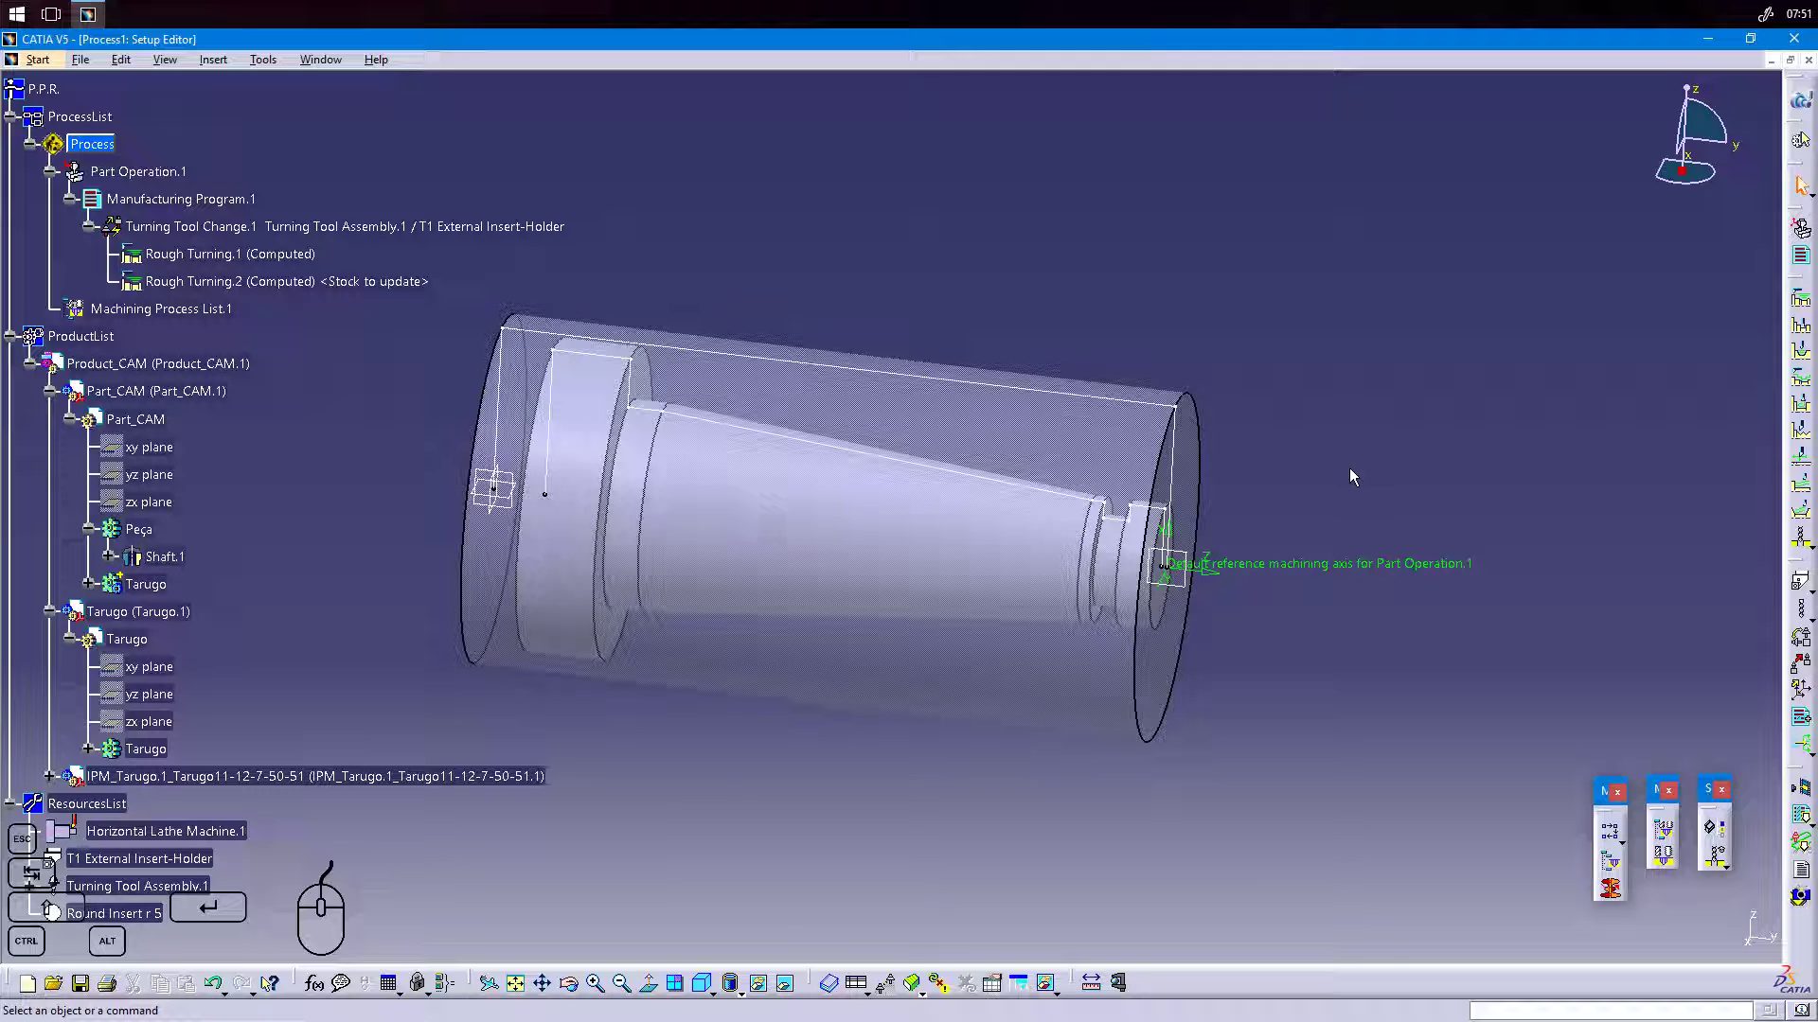
Insert a Groove Turning operation after Rough Turning.2 and compute its input stock as a sketch profile.
click(1801, 329)
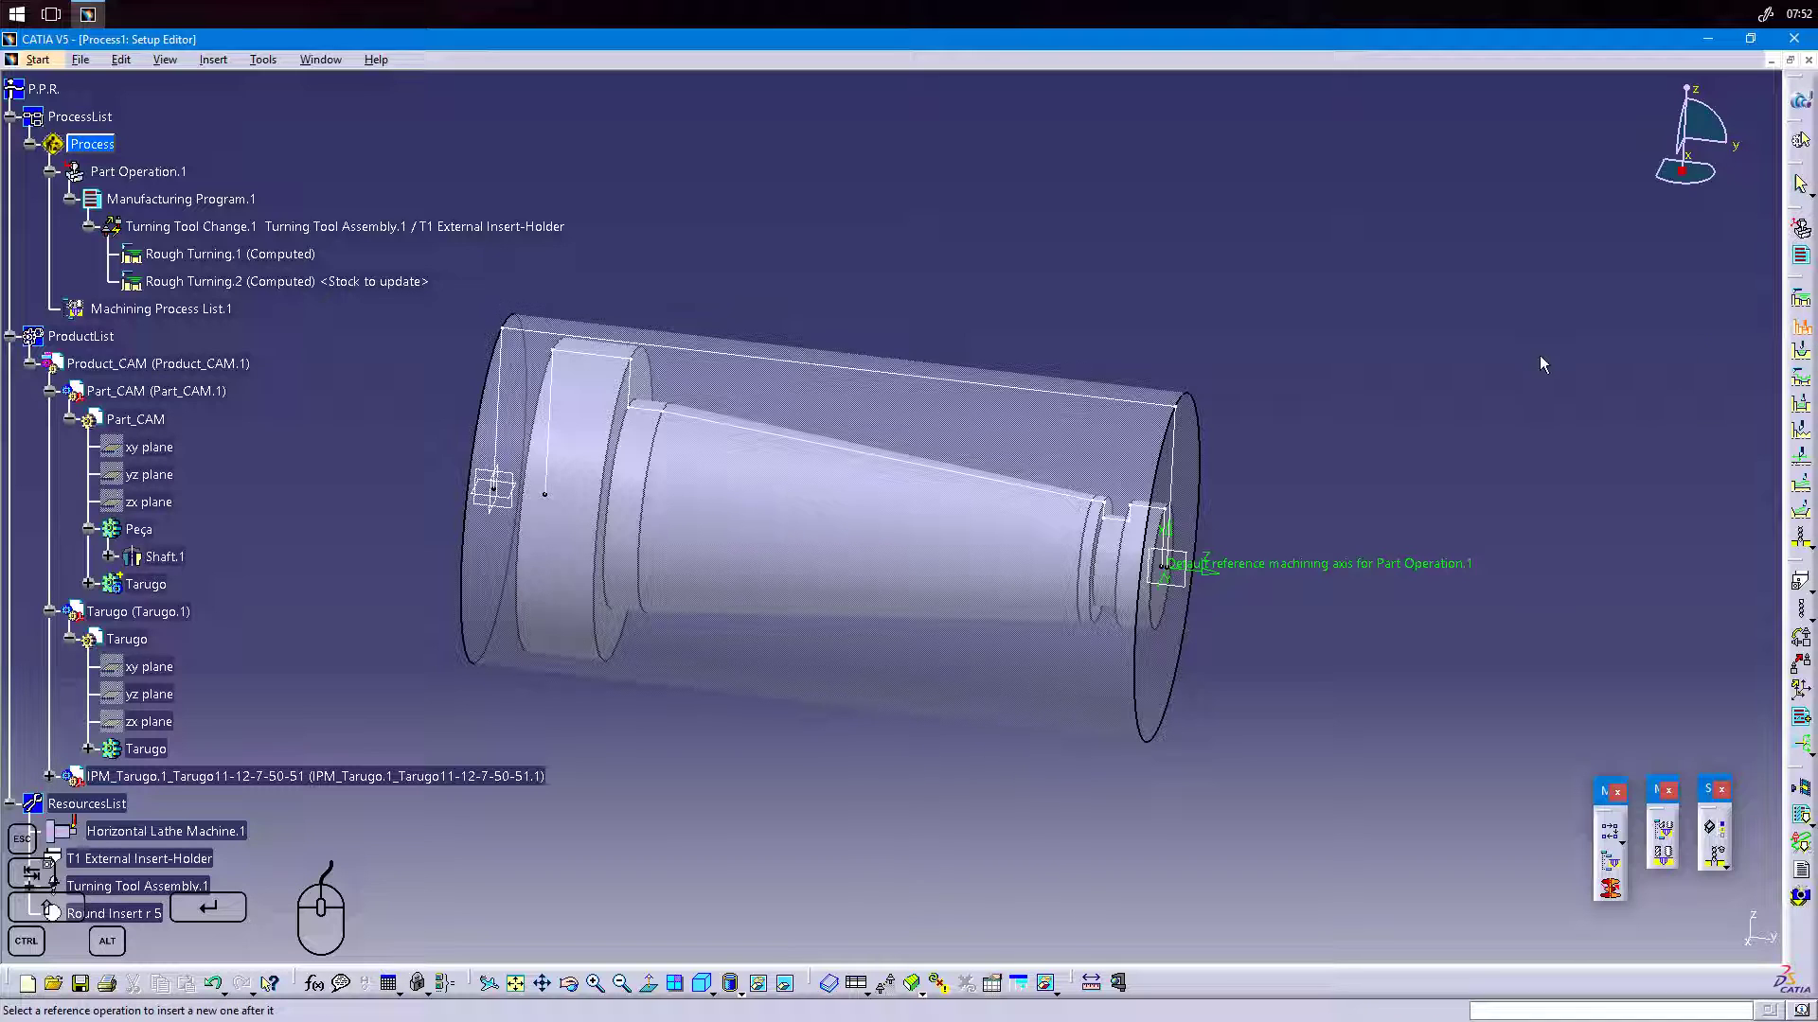
click(379, 282)
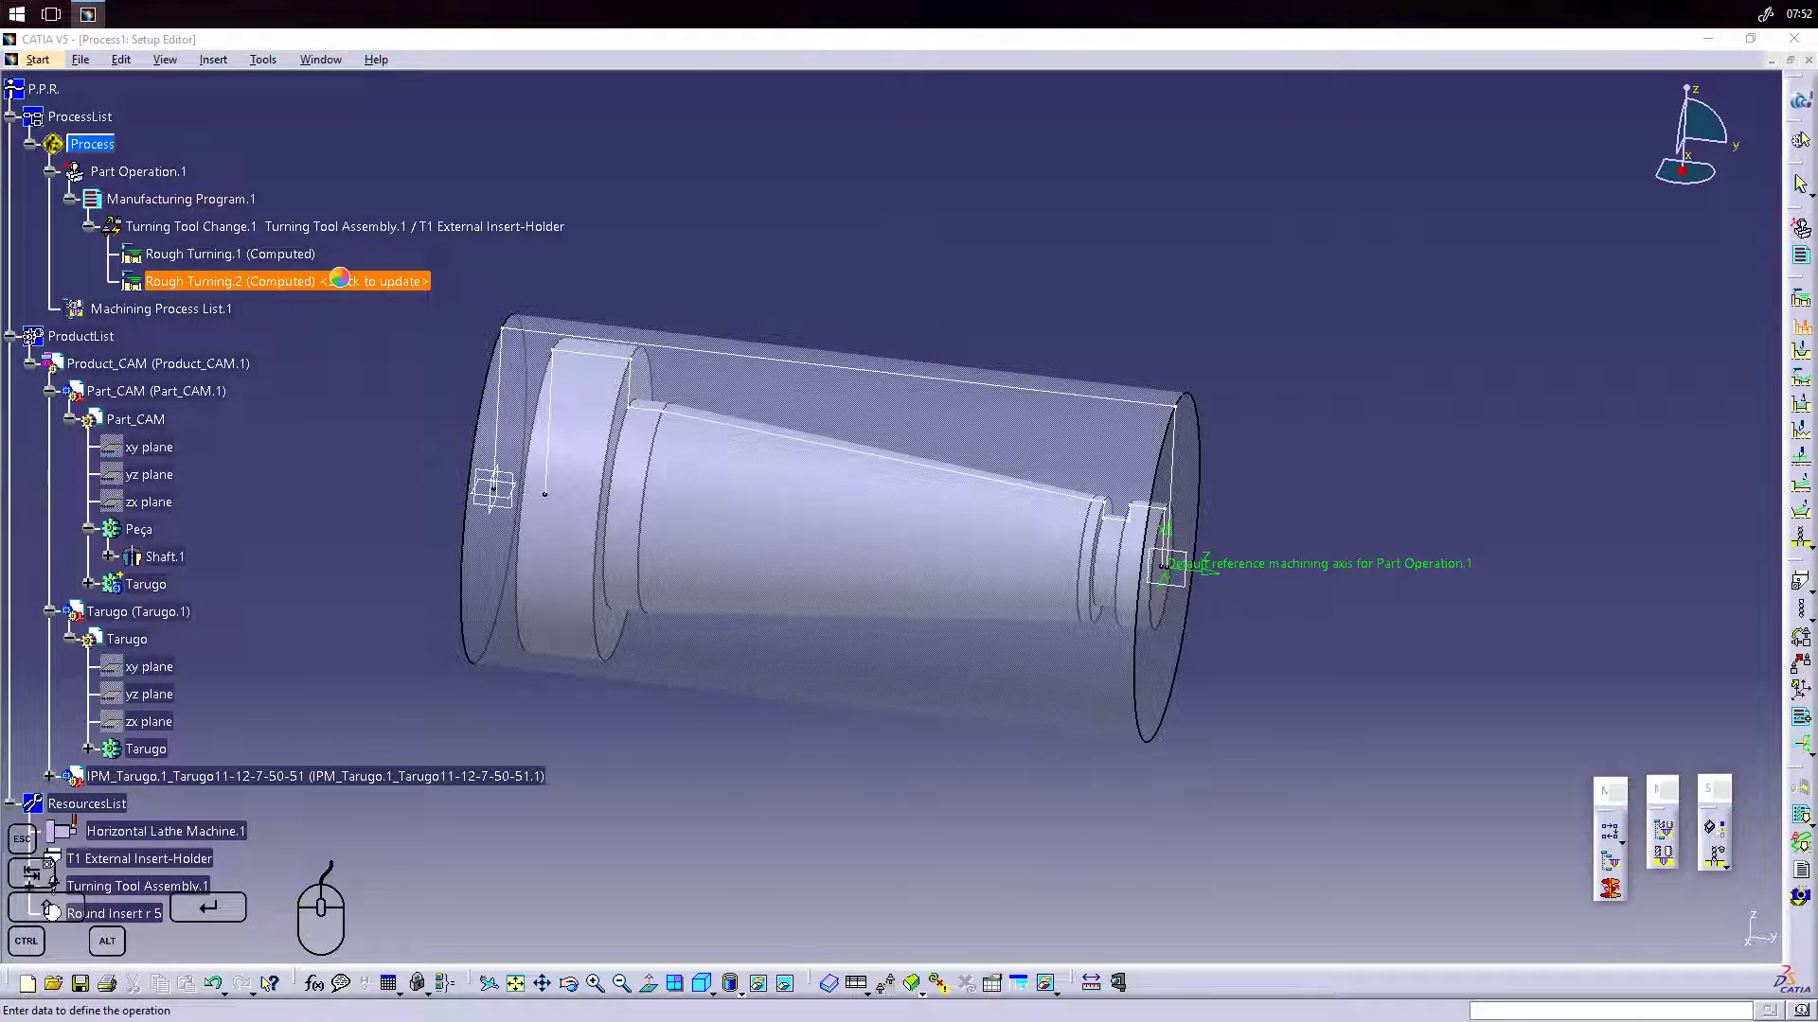
middle_drag(855, 528, 803, 497)
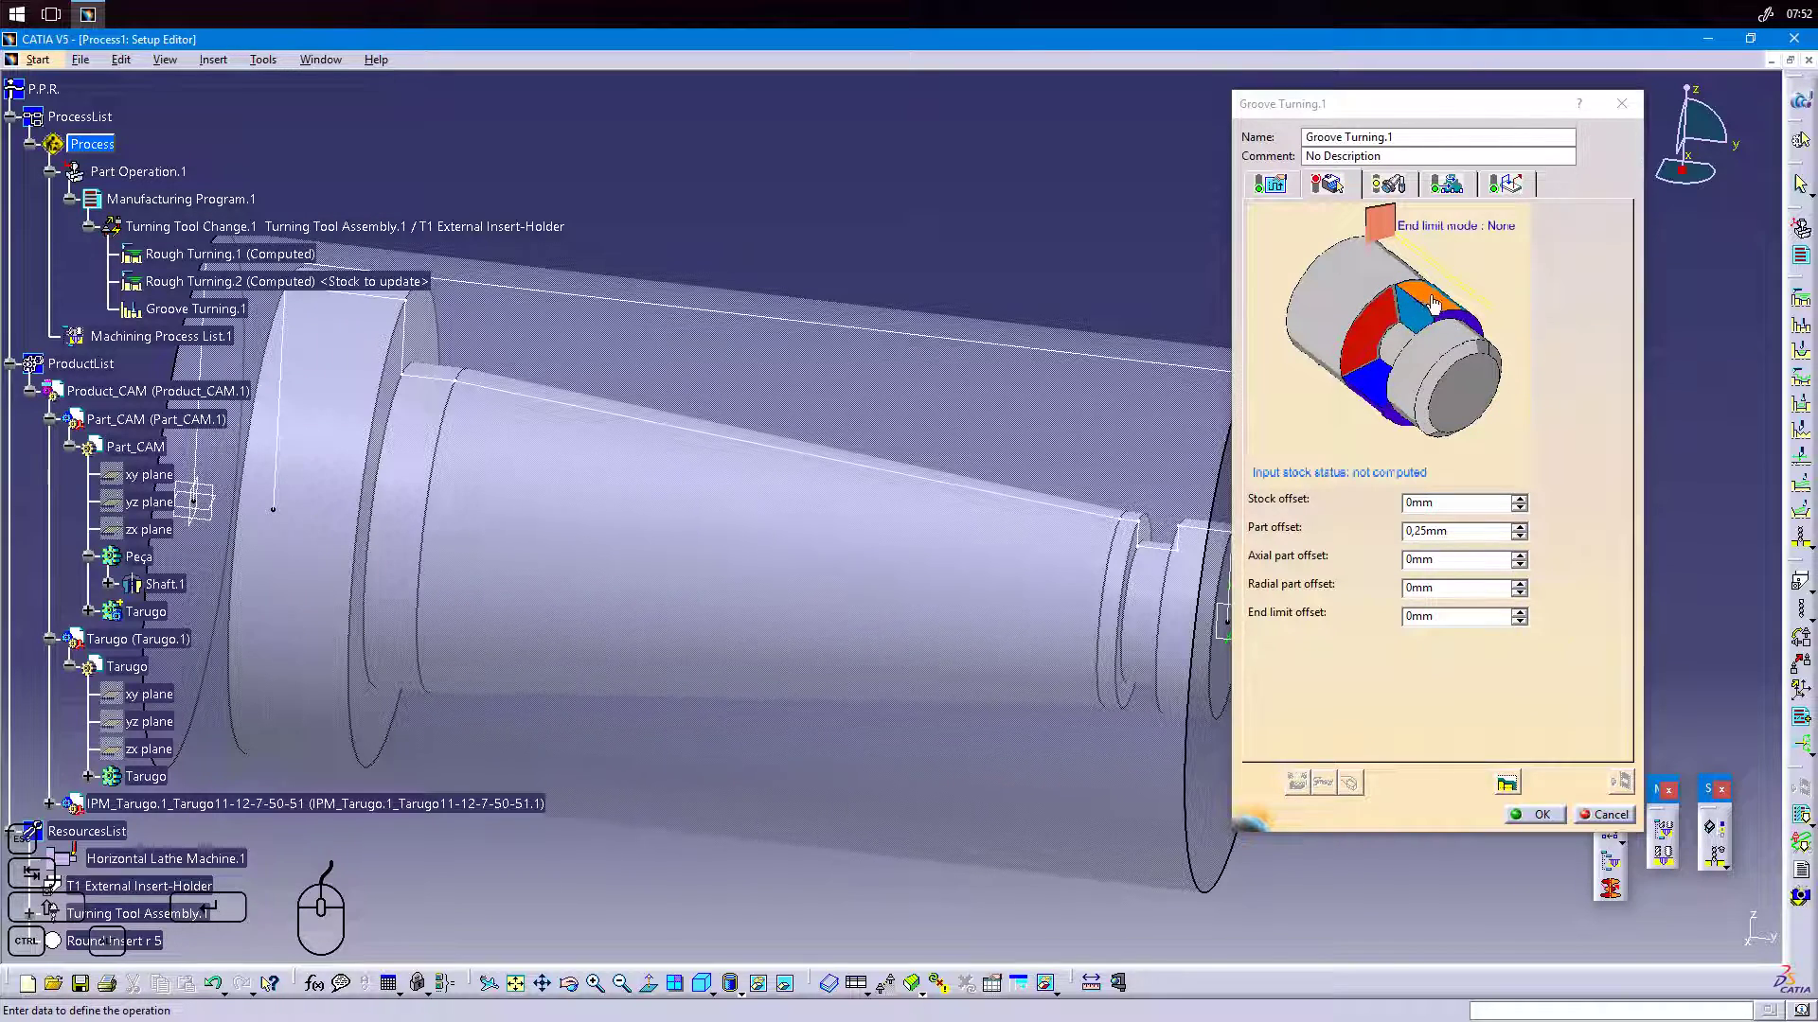
middle_drag(1037, 563, 889, 556)
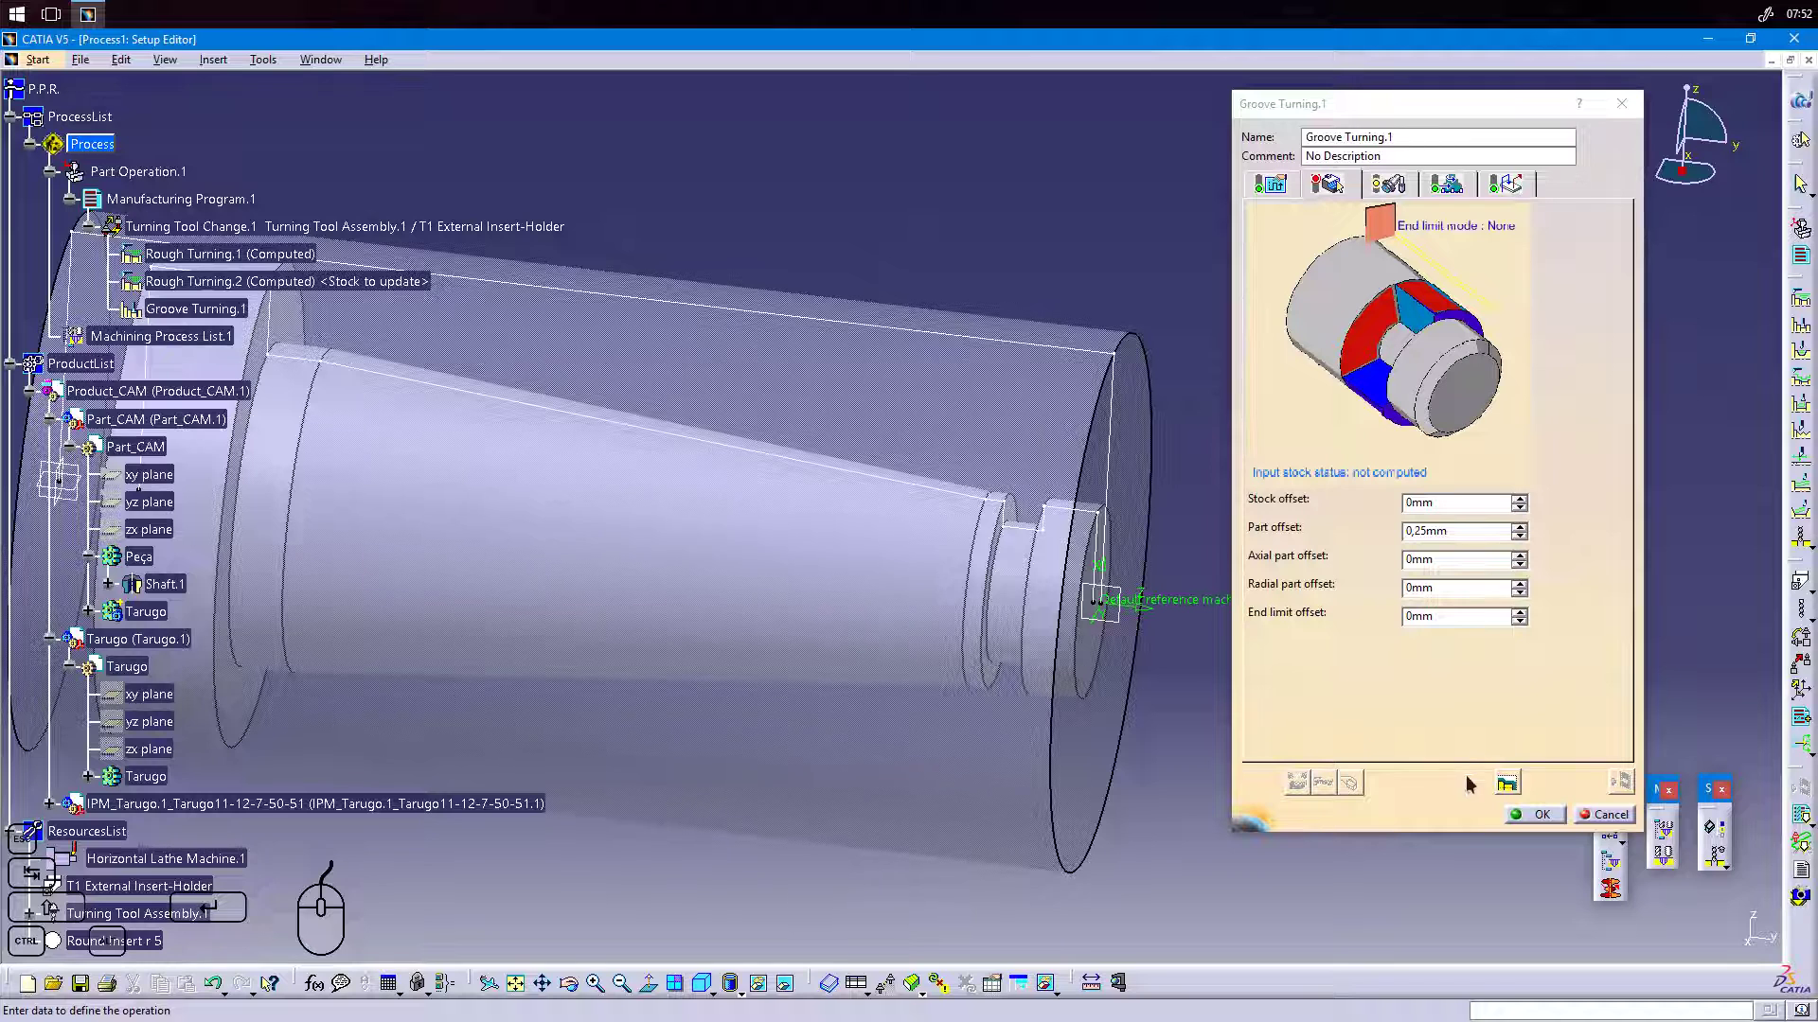
click(1506, 784)
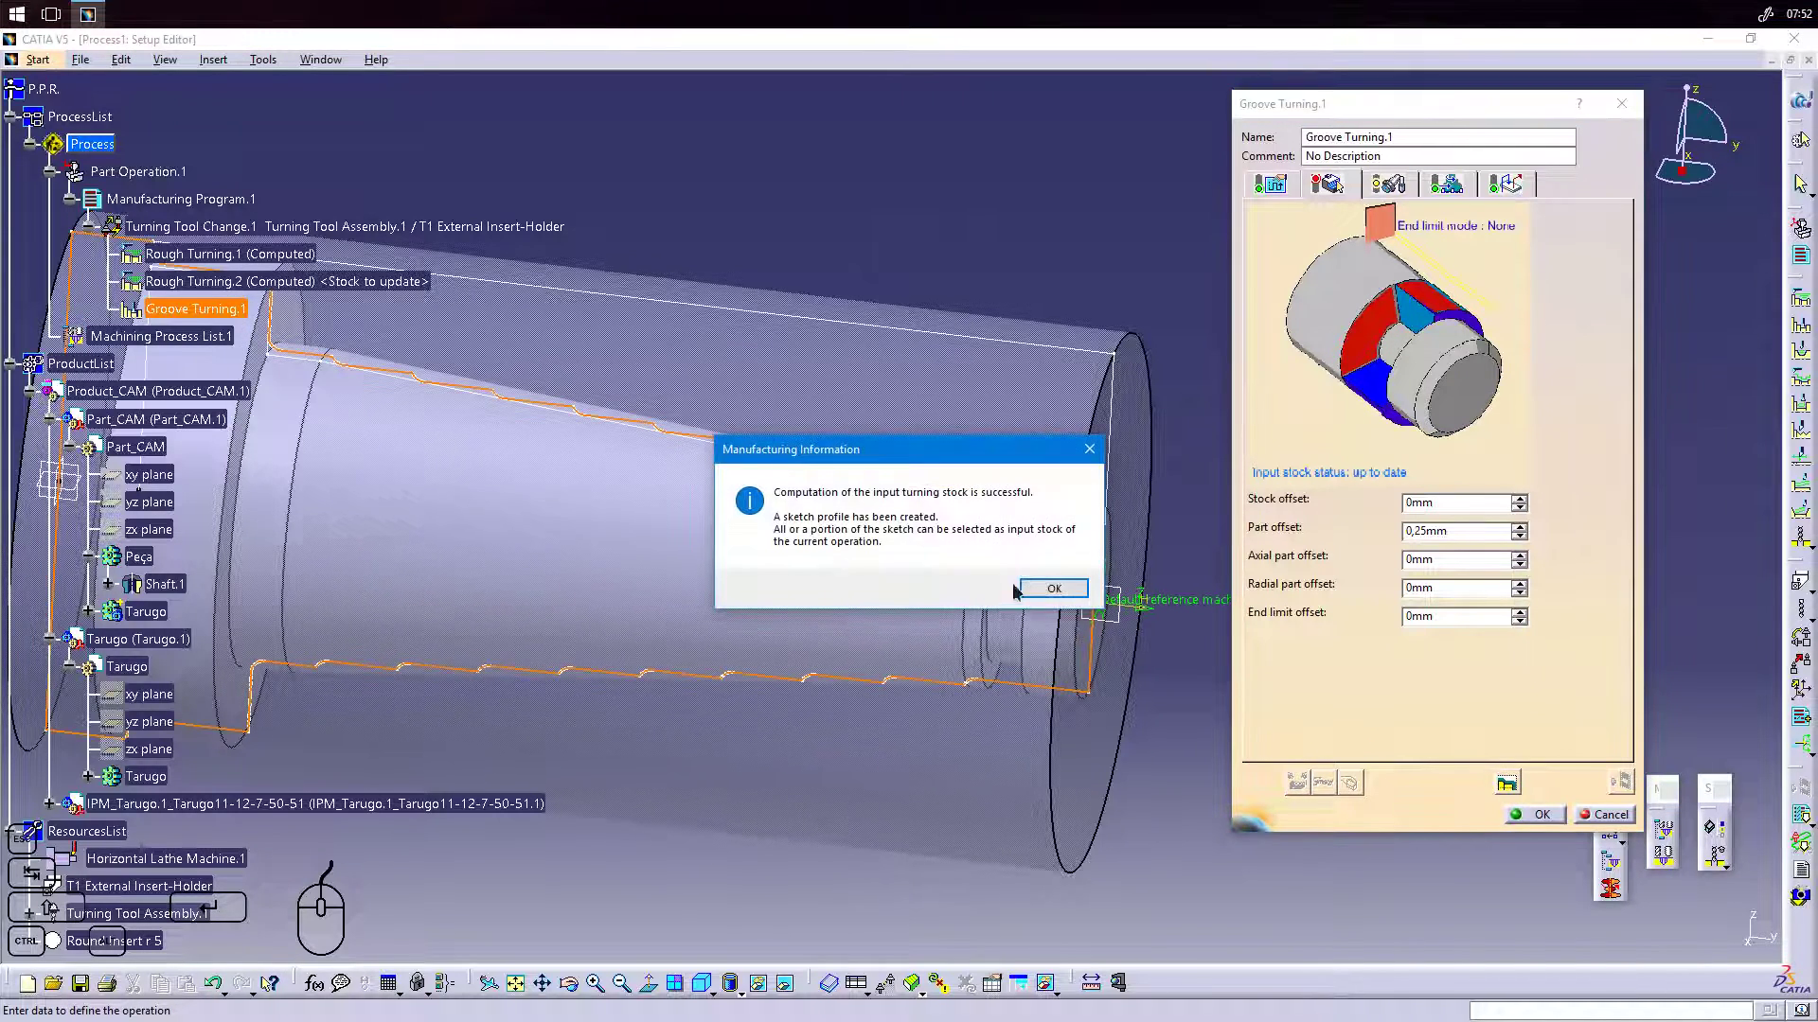
click(1051, 588)
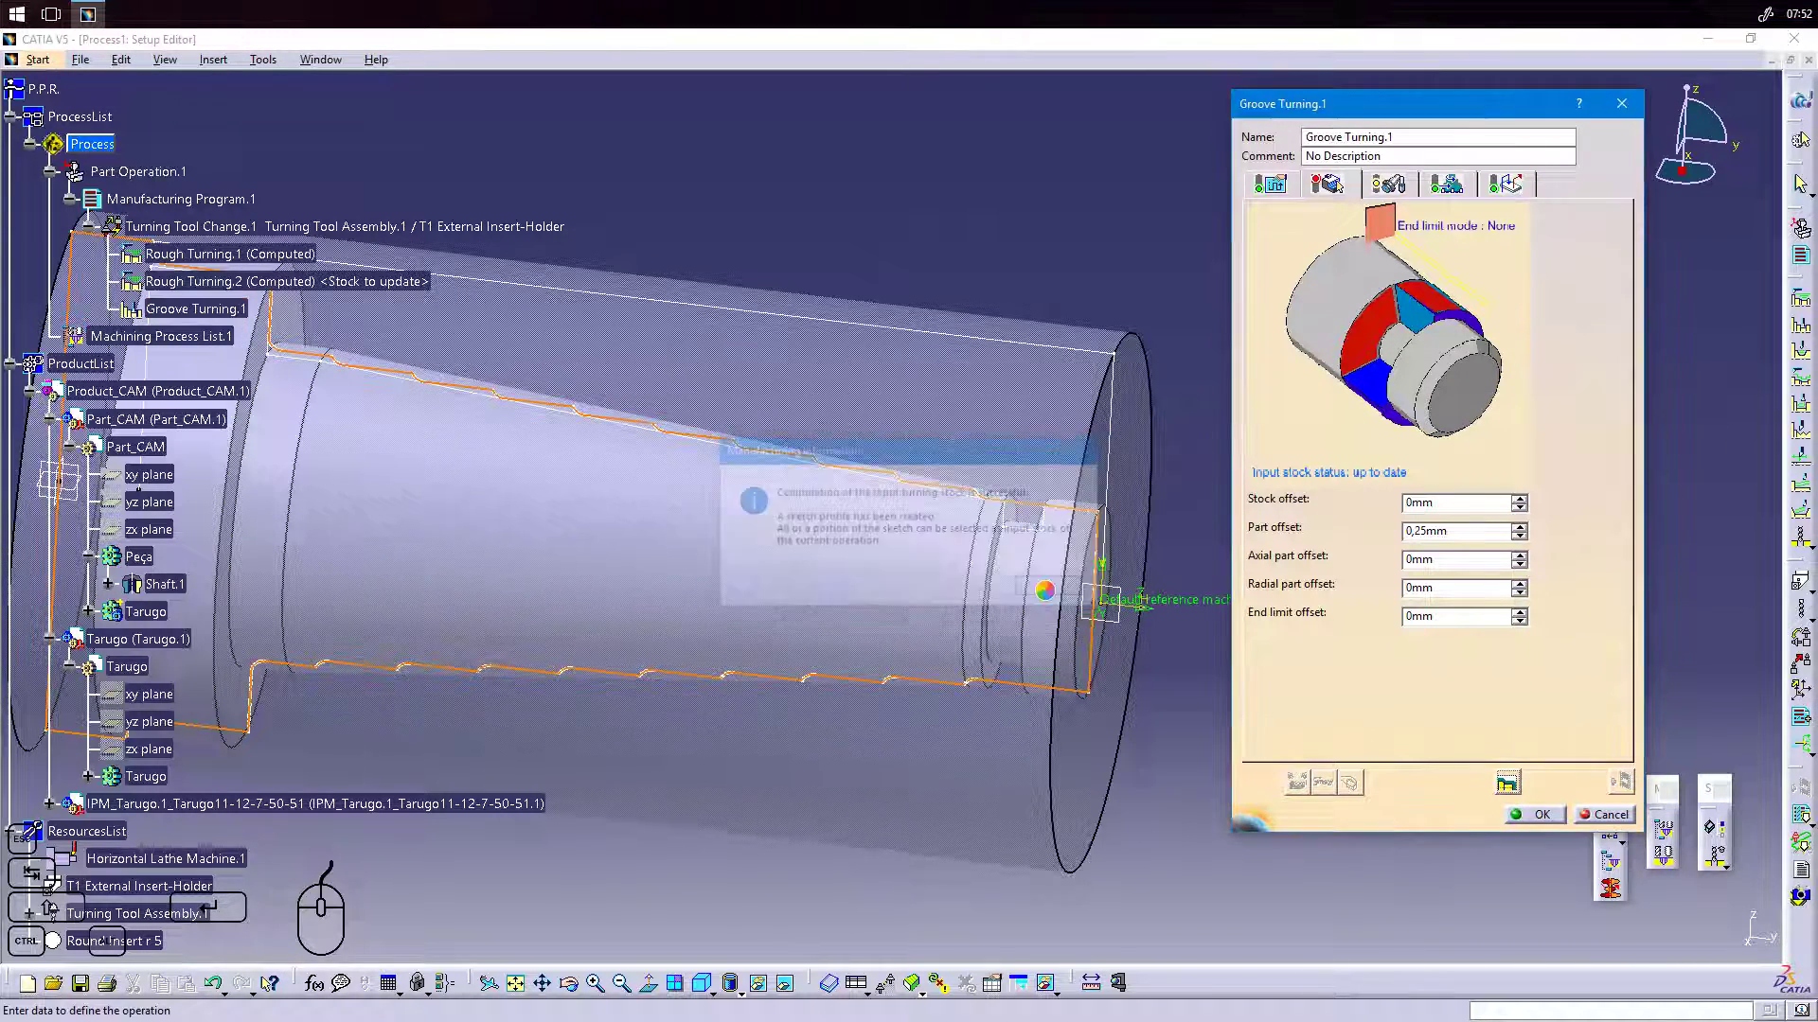
Define the groove operation's stock element as the computed profile edge above the front groove, and its part element as the groove contour.
click(1431, 309)
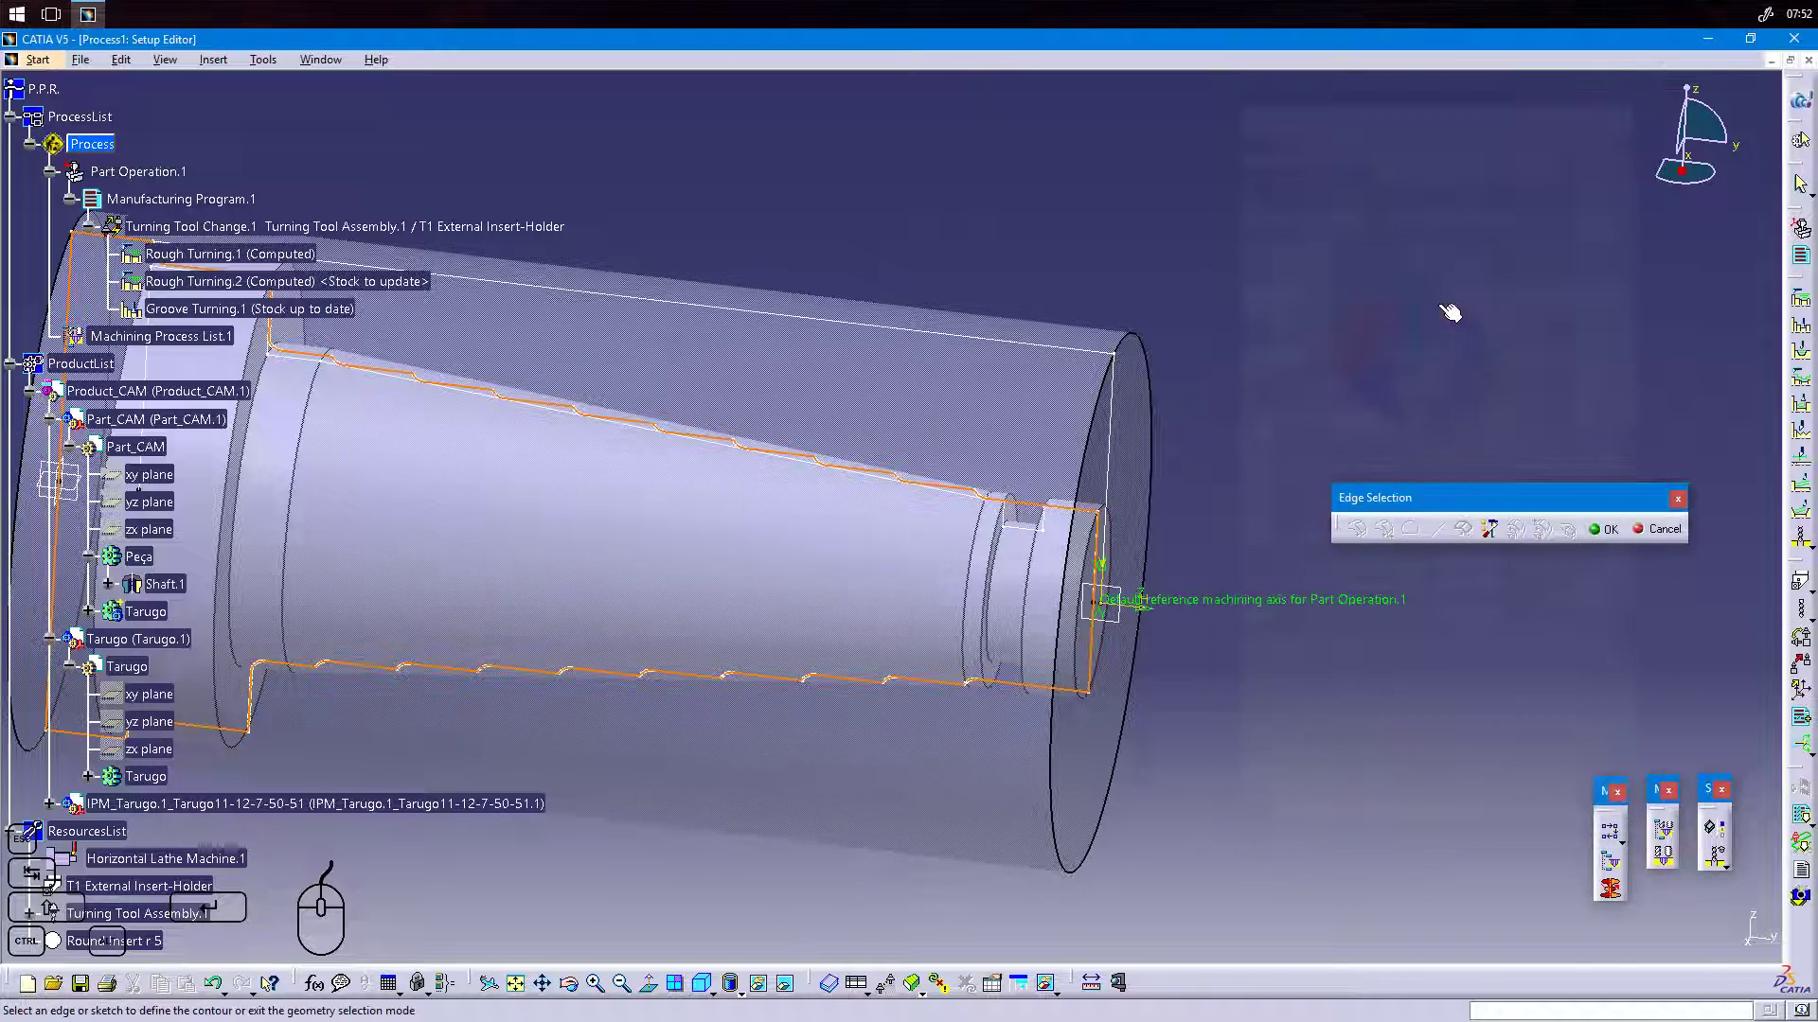
click(1024, 508)
click(1603, 528)
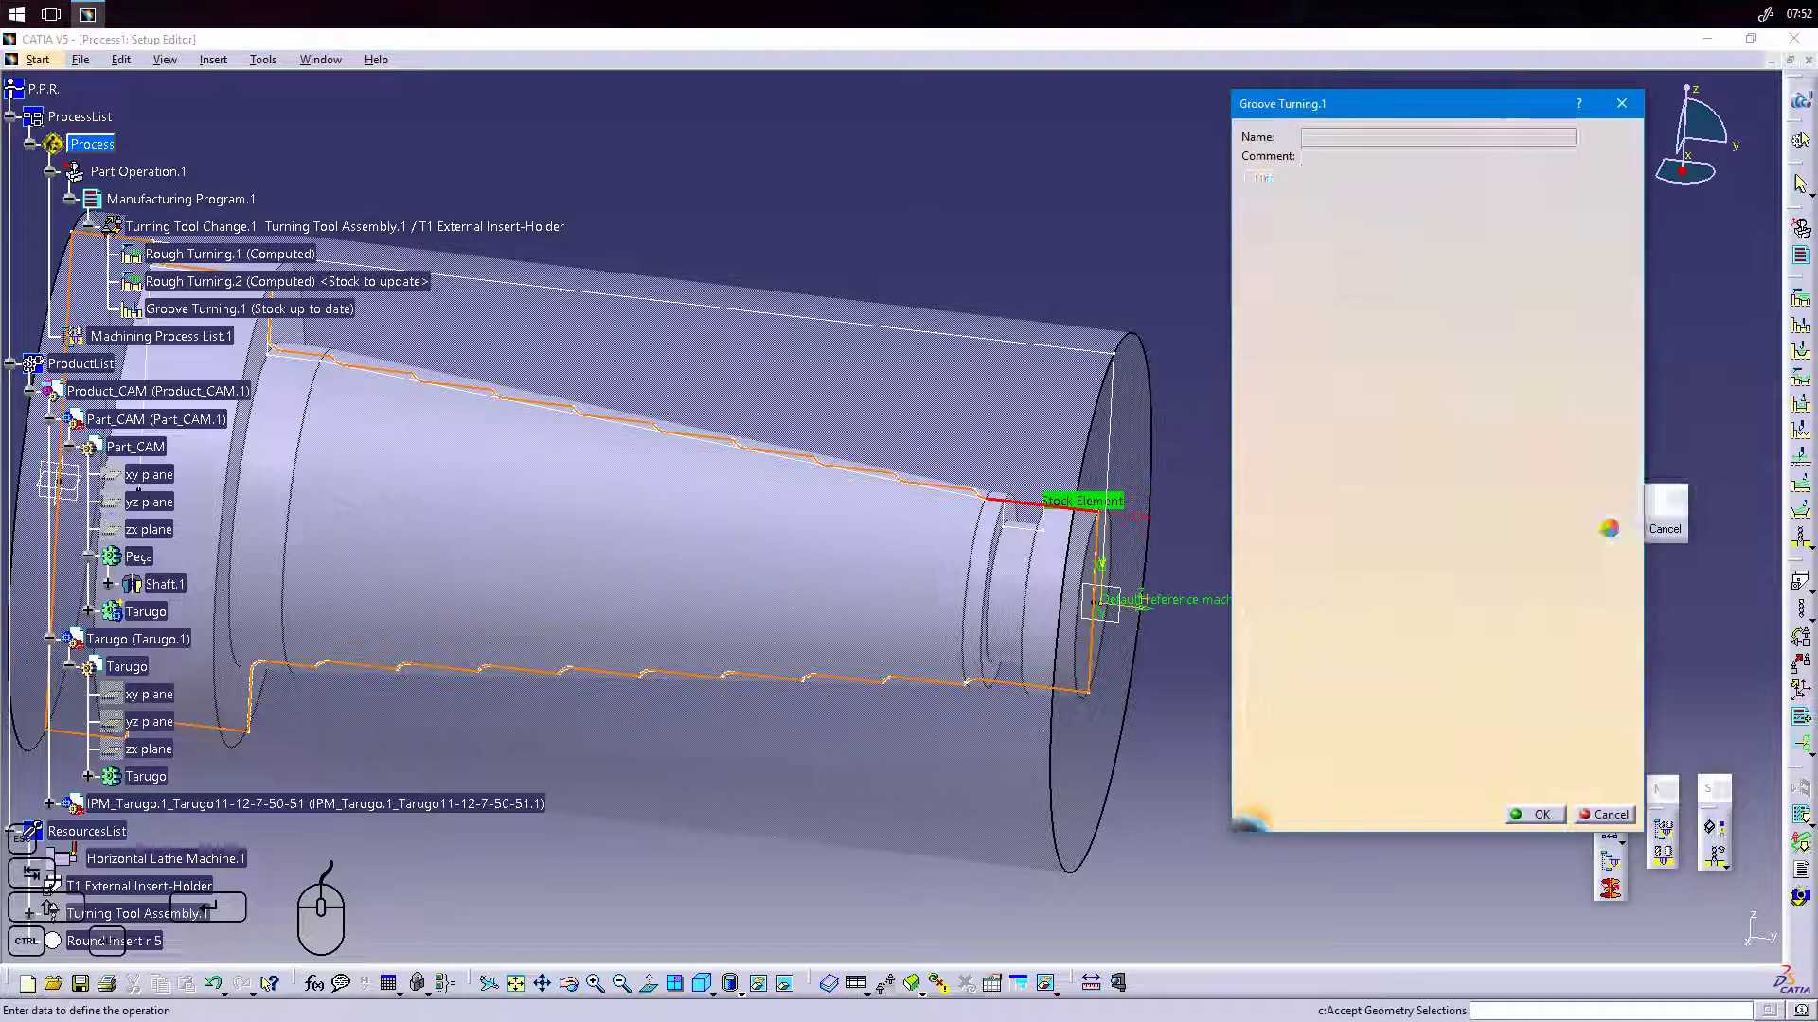
click(1388, 375)
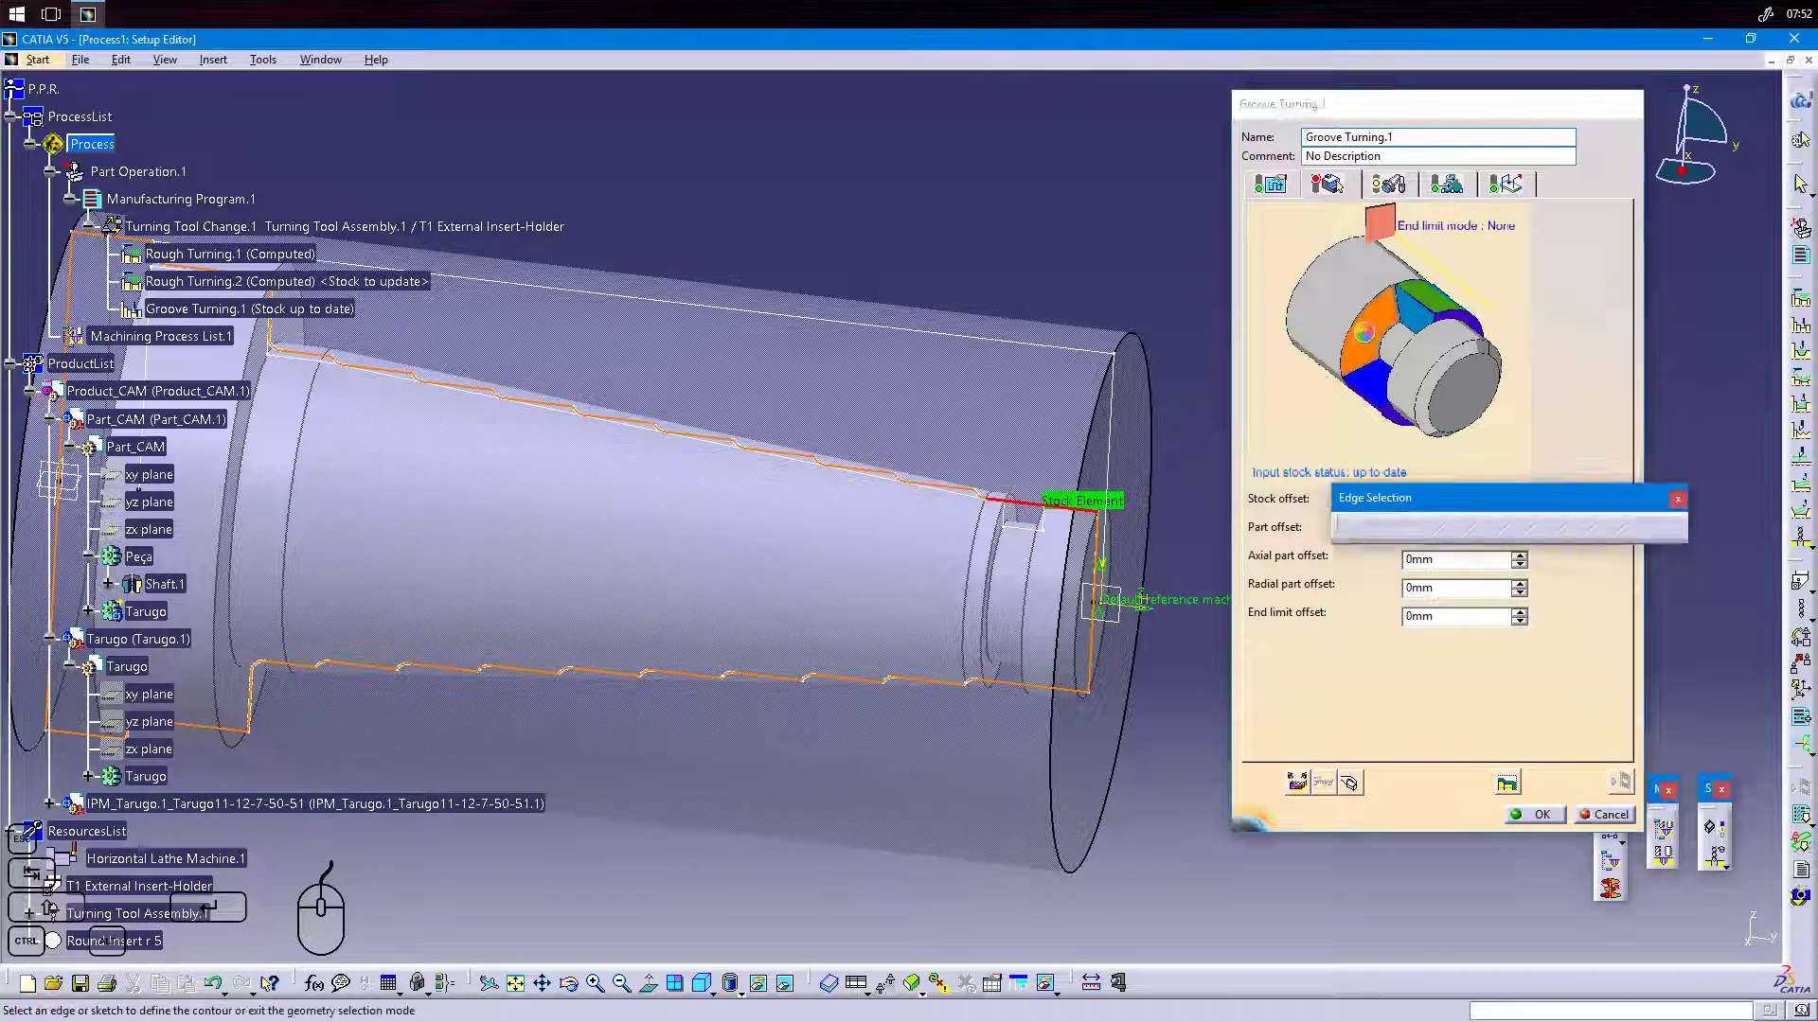
click(1046, 527)
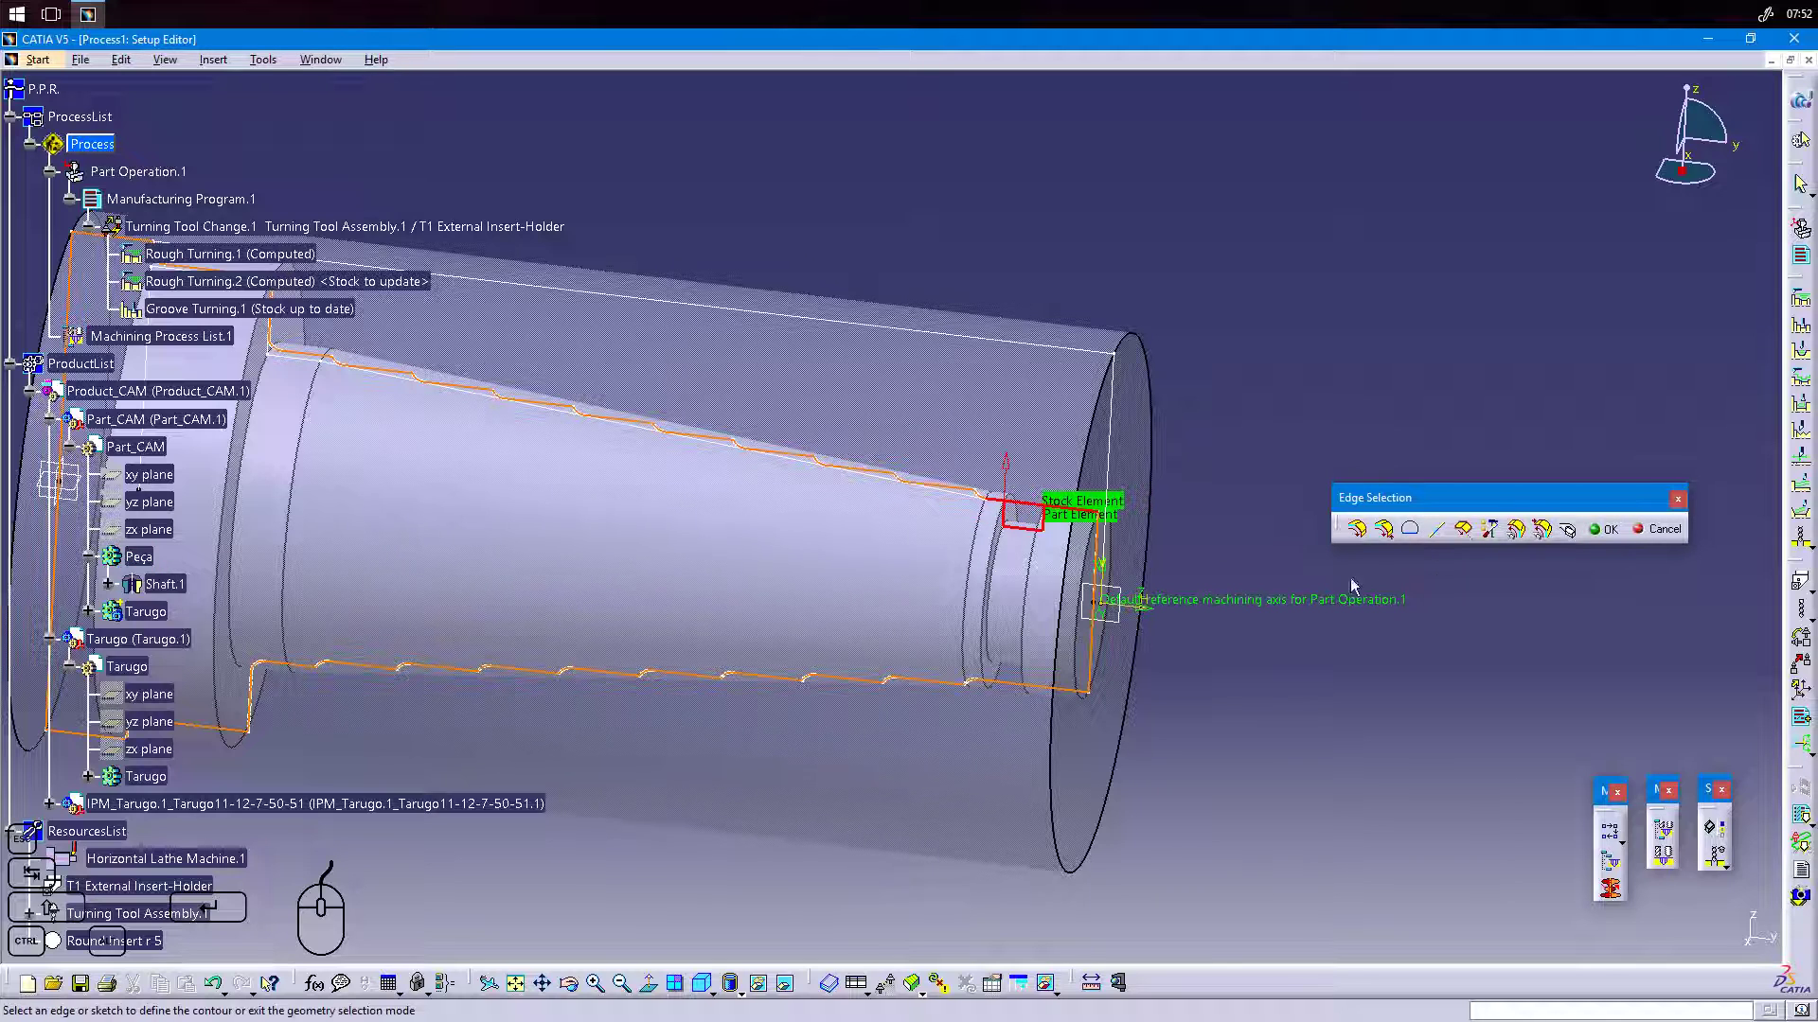
click(1605, 528)
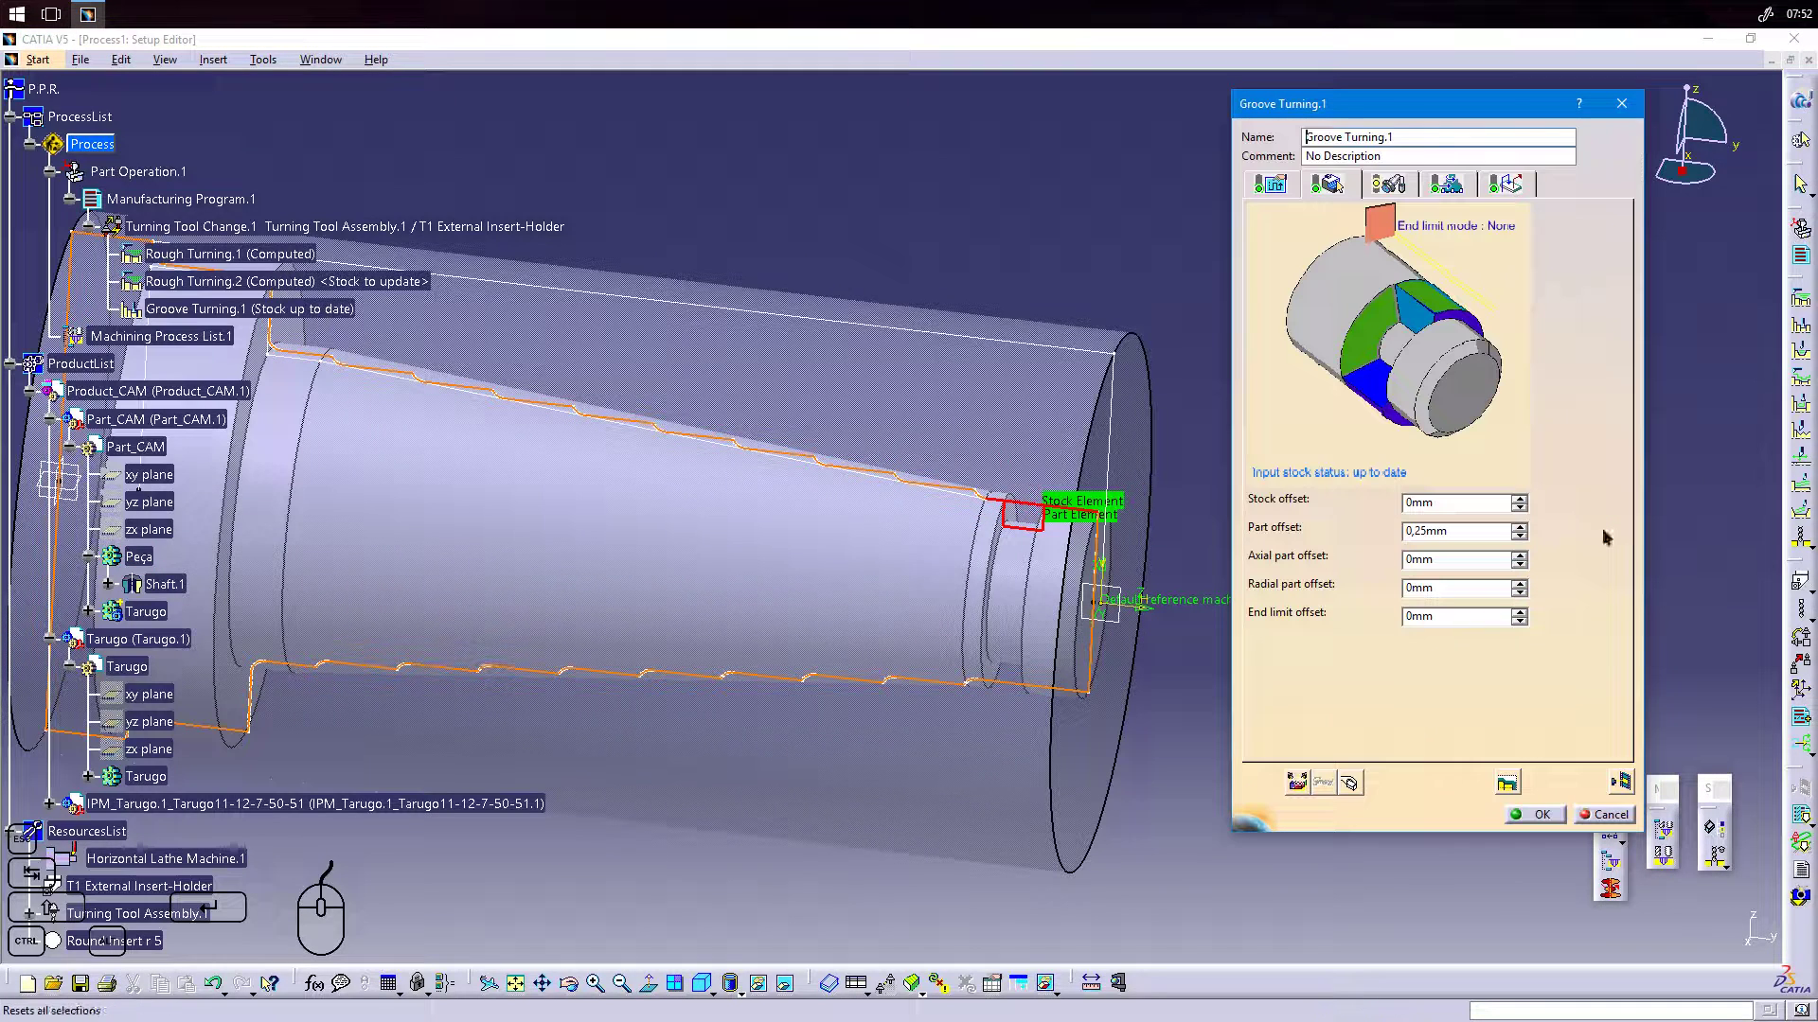
Check the groove operation's strategy and geometry, and change its tool holder to an external groove insert-holder.
click(1272, 184)
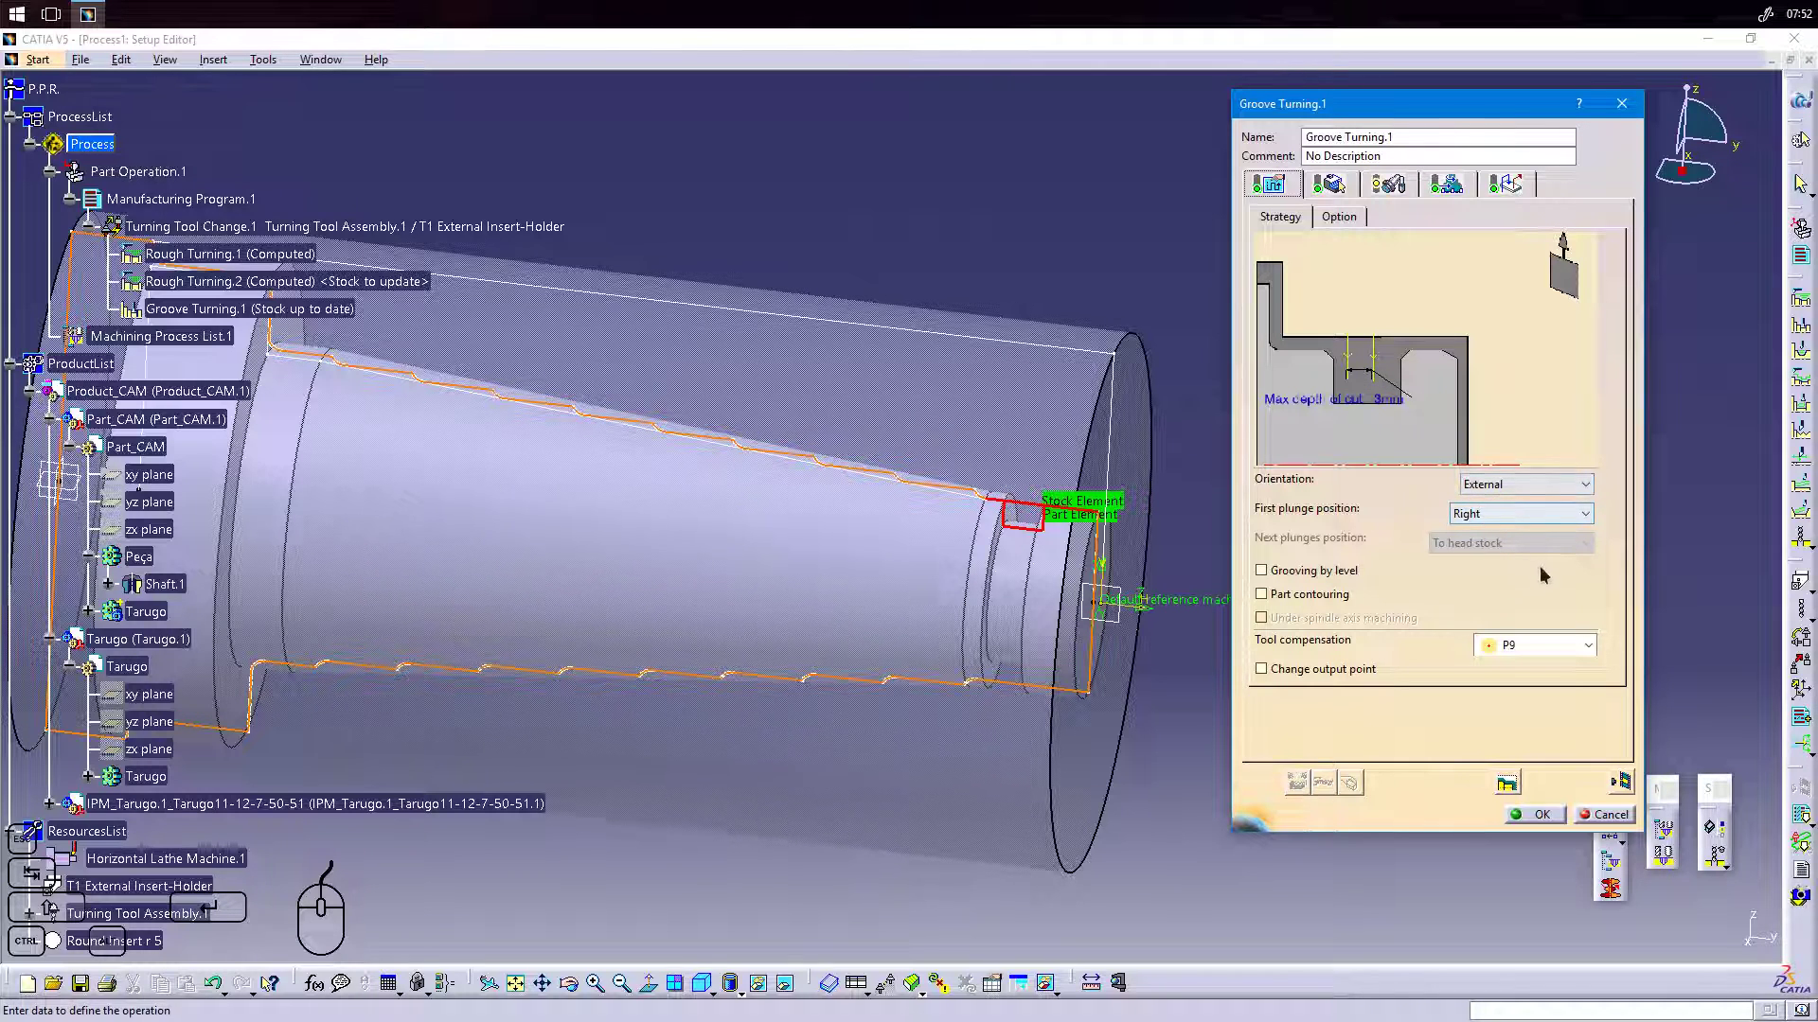
click(1341, 187)
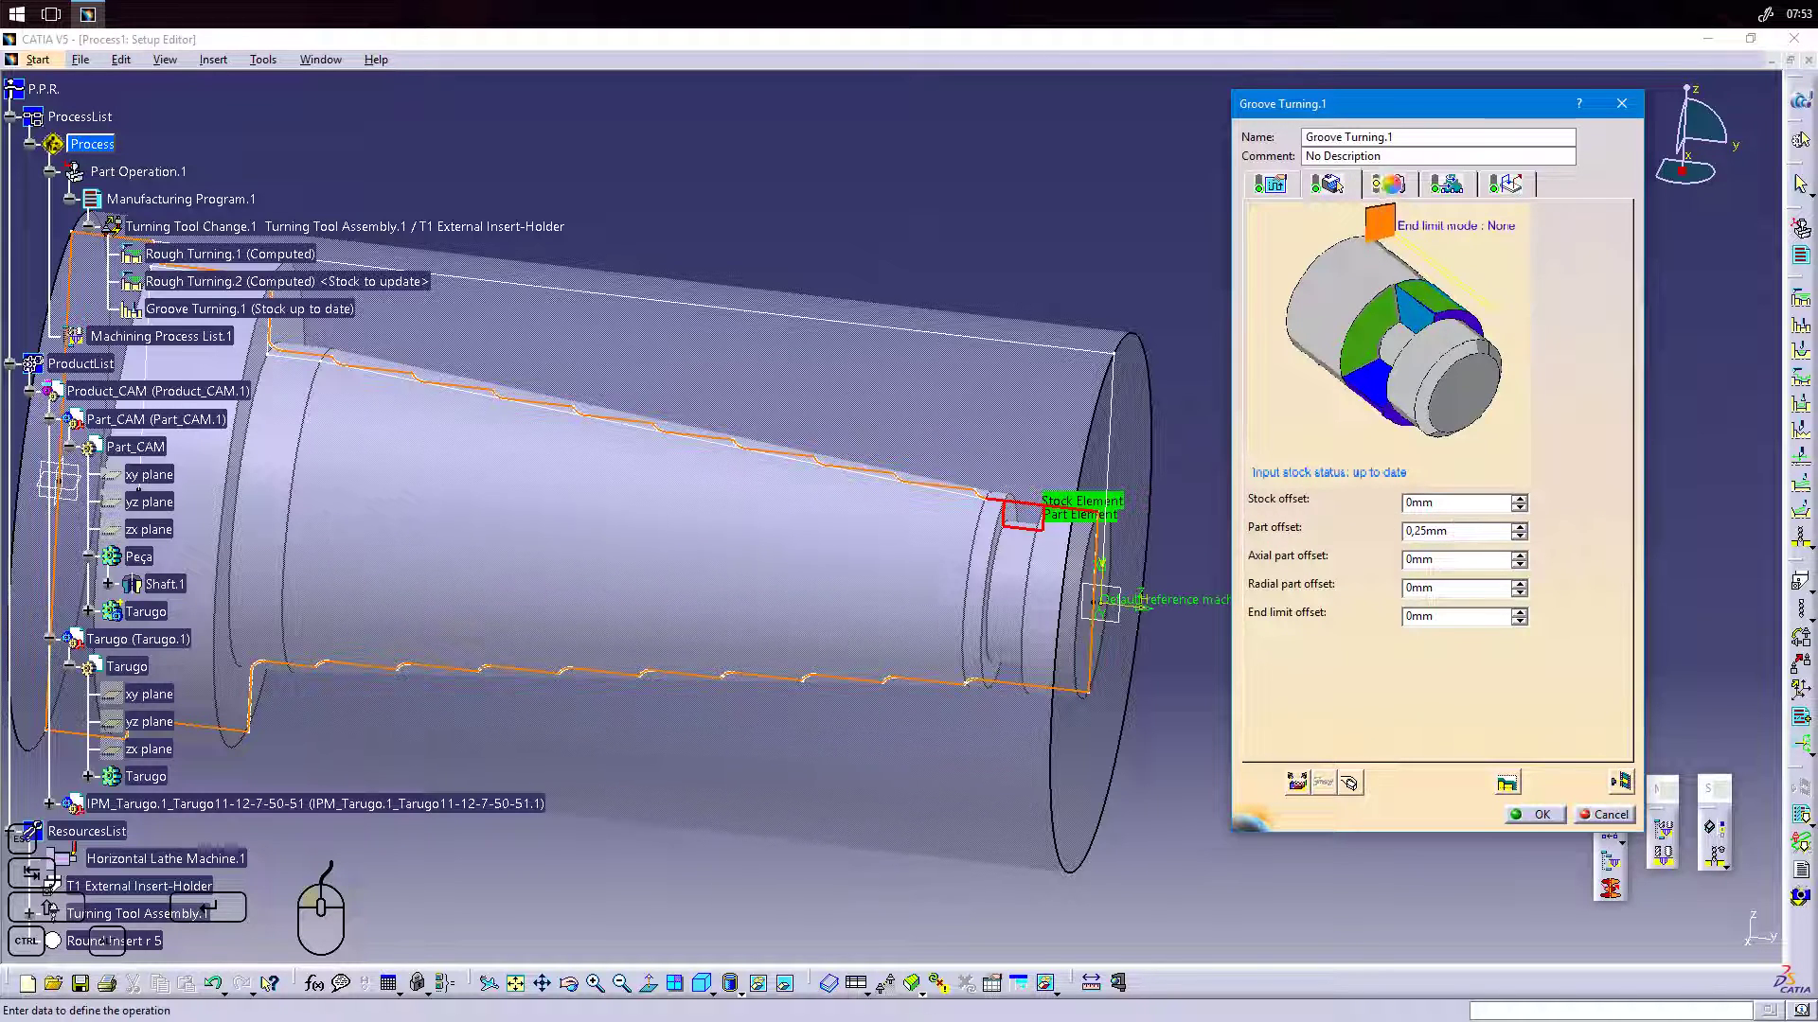
click(1389, 185)
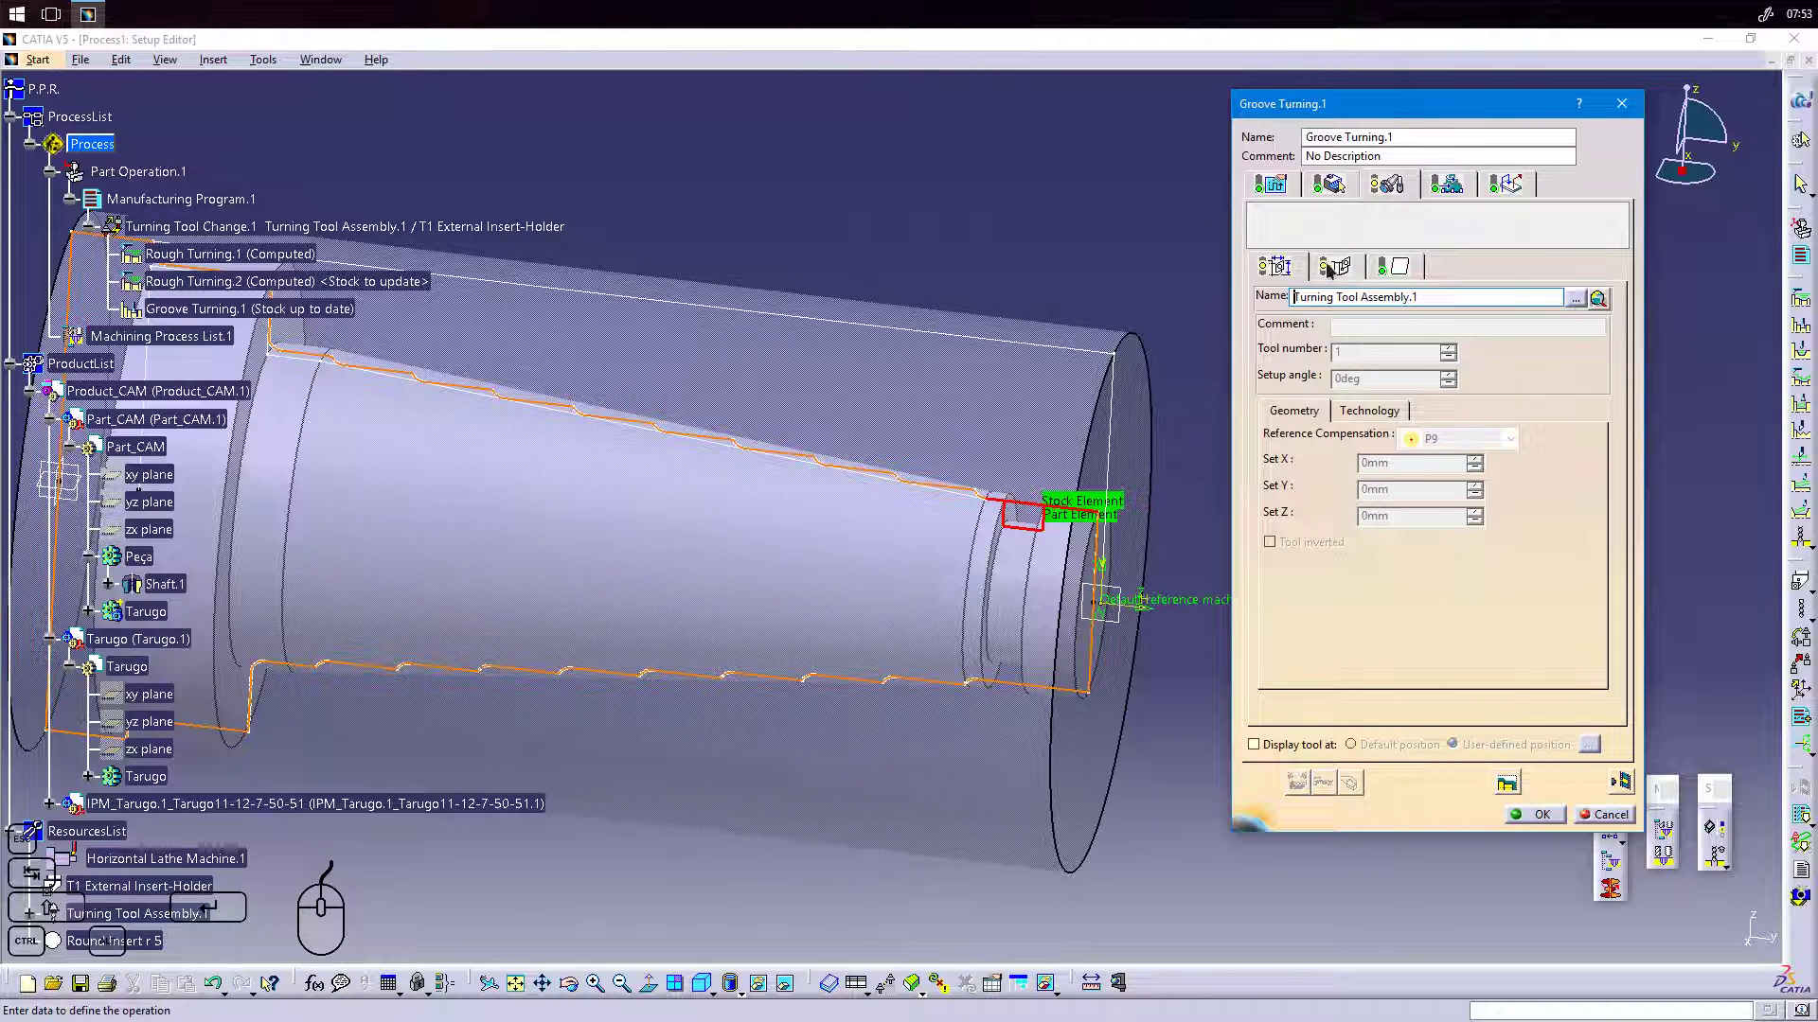
middle_drag(742, 557, 824, 575)
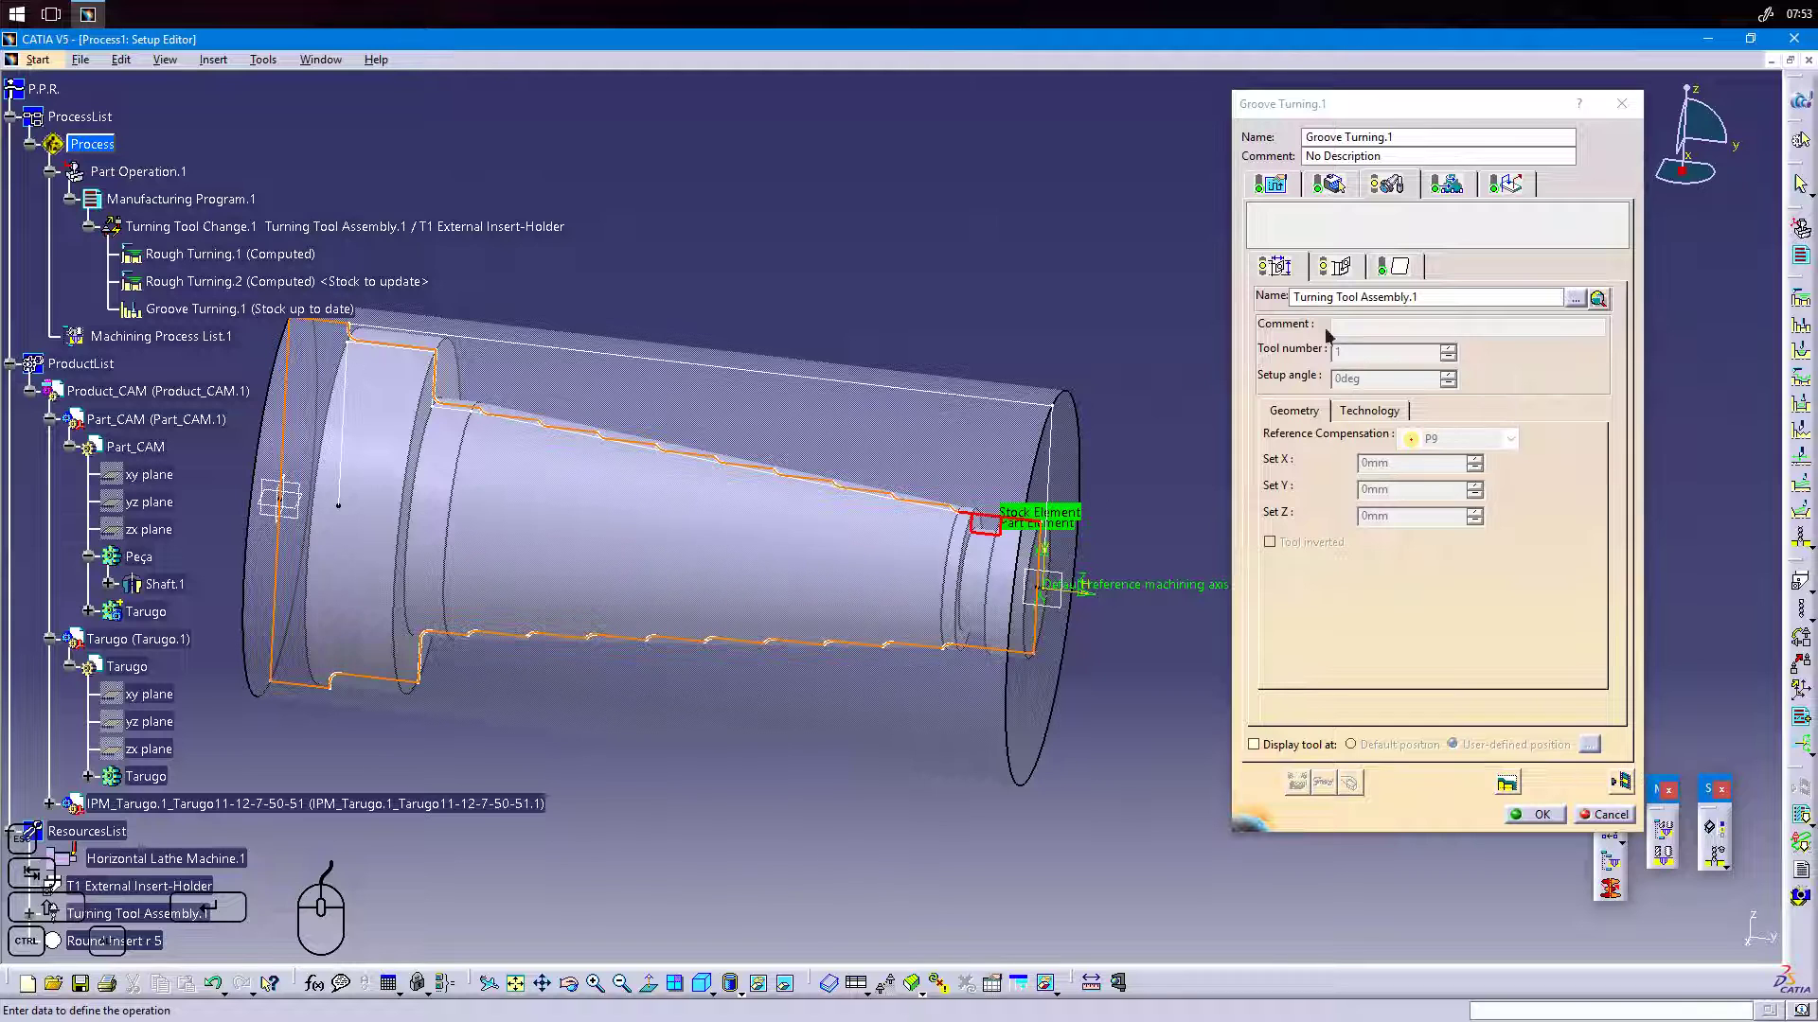
click(1334, 266)
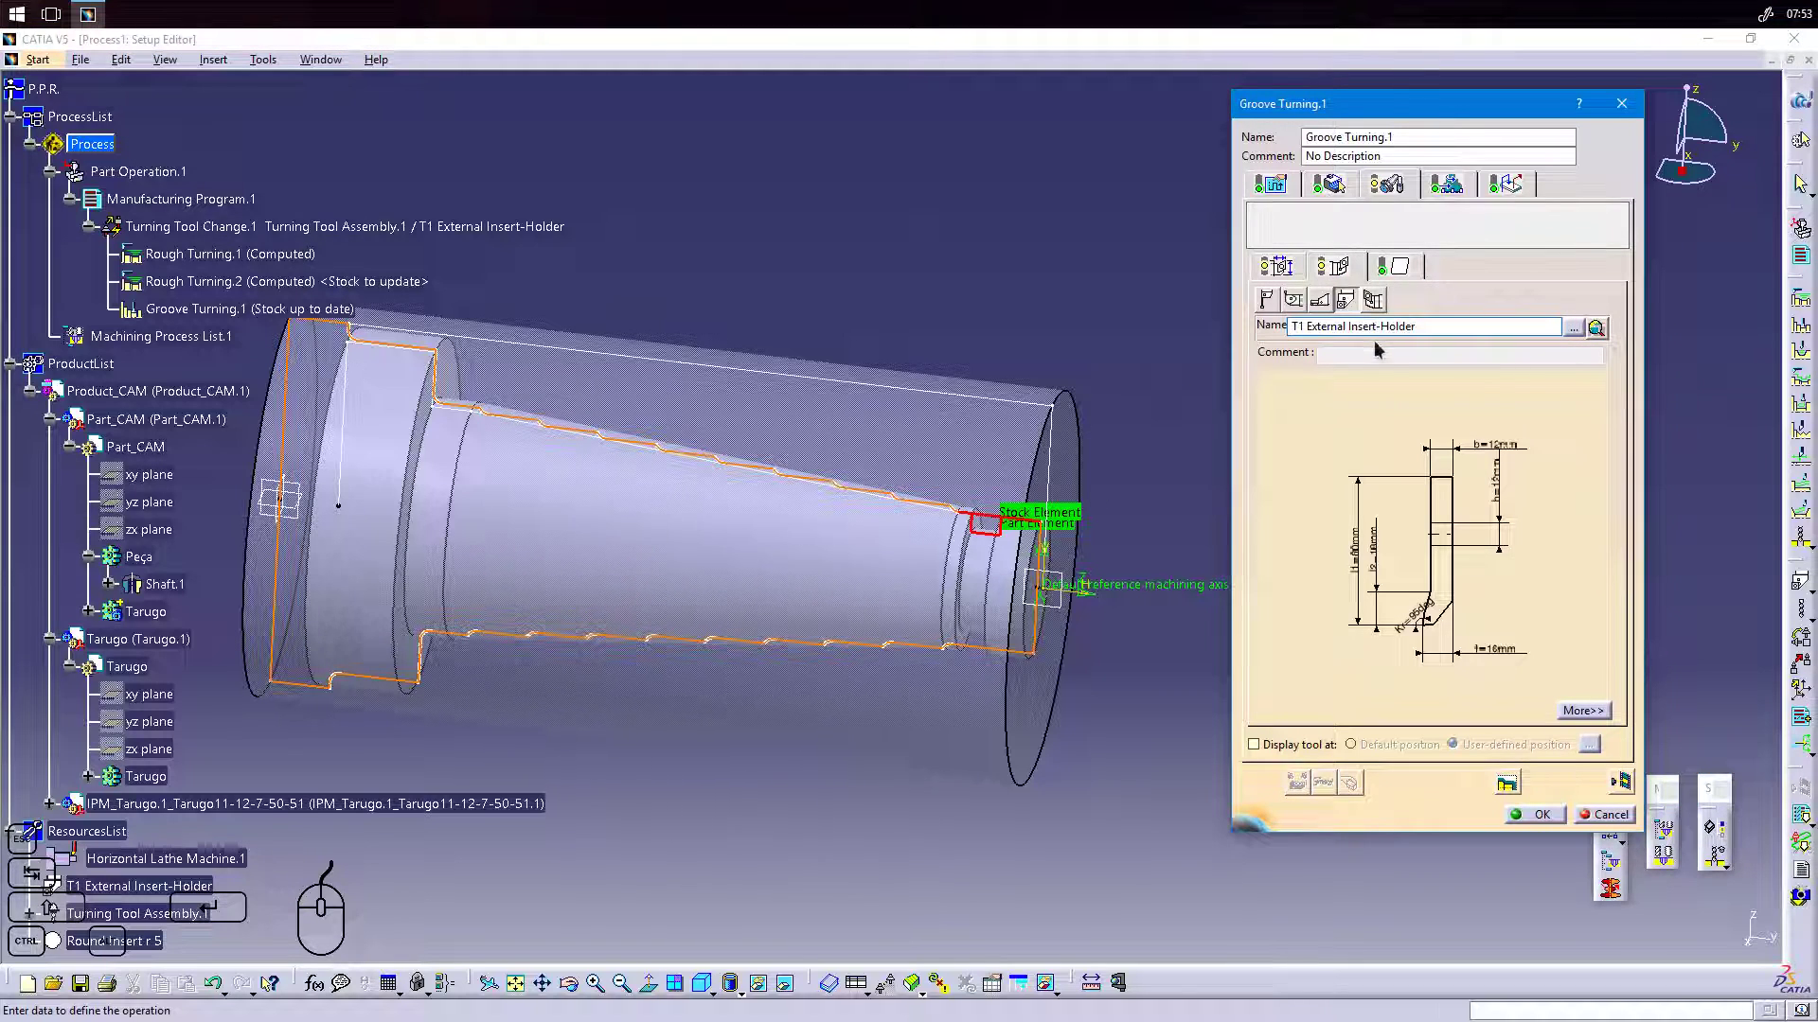
click(1265, 299)
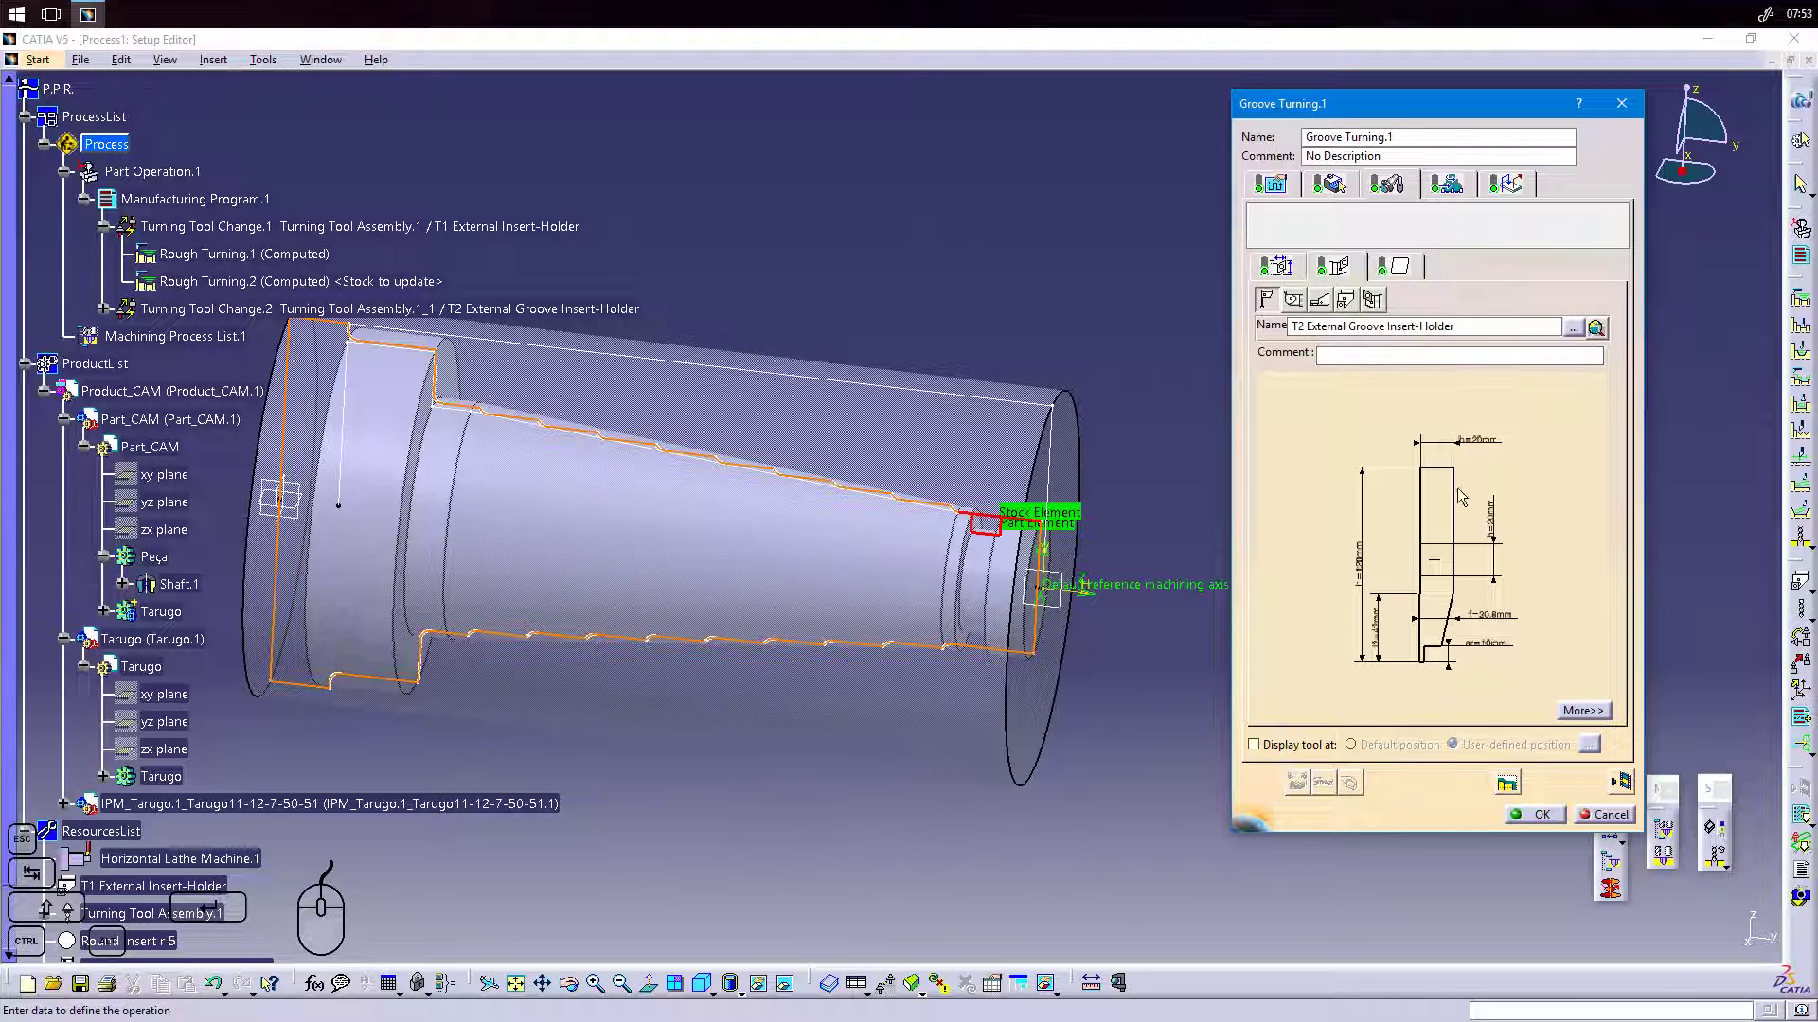
Replace the round insert of the grooving tool with a groove insert, inspect its dimensions, and review the tool assembly settings.
click(1414, 272)
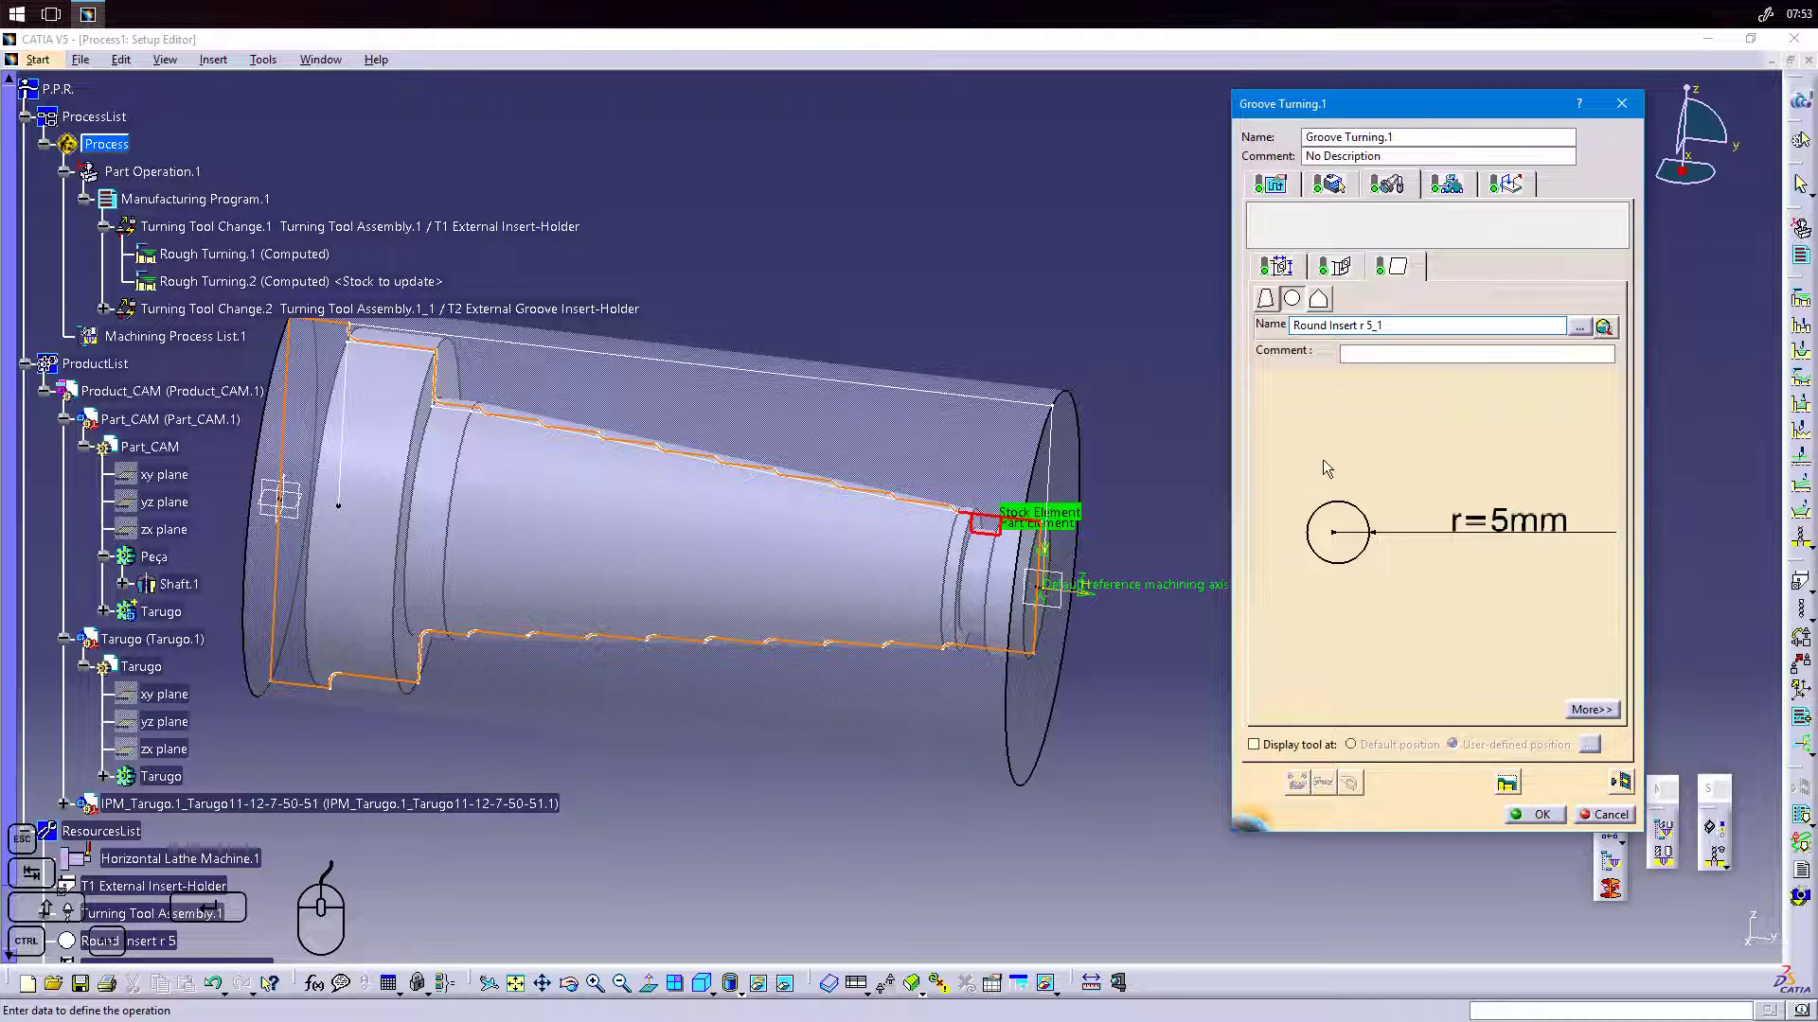
click(1269, 300)
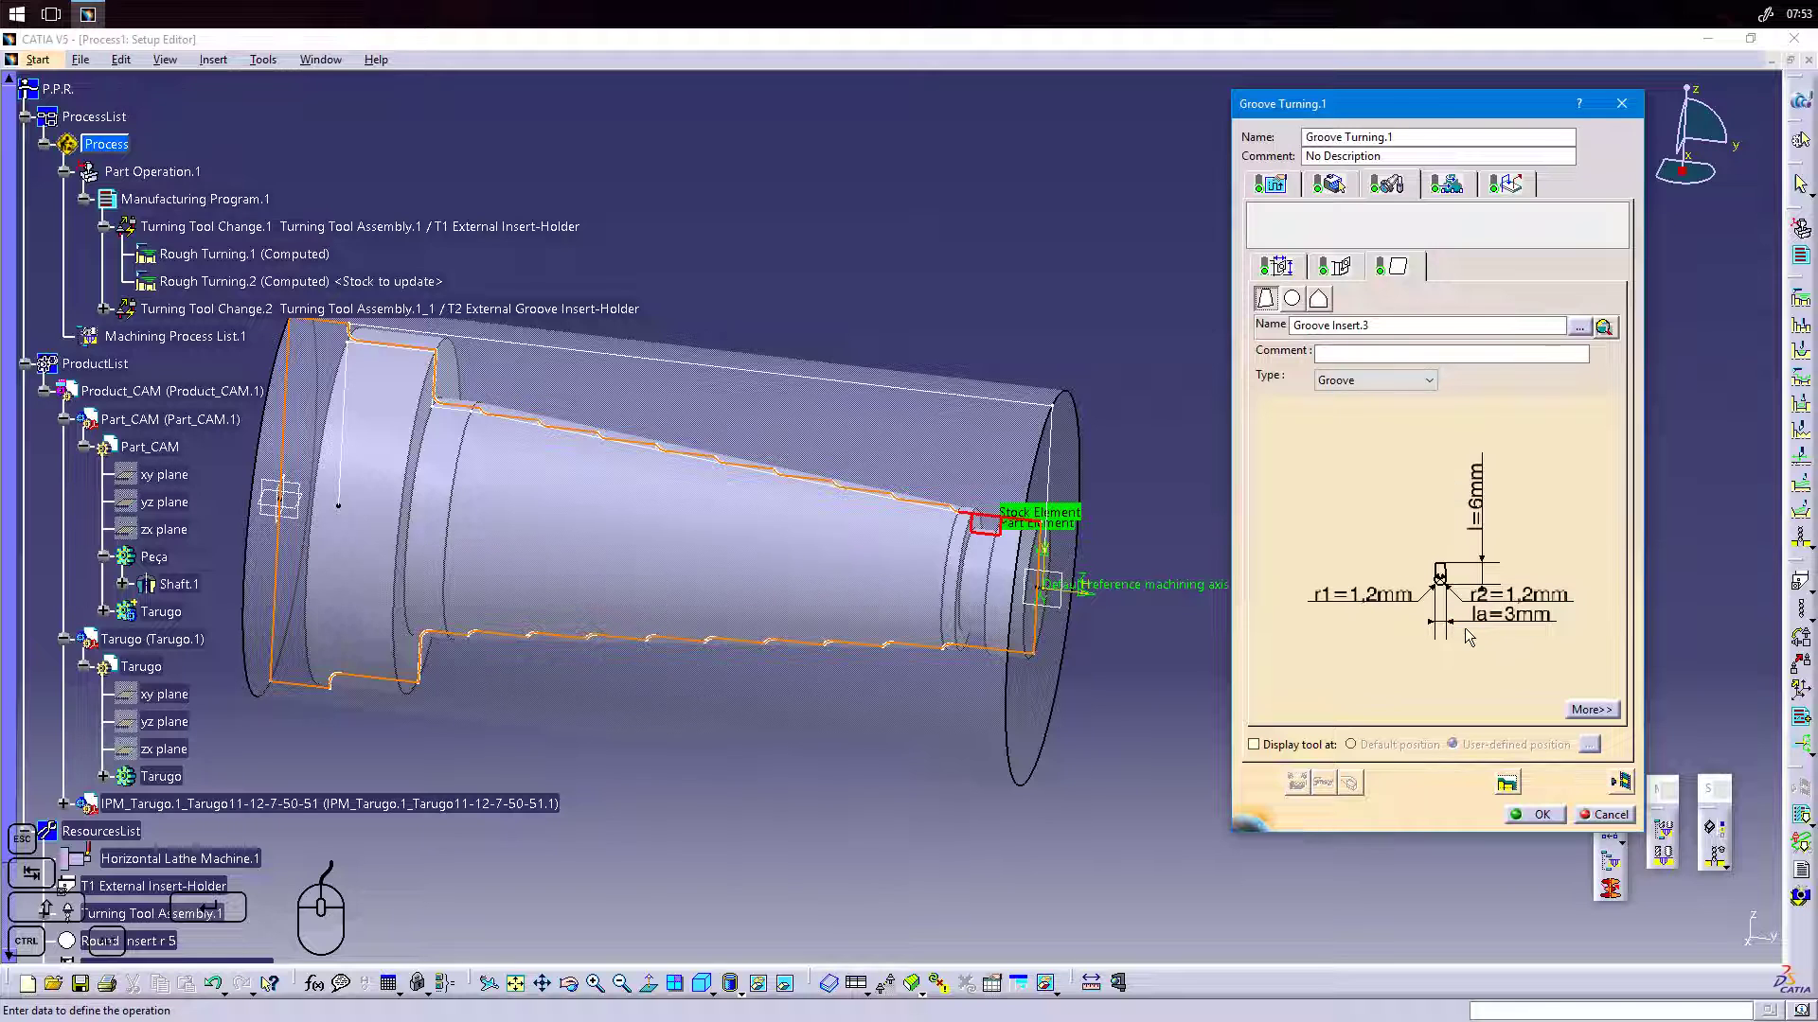
middle_drag(1471, 624, 1431, 638)
middle_drag(1456, 636, 1437, 427)
middle_drag(1526, 579, 1452, 742)
middle_drag(1410, 477, 1419, 513)
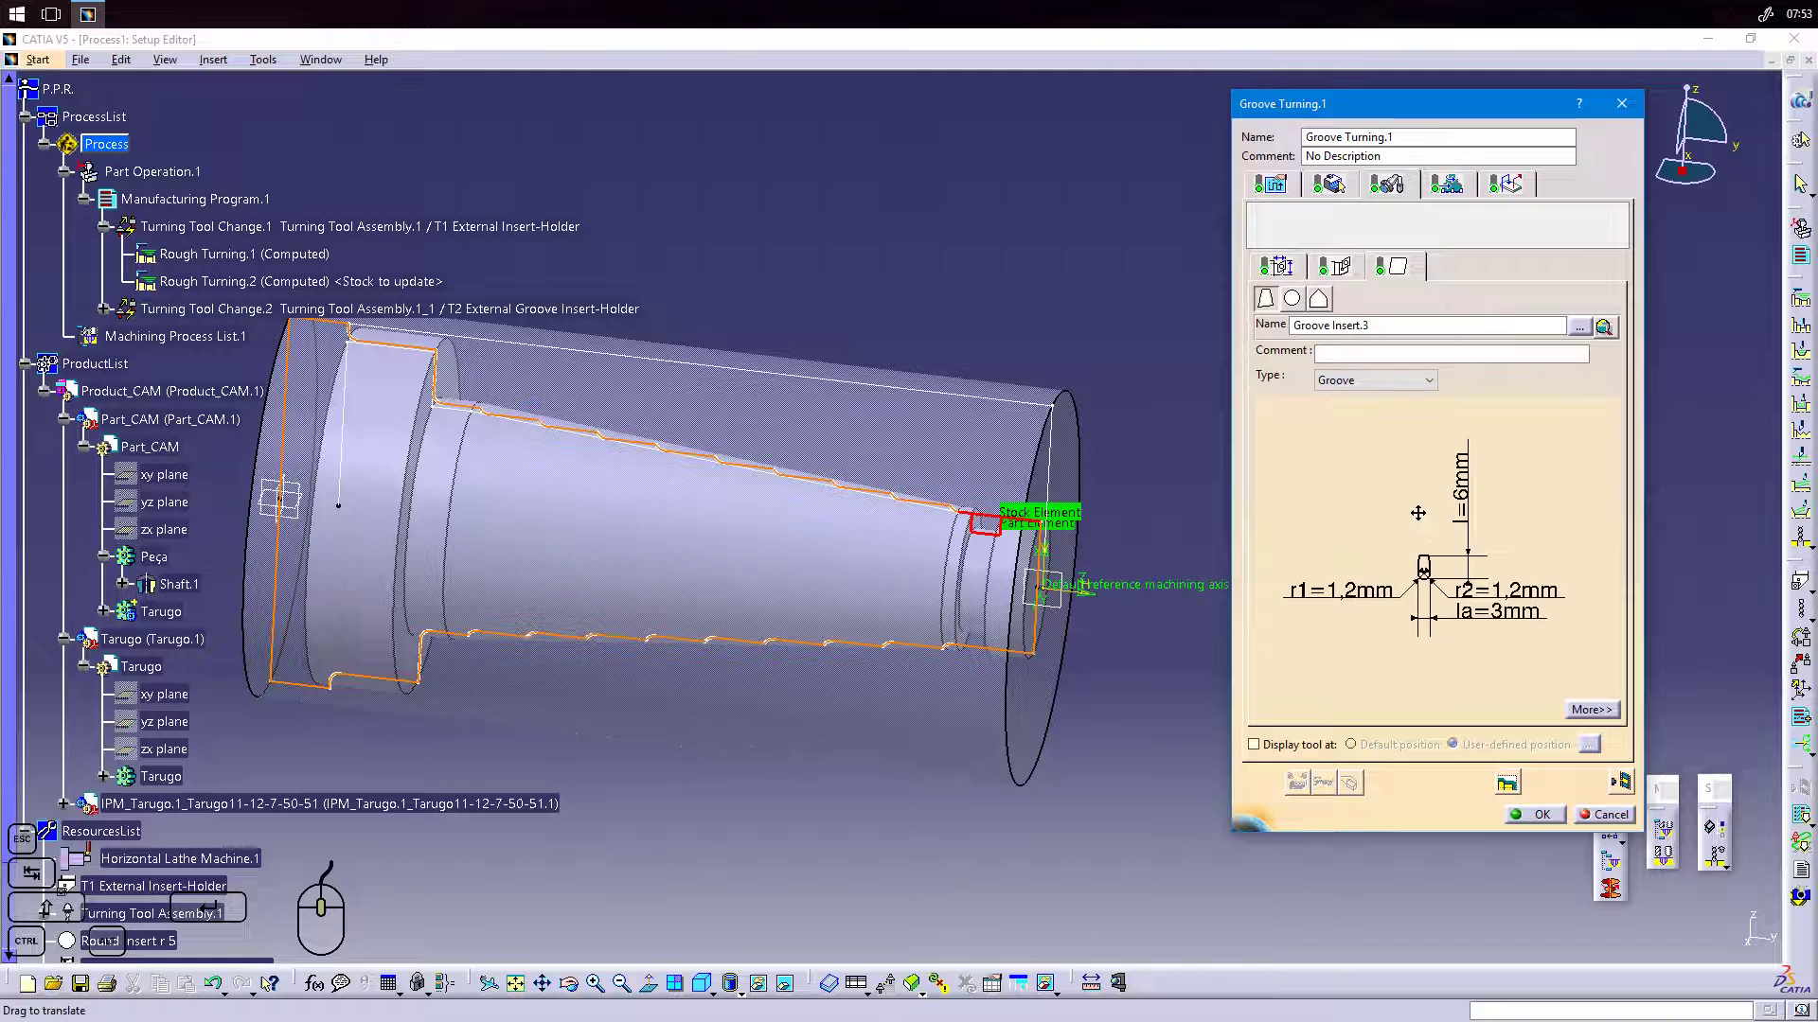
click(1335, 266)
click(1275, 266)
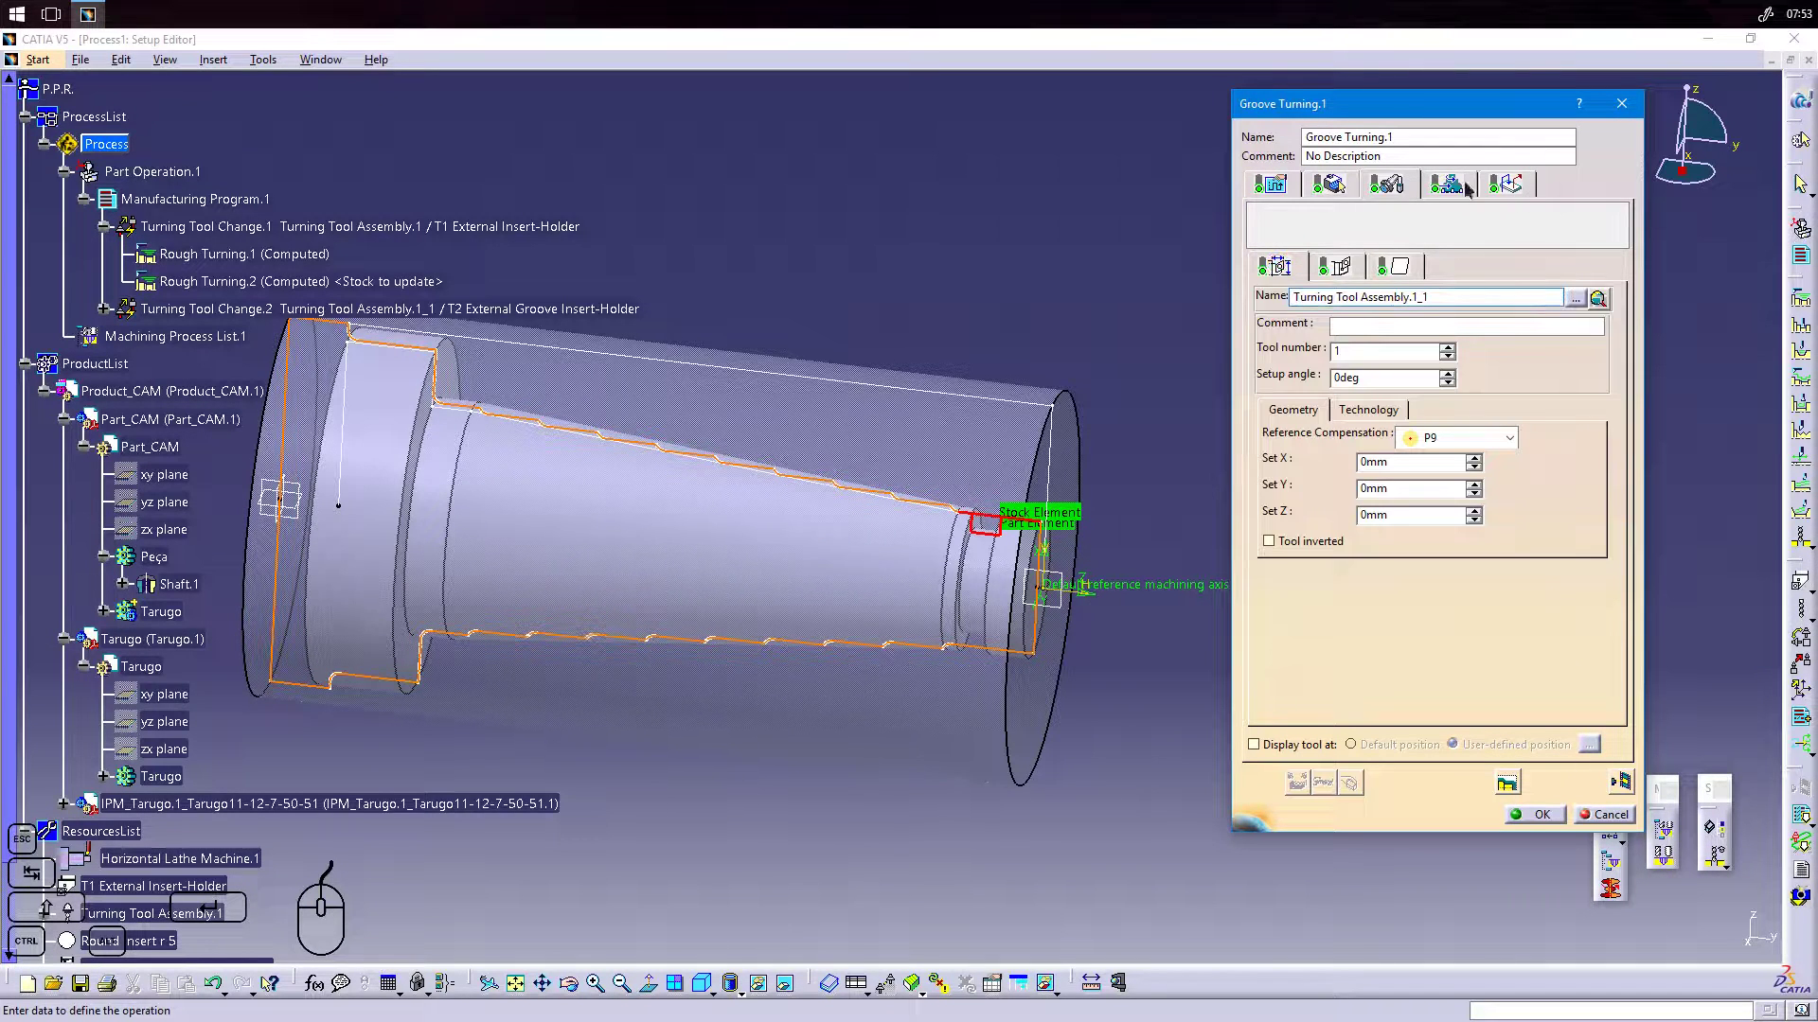
Compute the Groove Turning.1 tool path and replay it from start to end.
click(1328, 186)
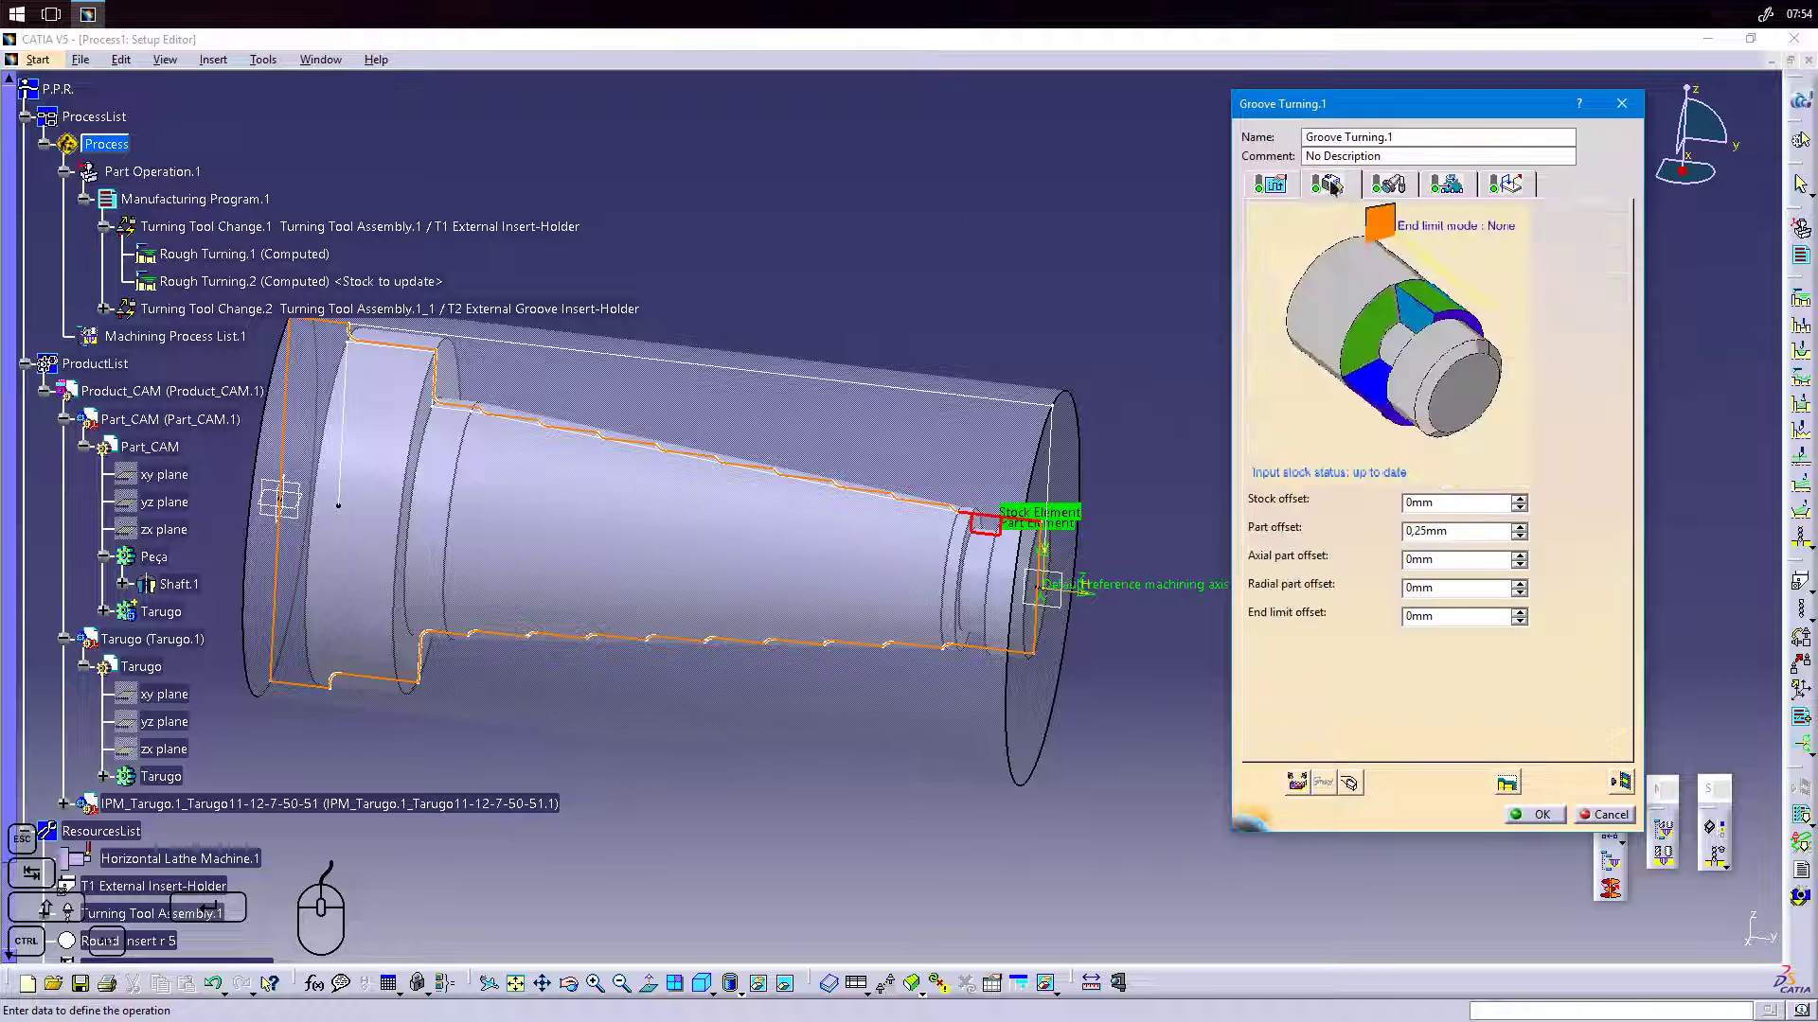
middle_drag(1155, 523, 1122, 469)
click(1621, 784)
mouse_move(1115, 477)
middle_down()
mouse_move(1117, 517)
mouse_move(1116, 452)
mouse_move(1101, 485)
middle_up()
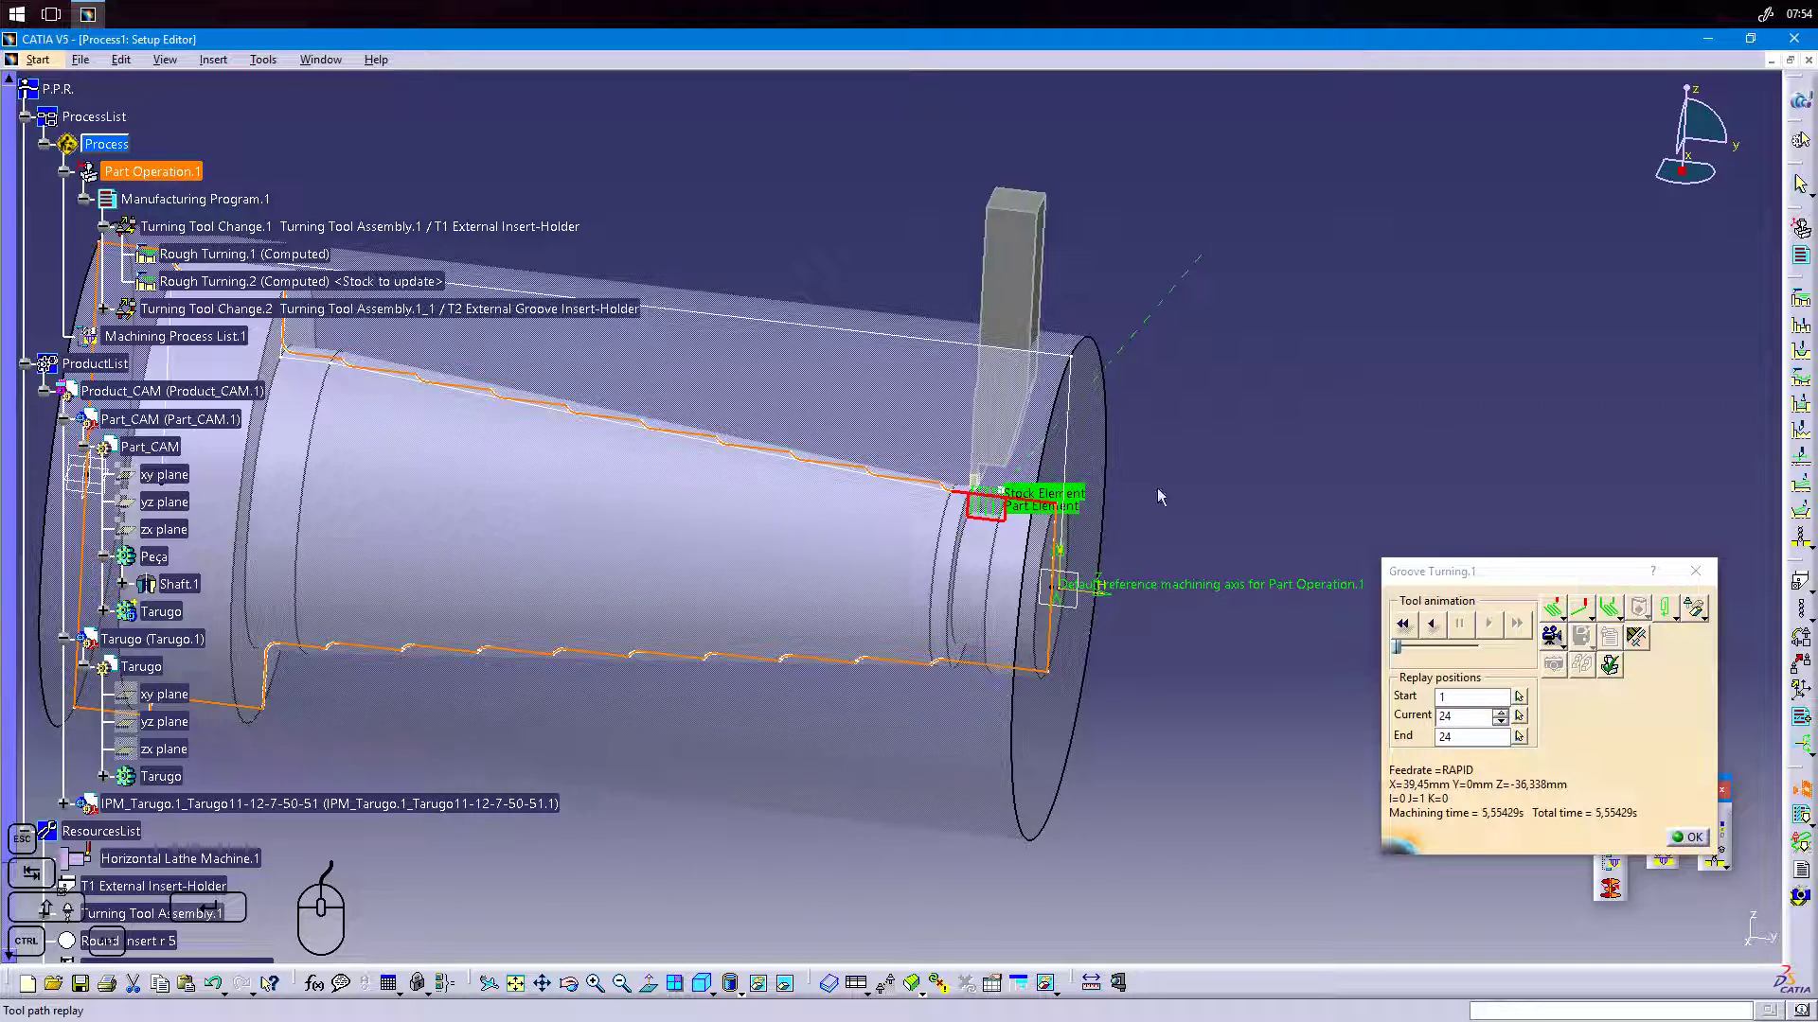
click(1402, 627)
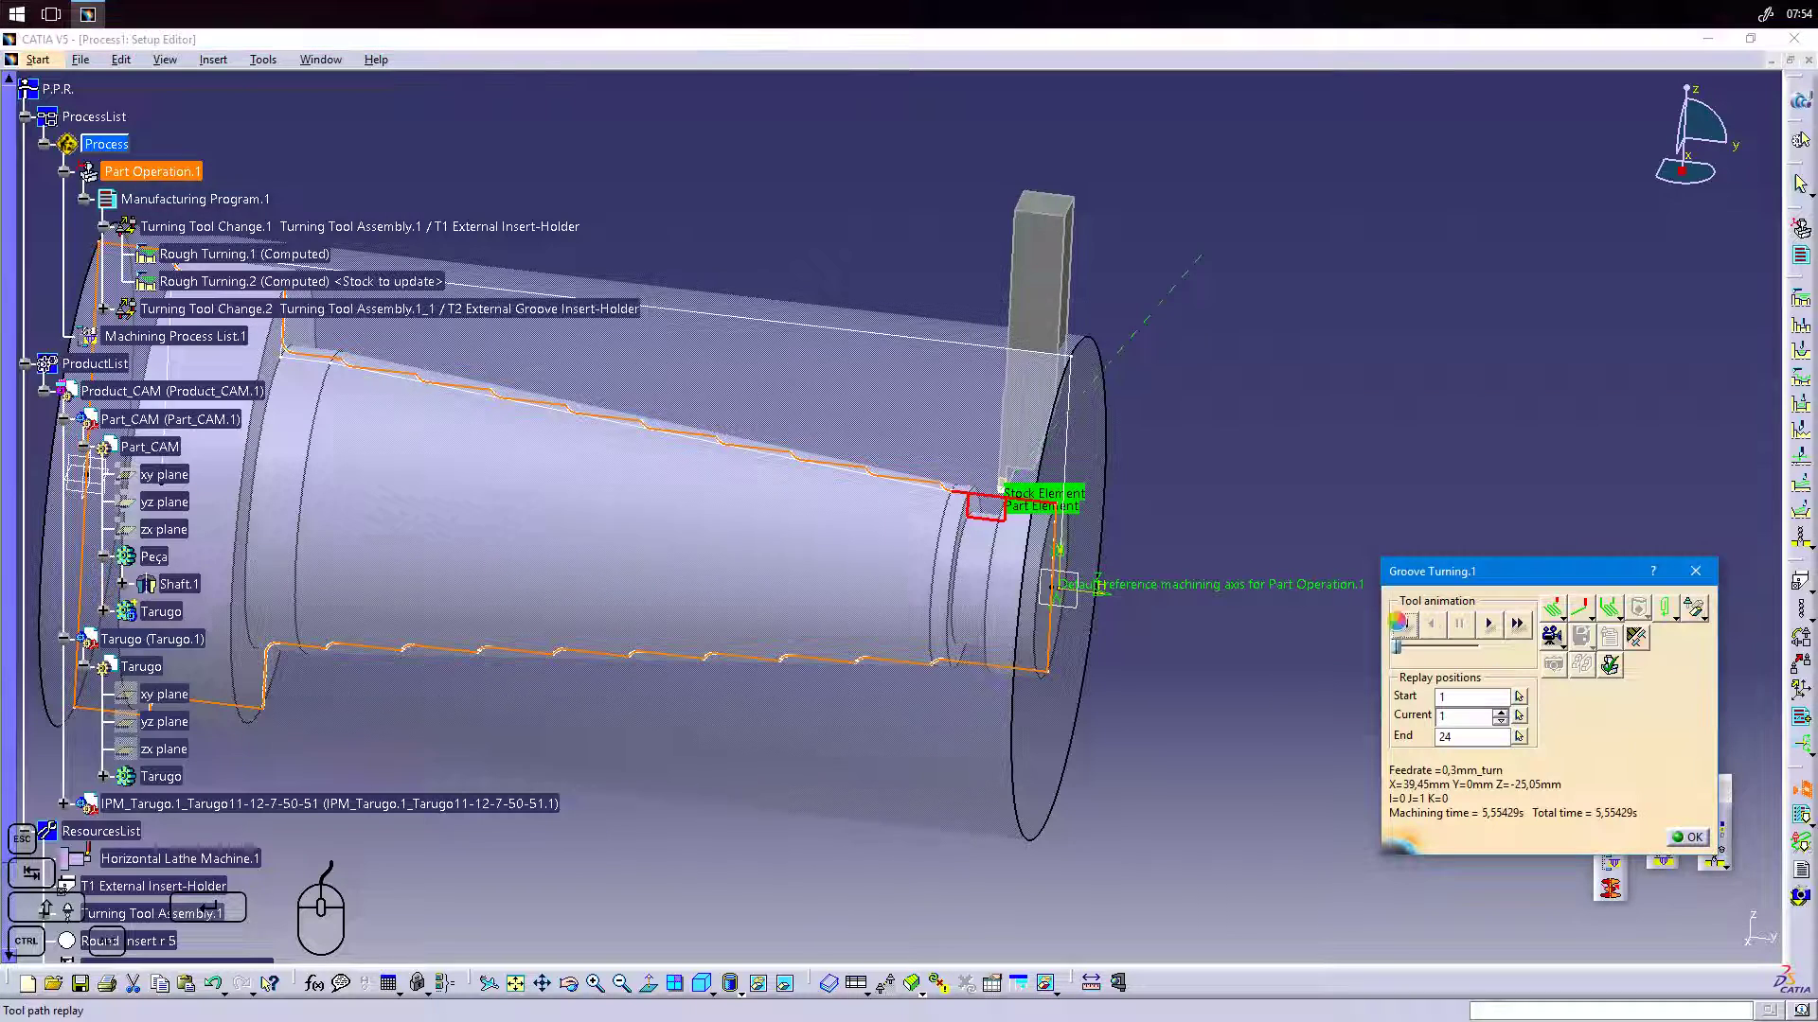
click(1490, 625)
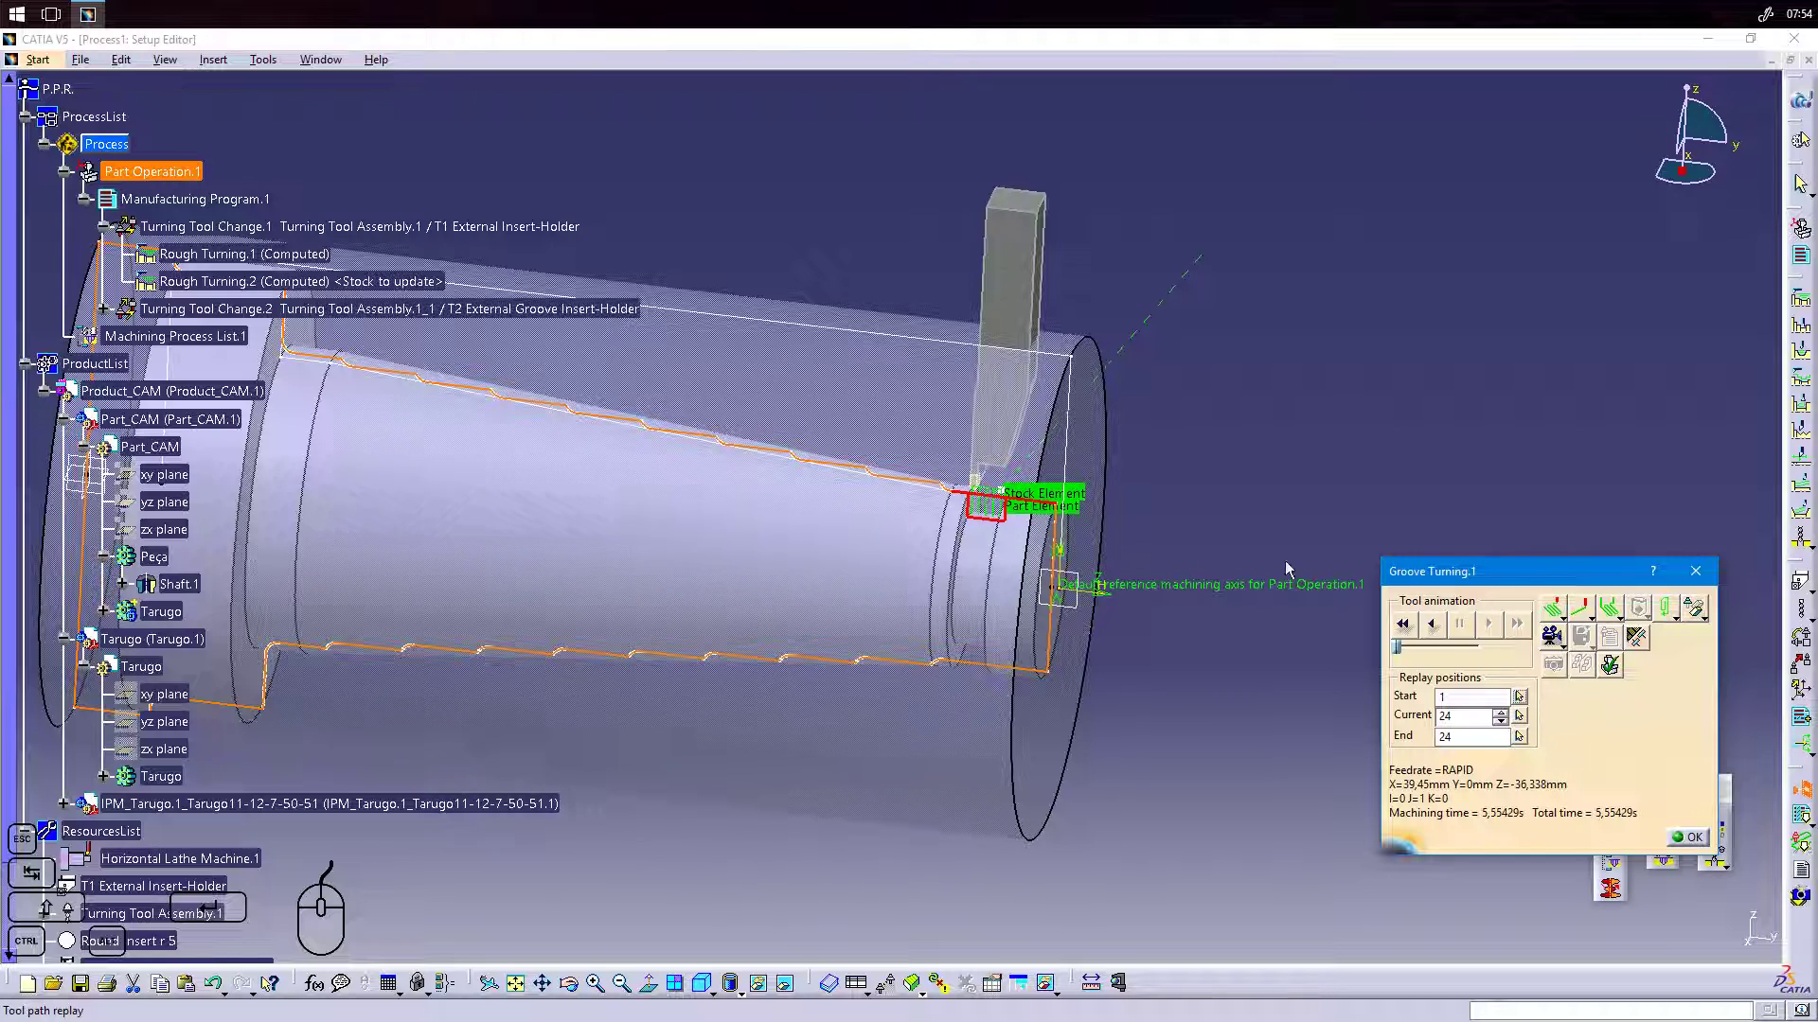
Replay the Groove Turning.1 tool path from its first position, and close the replay.
click(1407, 625)
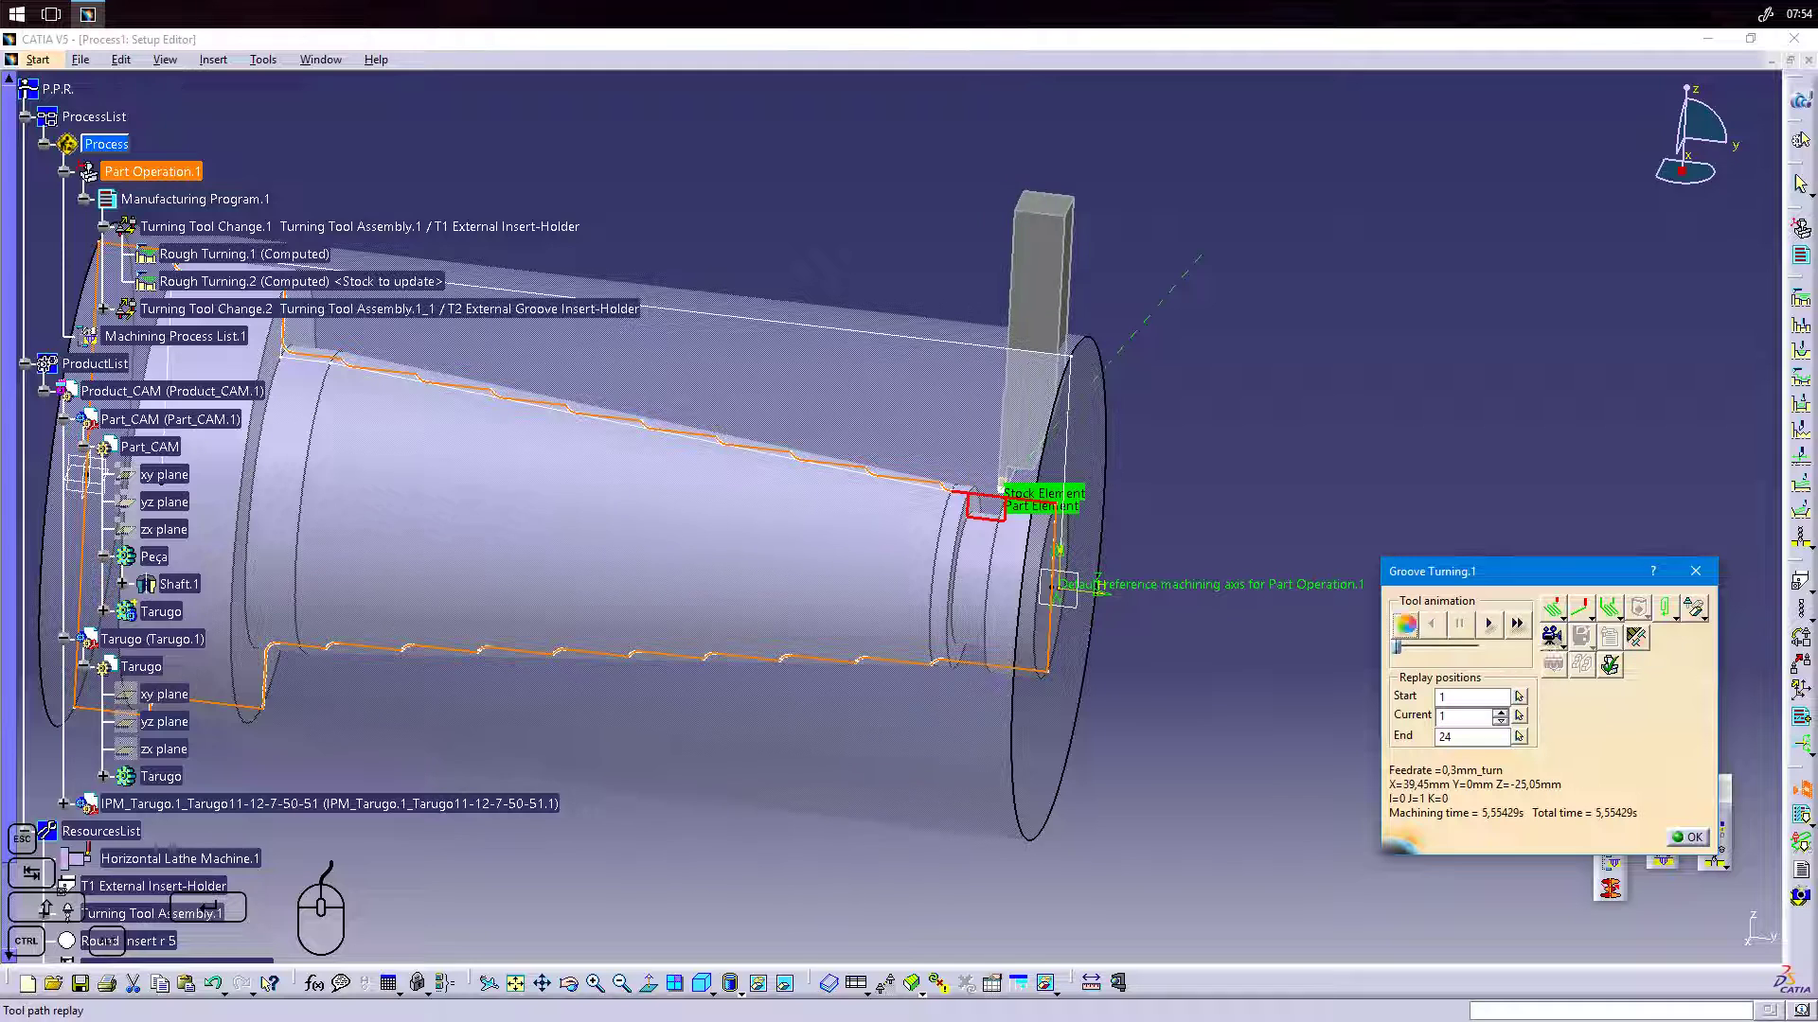
click(1483, 626)
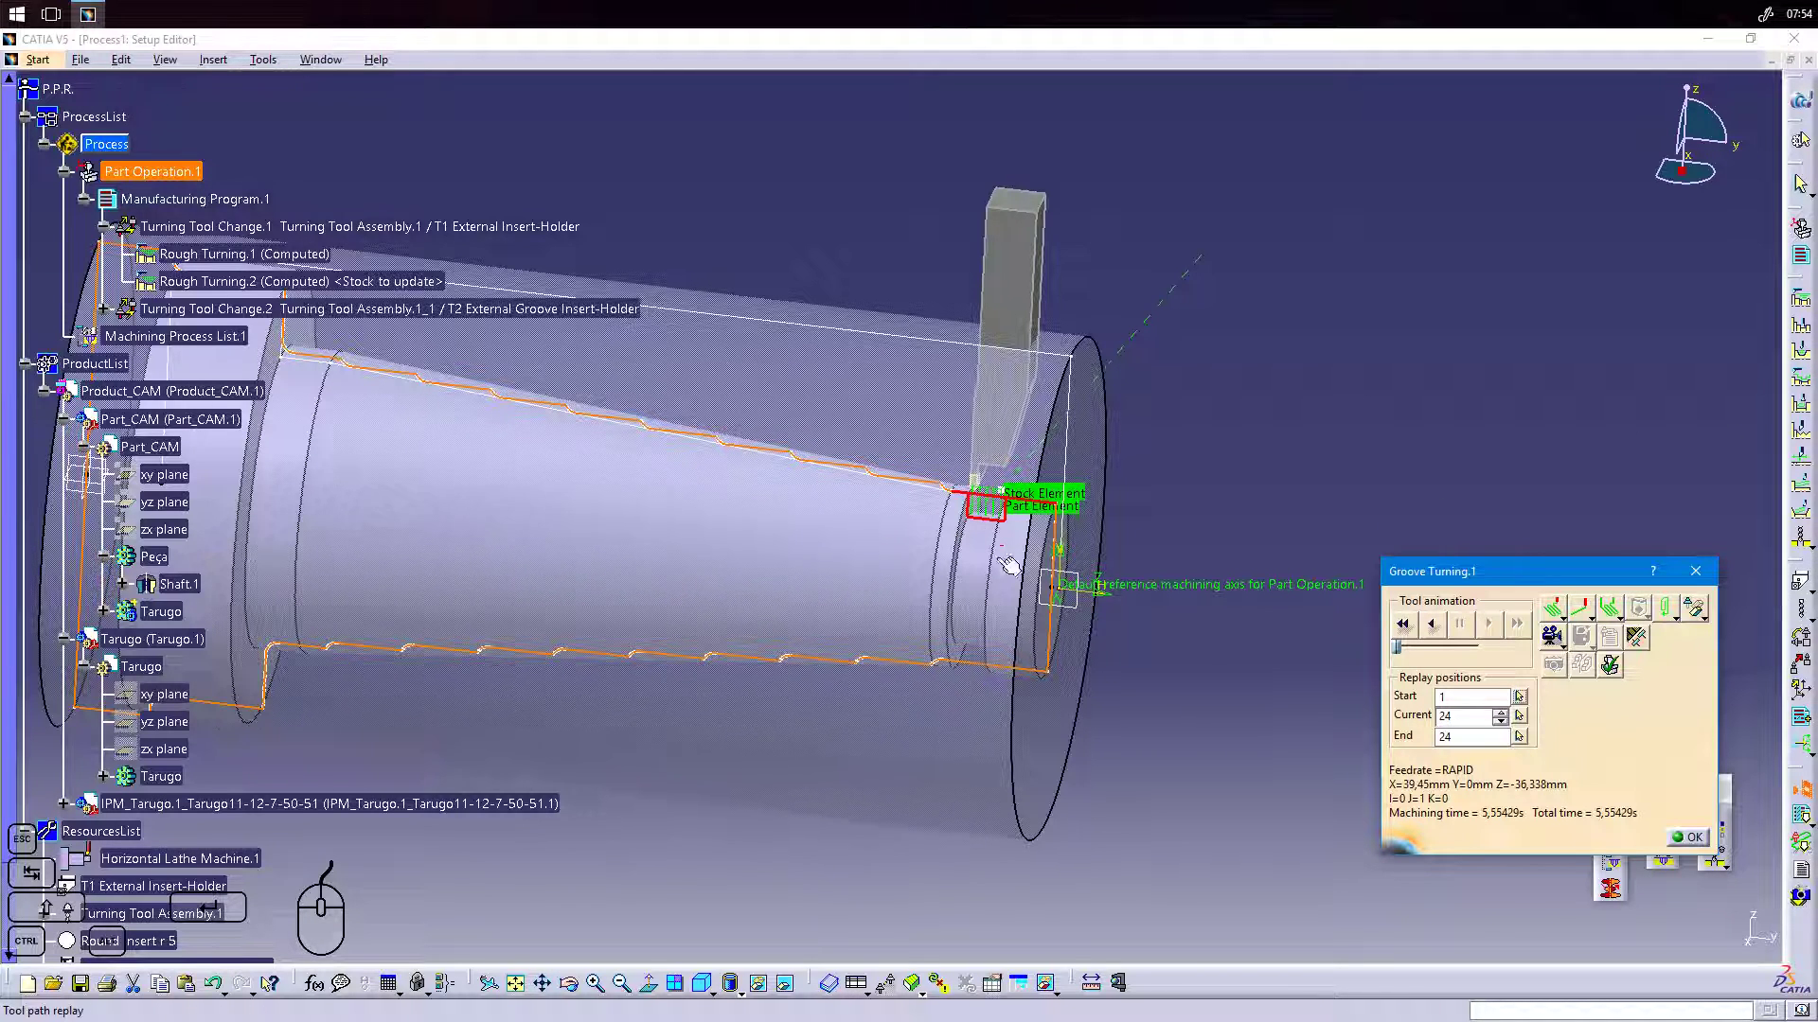
middle_drag(765, 595, 864, 621)
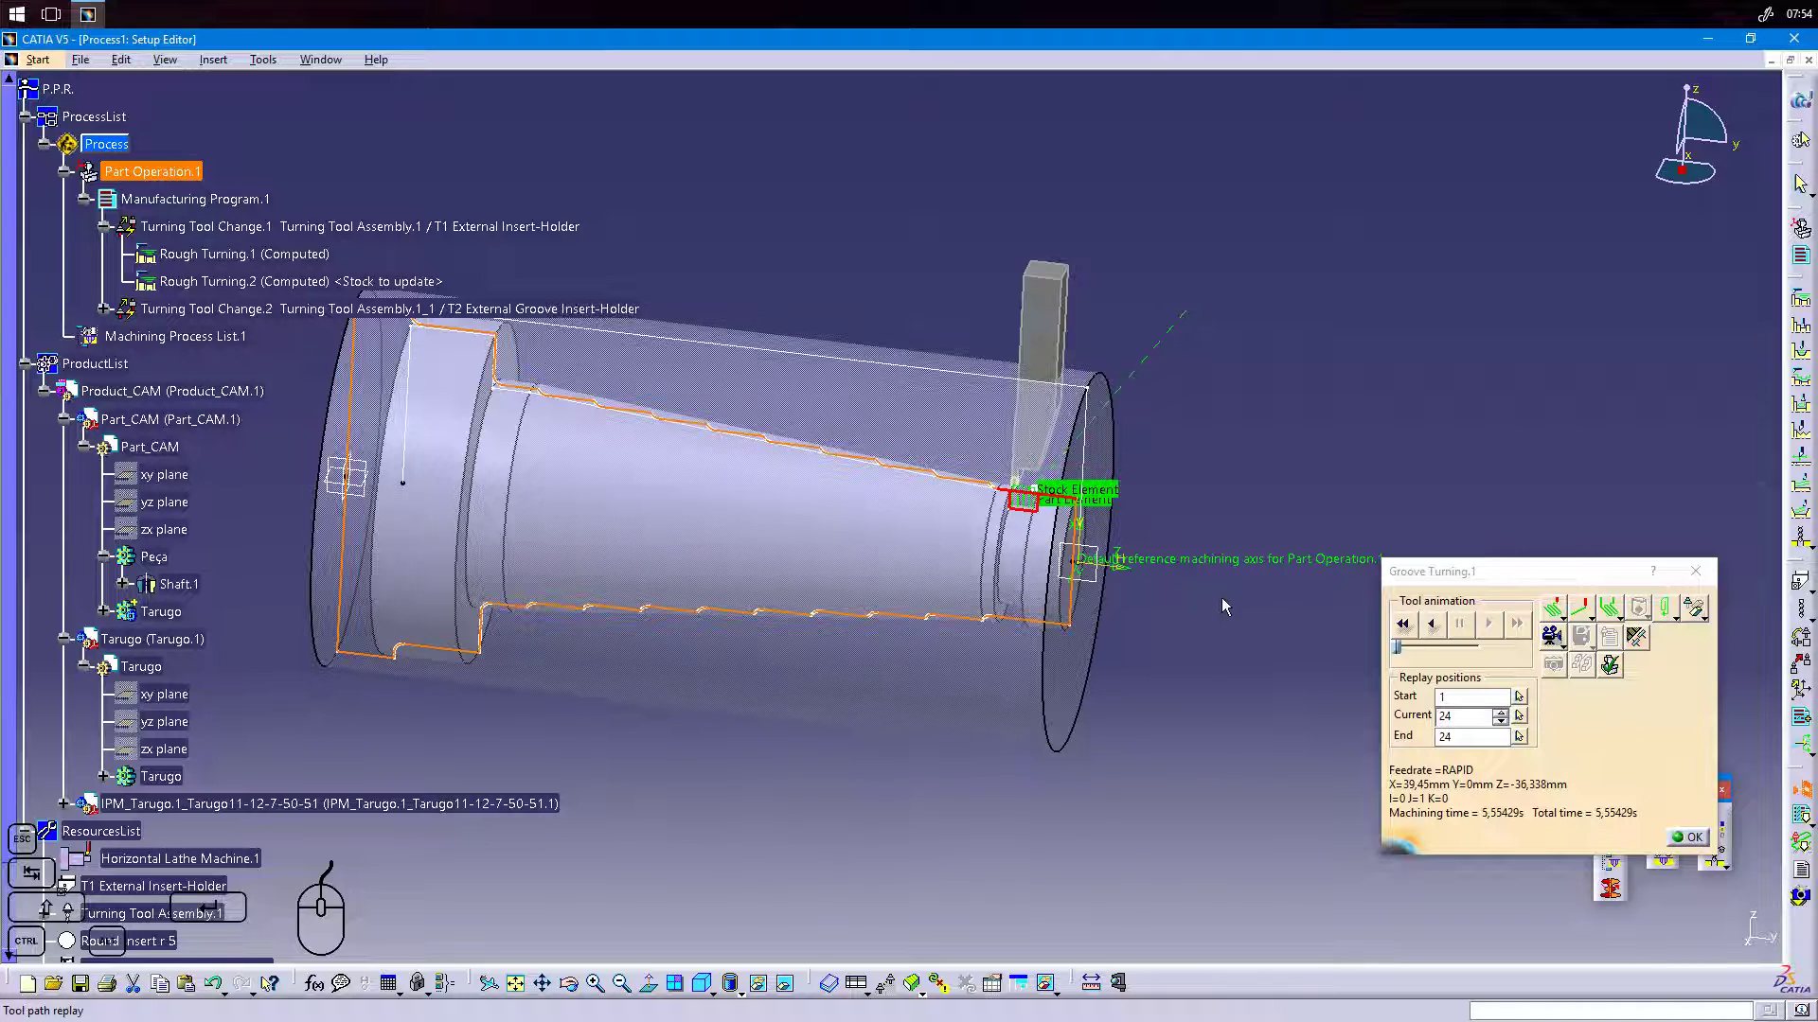
click(1400, 628)
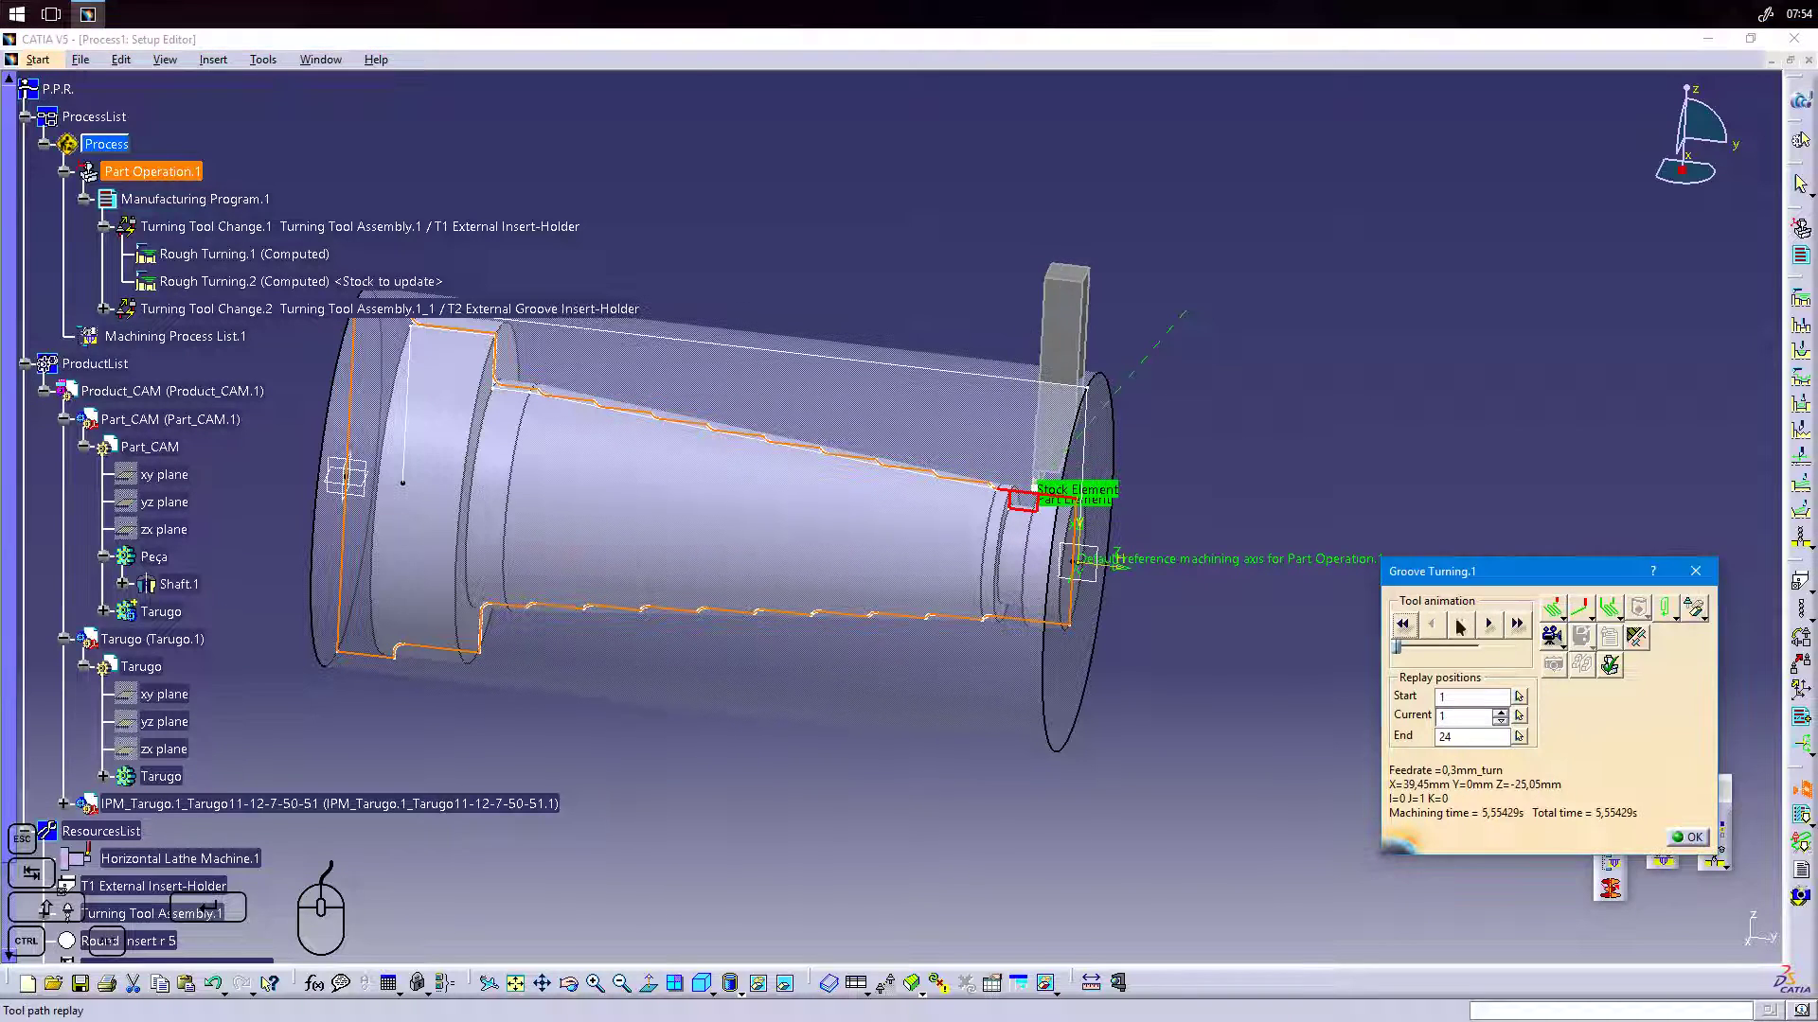
click(1683, 839)
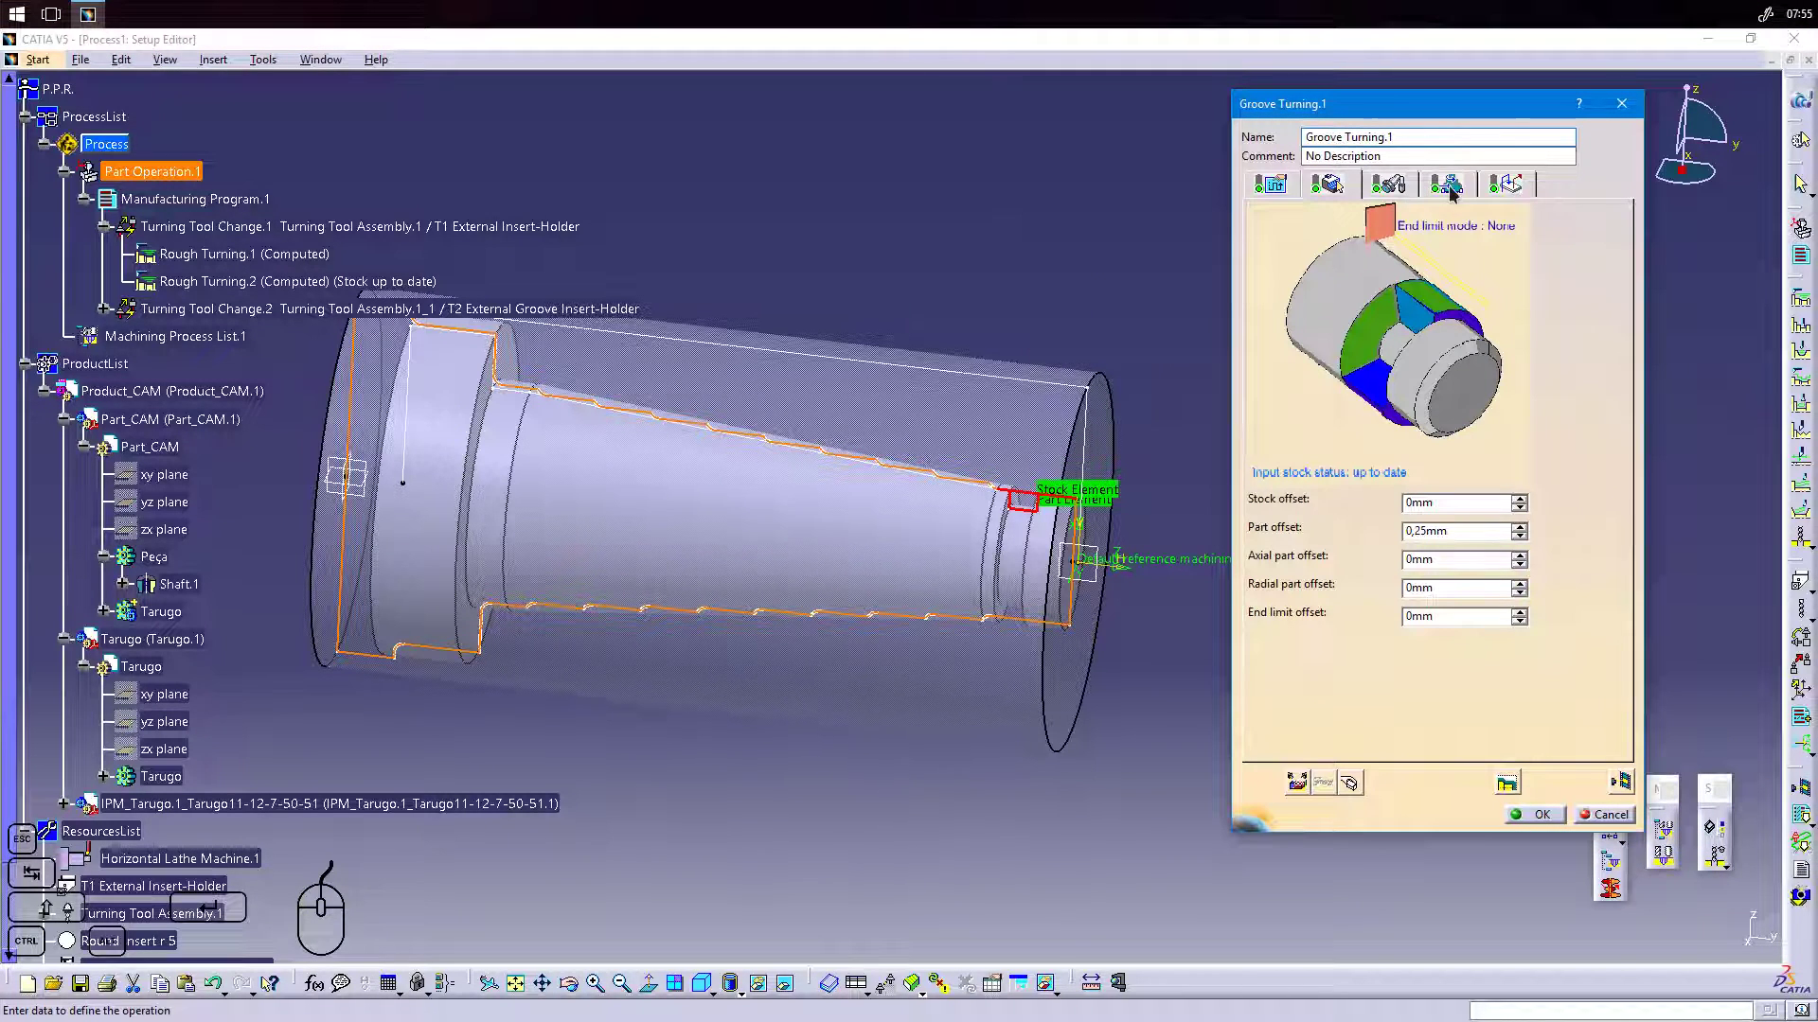
Turn off automatic spindle speed computation for Groove Turning.1 and set its machining spindle speed to 1000turn_mn.
click(1444, 184)
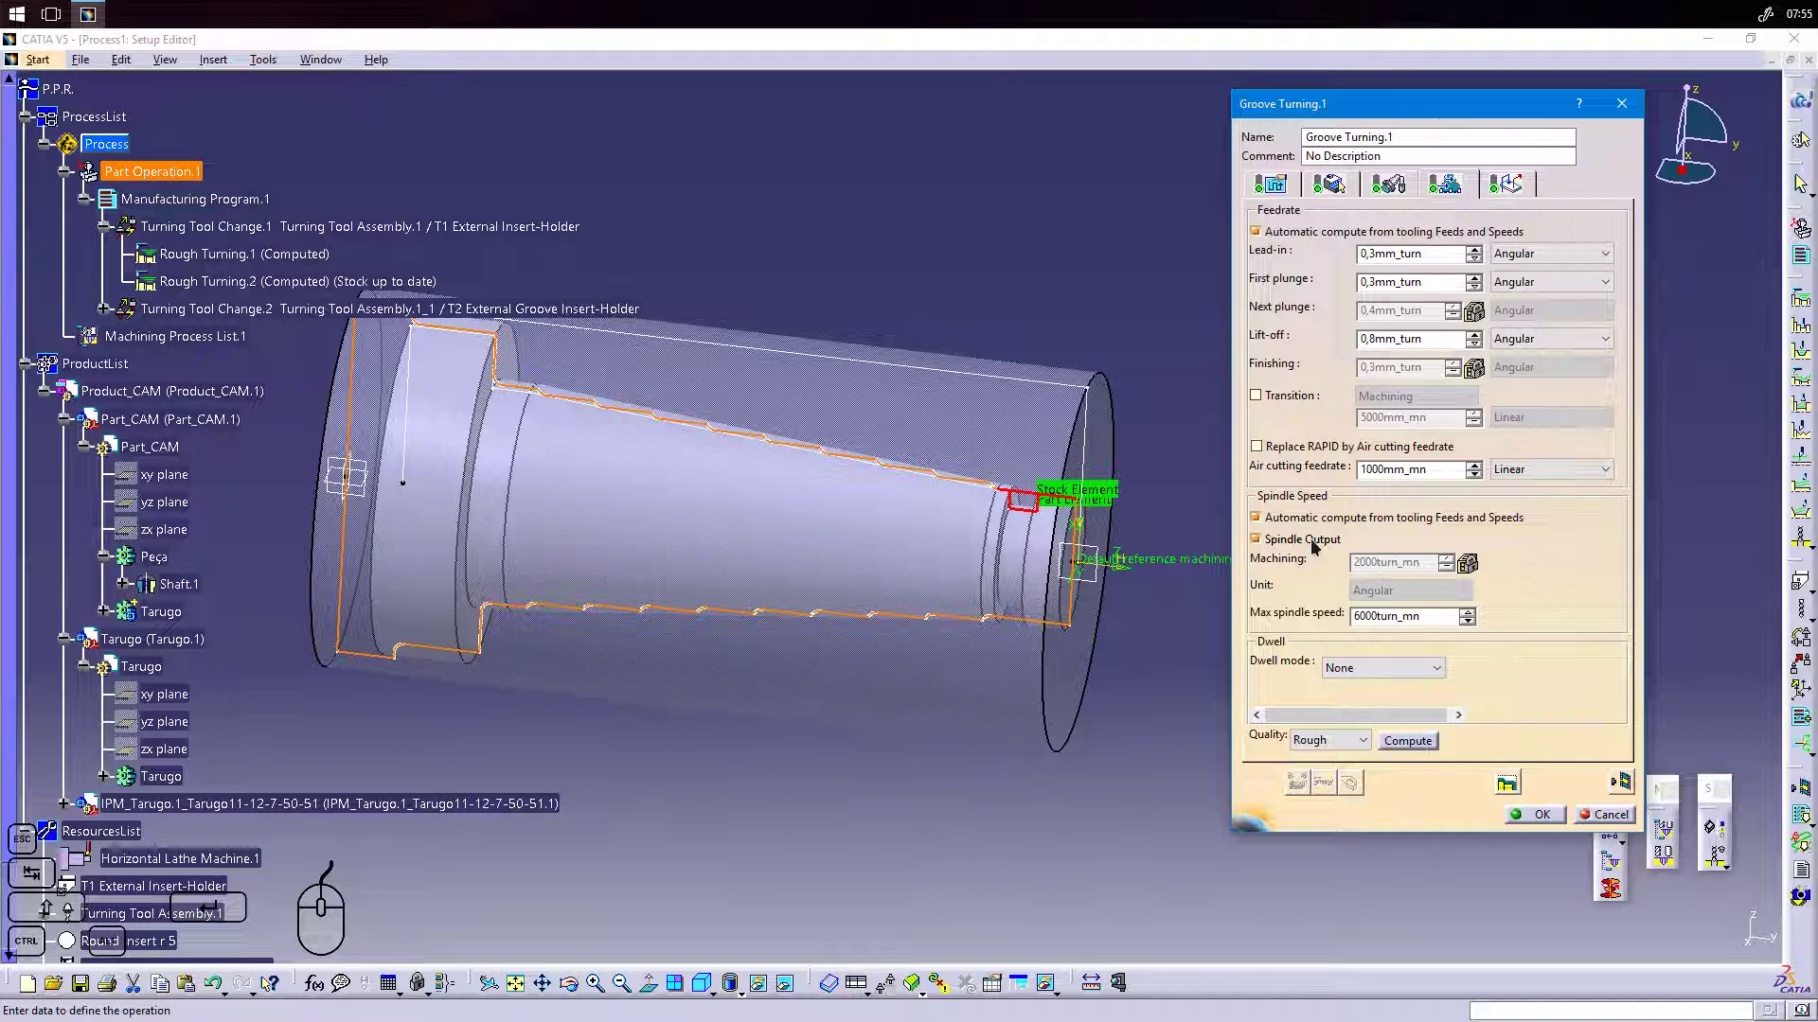
click(1256, 518)
click(1360, 565)
key(BackSpace)
text(1)
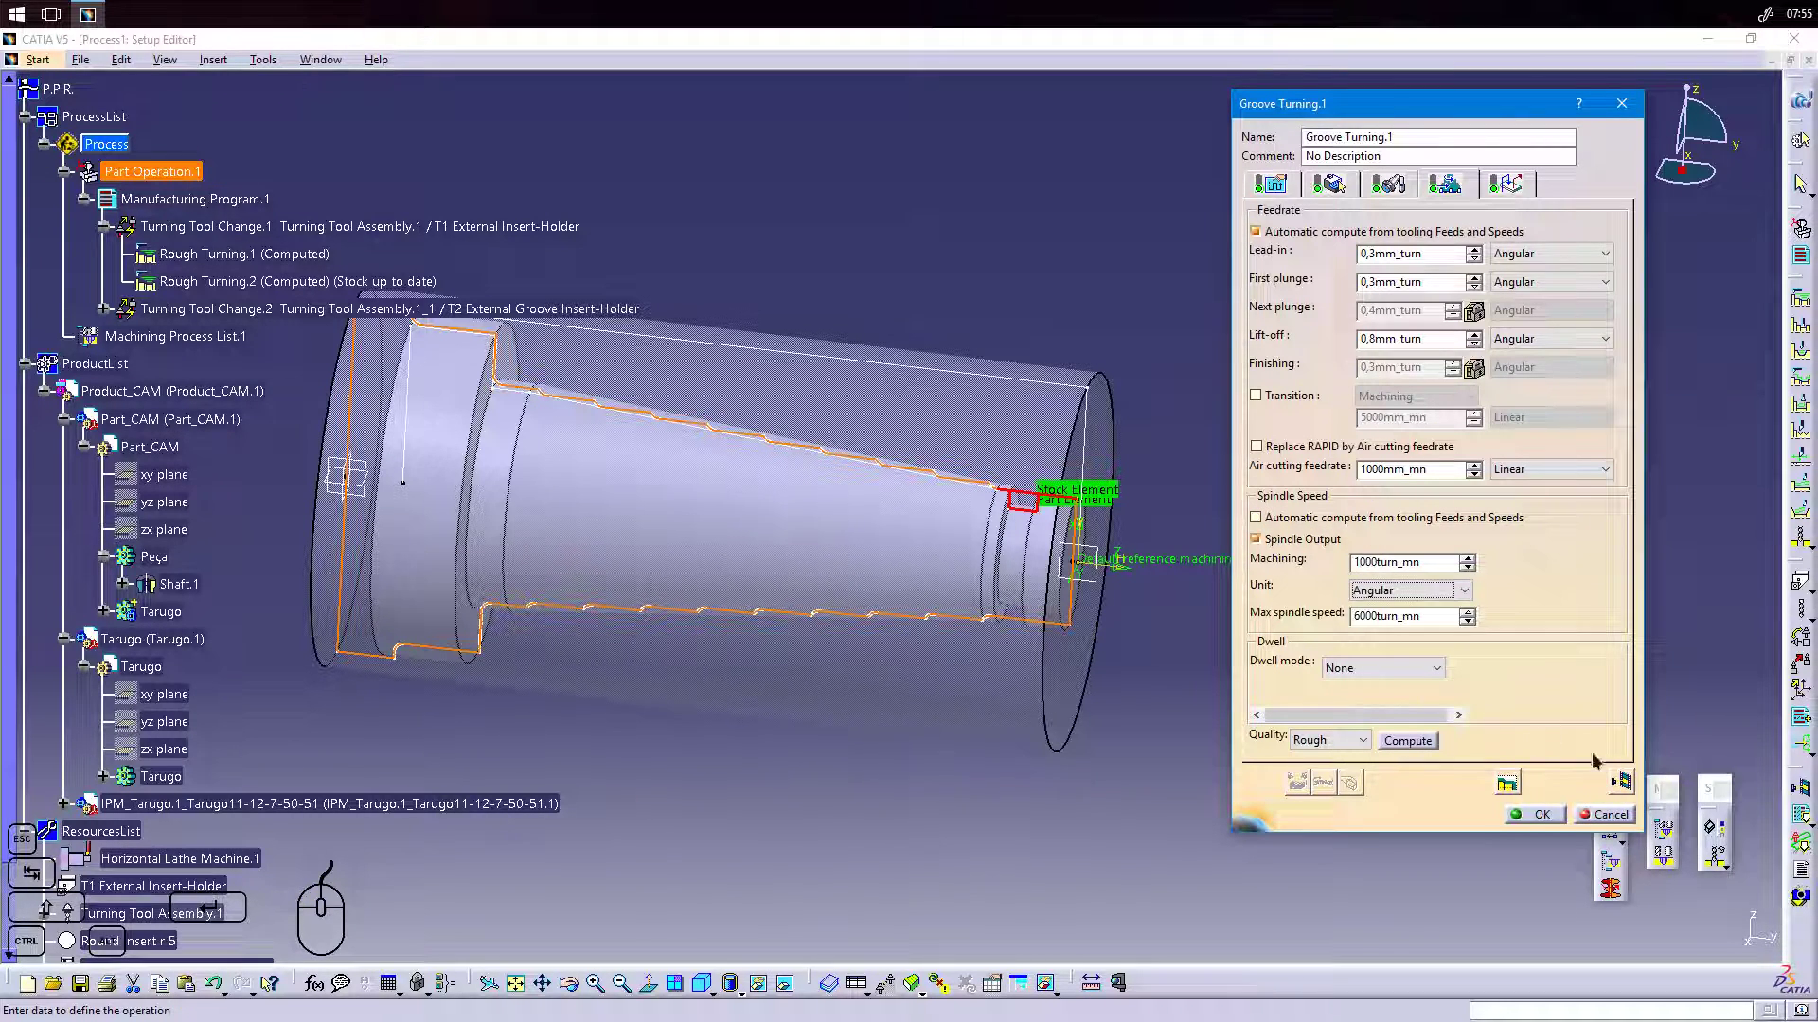
Recompute and replay the Groove Turning.1 tool path with the new spindle speed, and accept the operation.
click(1506, 784)
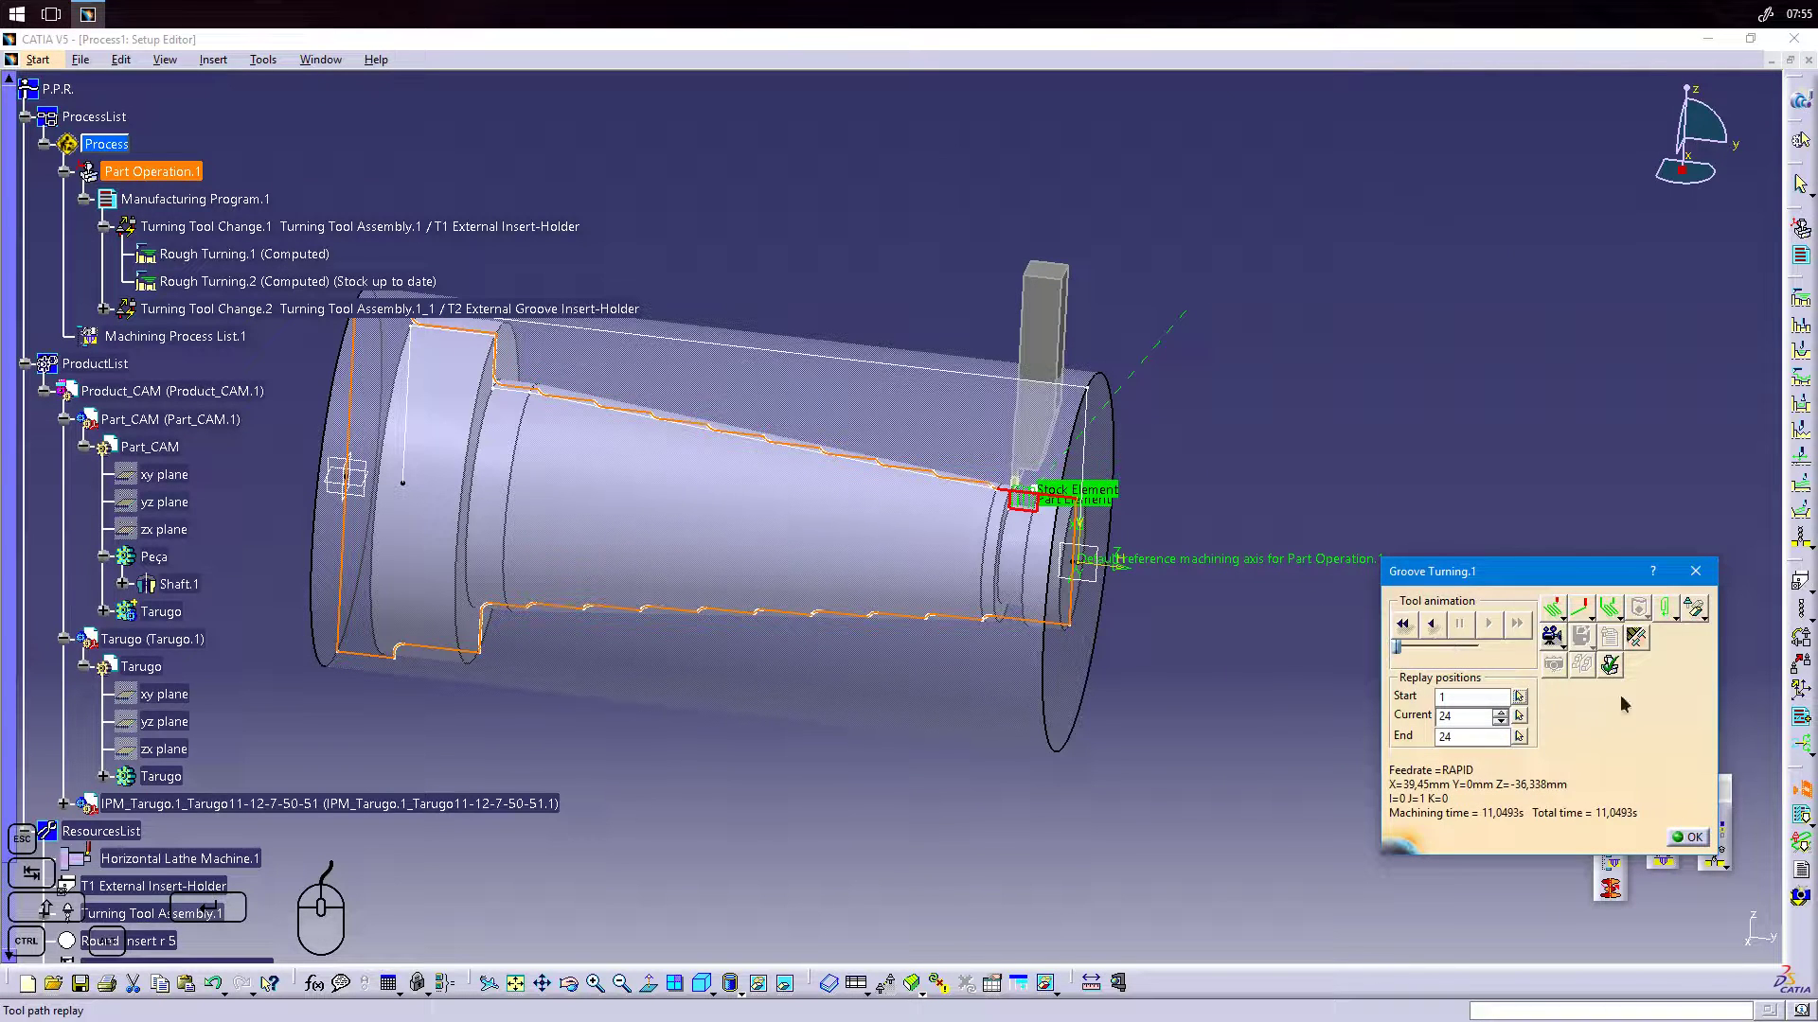
click(1402, 623)
click(1488, 623)
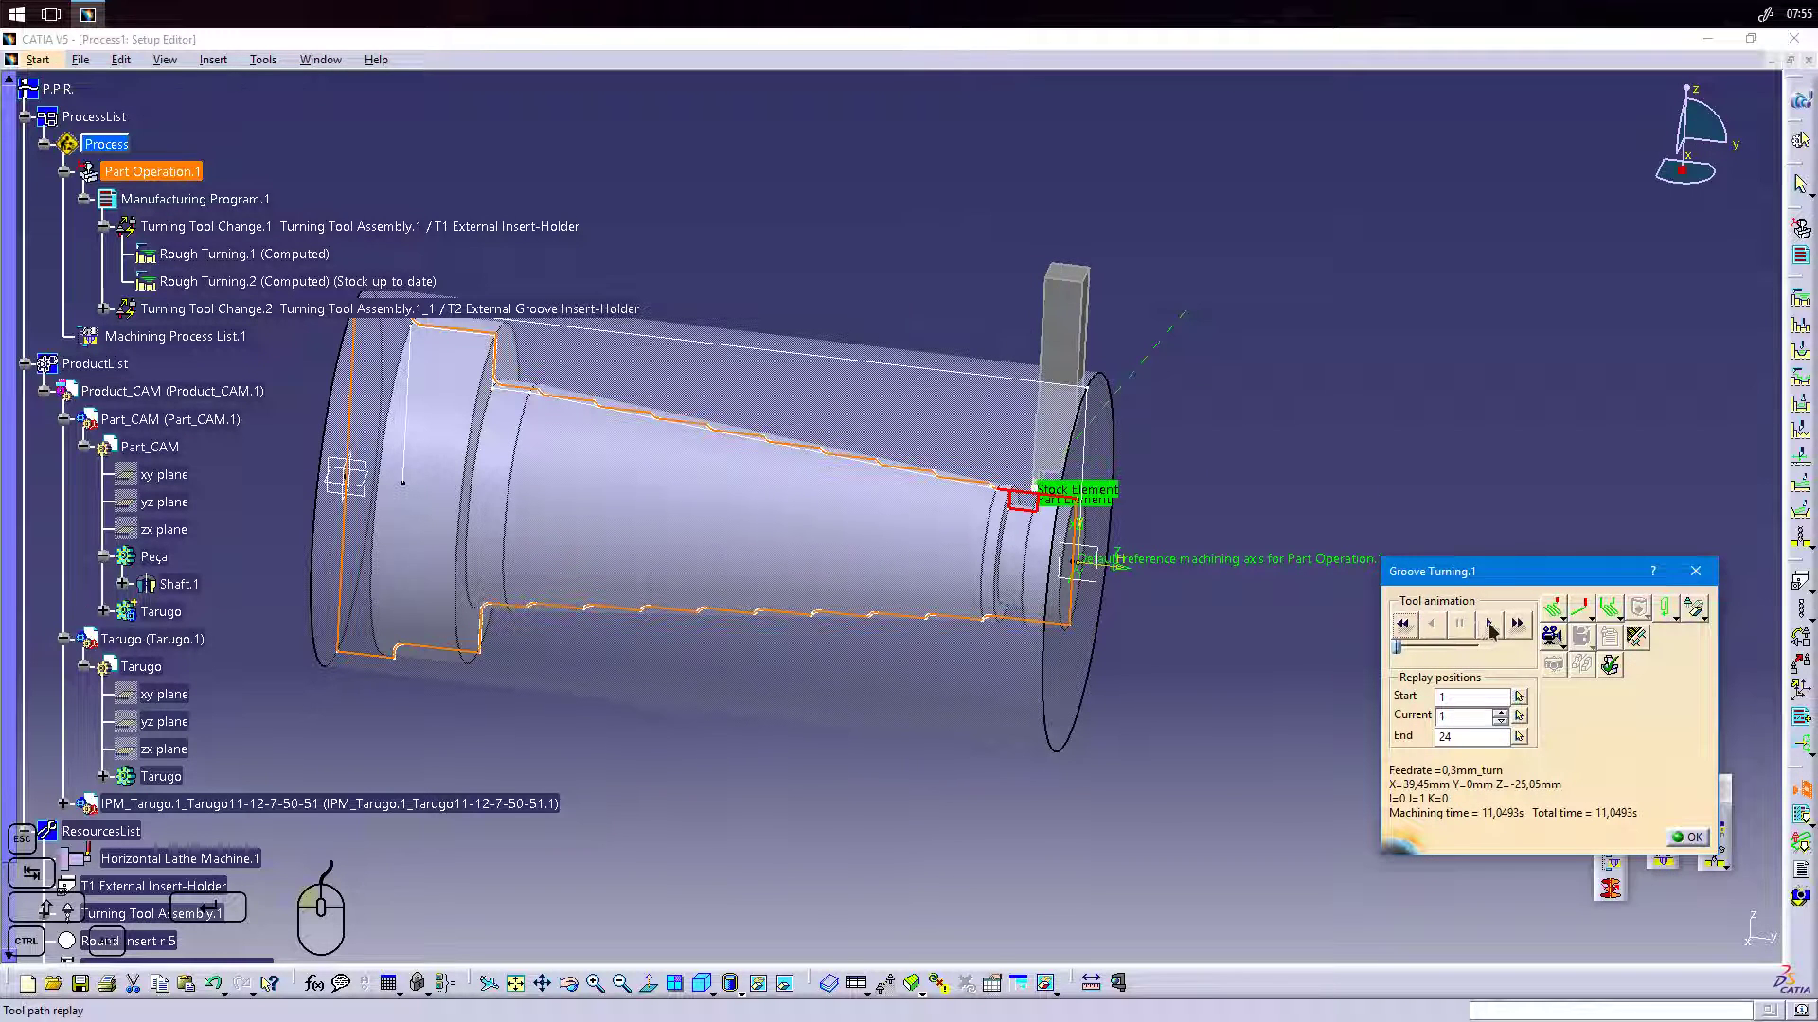
click(1690, 836)
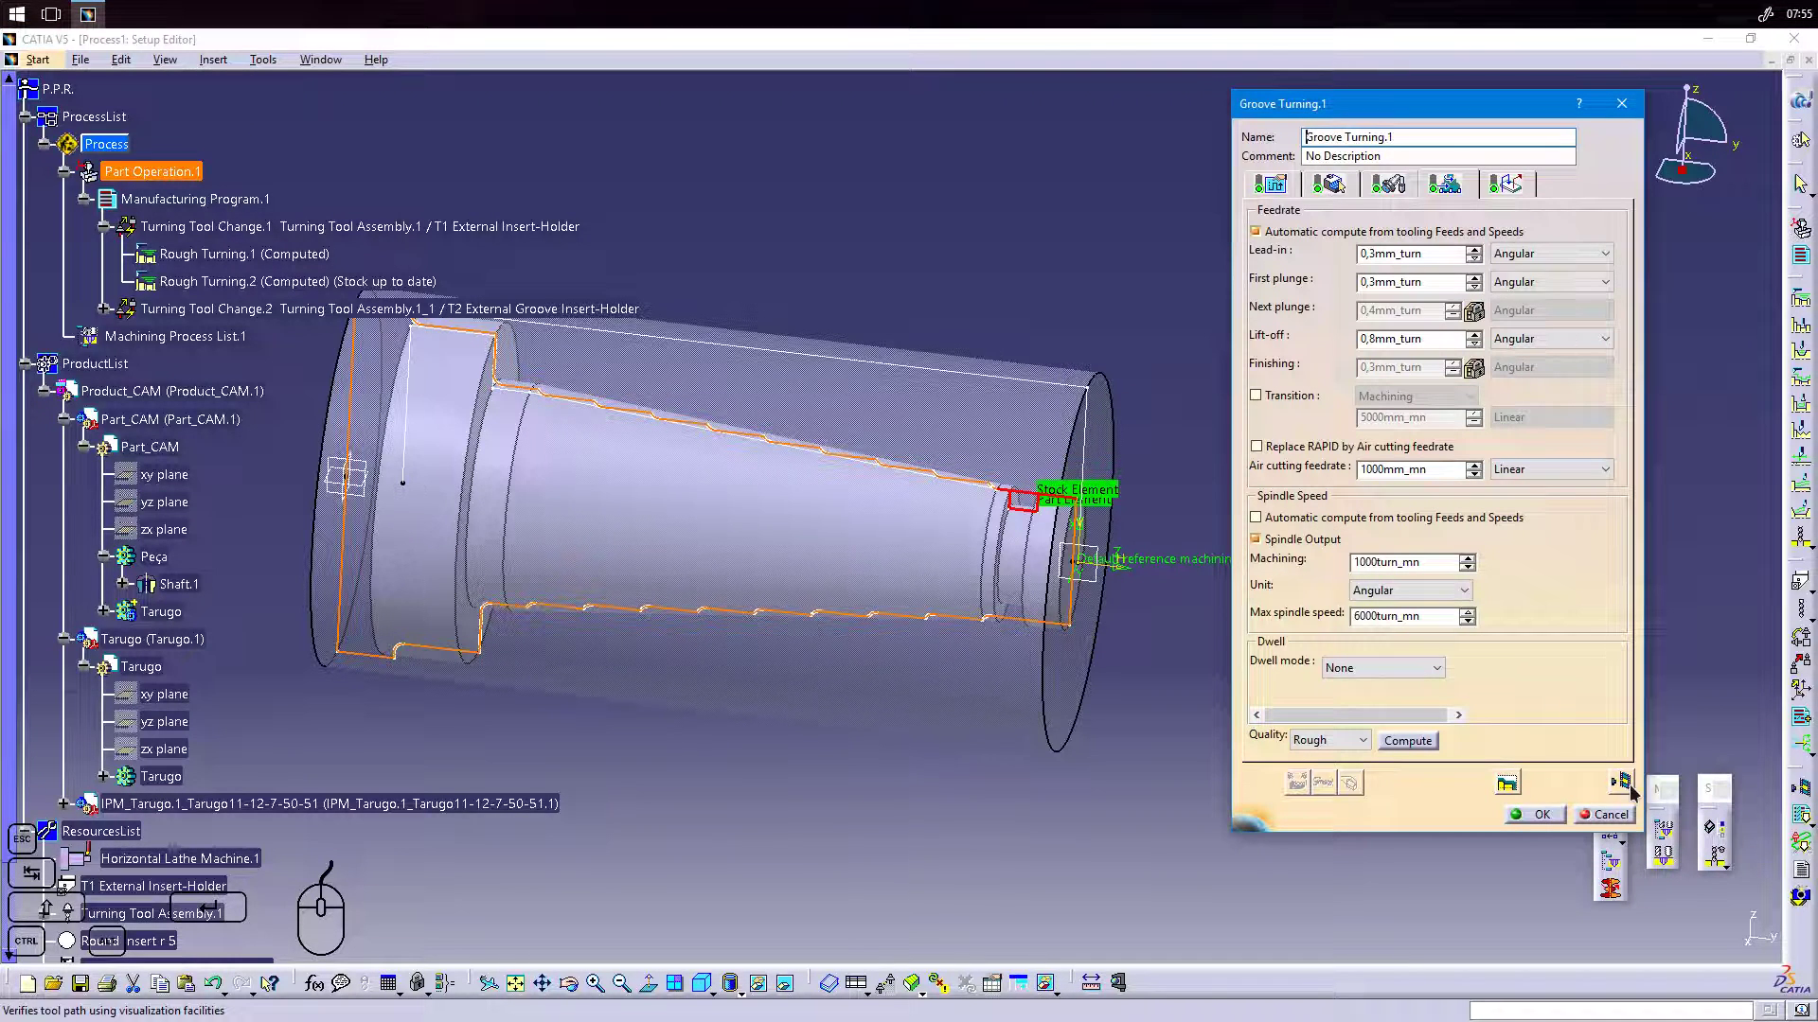
click(1541, 816)
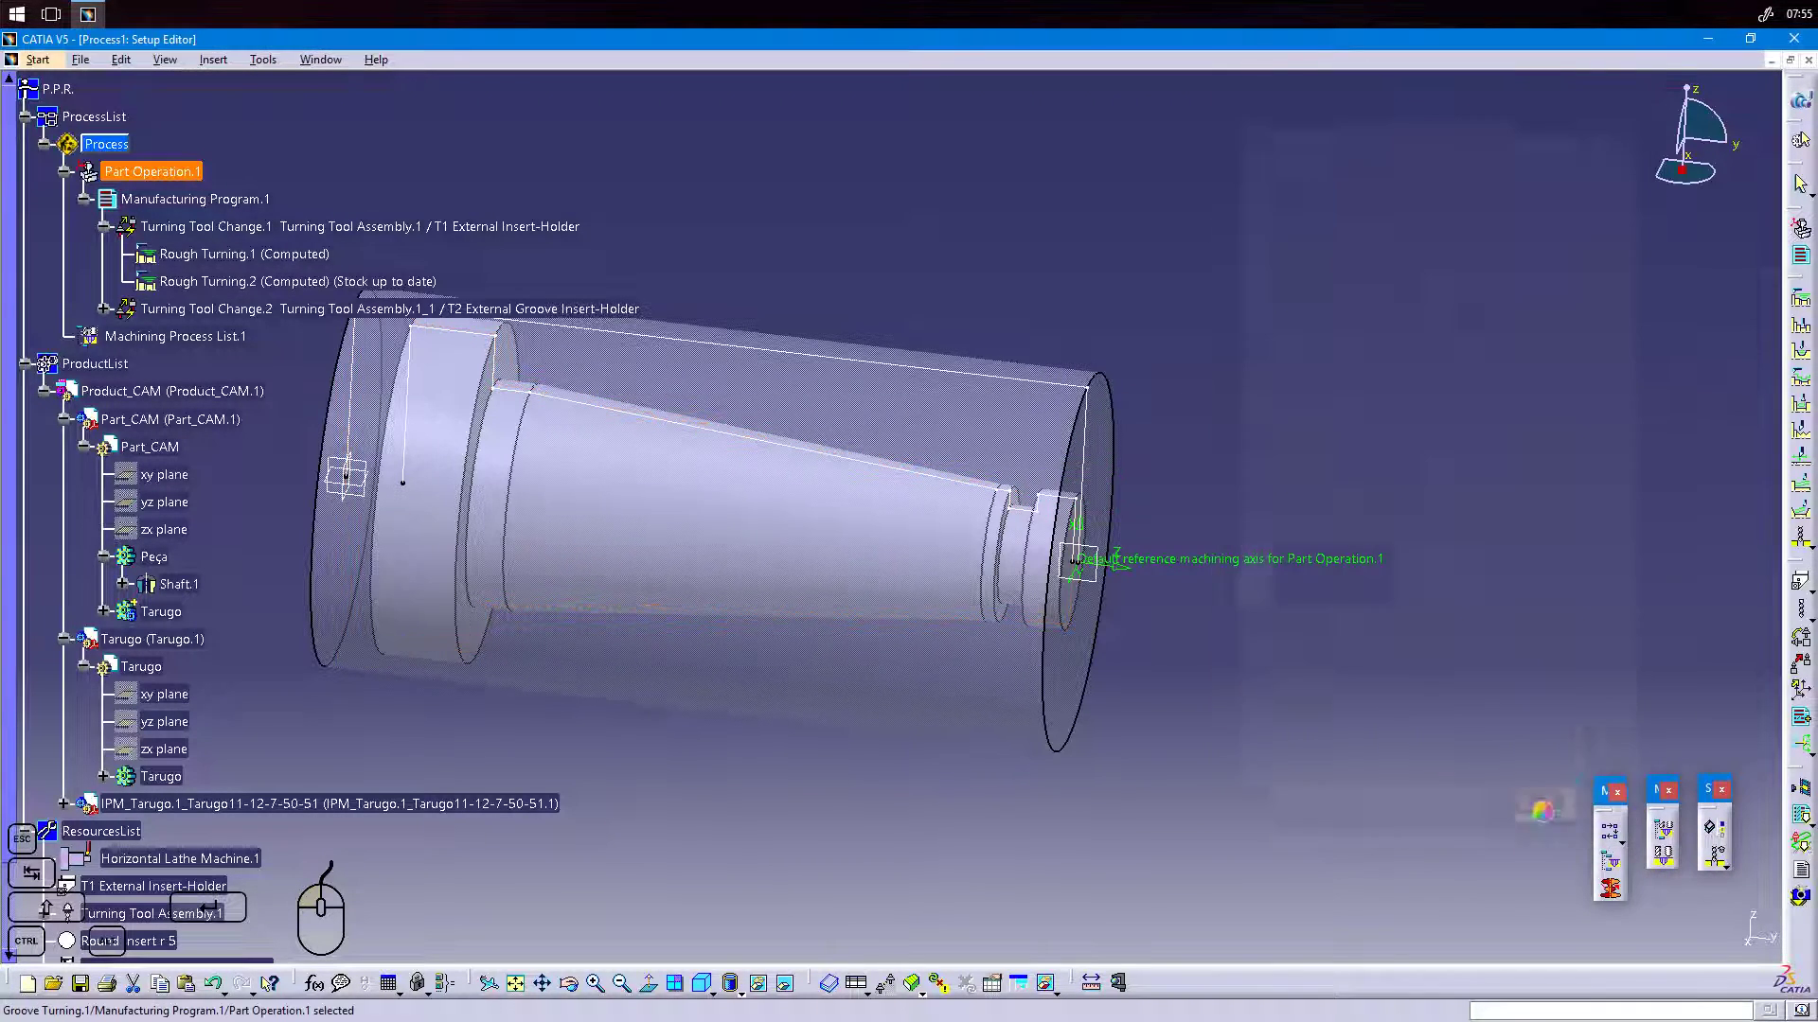
Run the material removal video simulation of the complete Manufacturing Program.1.
right_click(192, 174)
mouse_move(284, 426)
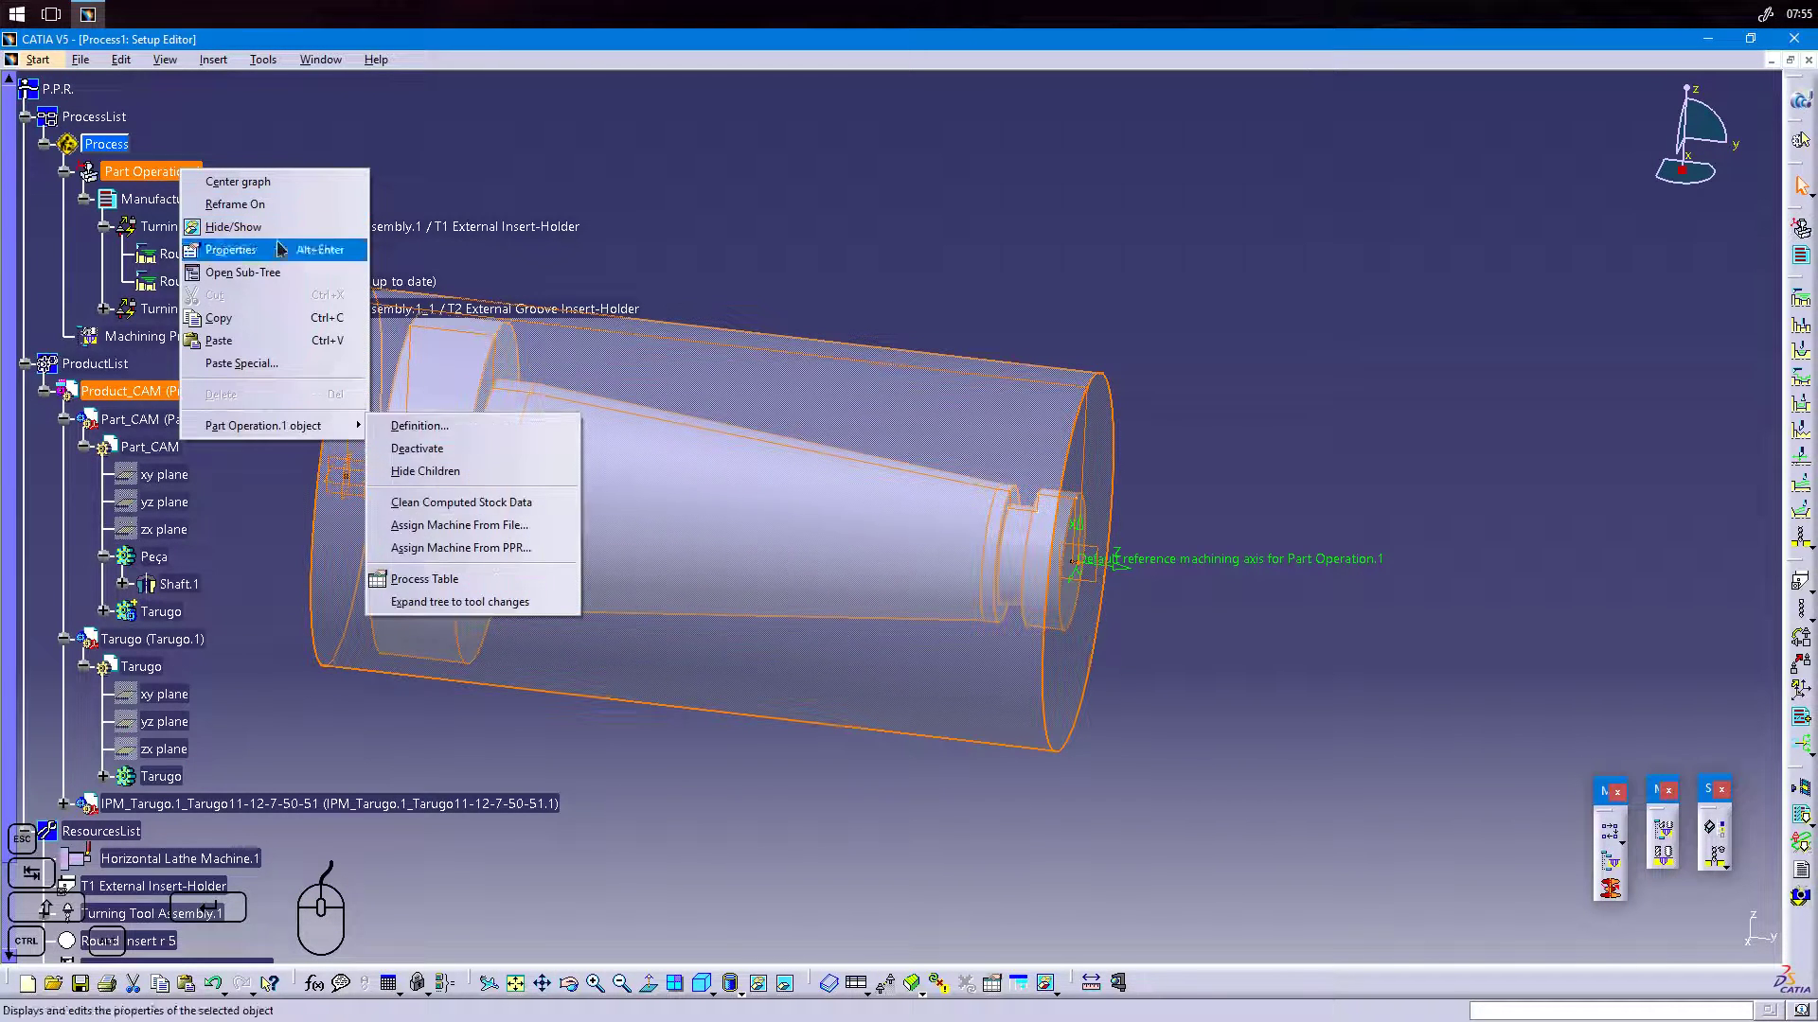
click(161, 196)
right_click(171, 201)
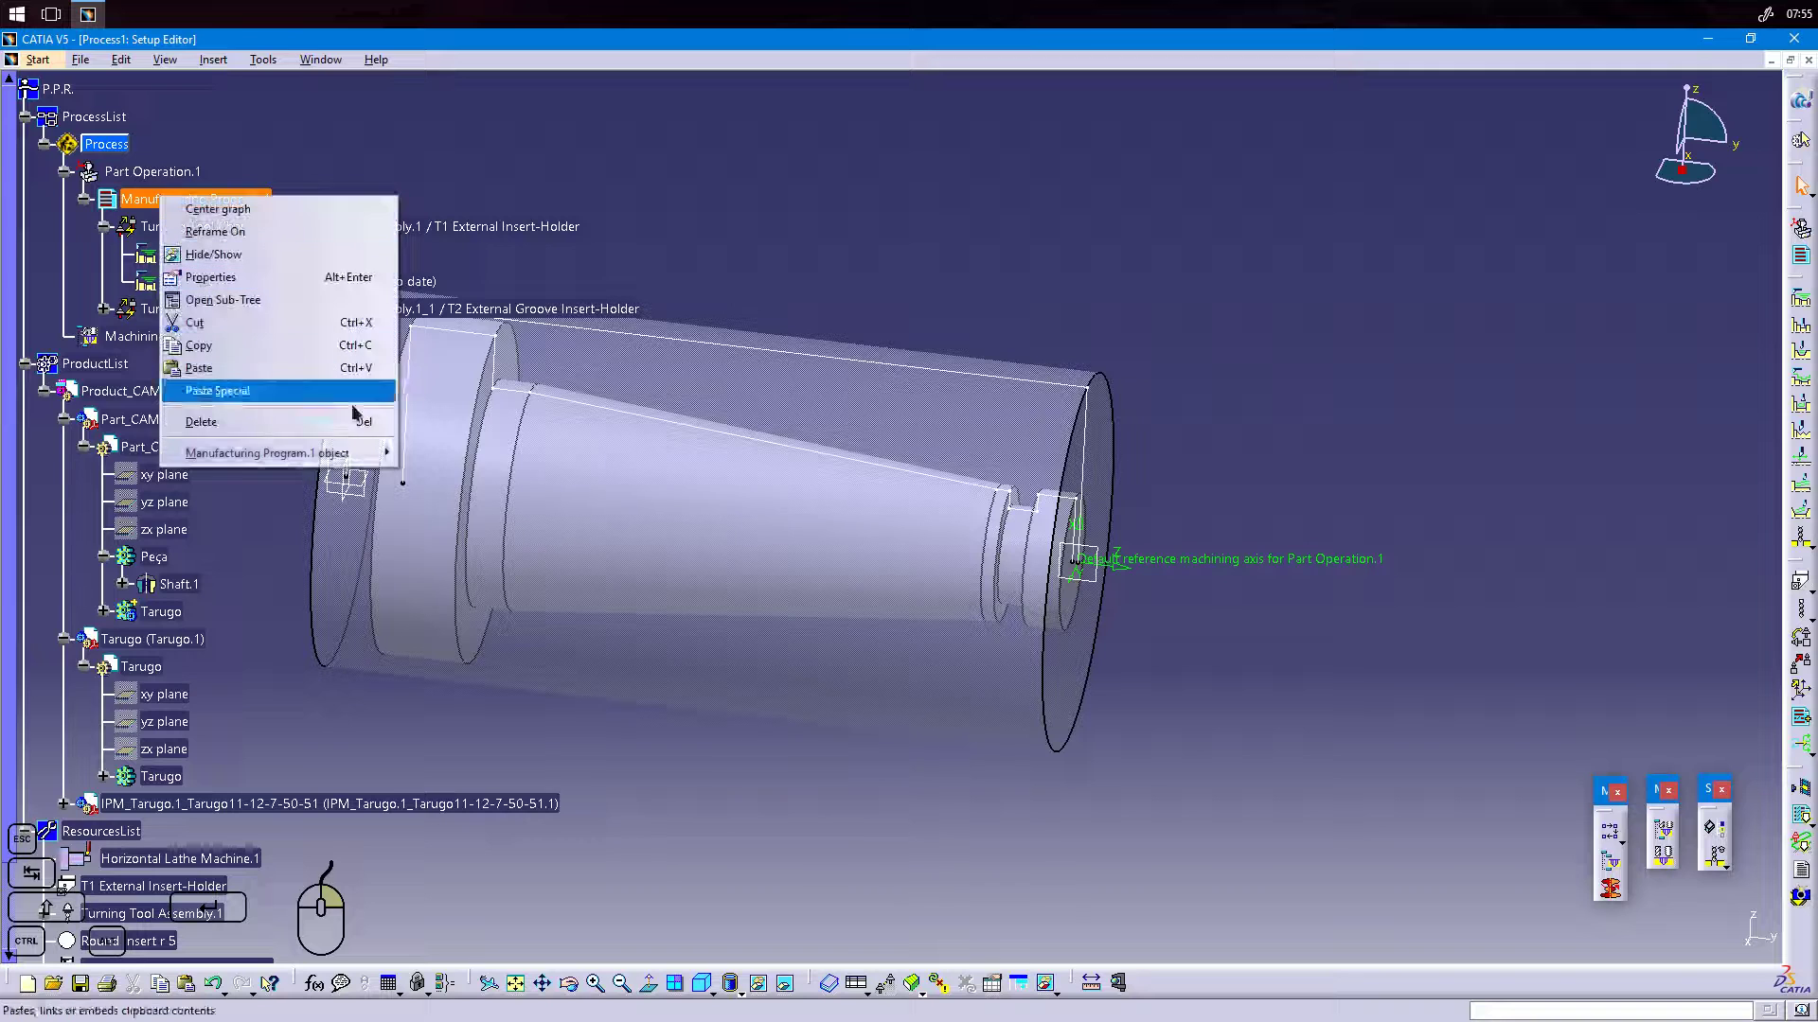
mouse_move(284, 450)
click(596, 432)
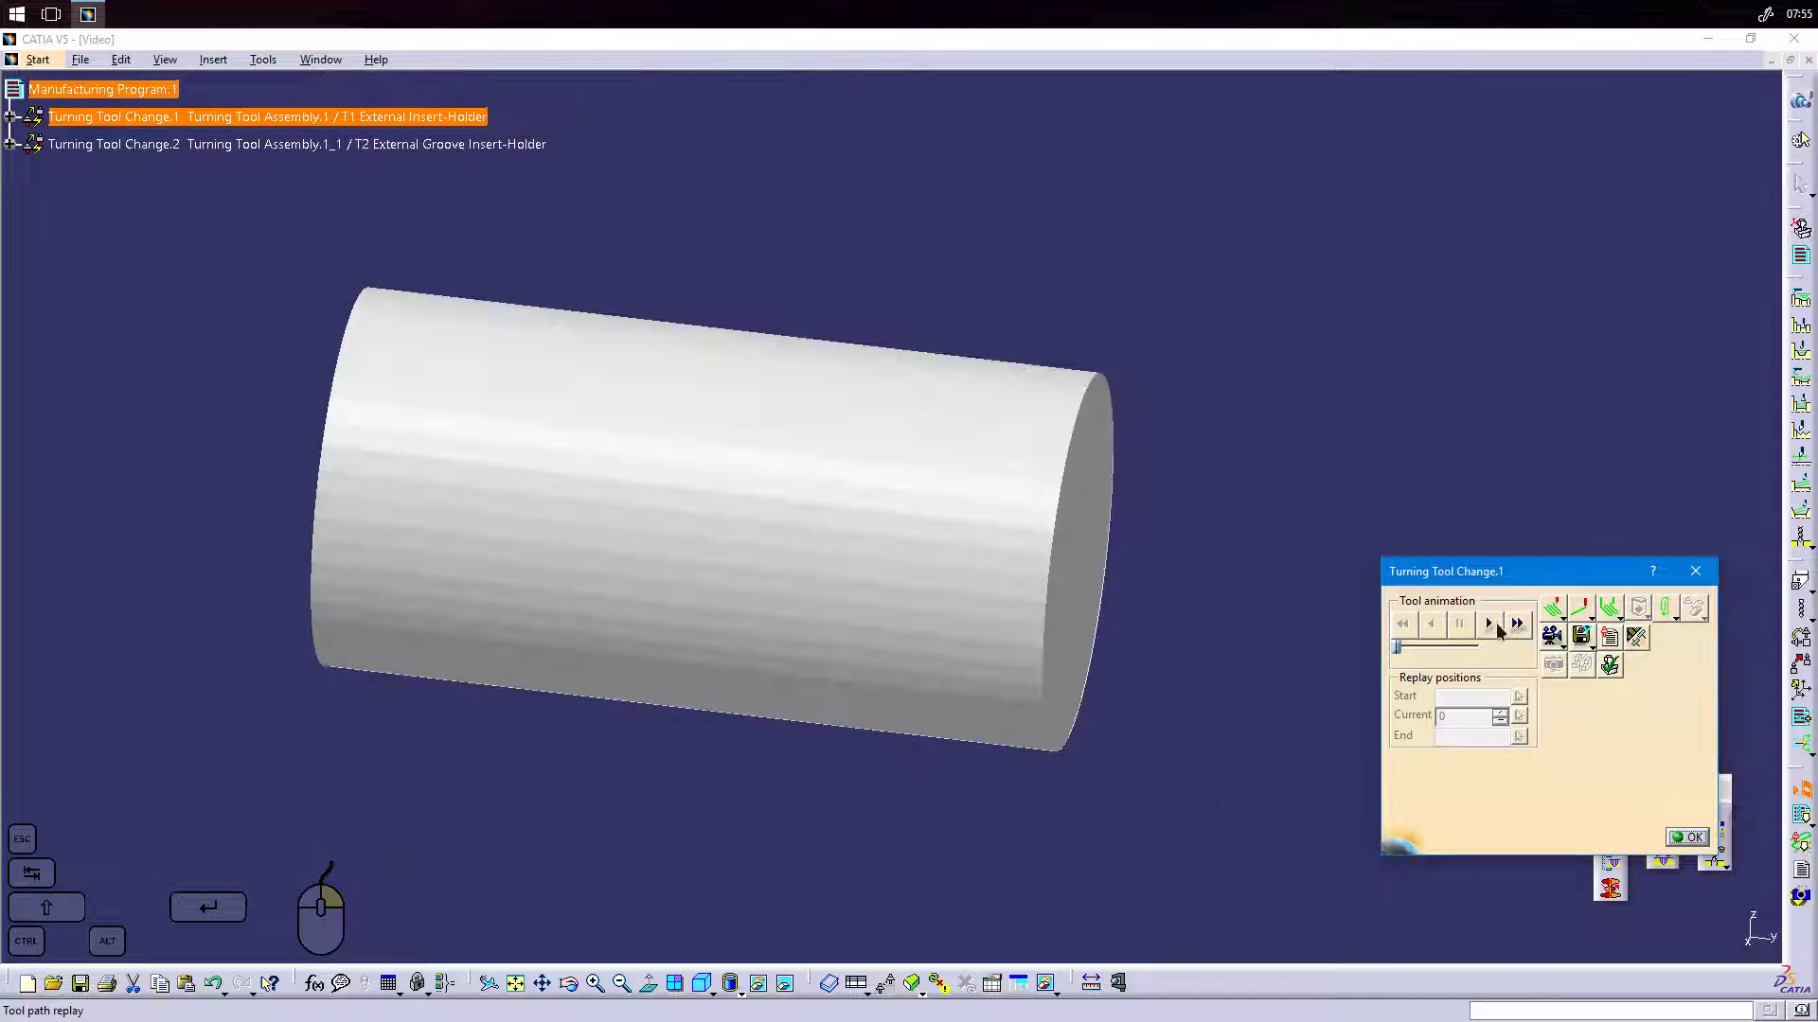
click(1493, 625)
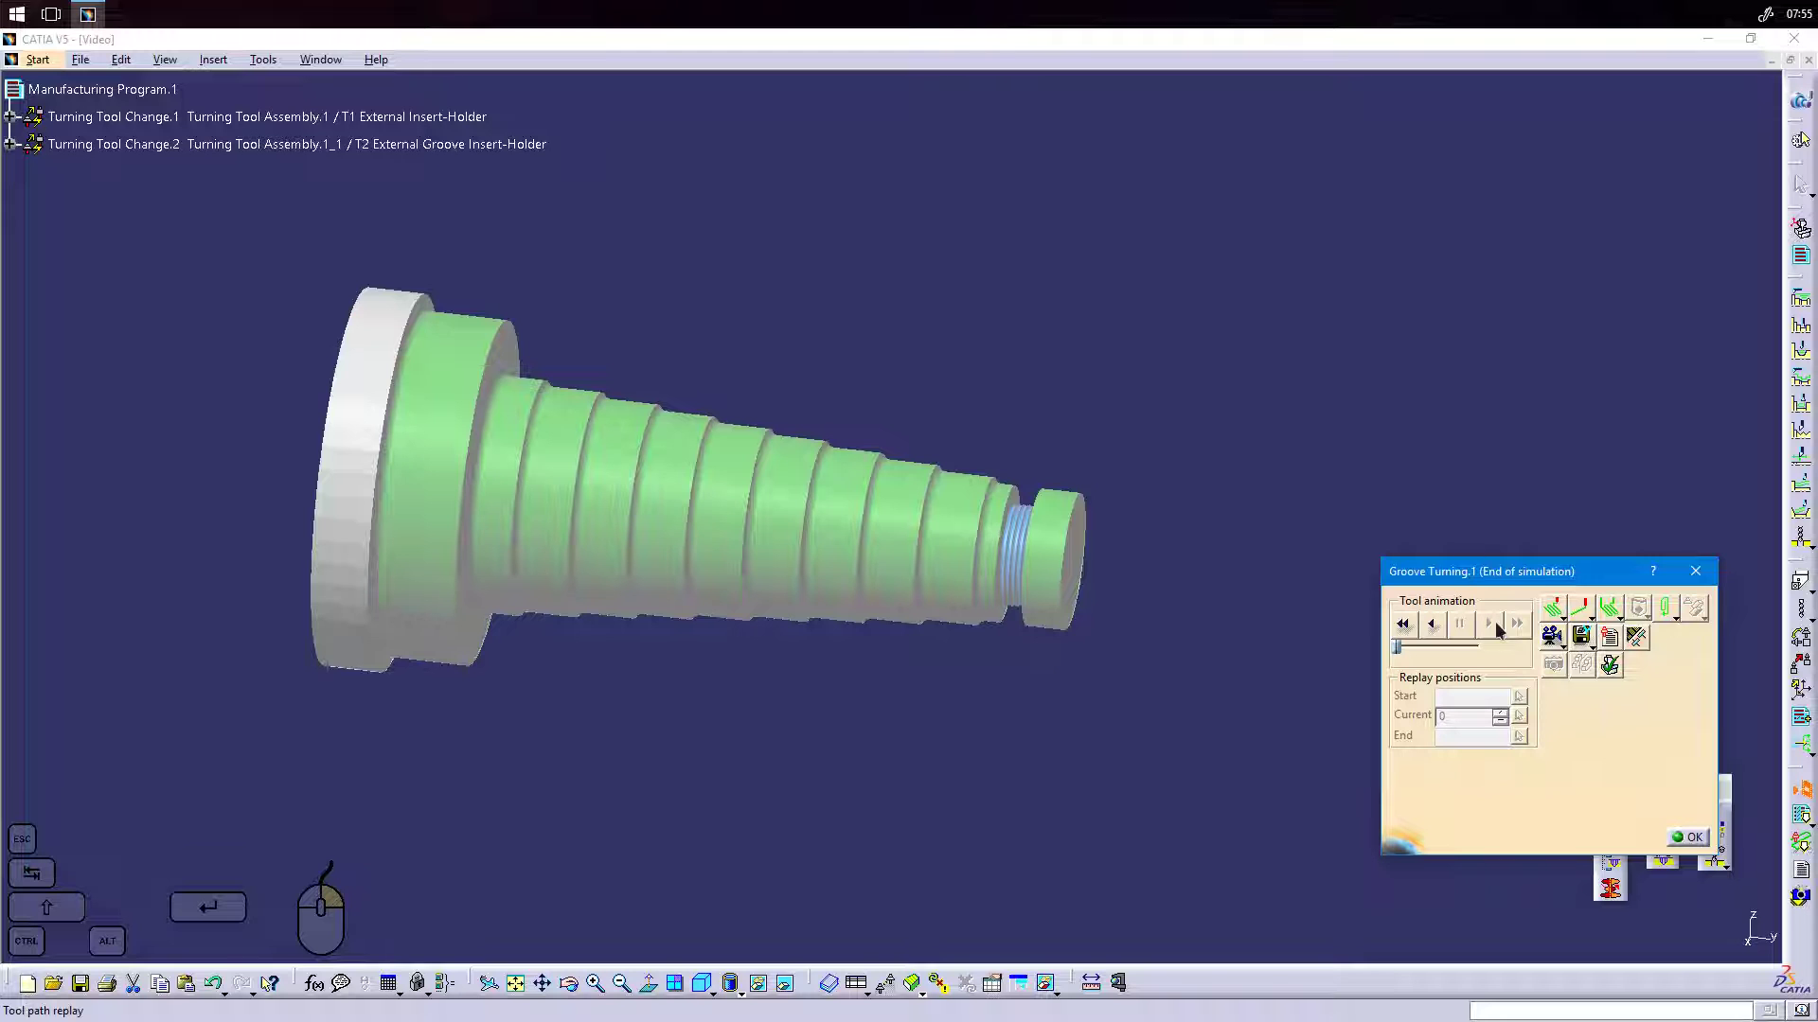
Inspect the simulated stepped taper and front groove up close, and close the simulation.
middle_drag(1071, 593, 1020, 579)
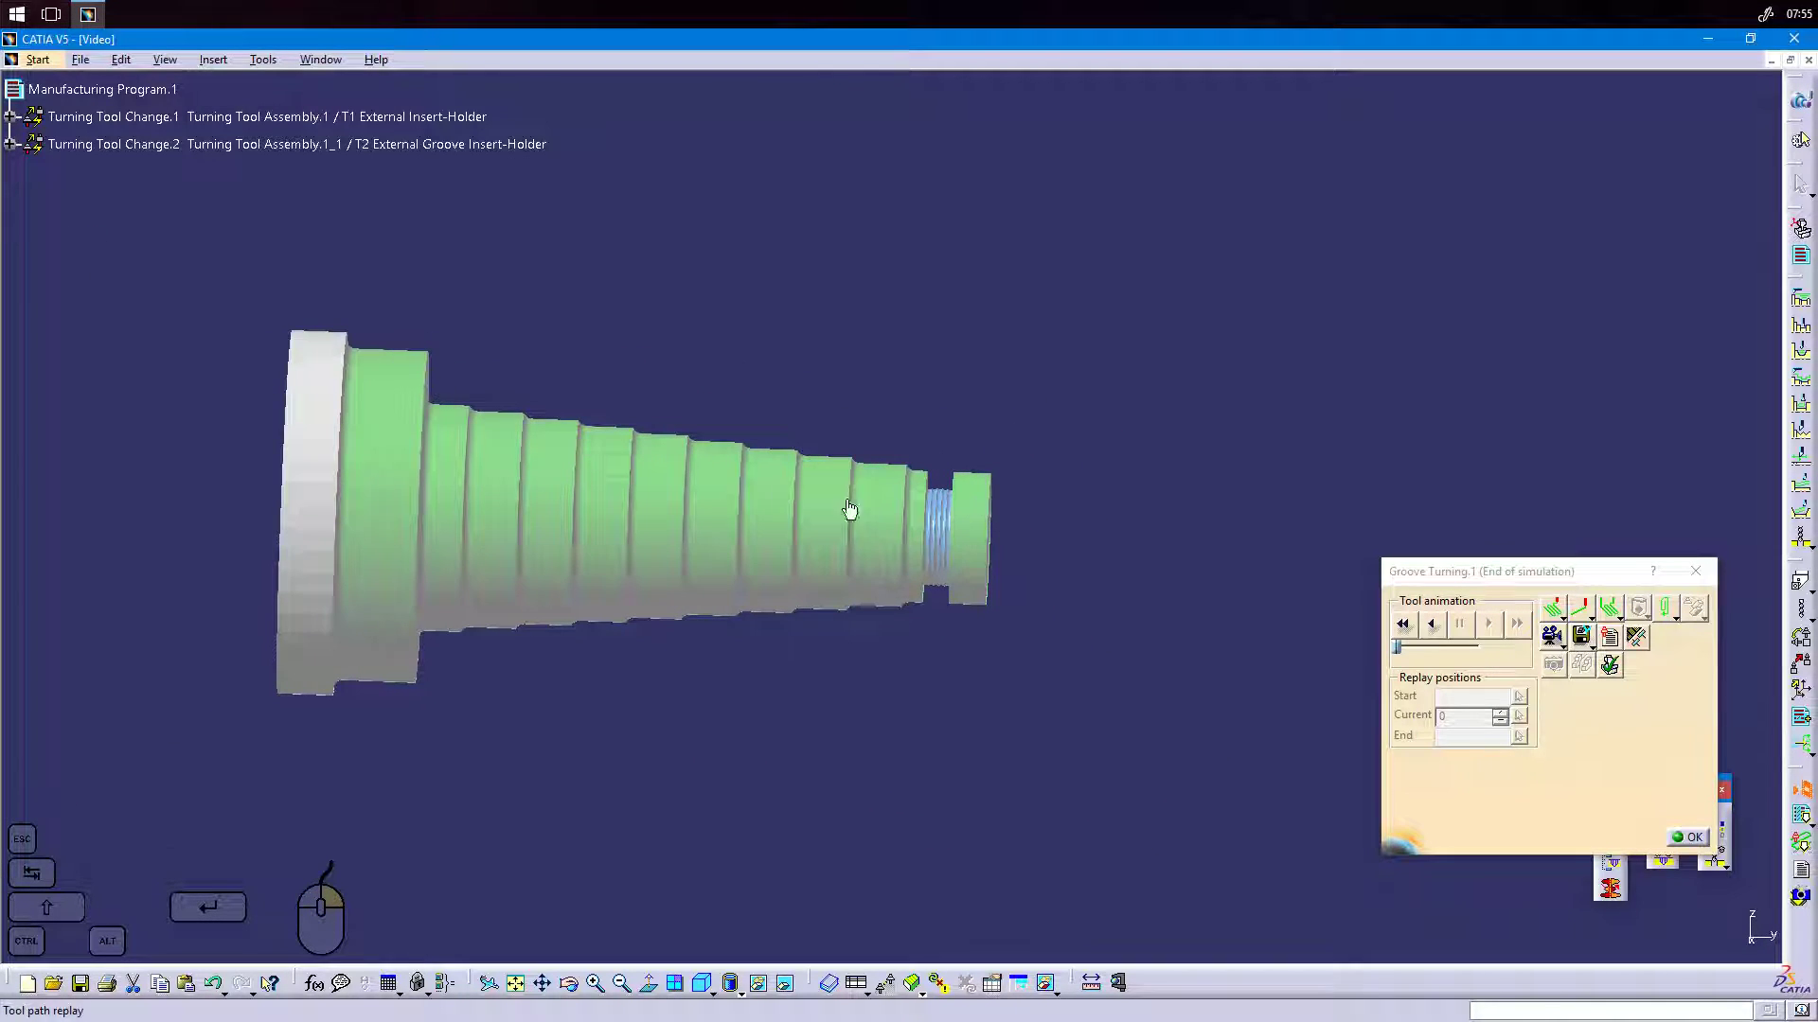
middle_drag(918, 507, 947, 350)
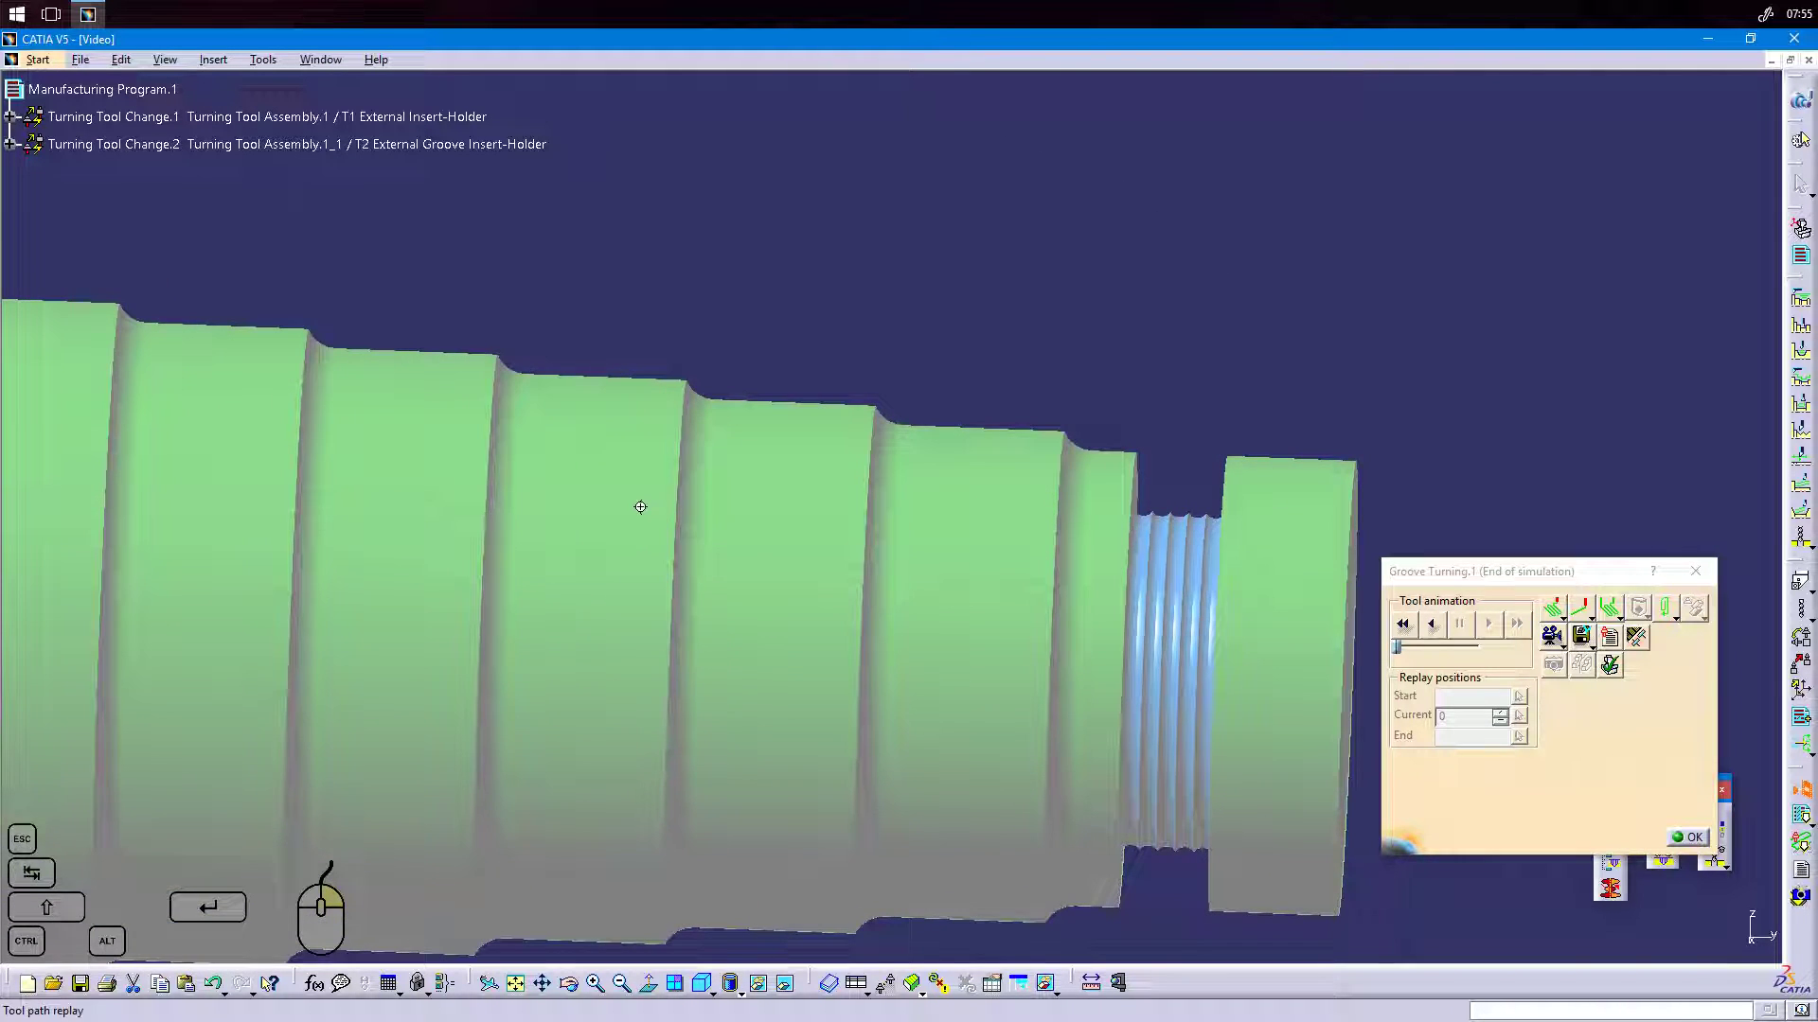
middle_drag(641, 506, 660, 585)
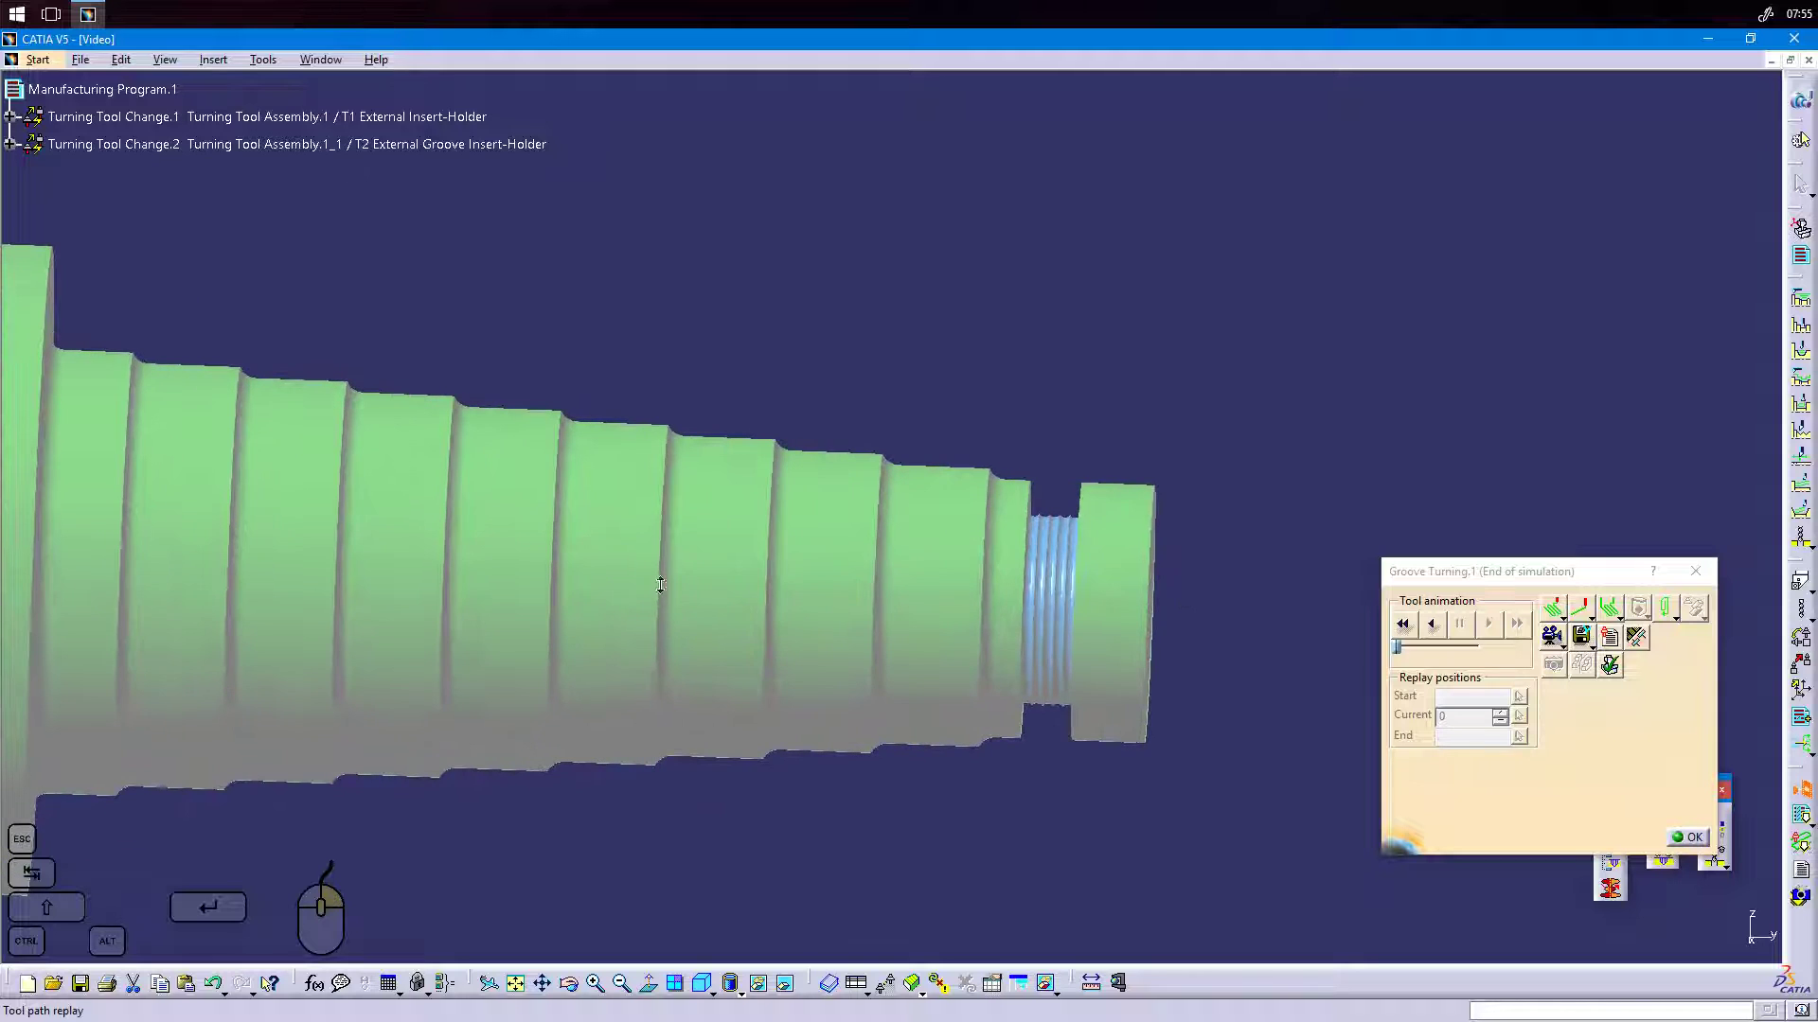
click(1689, 838)
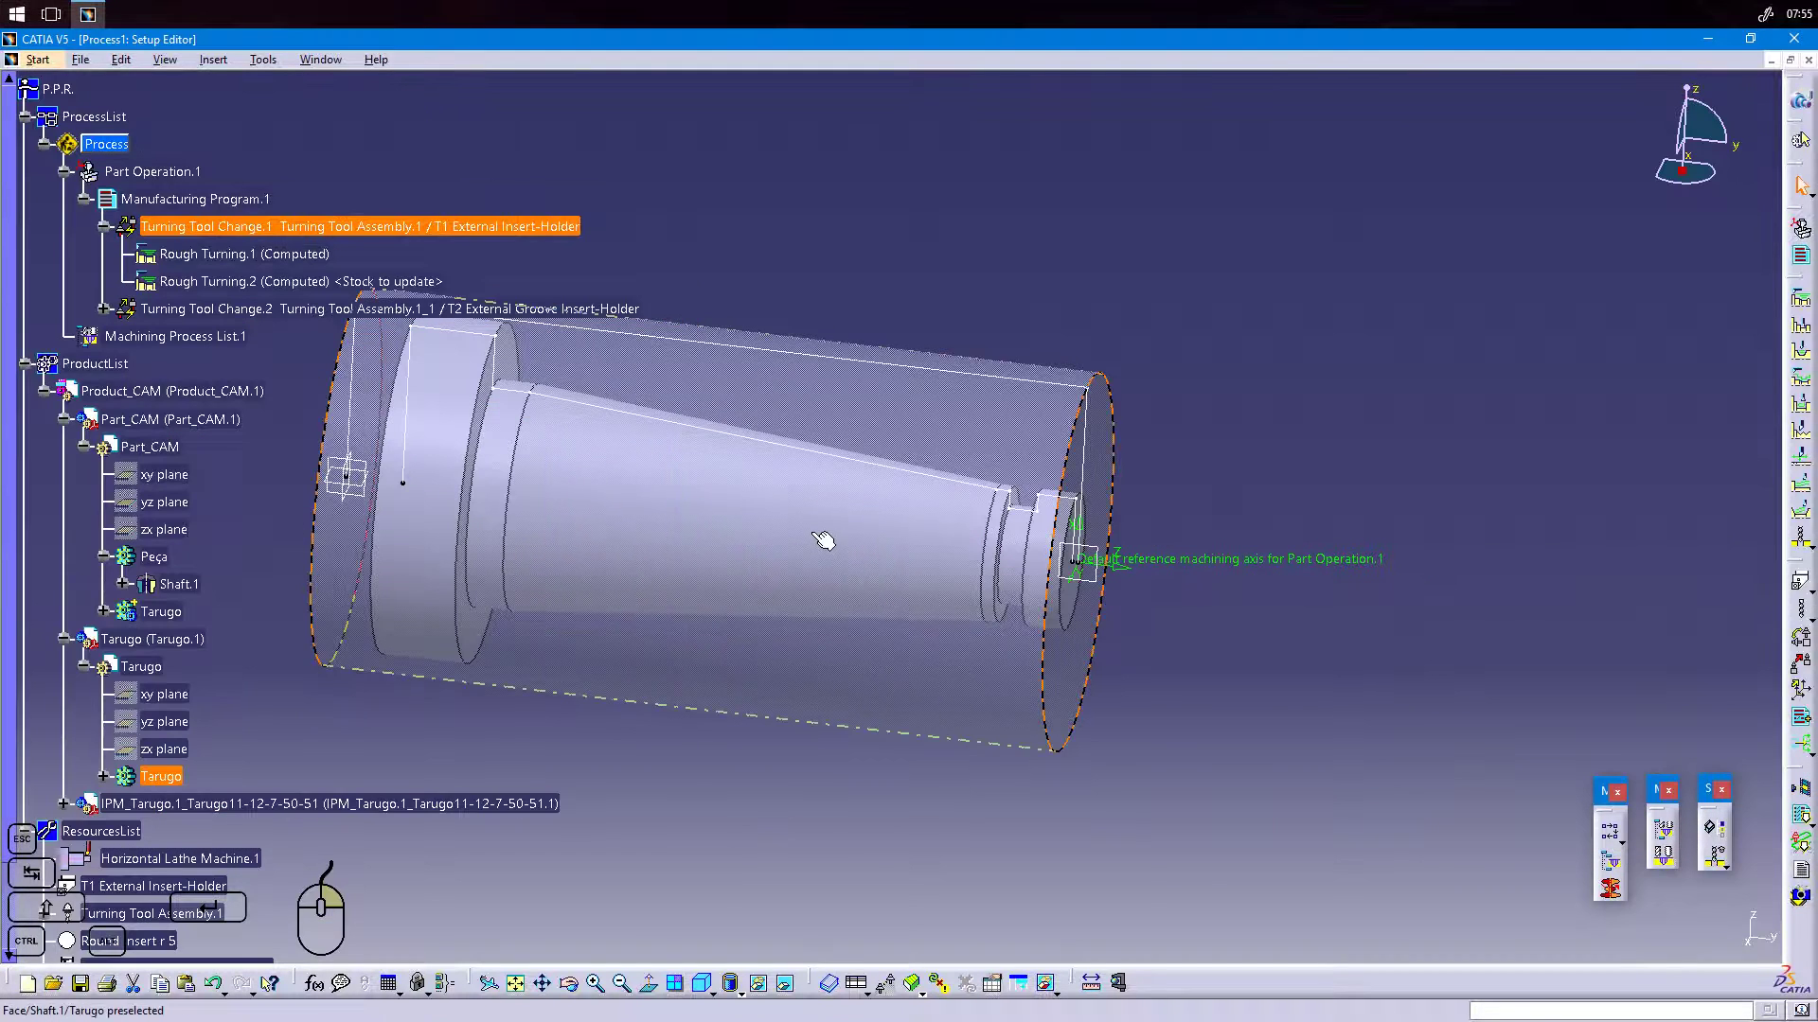
middle_drag(823, 540, 1405, 477)
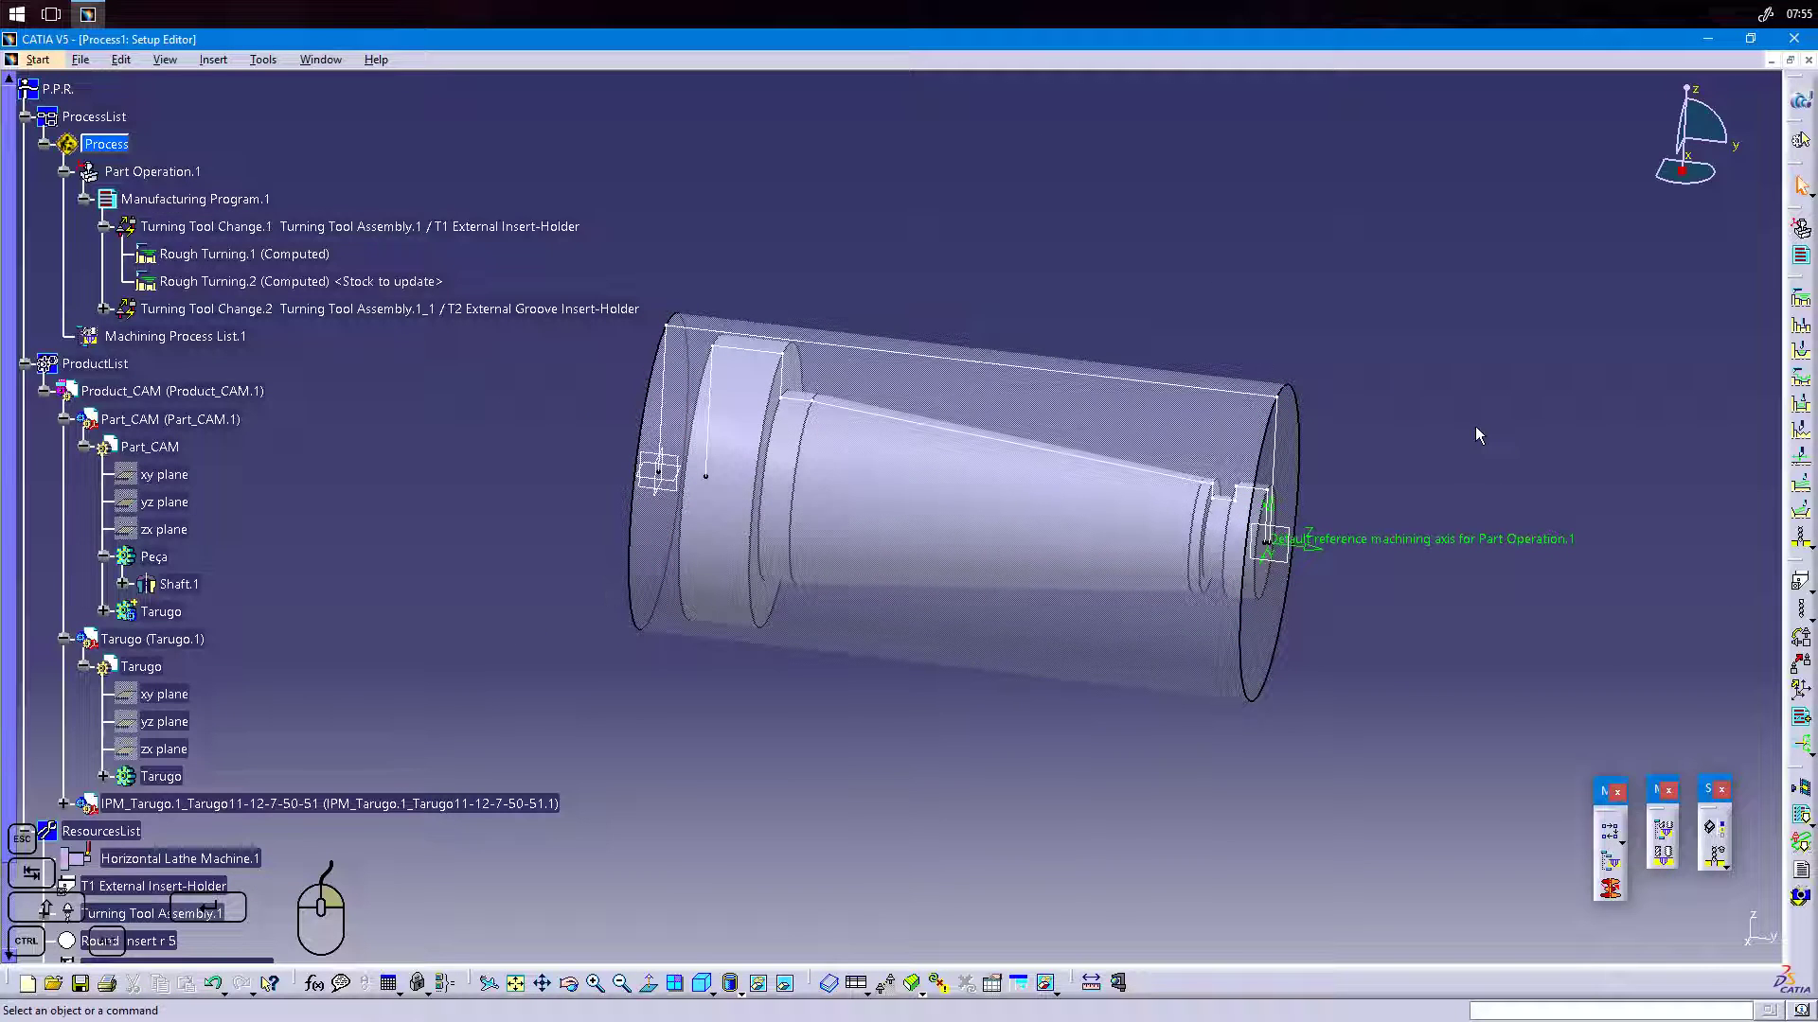
Insert a Profile Finish Turning operation after Groove Turning.1 in the manufacturing program.
click(104, 308)
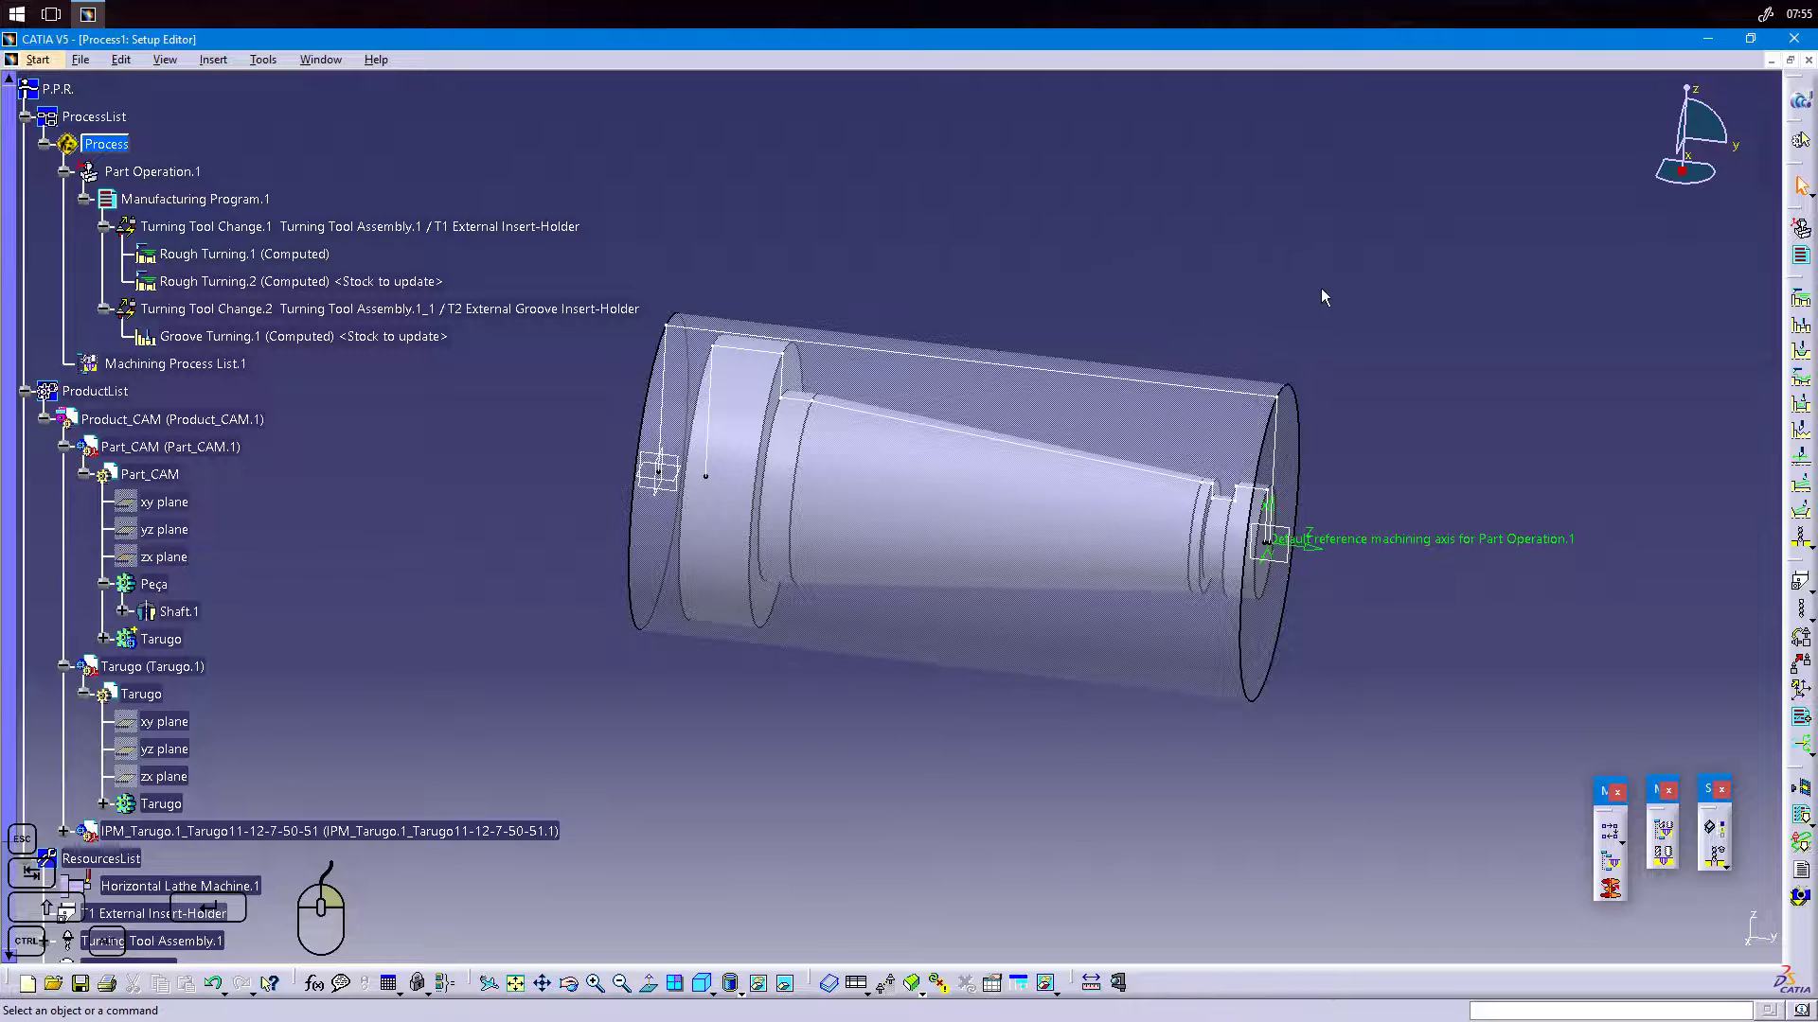
click(1797, 380)
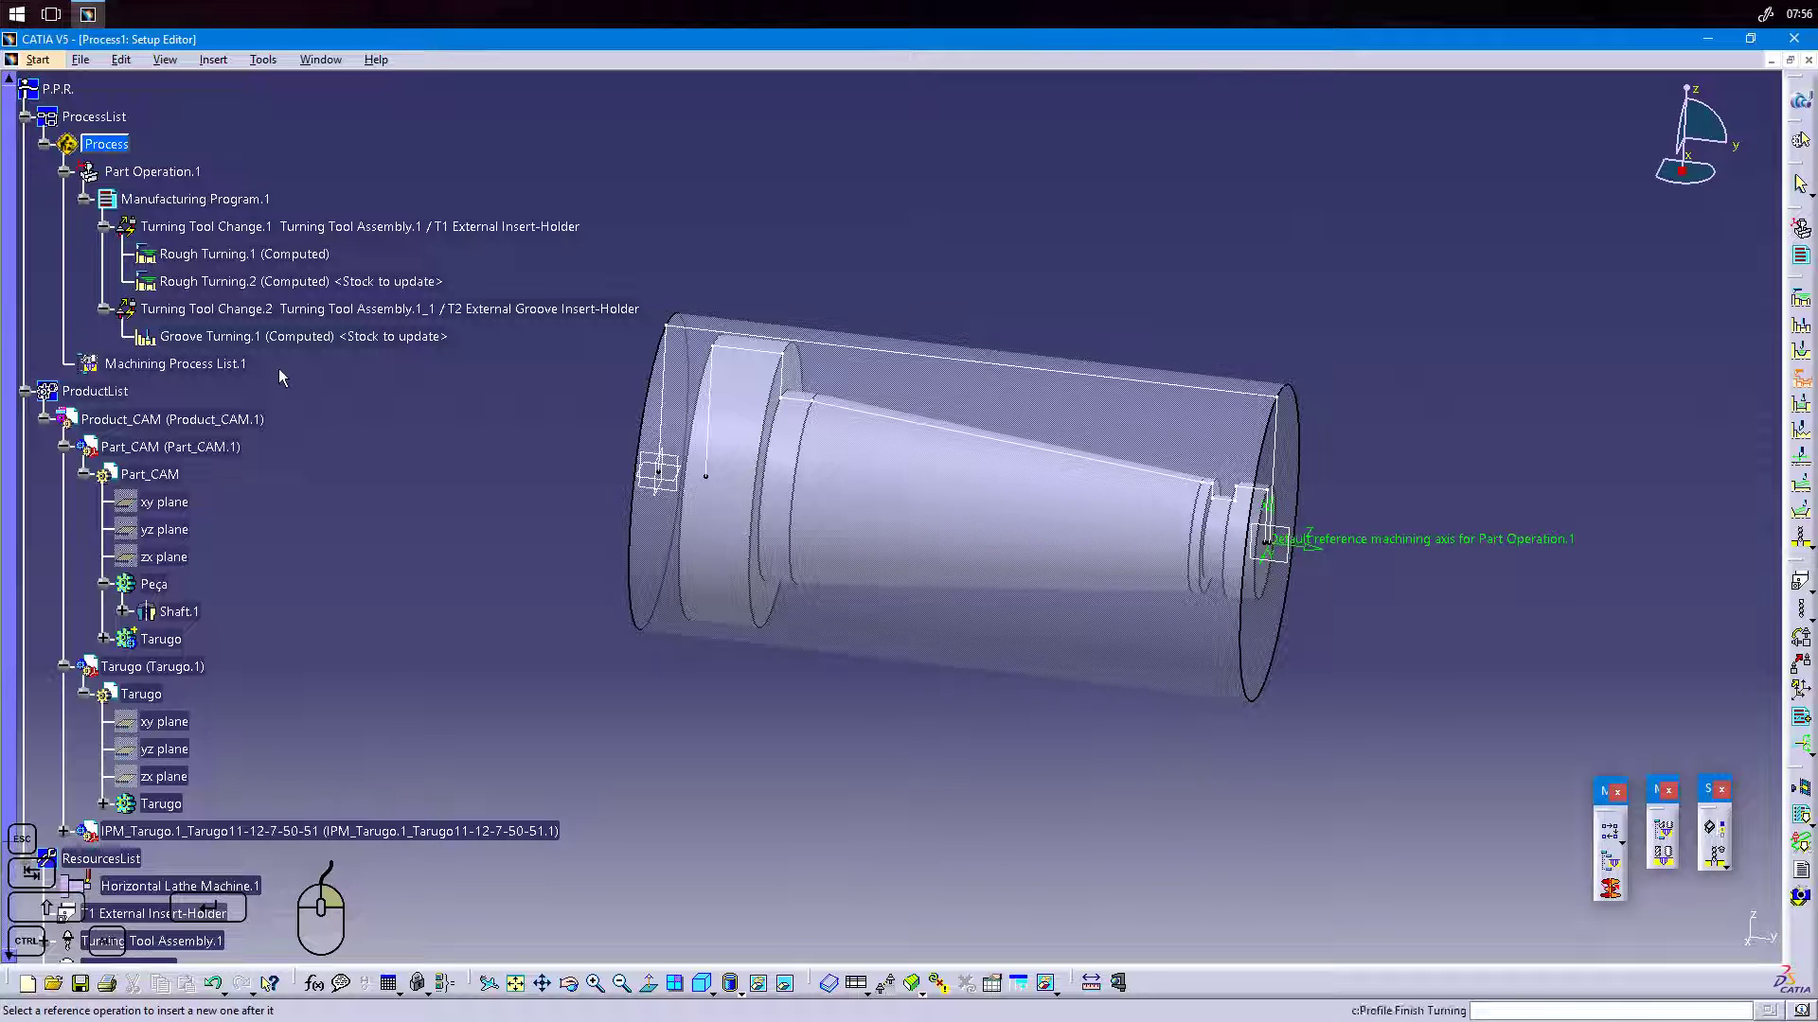
click(303, 336)
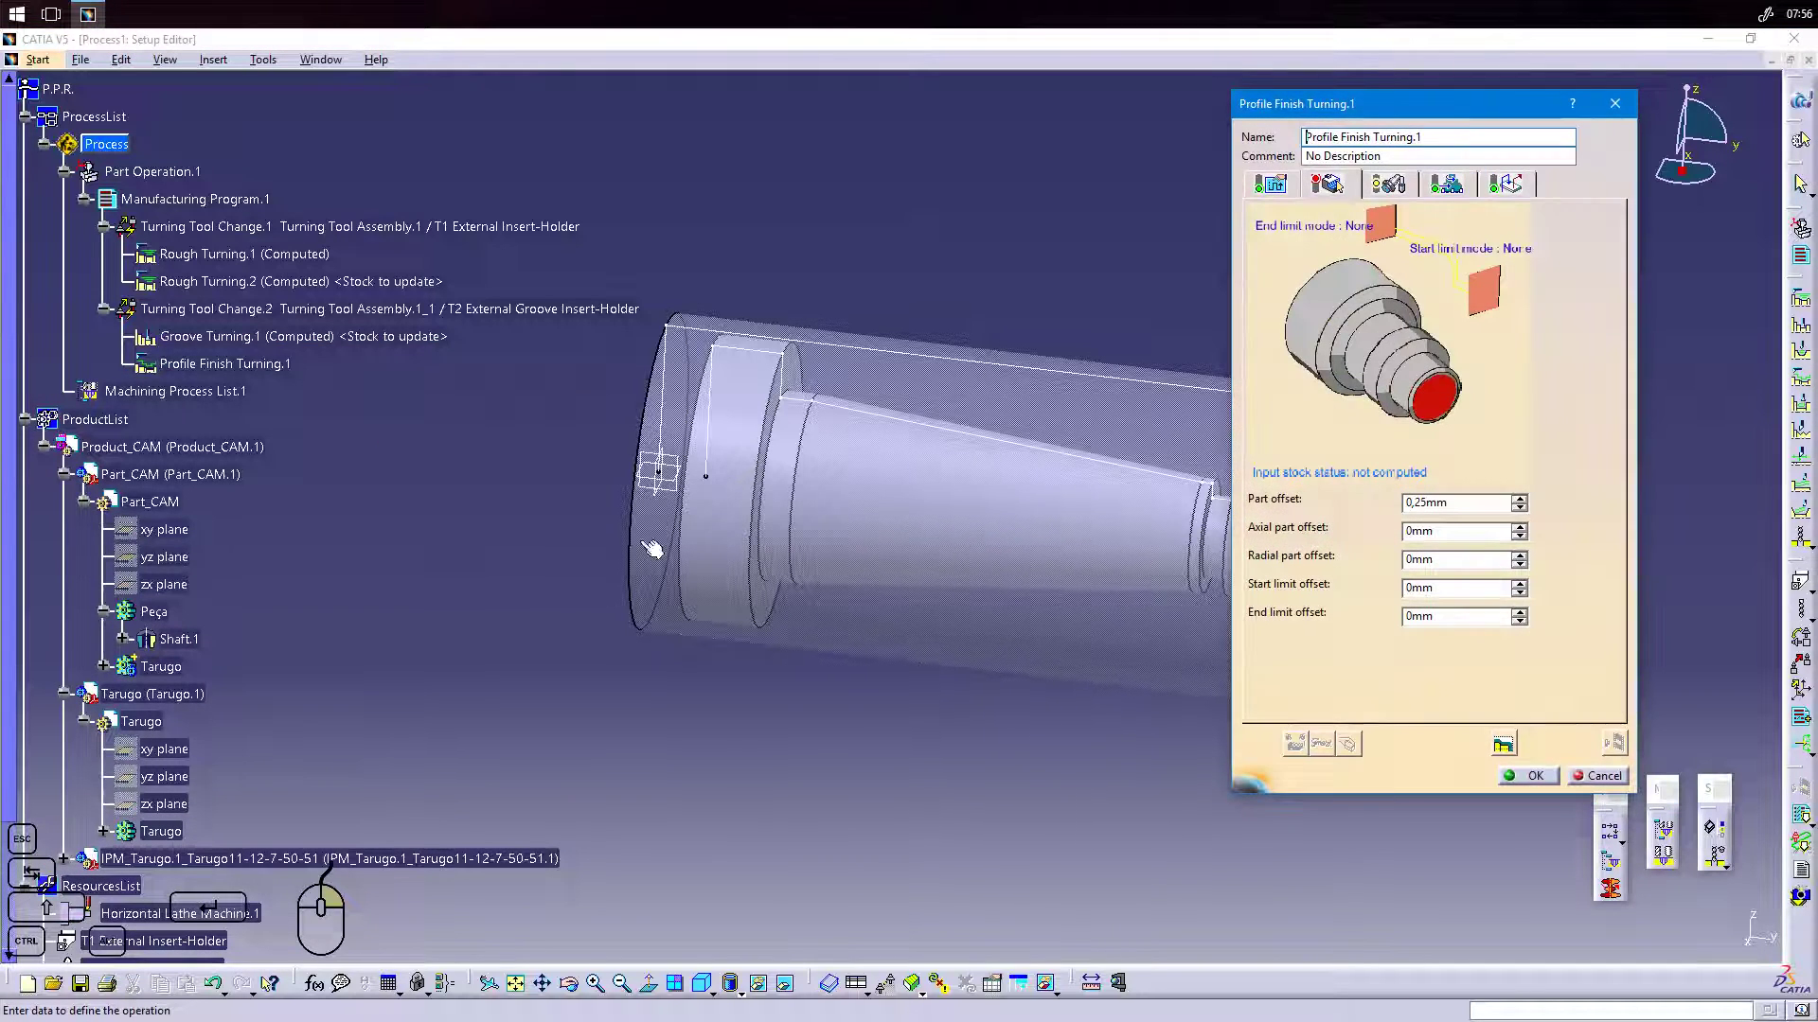
middle_drag(1124, 493, 992, 530)
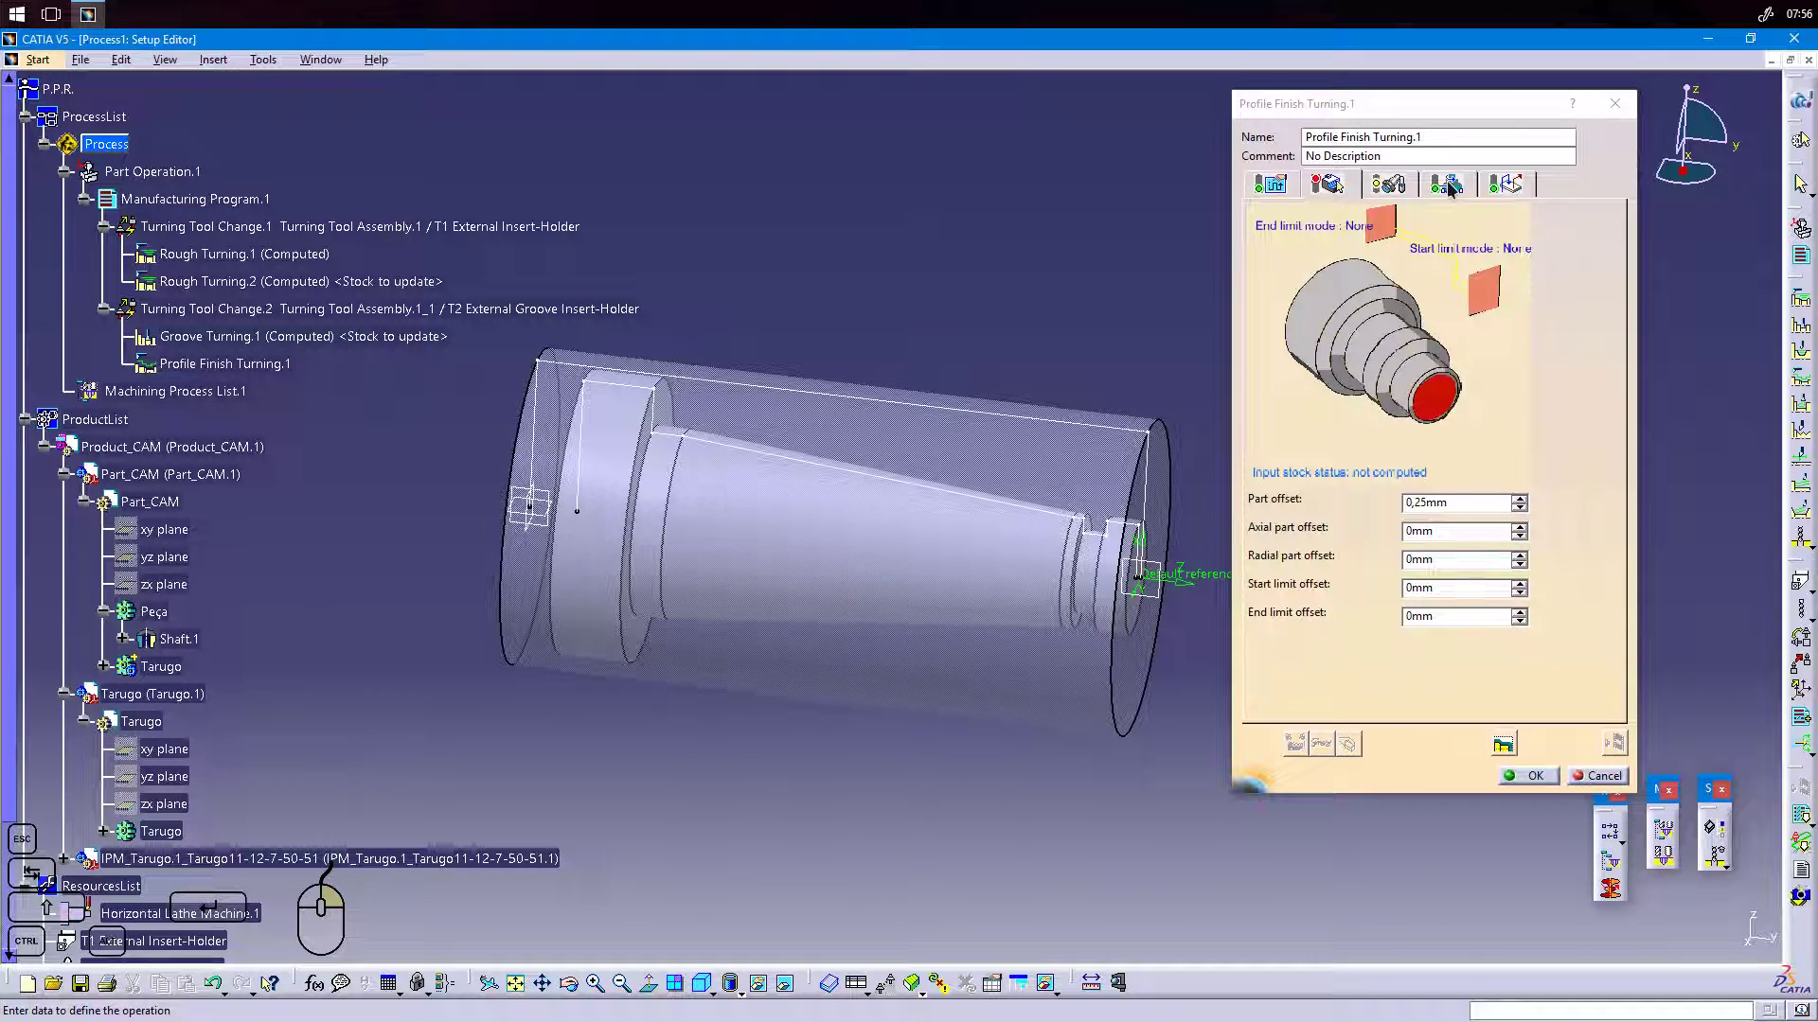
Define the finishing operation's part element as the connected profile from the front journal edge to the large flange's outer edge.
click(1434, 394)
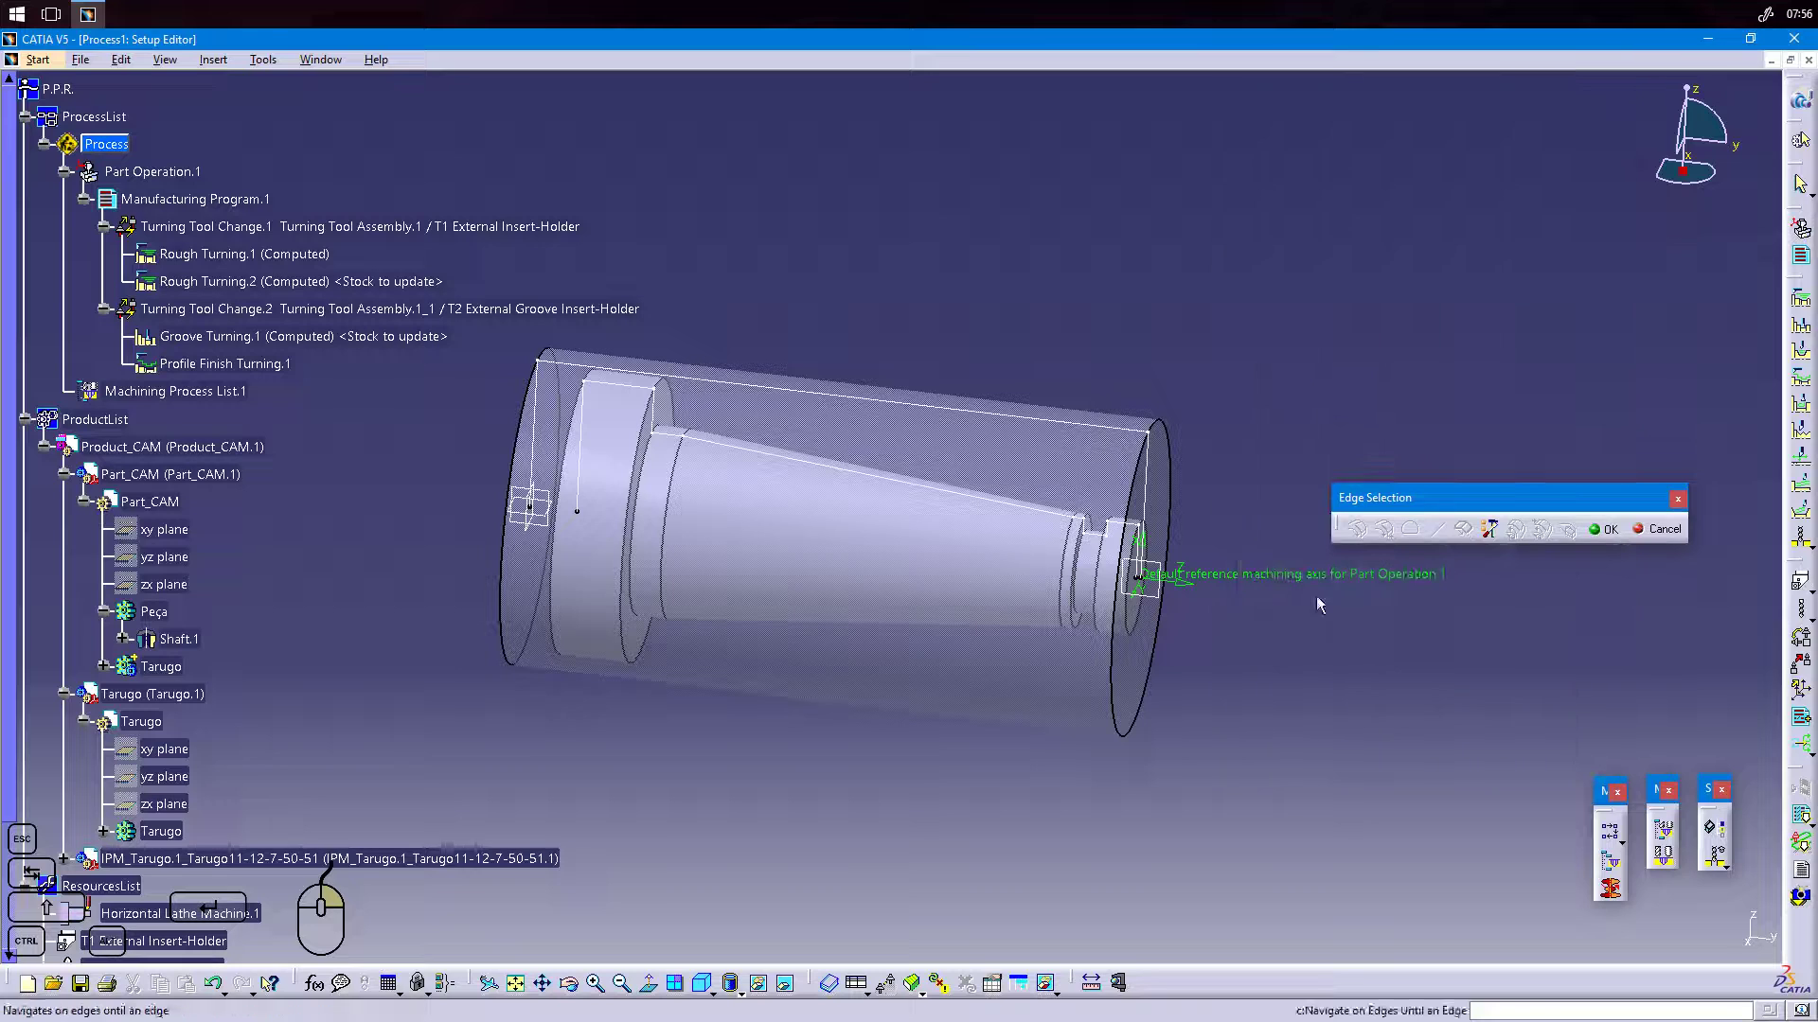
click(1136, 532)
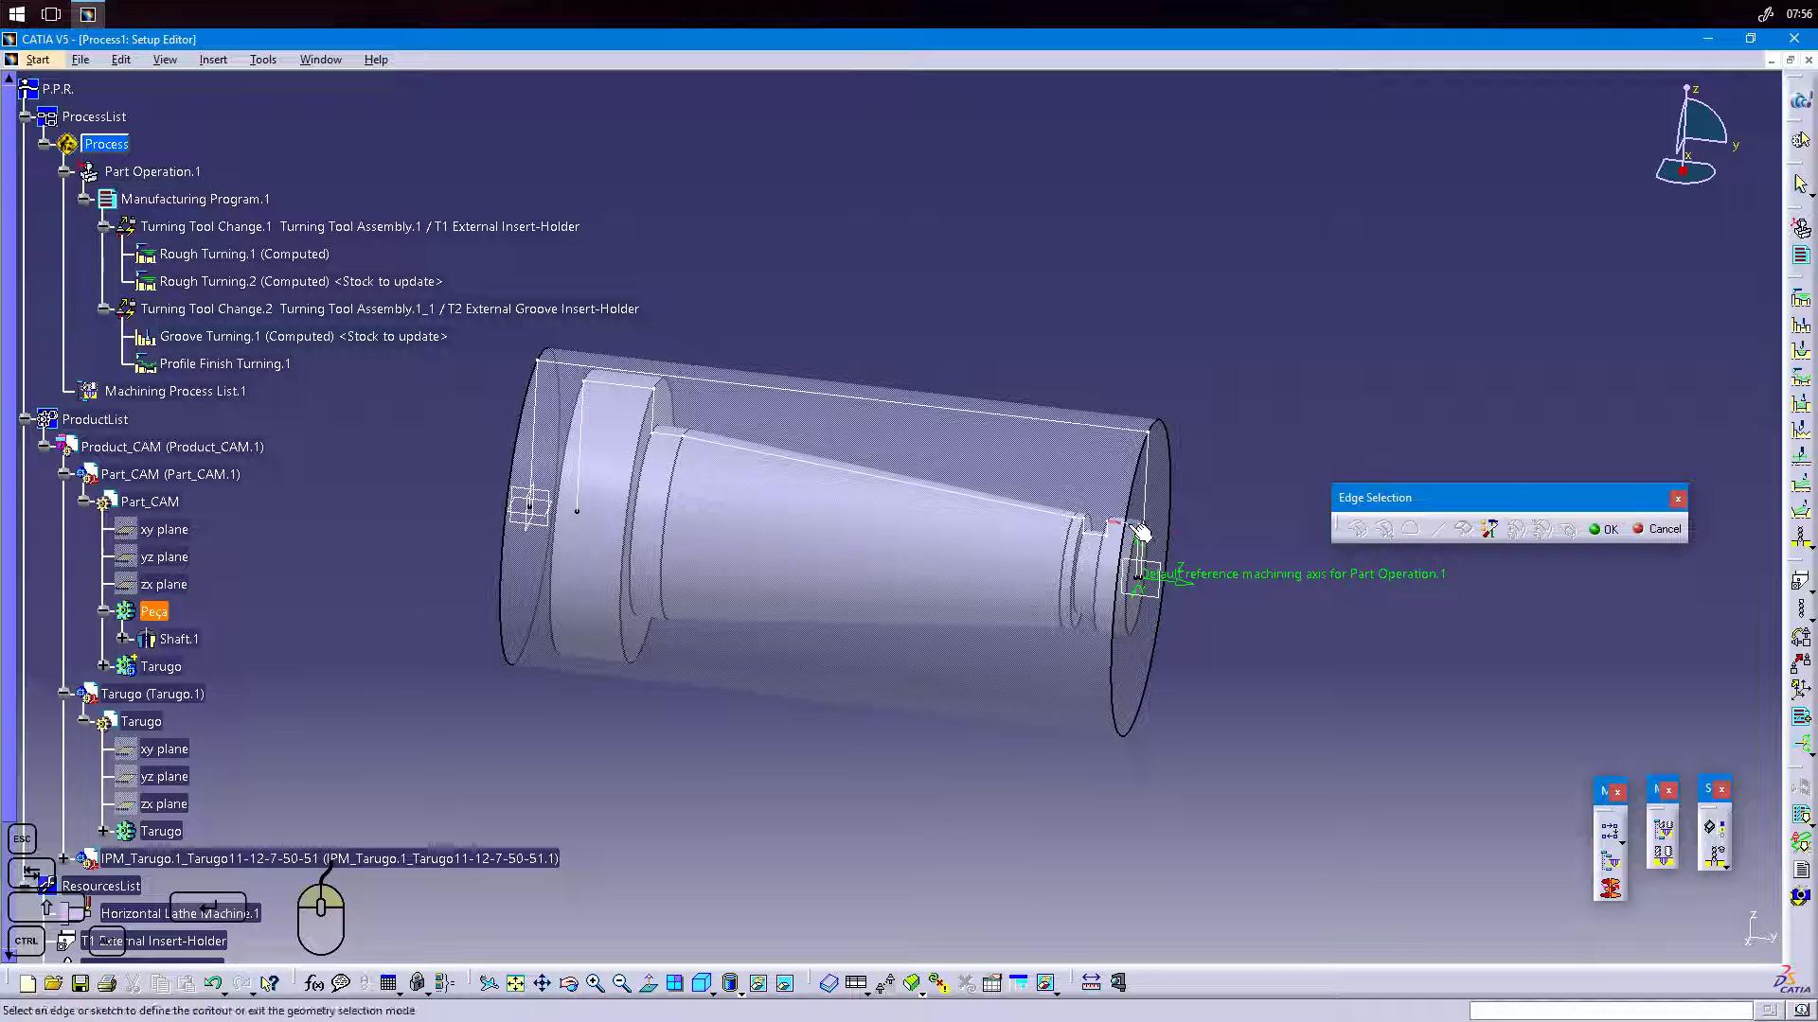
click(1391, 535)
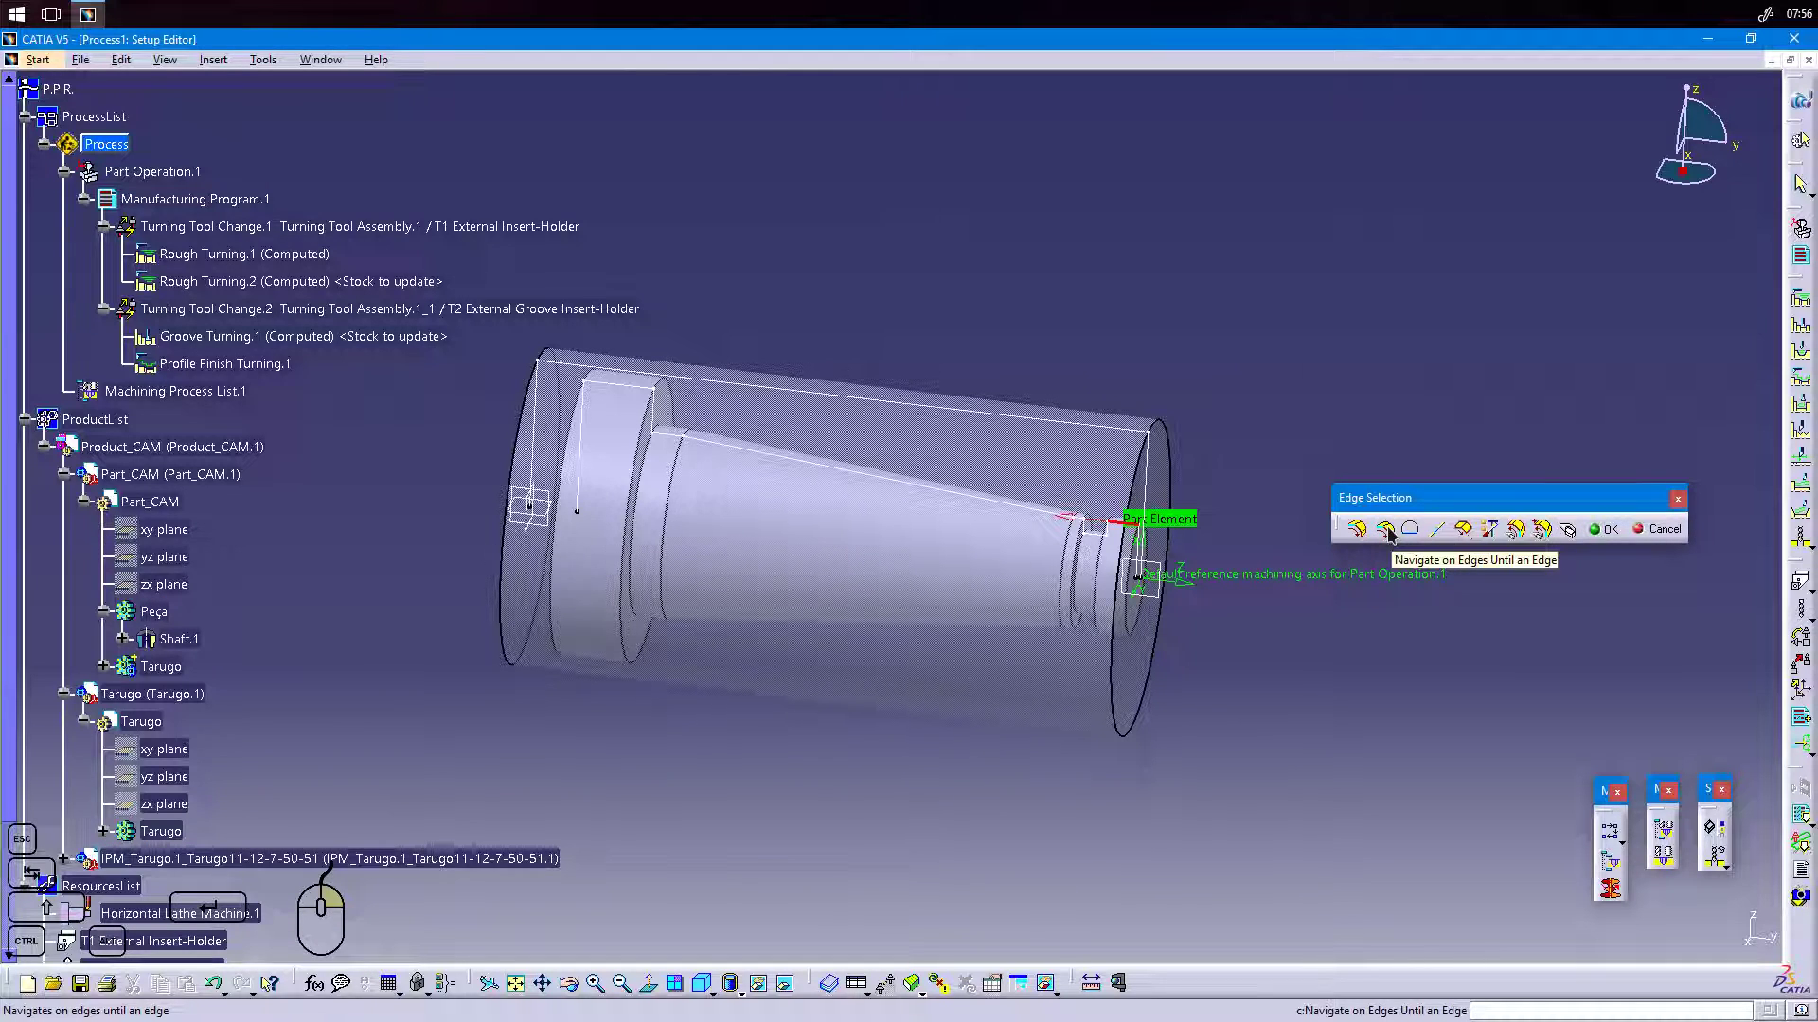
click(1387, 532)
click(639, 393)
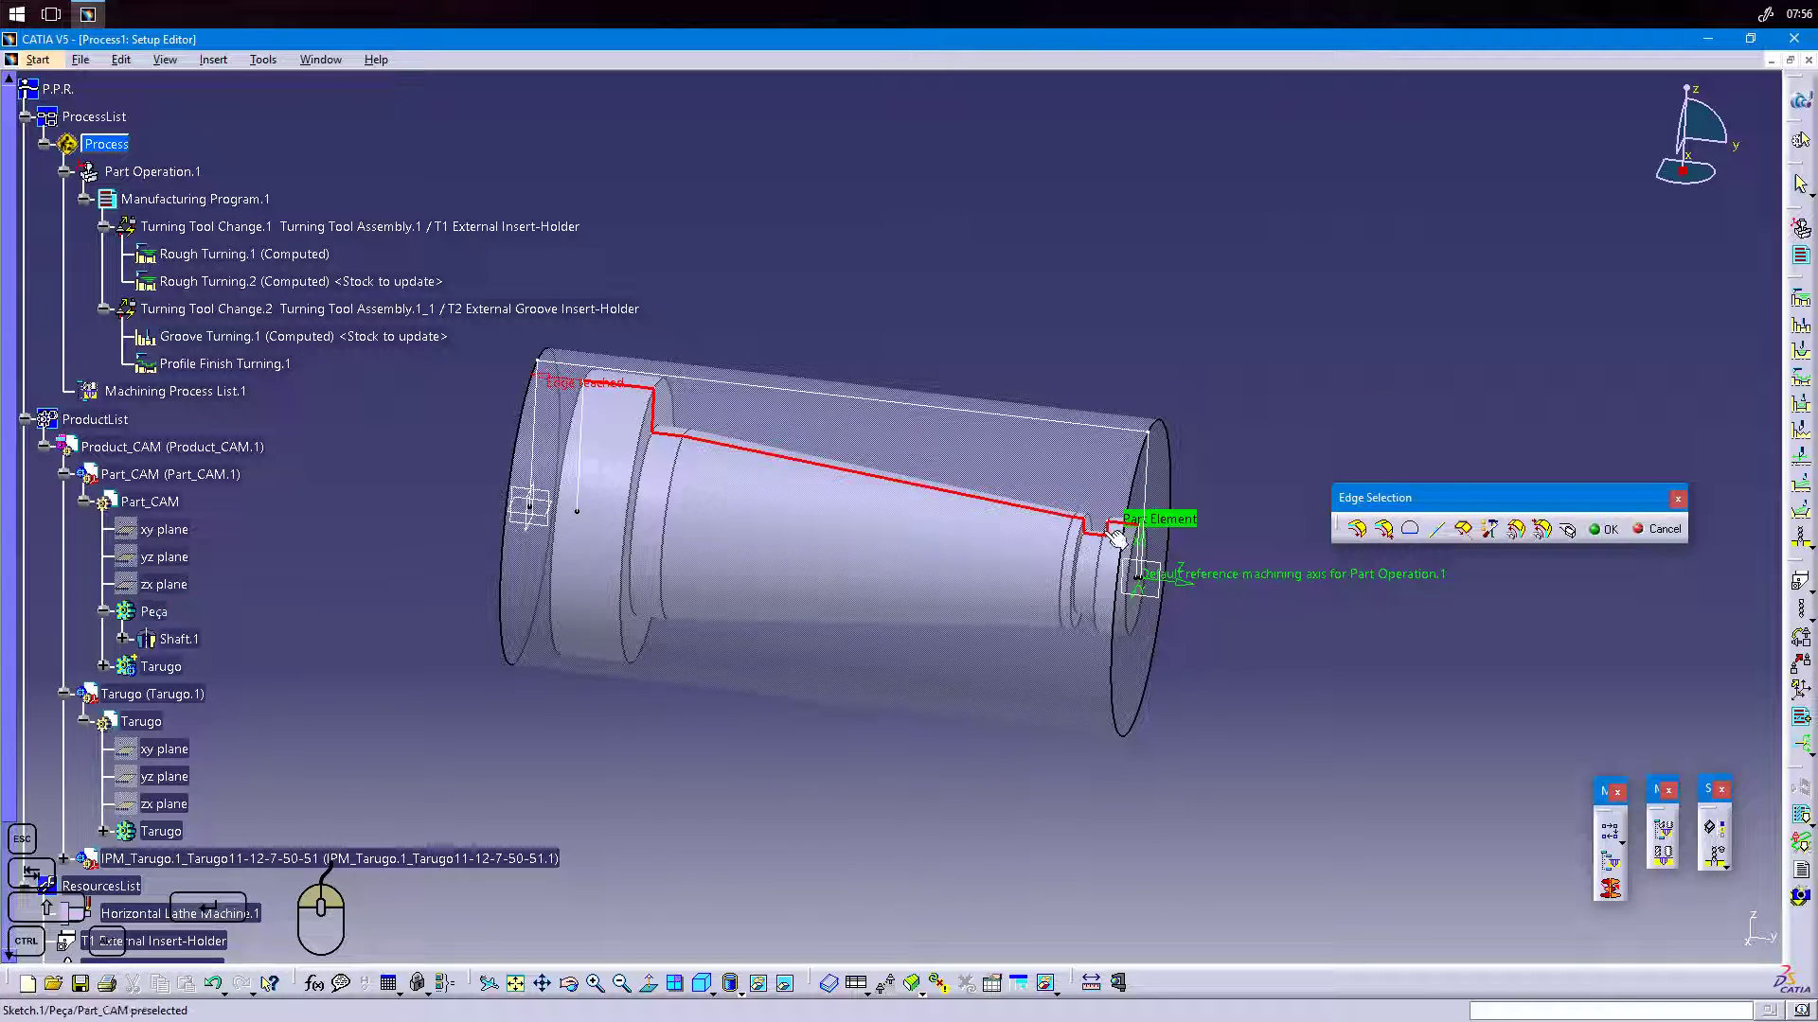
click(1604, 531)
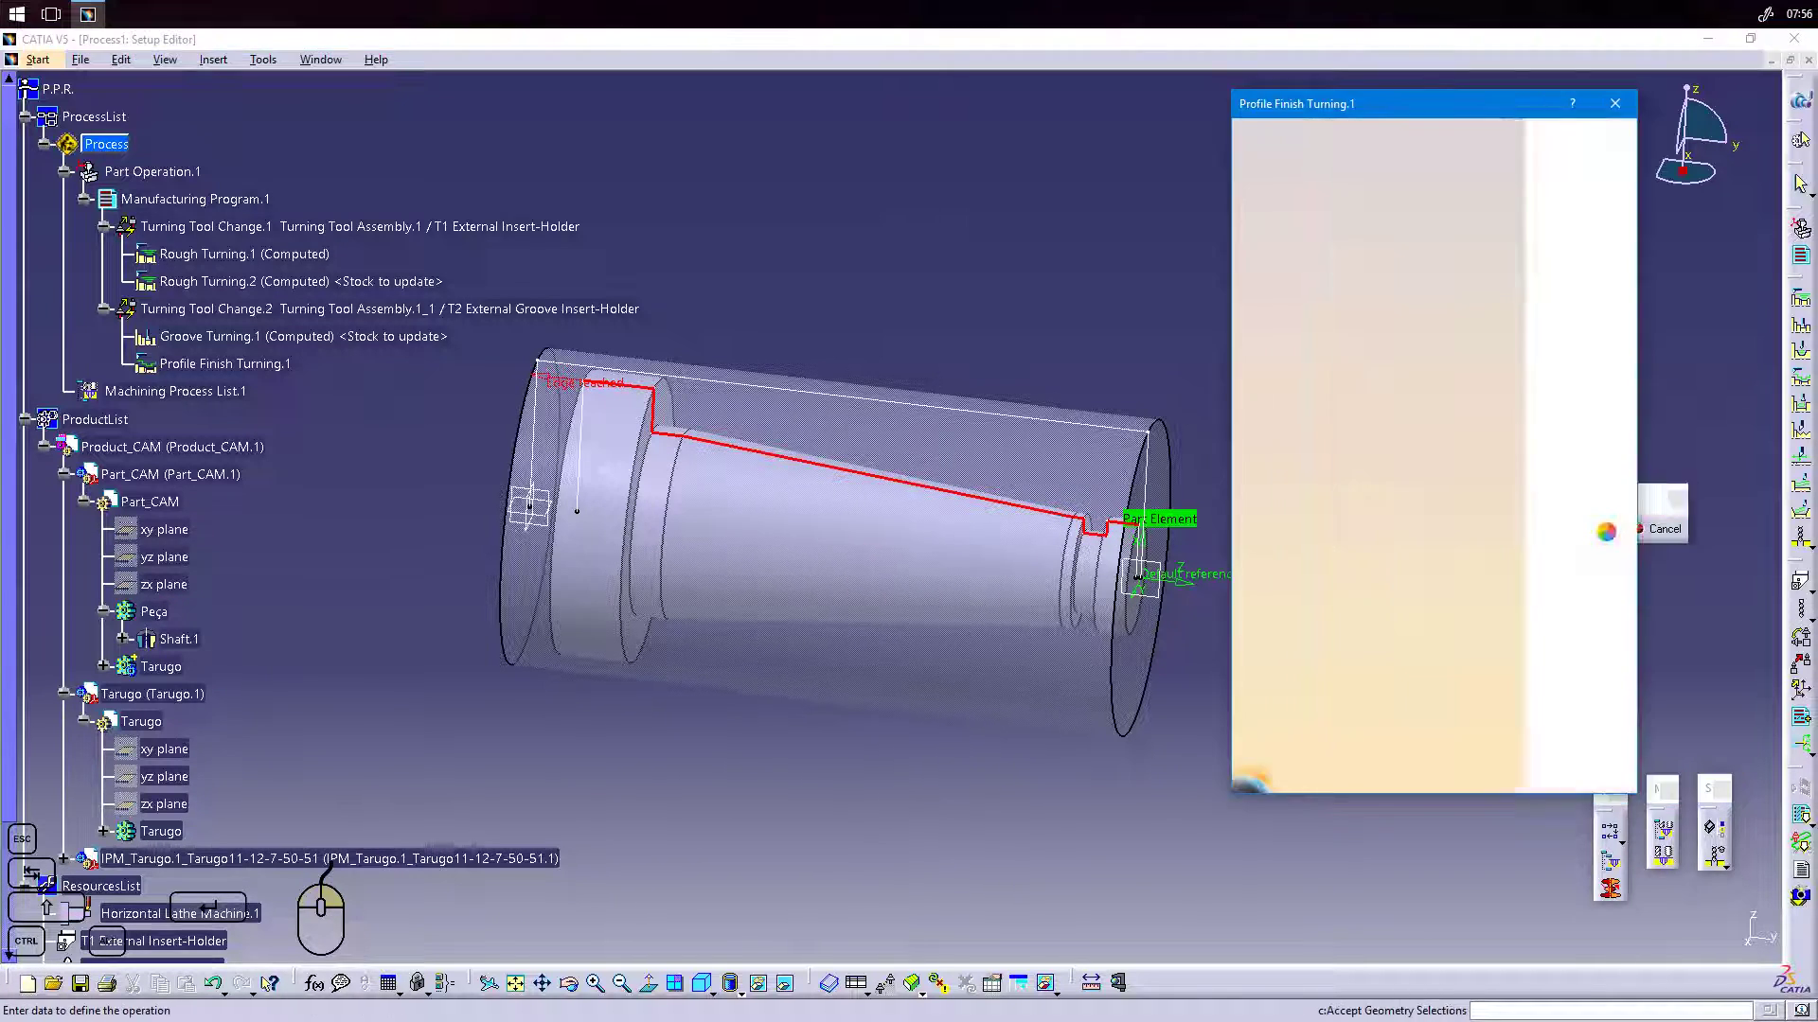
Set the finishing operation's part offset to 0mm and check its general strategy and geometry settings.
drag(1427, 505, 1416, 503)
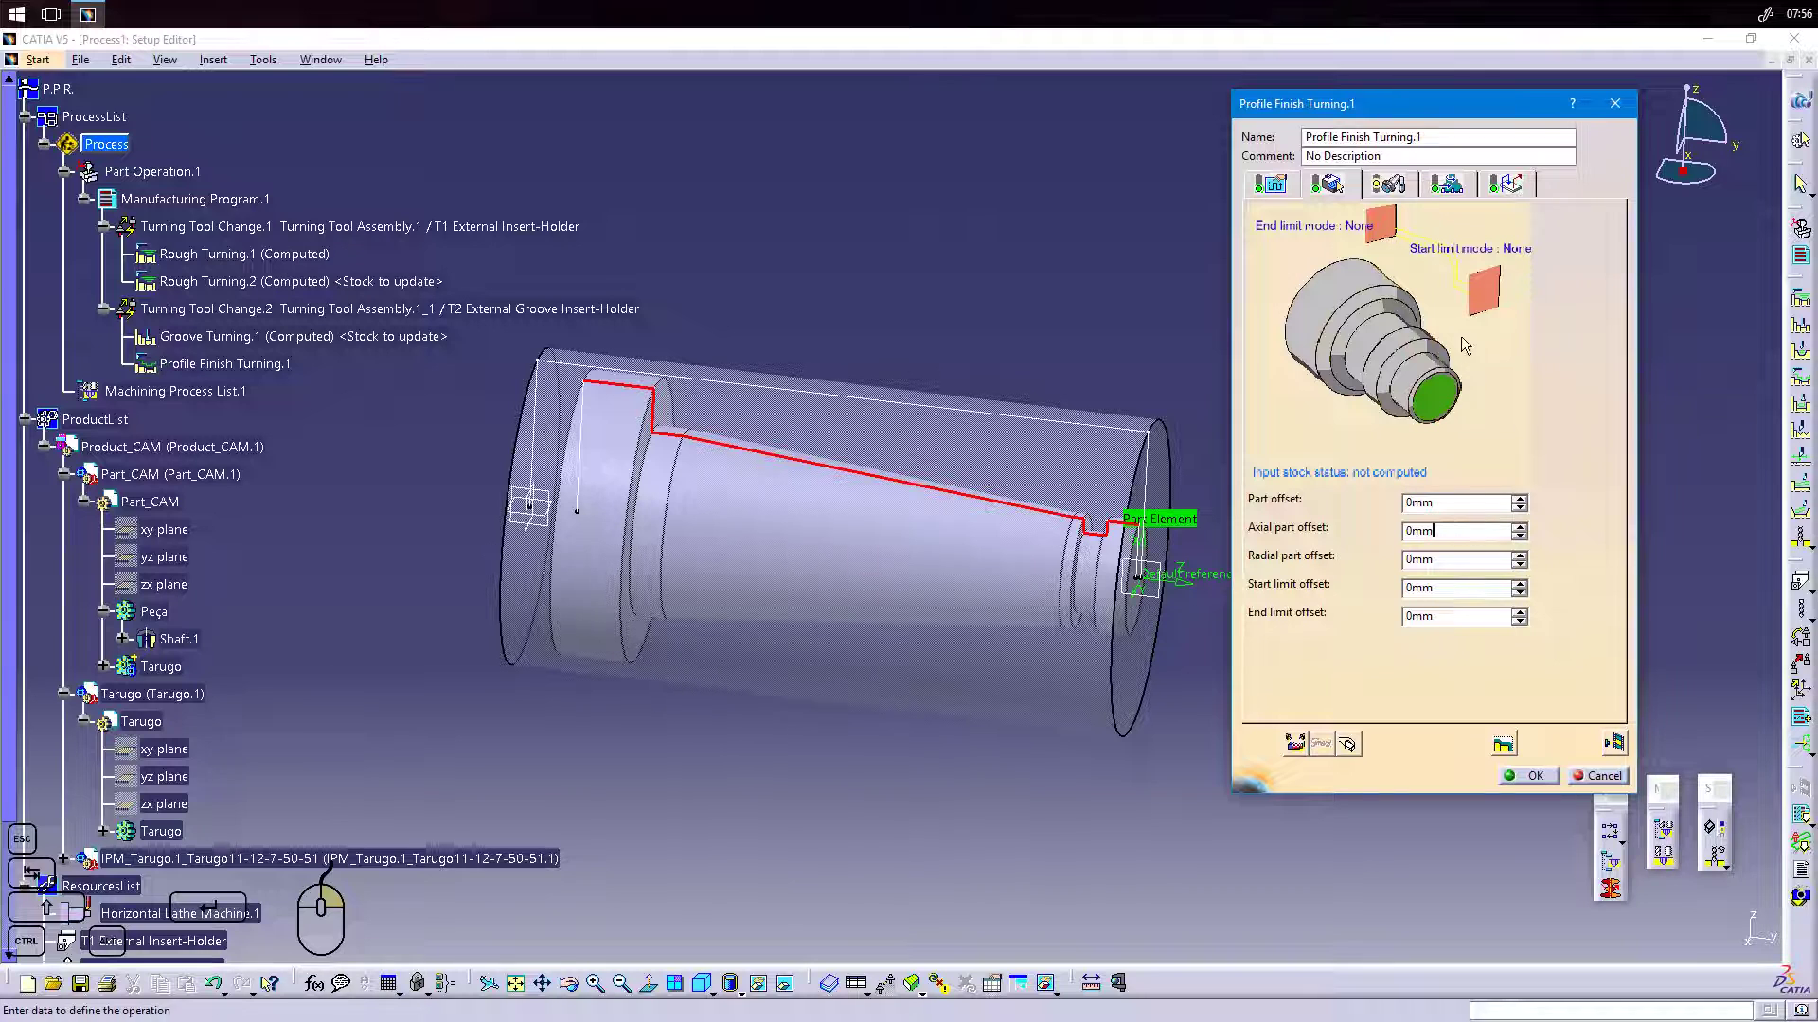
click(1271, 188)
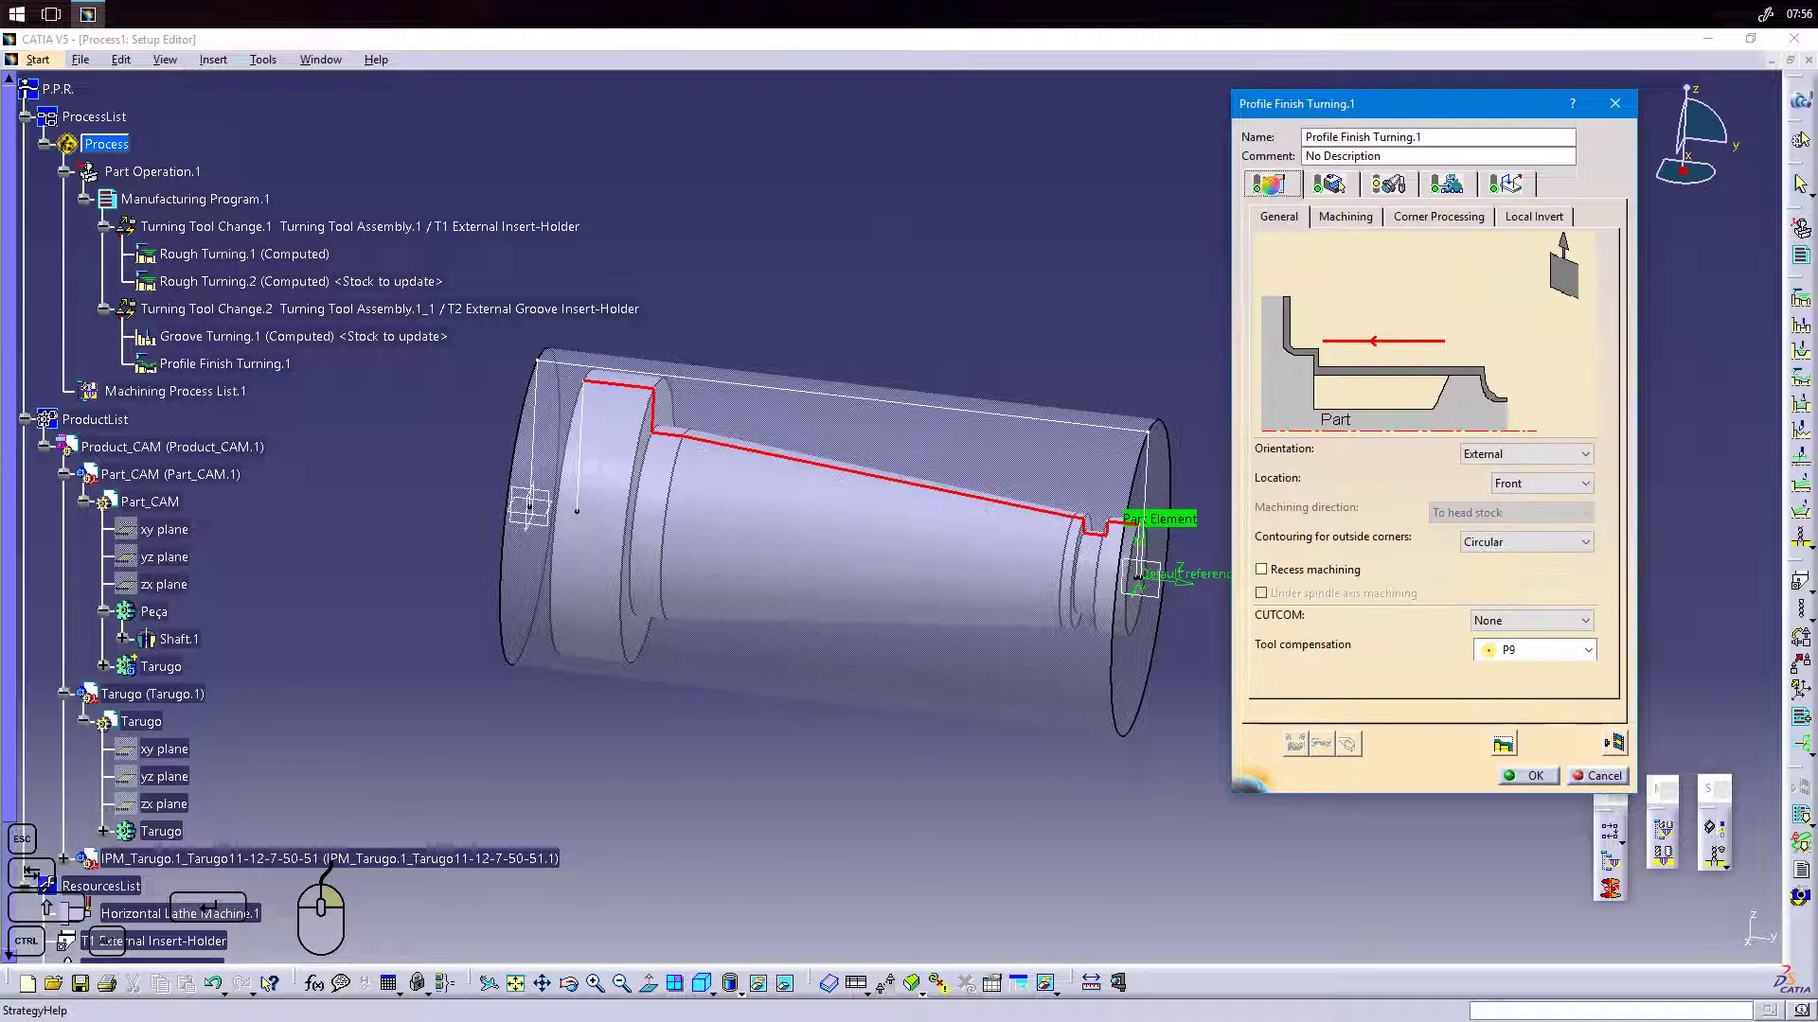
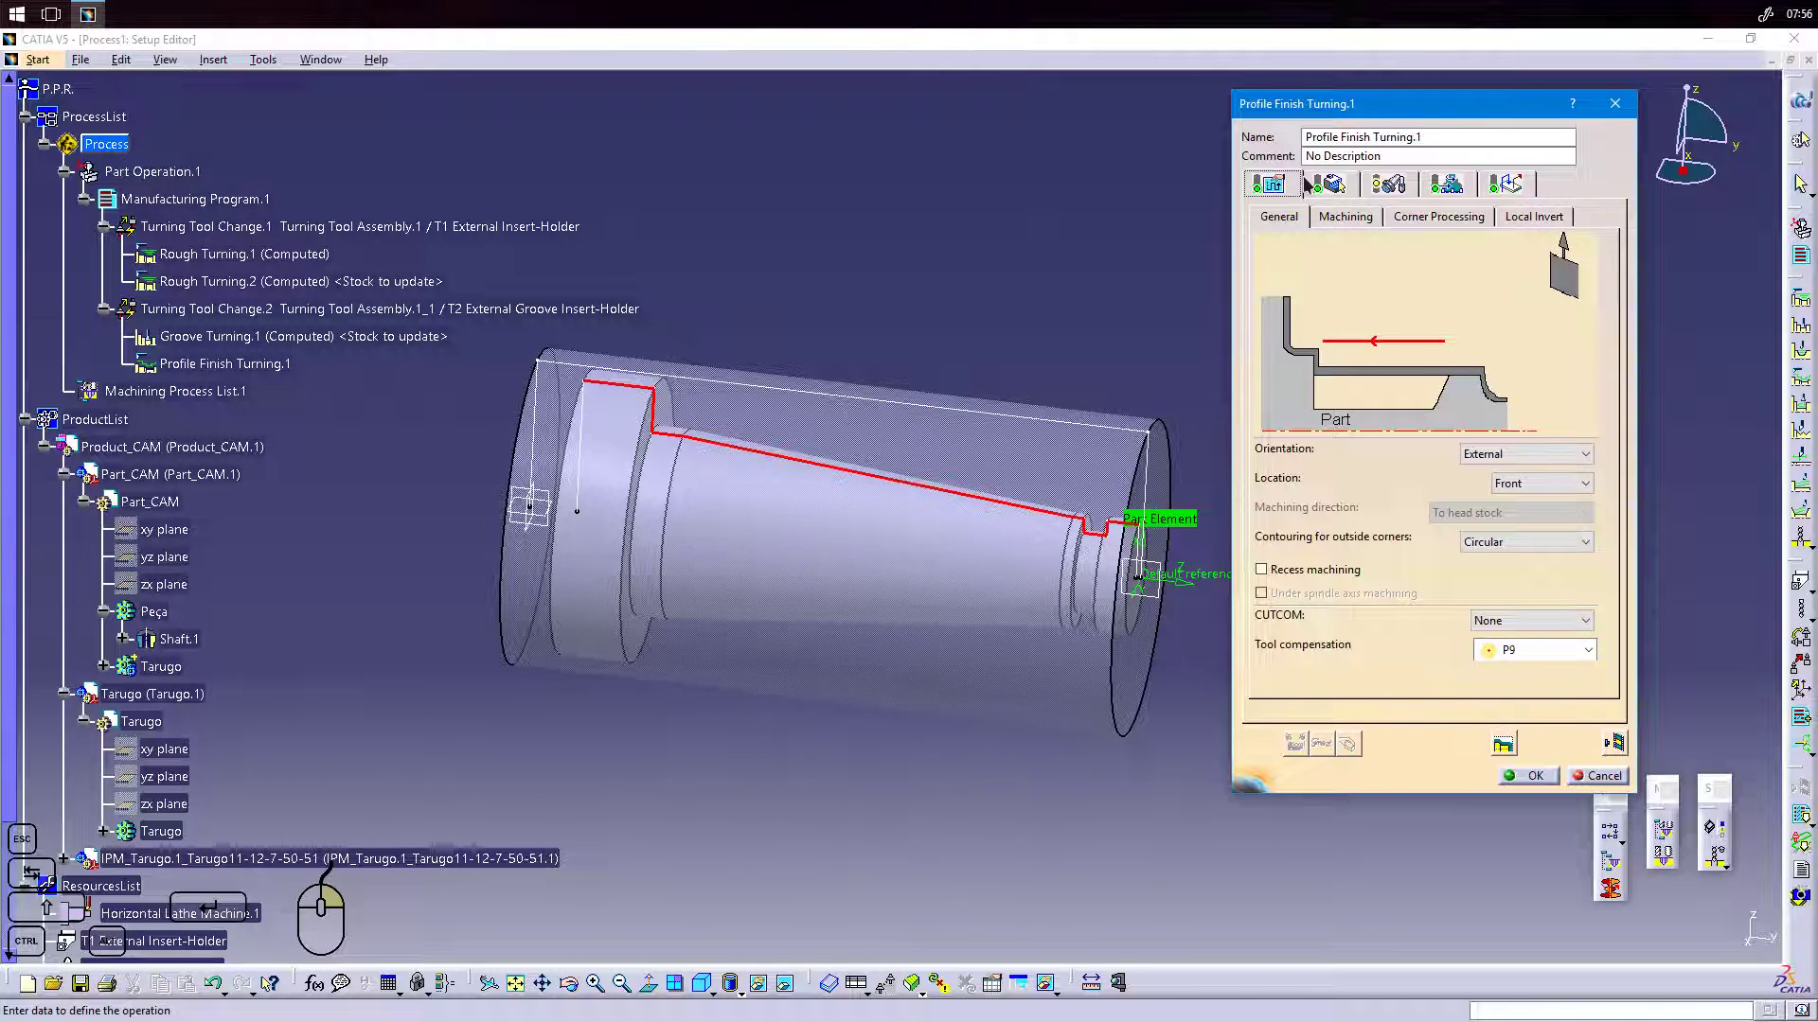
click(1329, 184)
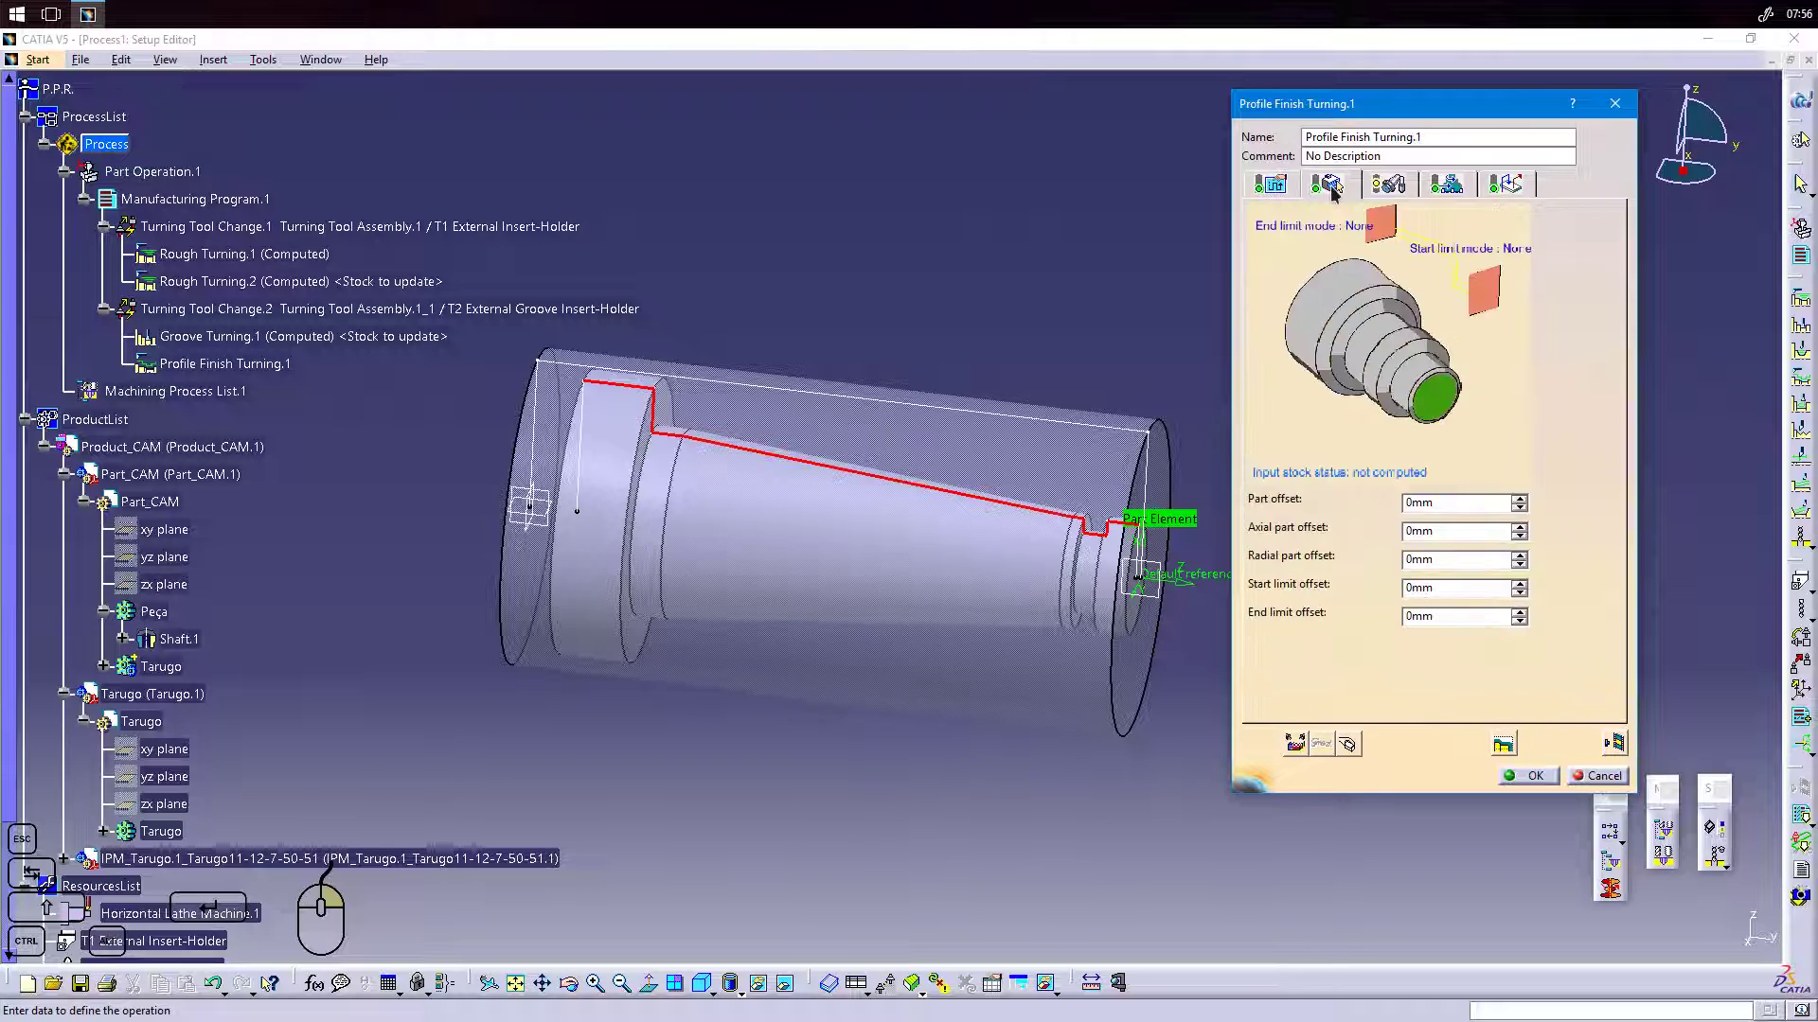
Assign the existing T1 External Insert-Holder to the profile finish turning operation in place of the groove holder.
click(1389, 186)
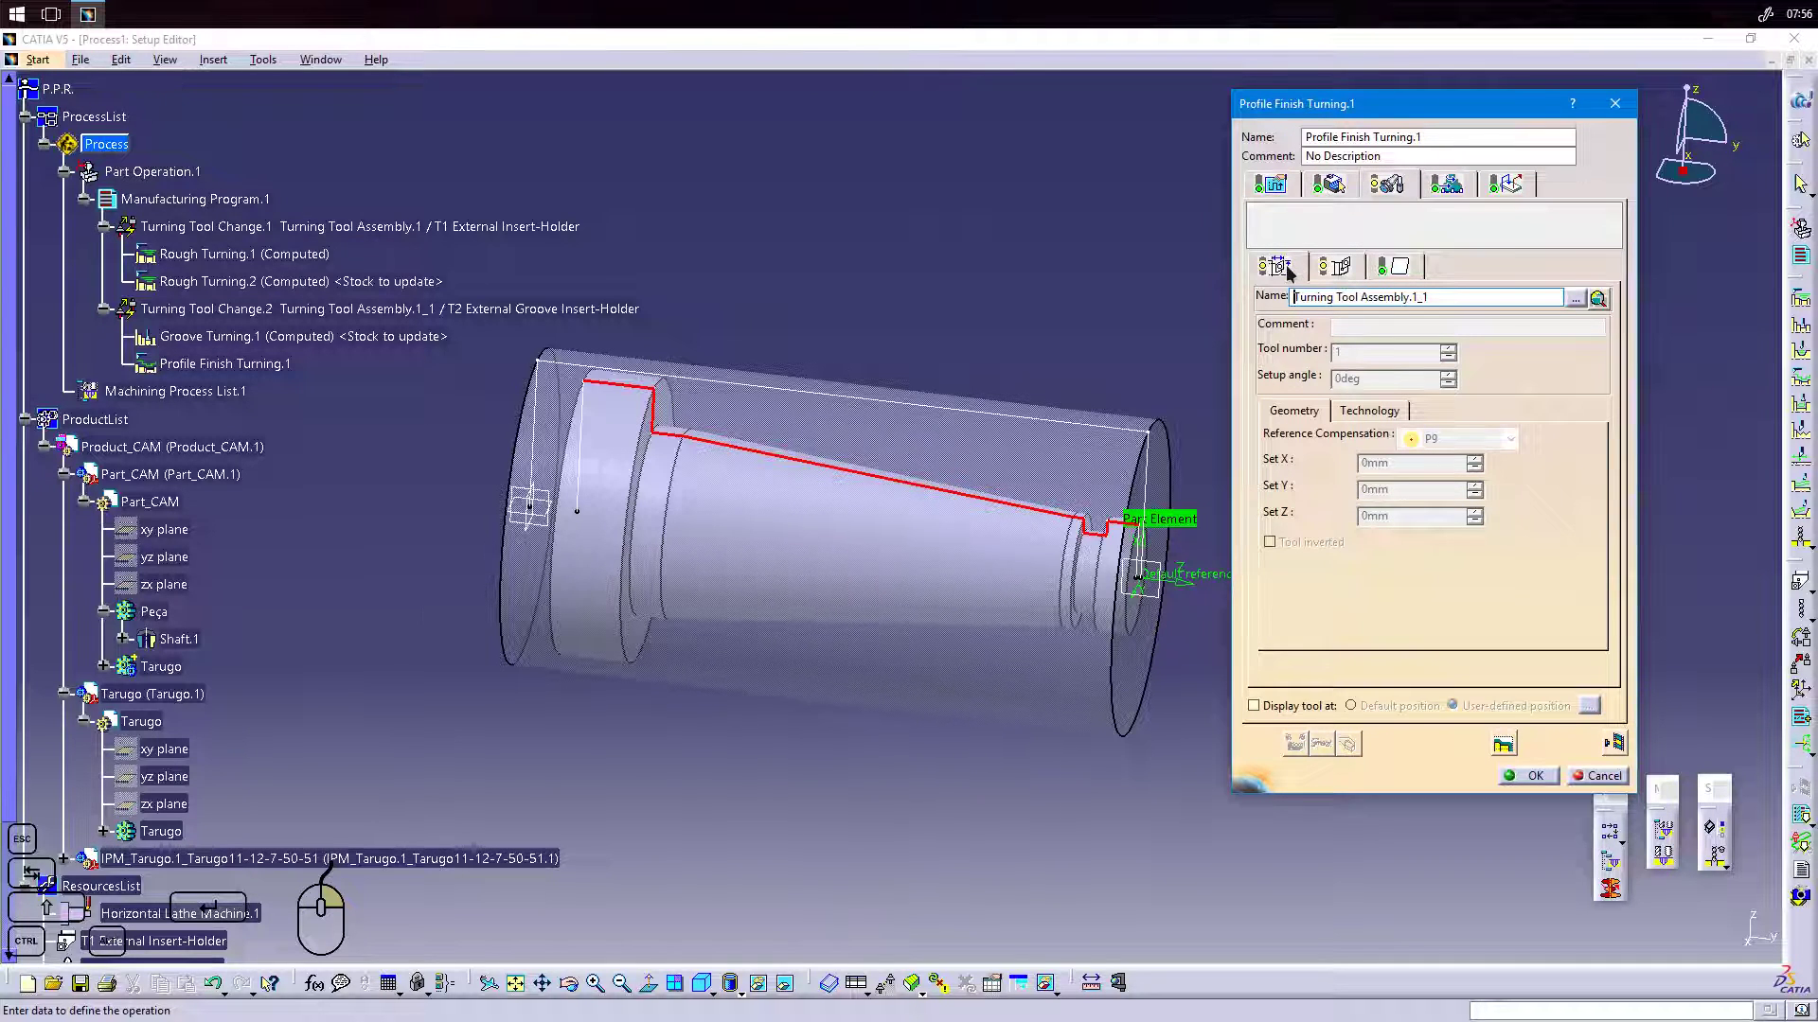
click(1335, 267)
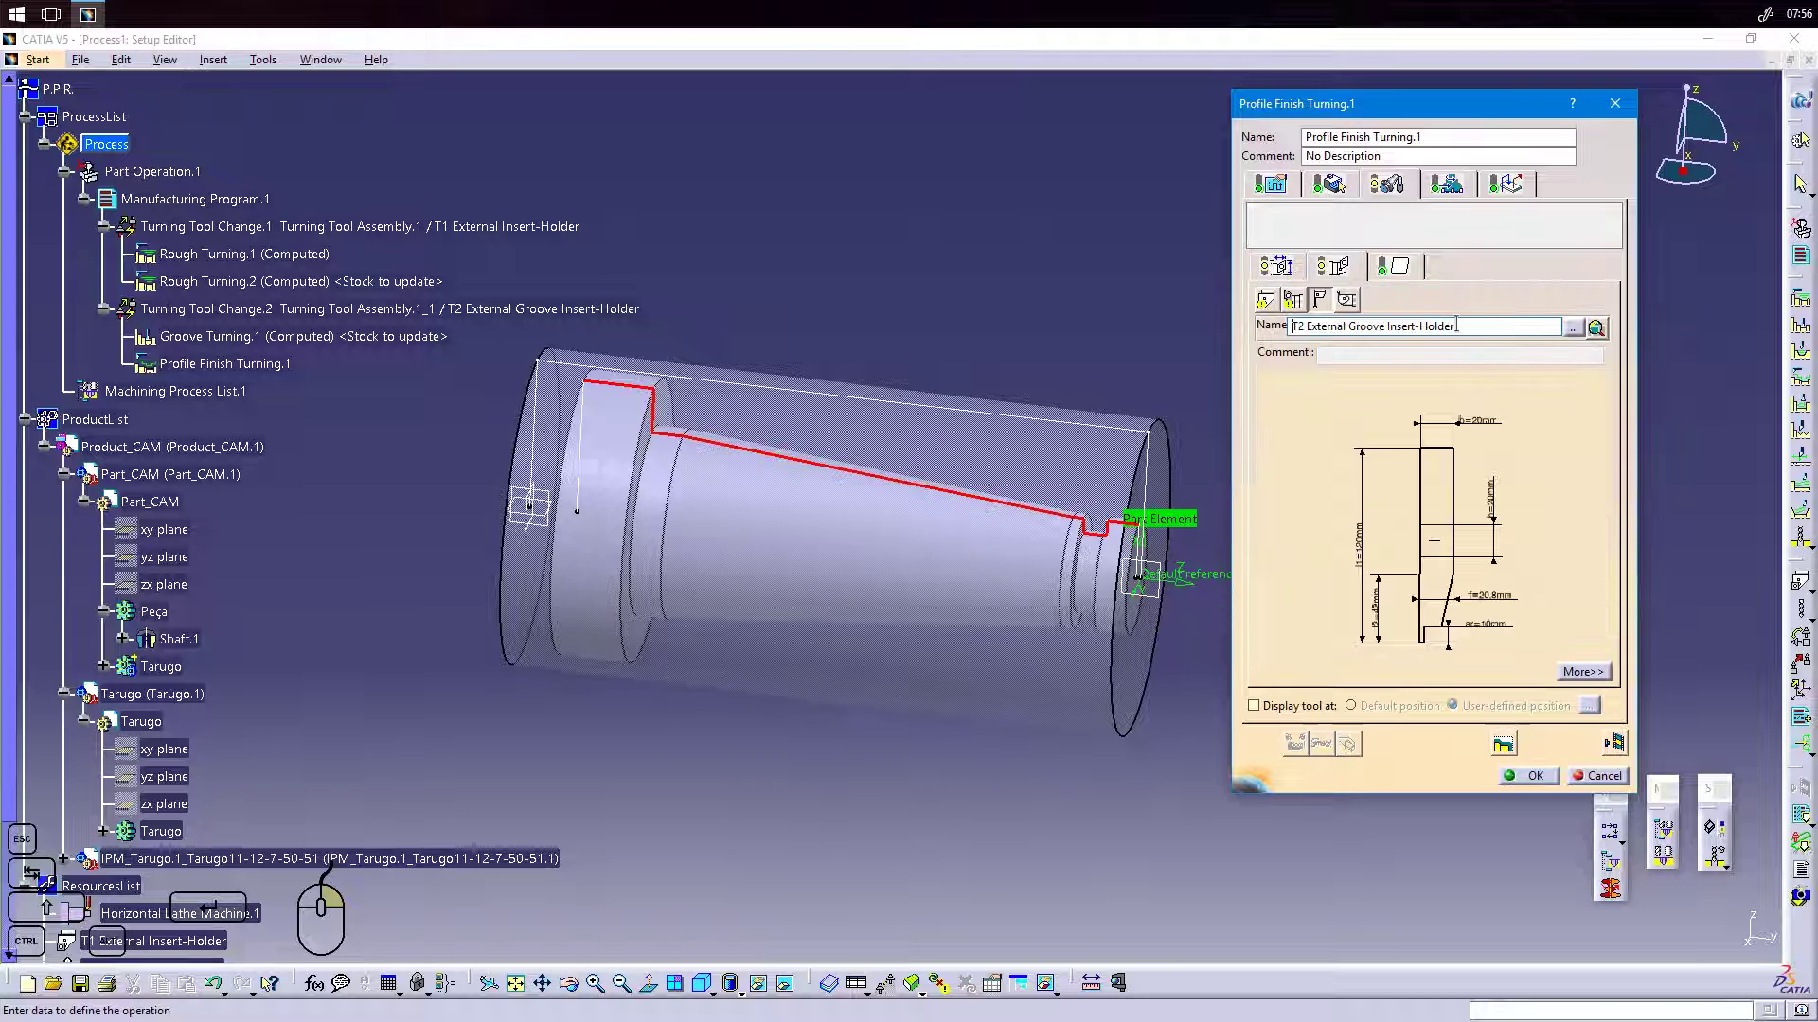
click(1574, 328)
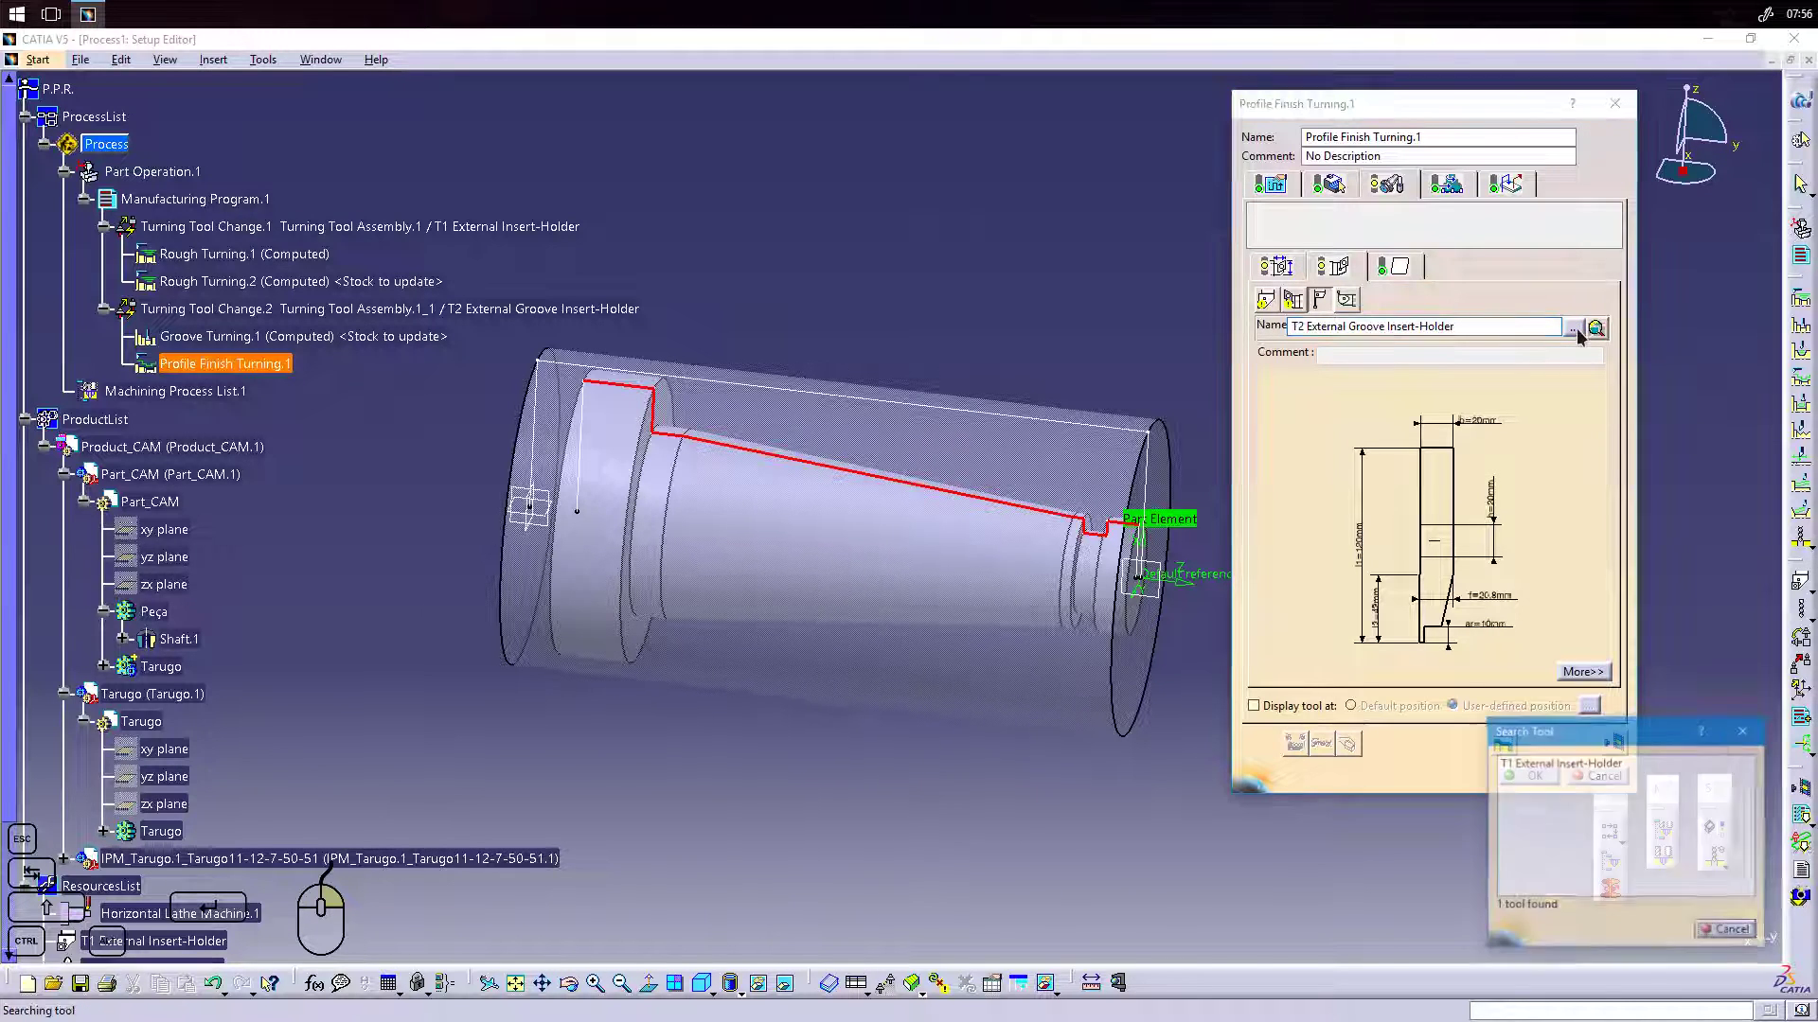
double_click(1578, 762)
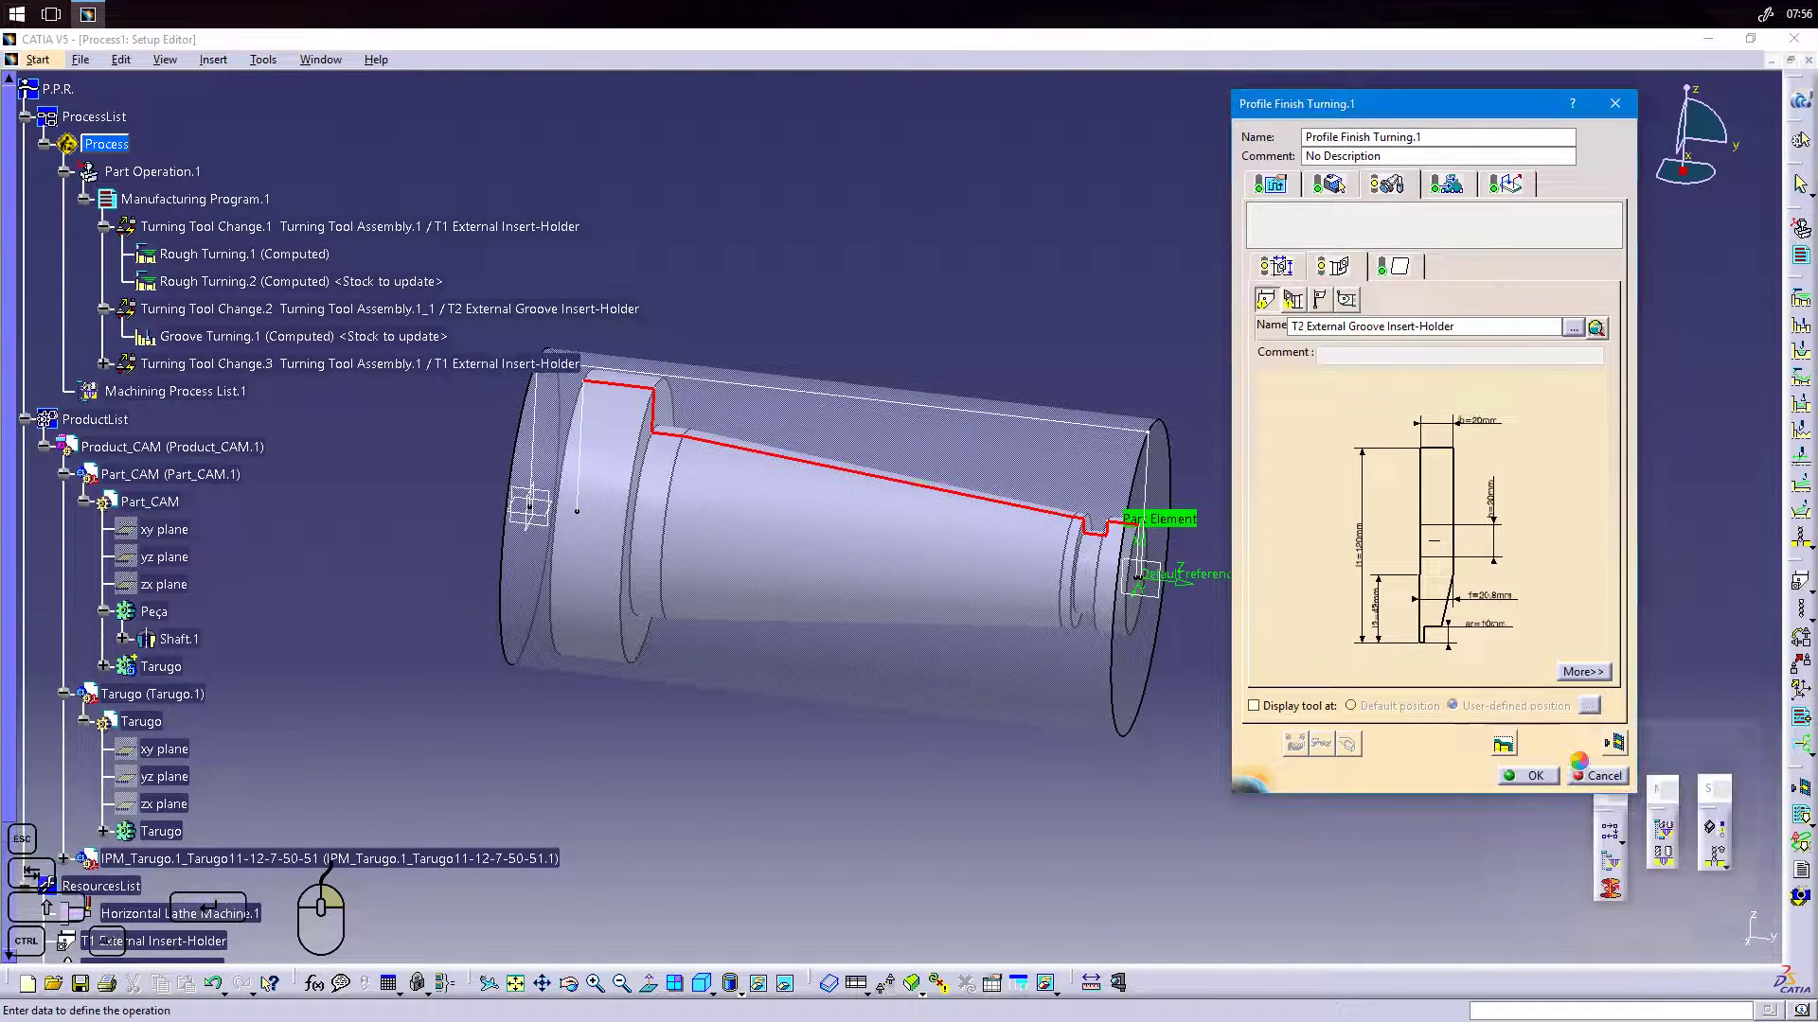
Choose the diamond insert for the finishing tool and set its nose radius to 0,25mm.
click(1409, 266)
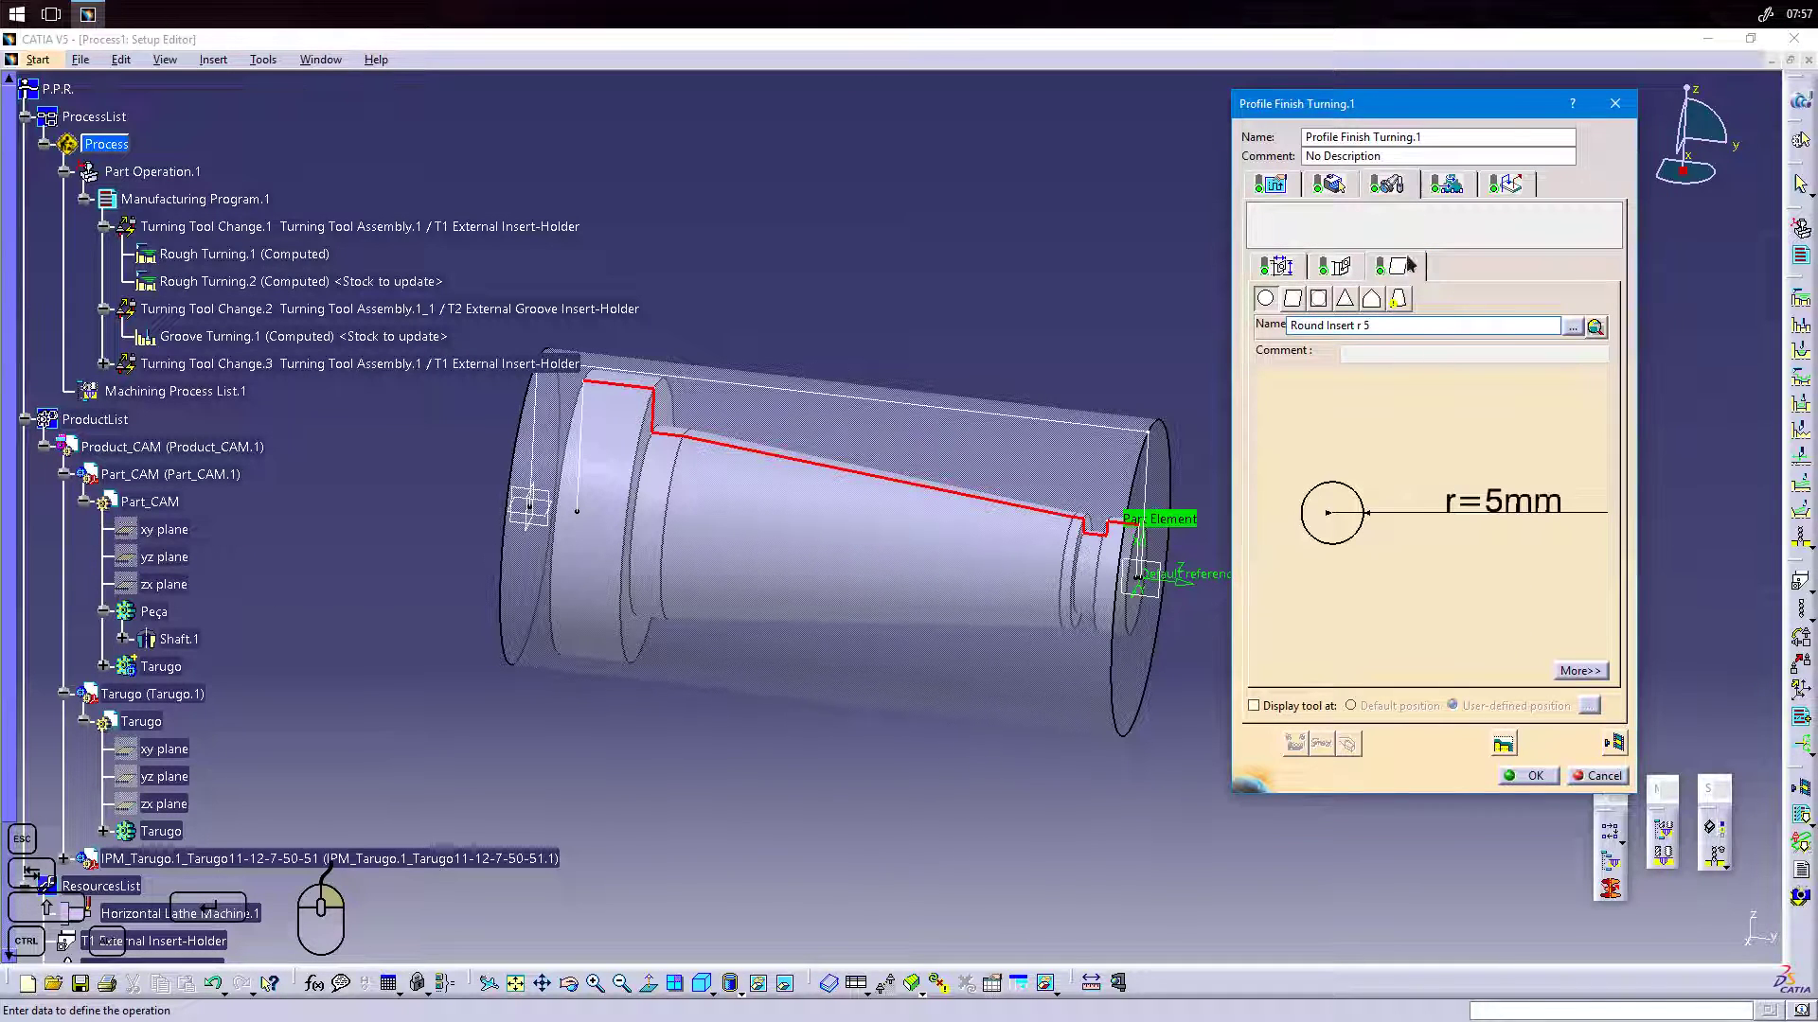
click(1302, 301)
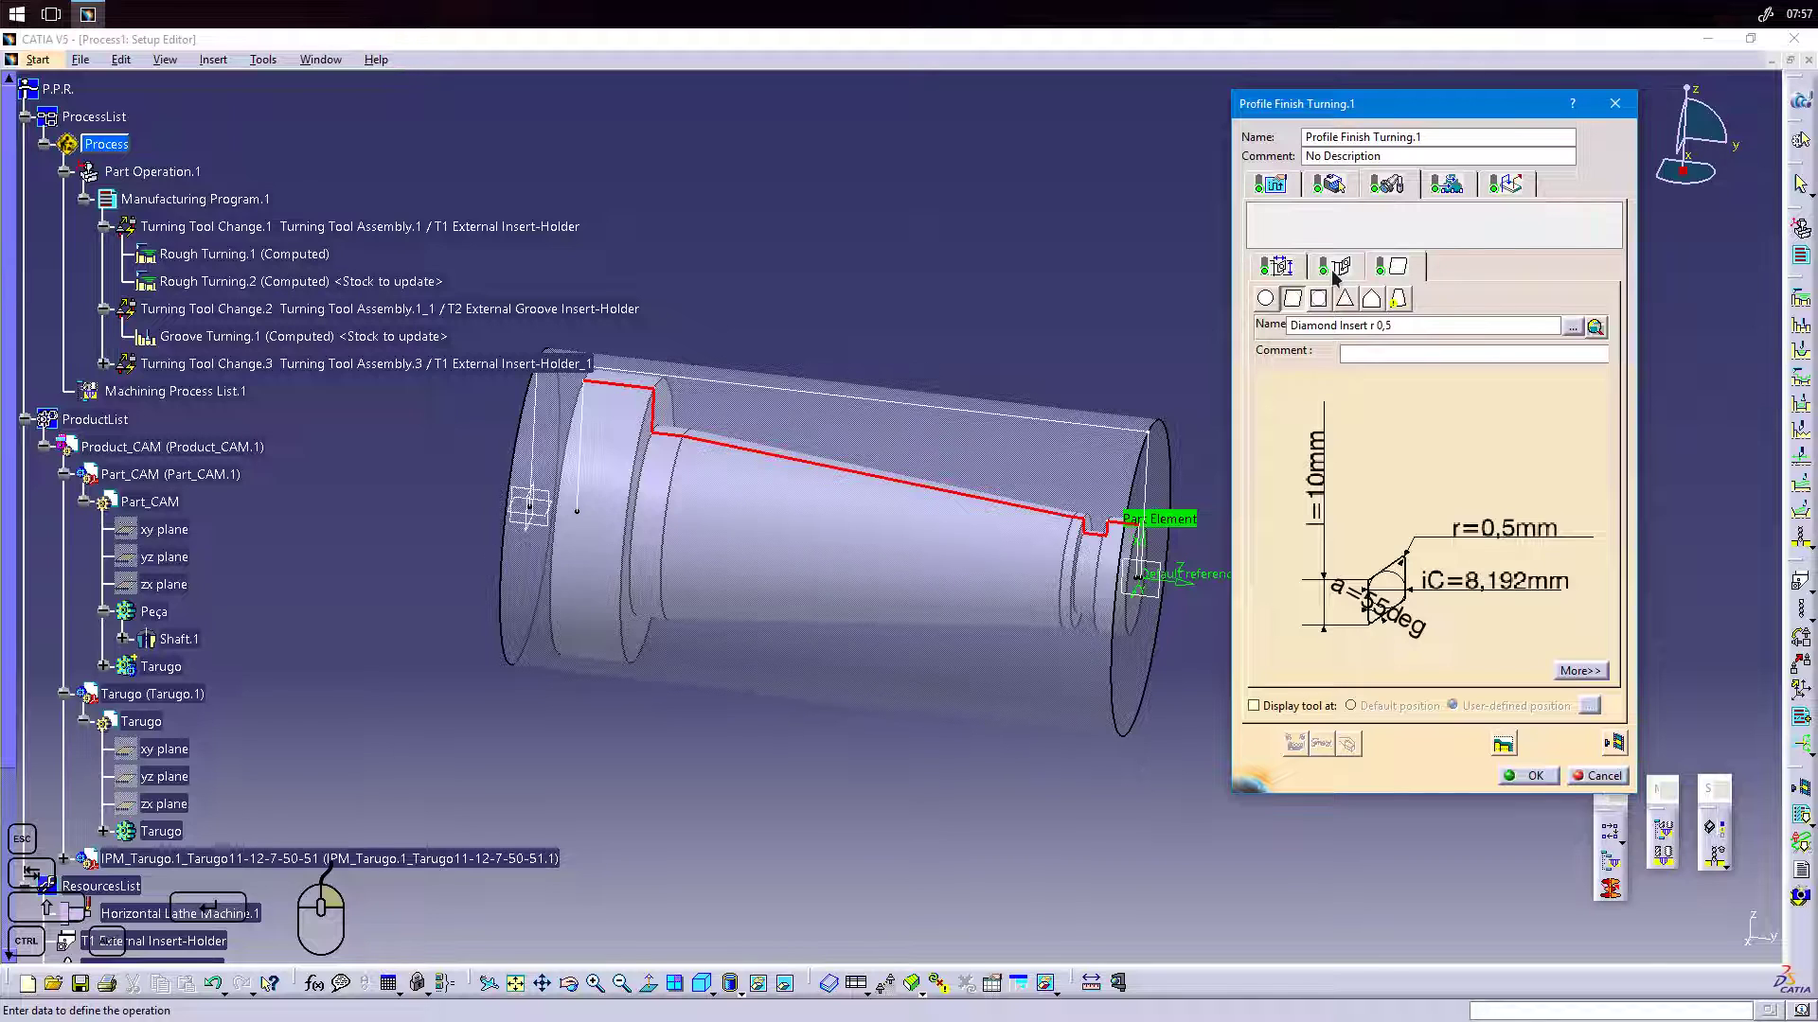
double_click(1503, 528)
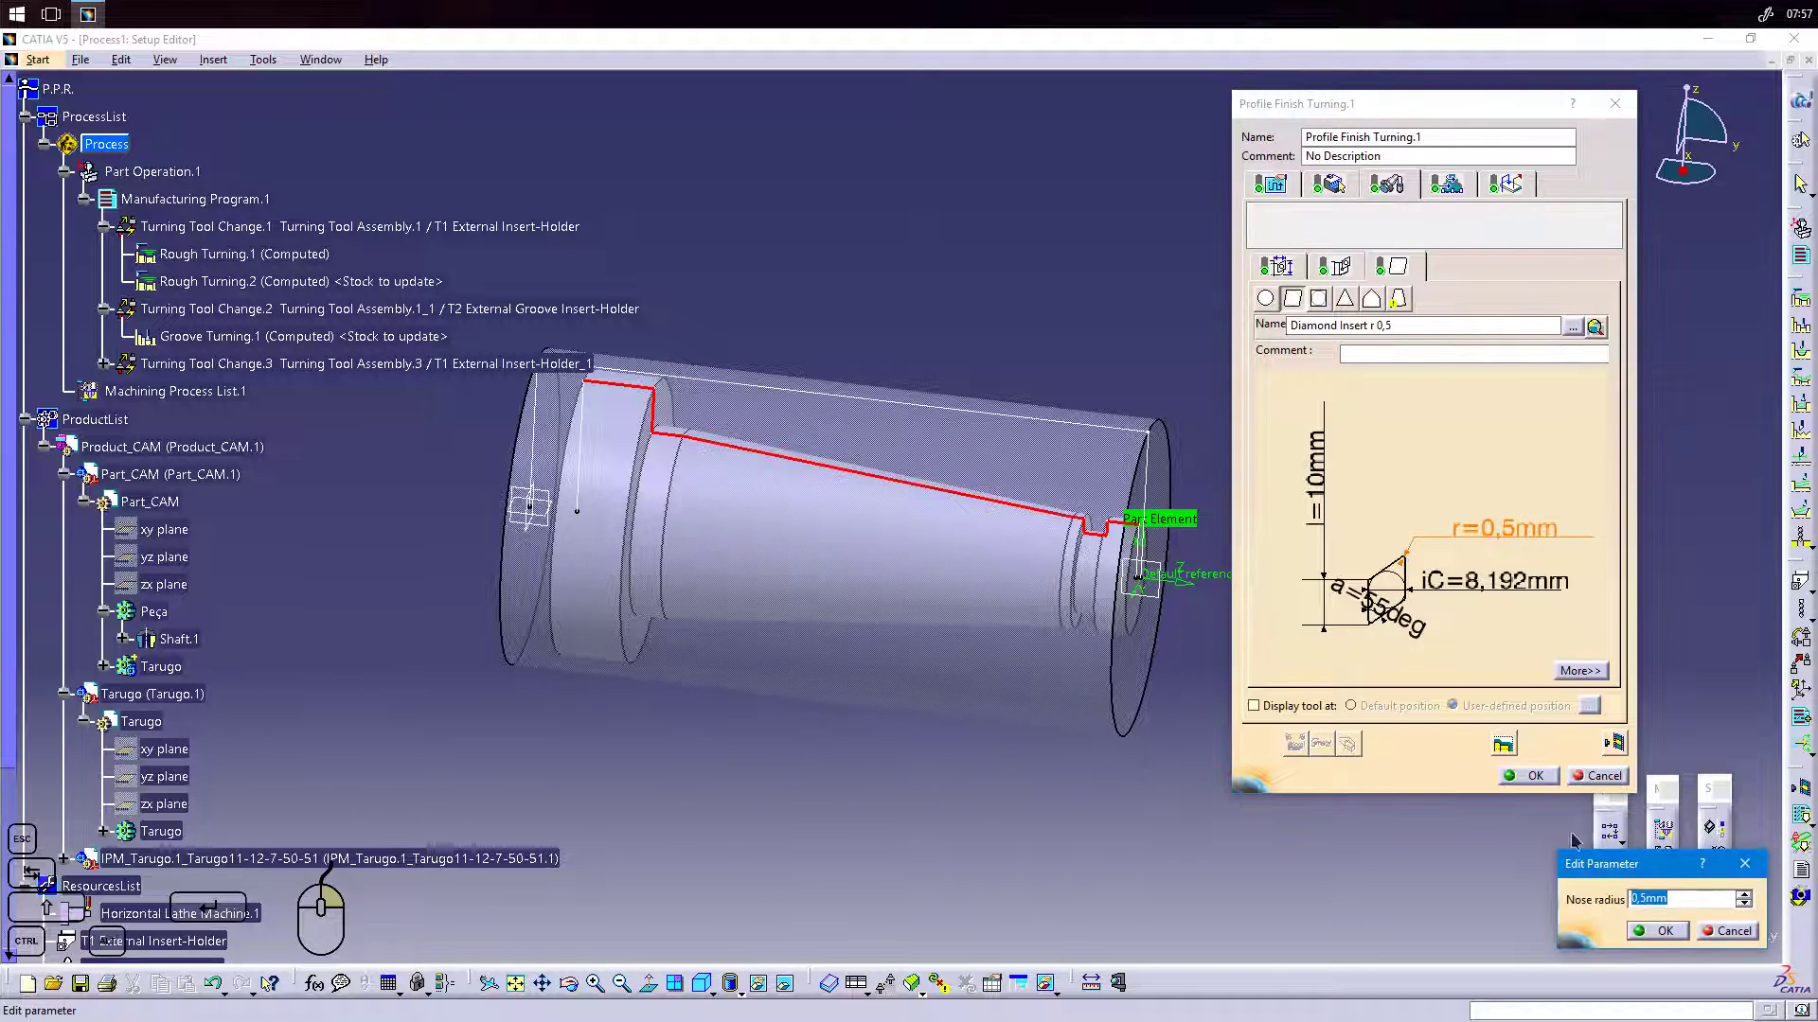
text(0,25mm)
click(1659, 931)
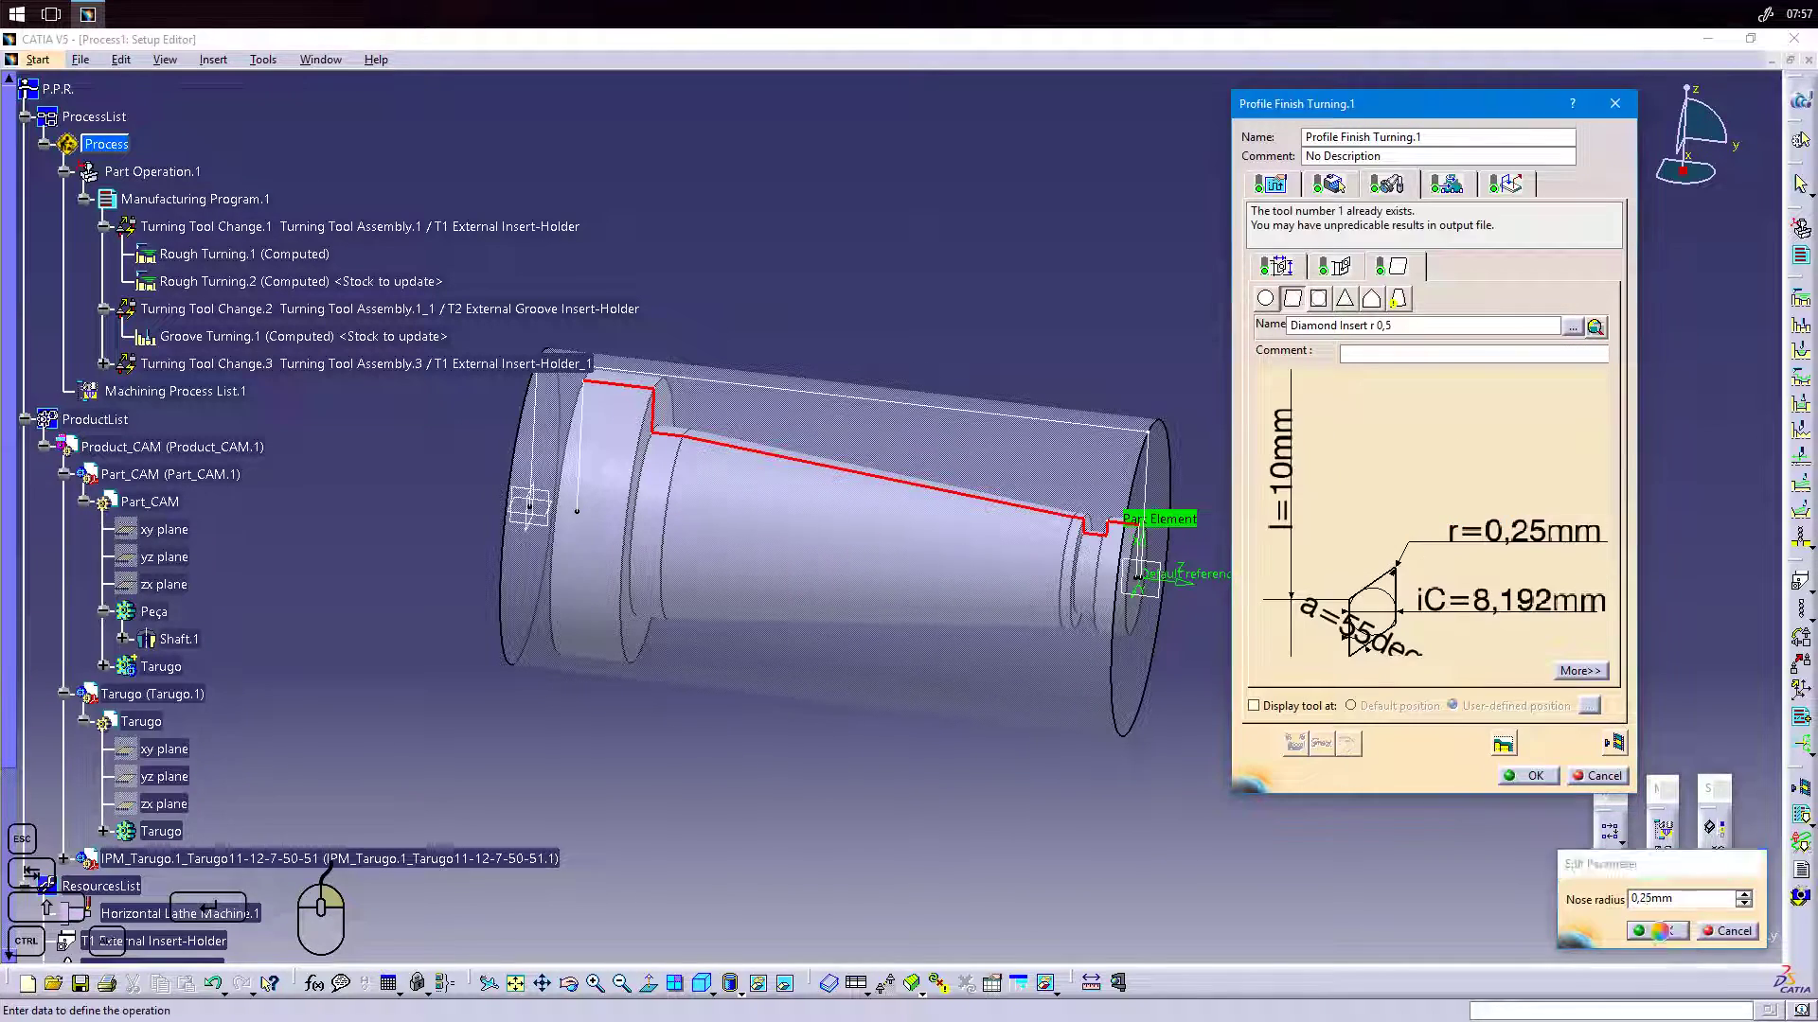
Check the finishing tool's insert-holder and set the tool number of Turning Tool Assembly.3 to 3.
click(1330, 266)
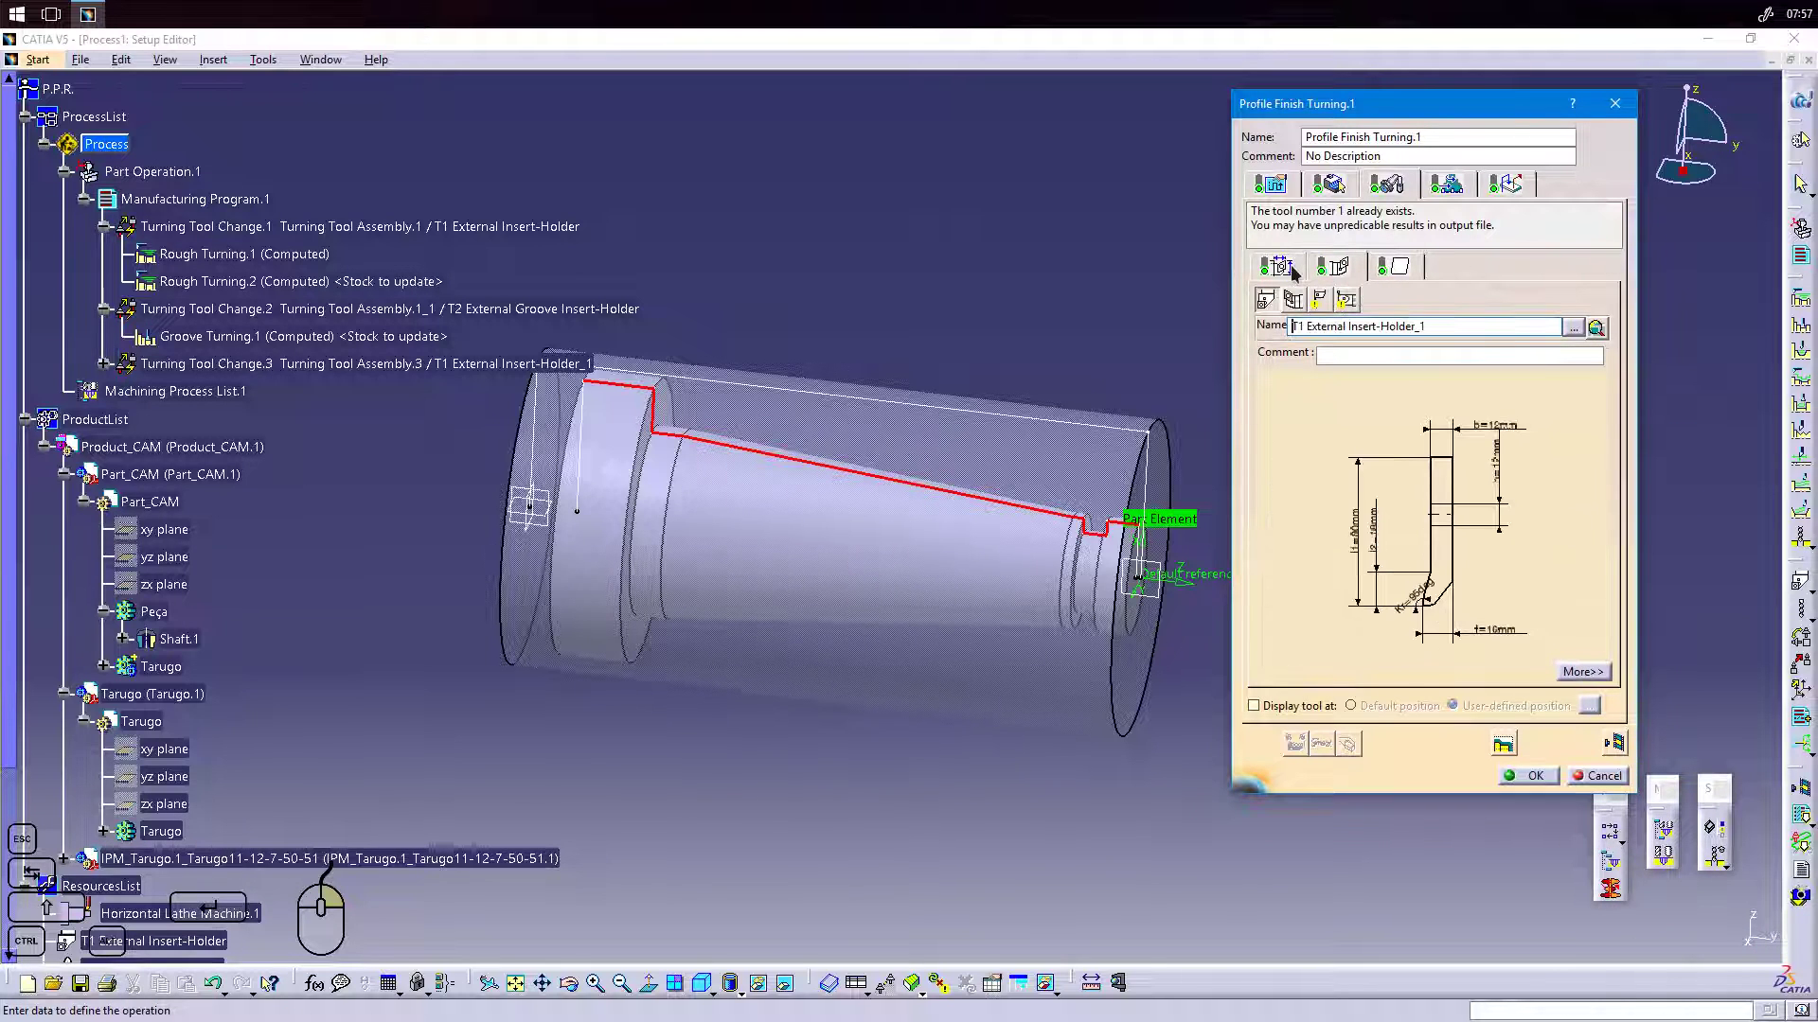
click(1293, 271)
click(1330, 266)
click(1374, 264)
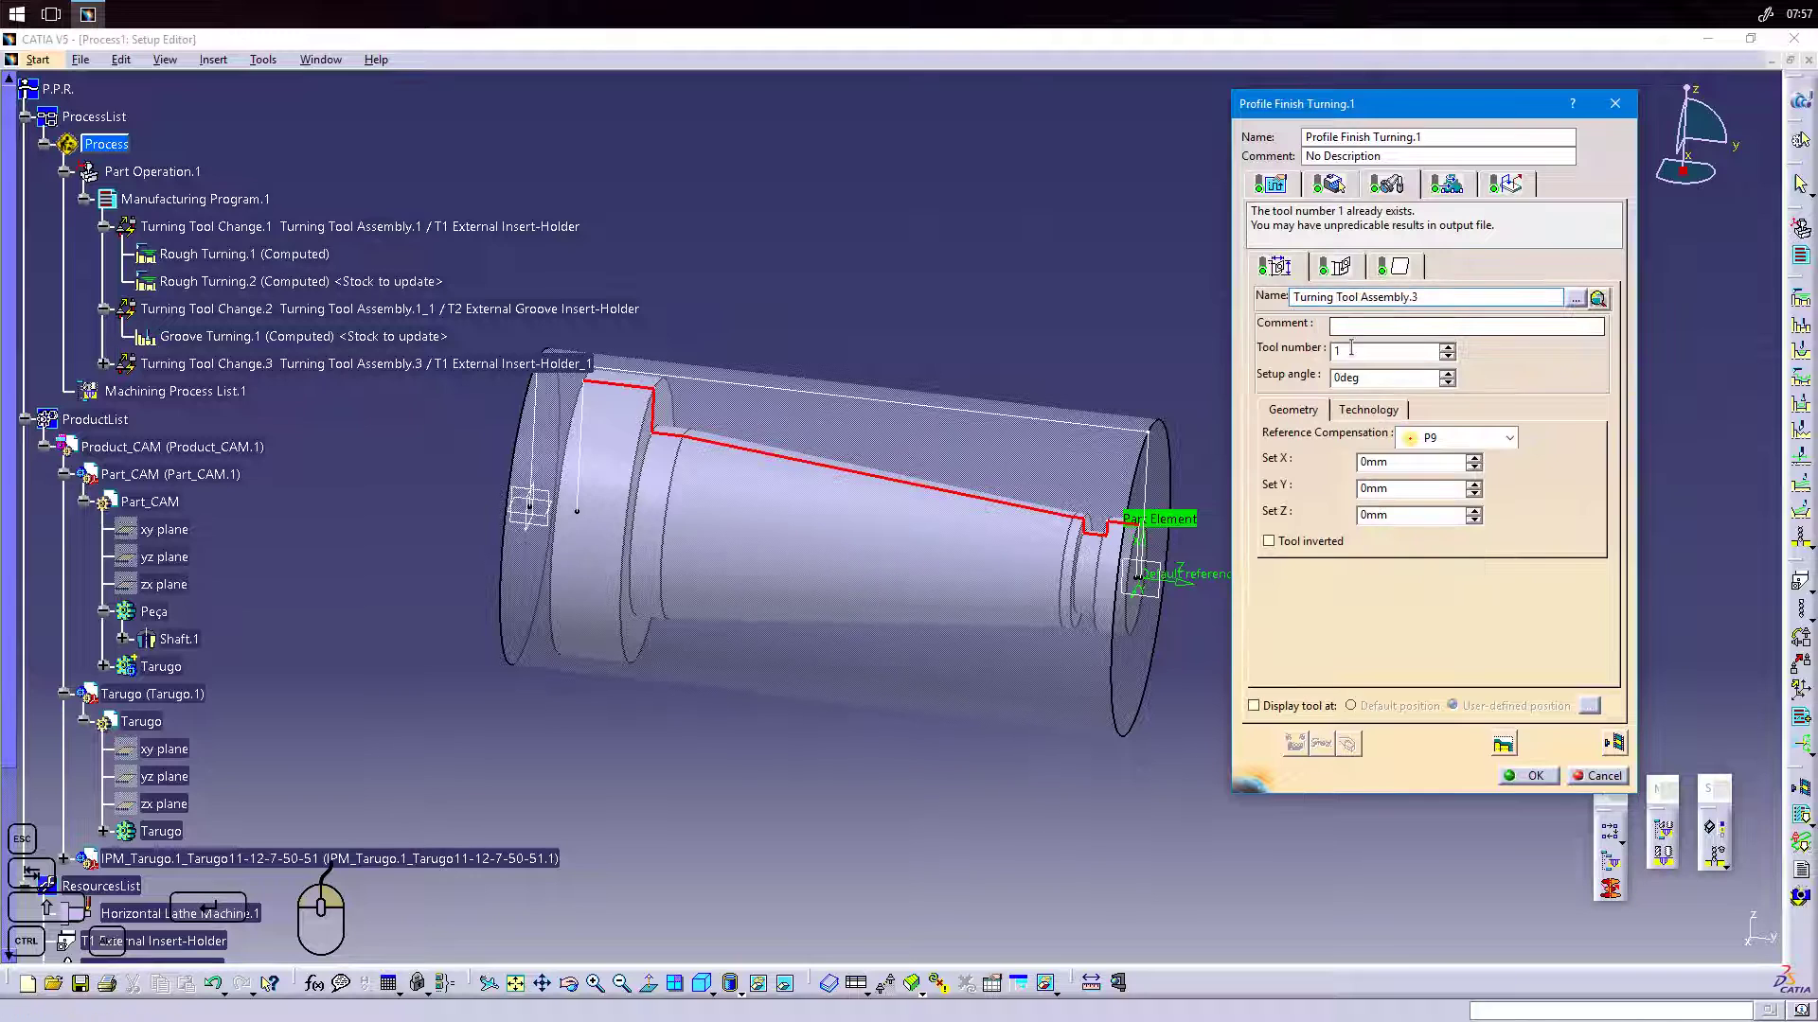
double_click(1337, 351)
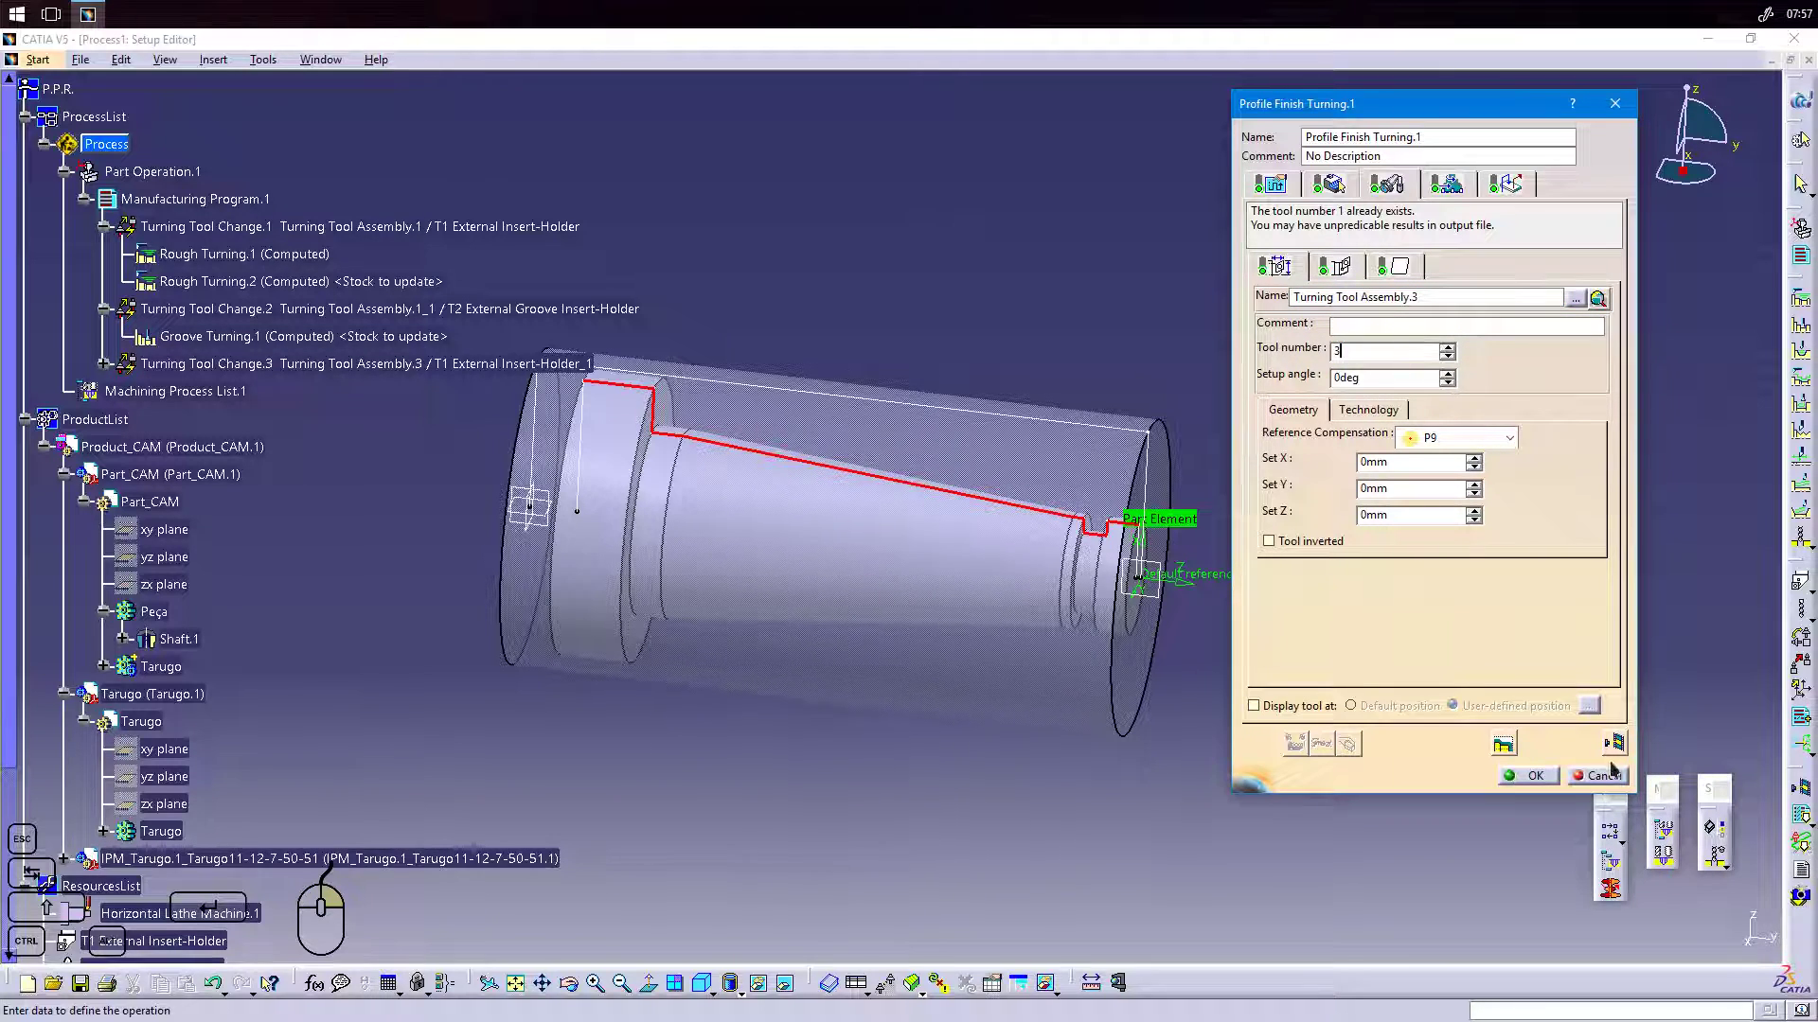
text(3)
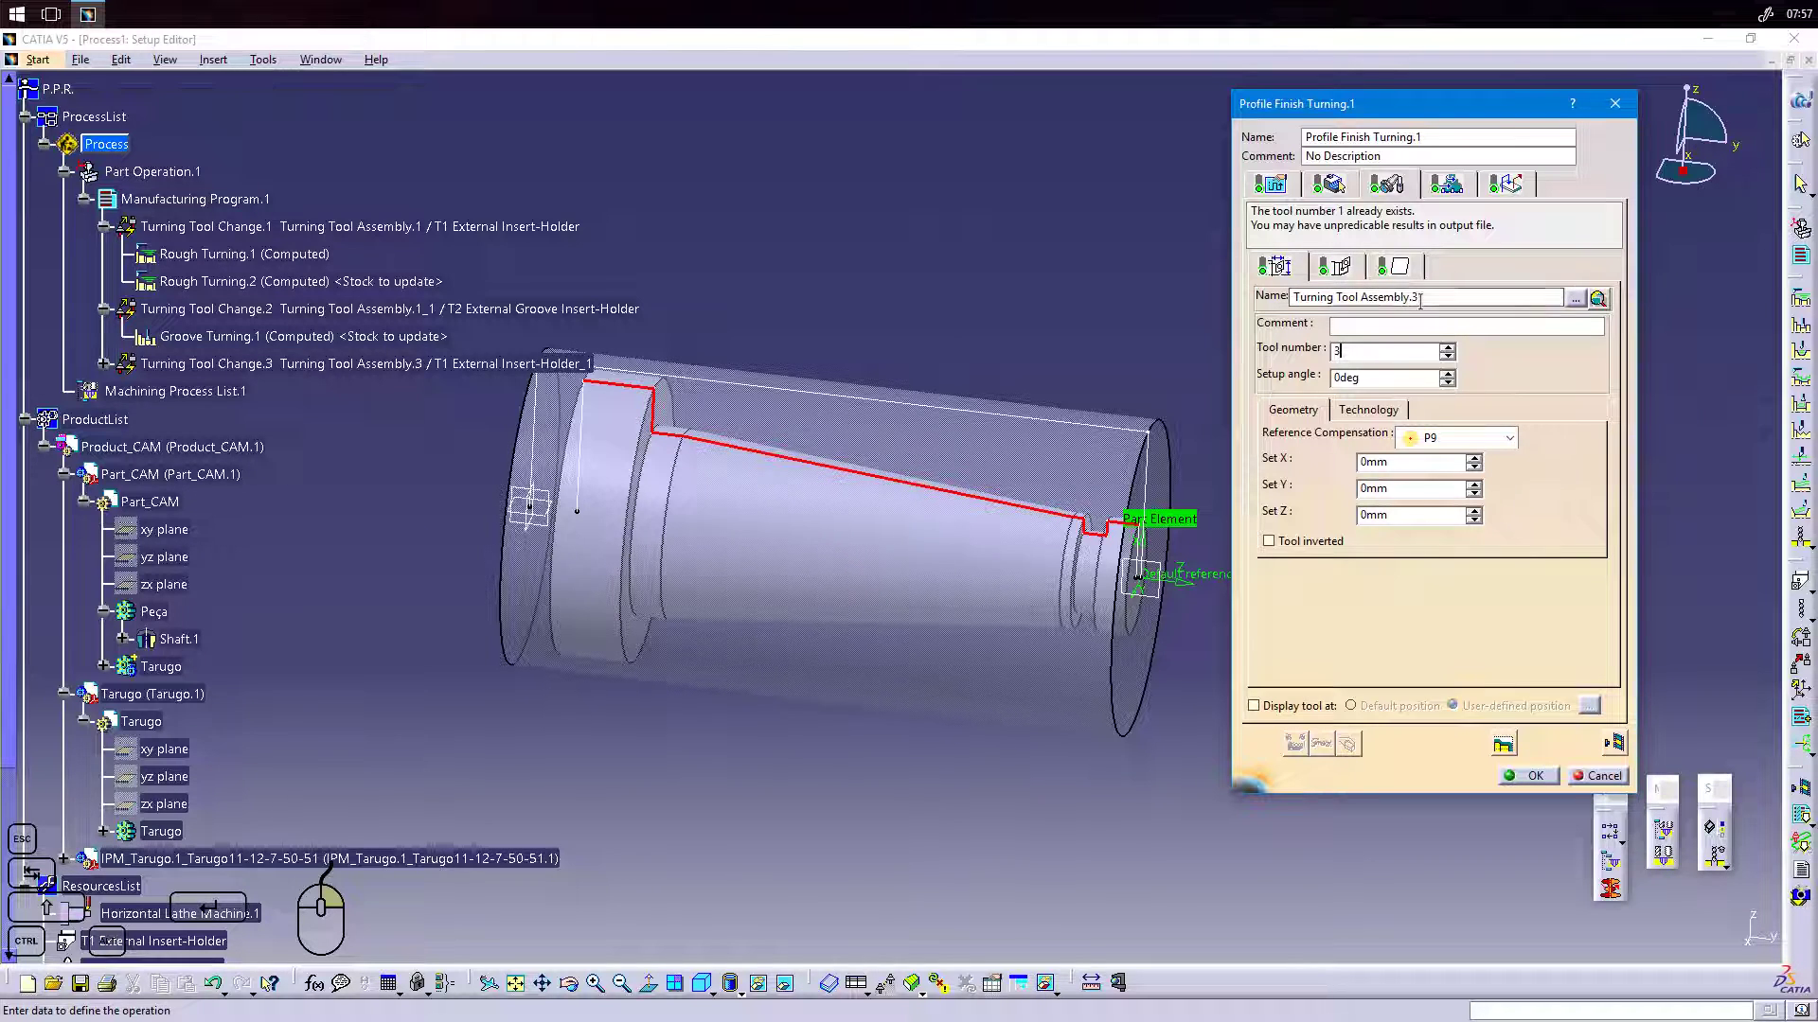
double_click(1369, 350)
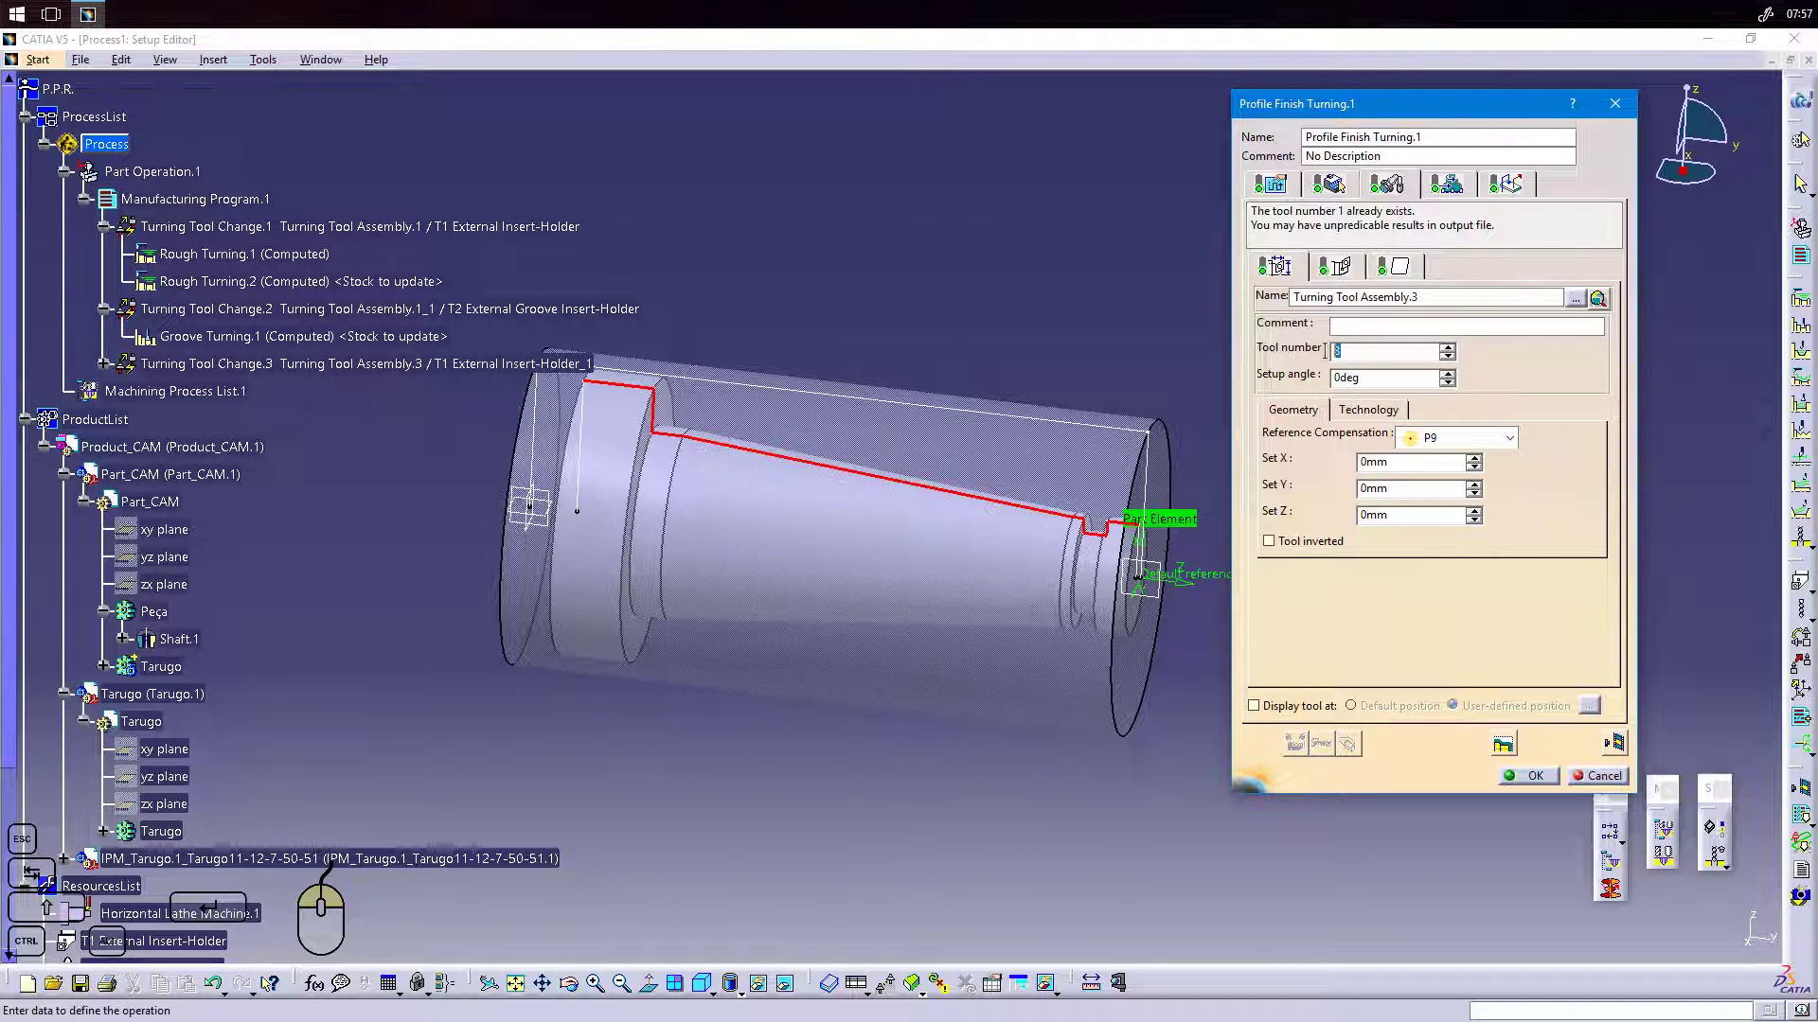
double_click(1400, 355)
double_click(1383, 352)
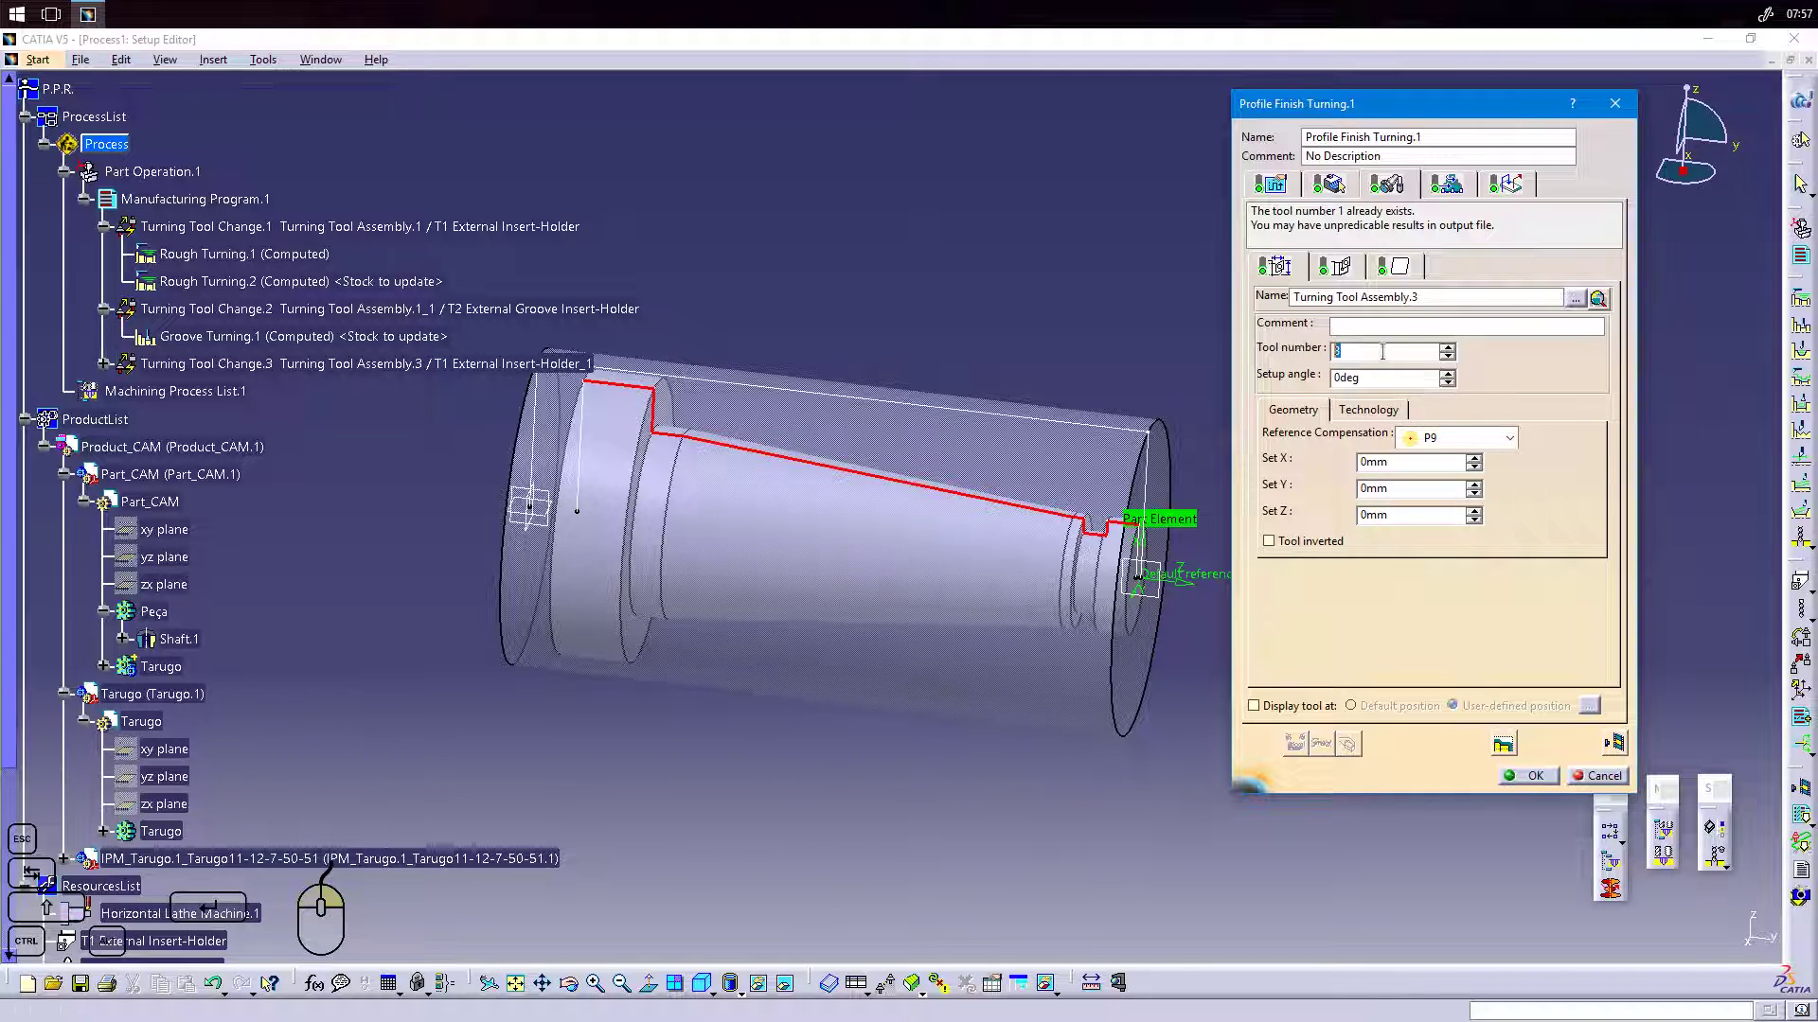
double_click(1396, 353)
click(1355, 349)
Disable the automatic spindle speed computation for Profile Finish Turning.1 and set the machining spindle speed to 3000turn_mn.
click(1446, 183)
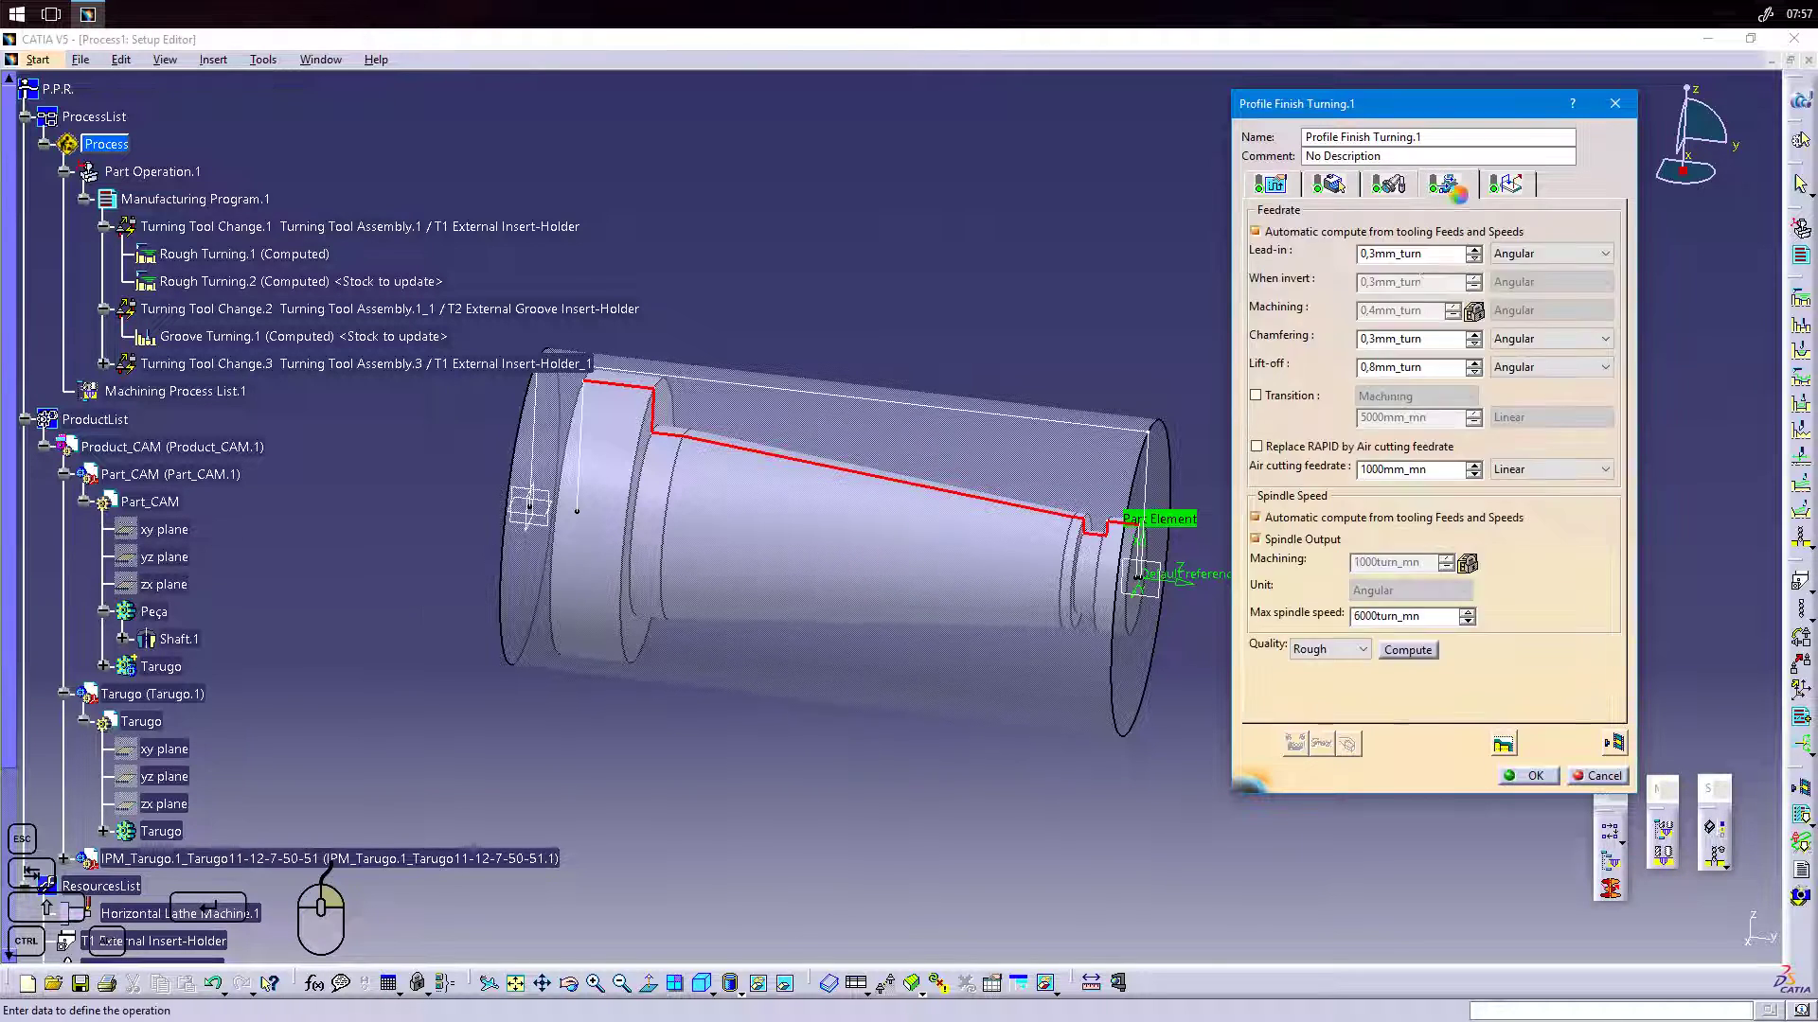
click(1259, 518)
click(1360, 561)
key(BackSpace)
text(3000turn_mn)
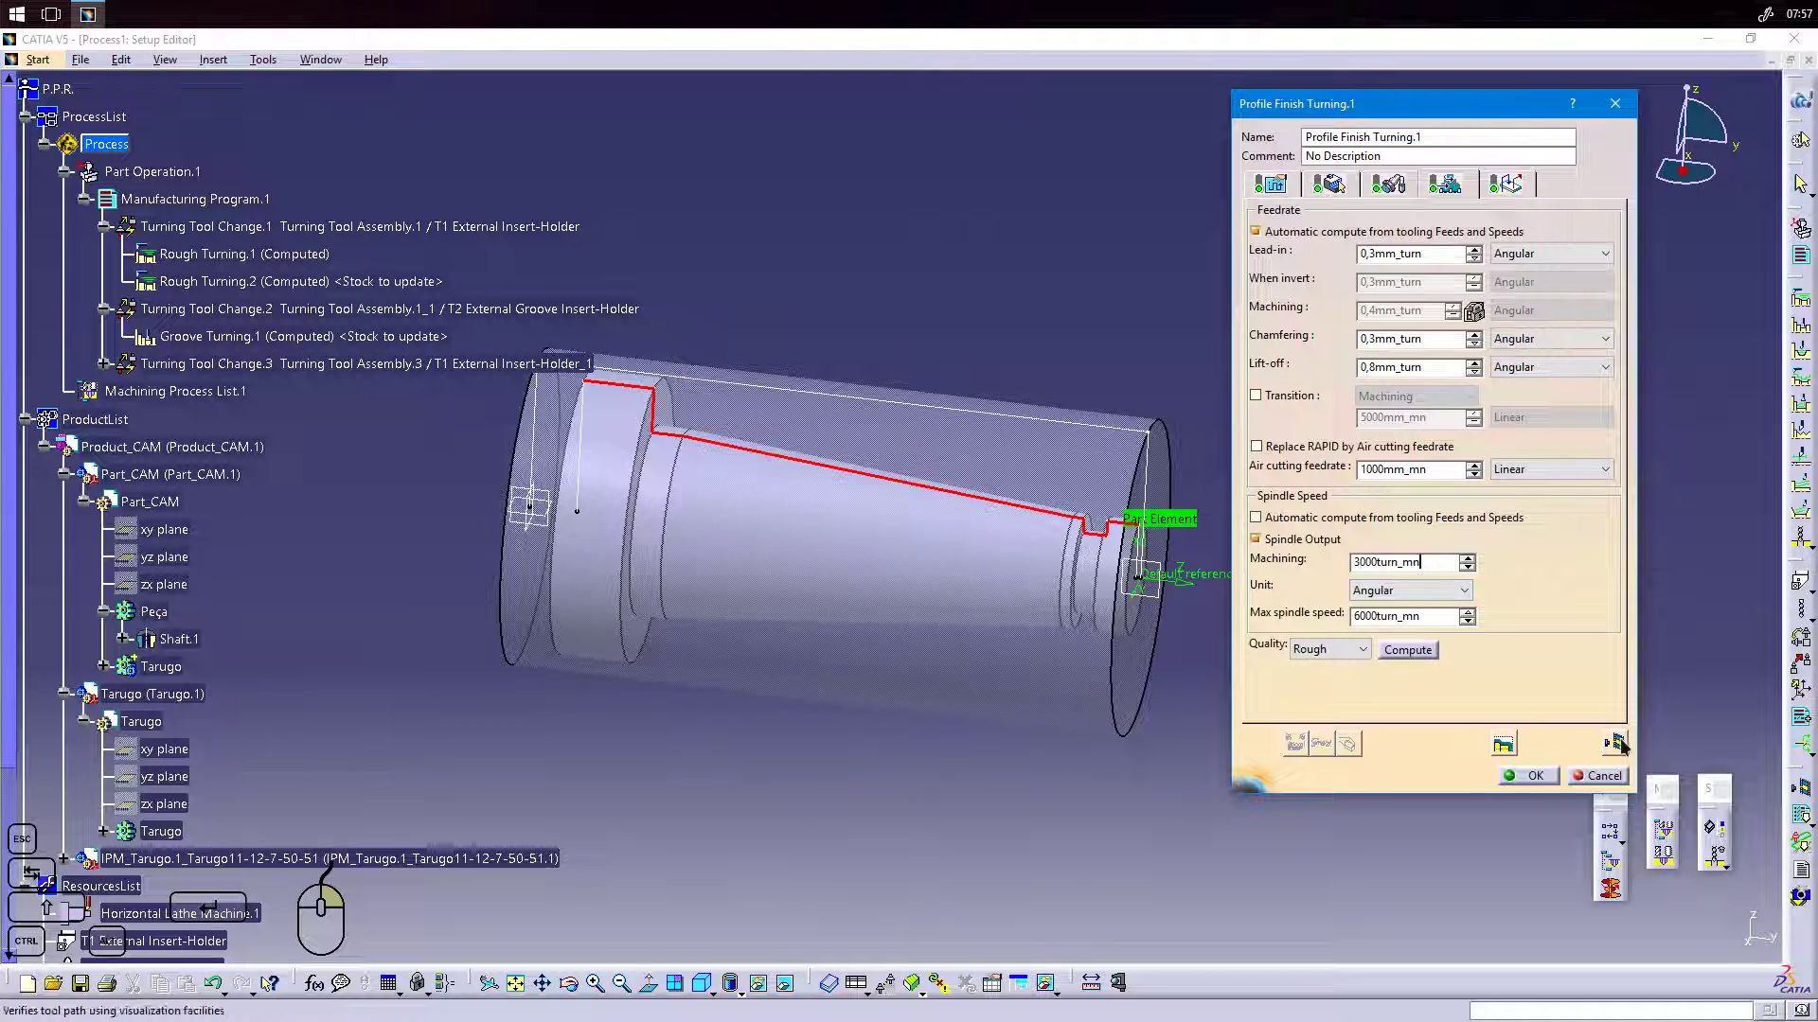
Replay the Profile Finish Turning.1 tool path from its first position and accept the operation.
click(1614, 743)
middle_drag(1041, 421, 1175, 387)
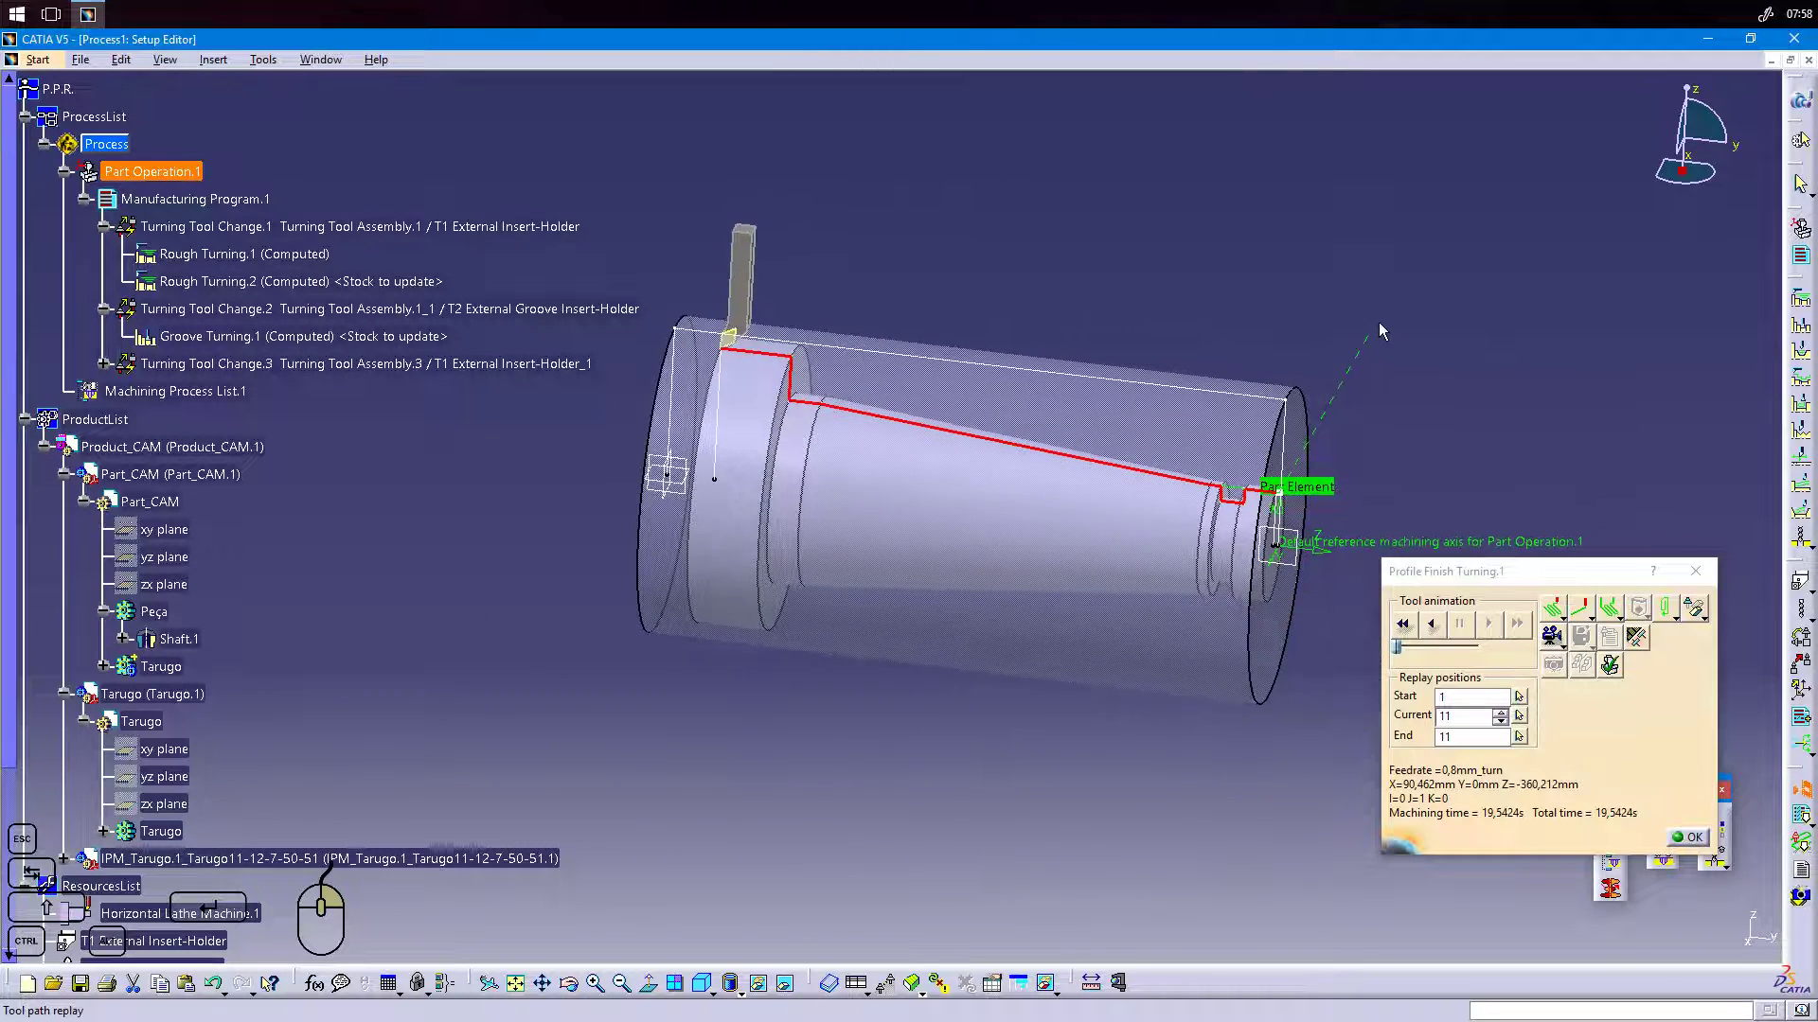
click(1403, 623)
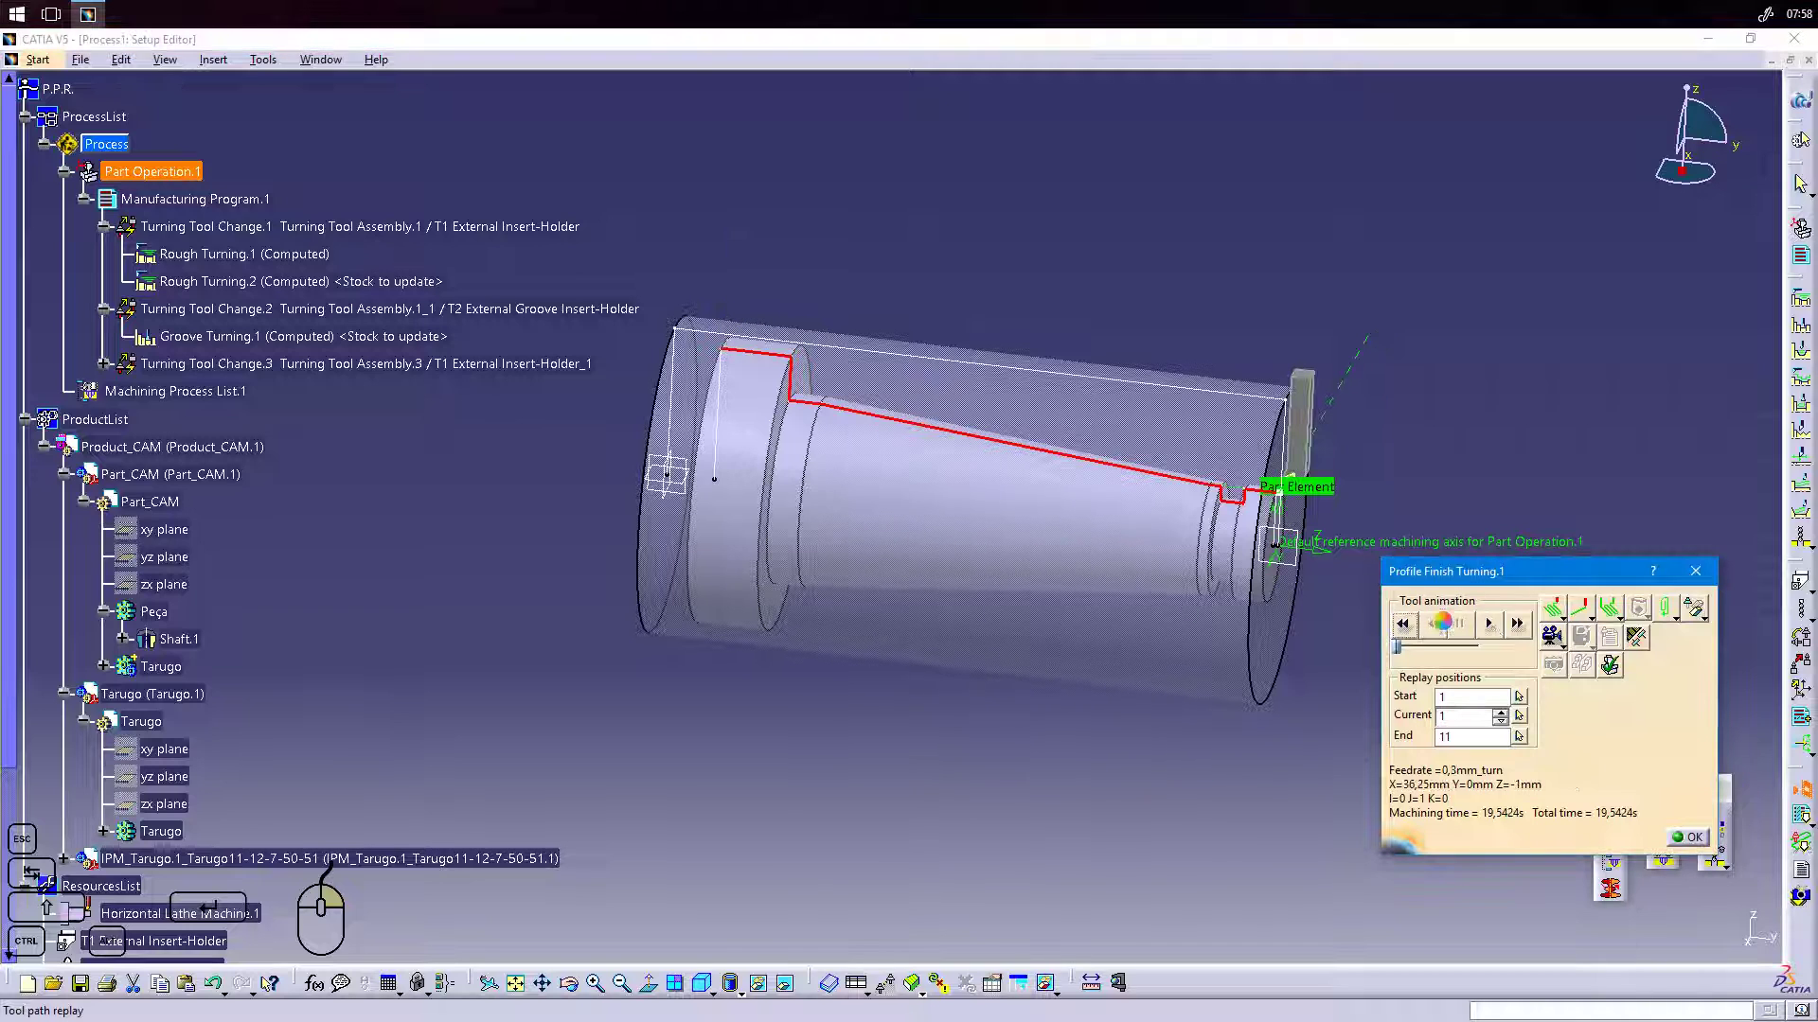
click(1490, 625)
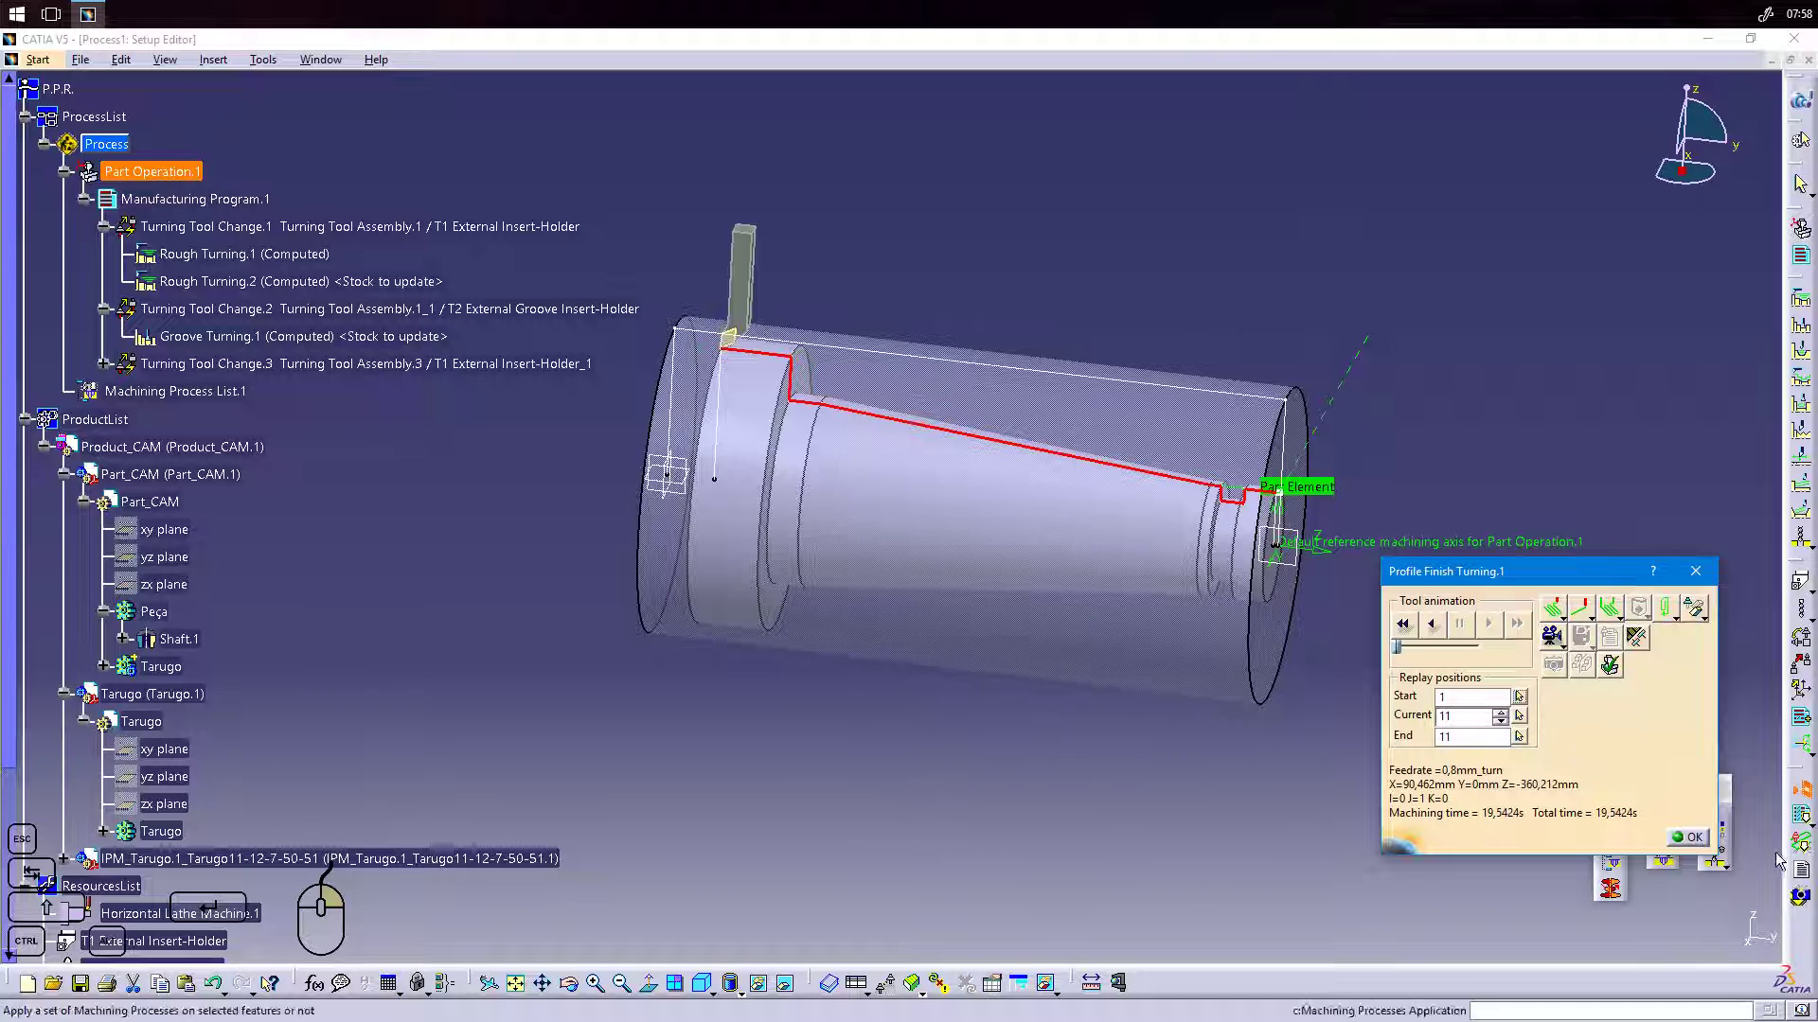
click(1688, 838)
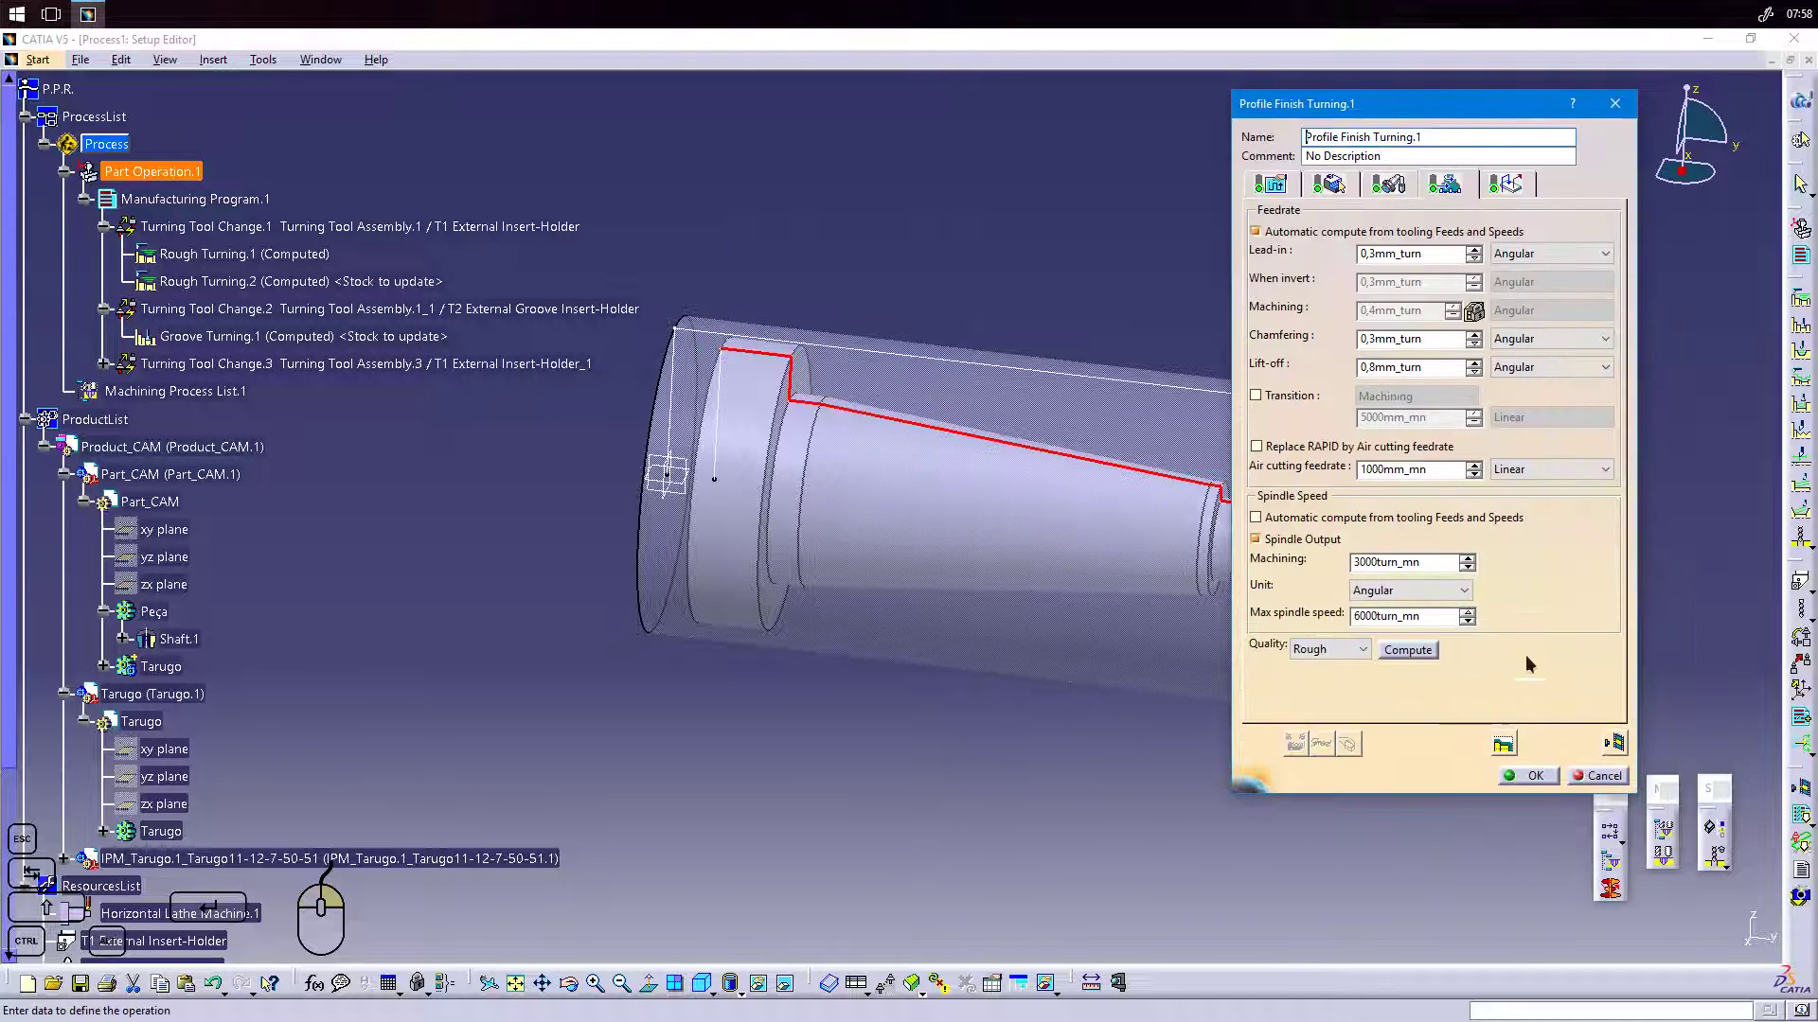
click(1533, 775)
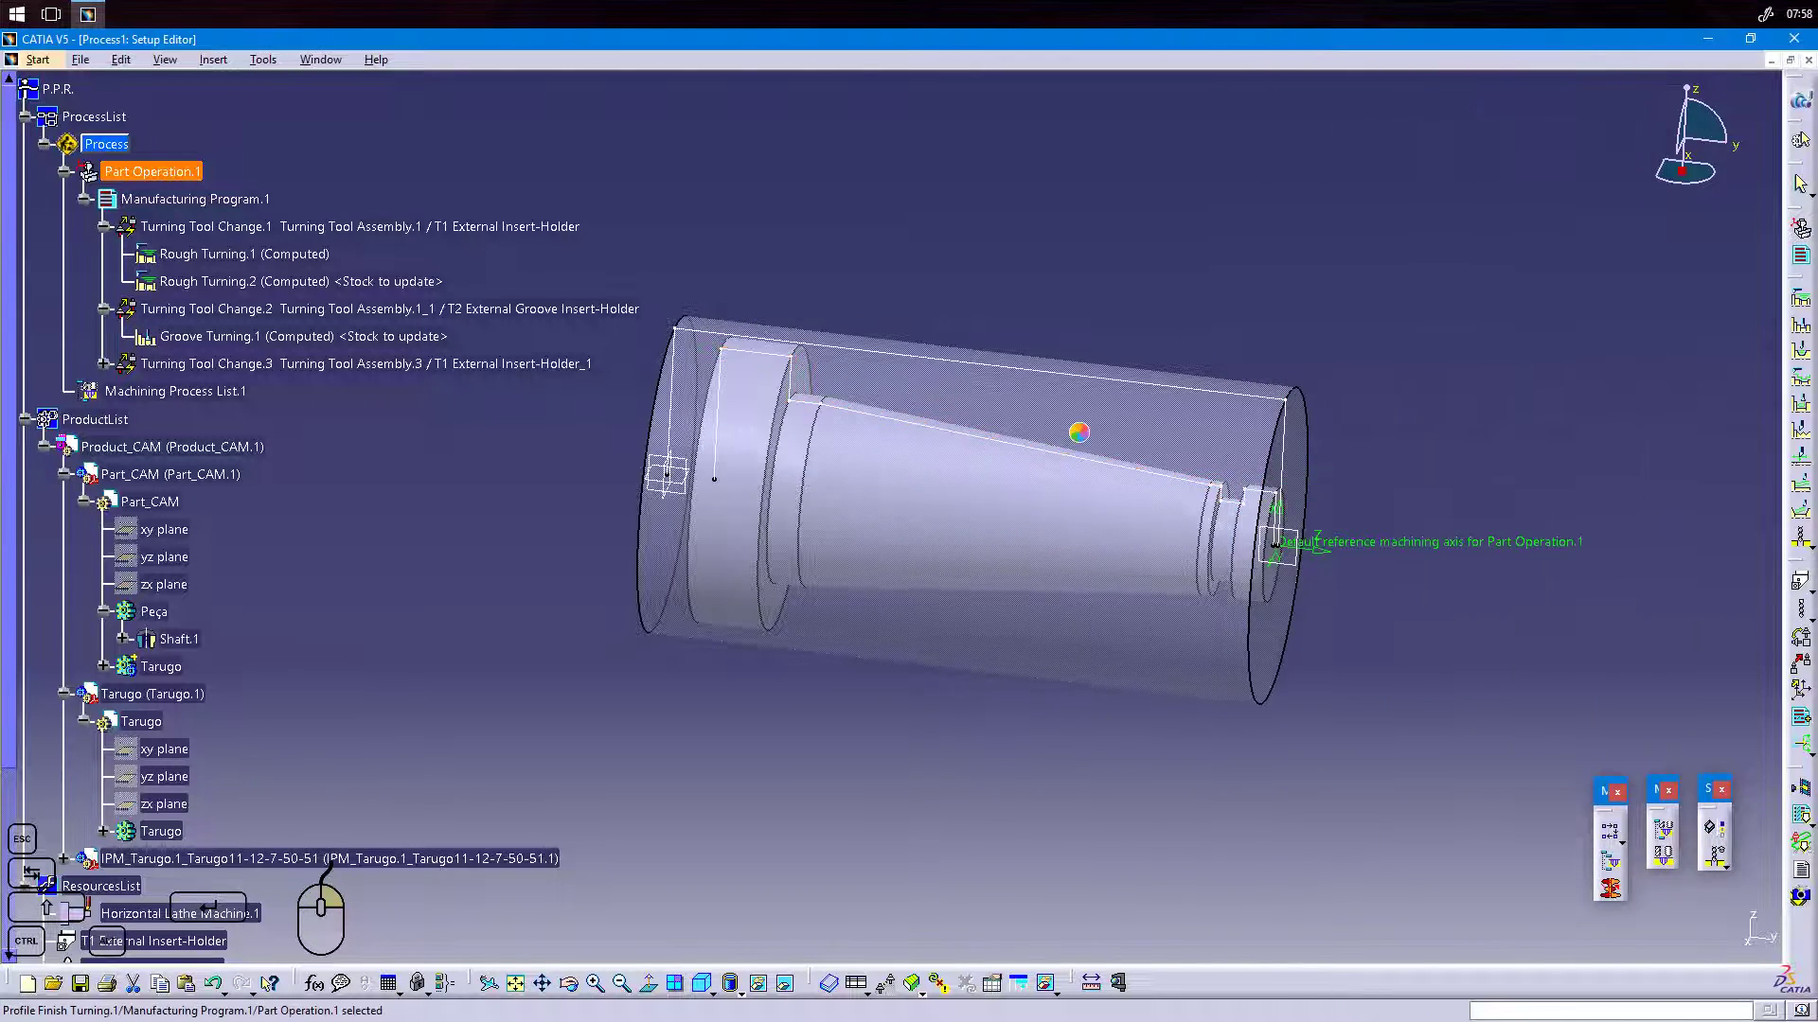
Run the video simulation of Manufacturing Program.1 using the tool path, inspect the machined part, and close the simulation.
right_click(171, 200)
mouse_move(350, 467)
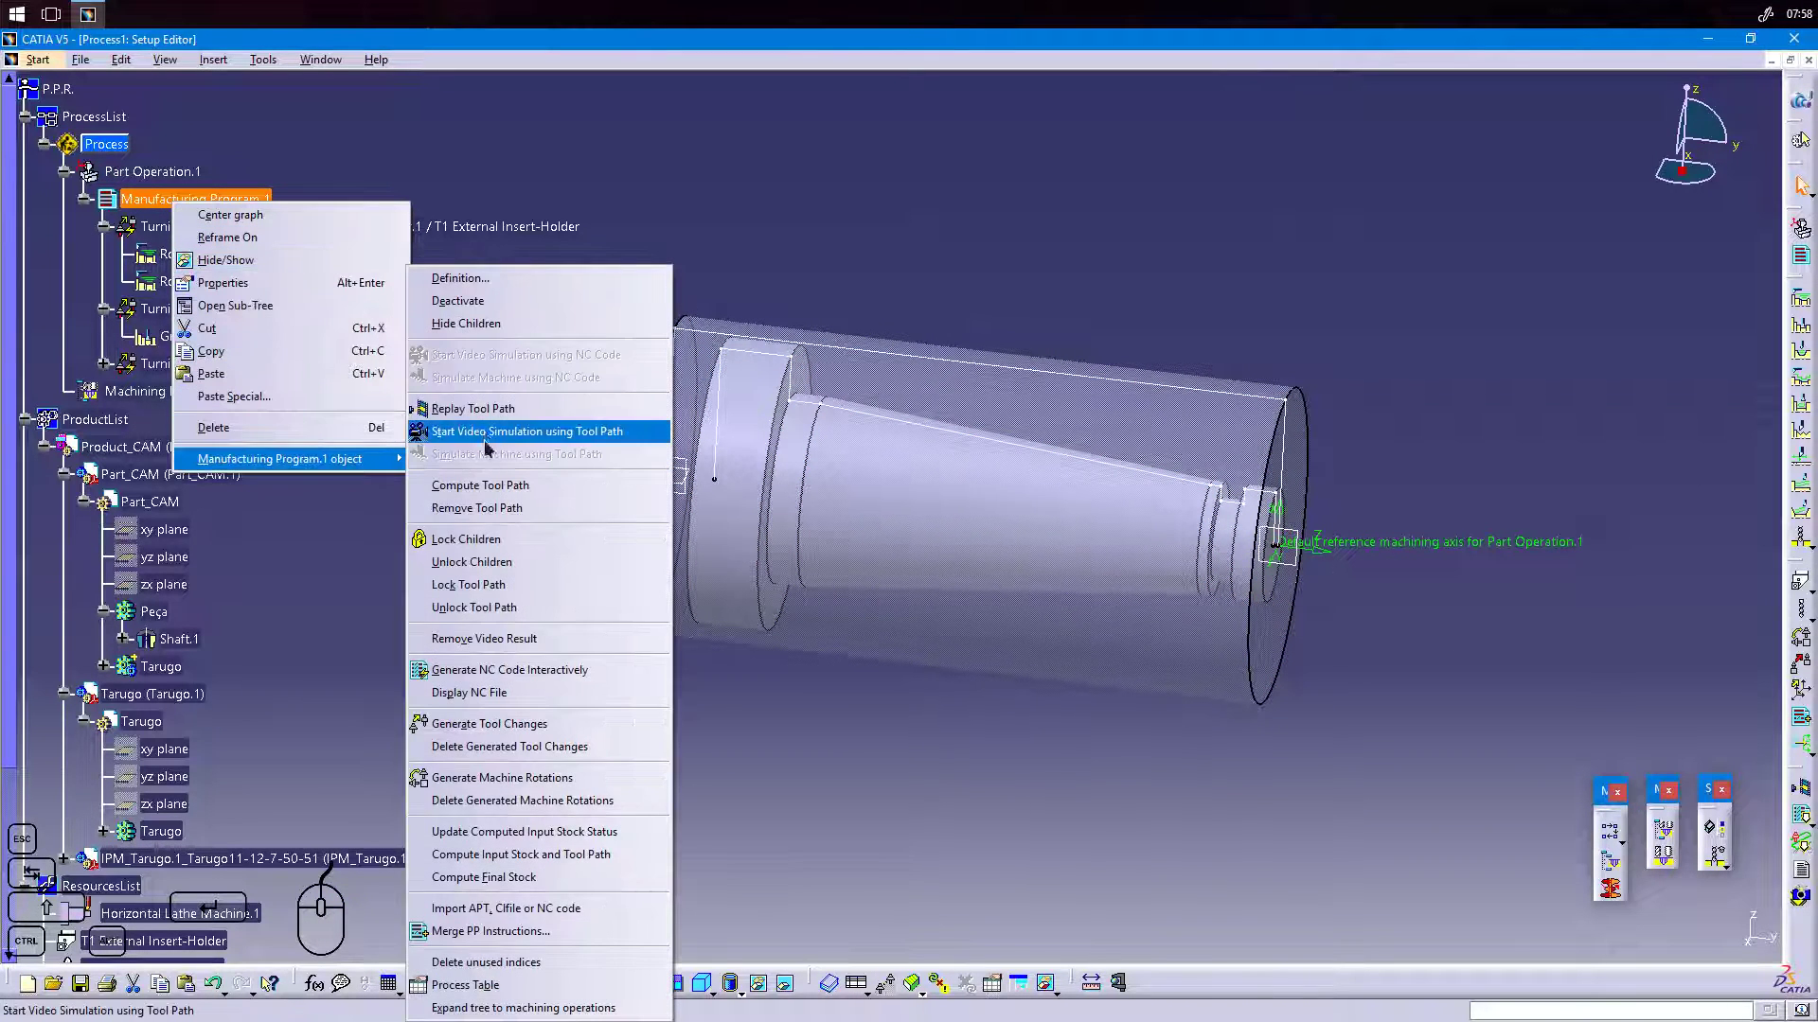
click(492, 431)
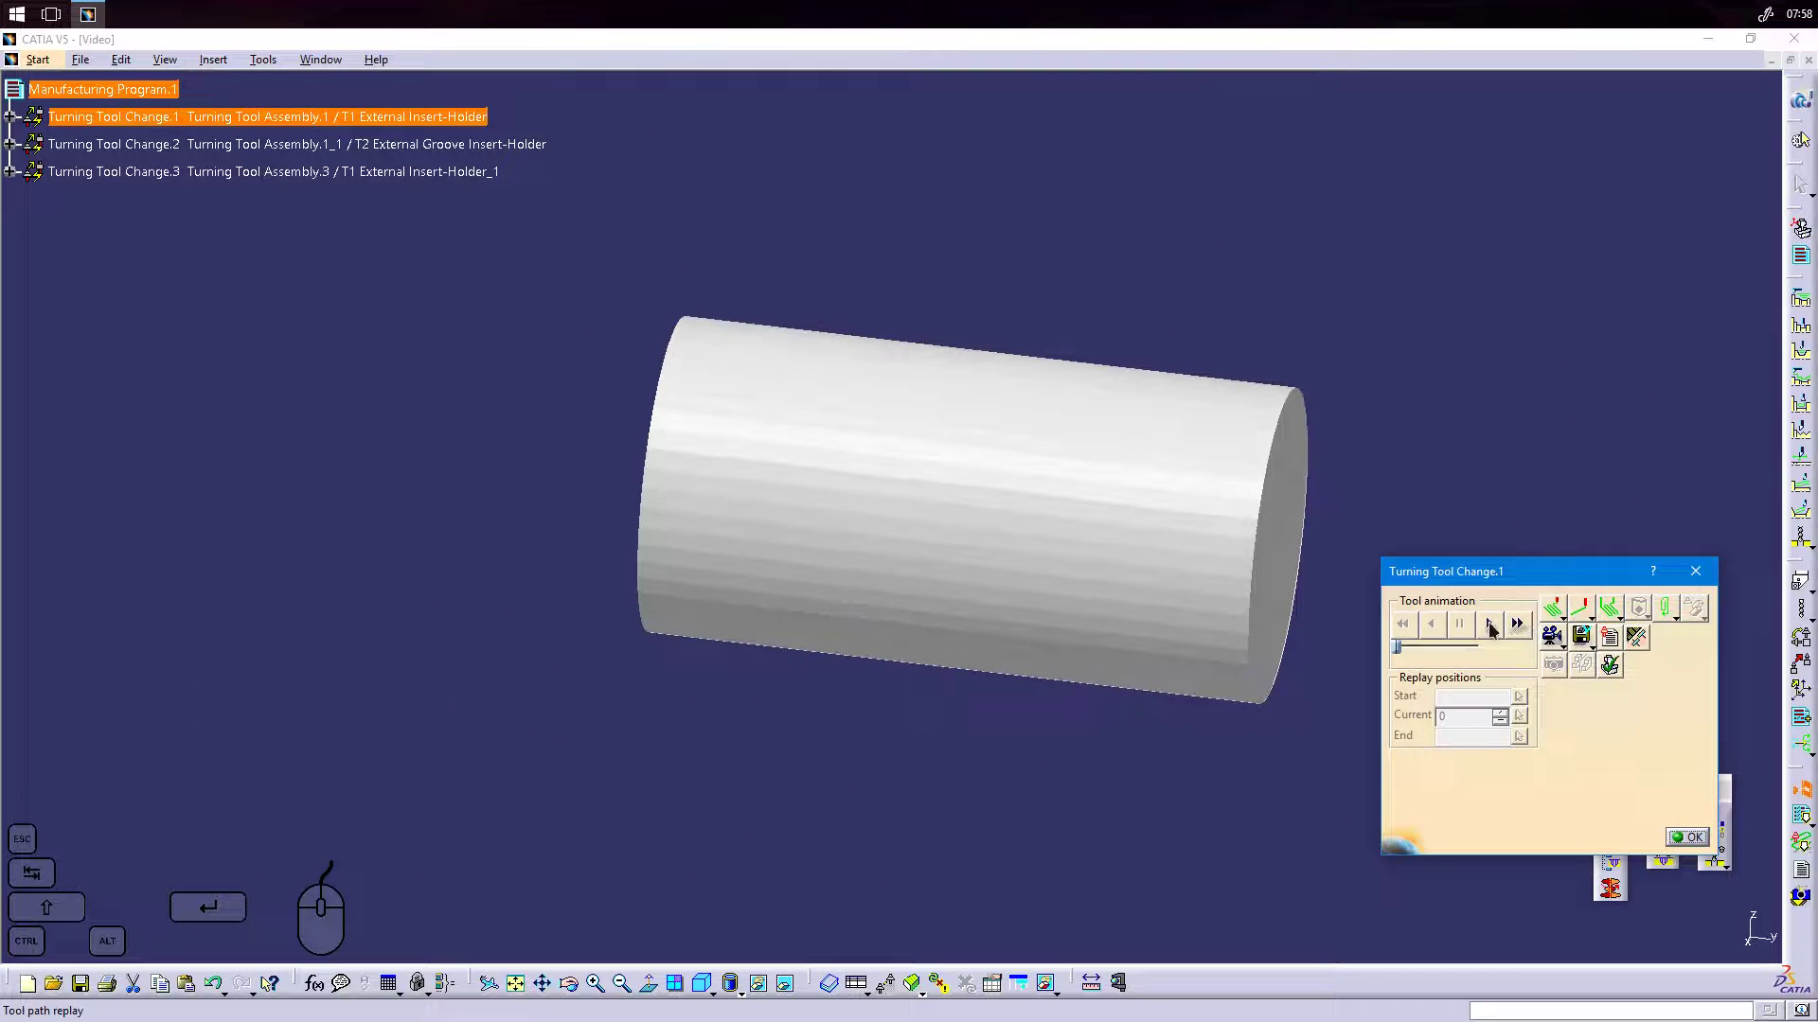
click(1489, 625)
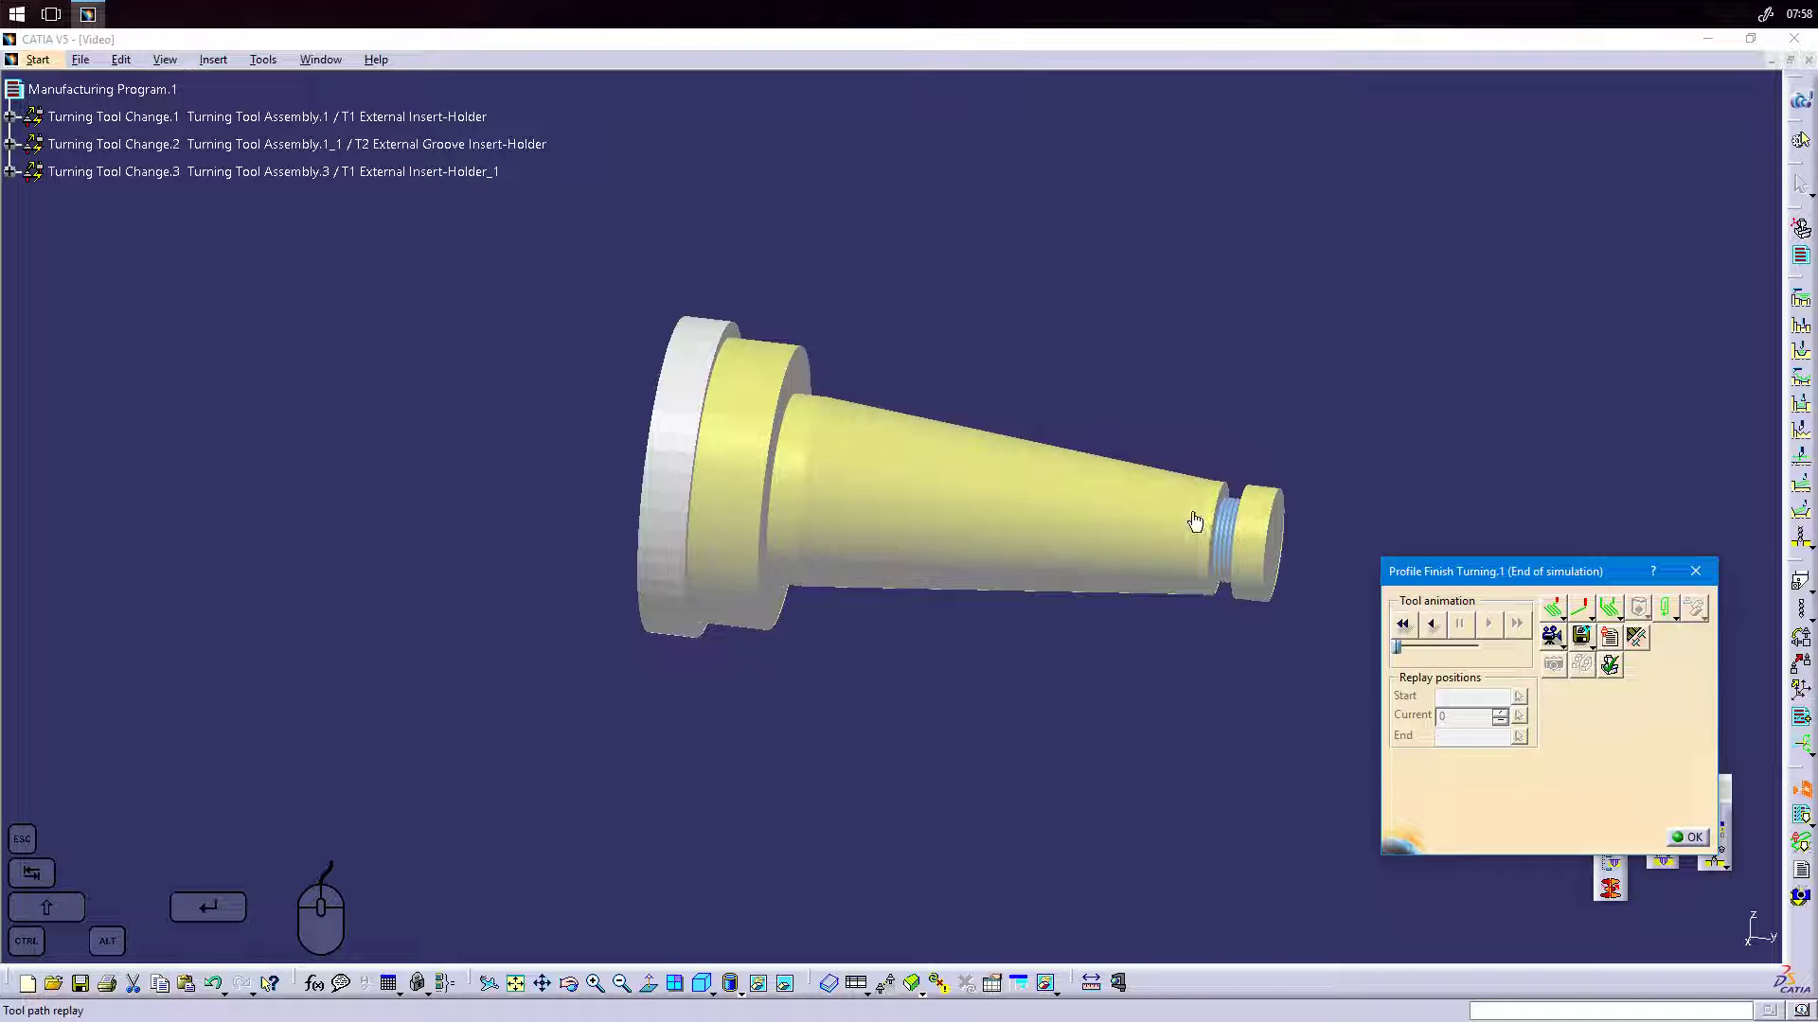
middle_drag(1188, 534, 1088, 547)
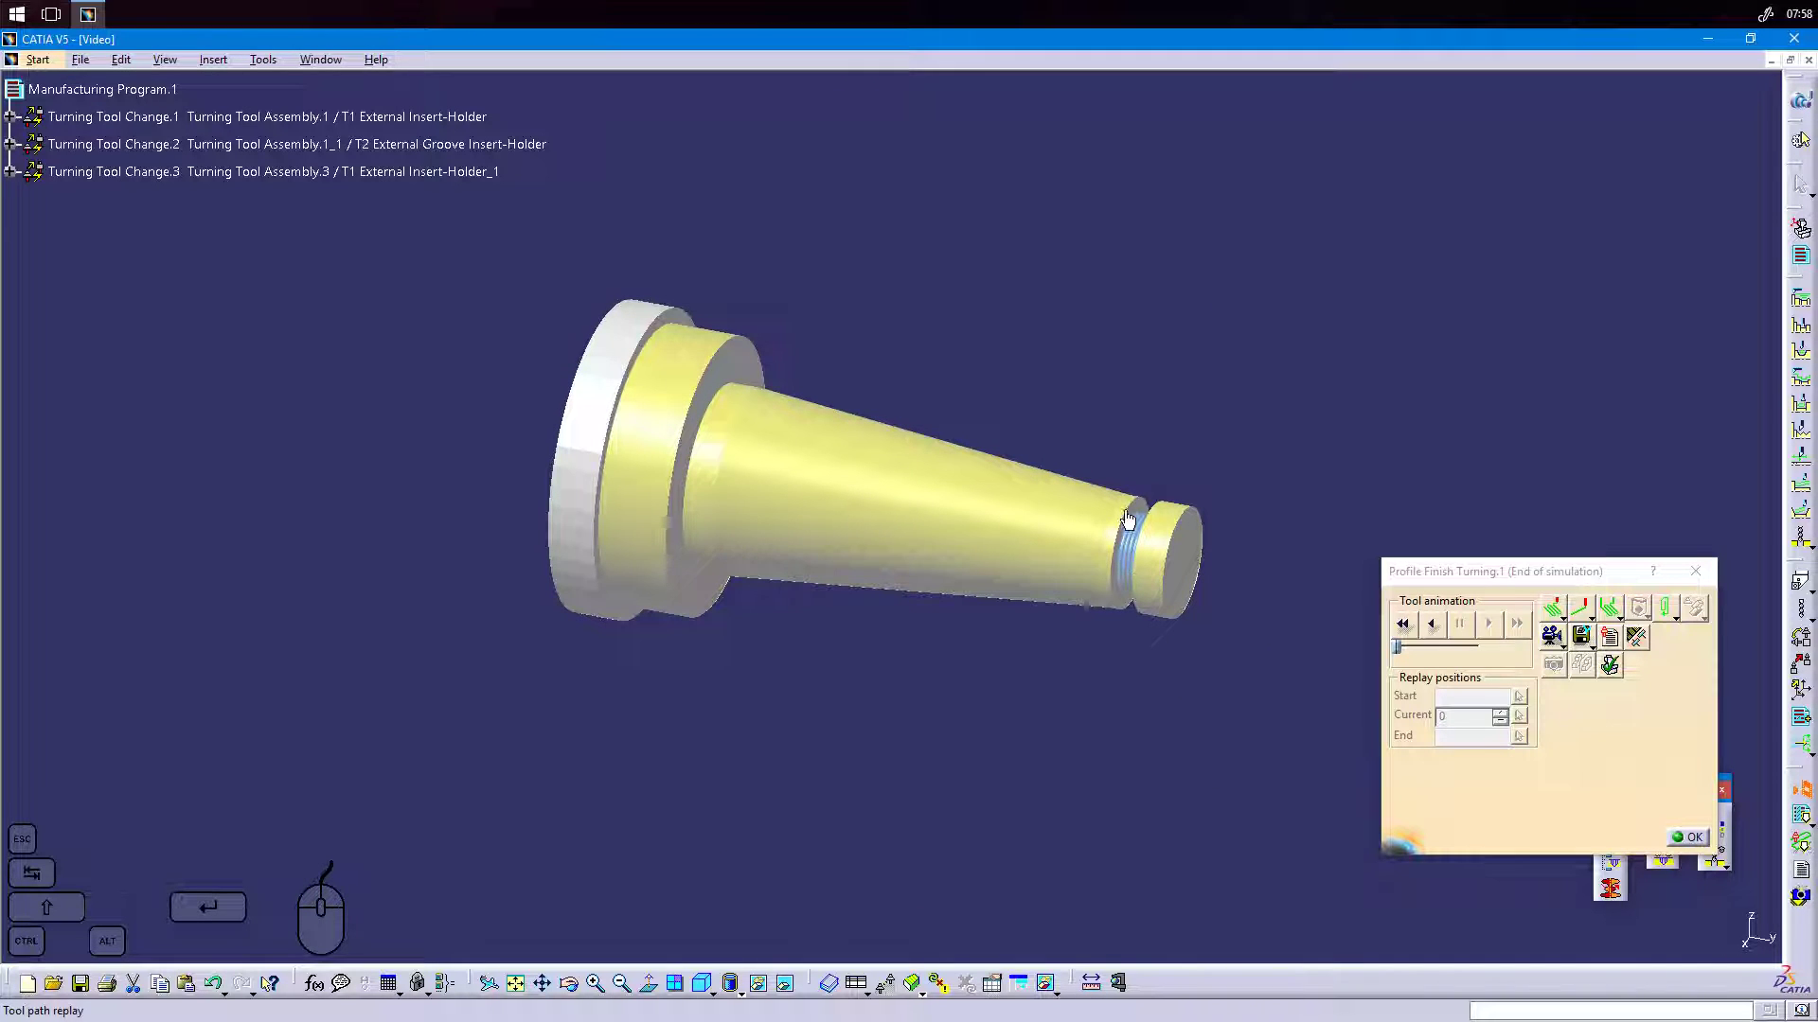
click(1688, 837)
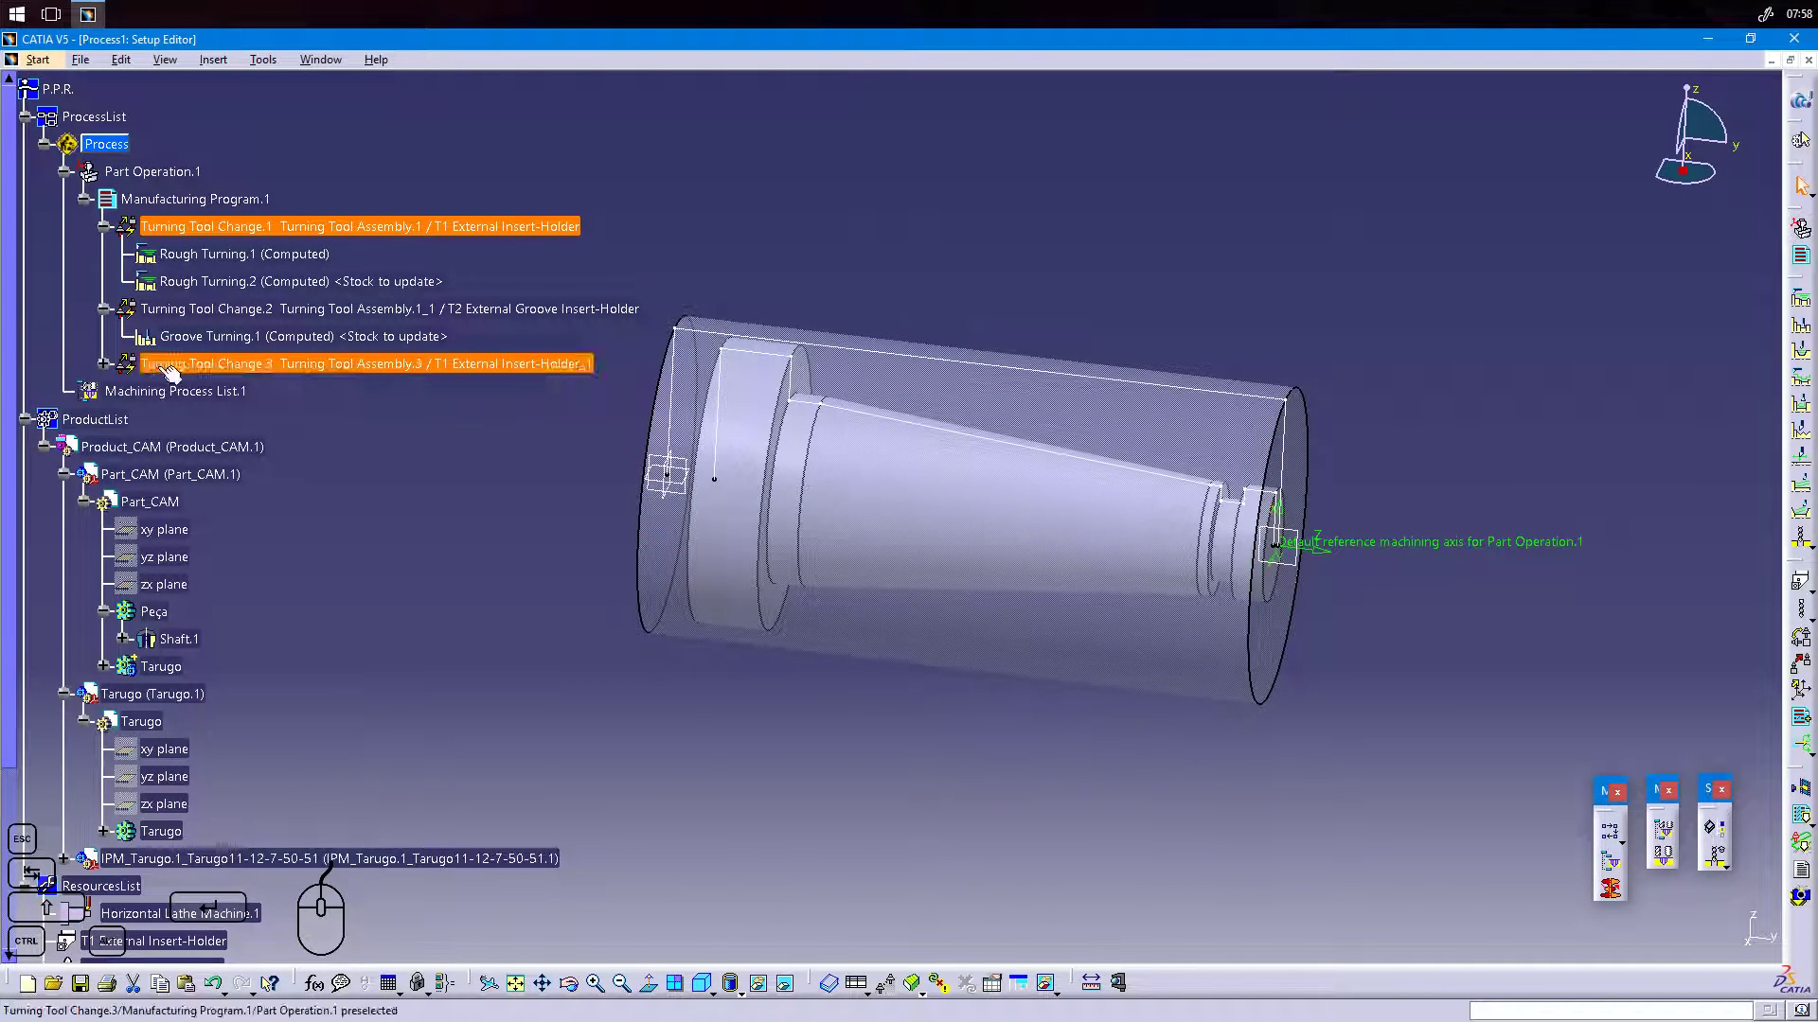
Add a Profile Finish Turning operation under Turning Tool Change.1, using the edge of the part's small end face as the part element.
click(104, 364)
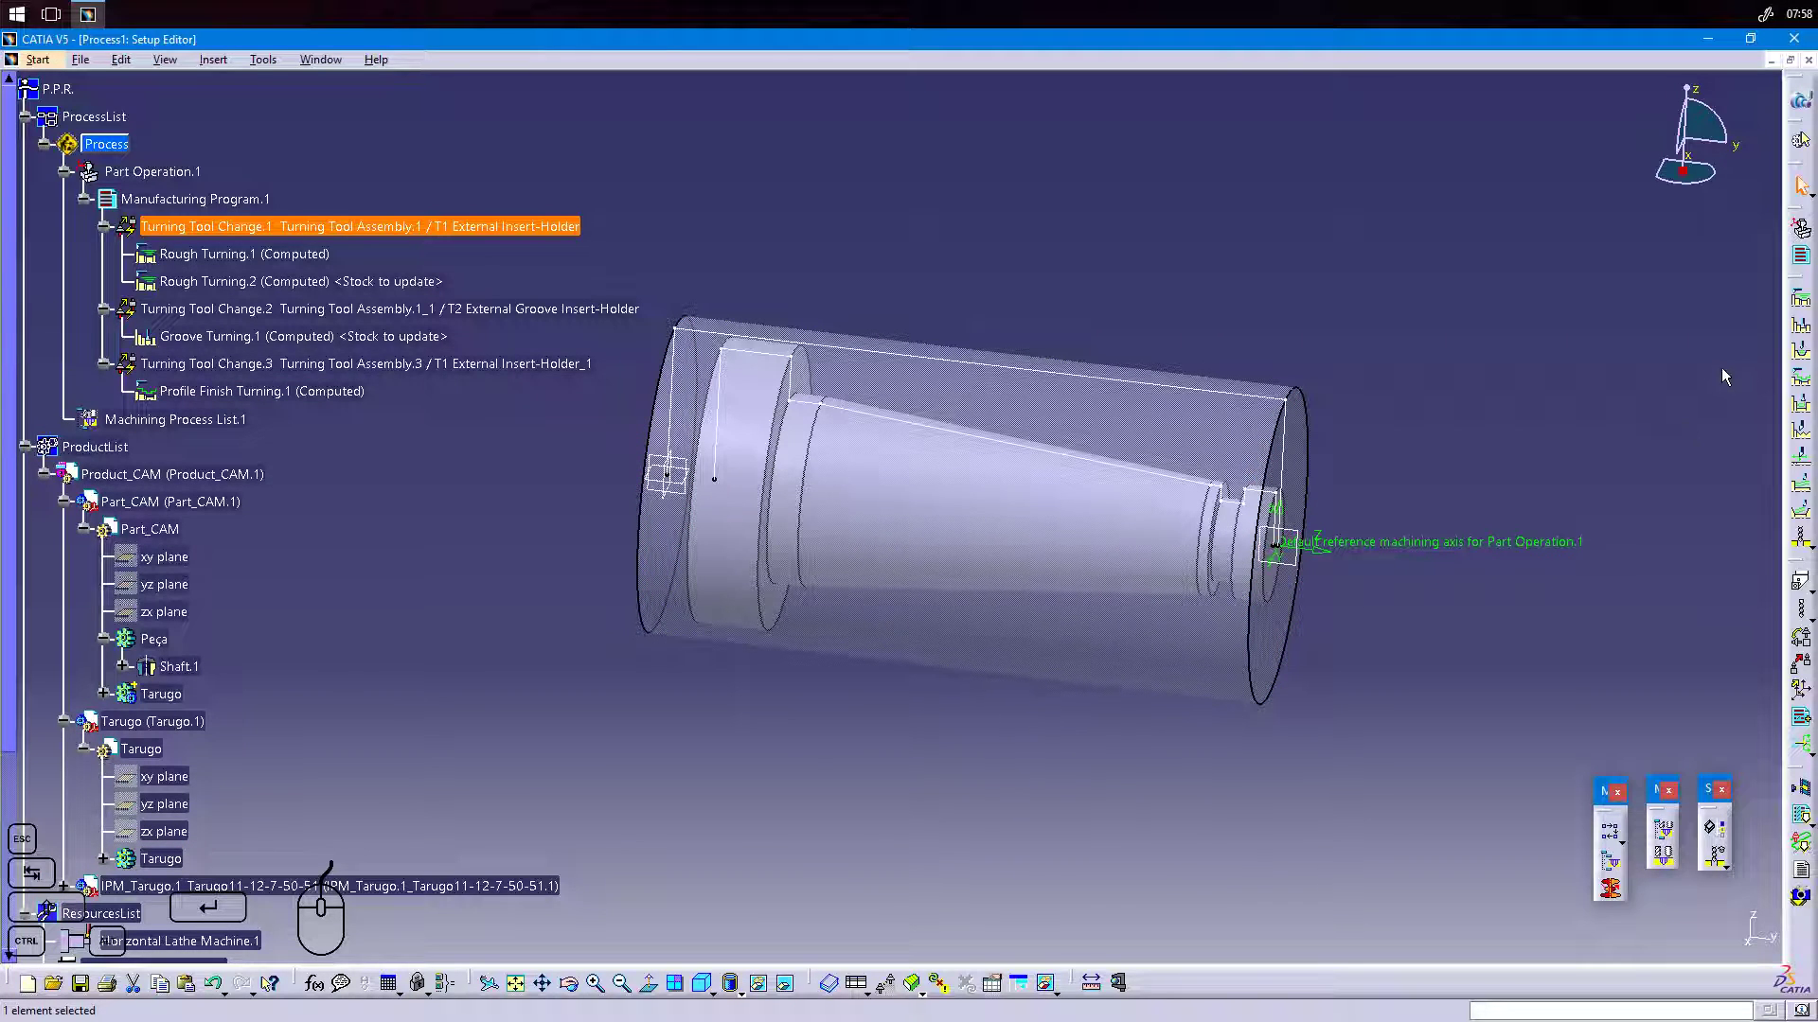
click(1800, 382)
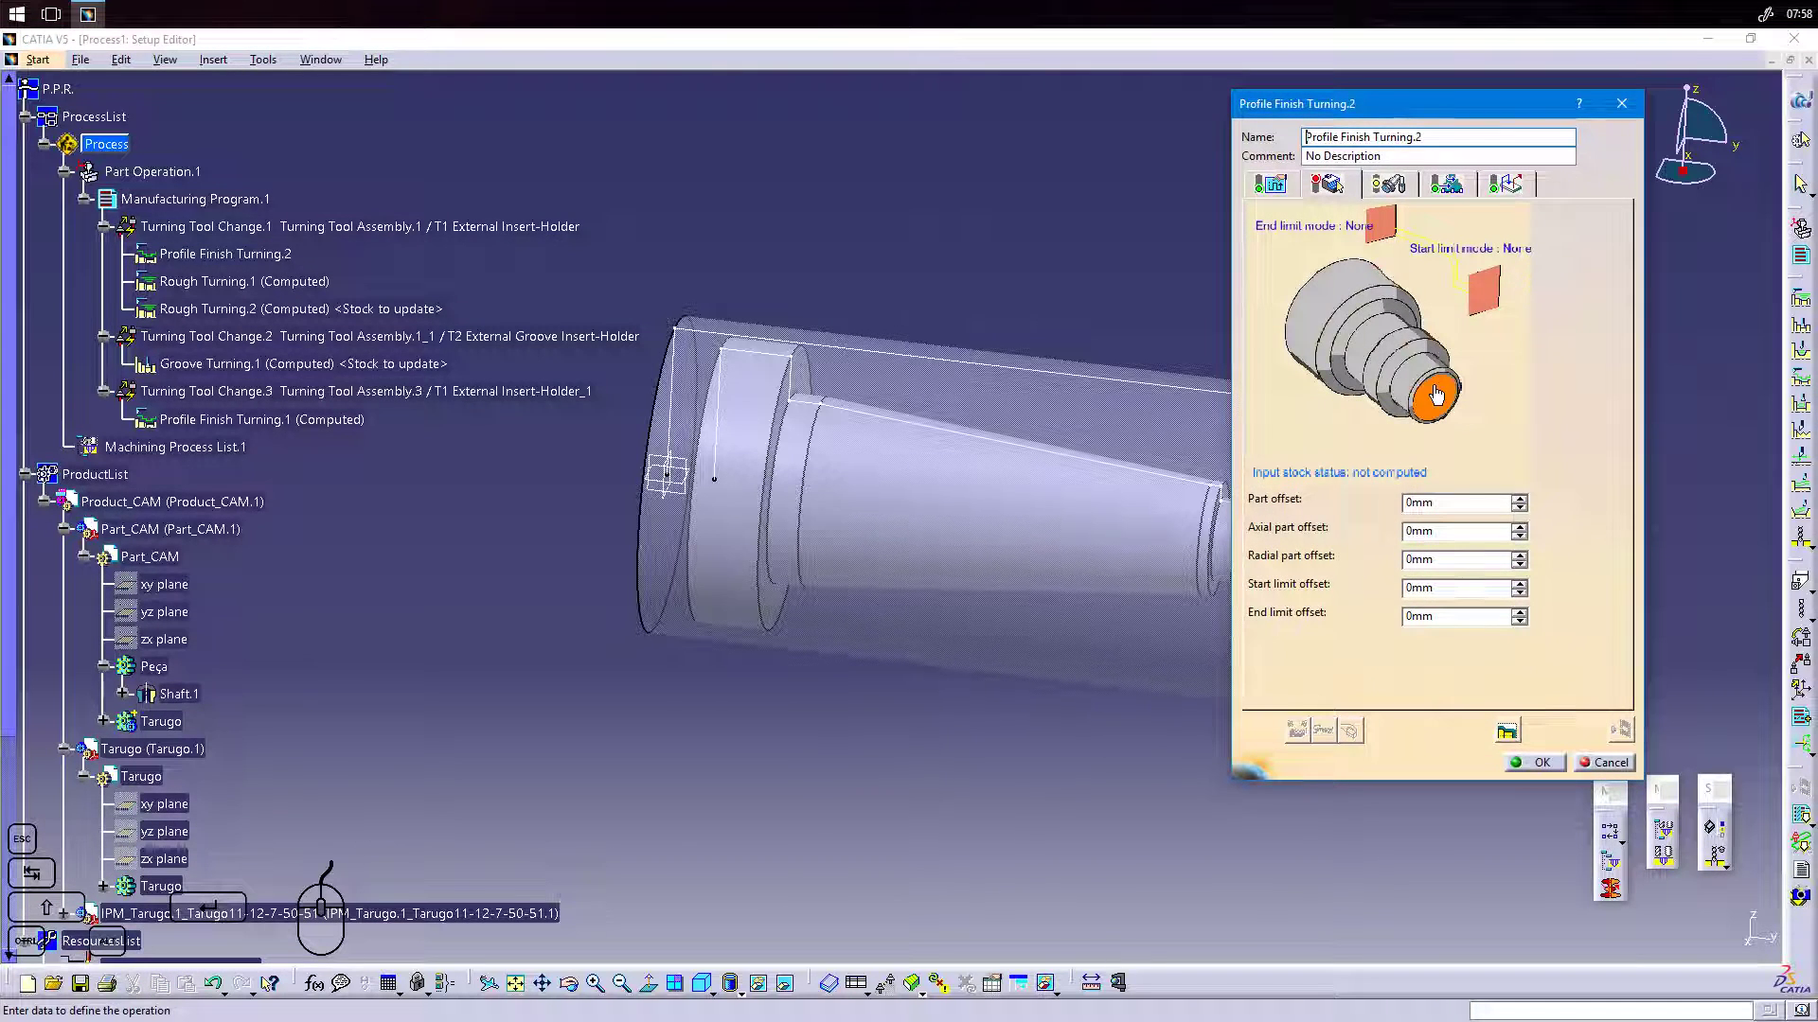
click(1433, 386)
middle_drag(1256, 523, 1097, 425)
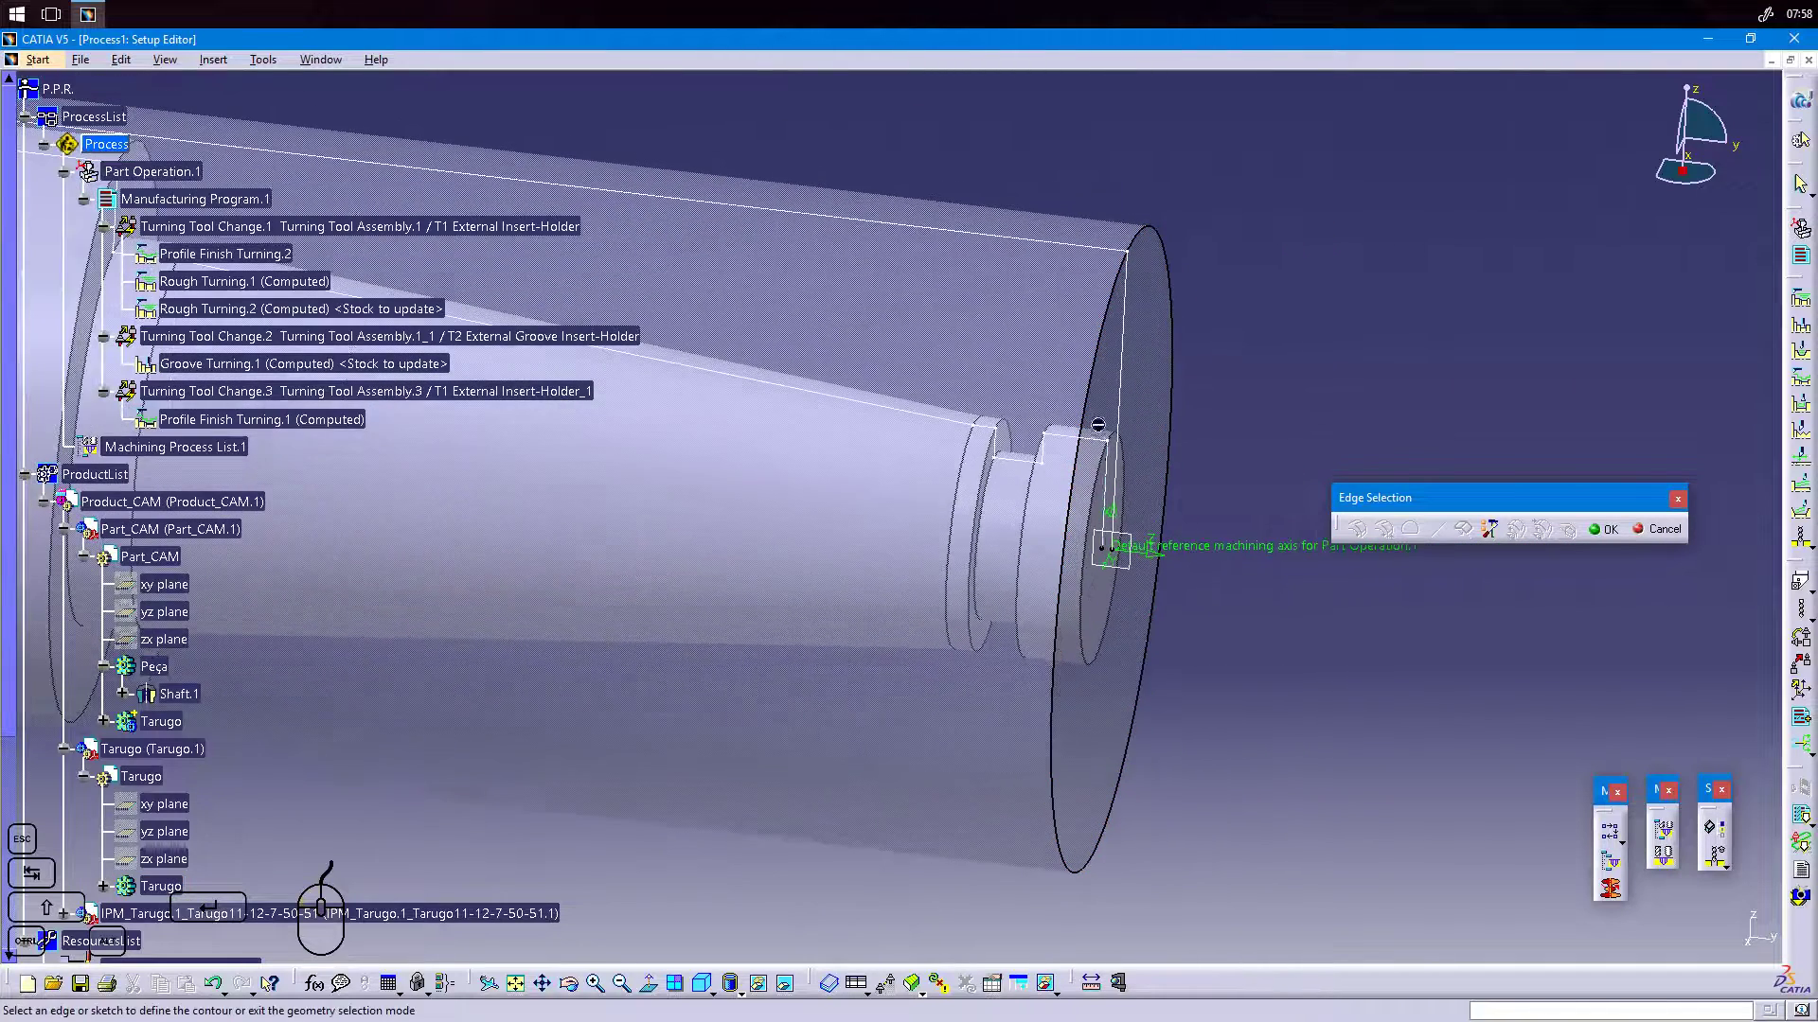
click(1106, 475)
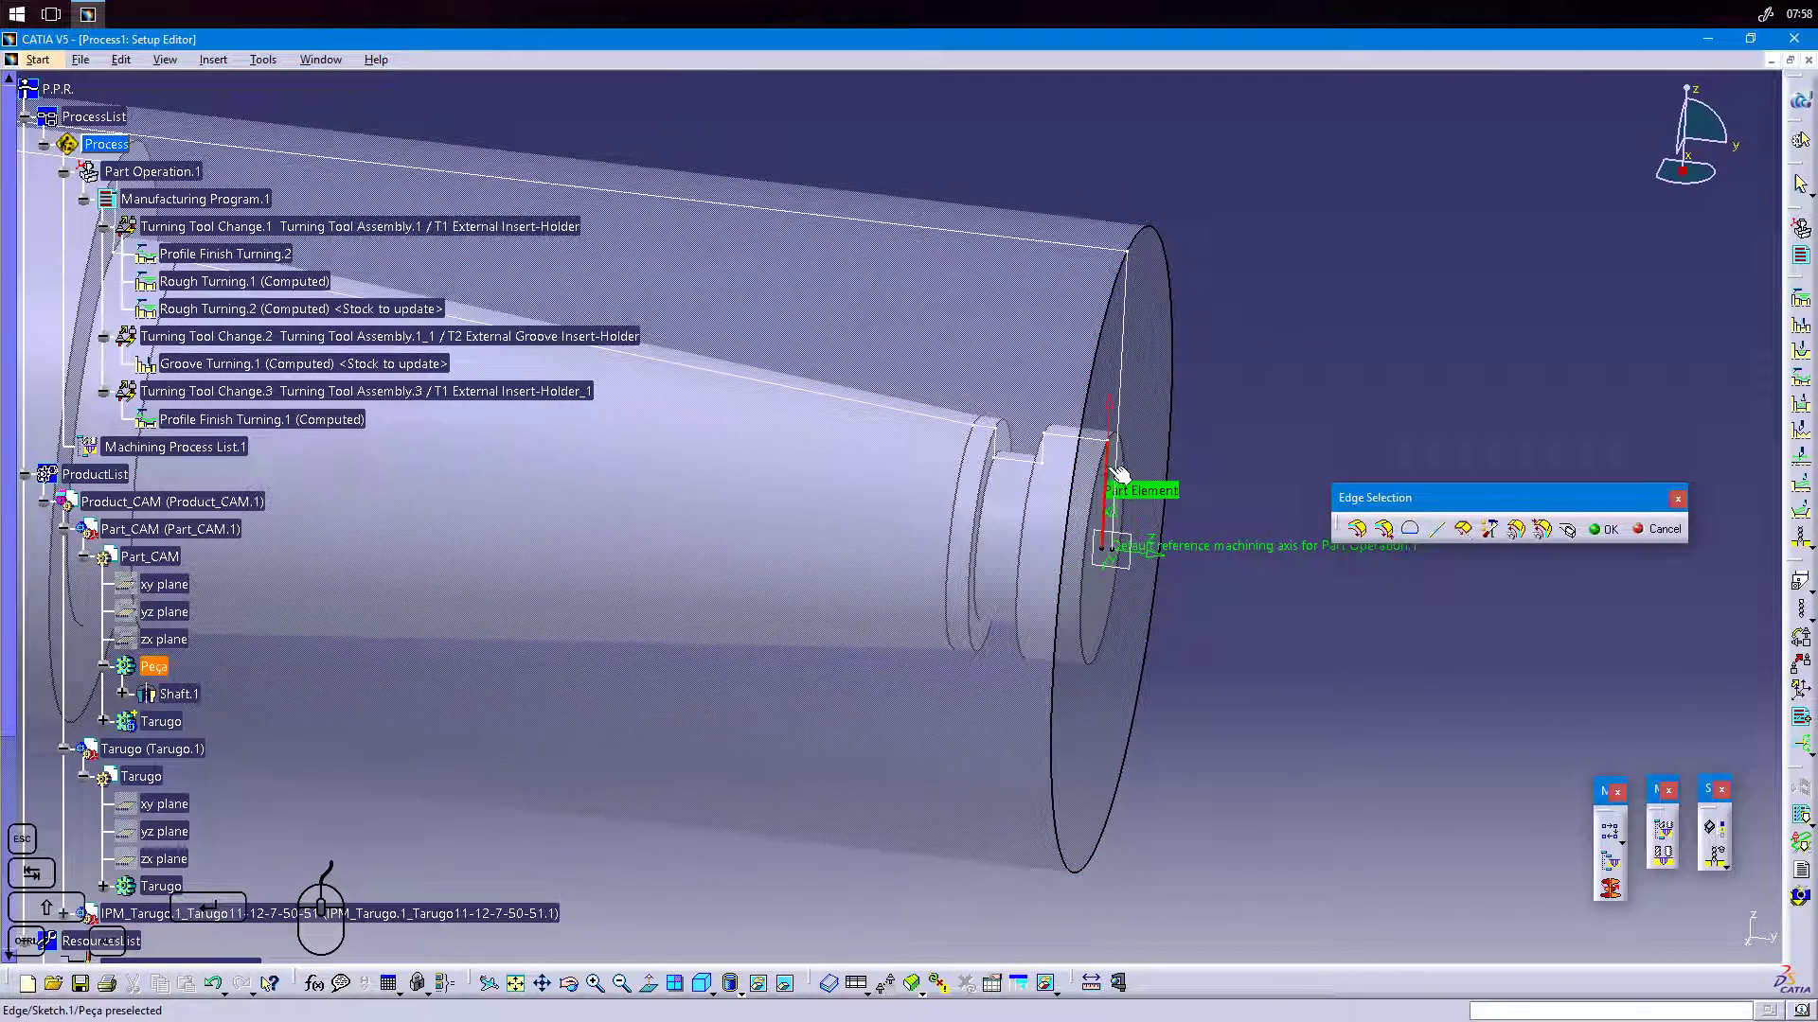
click(1606, 530)
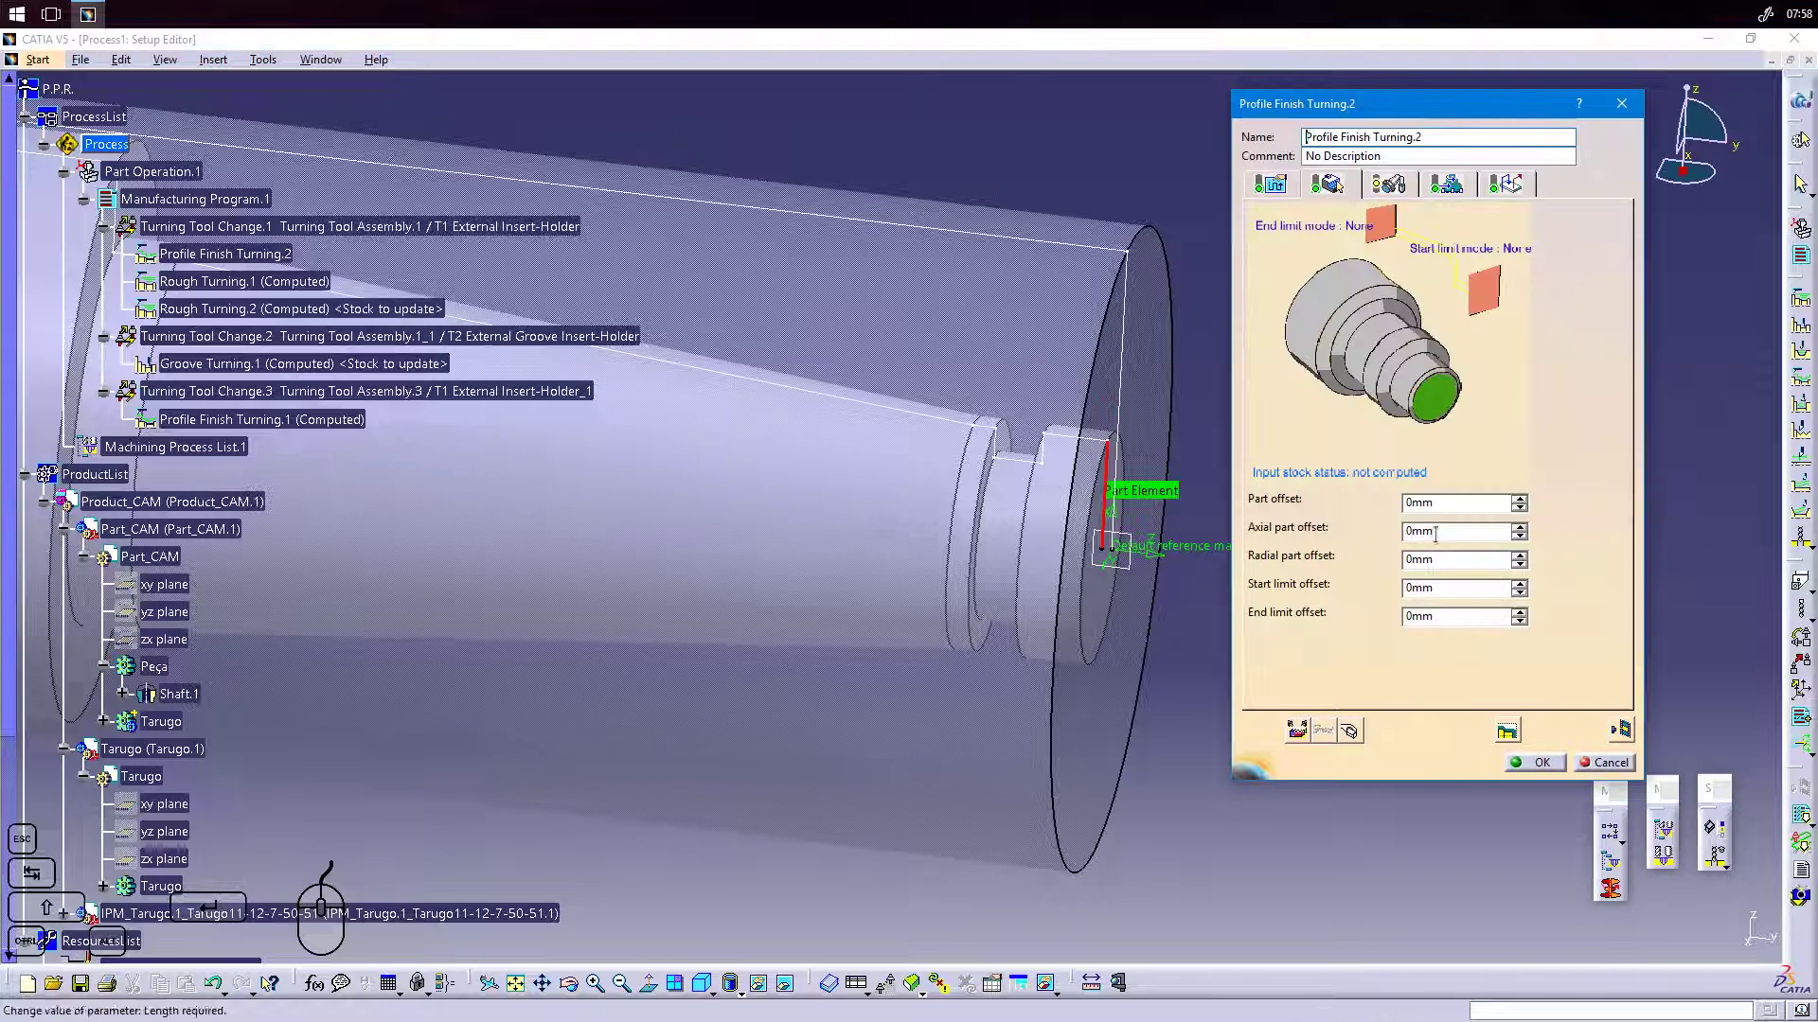
Set the orientation of Profile Finish Turning.2 to Frontal, trying From spindle before choosing To spindle as the machining direction.
click(1275, 187)
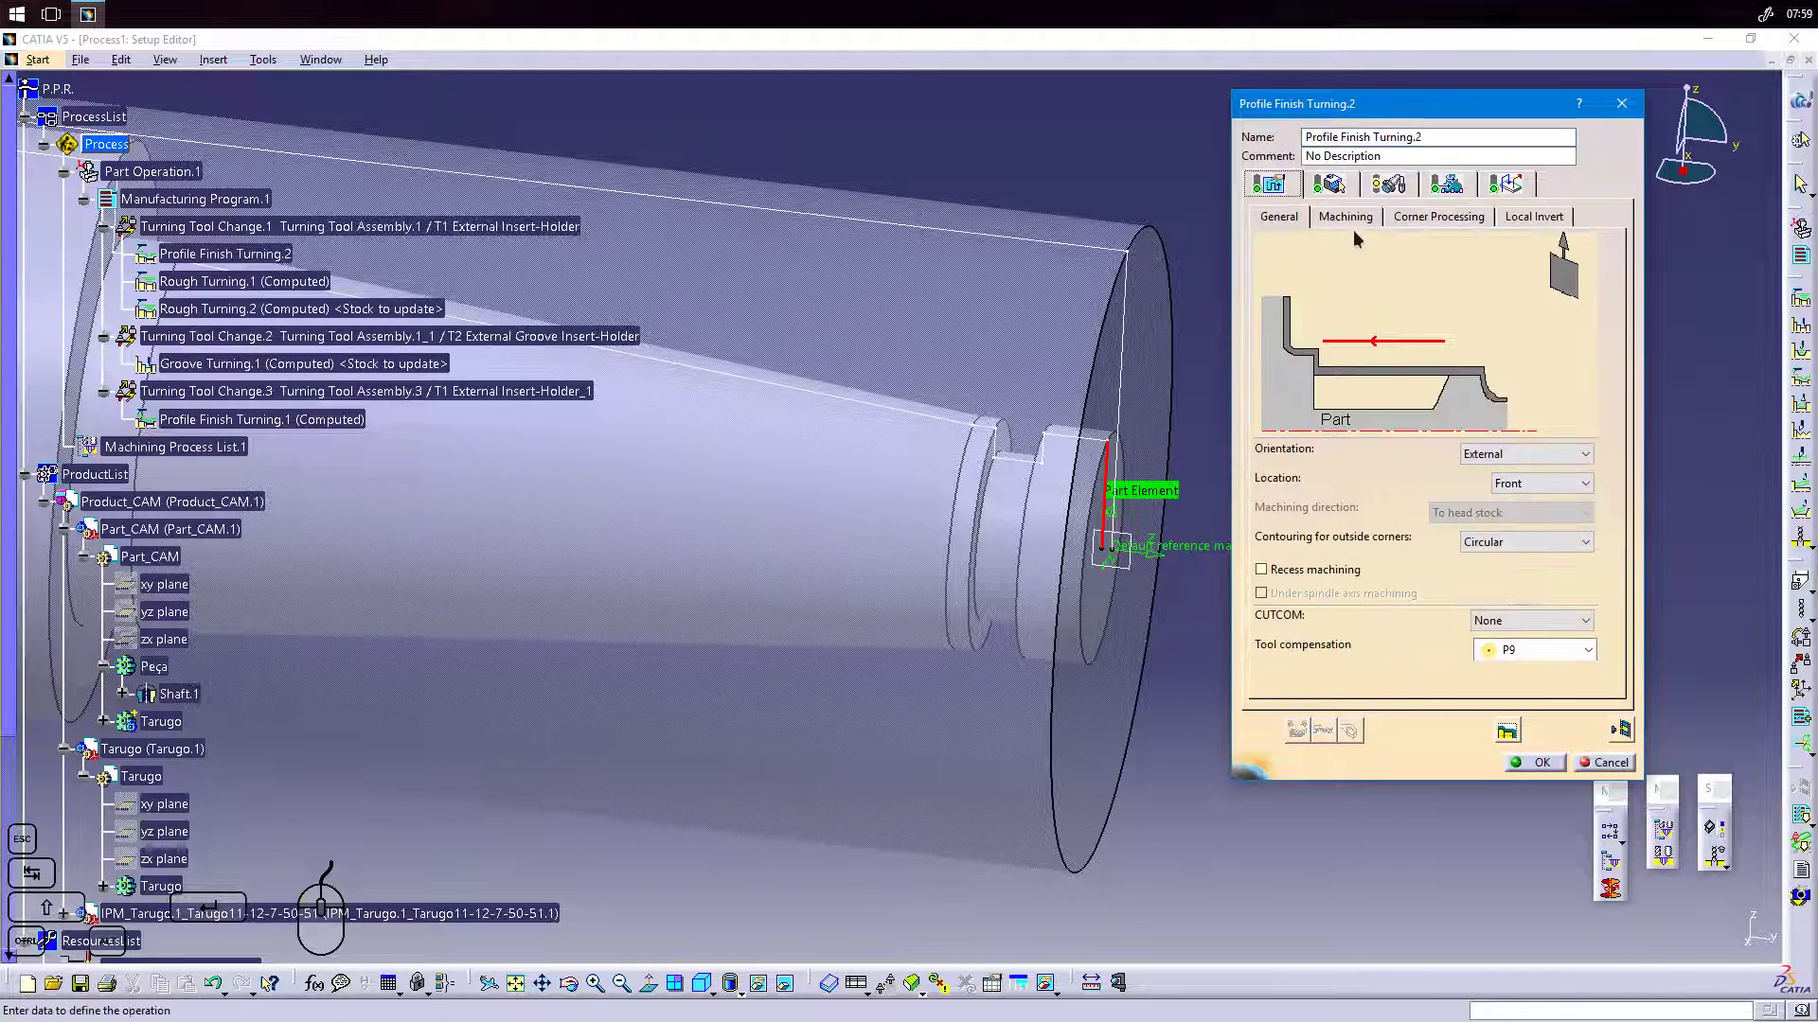
click(1502, 455)
click(1502, 499)
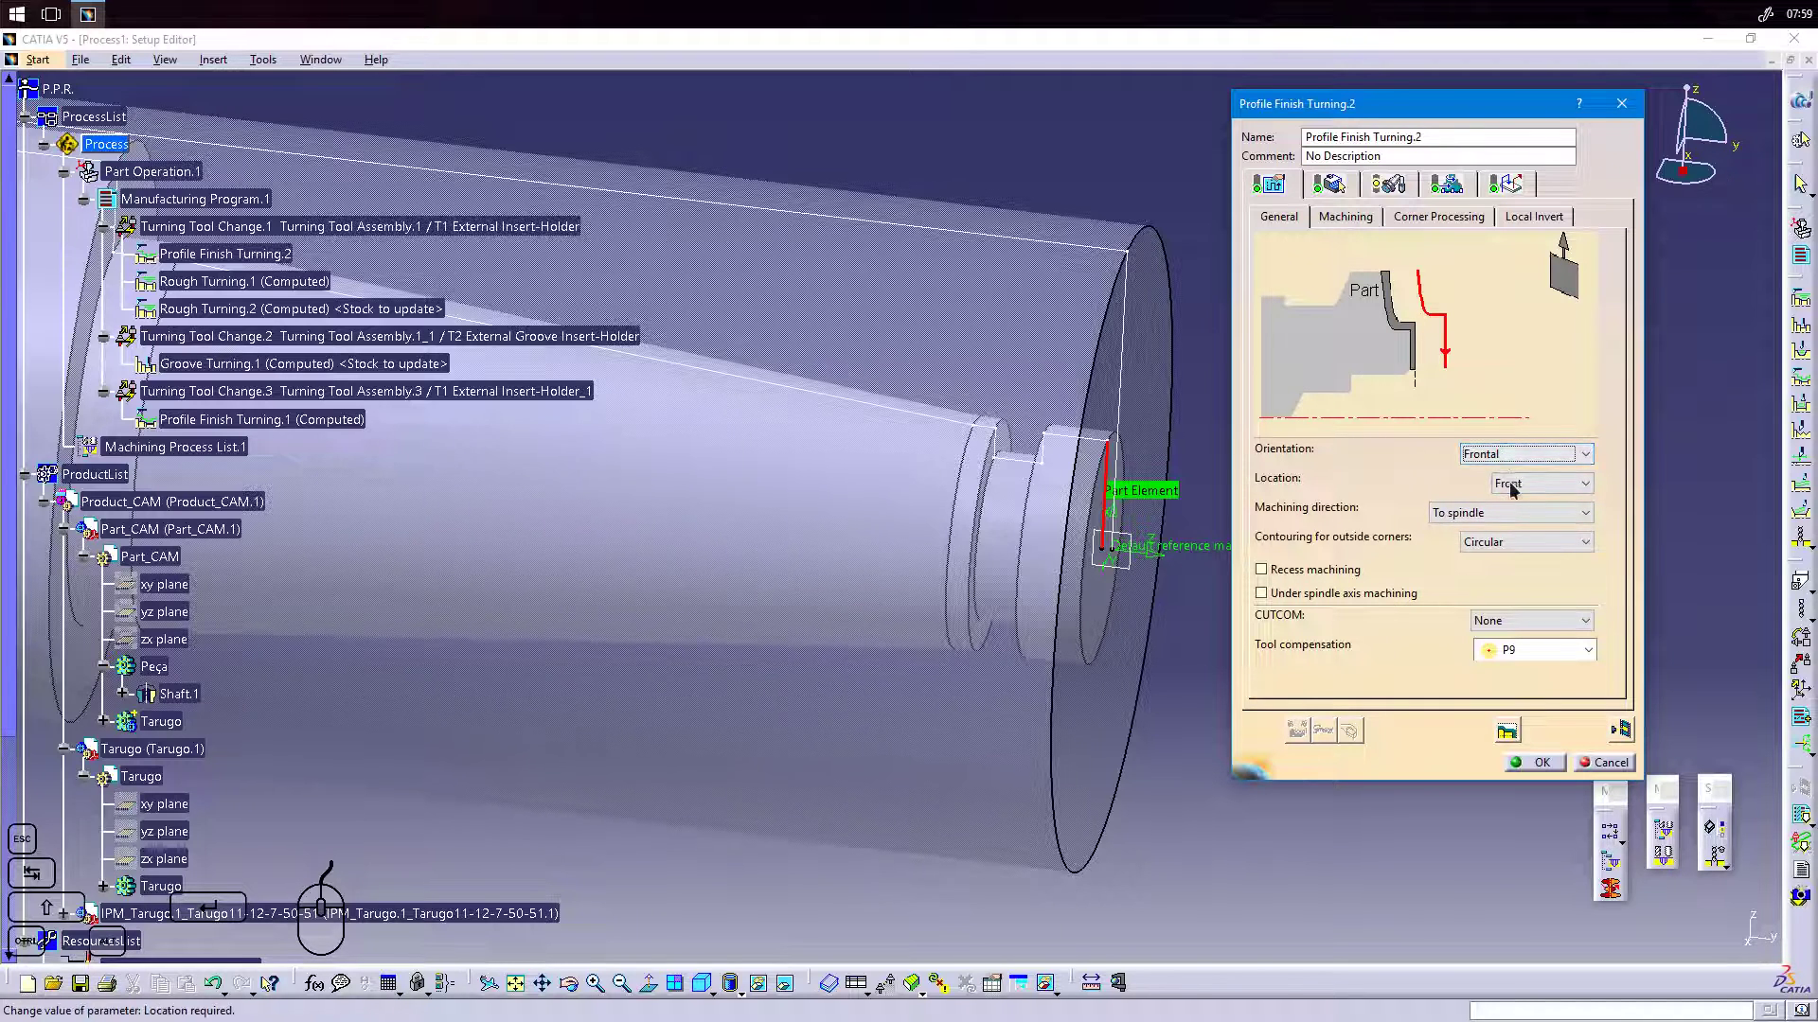
click(1515, 516)
click(1477, 533)
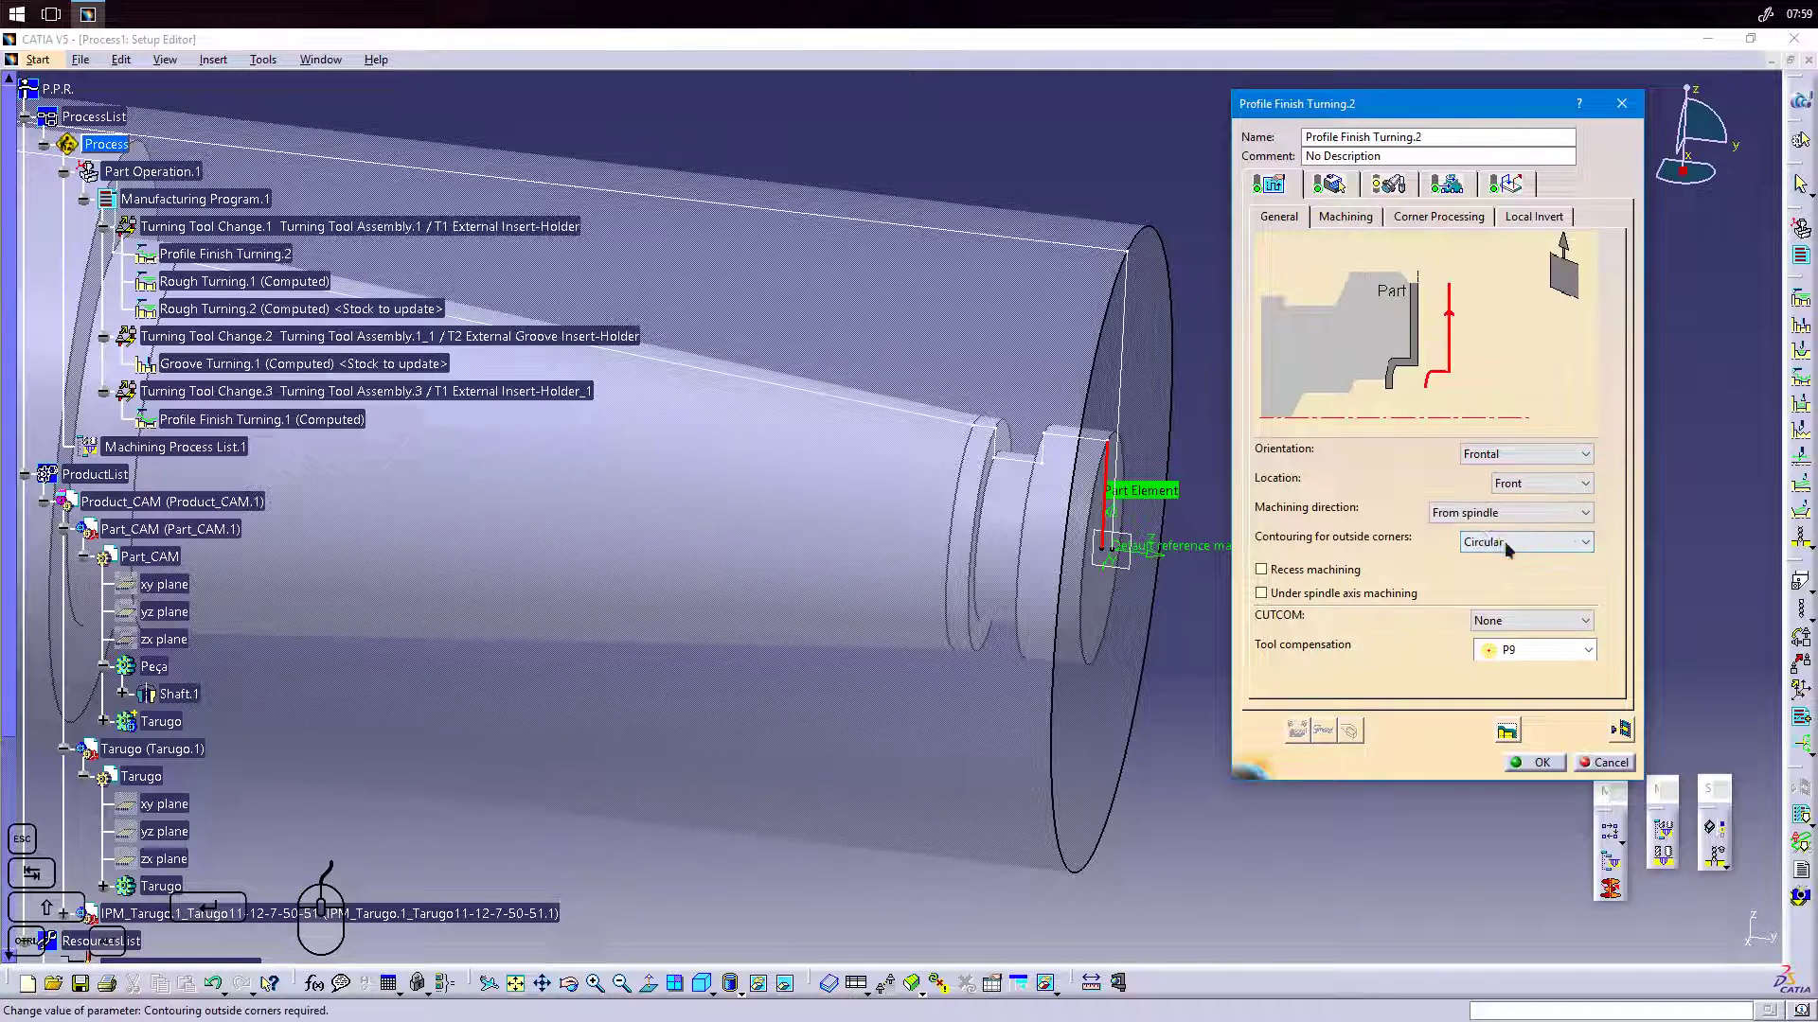
click(1512, 514)
click(1468, 545)
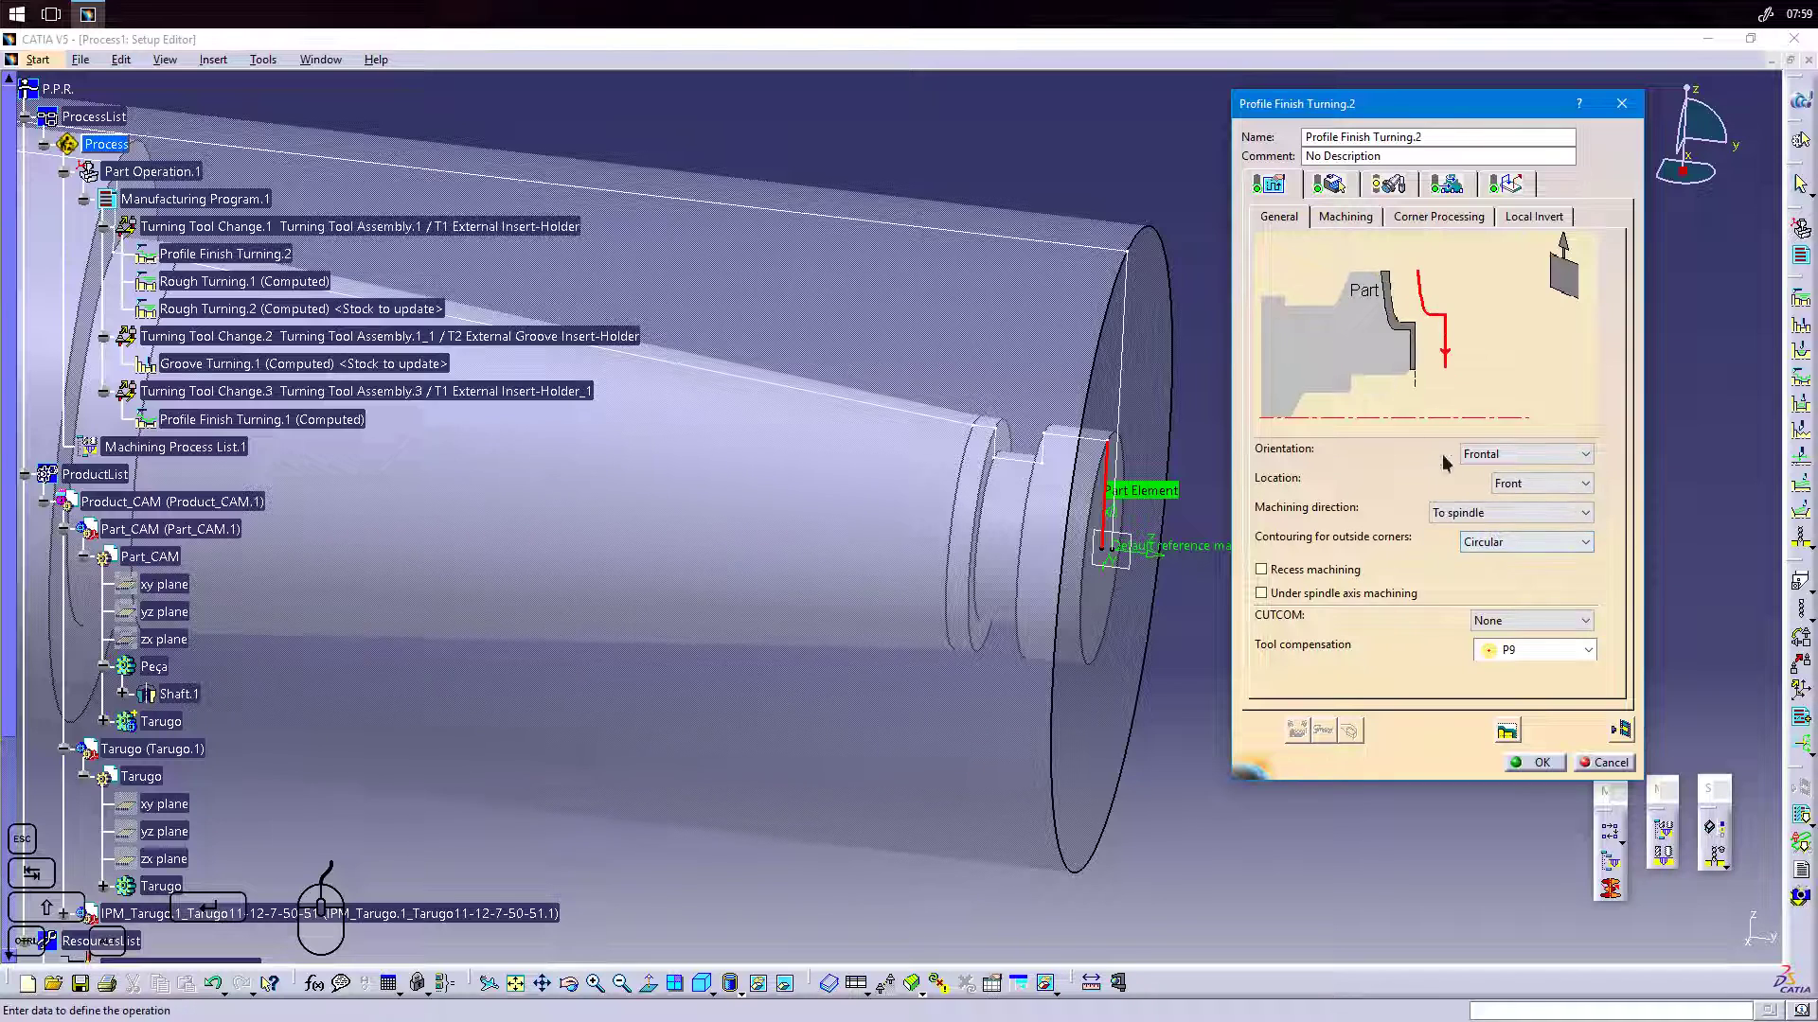
Review the machining, tool and geometry settings of Profile Finish Turning.2 and replay its tool path.
middle_drag(1062, 596, 992, 594)
middle_drag(881, 516, 945, 557)
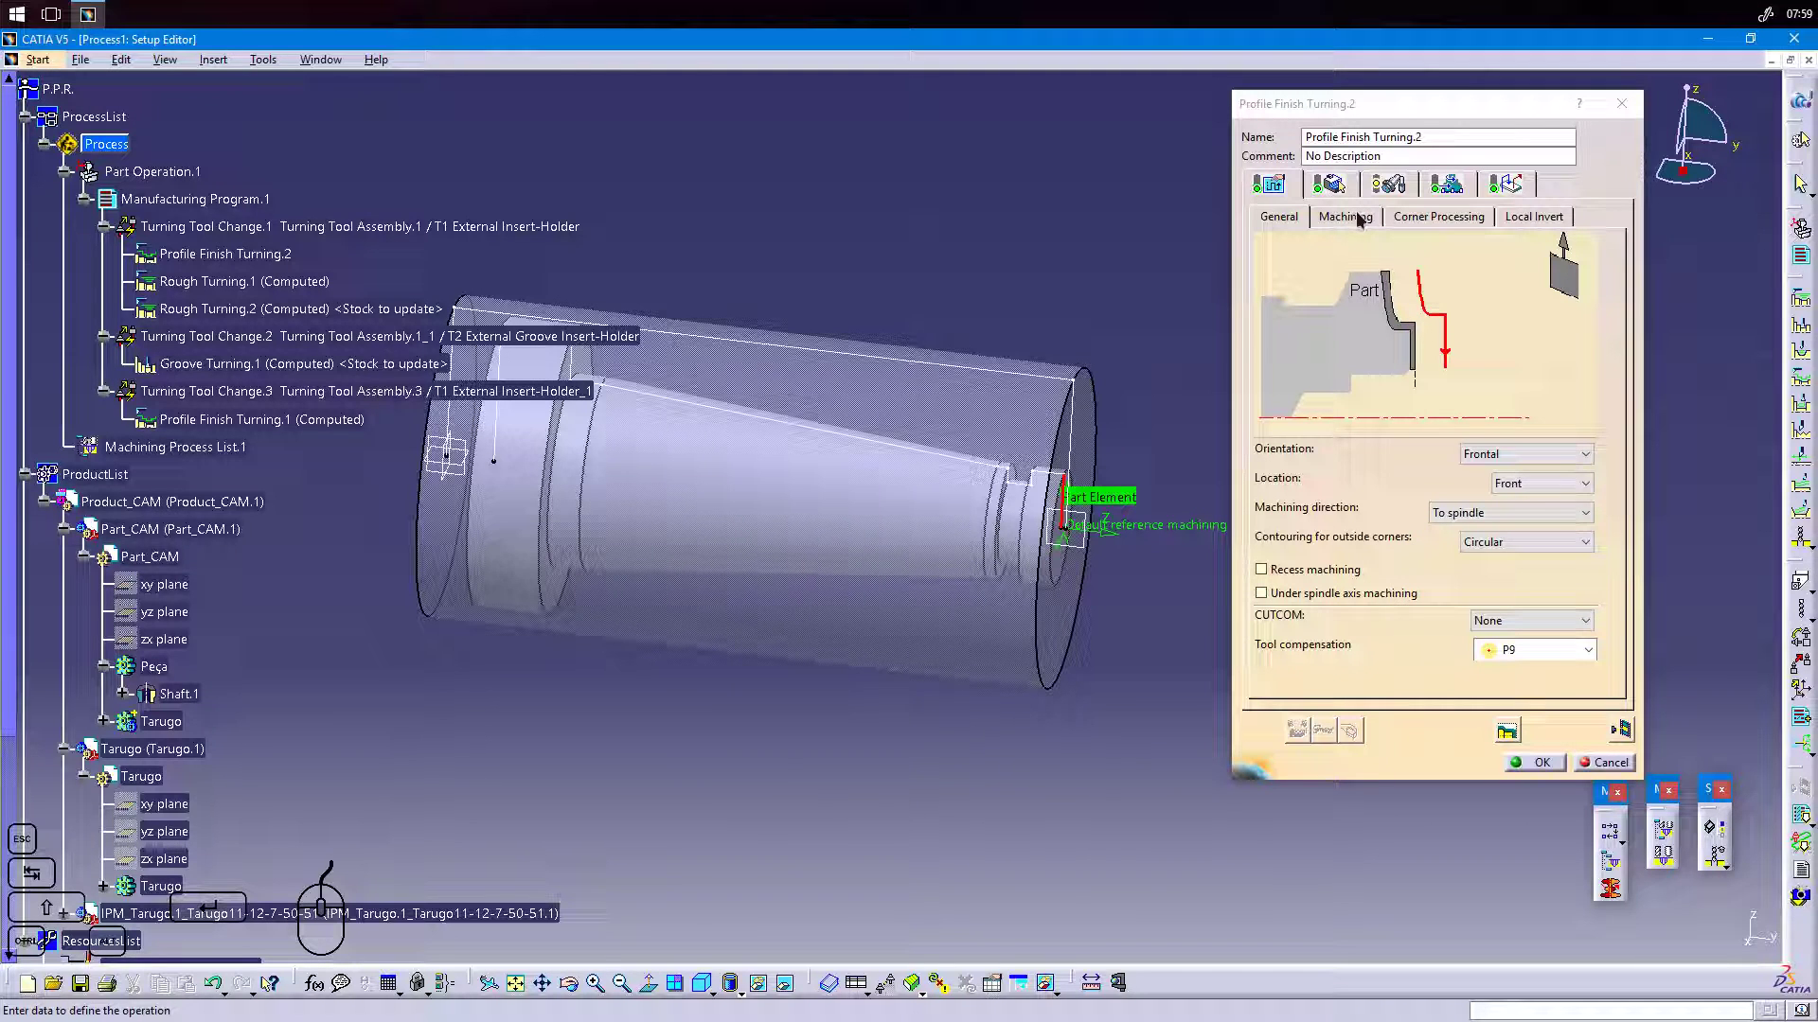
click(1425, 218)
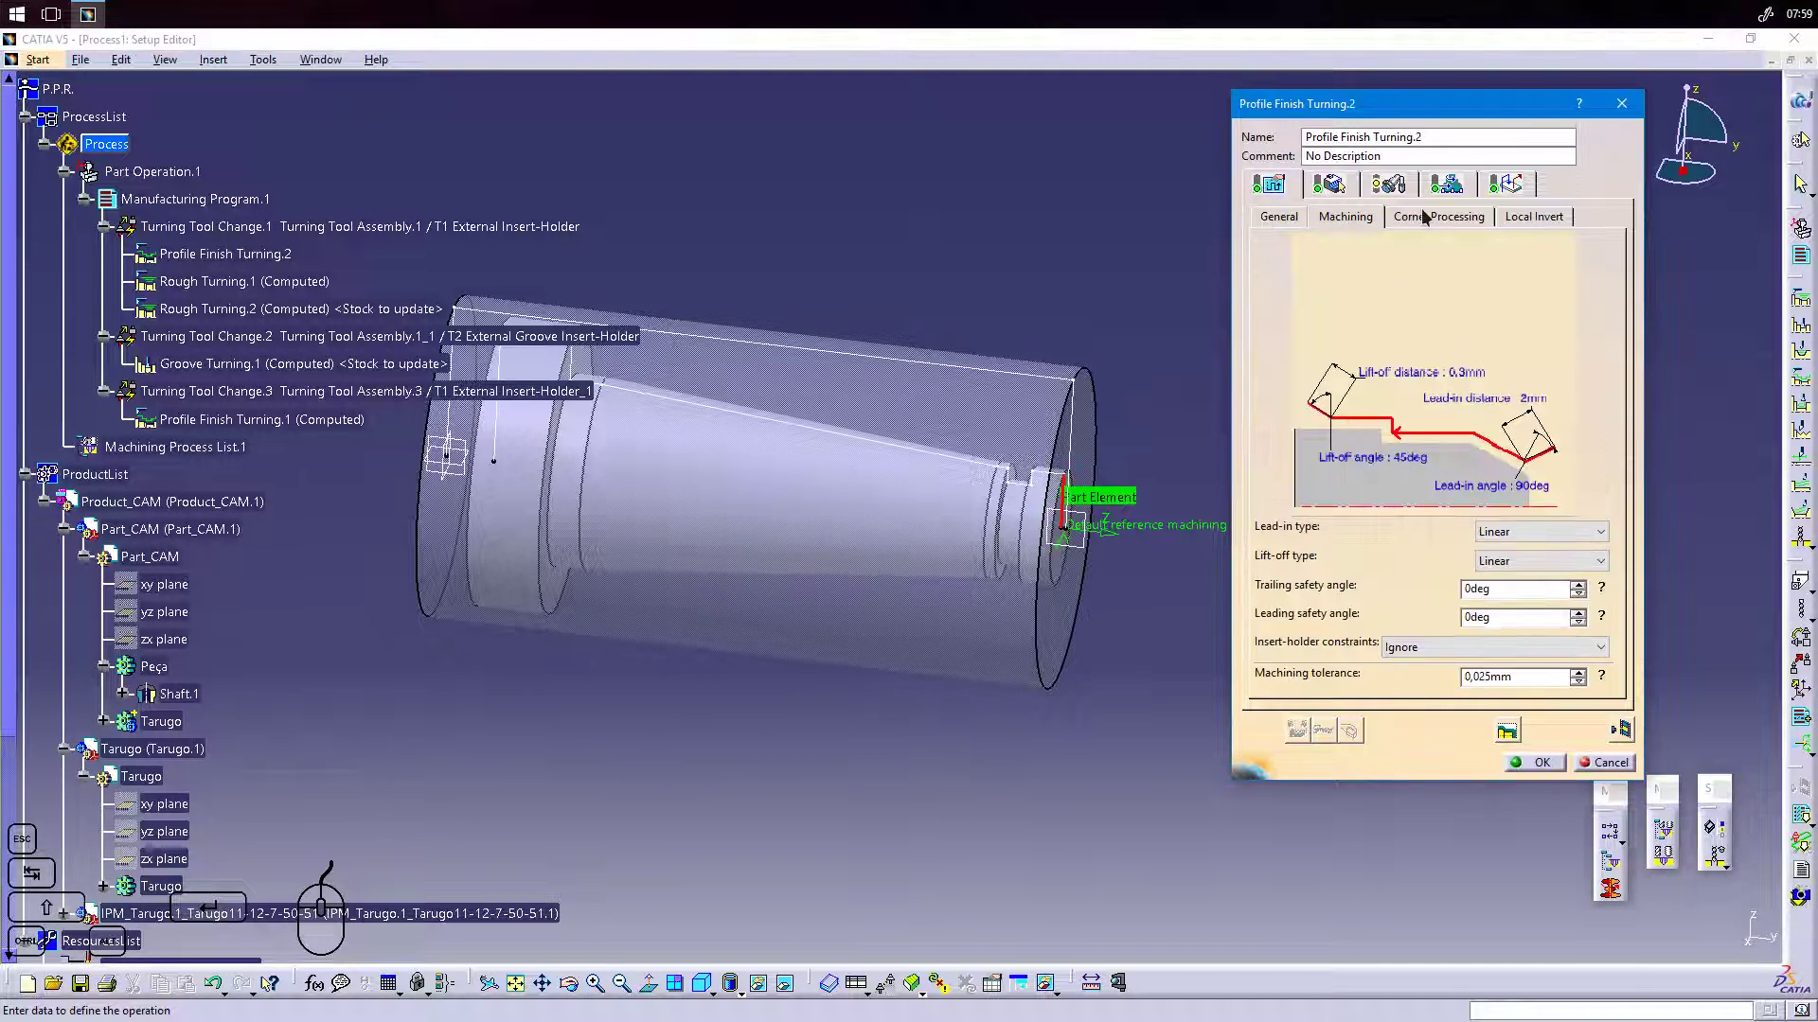
click(1298, 222)
click(1388, 184)
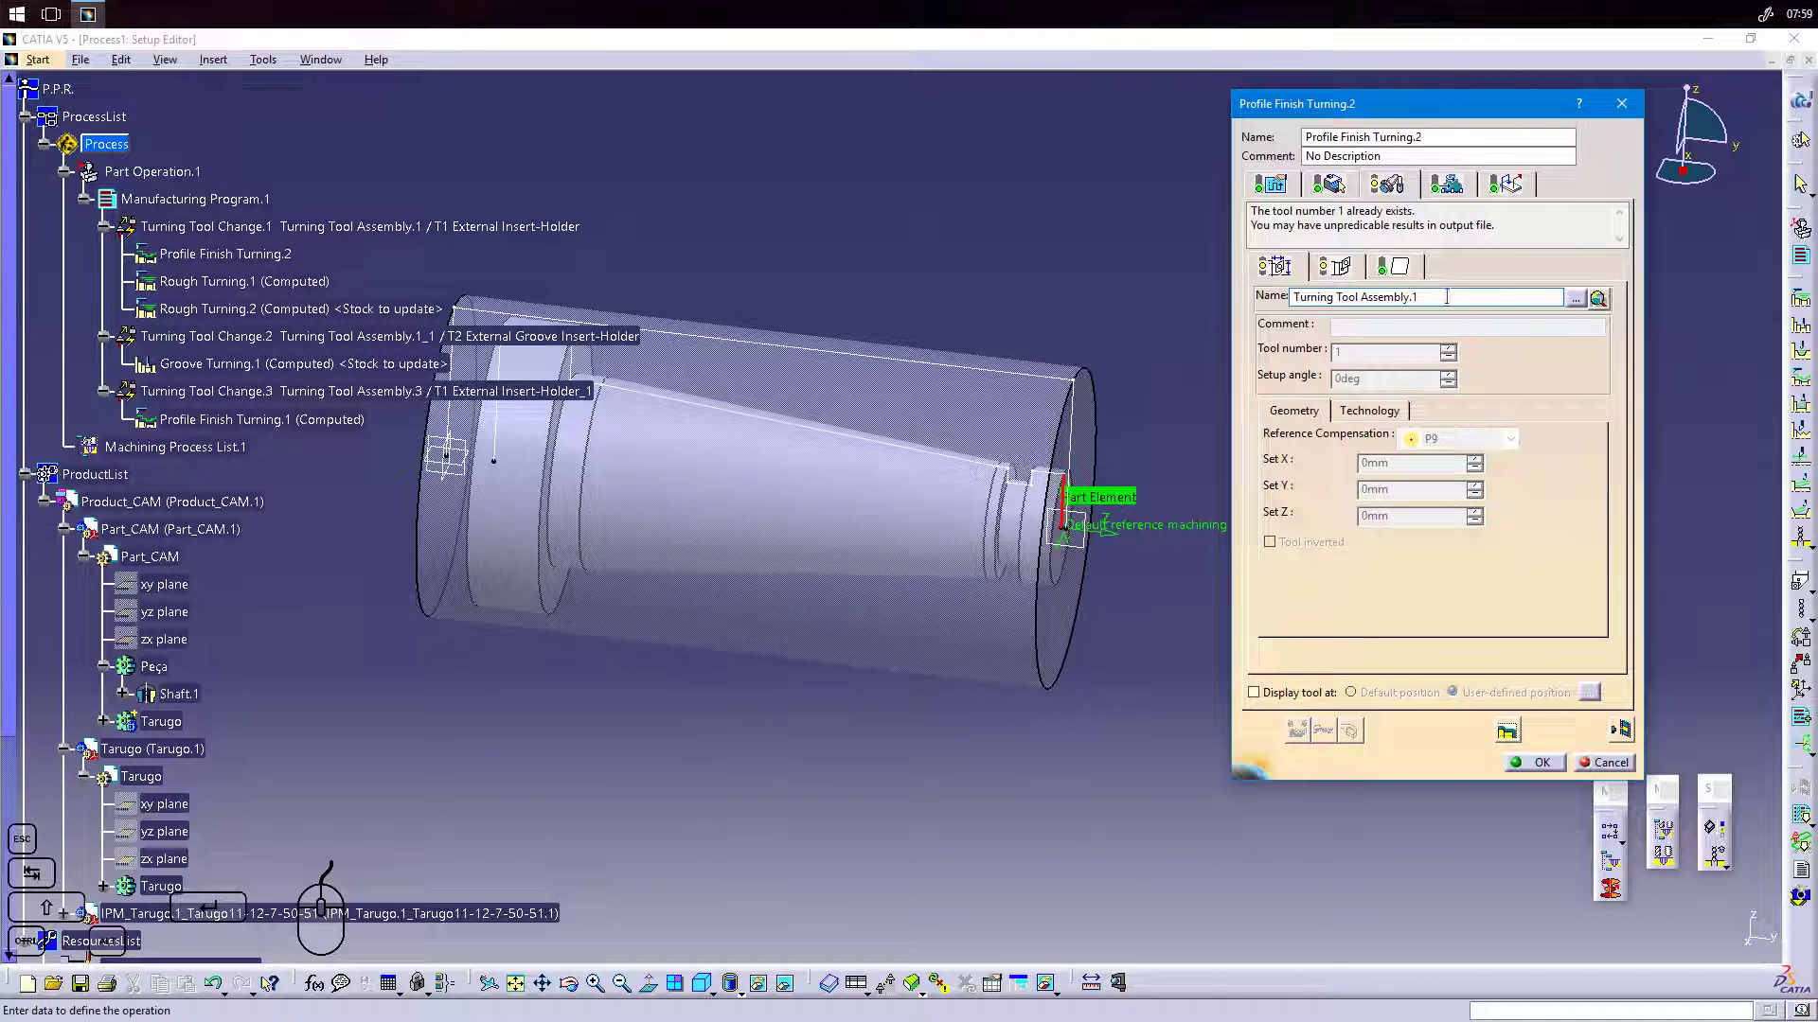
click(1329, 185)
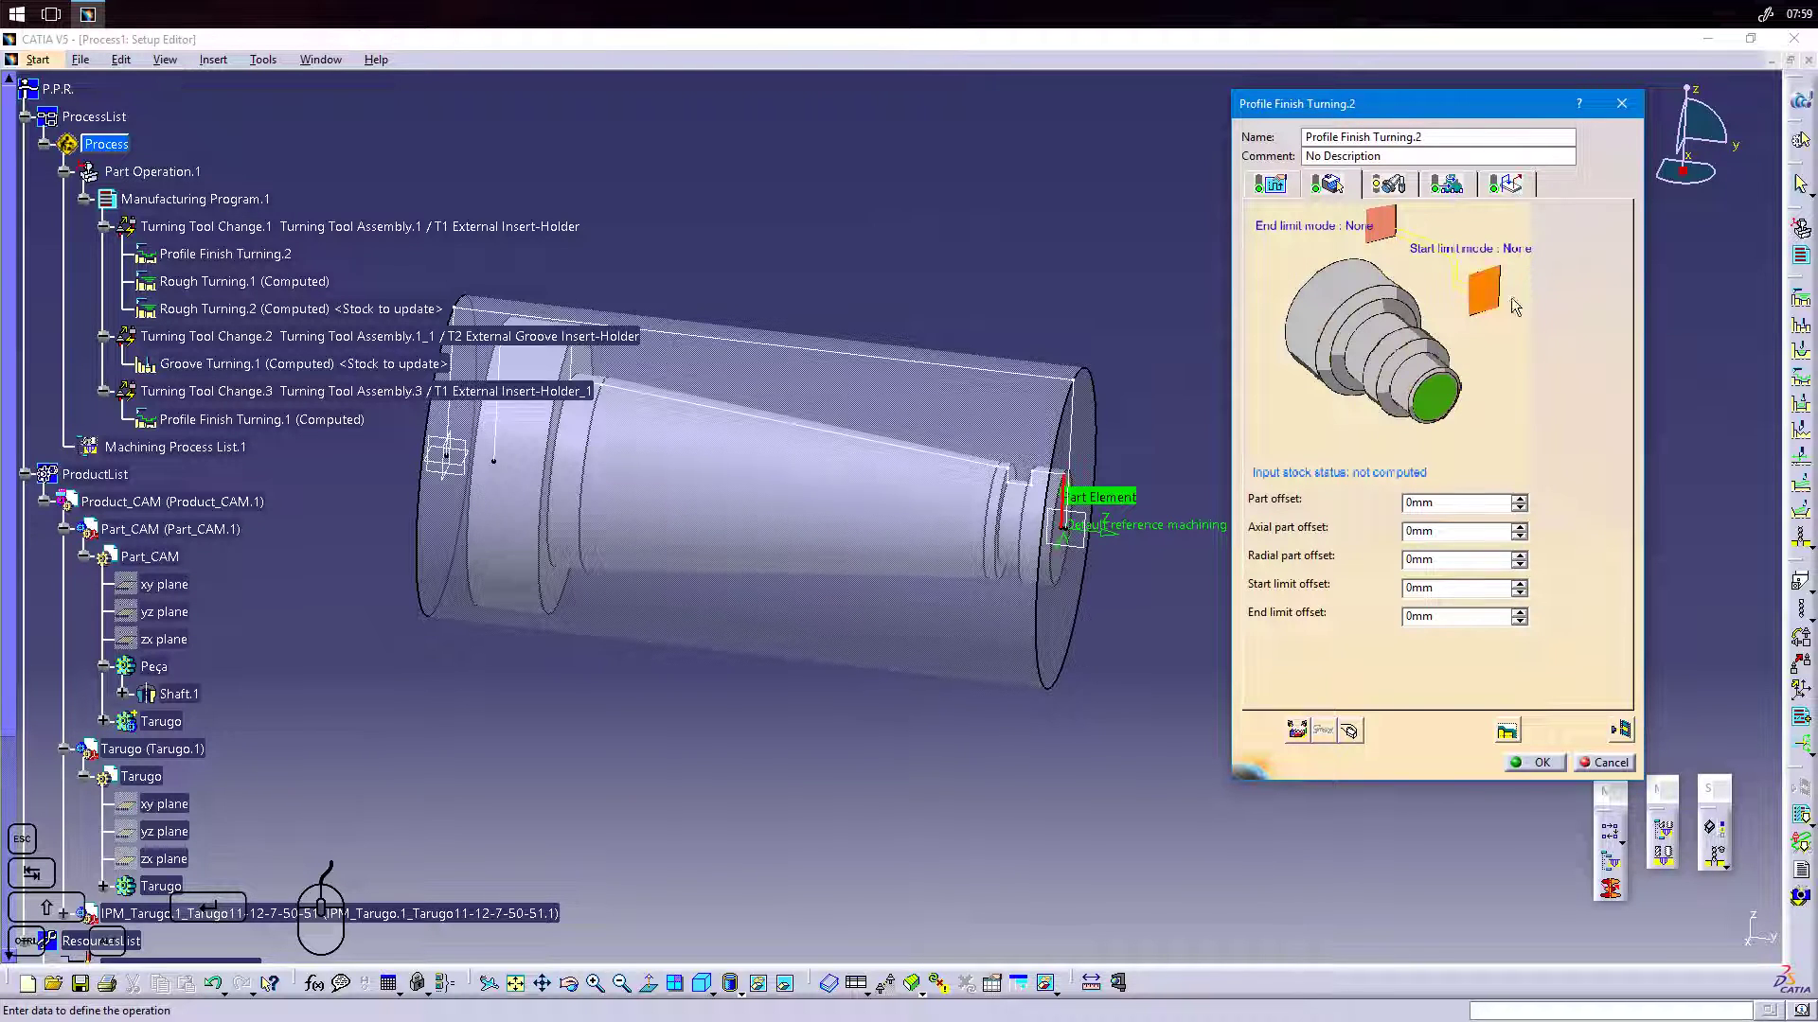
click(1621, 730)
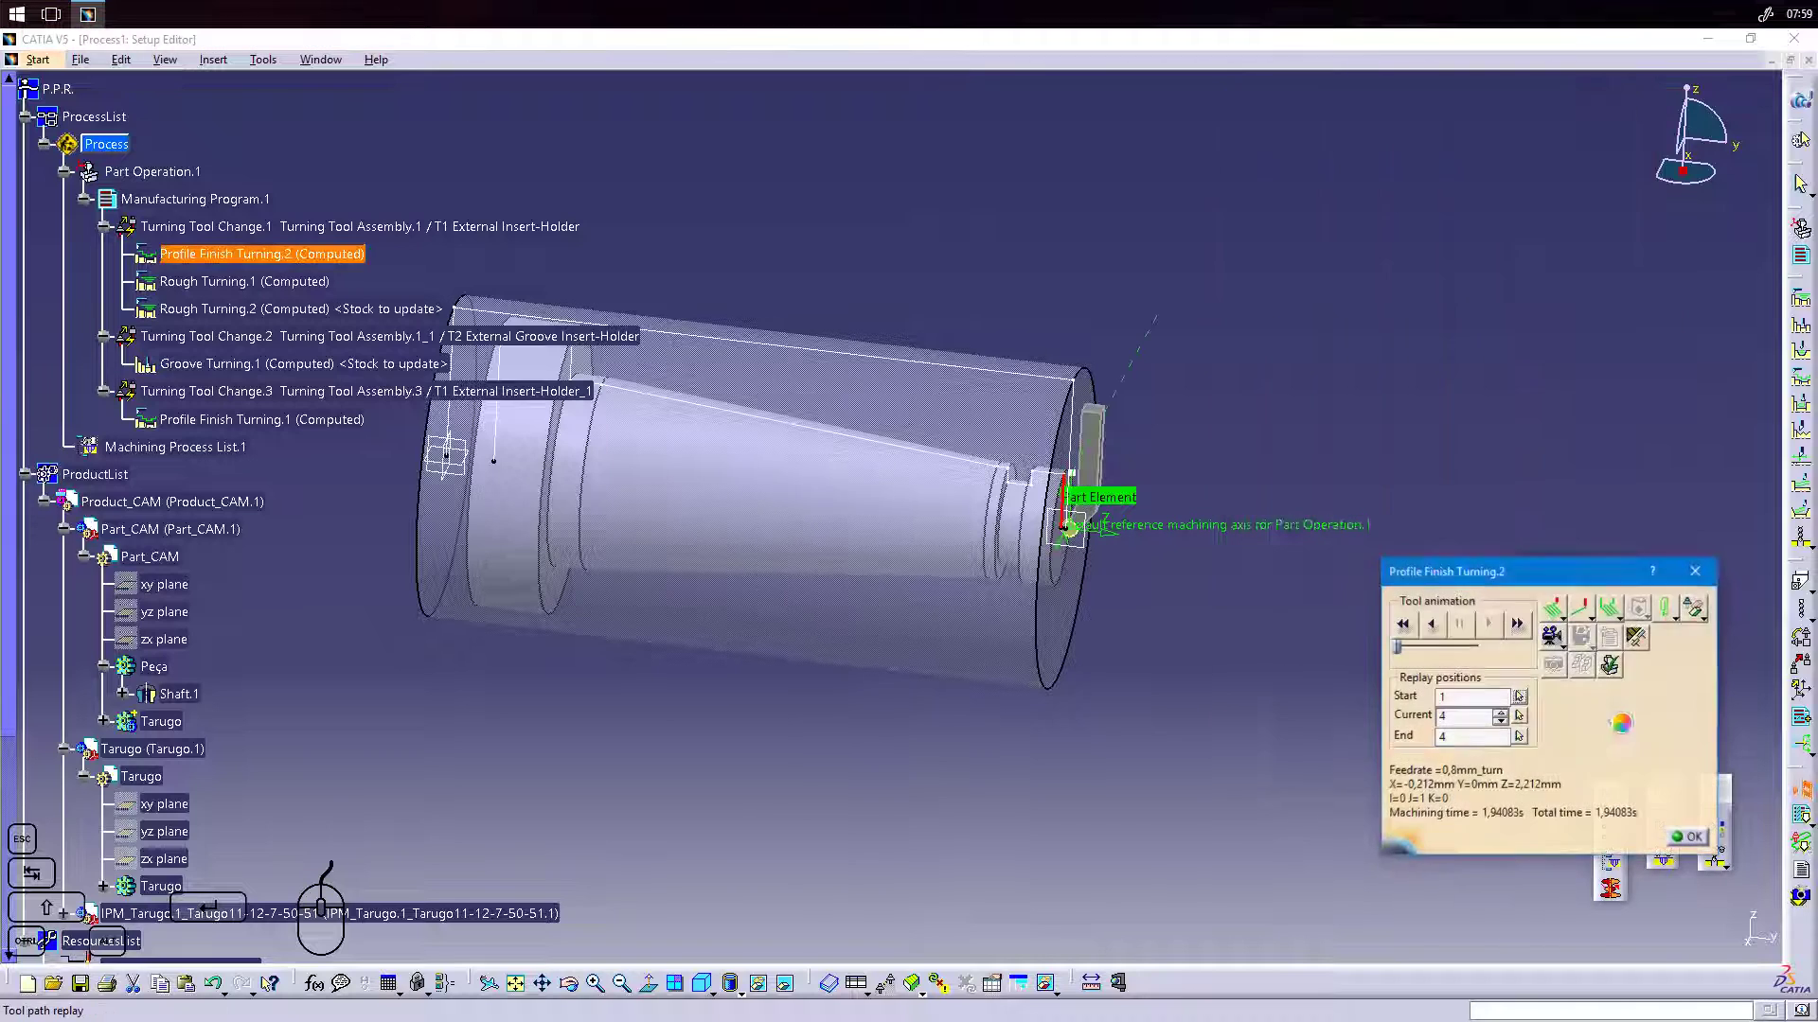
click(1690, 838)
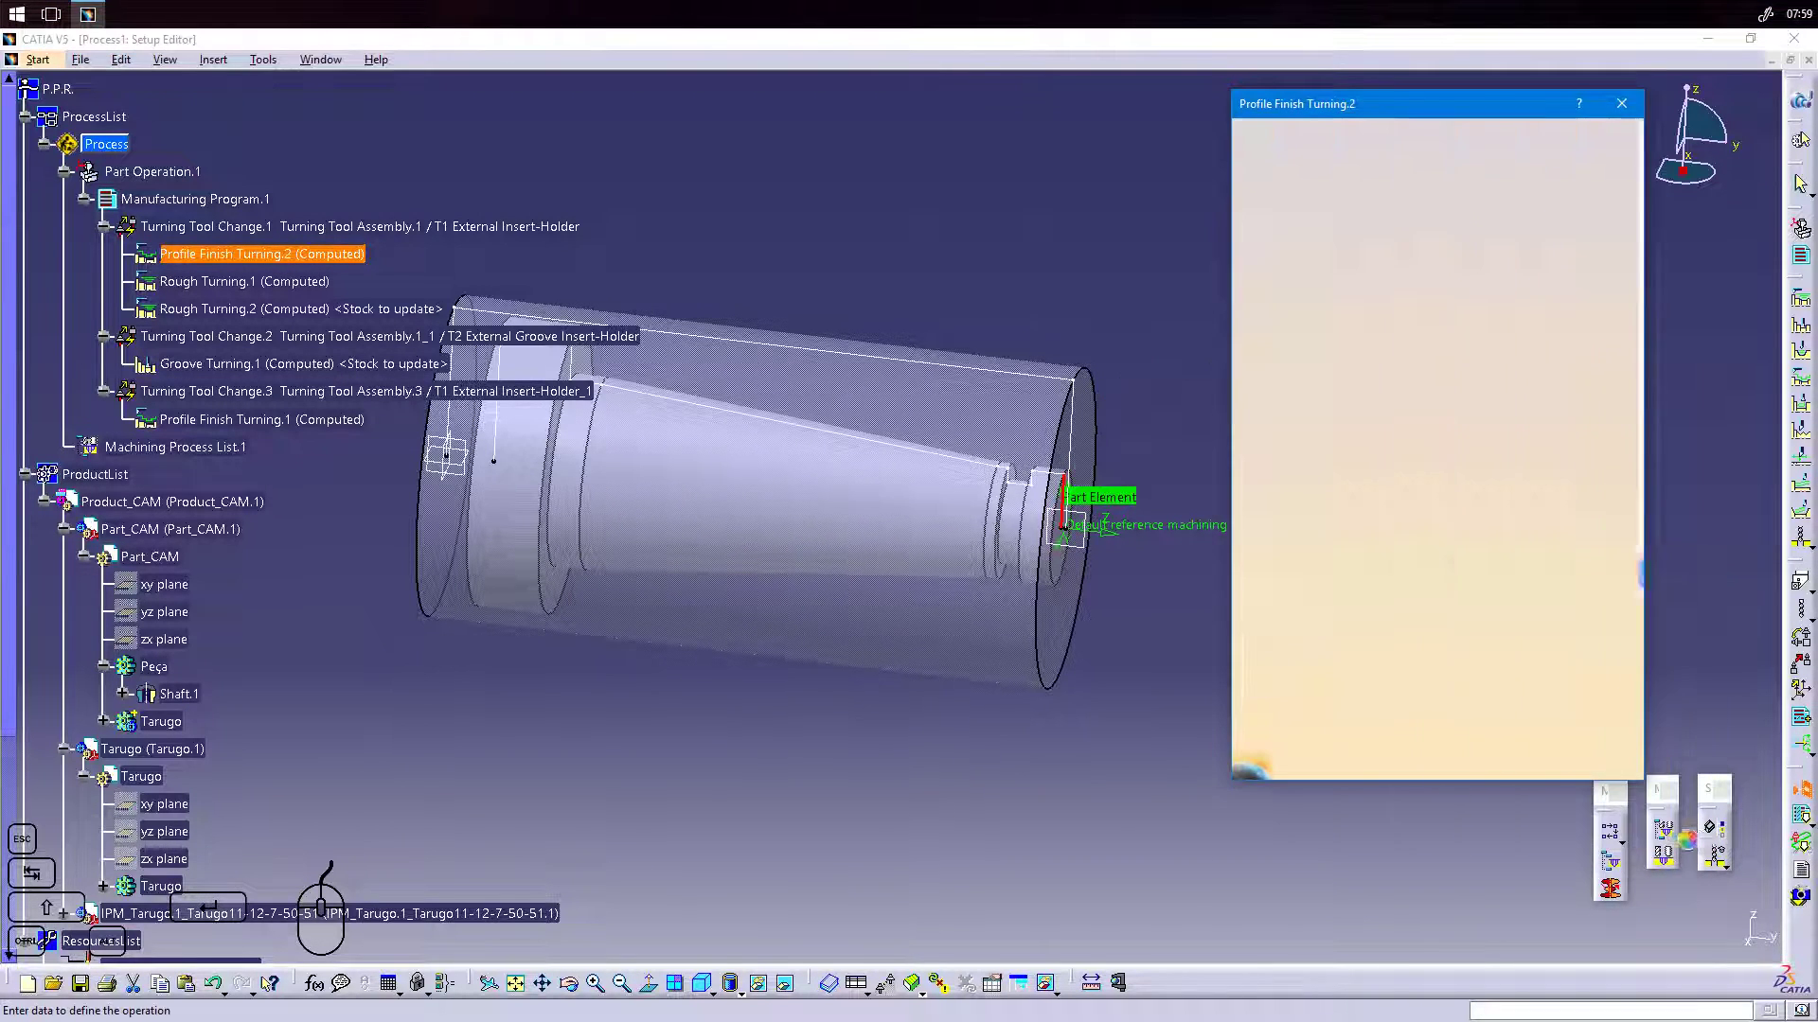
Assign the existing Turning Tool Assembly.3 to Profile Finish Turning.2.
click(1387, 185)
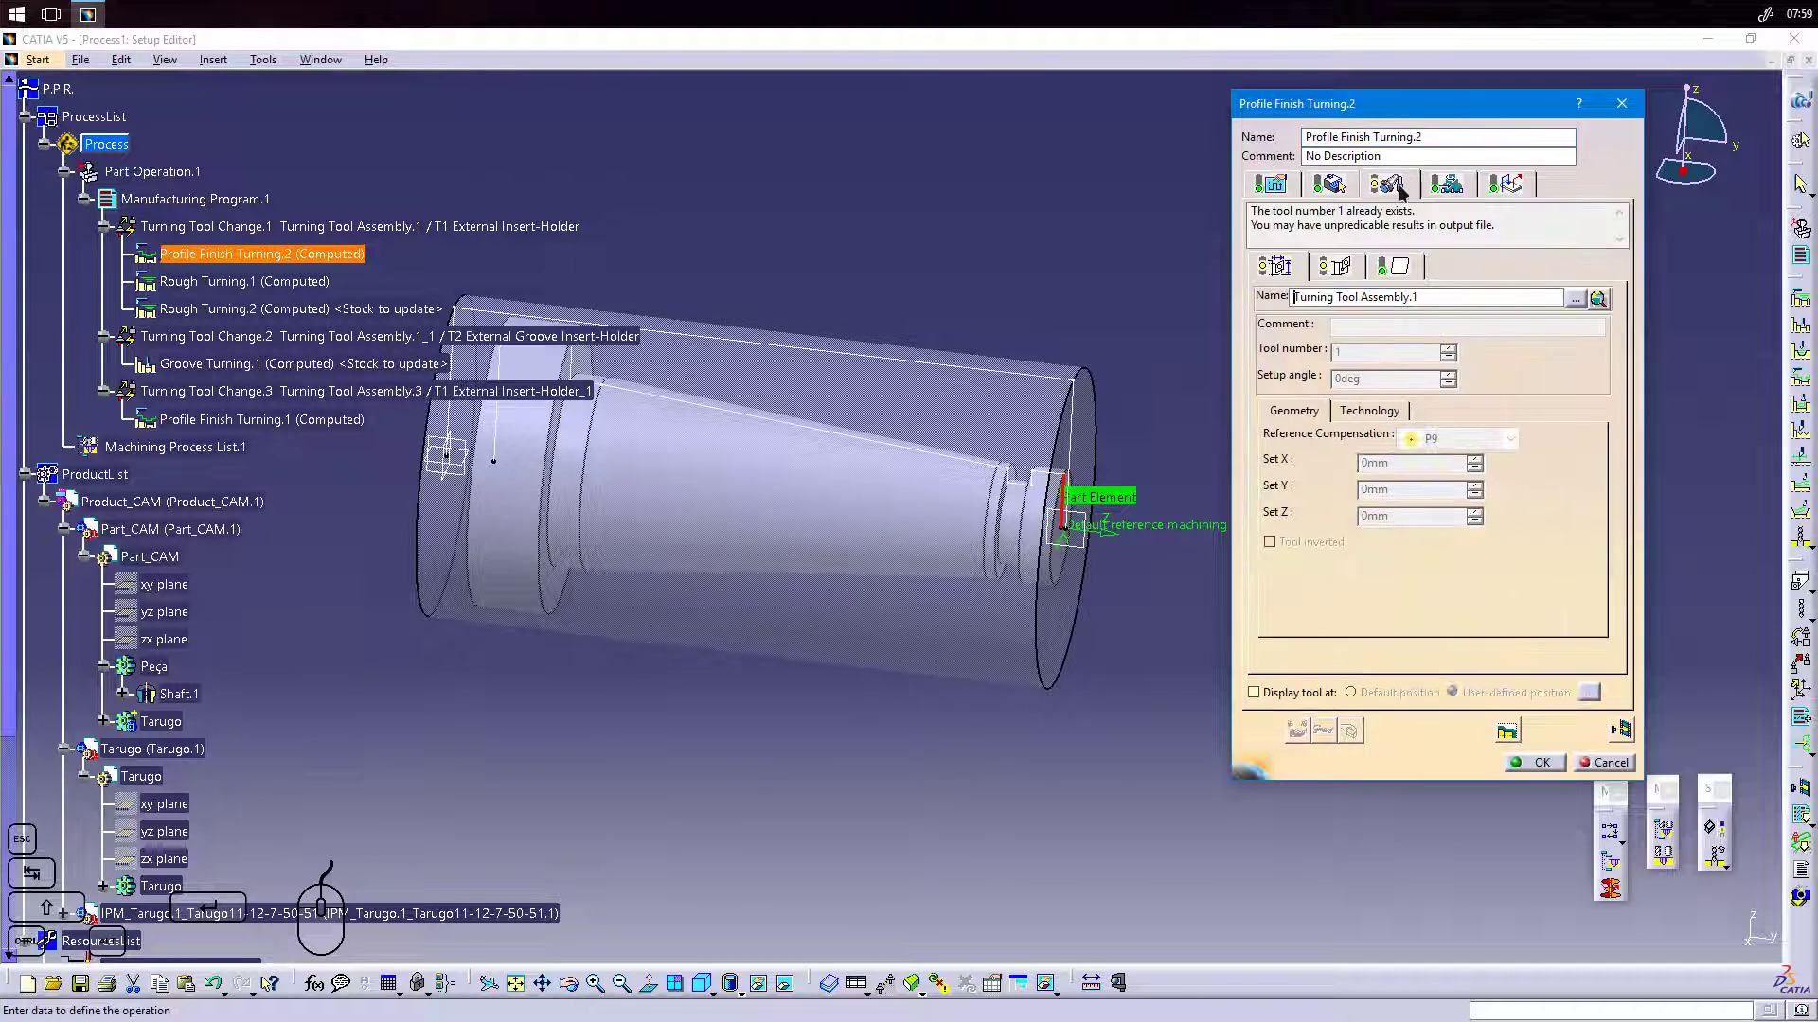
click(1439, 297)
click(1573, 298)
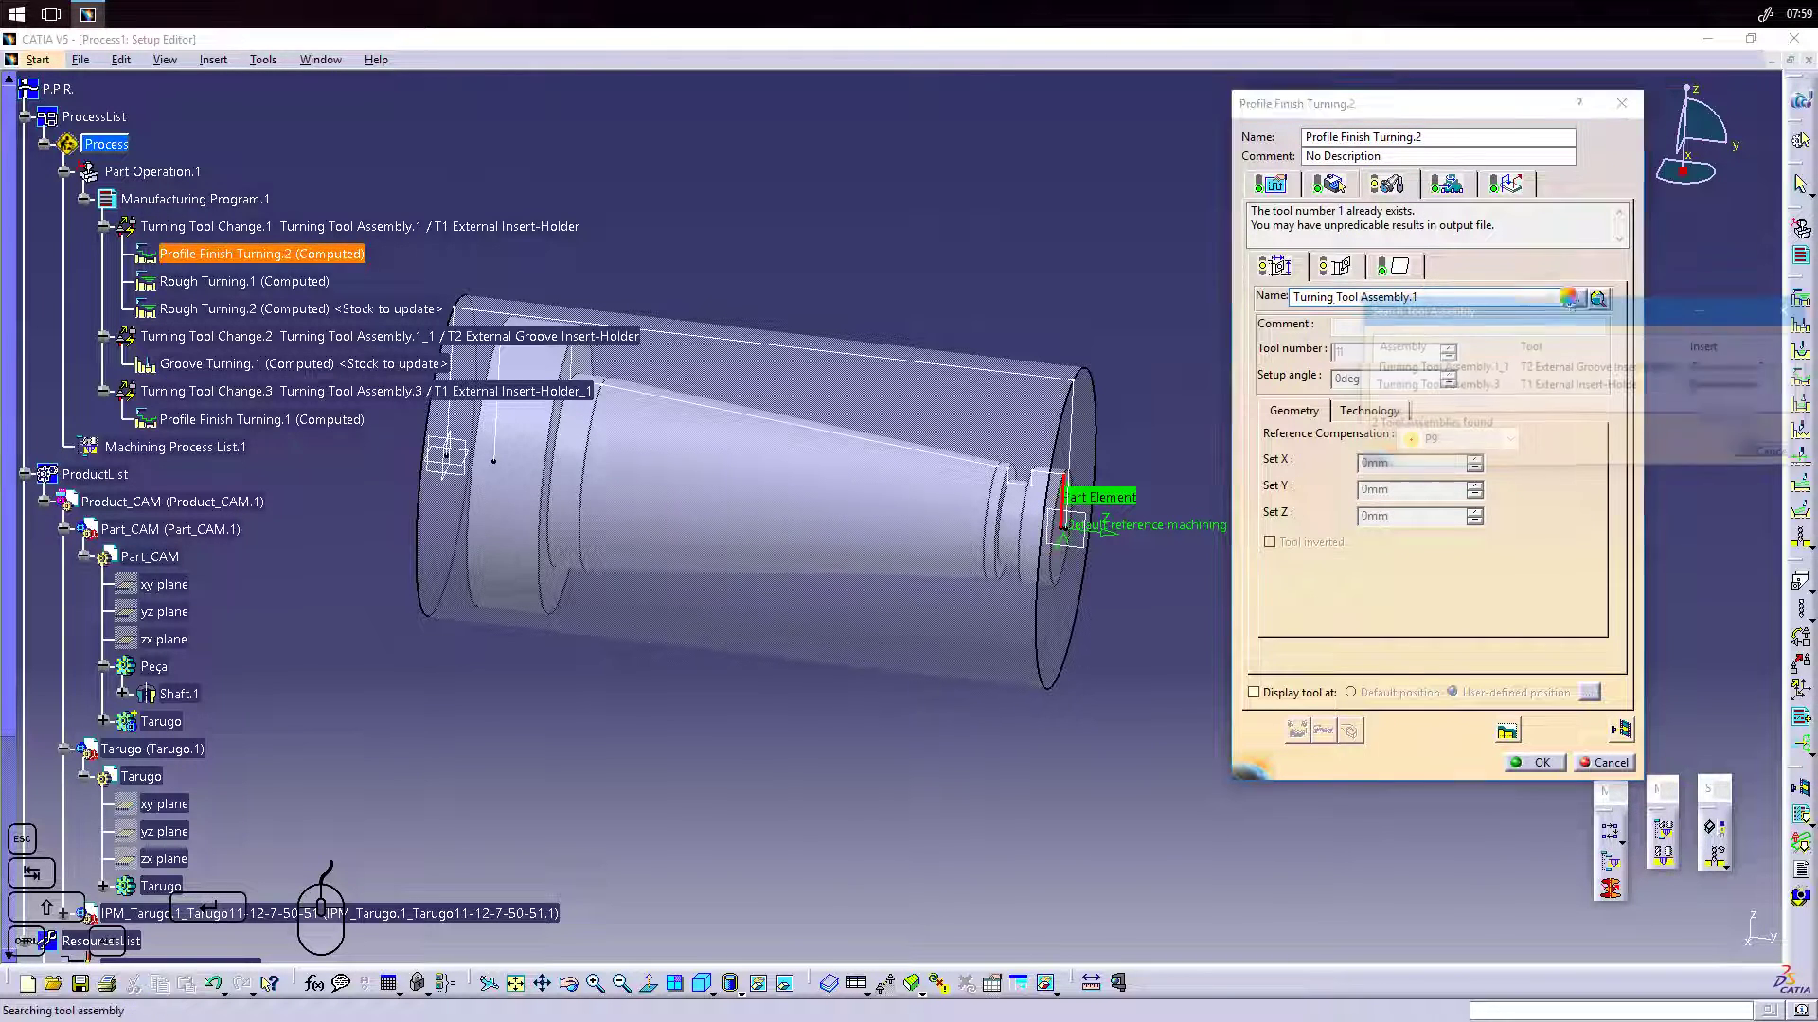
click(1562, 383)
click(1757, 452)
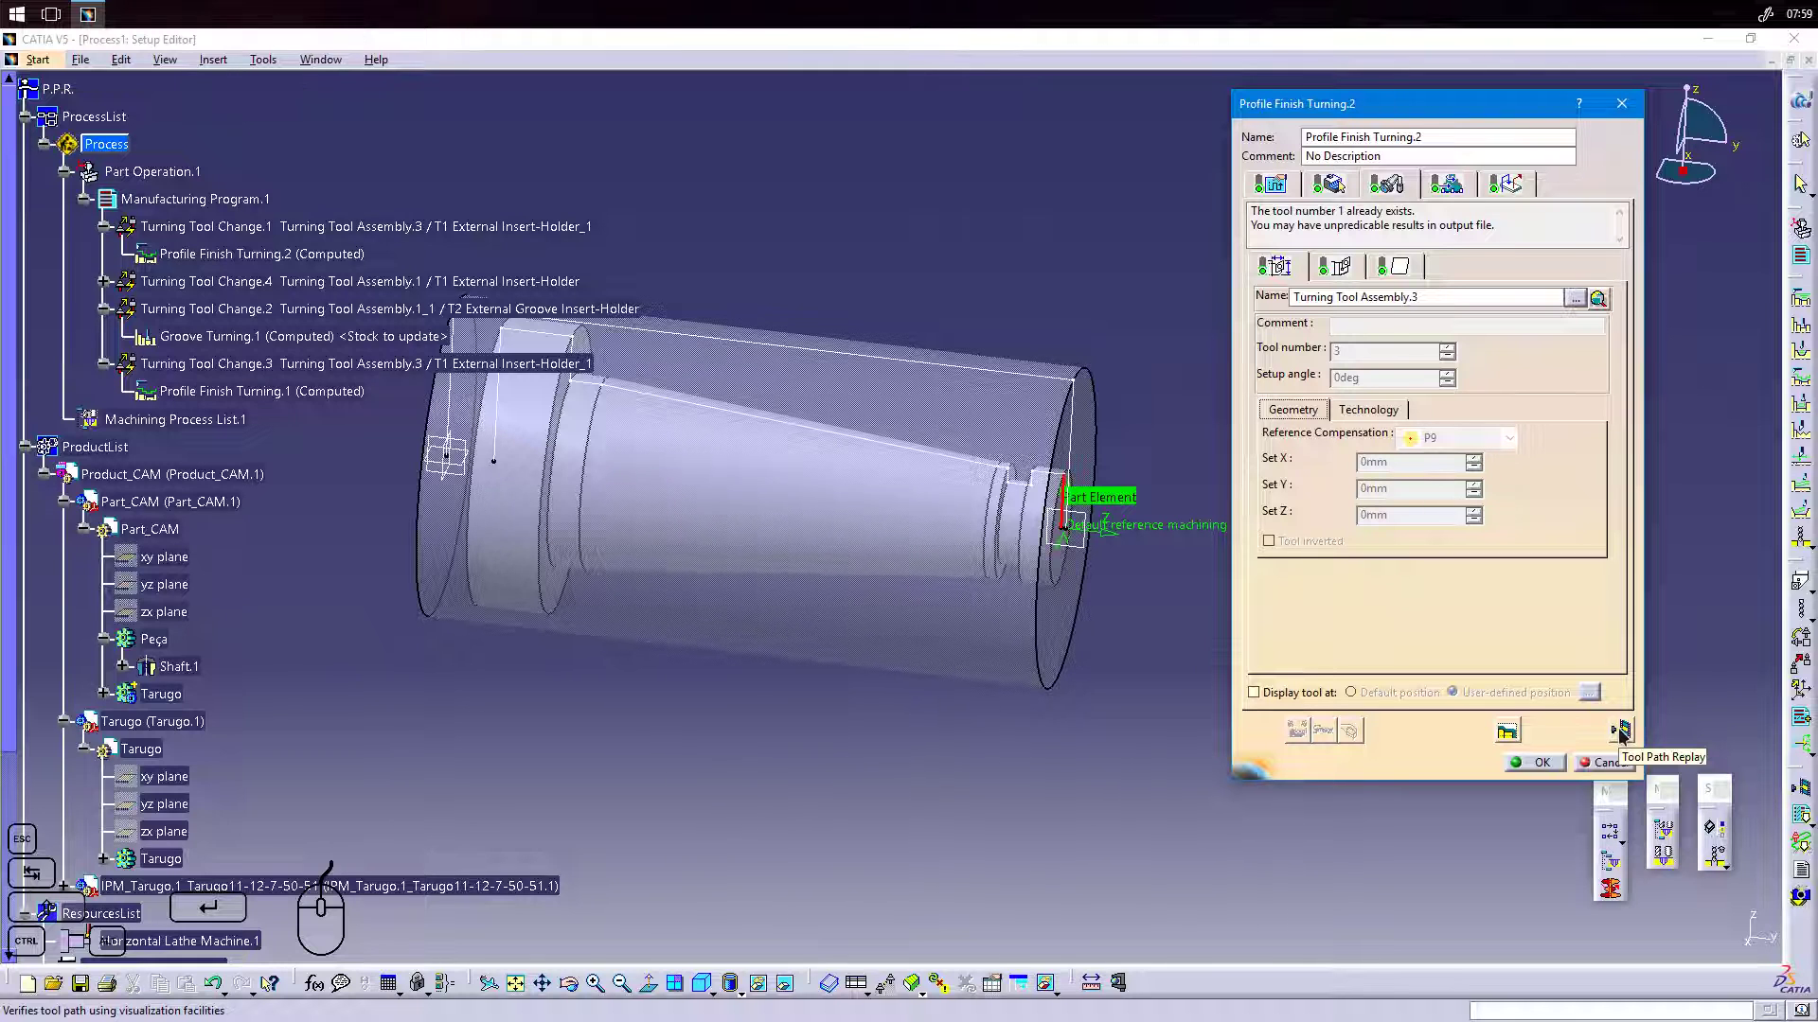
Replay the end-face tool path of Profile Finish Turning.2 with the reassigned tool and discard the operation.
click(1617, 729)
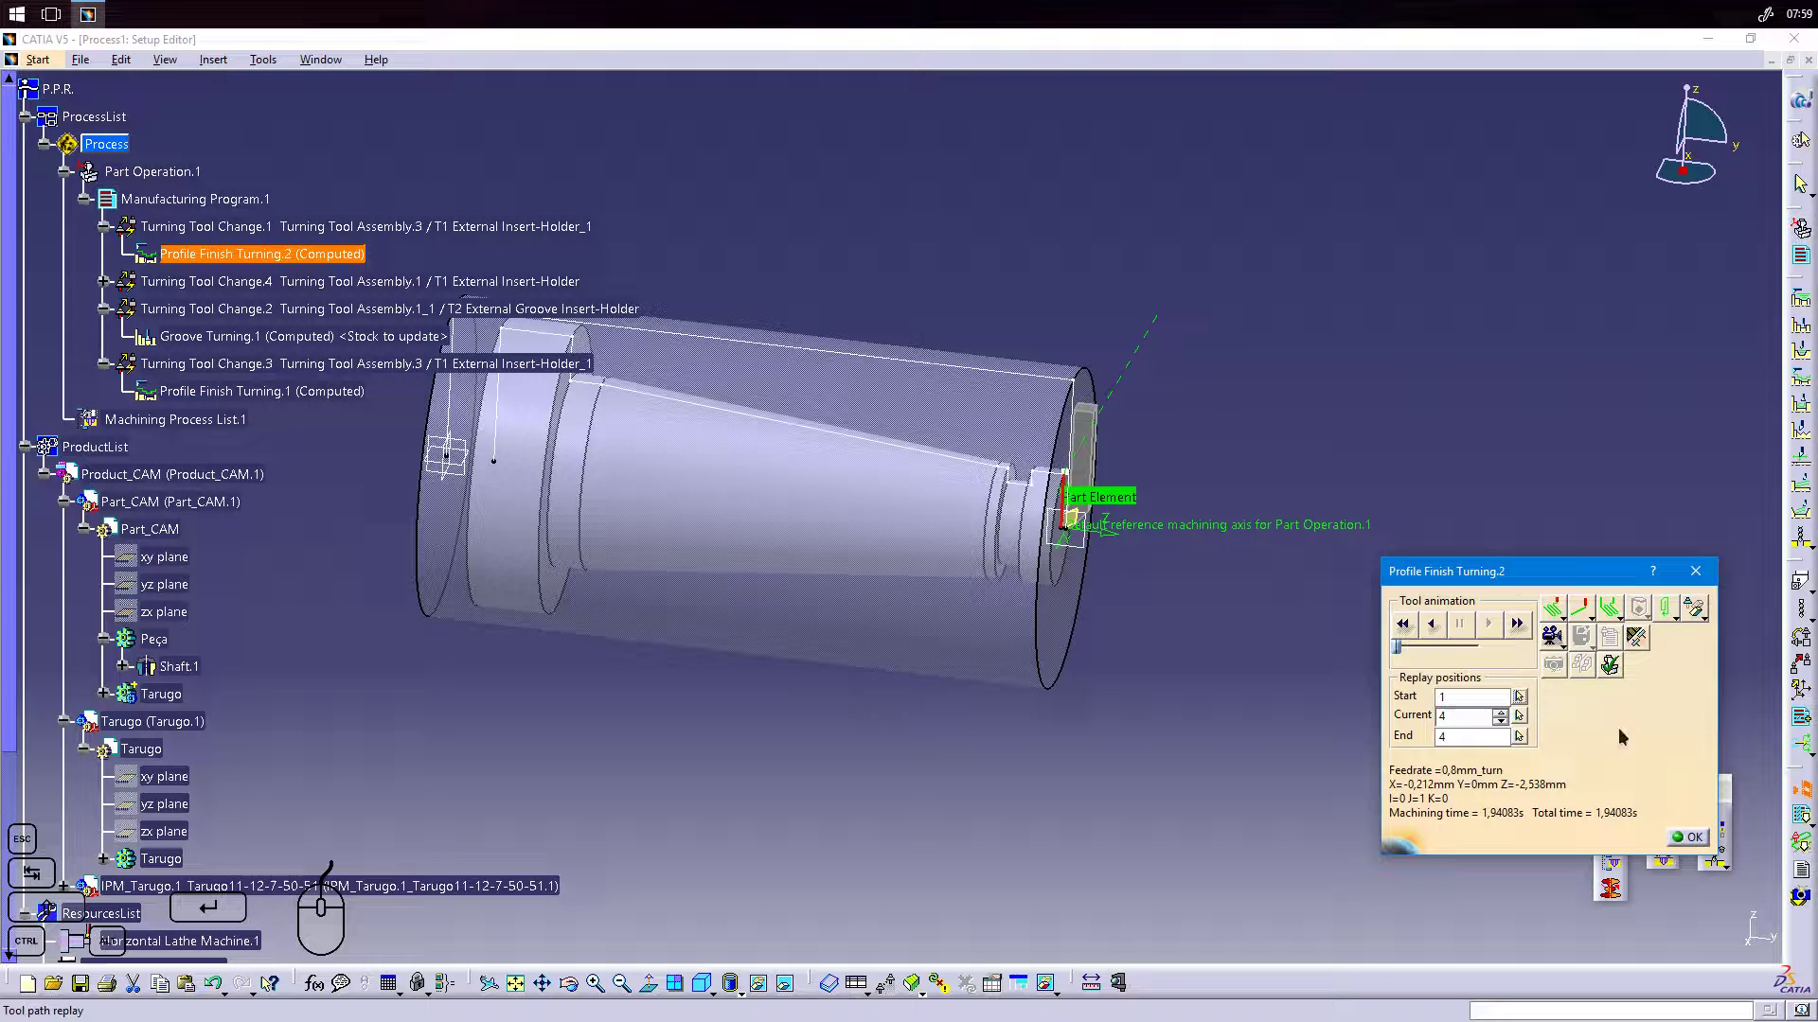
click(1688, 837)
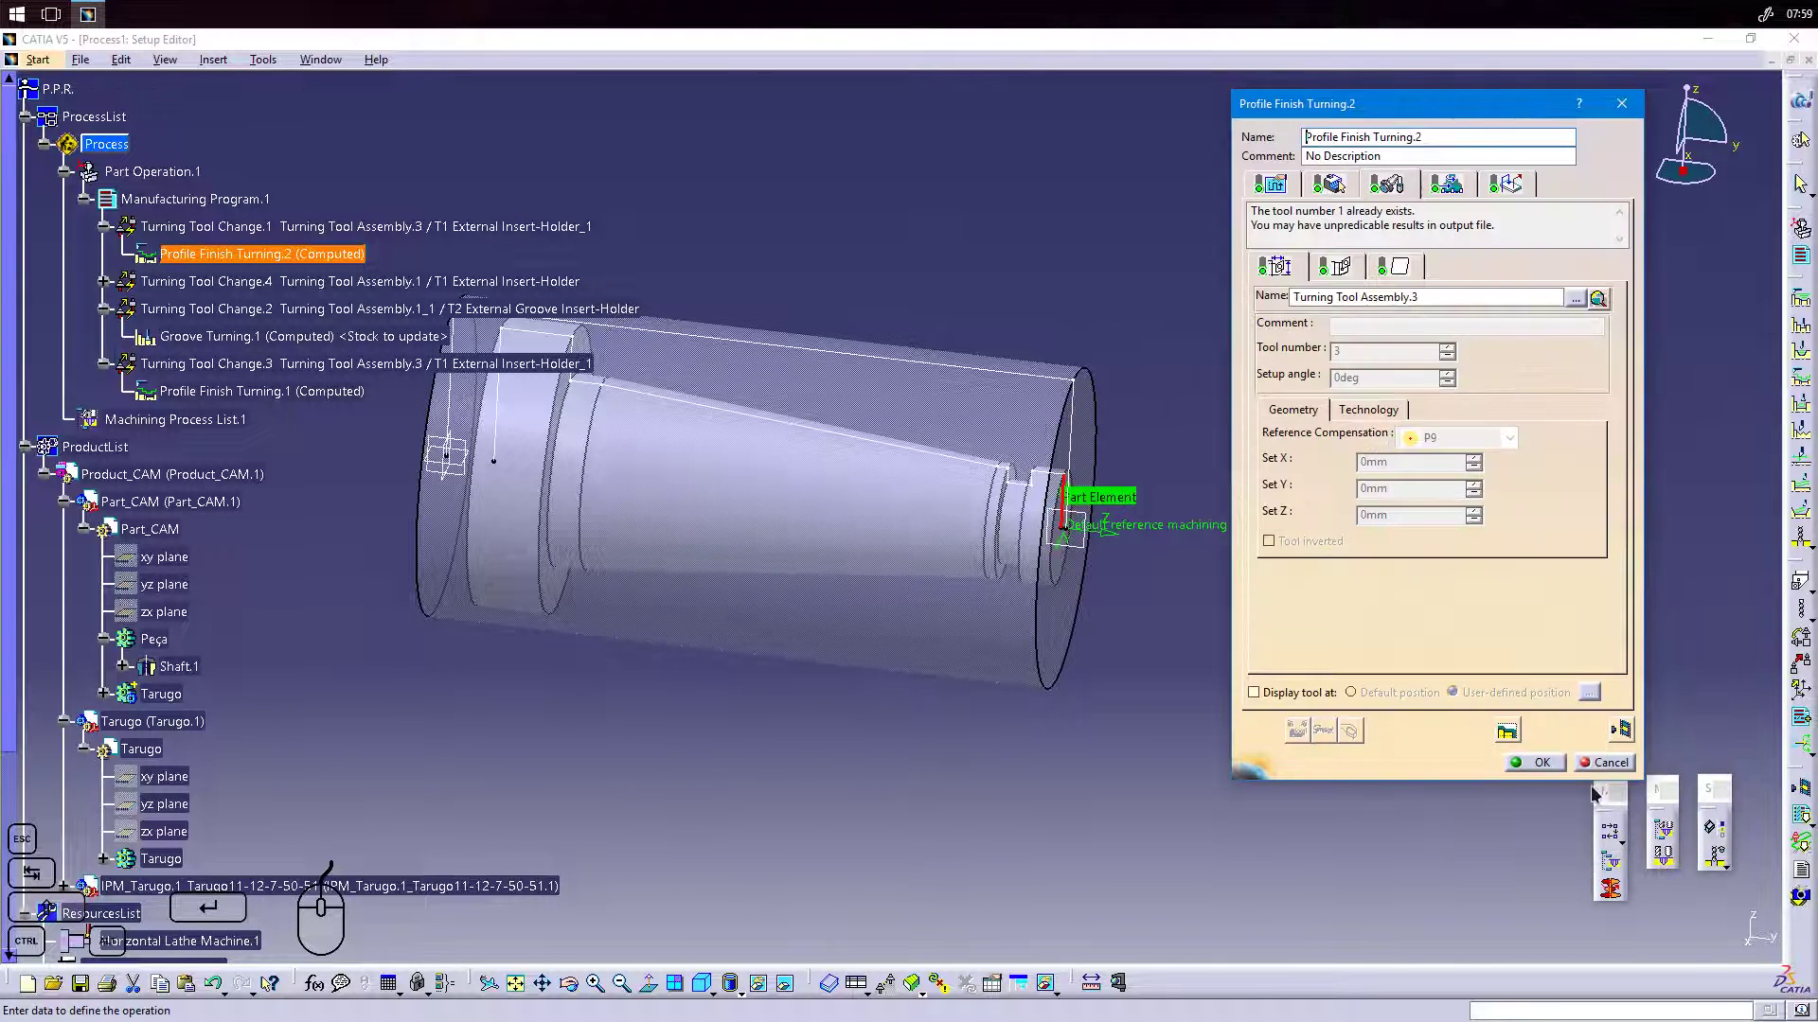
click(1607, 763)
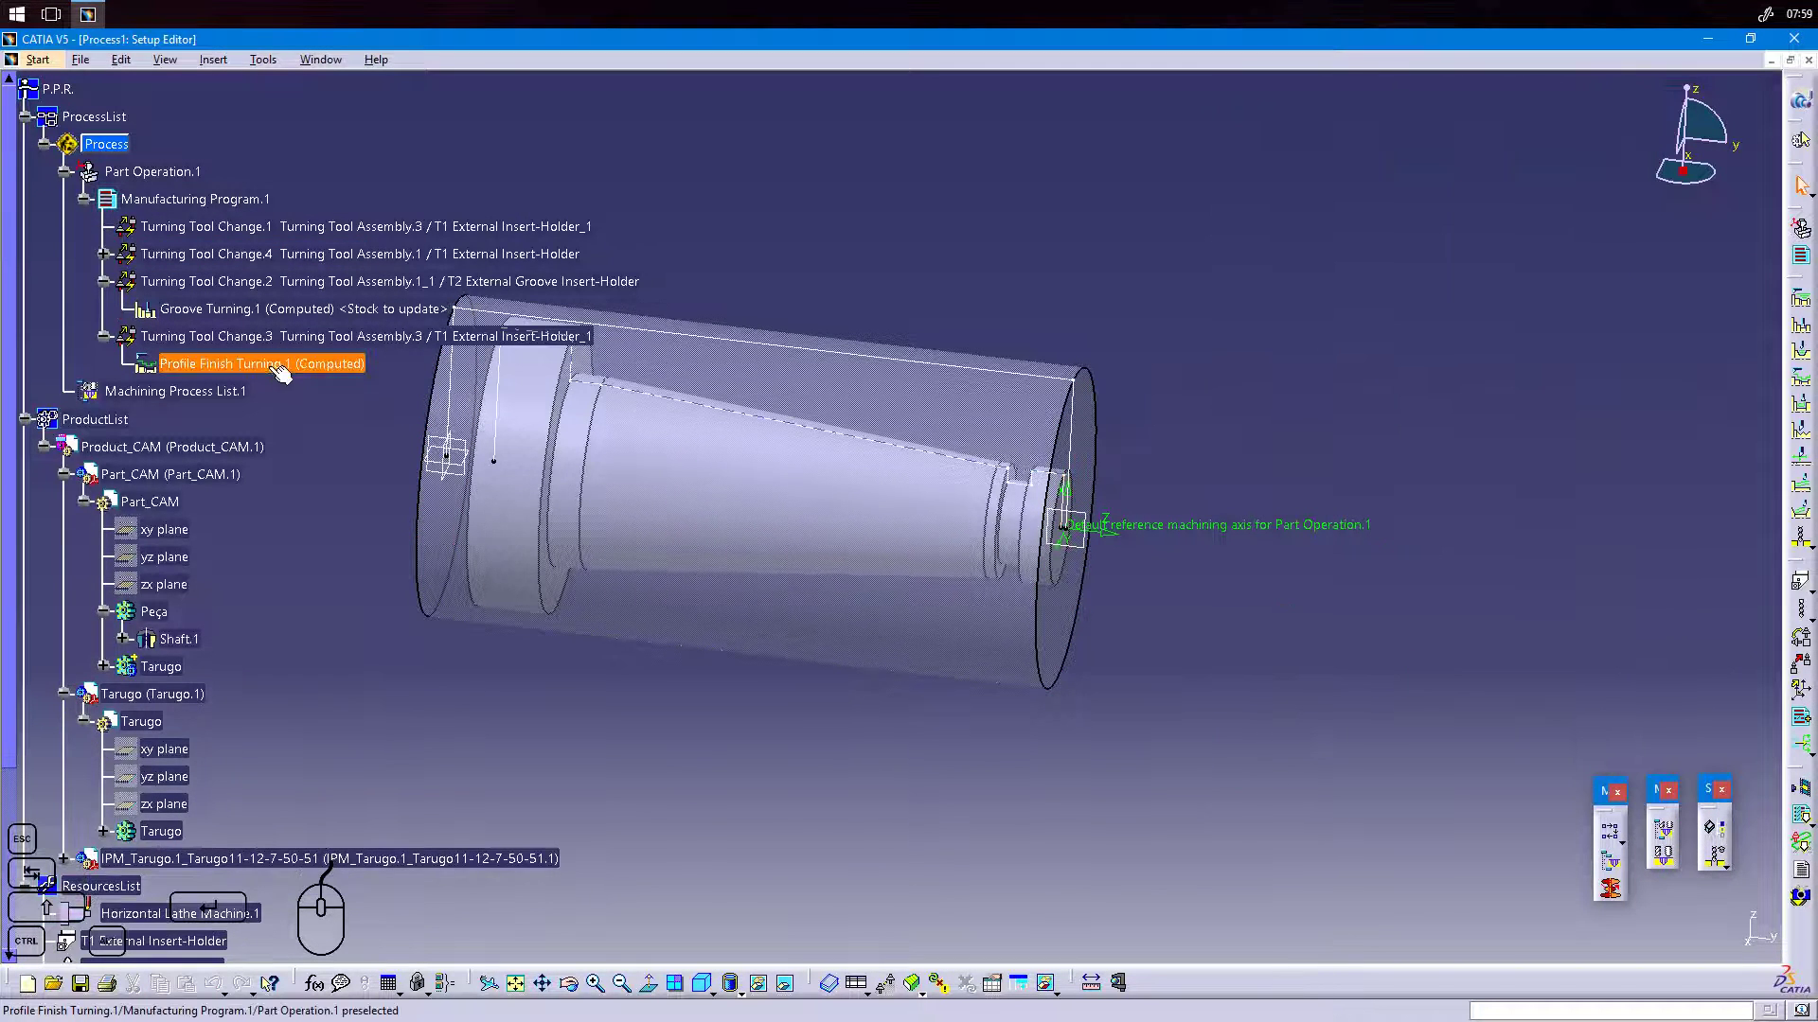
Add a Profile Finish Turning operation after Profile Finish Turning.1 in the manufacturing program and name it Profile Finish Turning.2.
click(104, 254)
double_click(253, 424)
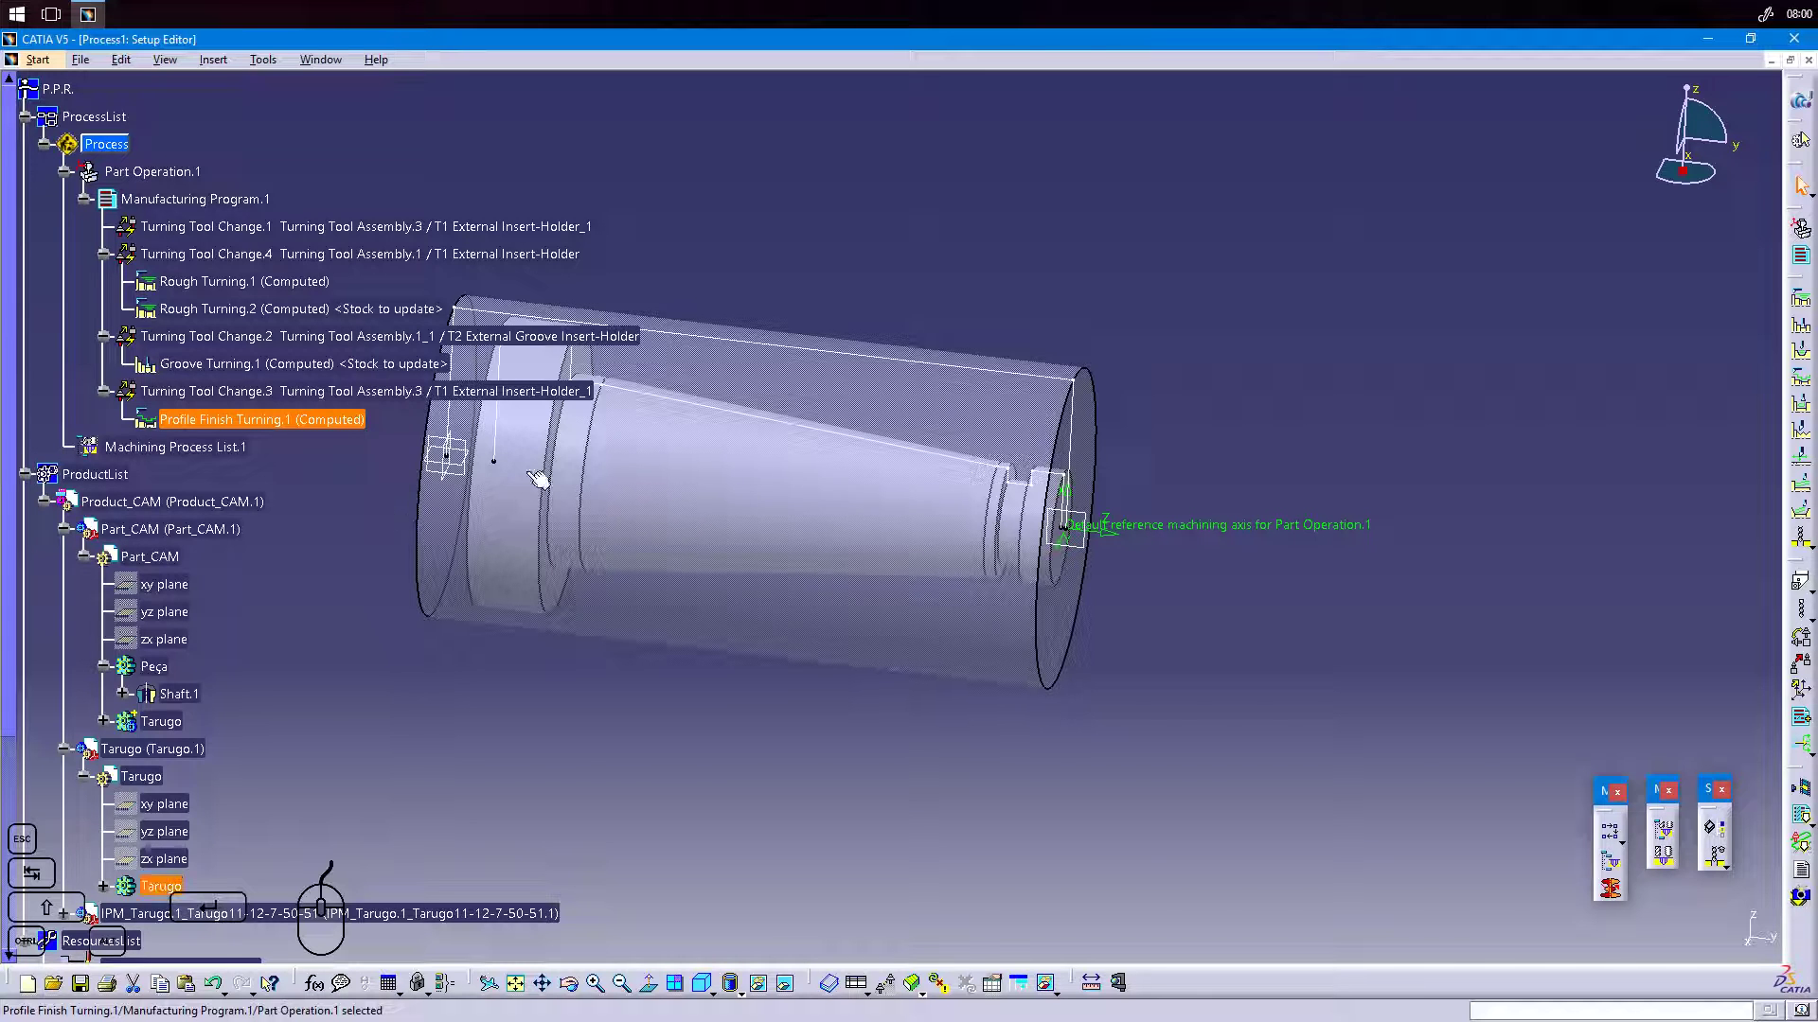
click(1350, 338)
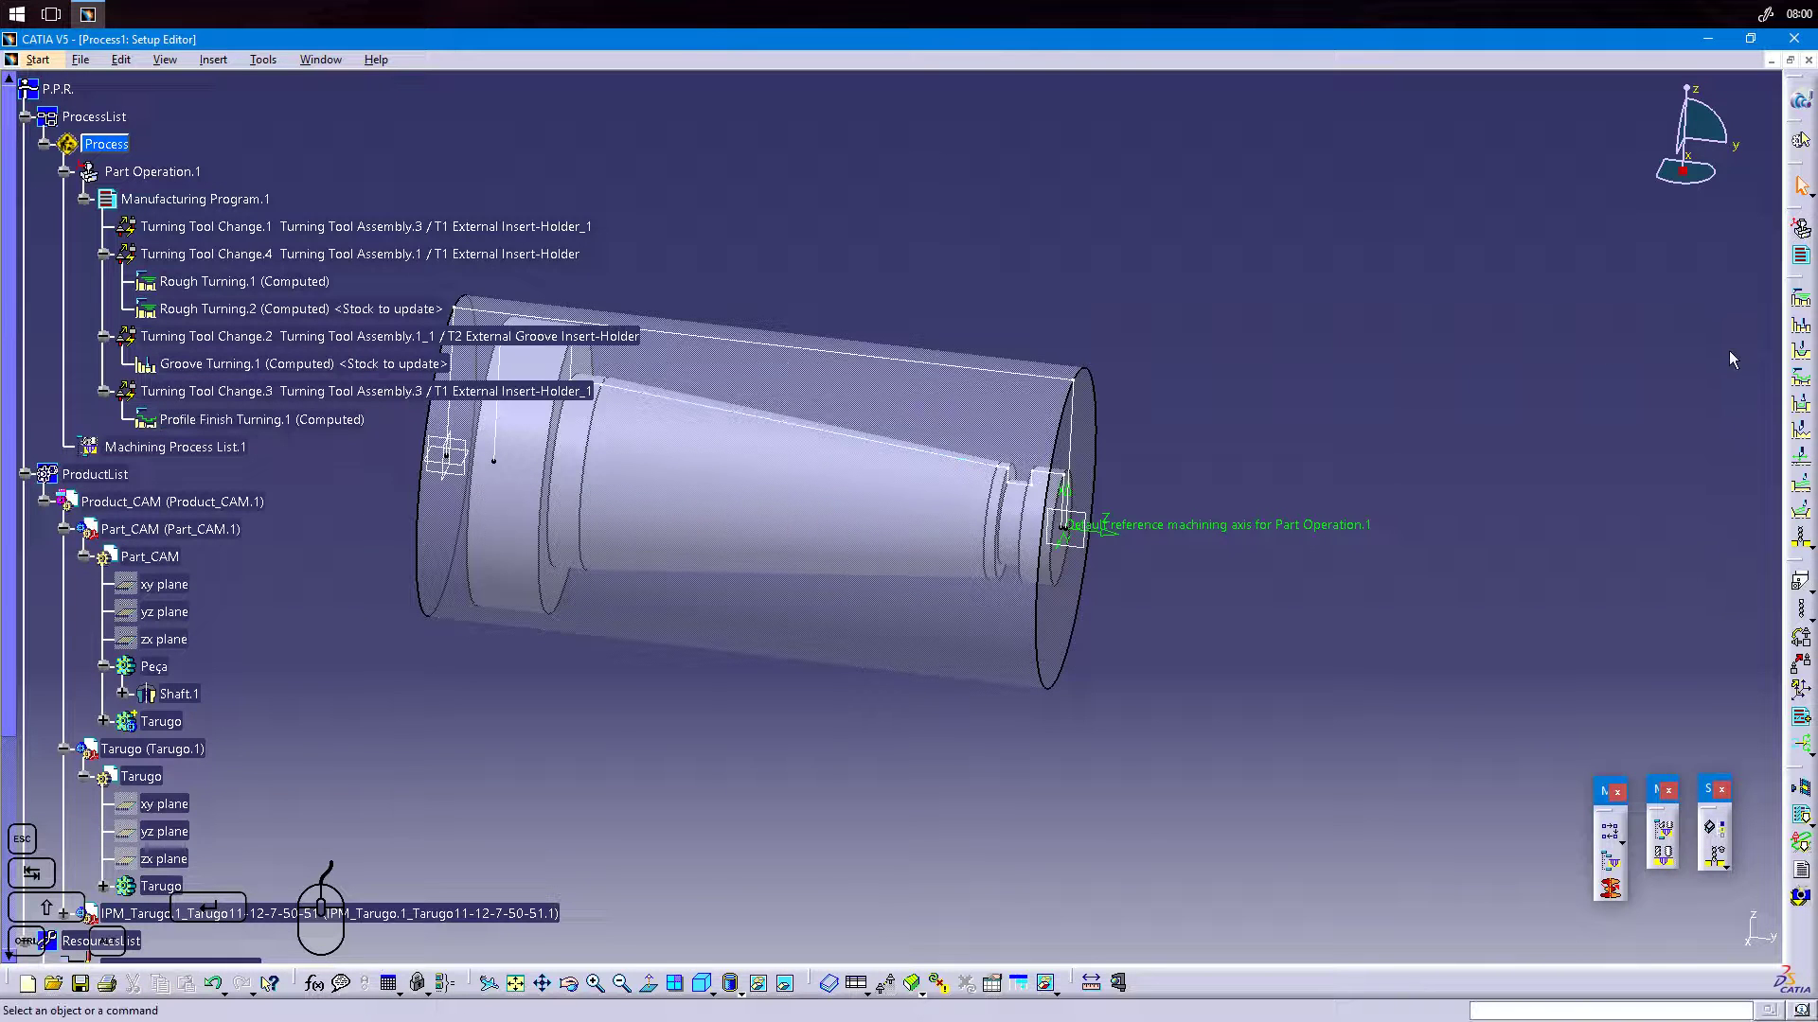
click(1802, 388)
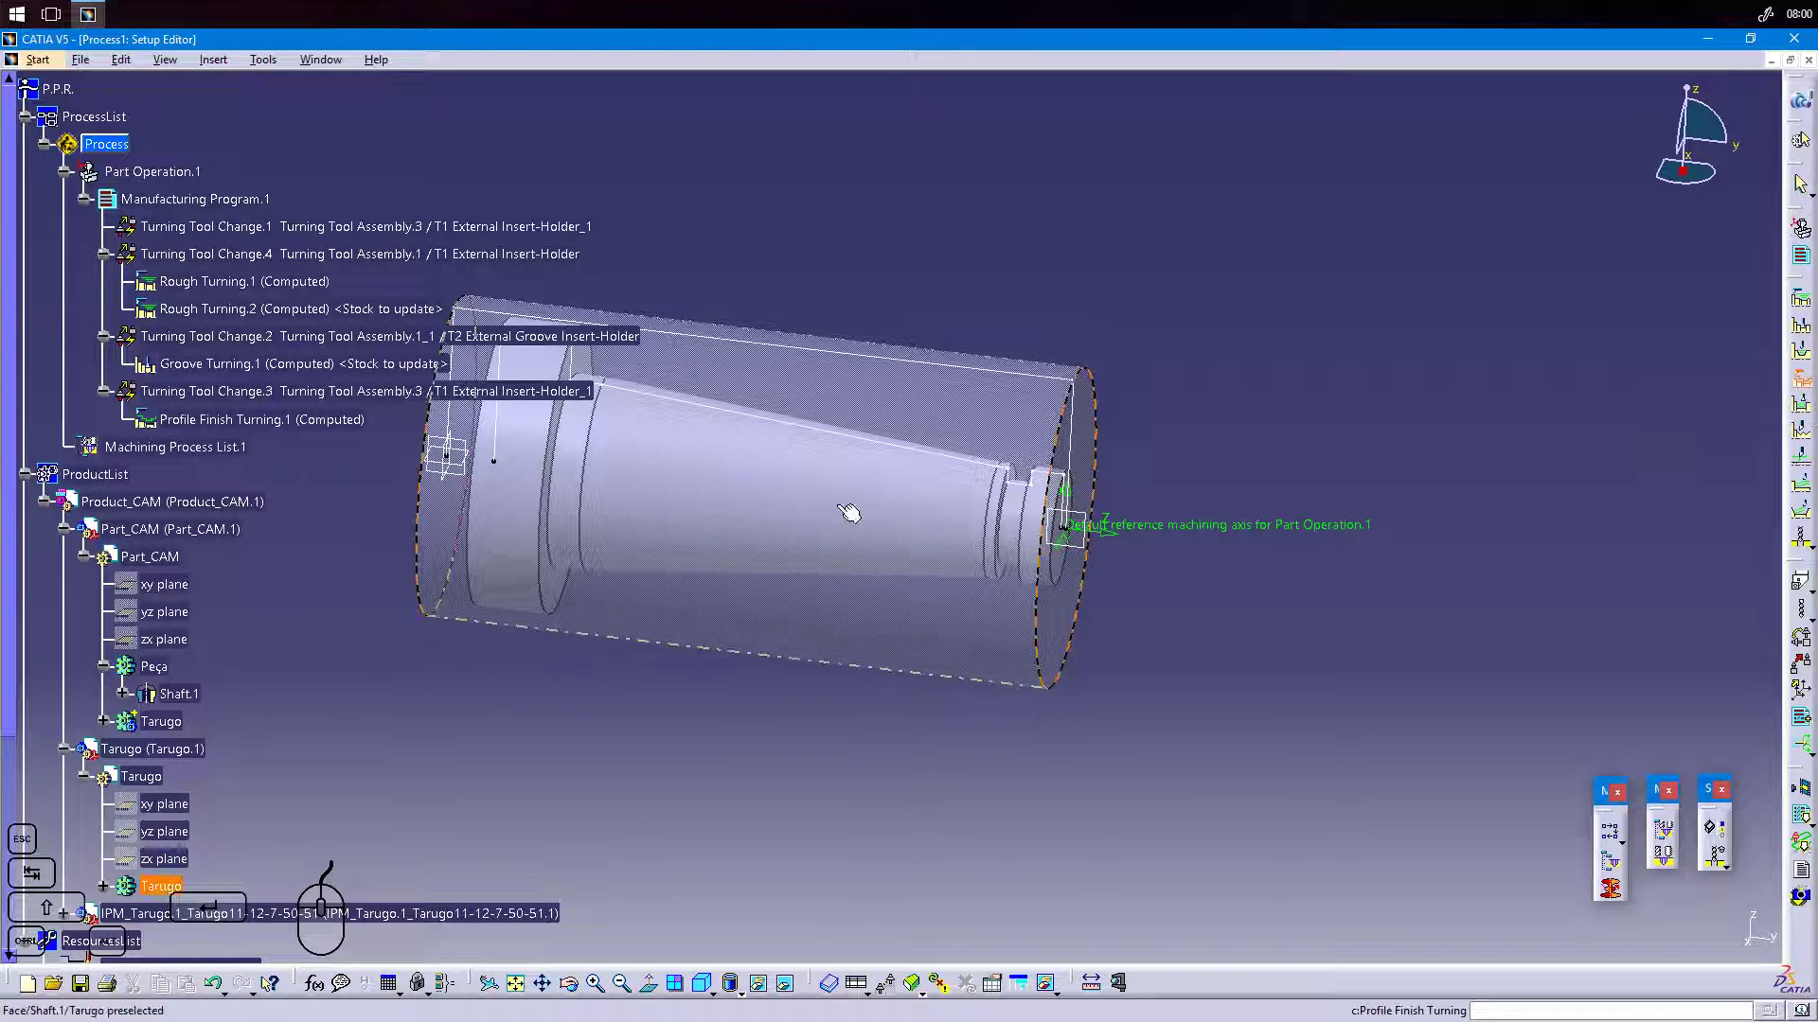
click(303, 426)
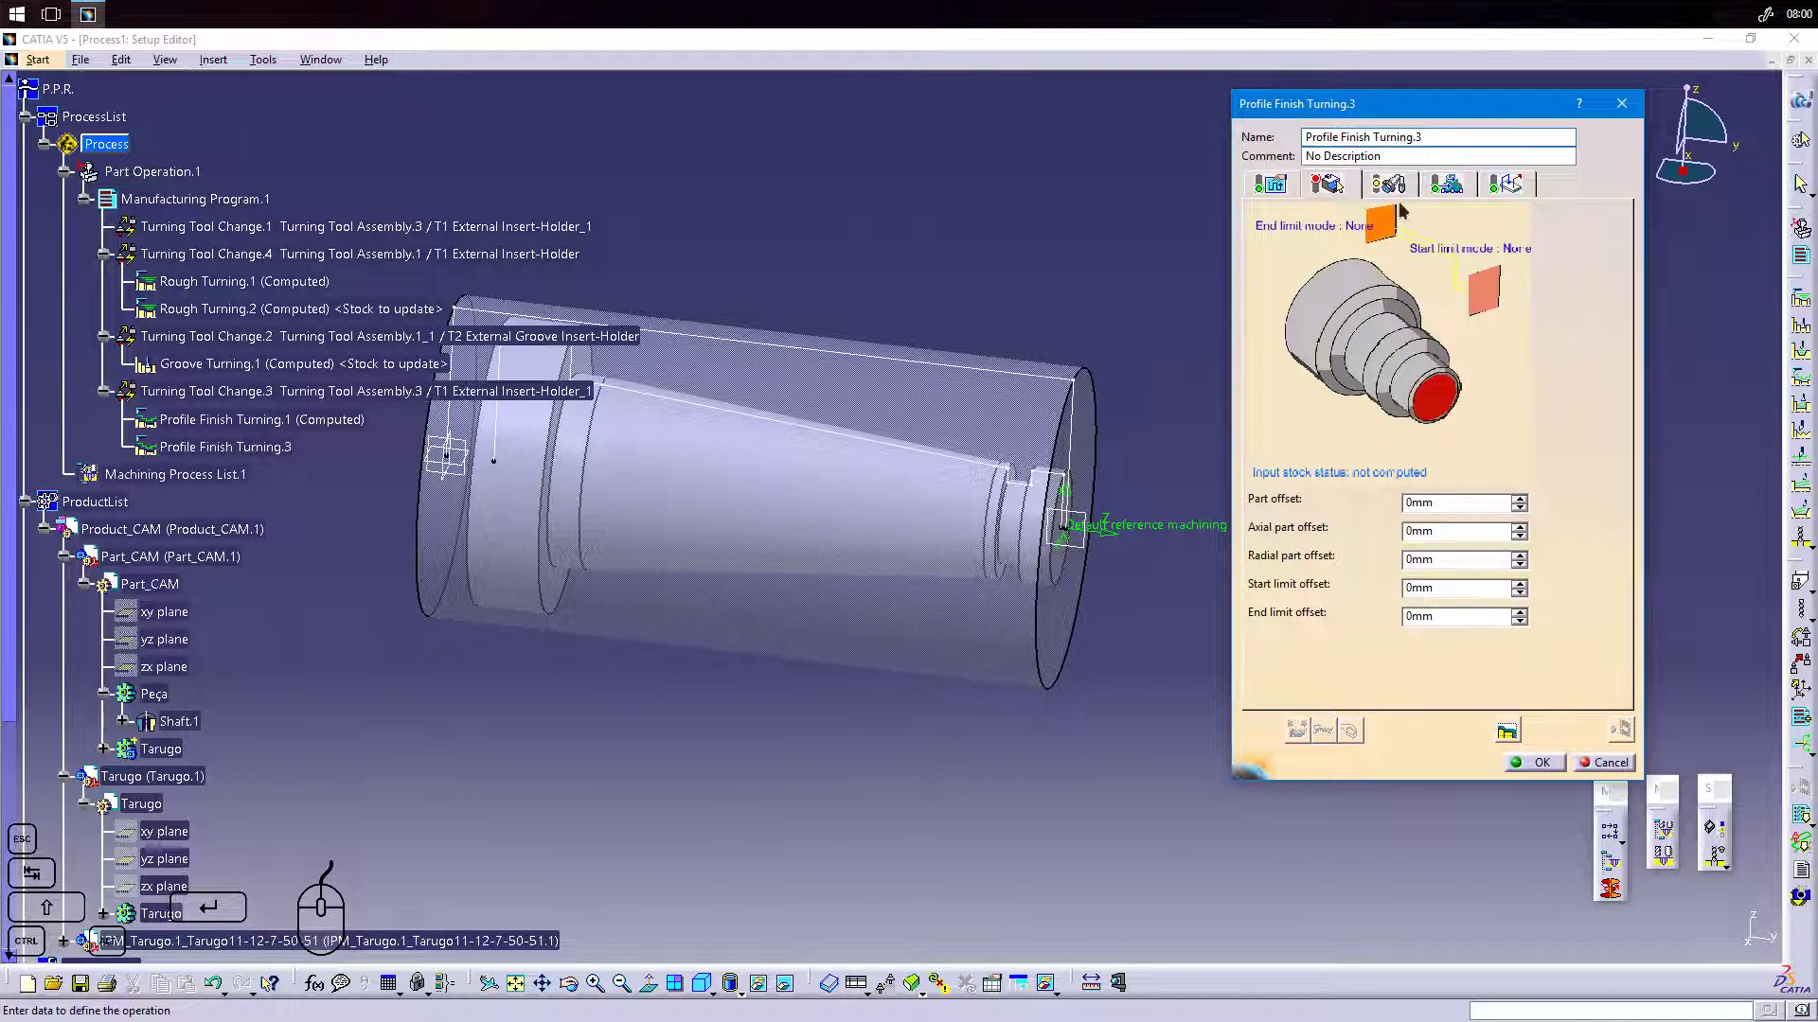
double_click(1418, 137)
text(2)
Define the shaft's small end-face edge as the part element of Profile Finish Turning.2.
click(1435, 398)
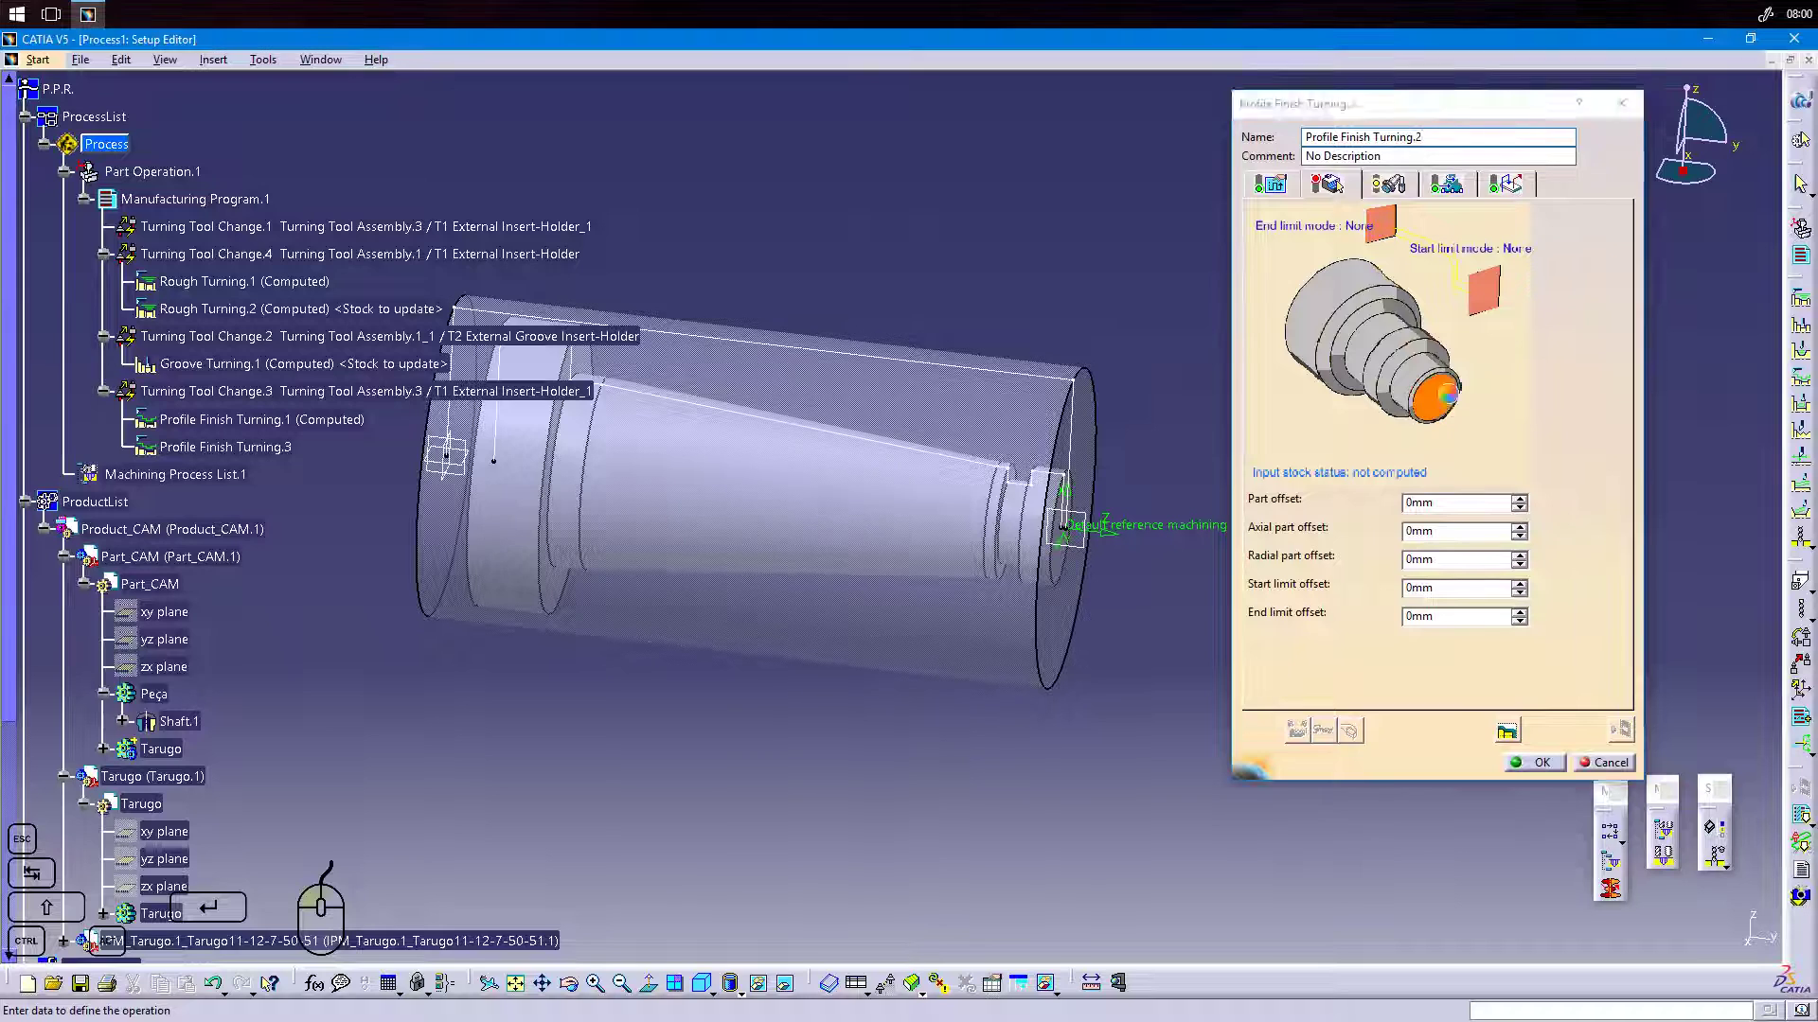
click(1064, 493)
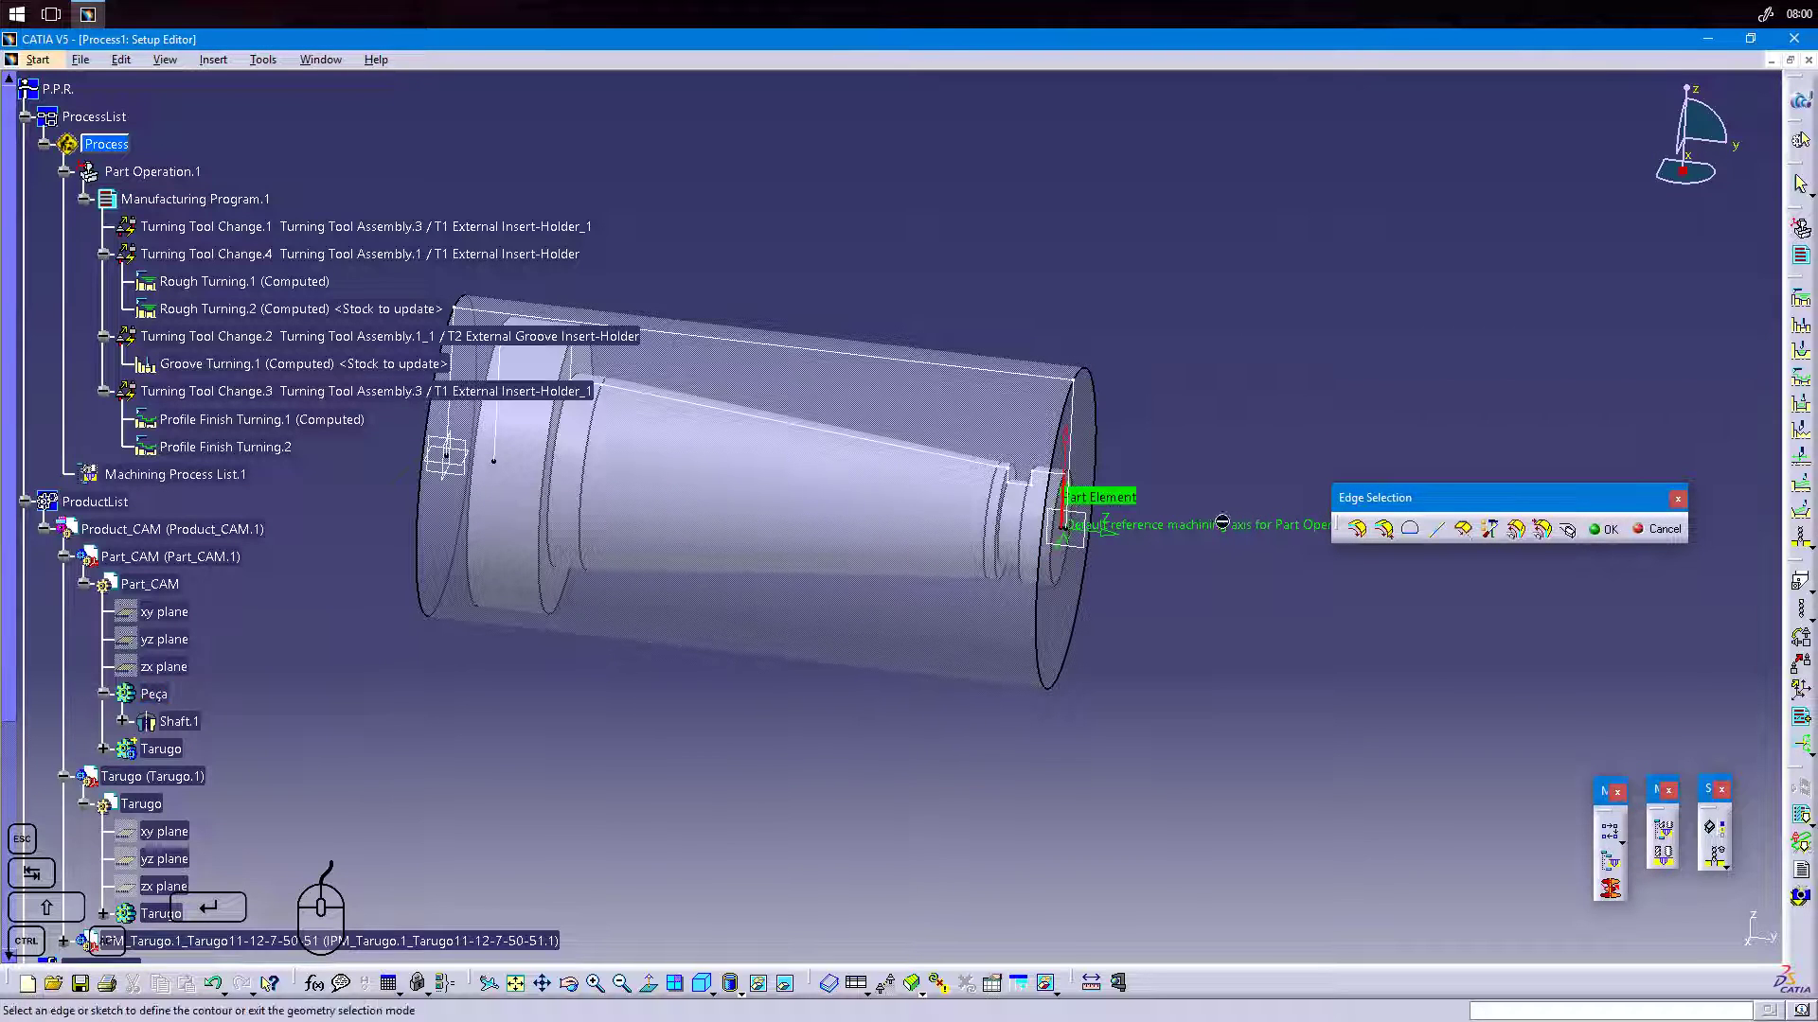
click(1602, 530)
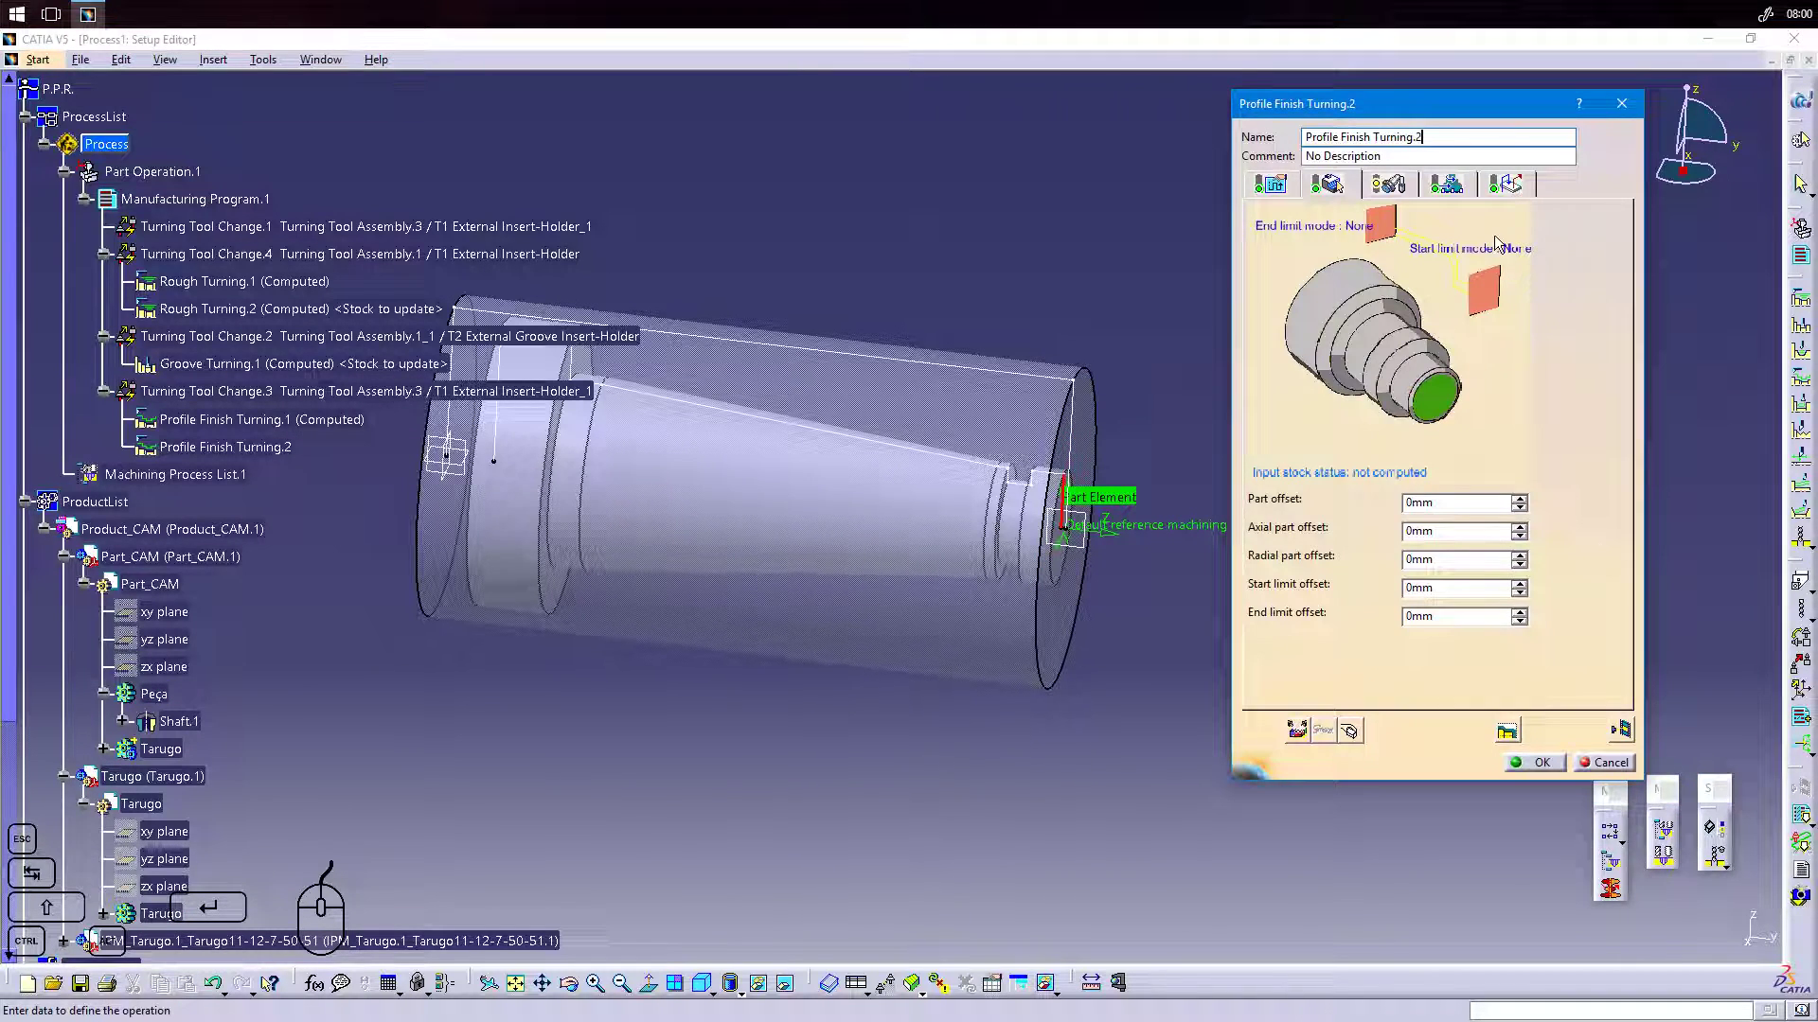
Set the orientation of Profile Finish Turning.2 to Frontal.
click(1407, 192)
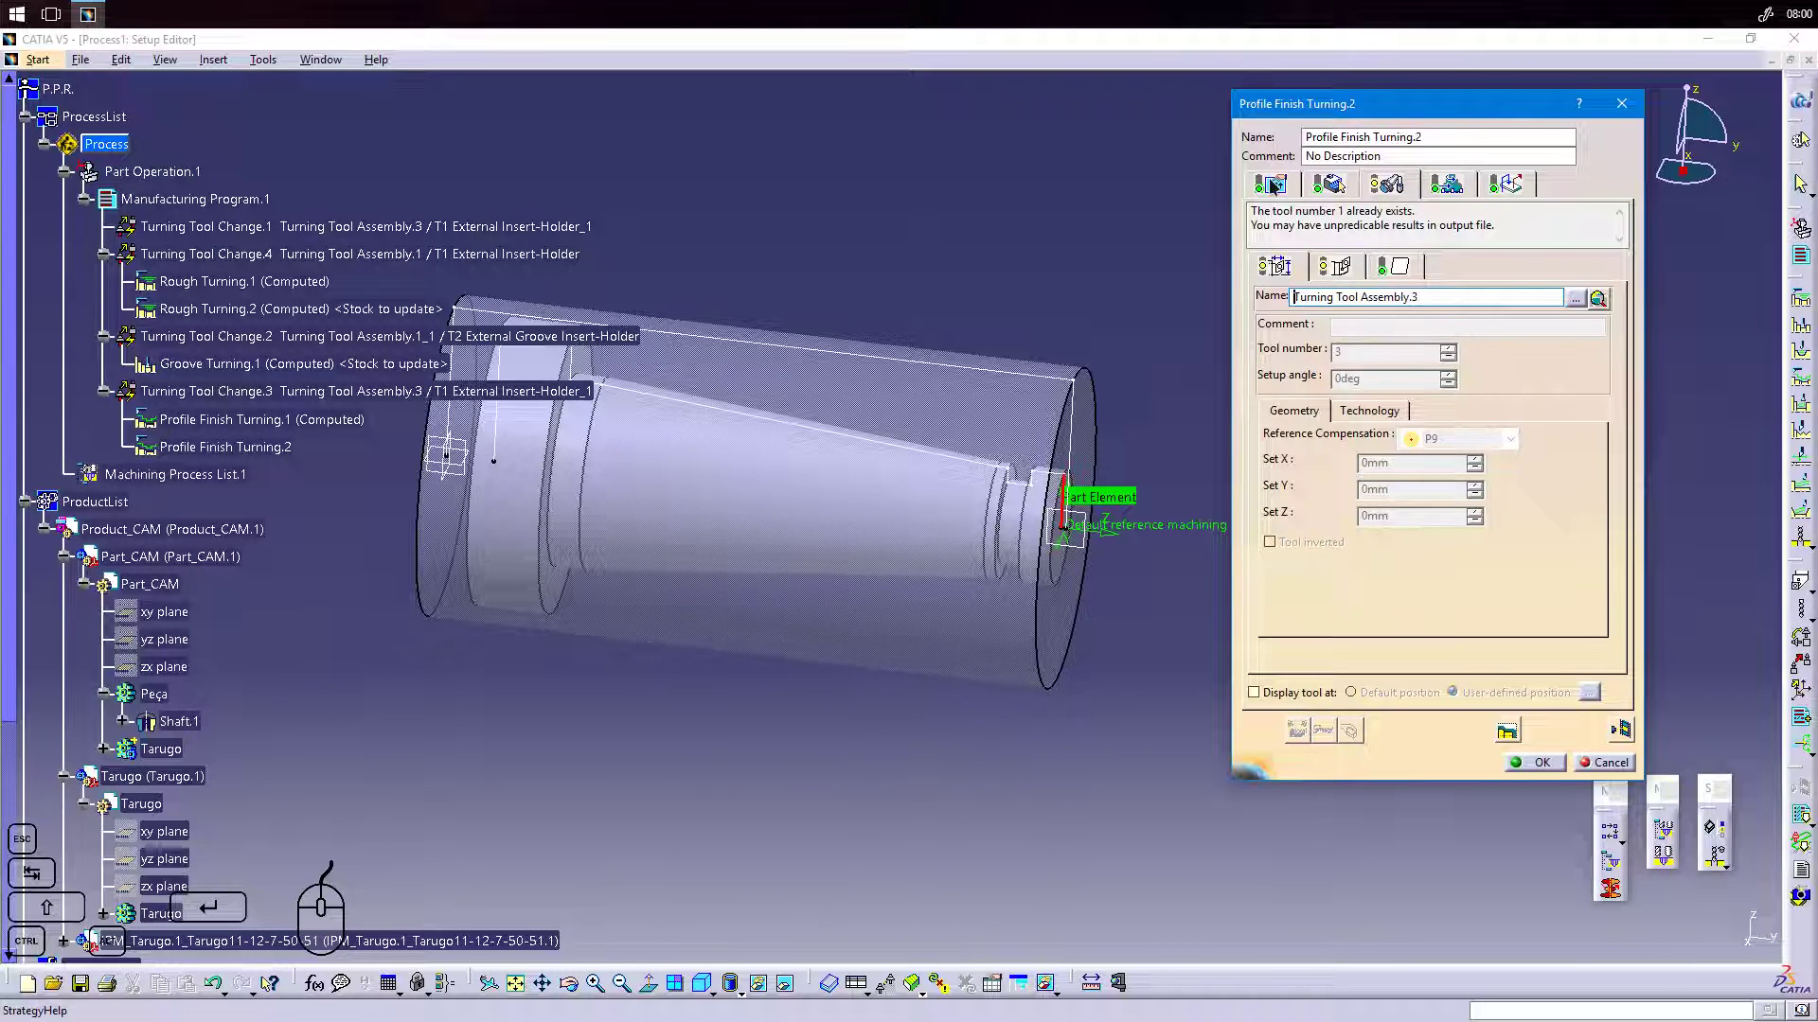
click(1297, 186)
click(1520, 460)
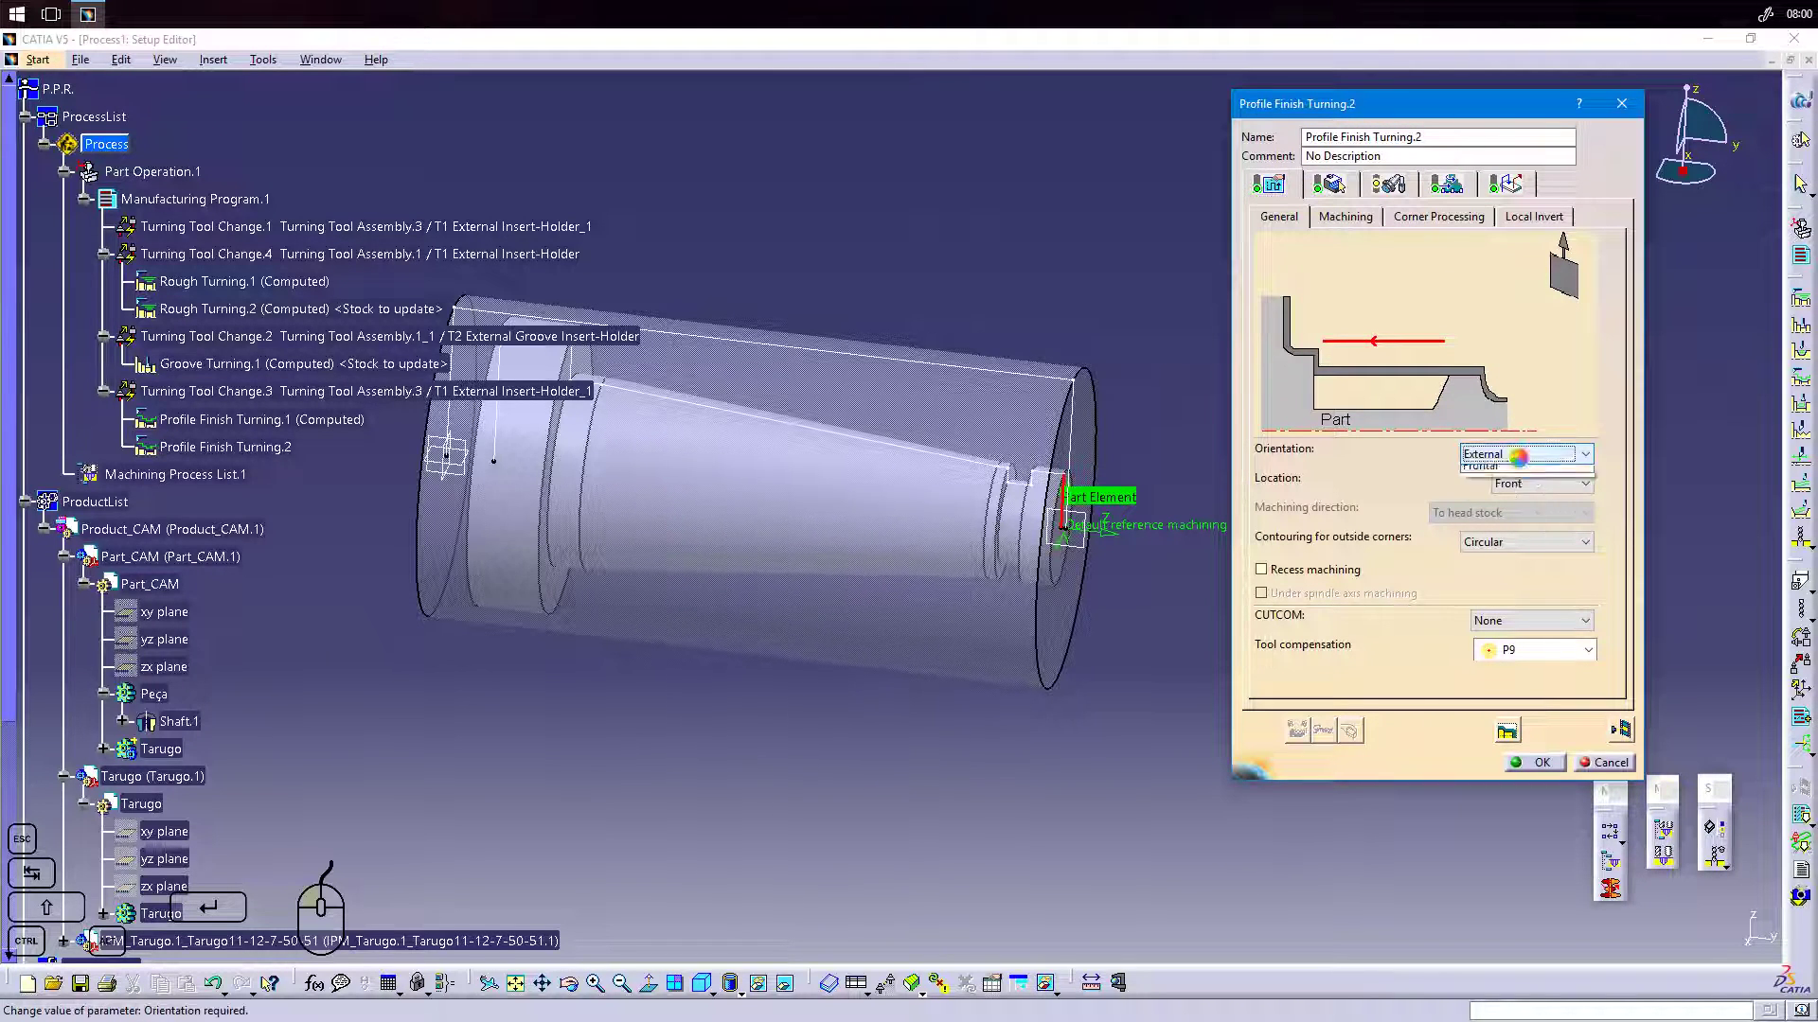
click(1524, 503)
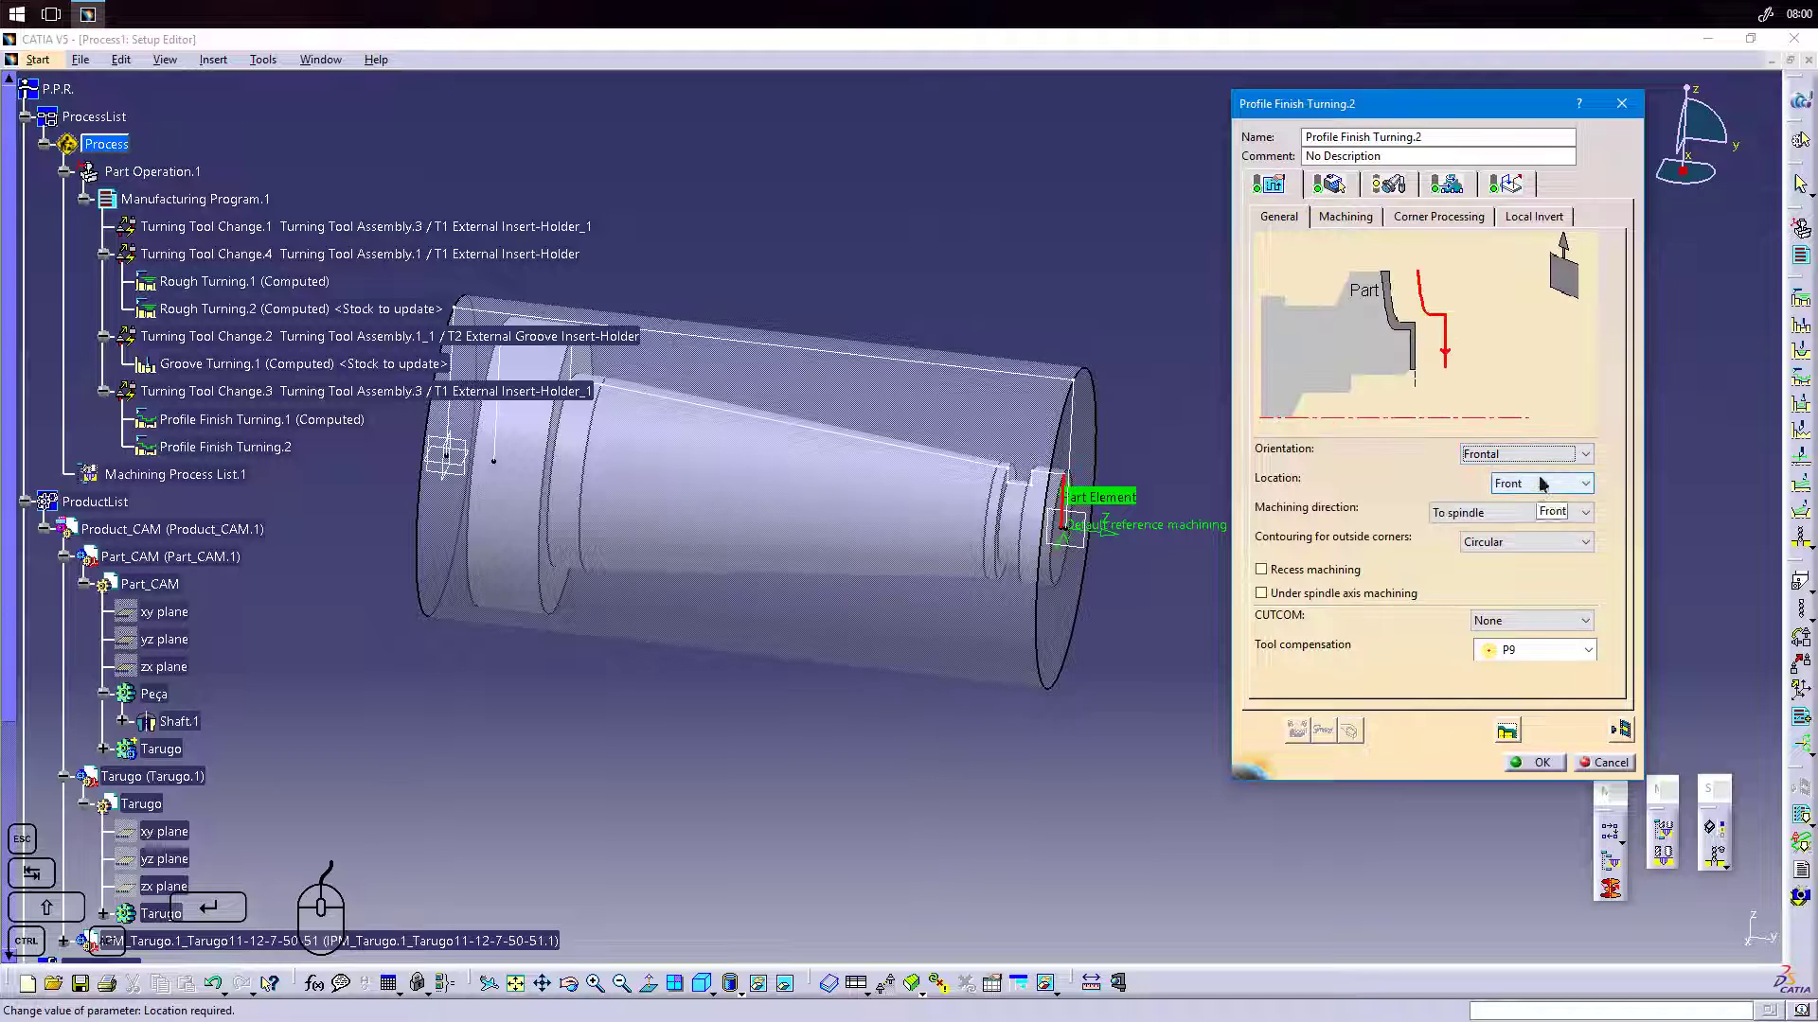
Review the geometry, tool assembly, insert, insert-holder and feedrate settings of Profile Finish Turning.2.
click(1344, 189)
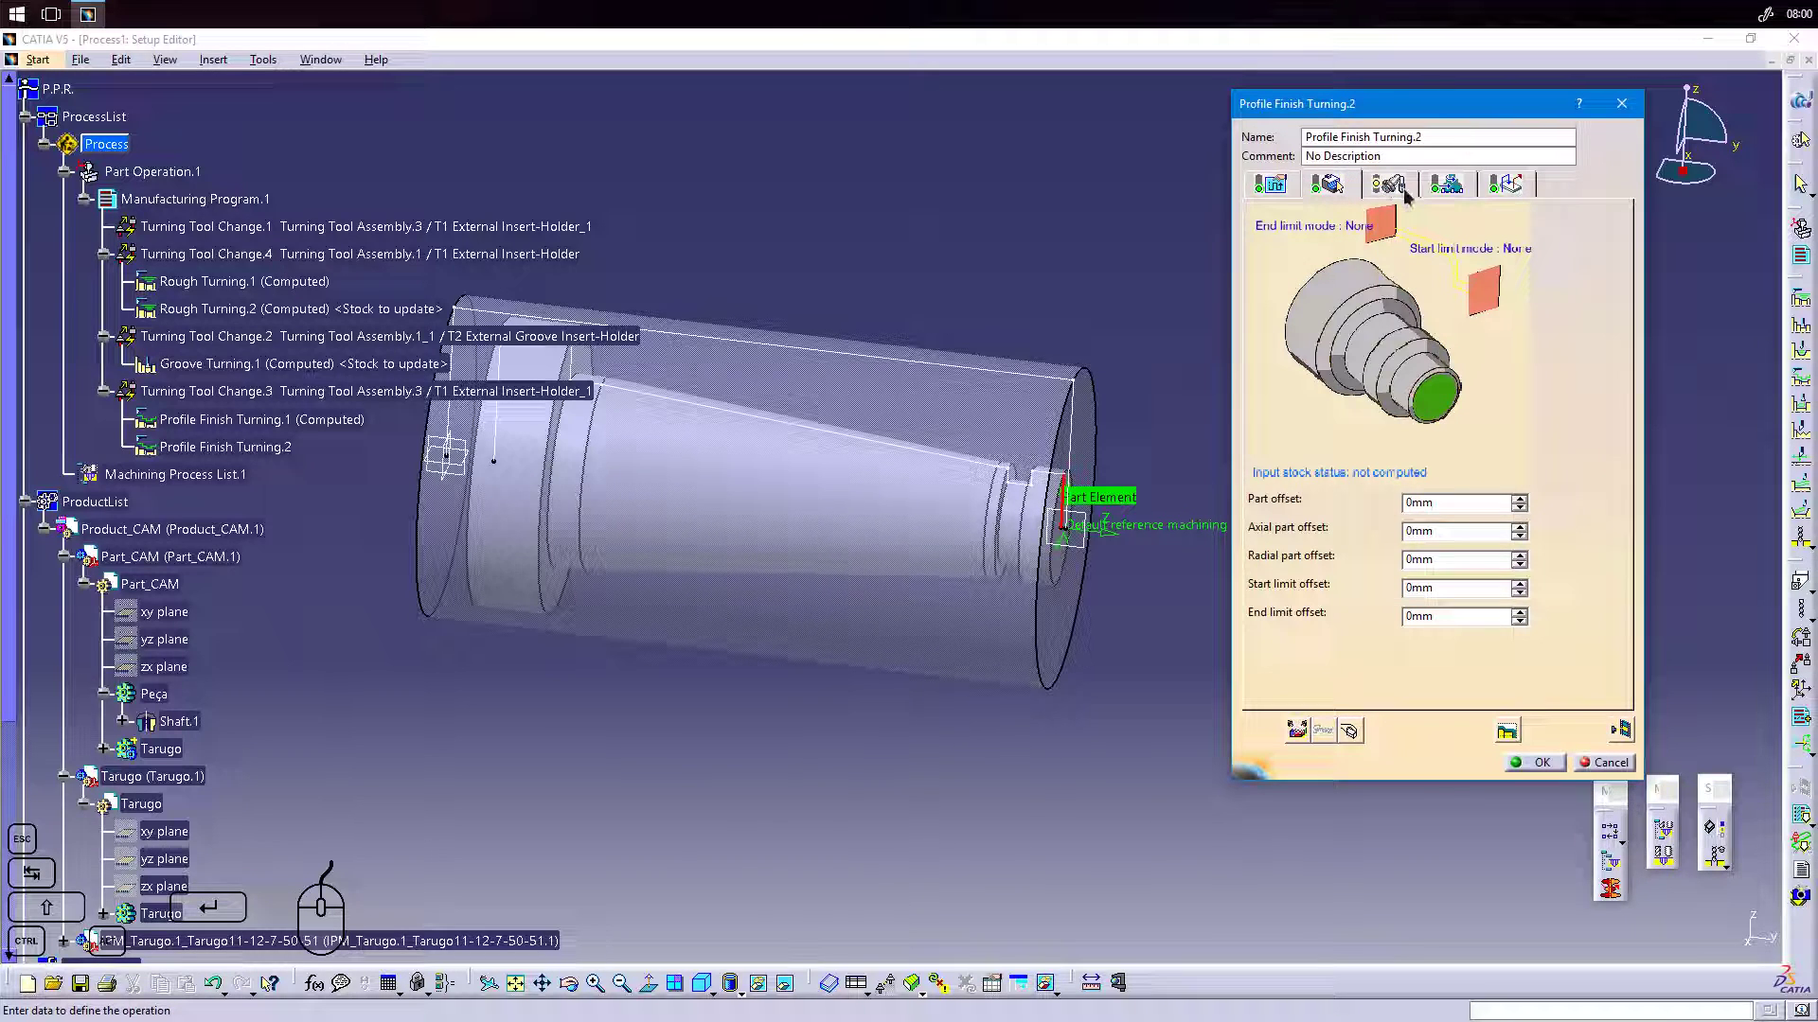
click(1395, 185)
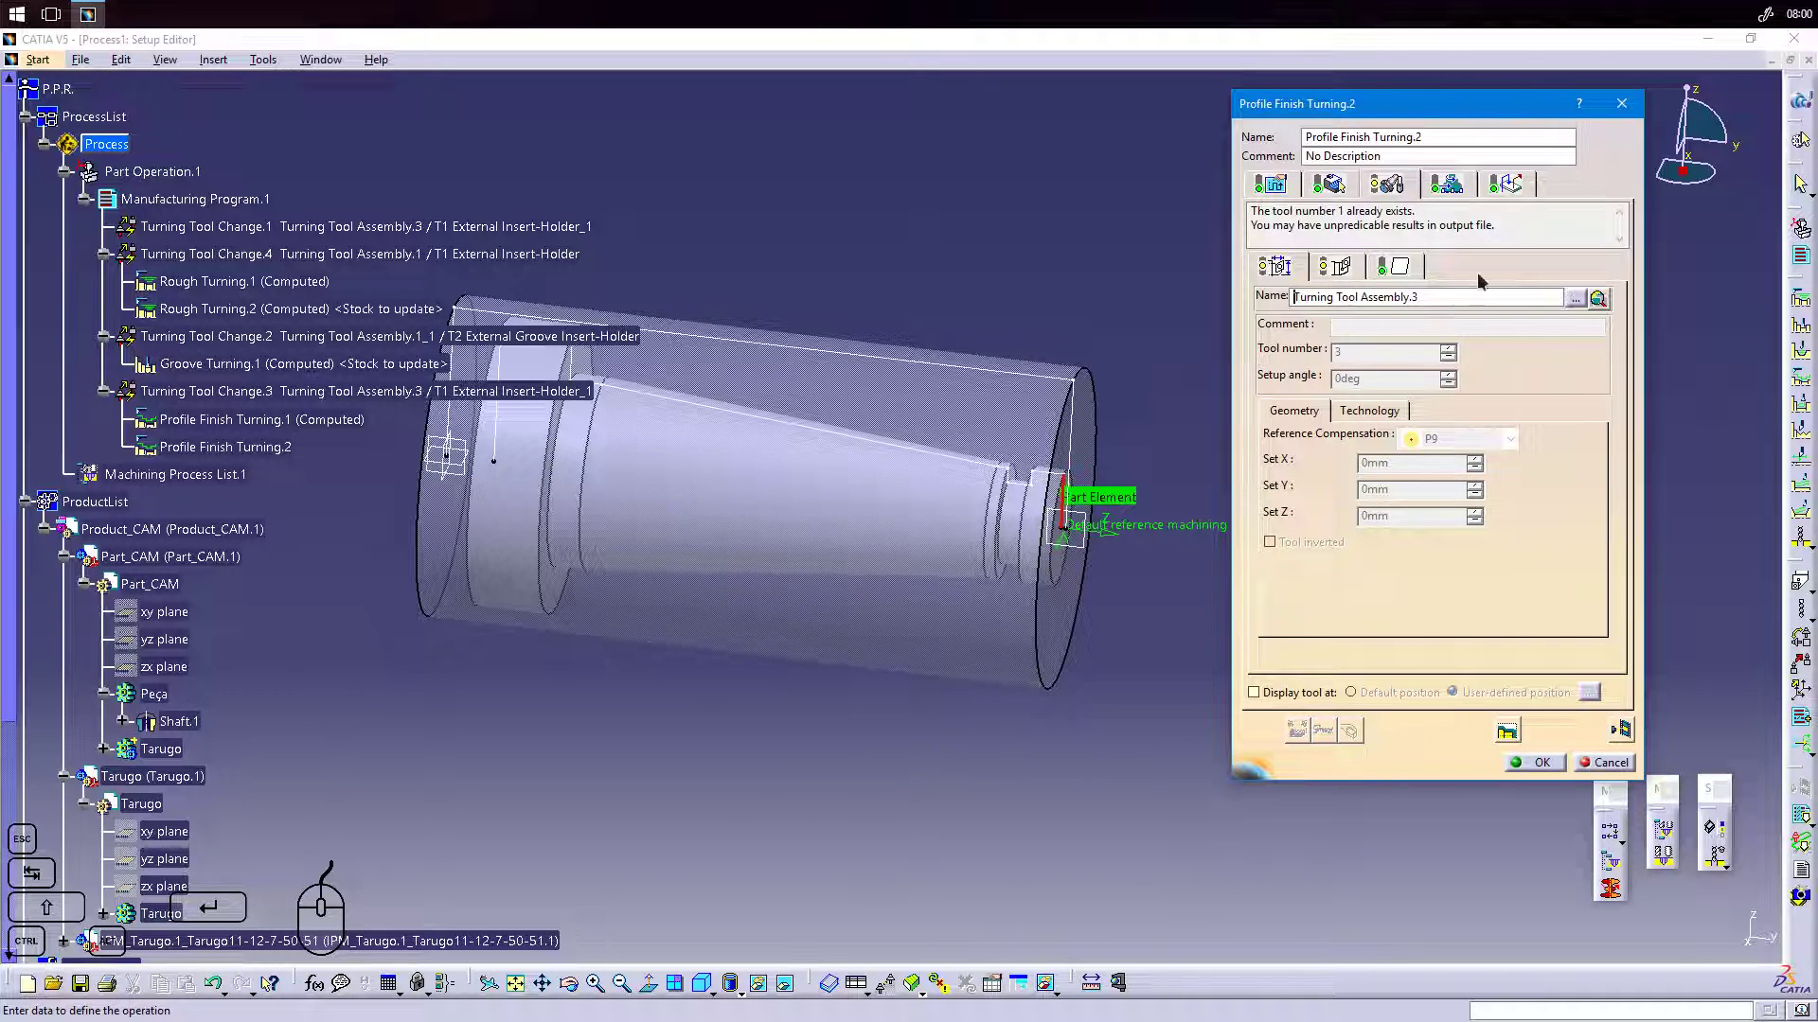
click(1399, 266)
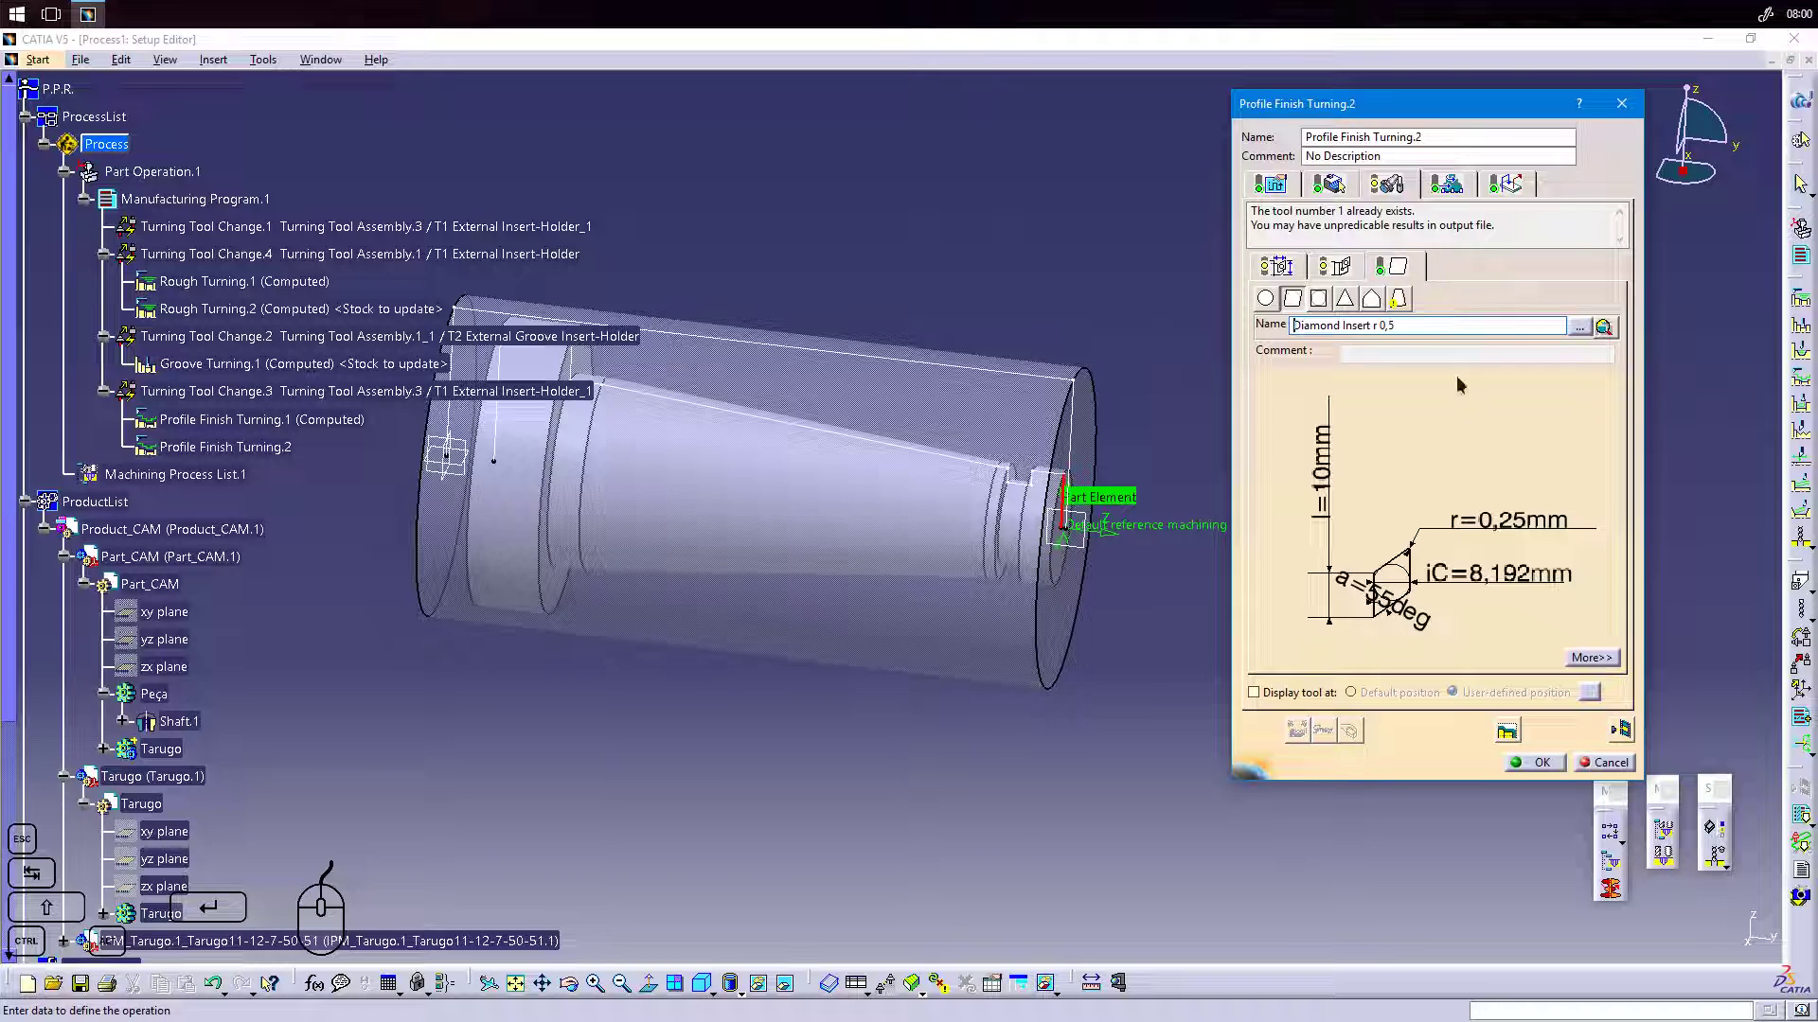
click(1339, 266)
click(1276, 266)
click(1446, 186)
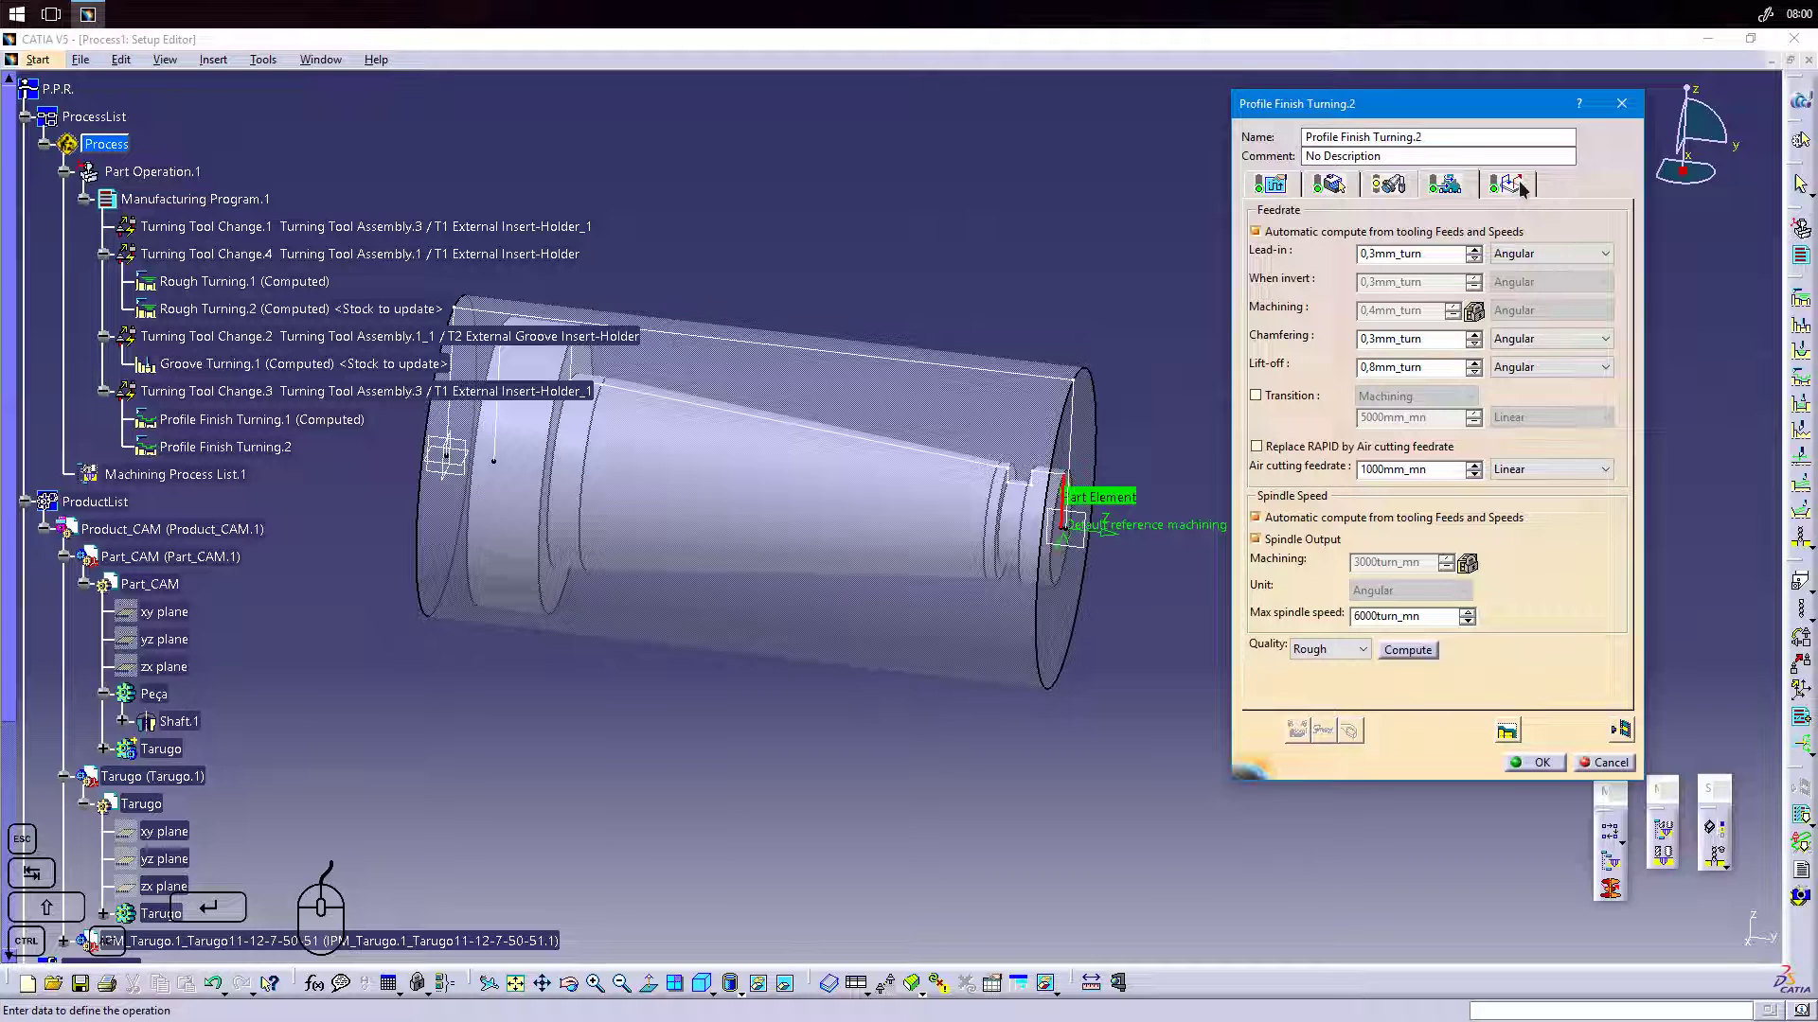
Compute and replay the end-face tool path of Profile Finish Turning.2 from its start, and accept the operation.
click(1620, 728)
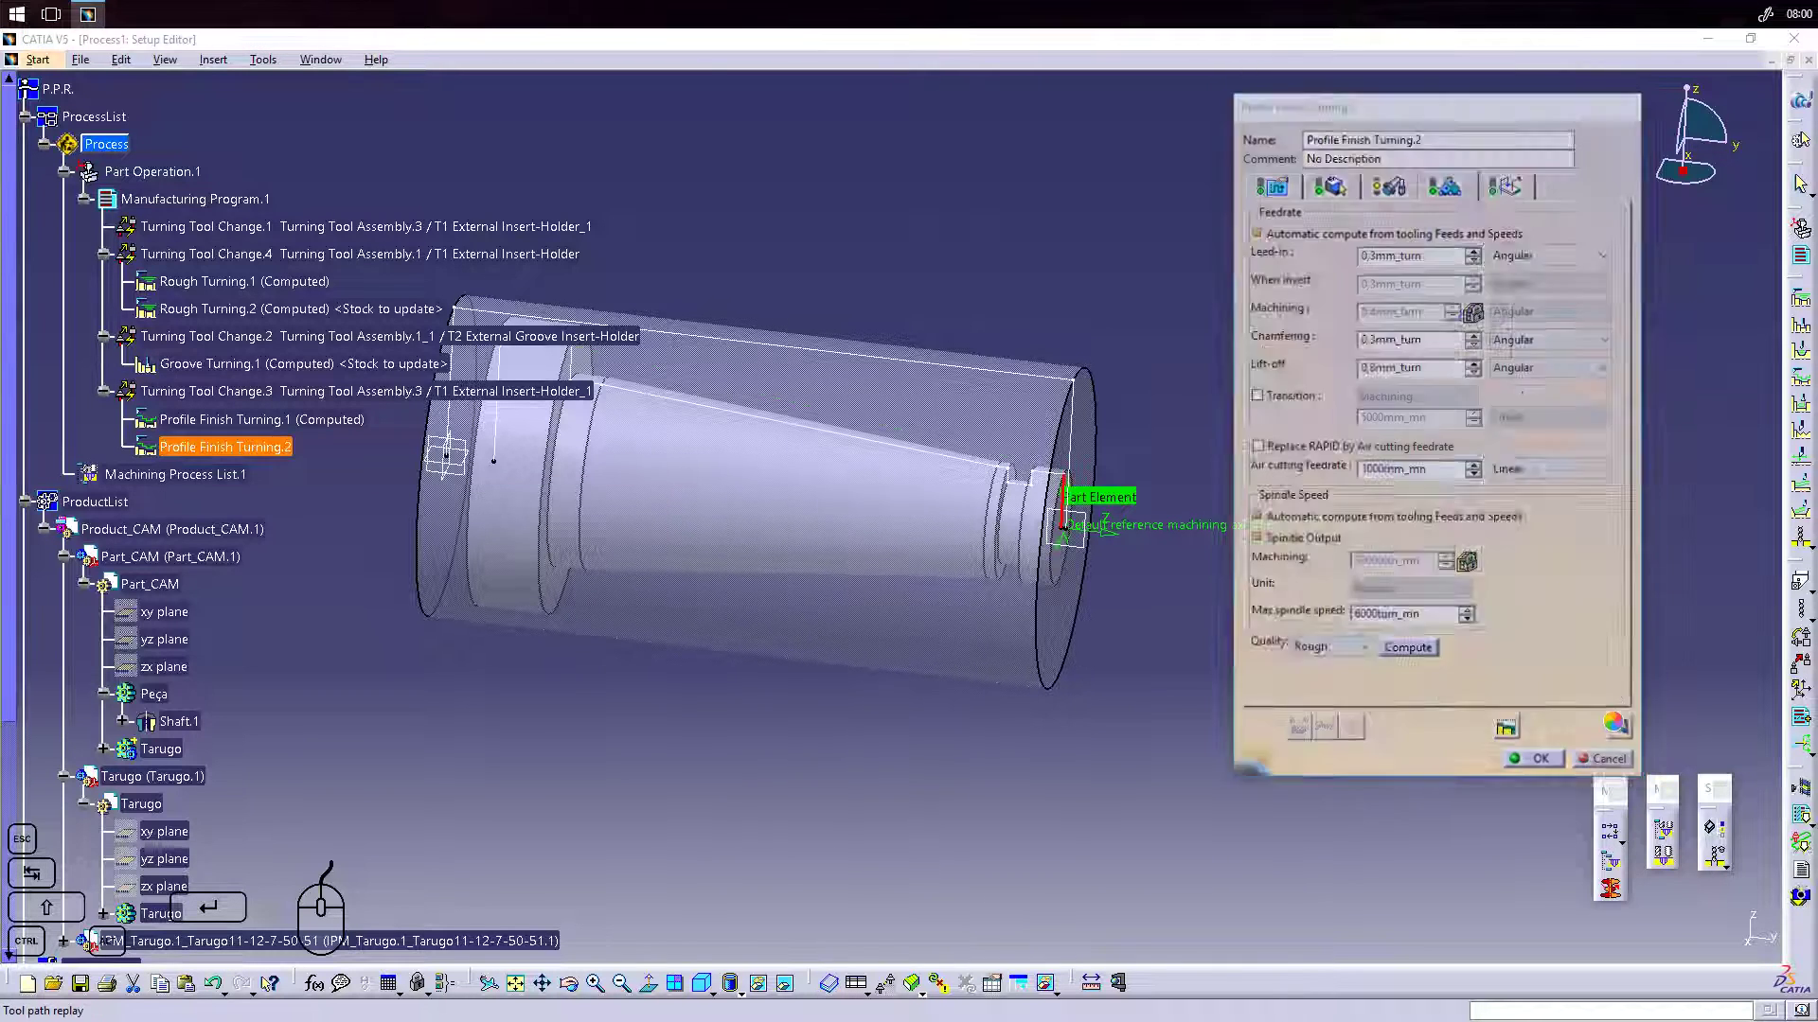
middle_drag(794, 524, 752, 421)
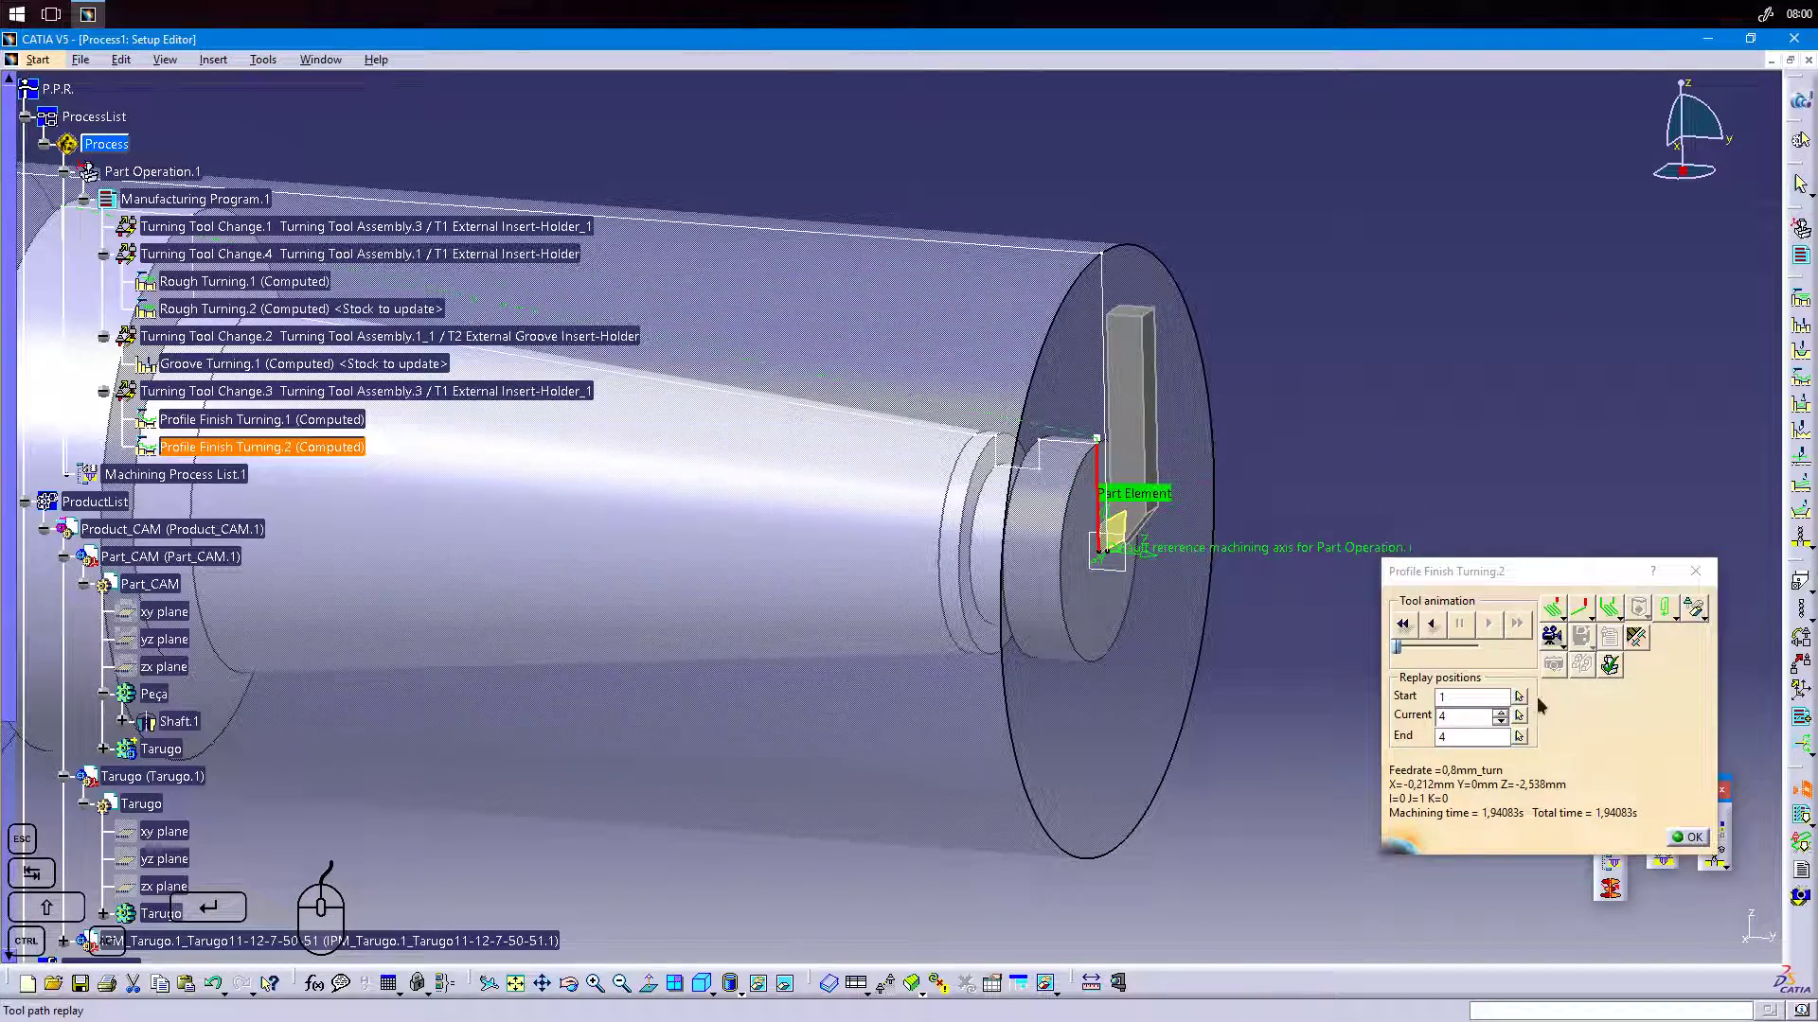
click(1404, 622)
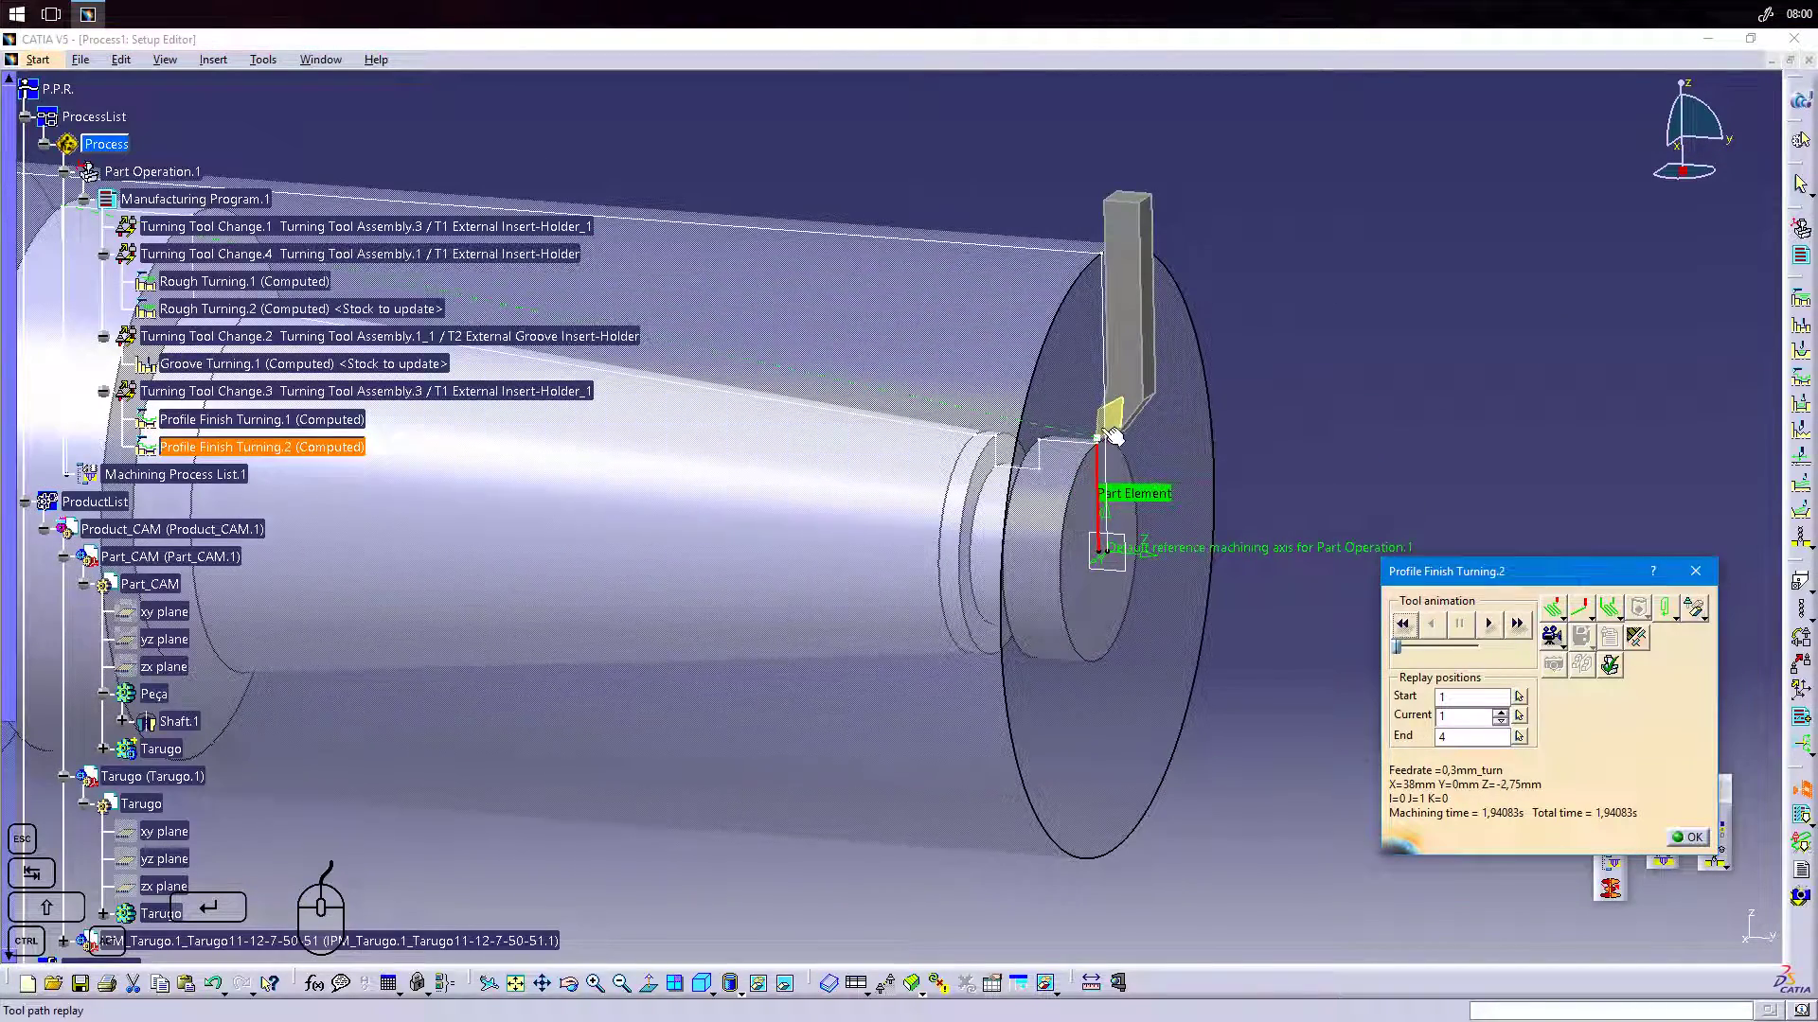
middle_drag(1114, 569, 926, 520)
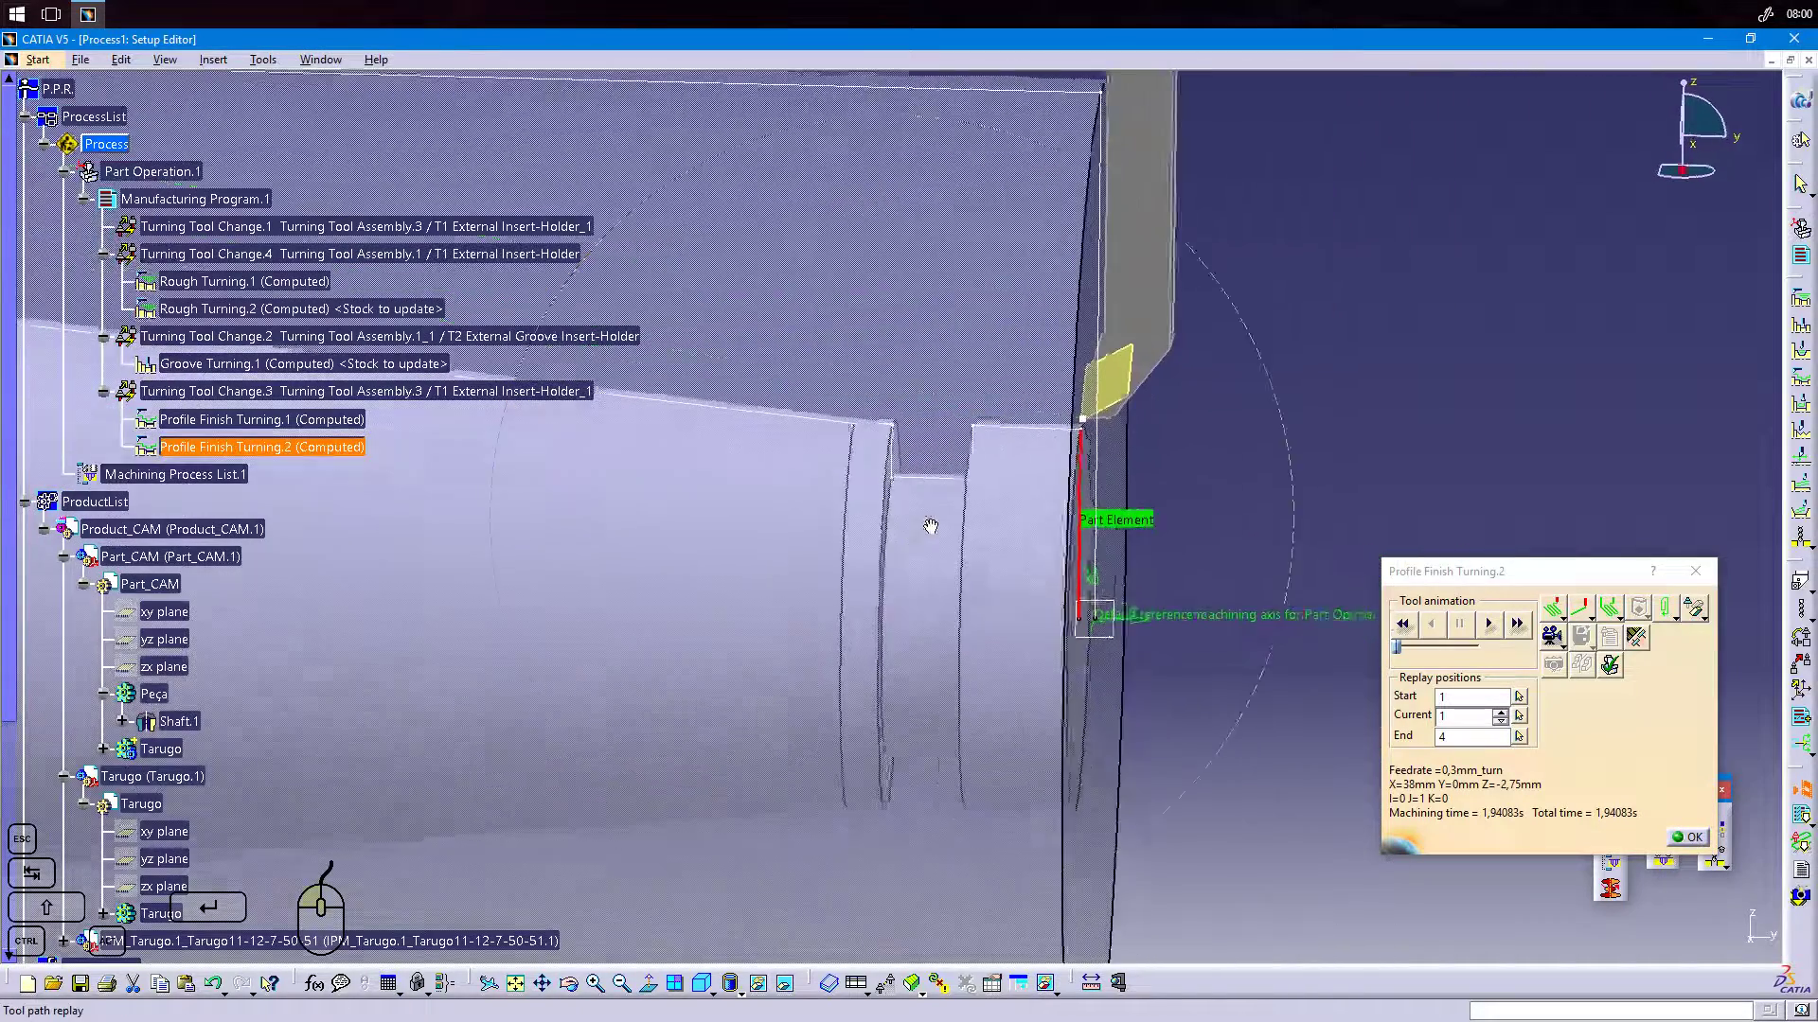
click(1485, 623)
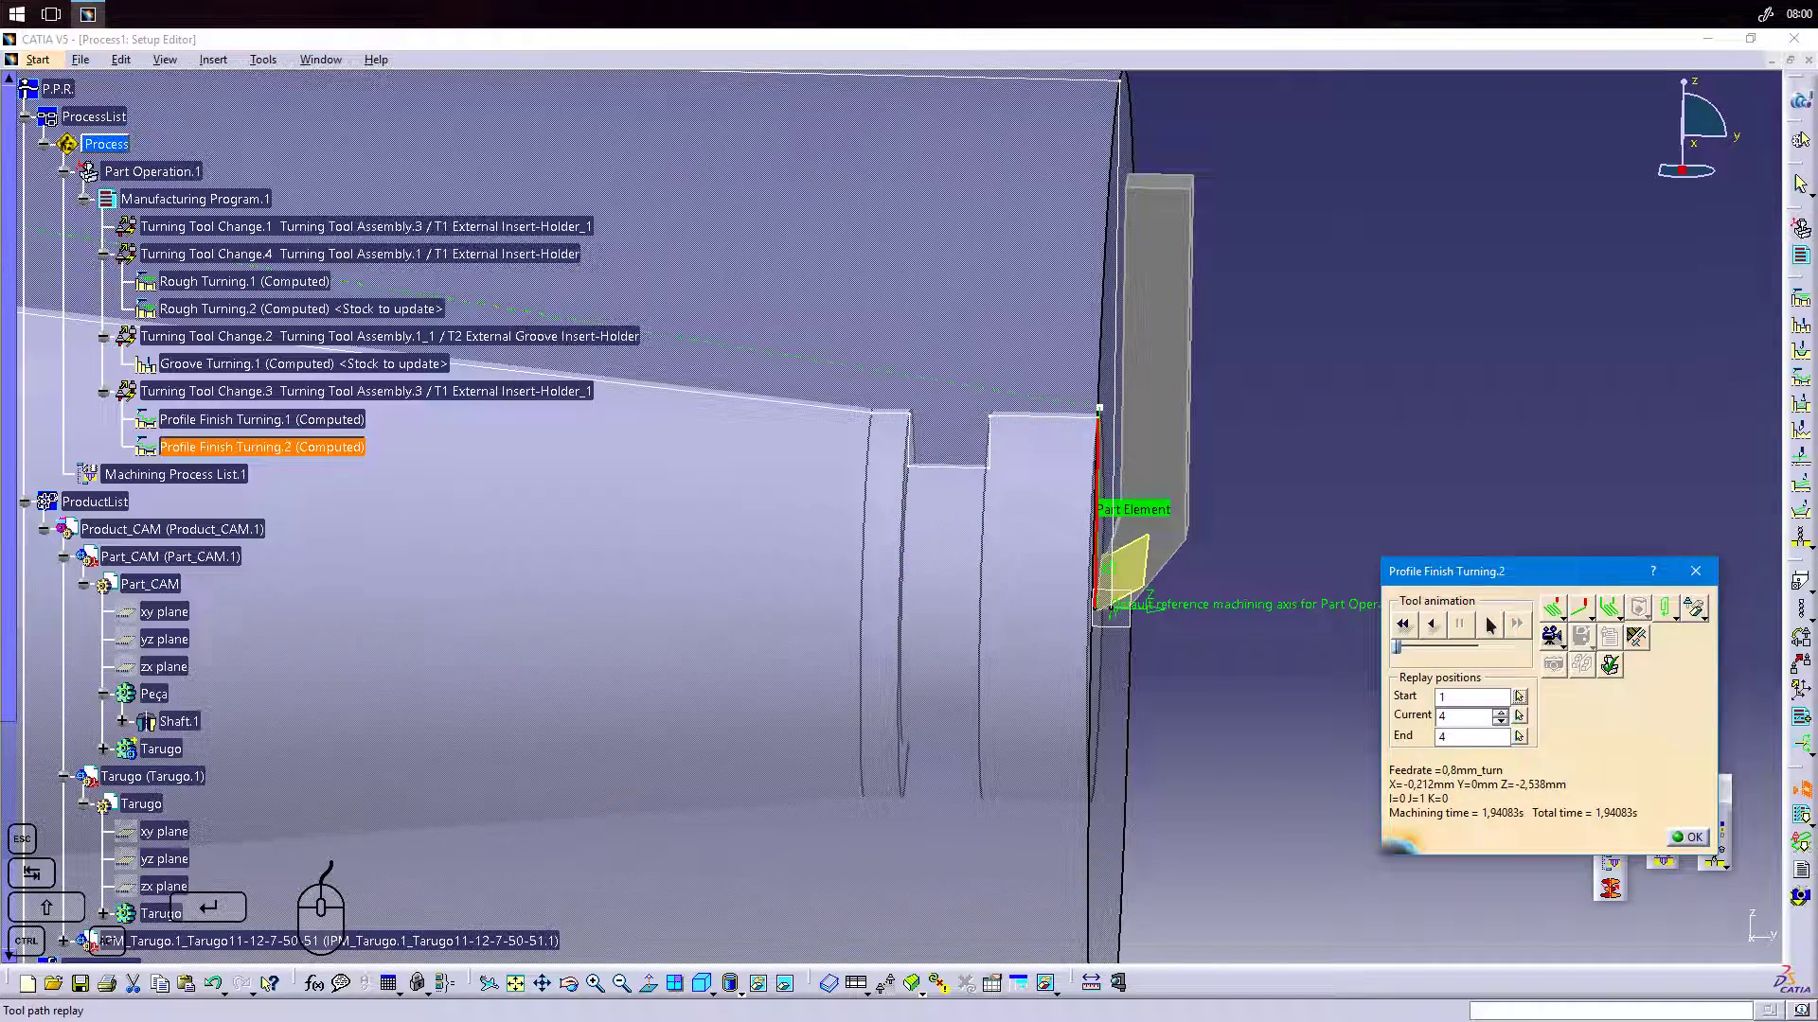
middle_drag(821, 506, 833, 642)
middle_drag(763, 583, 1212, 595)
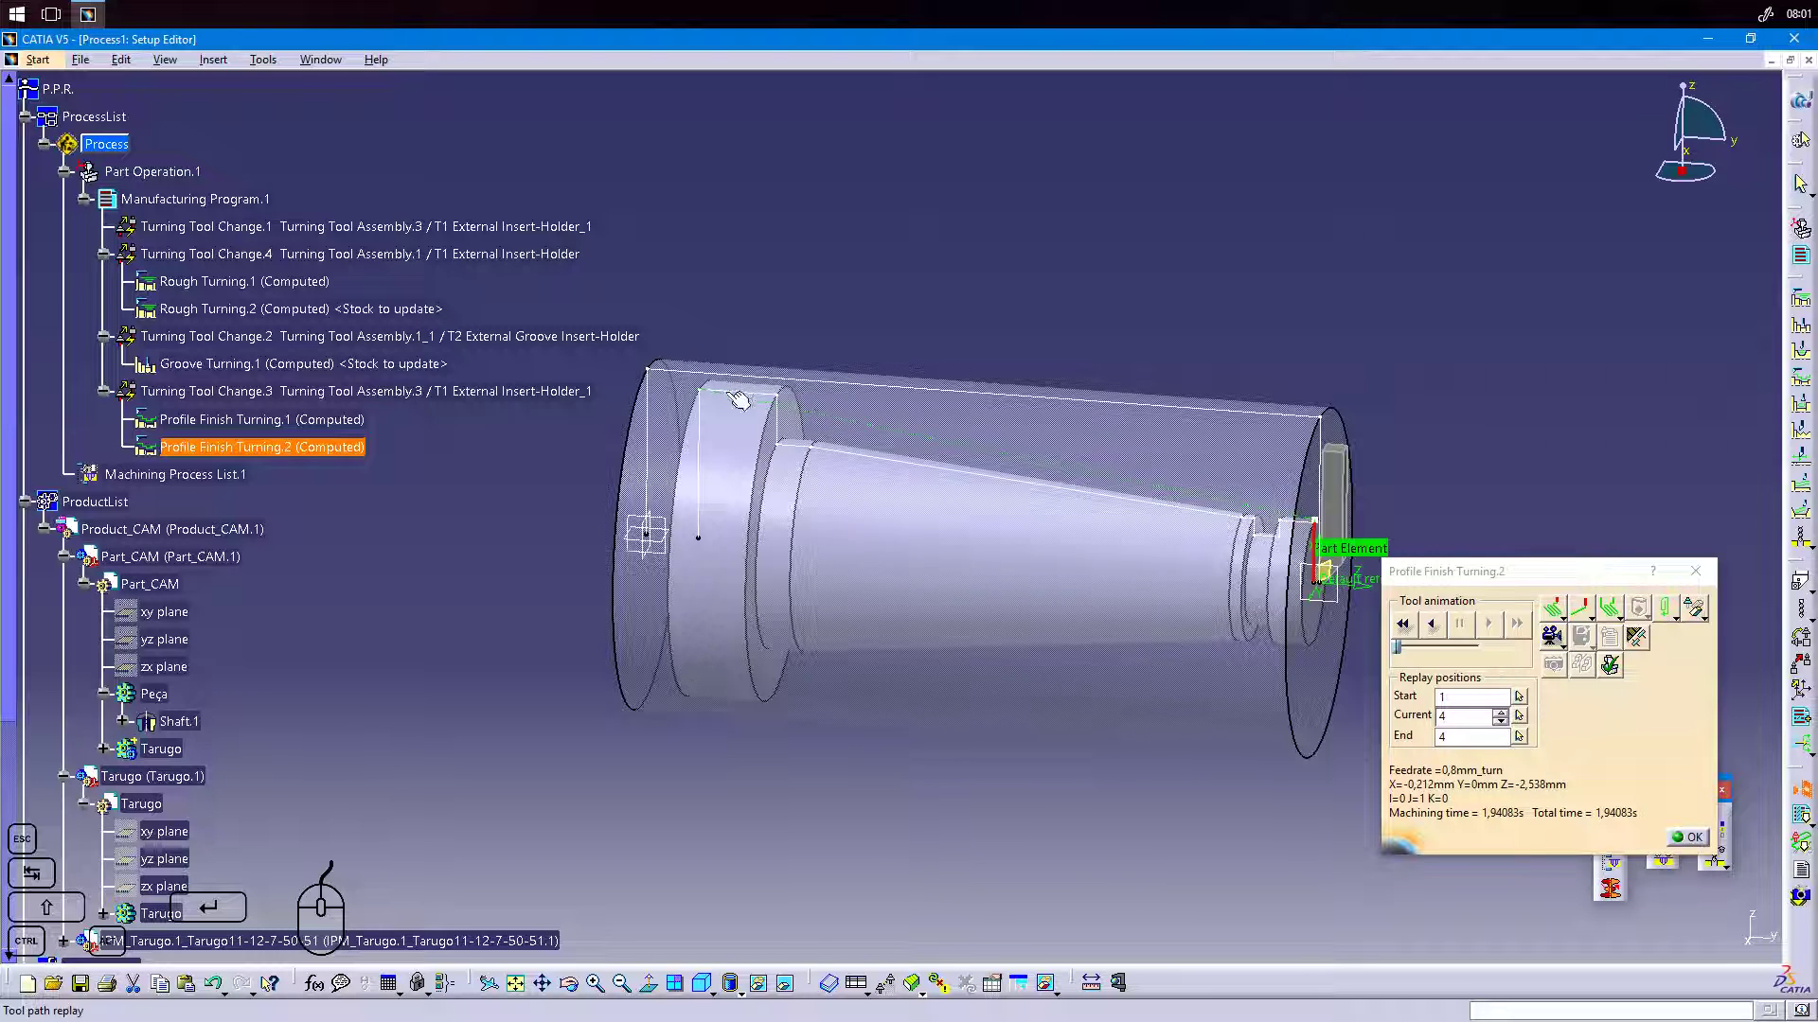
click(1686, 837)
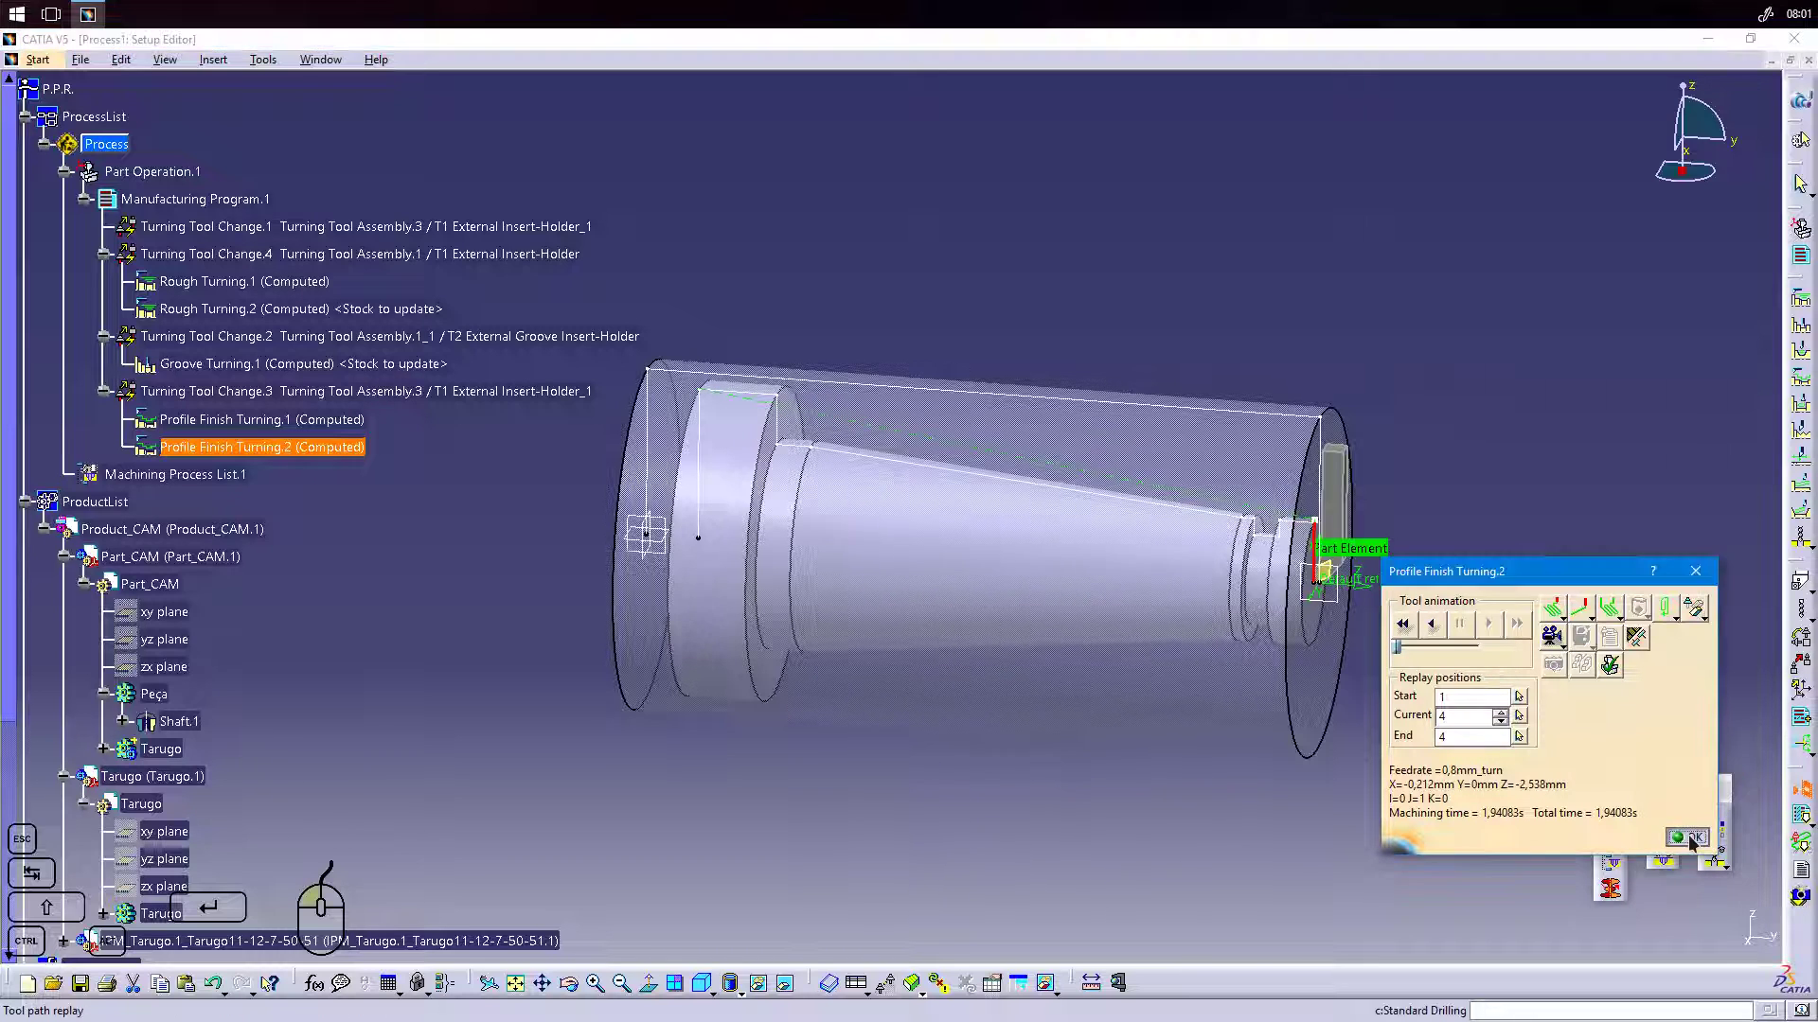
click(1560, 763)
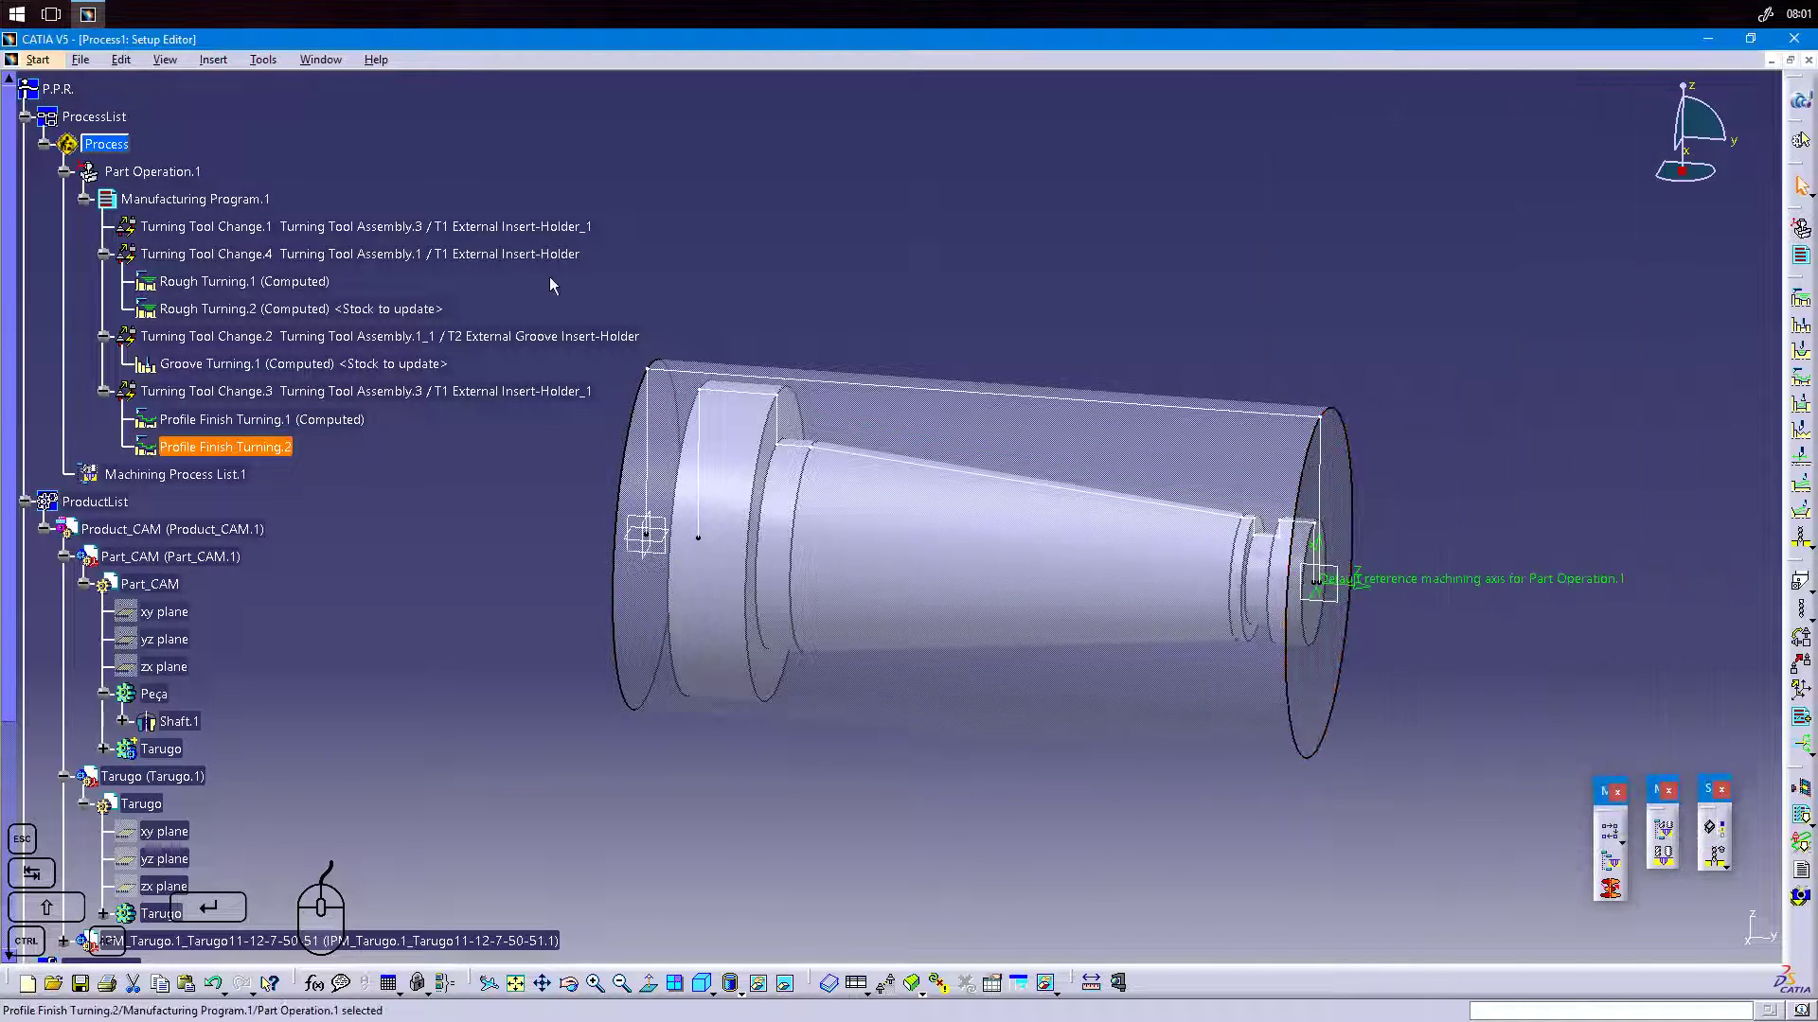
Run a video simulation of Manufacturing Program.1 using its tool path.
right_click(227, 196)
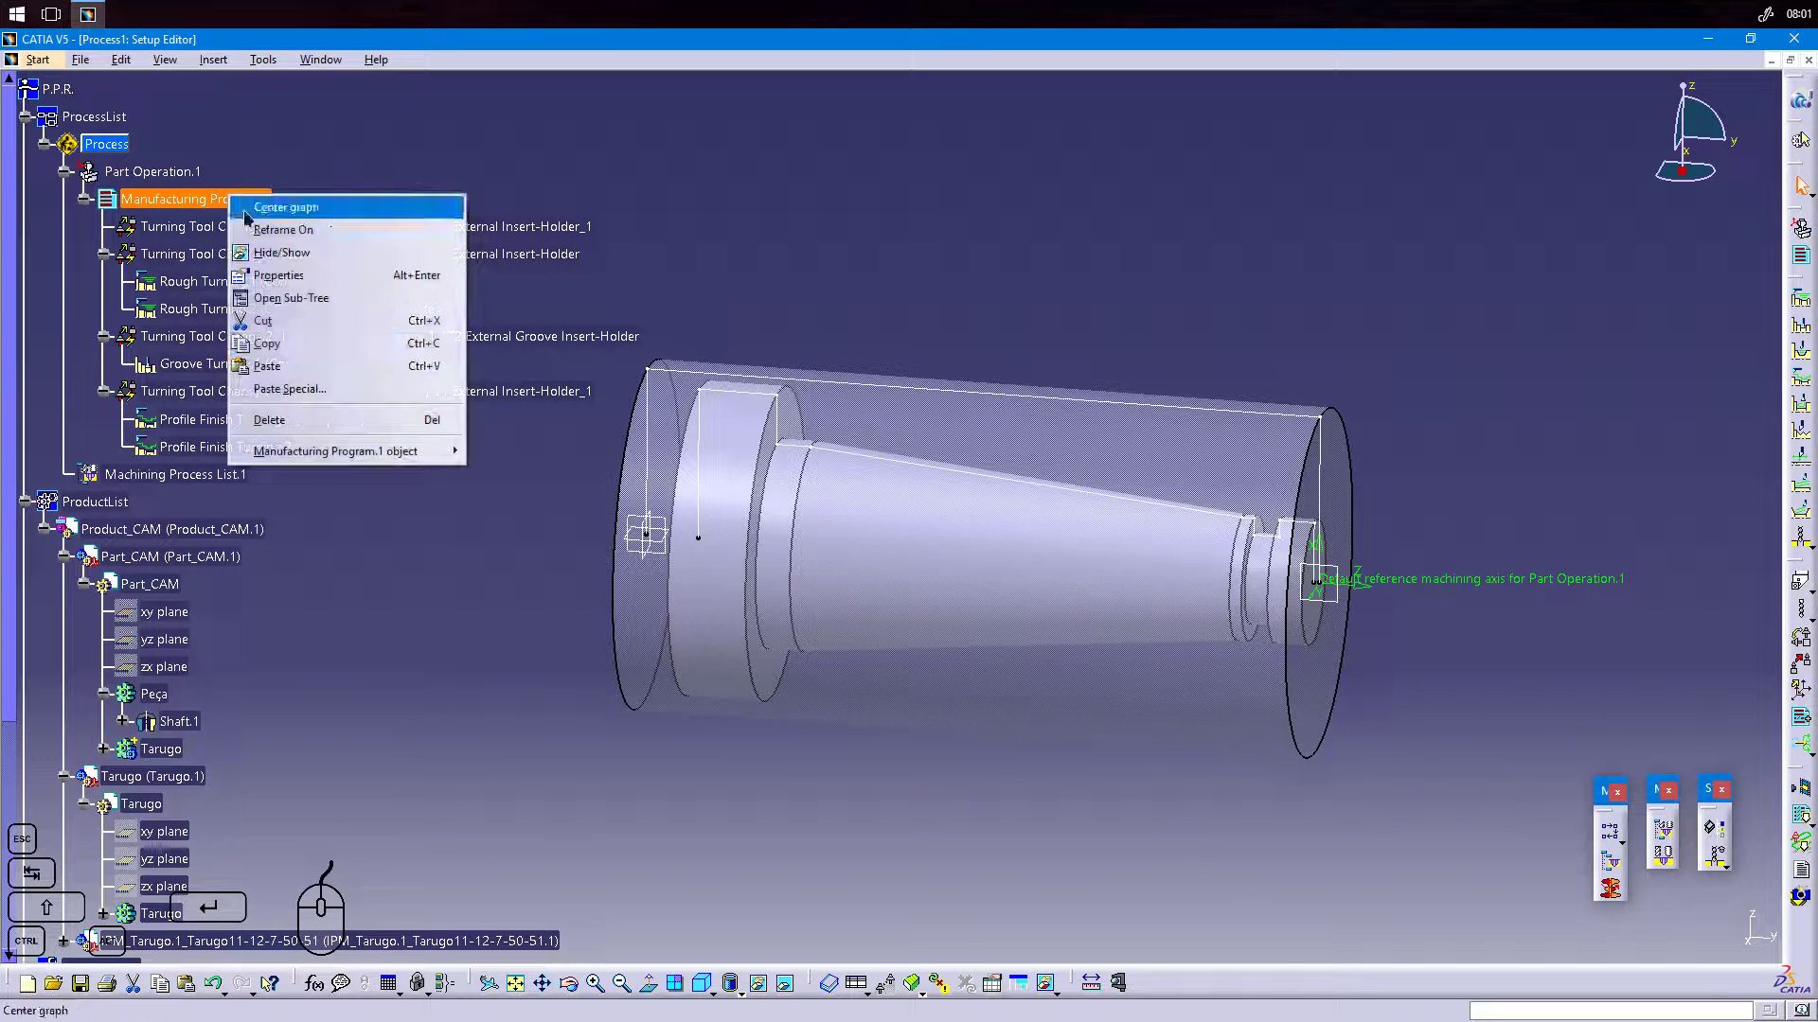
mouse_move(362, 457)
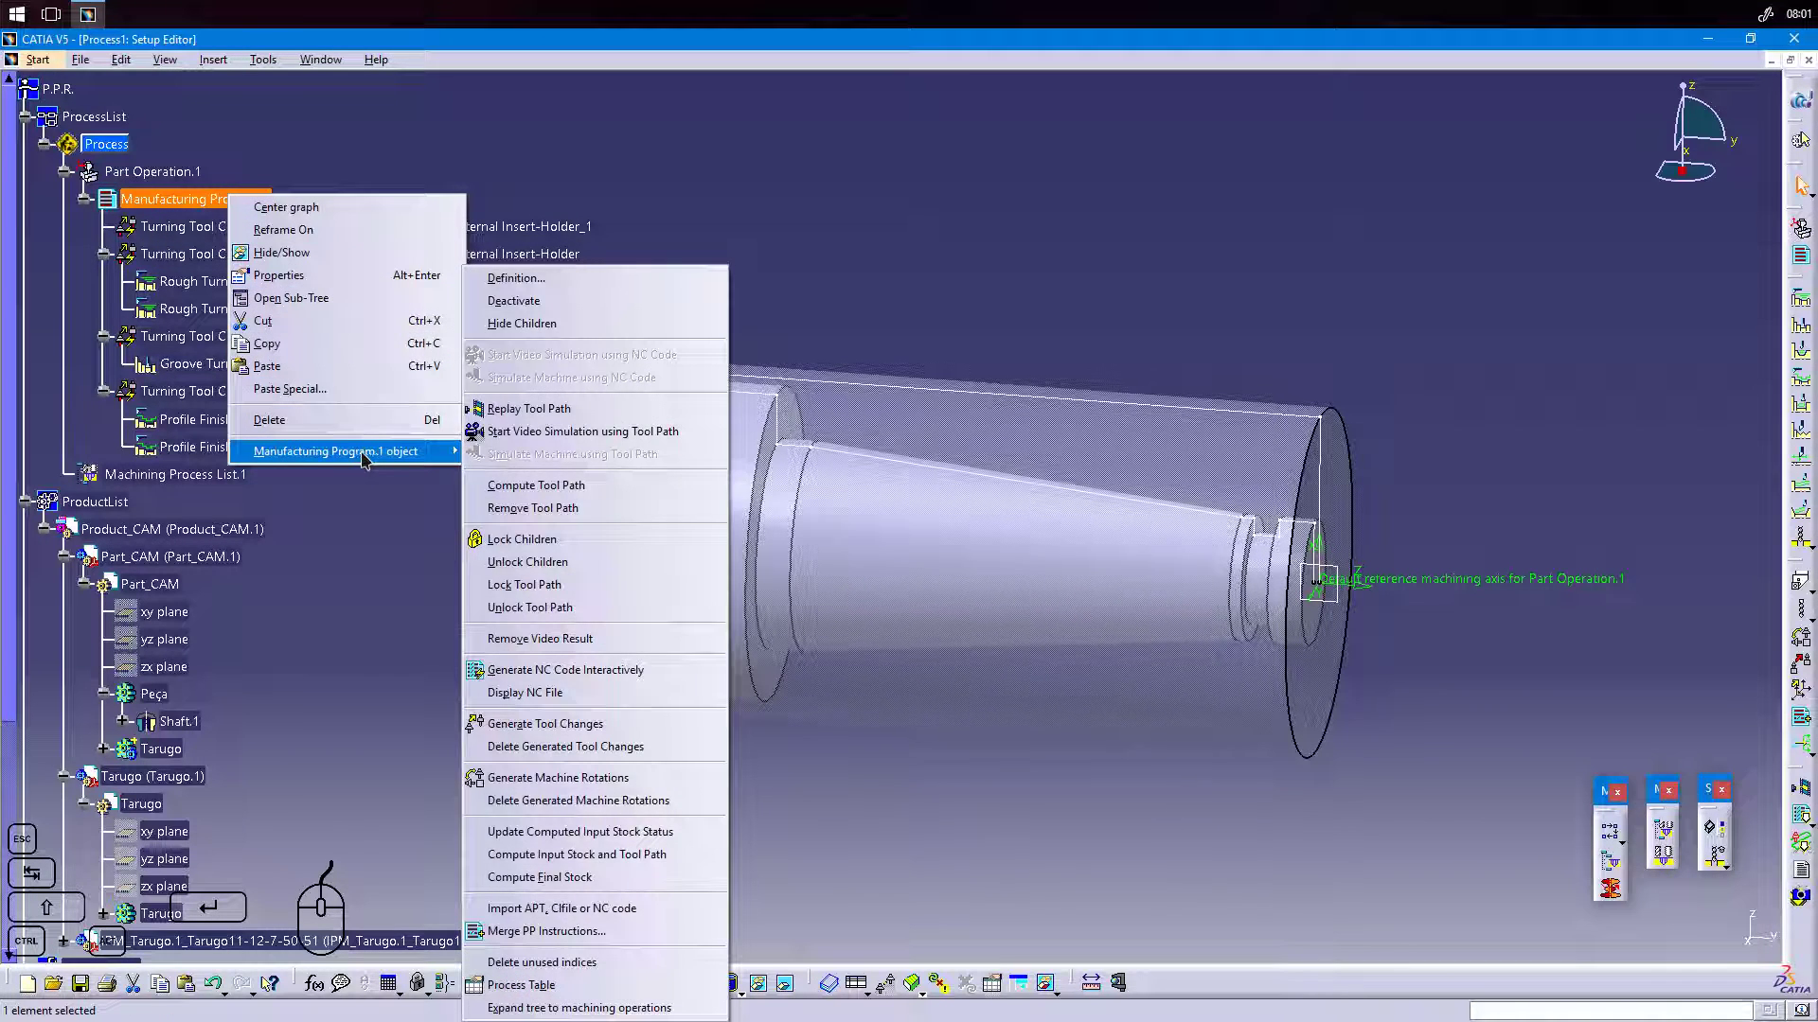
click(541, 432)
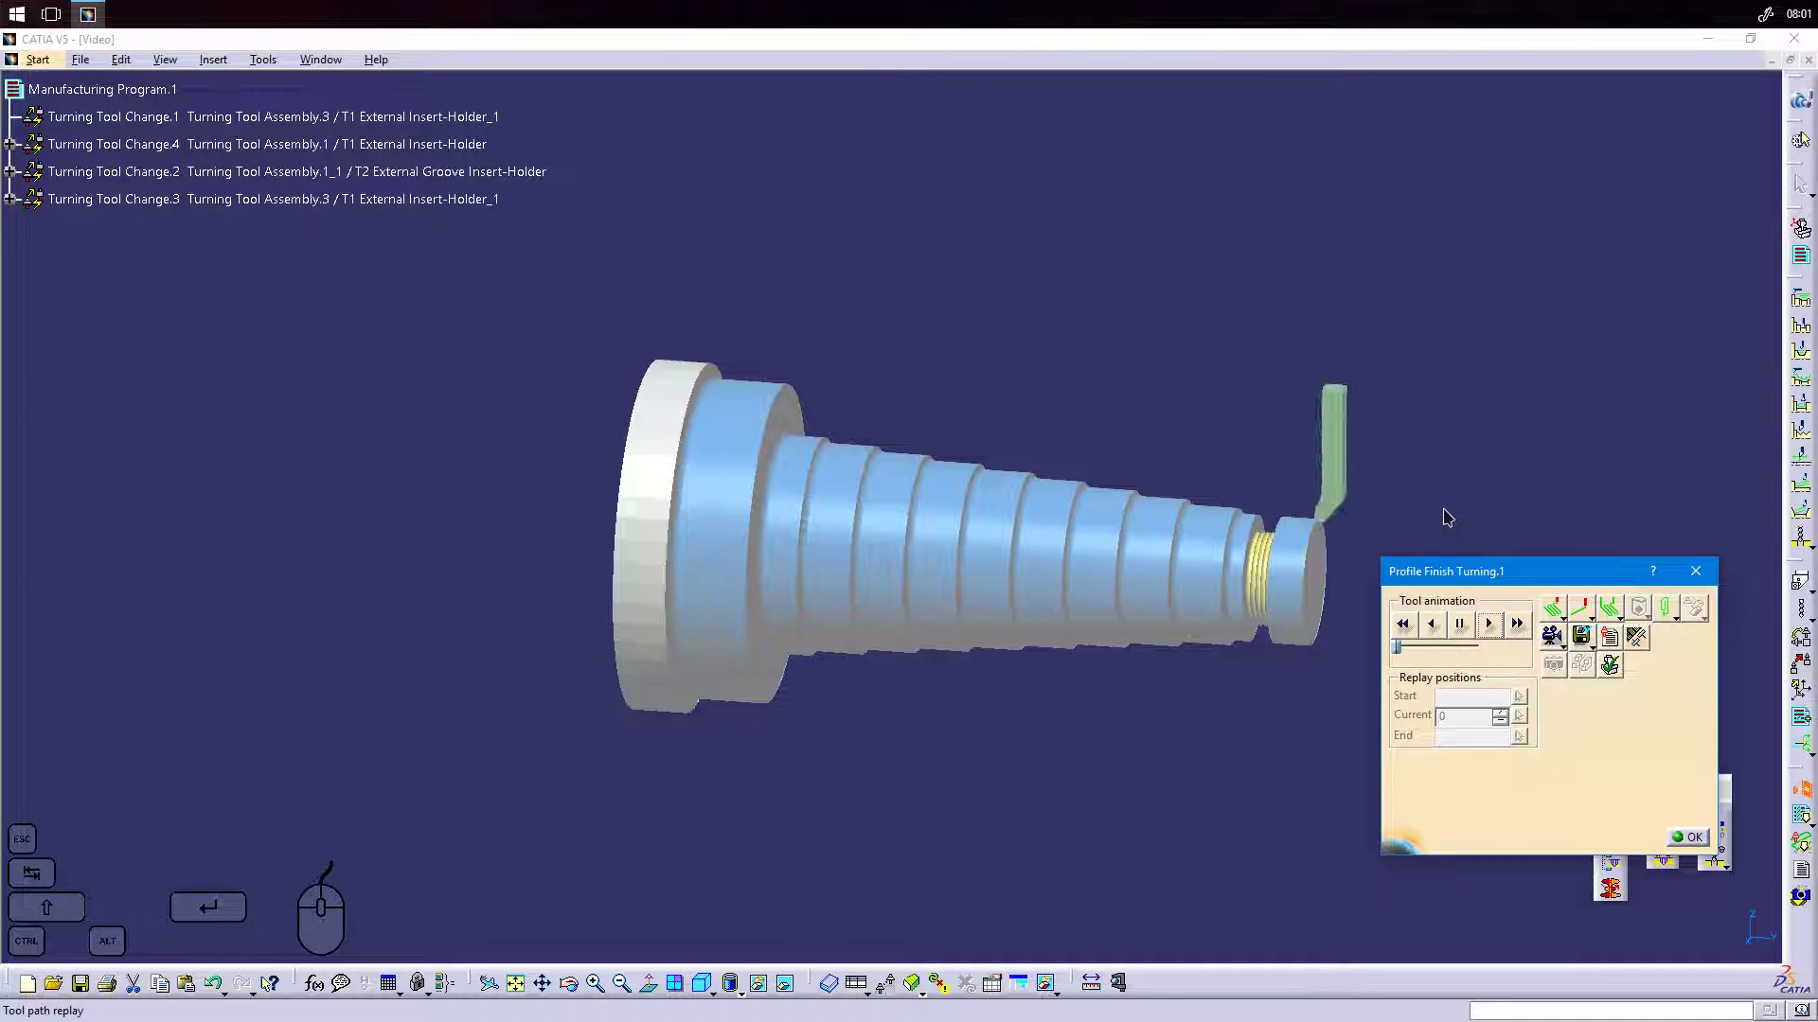
Examine the dynamic solid, static solid and machining operation in the Collision Stop List, and close the video simulation.
drag(1608, 789, 1194, 359)
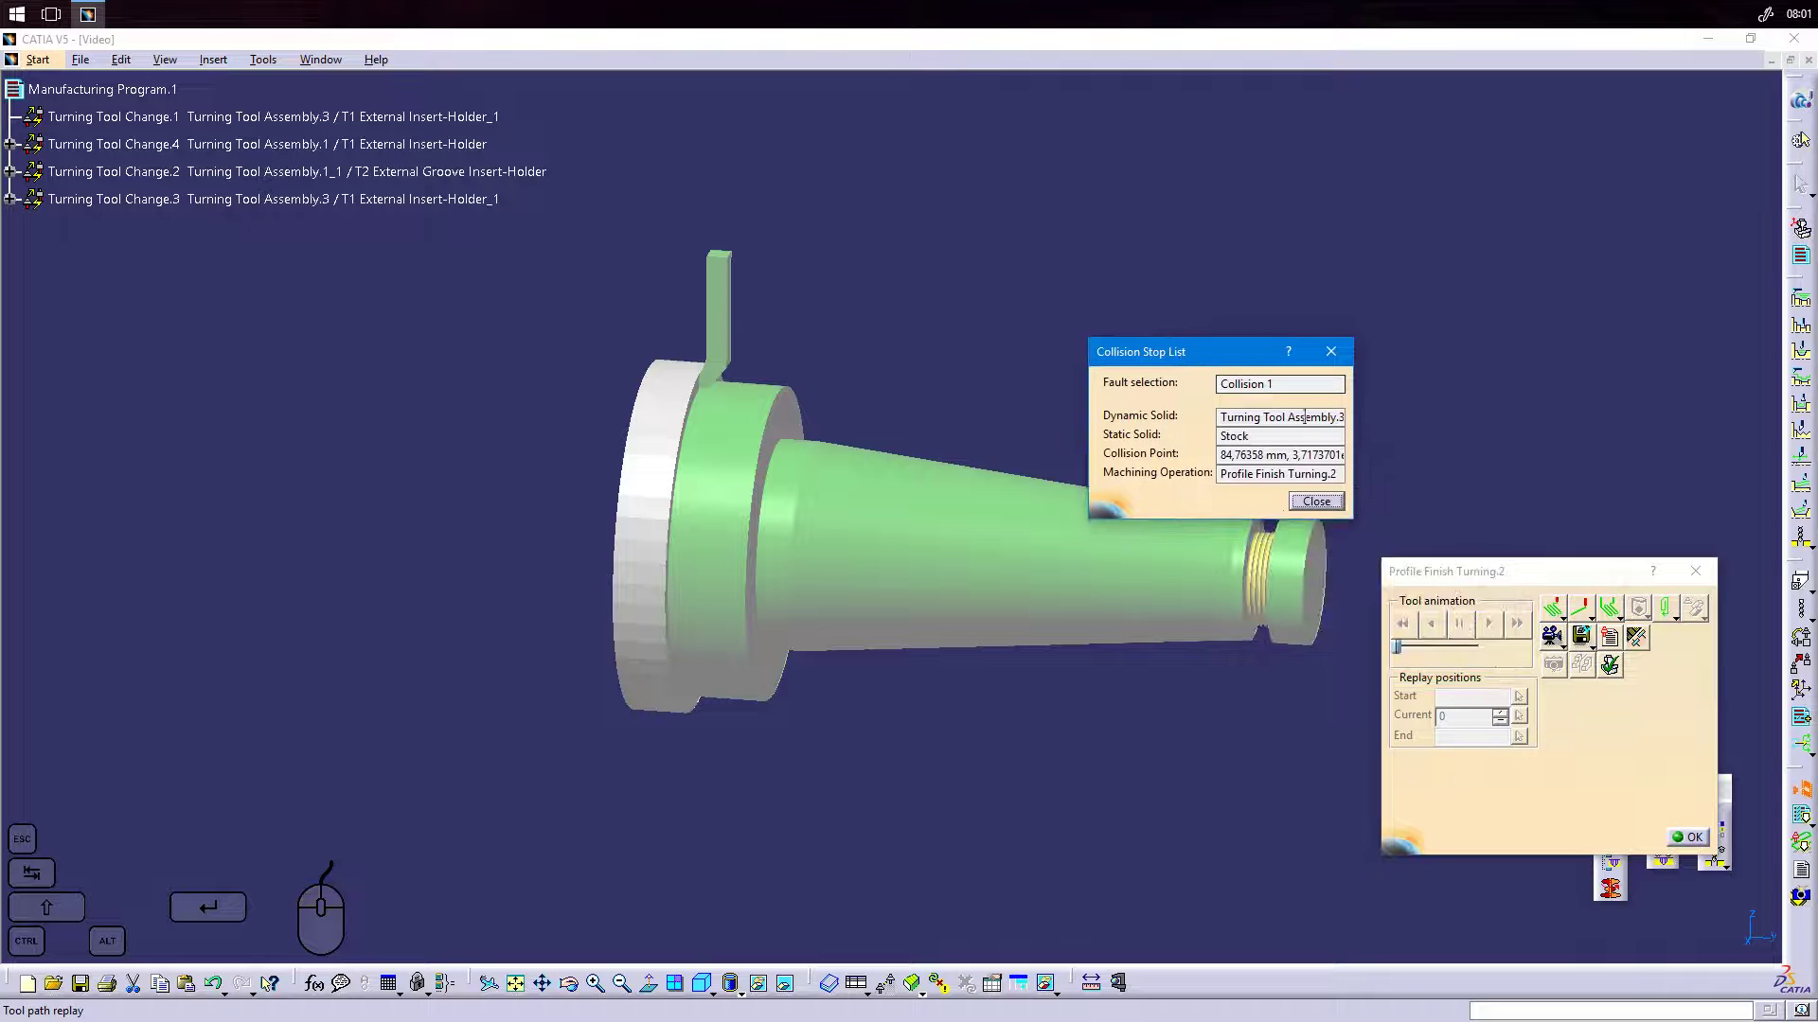
drag(1353, 426, 1470, 426)
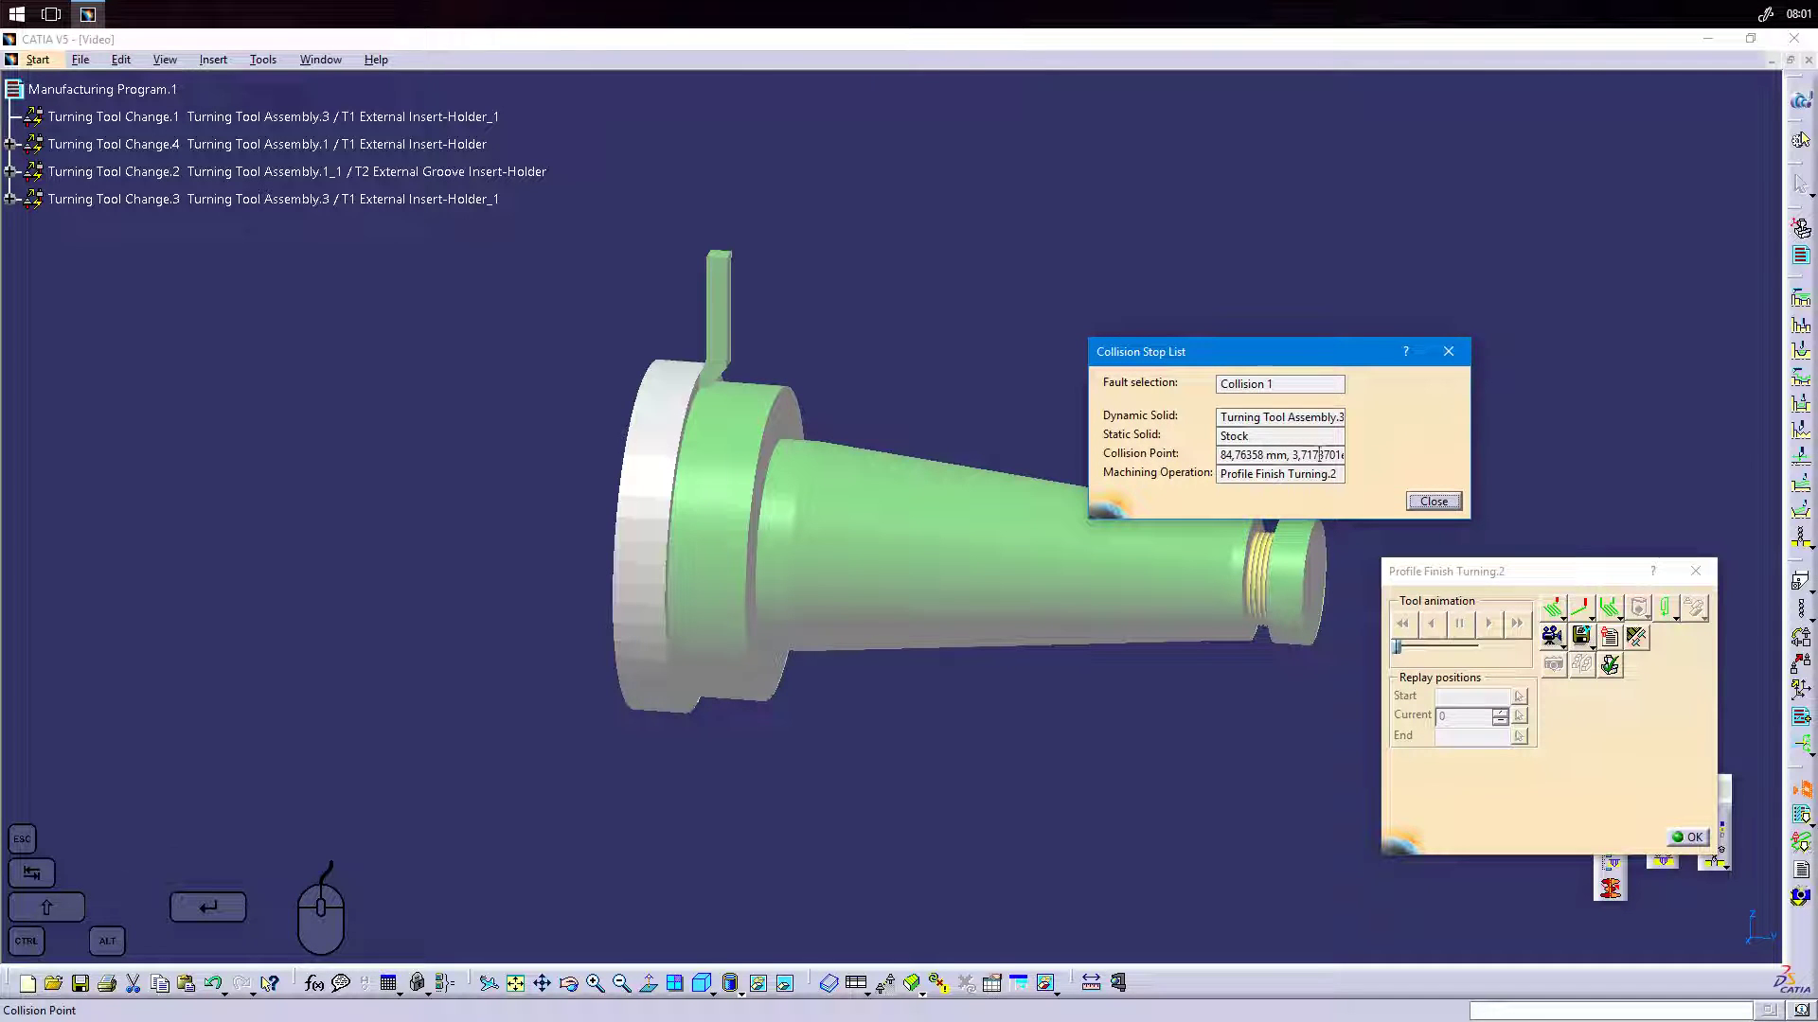
drag(1224, 475, 1327, 478)
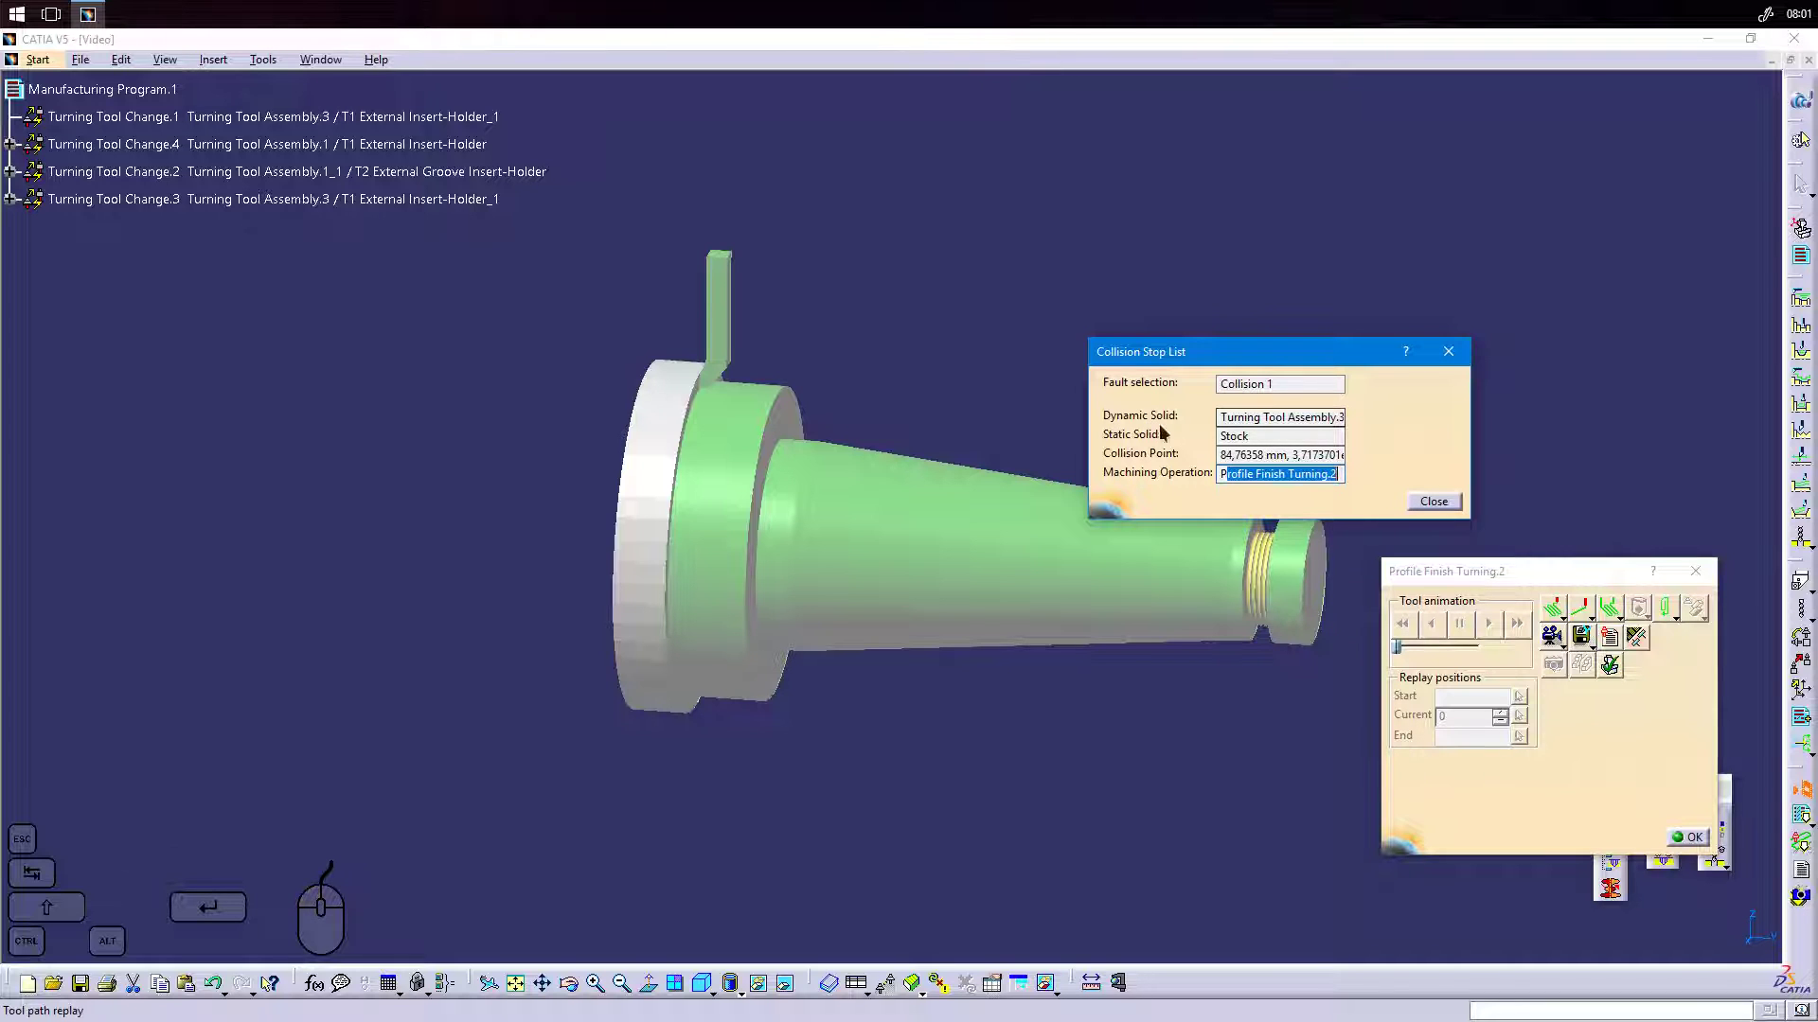
drag(1253, 437, 1213, 434)
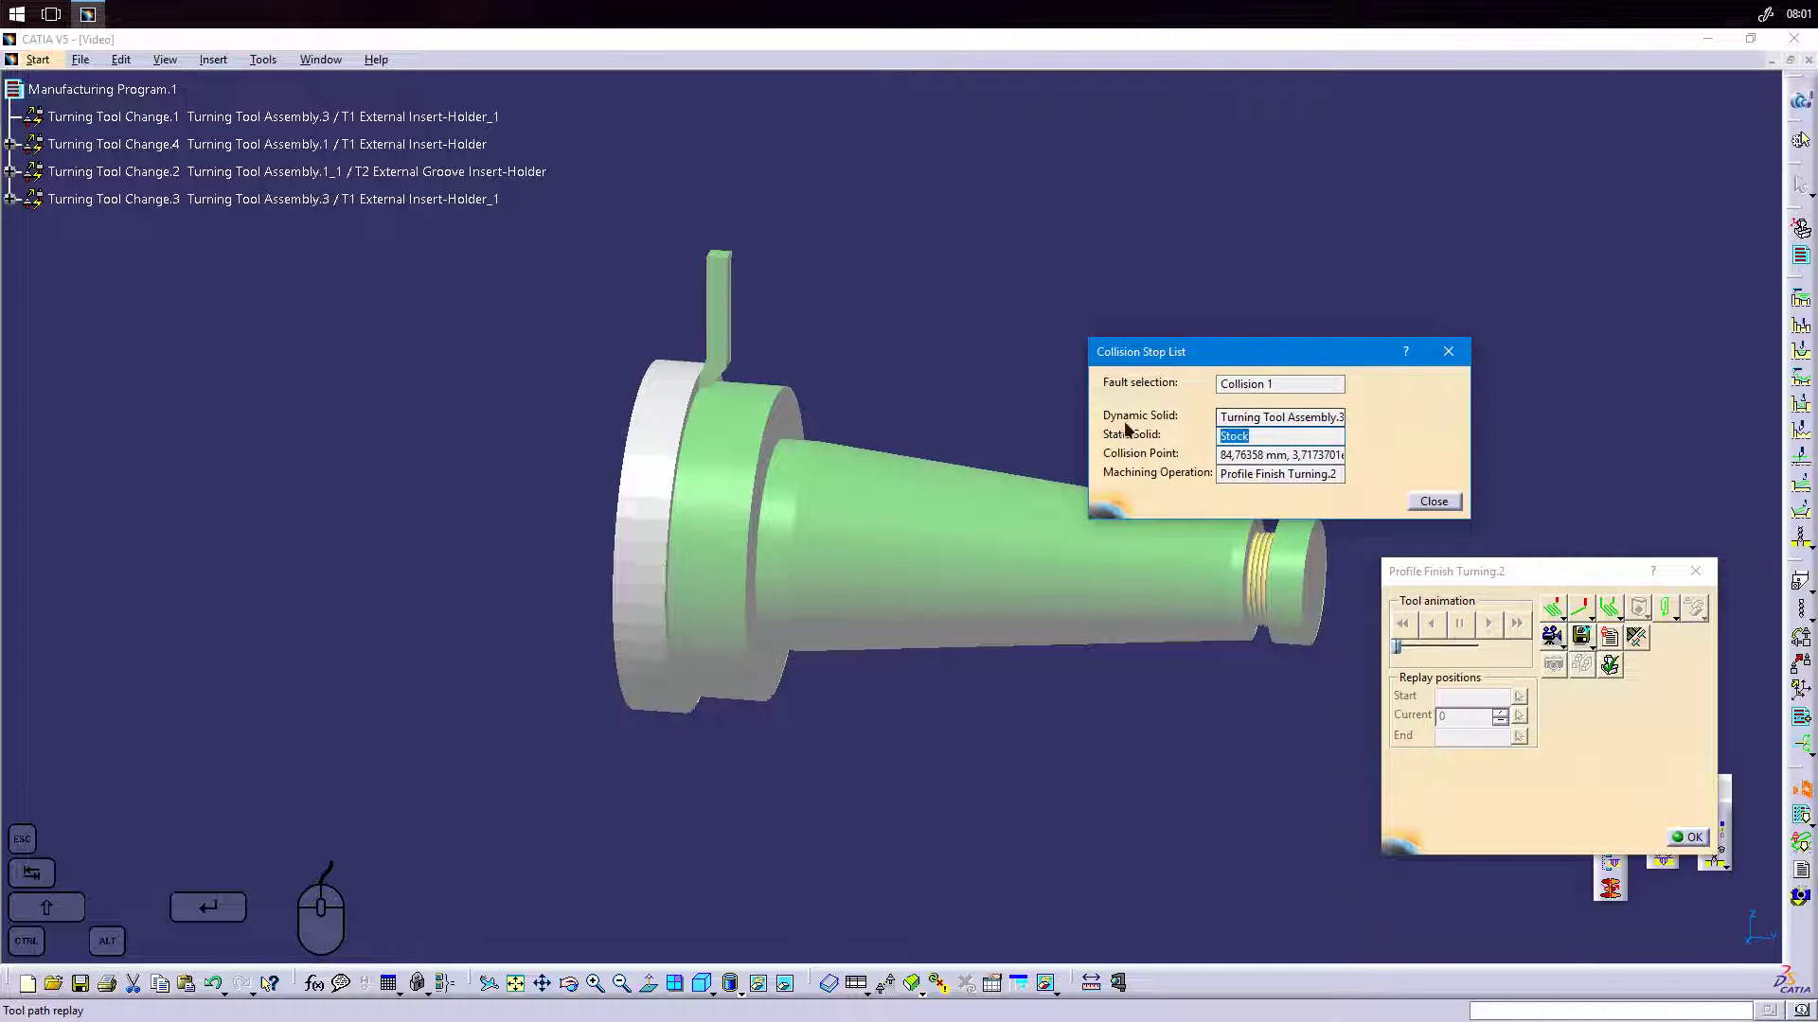
drag(1220, 418, 1140, 413)
click(1296, 417)
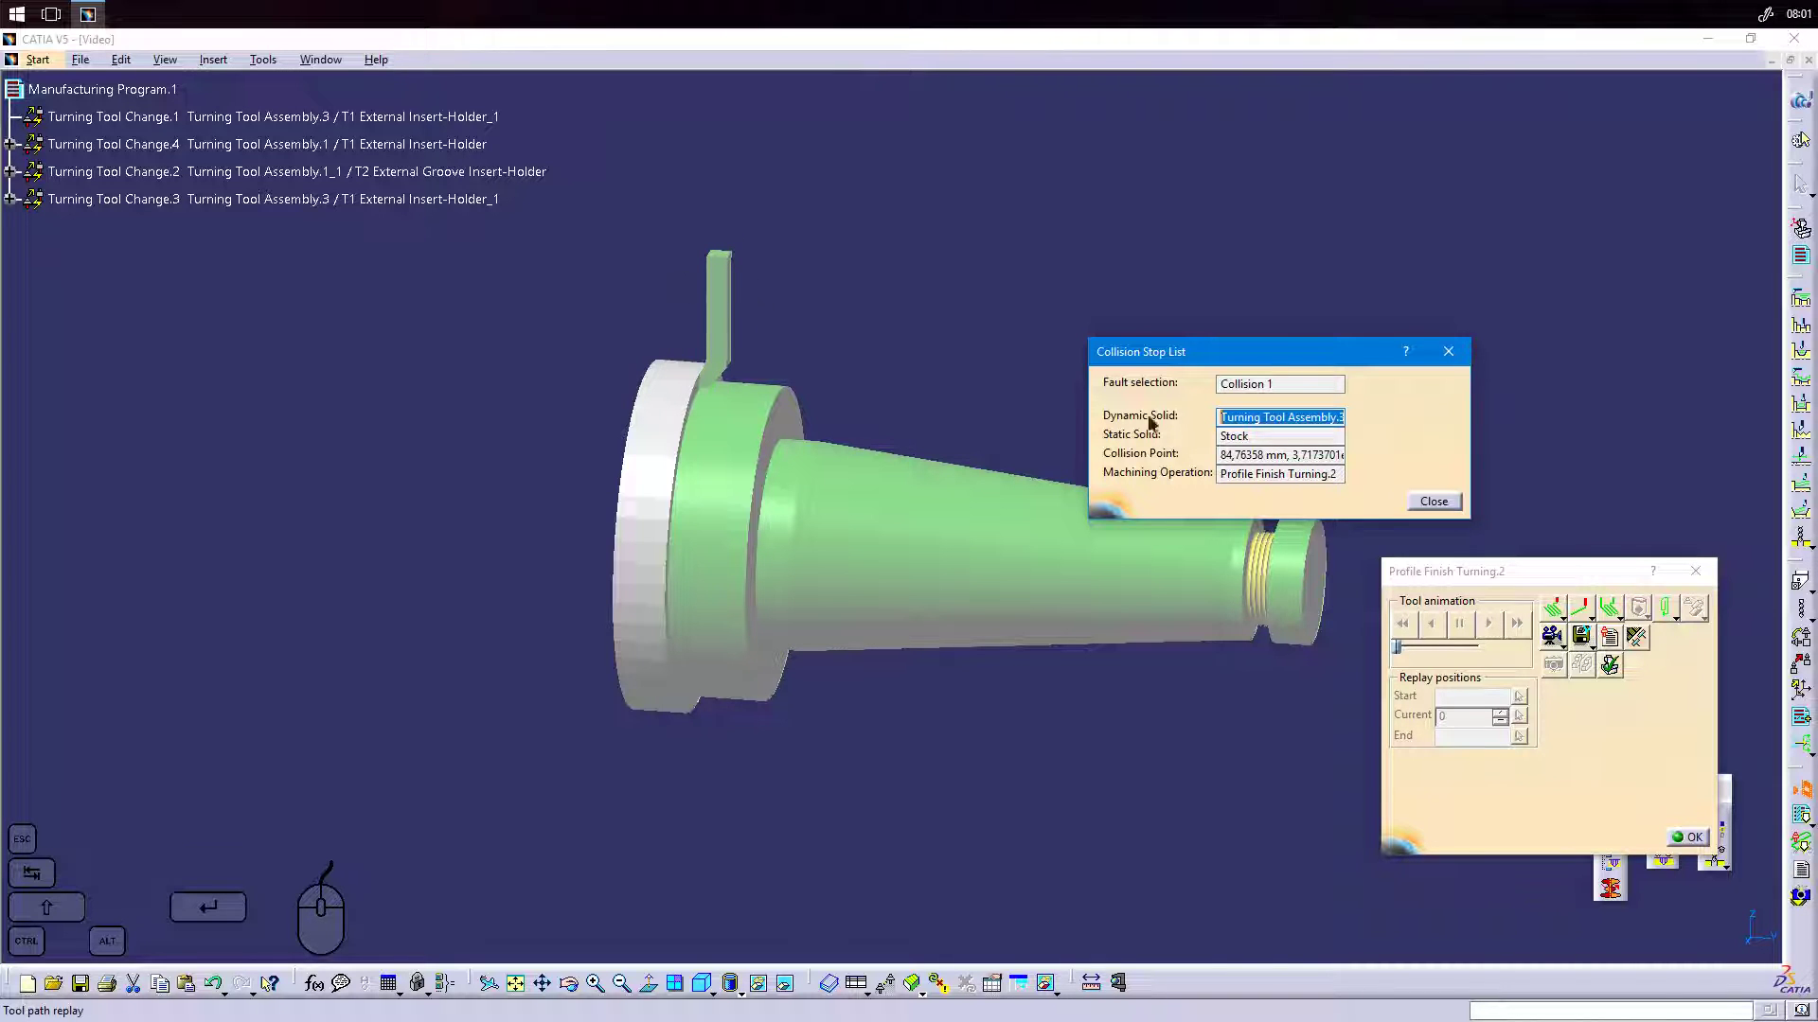
click(1432, 500)
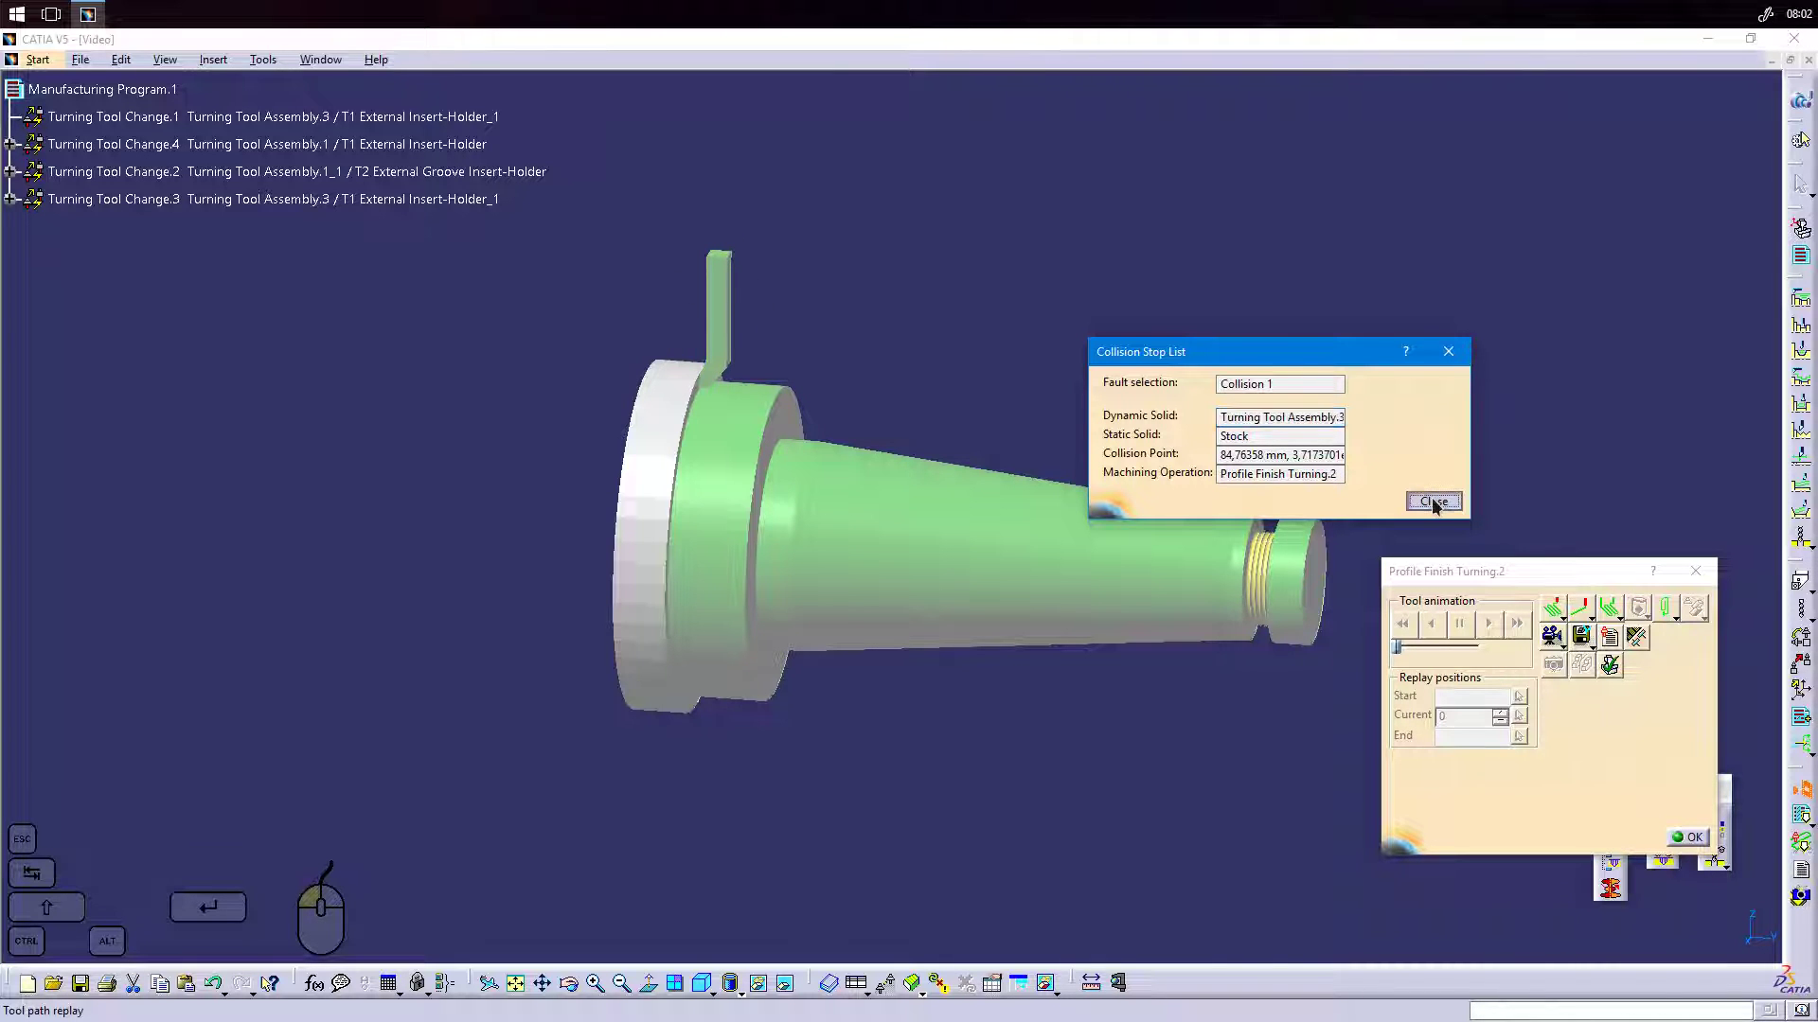
click(1689, 839)
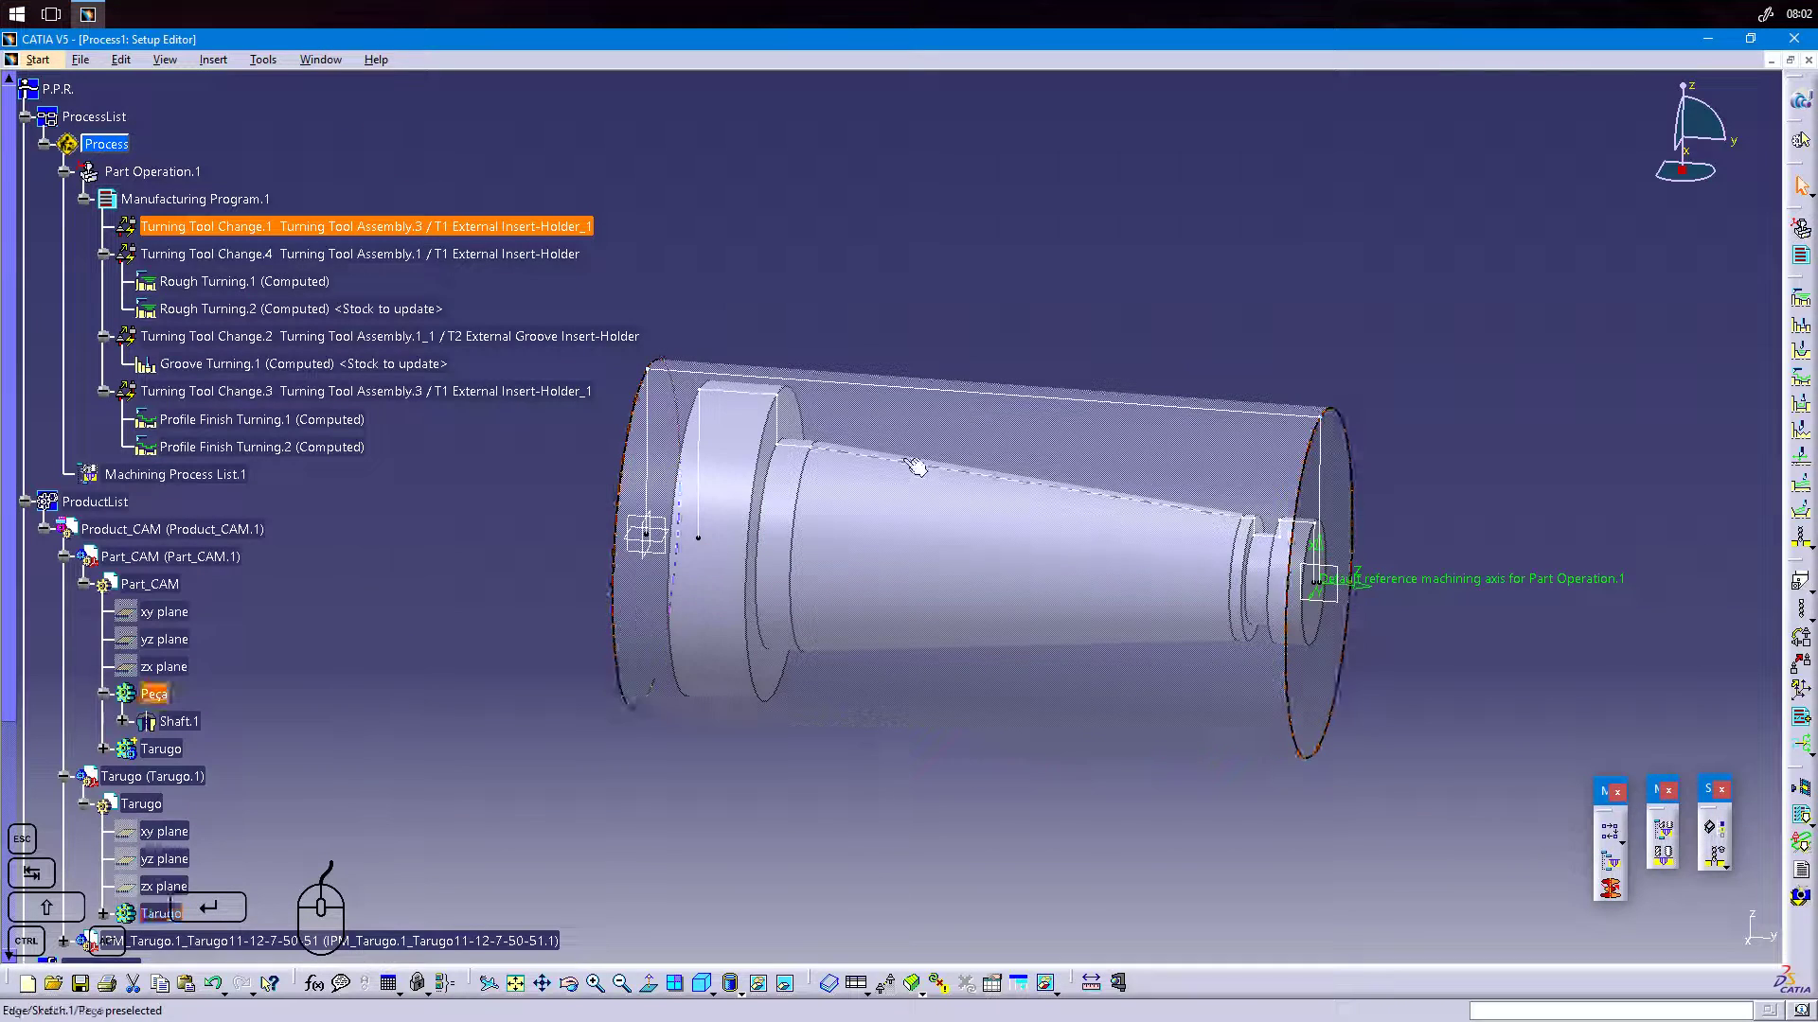
Set the Approach macro of Profile Finish Turning.2 to Axial radial mode.
double_click(262, 446)
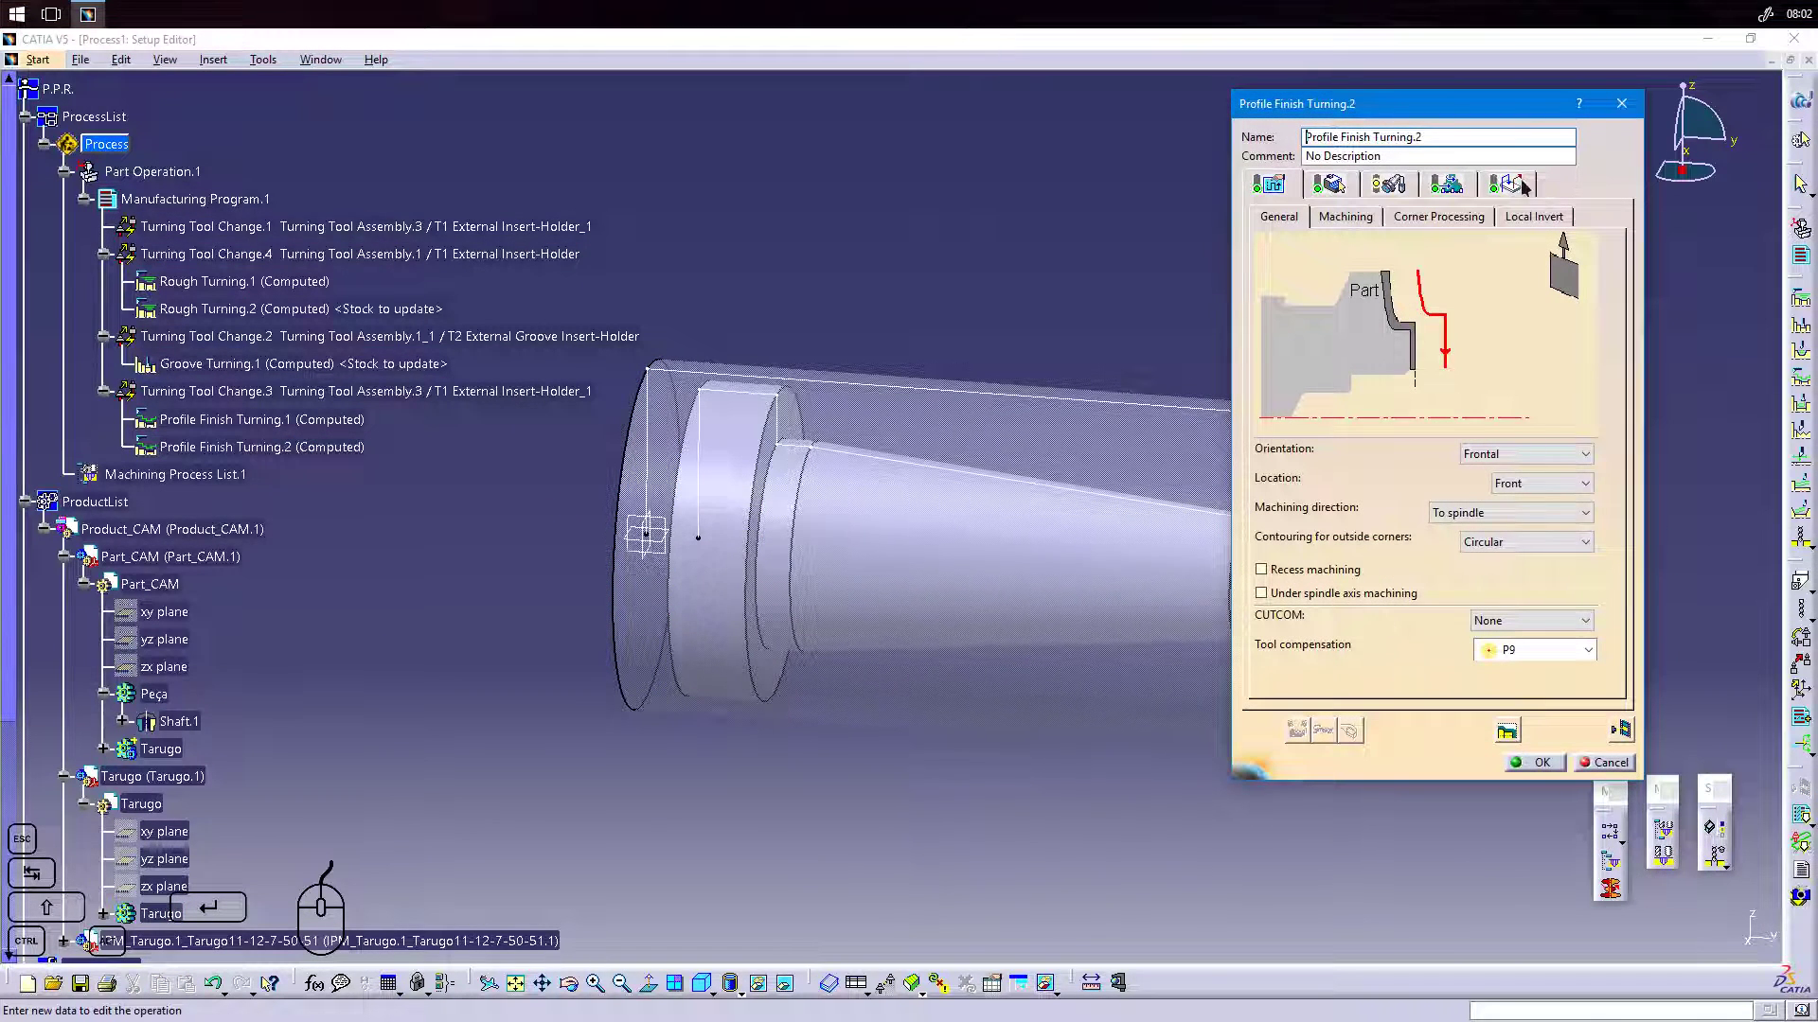
click(1520, 184)
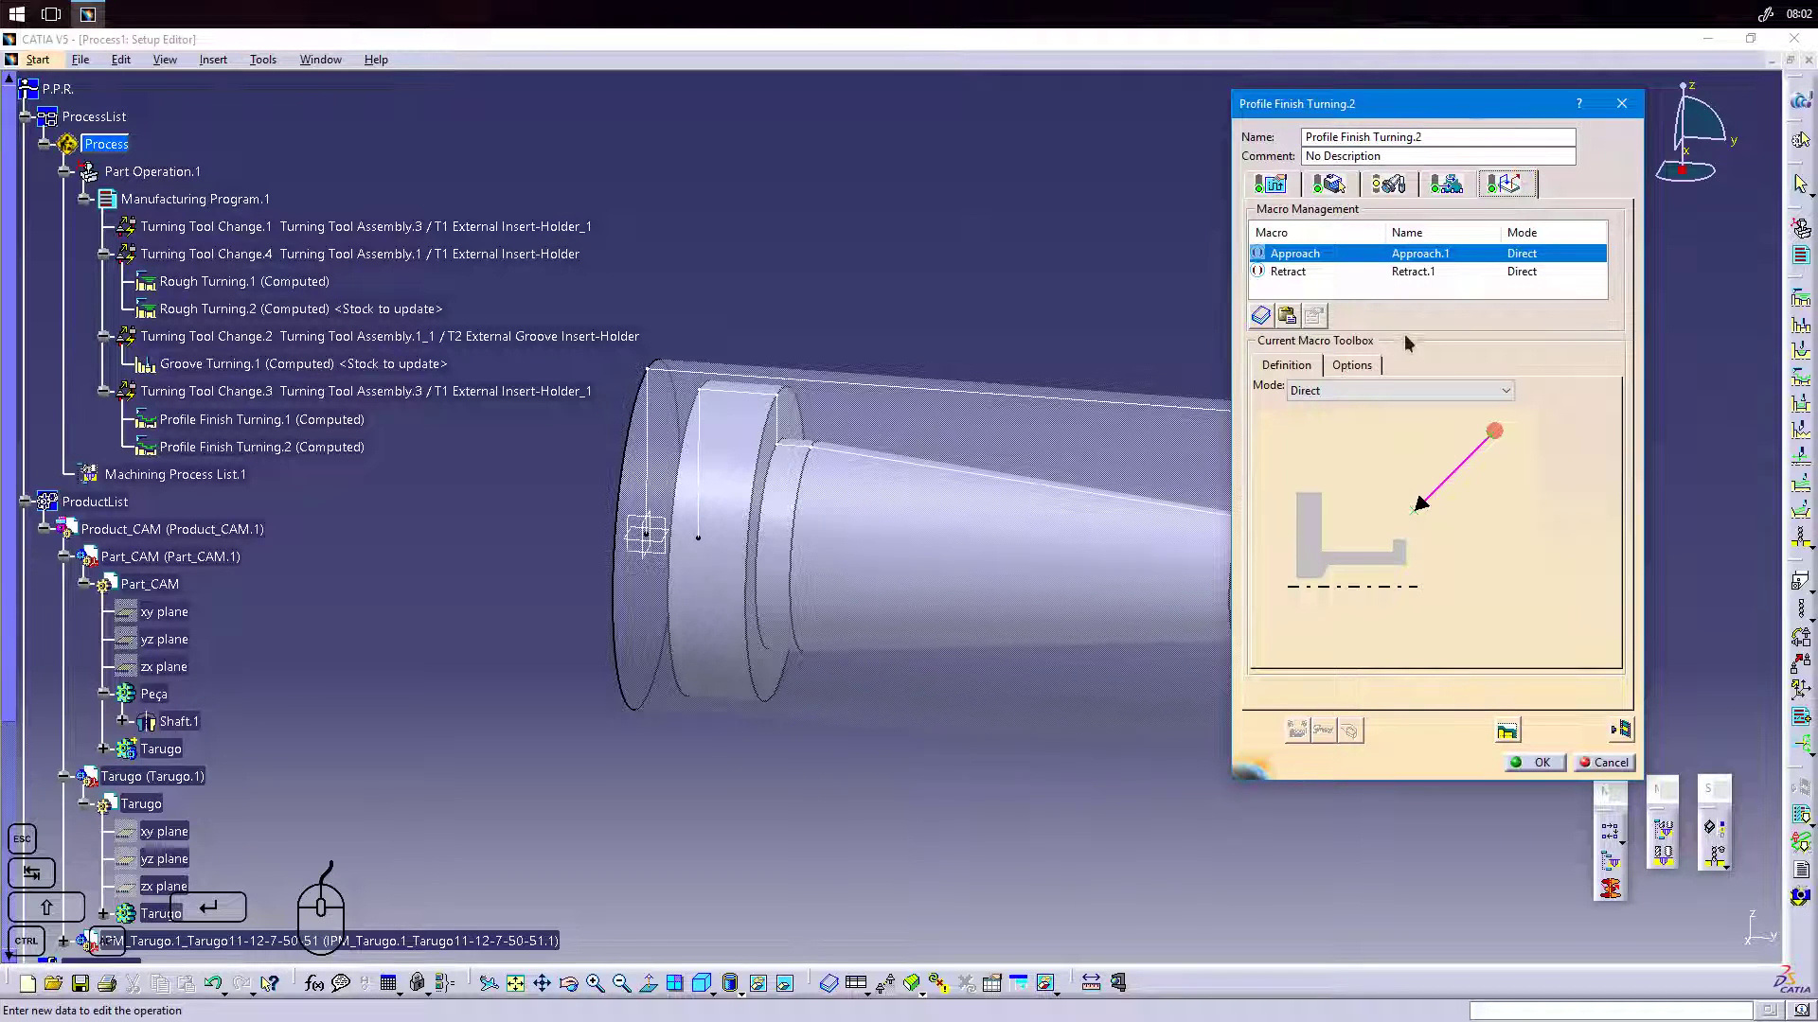
click(1392, 391)
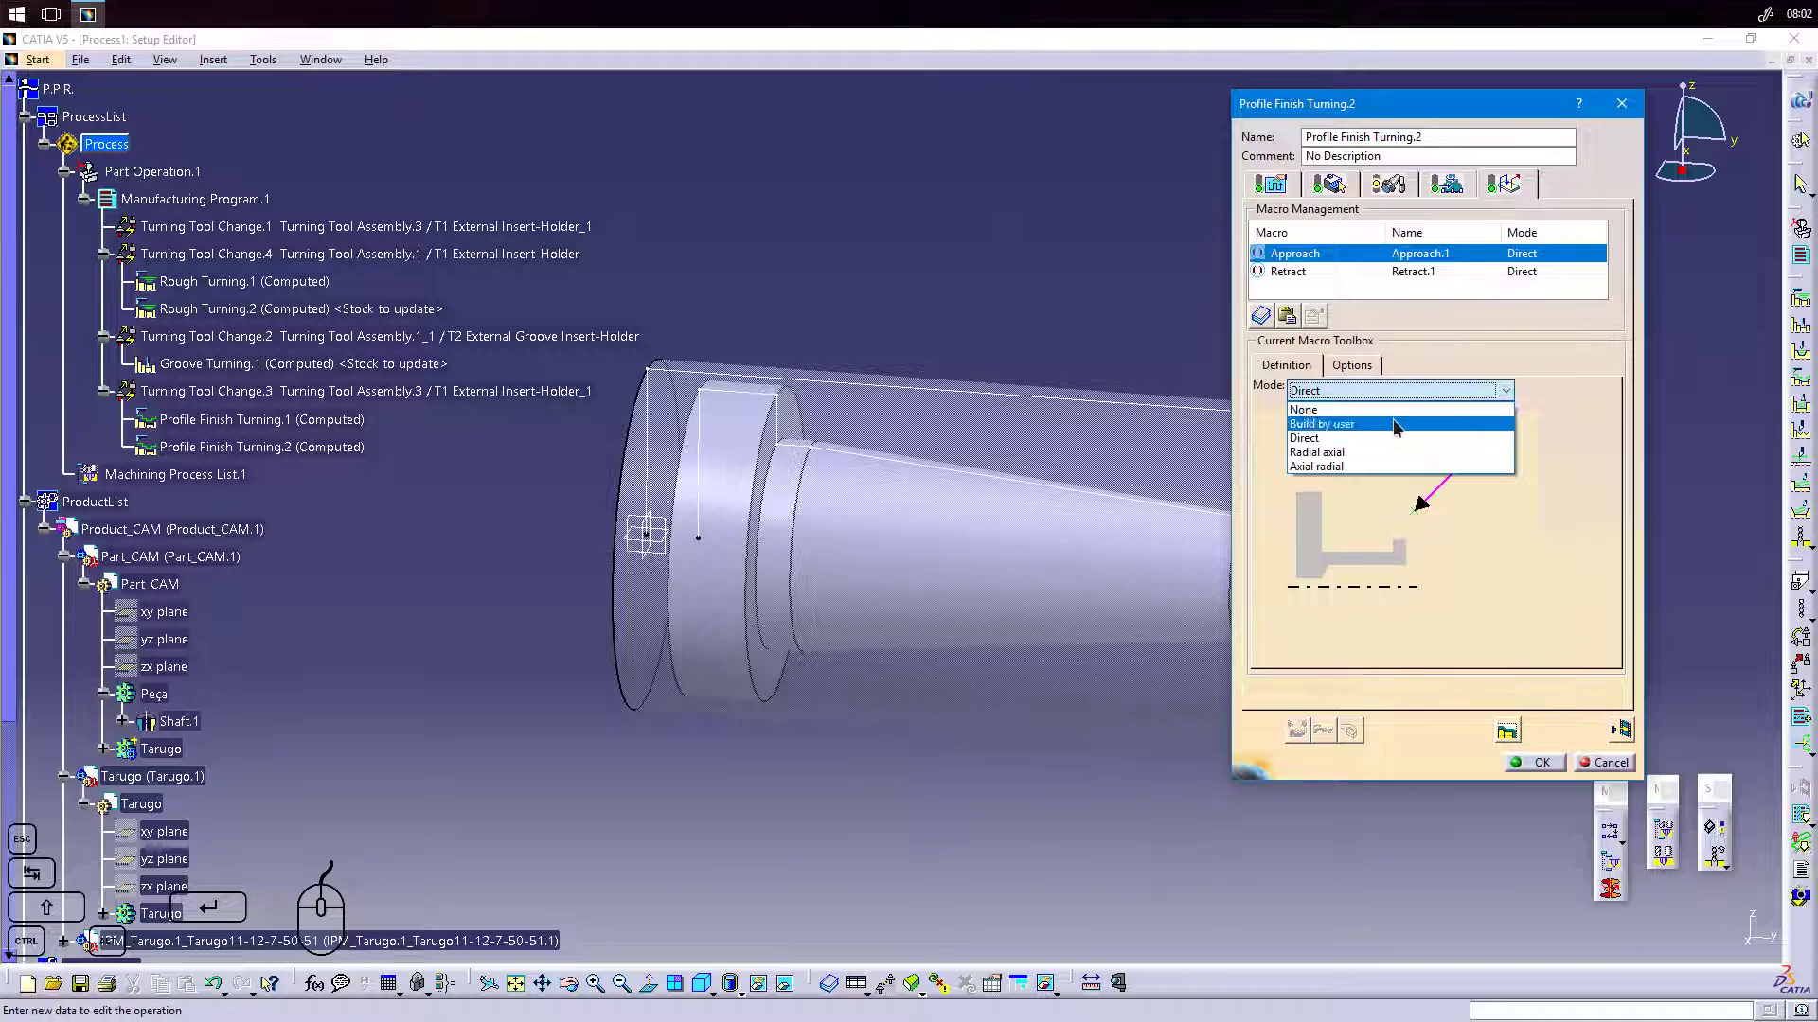
click(1380, 468)
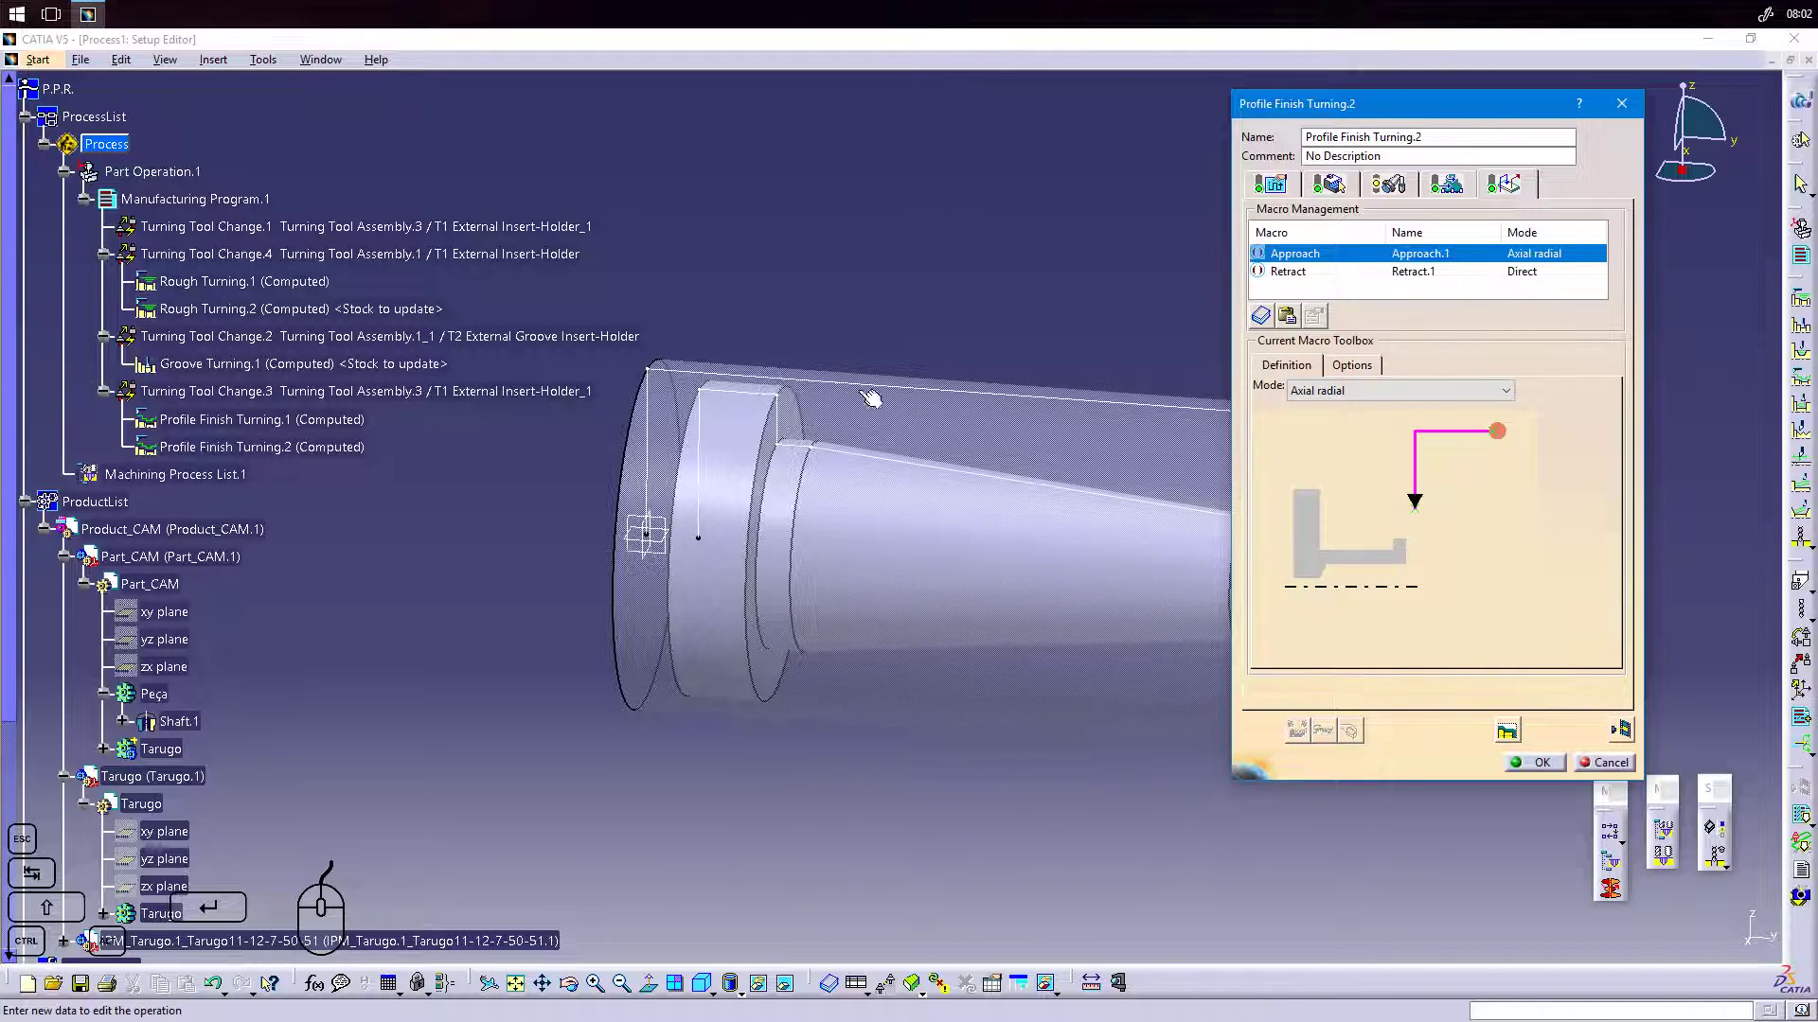
Define the approach start point at the outer rear corner of the large flange and activate the Approach macro.
click(1086, 420)
middle_drag(1086, 420, 717, 440)
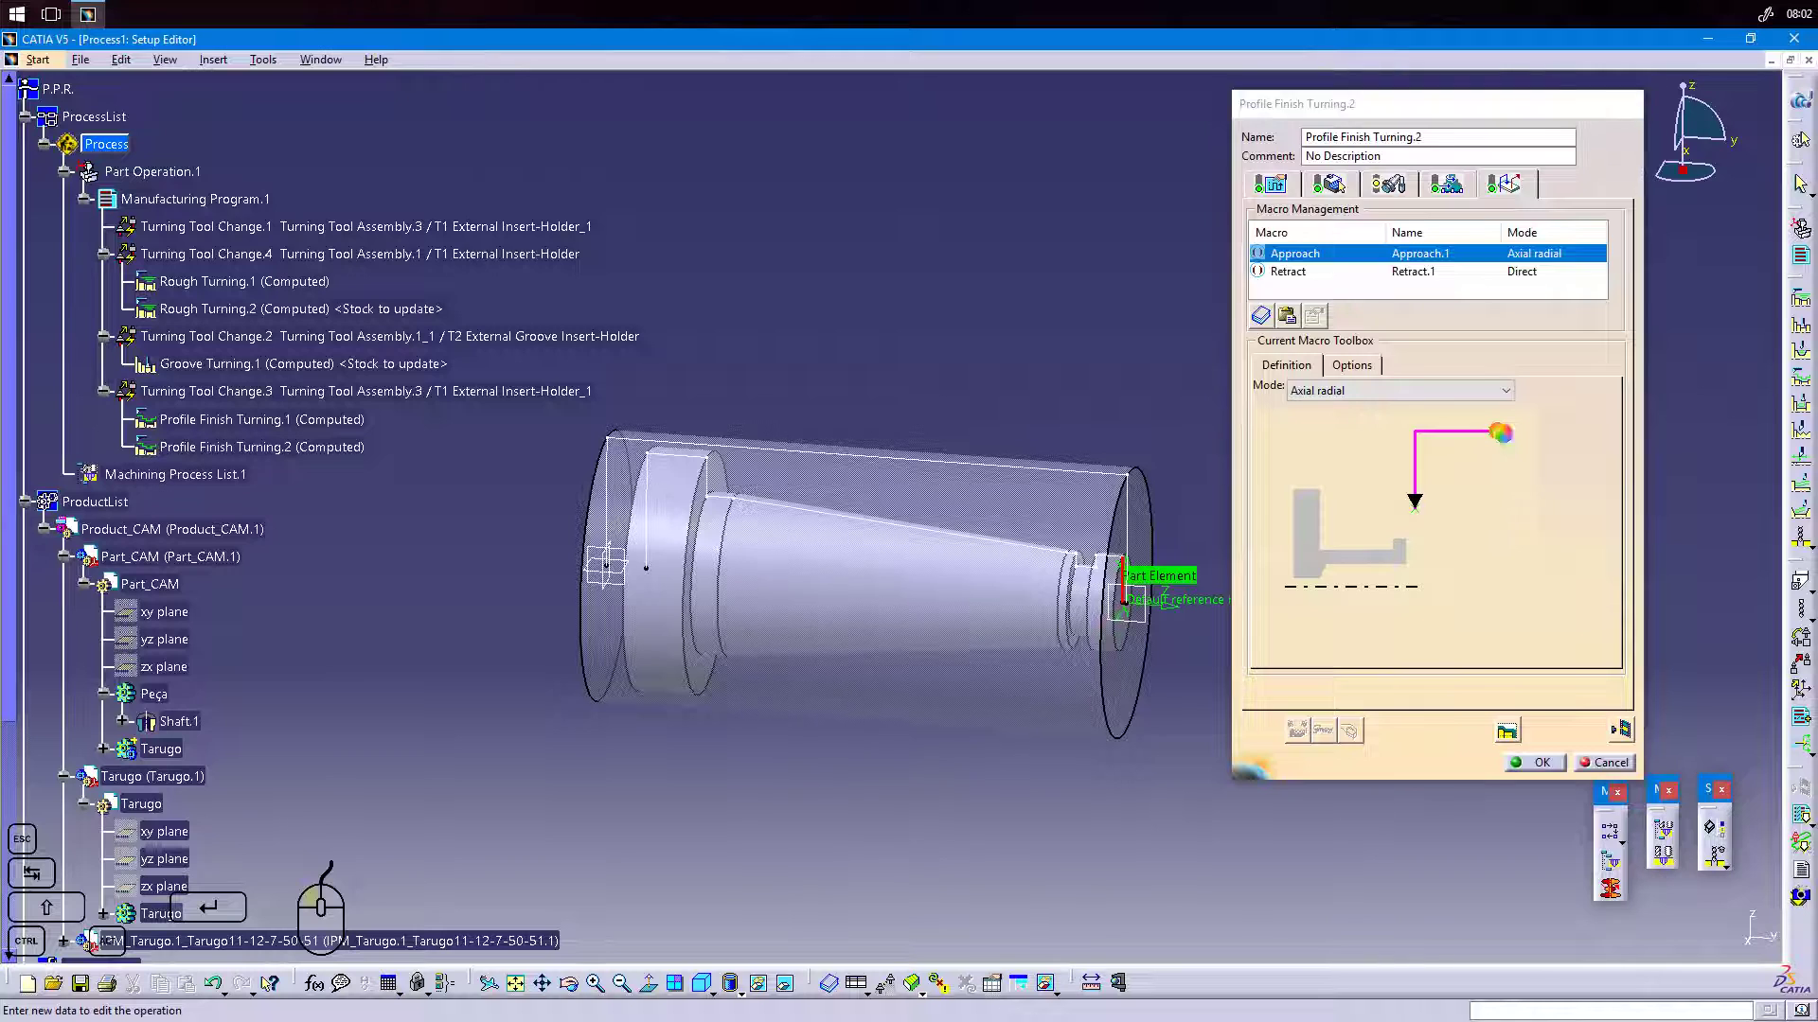
click(659, 460)
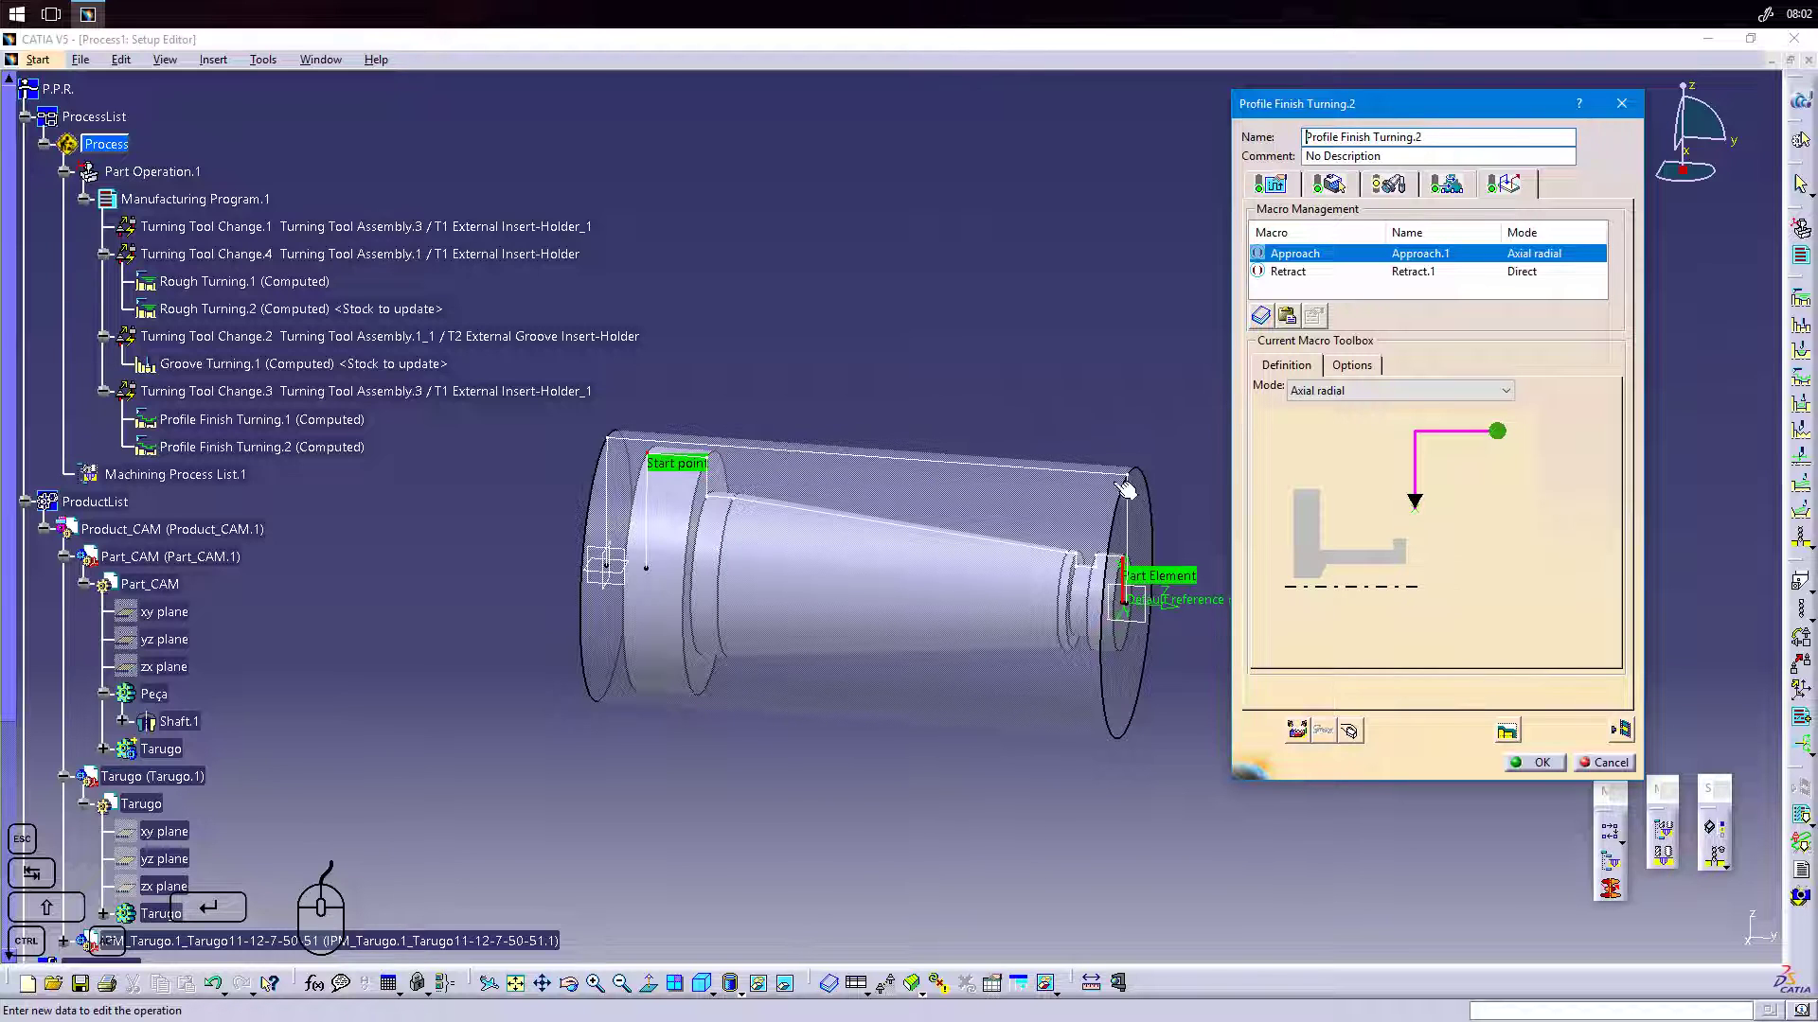
right_click(1262, 258)
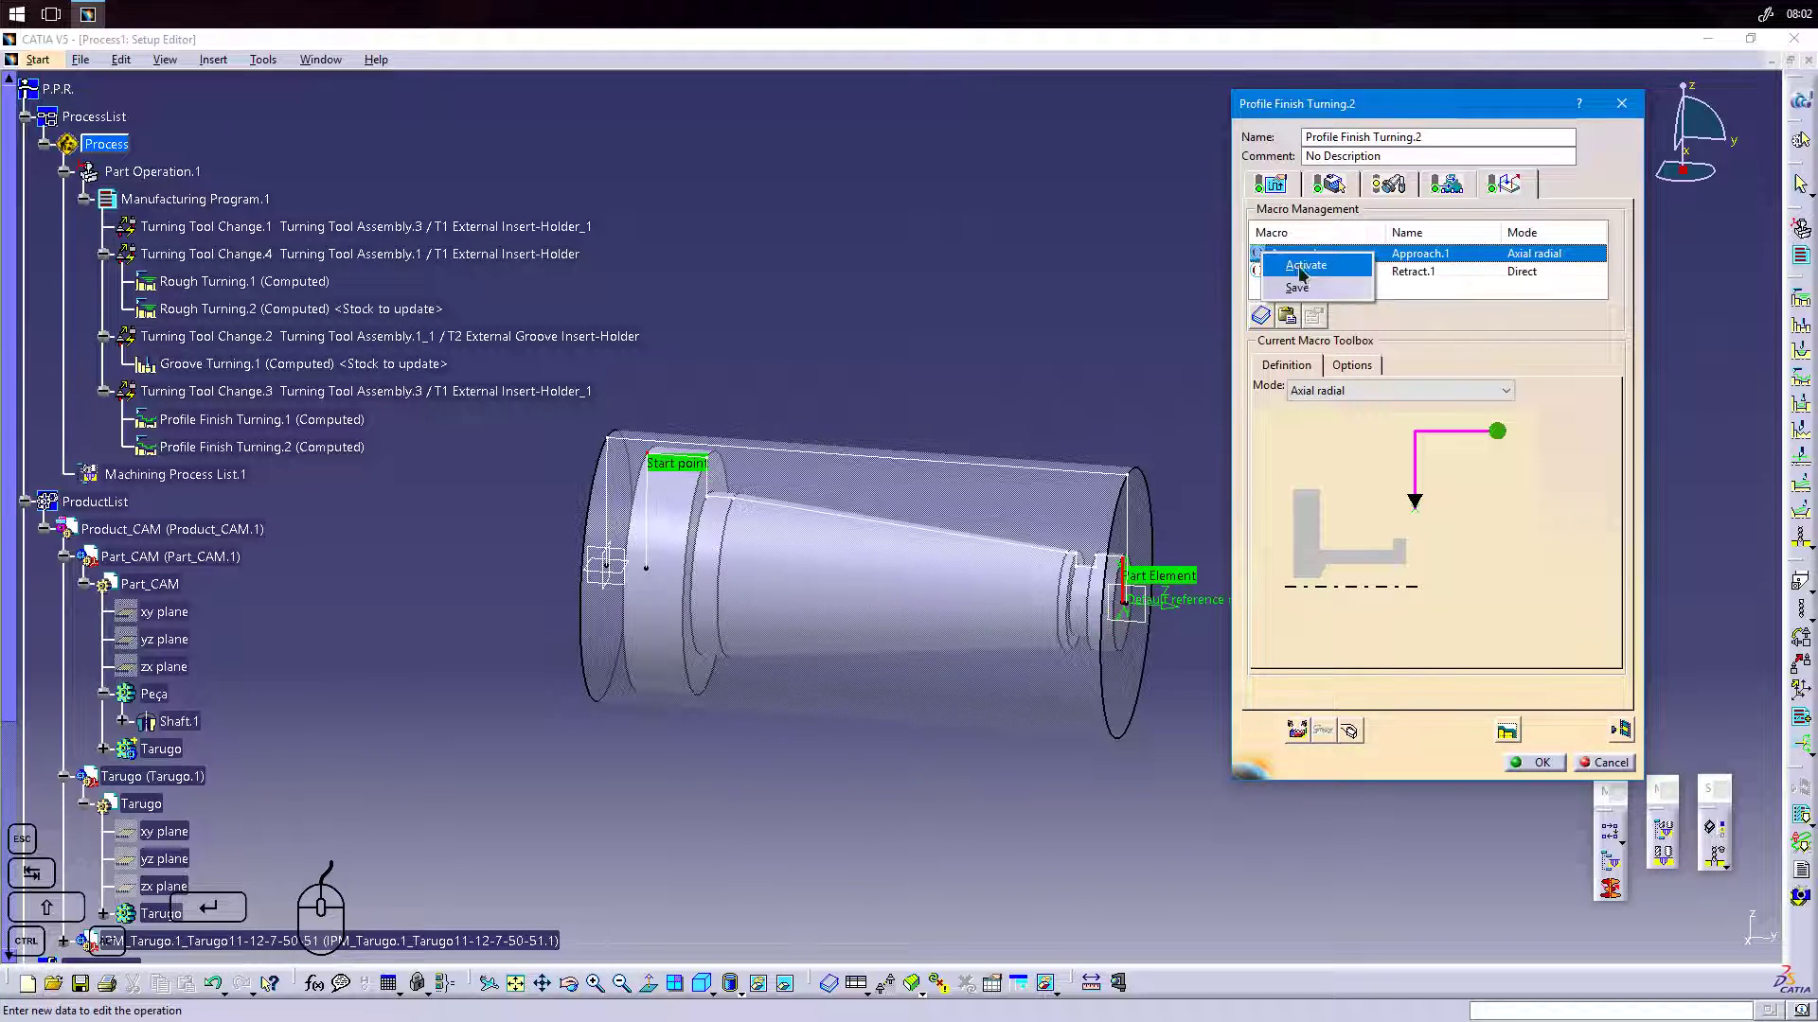
click(1306, 269)
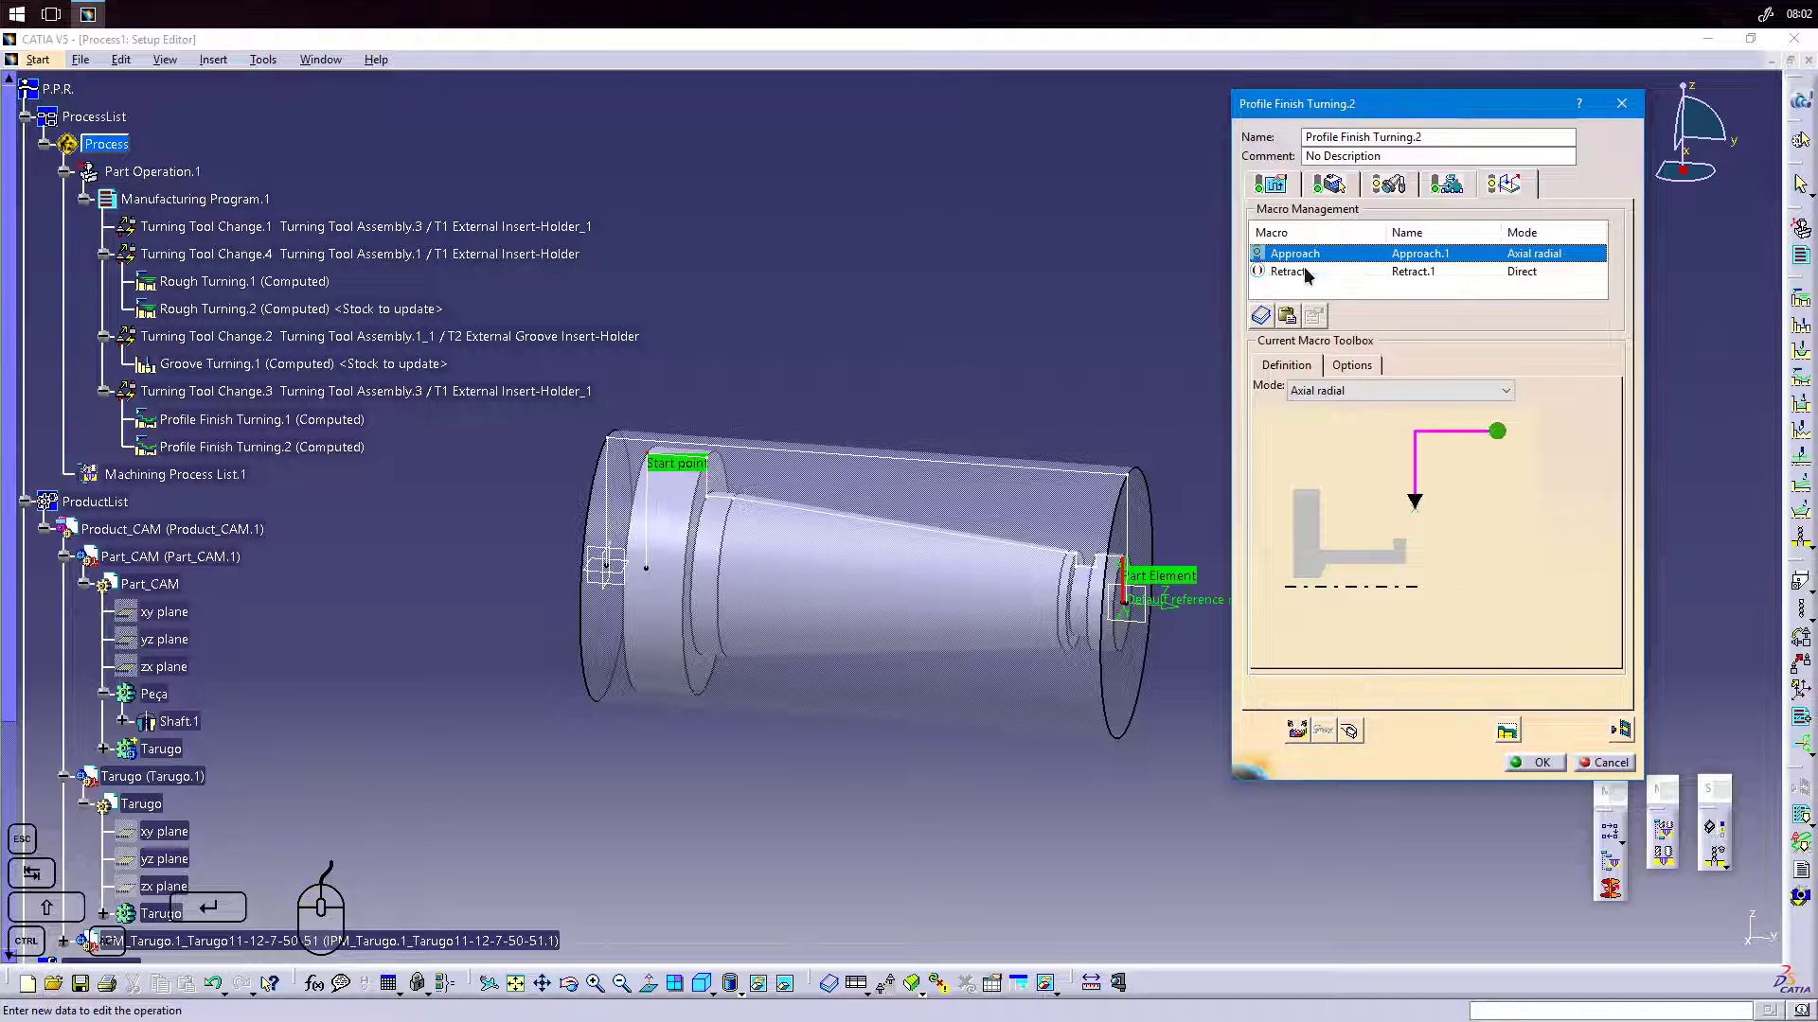
Compute and display the Profile Finish Turning.2 tool path with the axial radial approach, and accept the operation.
click(1621, 729)
middle_drag(954, 662, 926, 622)
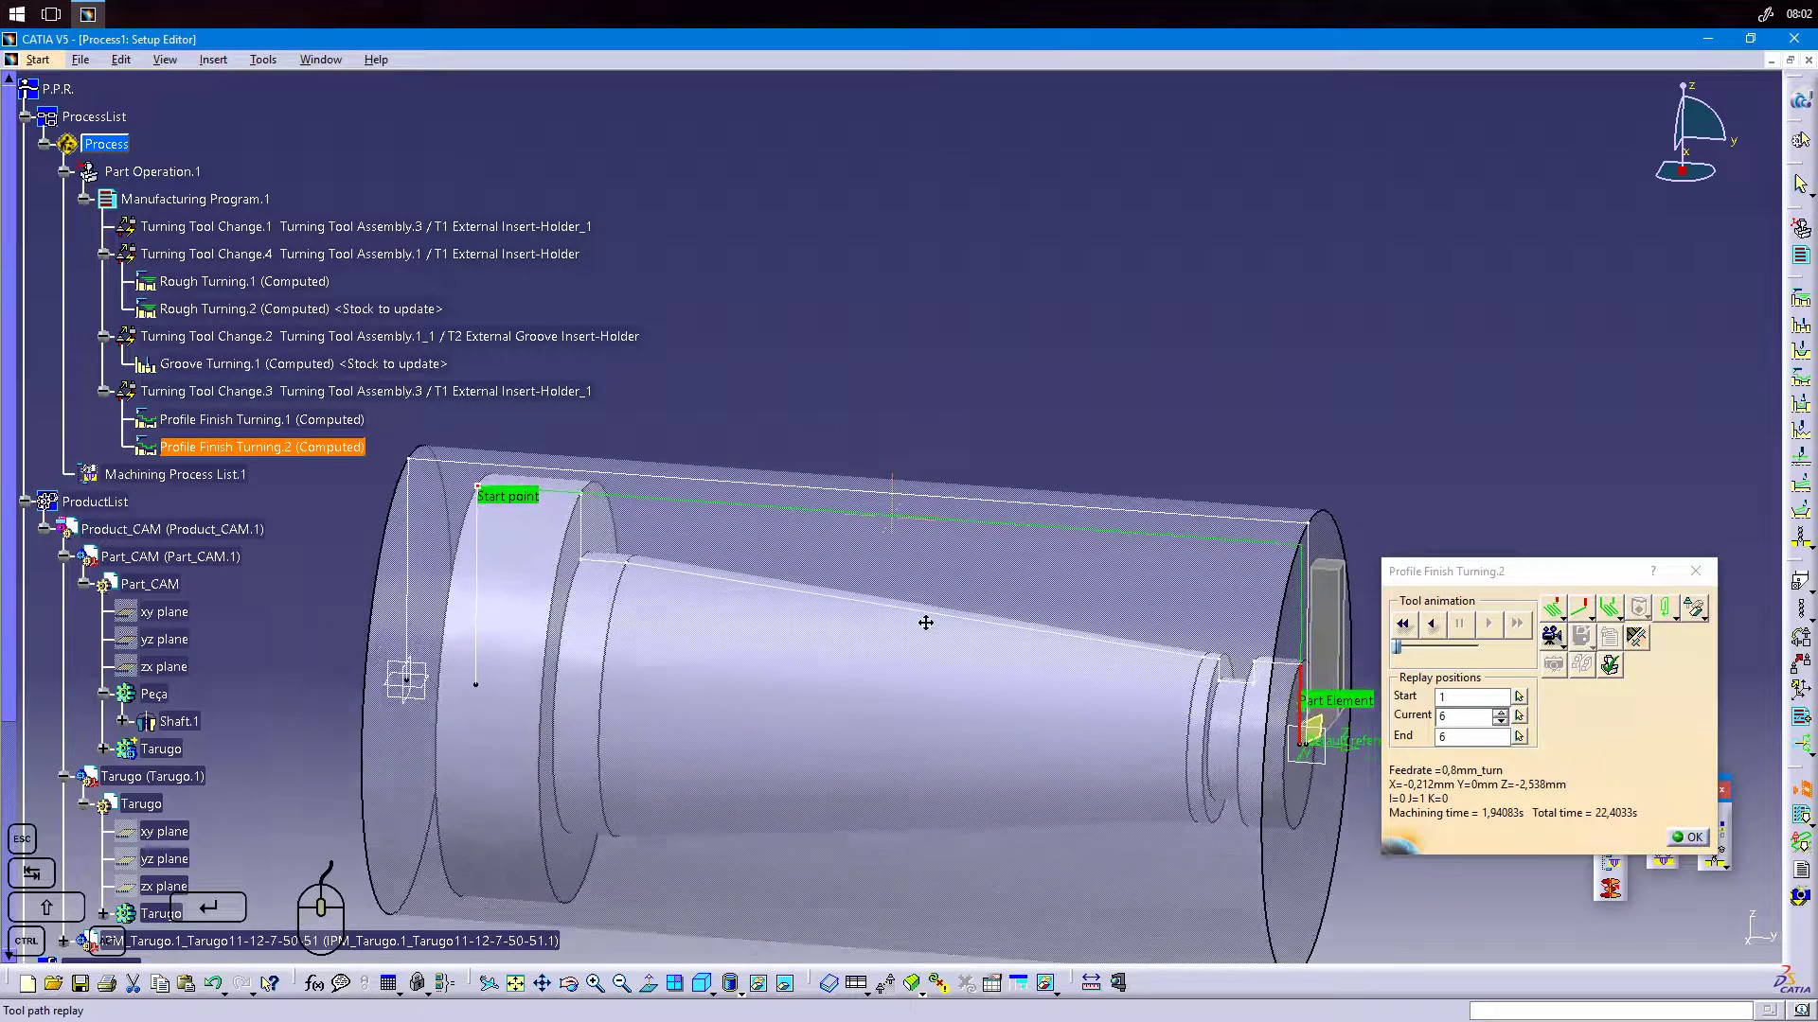
scroll(926, 622, down, 3)
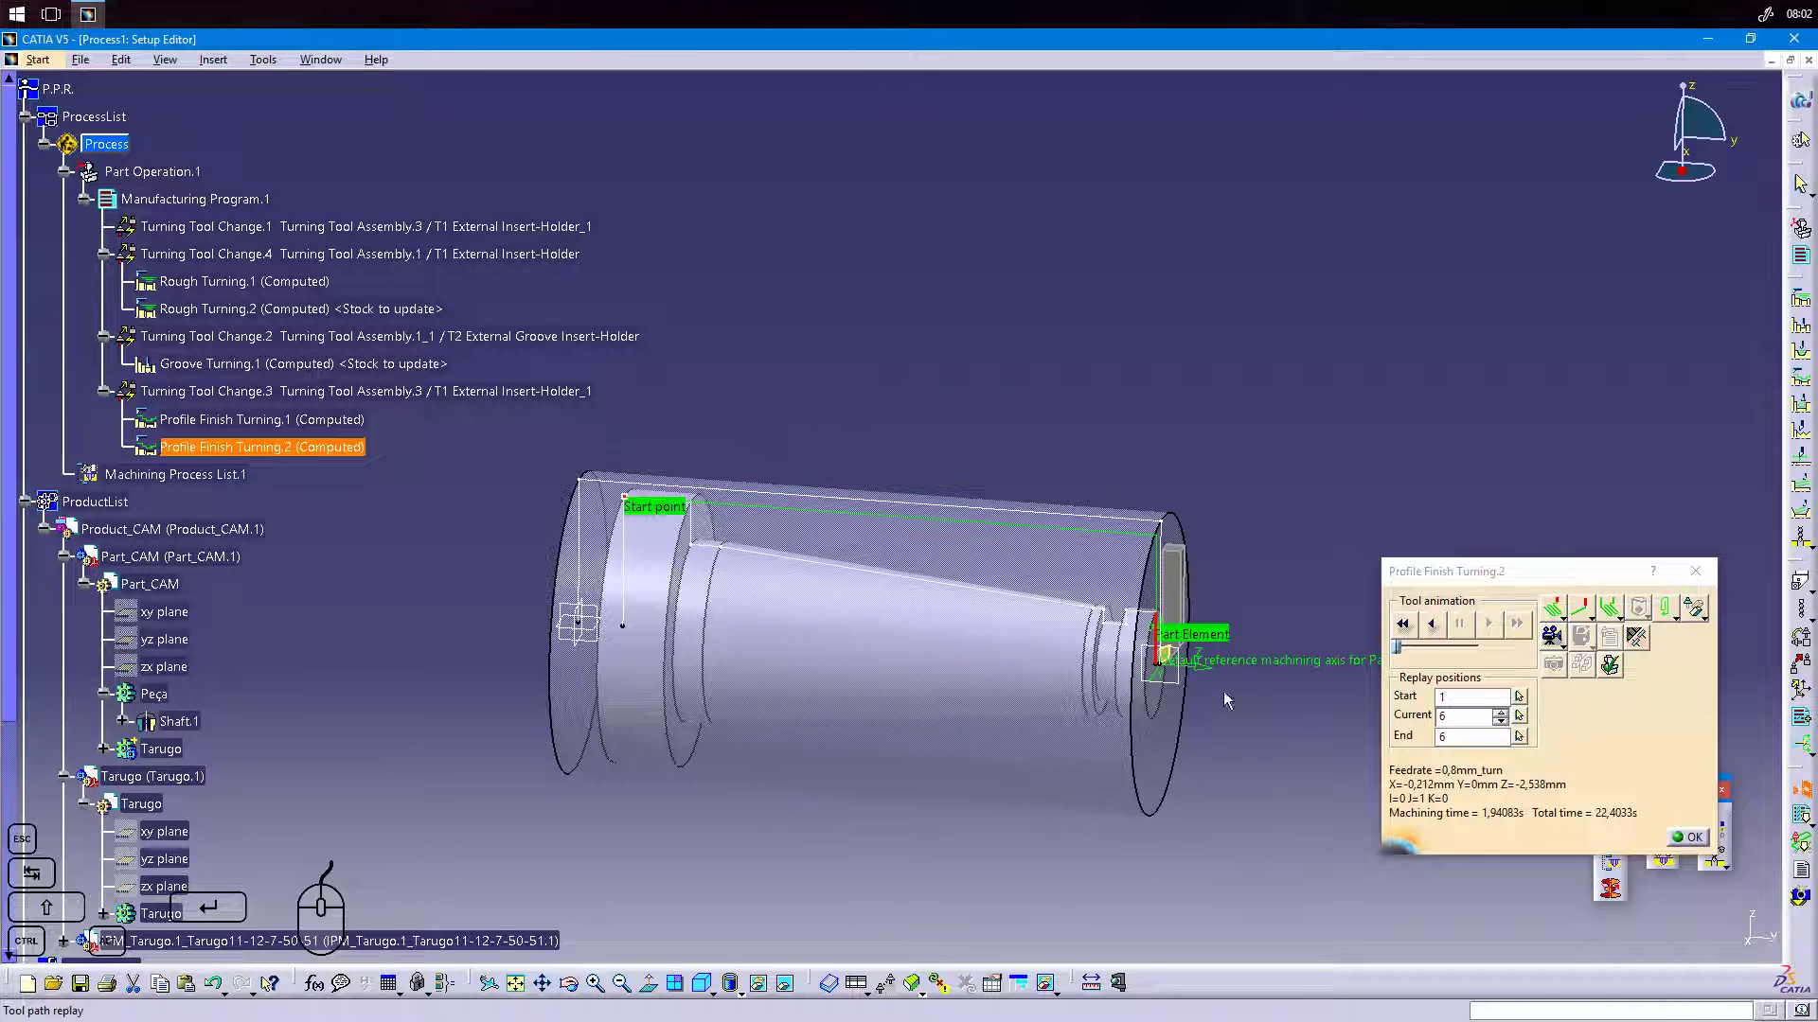
click(1687, 837)
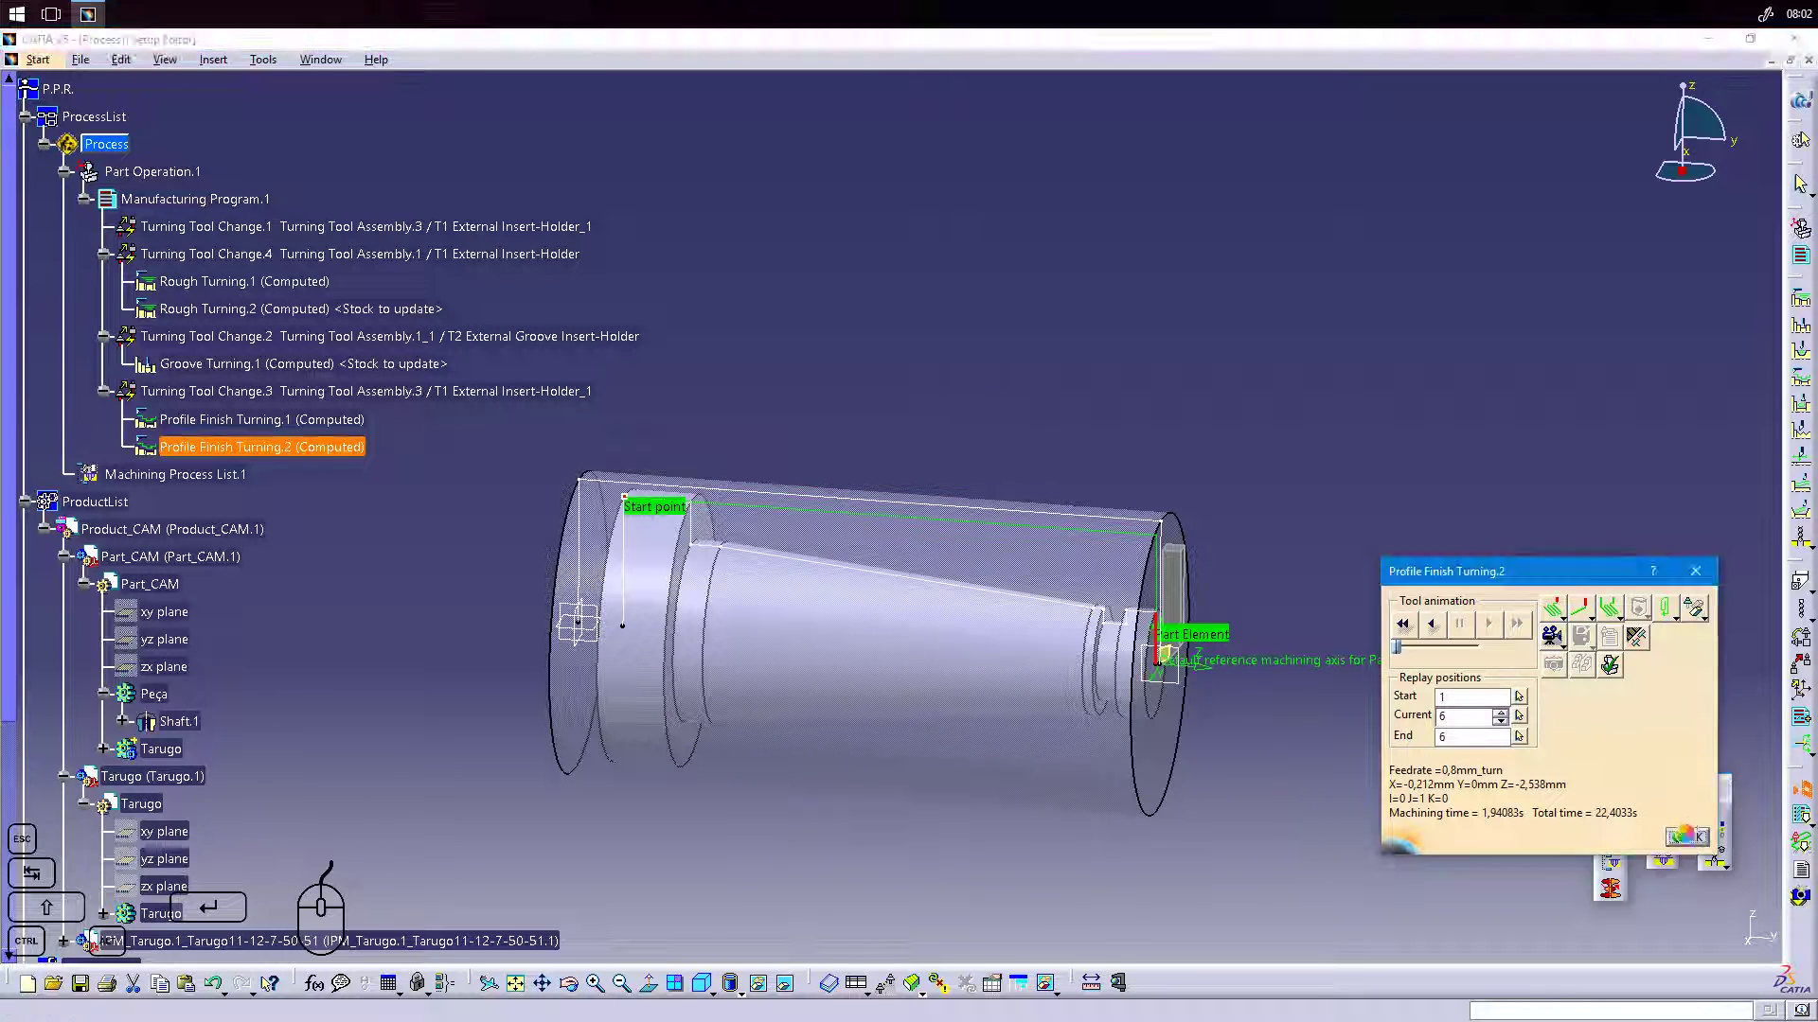
click(1535, 762)
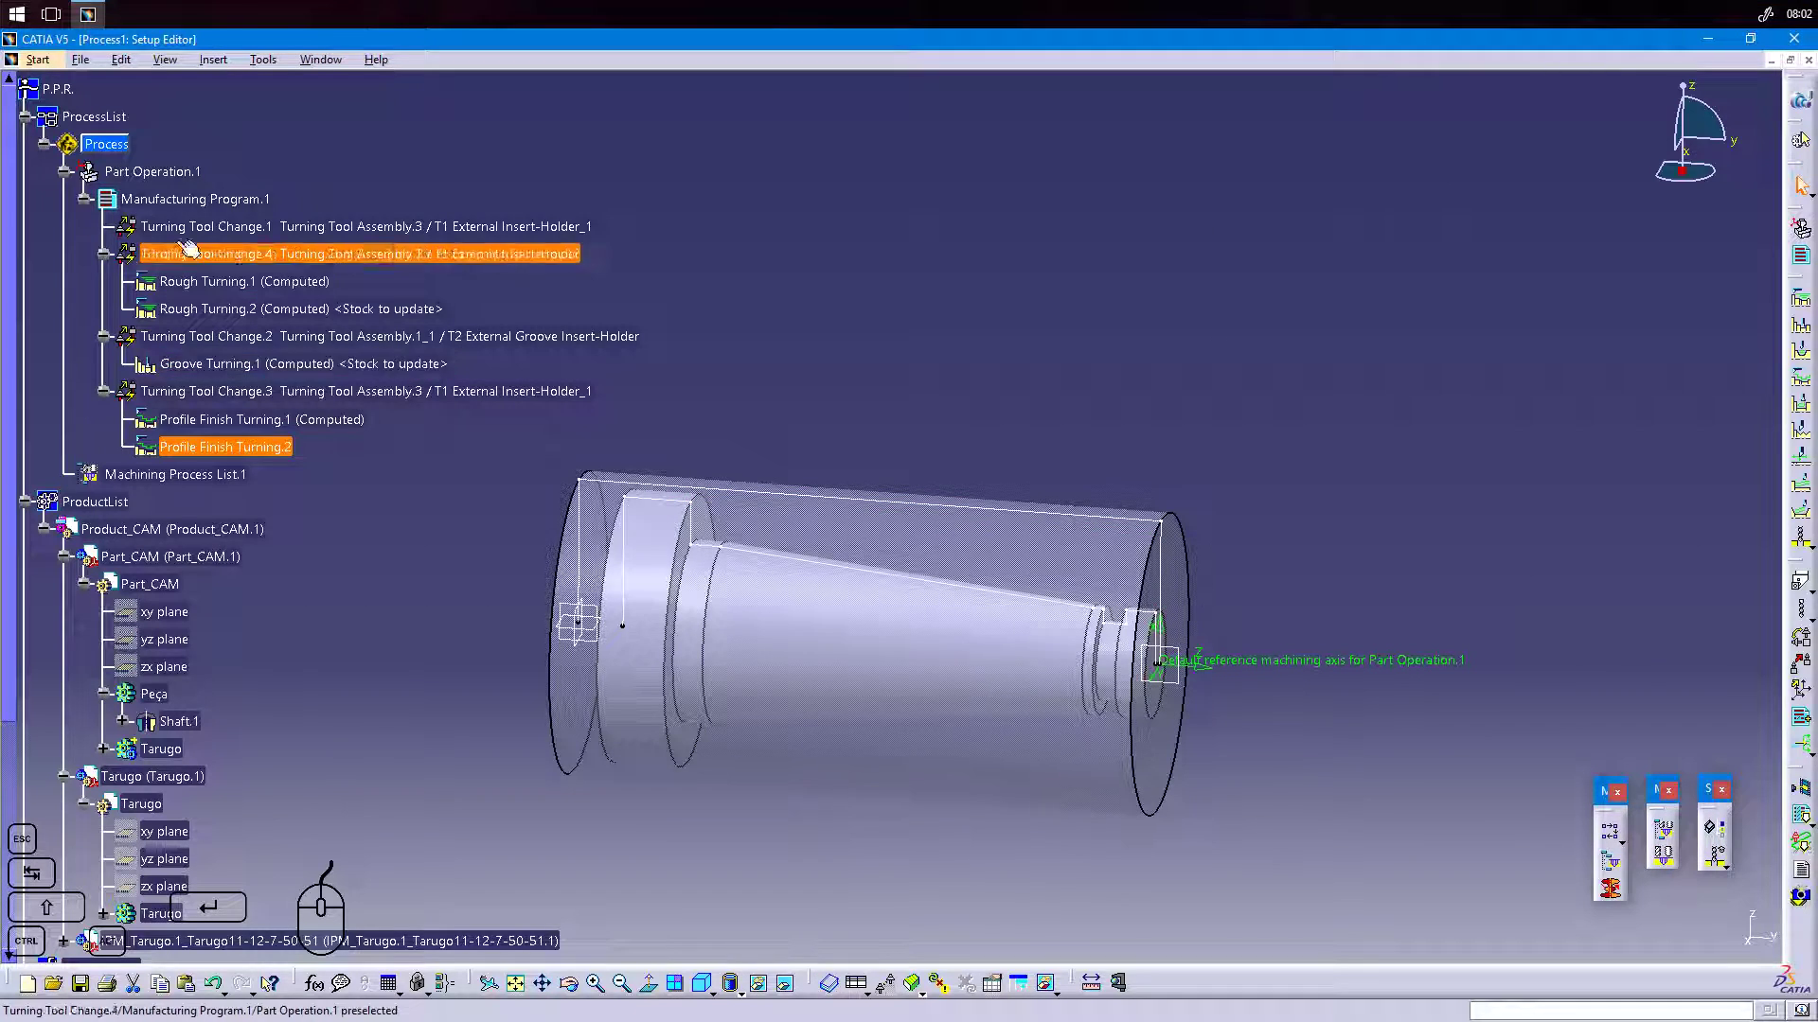
Run a video simulation of Manufacturing Program.1 using its tool path, review the Collision Stop List, and close the simulation.
right_click(192, 201)
mouse_move(284, 449)
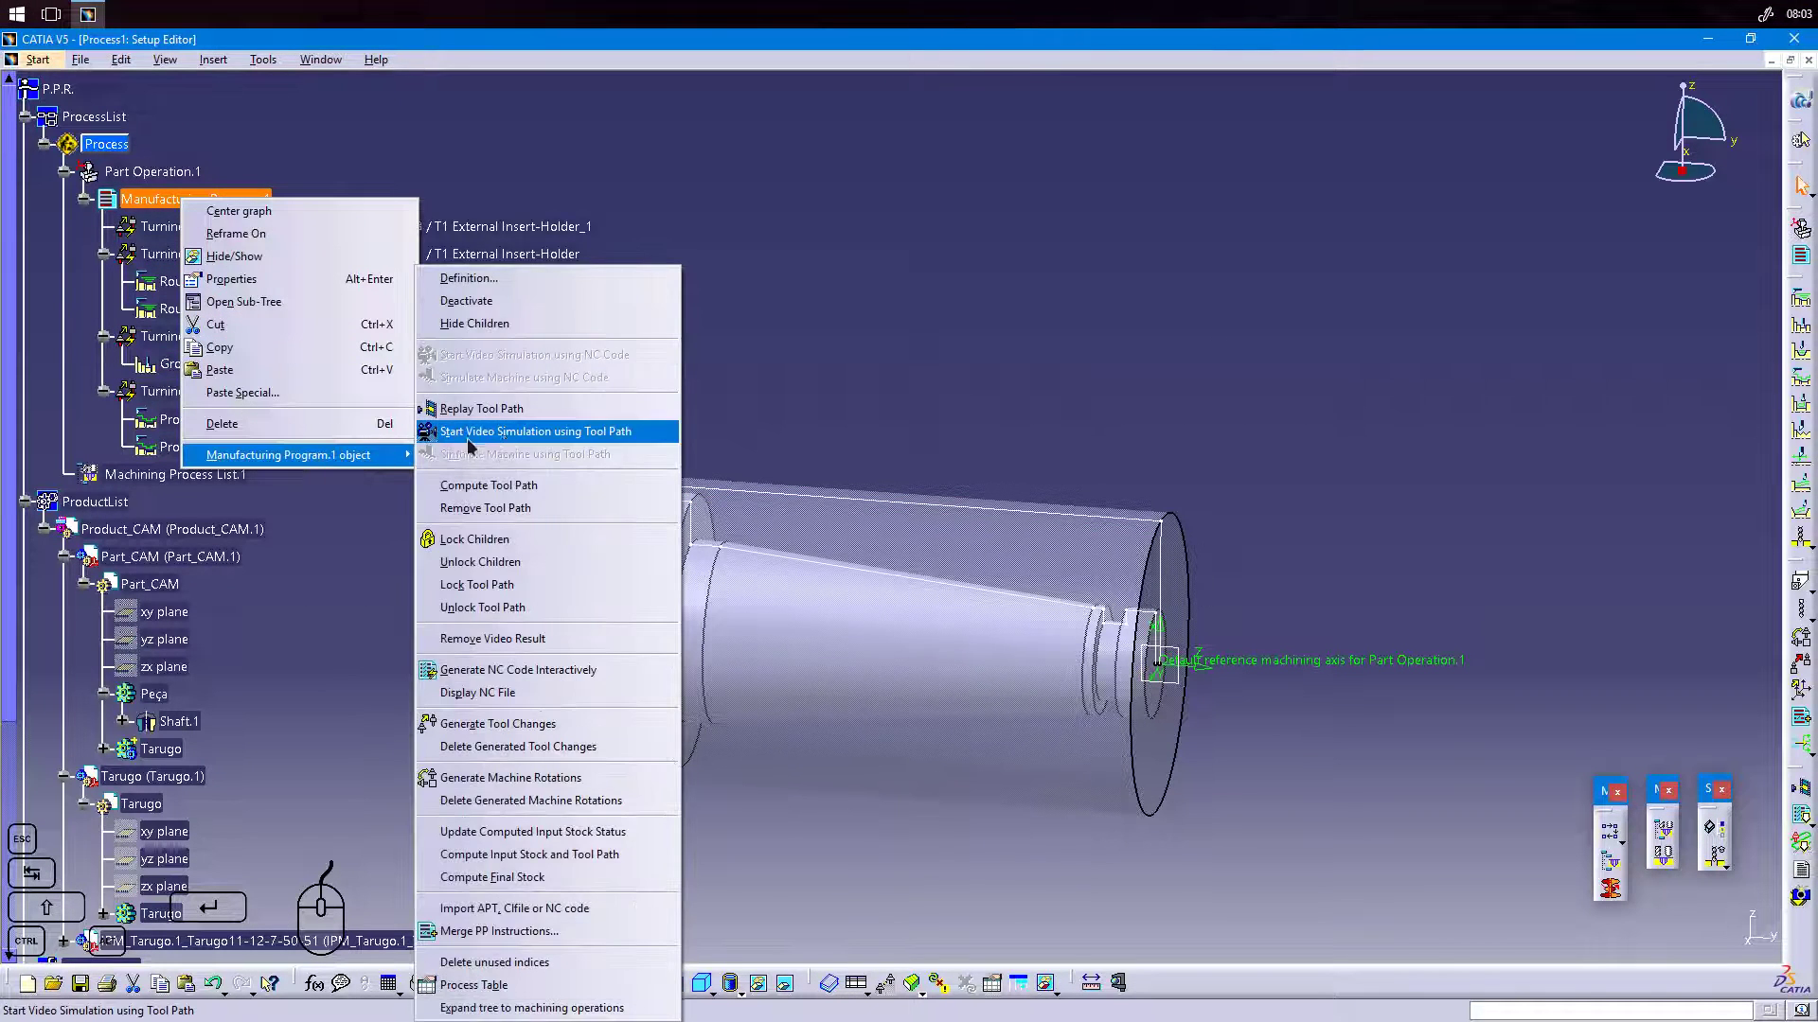
click(502, 432)
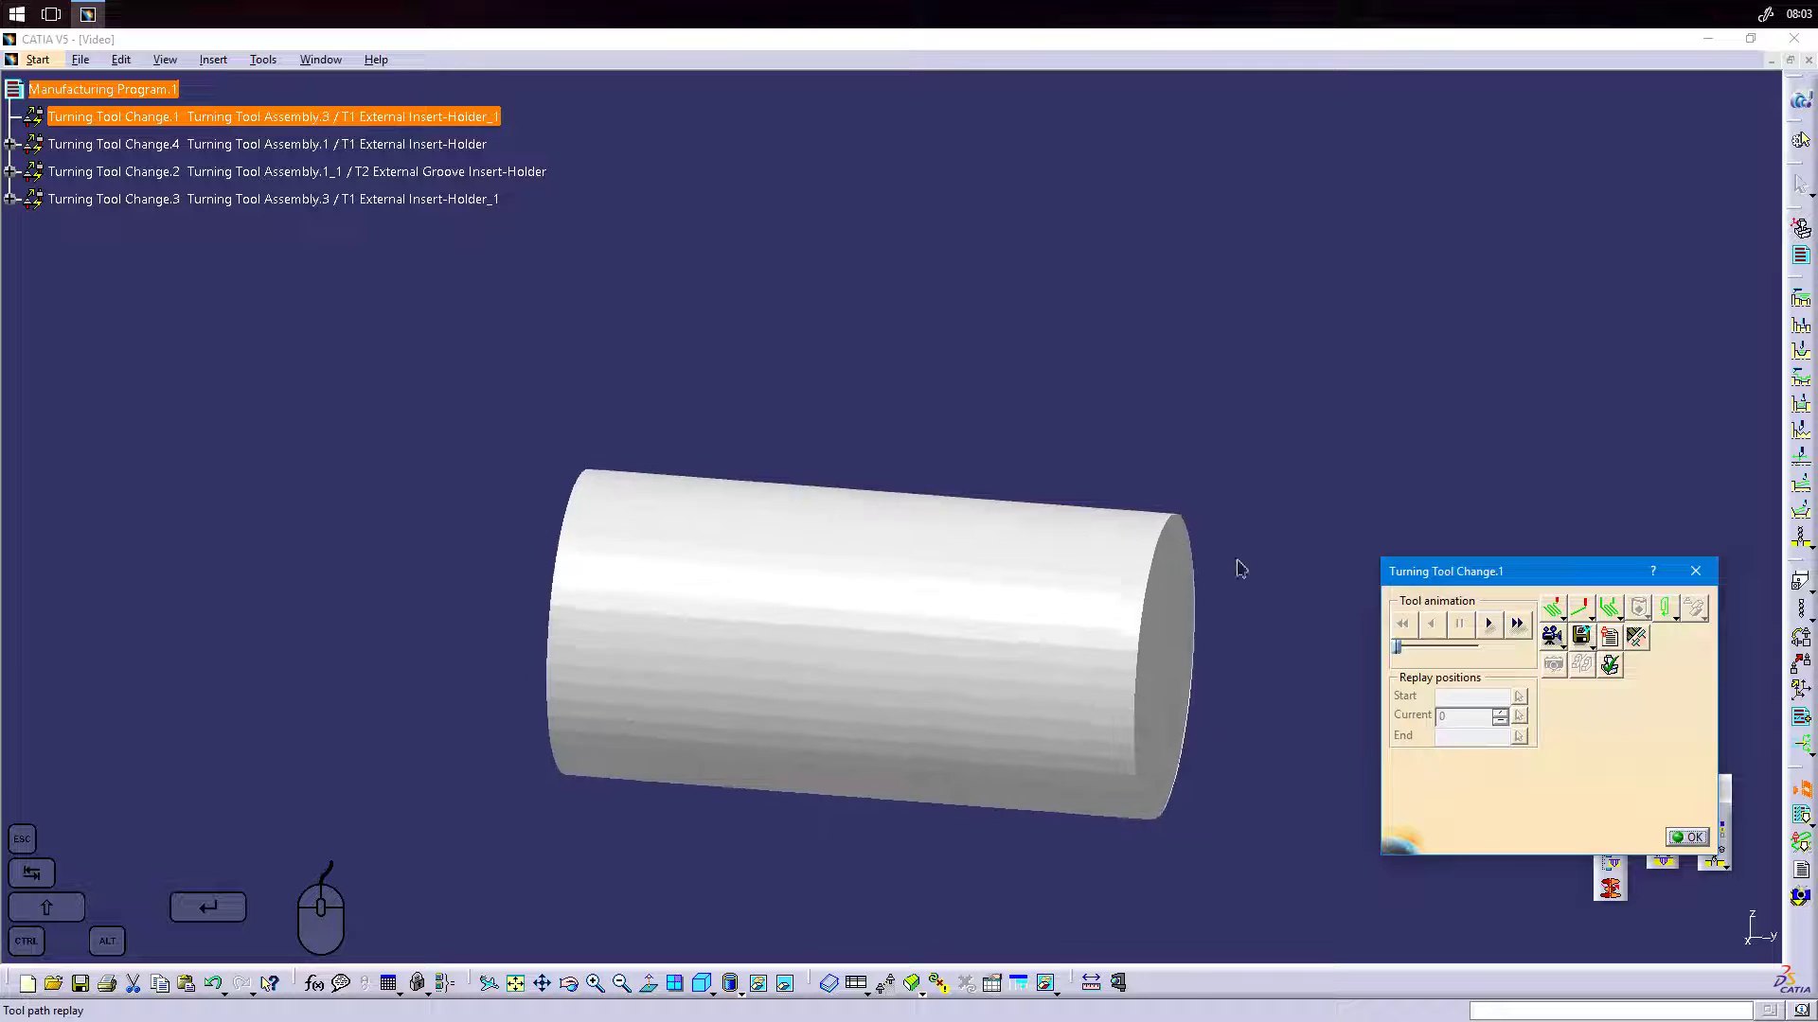
click(1489, 623)
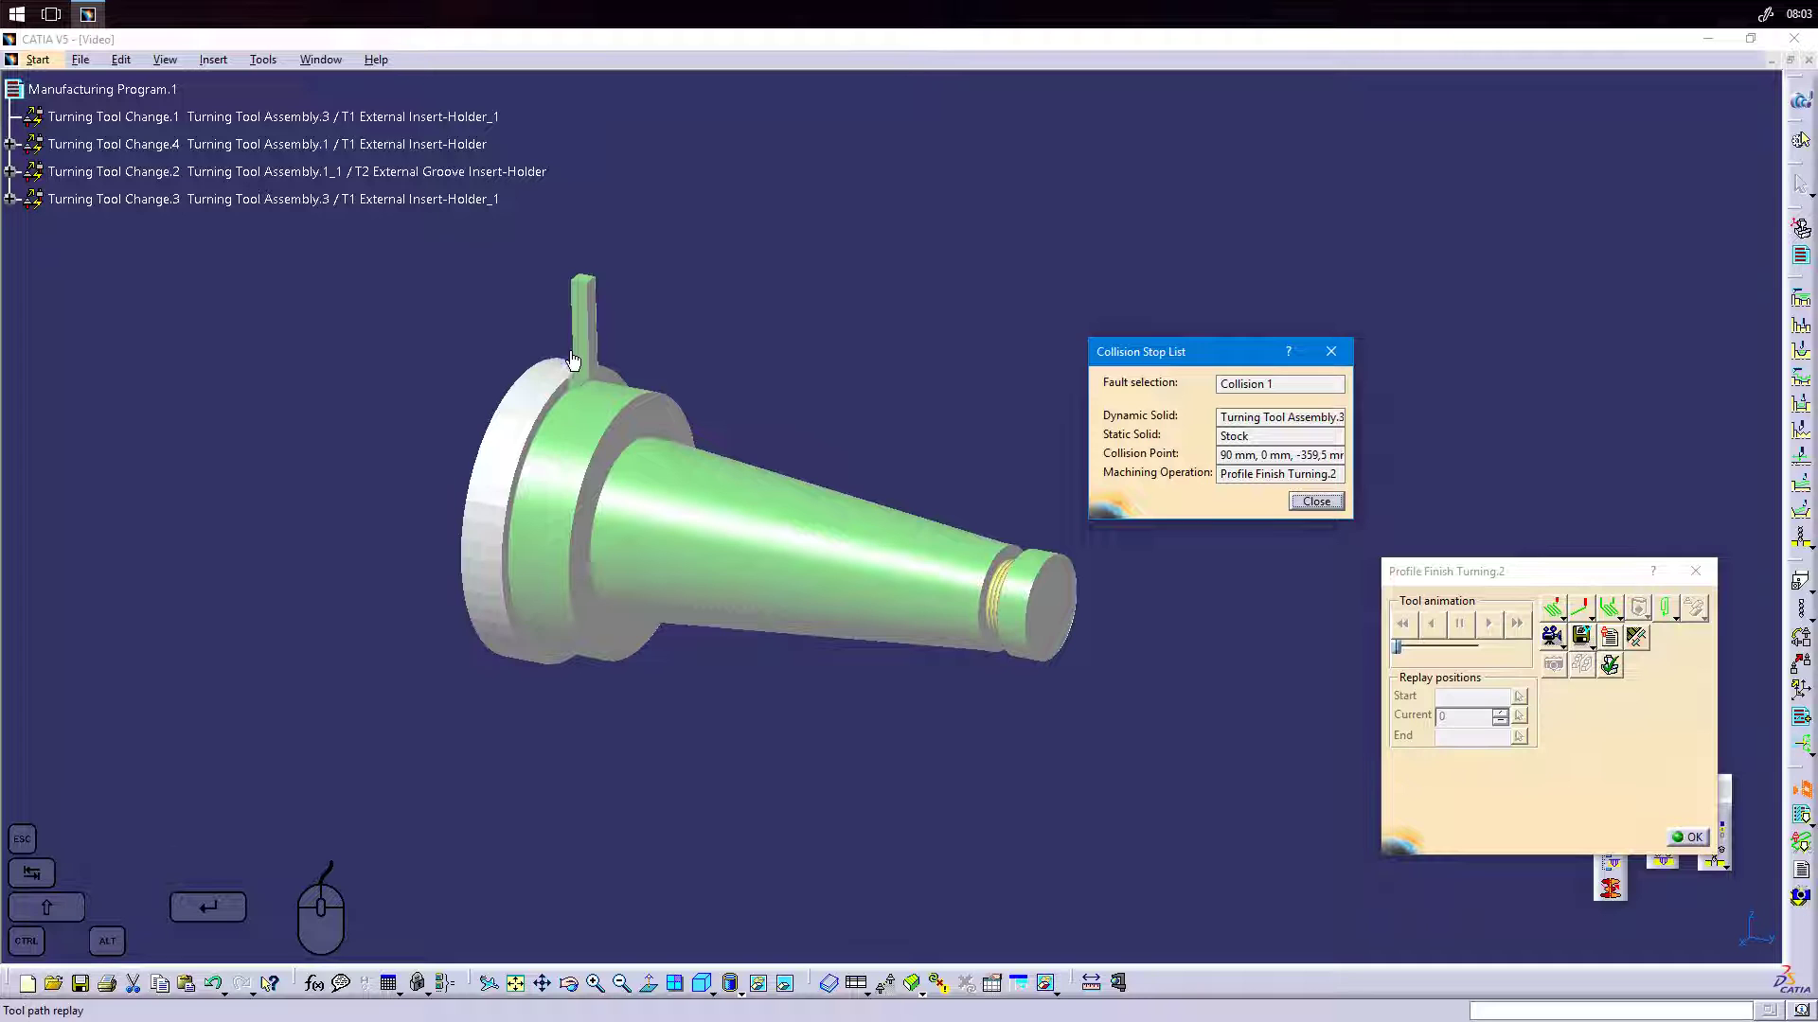
click(1315, 500)
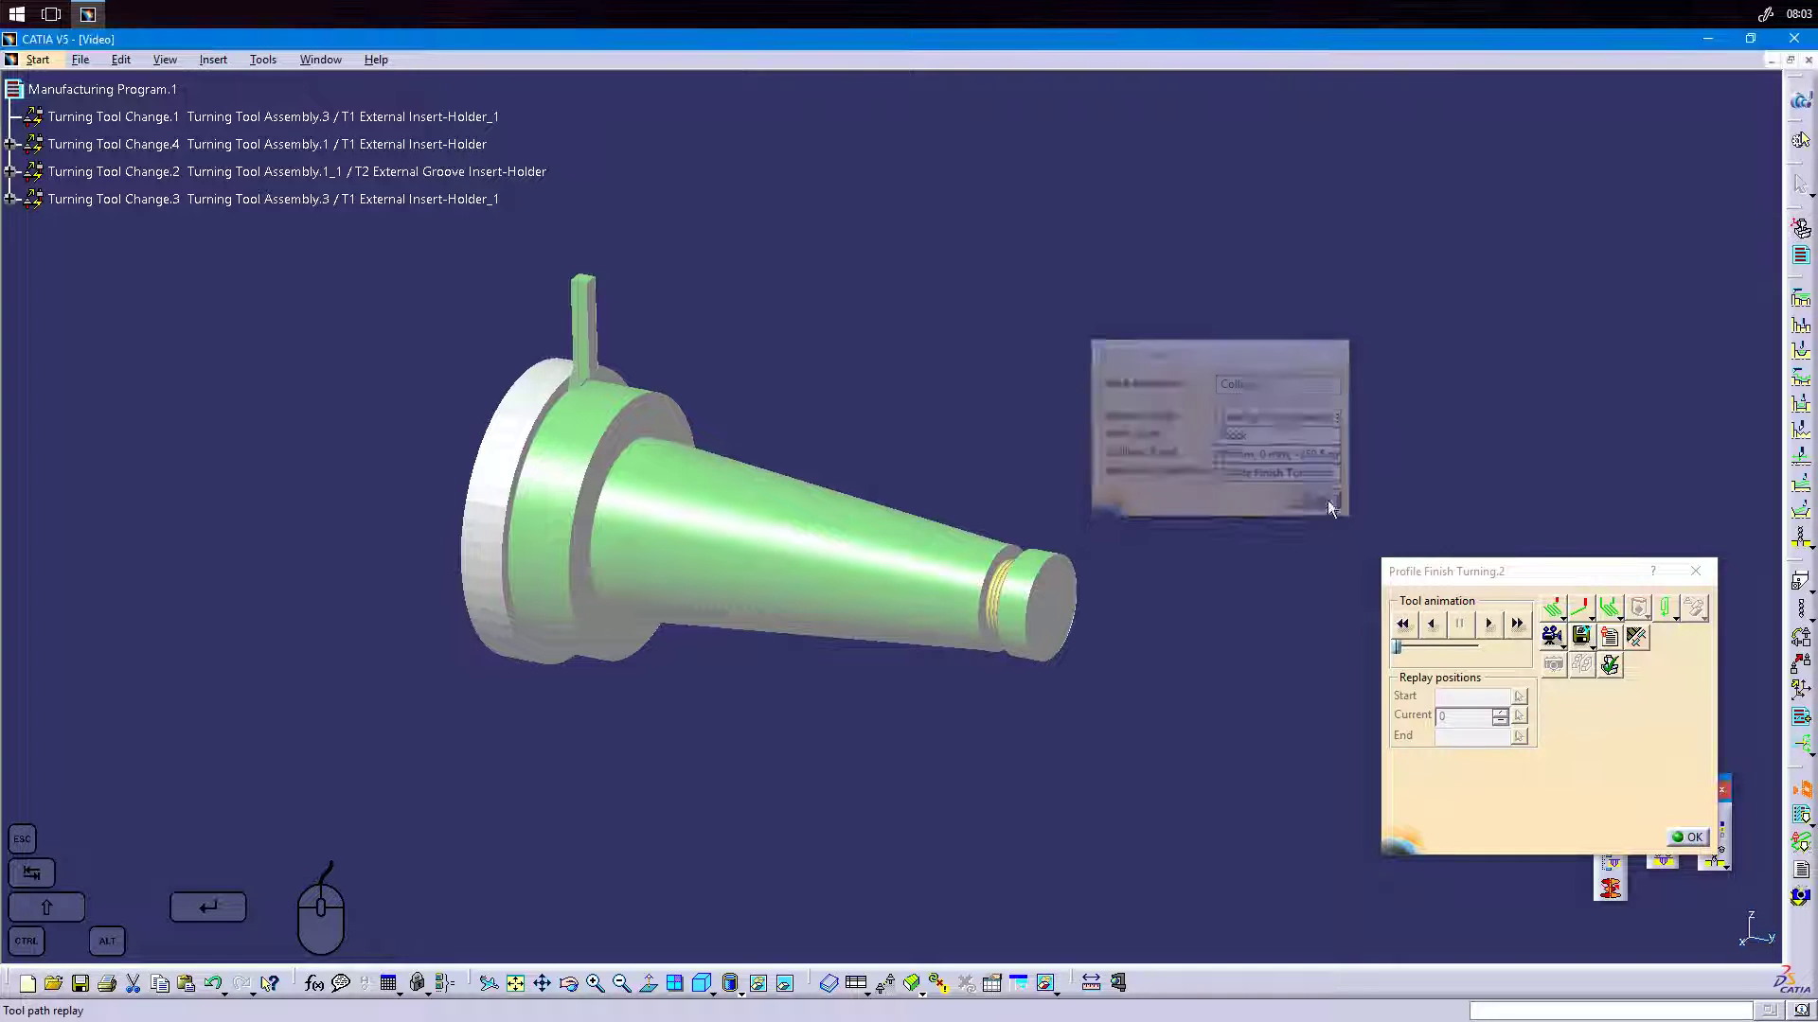
click(1687, 839)
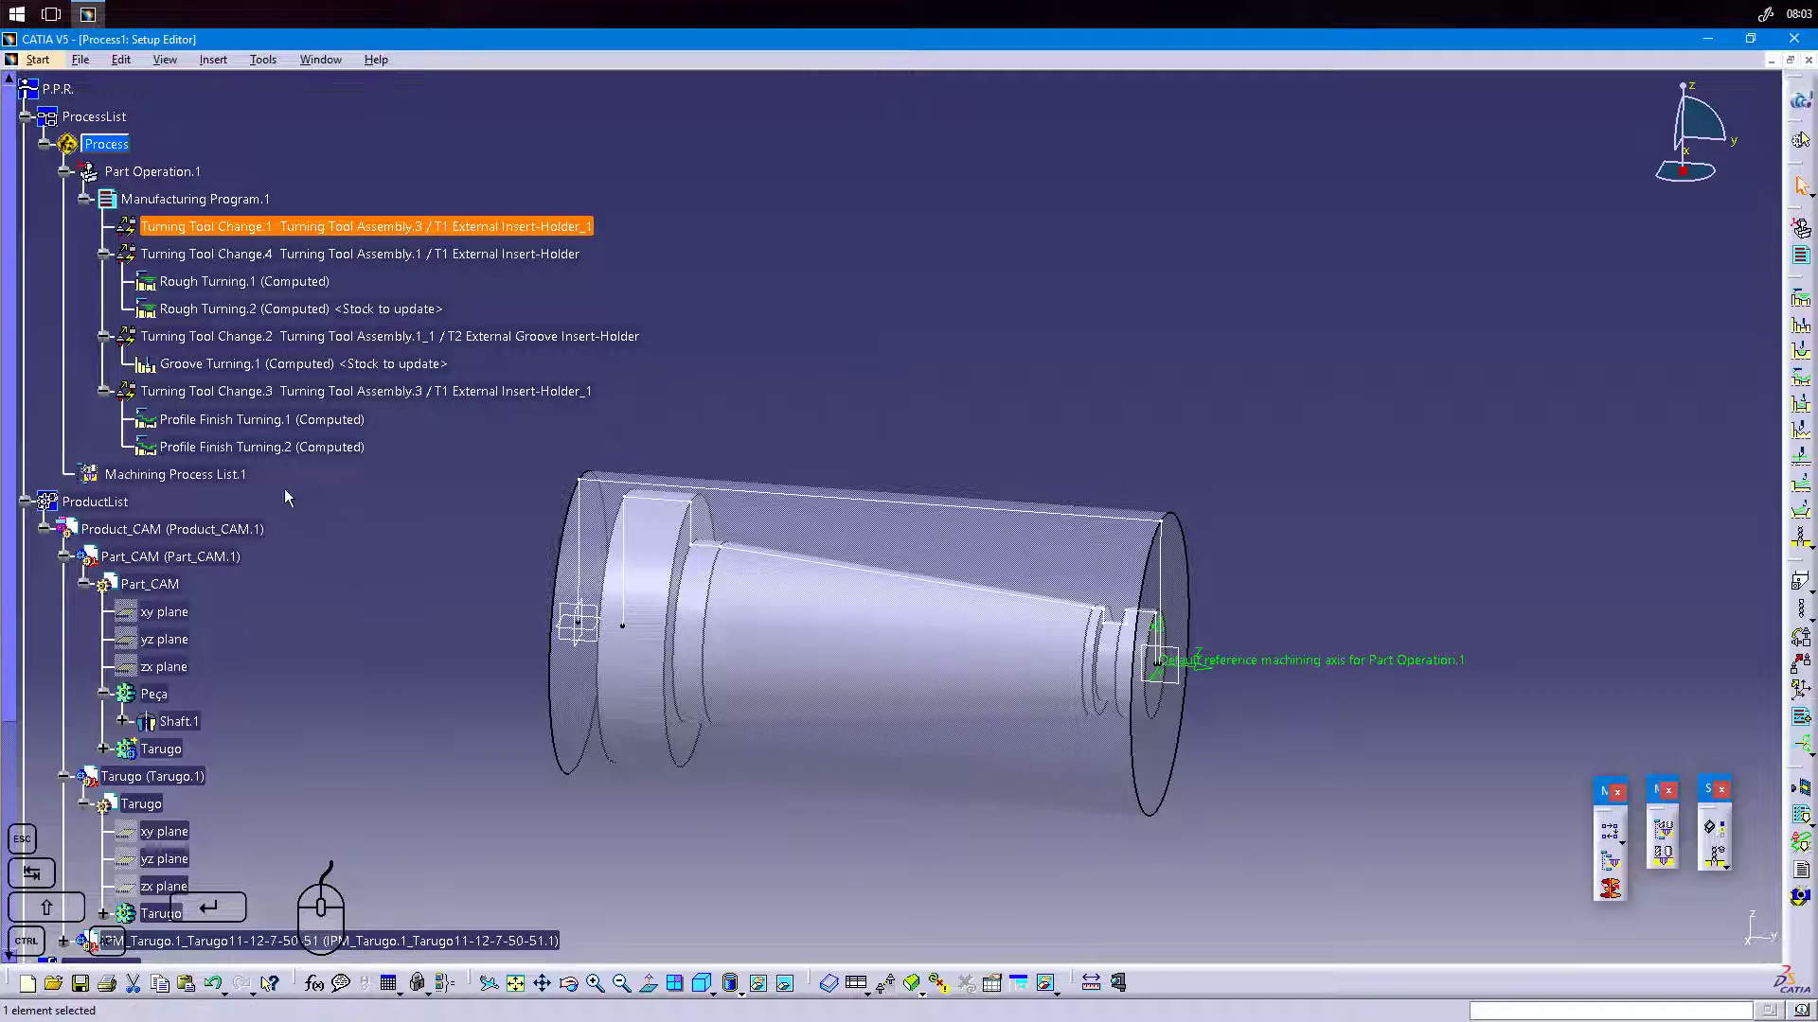
Reopen Profile Finish Turning.2, check its Approach macro modes, and compute the operation's input stock profile.
double_click(268, 447)
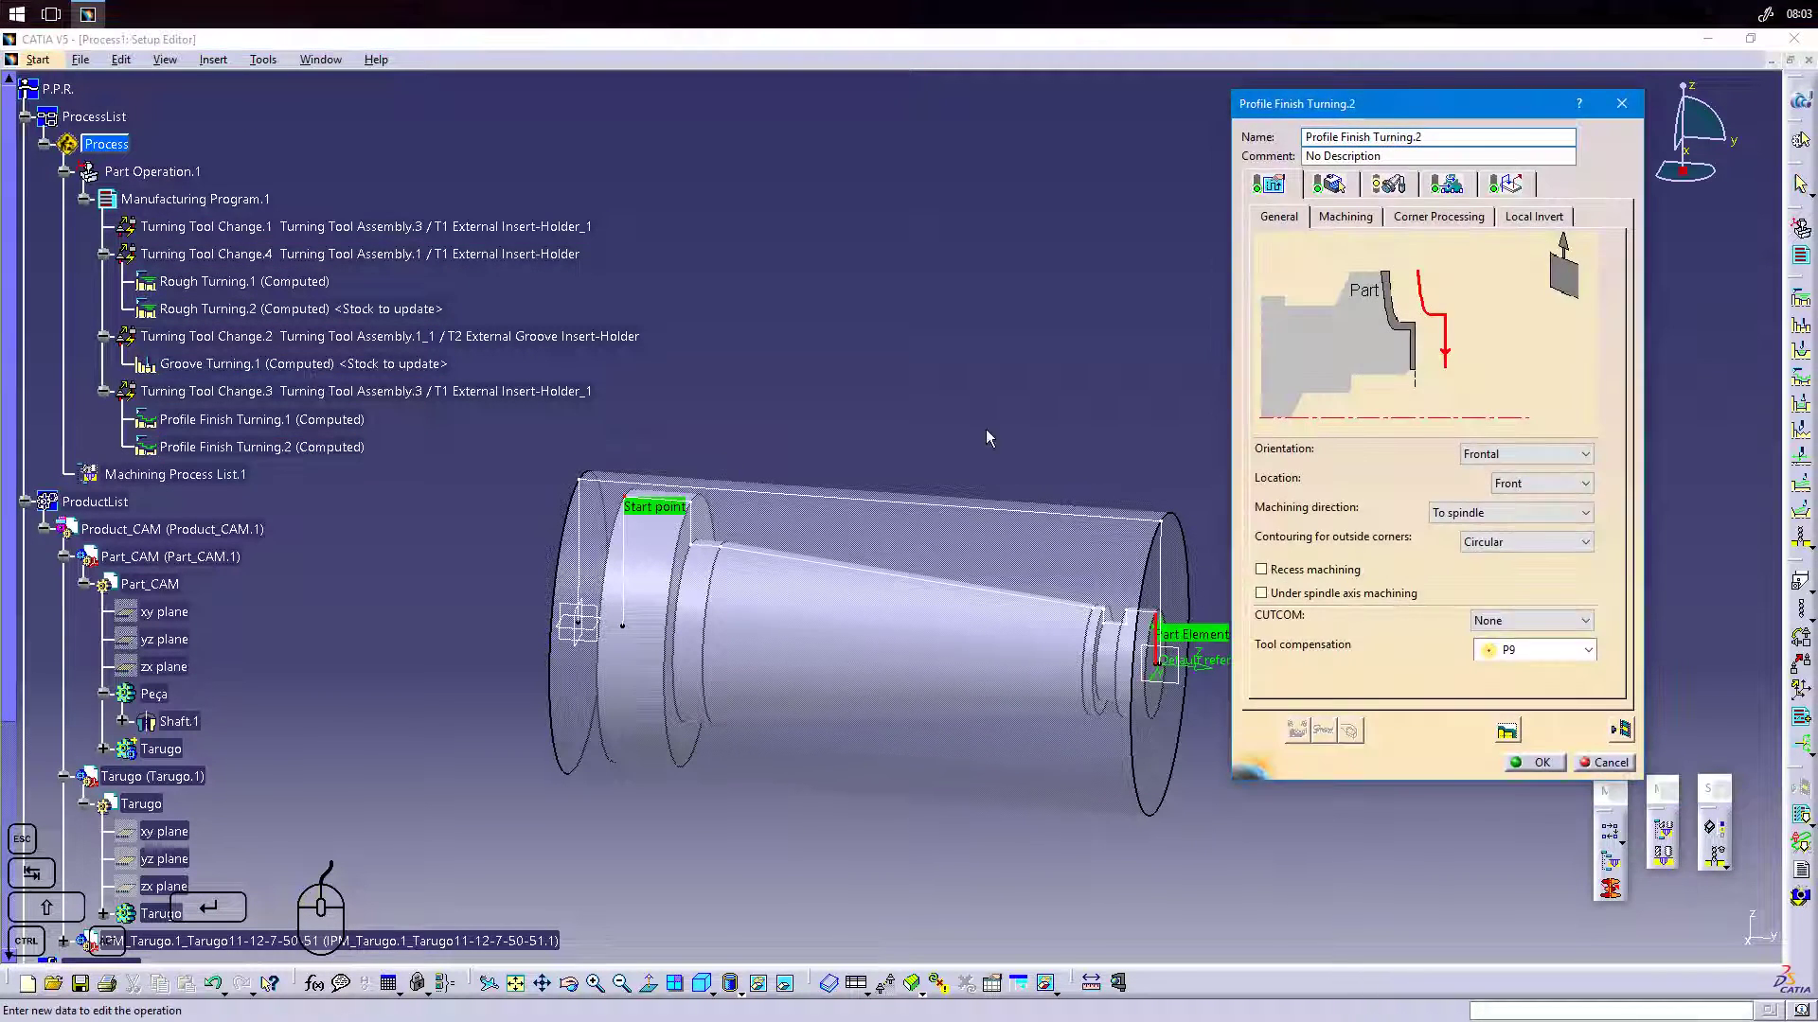
click(1530, 183)
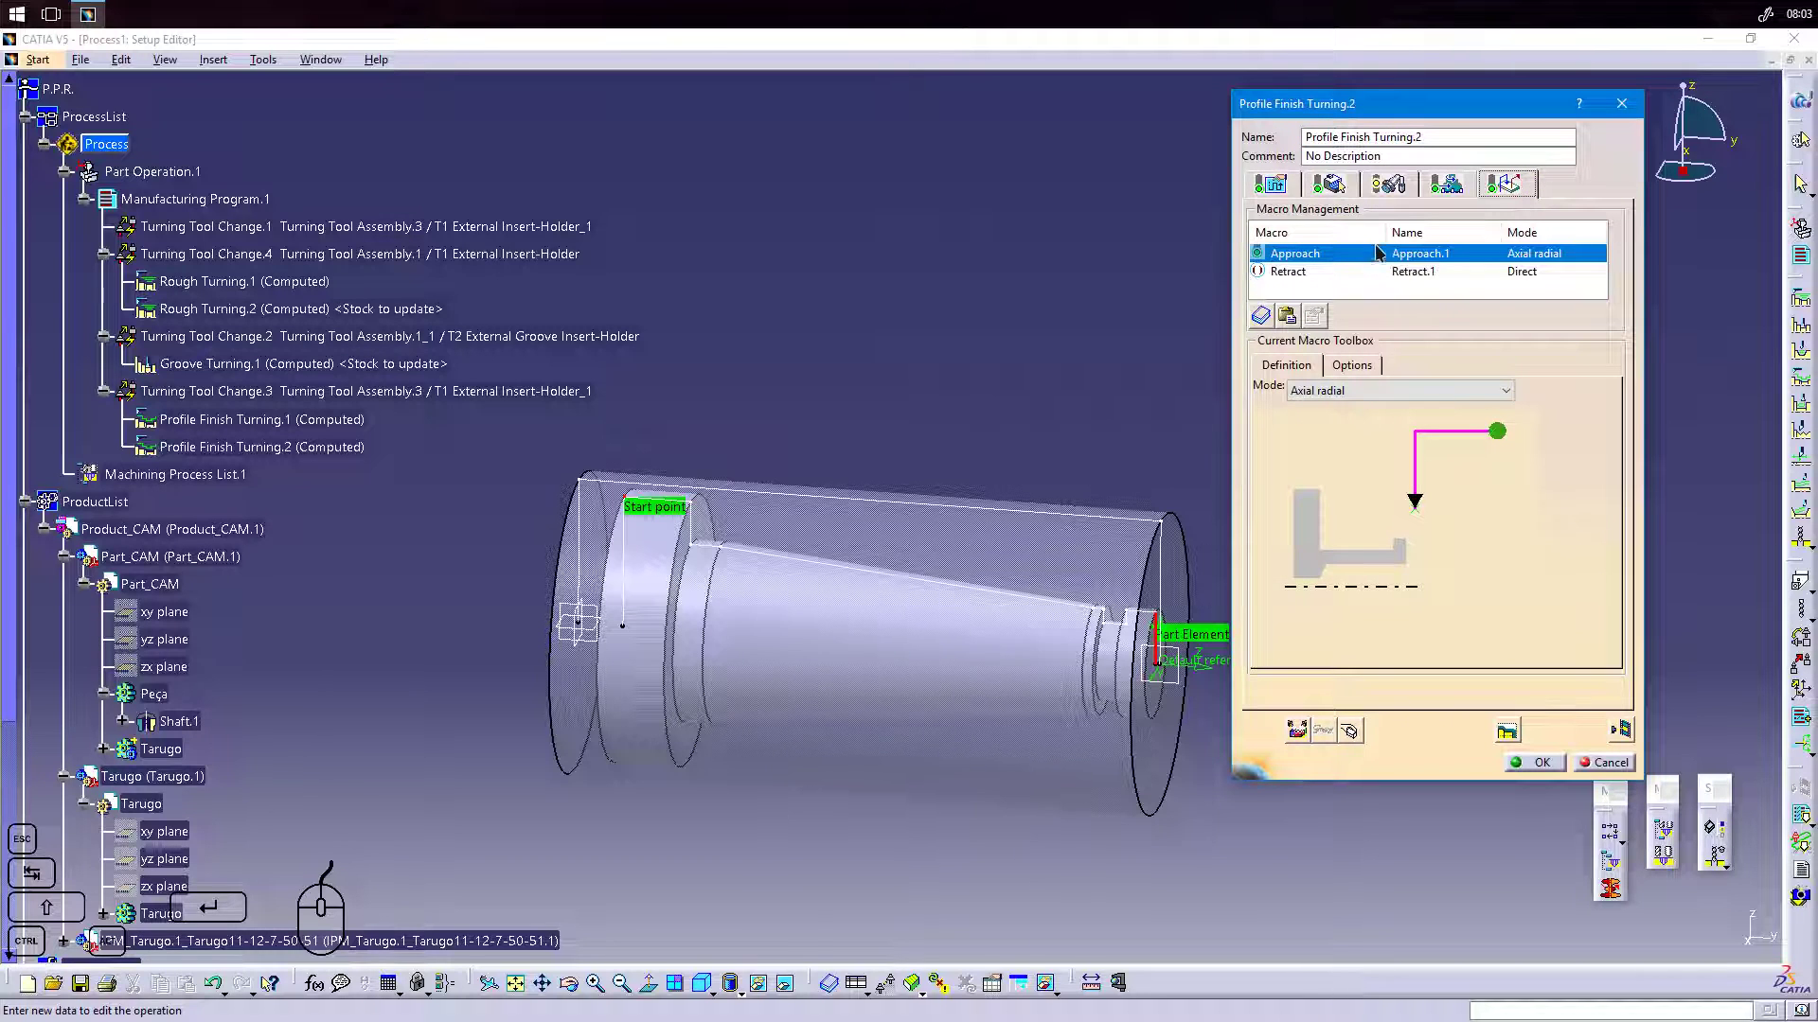
click(1385, 392)
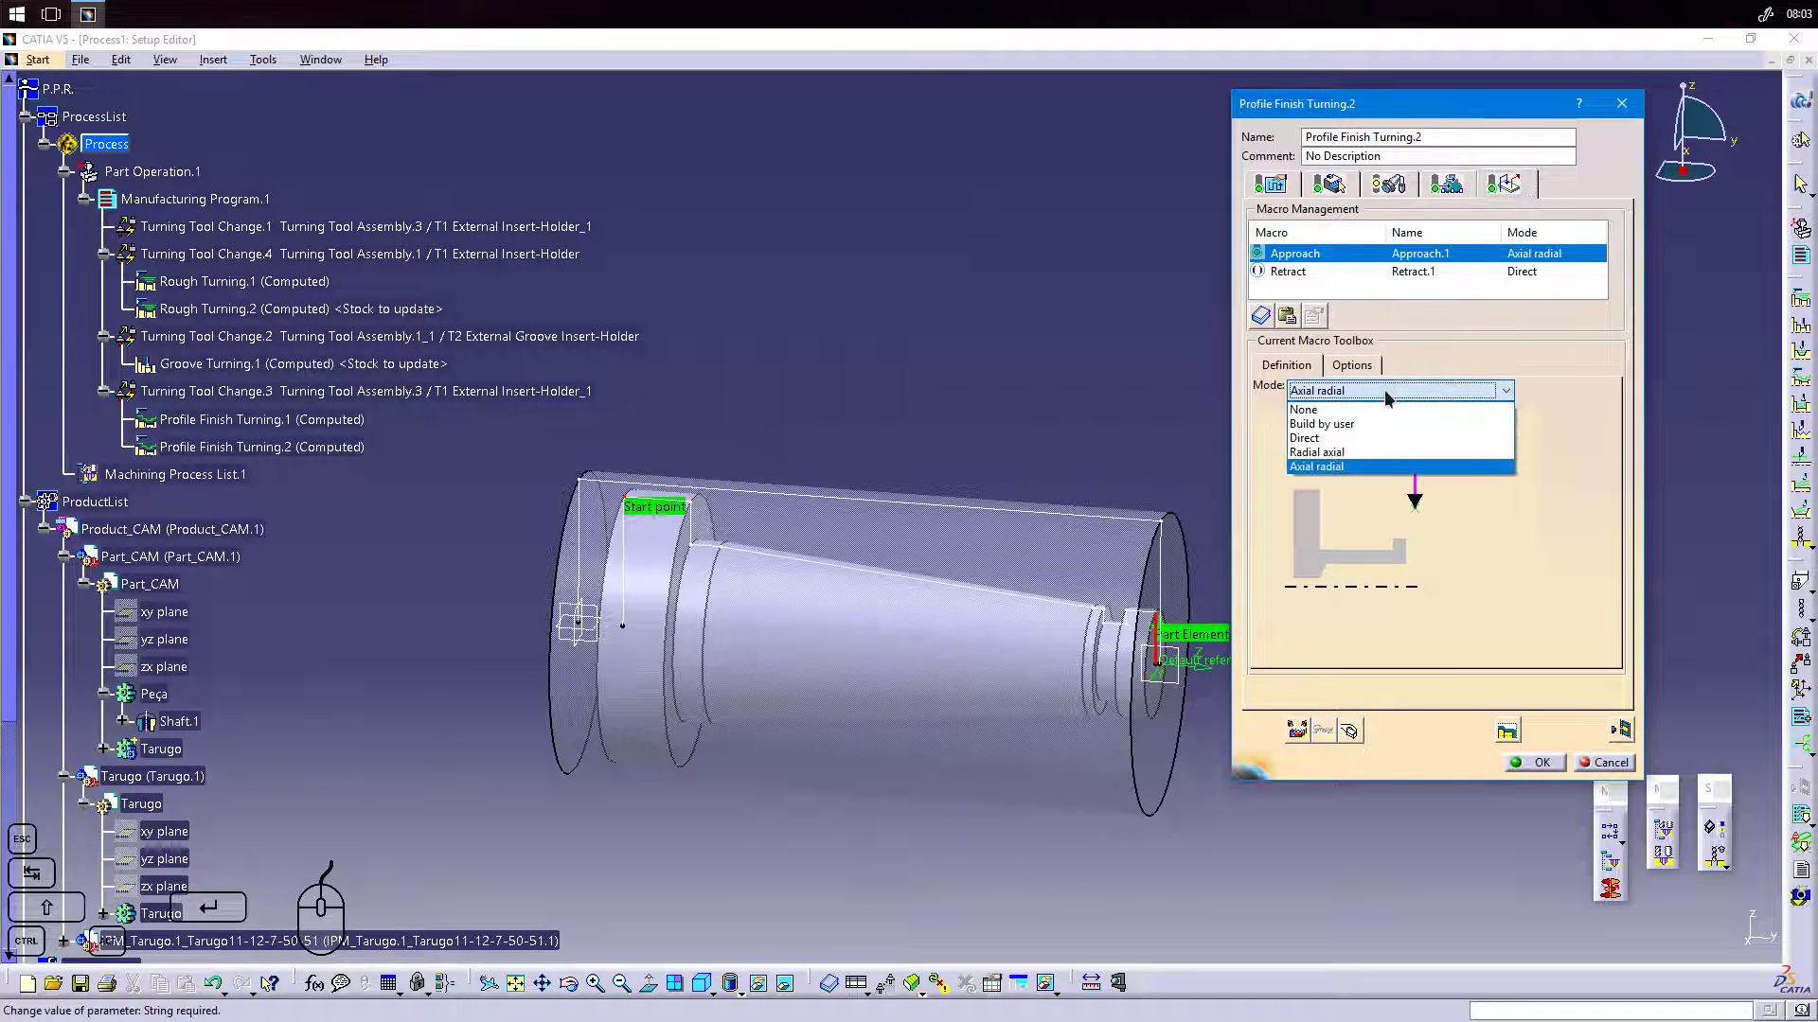
click(1385, 392)
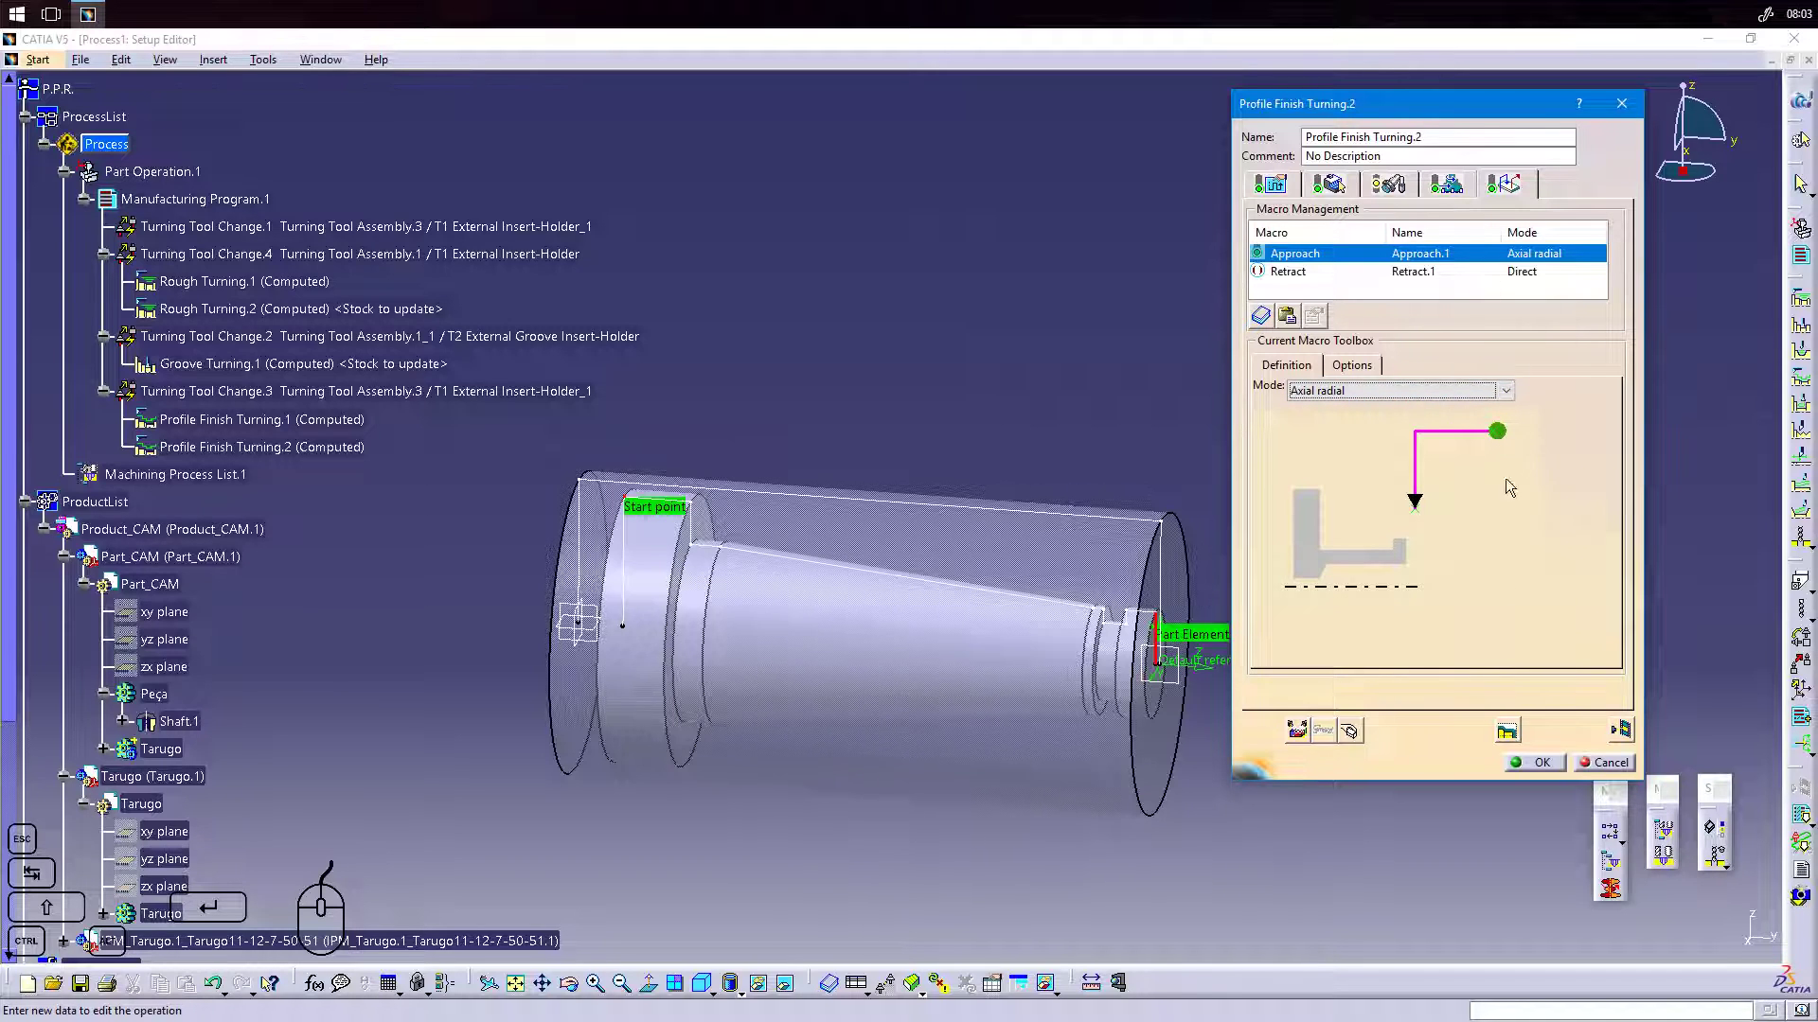
click(1507, 732)
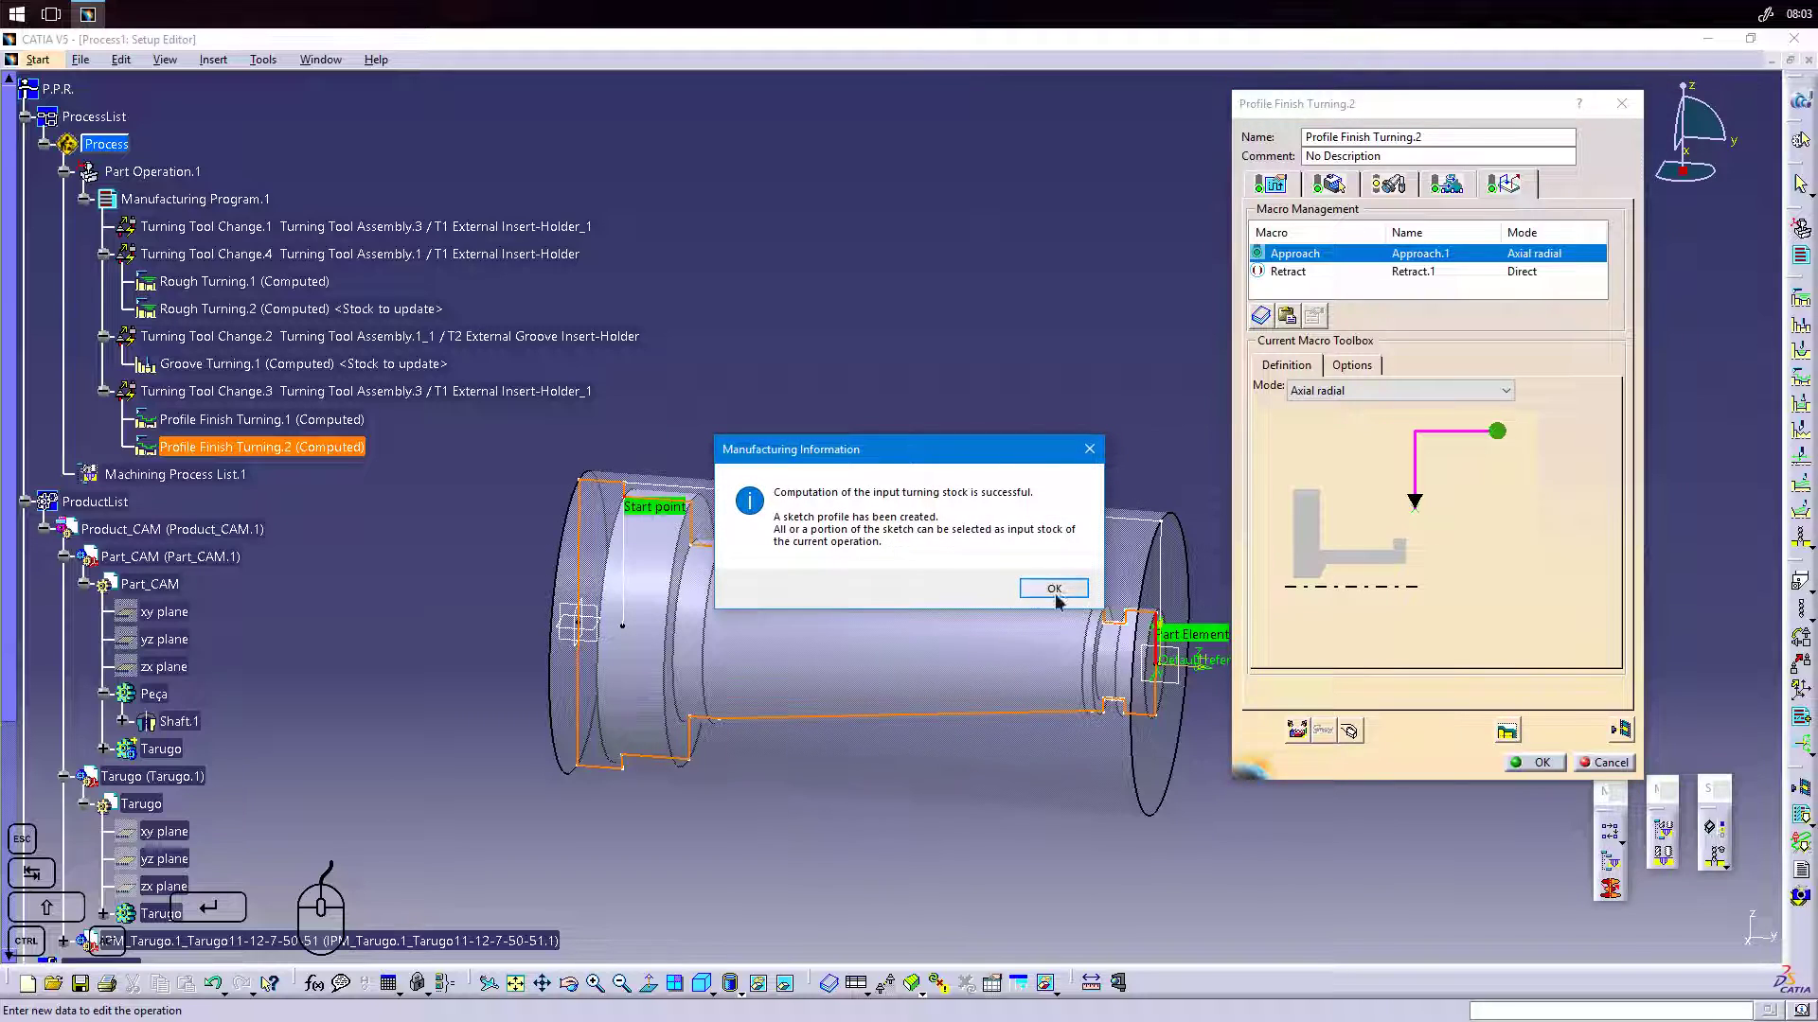
click(1055, 595)
Redefine the approach start point at the stock profile corner on the blank's outer diameter, directly above the flange's rear edge.
middle_drag(697, 599, 674, 520)
middle_drag(677, 670, 840, 532)
middle_drag(744, 469, 805, 485)
middle_drag(639, 520, 724, 523)
middle_drag(617, 636, 455, 512)
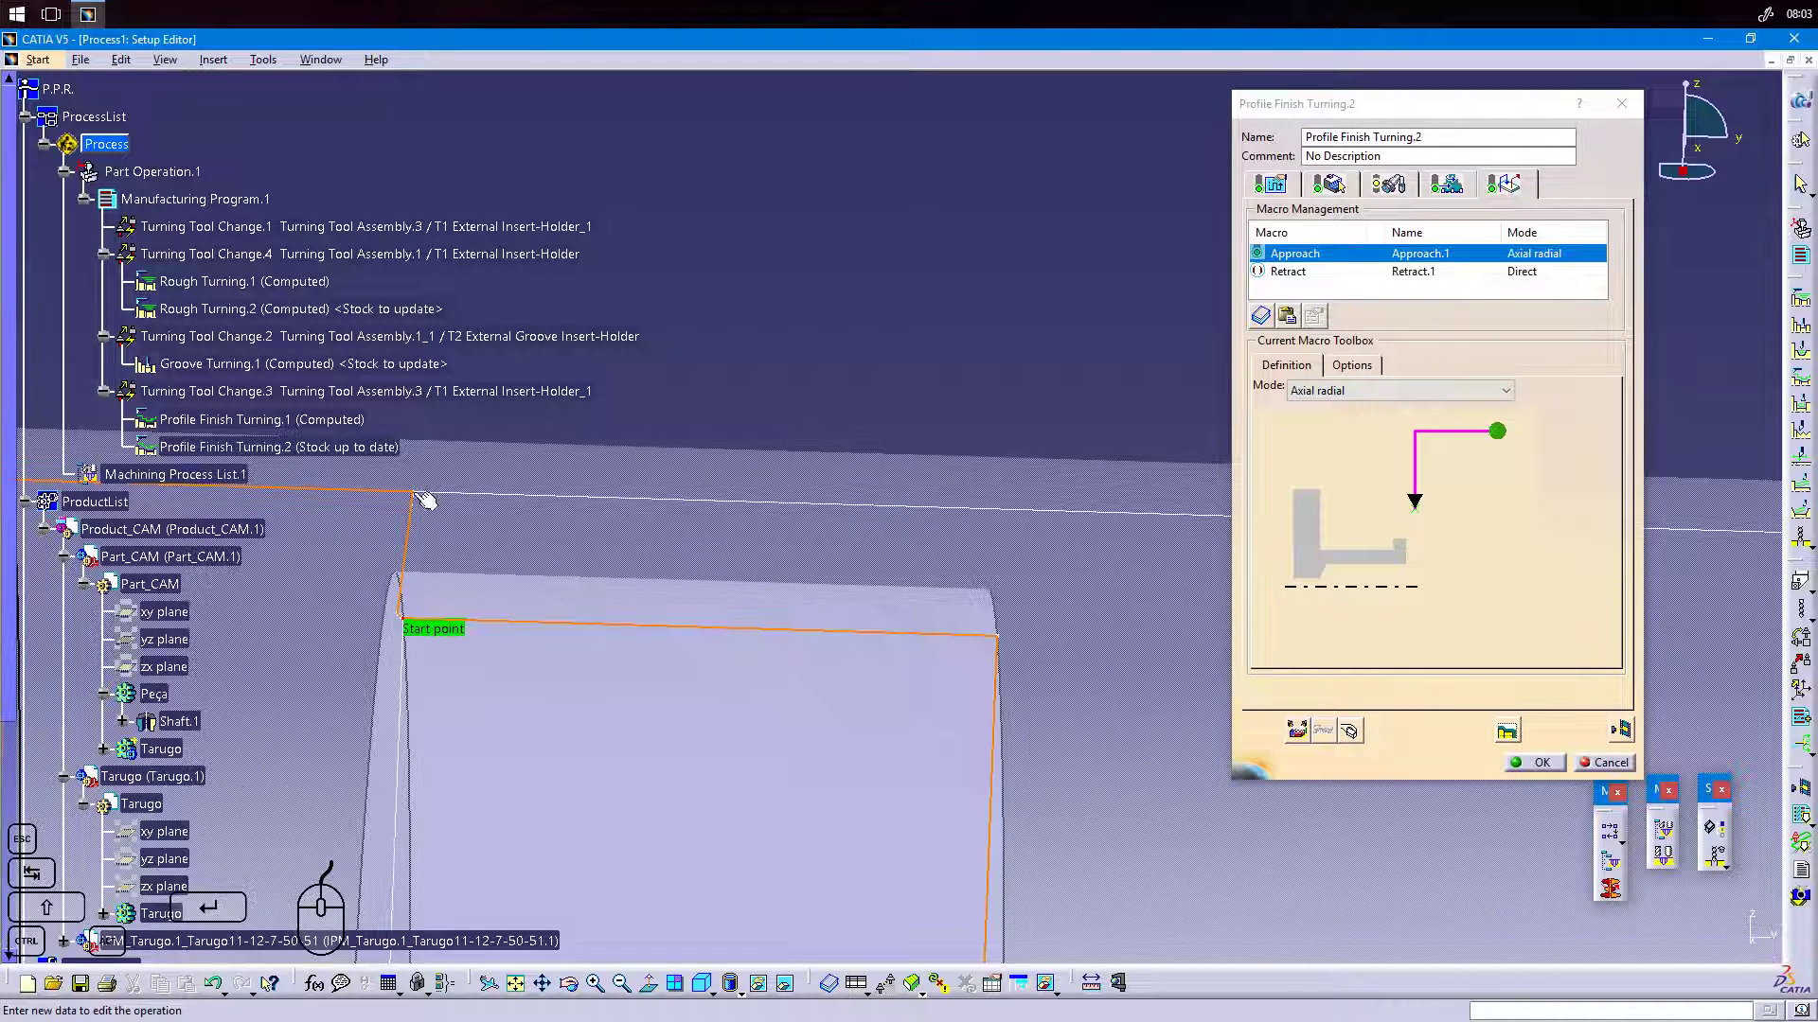
click(1500, 432)
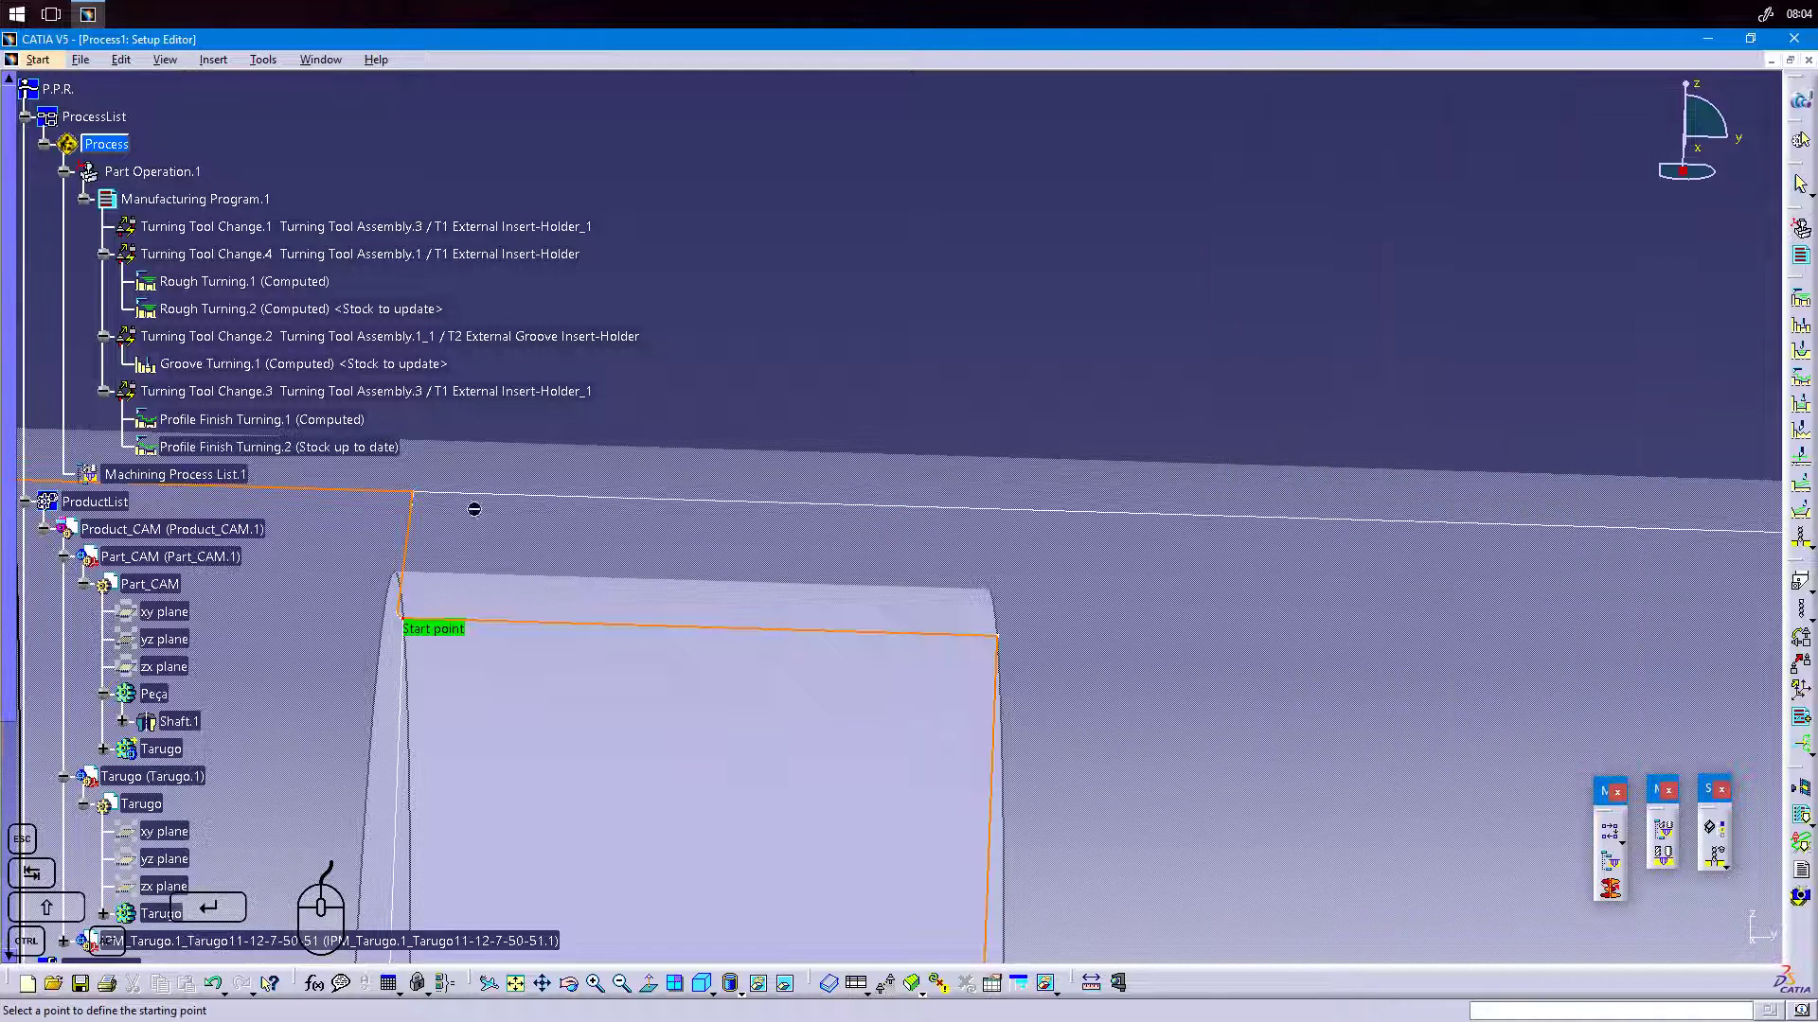
click(422, 501)
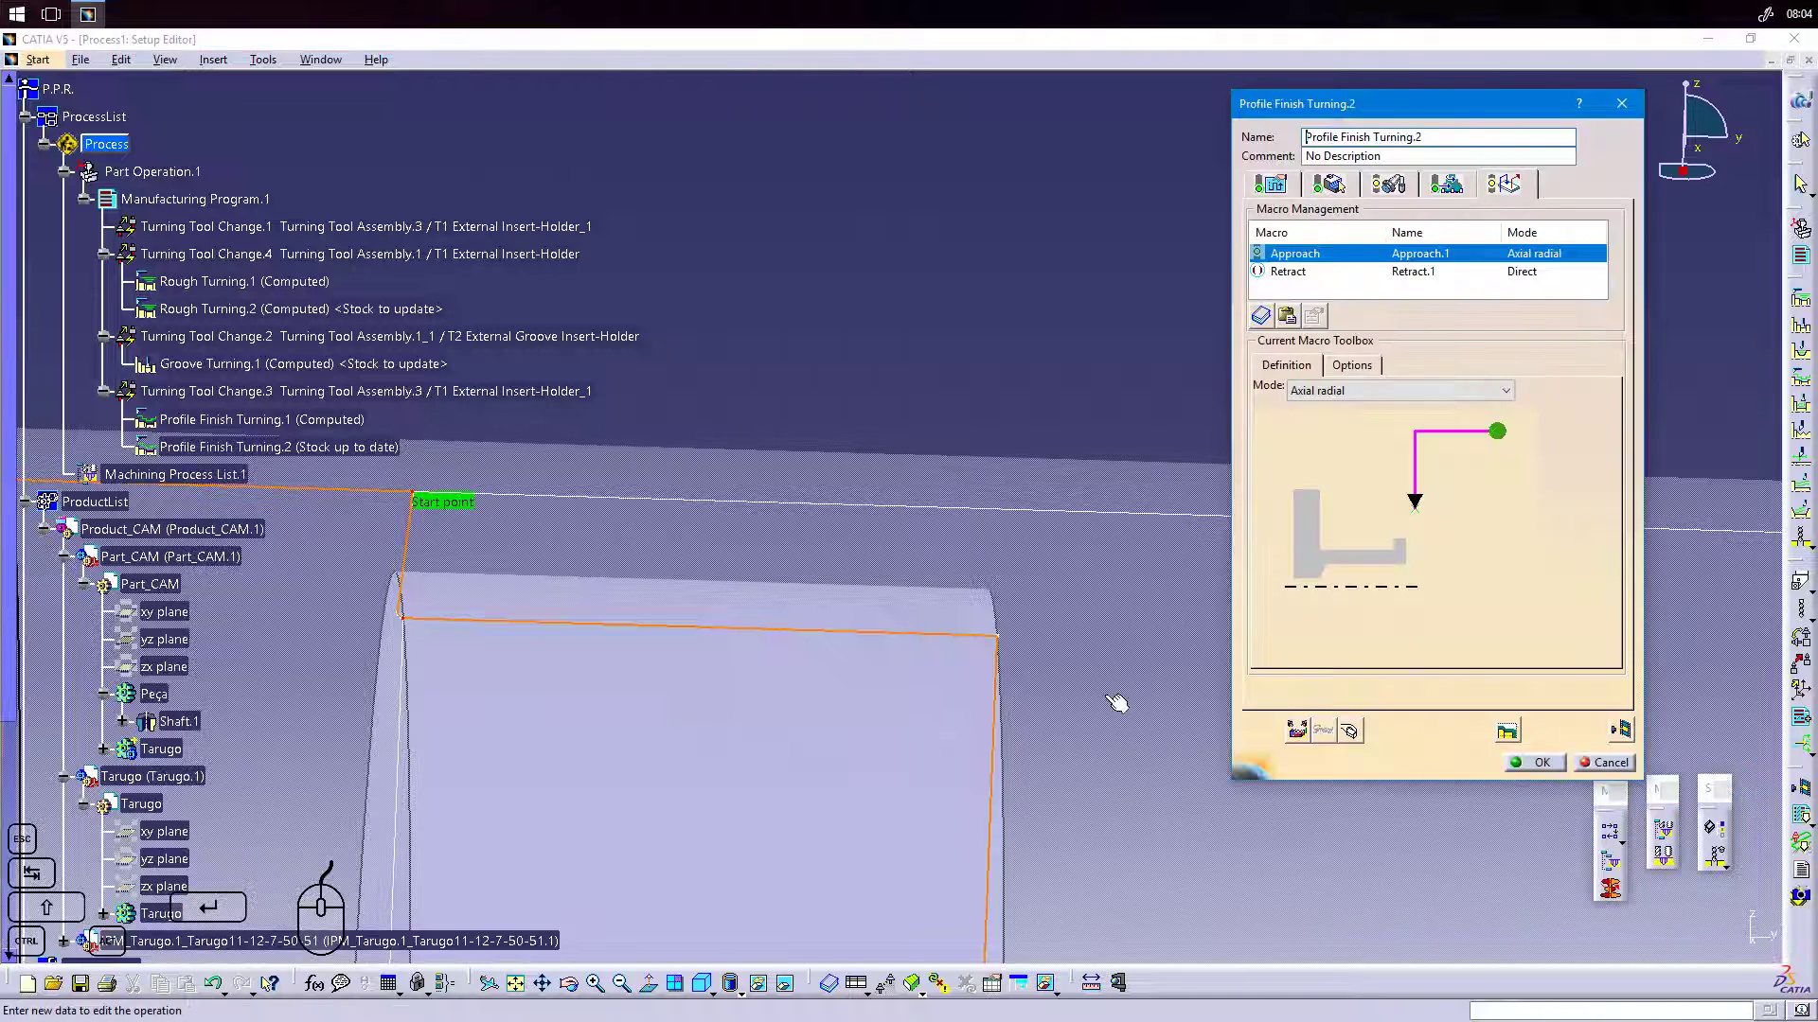
Recompute and display the Profile Finish Turning.2 tool path from the new start point, and accept the operation.
mouse_move(1075, 668)
middle_down()
mouse_move(918, 597)
mouse_move(913, 746)
middle_up()
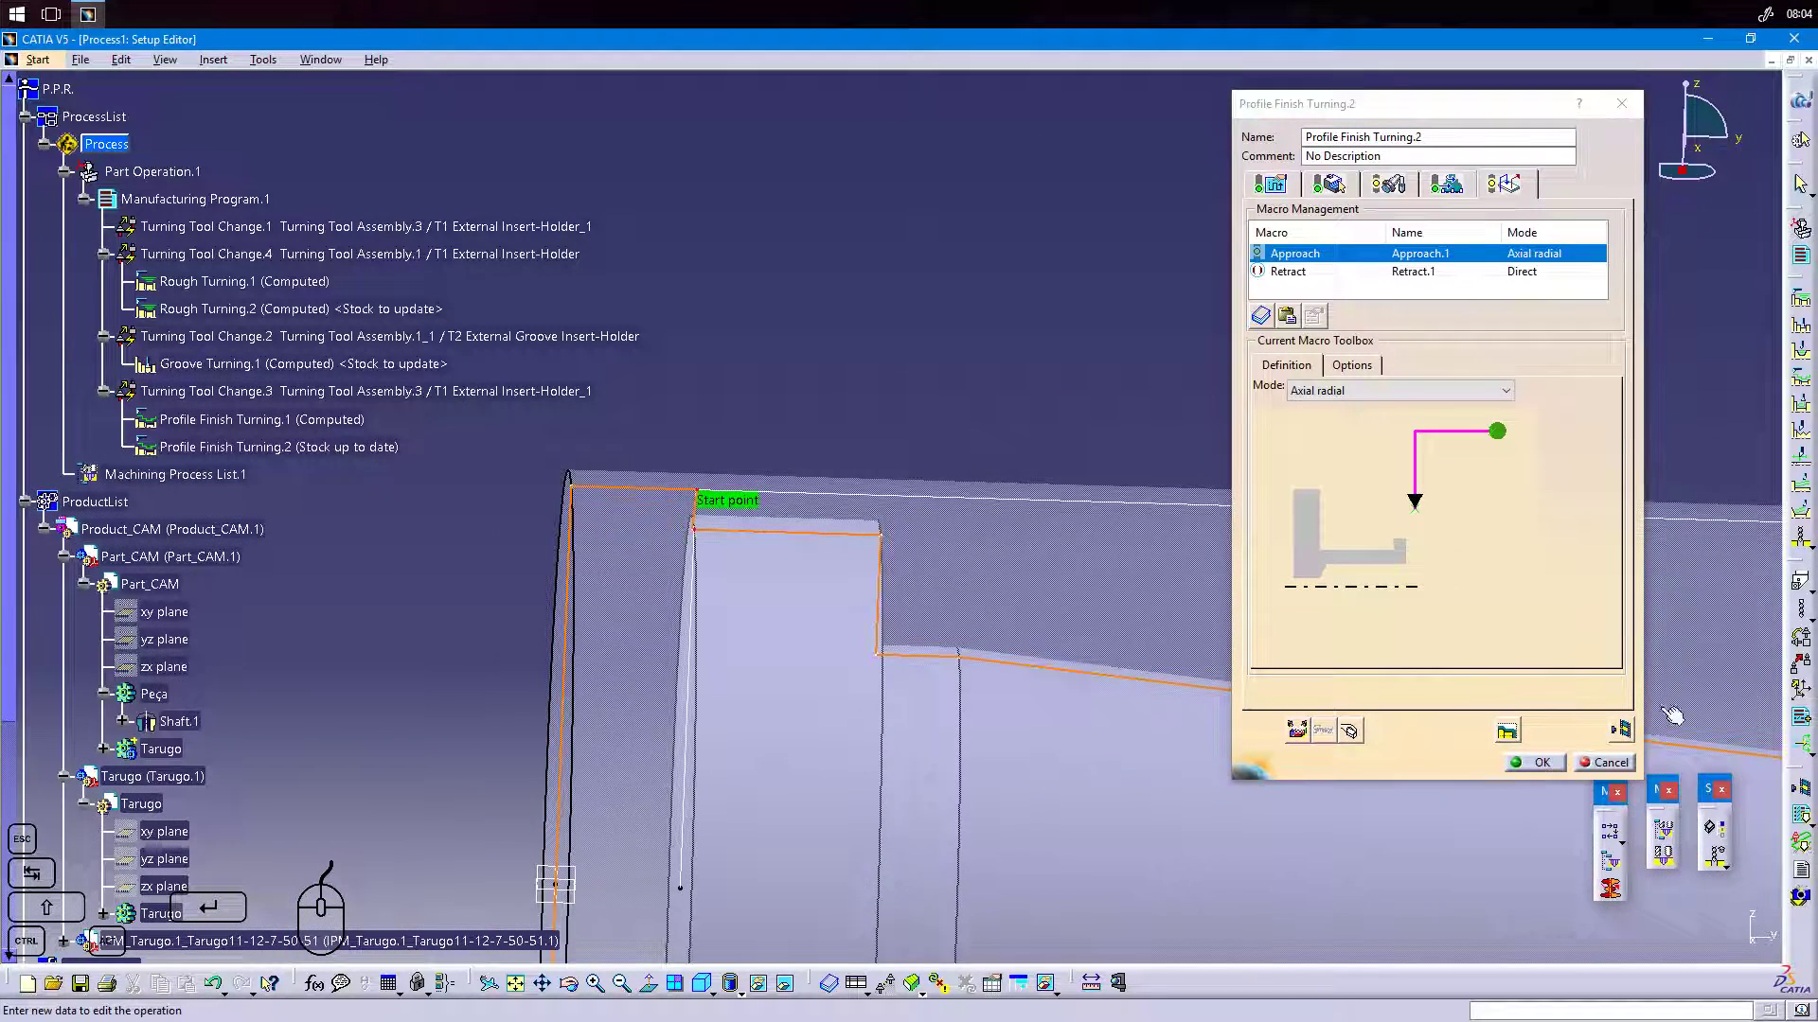
click(1623, 736)
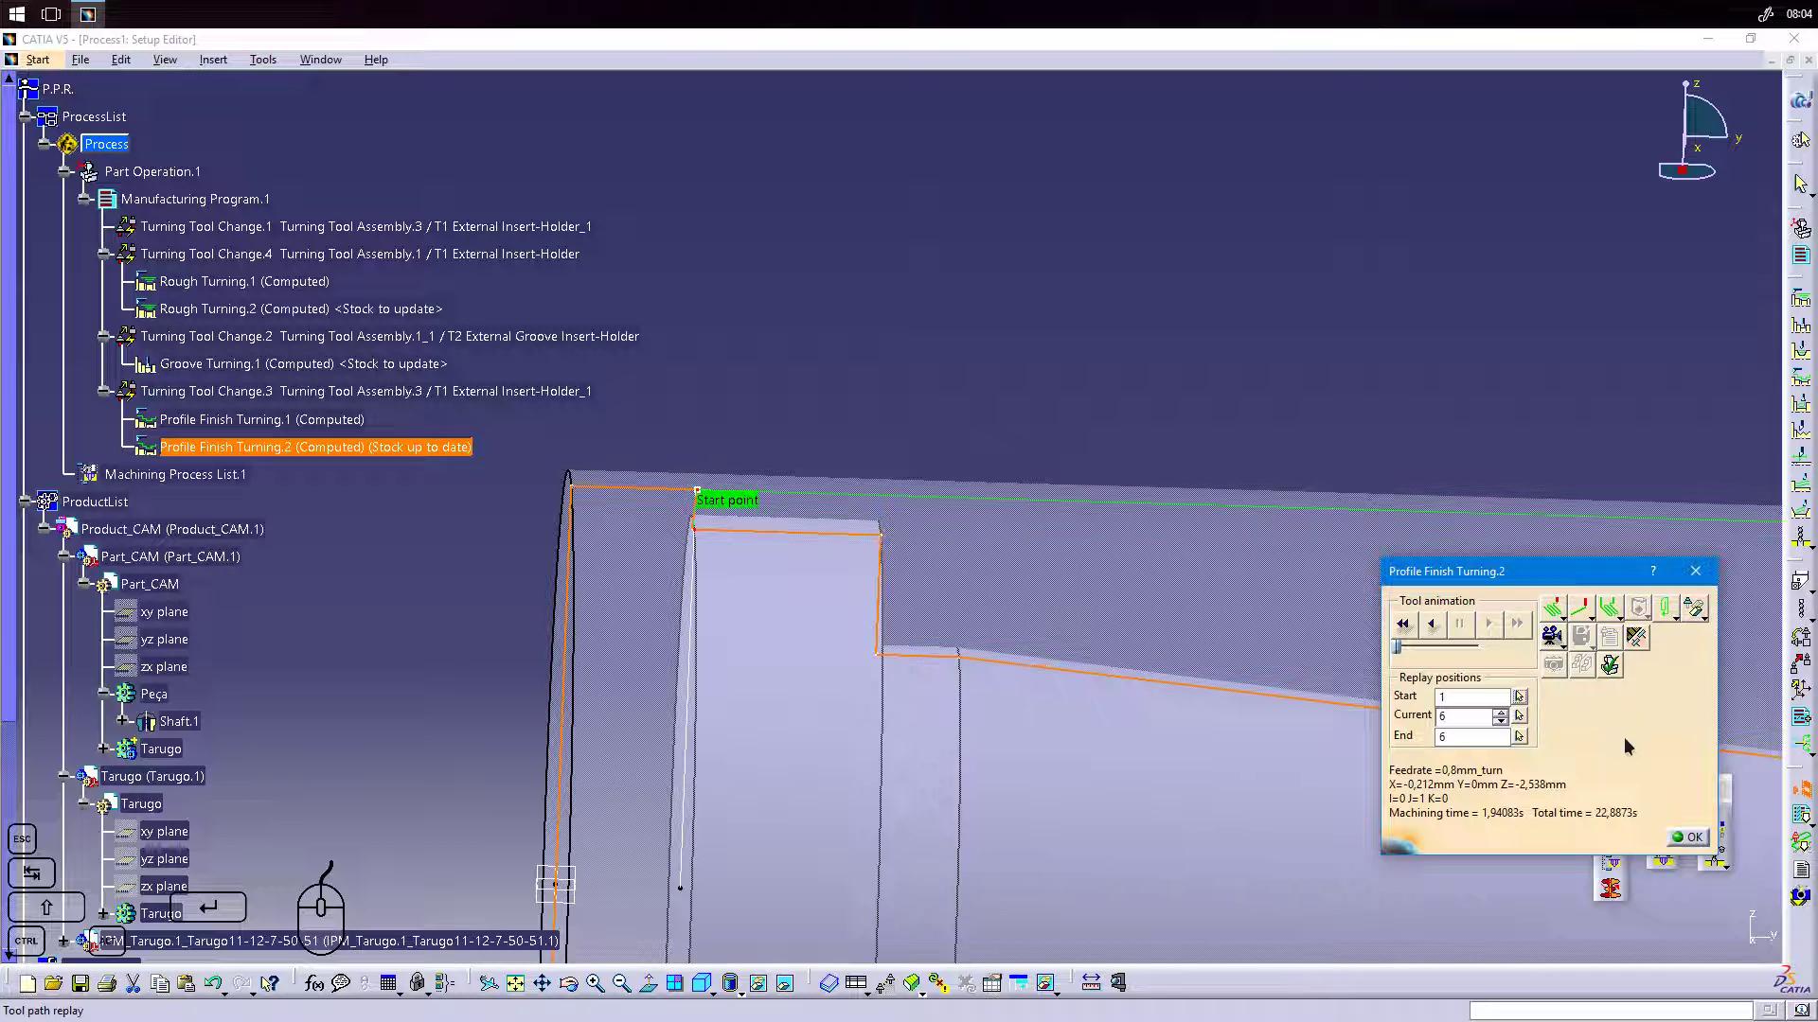
click(1688, 837)
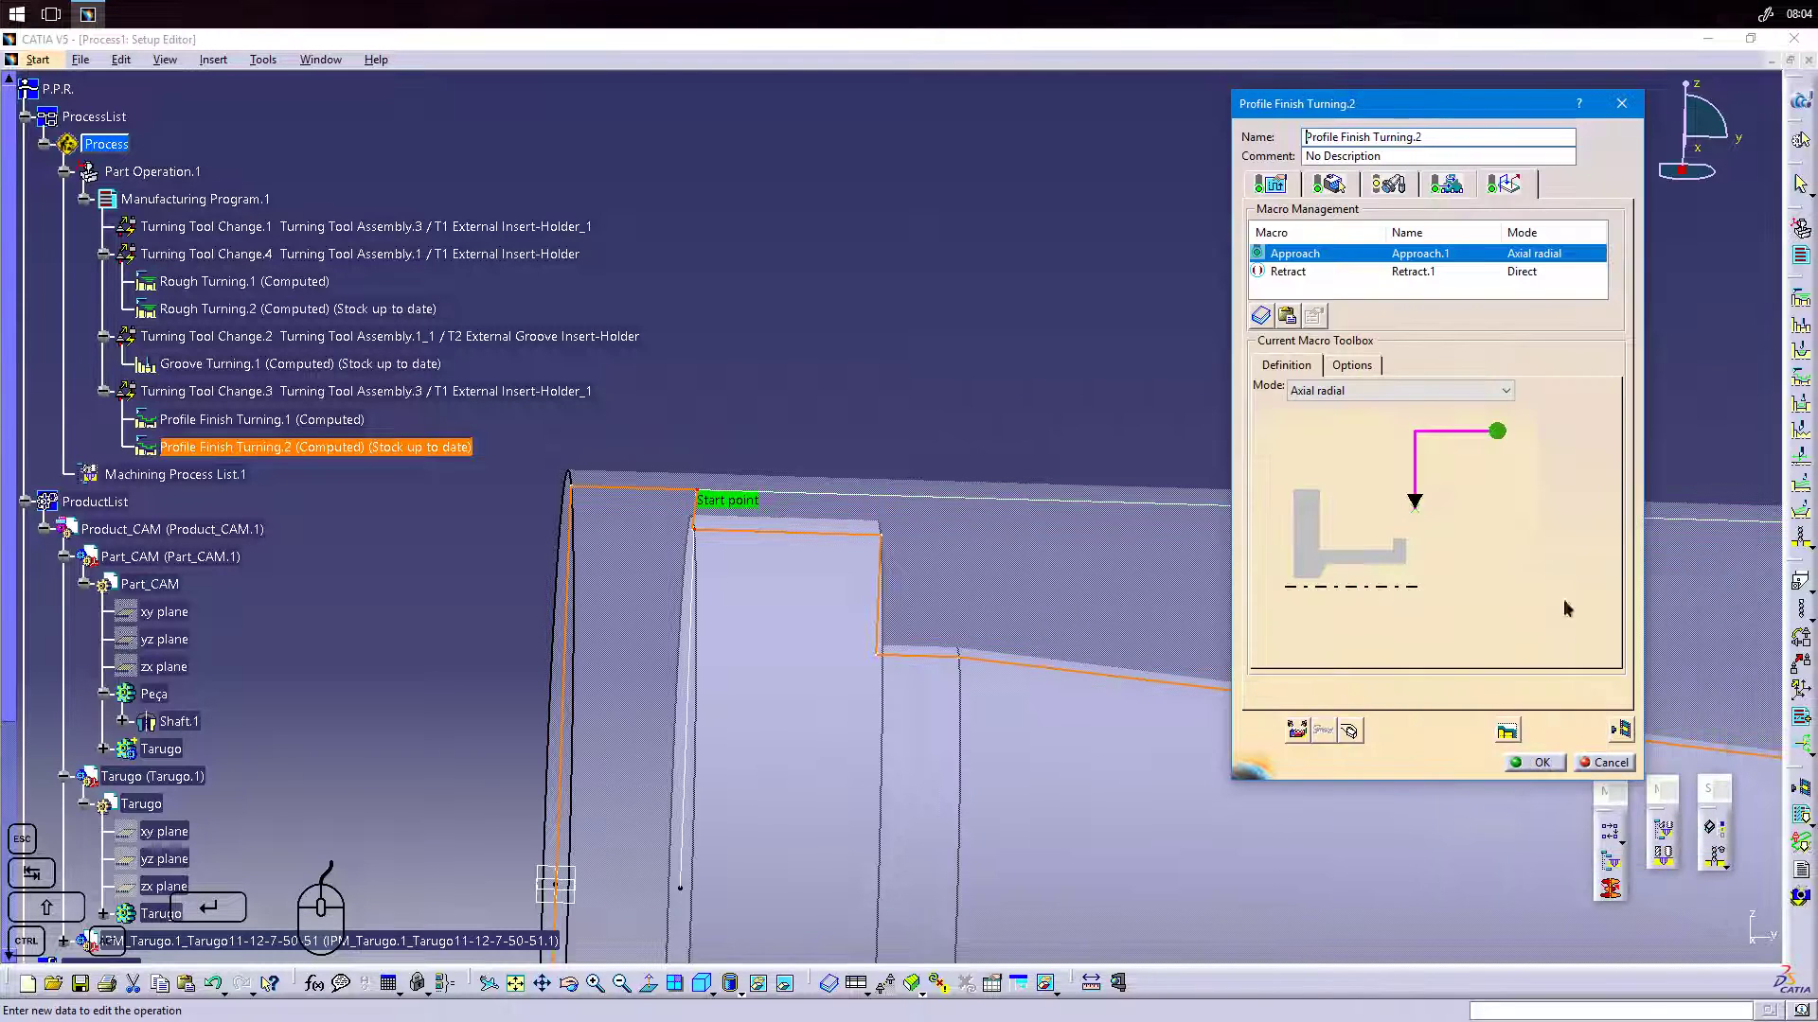
click(1533, 762)
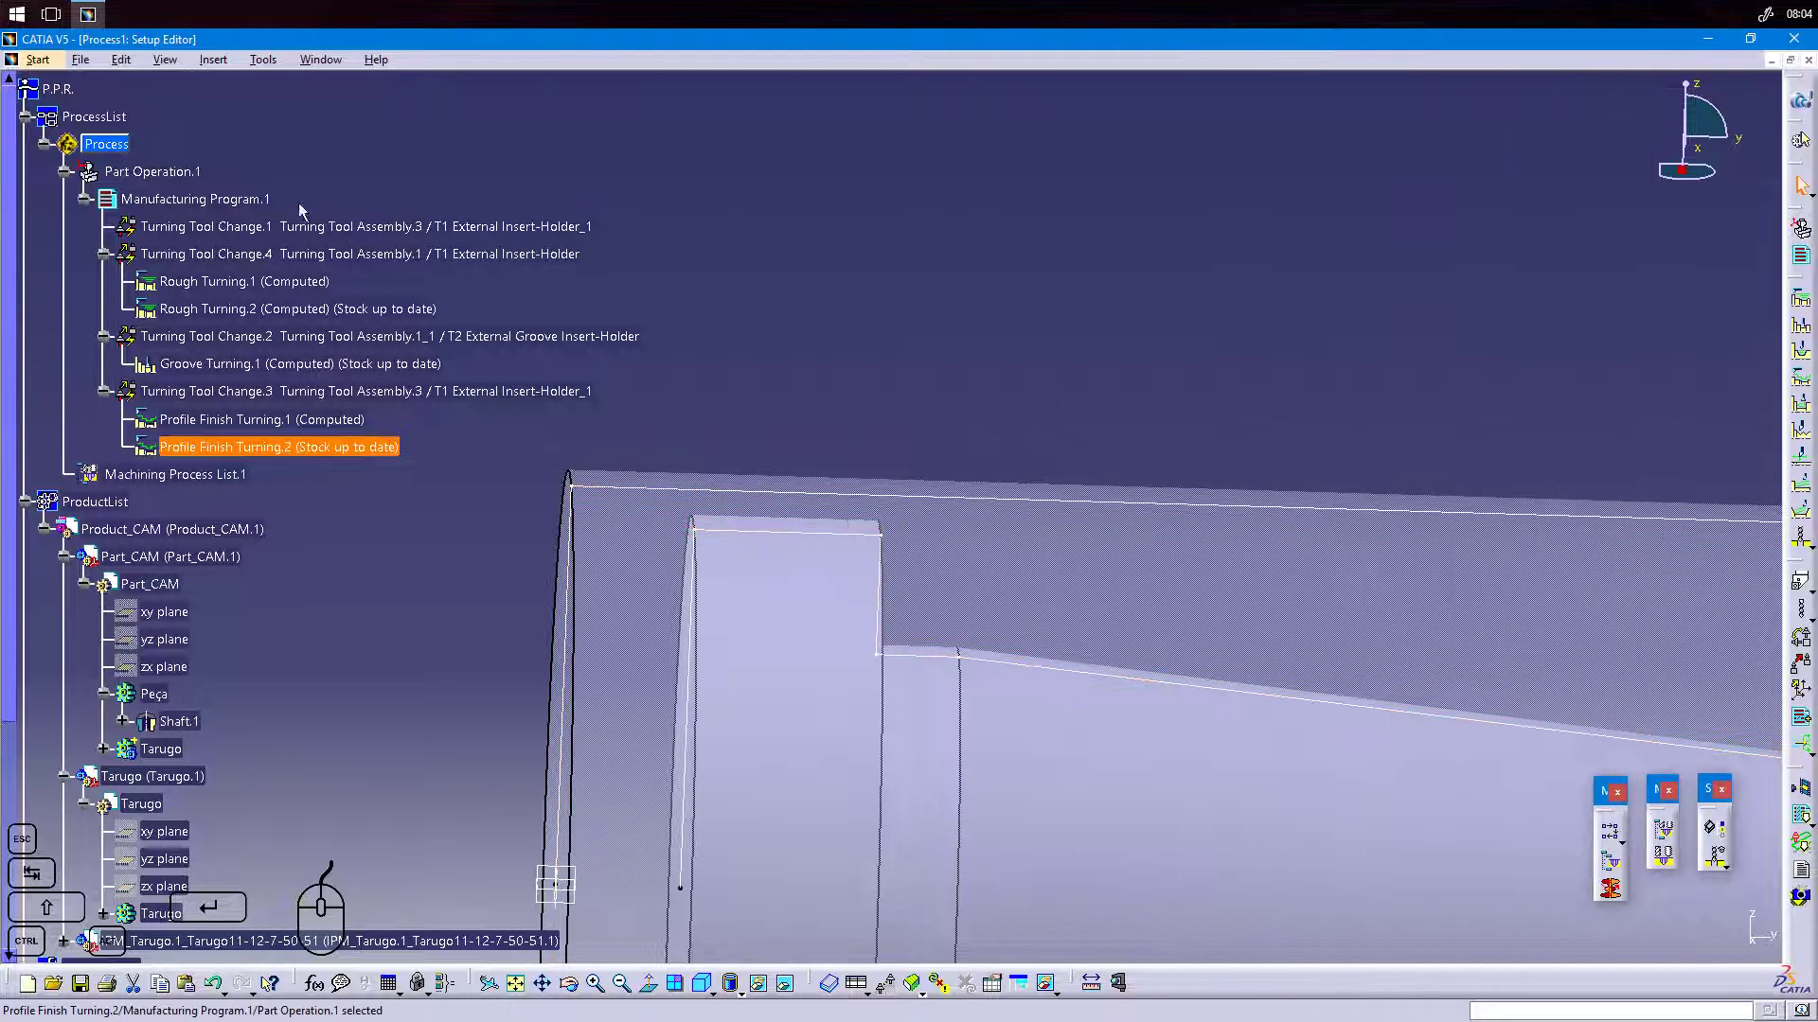
Rerun the tool-path video simulation of Manufacturing Program.1 in isometric view, check for collisions, and close the simulation.
right_click(170, 201)
mouse_move(359, 455)
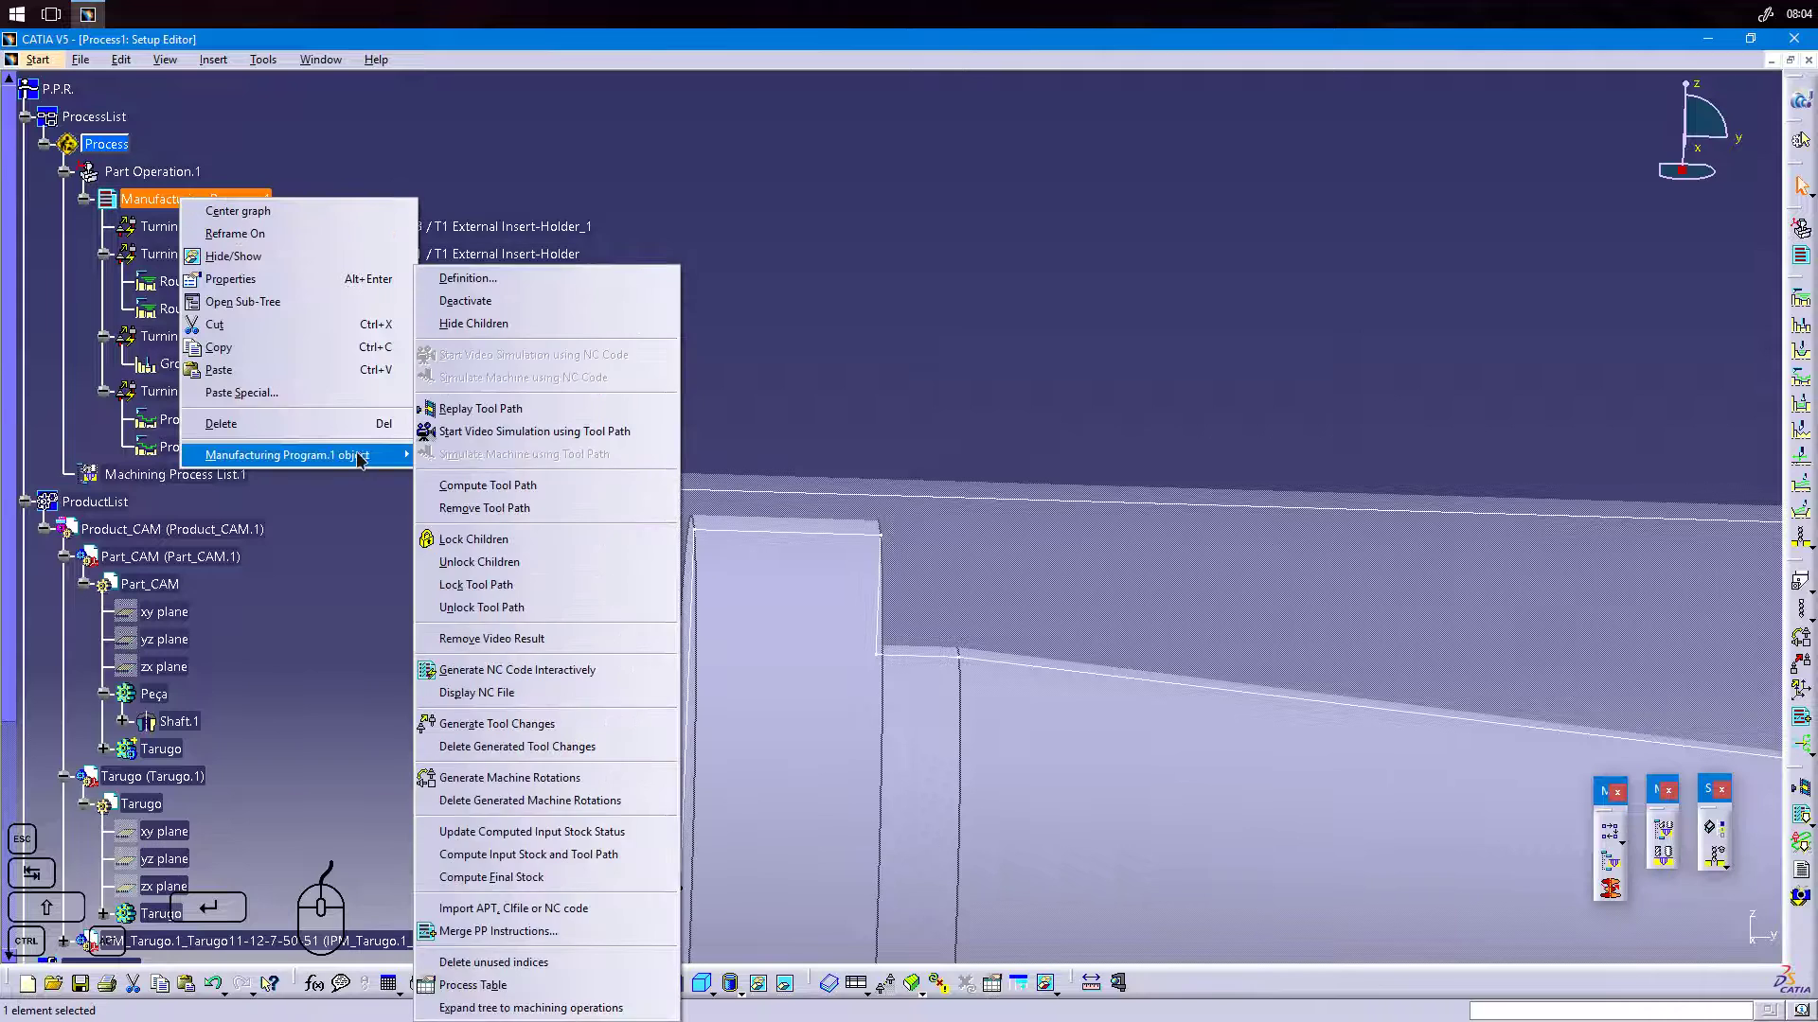
click(512, 458)
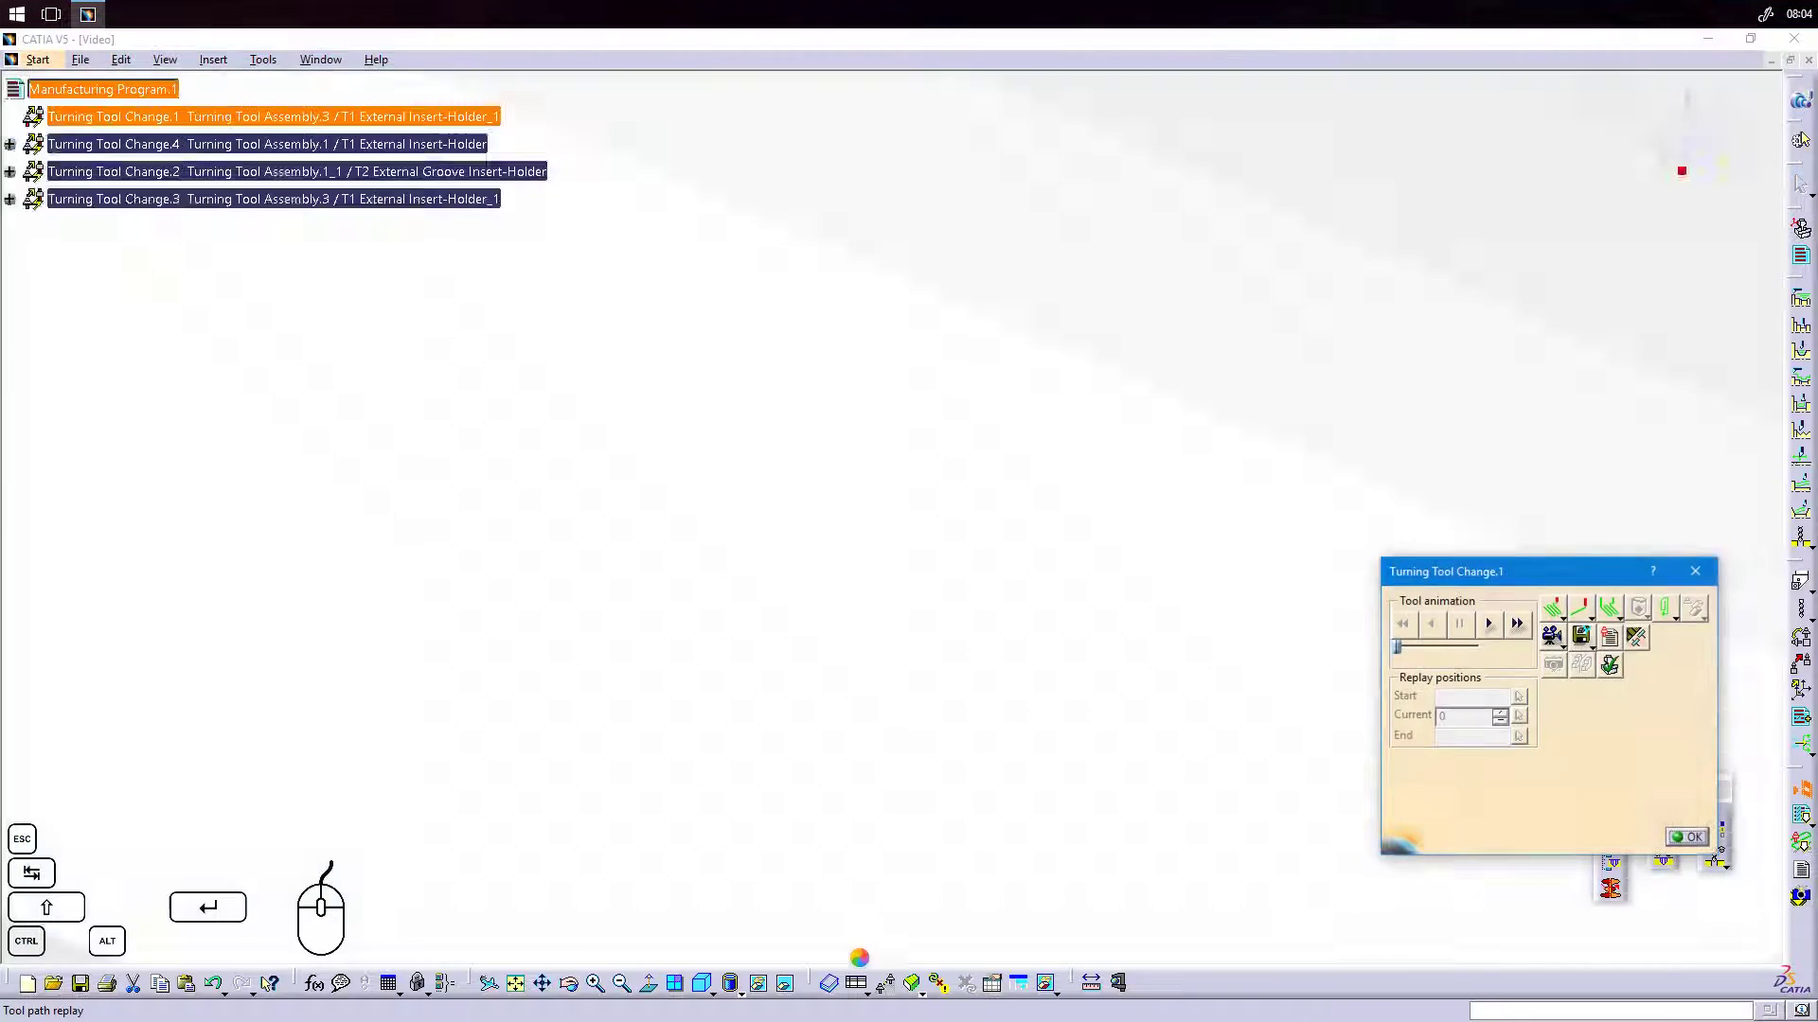
click(703, 984)
middle_drag(1088, 574, 1623, 612)
middle_drag(1305, 625, 1318, 519)
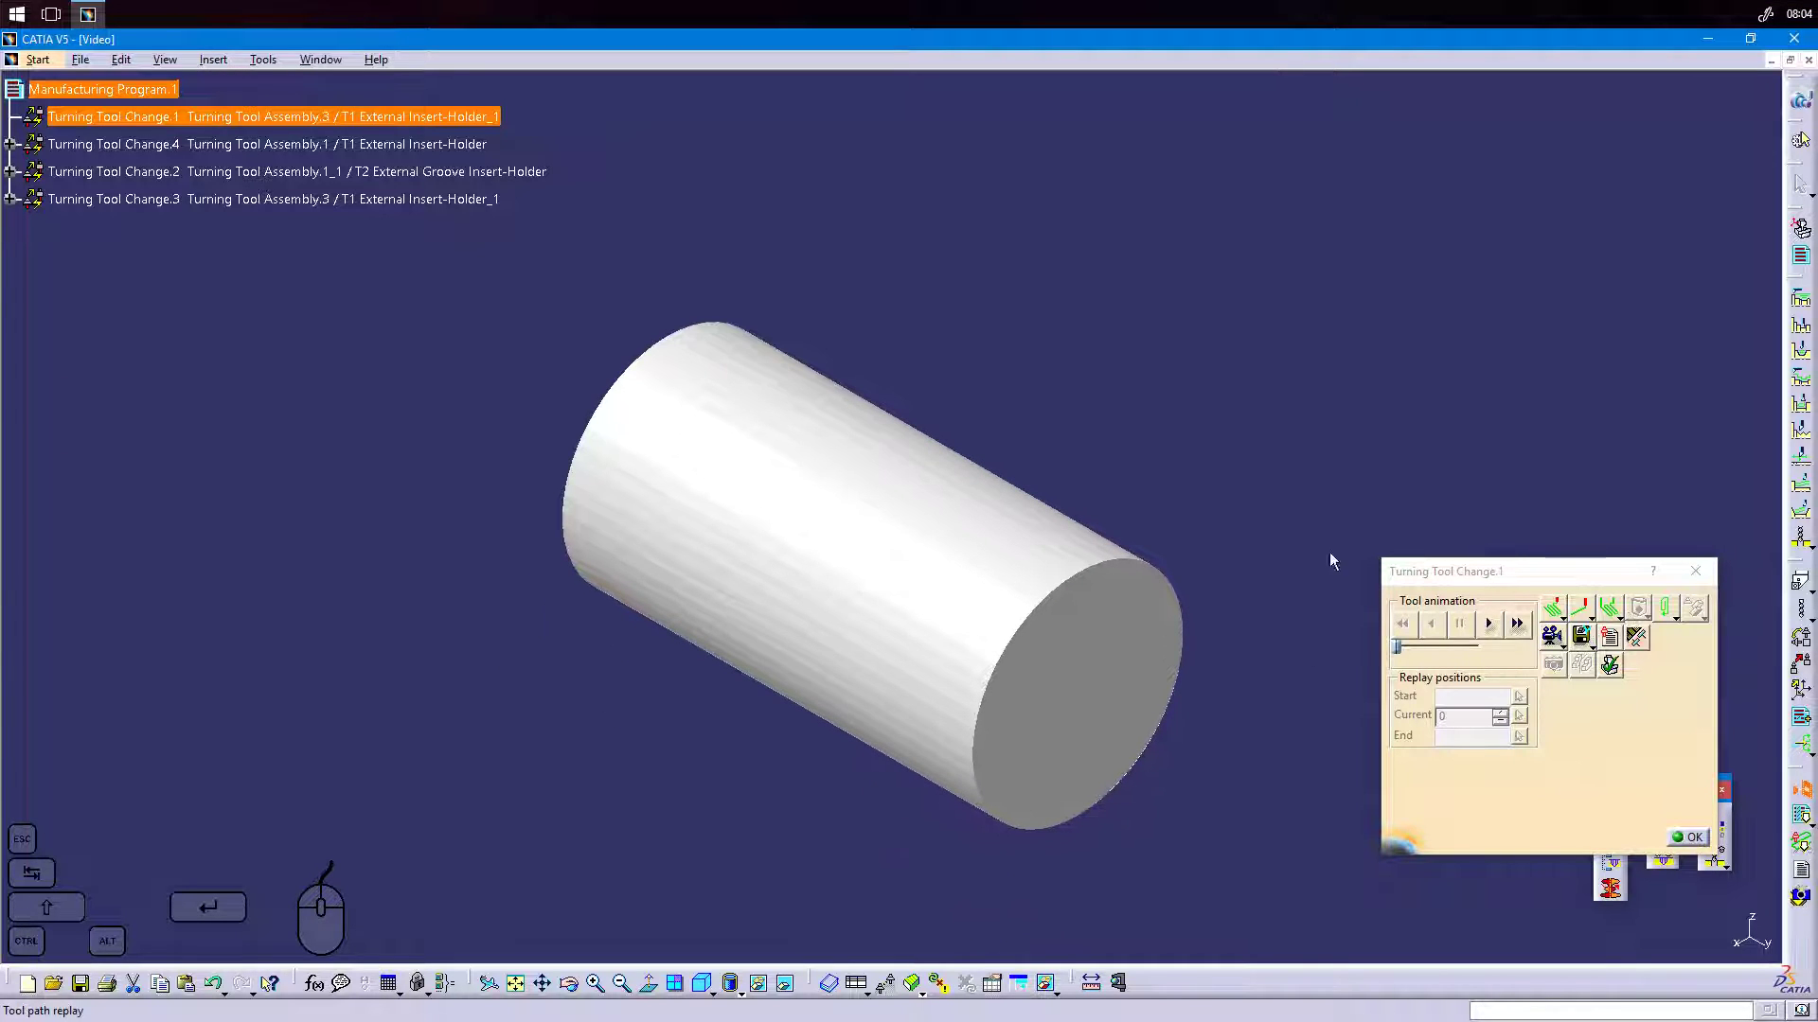
click(1490, 625)
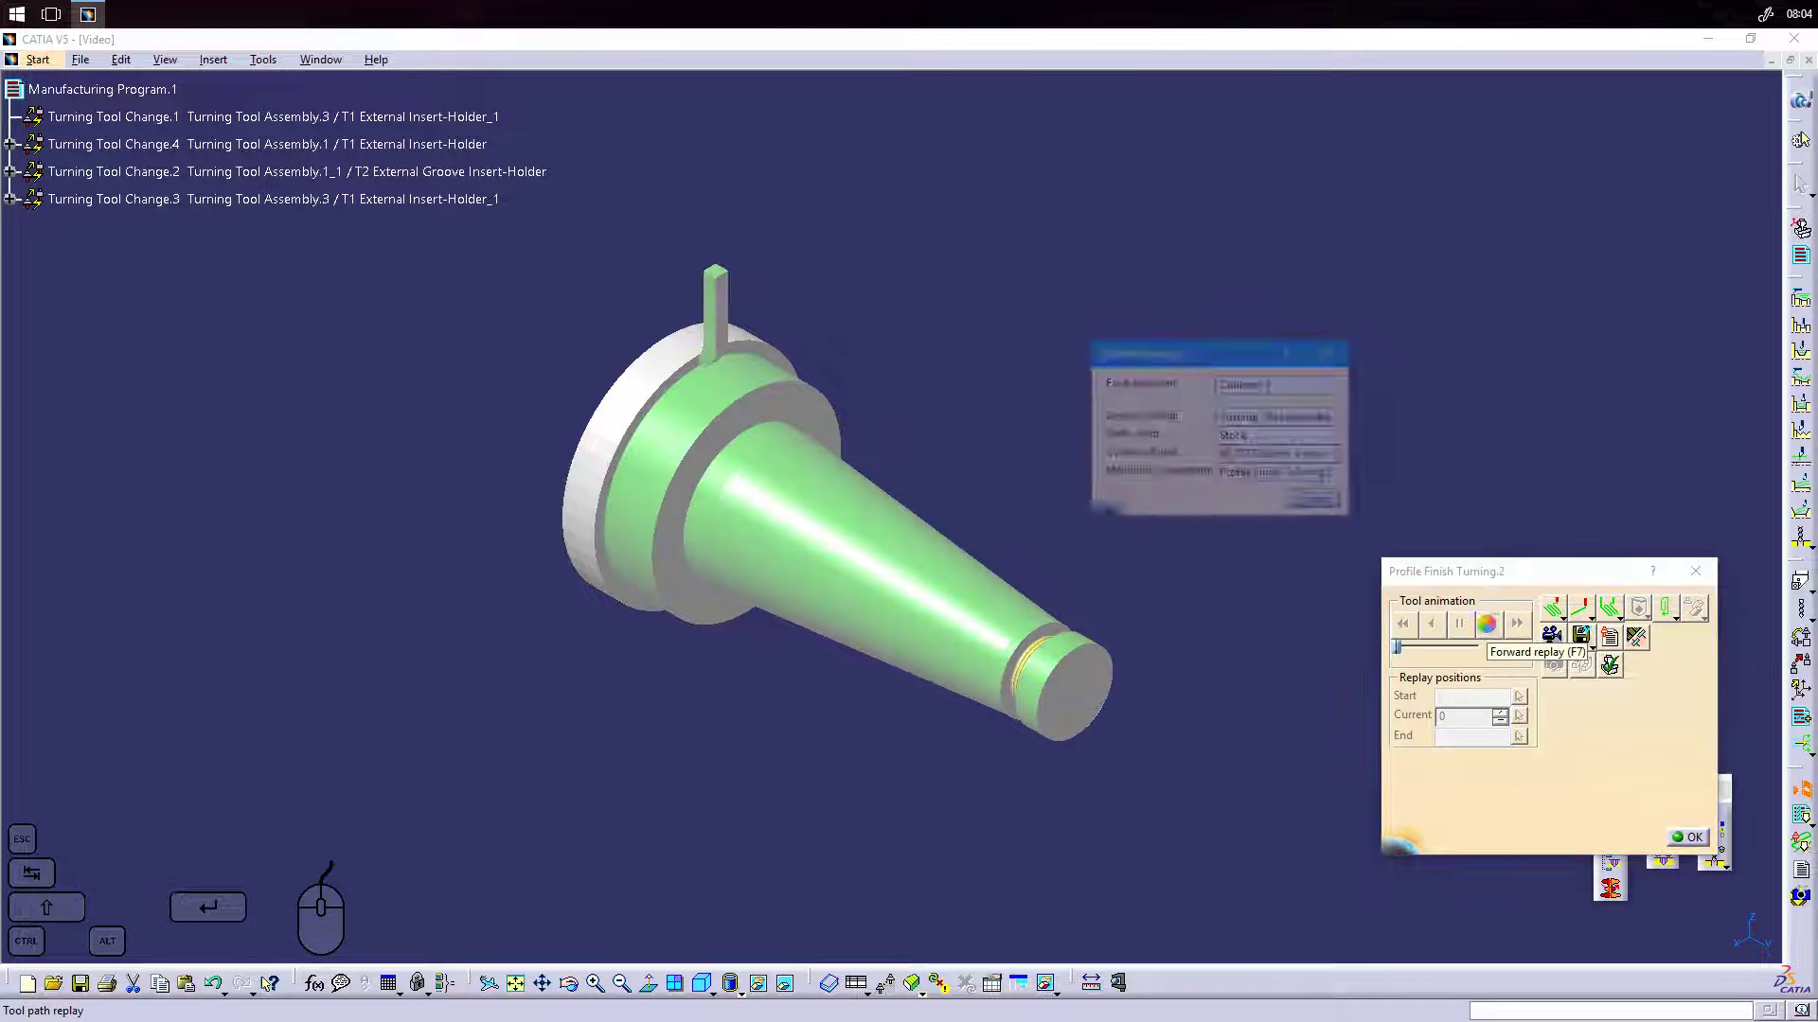
click(1691, 838)
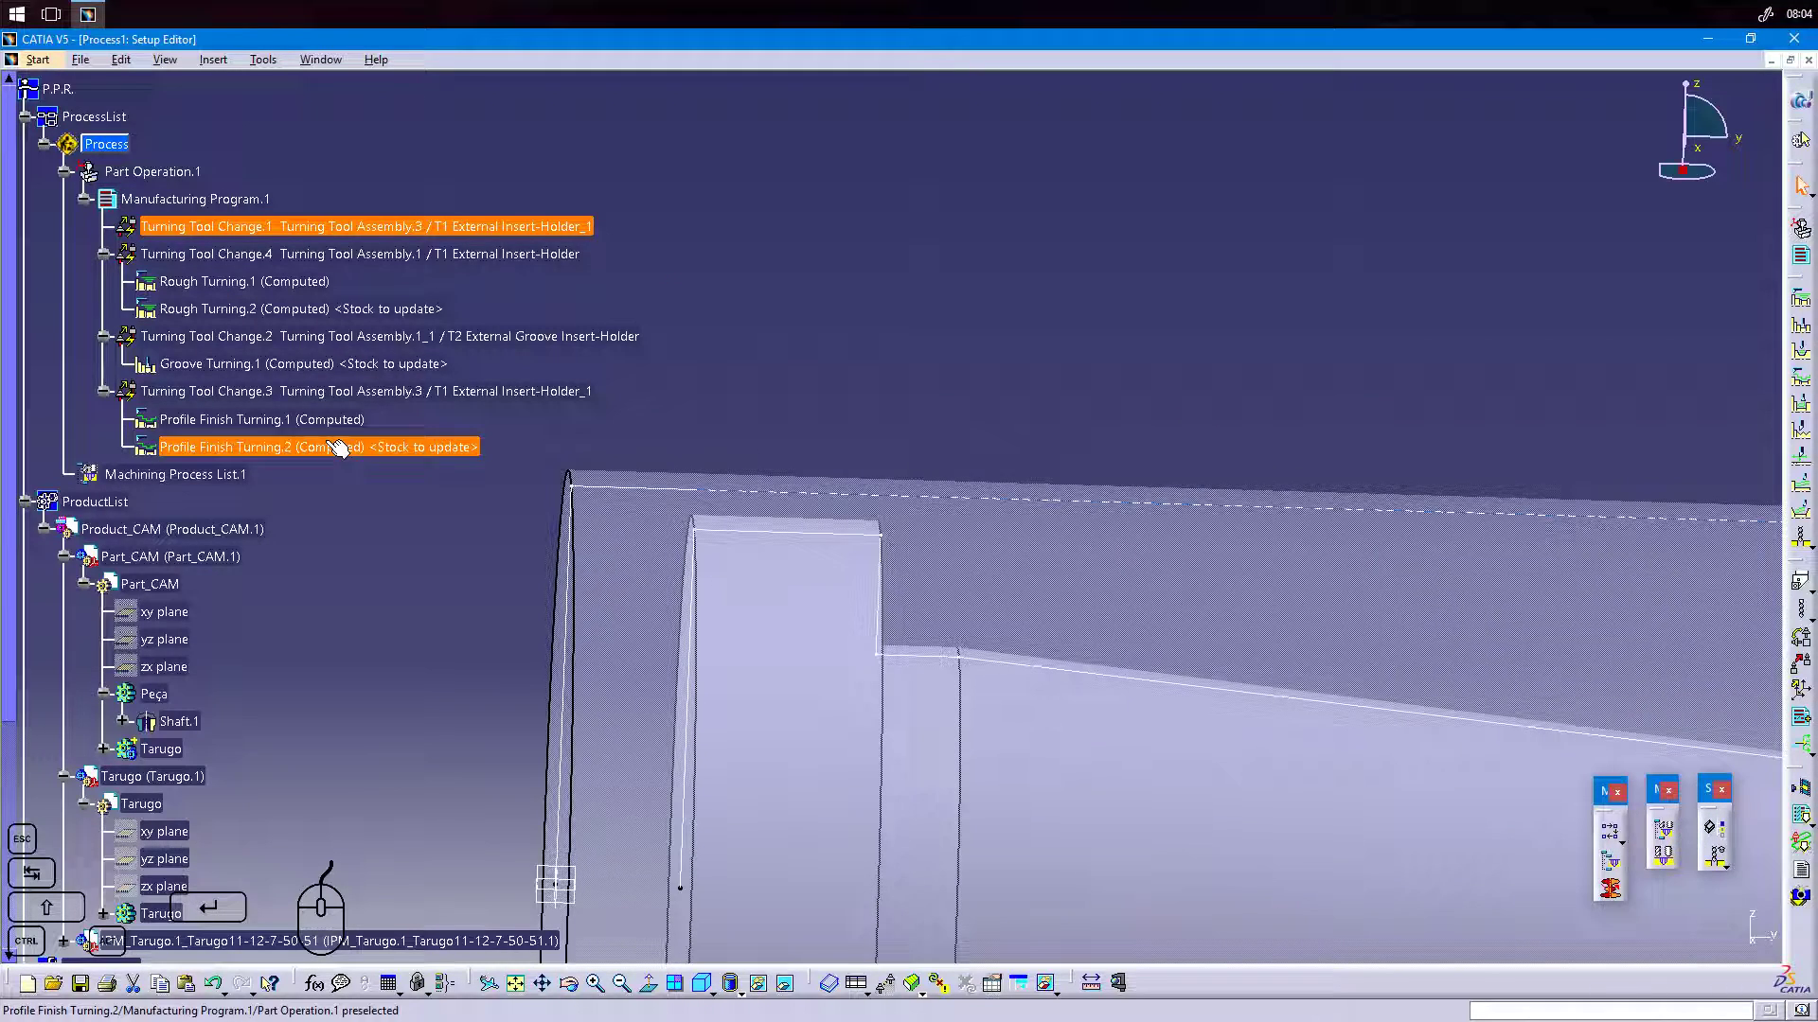
middle_drag(1124, 503, 1007, 569)
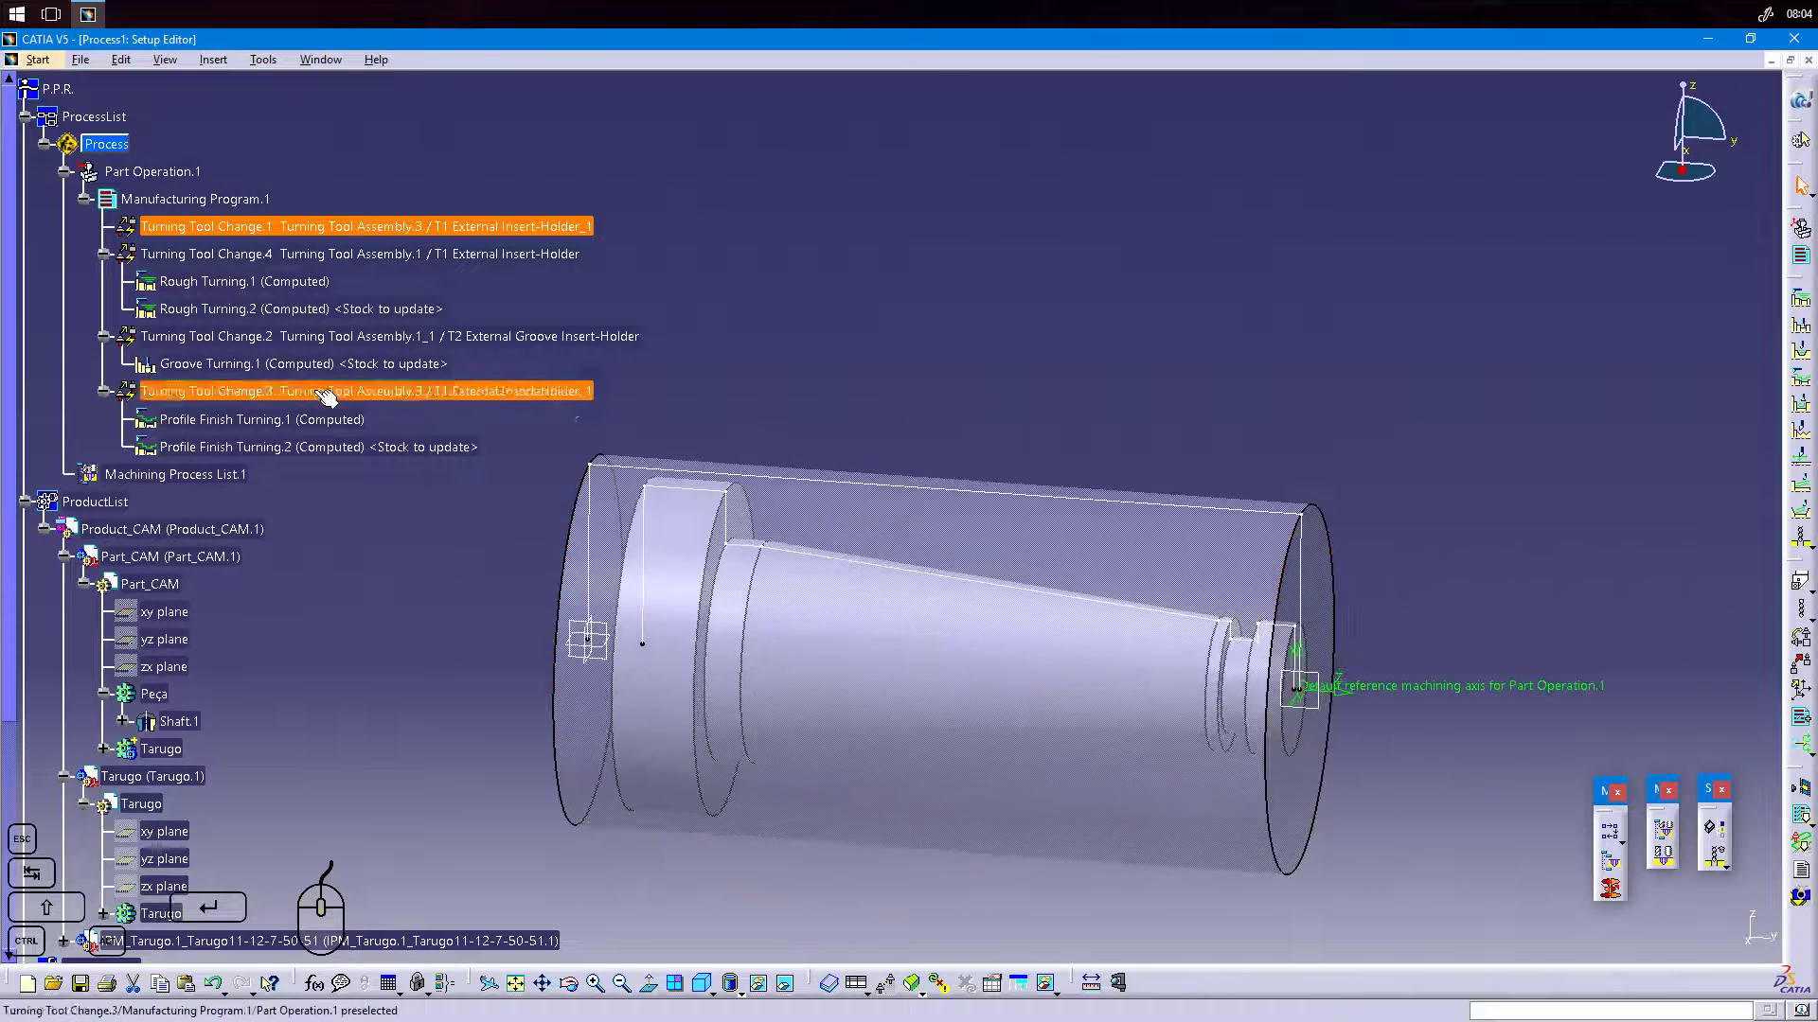
Reopen Profile Finish Turning.2 and redefine its approach start point at the stock profile's outer corner on the free-end face.
double_click(284, 446)
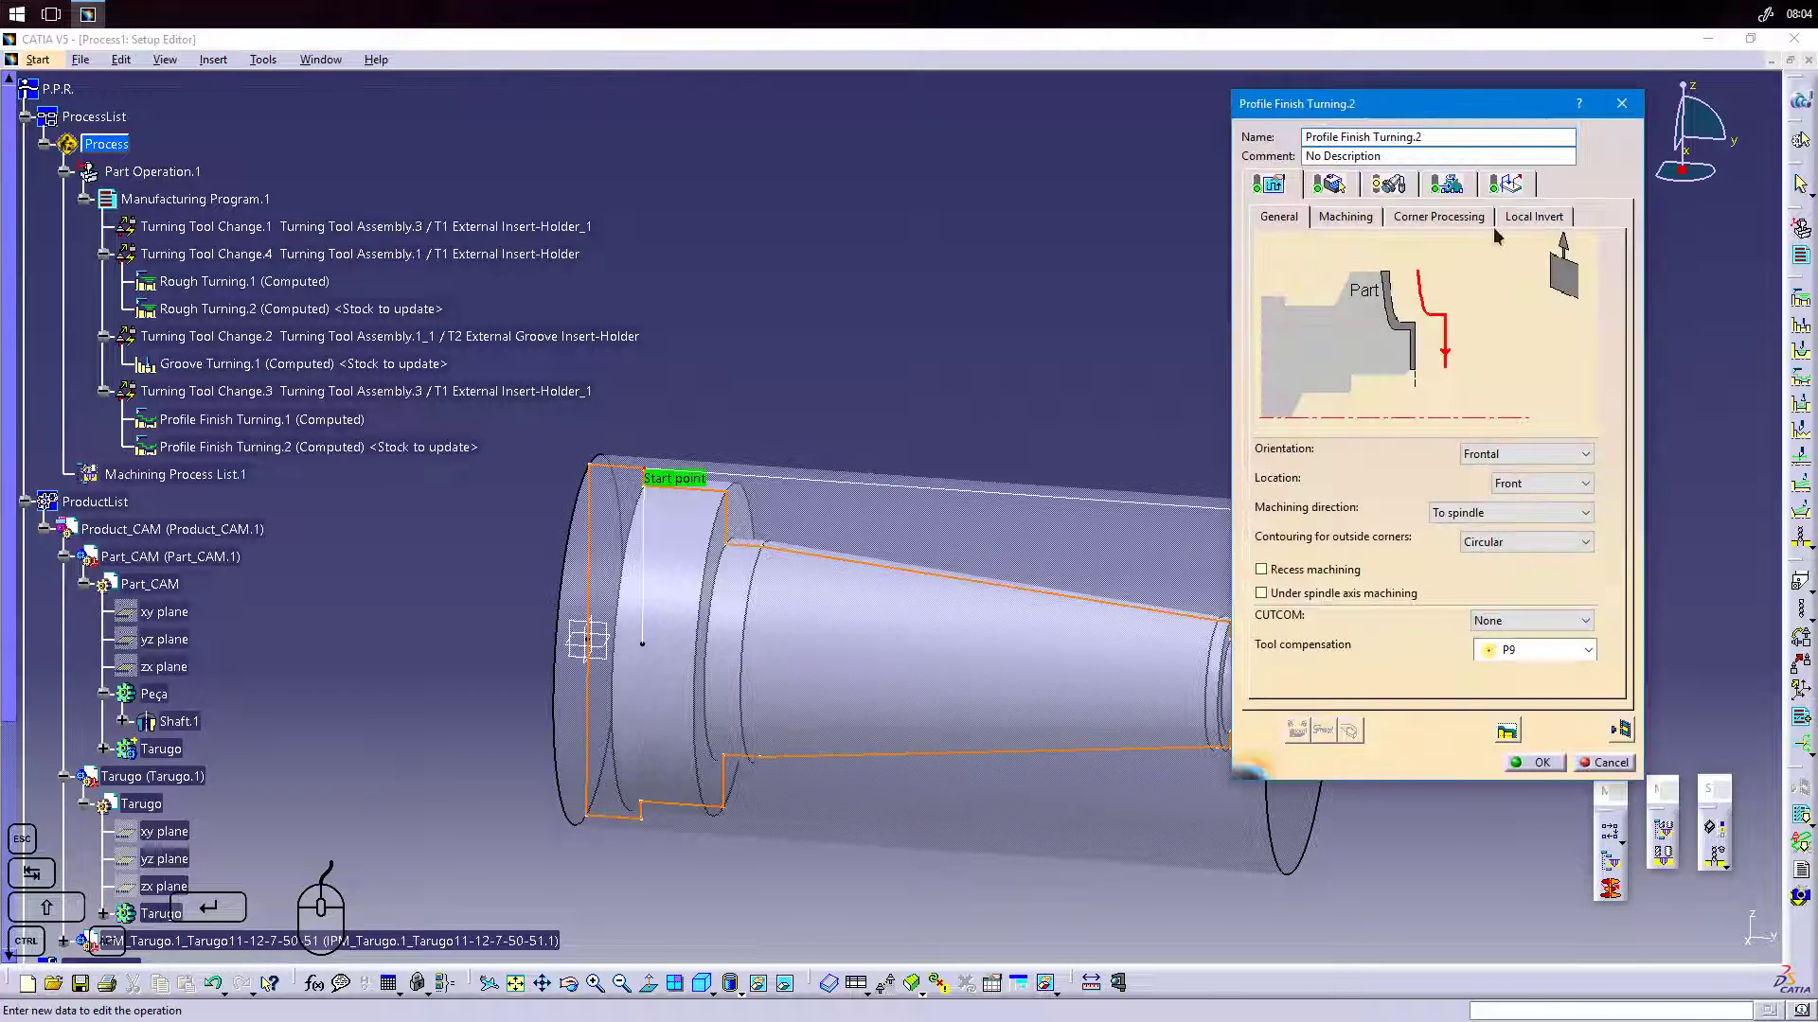
click(1505, 185)
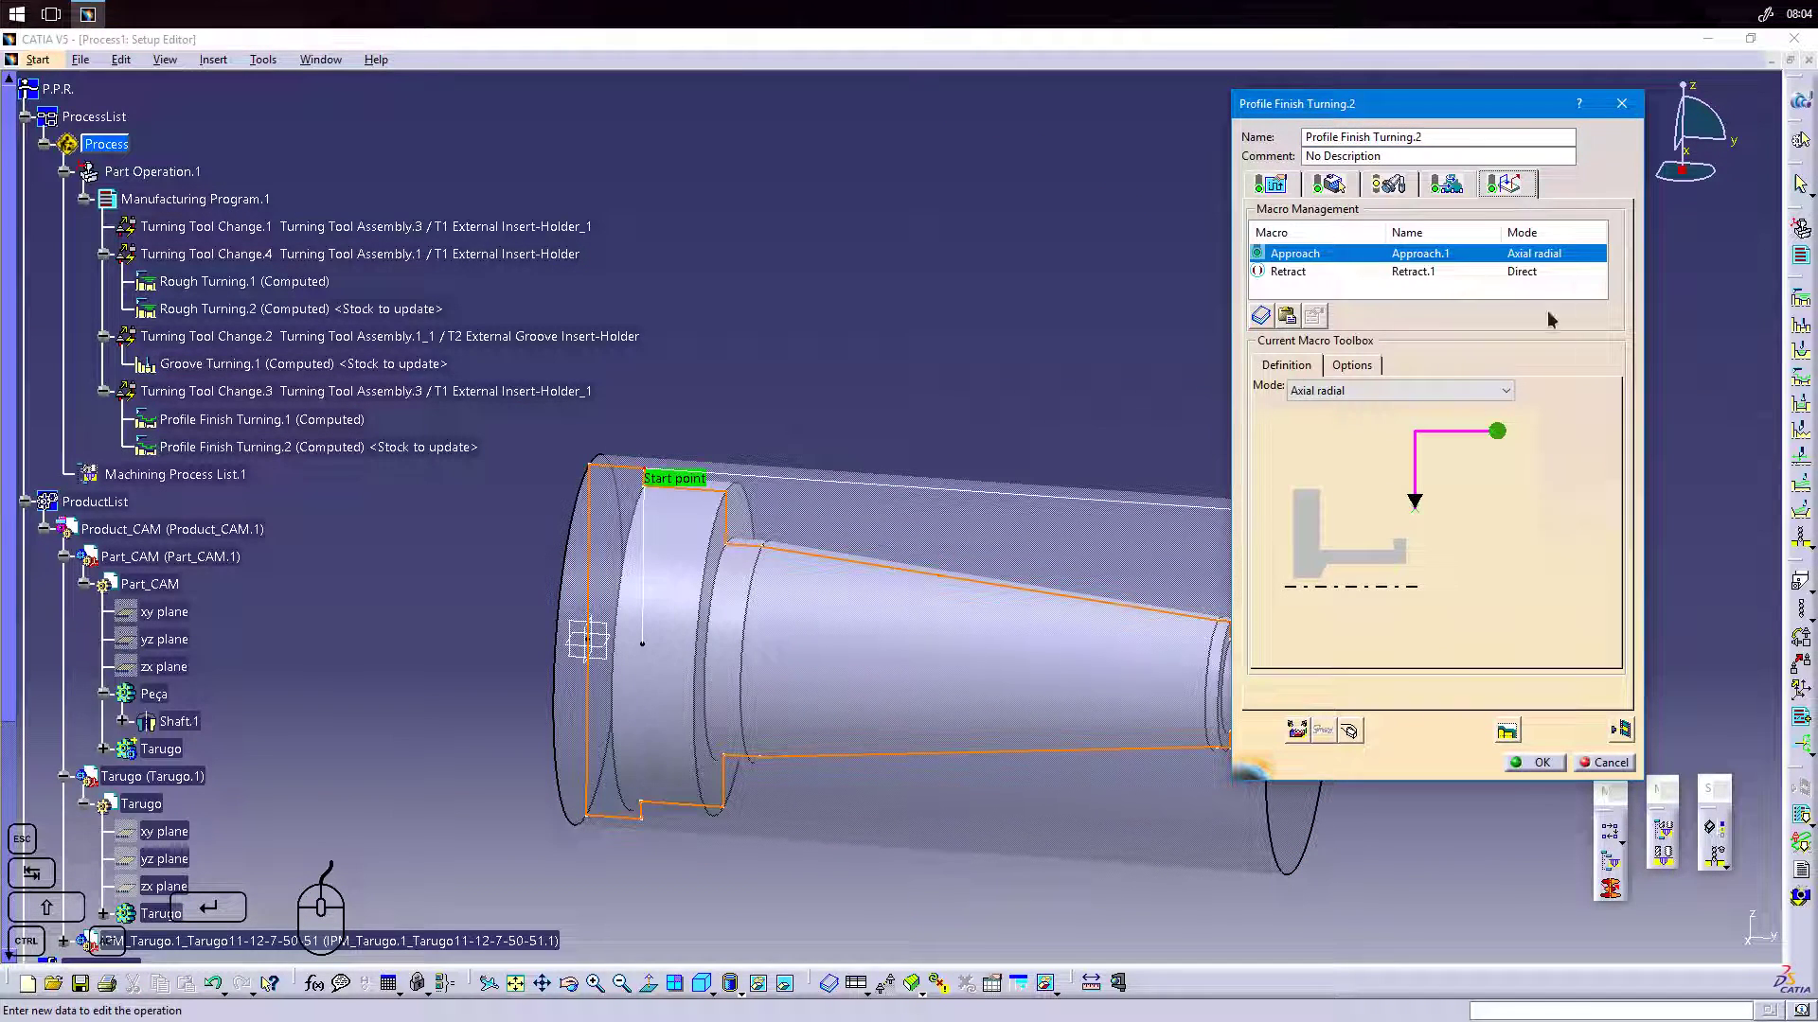
click(1500, 433)
middle_drag(1110, 612, 1035, 628)
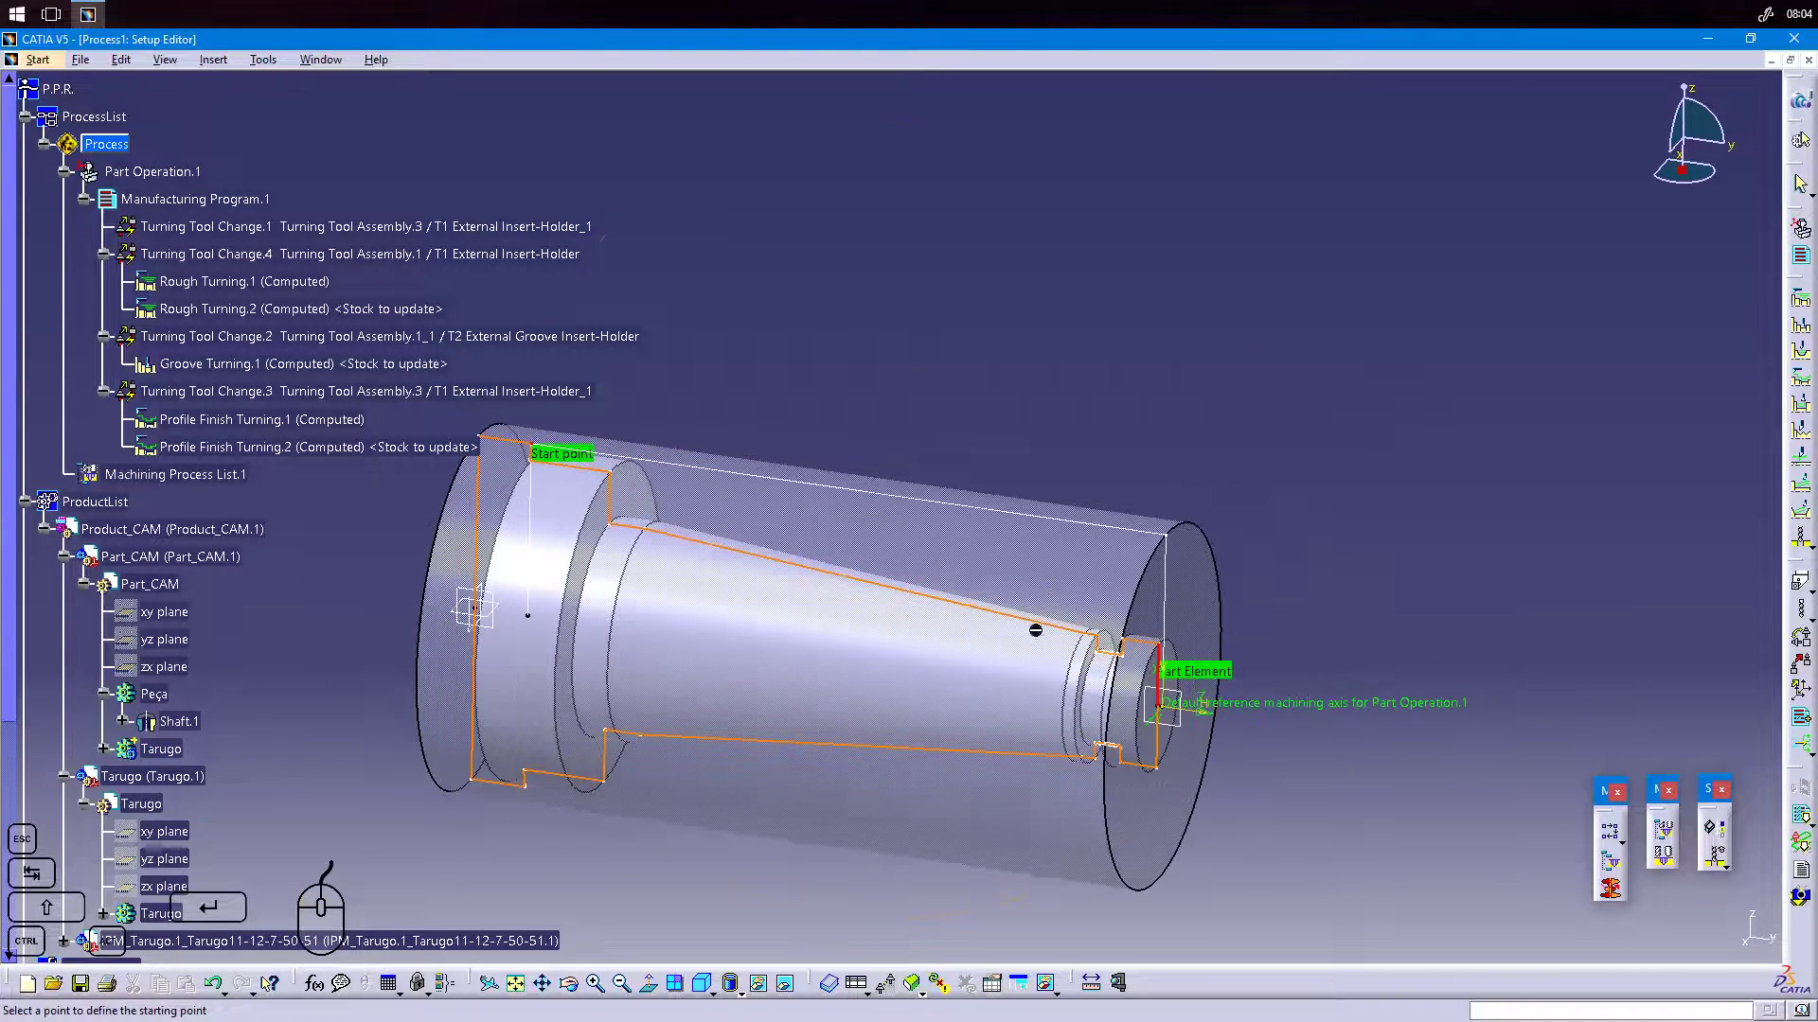
click(1182, 539)
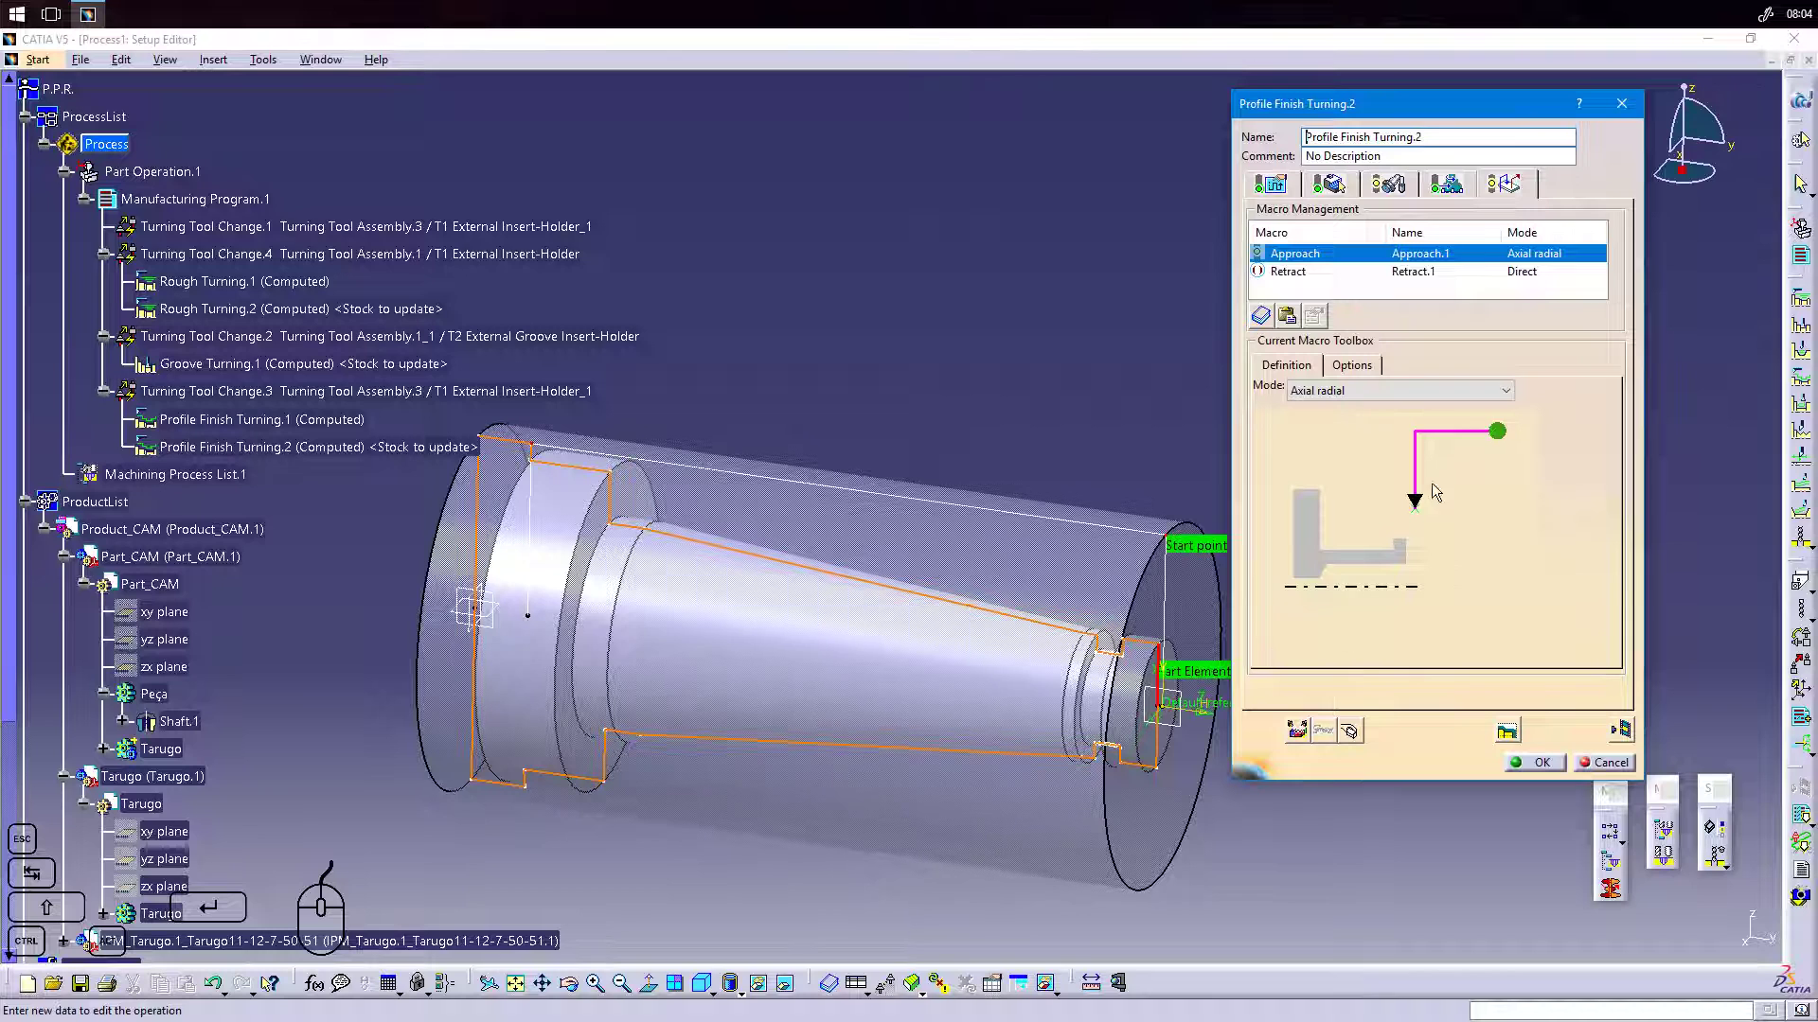
Keep the Axial radial approach mode, recompute and display the Profile Finish Turning.2 tool path, and accept the operation.
click(1405, 396)
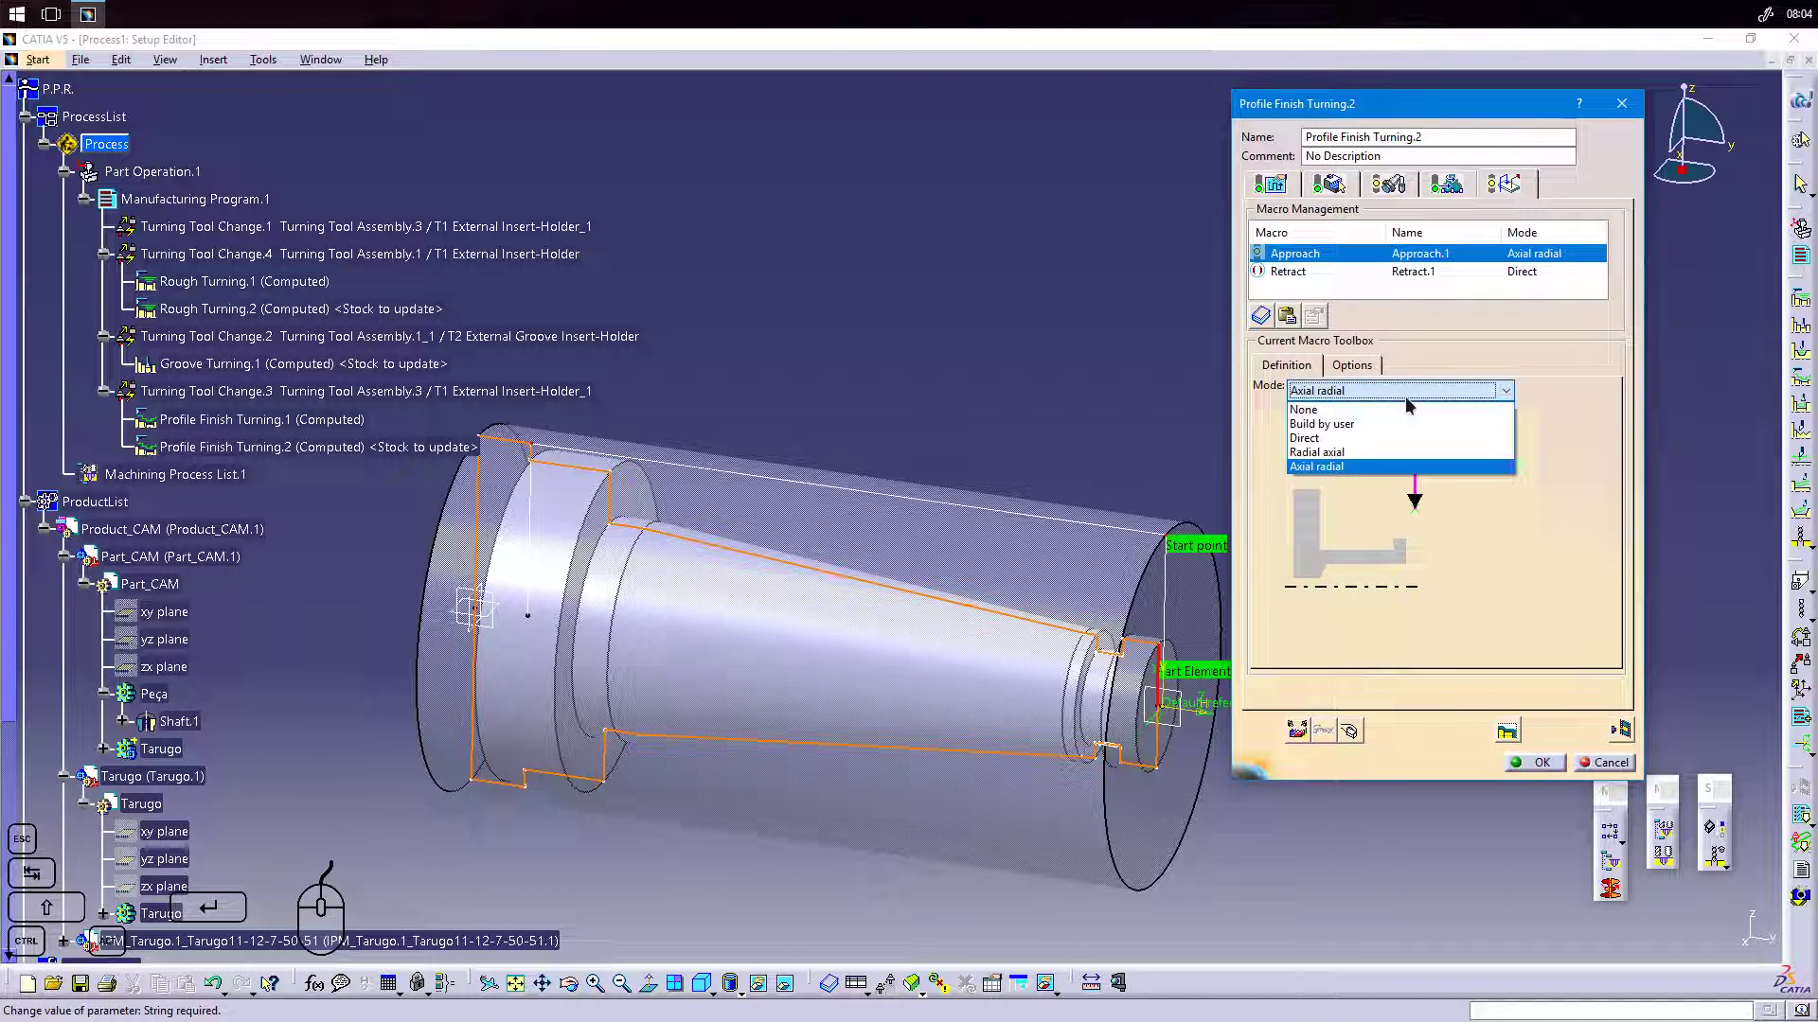
click(1404, 396)
click(1621, 730)
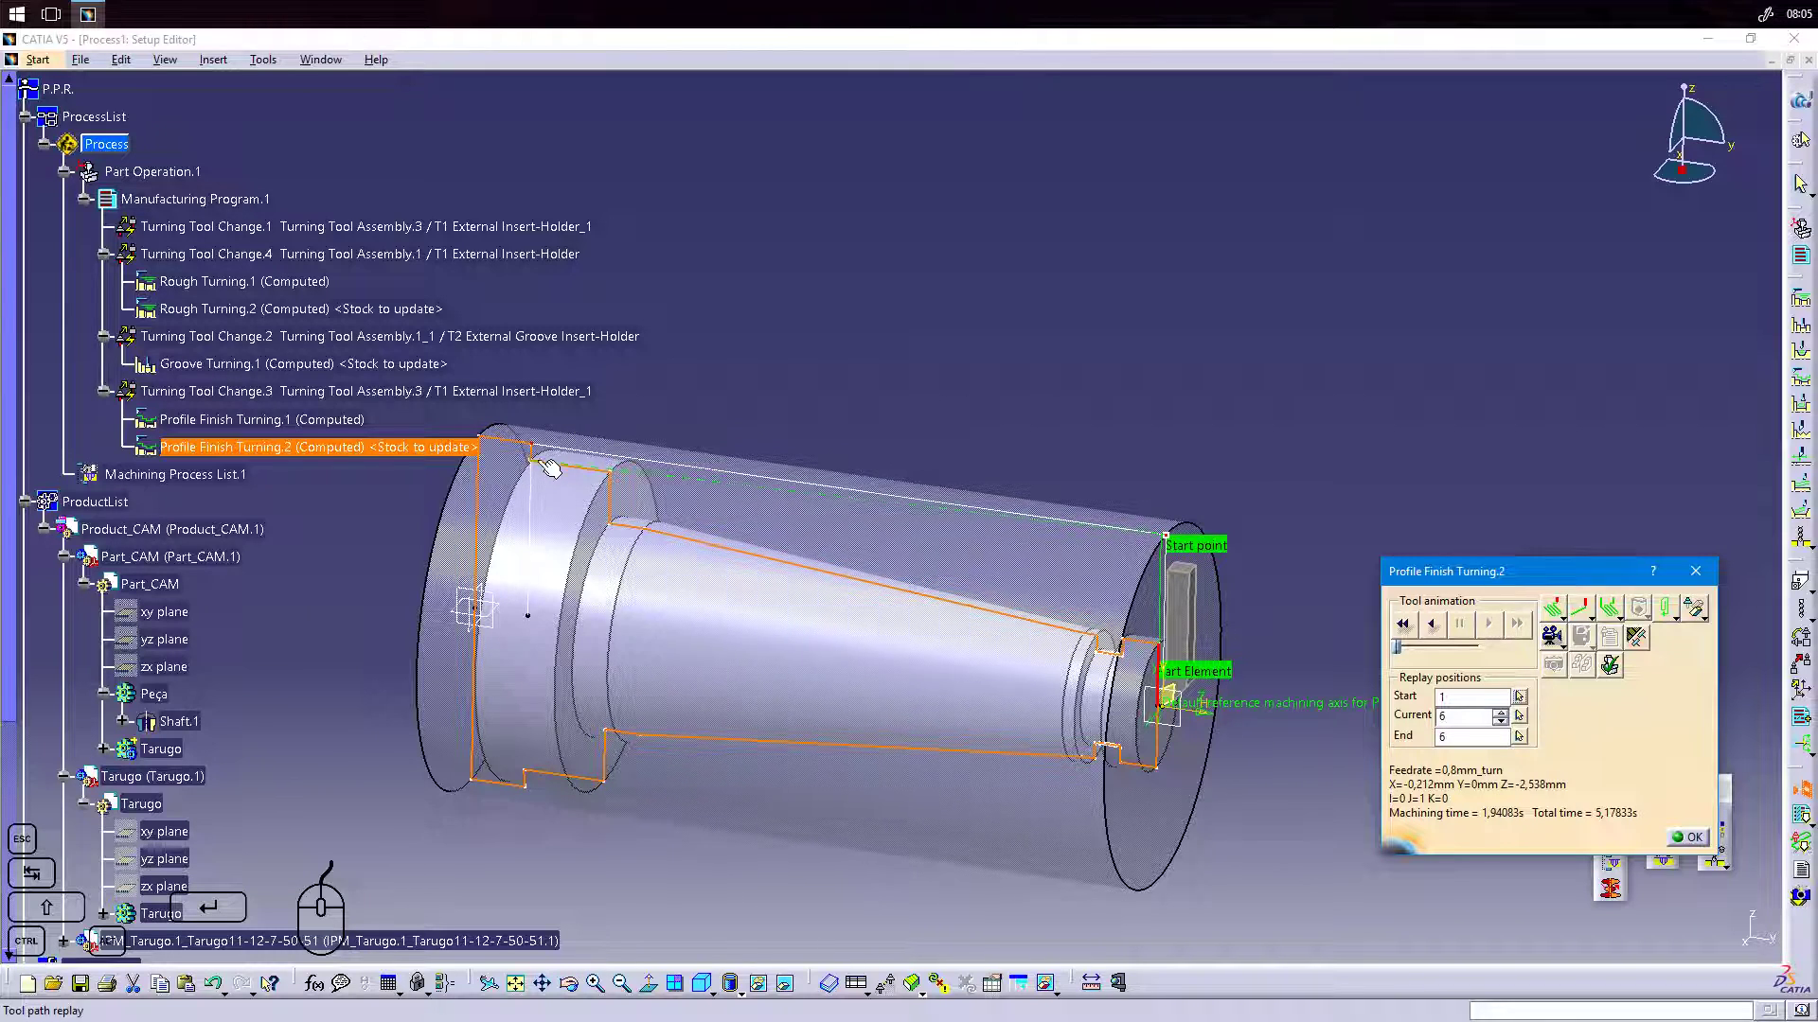
click(1693, 838)
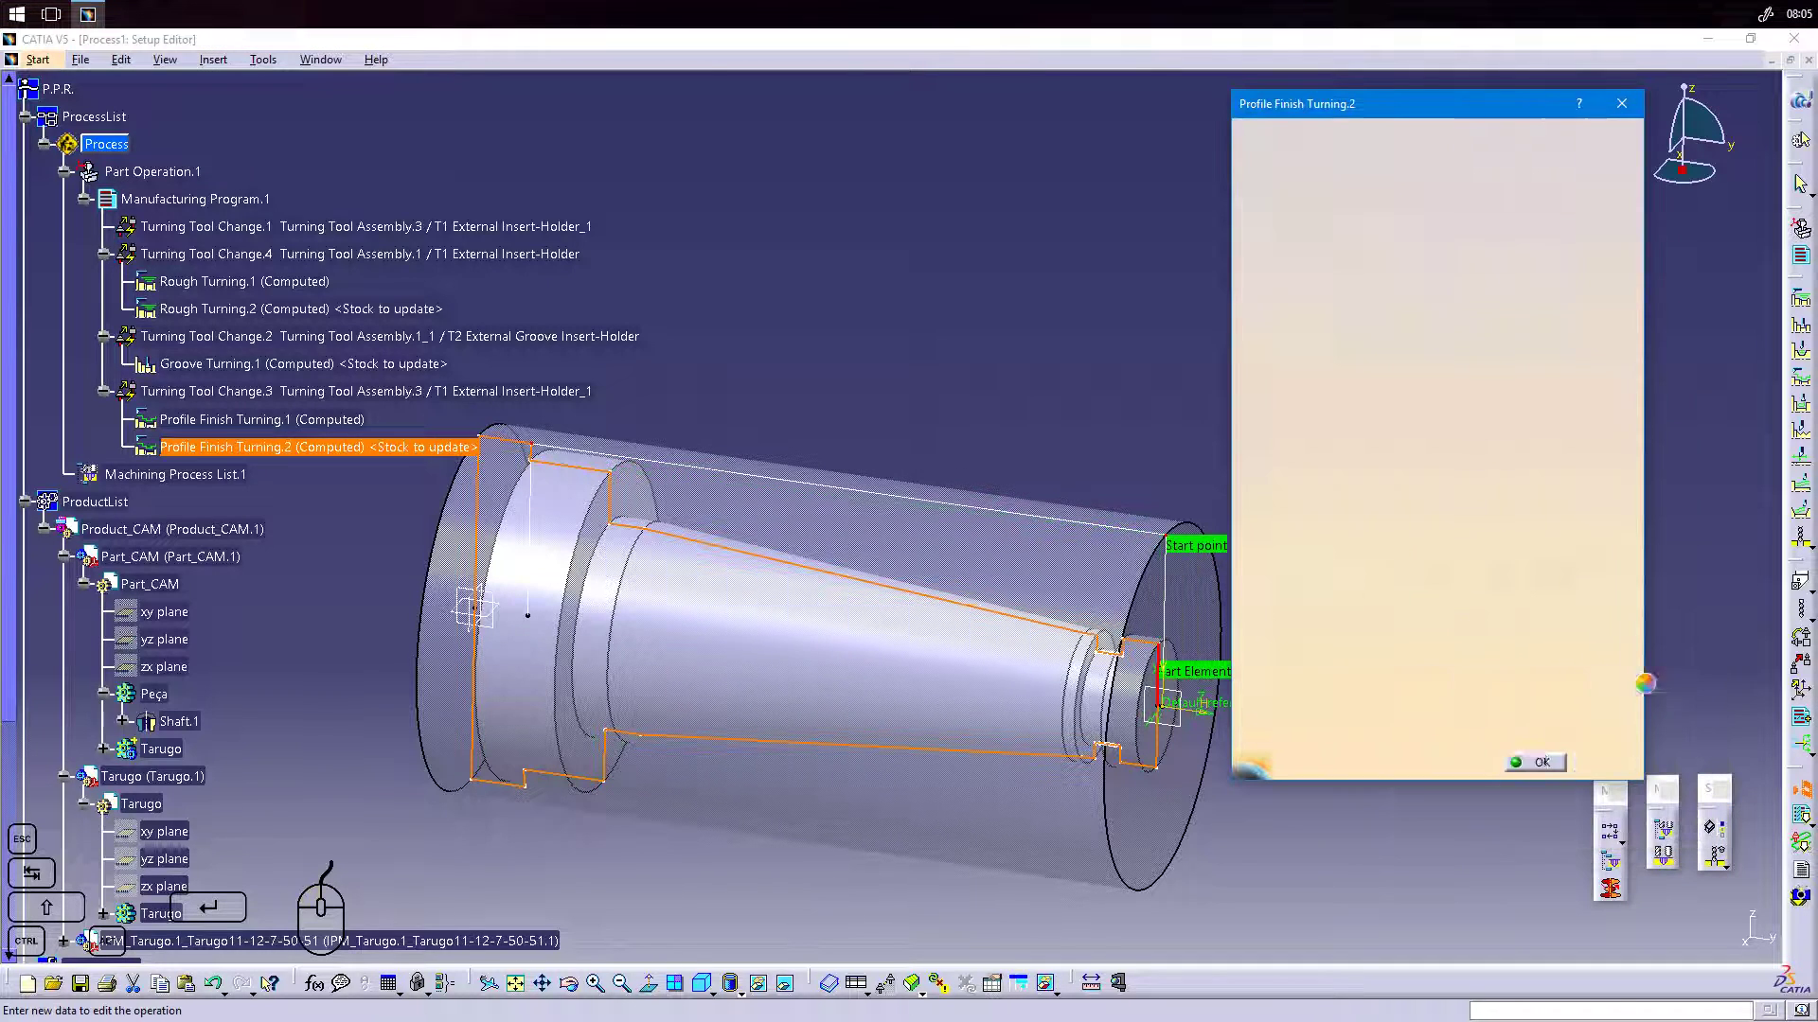
click(1540, 763)
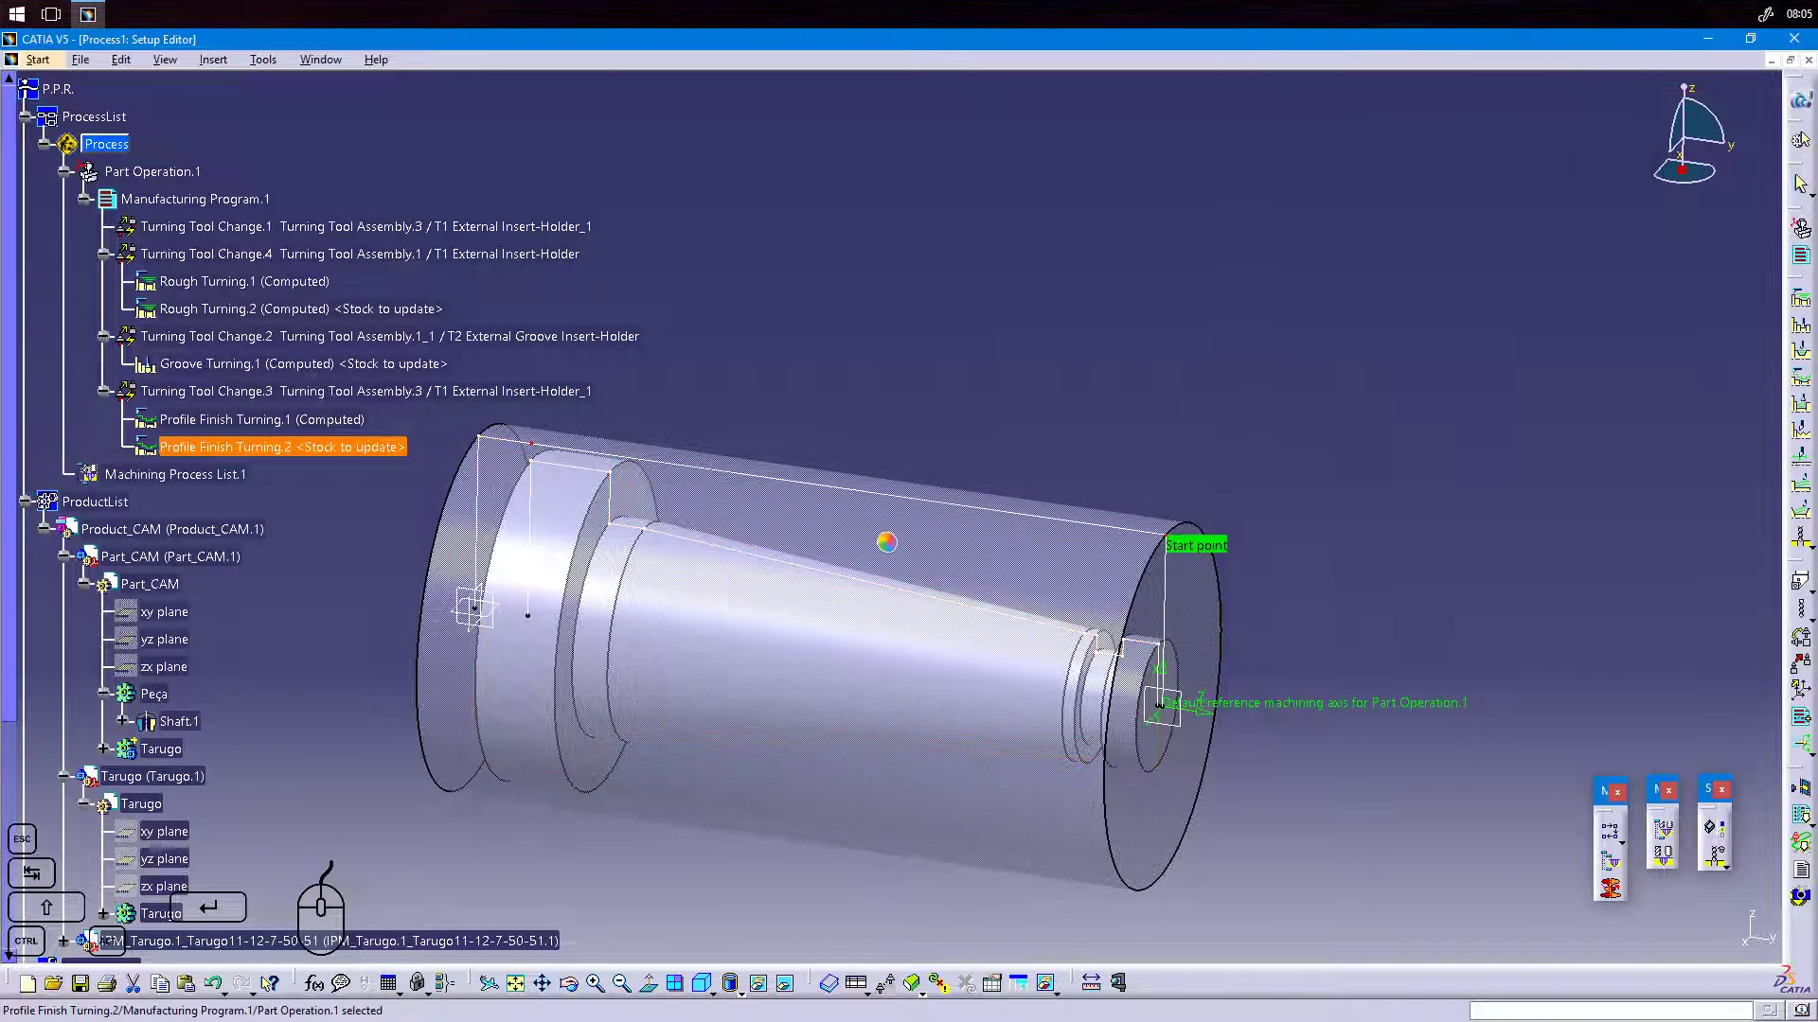
Play the tool-path video simulation of Manufacturing Program.1 to check the new approach, and close the simulation.
right_click(243, 204)
mouse_move(345, 455)
click(583, 431)
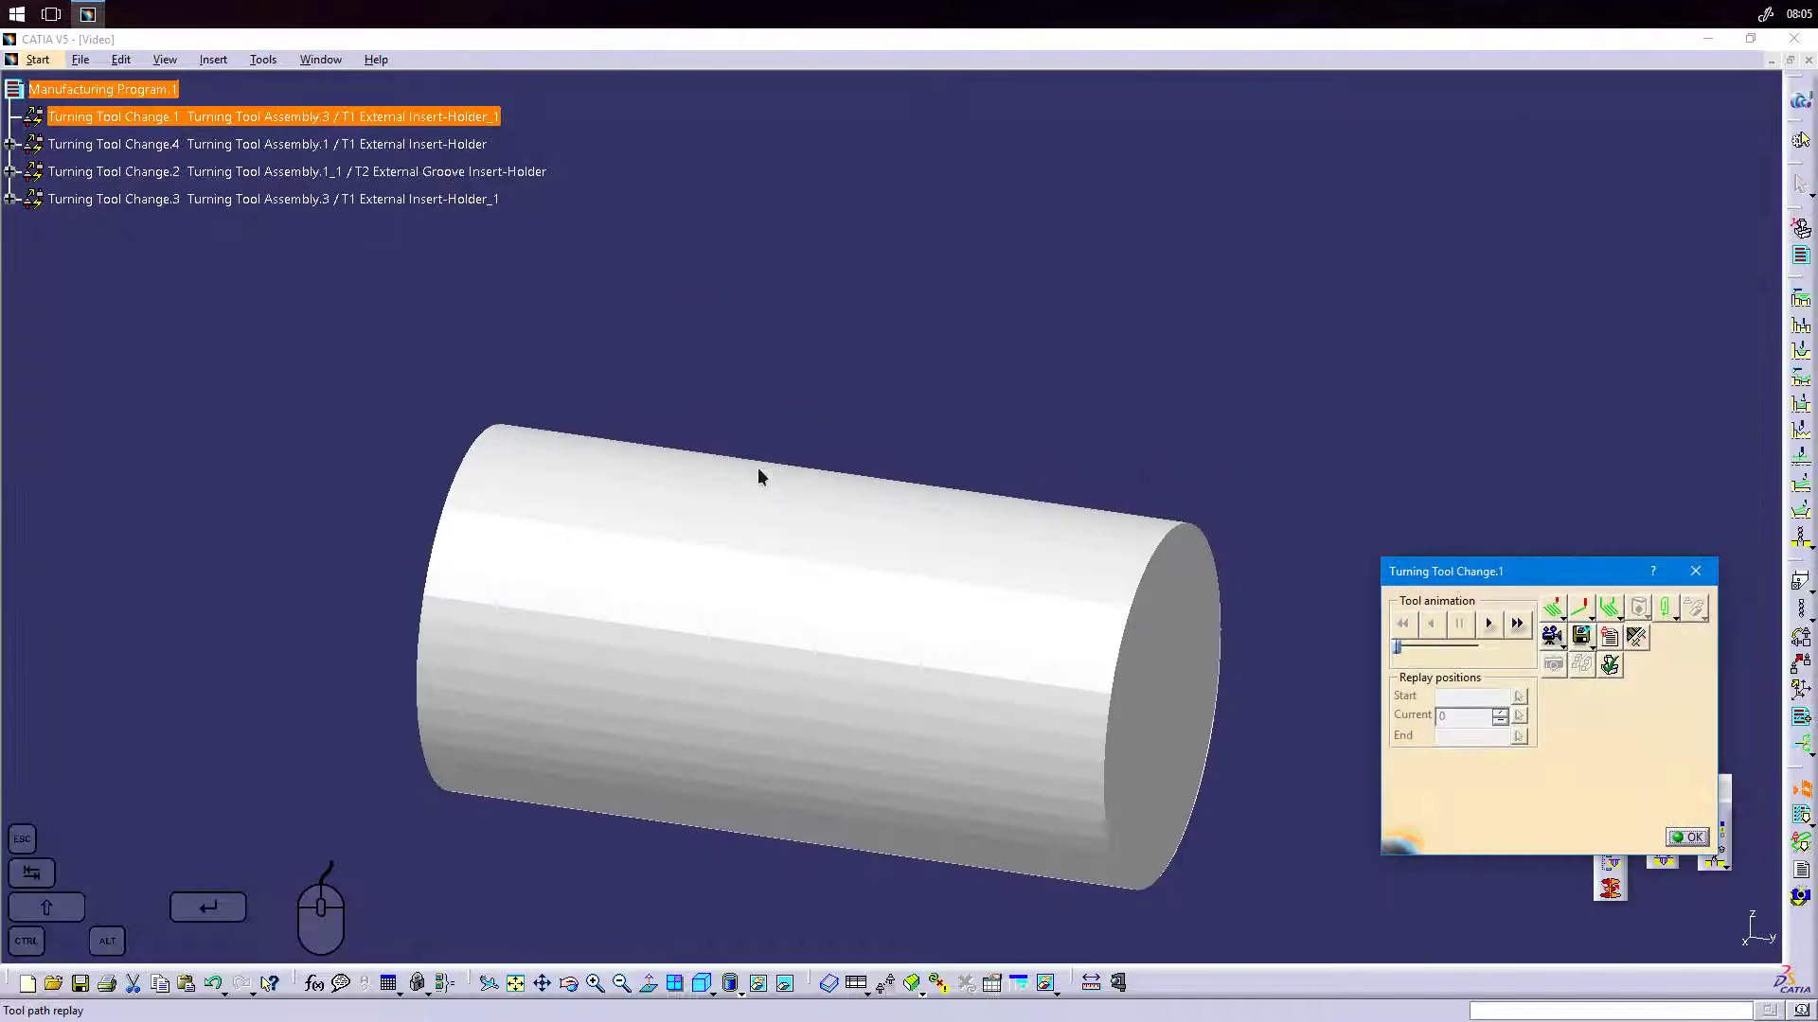
click(1489, 623)
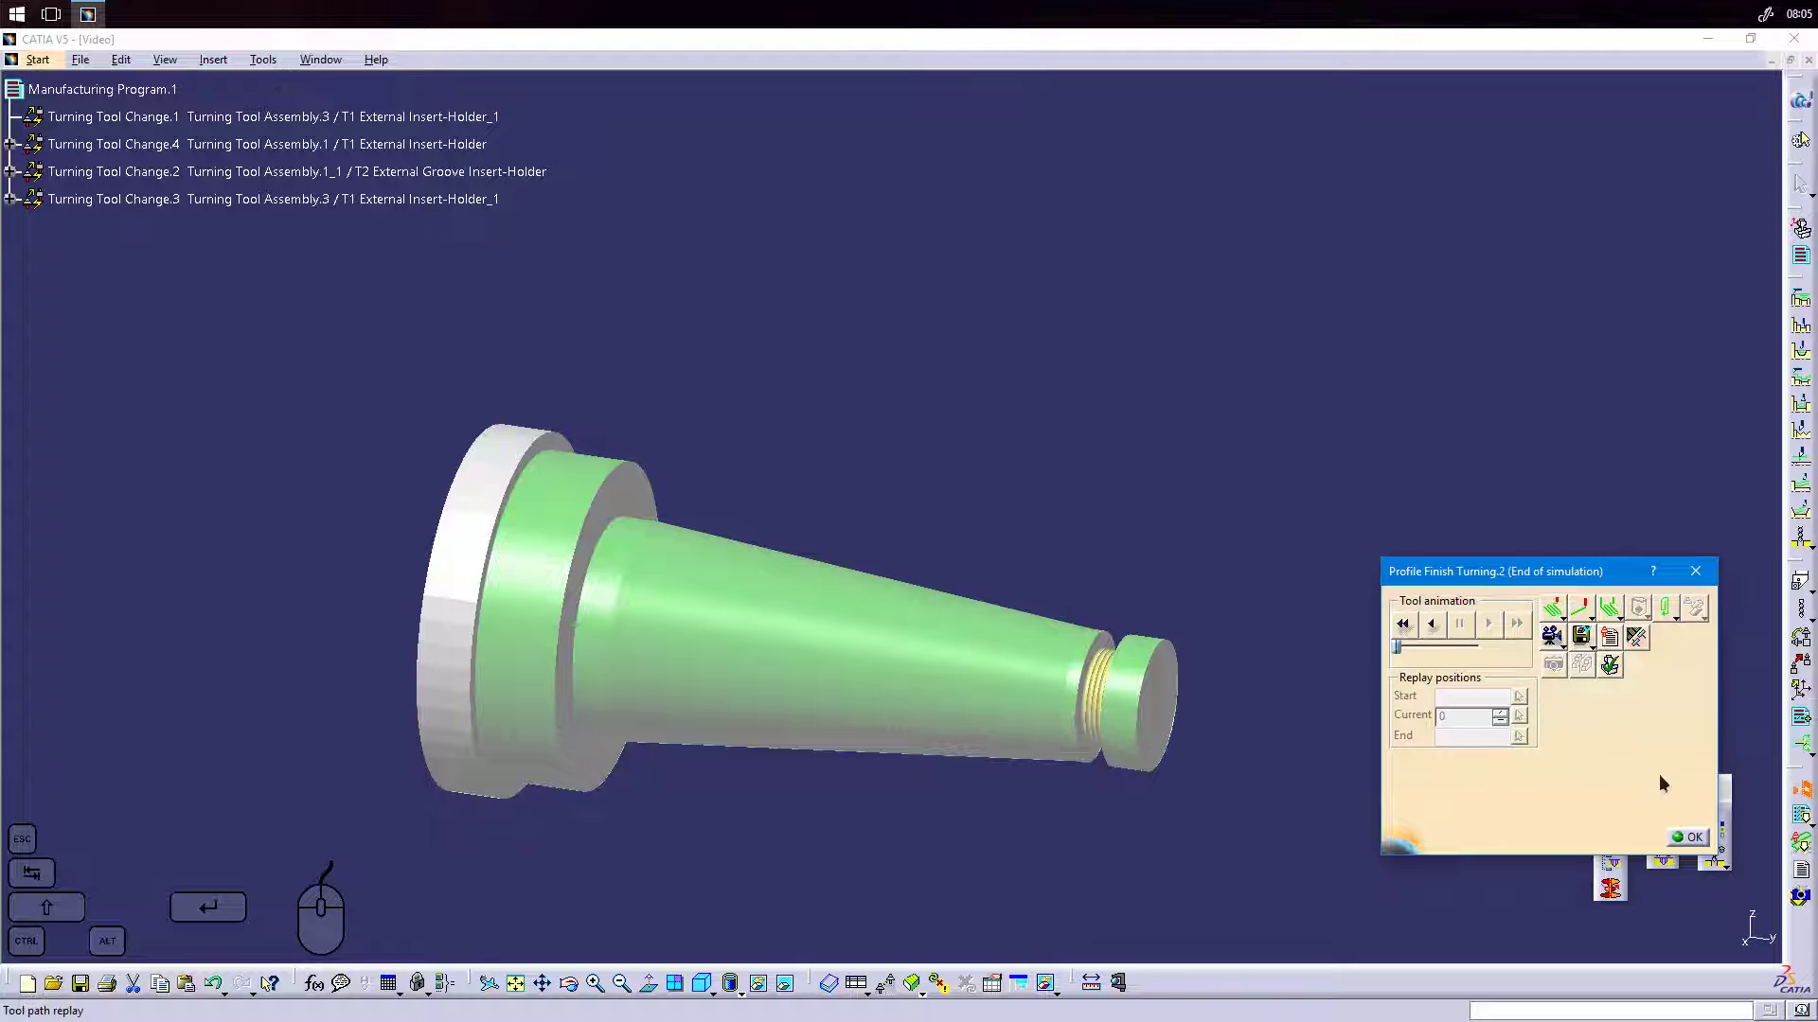
click(1686, 844)
click(1684, 842)
mouse_move(1017, 606)
middle_down()
mouse_move(1007, 589)
mouse_move(1019, 602)
middle_up()
click(1087, 356)
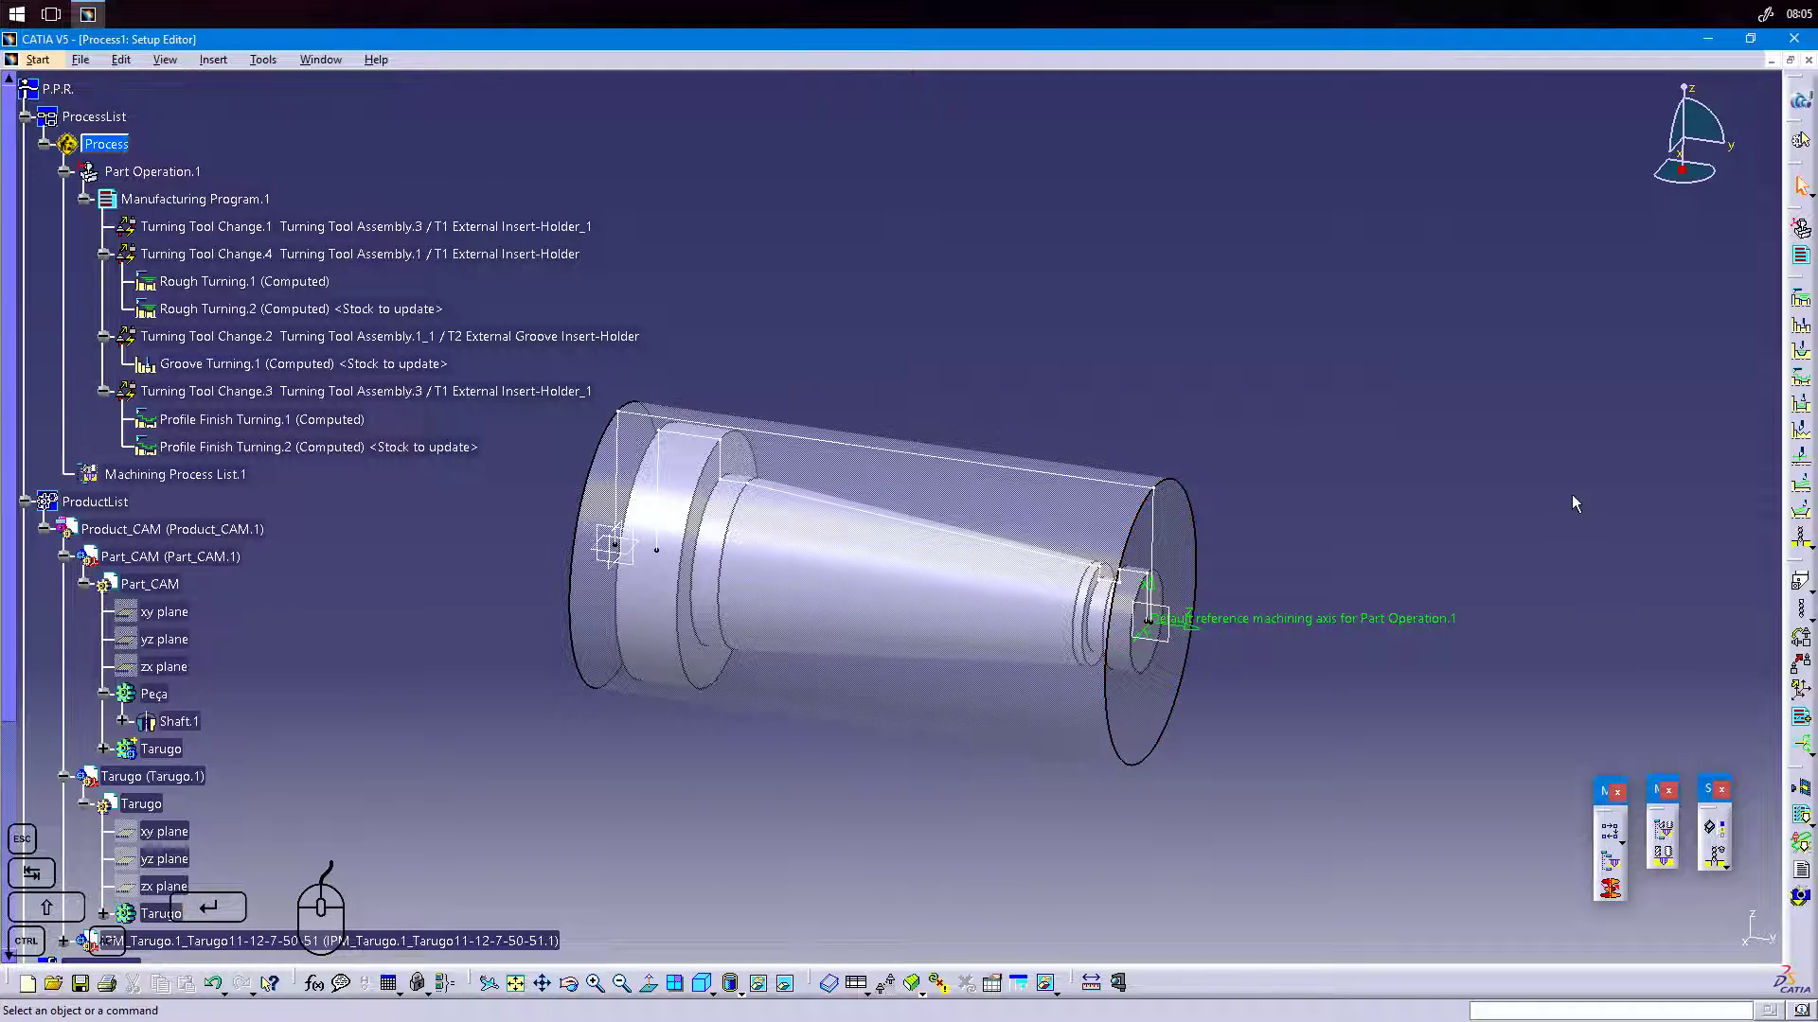
Insert a Groove Finish Turning operation after Profile Finish Turning.2, with the small groove's profile near the free end as part element.
click(1801, 409)
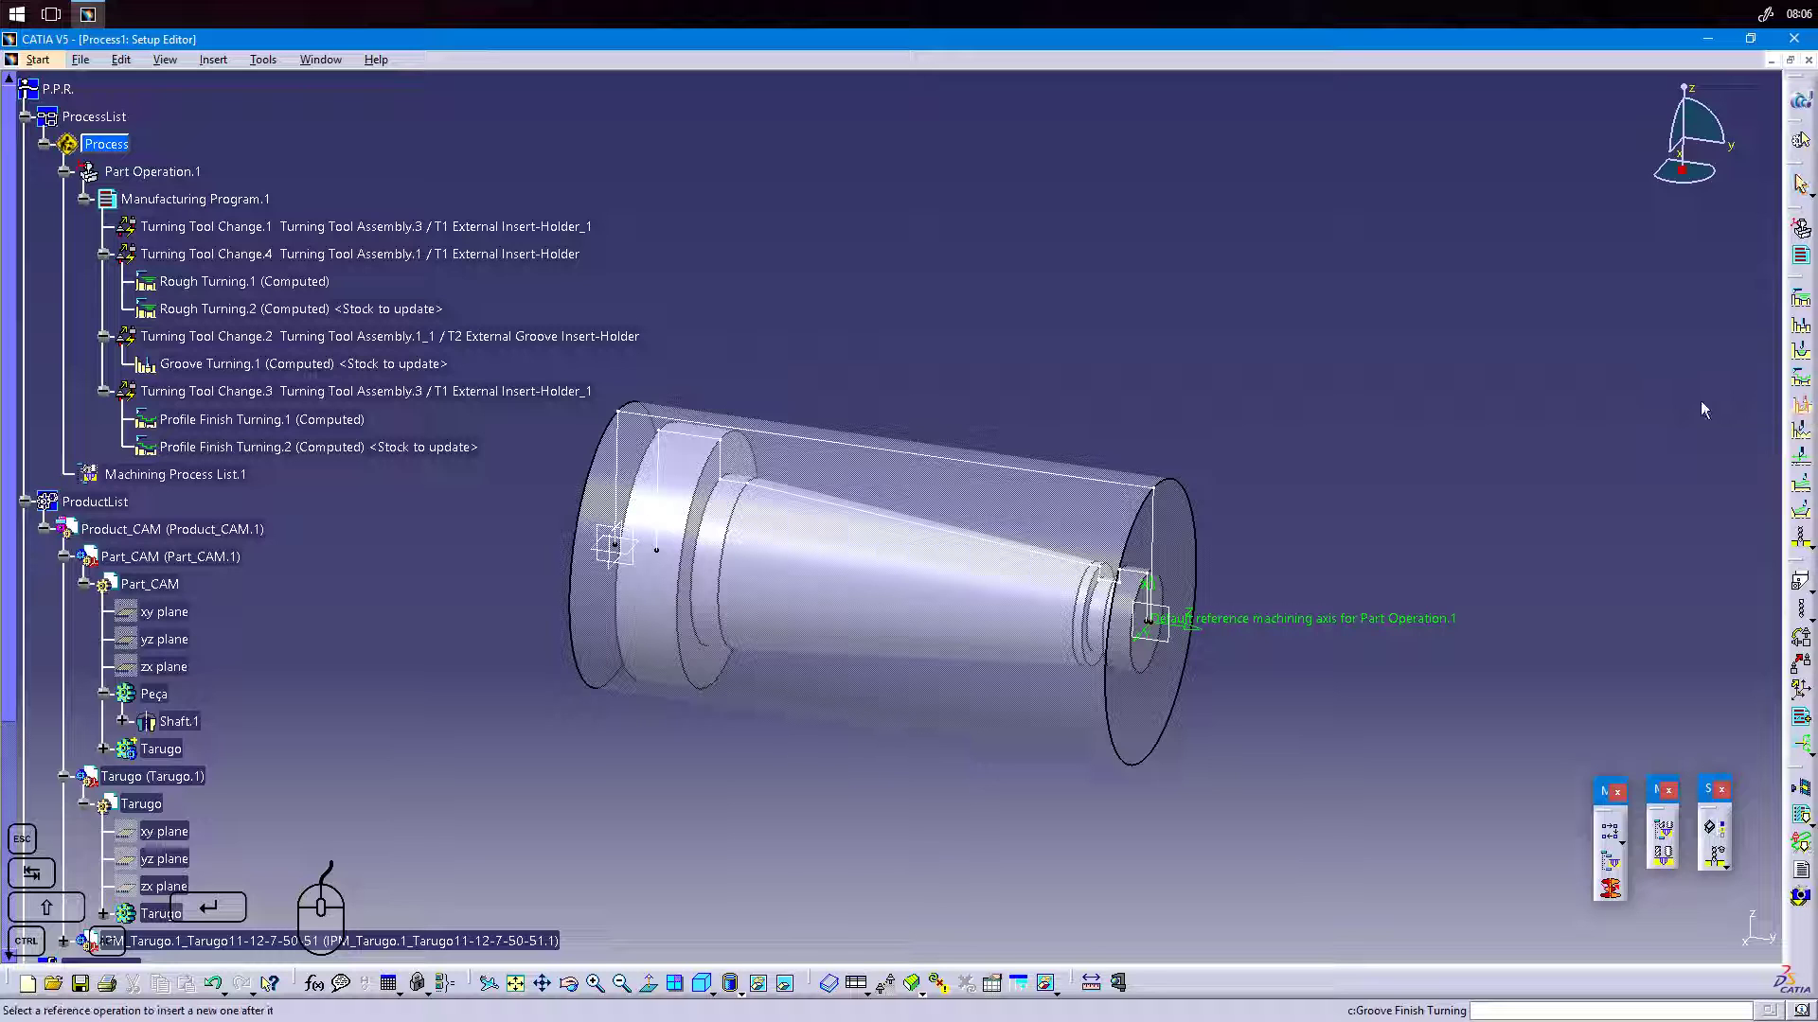
click(423, 452)
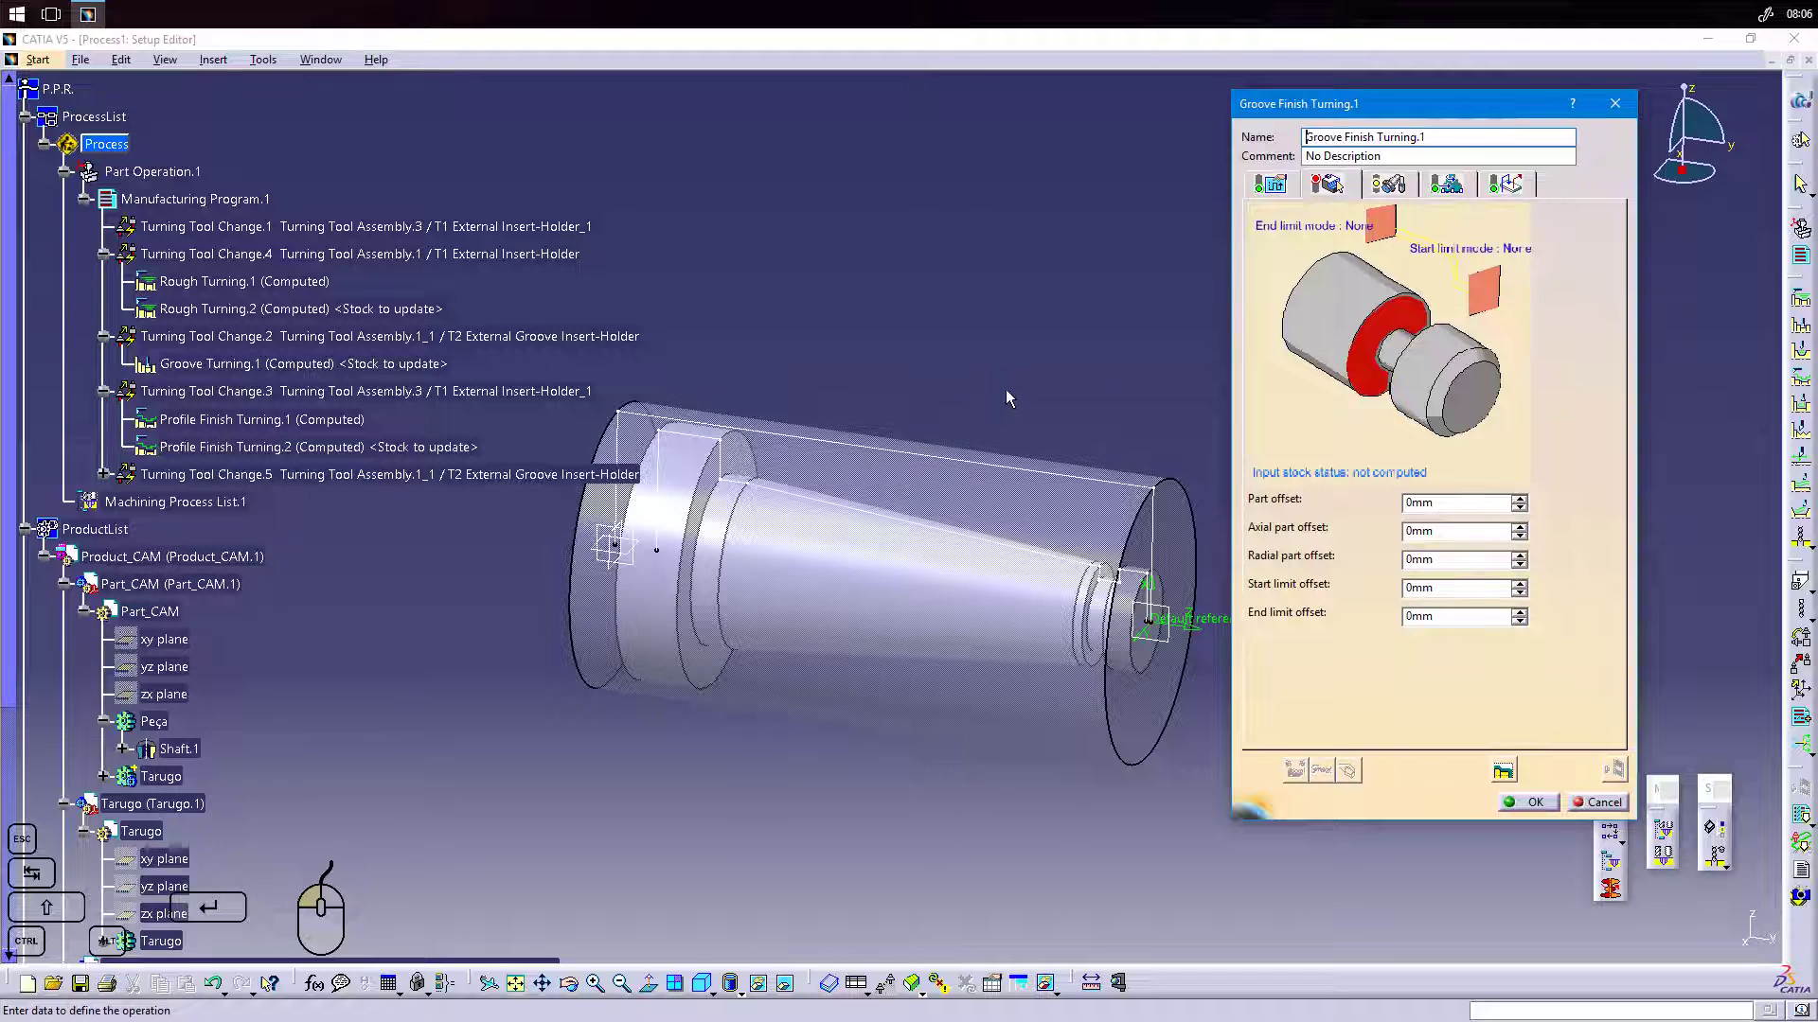
click(1403, 343)
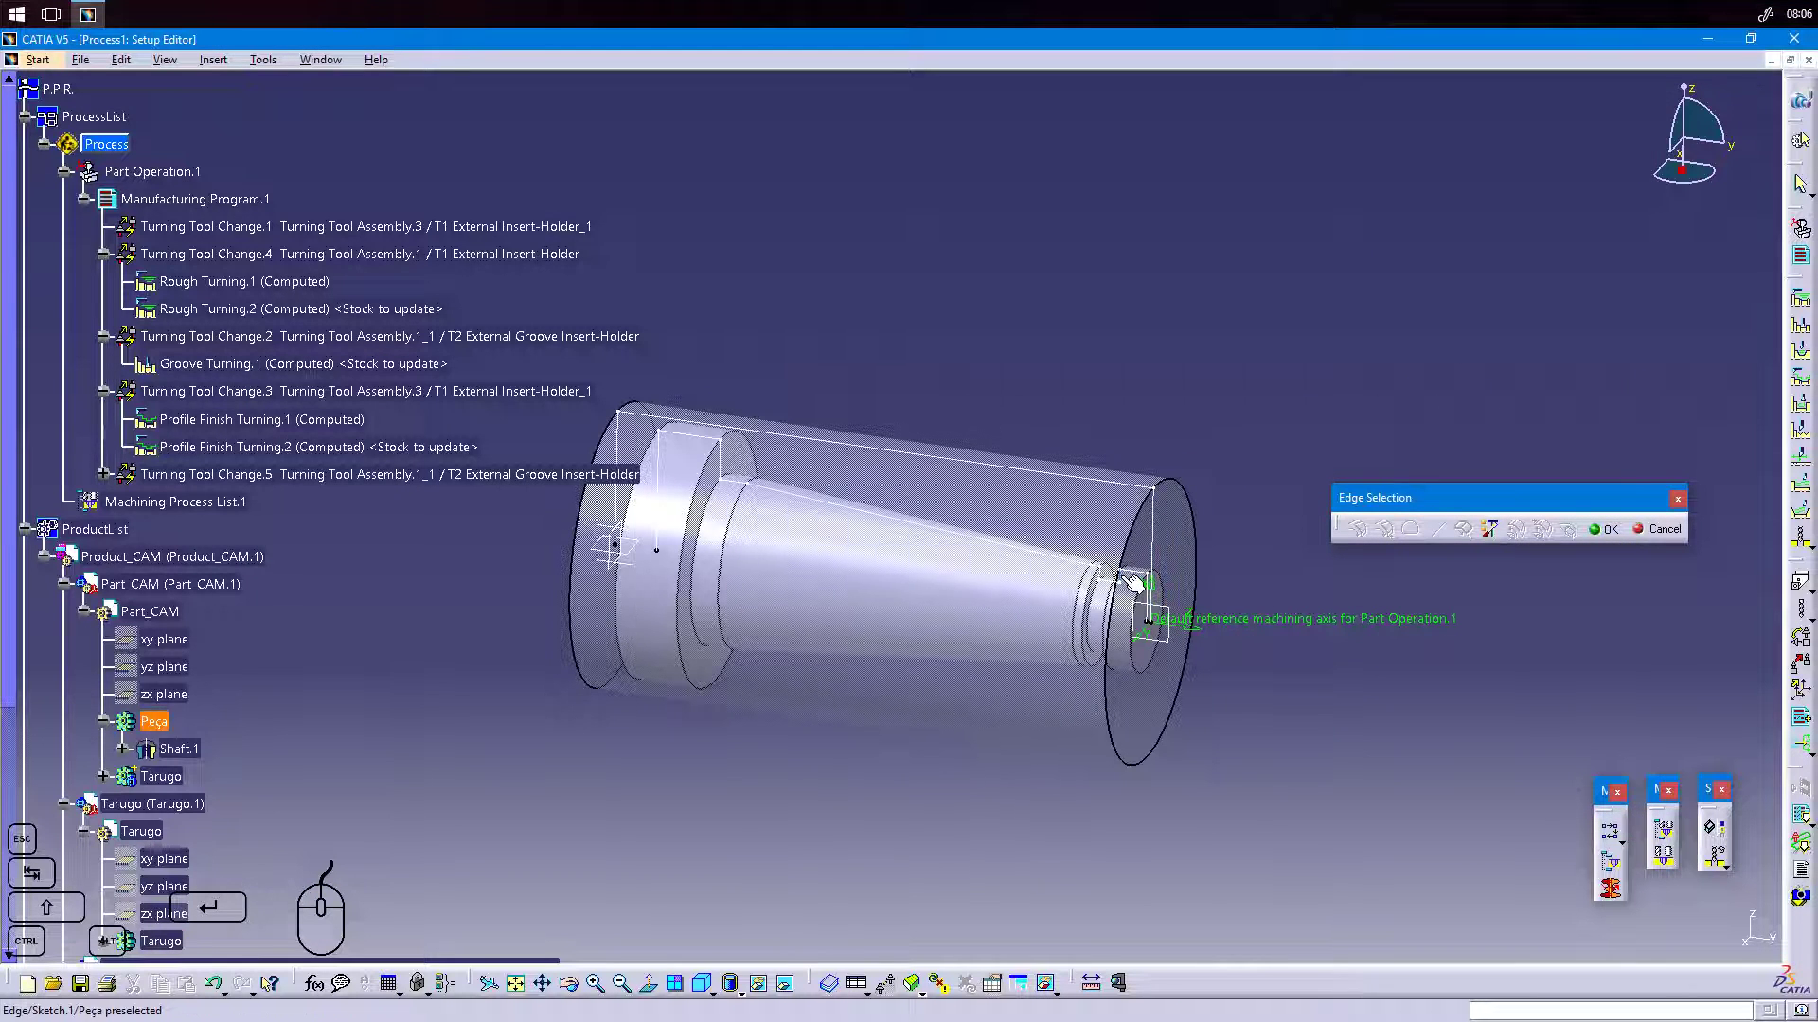
click(1108, 576)
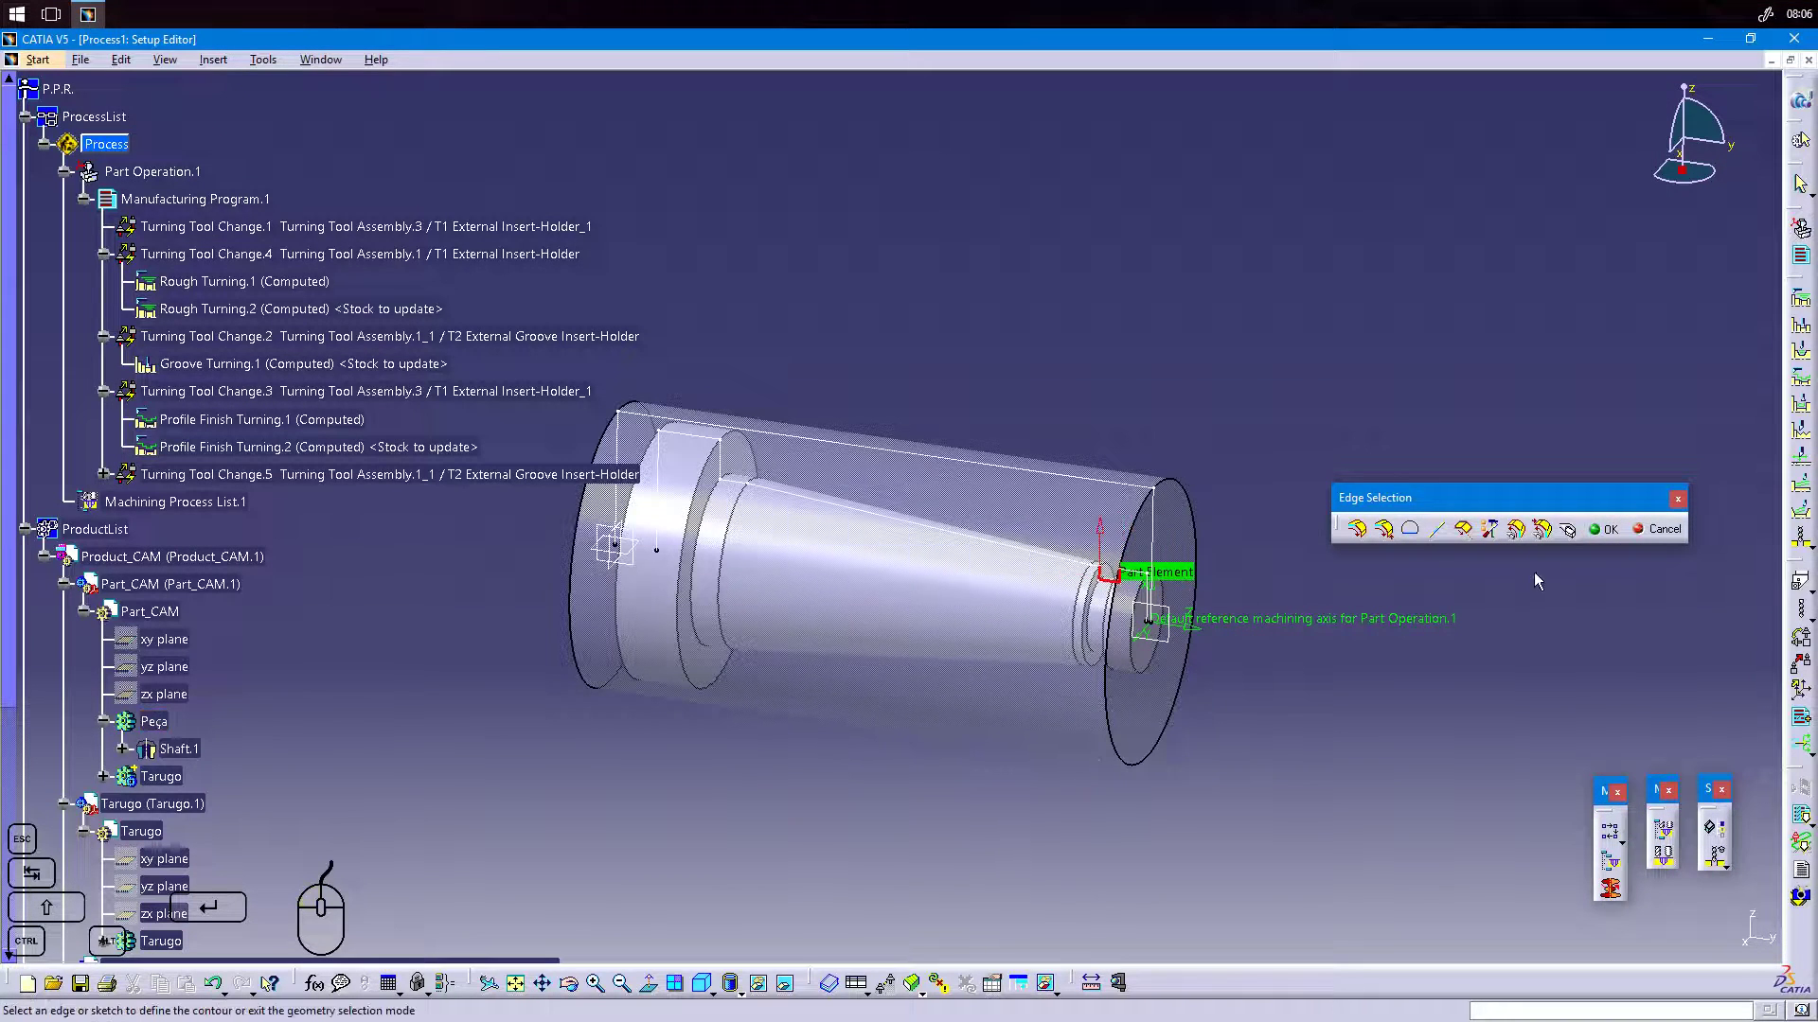
click(1604, 529)
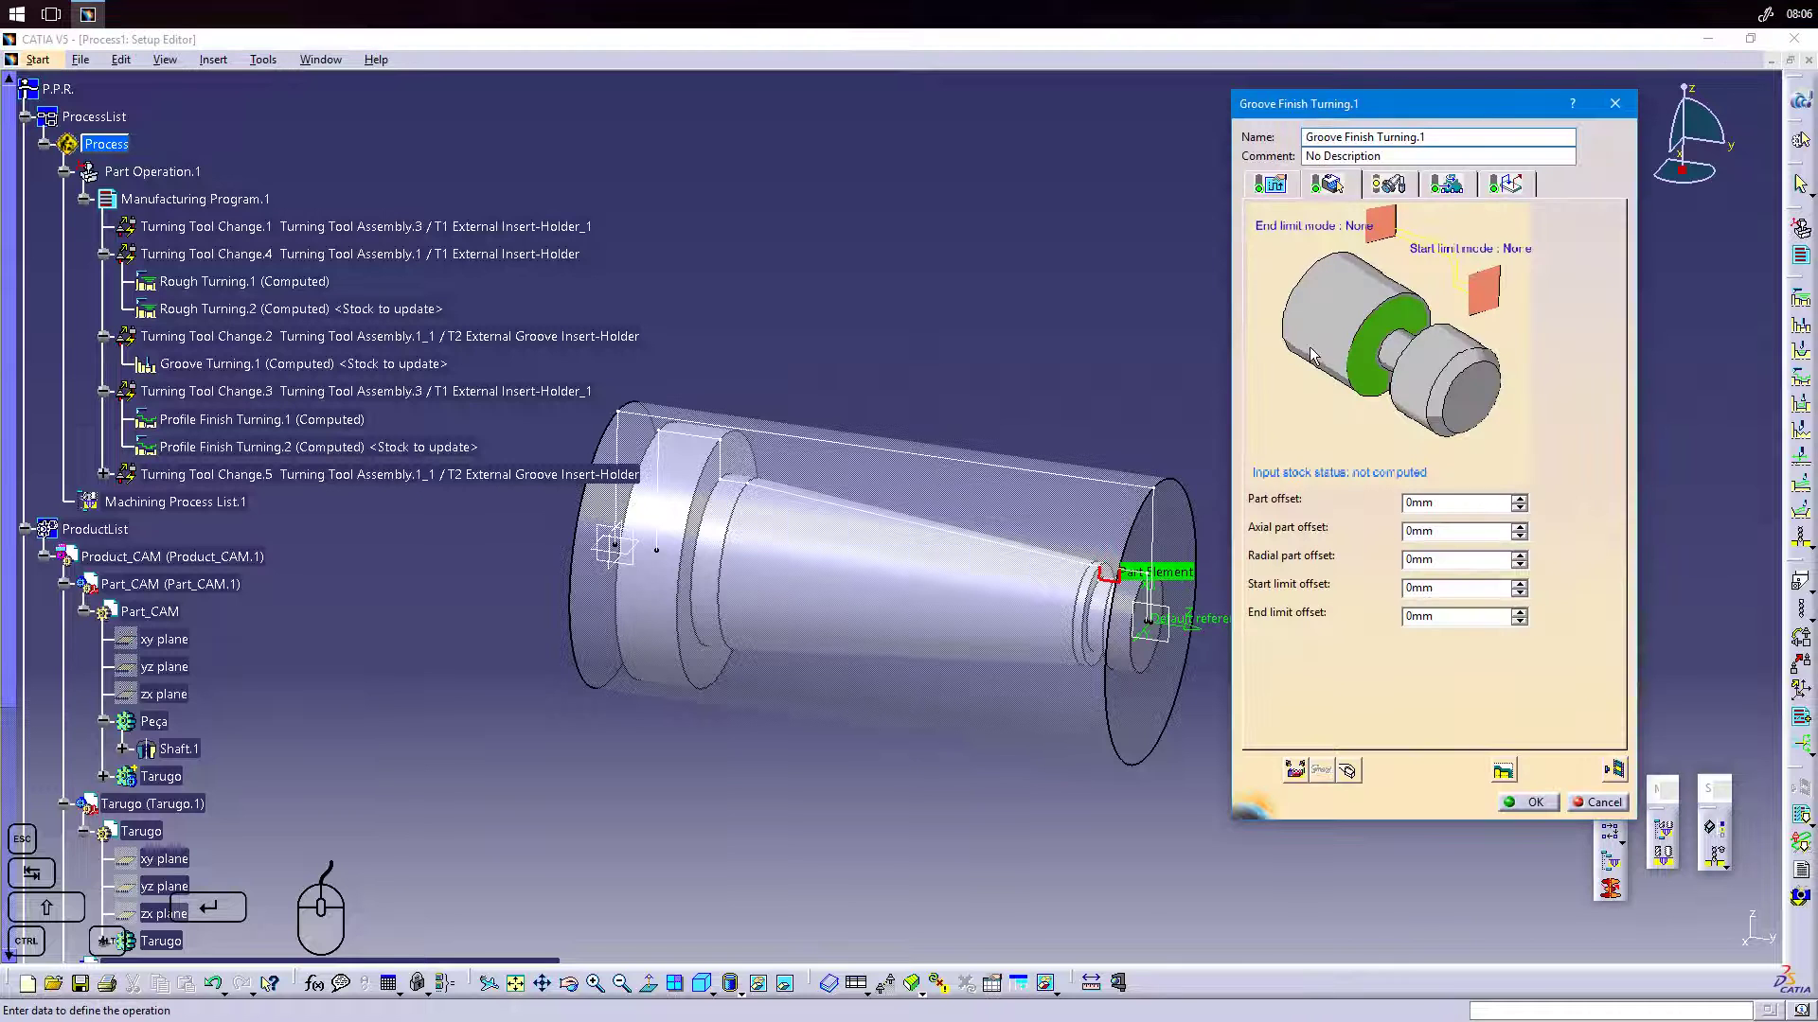
Review the general and machining strategy parameters of the groove finishing operation, plus its tool assembly and insert-holder.
click(1269, 183)
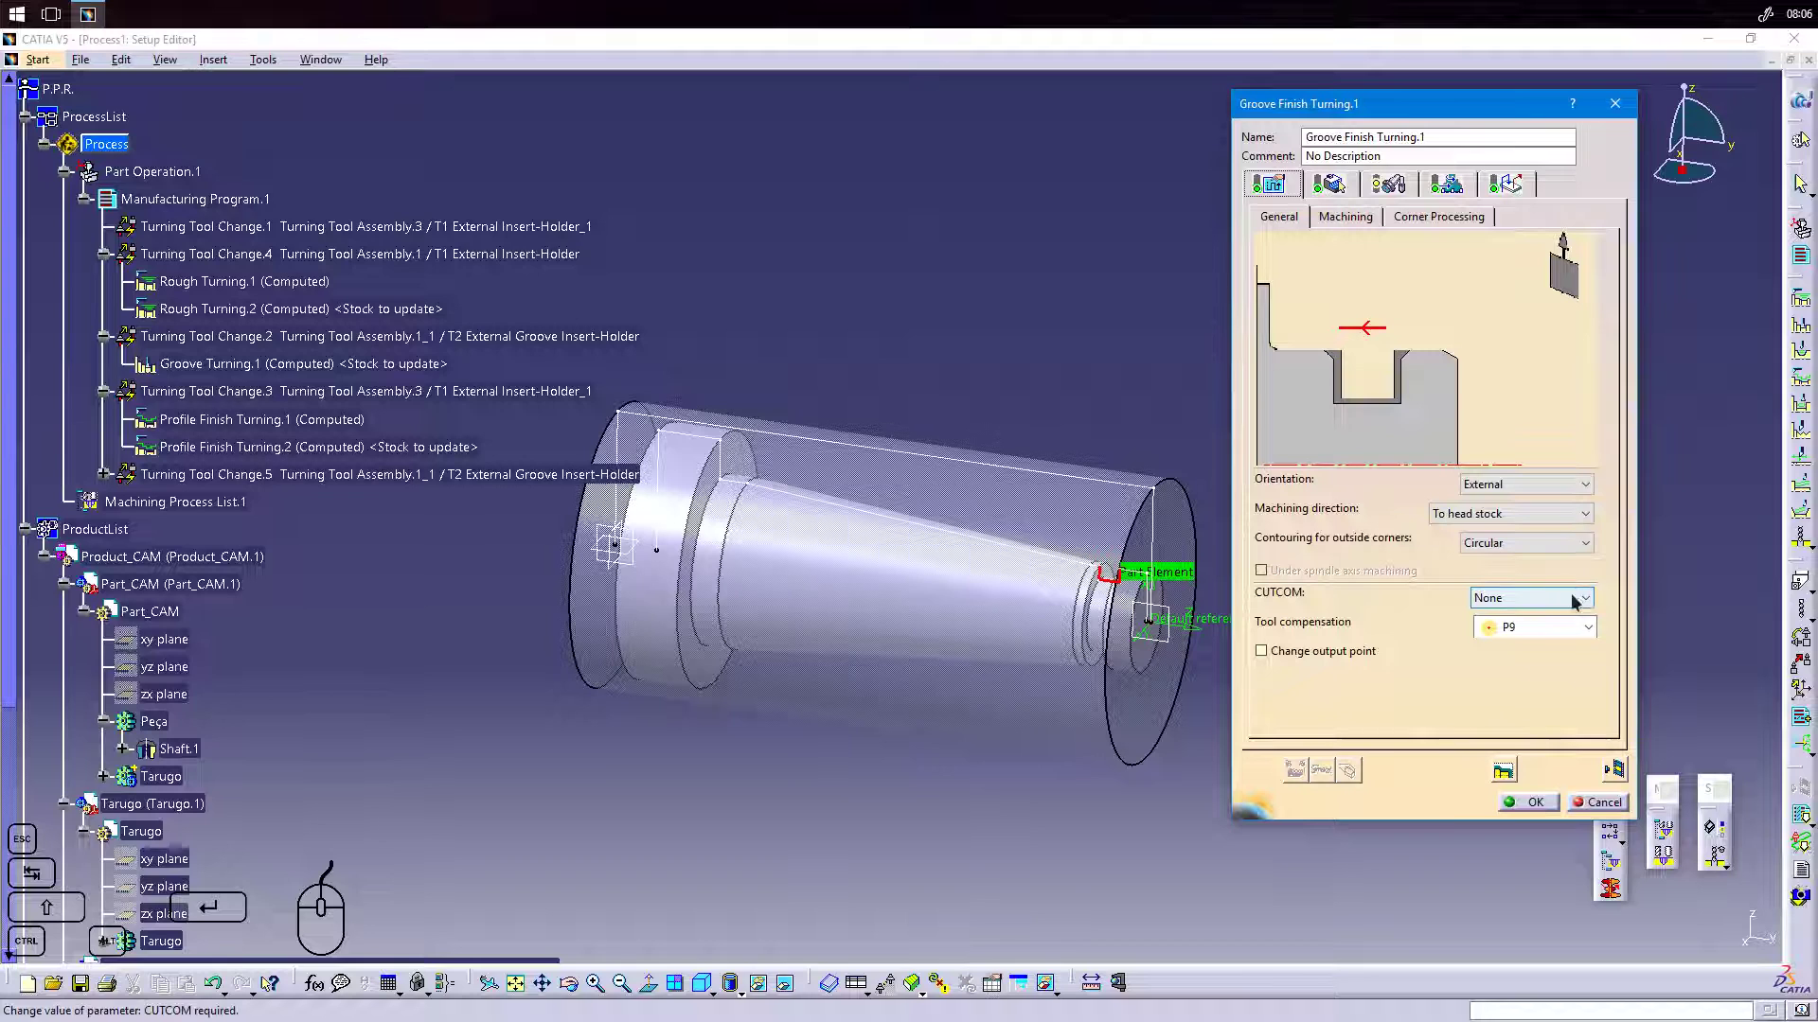
click(1345, 217)
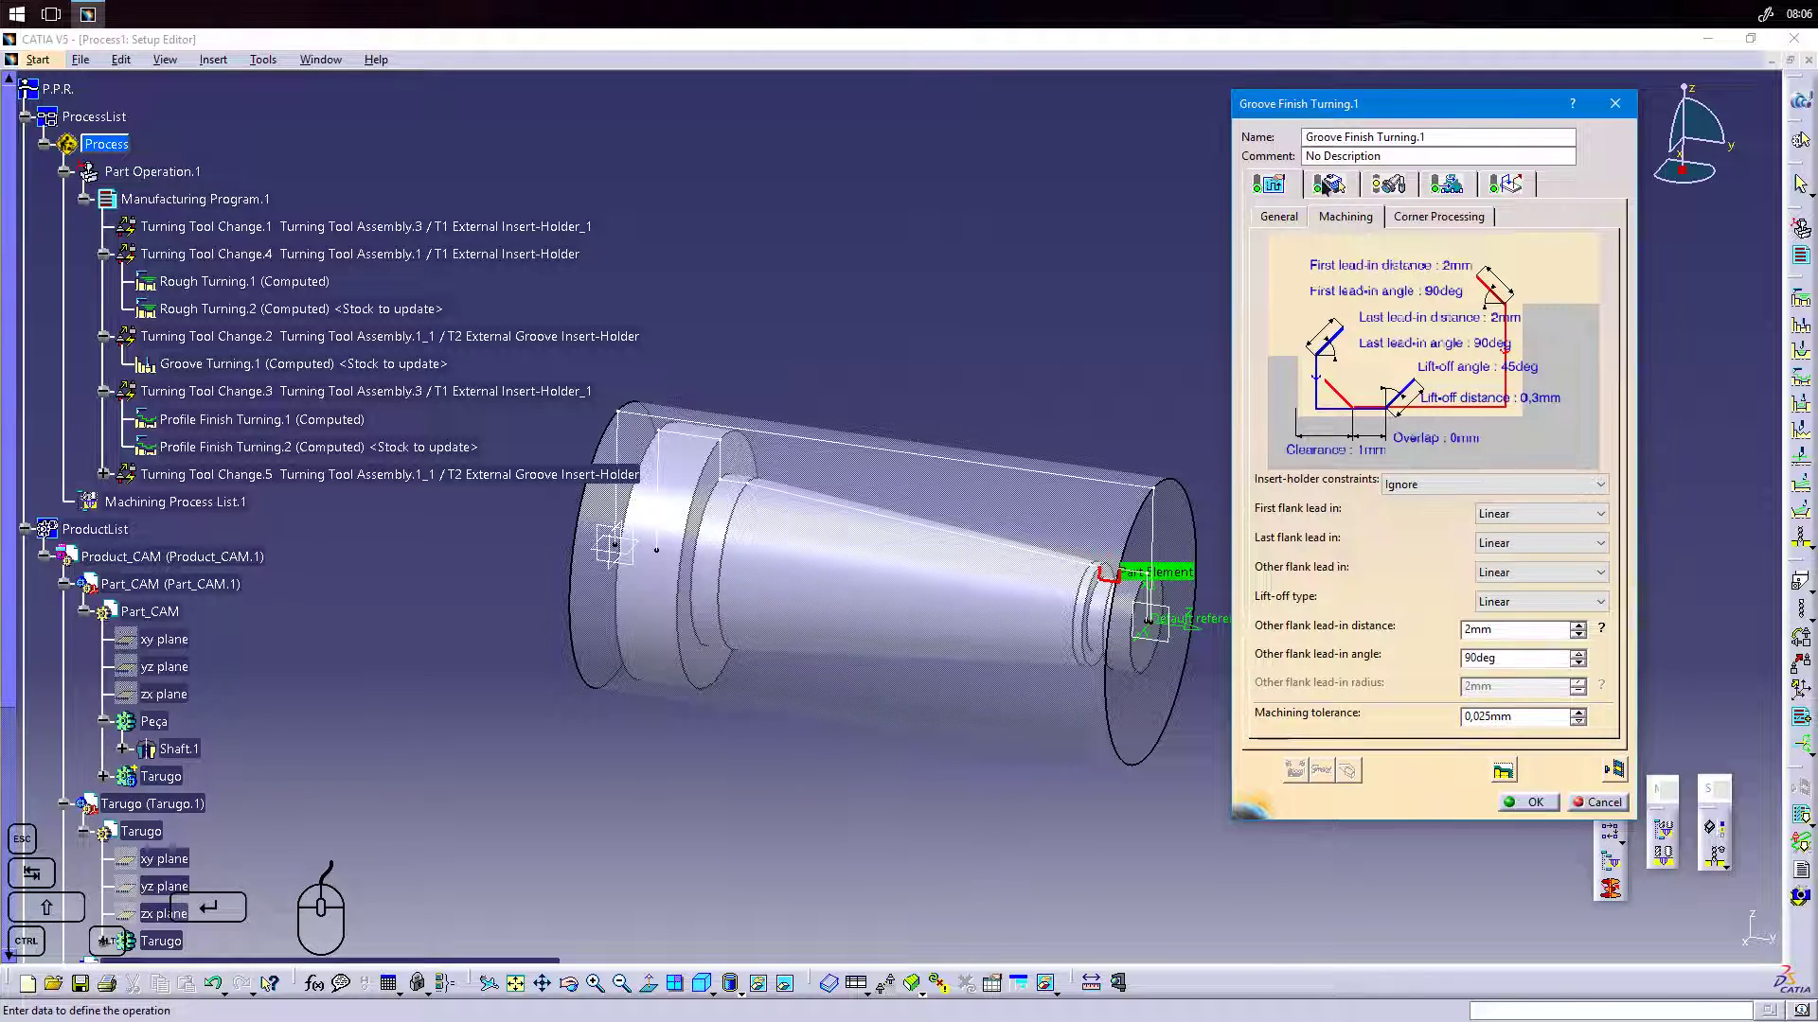
click(1398, 189)
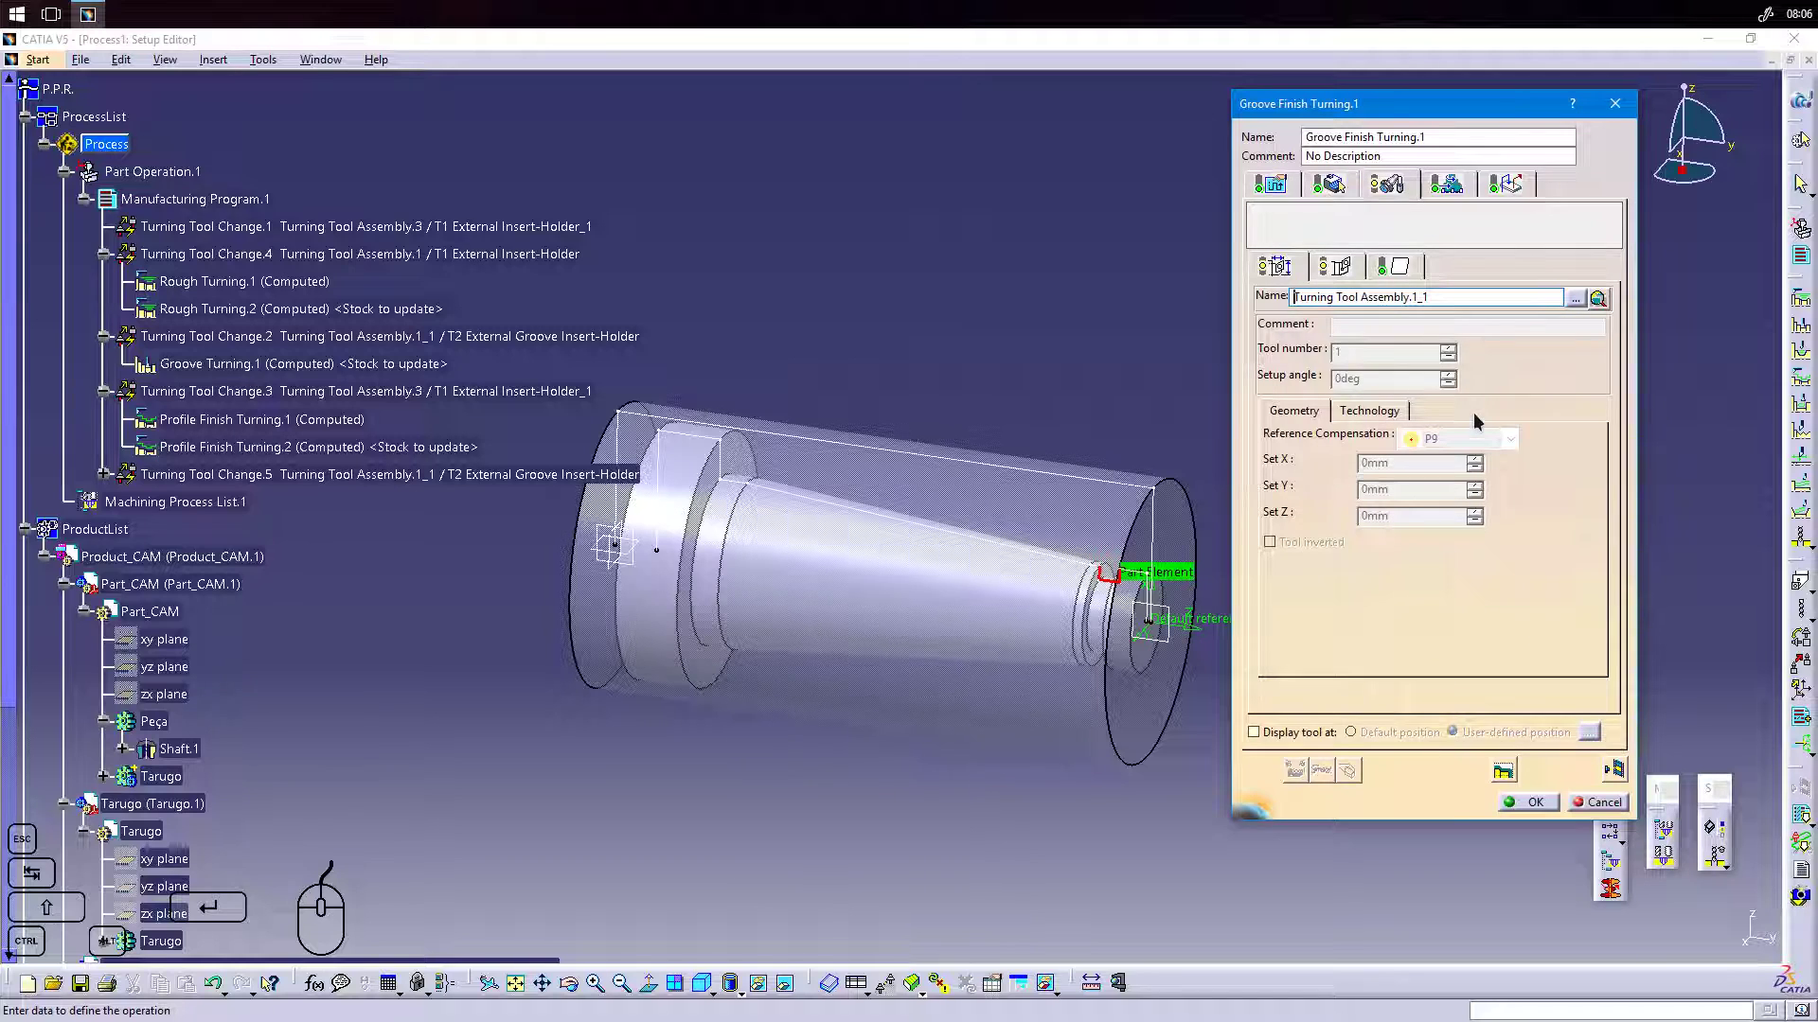
click(1342, 268)
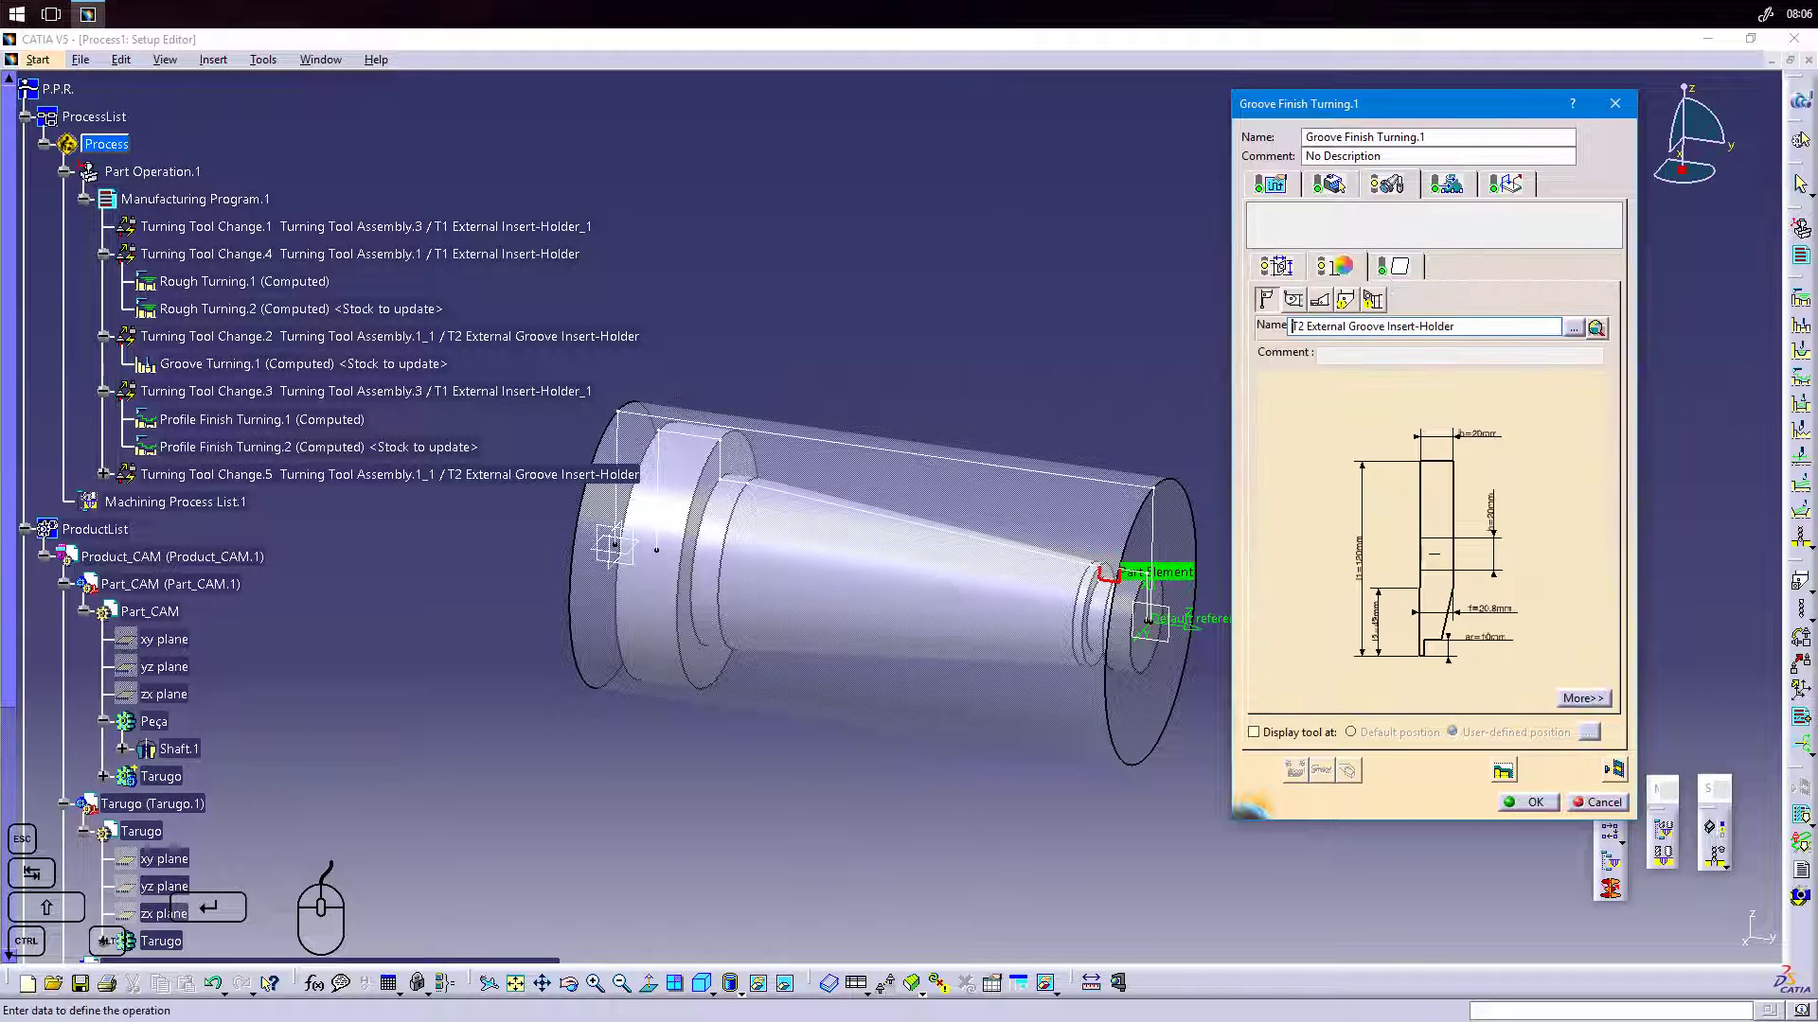
click(1572, 328)
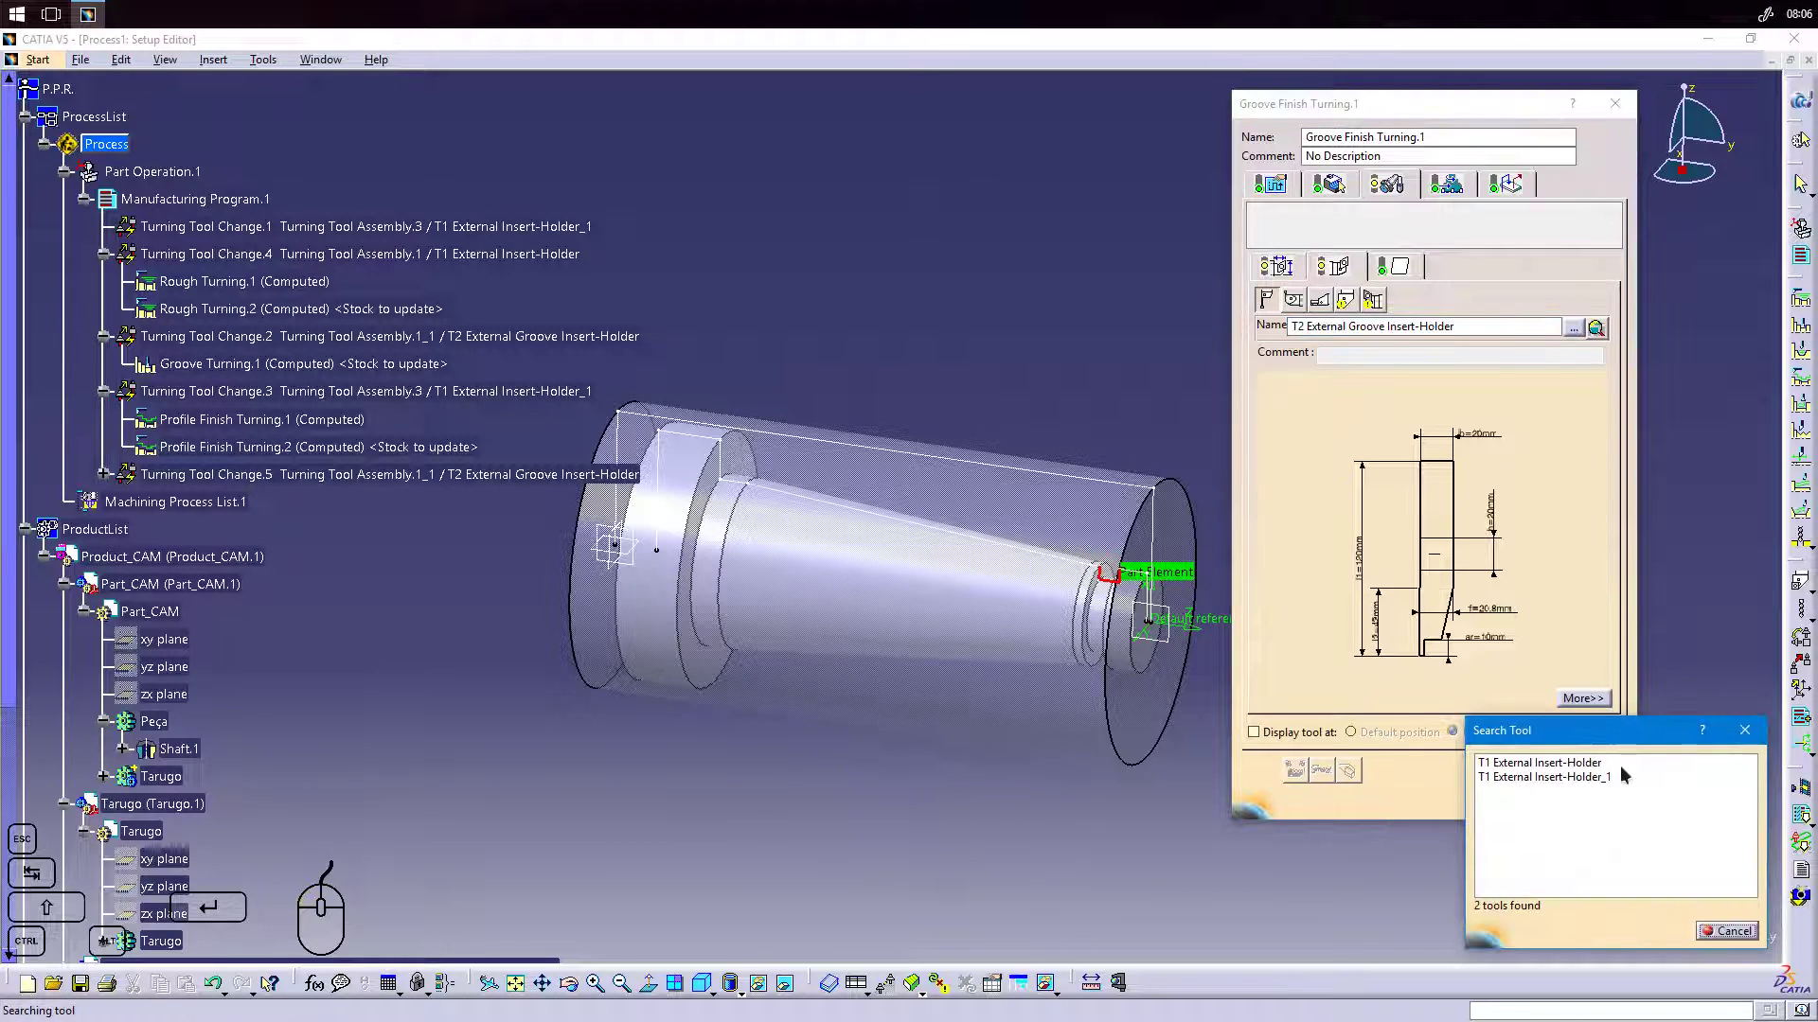
double_click(1586, 763)
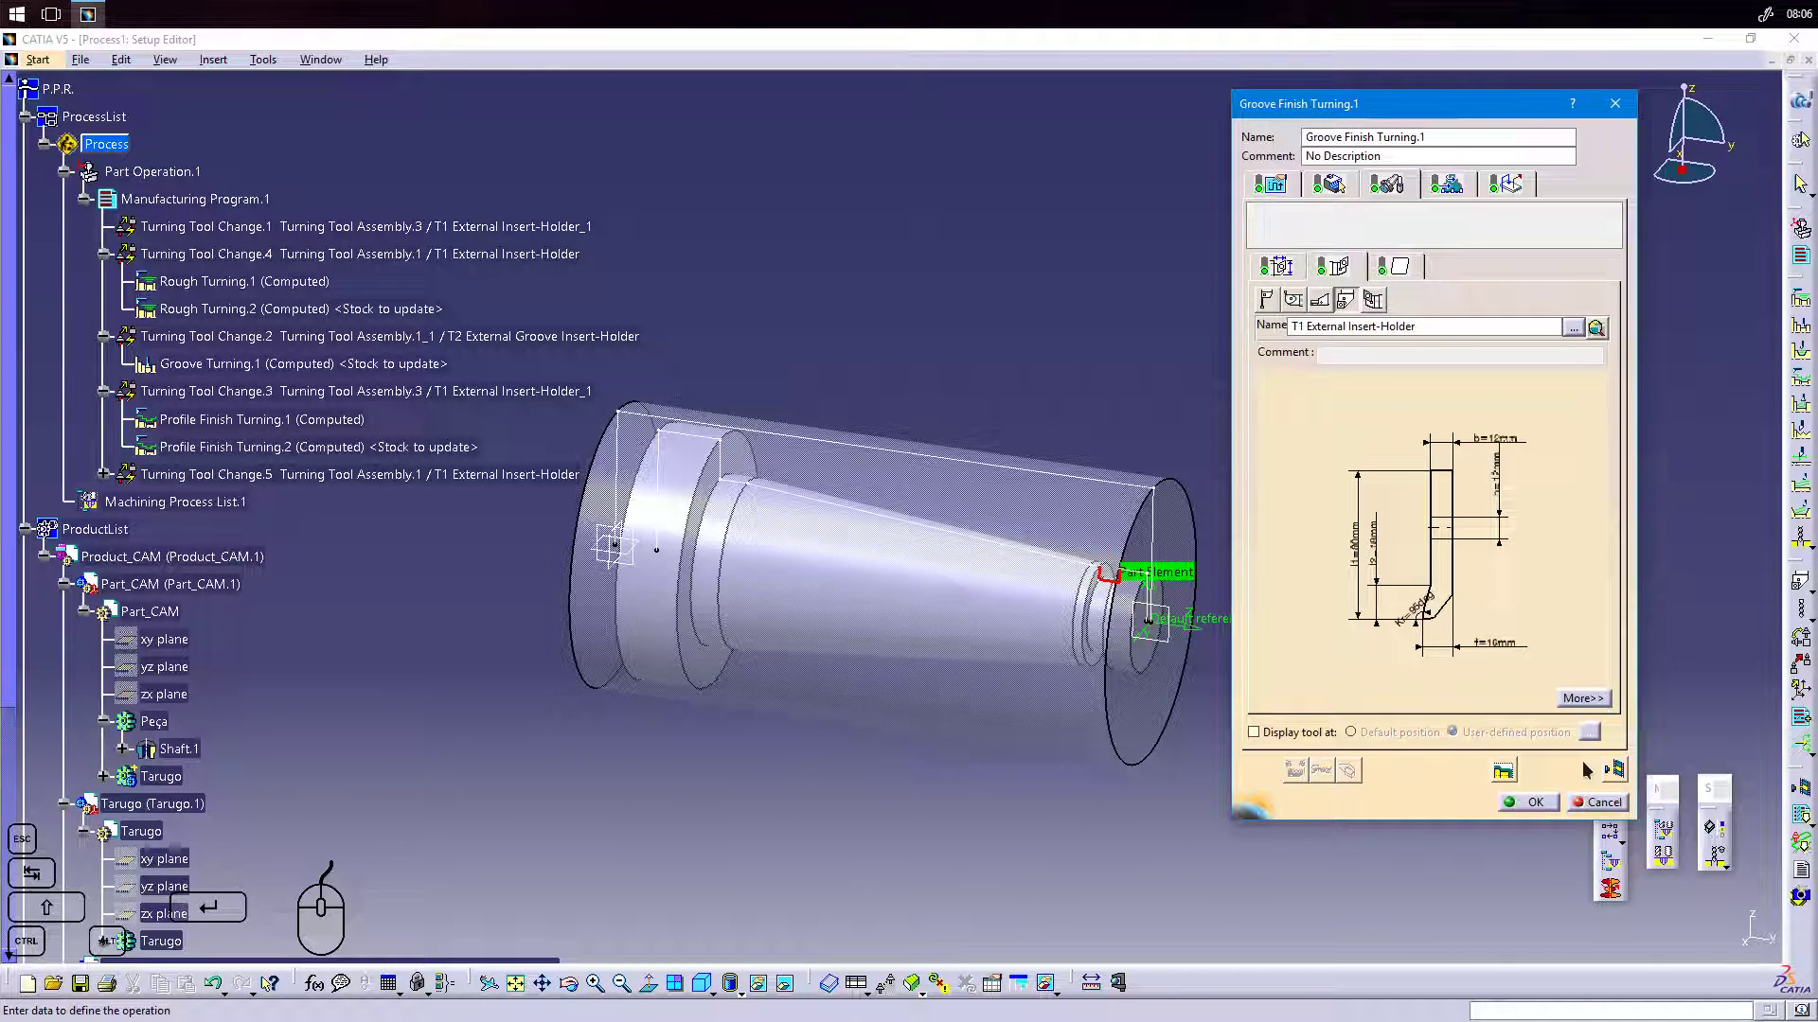
click(1573, 328)
double_click(1570, 763)
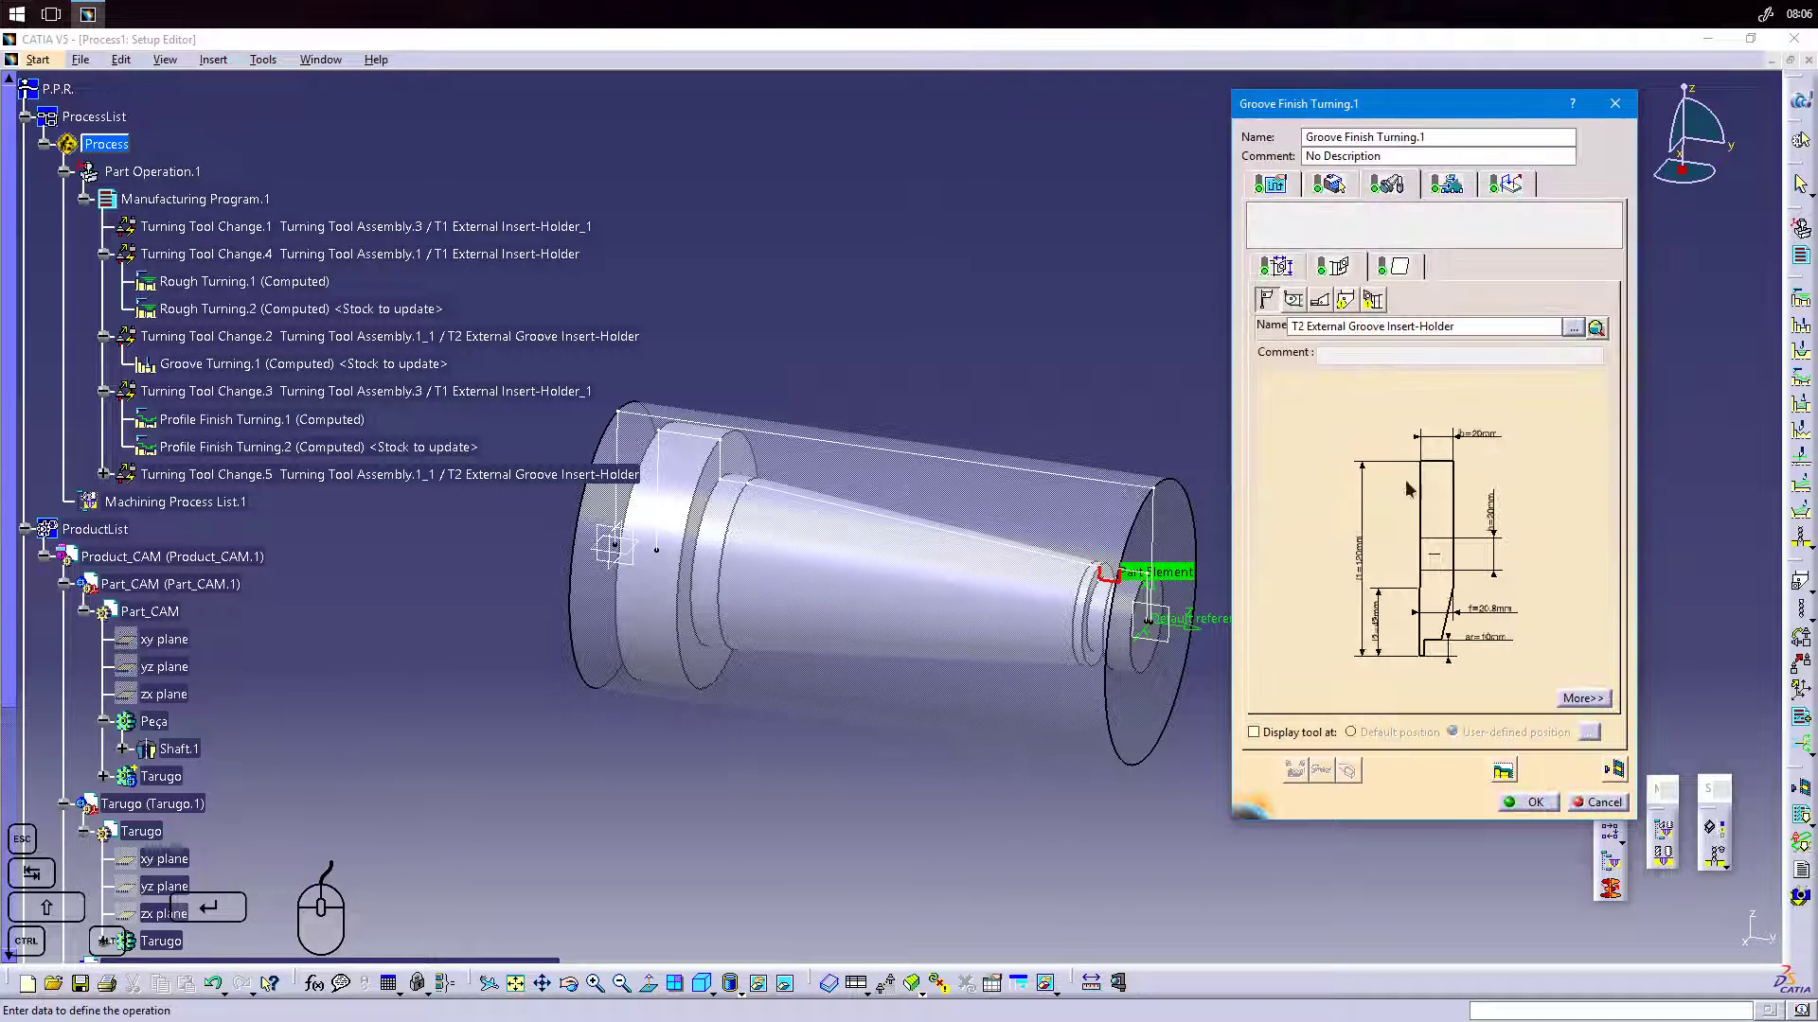
Create a separate insert for the groove finishing tool by renaming its insert to Groove Insert.4.
click(1397, 267)
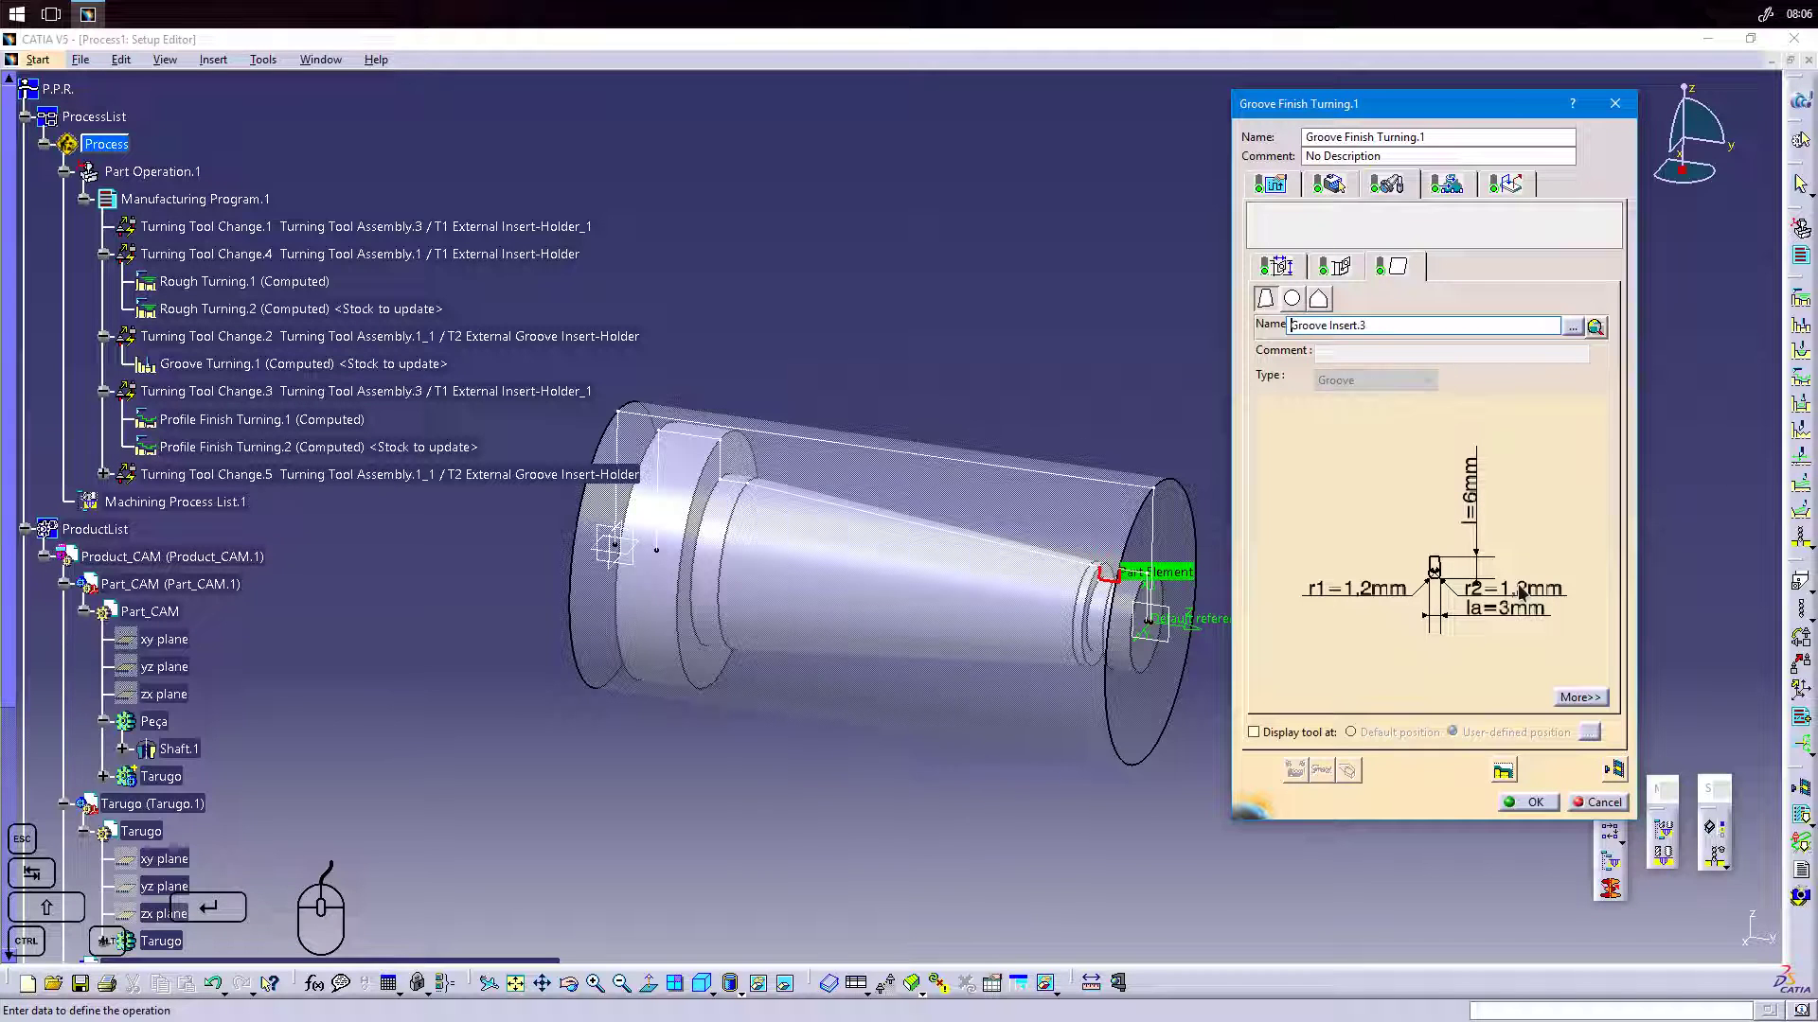
click(1361, 325)
key(BackSpace)
text(4)
key(Return)
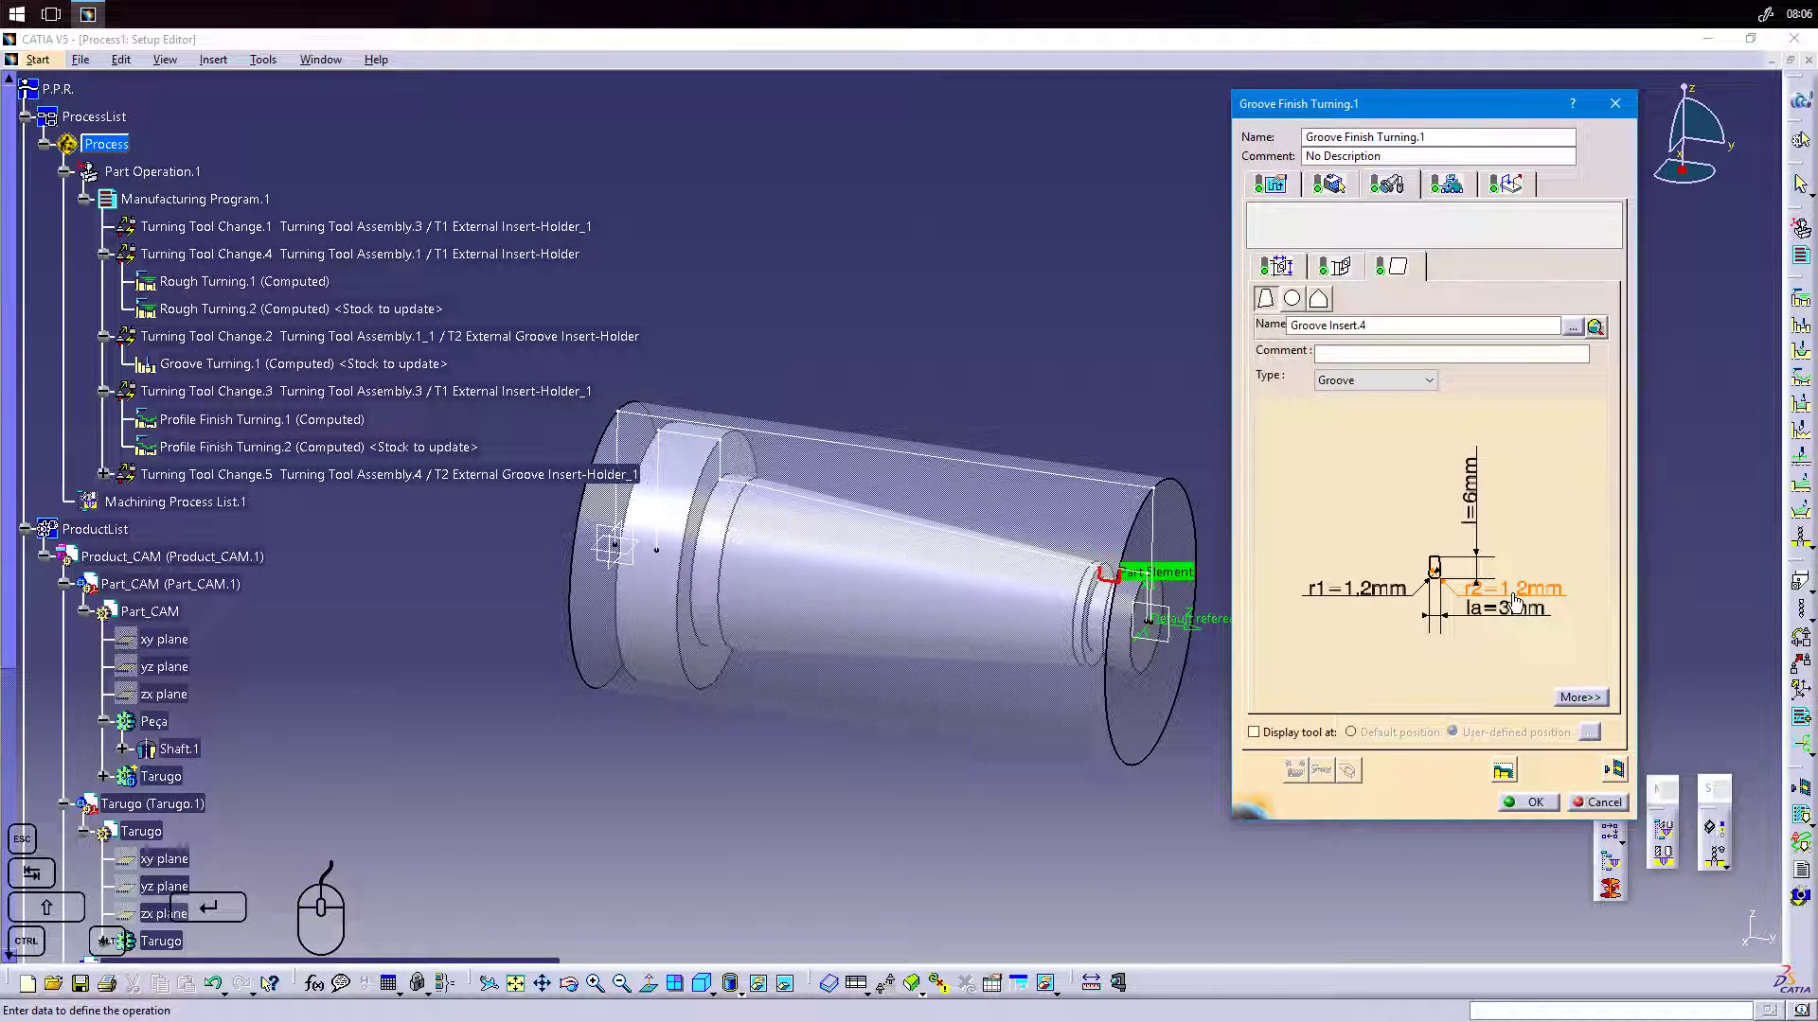
Set both the right and the left nose radius of Groove Insert.4 to 0.25 mm.
double_click(1514, 597)
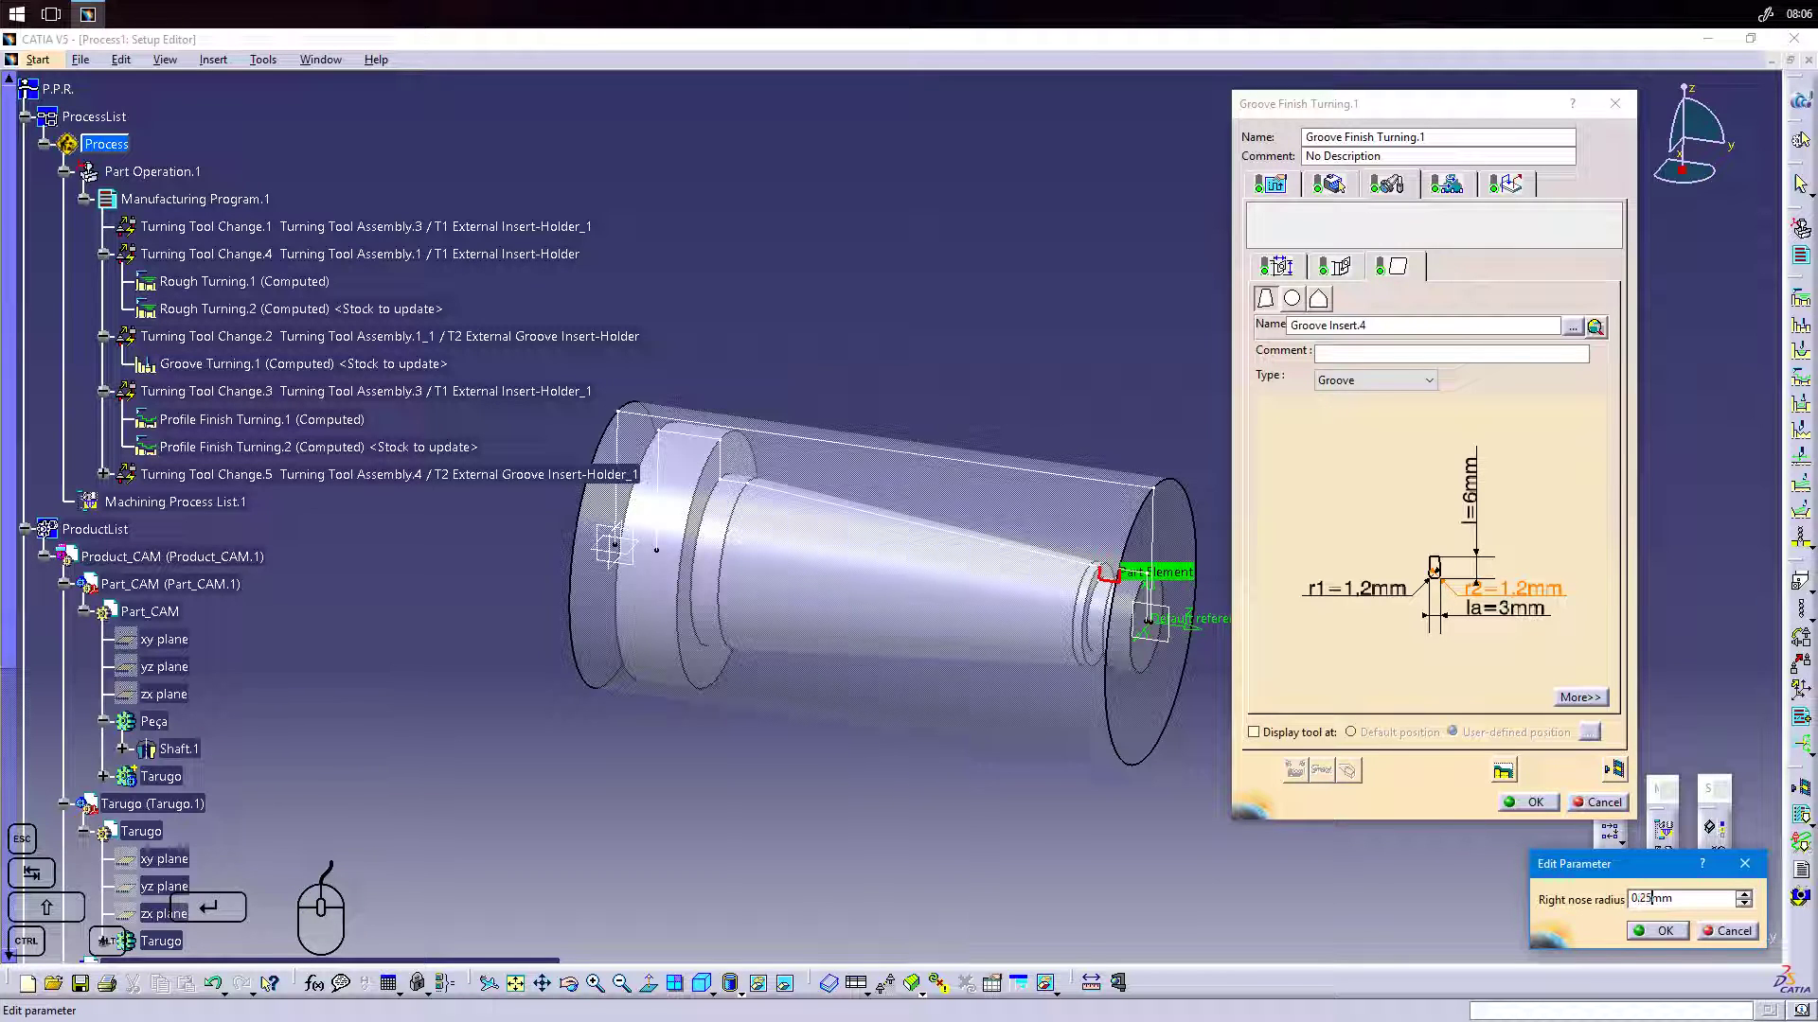
key(Return)
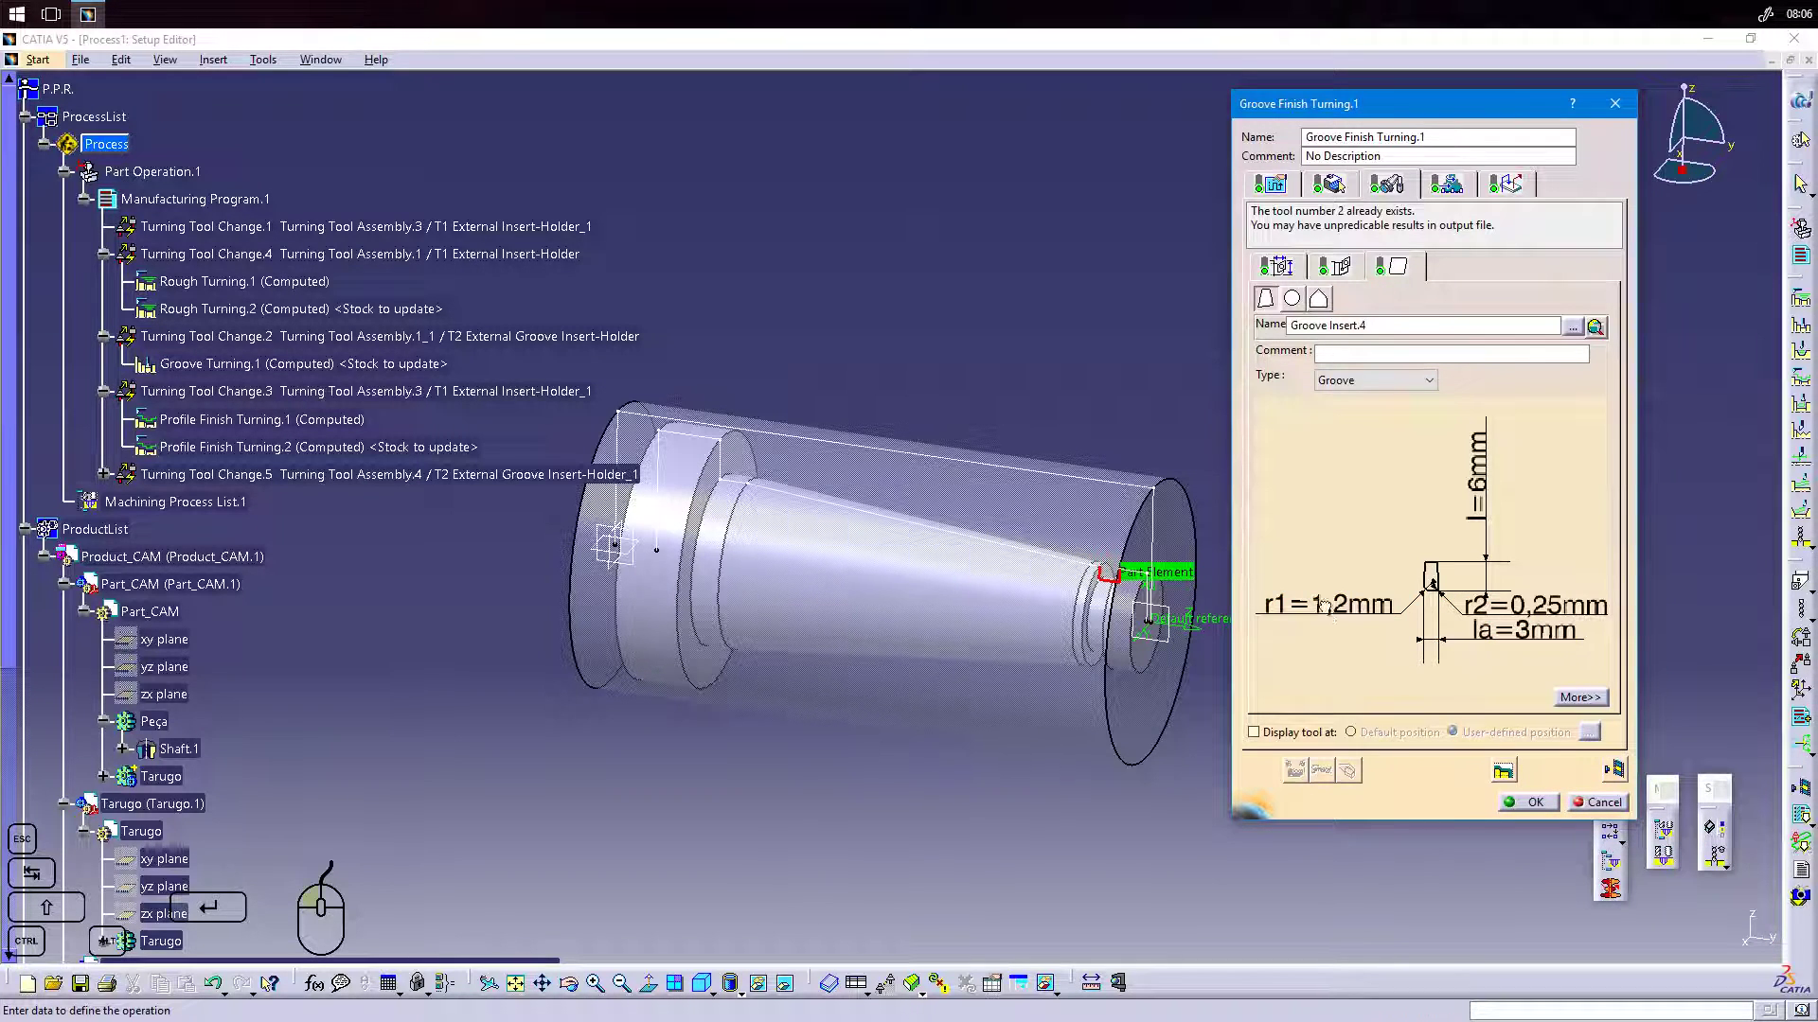
double_click(1333, 625)
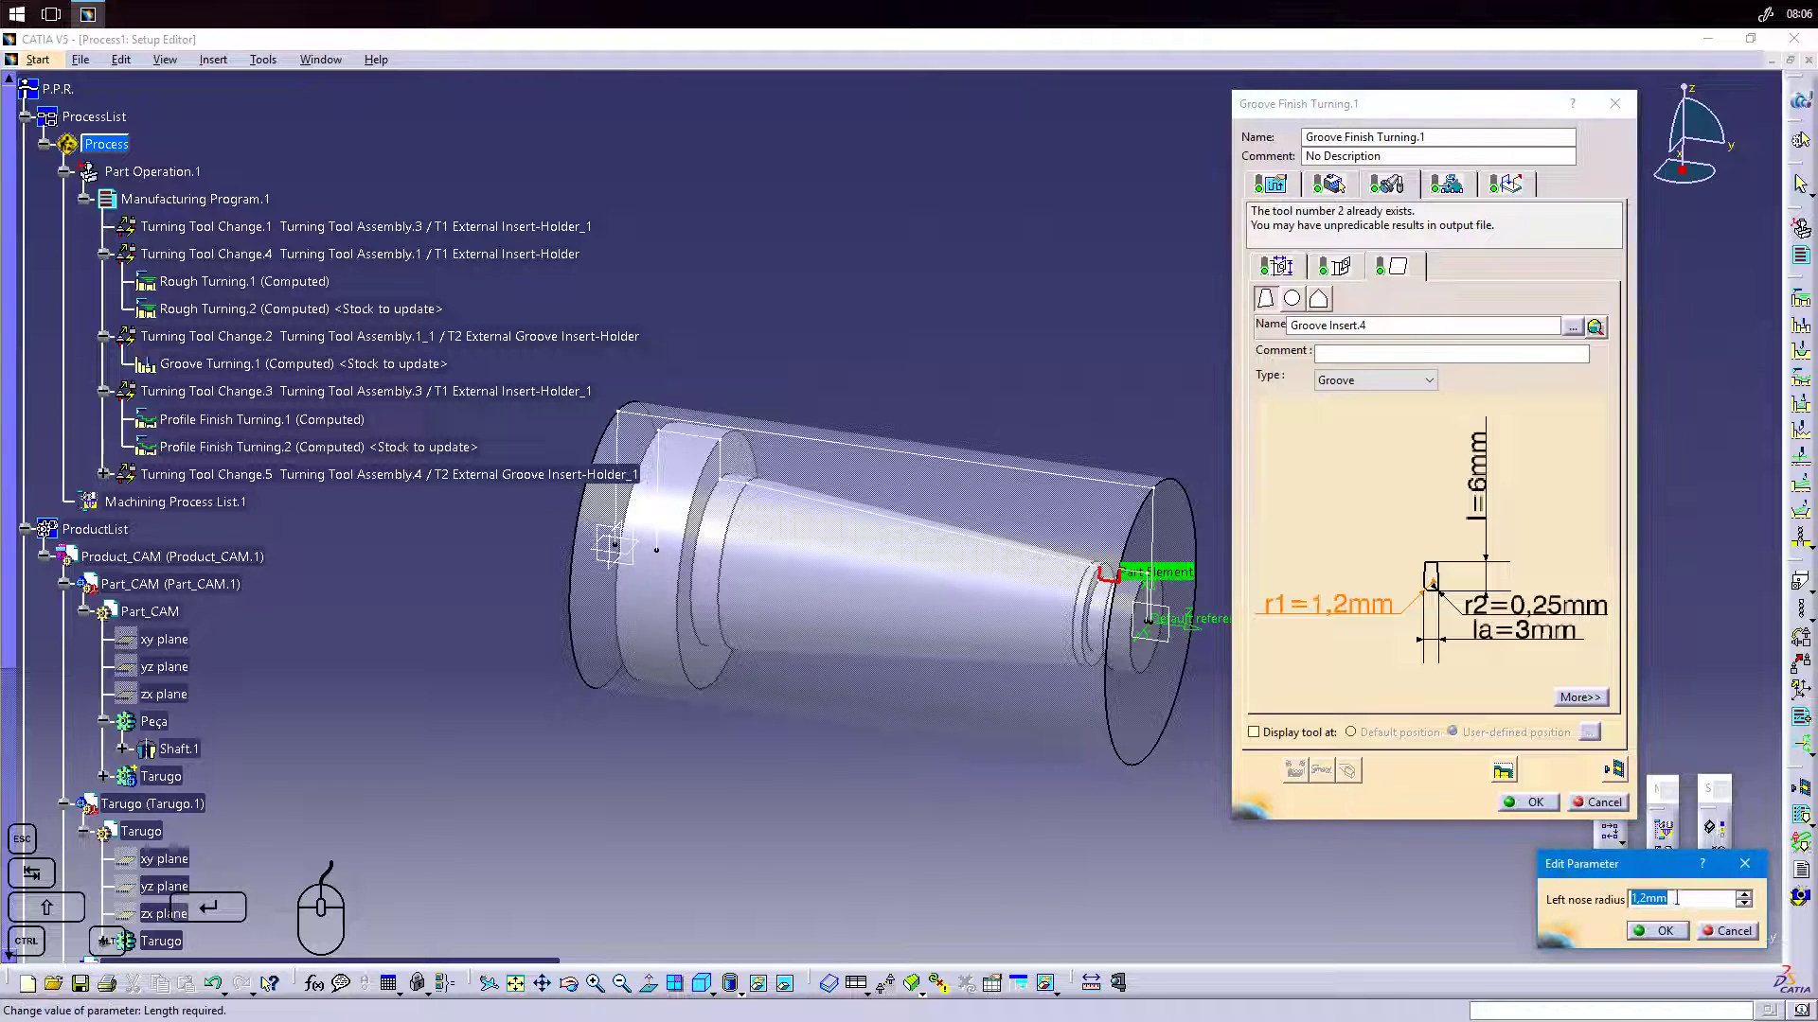
text(0.25)
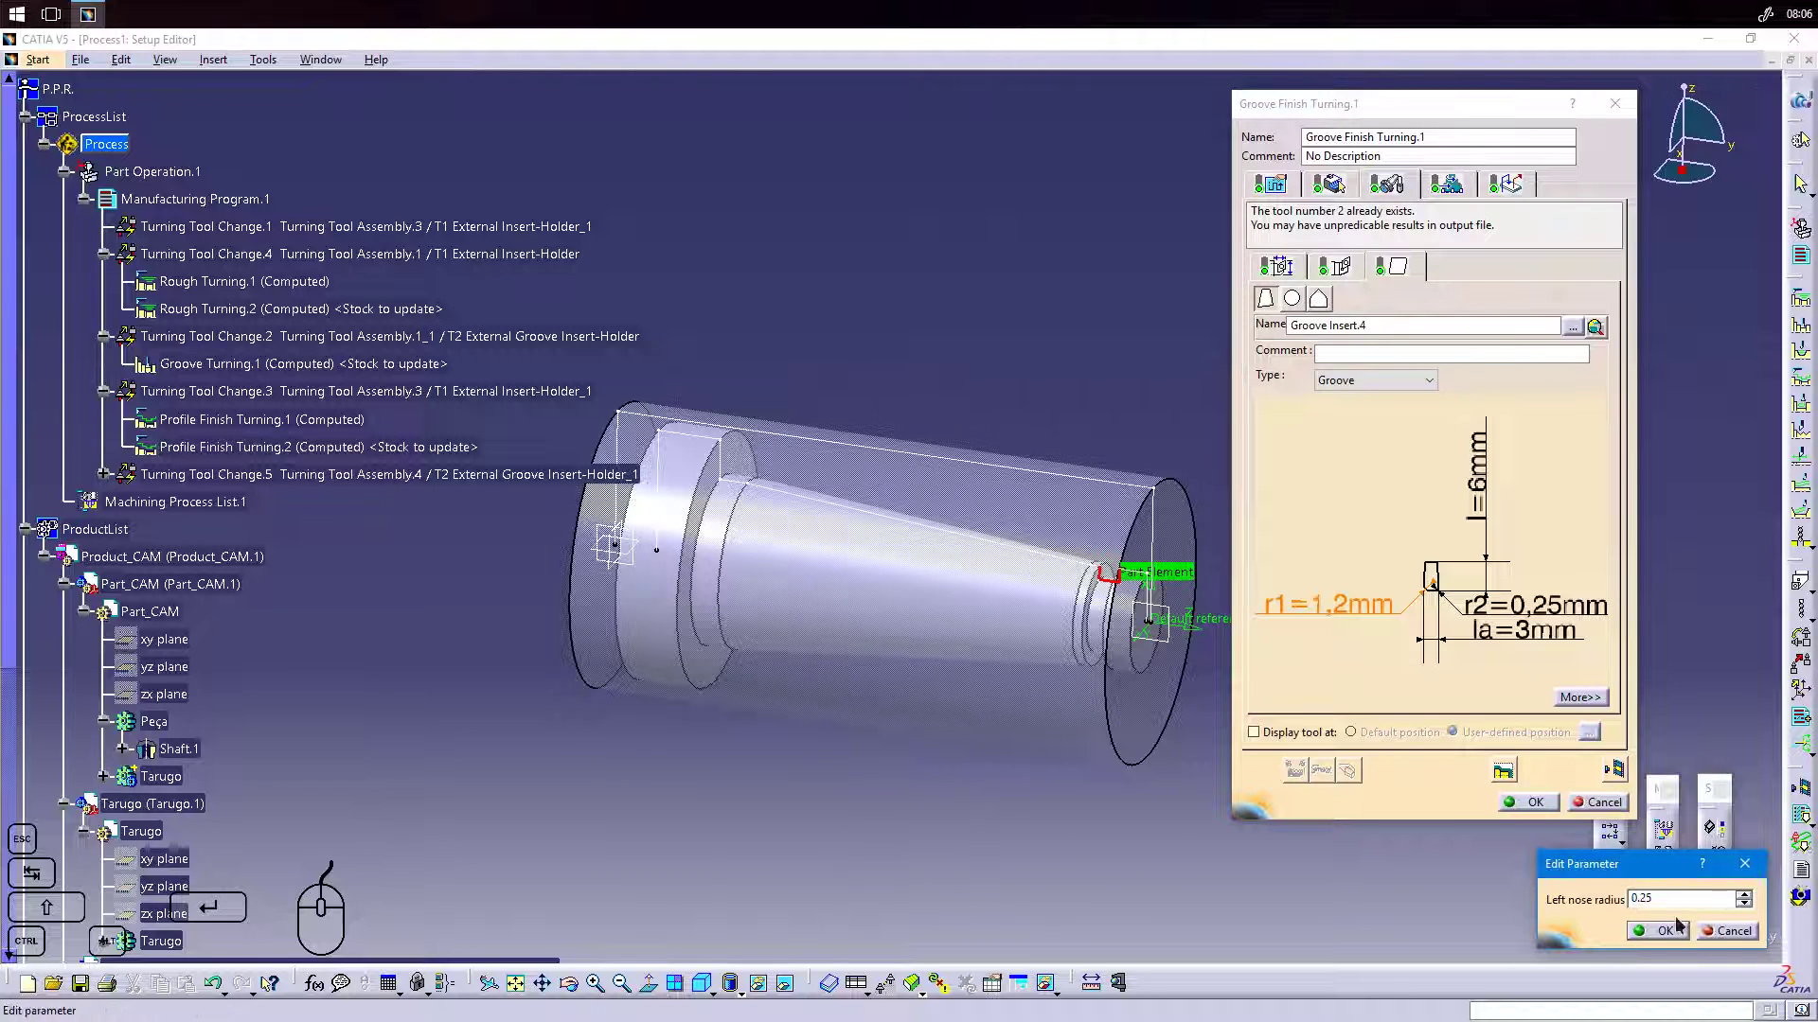
click(1665, 931)
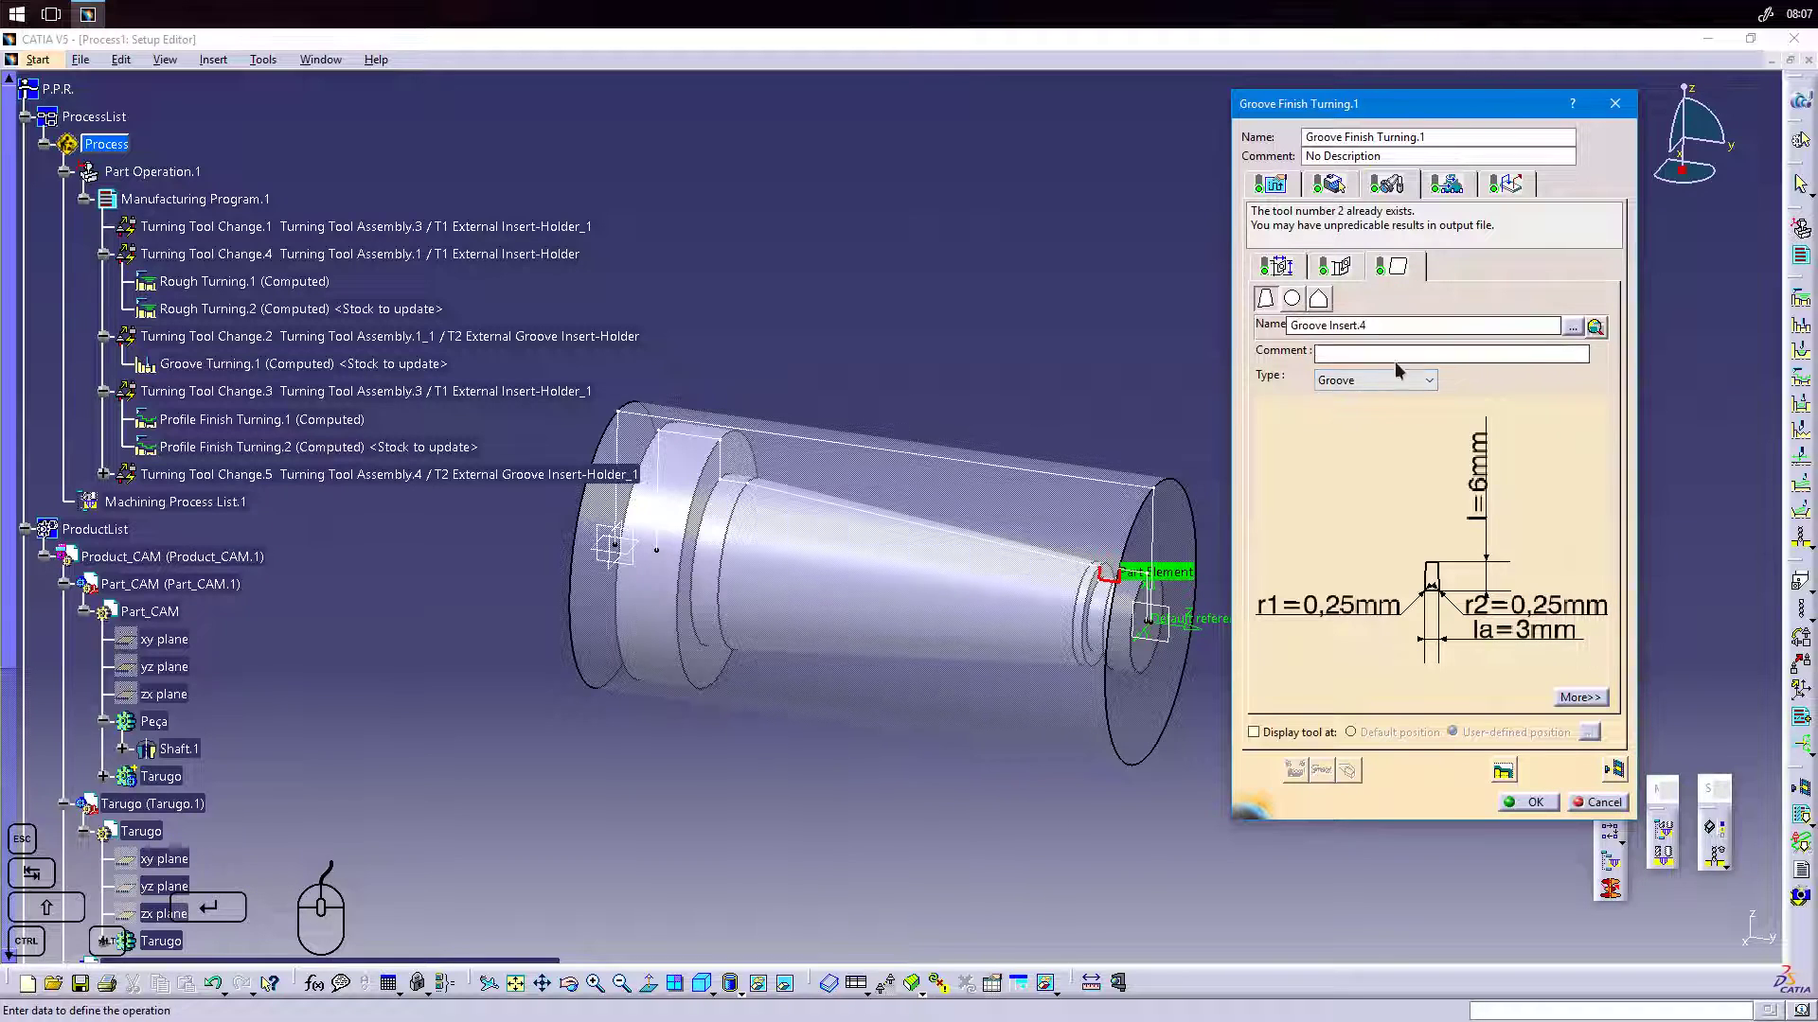
Compute and replay the Groove Finish Turning.1 tool path with the new tool assembly, and accept the operation.
click(1337, 268)
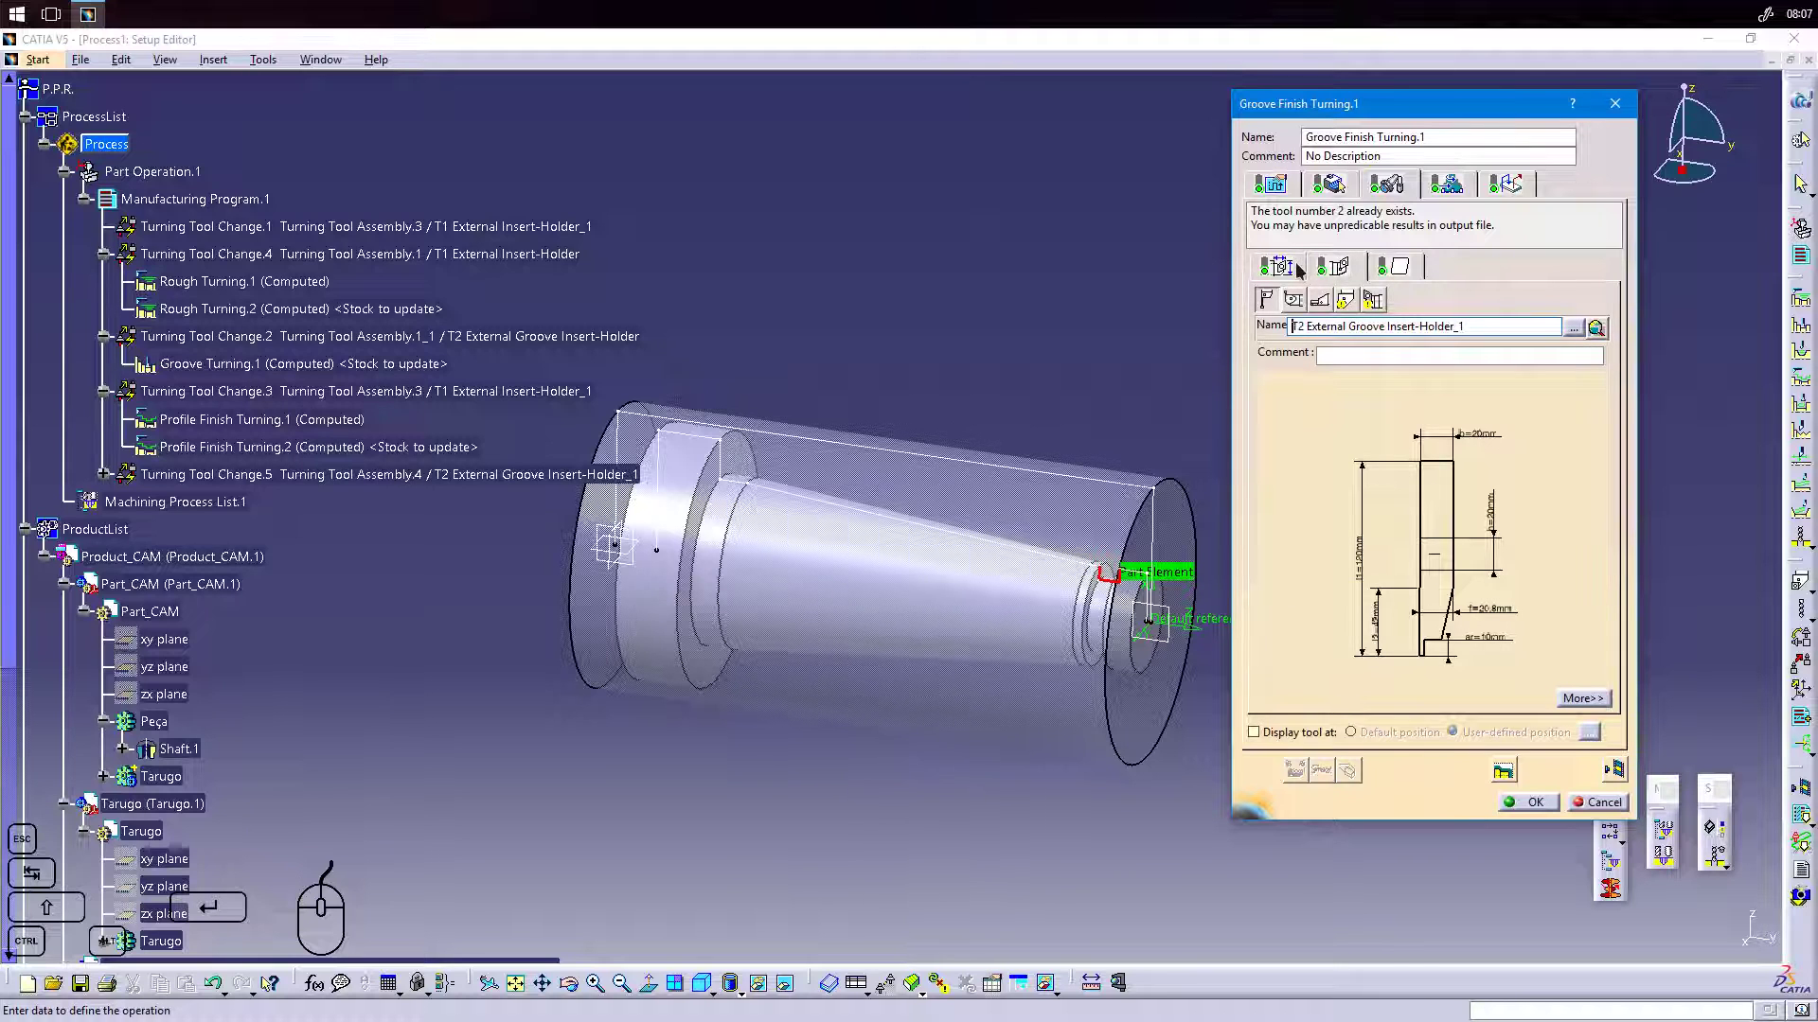
click(1297, 272)
click(1614, 769)
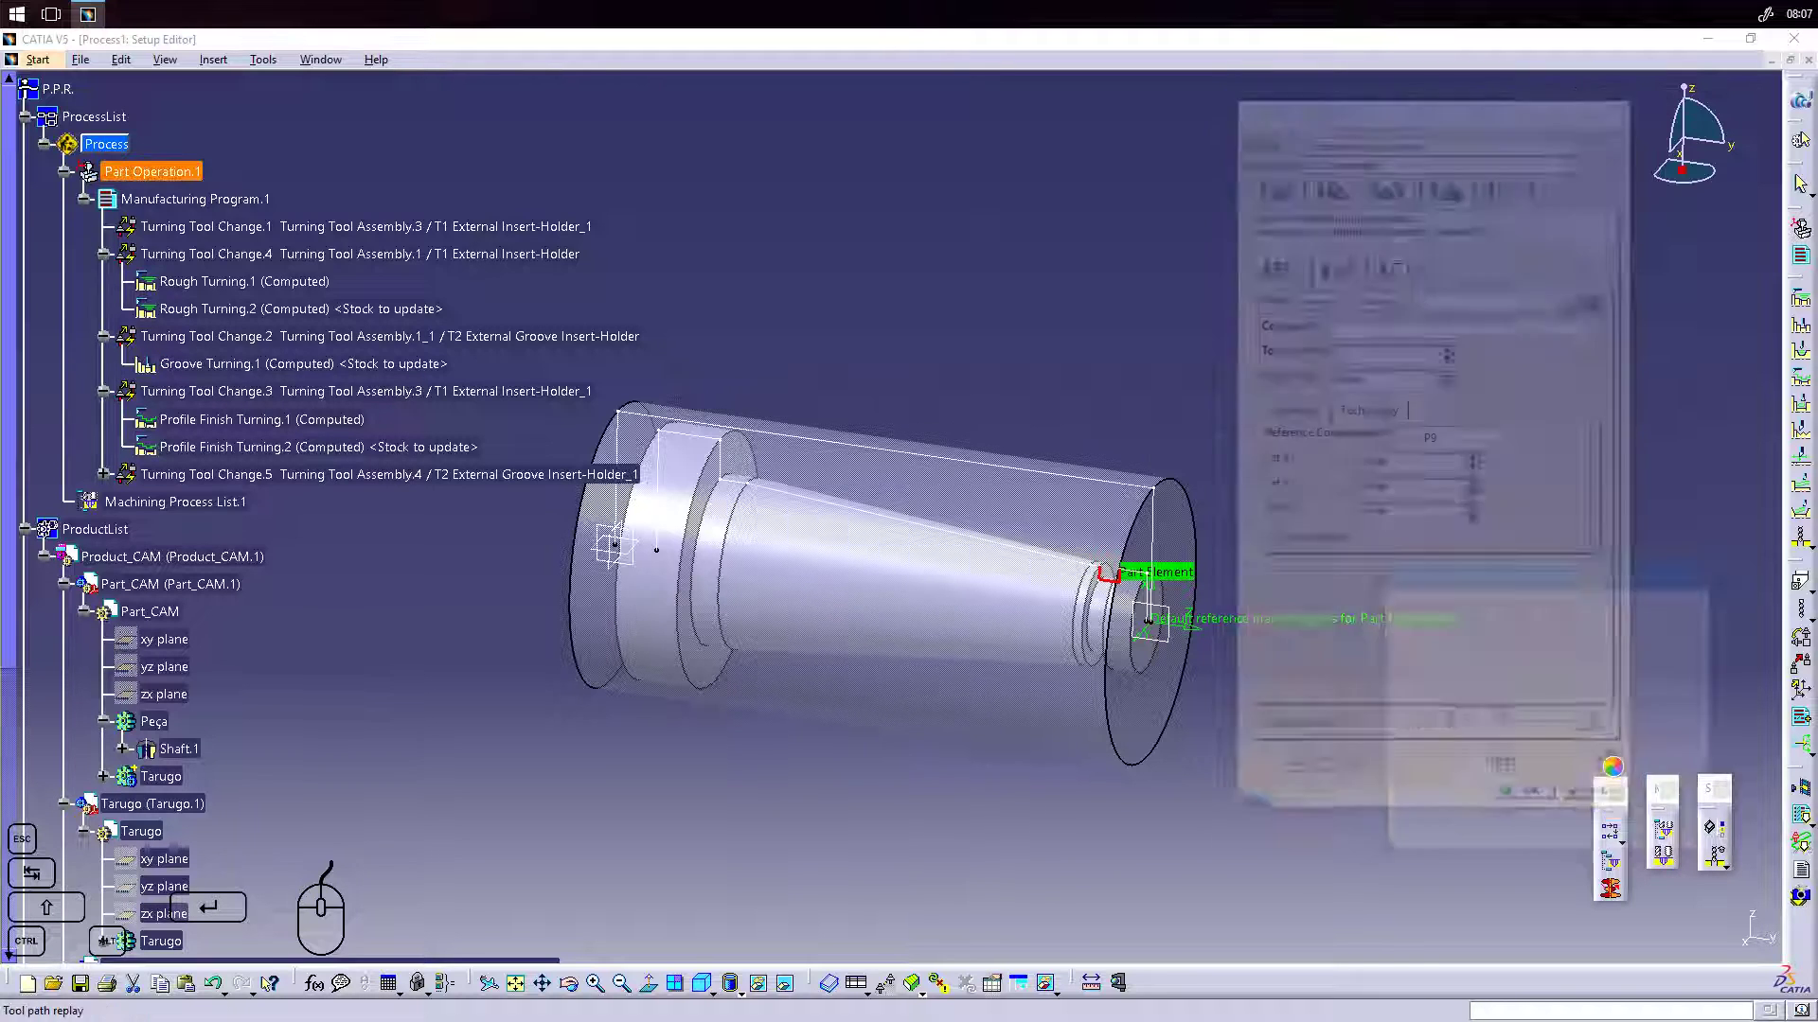
middle_drag(1189, 585, 1004, 644)
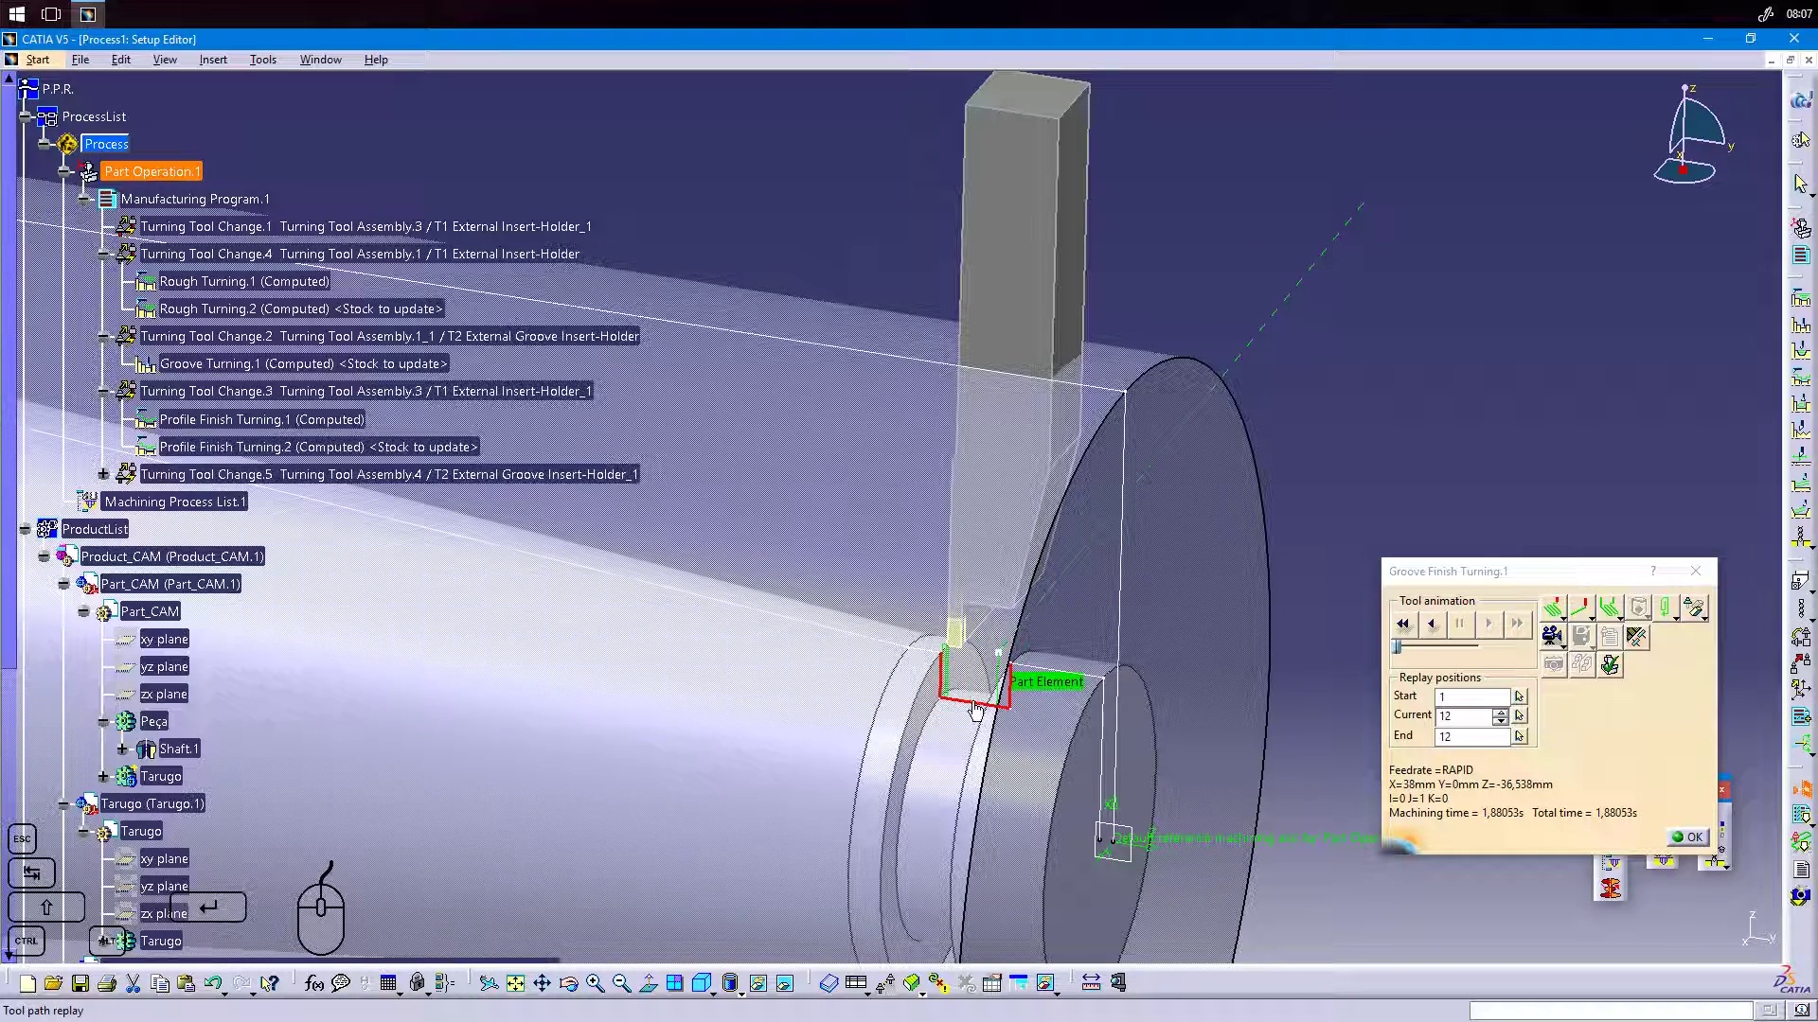
click(1403, 625)
click(1487, 628)
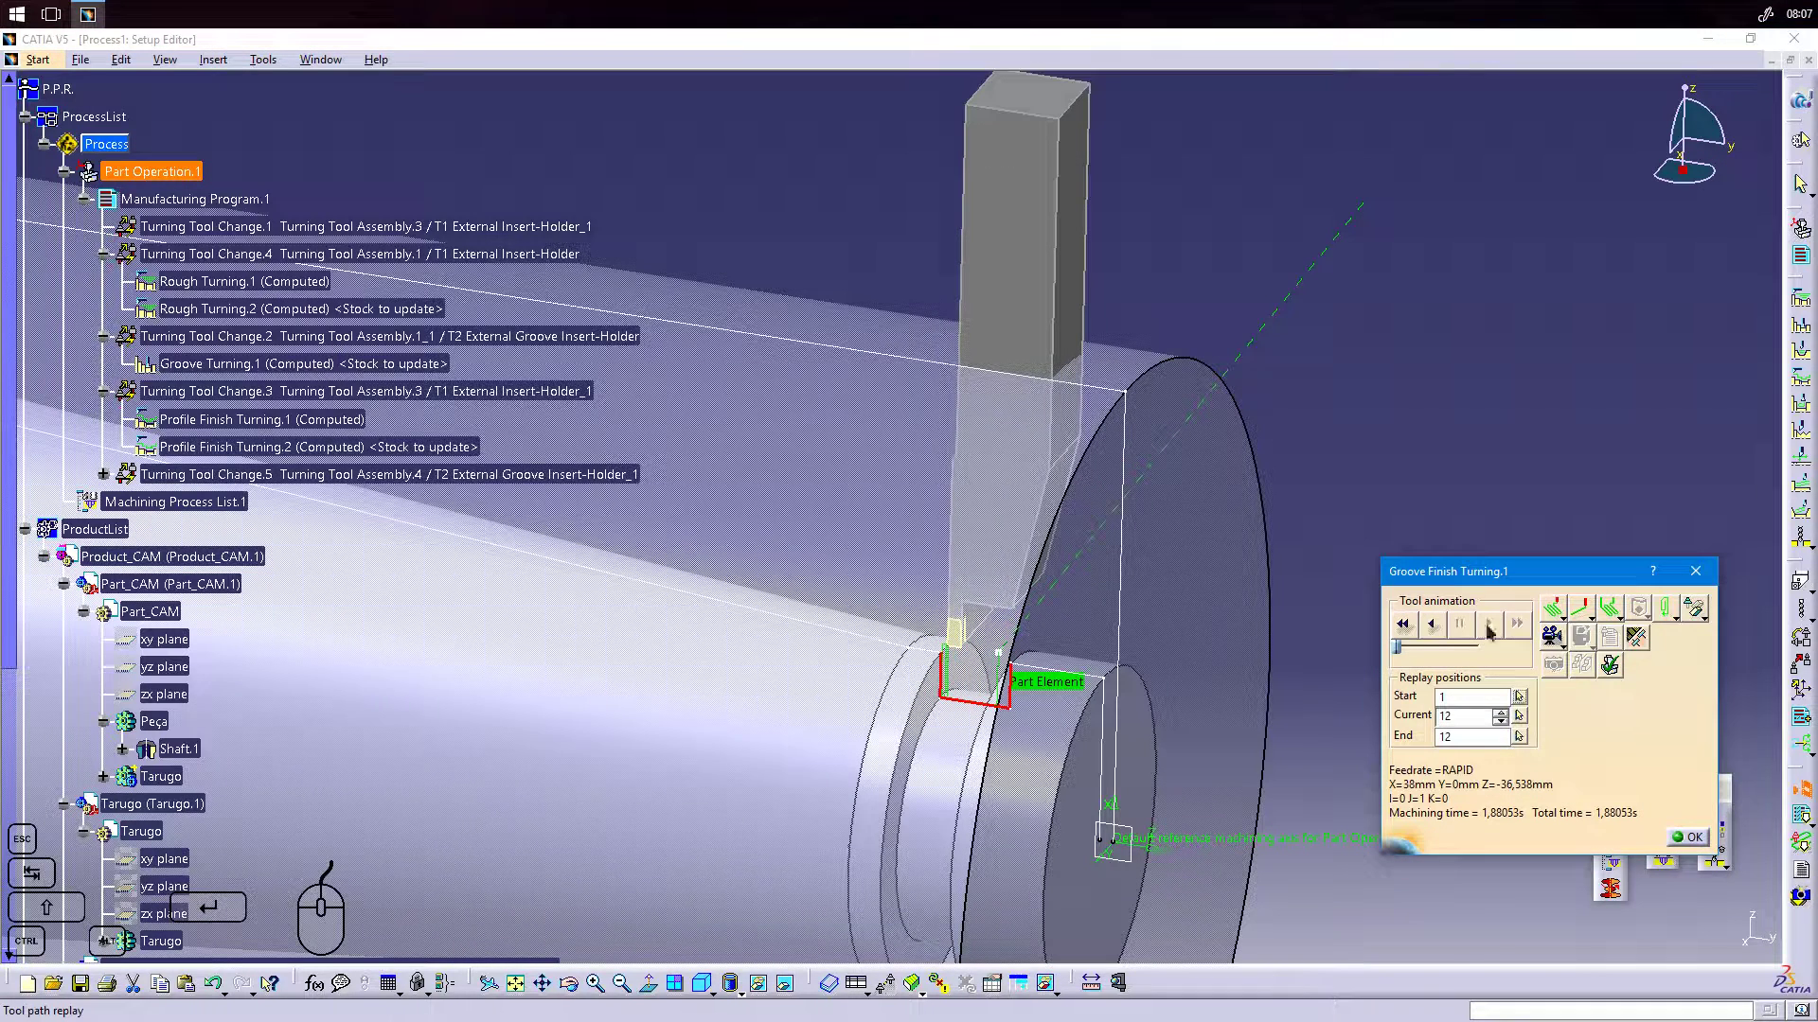
click(1691, 842)
click(1543, 802)
middle_drag(1186, 731, 1254, 863)
click(1254, 693)
middle_drag(880, 661, 1158, 673)
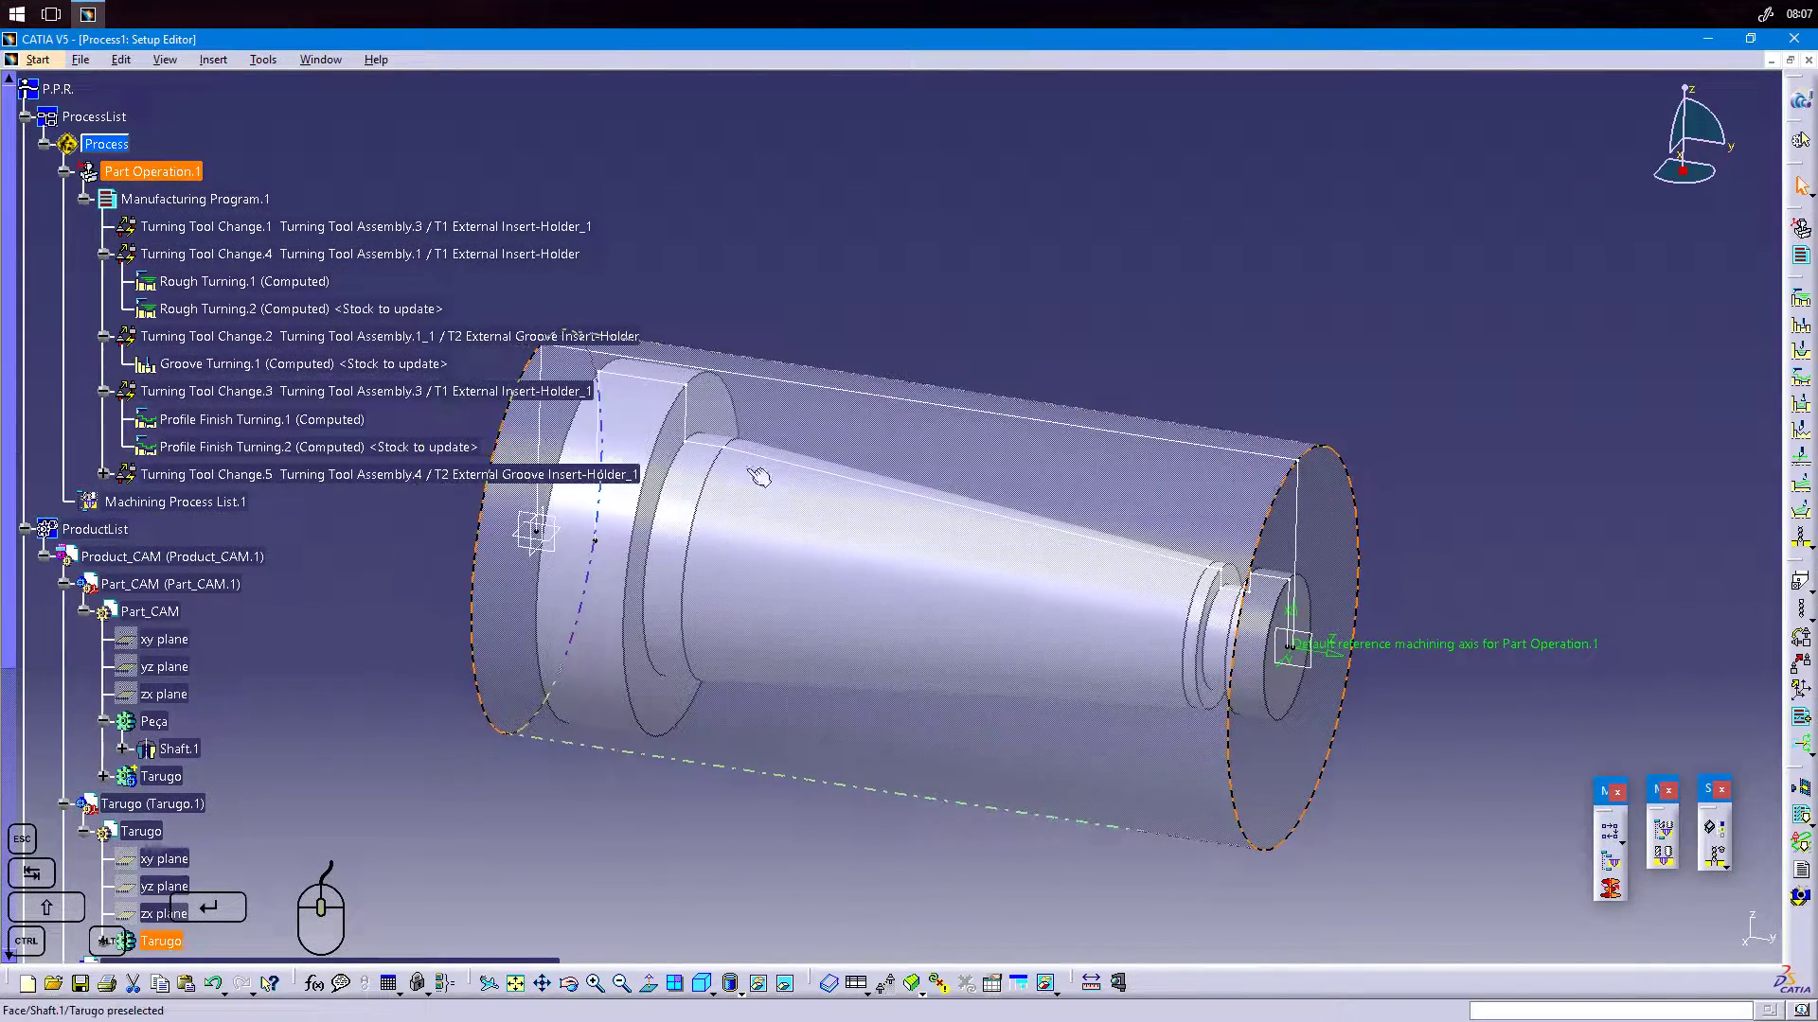
Run the video simulation of the whole Manufacturing Program.1, review the reported collision in the groove finishing operation, and close the simulation.
right_click(176, 198)
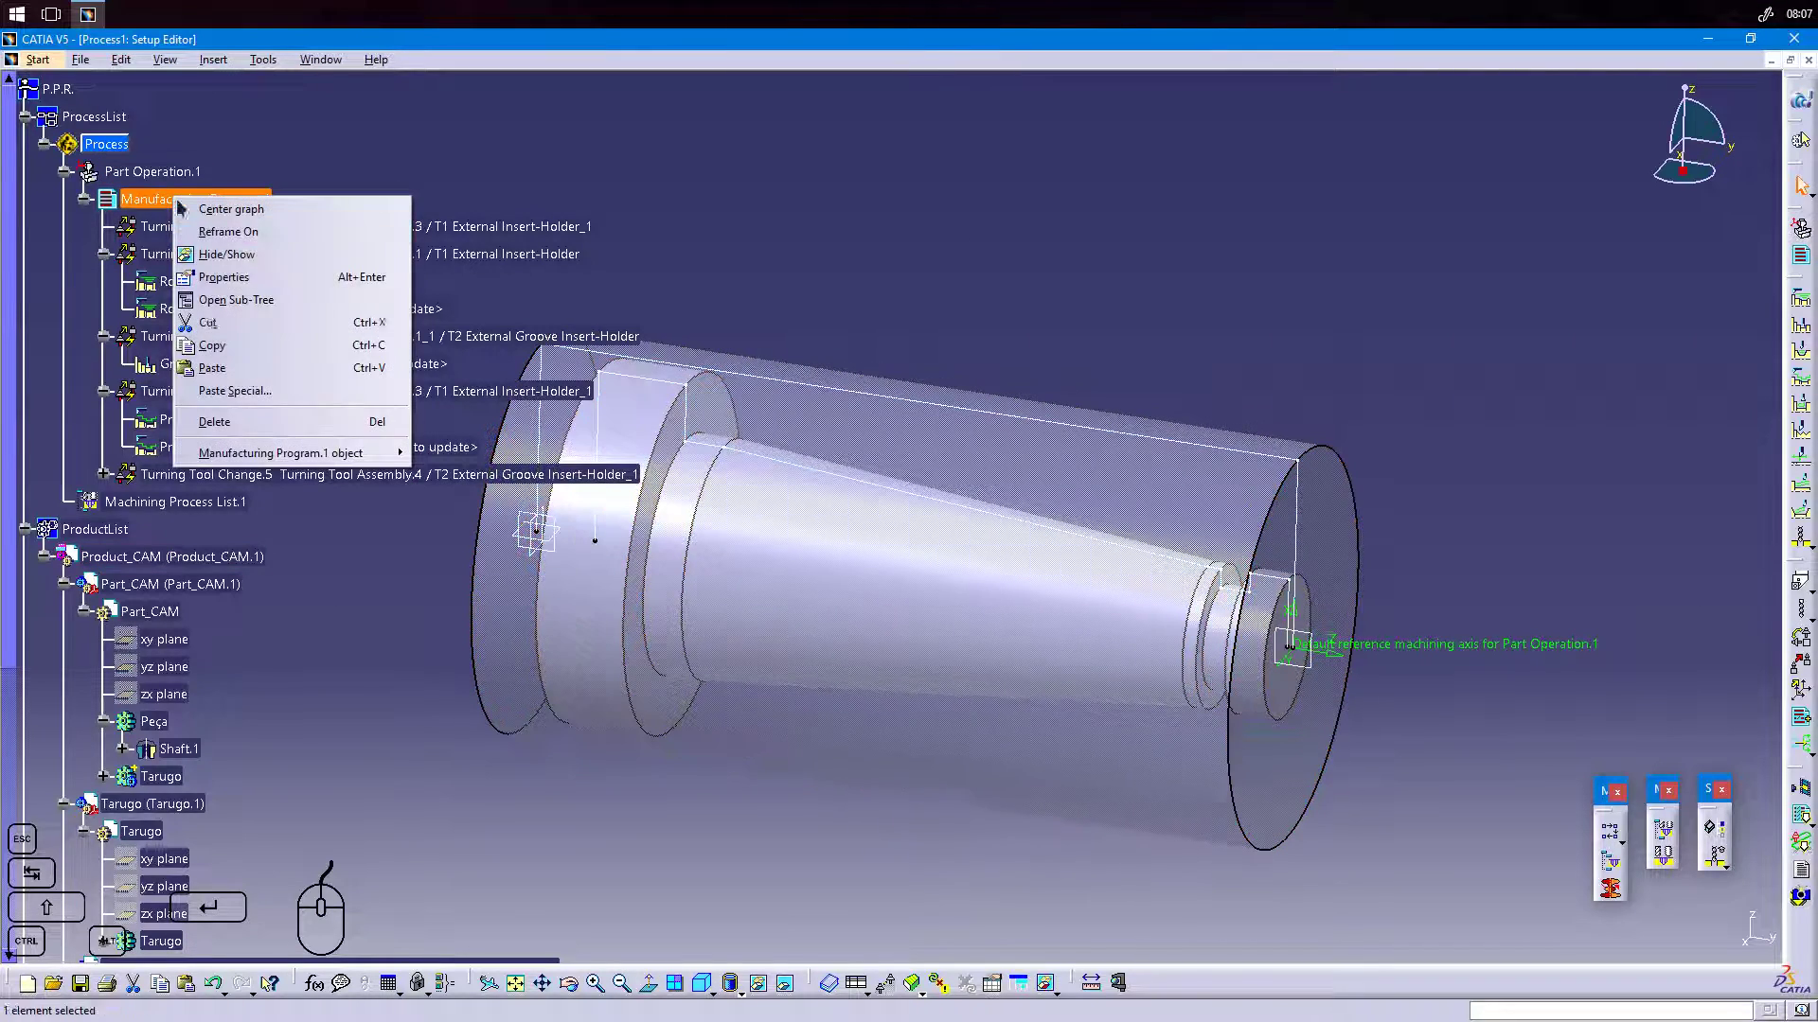
mouse_move(288, 453)
click(561, 422)
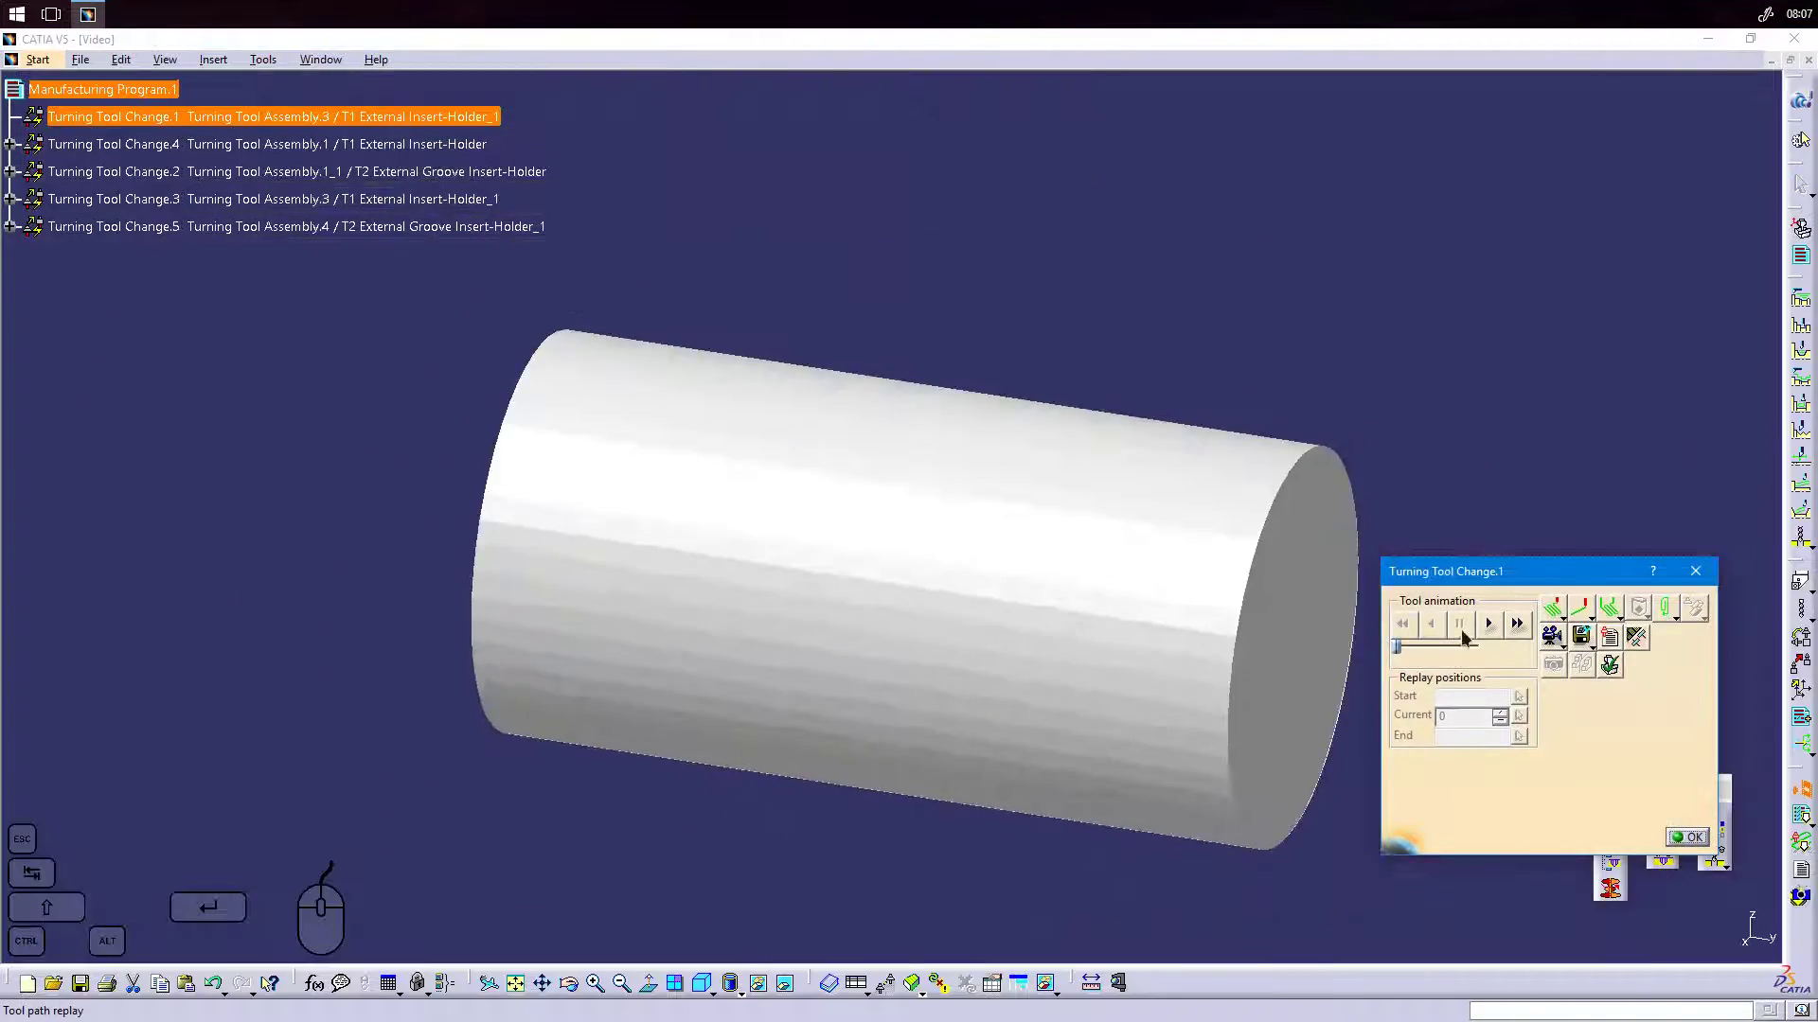
click(1491, 623)
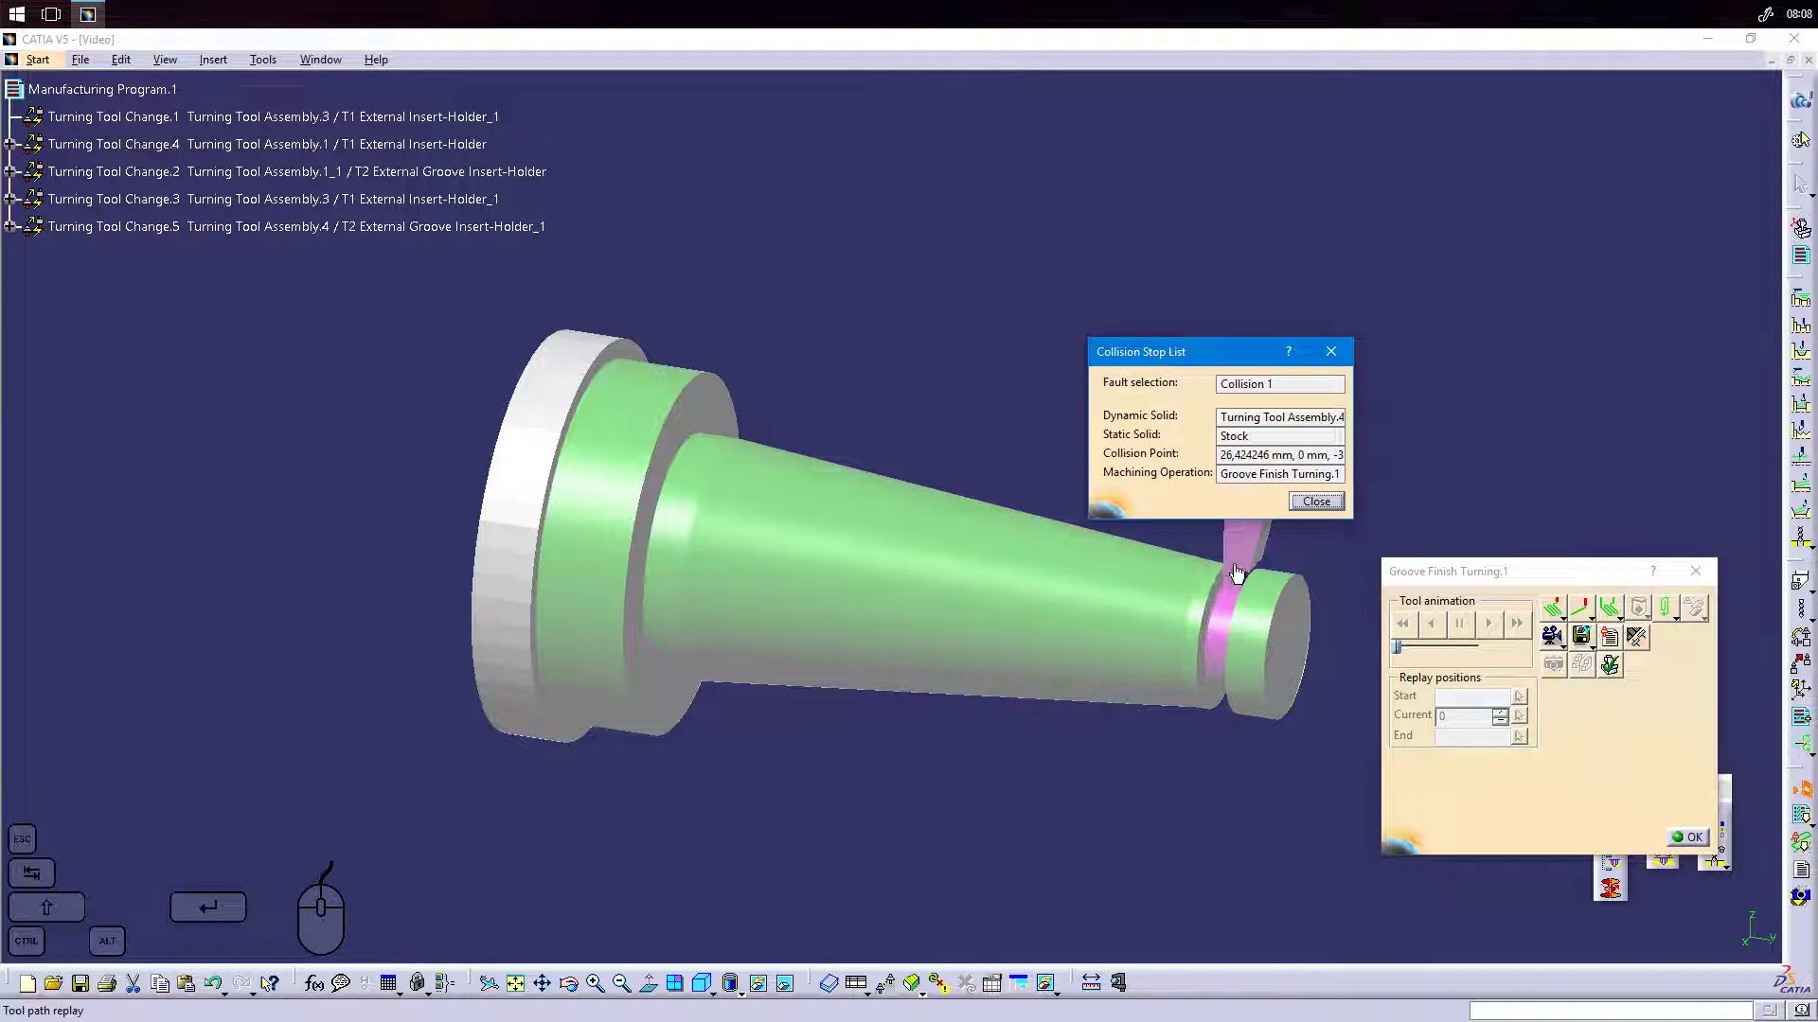
click(1314, 503)
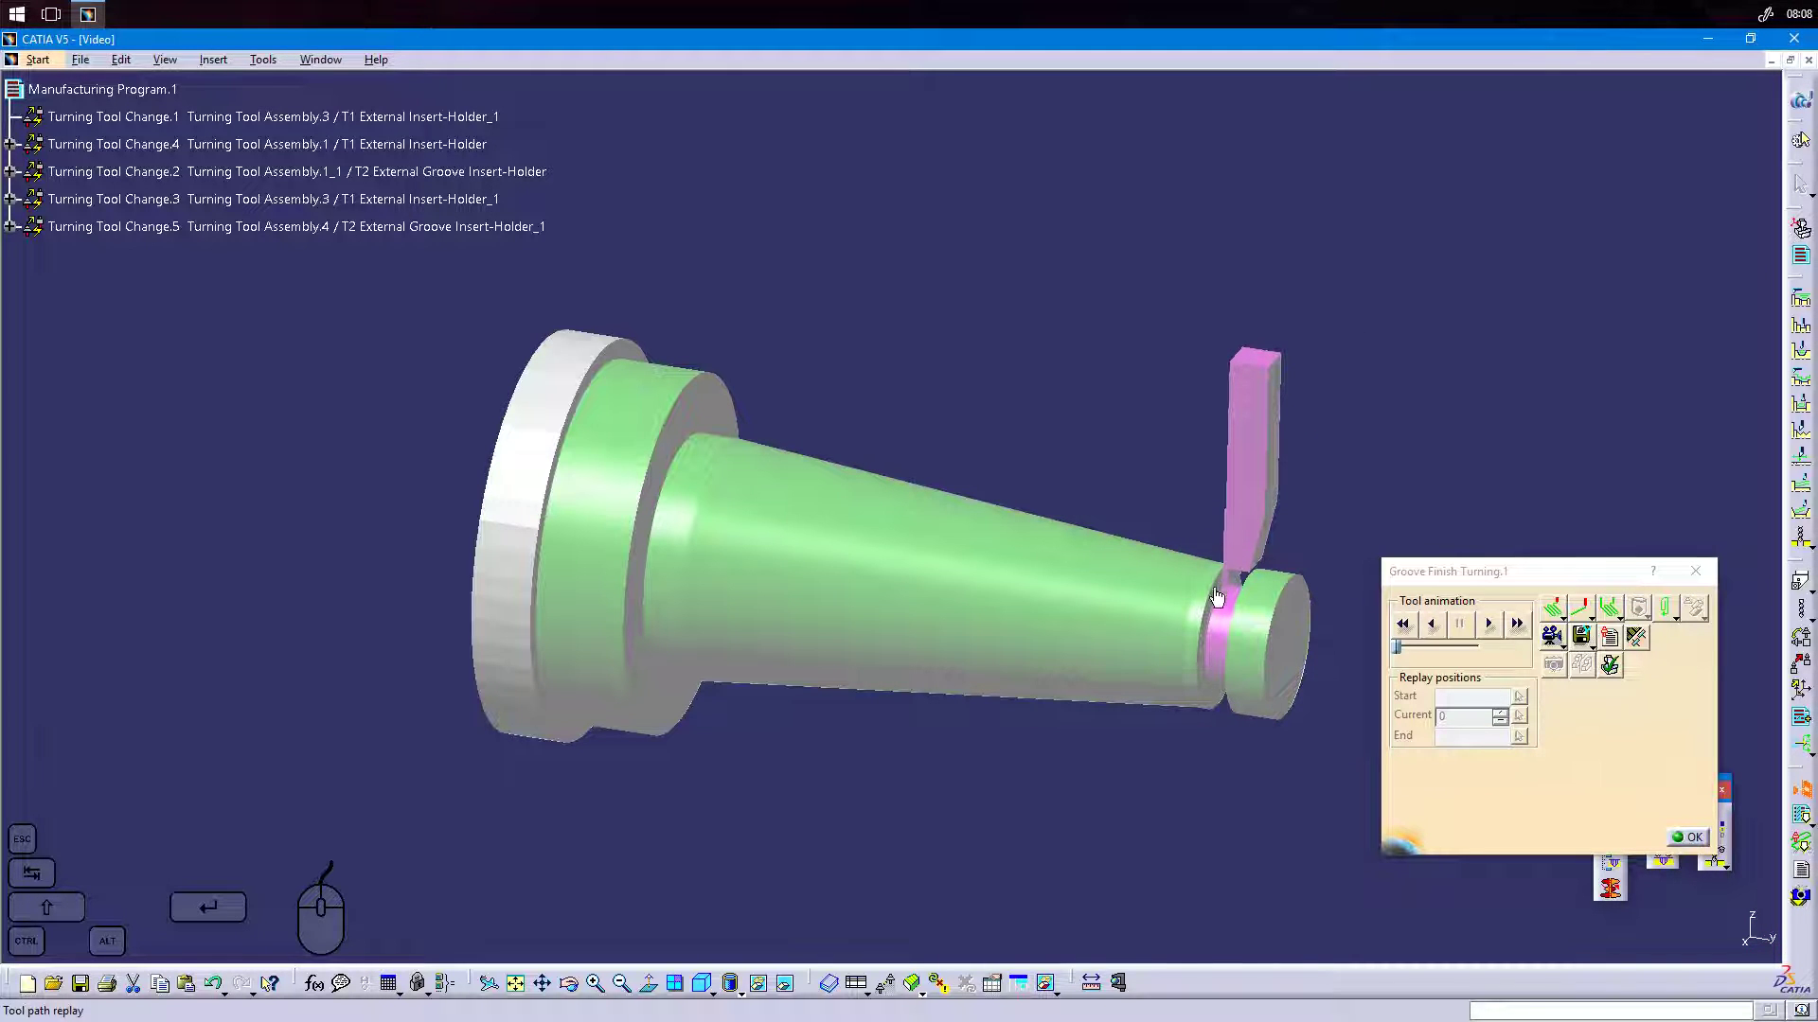
click(1688, 837)
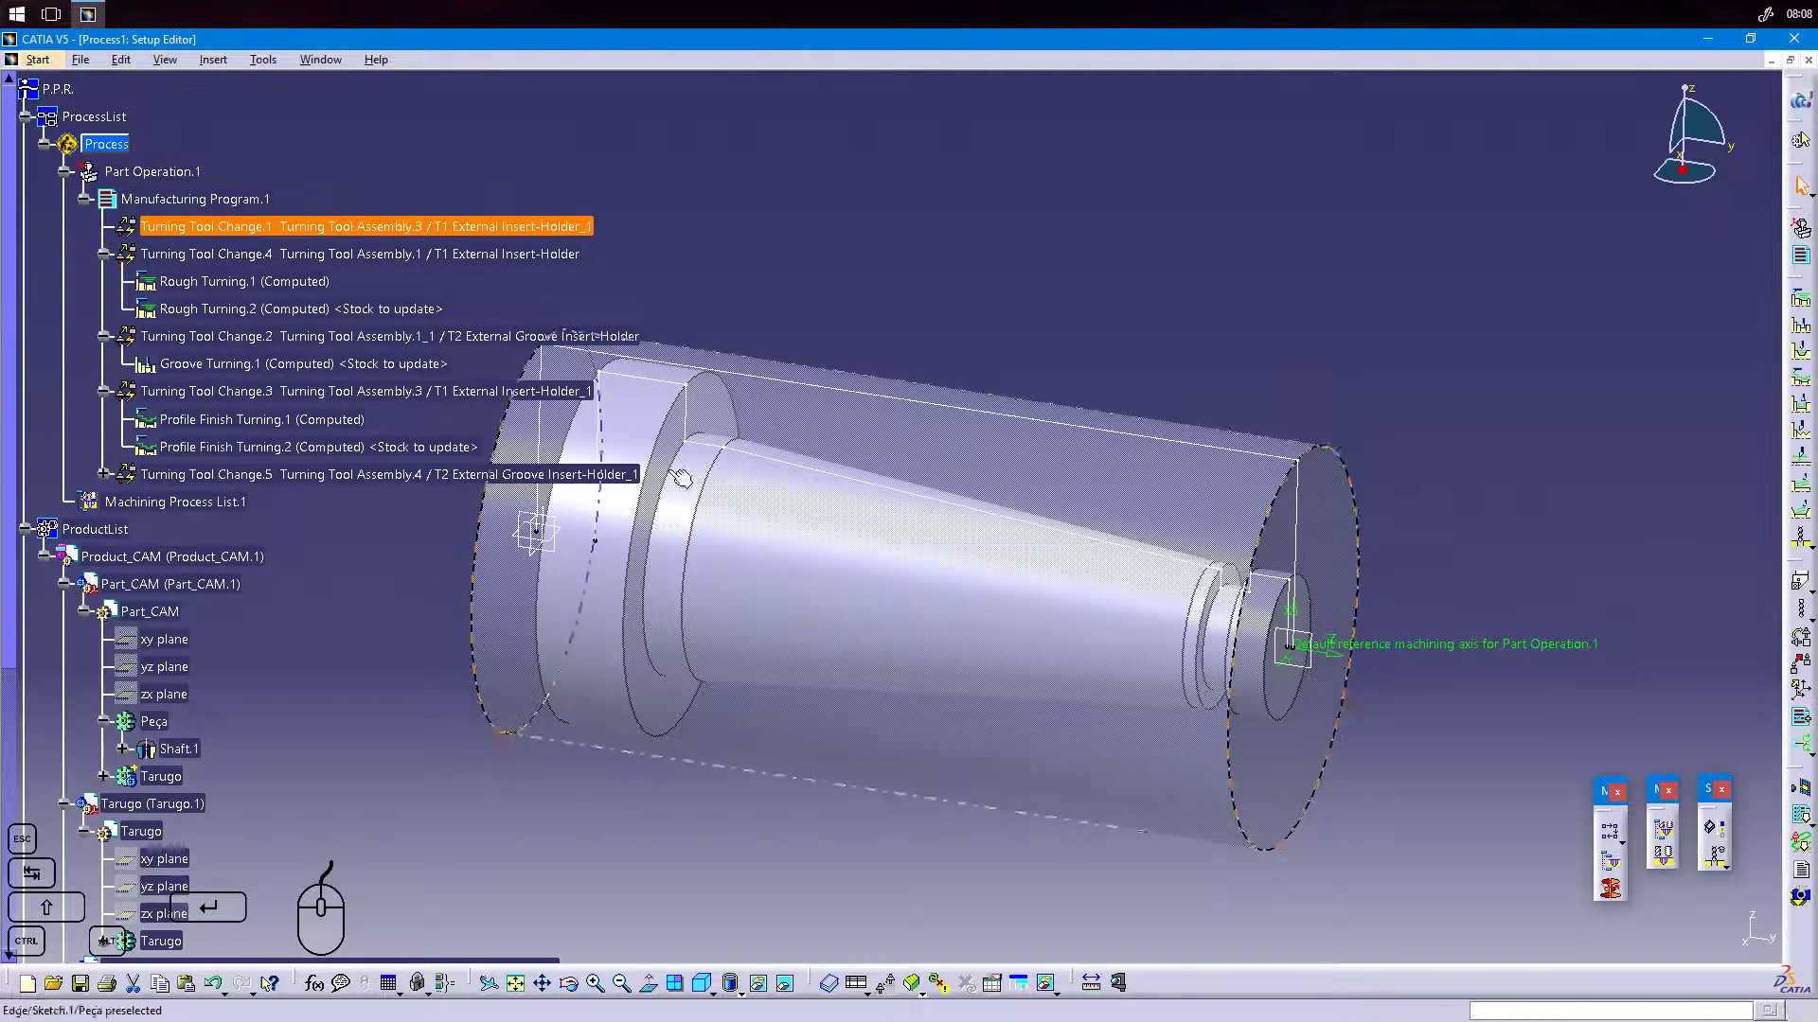
Set the machining clearance of Groove Finish Turning.1 to 2.5 mm and accept the operation.
click(103, 475)
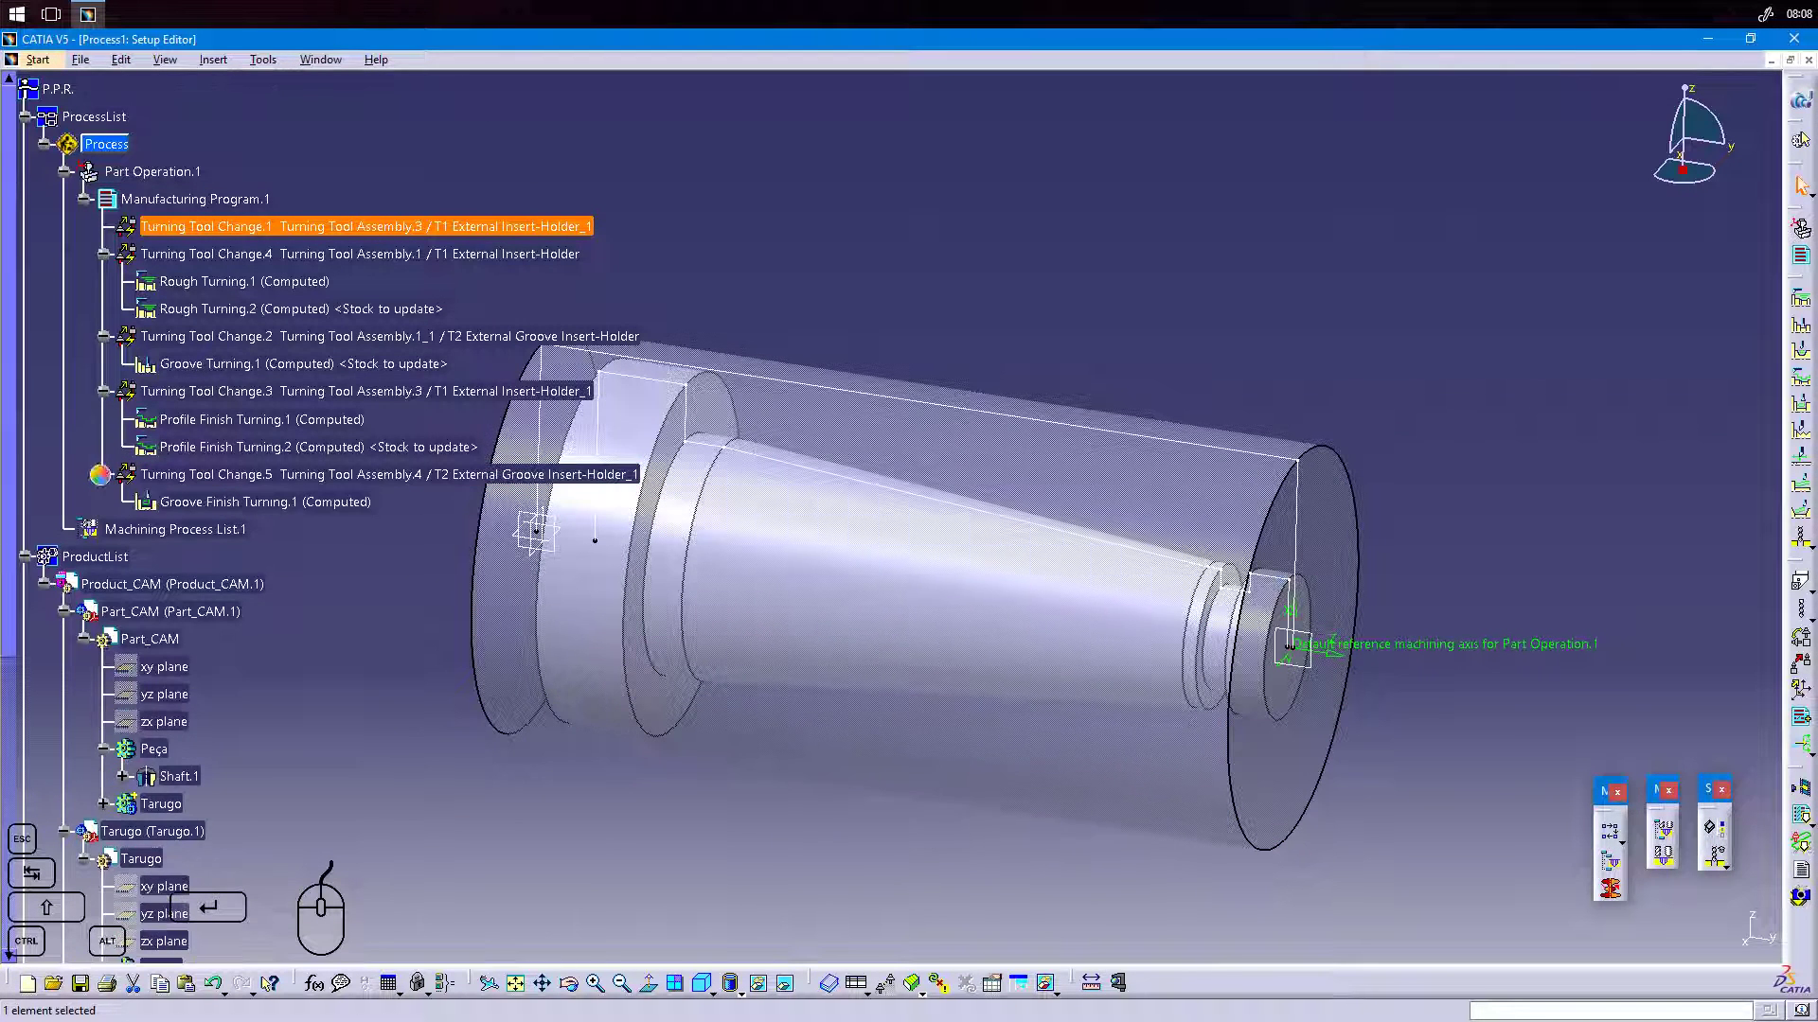
double_click(261, 502)
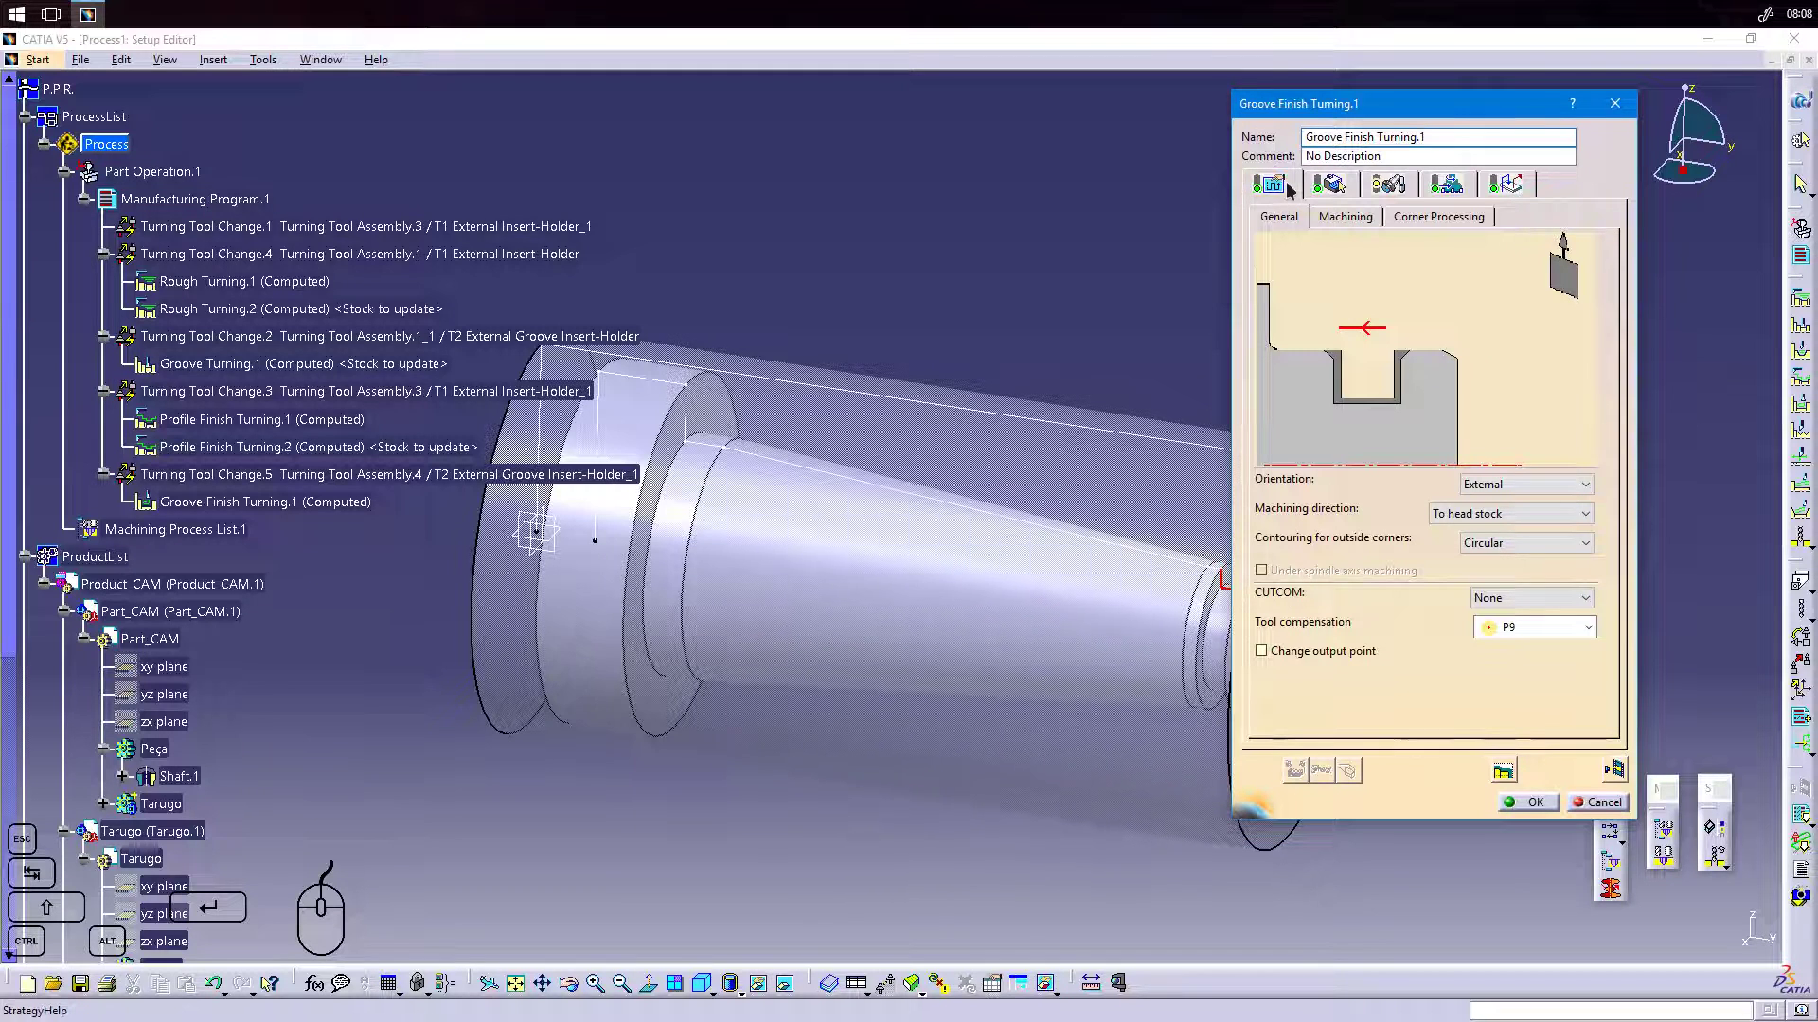
click(1348, 219)
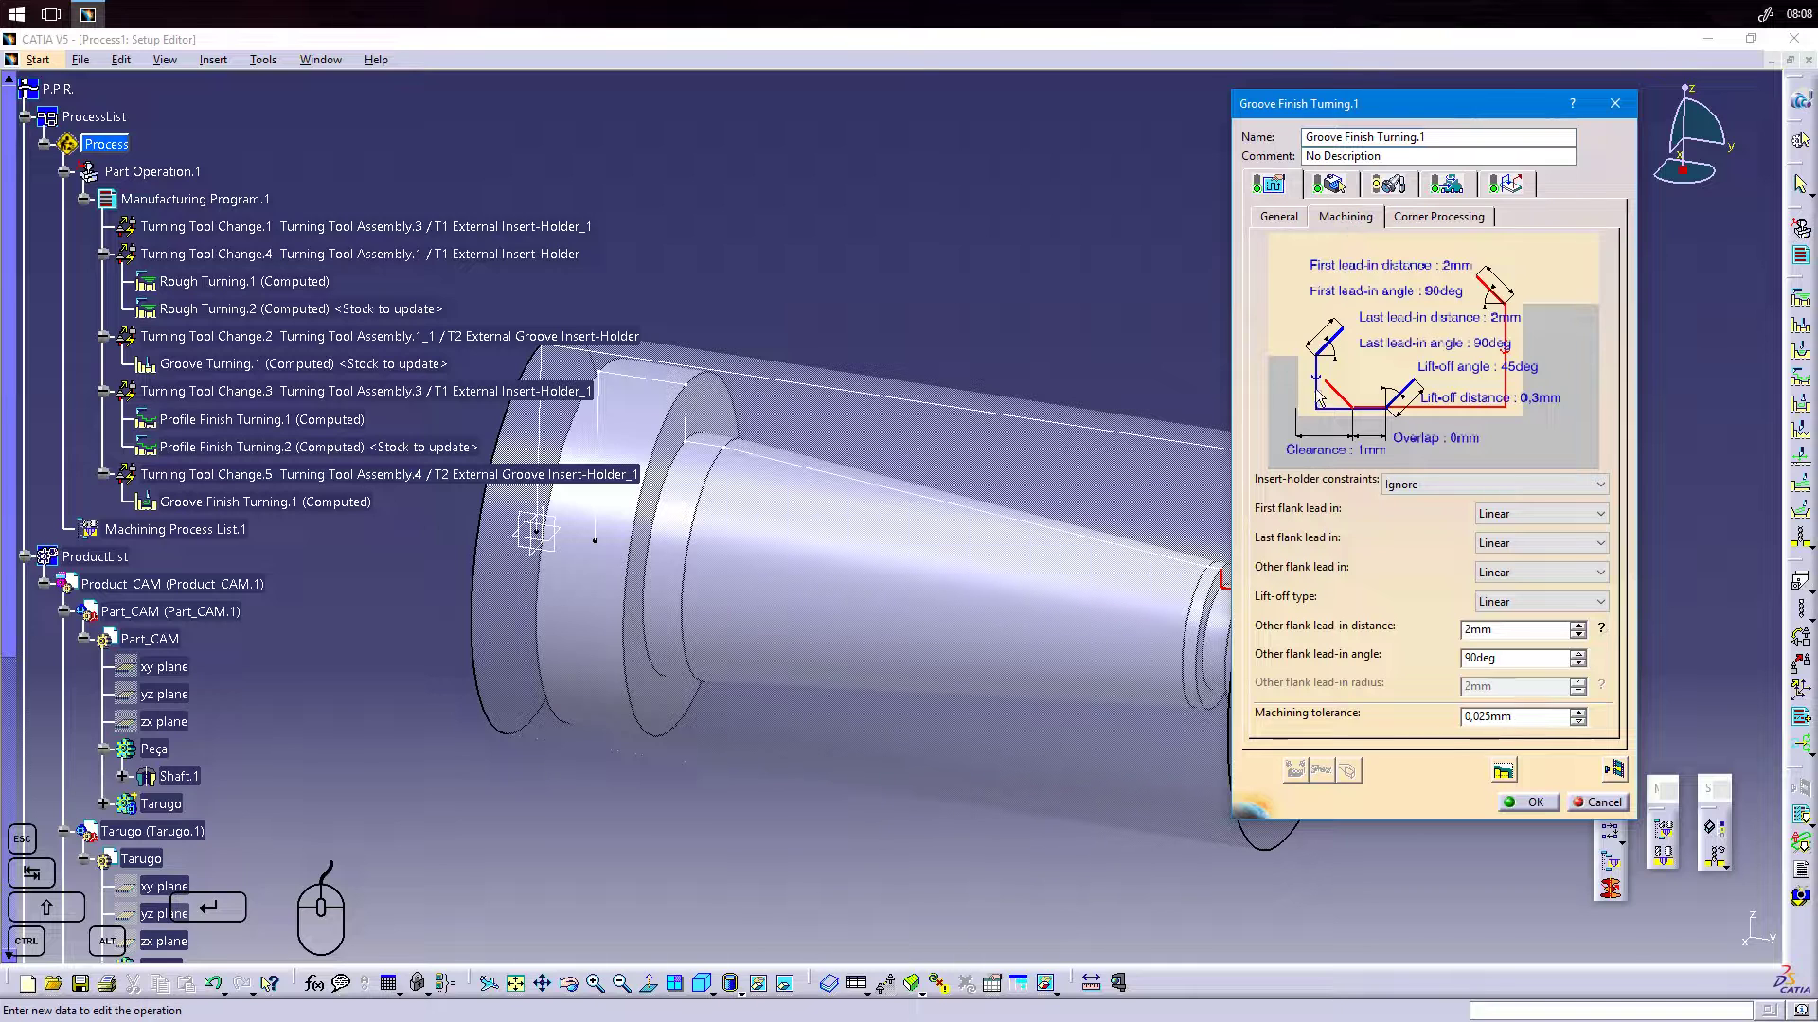
double_click(1383, 461)
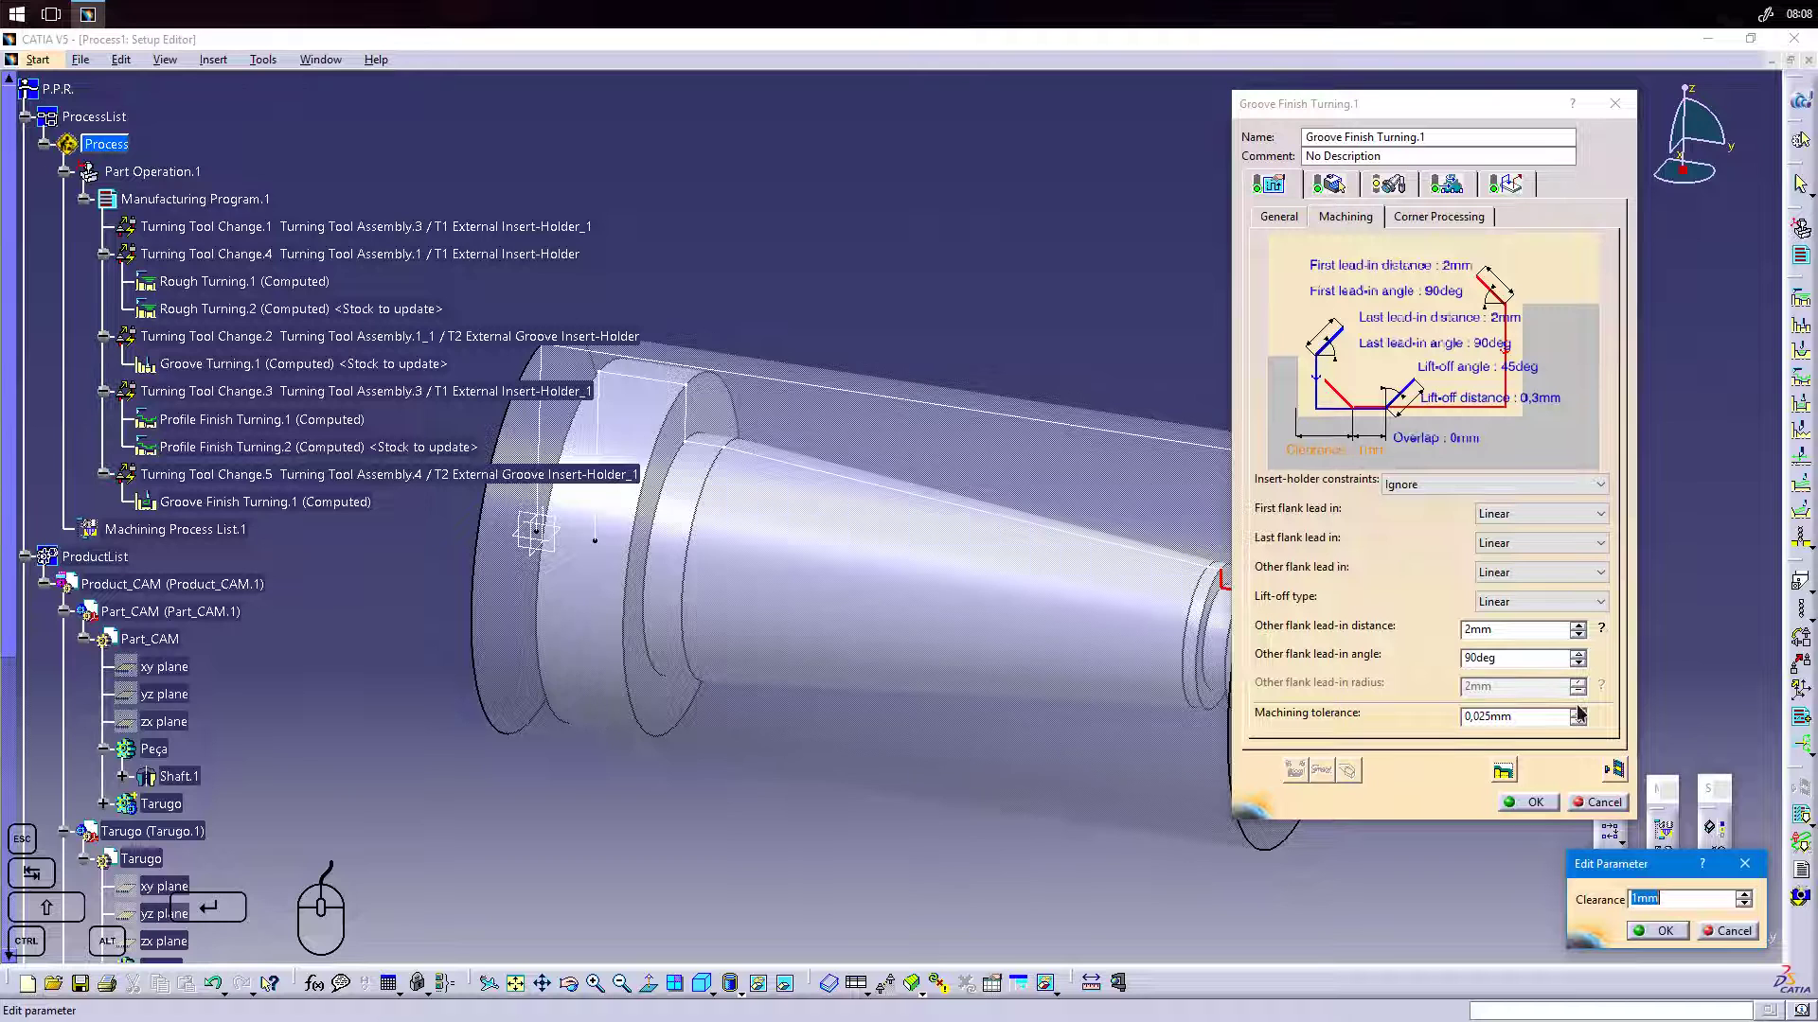
text(2.5)
key(Return)
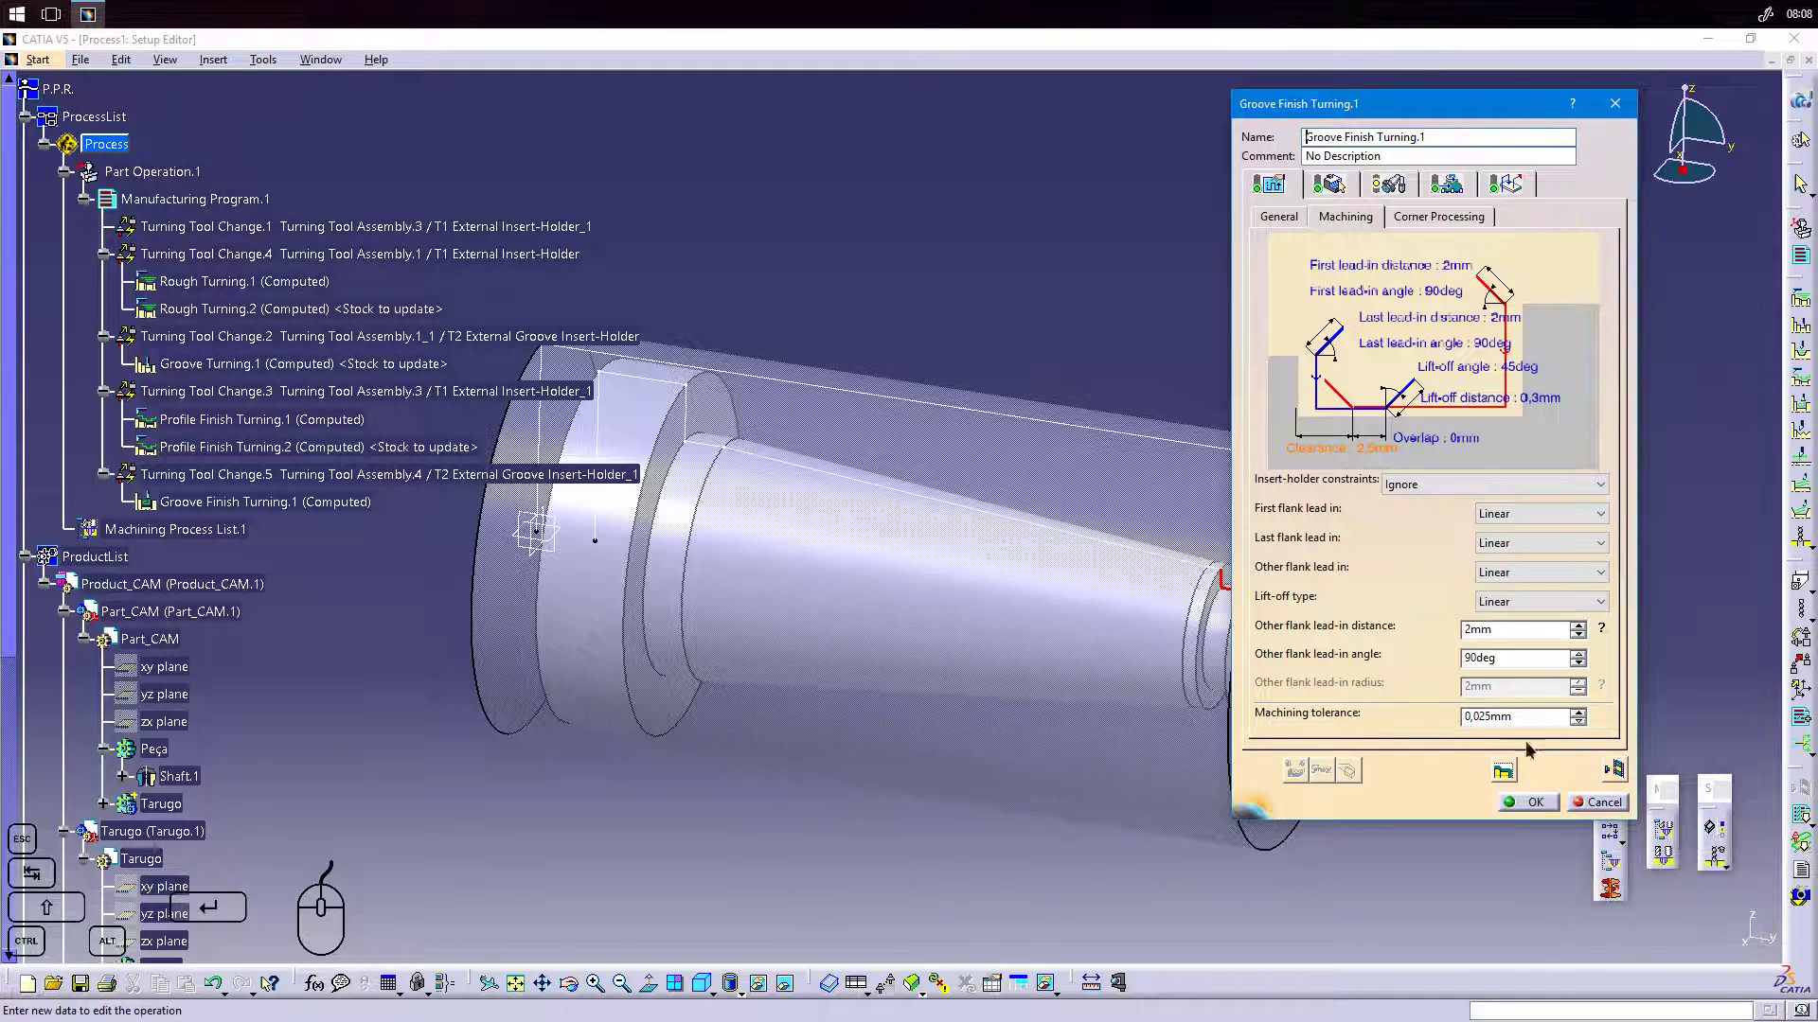
click(1531, 802)
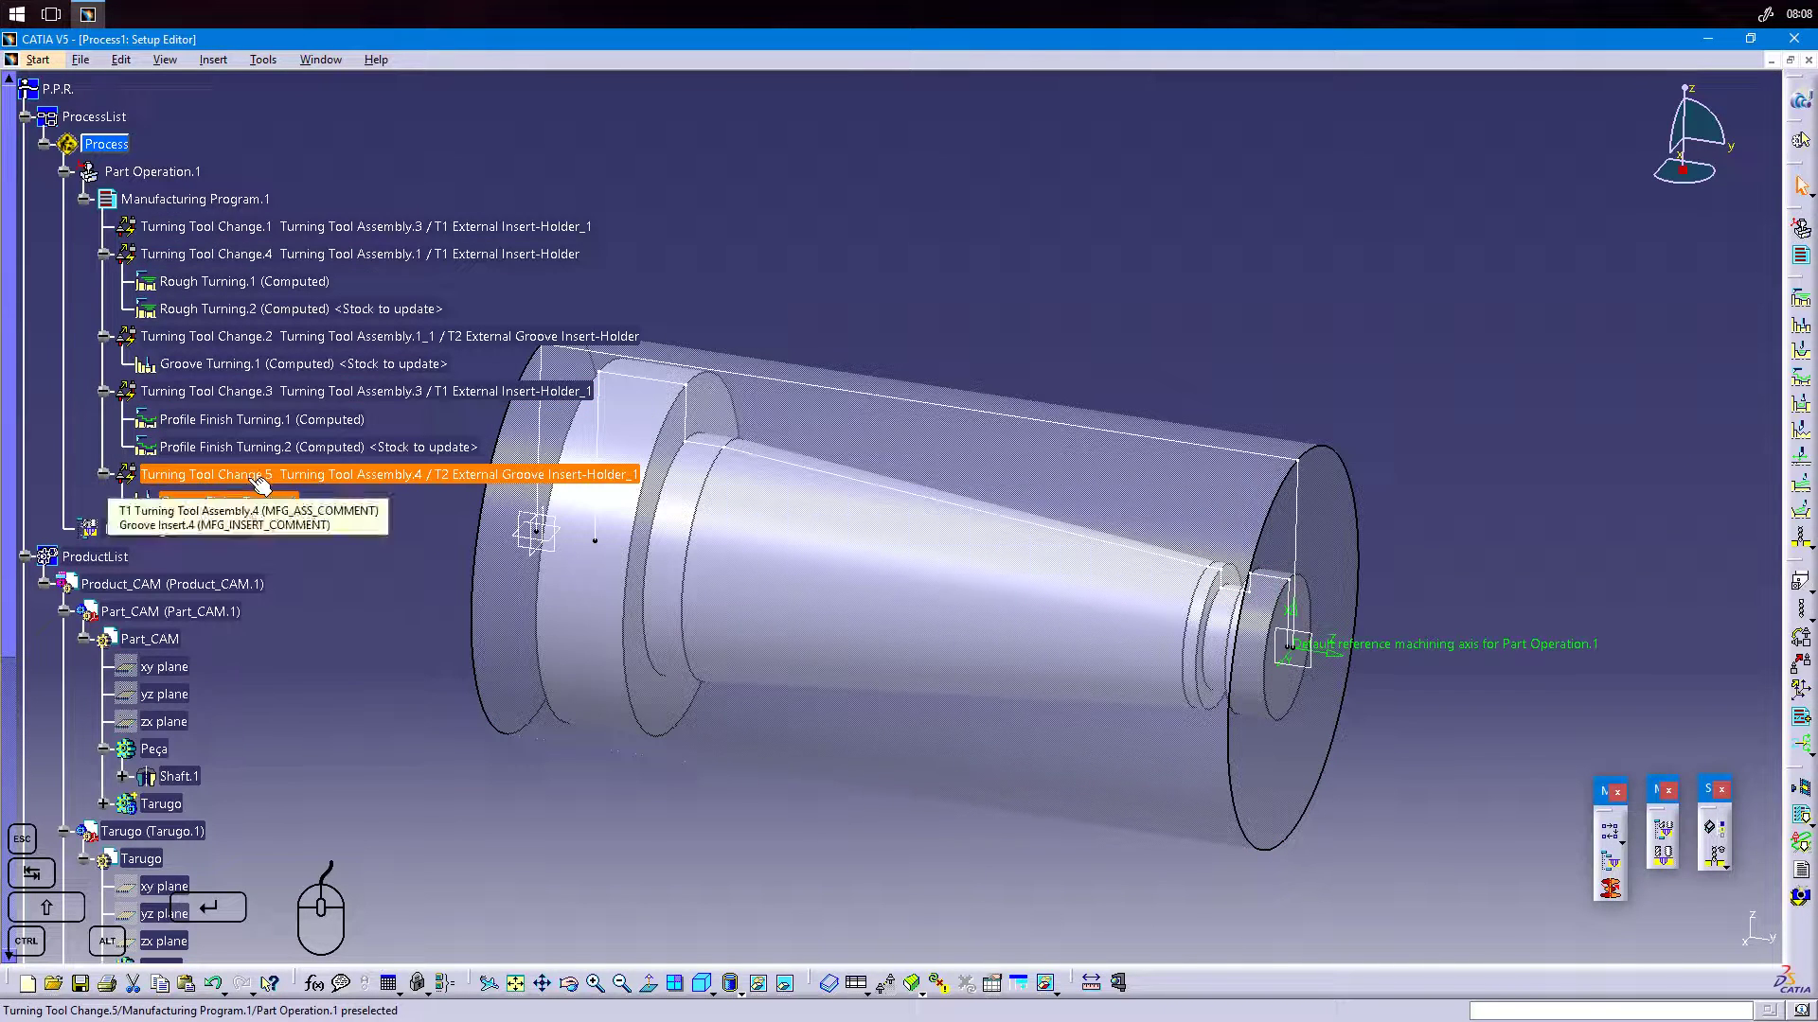
Rerun the video simulation of Manufacturing Program.1 with the new clearance, inspect the finished groove up close, and close the simulation.
right_click(185, 199)
mouse_move(339, 454)
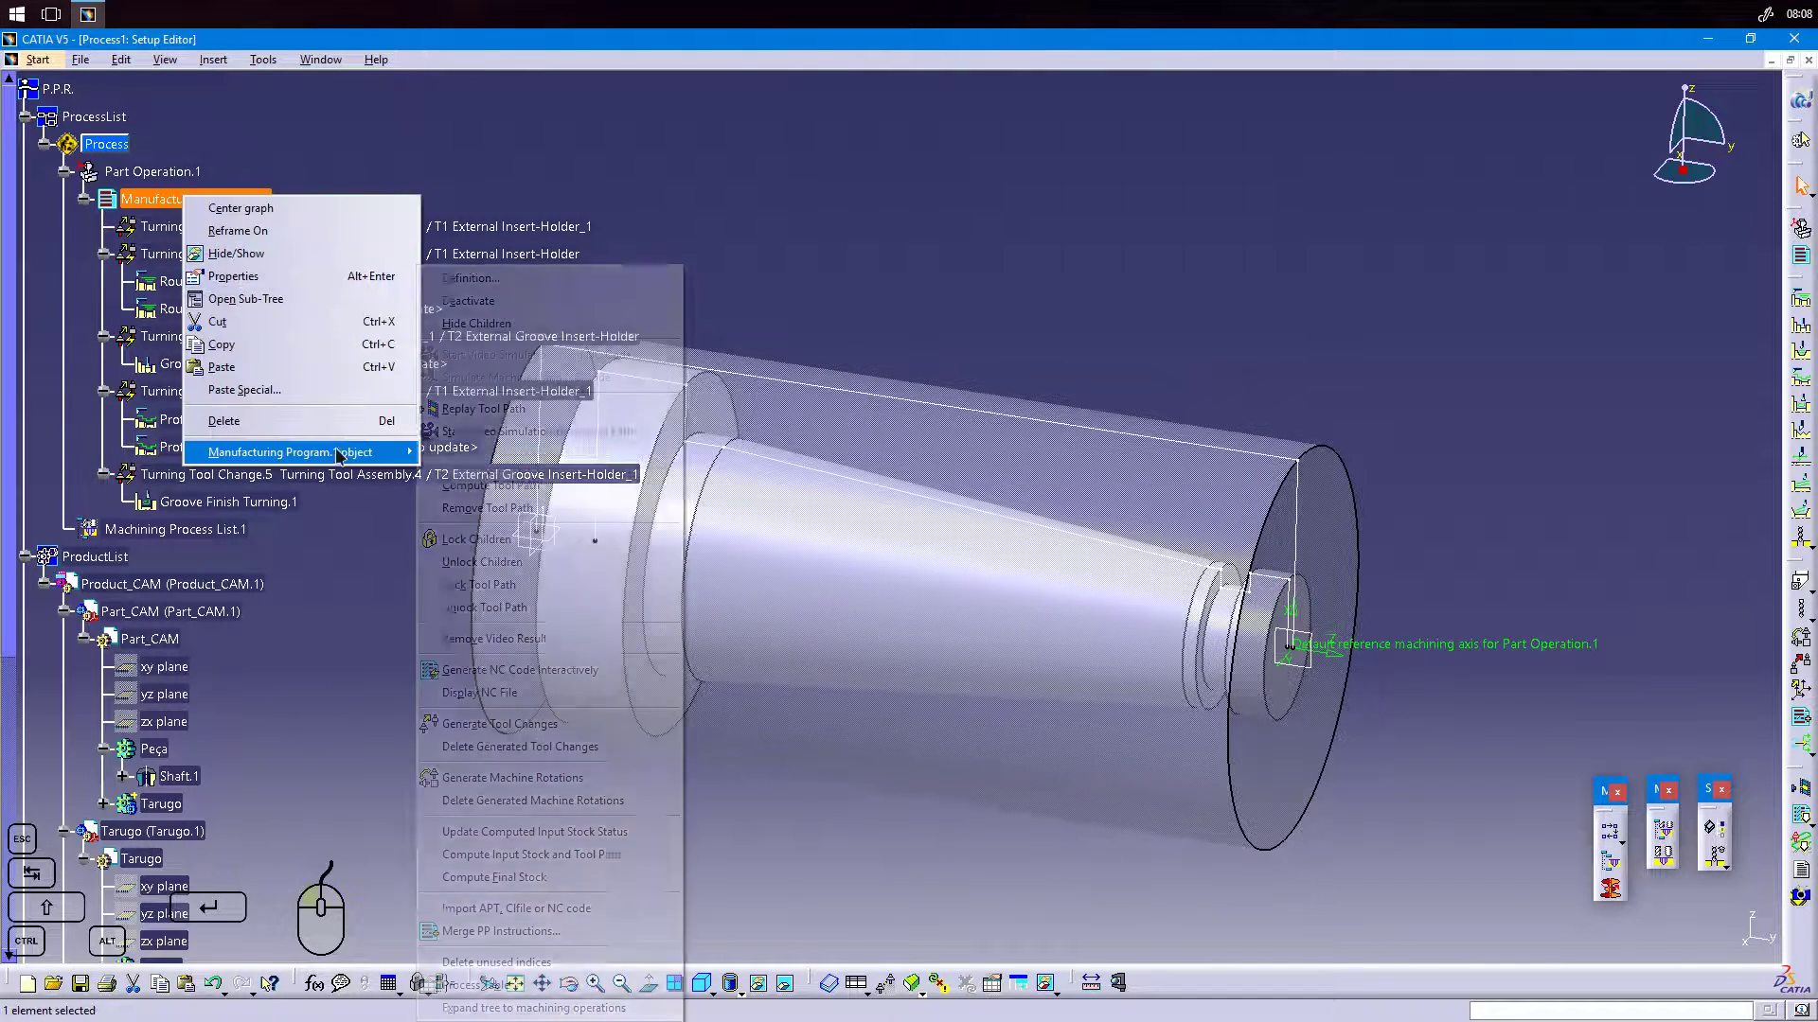
click(482, 432)
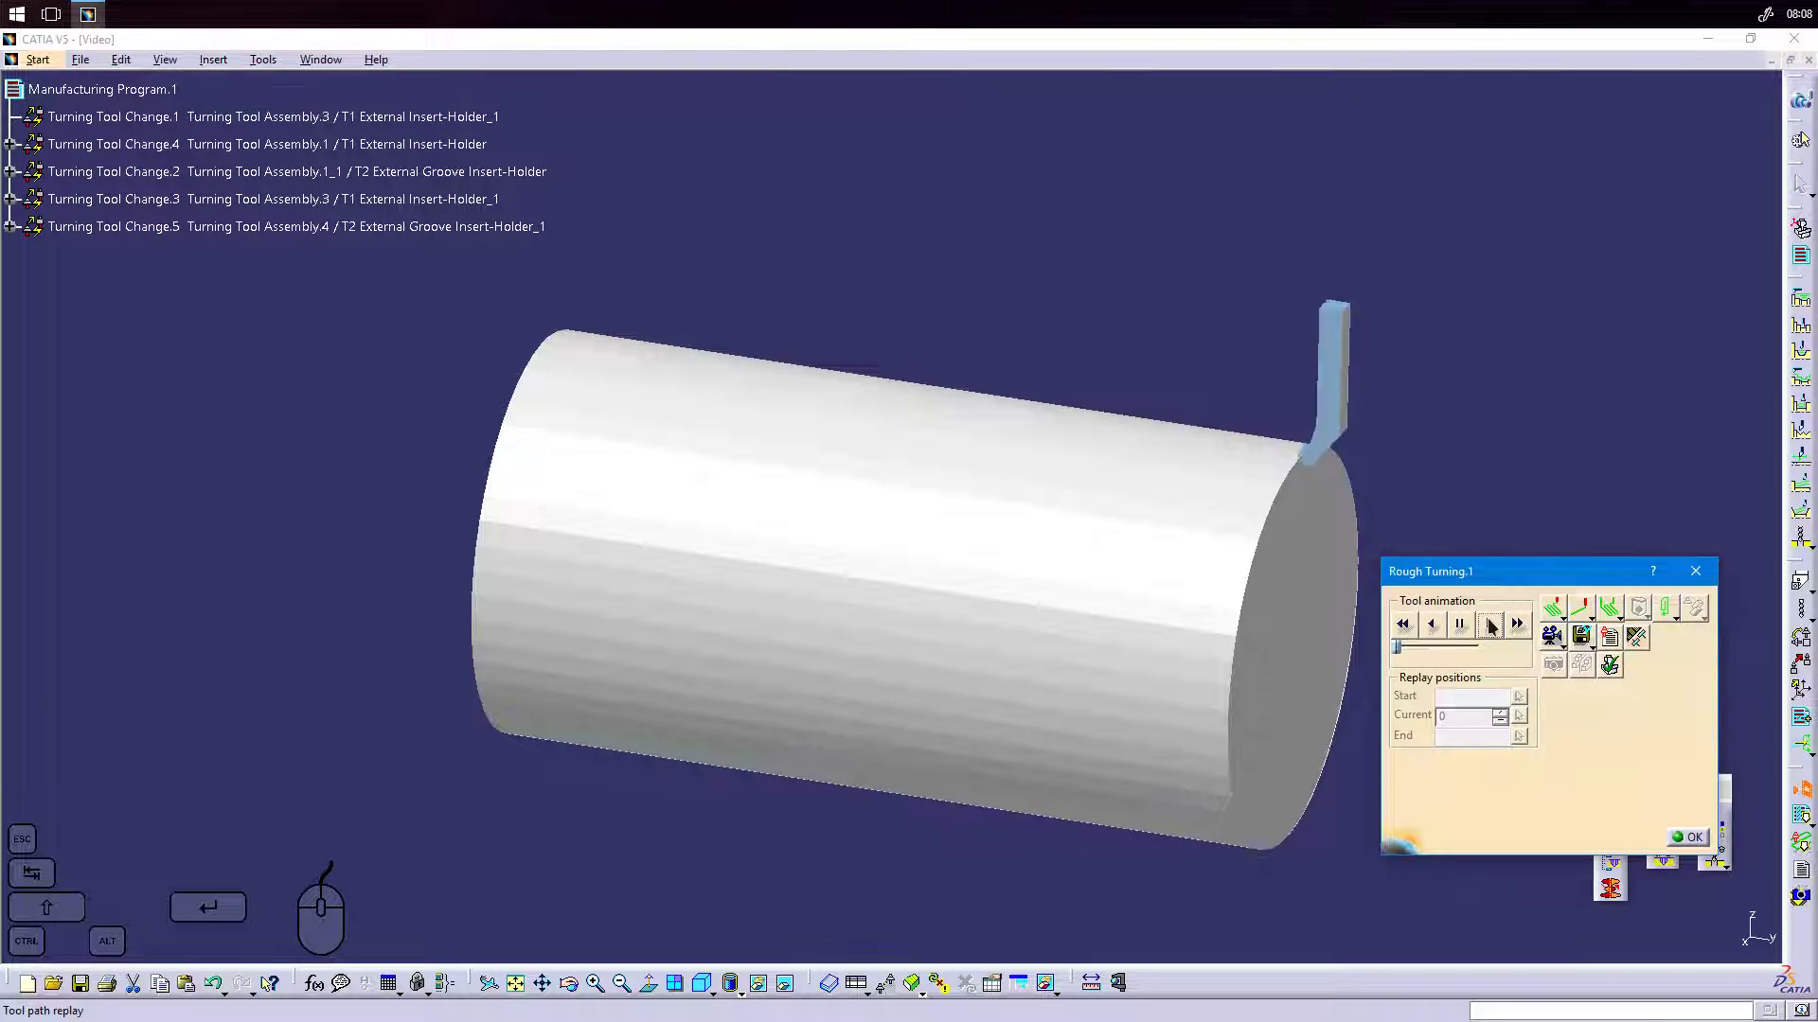
click(1491, 626)
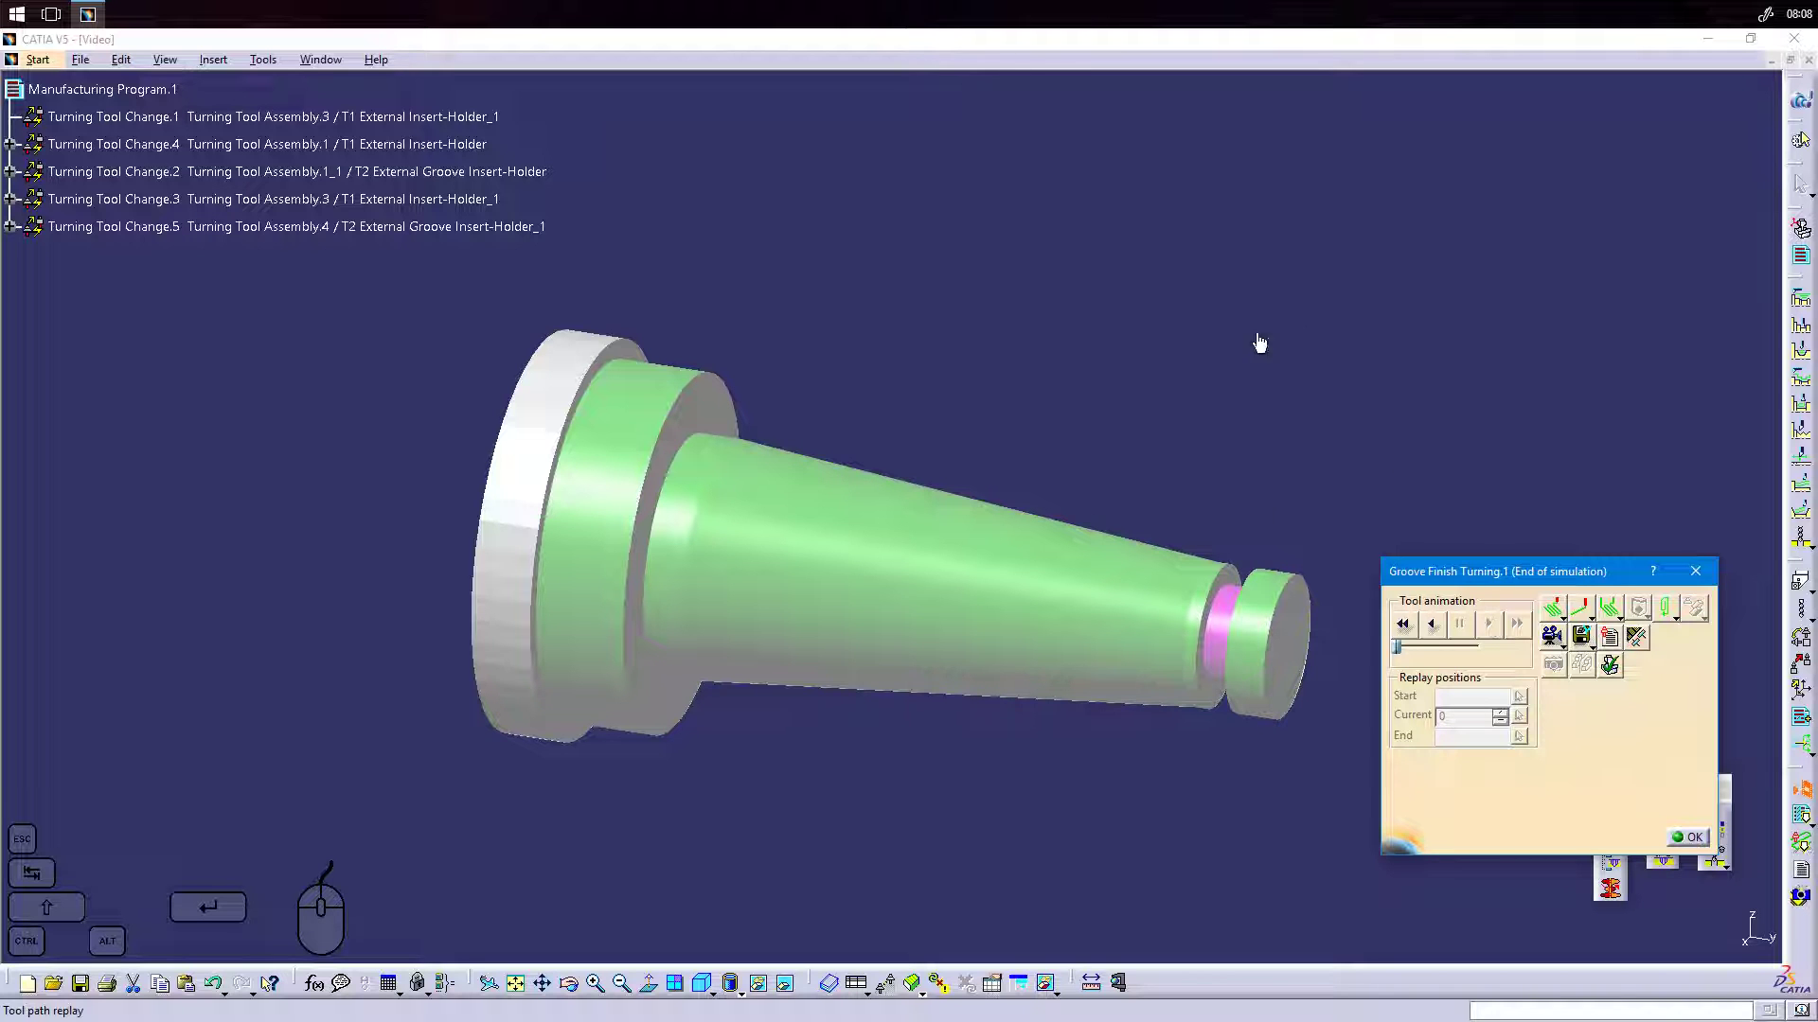
middle_drag(1228, 643, 810, 424)
middle_drag(1323, 579, 710, 443)
middle_drag(1317, 520, 1136, 394)
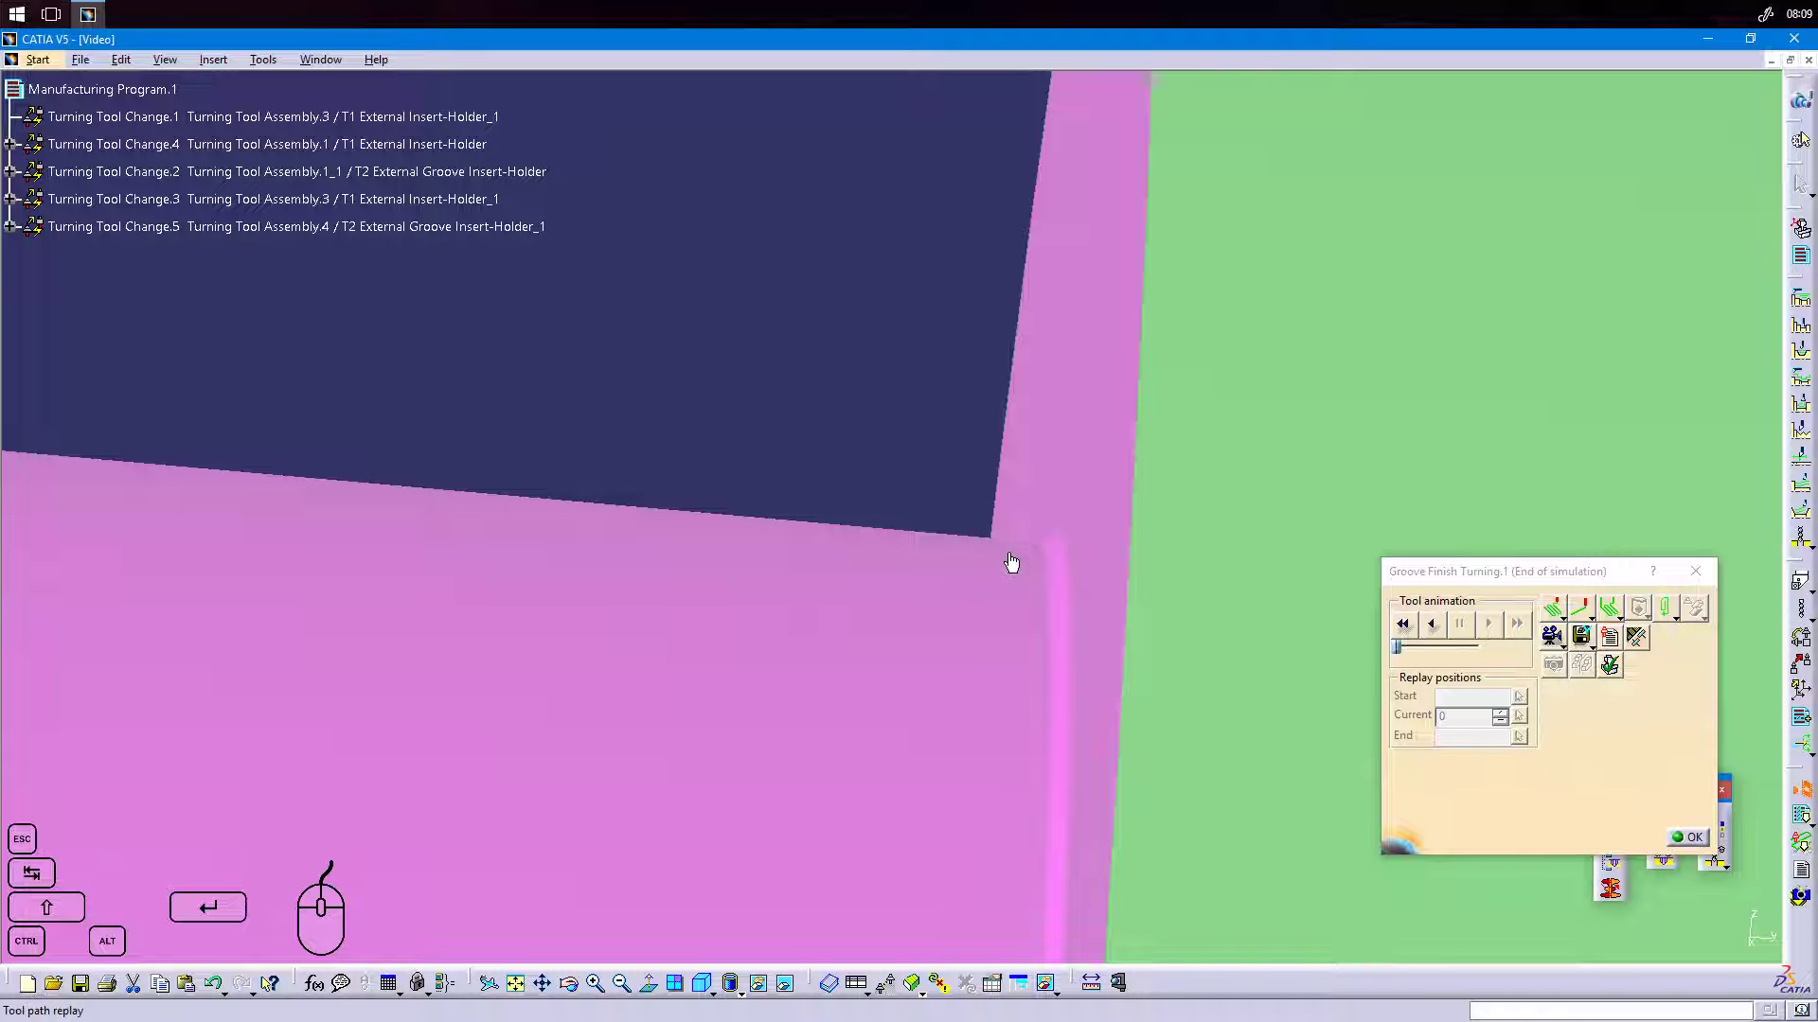
middle_drag(795, 671, 808, 796)
mouse_move(808, 555)
middle_down()
mouse_move(855, 511)
mouse_move(844, 714)
mouse_move(827, 499)
mouse_move(628, 564)
mouse_move(861, 576)
mouse_move(889, 552)
mouse_move(946, 580)
mouse_move(826, 554)
middle_up()
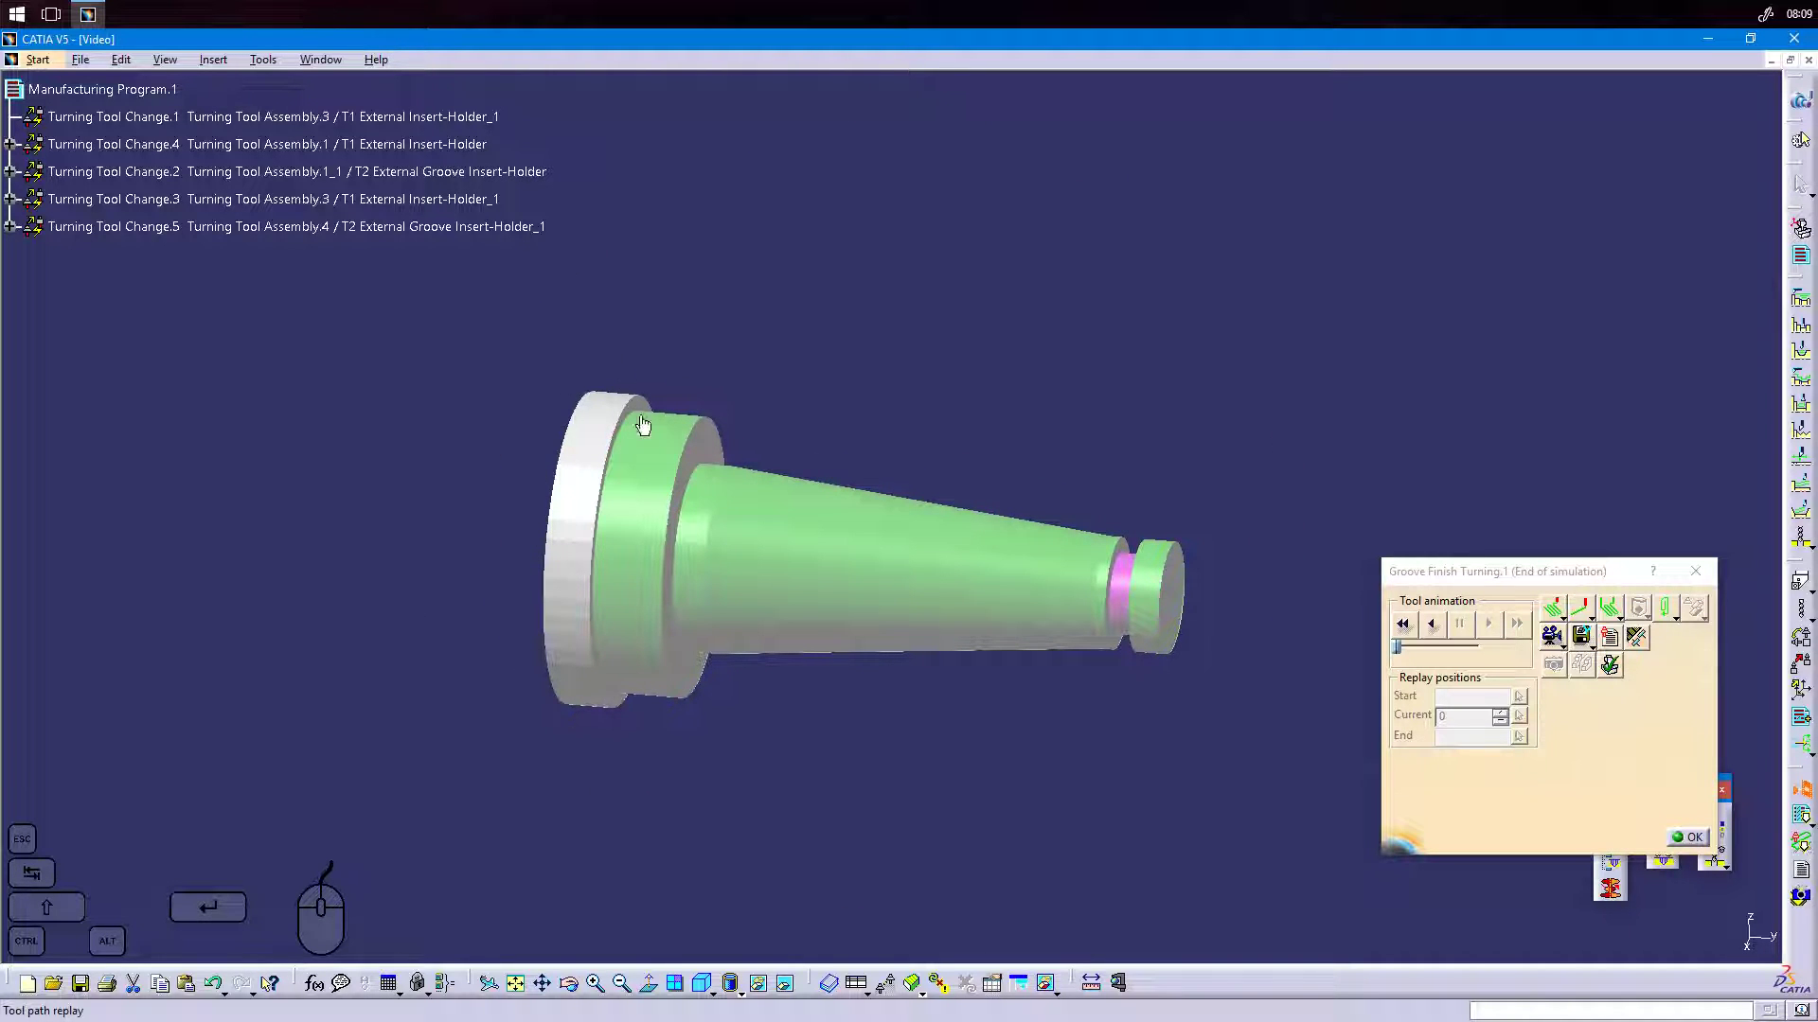
click(1690, 838)
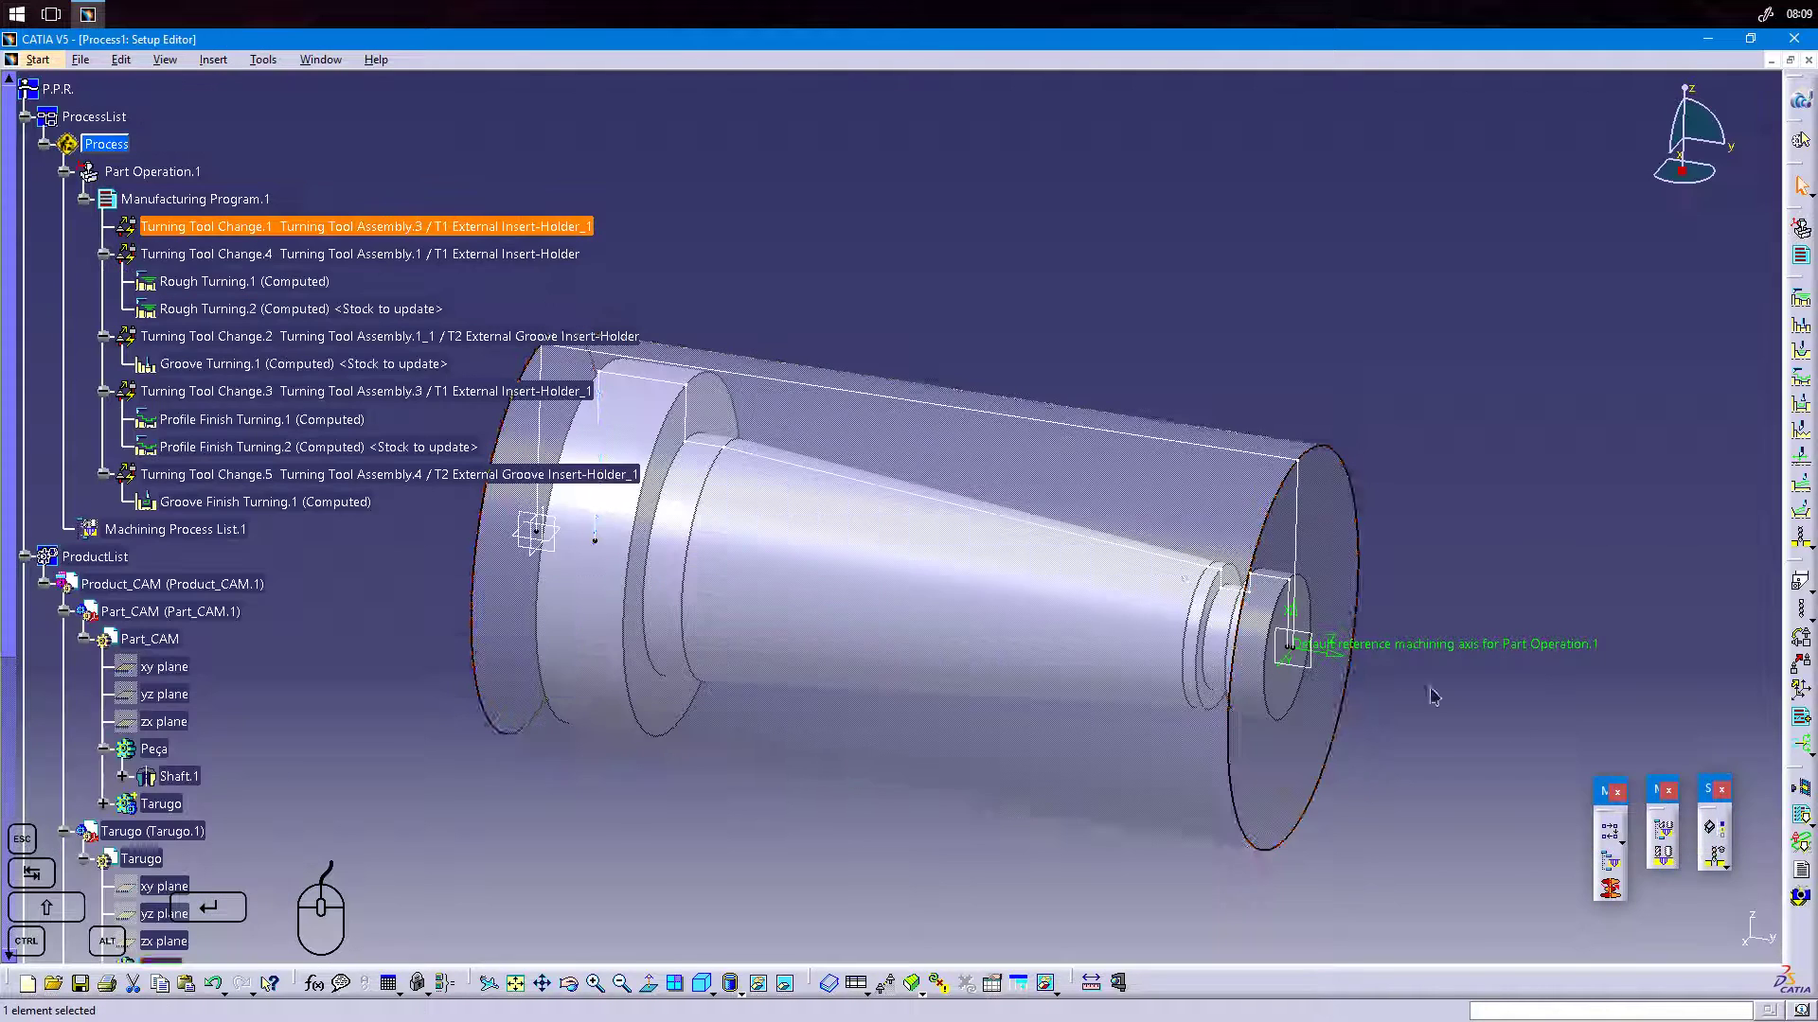
middle_drag(873, 609, 1009, 588)
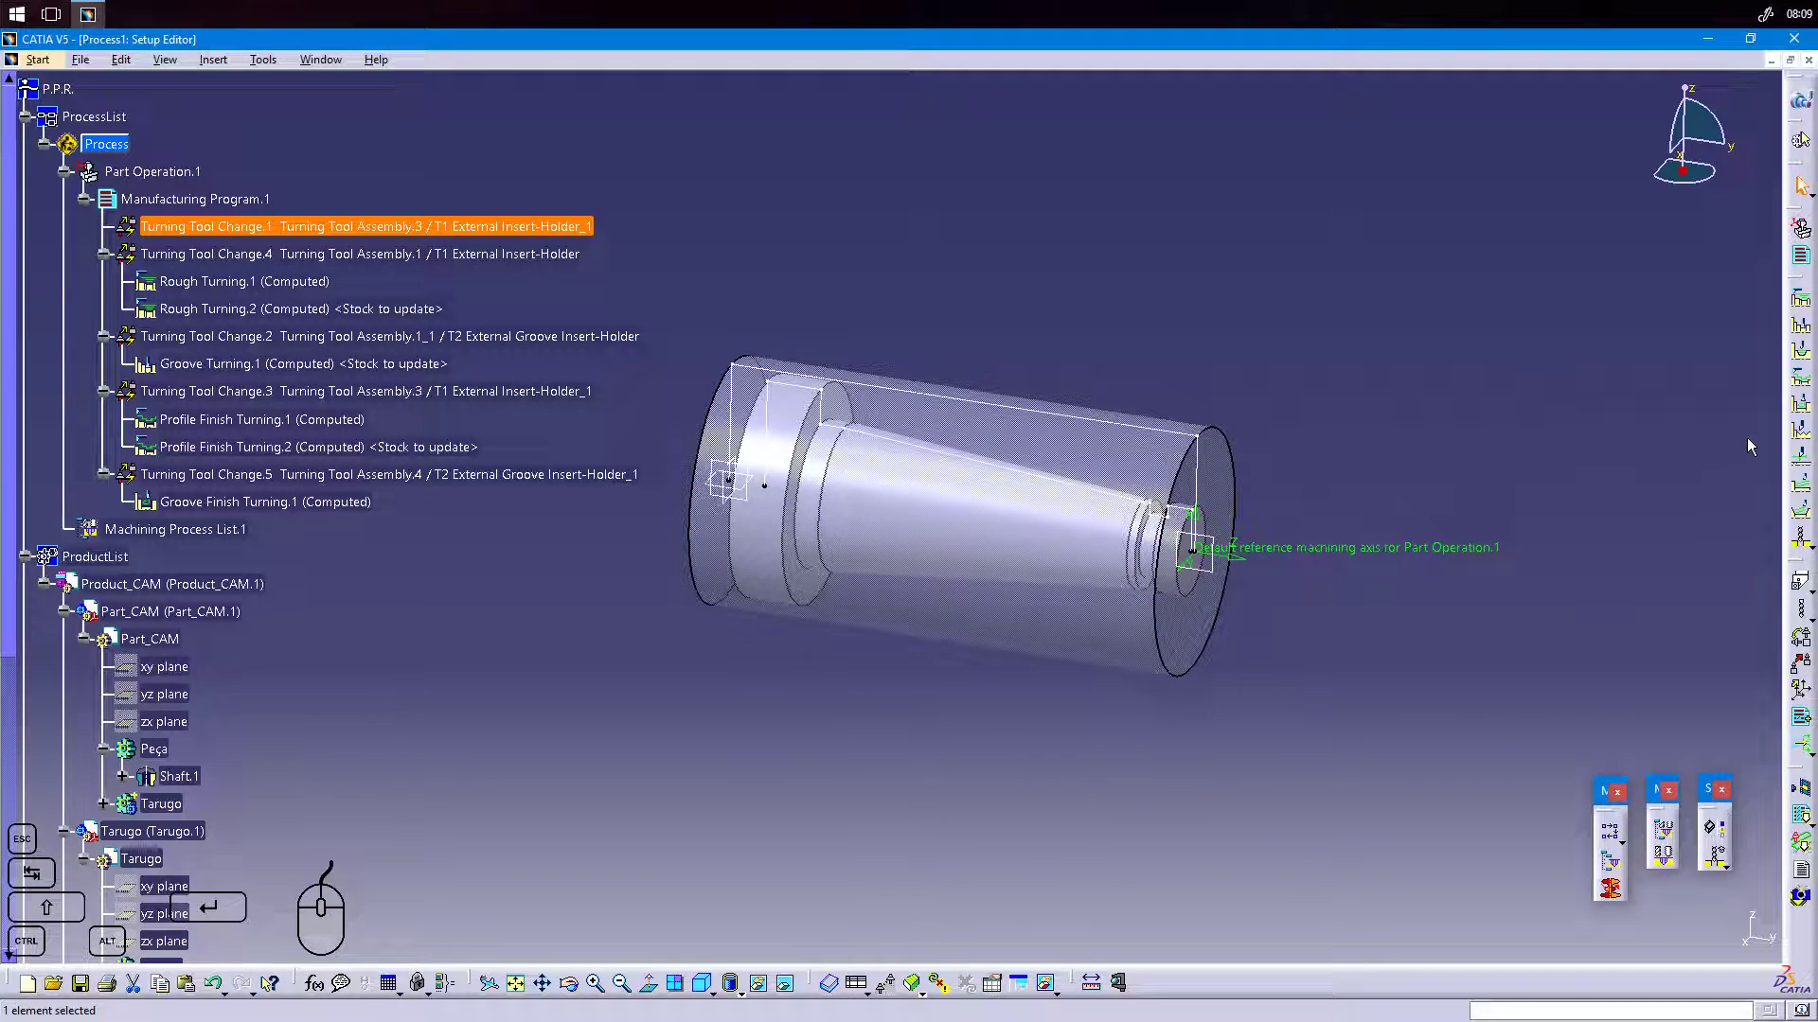
click(1797, 384)
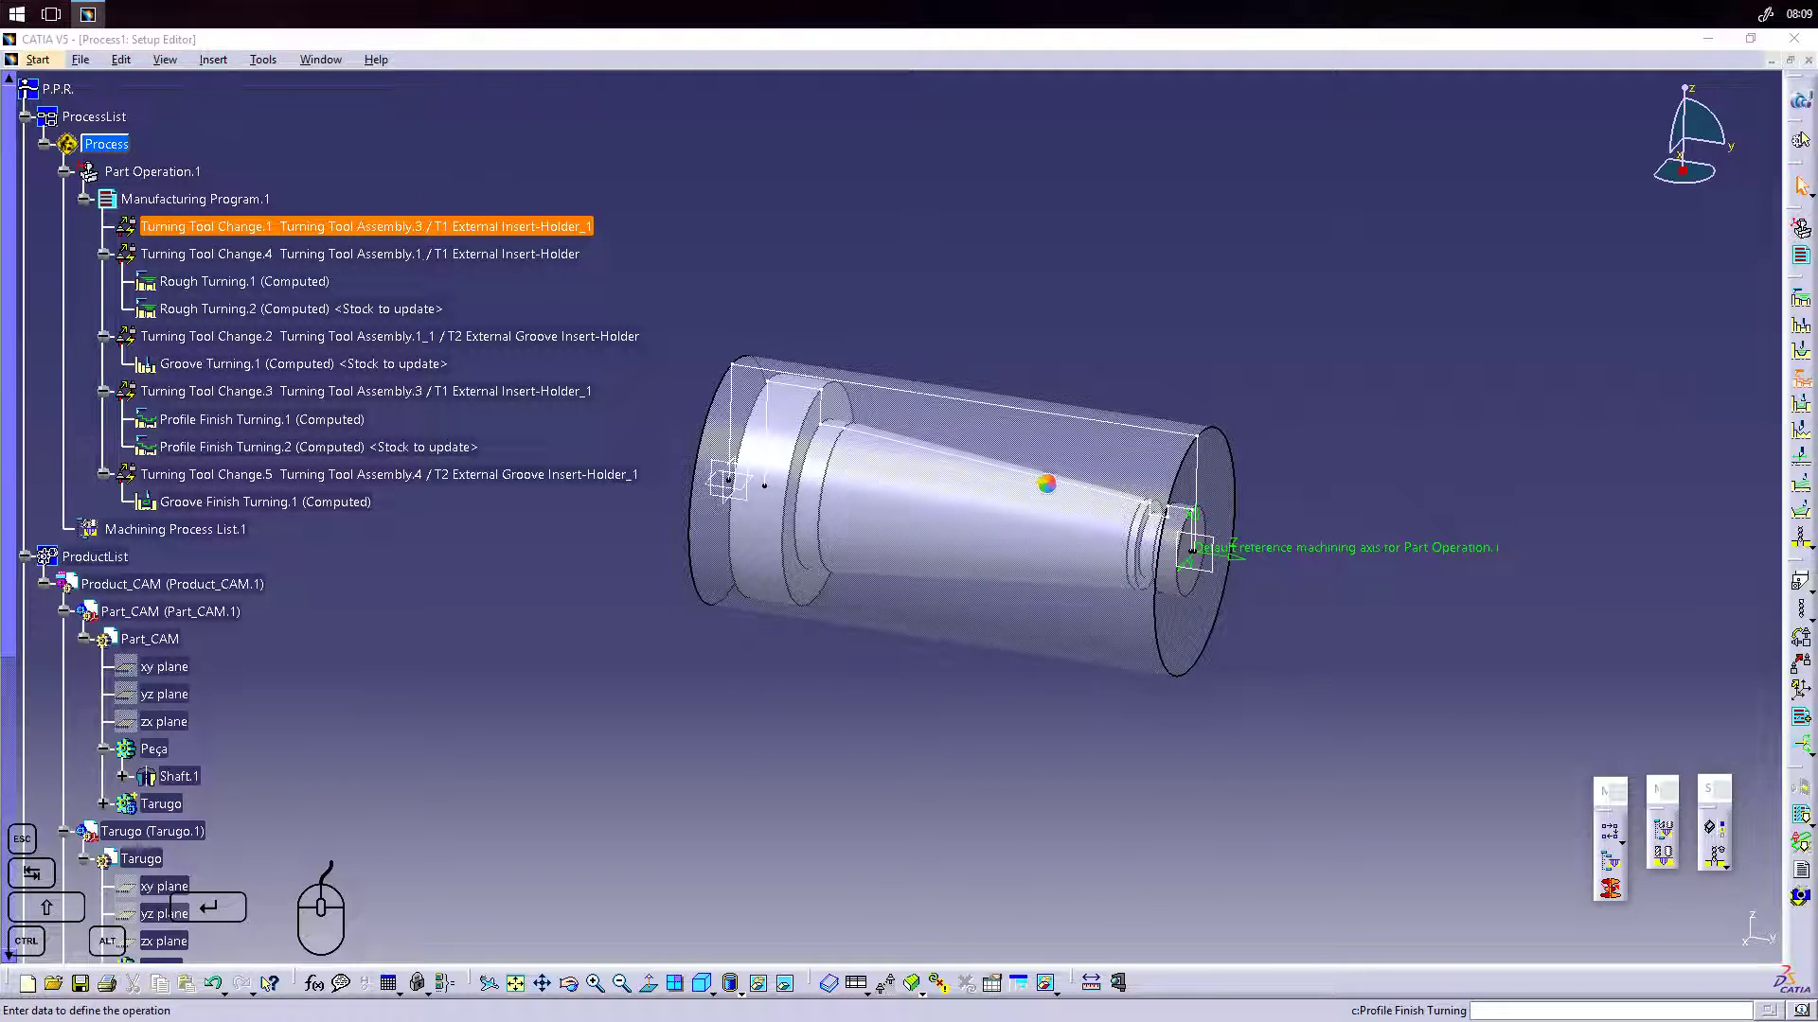
click(1610, 763)
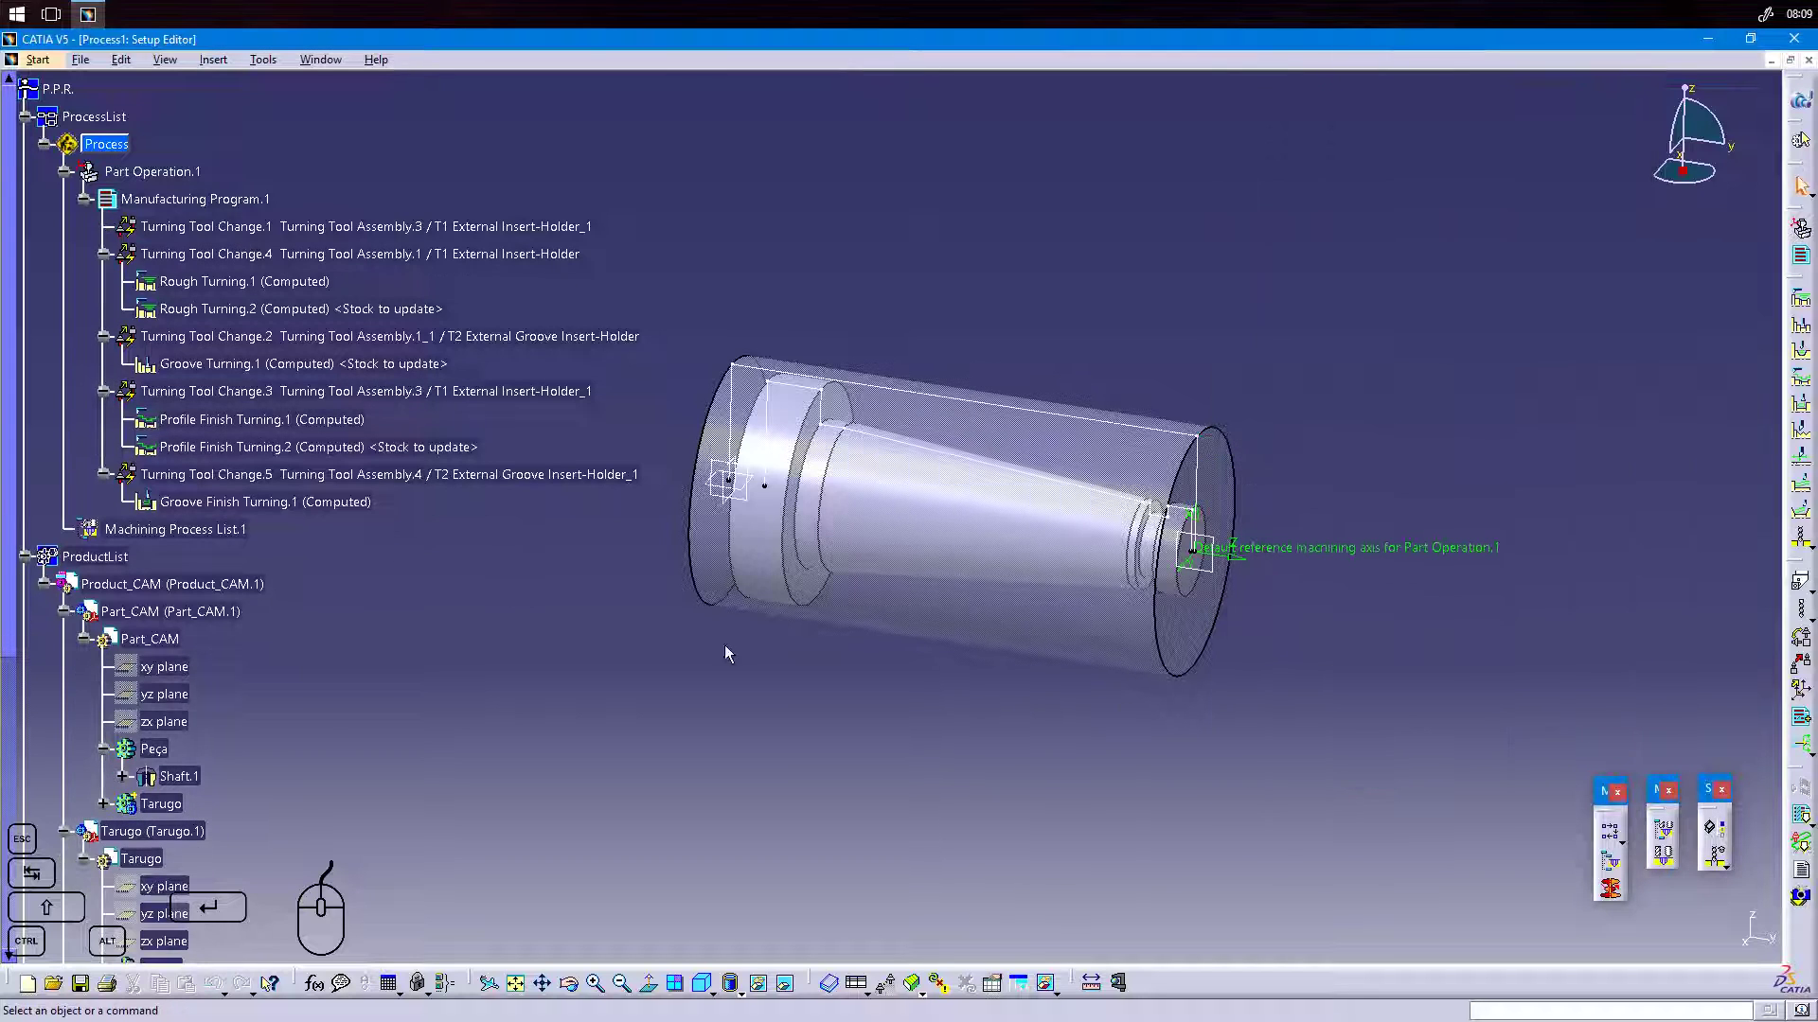
Add a Profile Finish Turning operation after Groove Finish Turning.1, with the radial edge at the shaft's large end as its part element.
click(229, 504)
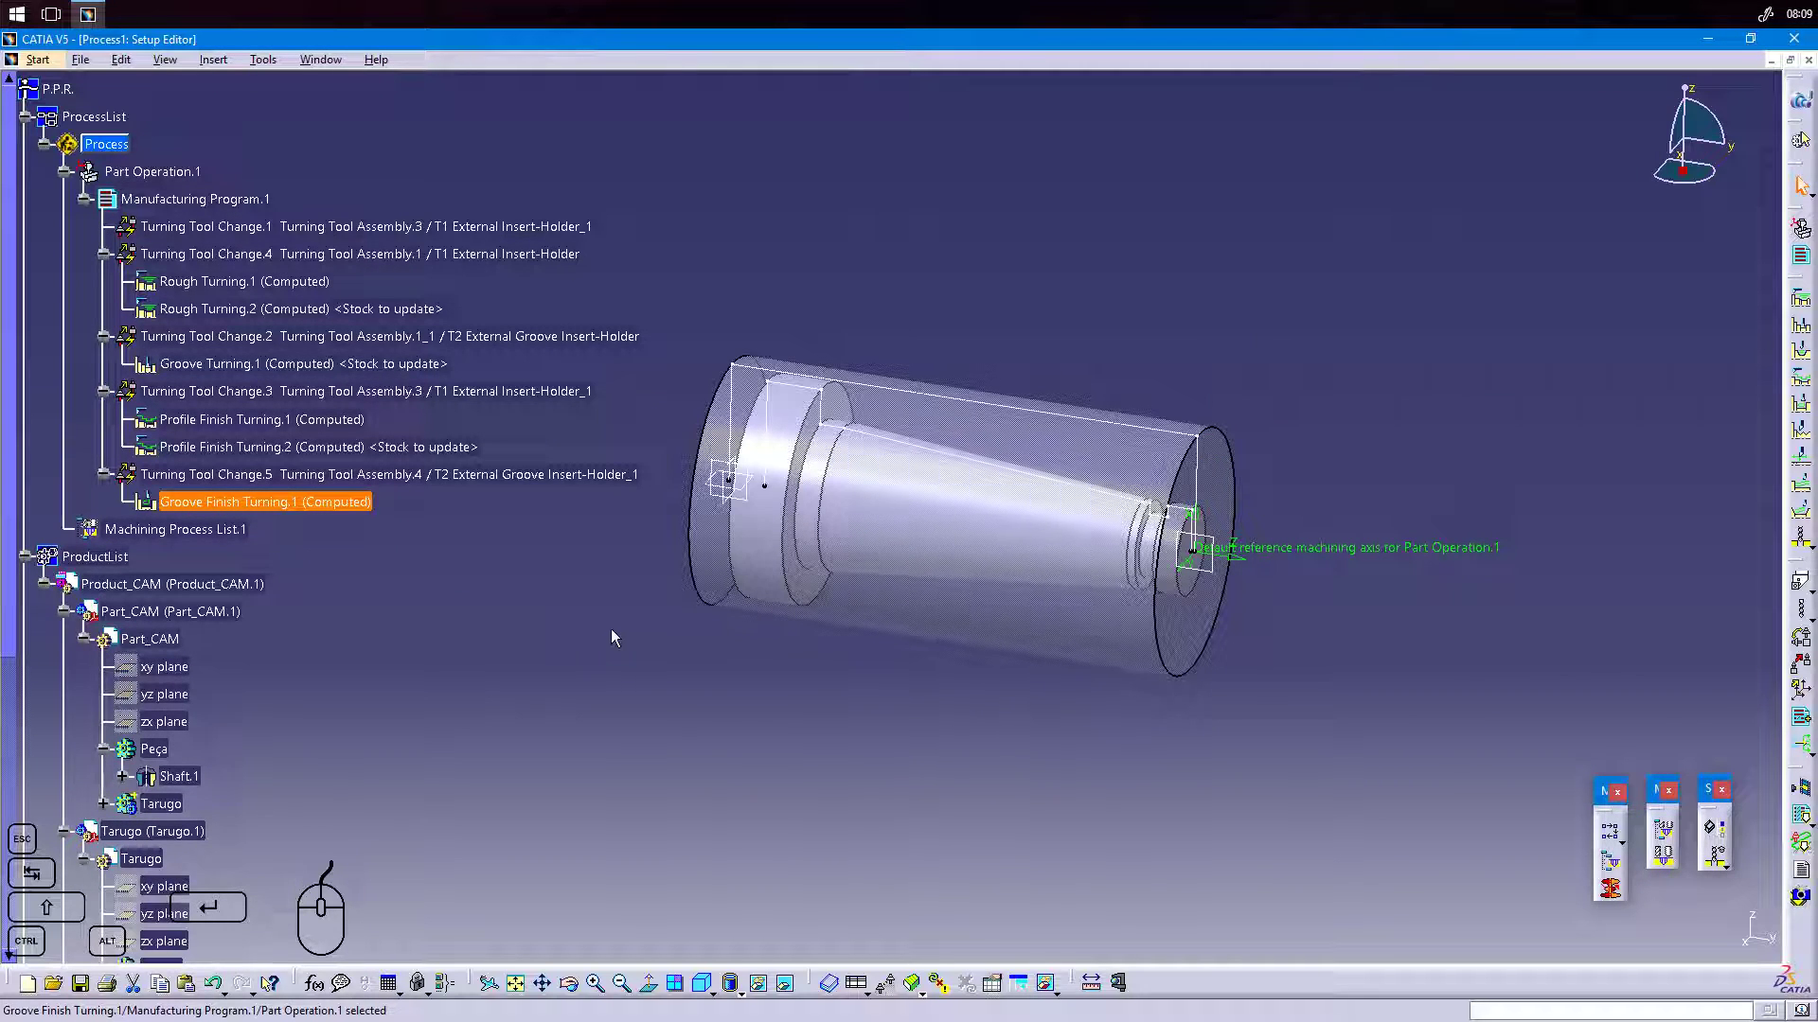
click(1800, 375)
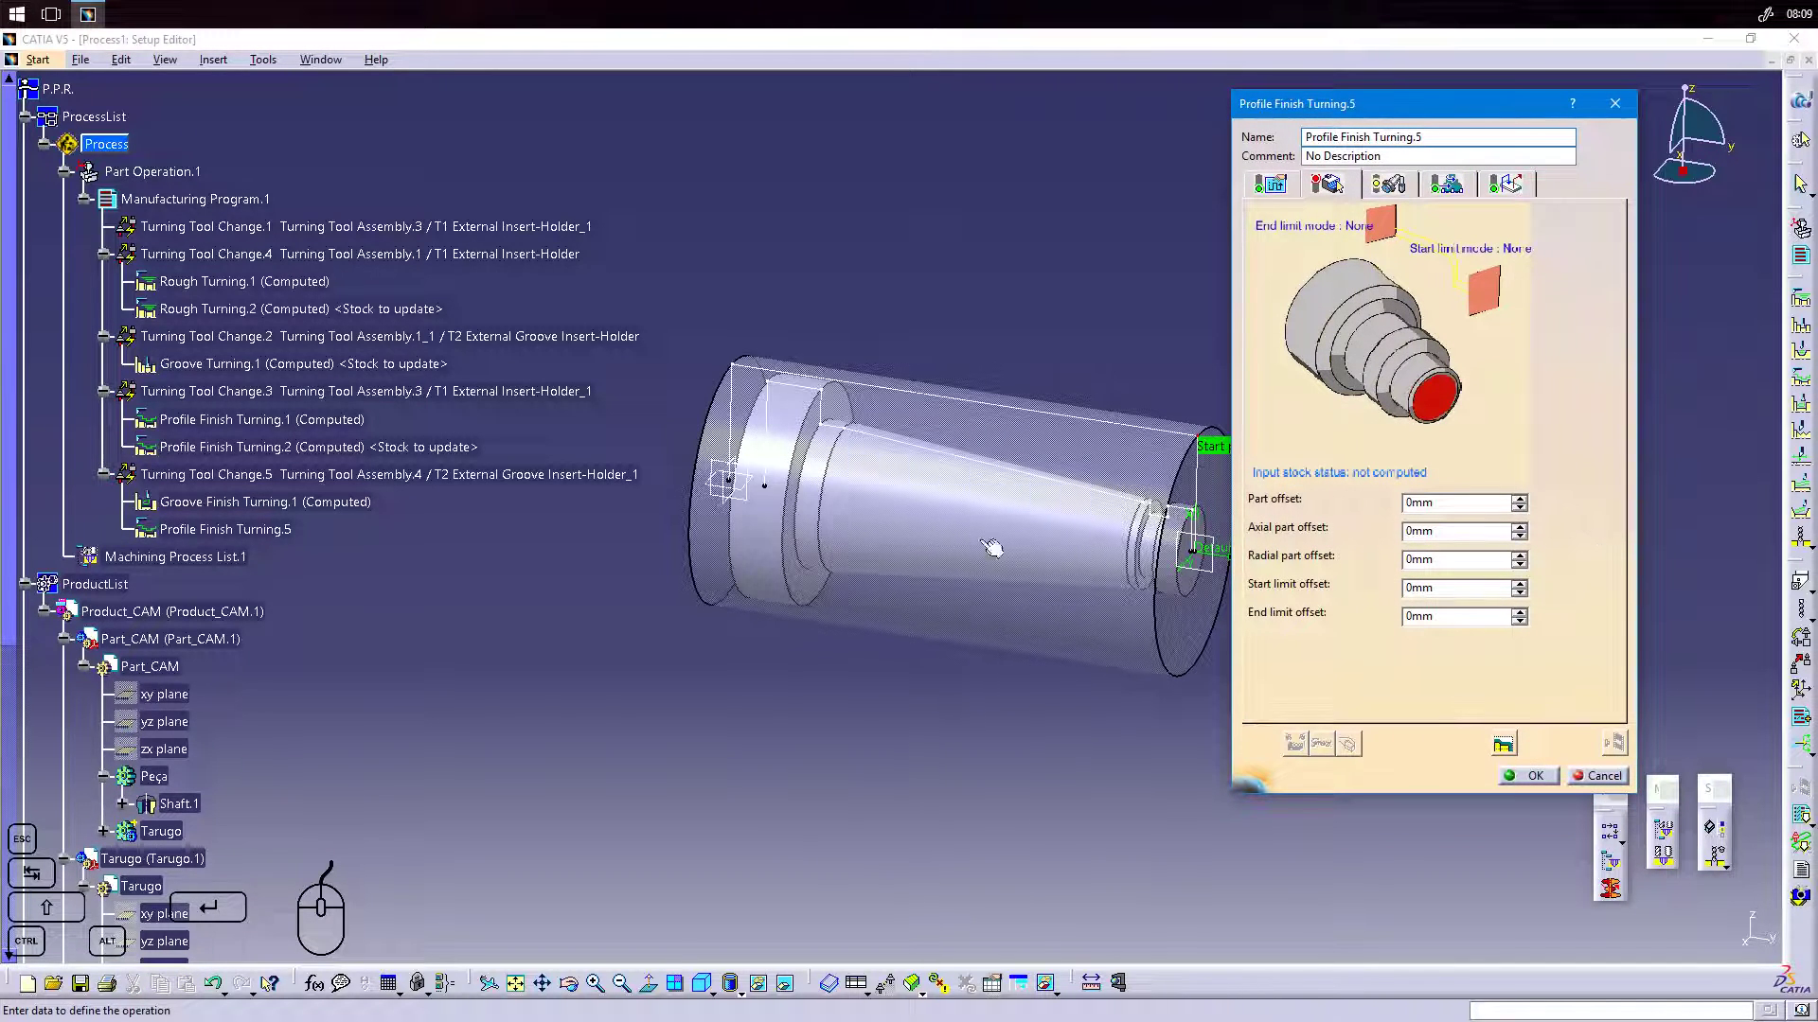
click(1439, 402)
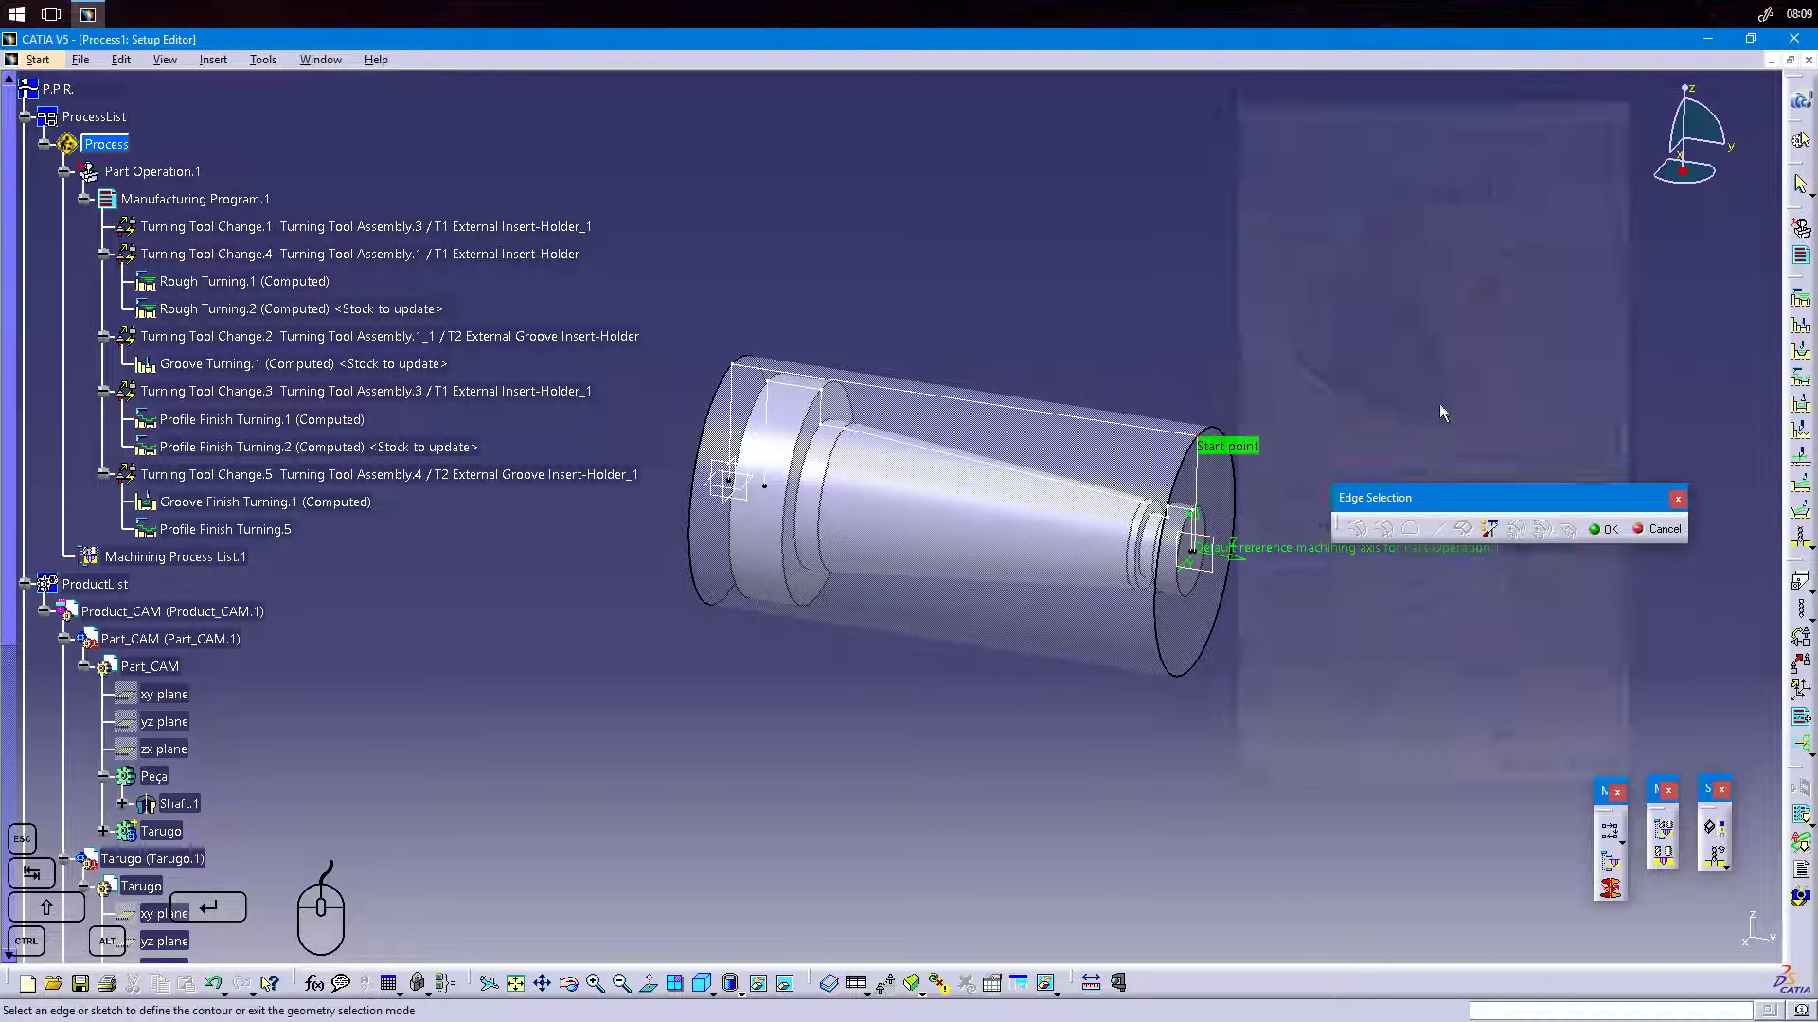
click(767, 421)
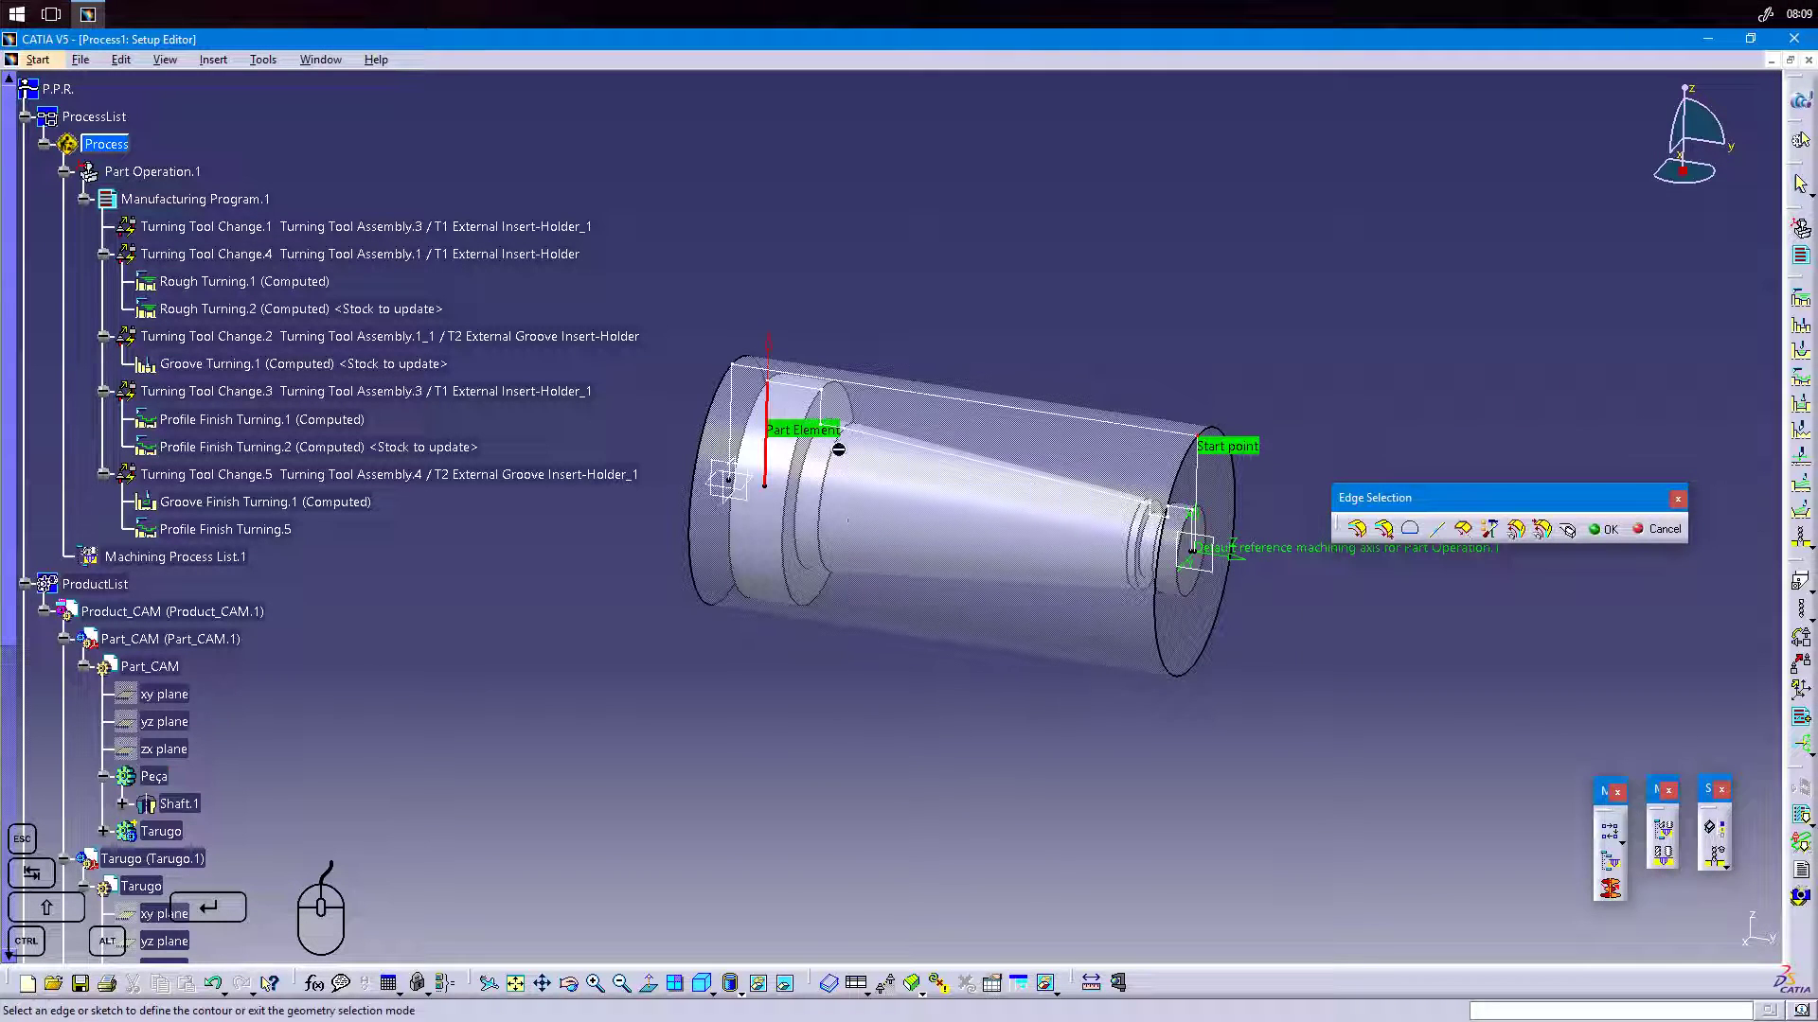
middle_drag(918, 520, 1028, 574)
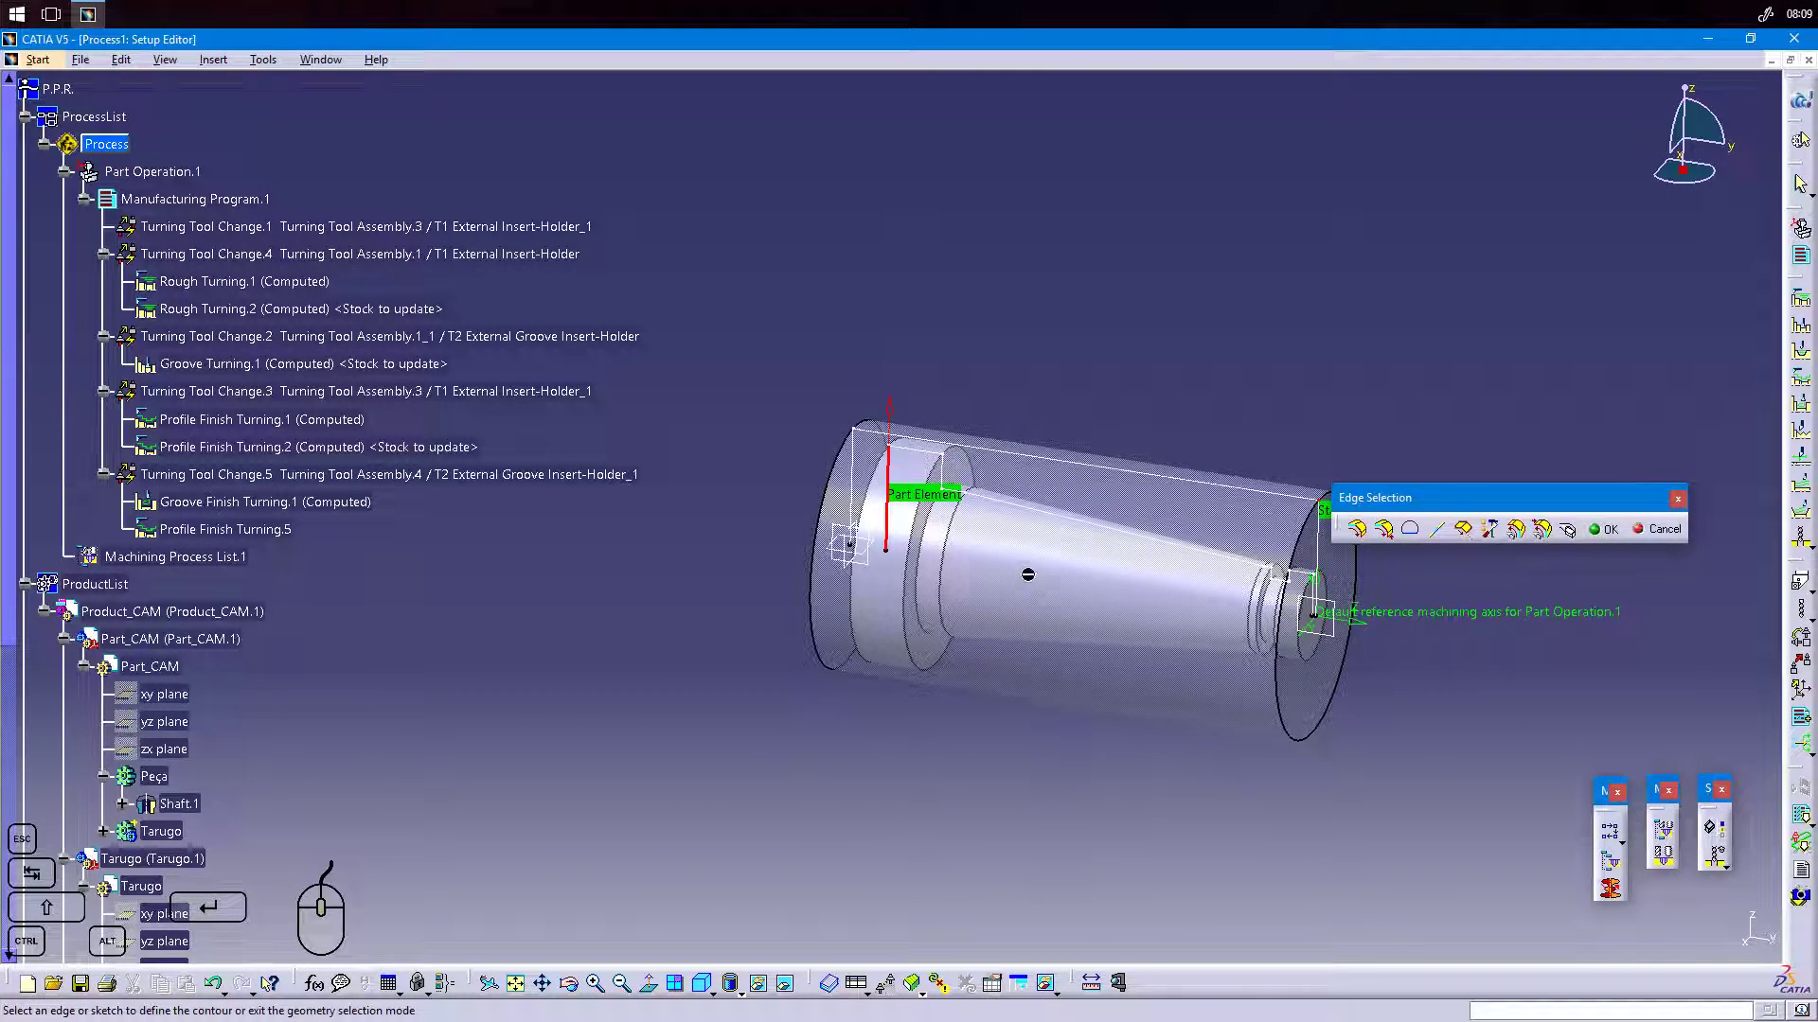
click(1604, 530)
middle_drag(1098, 451, 921, 491)
middle_drag(778, 360, 917, 422)
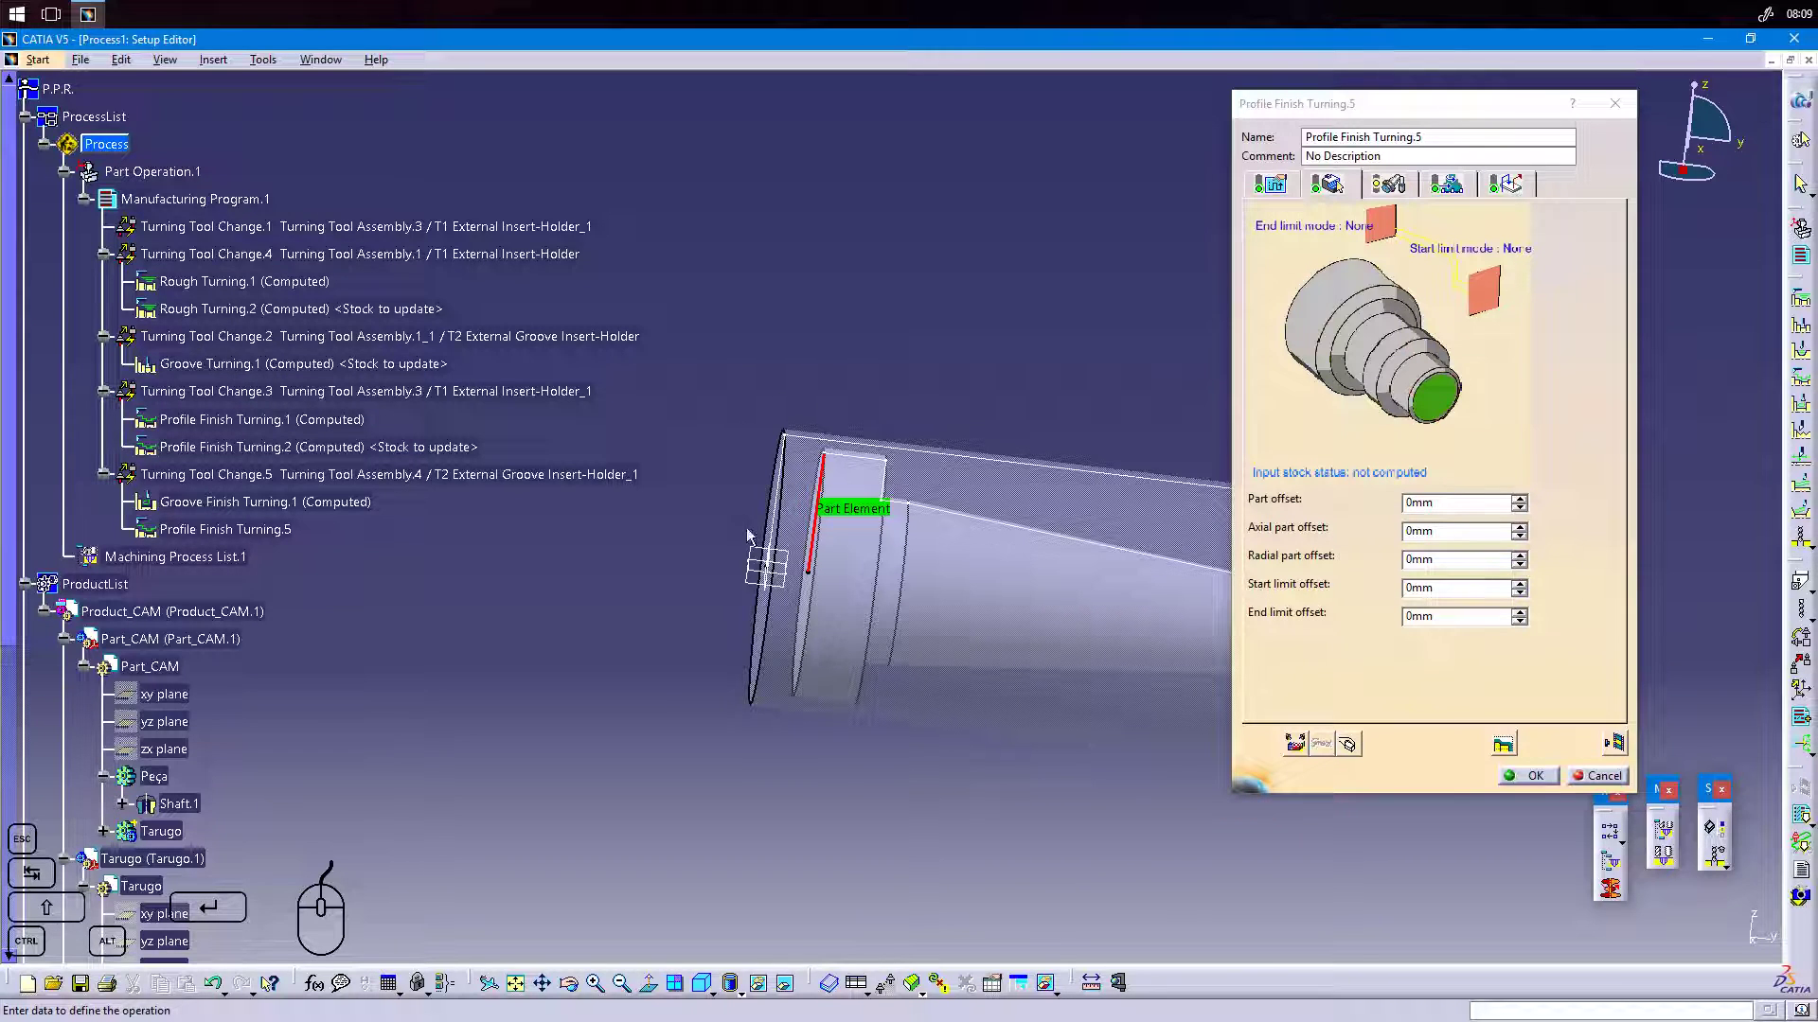
mouse_move(957, 609)
middle_down()
mouse_move(900, 637)
mouse_move(895, 663)
mouse_move(900, 607)
mouse_move(983, 633)
middle_up()
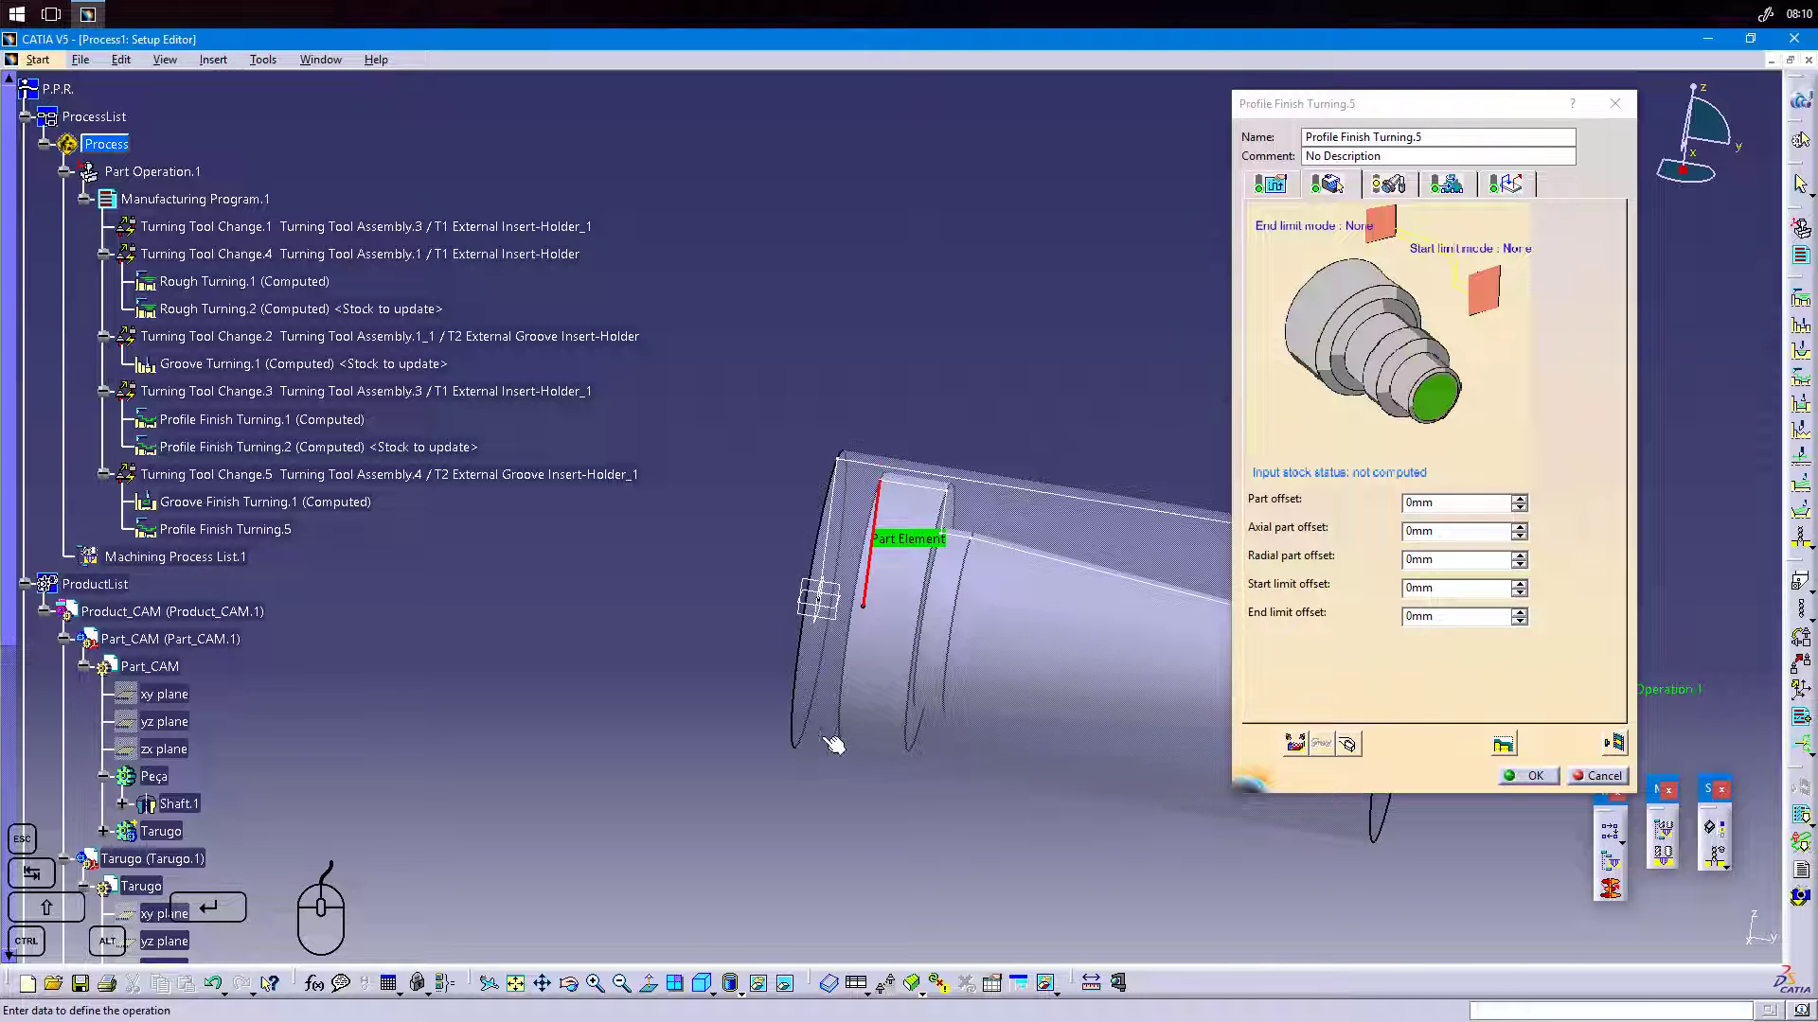
middle_drag(1051, 653, 937, 679)
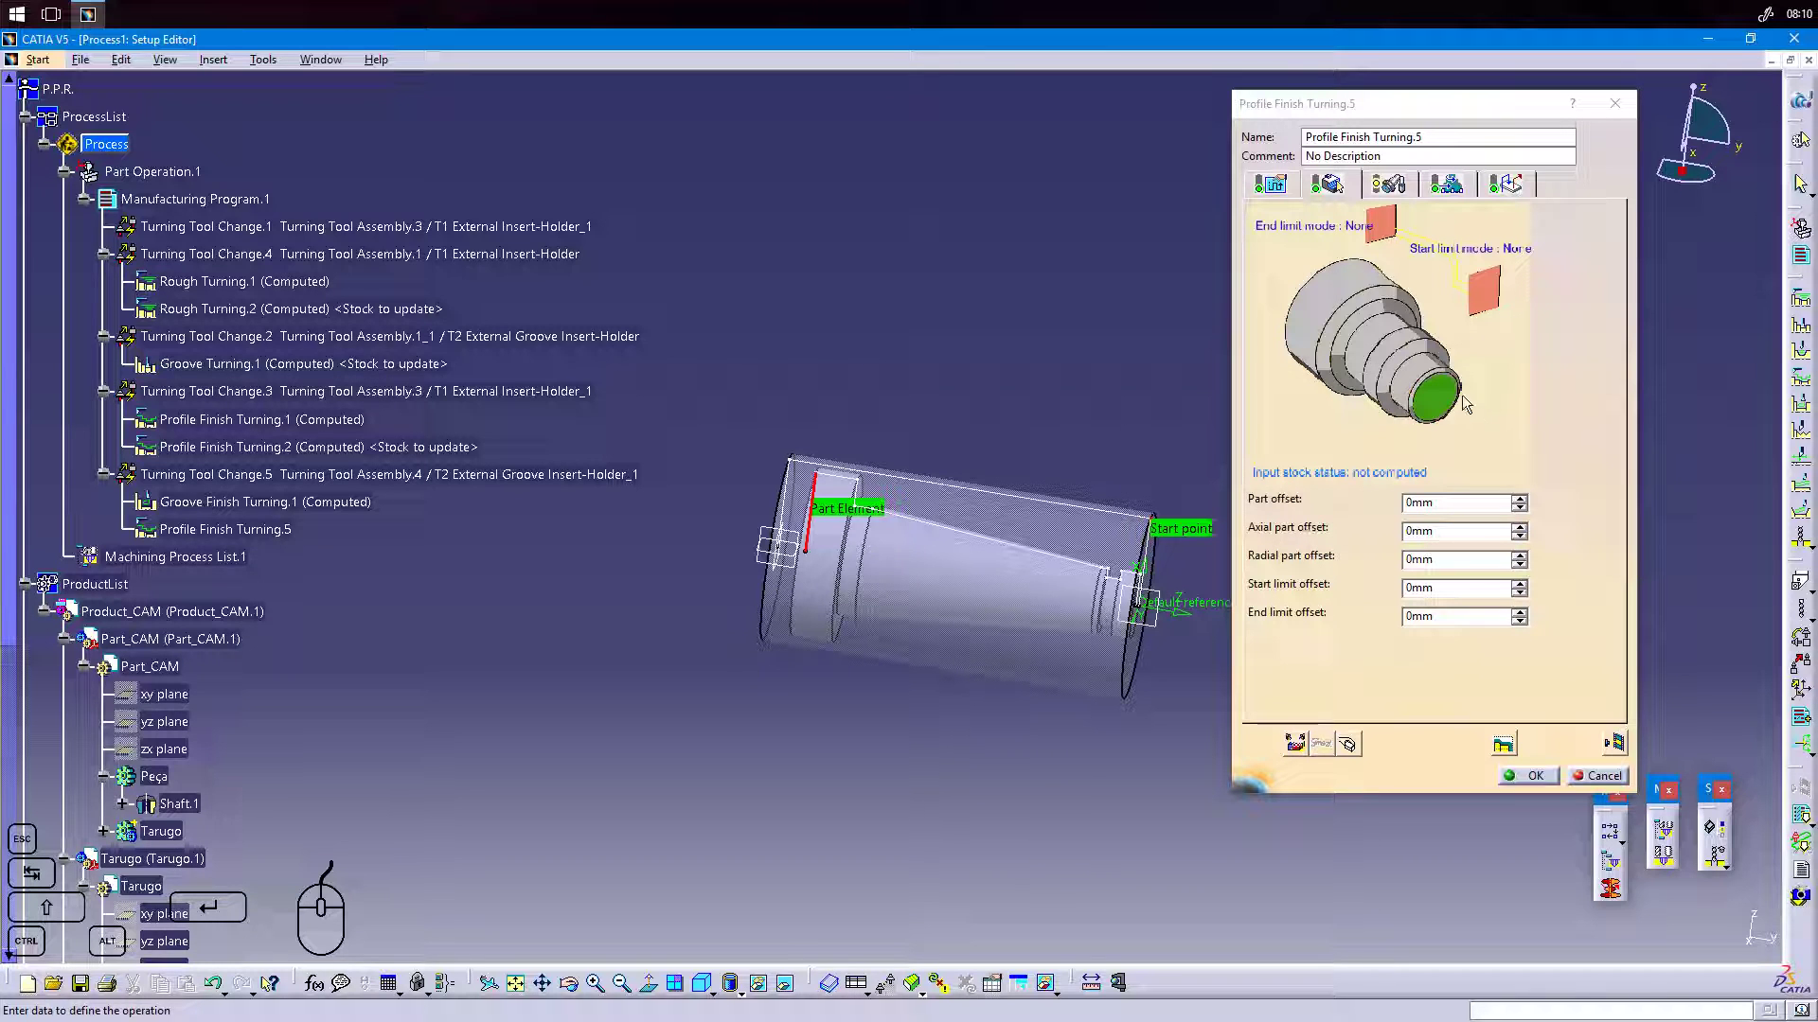
Create a separate insert-holder for the new profile finishing operation by renaming its holder to T2 External Groove Insert-Holder_2.
click(1409, 187)
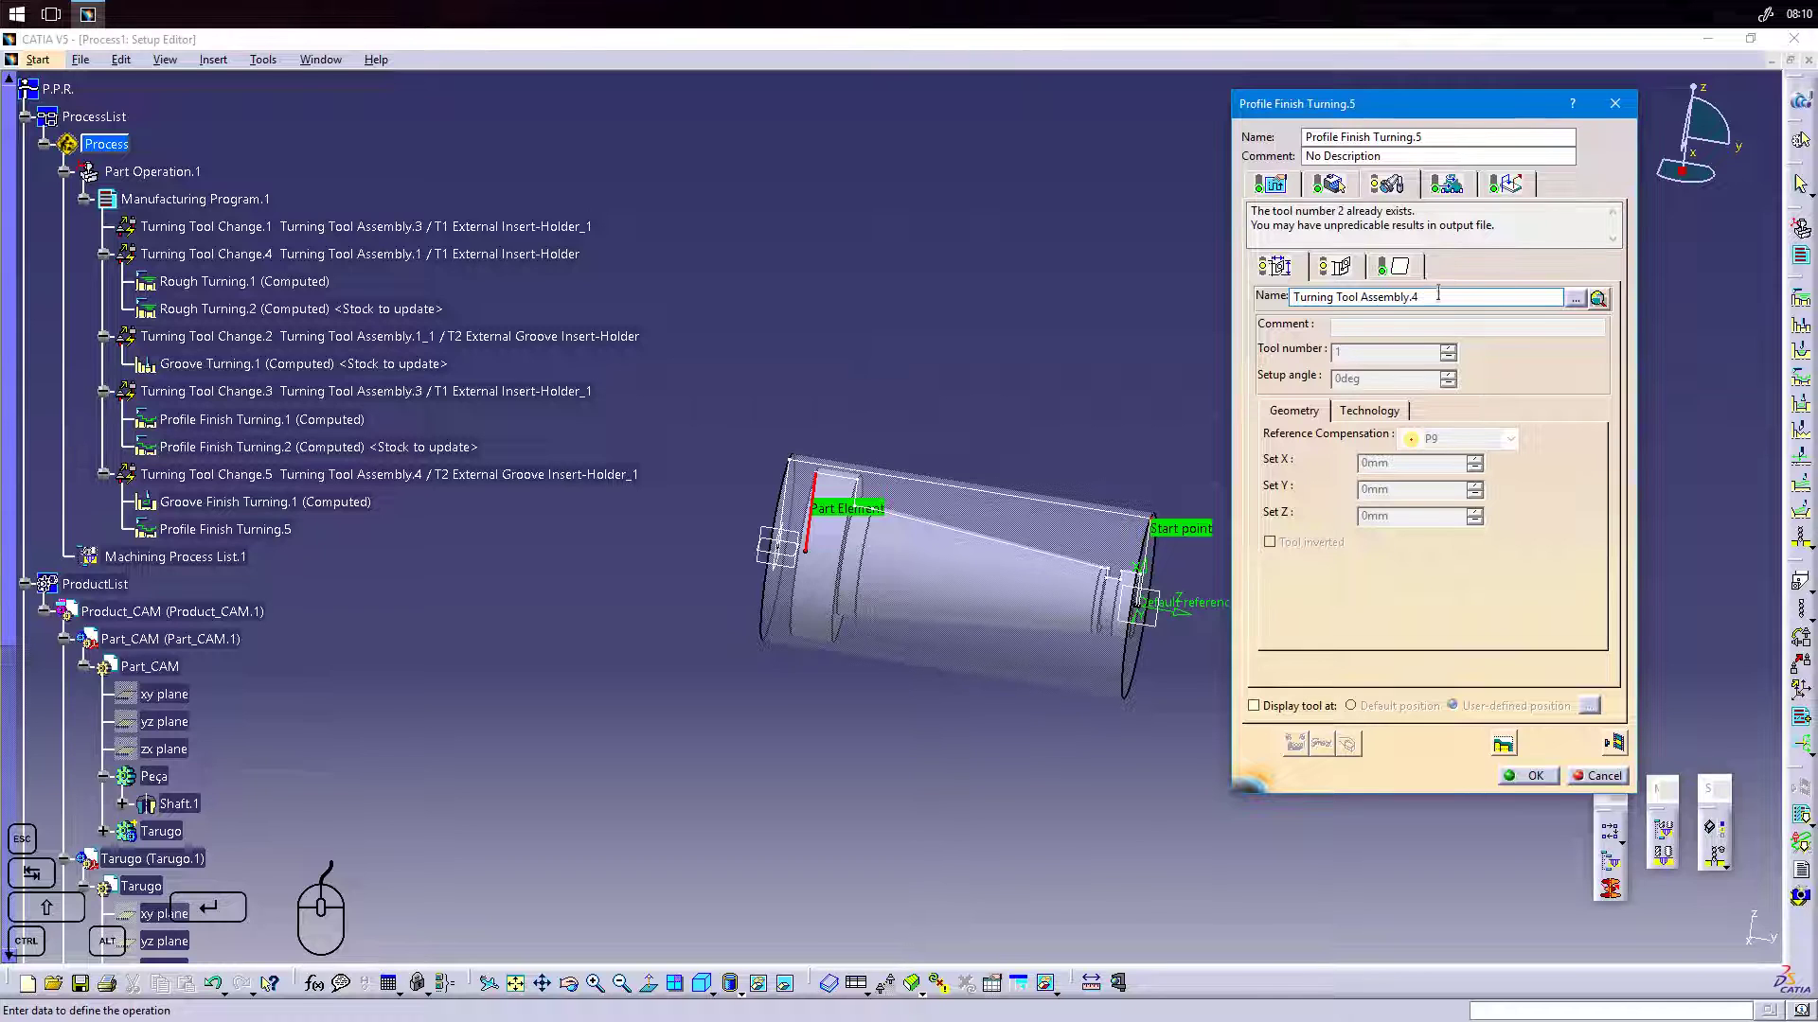
click(1335, 266)
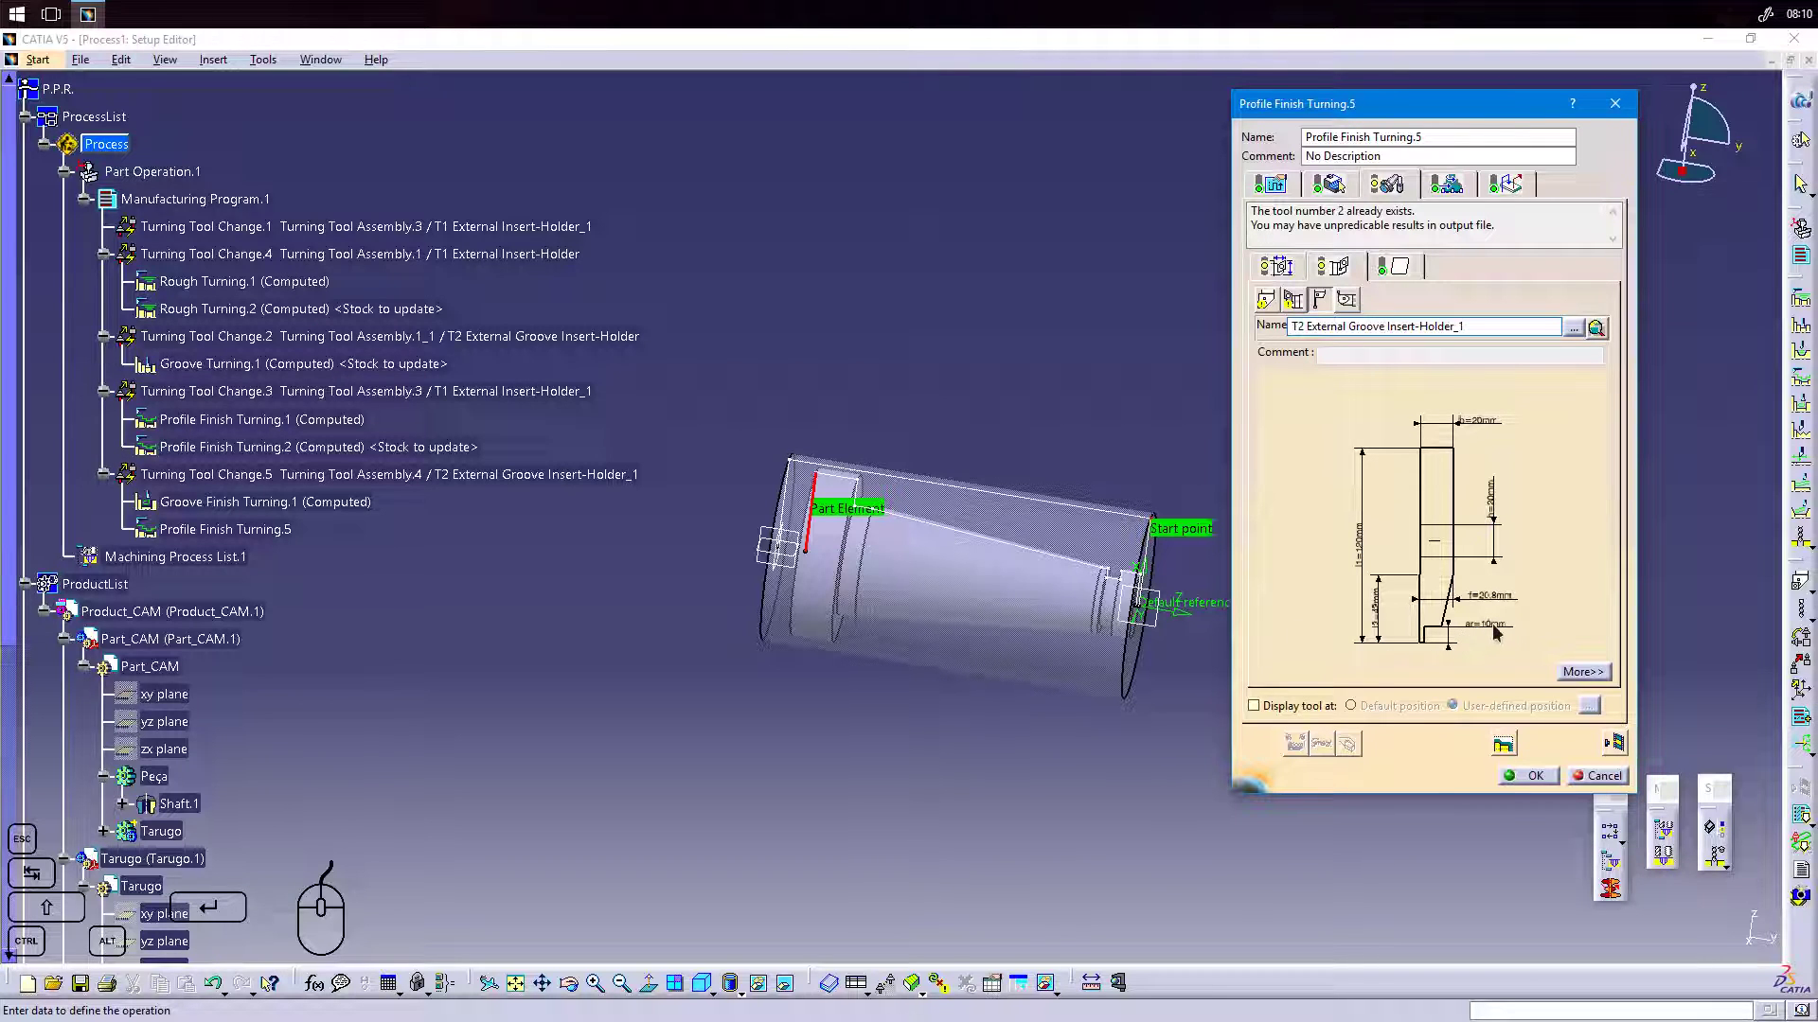
click(1582, 673)
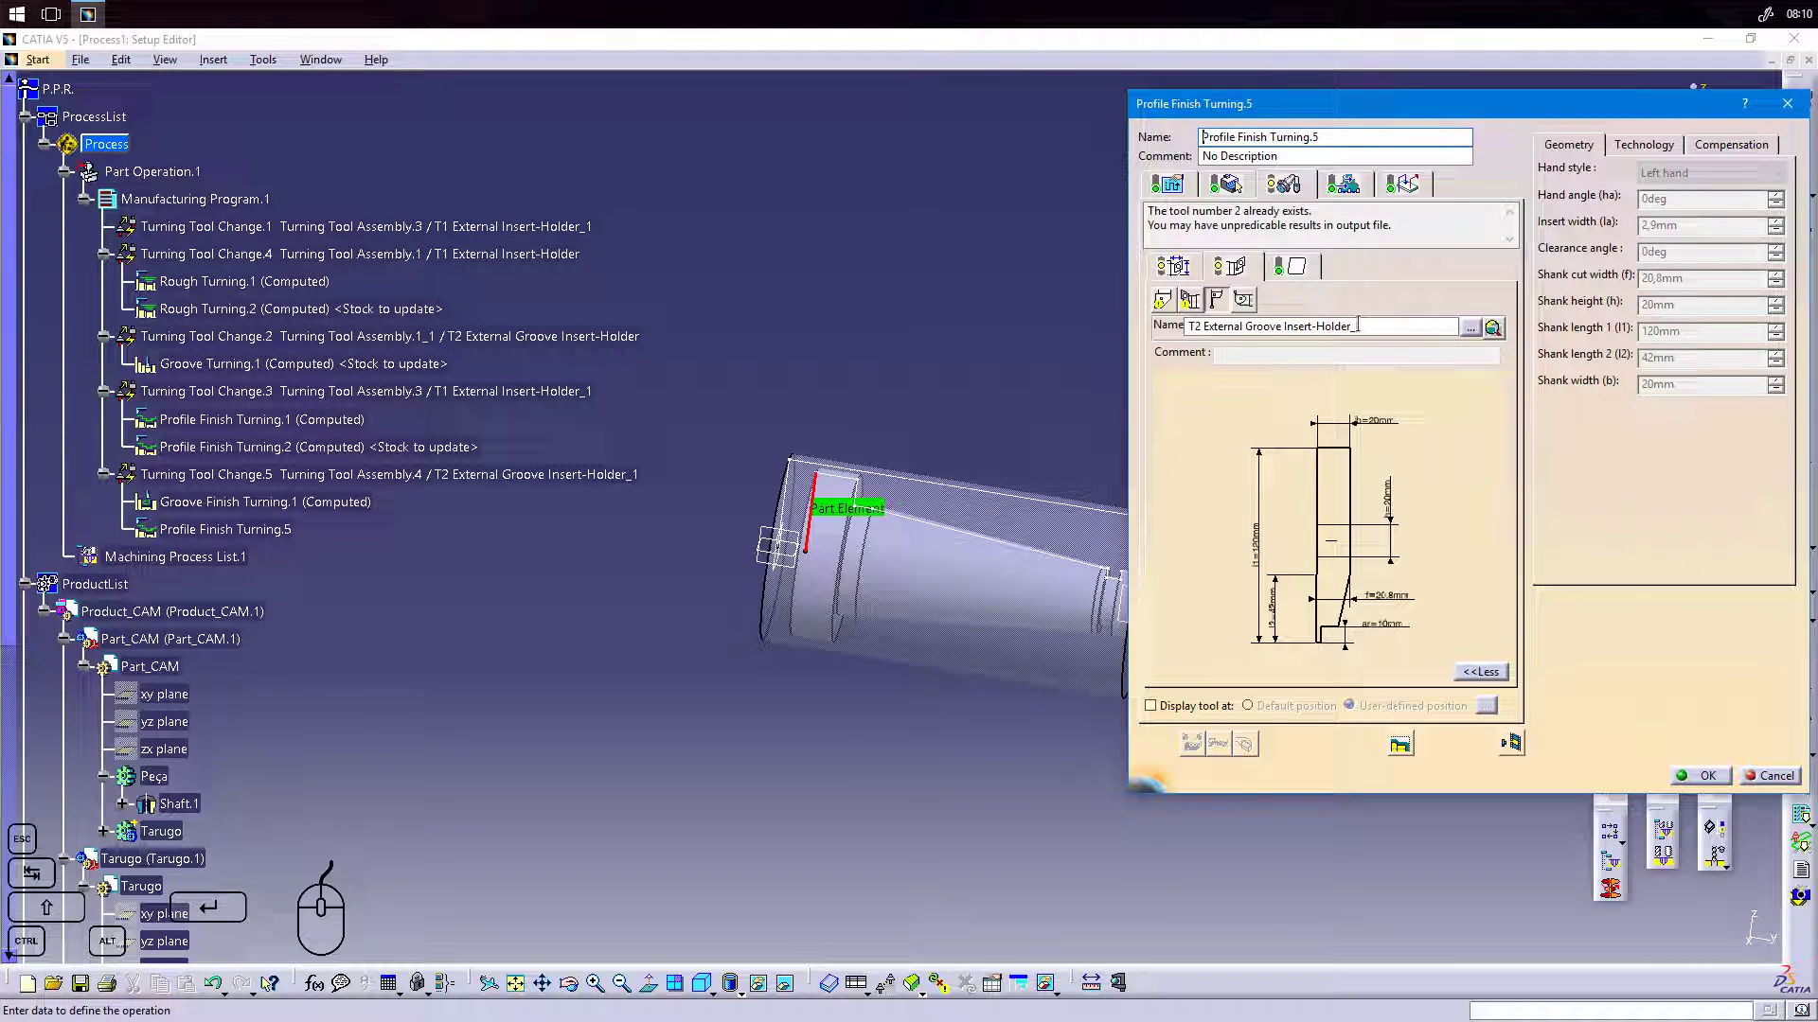
key(BackSpace)
text(2)
key(Return)
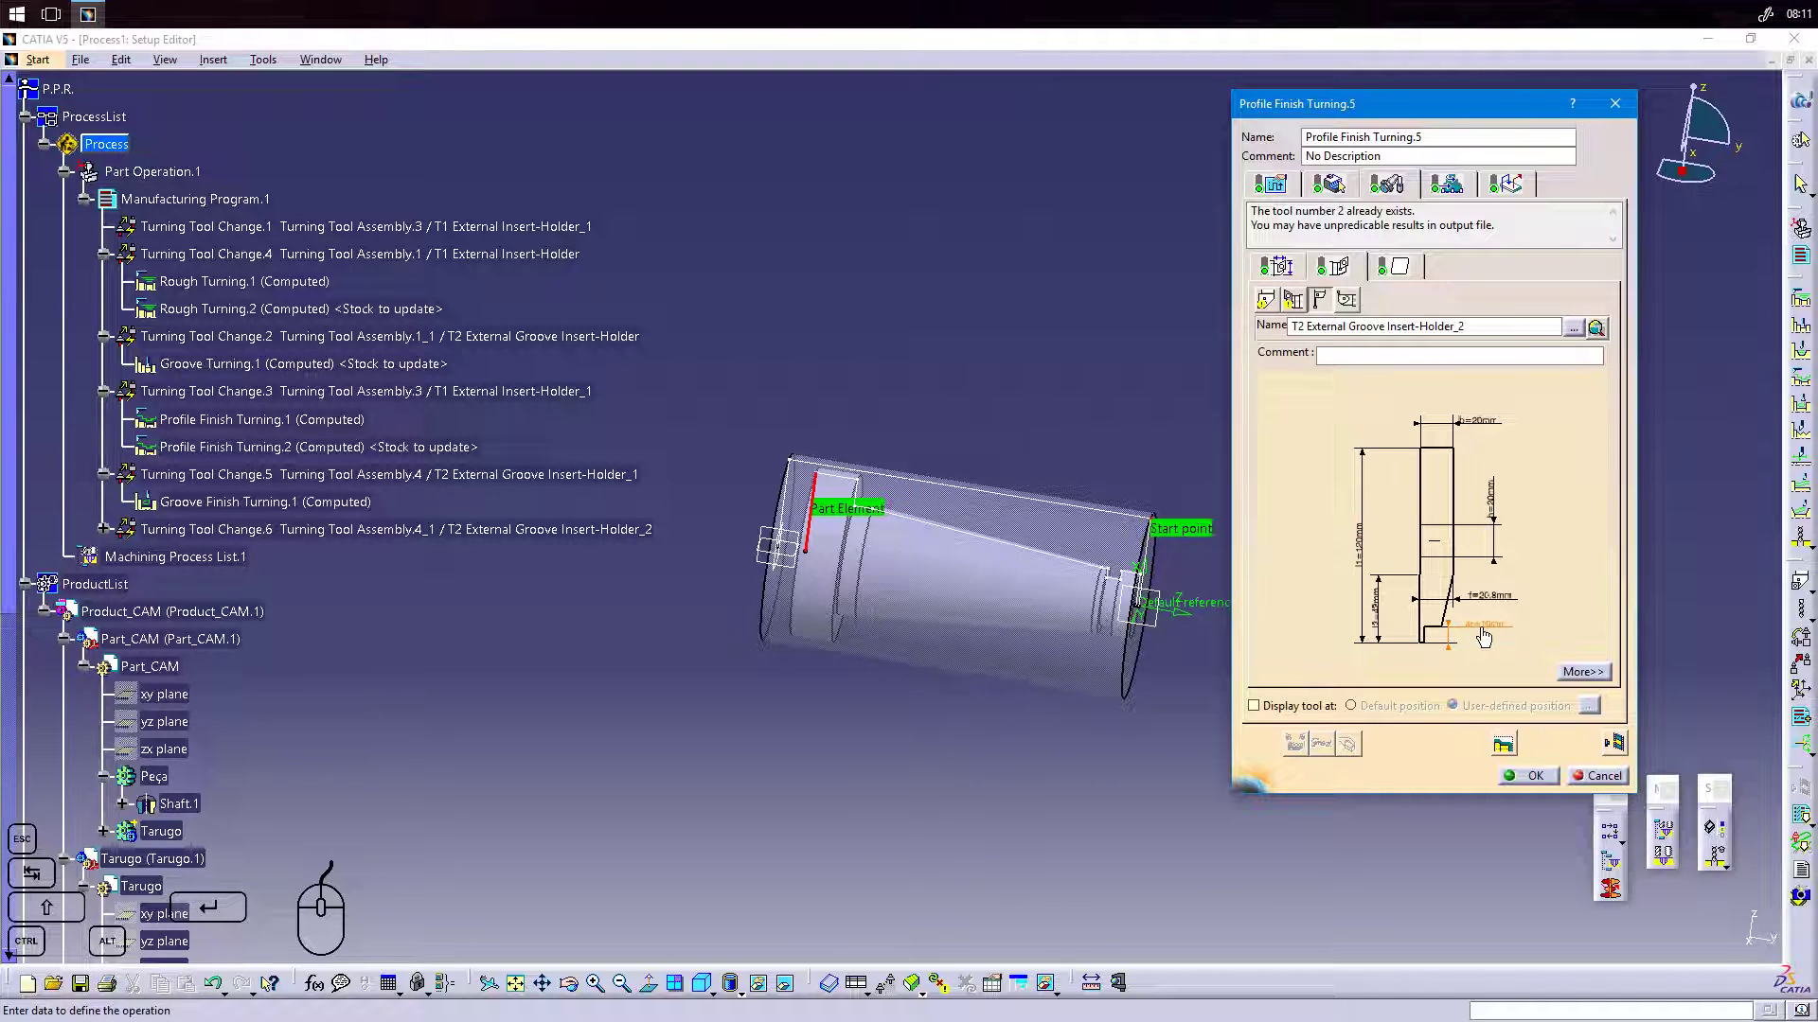
Set the shank length 1 of T2 External Groove Insert-Holder_2 to 220 mm and its shank length 2 to 142 mm.
middle_drag(1497, 643, 1474, 542)
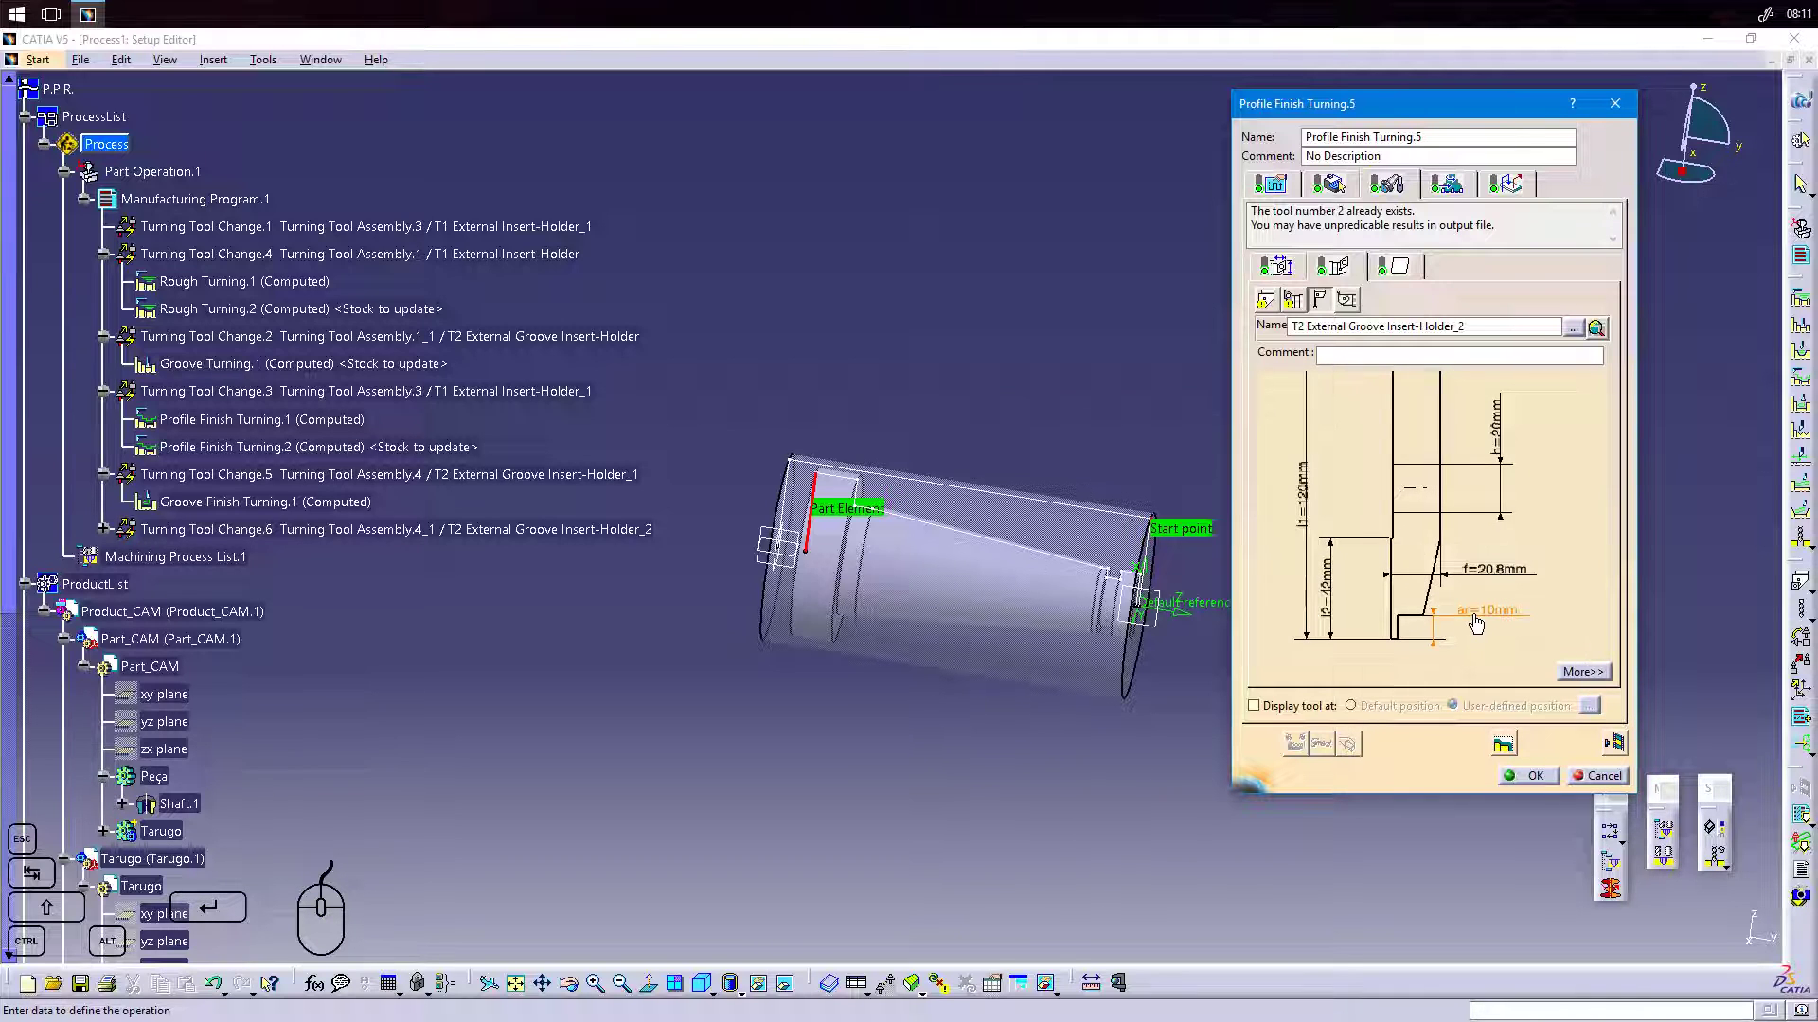
double_click(1306, 502)
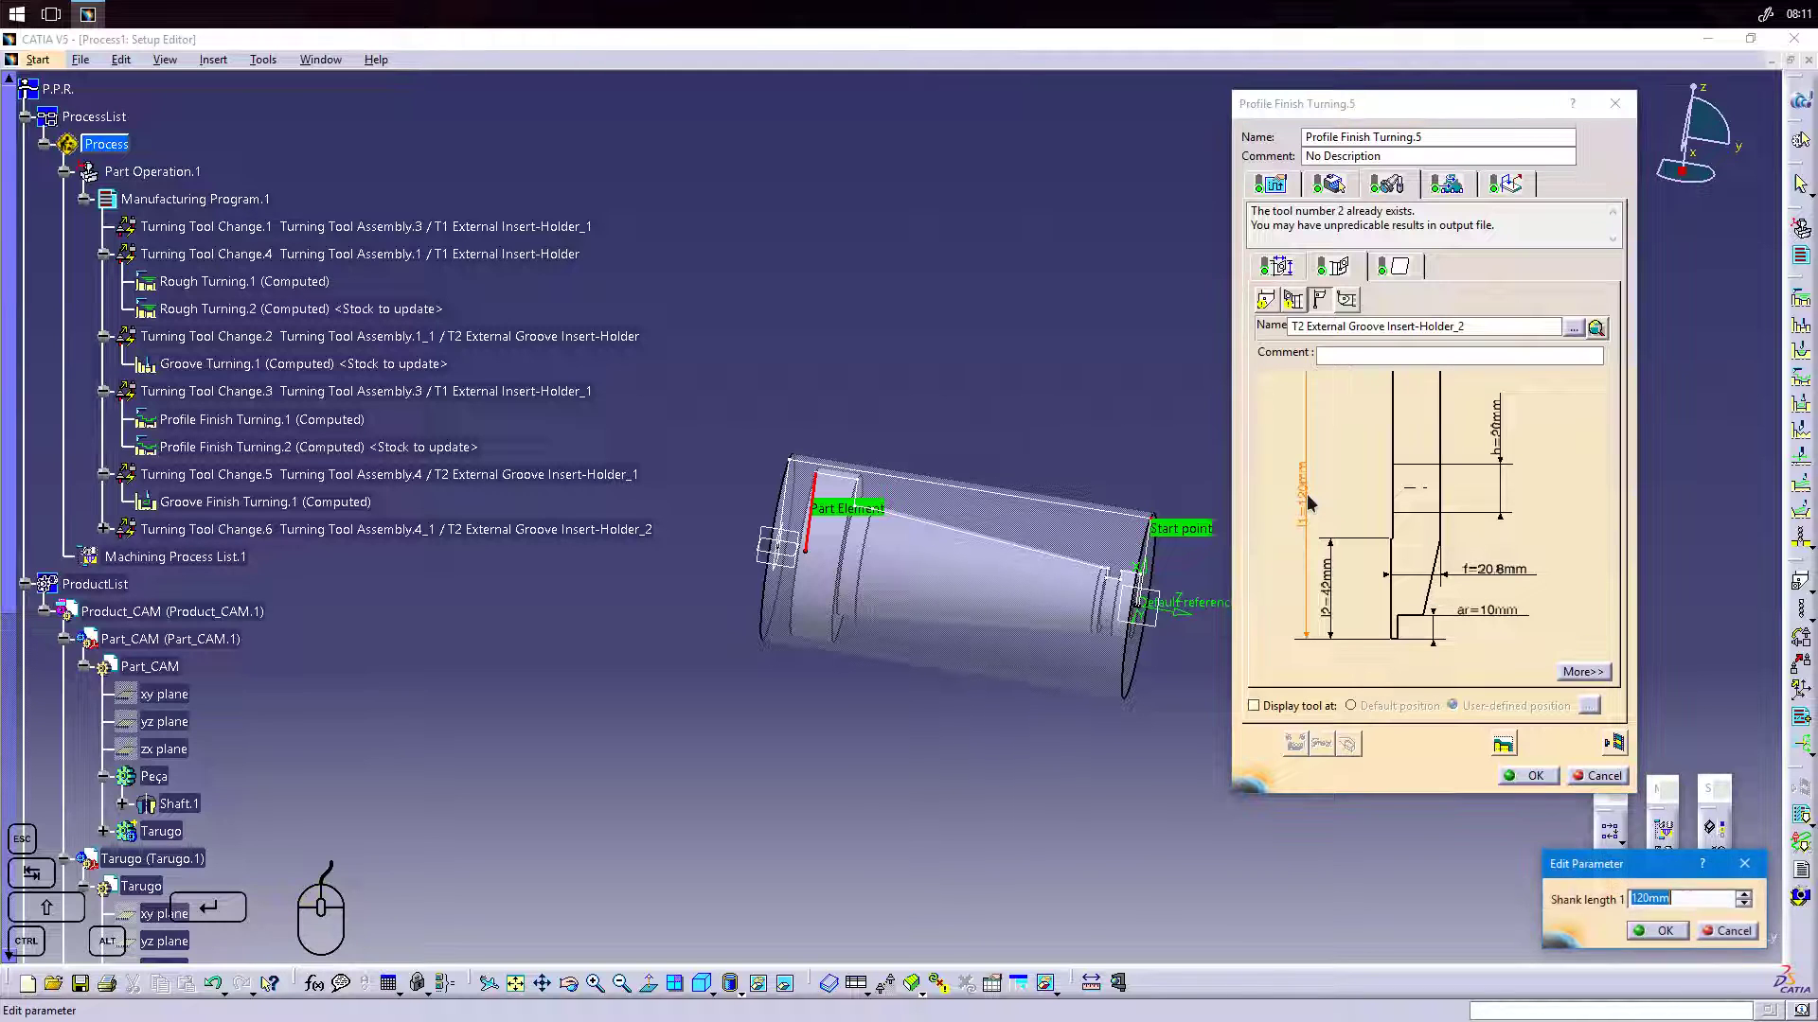
drag(1638, 898, 1629, 899)
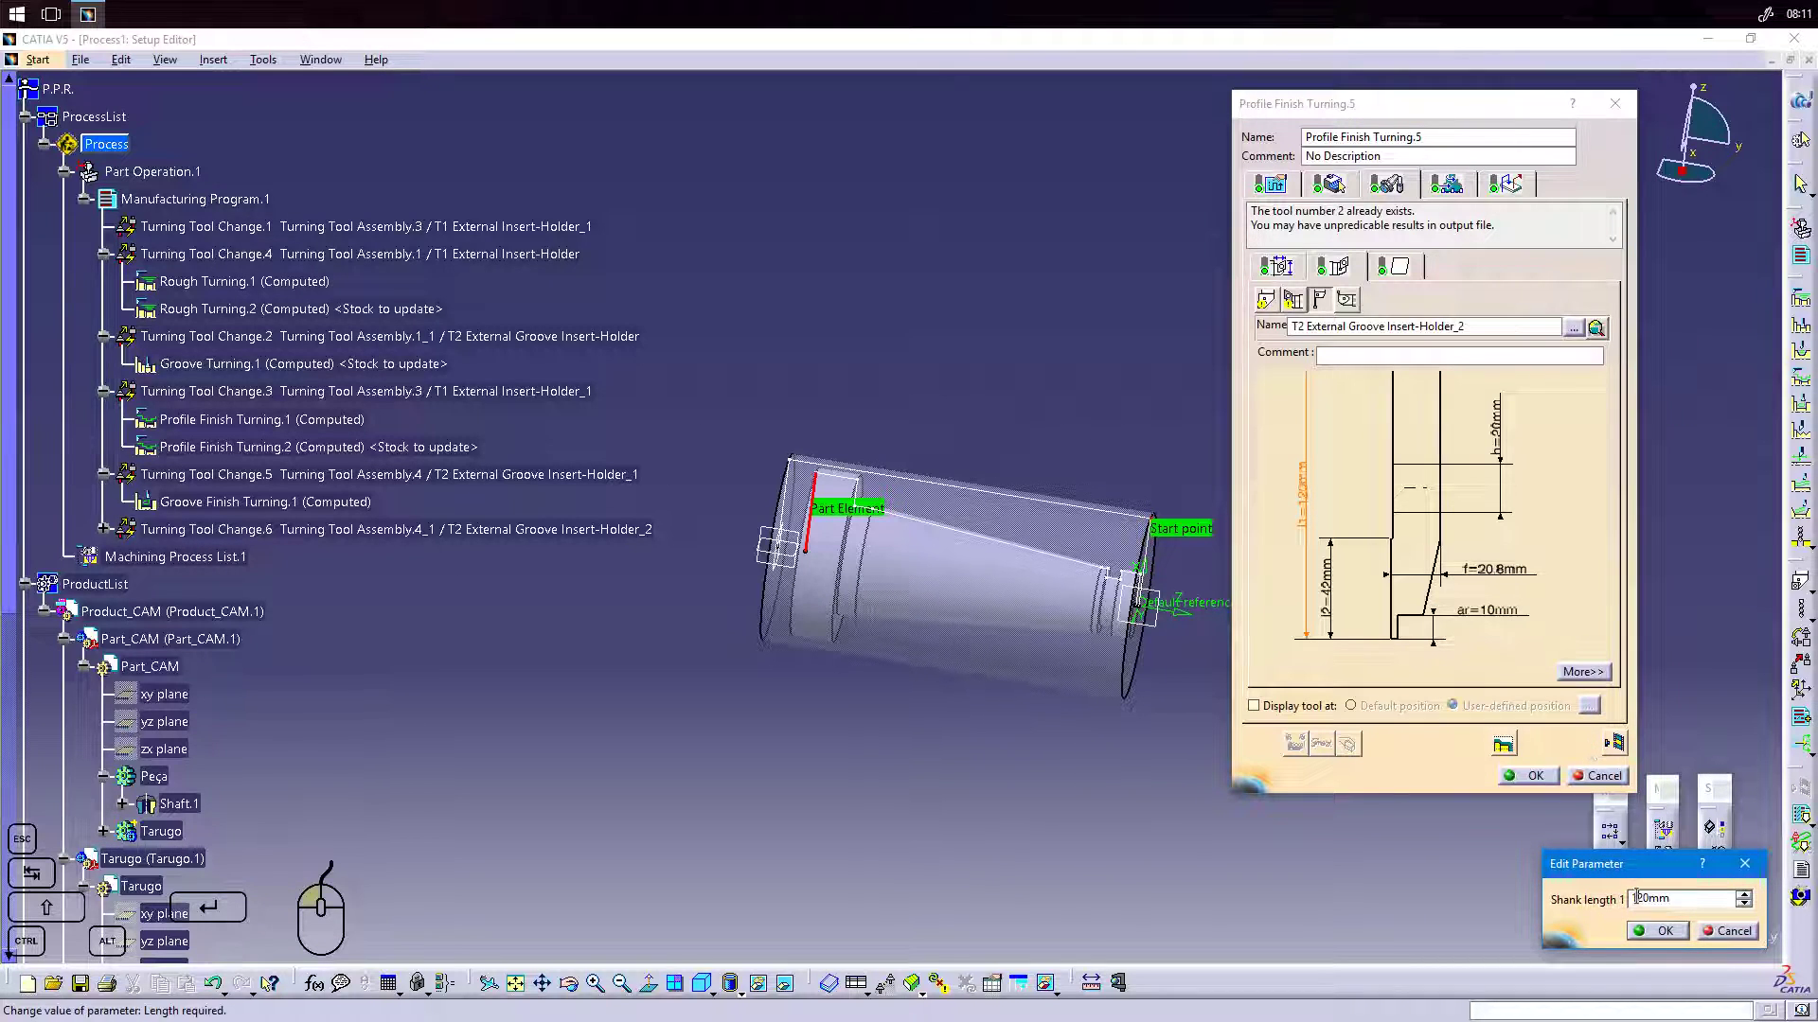
click(1672, 935)
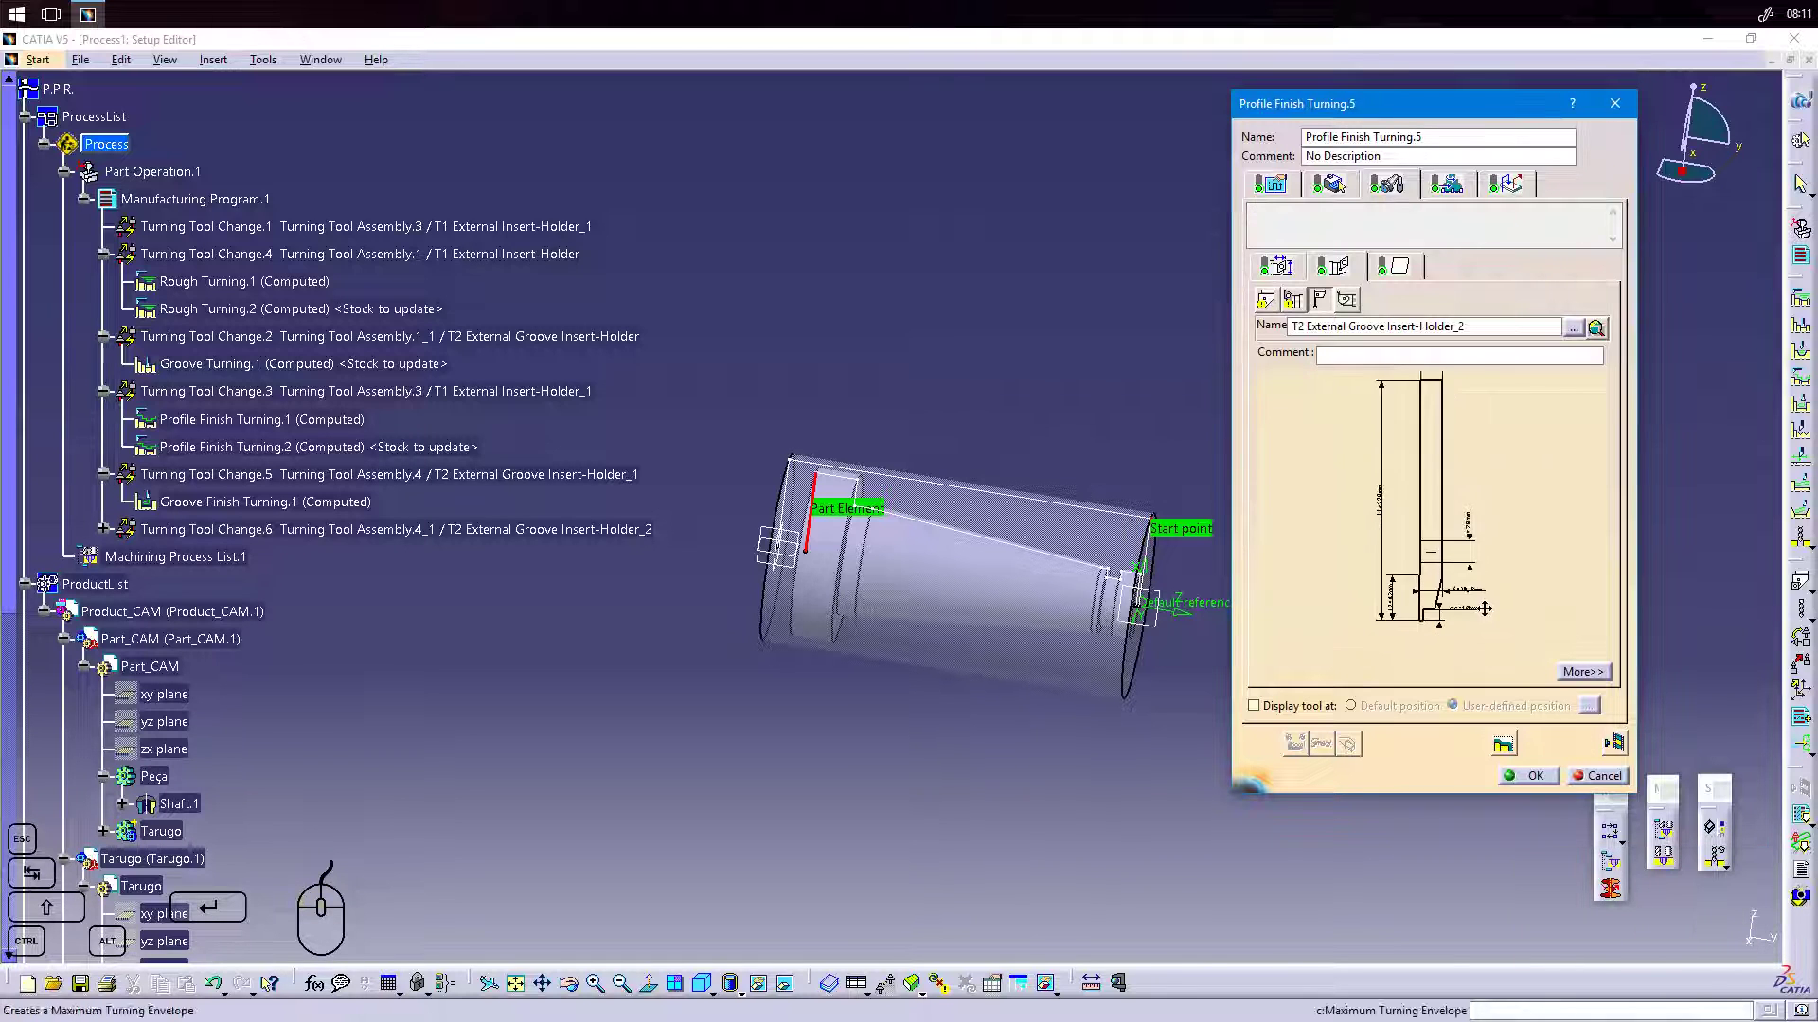
double_click(1387, 597)
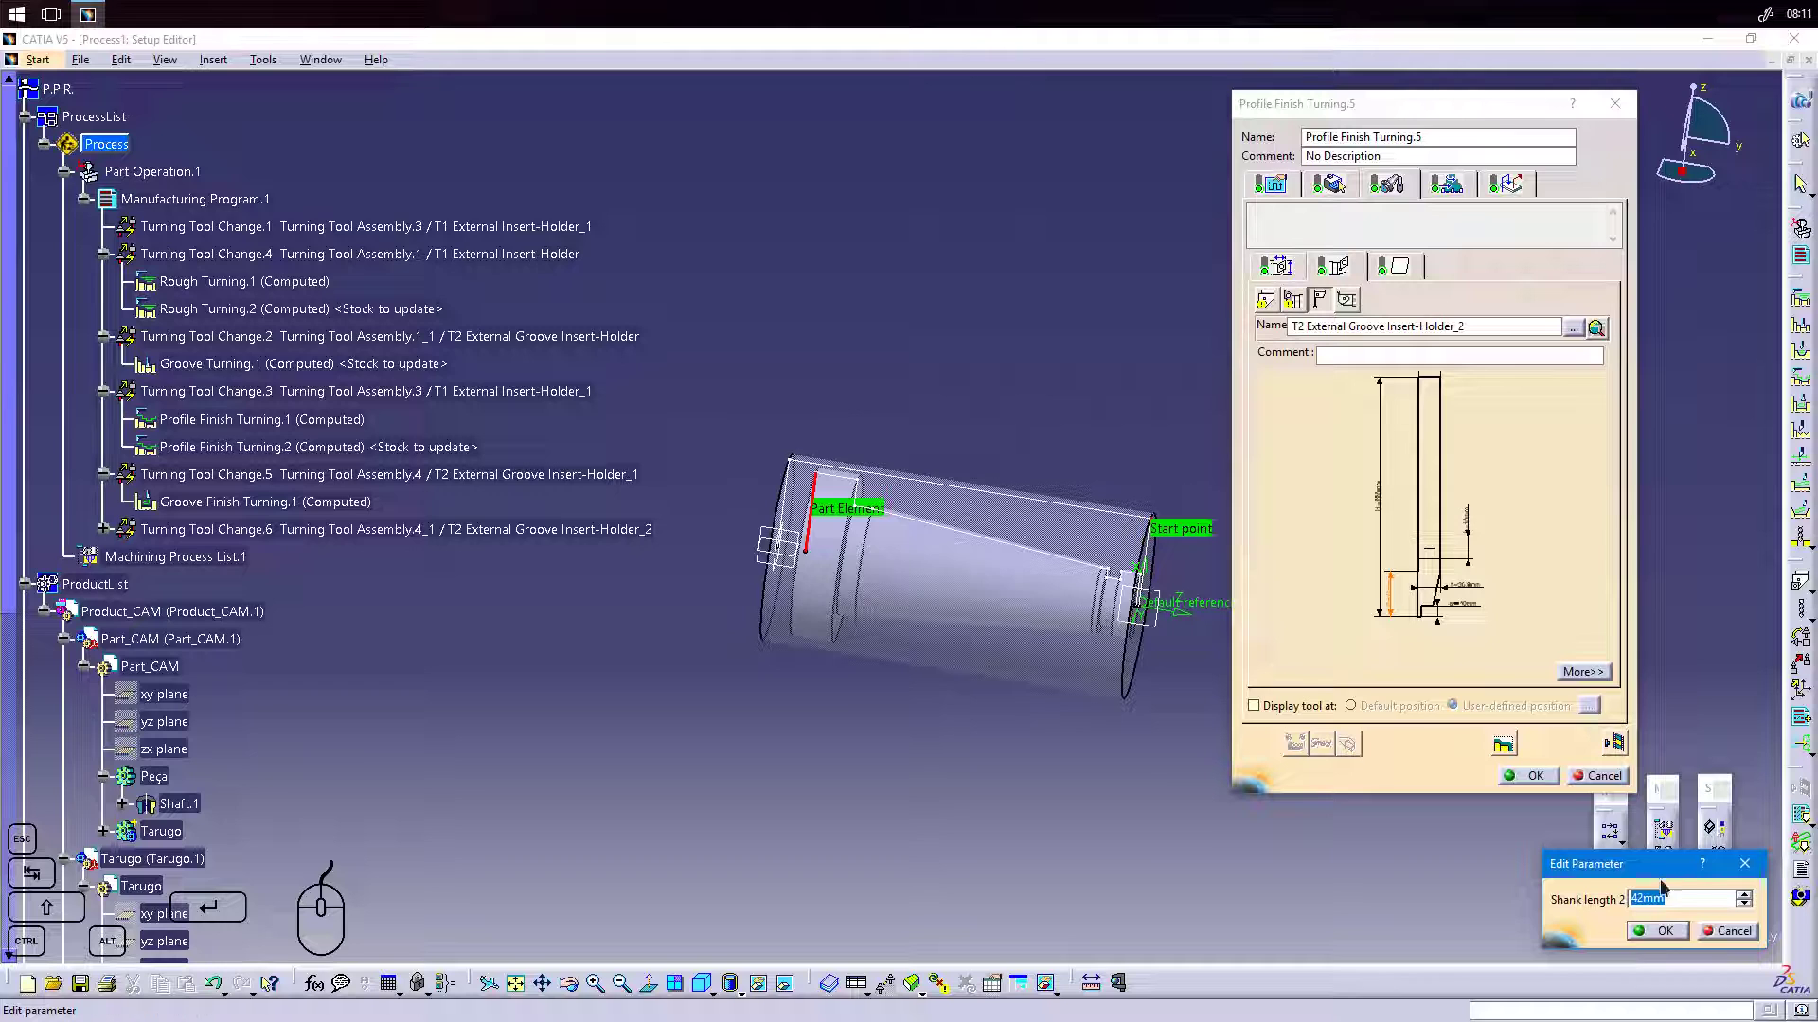
text(4)
click(1676, 936)
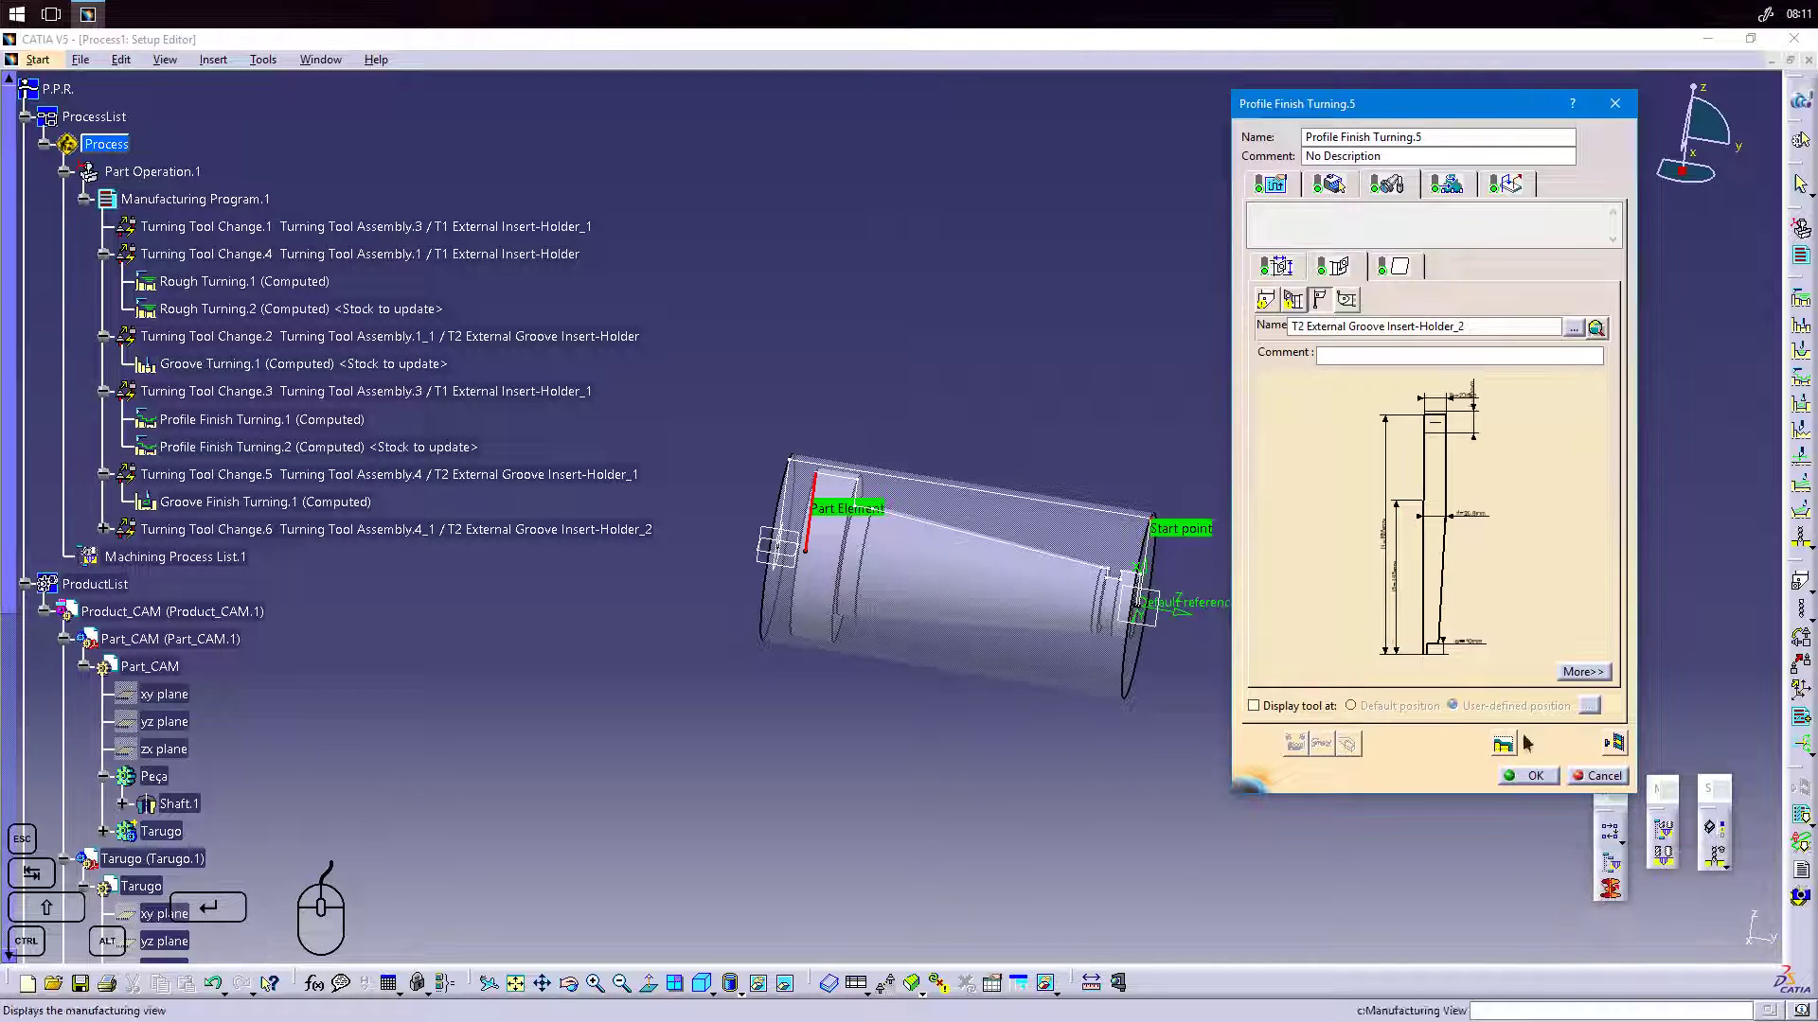
Set the holder's max cut depth to 110 mm and change its hand style to Neutral.
double_click(1445, 596)
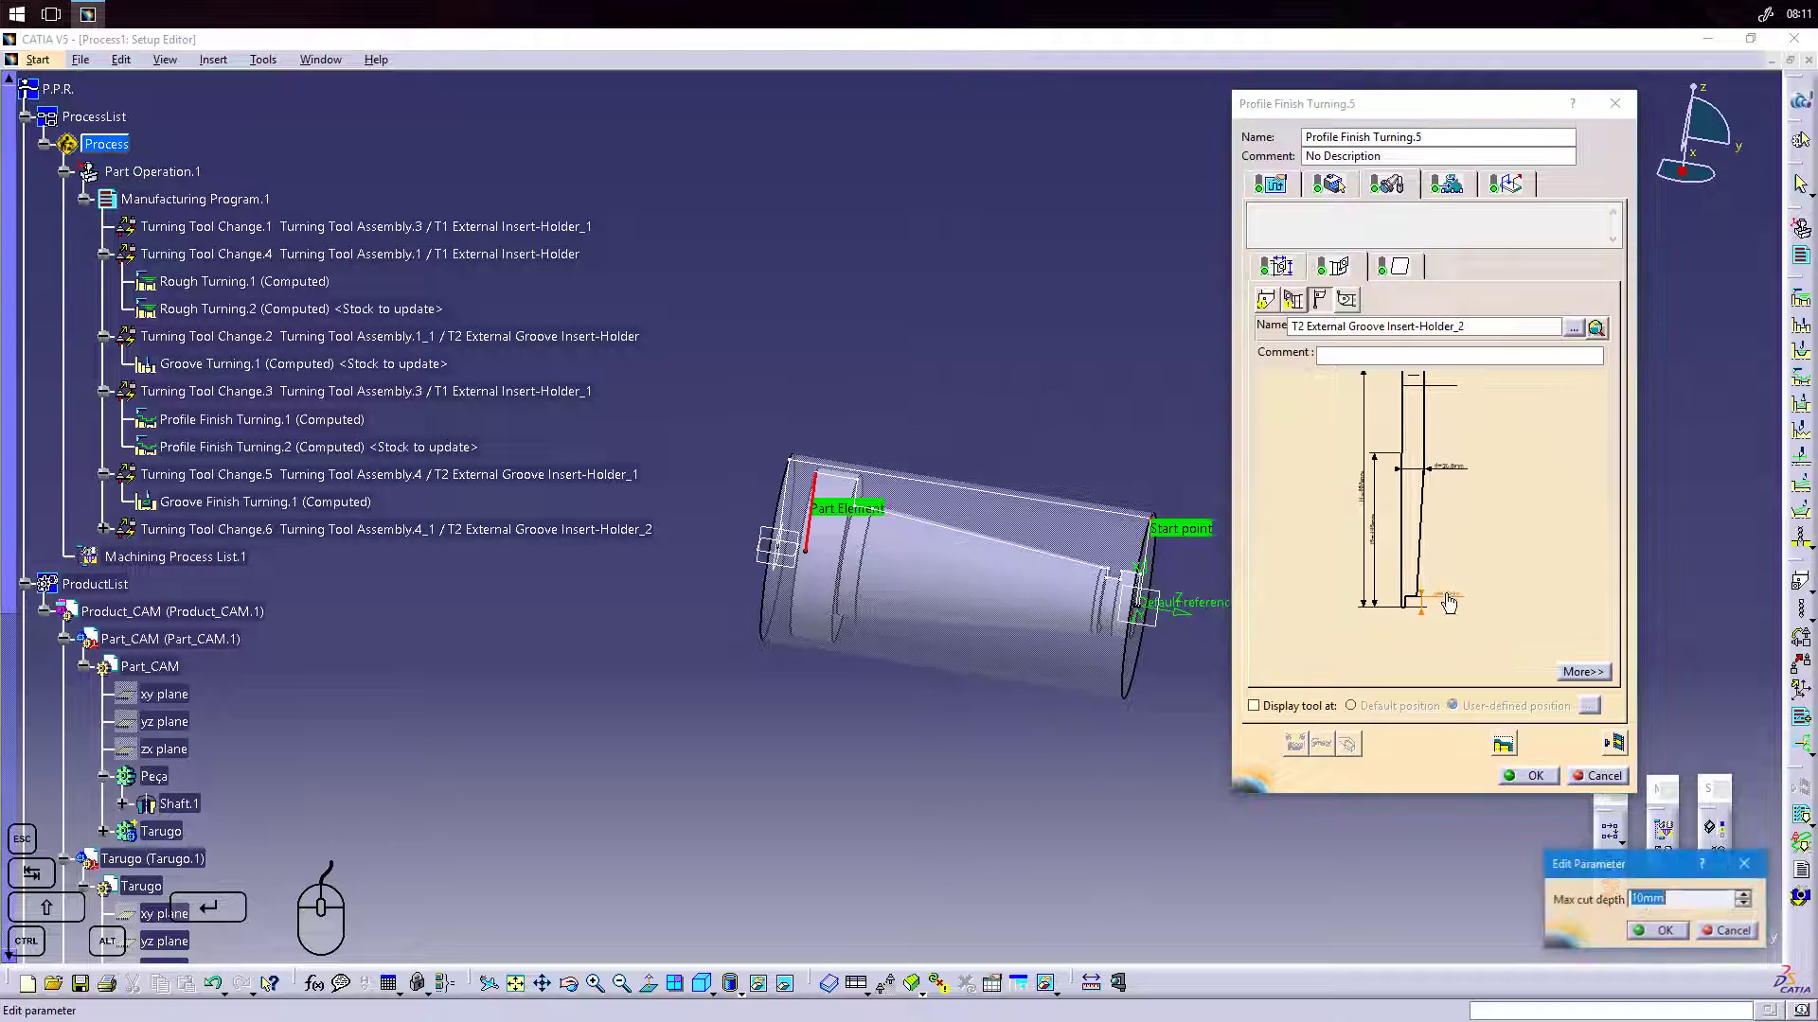
click(1633, 899)
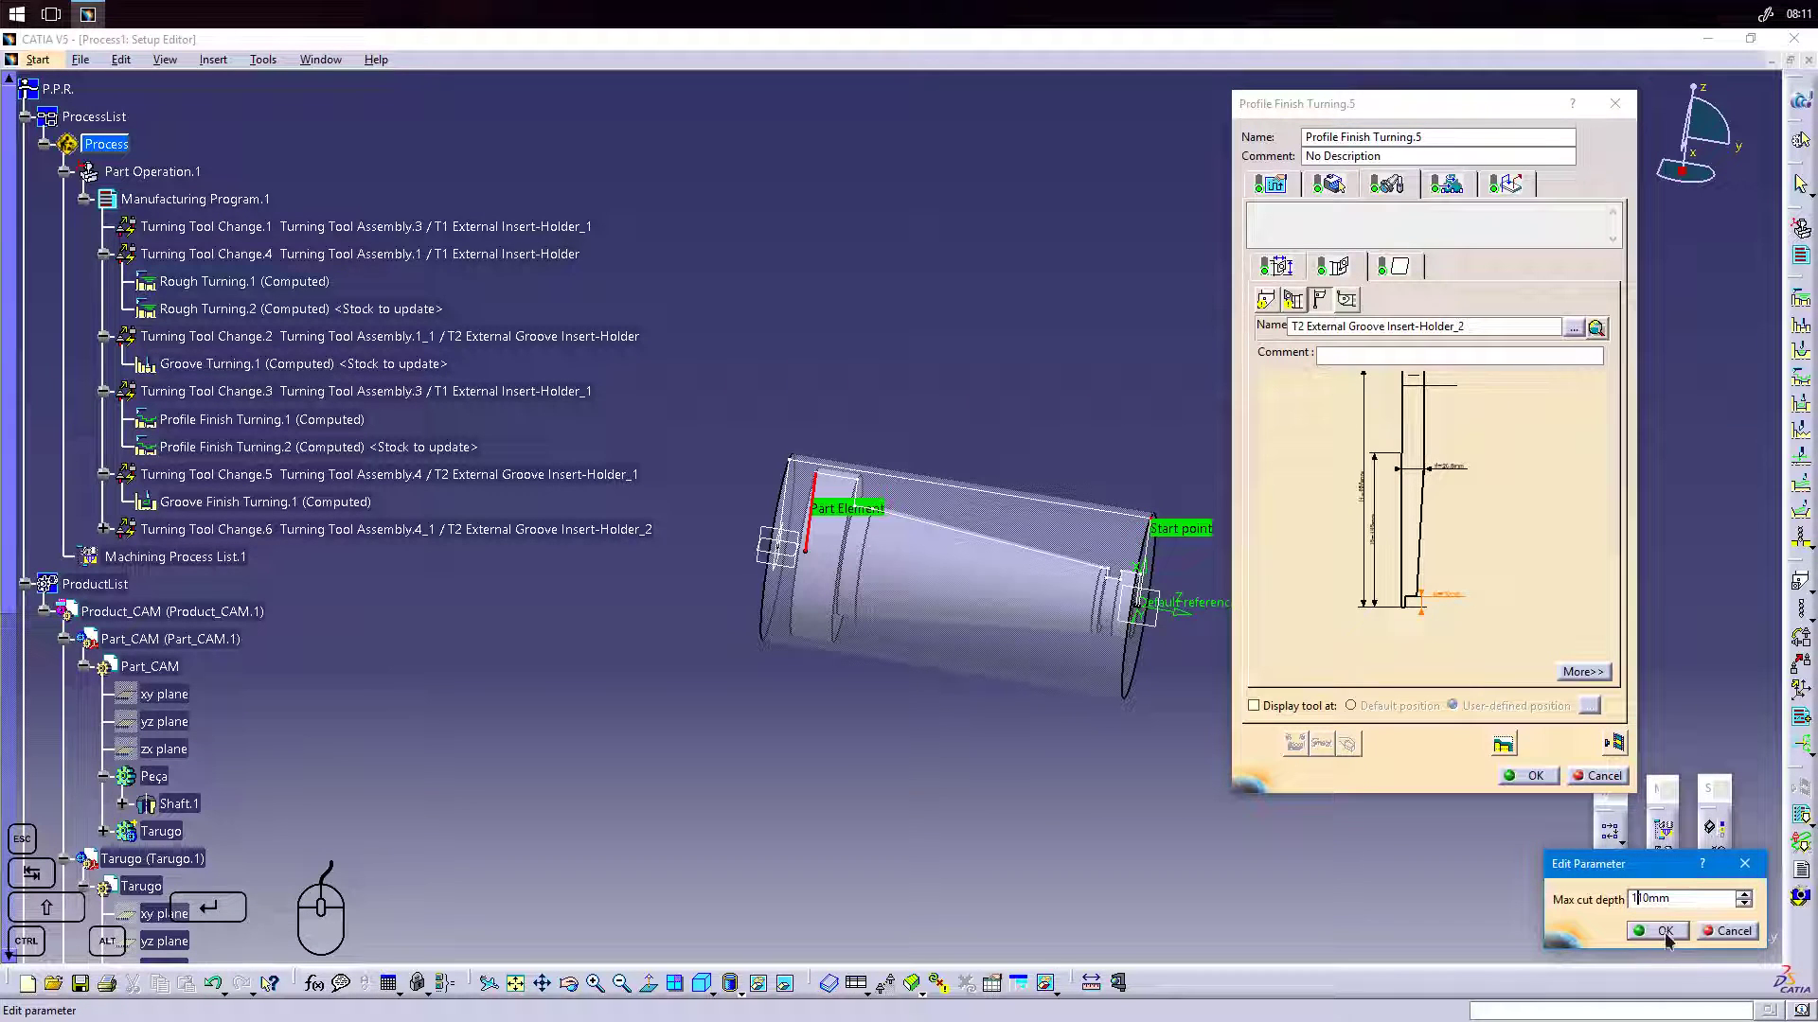
click(1663, 930)
mouse_move(1487, 594)
middle_down()
mouse_move(1463, 566)
mouse_move(1478, 514)
middle_up()
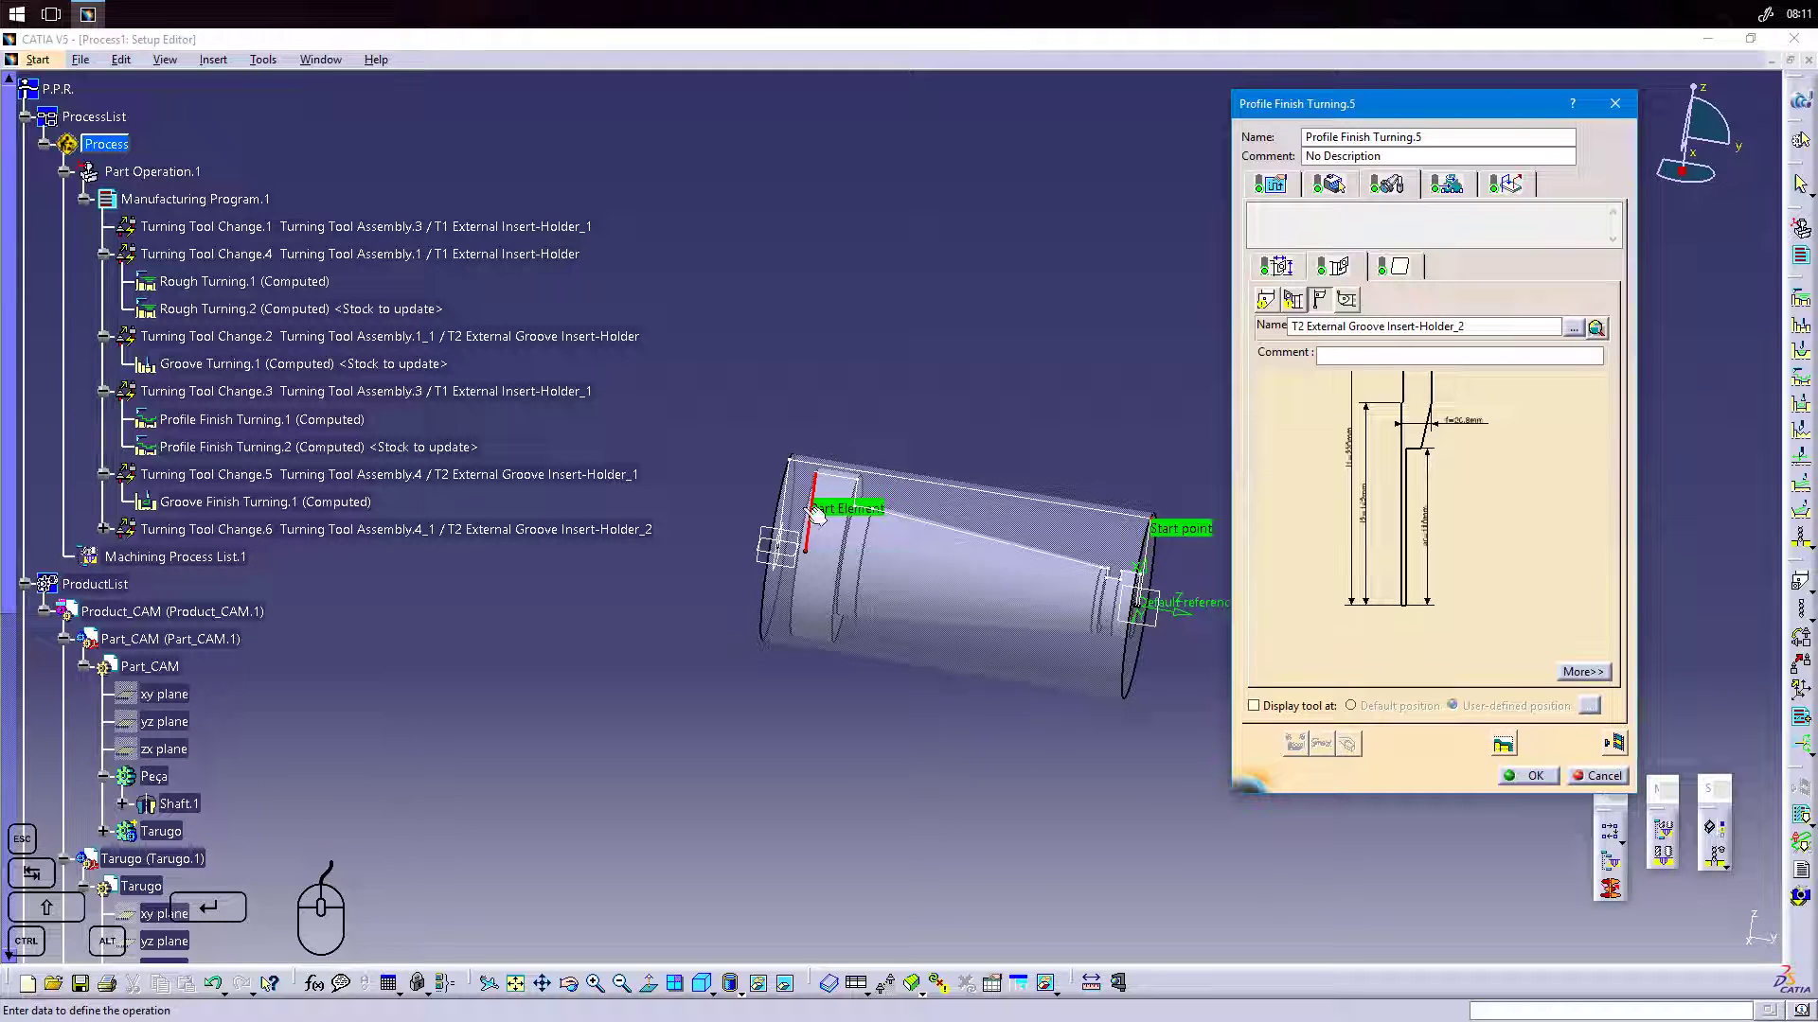
middle_drag(1467, 469, 1467, 554)
click(1583, 672)
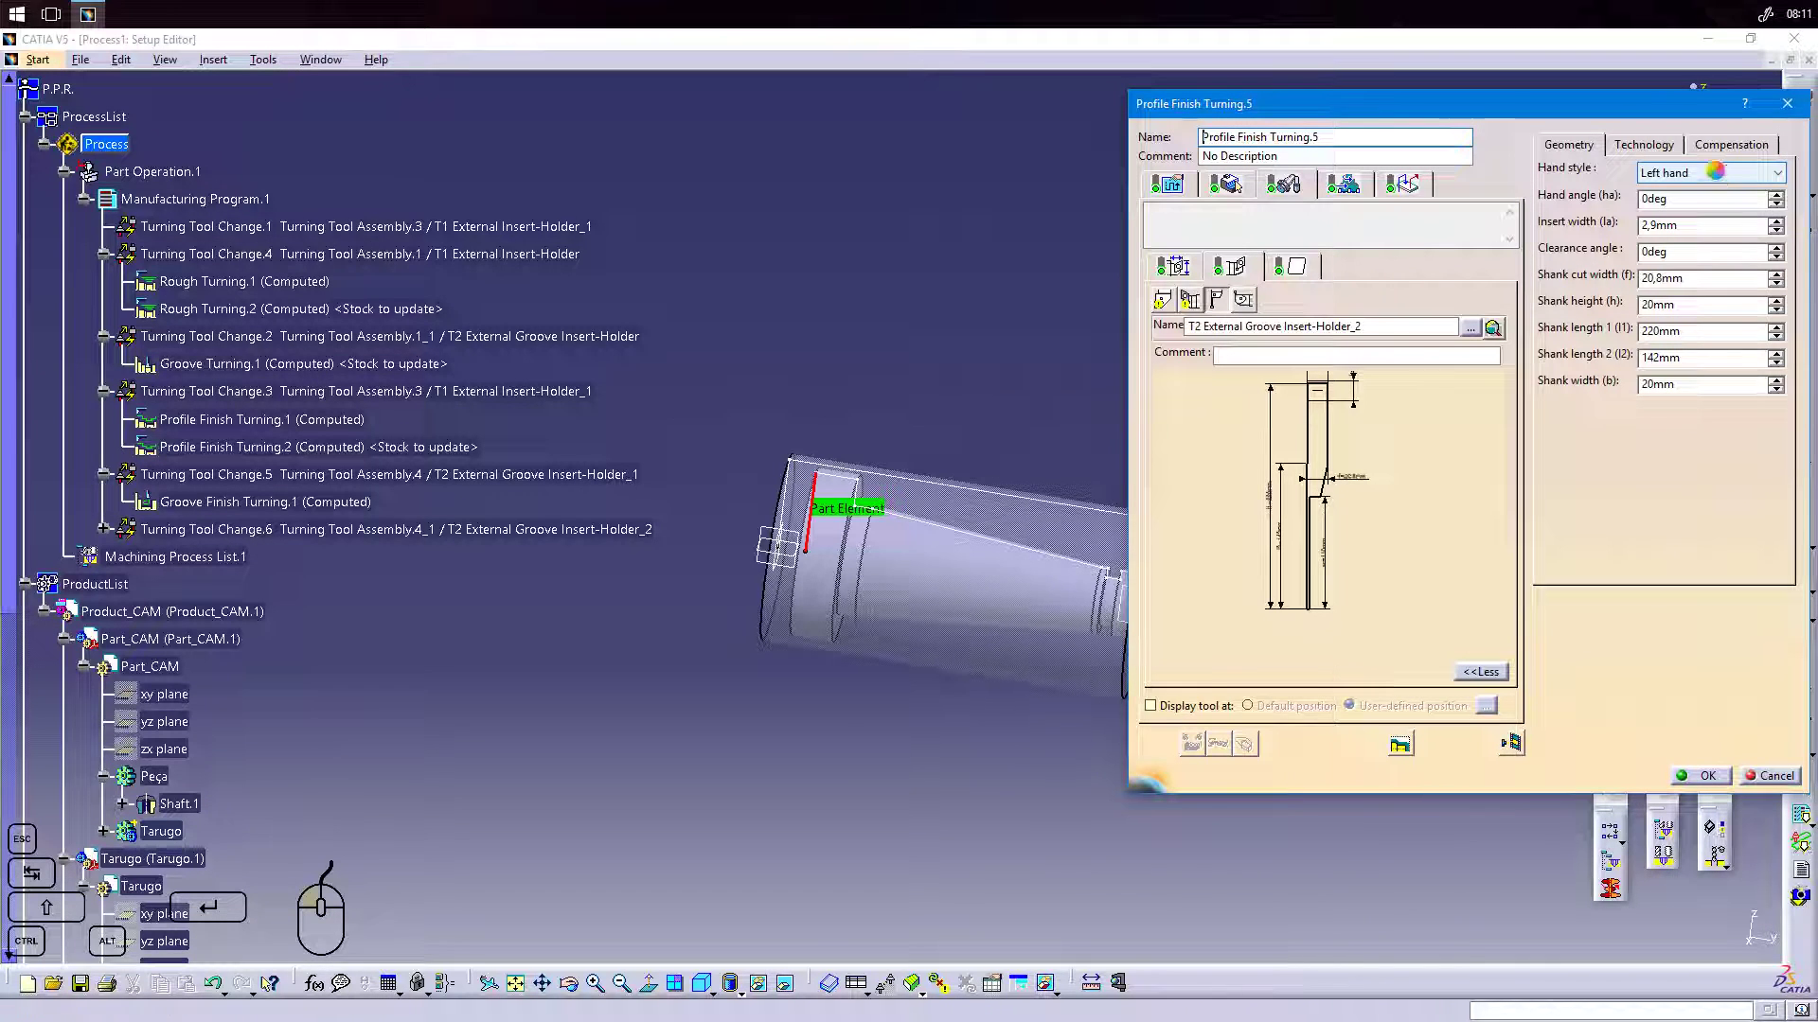
click(1717, 174)
click(1709, 221)
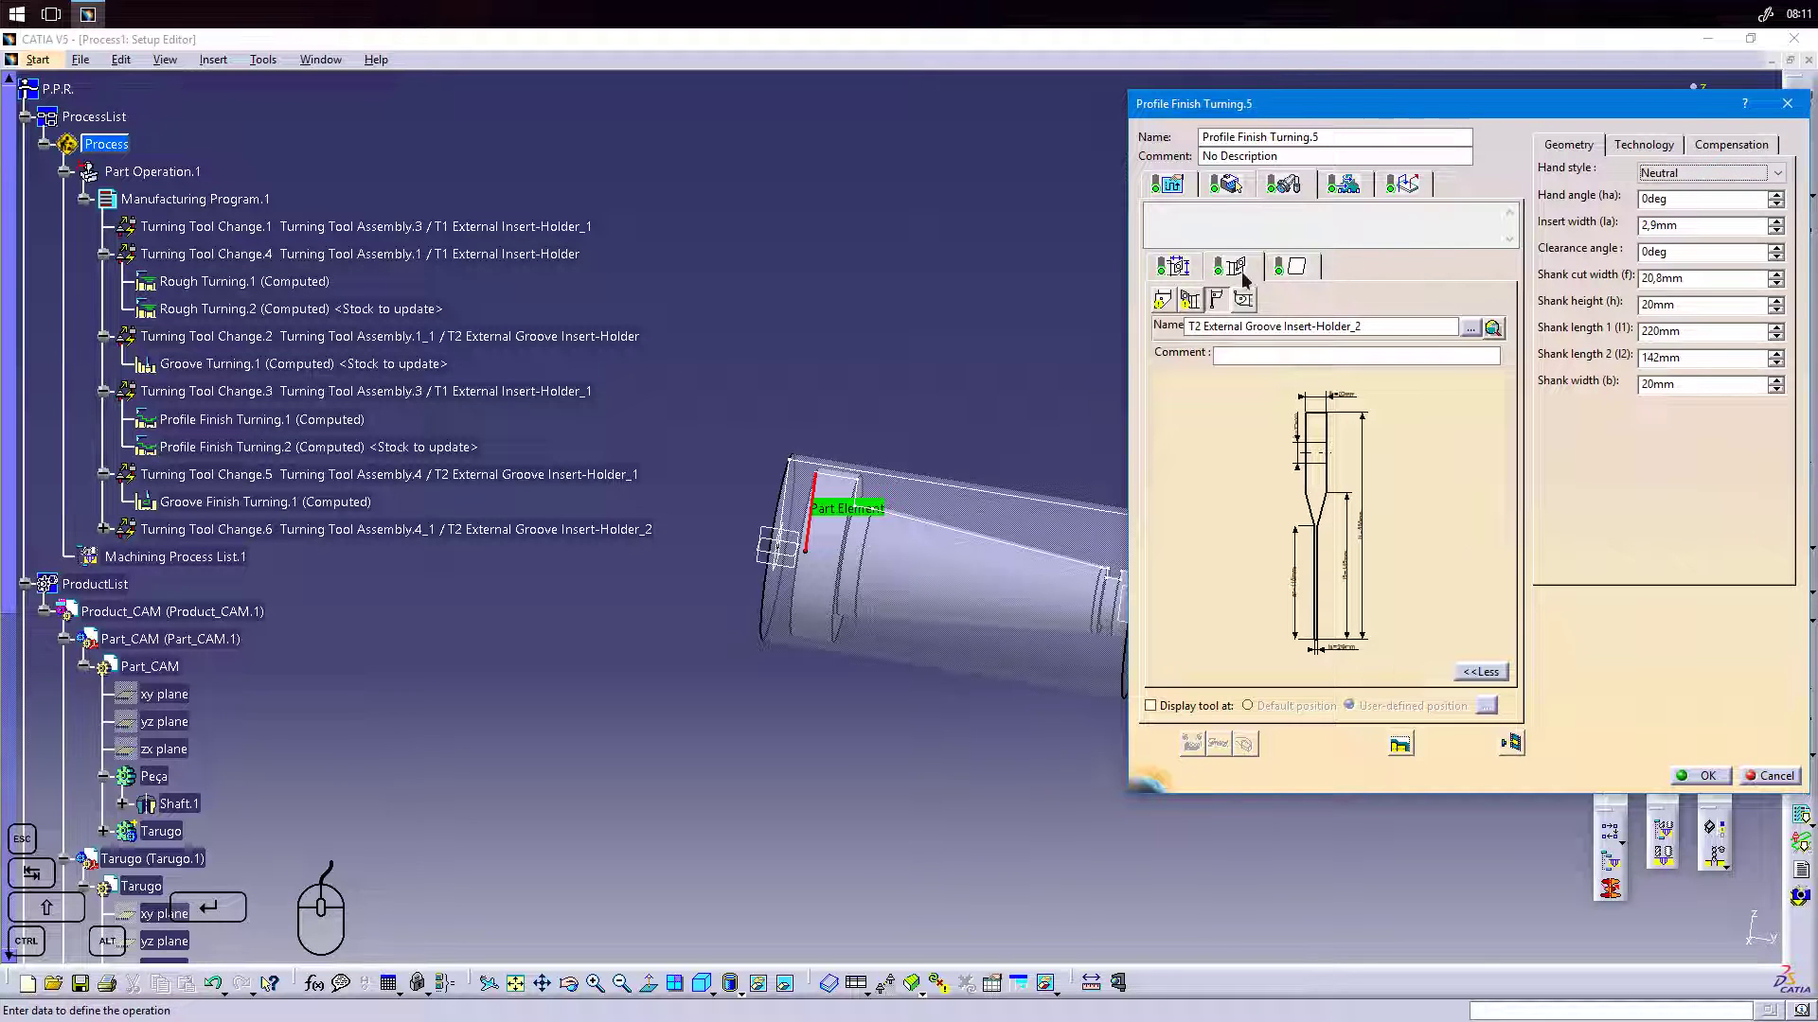
Set the height of the insert Groove Insert.4_1 to 10 mm.
click(1296, 267)
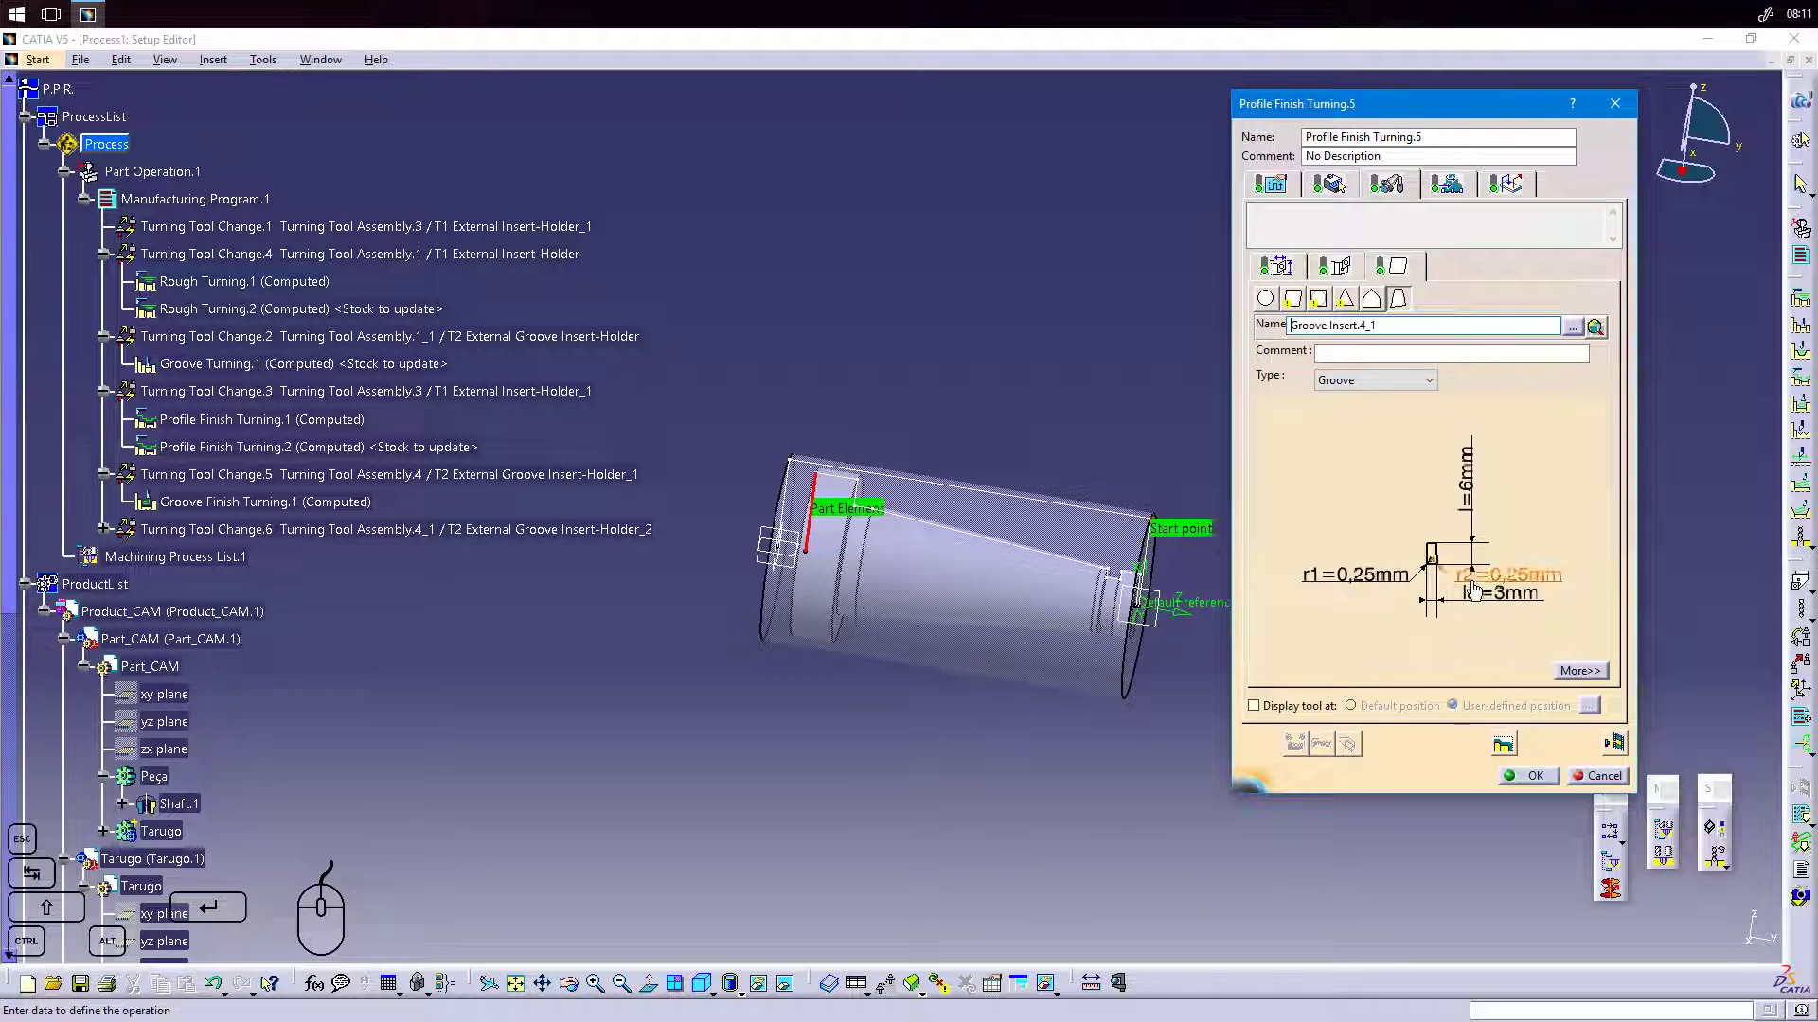
double_click(1469, 497)
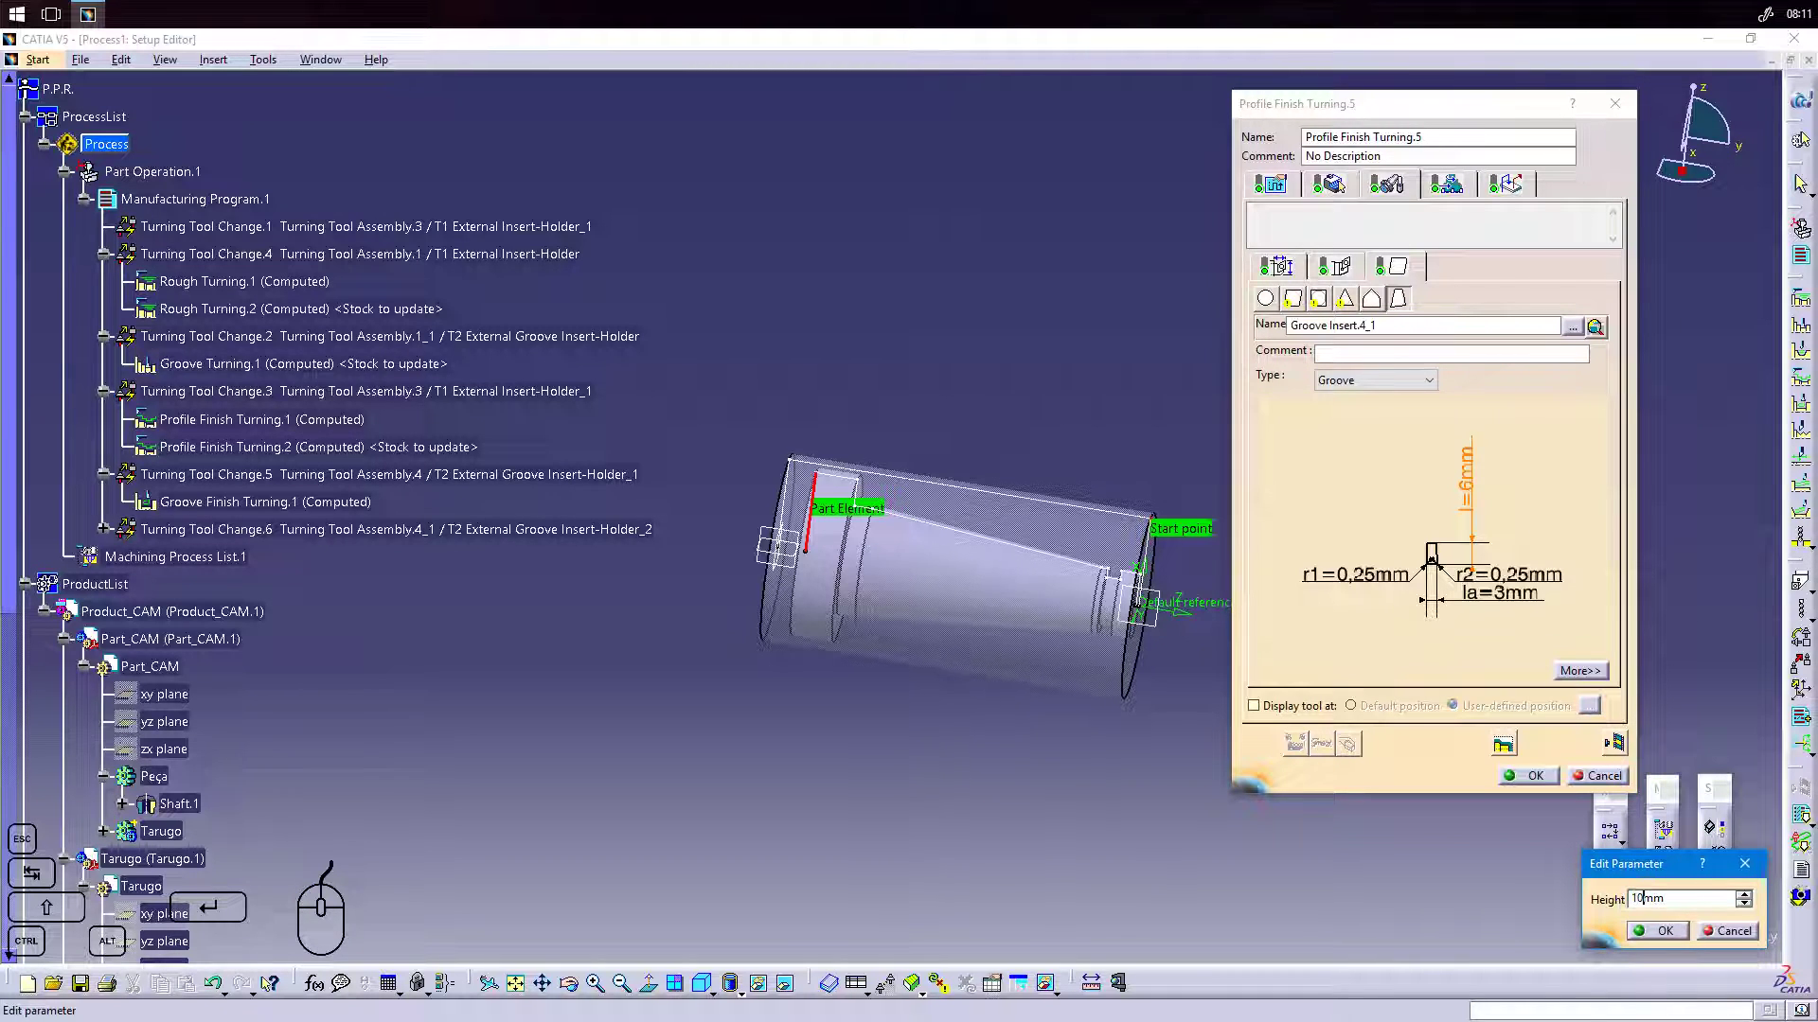
key(Return)
click(1637, 898)
text(5)
key(Return)
click(1640, 900)
text(0)
key(Return)
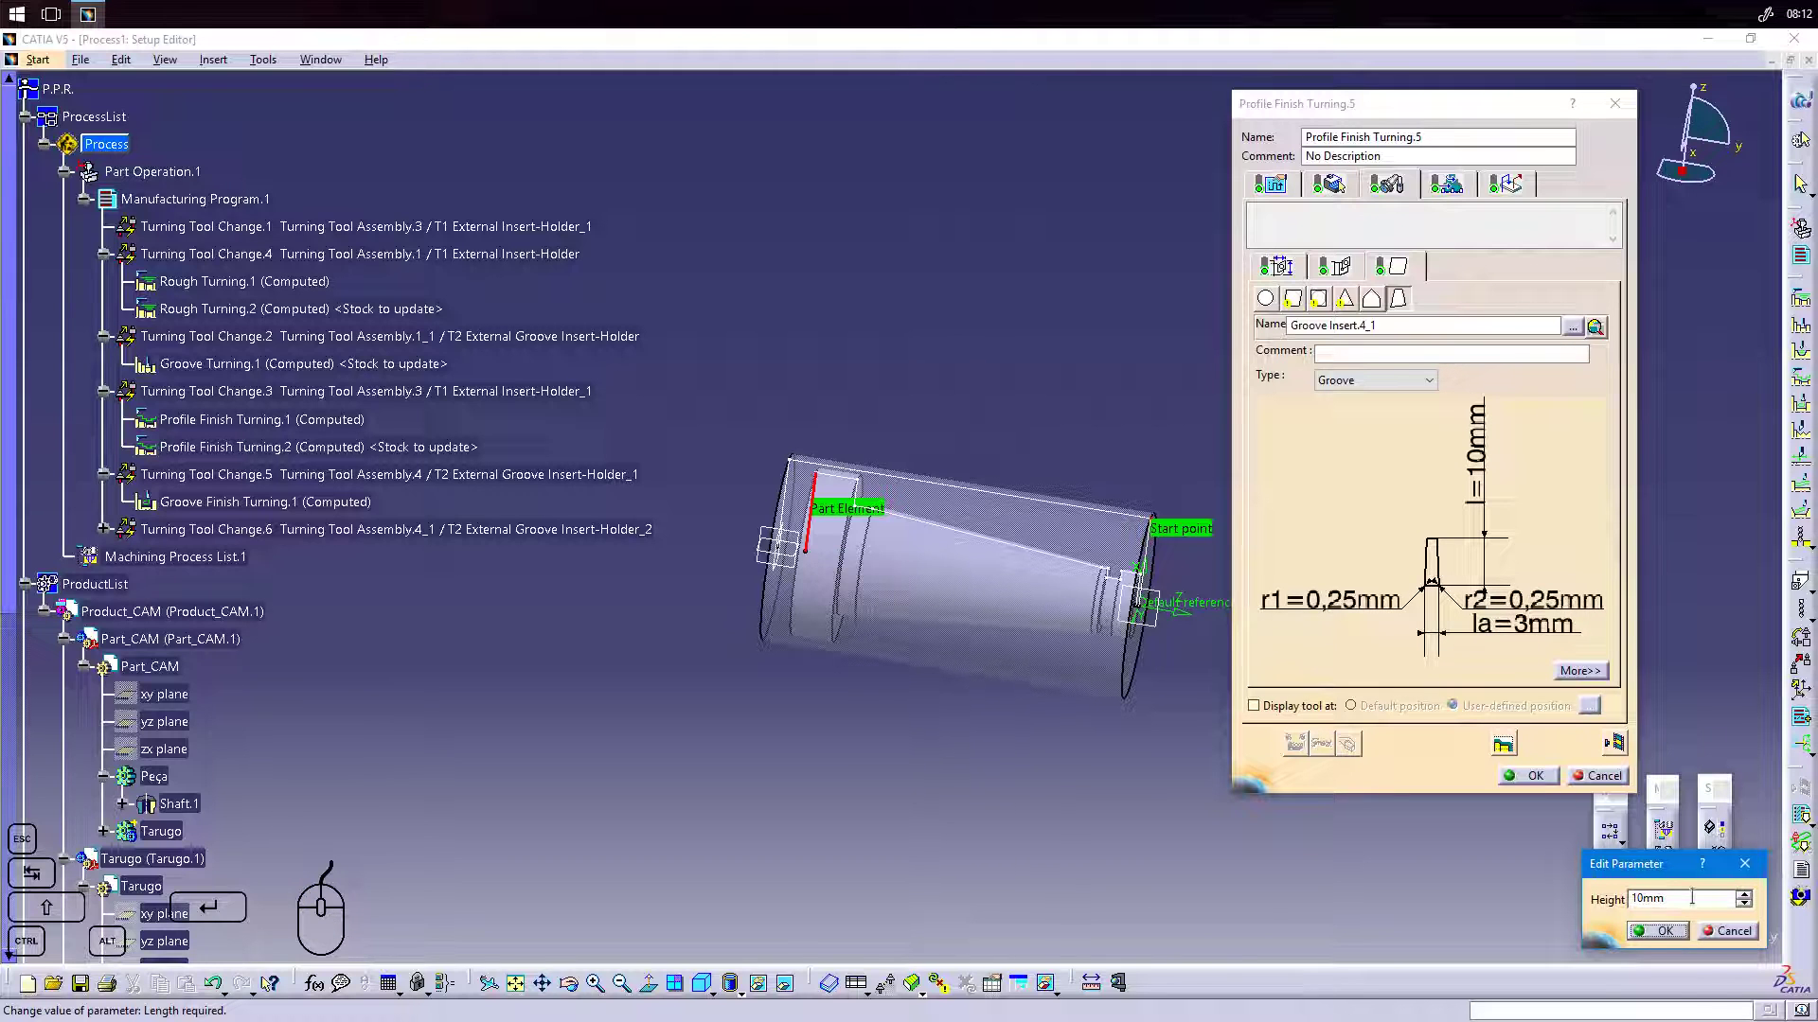
click(1657, 931)
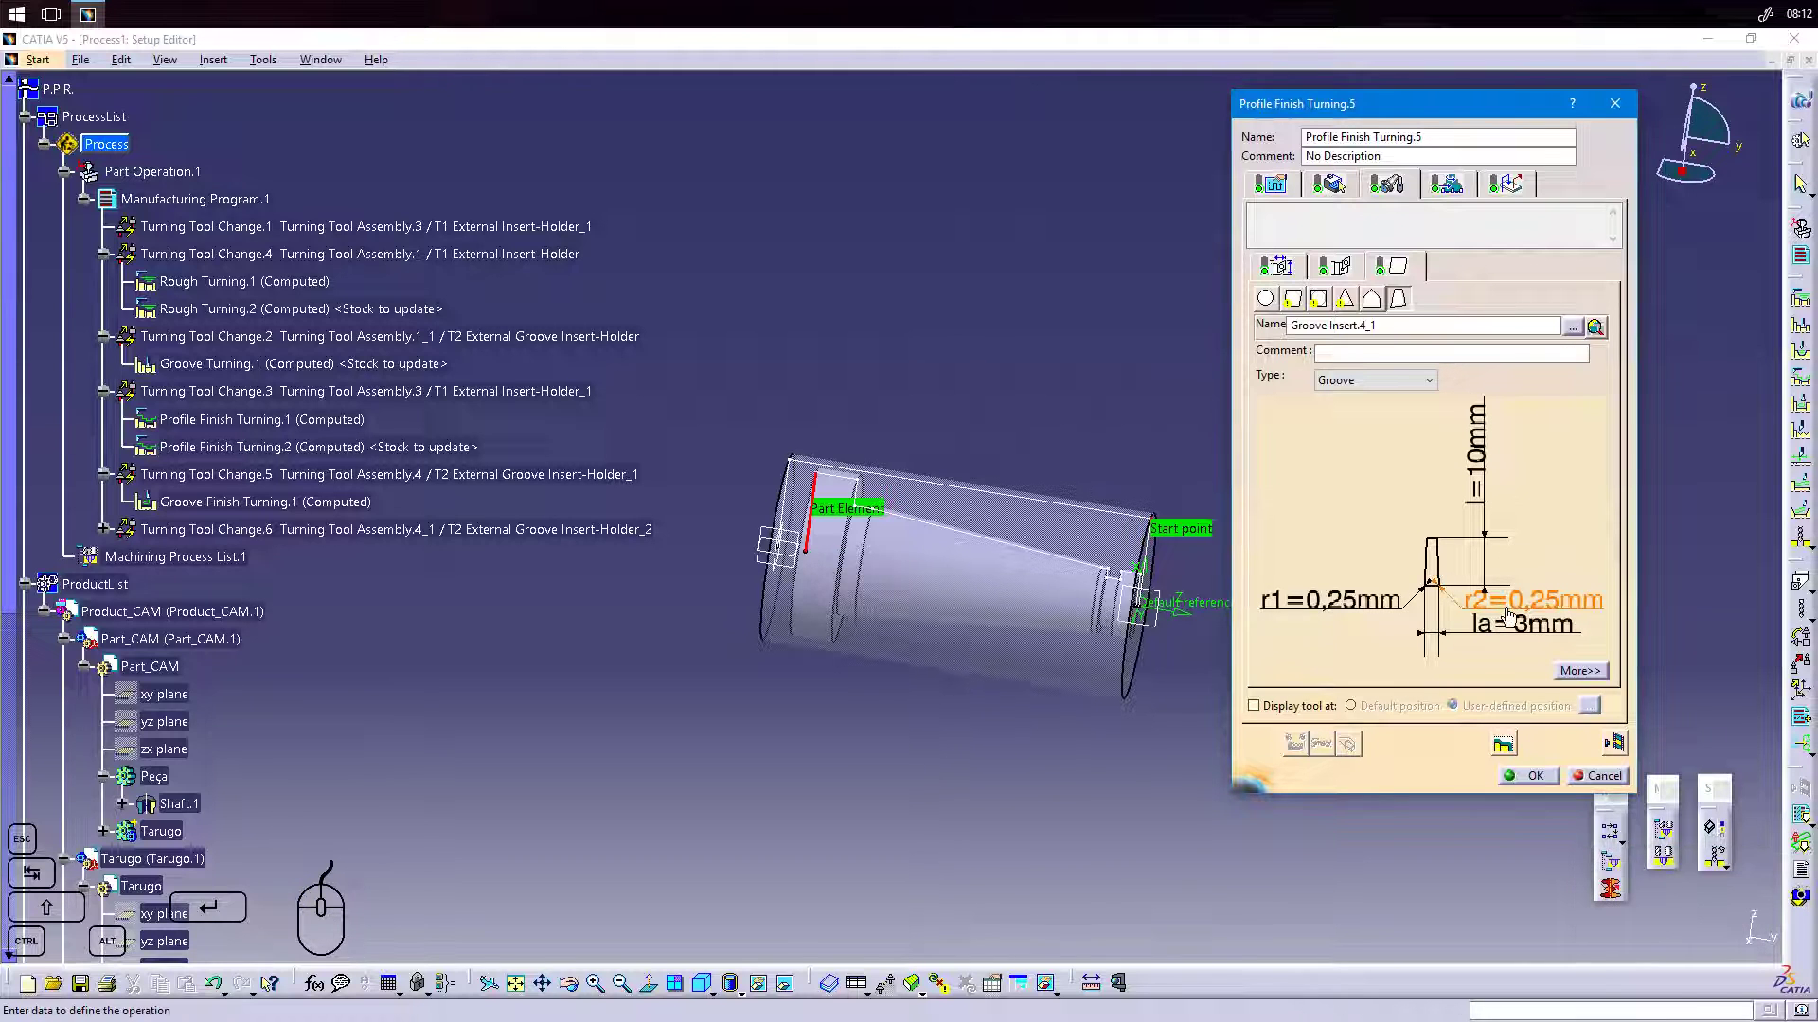
Replay the tool path of Profile Finish Turning.5, inspect the tool's position at the large-end face, and close the replay.
click(1617, 743)
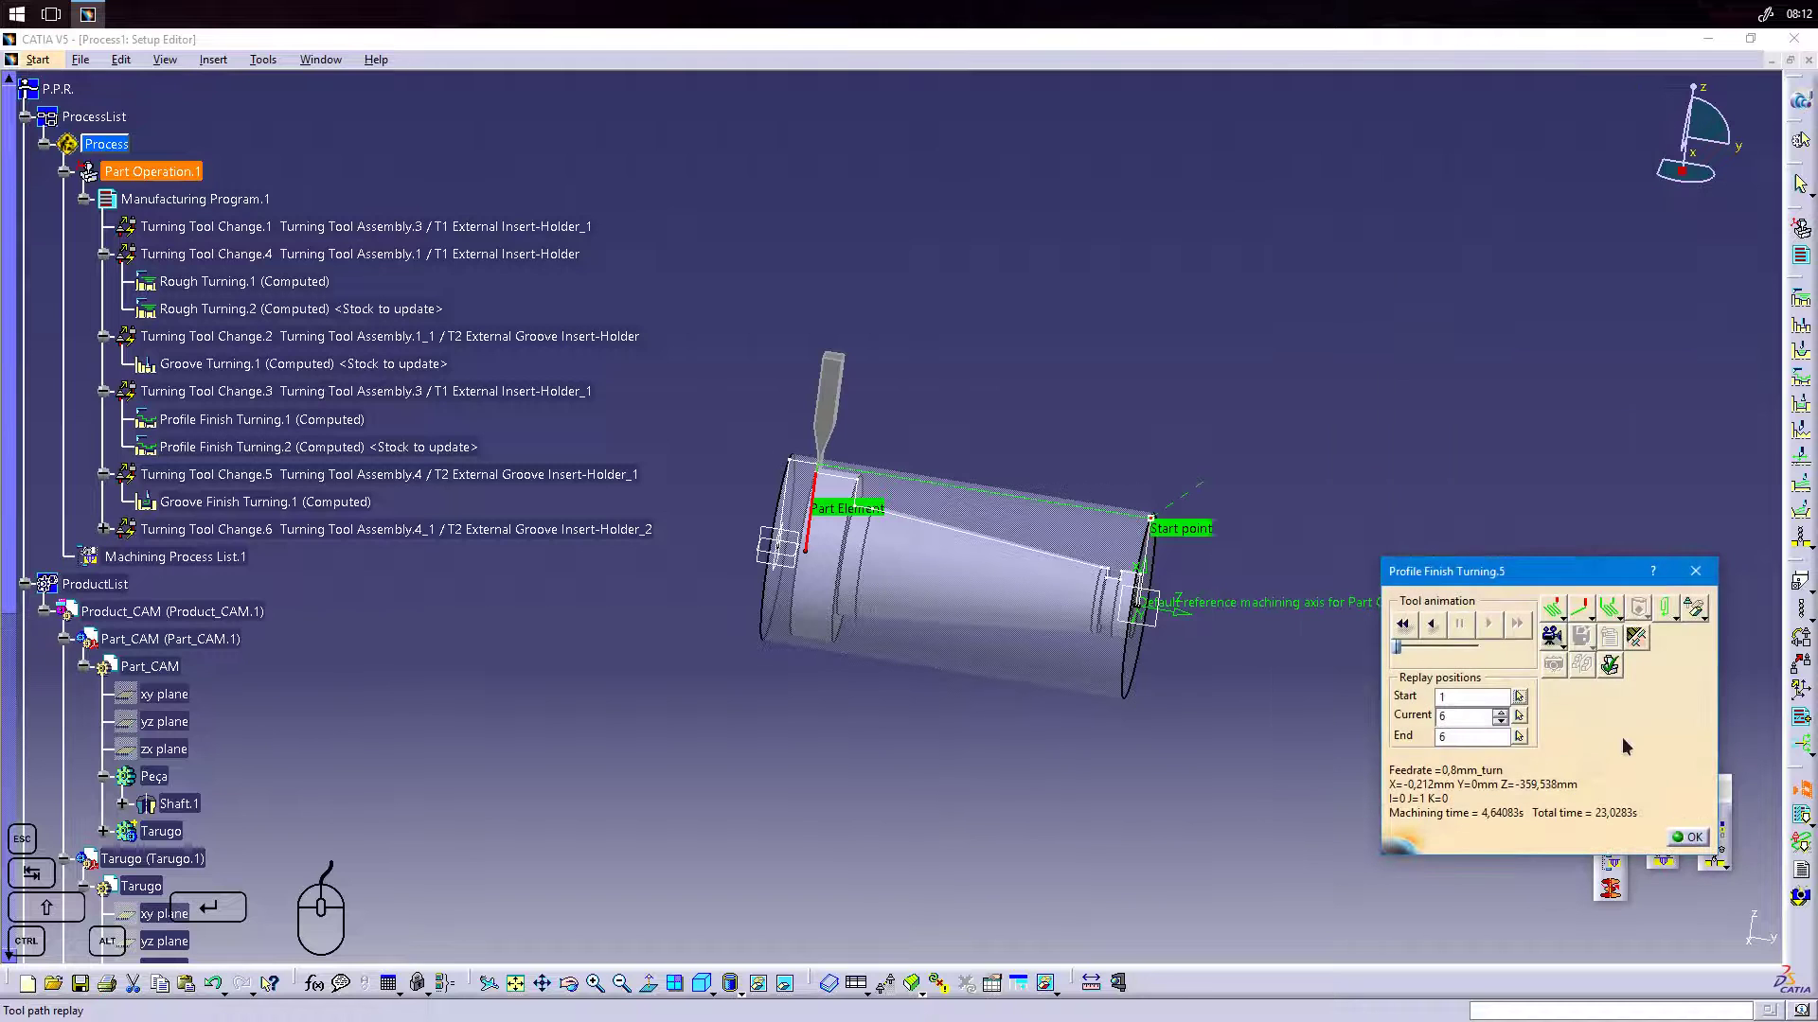
middle_drag(1060, 592, 1070, 551)
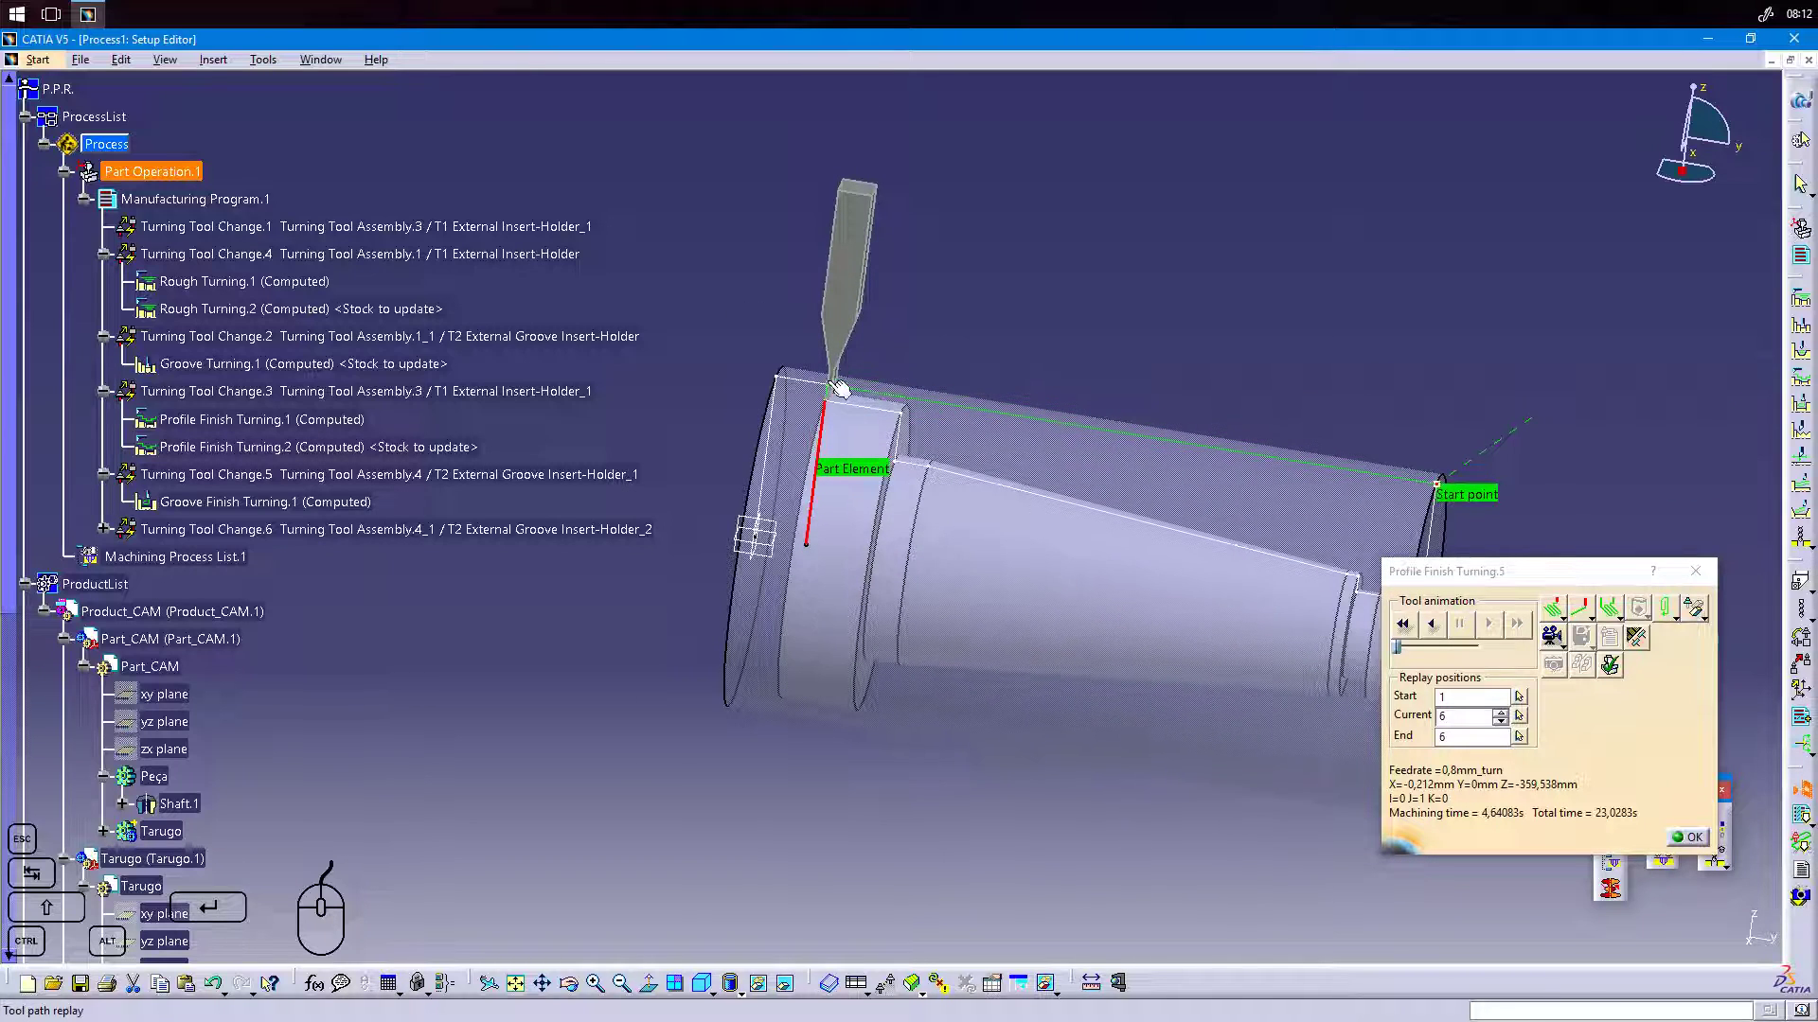
middle_drag(1000, 503, 975, 535)
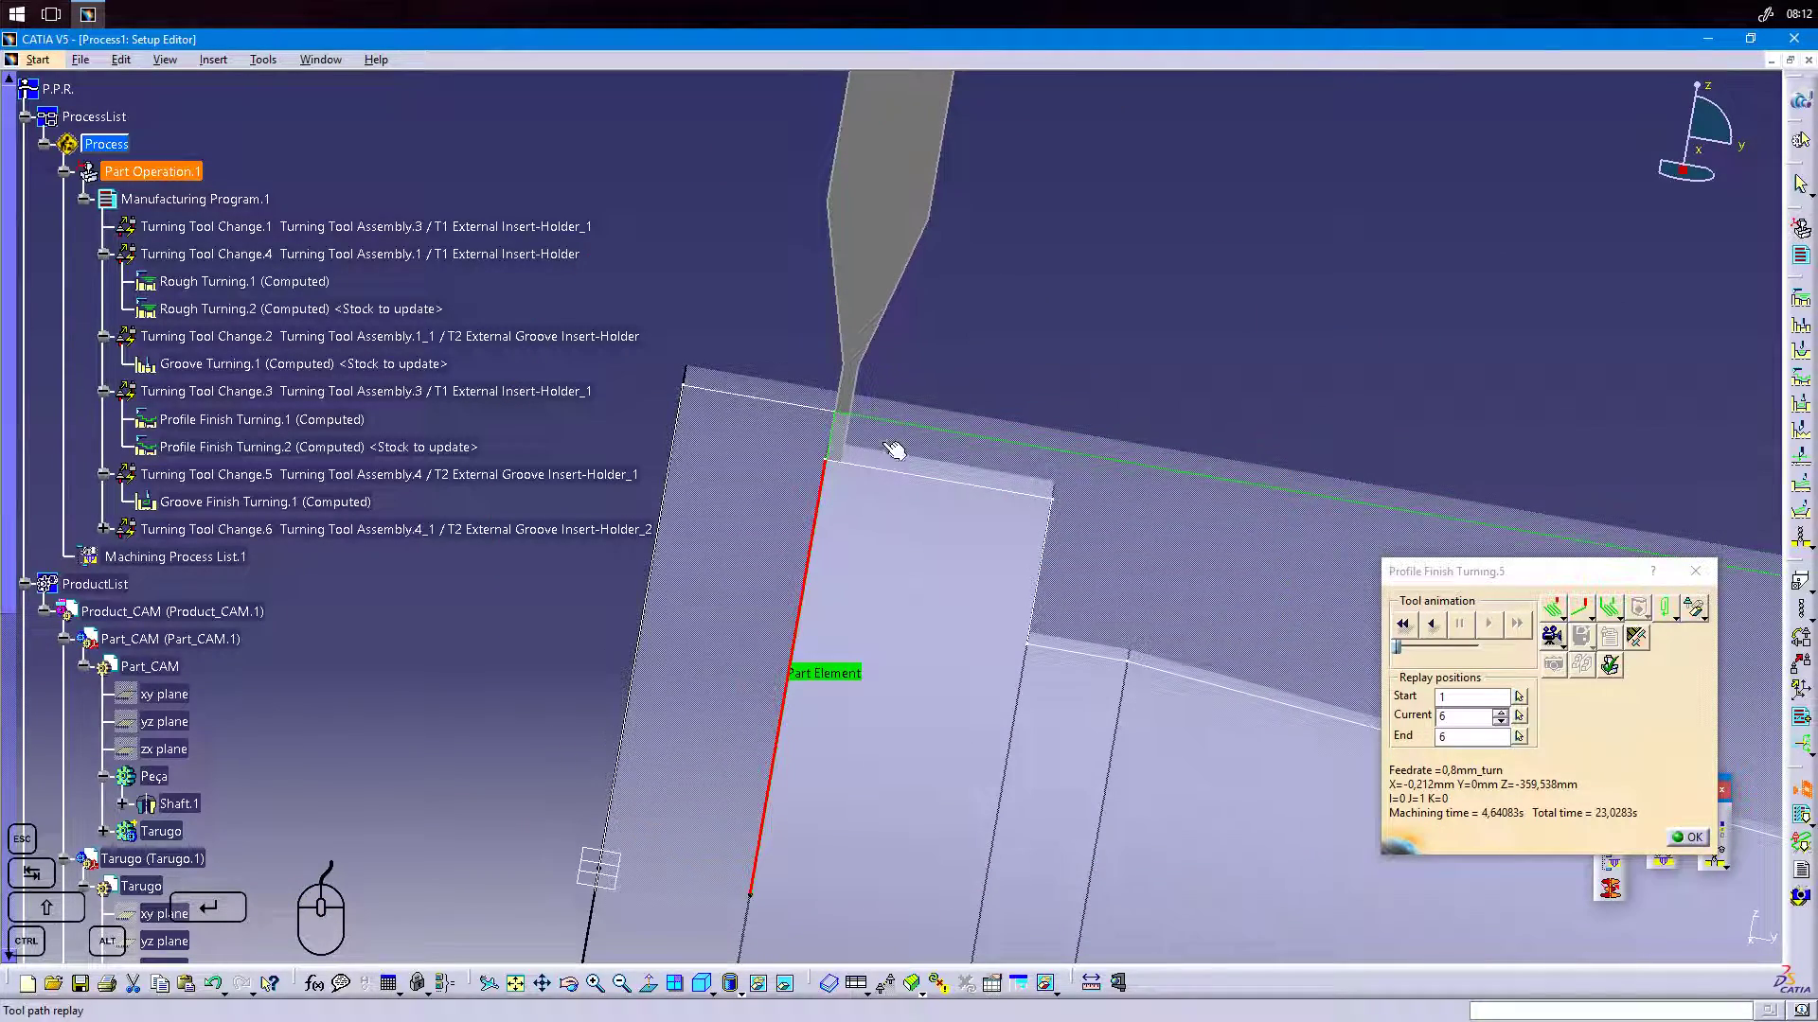
click(1685, 837)
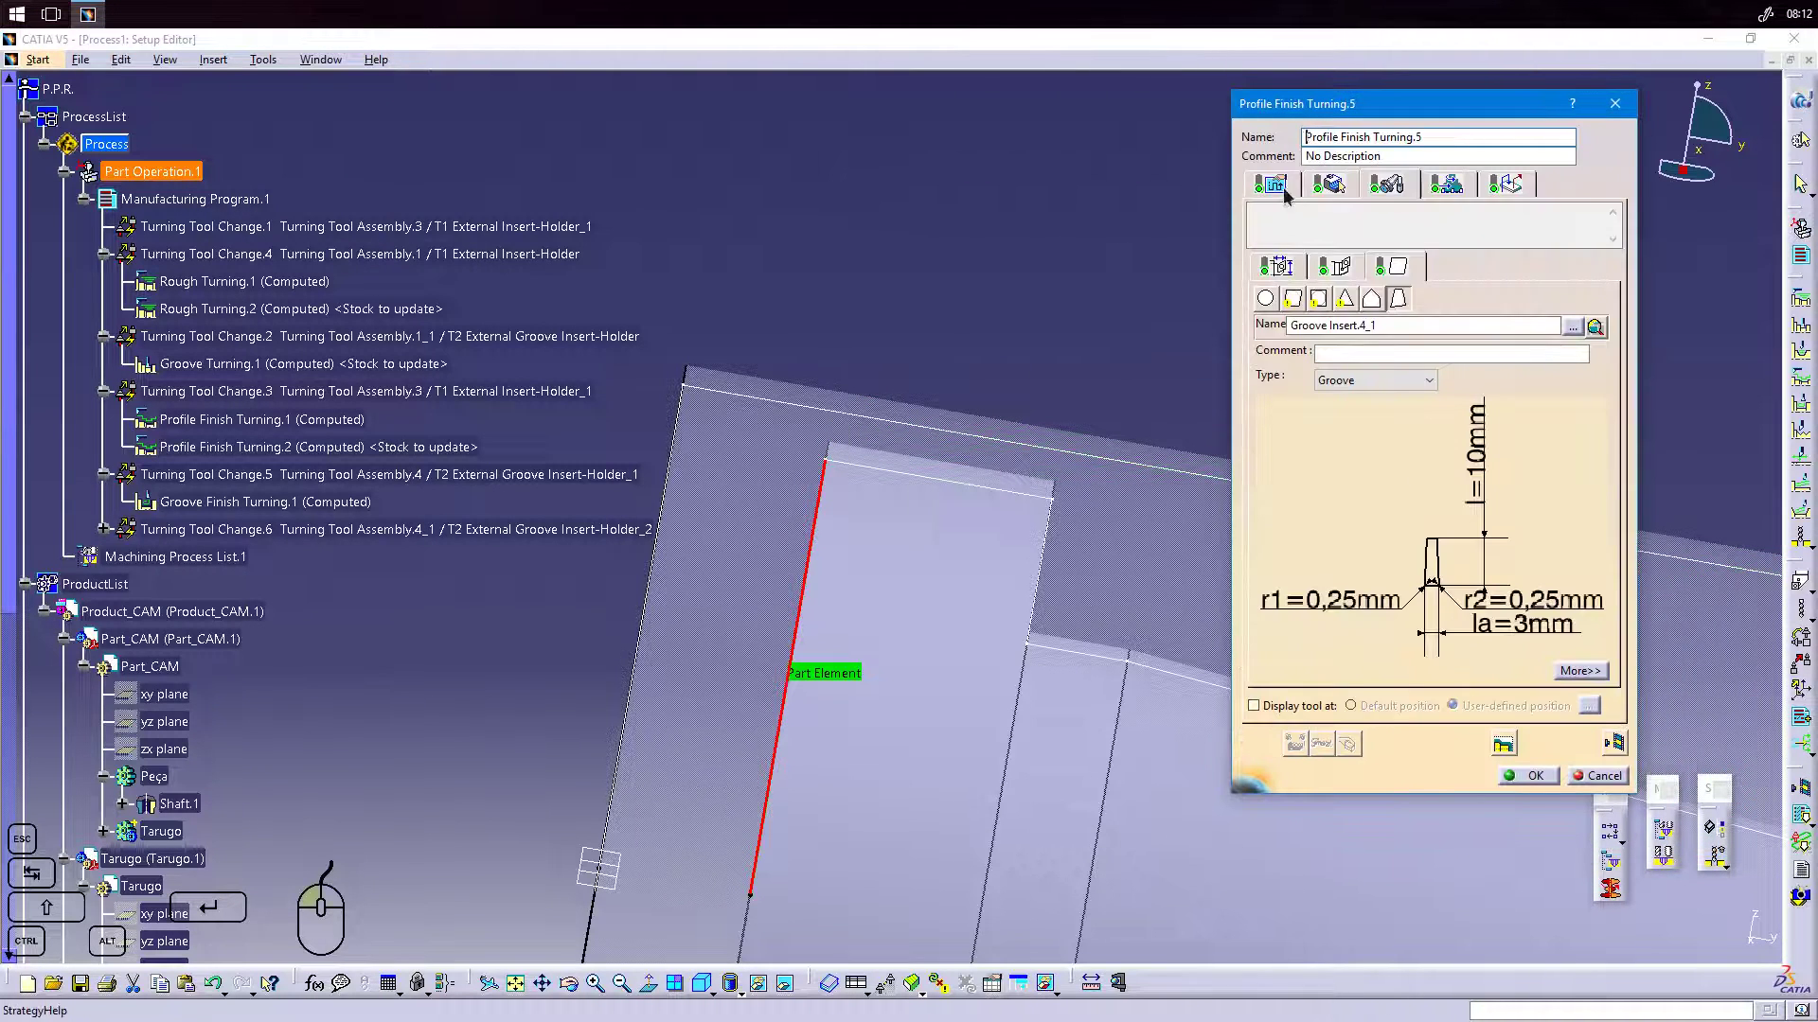
Set the machining location of Profile Finish Turning.5 to Back, keeping Frontal orientation, and check it with a tool path replay.
click(1284, 191)
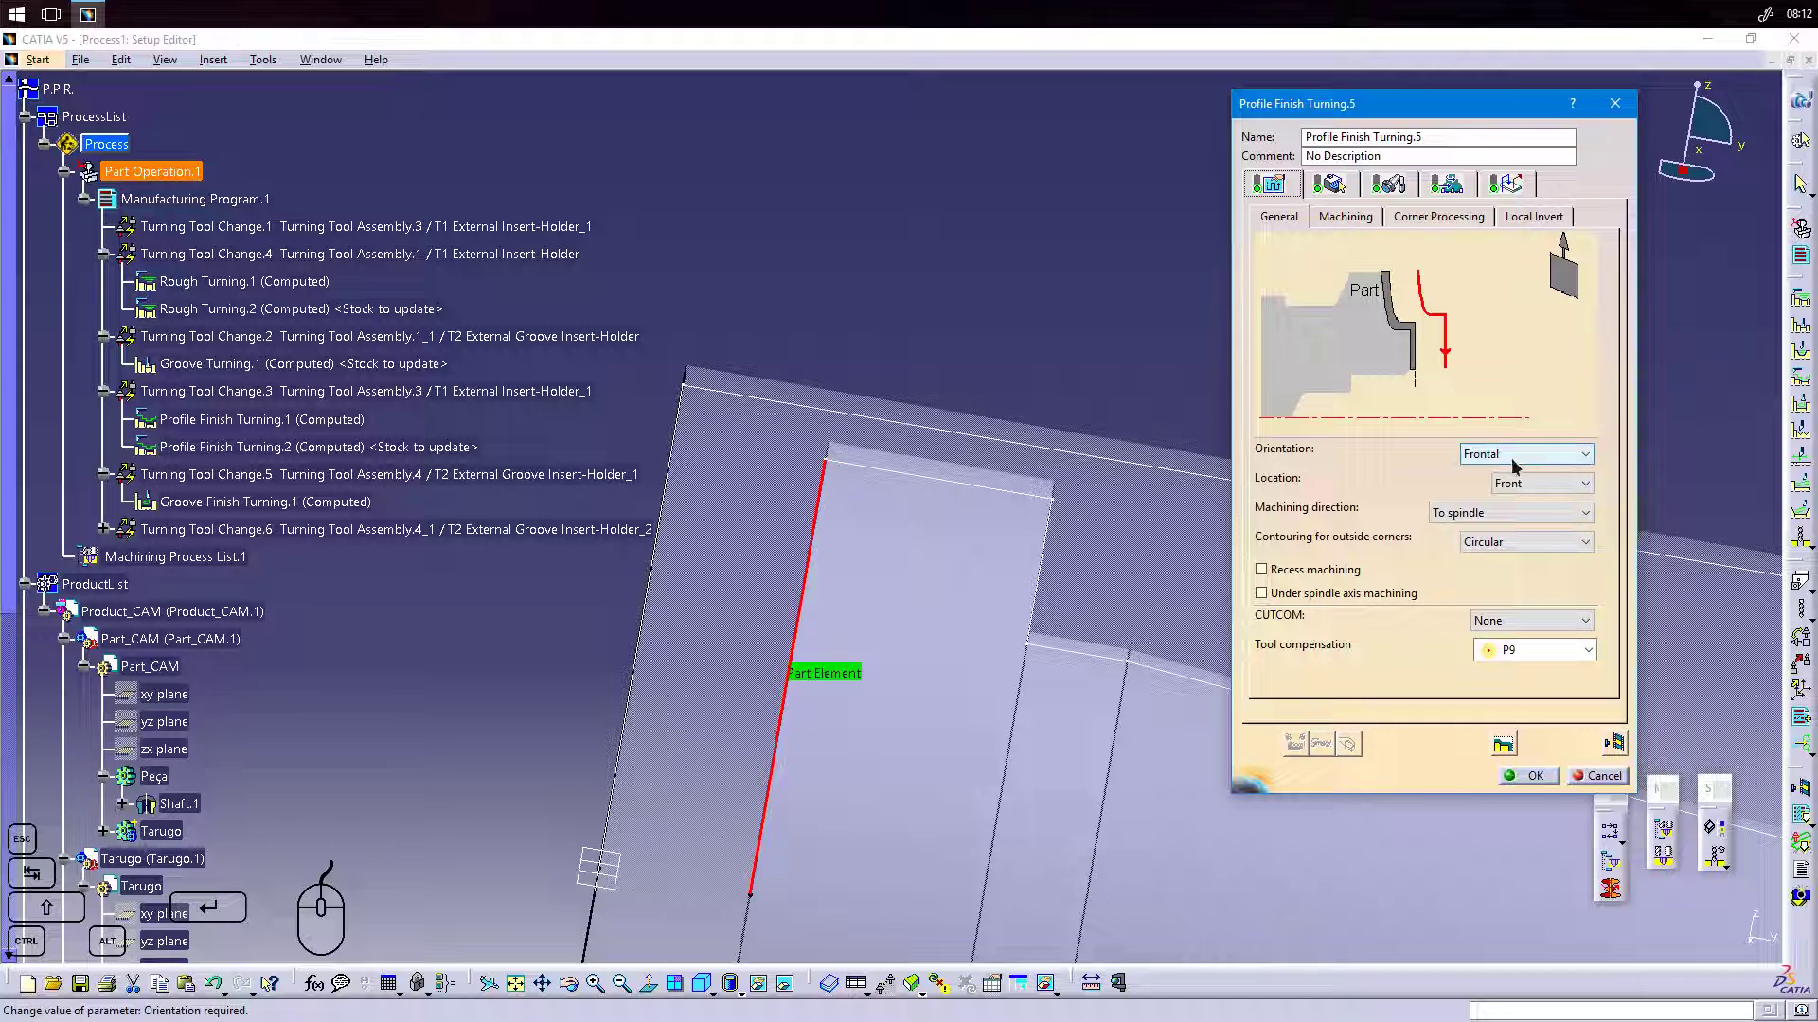
click(1549, 484)
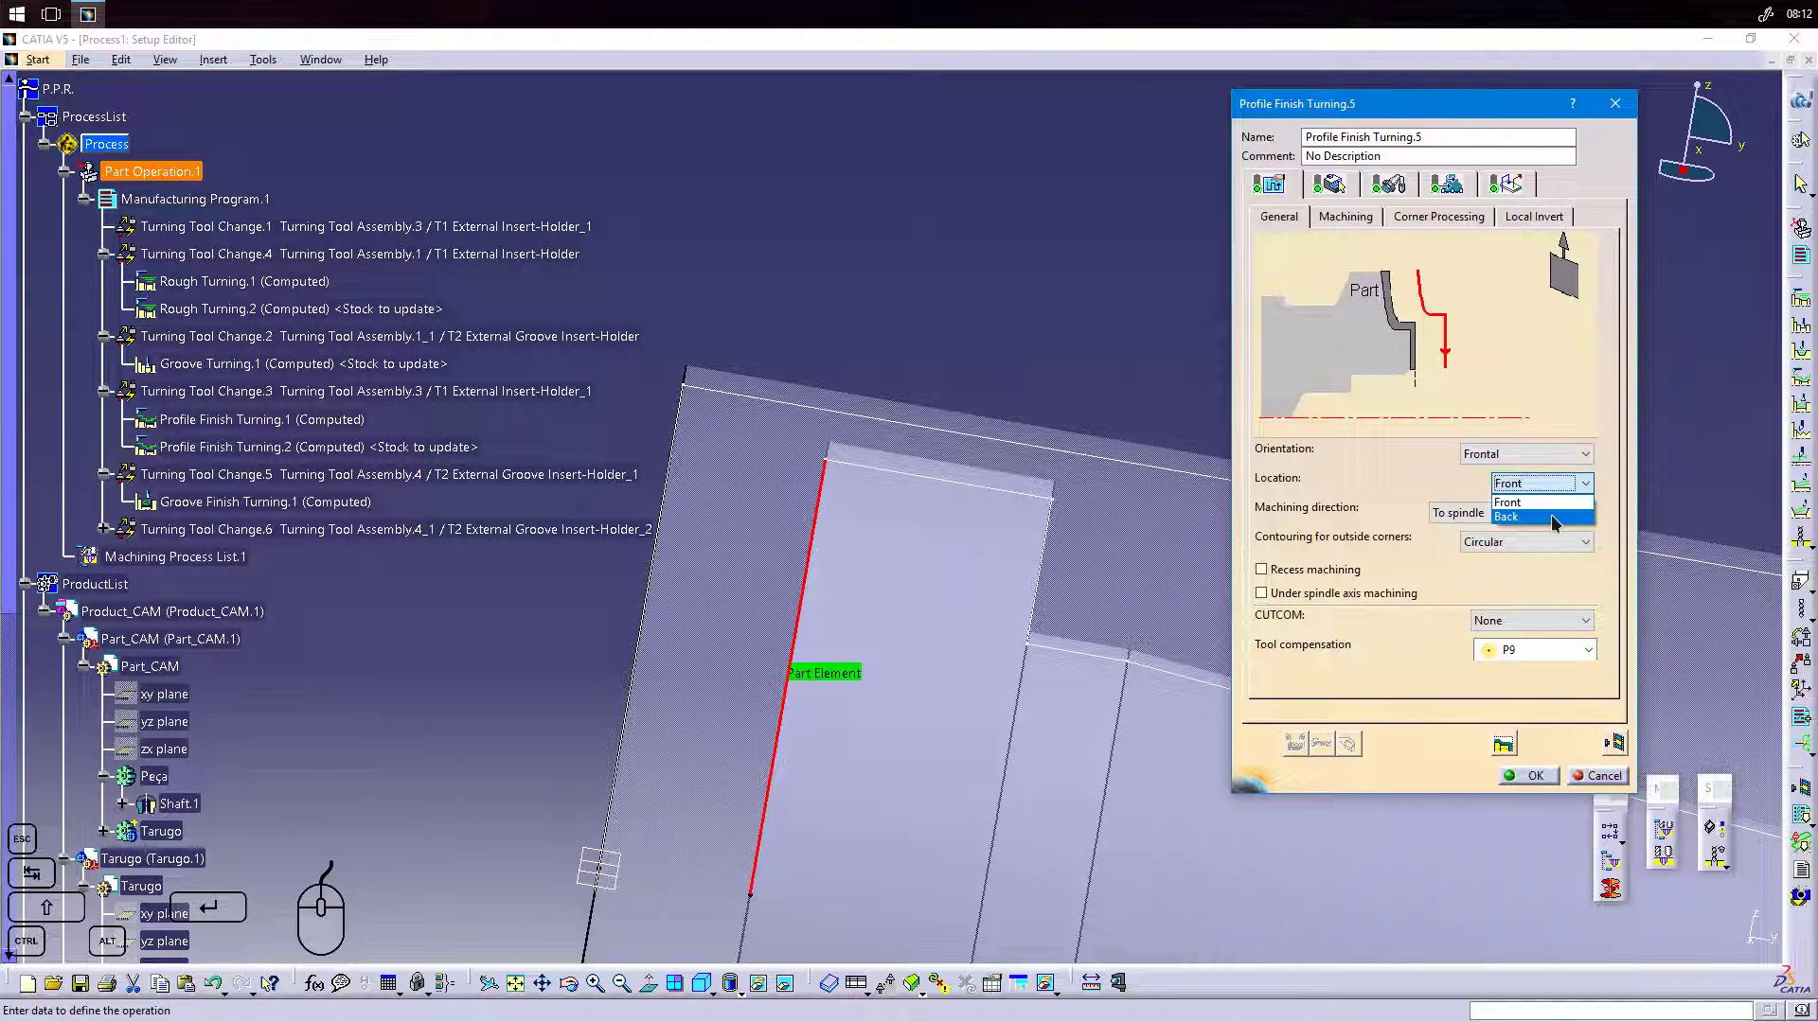
click(1519, 498)
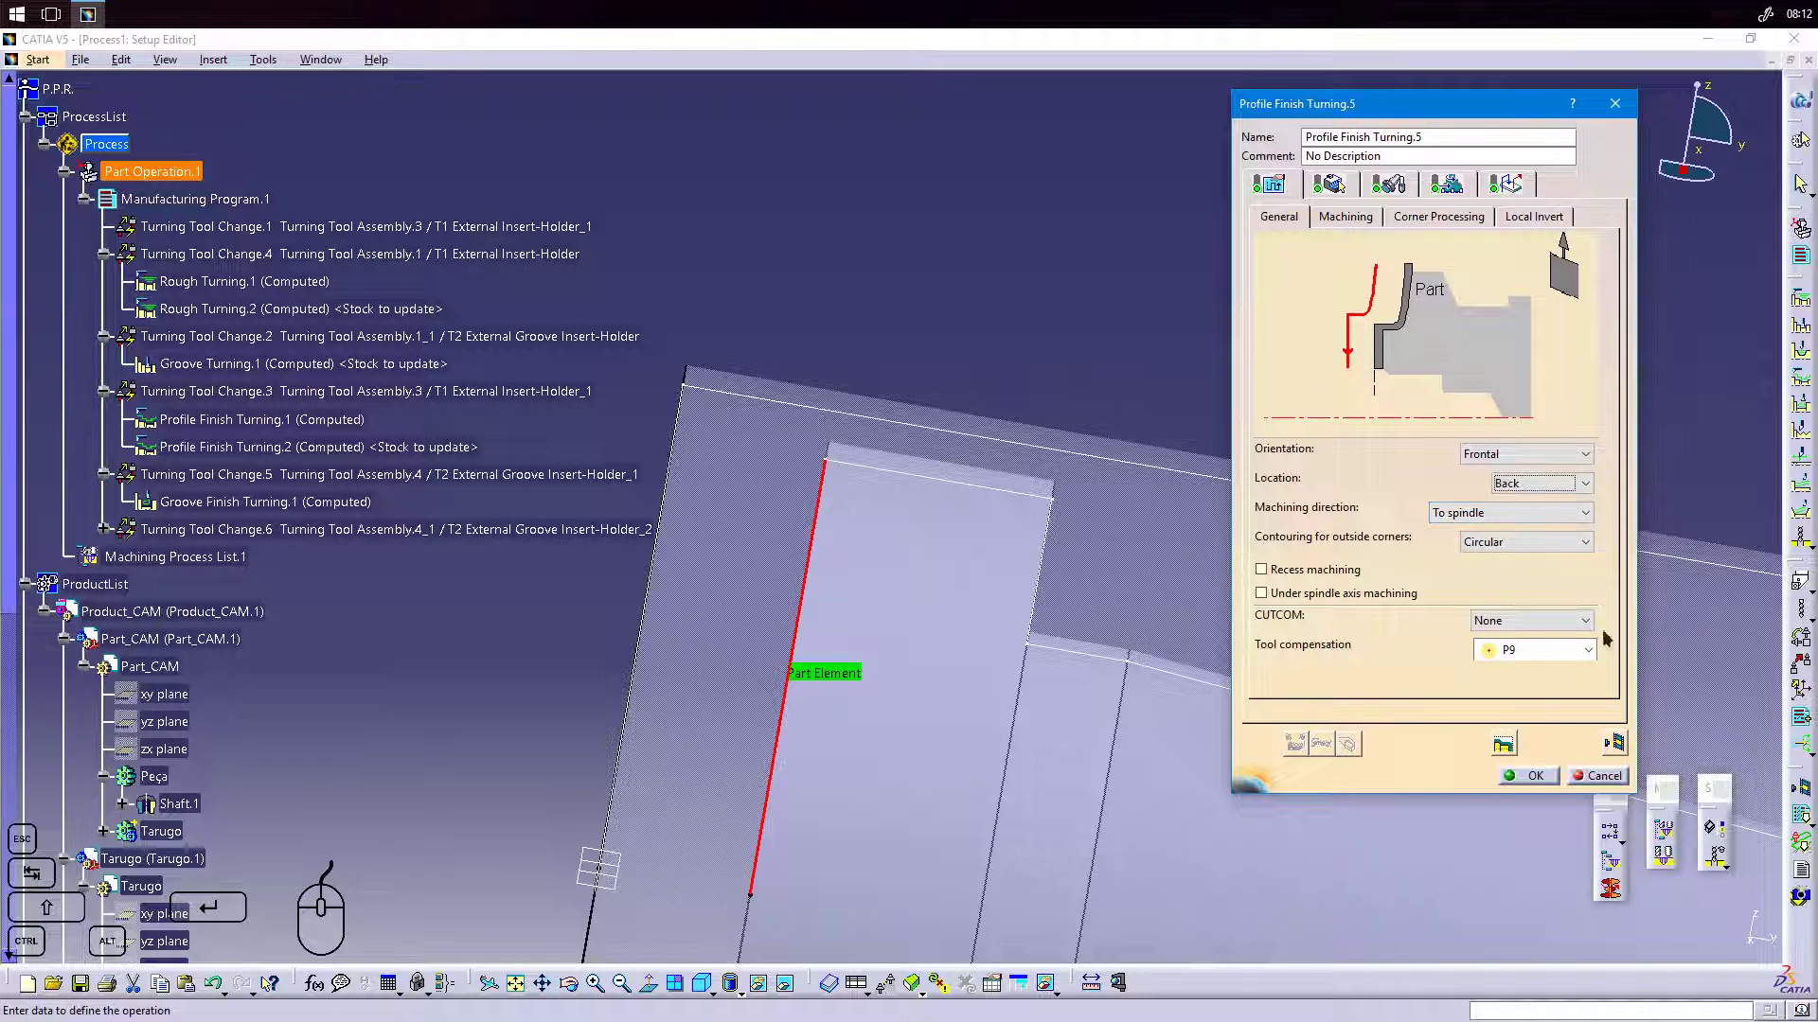
click(1503, 744)
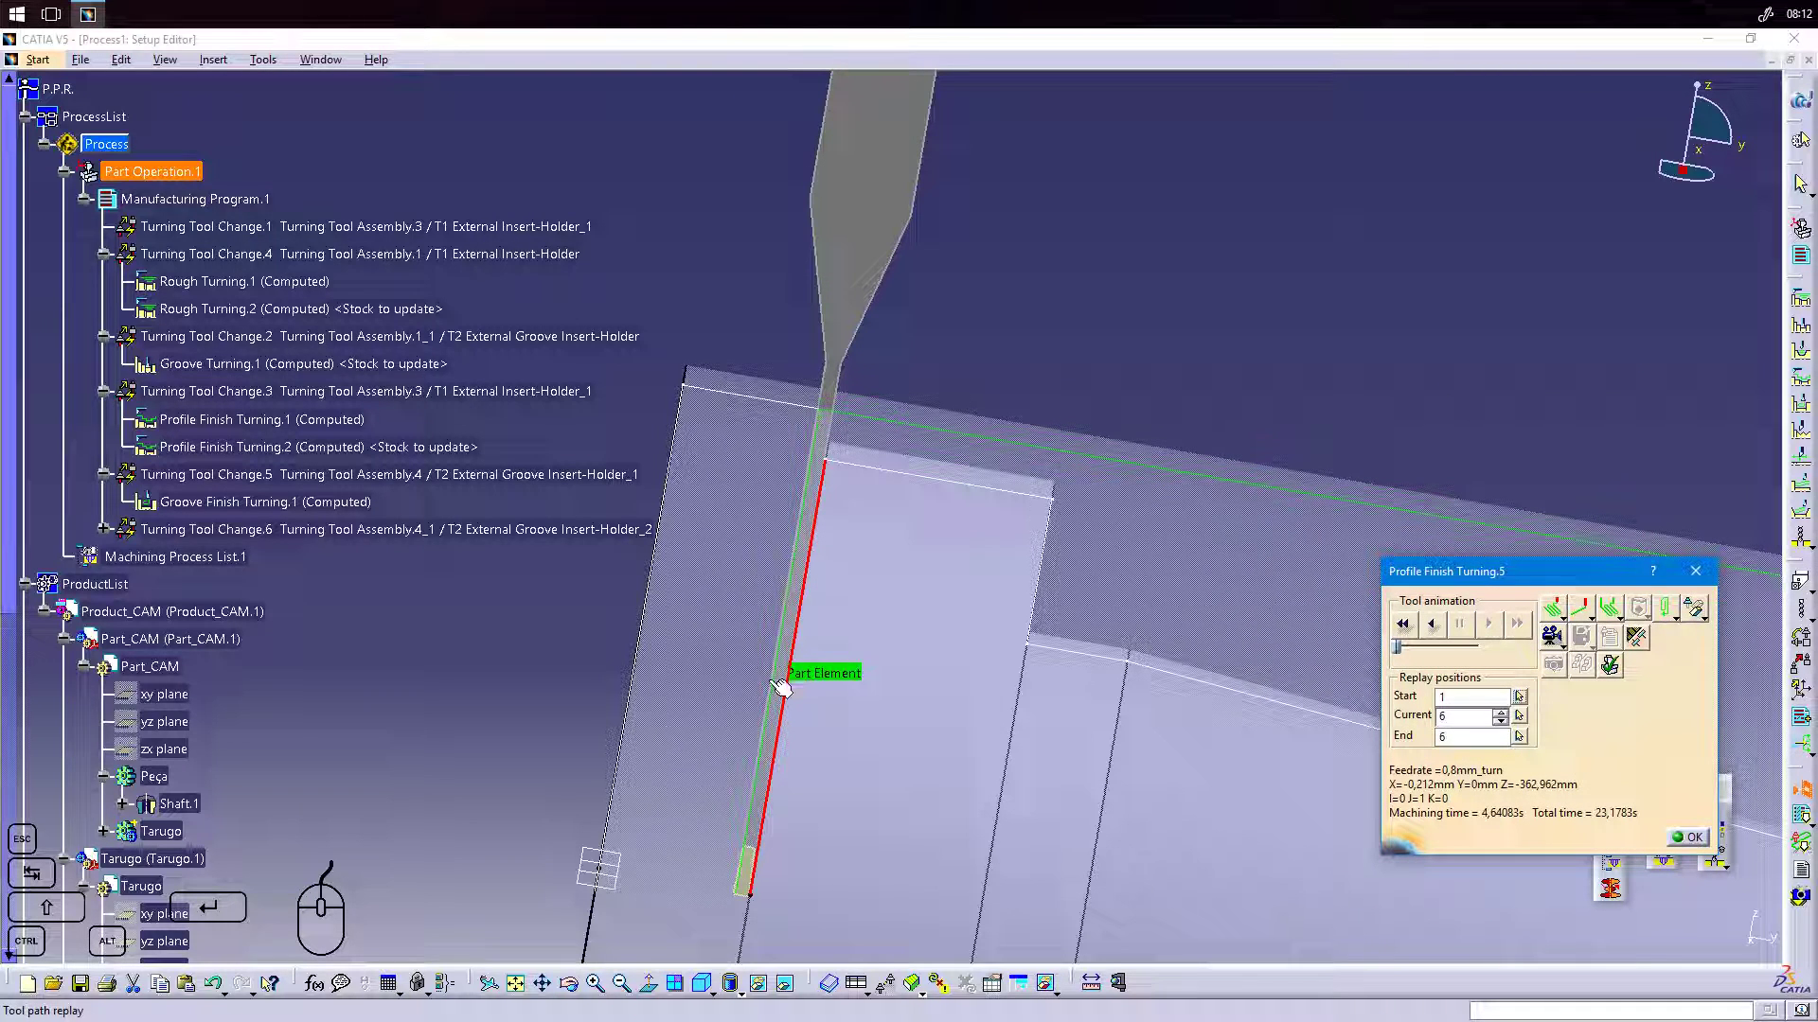
click(1688, 837)
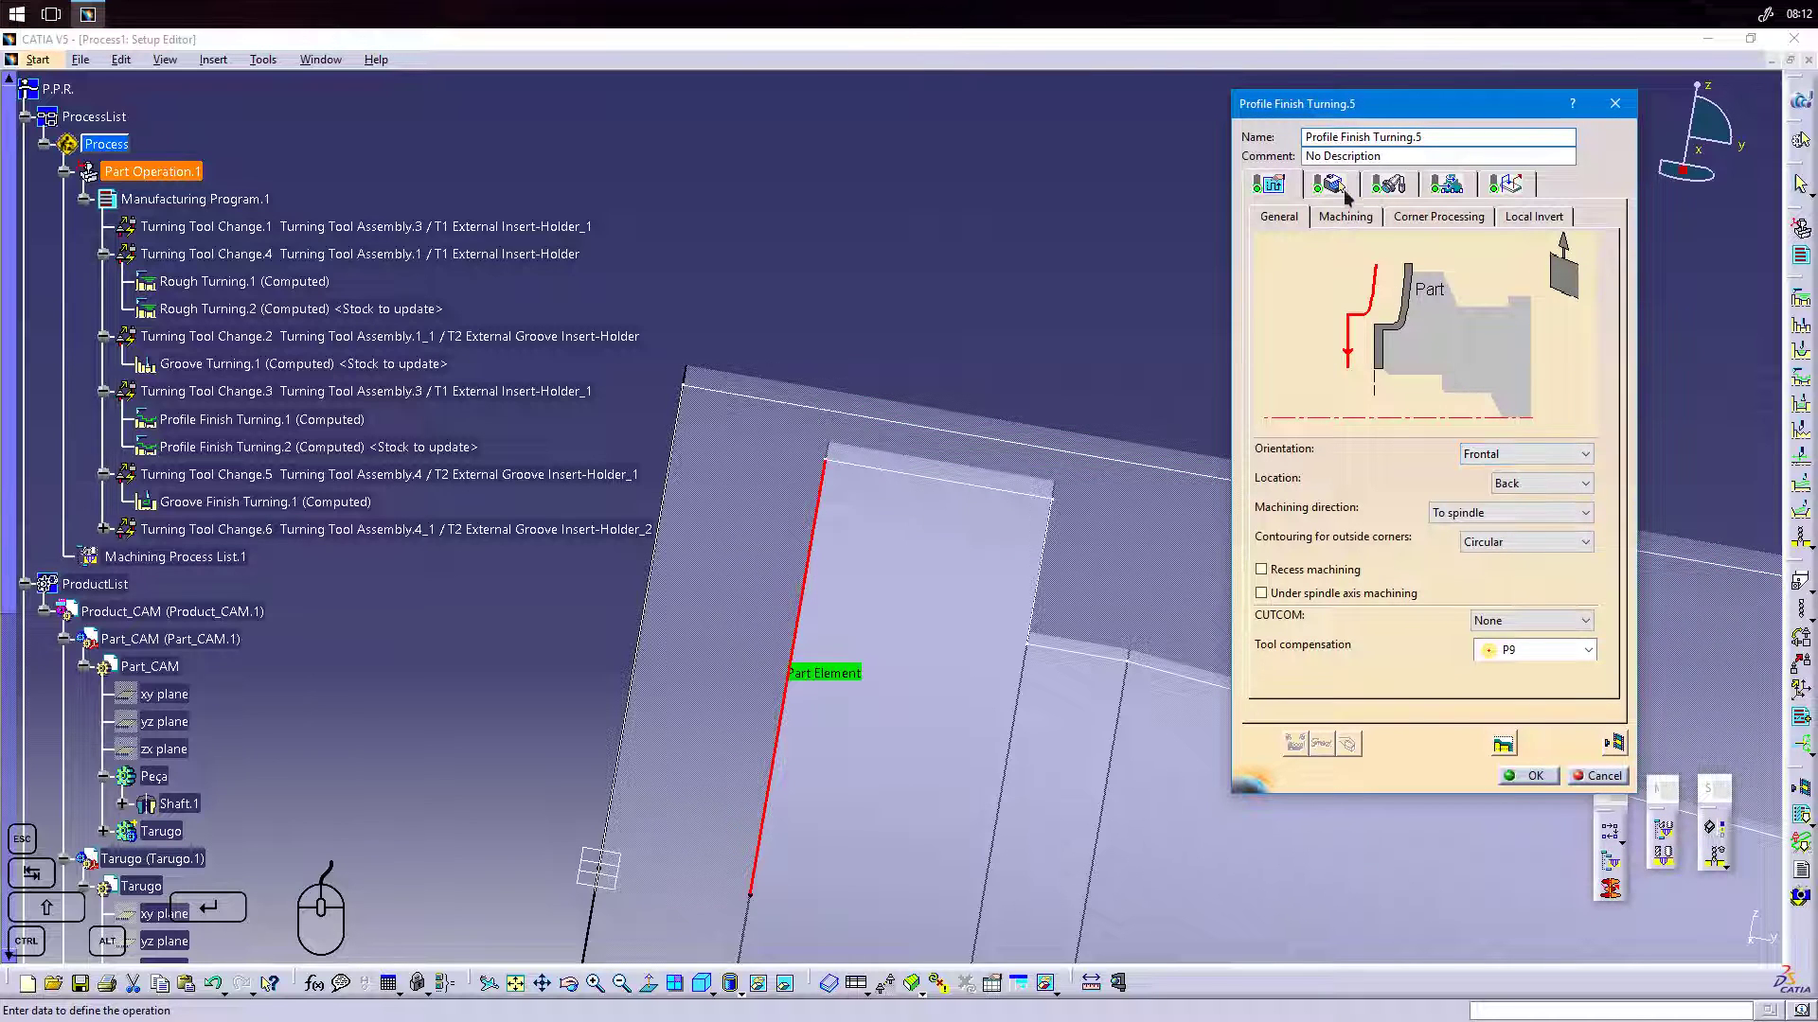
Try a radial part offset of 1 mm in a tool path replay and reset it to 0 mm.
click(1343, 191)
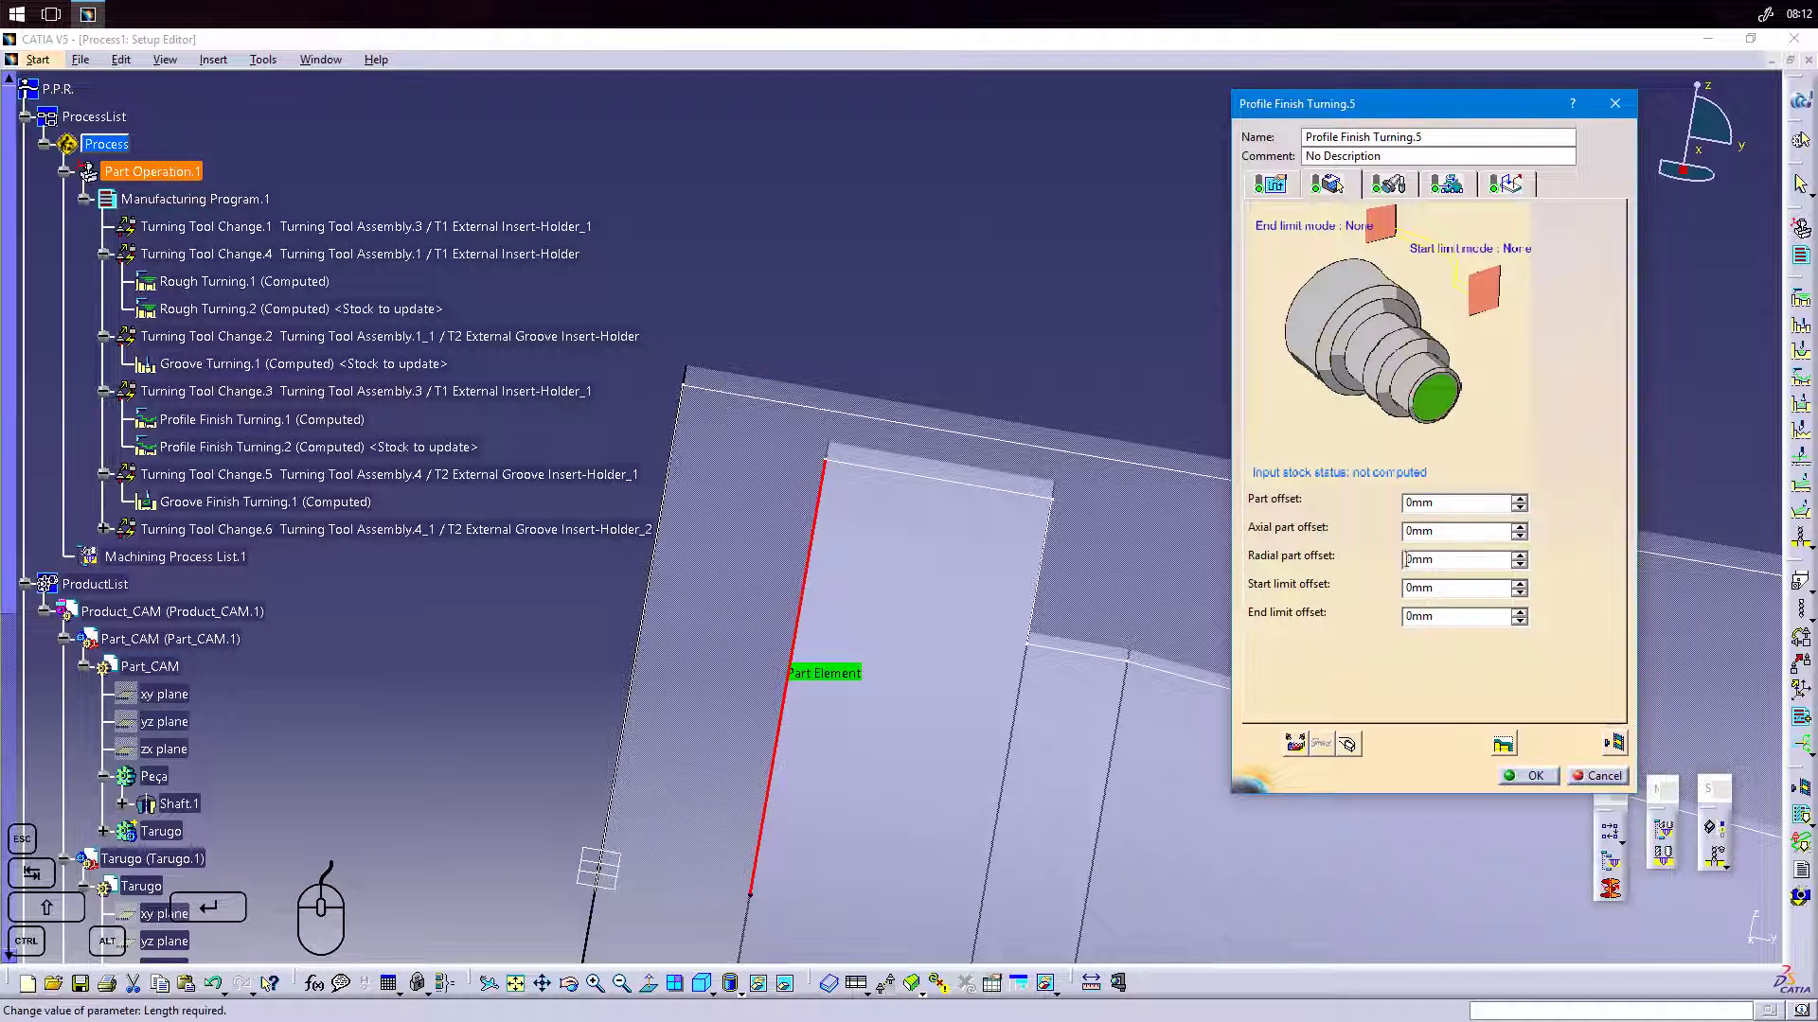
drag(1411, 560, 1400, 560)
text(1)
click(1614, 744)
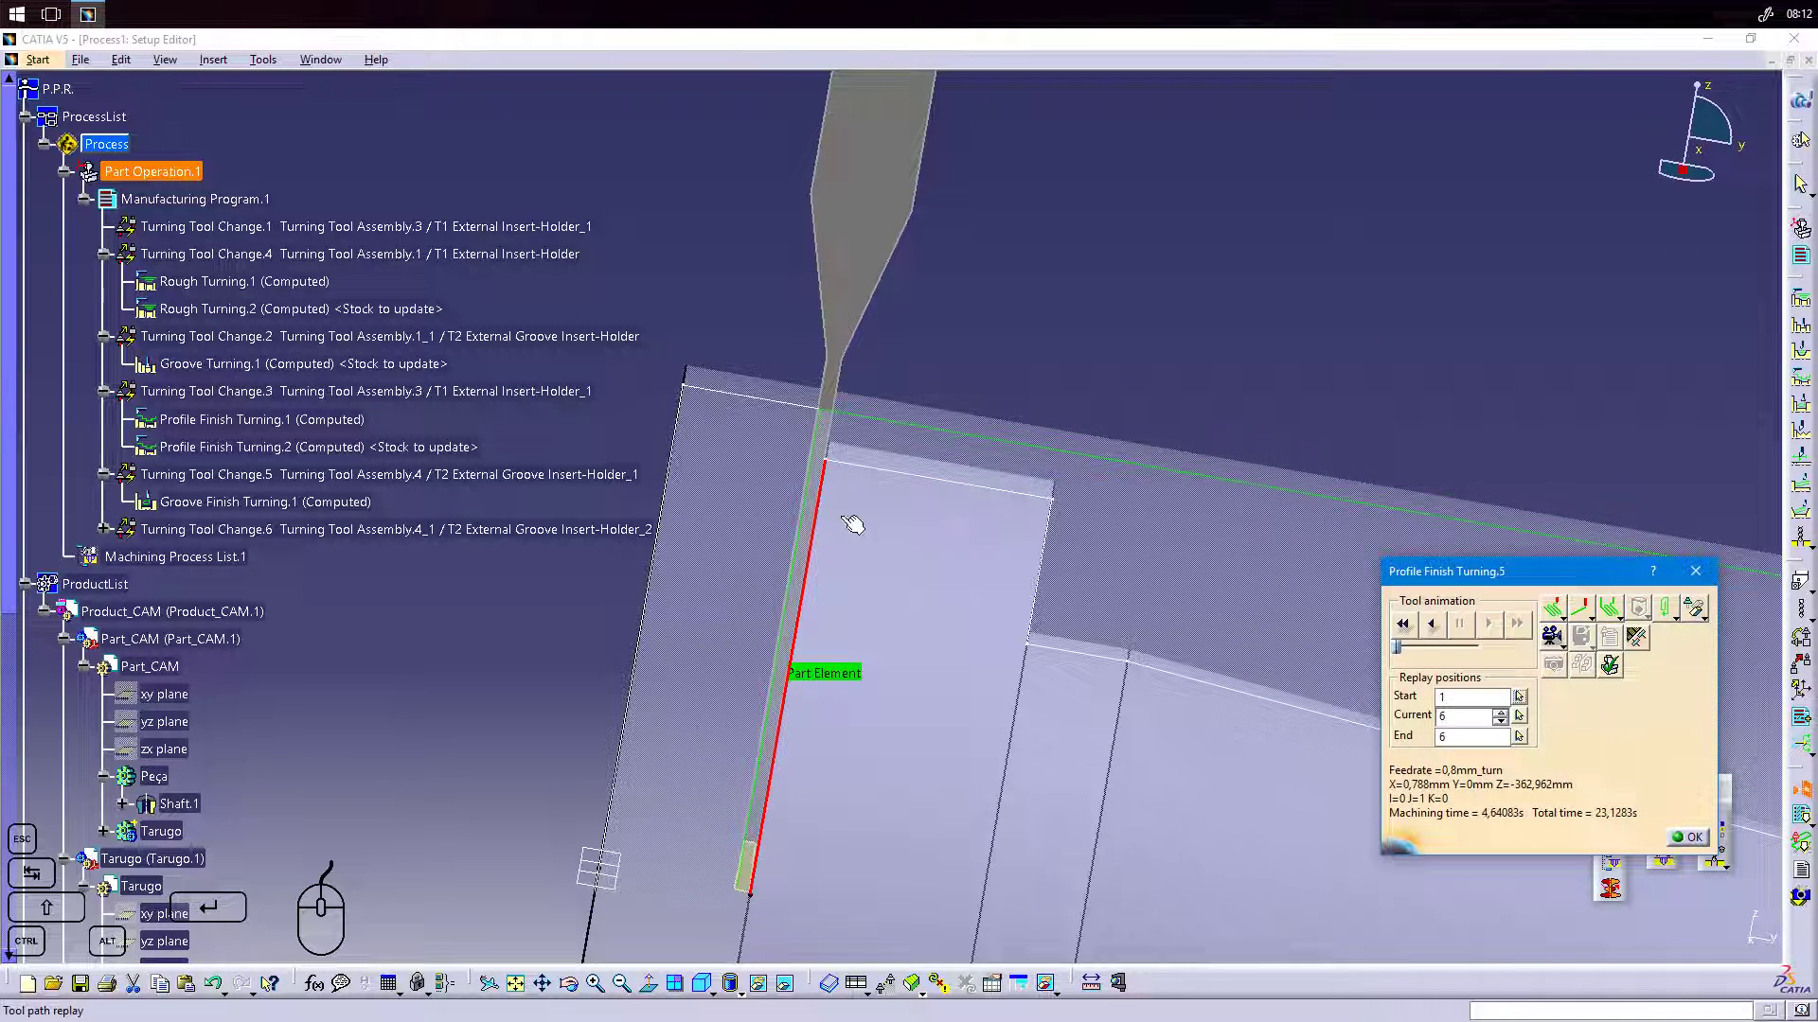
middle_drag(942, 535, 842, 497)
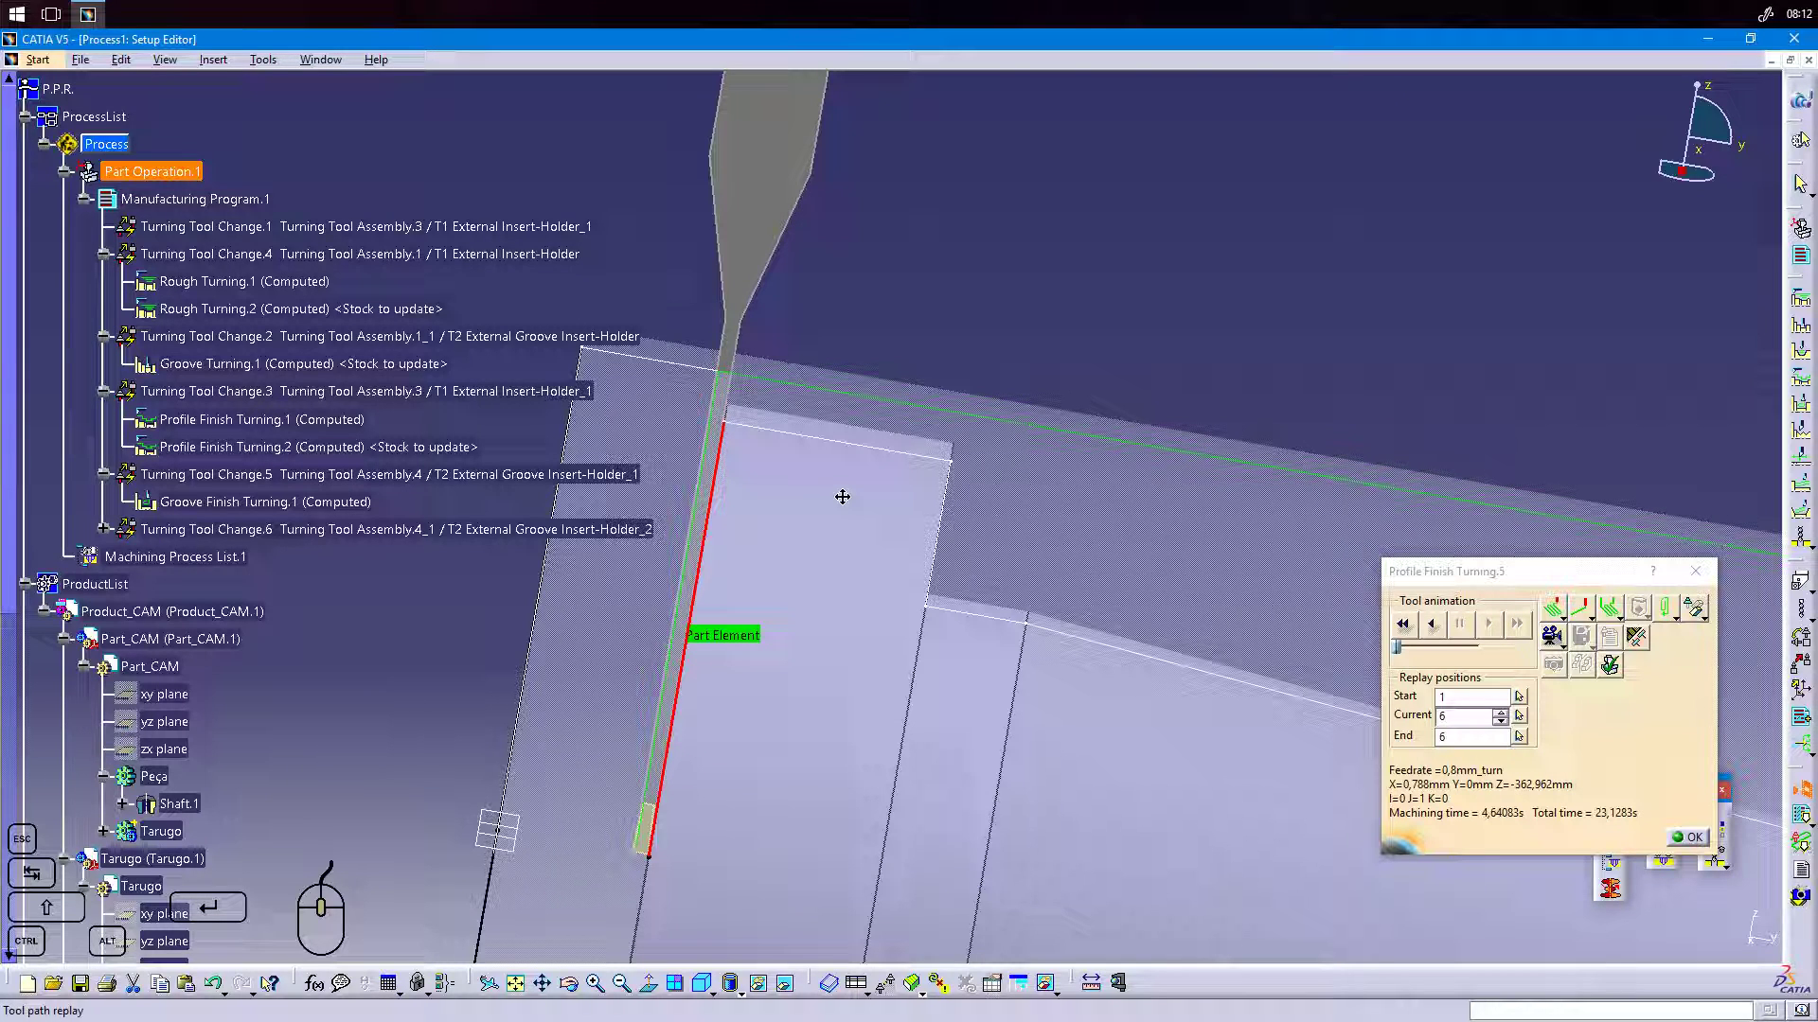
click(1688, 837)
click(1411, 559)
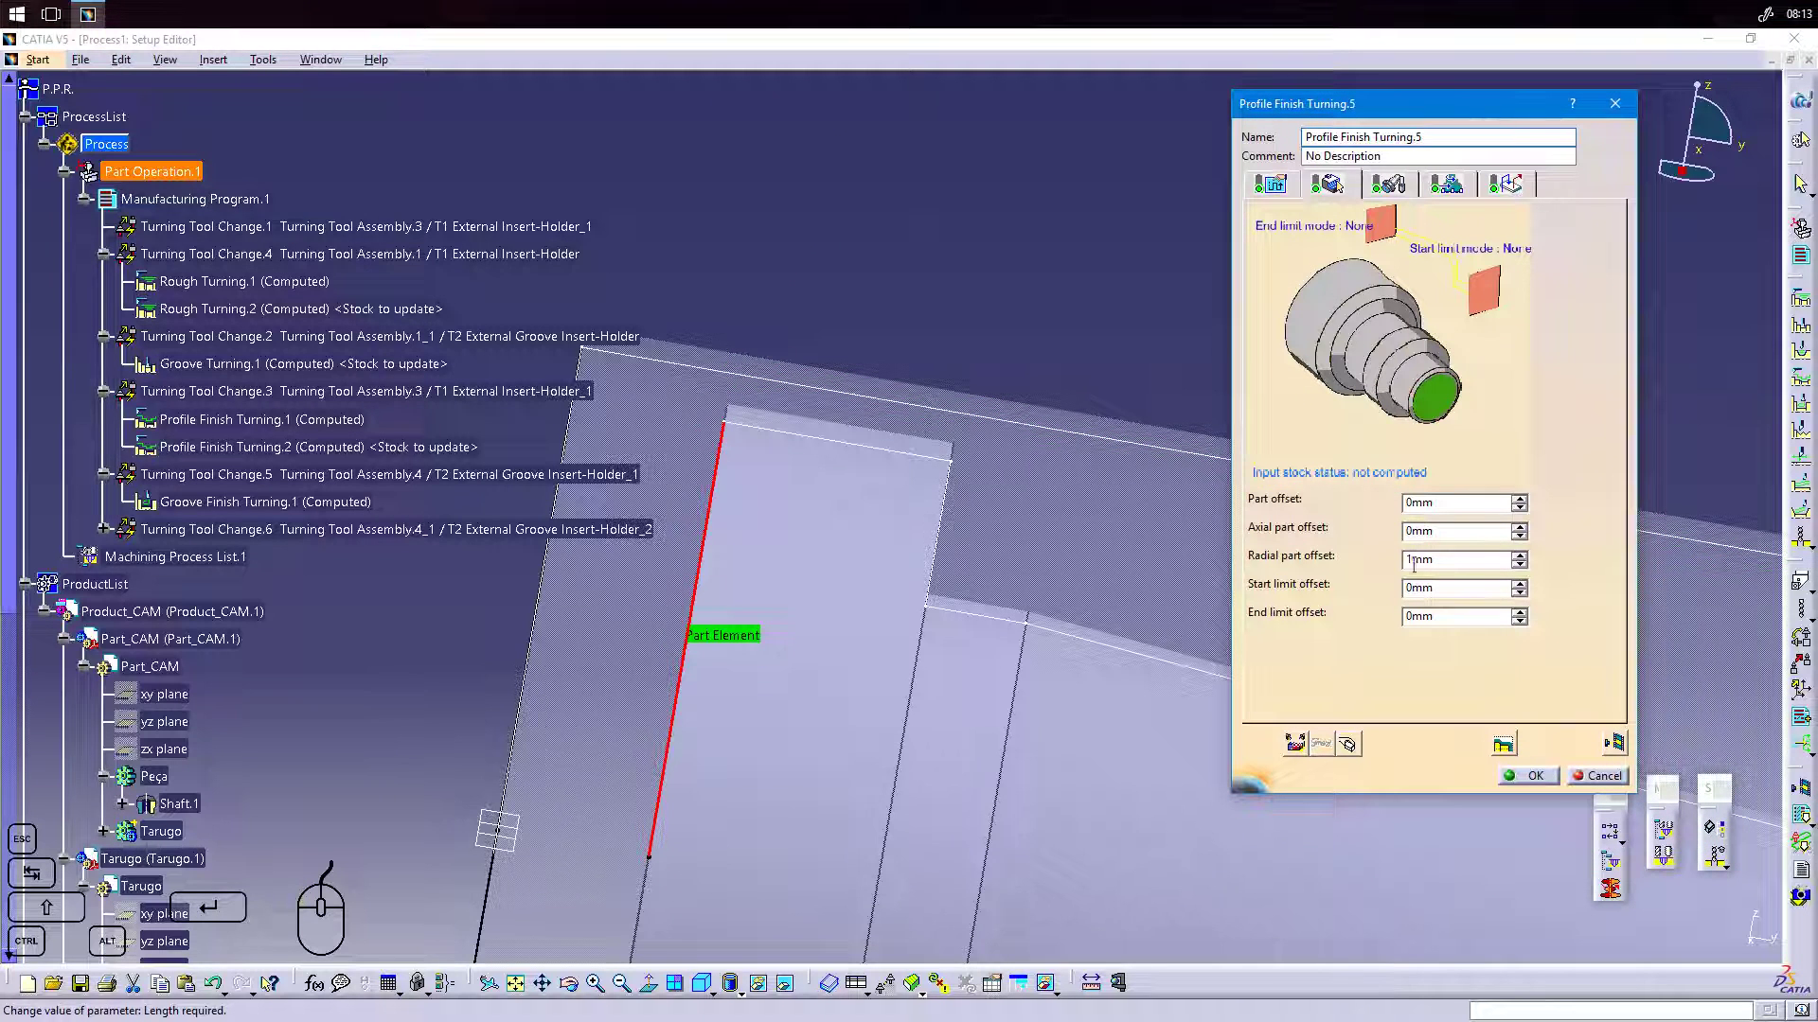
Accept Profile Finish Turning.5 and replay its tool path against the whole shaft.
click(1271, 184)
click(1527, 775)
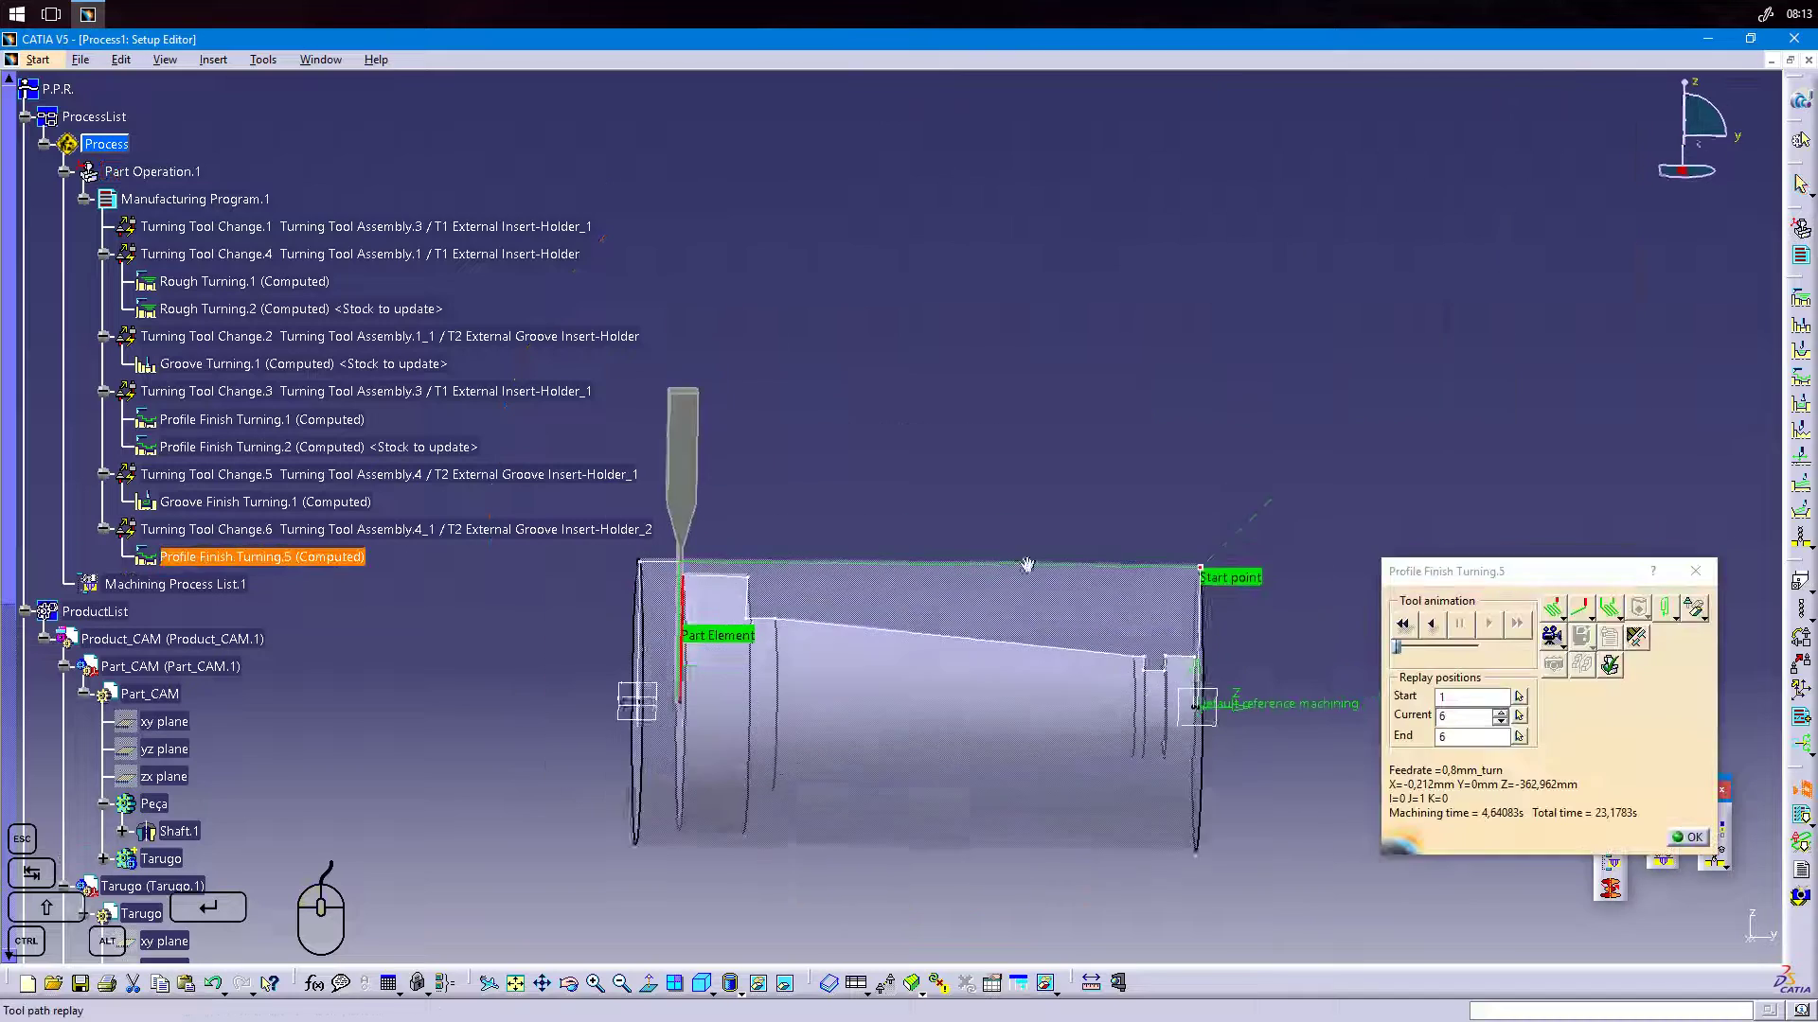
middle_drag(714, 554, 857, 521)
click(1688, 837)
Review the Axial radial approach macro of Profile Finish Turning.5 and replay the tool path to examine the approach motion.
click(1505, 184)
middle_drag(1136, 520, 994, 613)
click(1279, 259)
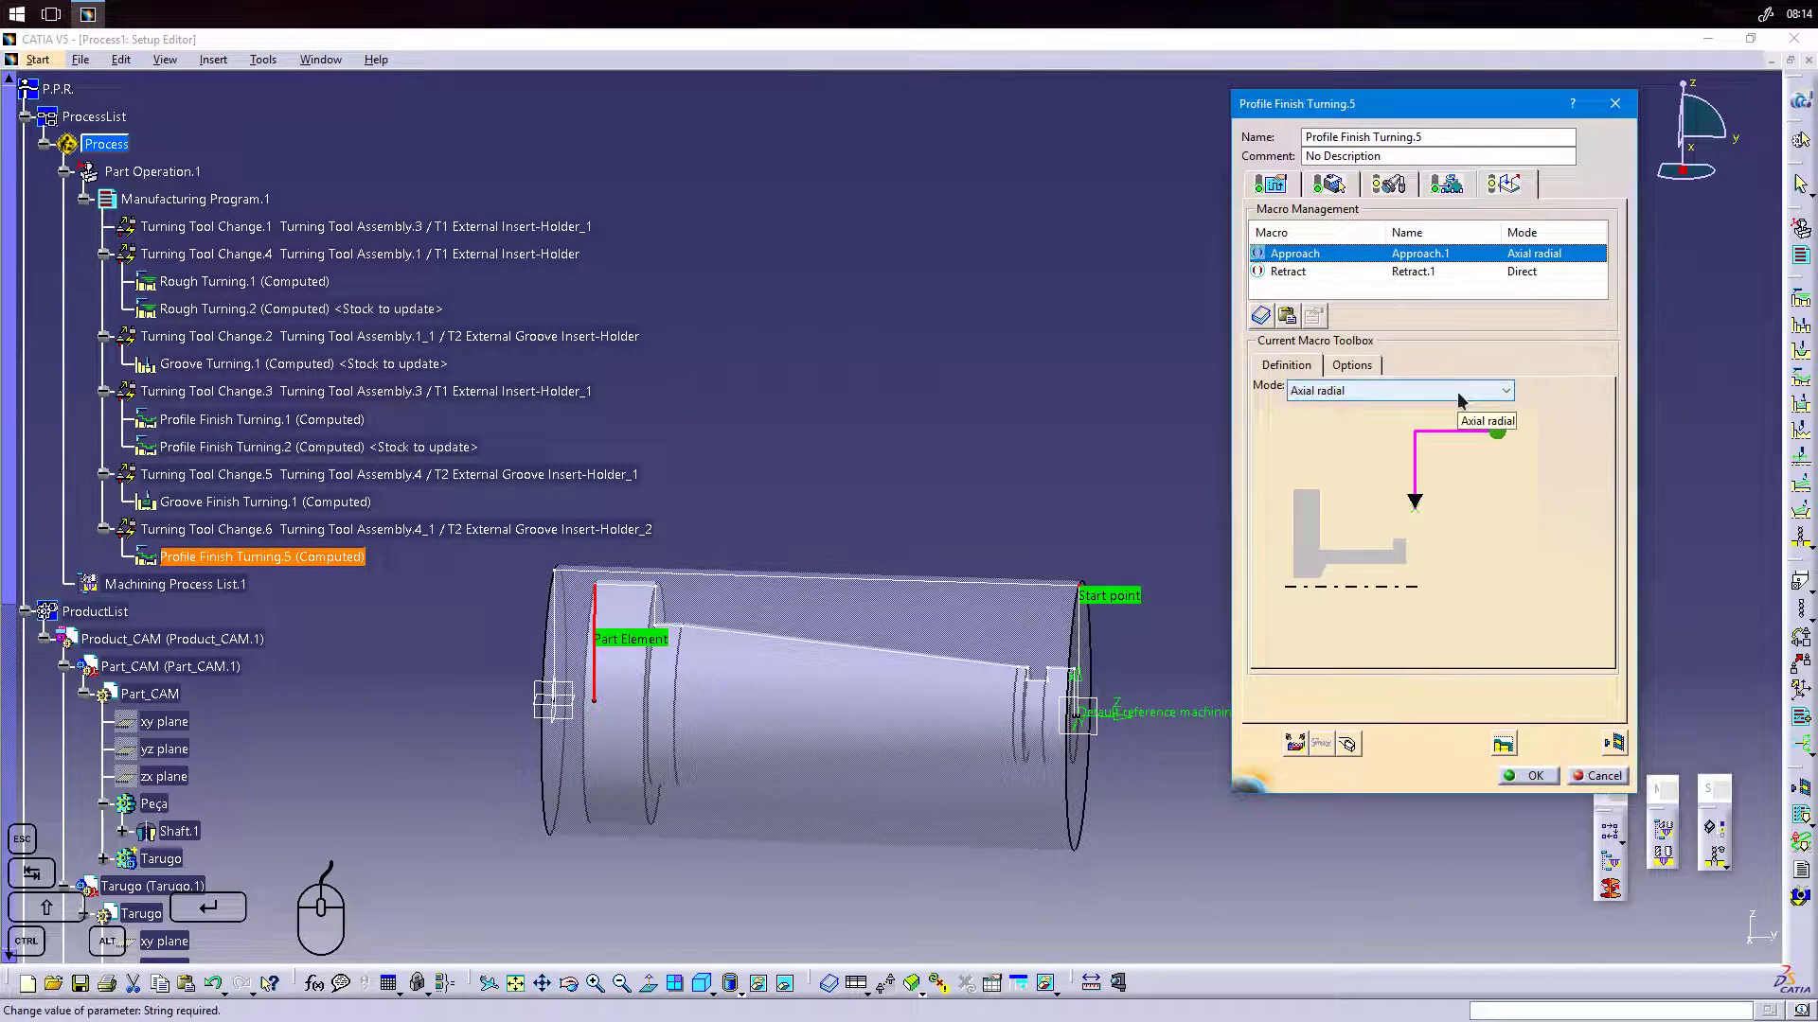
click(1615, 745)
middle_drag(1070, 568, 1127, 540)
click(1688, 837)
mouse_move(938, 705)
middle_down()
mouse_move(912, 572)
mouse_move(923, 695)
middle_up()
click(1502, 743)
click(1688, 837)
Deactivate the approach macro of Profile Finish Turning.5 and replay the tool path around the large end.
right_click(1278, 253)
click(1306, 271)
click(1502, 743)
click(1688, 837)
click(194, 199)
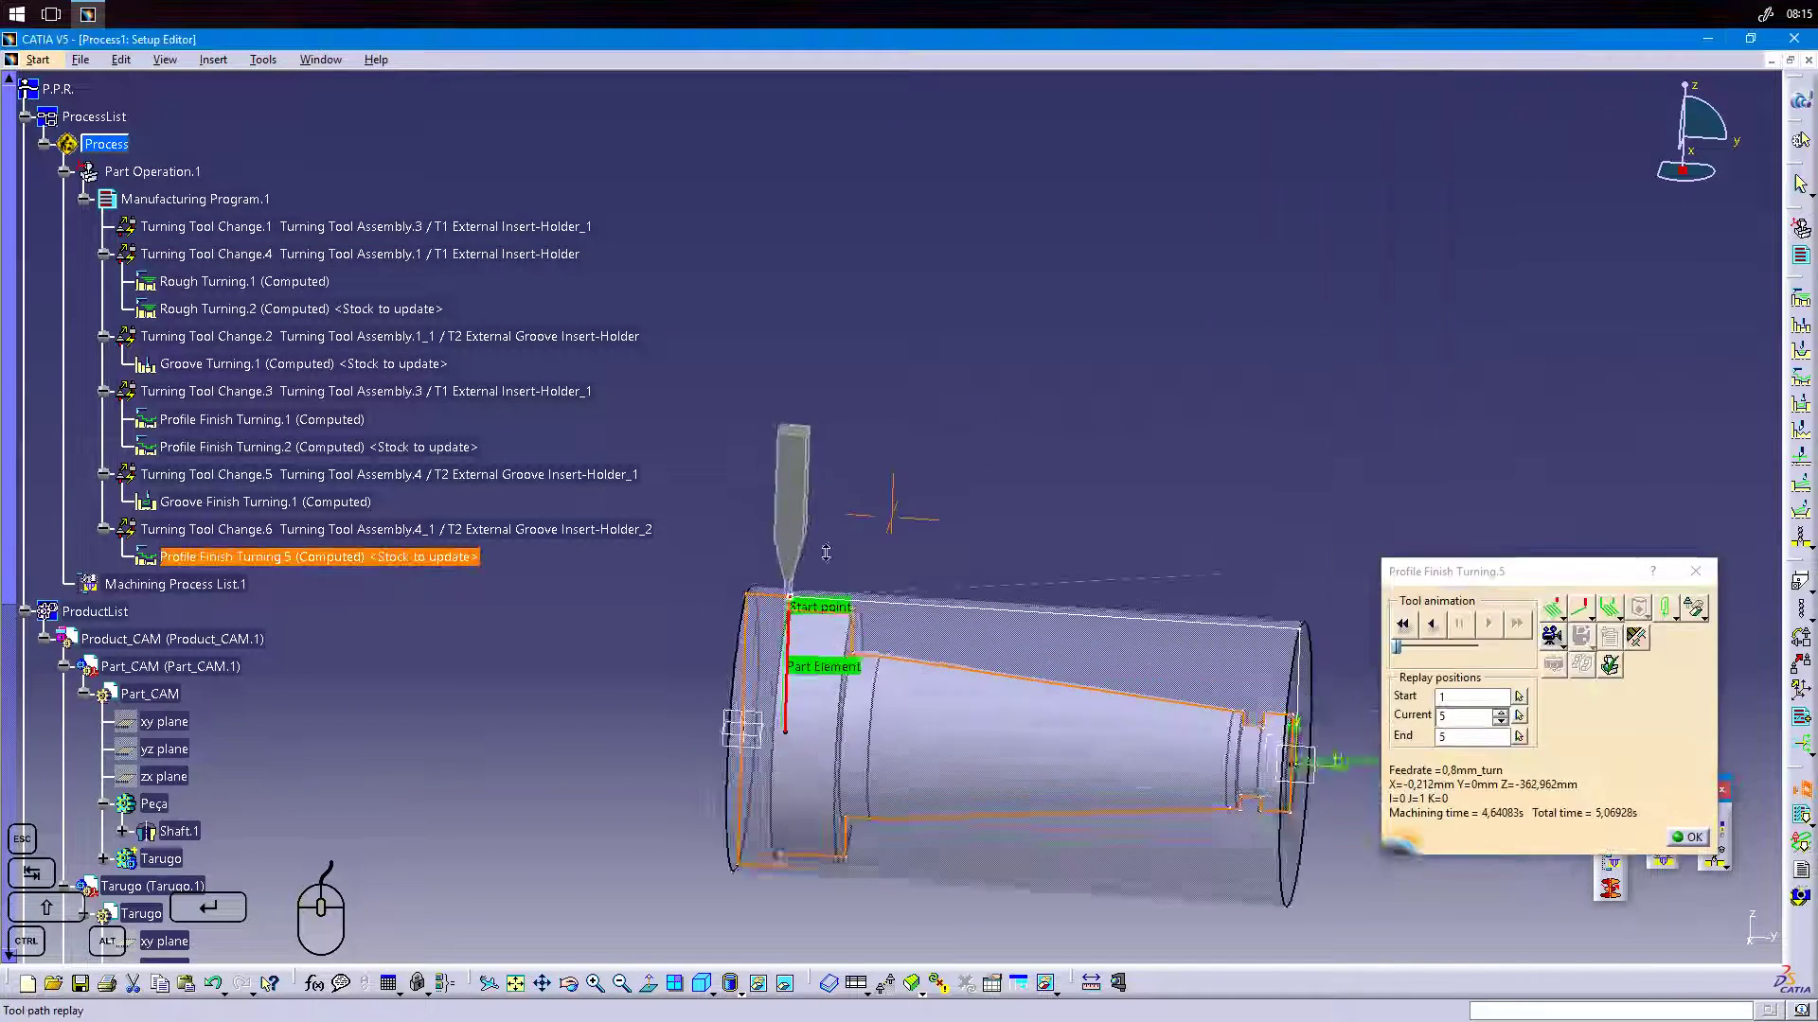
mouse_move(815, 473)
middle_down()
mouse_move(815, 424)
mouse_move(815, 492)
middle_up()
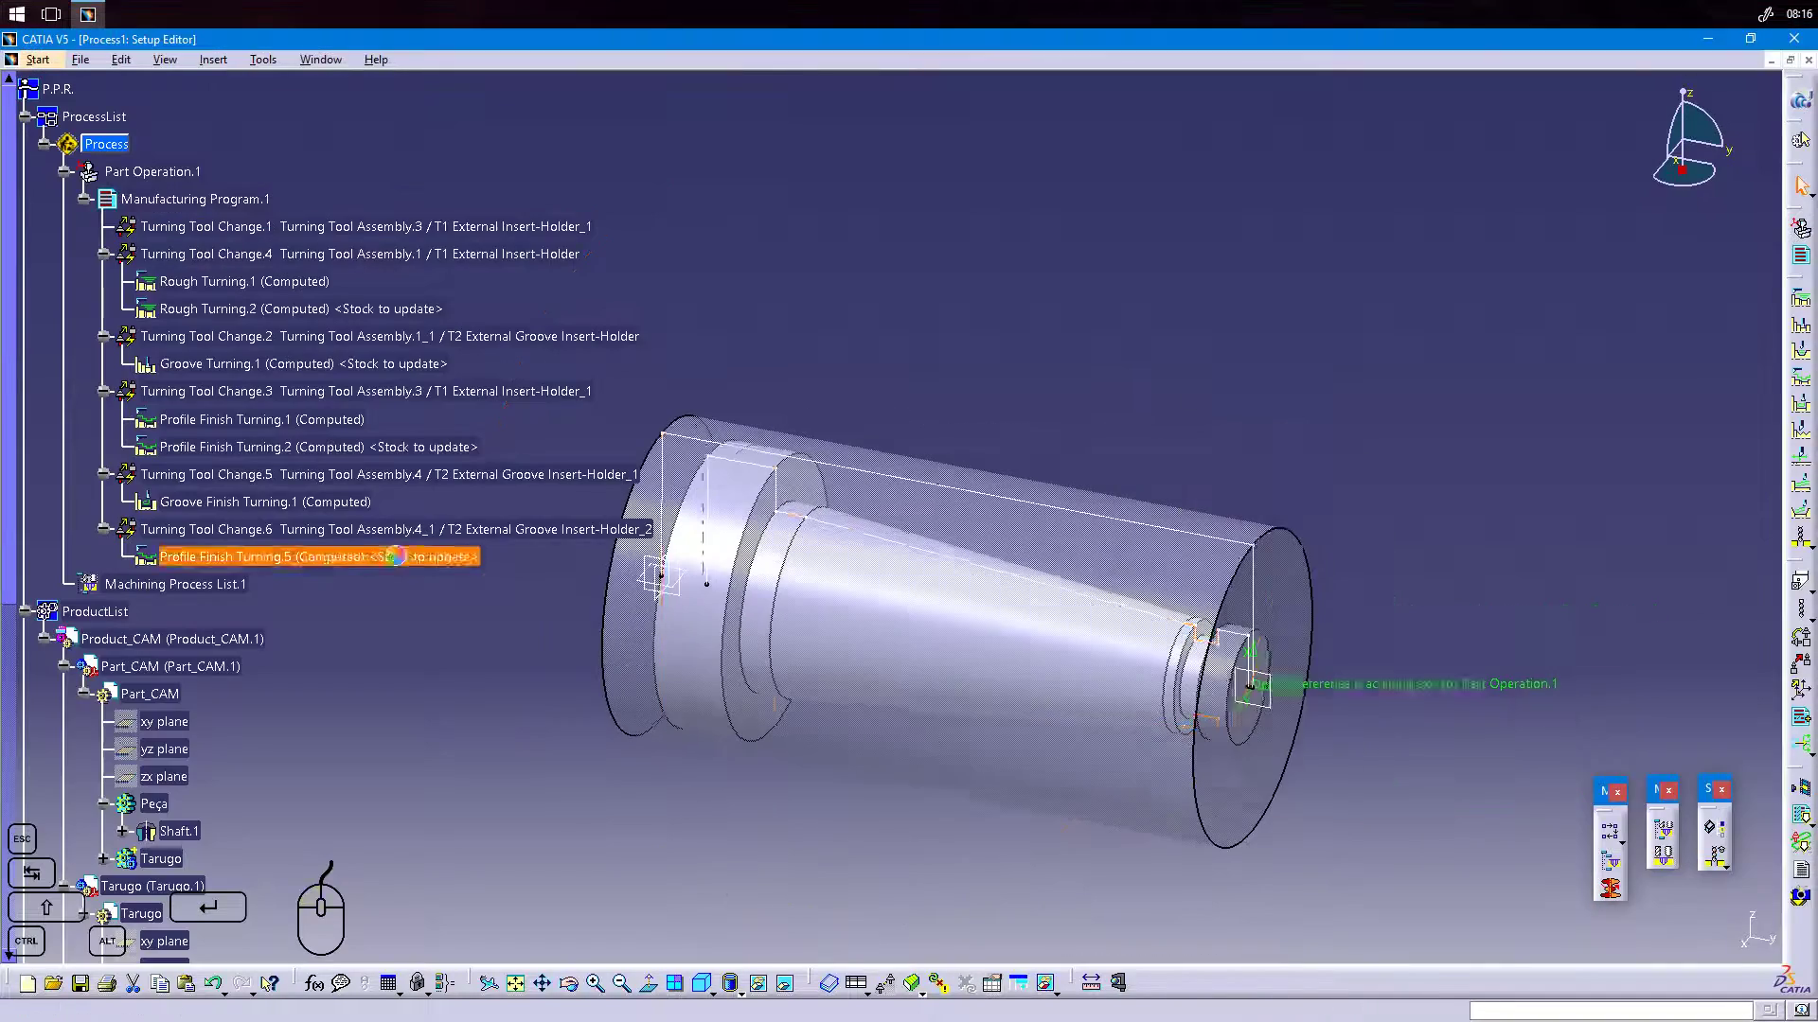
Review the macro and geometry settings of Profile Finish Turning.5 and run the video simulation of Manufacturing Program.1.
double_click(313, 670)
click(1503, 183)
click(1399, 391)
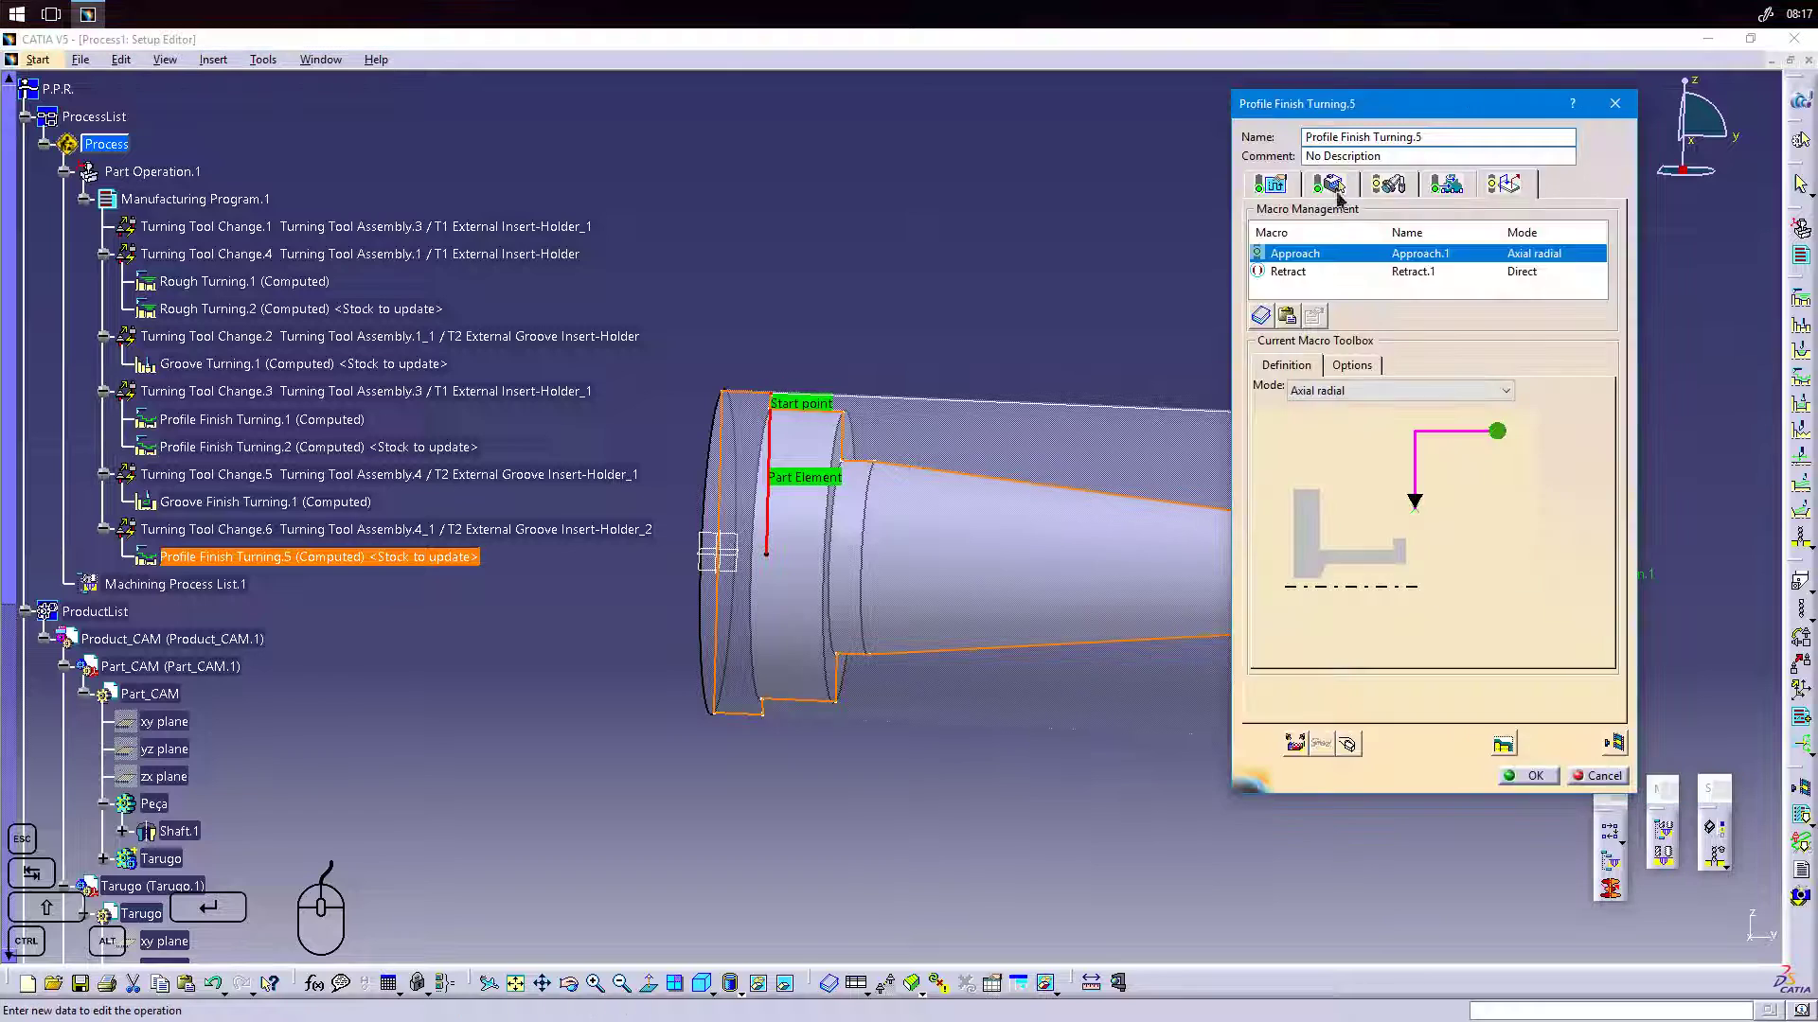
click(1330, 185)
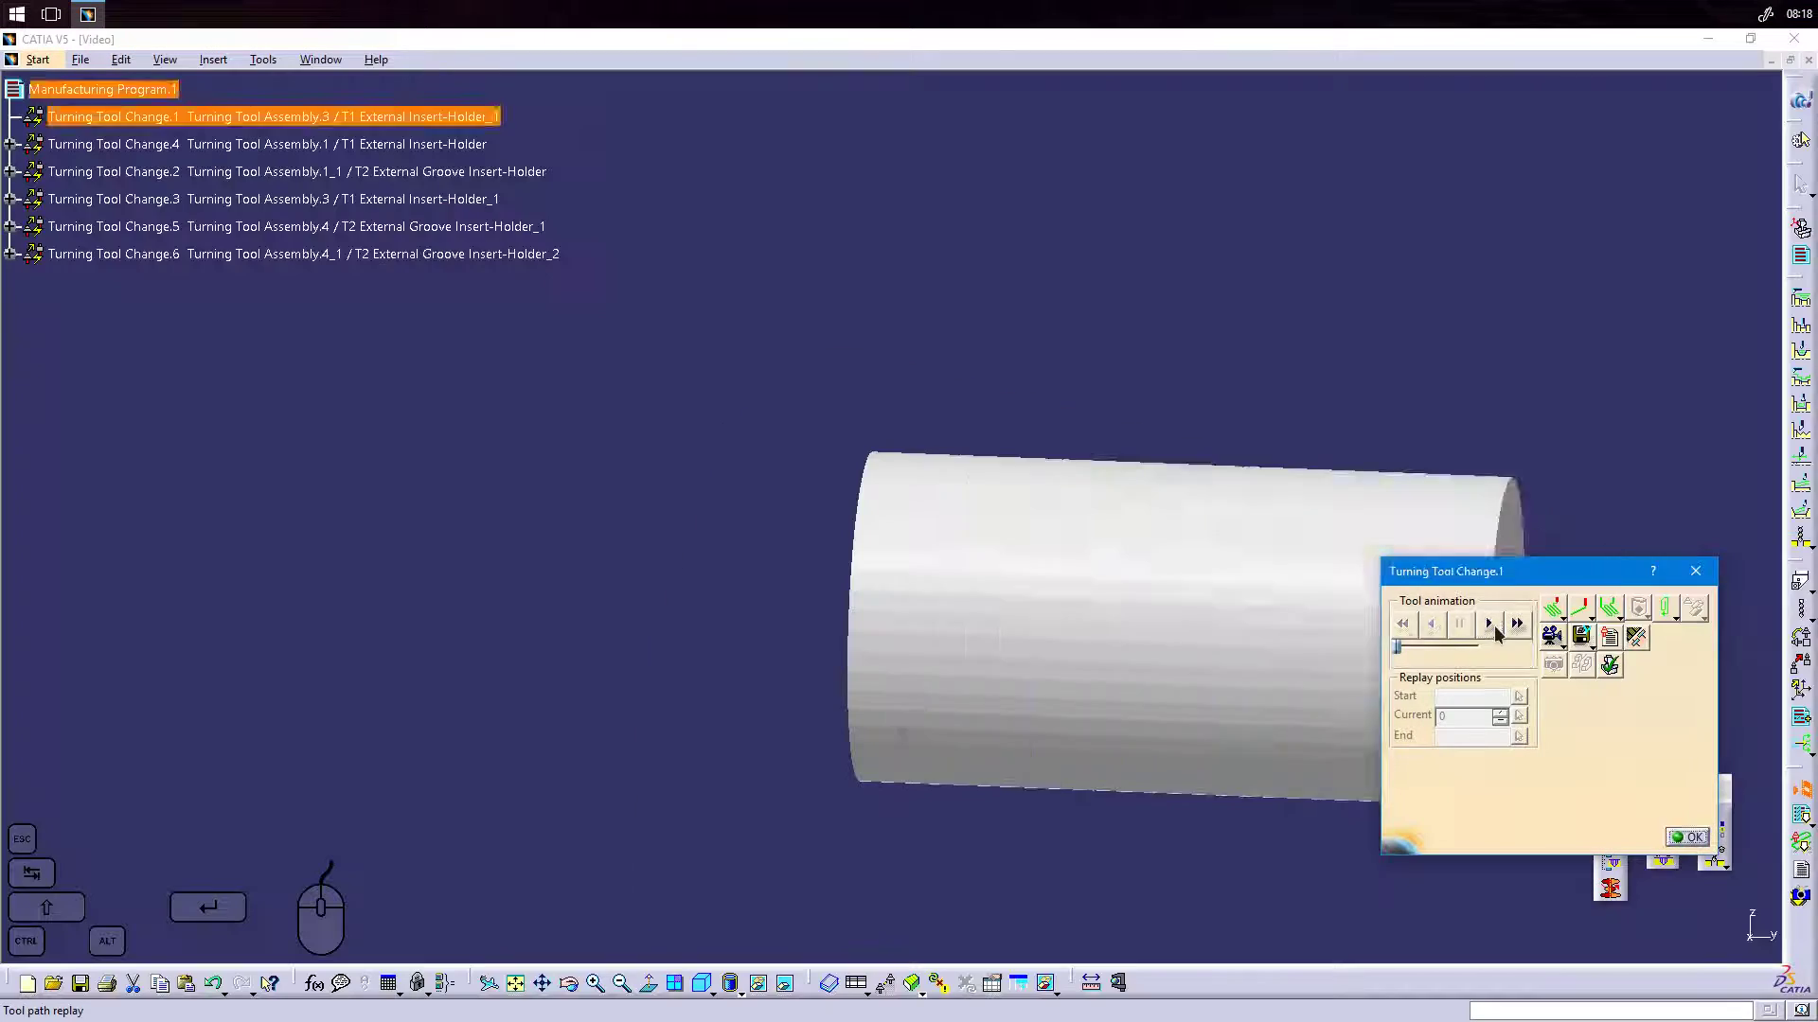
click(1490, 625)
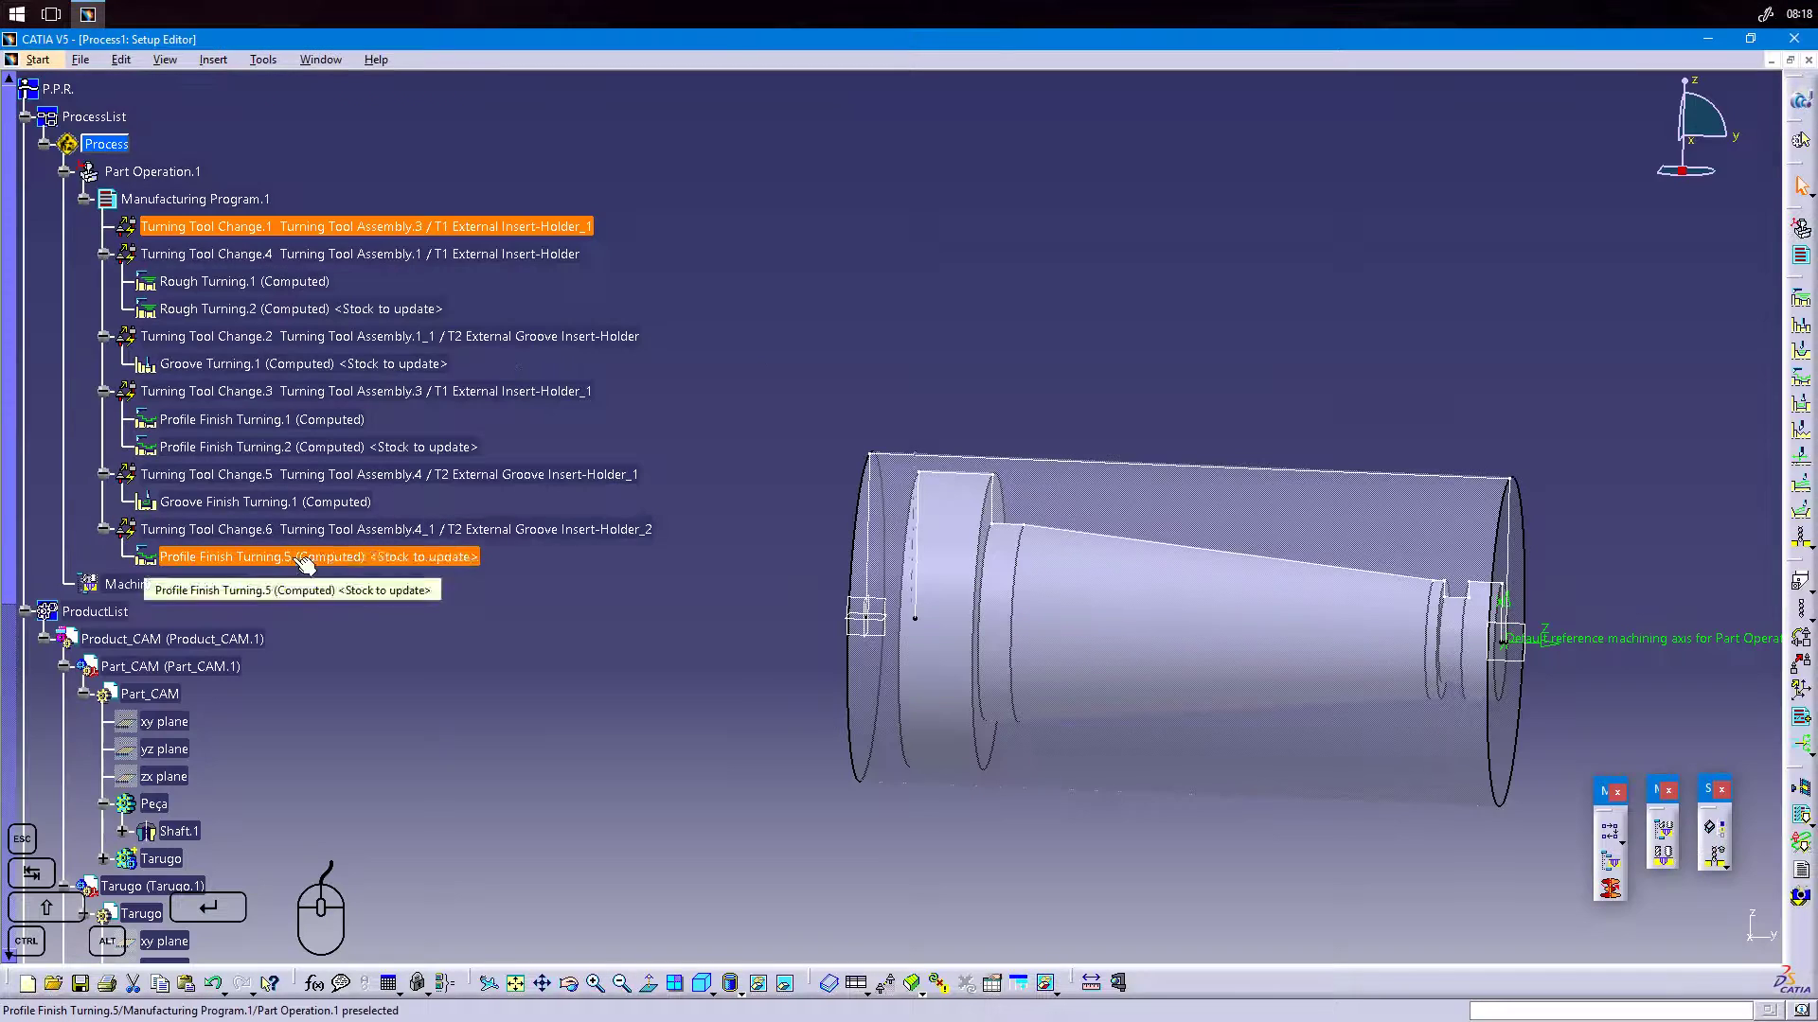
Replay the tool path of Profile Finish Turning.5 and examine the tool motion at the large end.
right_click(295, 559)
mouse_move(416, 815)
click(587, 654)
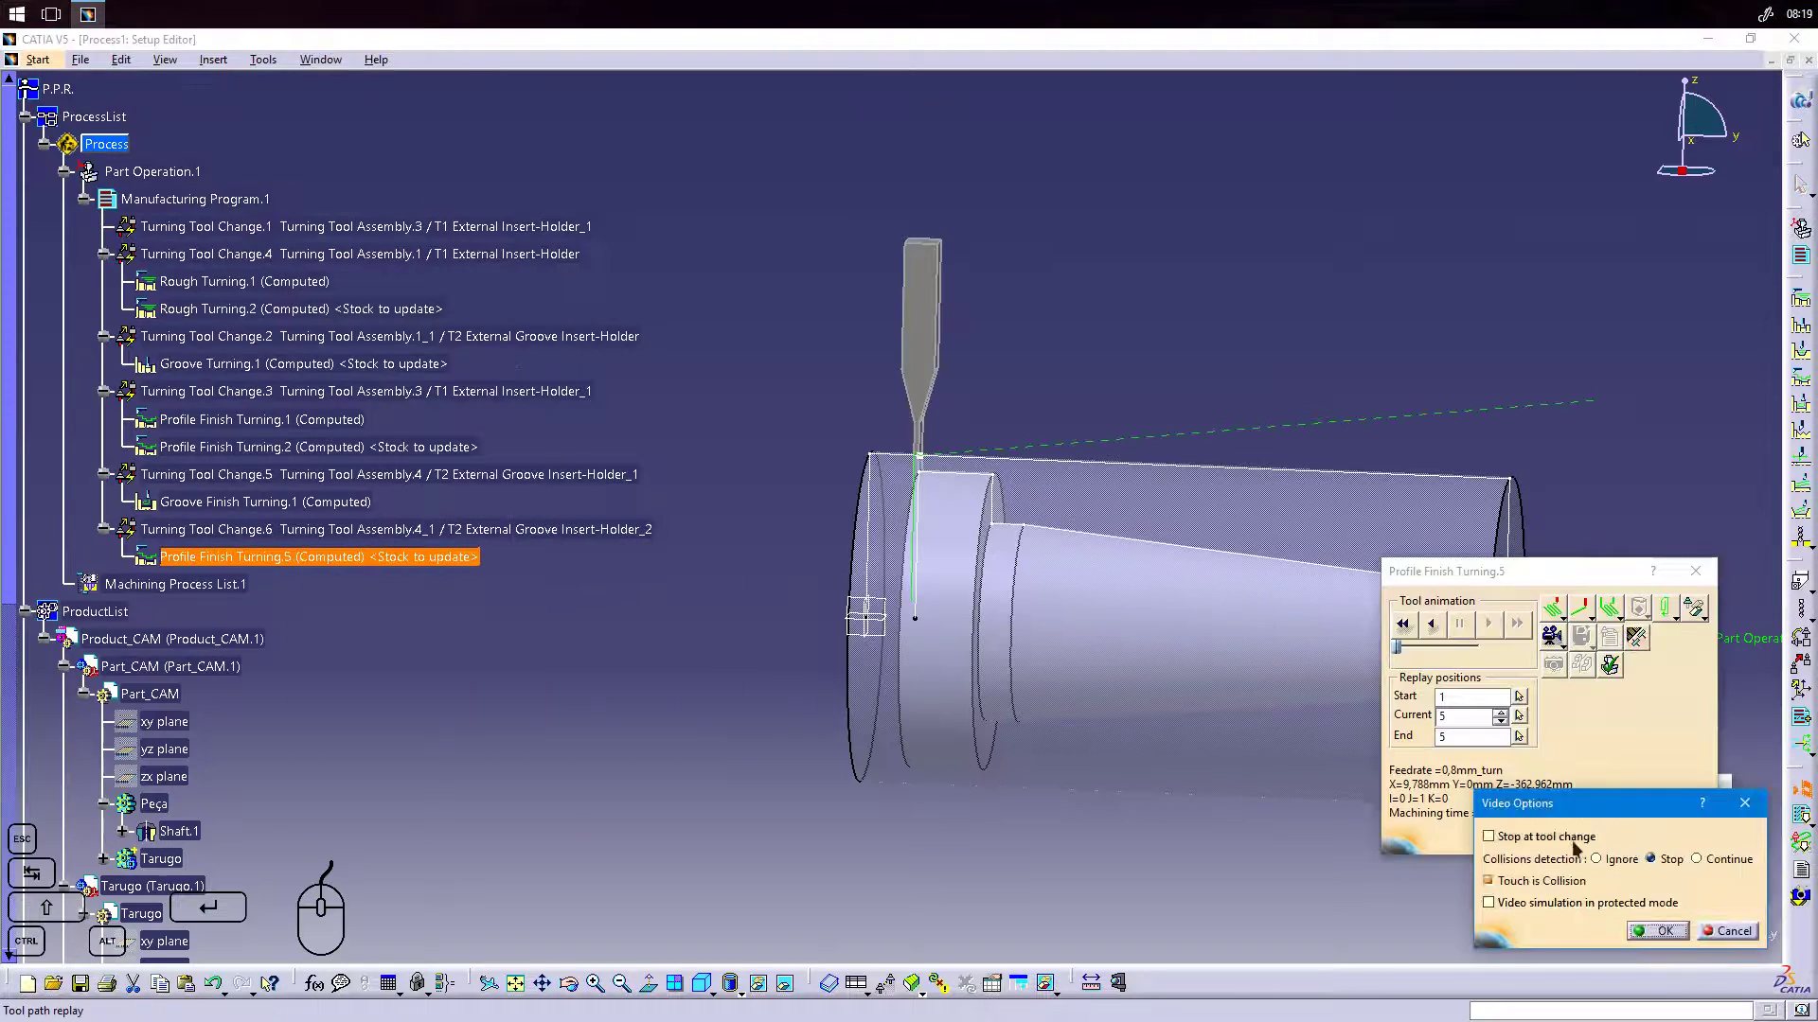
click(1507, 627)
middle_drag(1089, 559, 1331, 402)
click(1687, 837)
Review the holder and geometry of Profile Finish Turning.5, then set its Approach macro mode to Direct and accept the operation.
double_click(319, 557)
click(1491, 186)
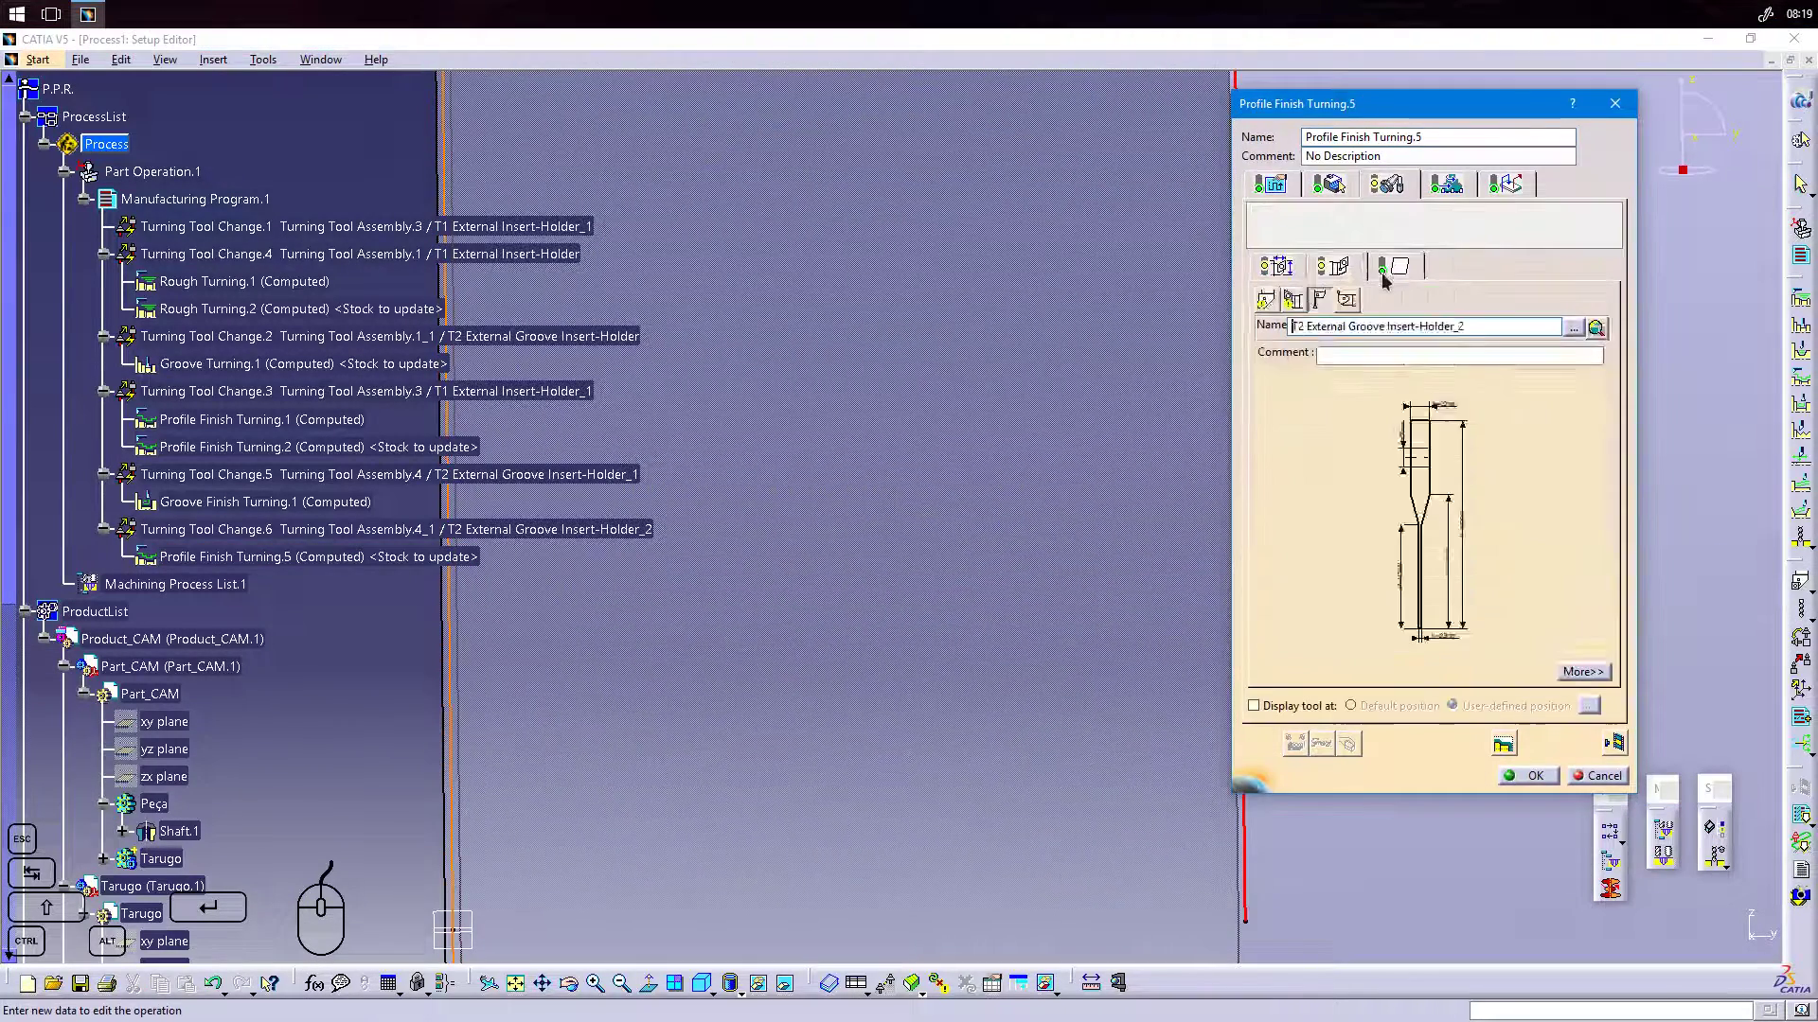
click(1326, 268)
click(1331, 185)
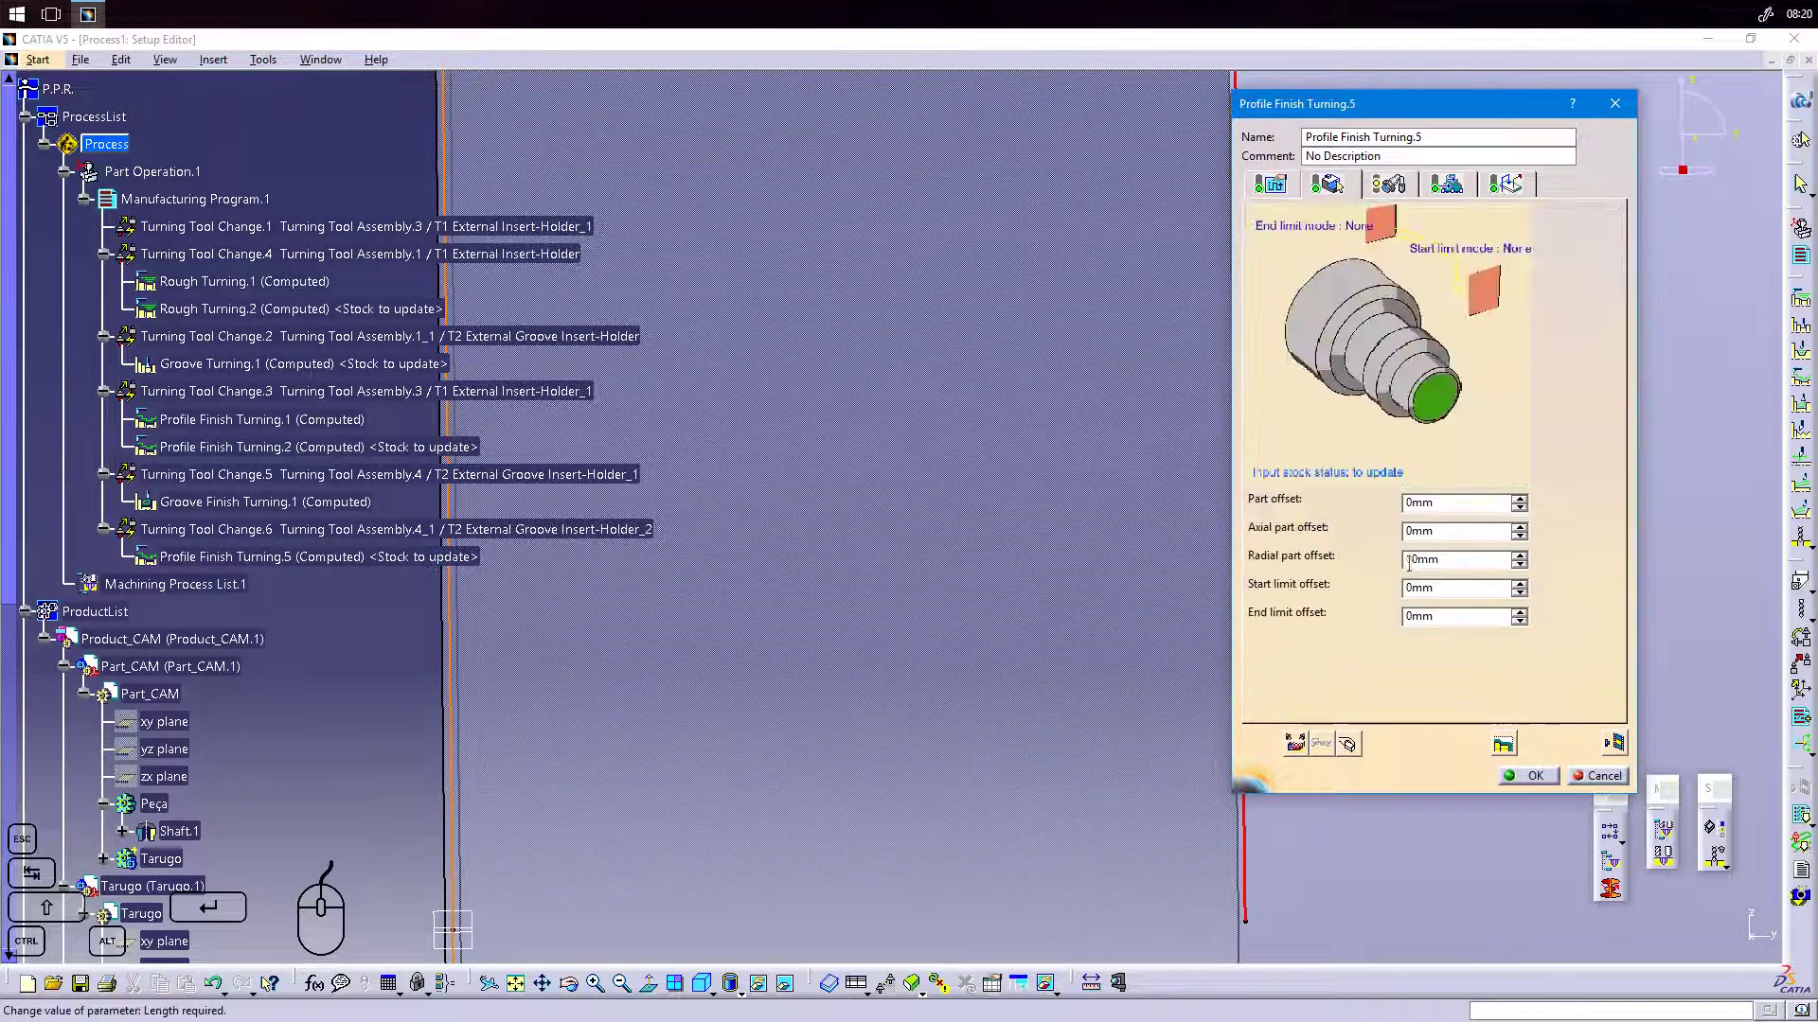
click(1503, 185)
click(1448, 392)
click(1430, 431)
click(1528, 776)
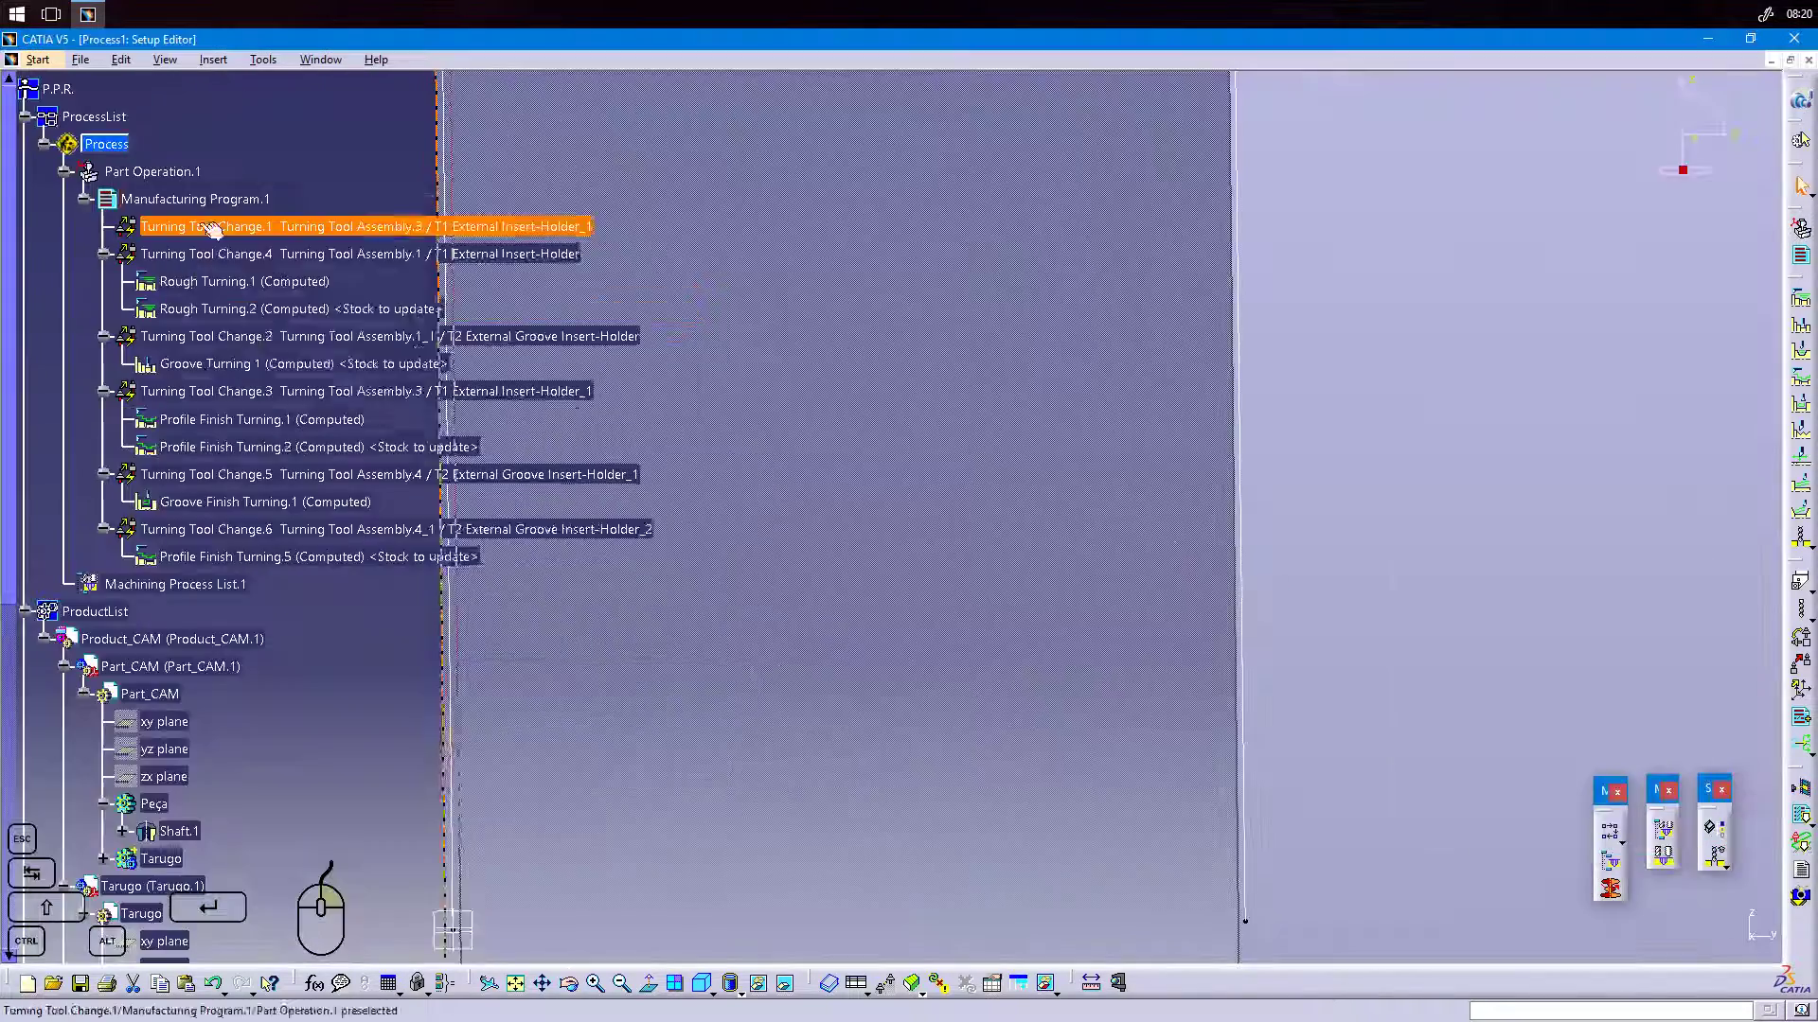
Simulate the machining, then set the Direct approach start point of Profile Finish Turning.5 at the stock's small-end corner and replay its tool path.
double_click(212, 228)
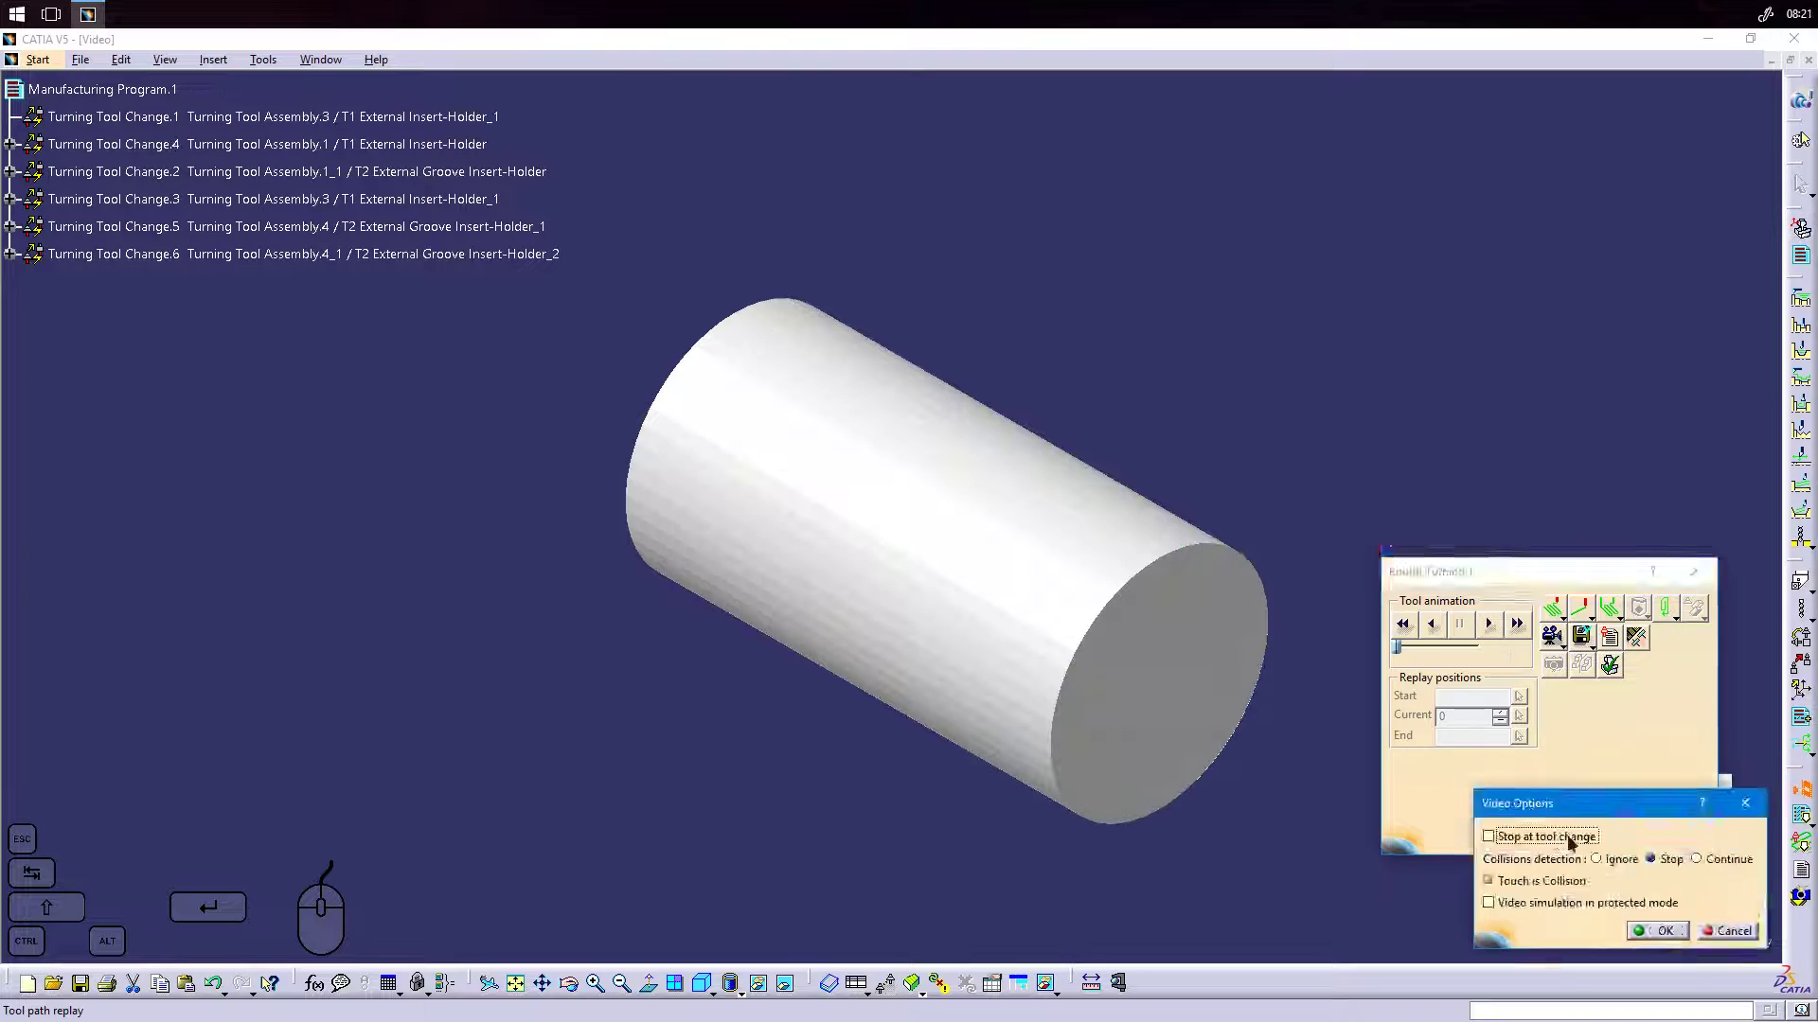
drag(1340, 438, 1268, 455)
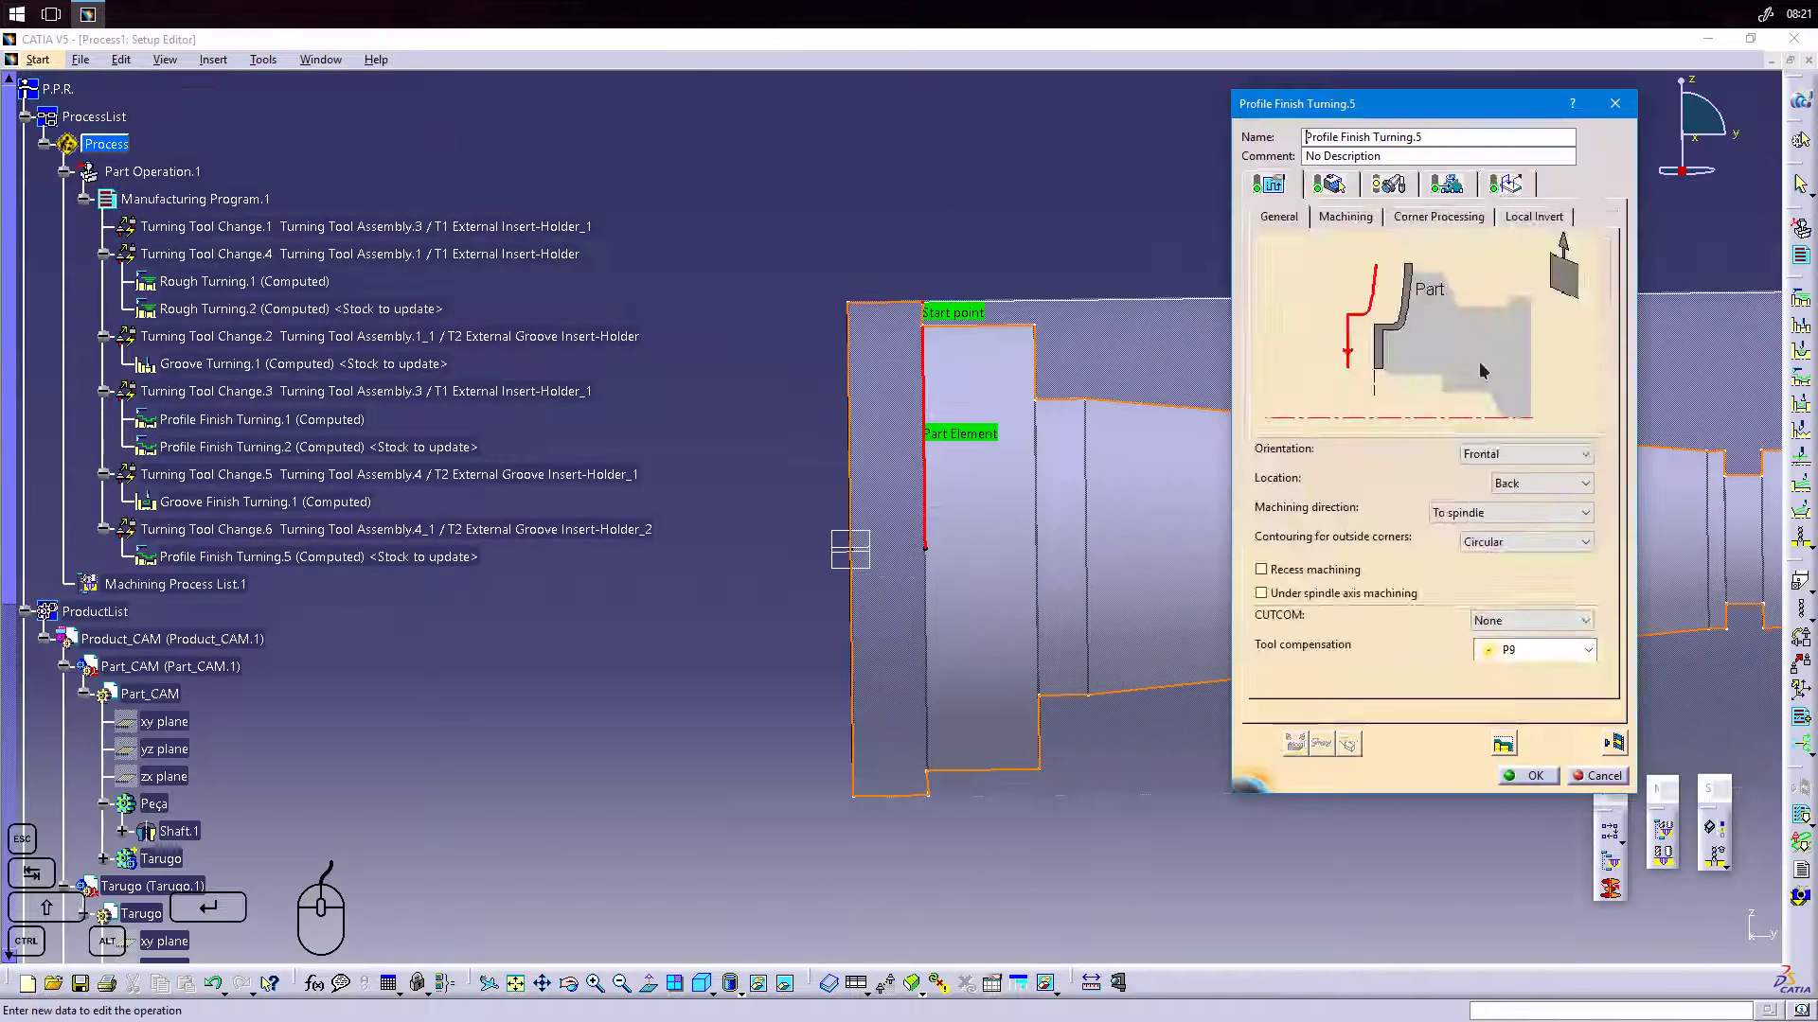
click(1505, 183)
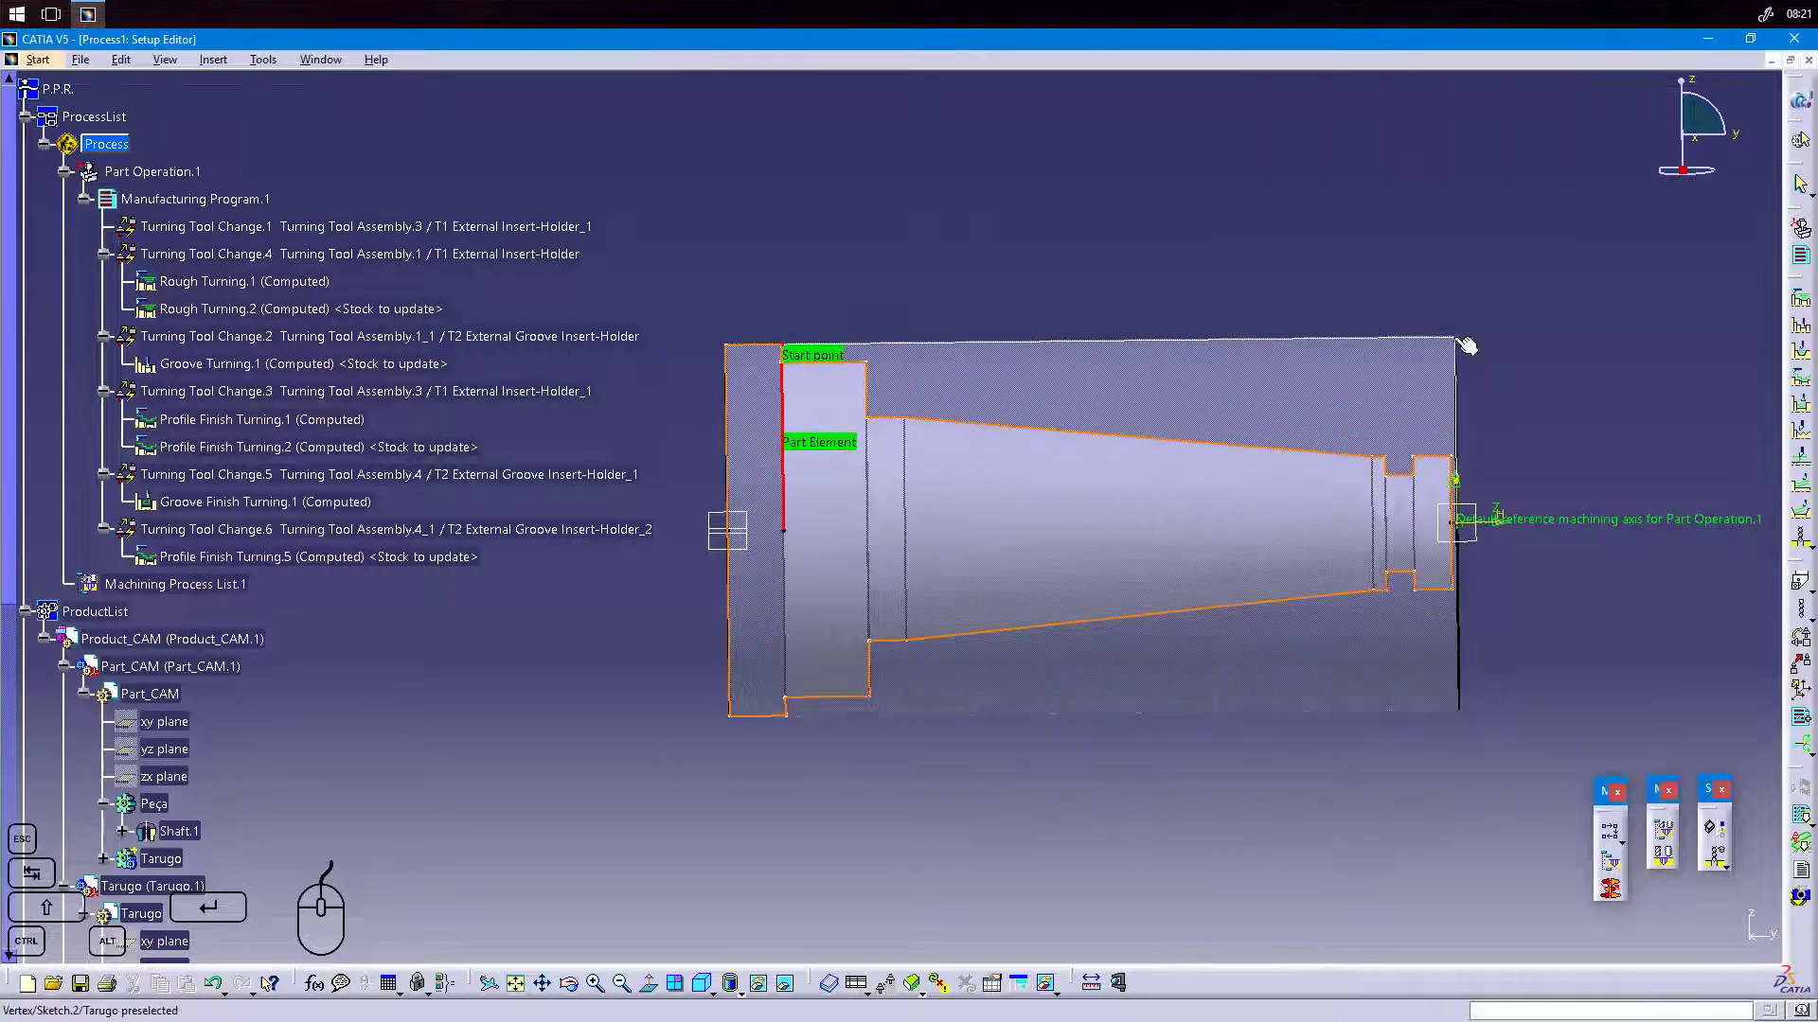
click(1330, 185)
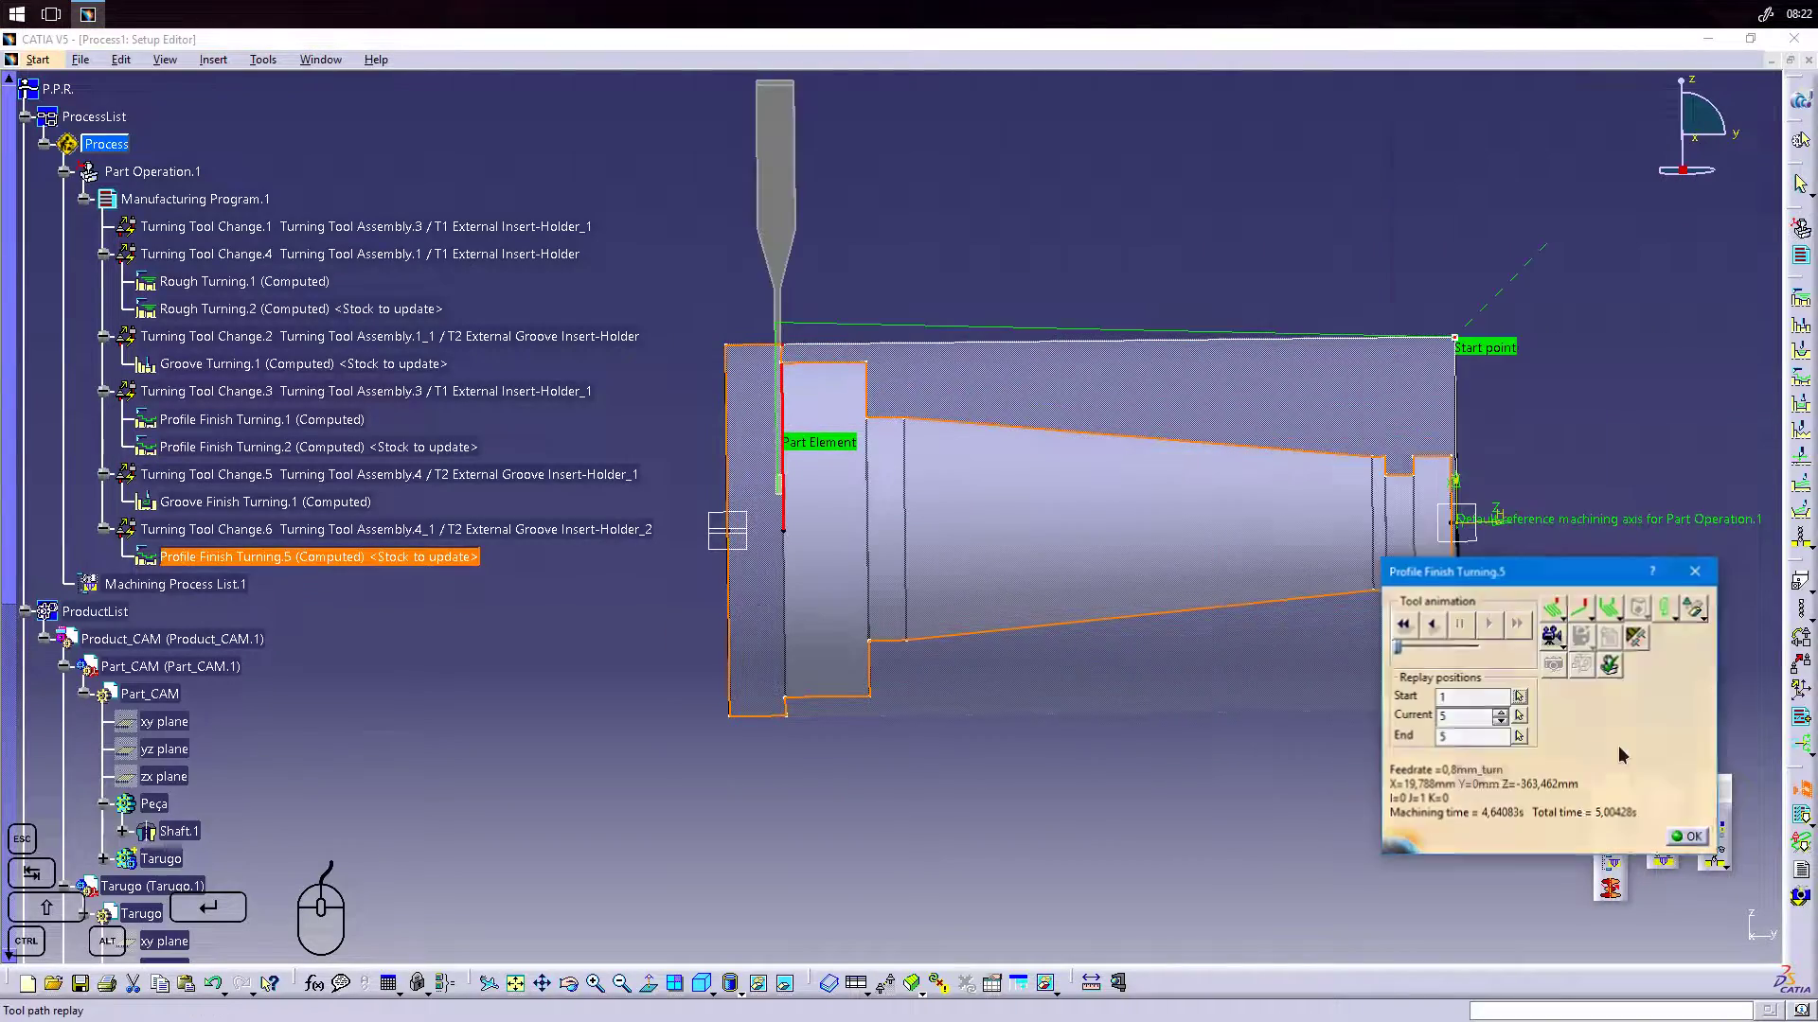
Run the video simulation of Manufacturing Program.1 and inspect the cut behind the large end.
click(195, 199)
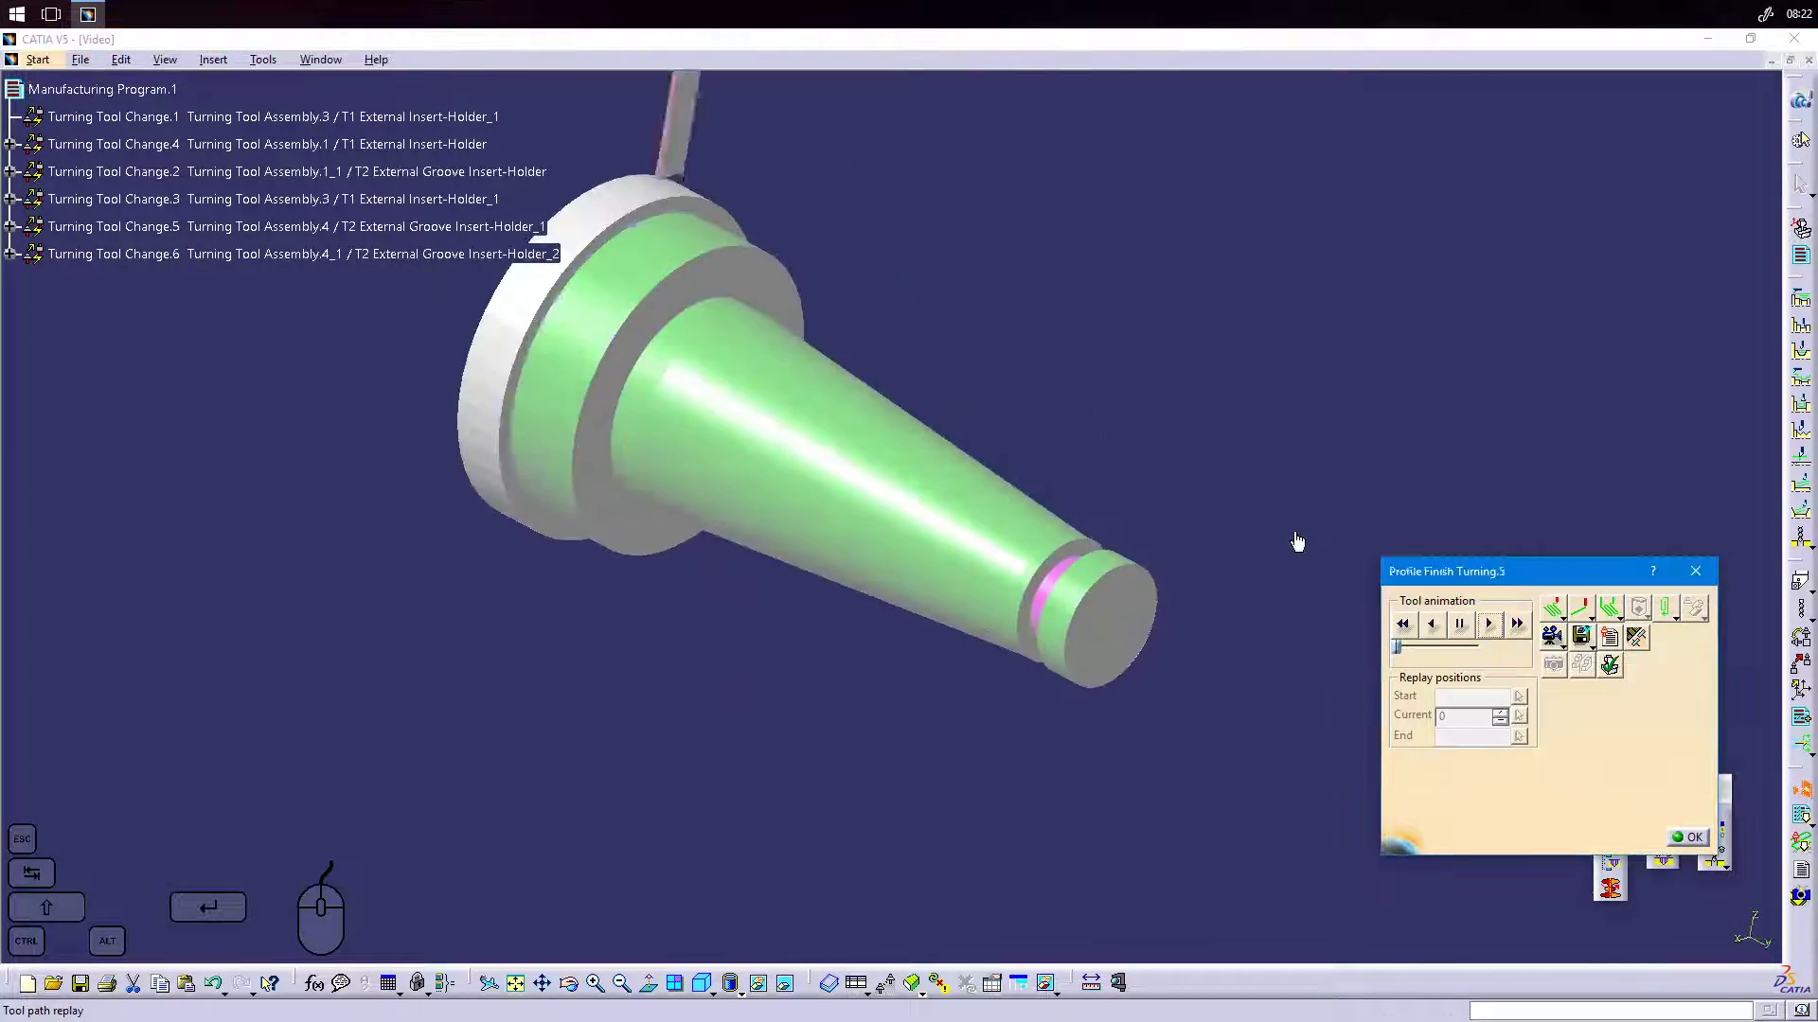
middle_drag(1295, 538, 920, 654)
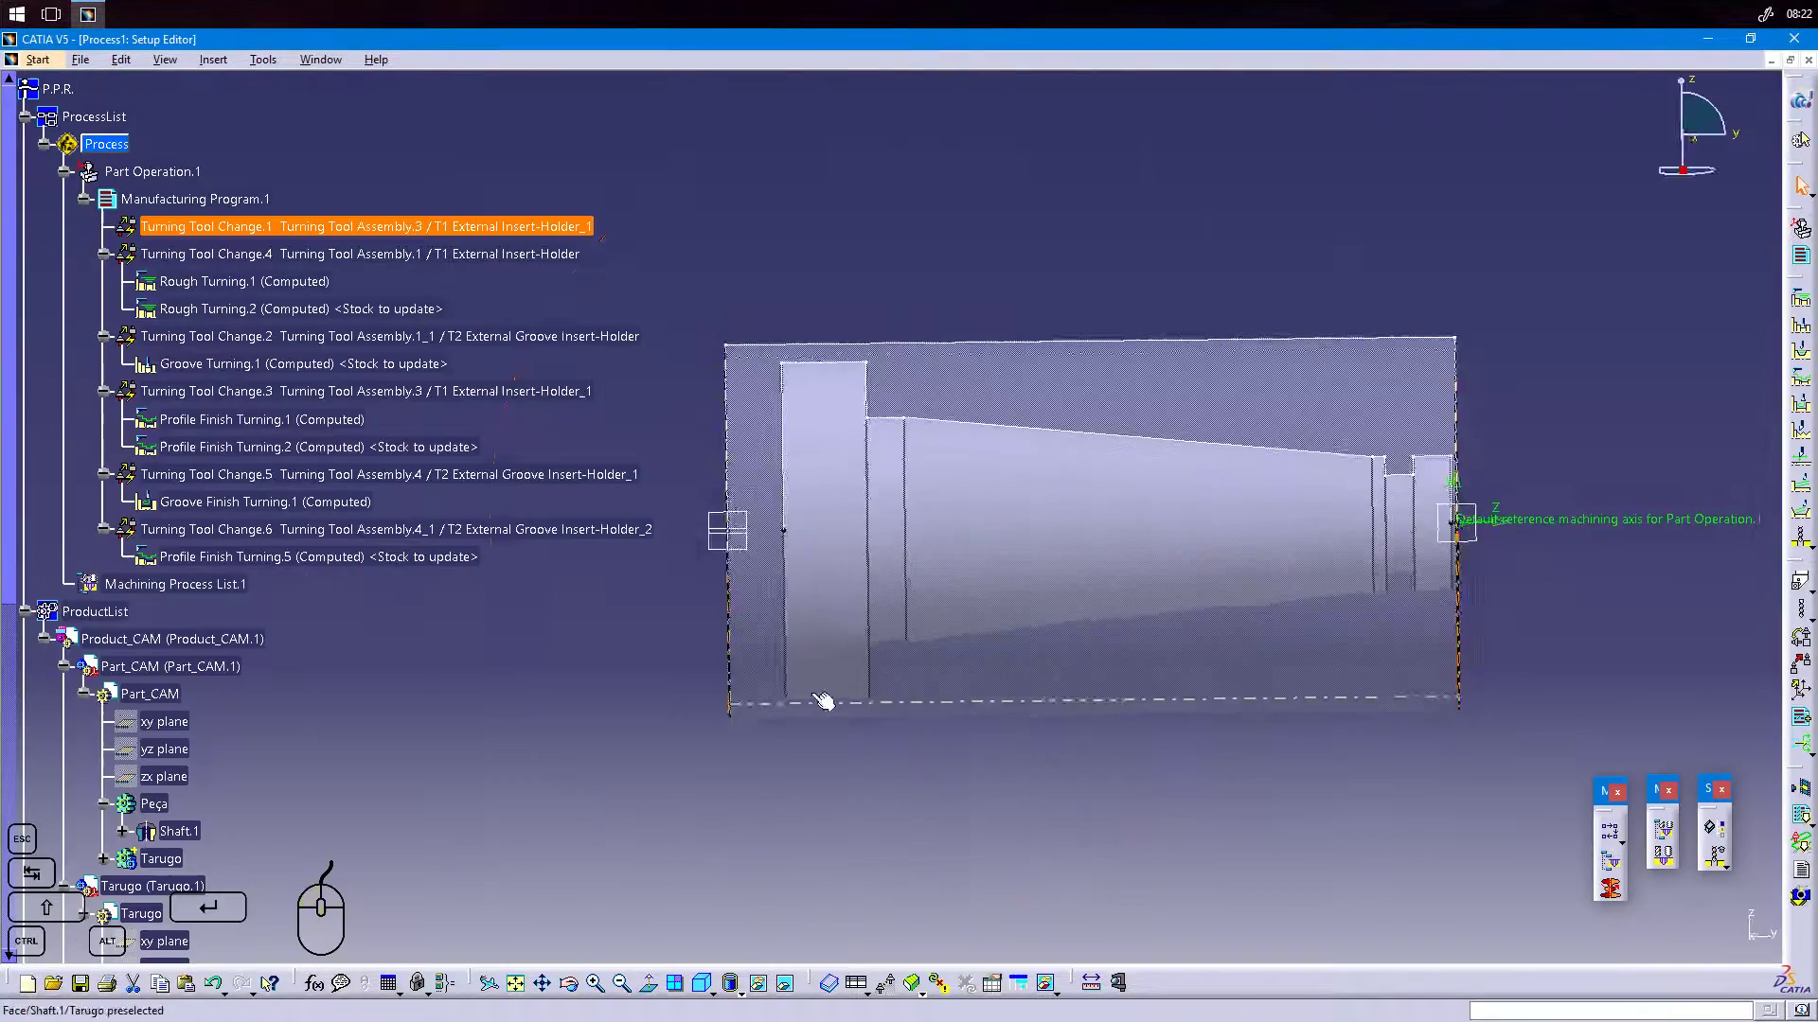
mouse_move(947, 719)
middle_down()
mouse_move(1092, 789)
mouse_move(1013, 662)
mouse_move(918, 755)
mouse_move(947, 739)
middle_up()
Review the Direct approach of Profile Finish Turning.5, set the radial part offset to 10 mm and accept the operation.
double_click(284, 559)
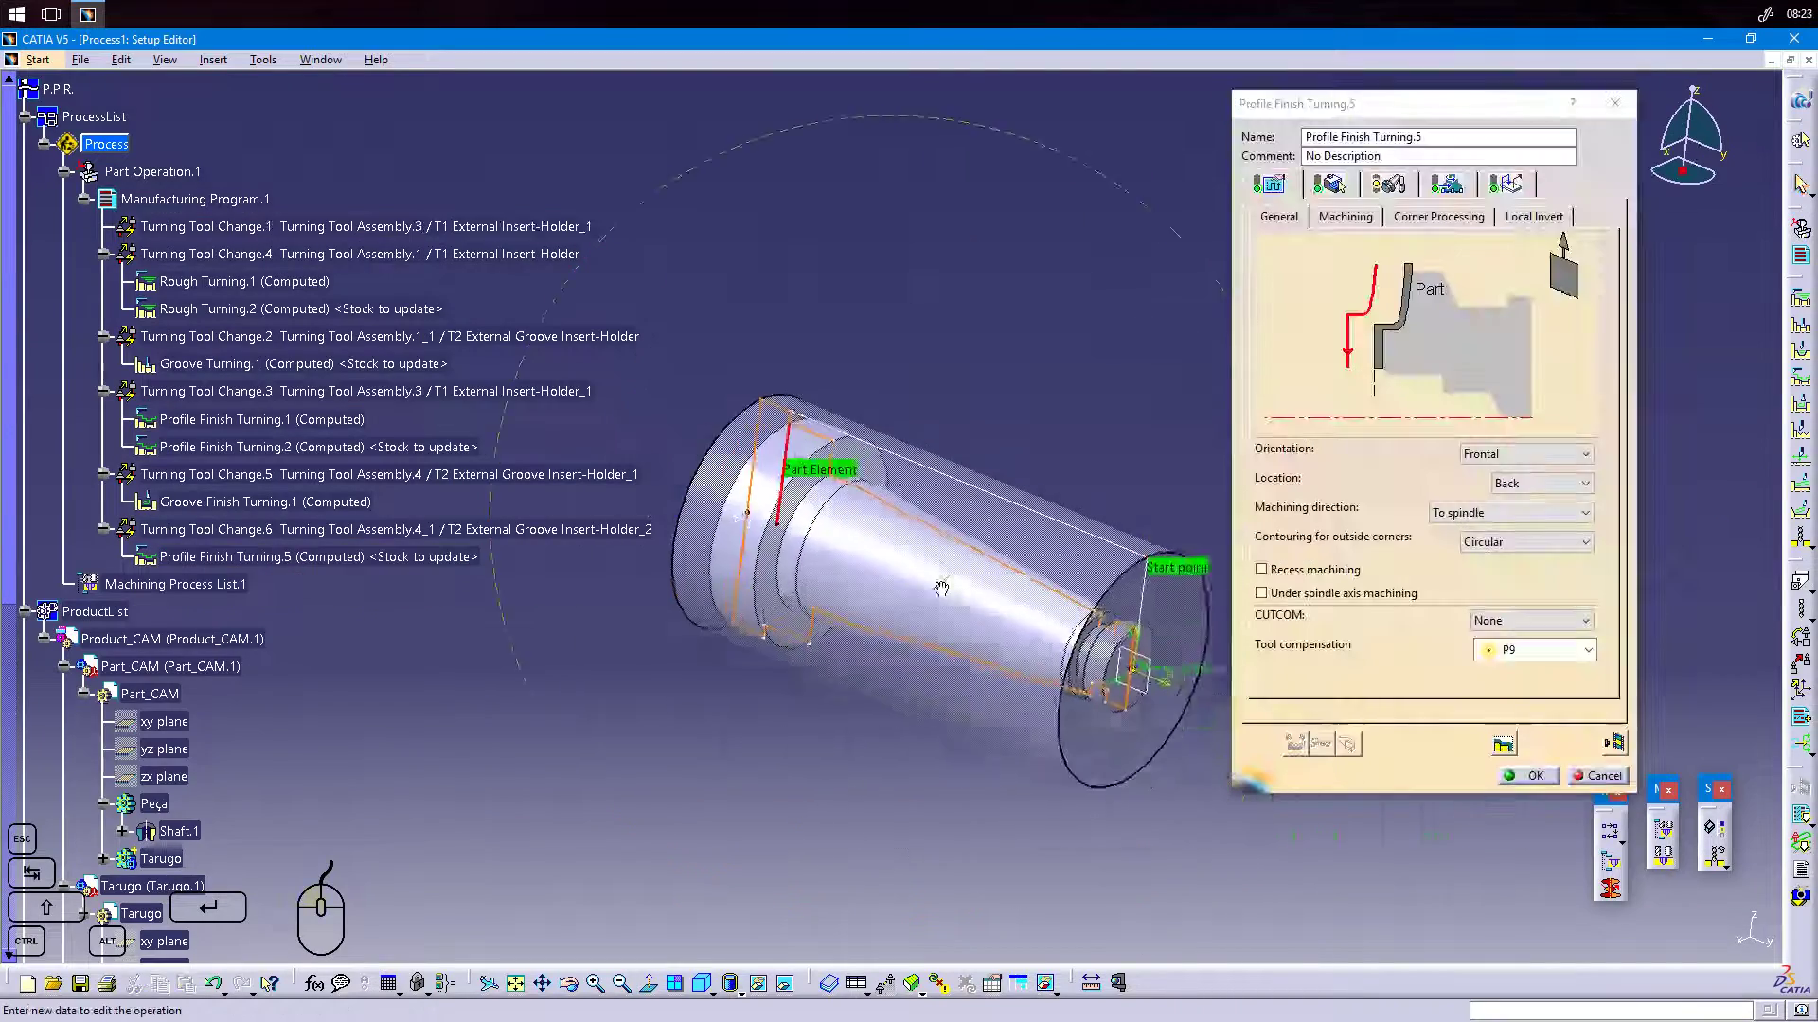
click(1505, 184)
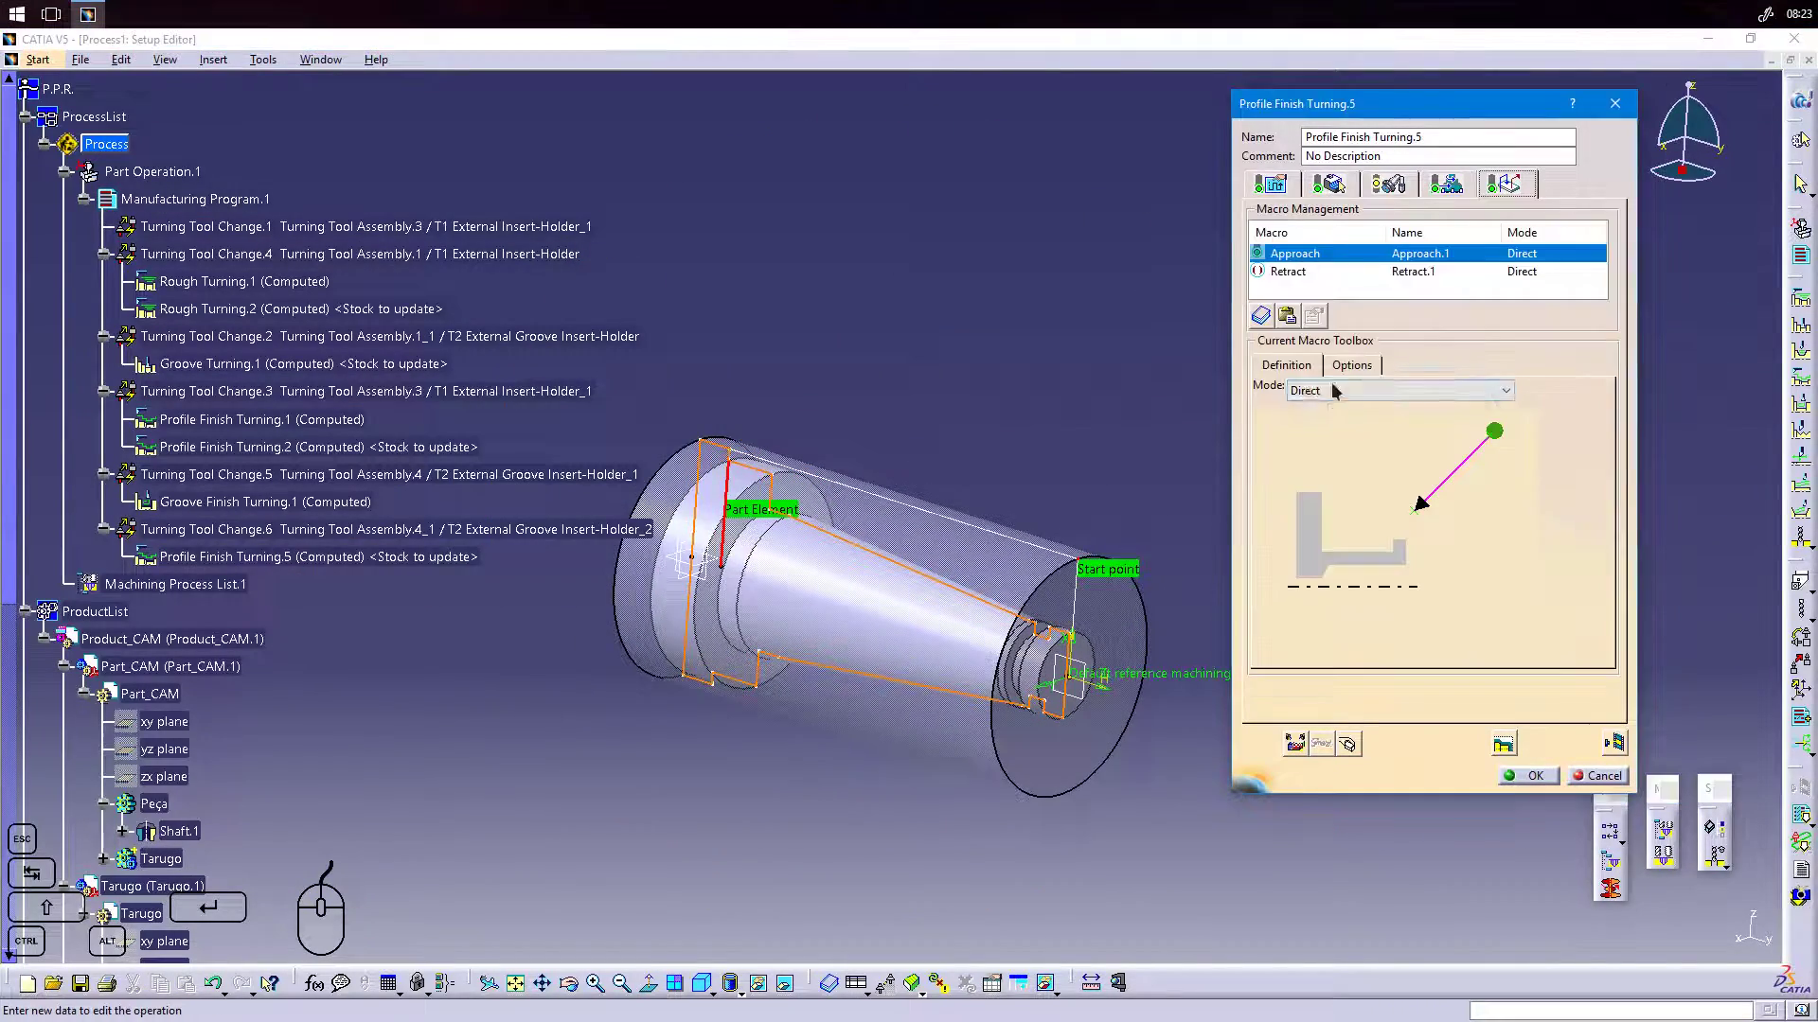
middle_drag(837, 618, 914, 588)
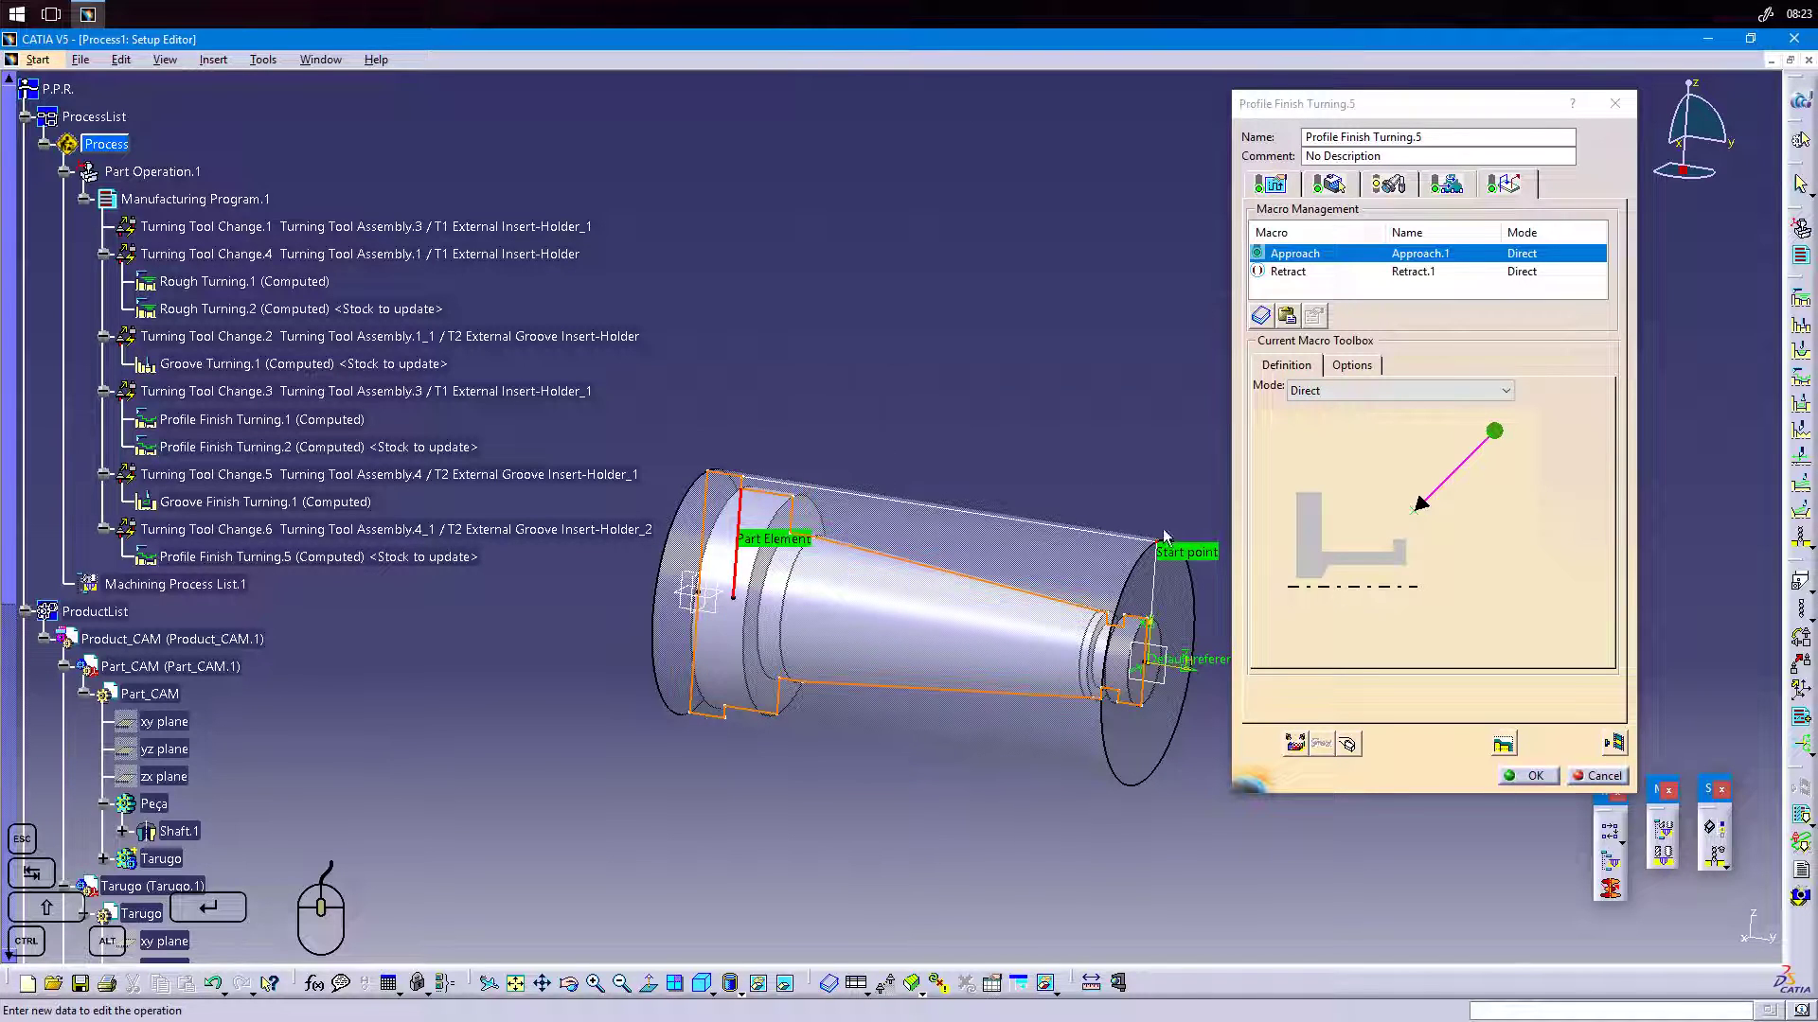
click(1328, 185)
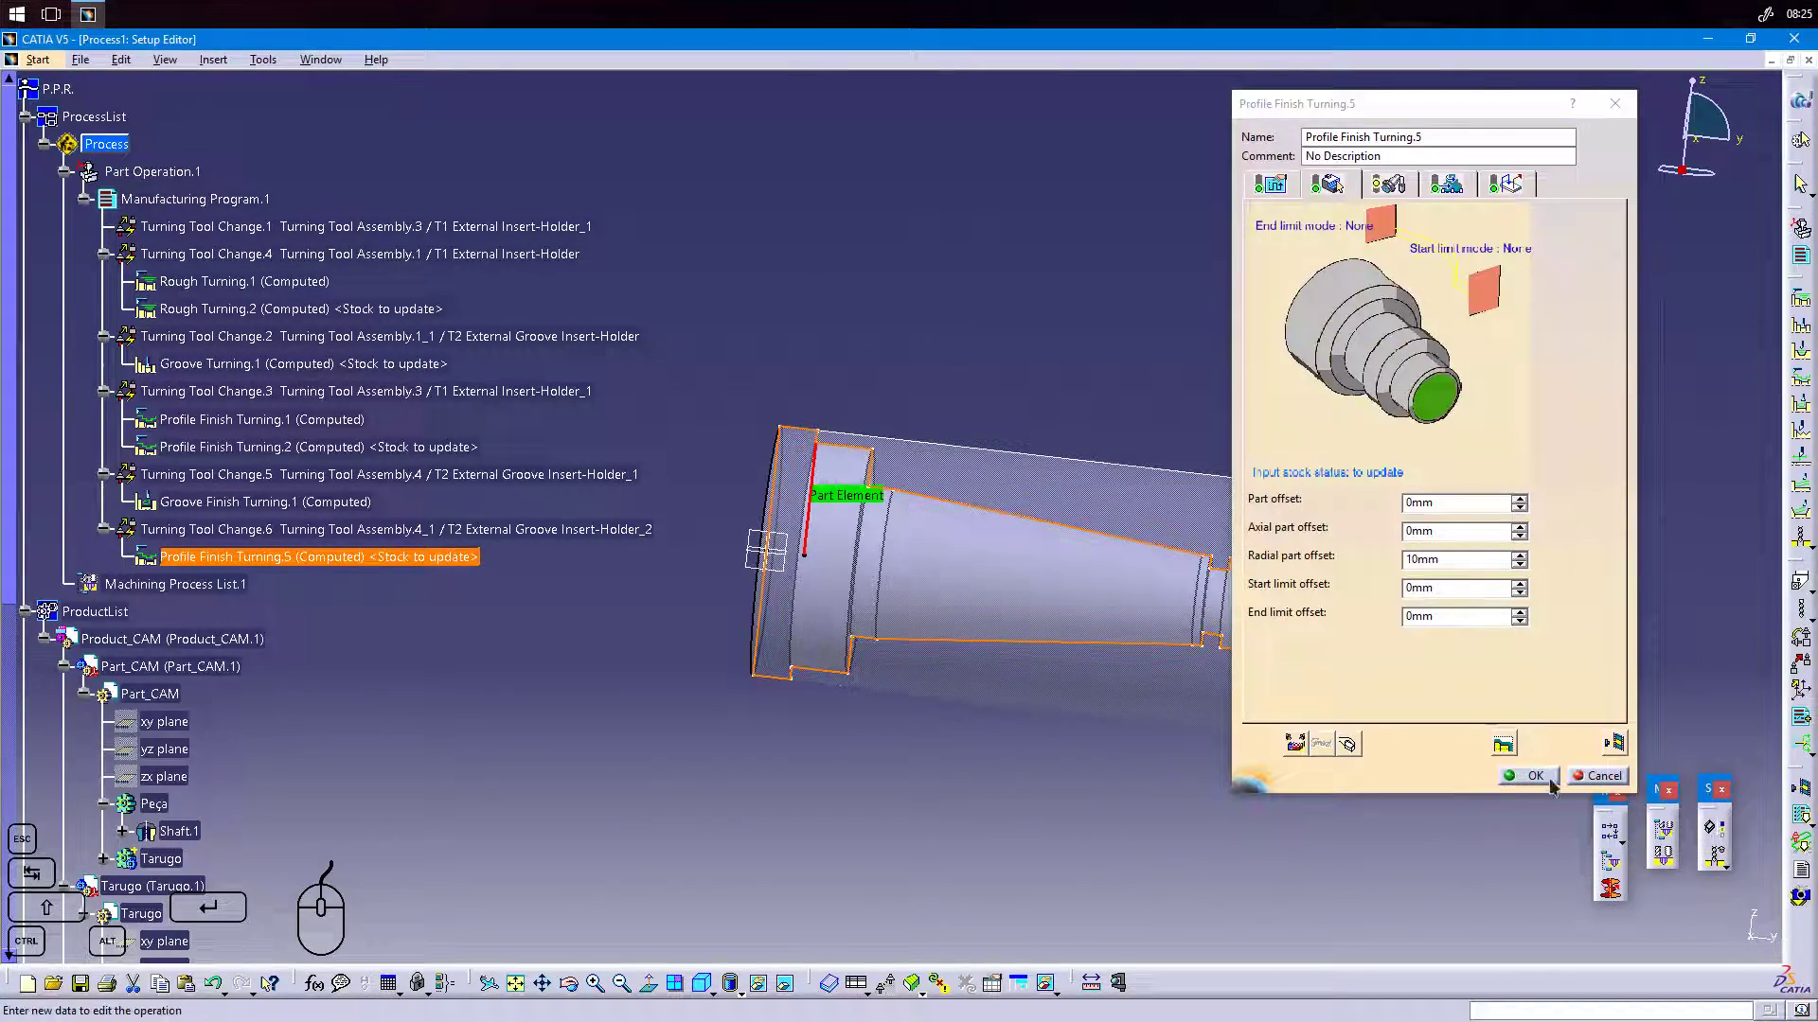
click(1529, 776)
middle_drag(1231, 720, 868, 707)
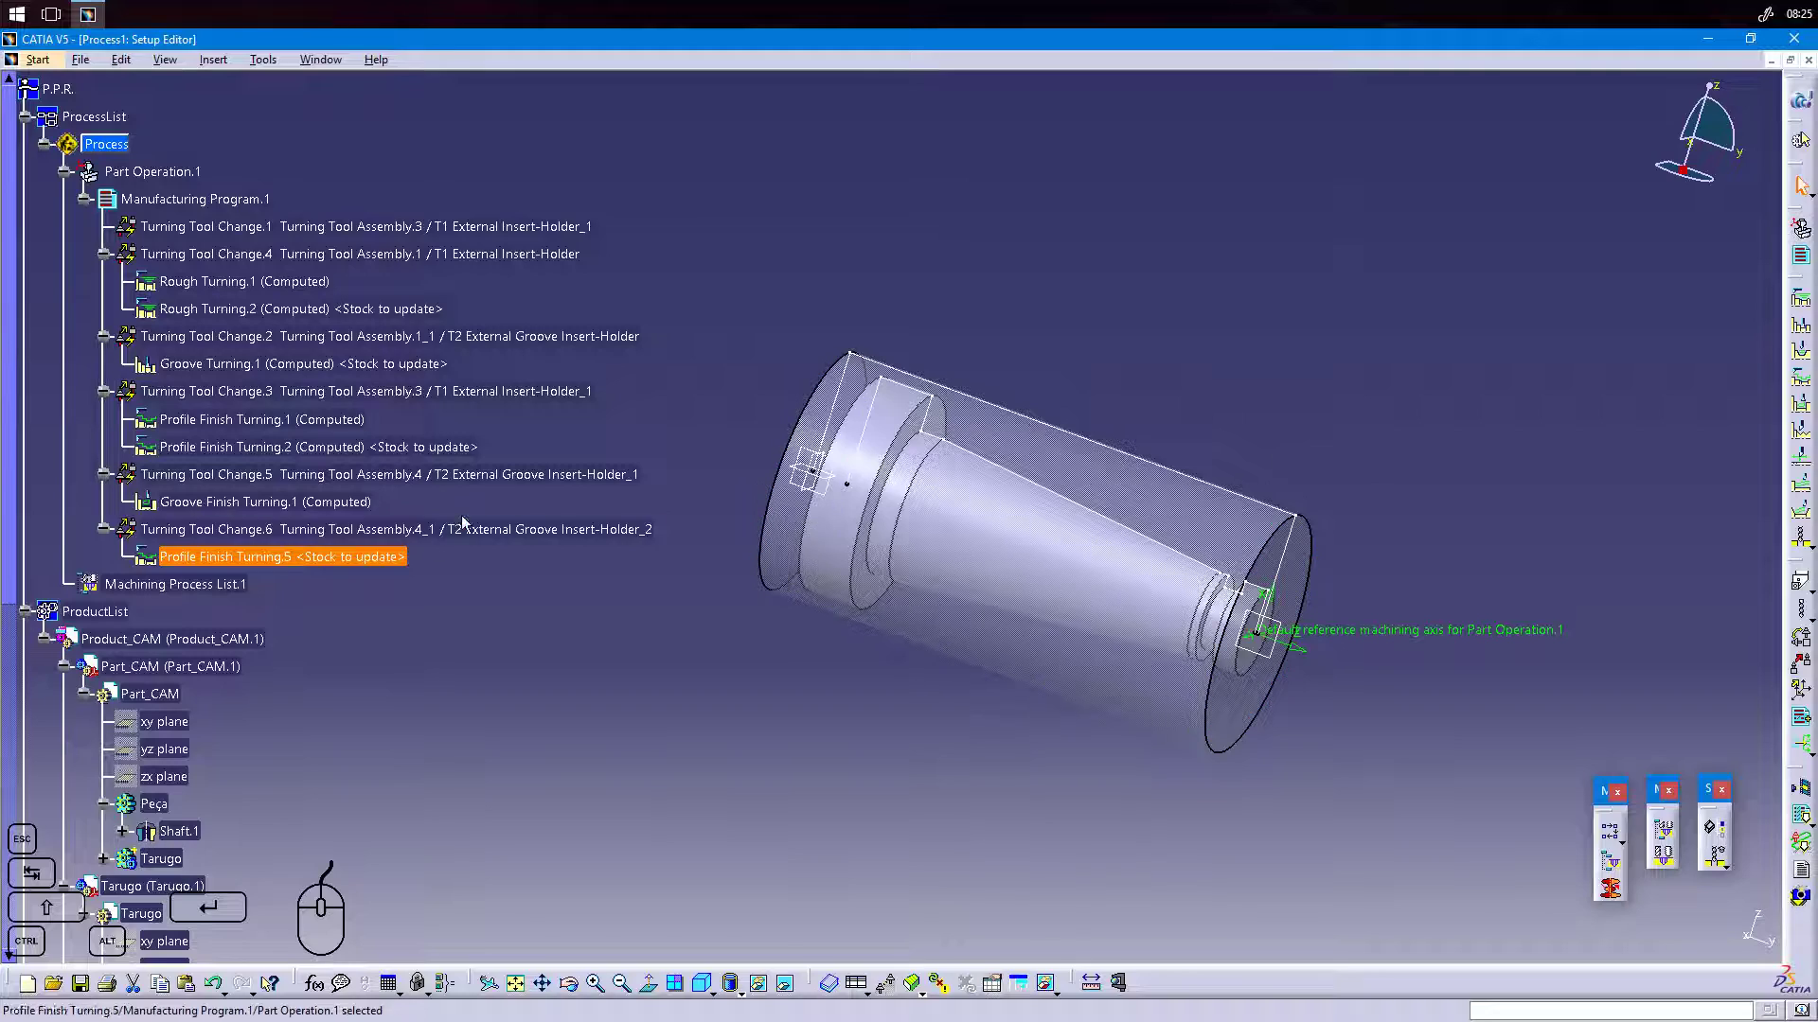
Reopen Profile Finish Turning.5, collapse Manufacturing Program.1 in the tree and review the approach start point and radial part offset.
double_click(317, 558)
middle_drag(907, 509, 863, 448)
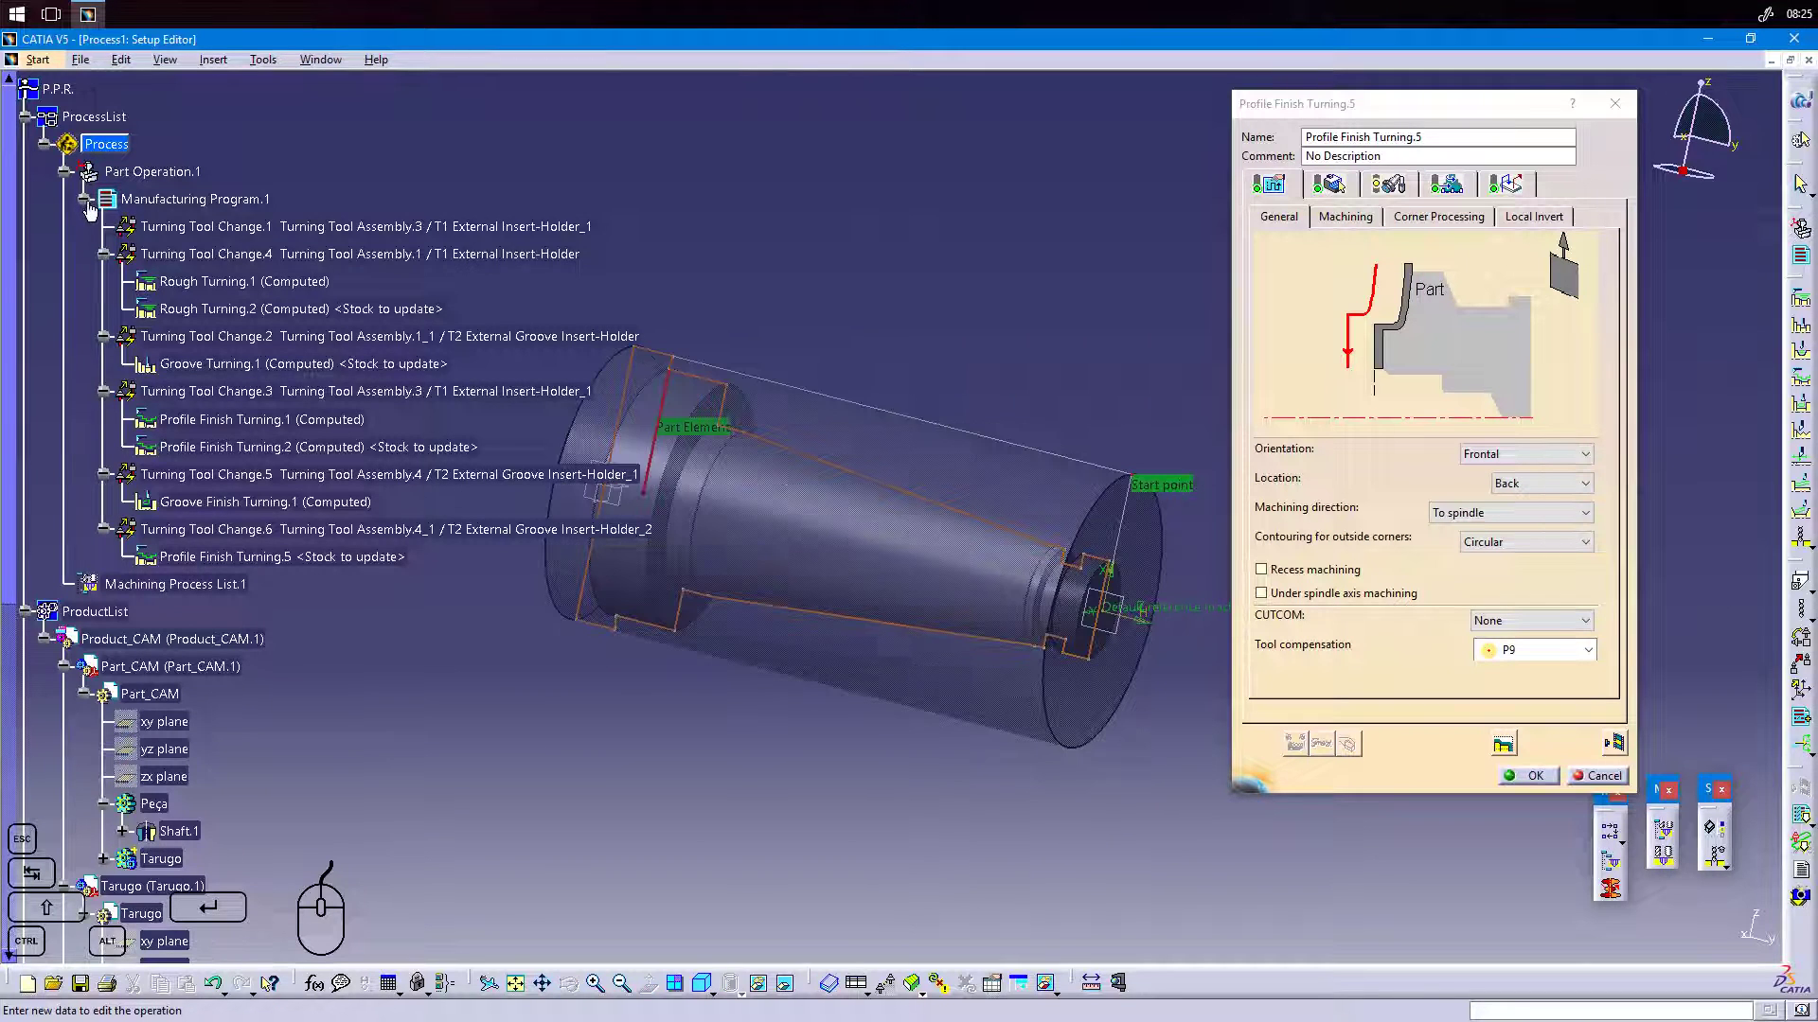
click(85, 199)
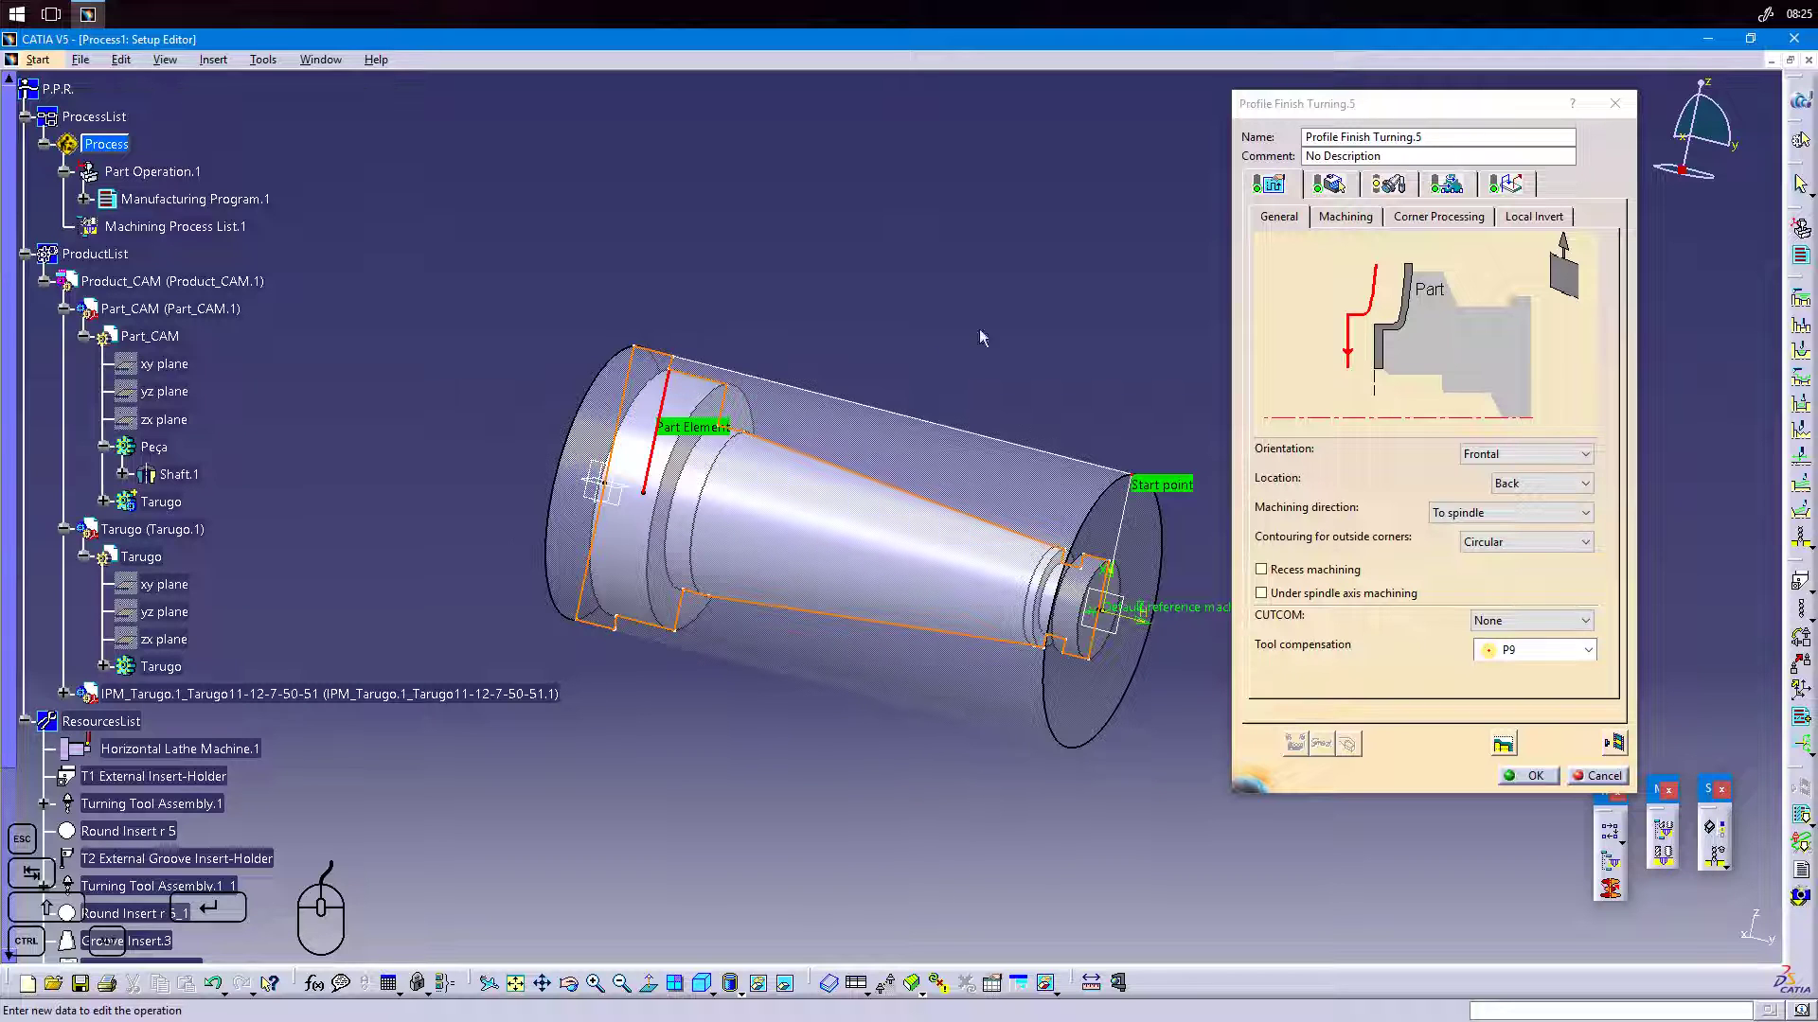
click(1511, 186)
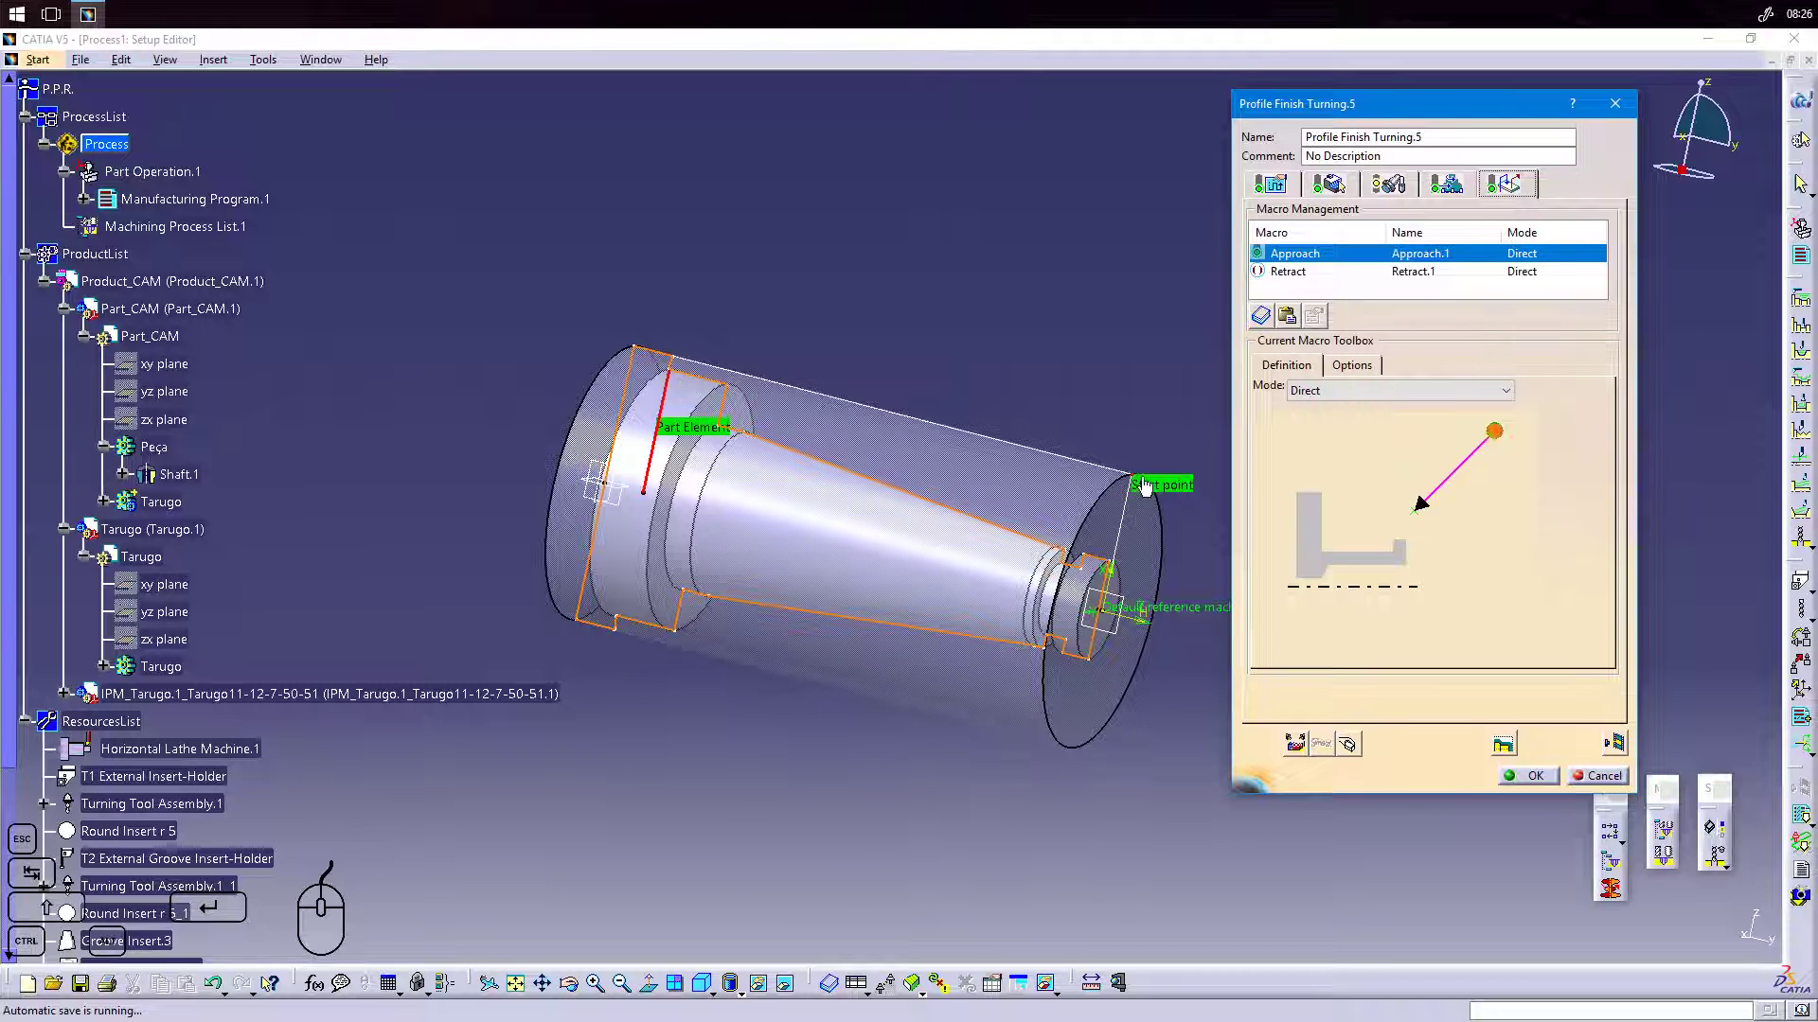
click(1343, 193)
drag(1467, 565, 1405, 562)
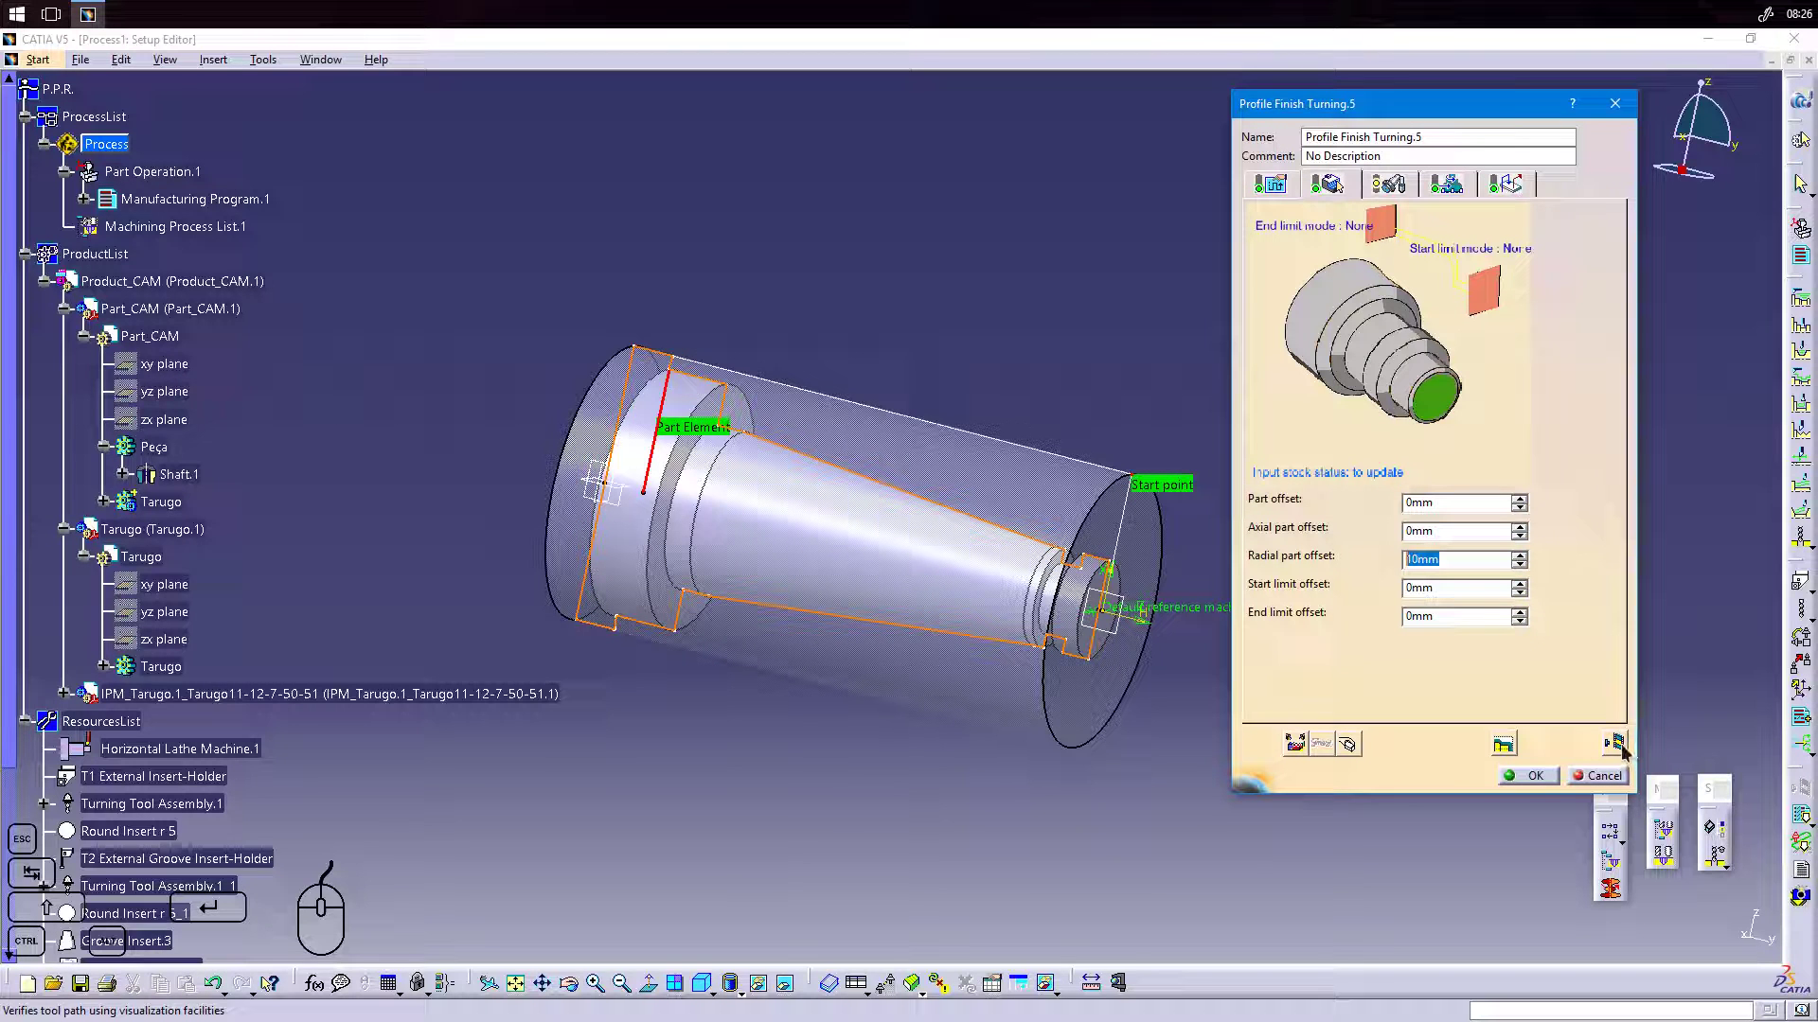
Replay the tool path of Profile Finish Turning.5 from the approach start point and accept the operation.
click(1616, 743)
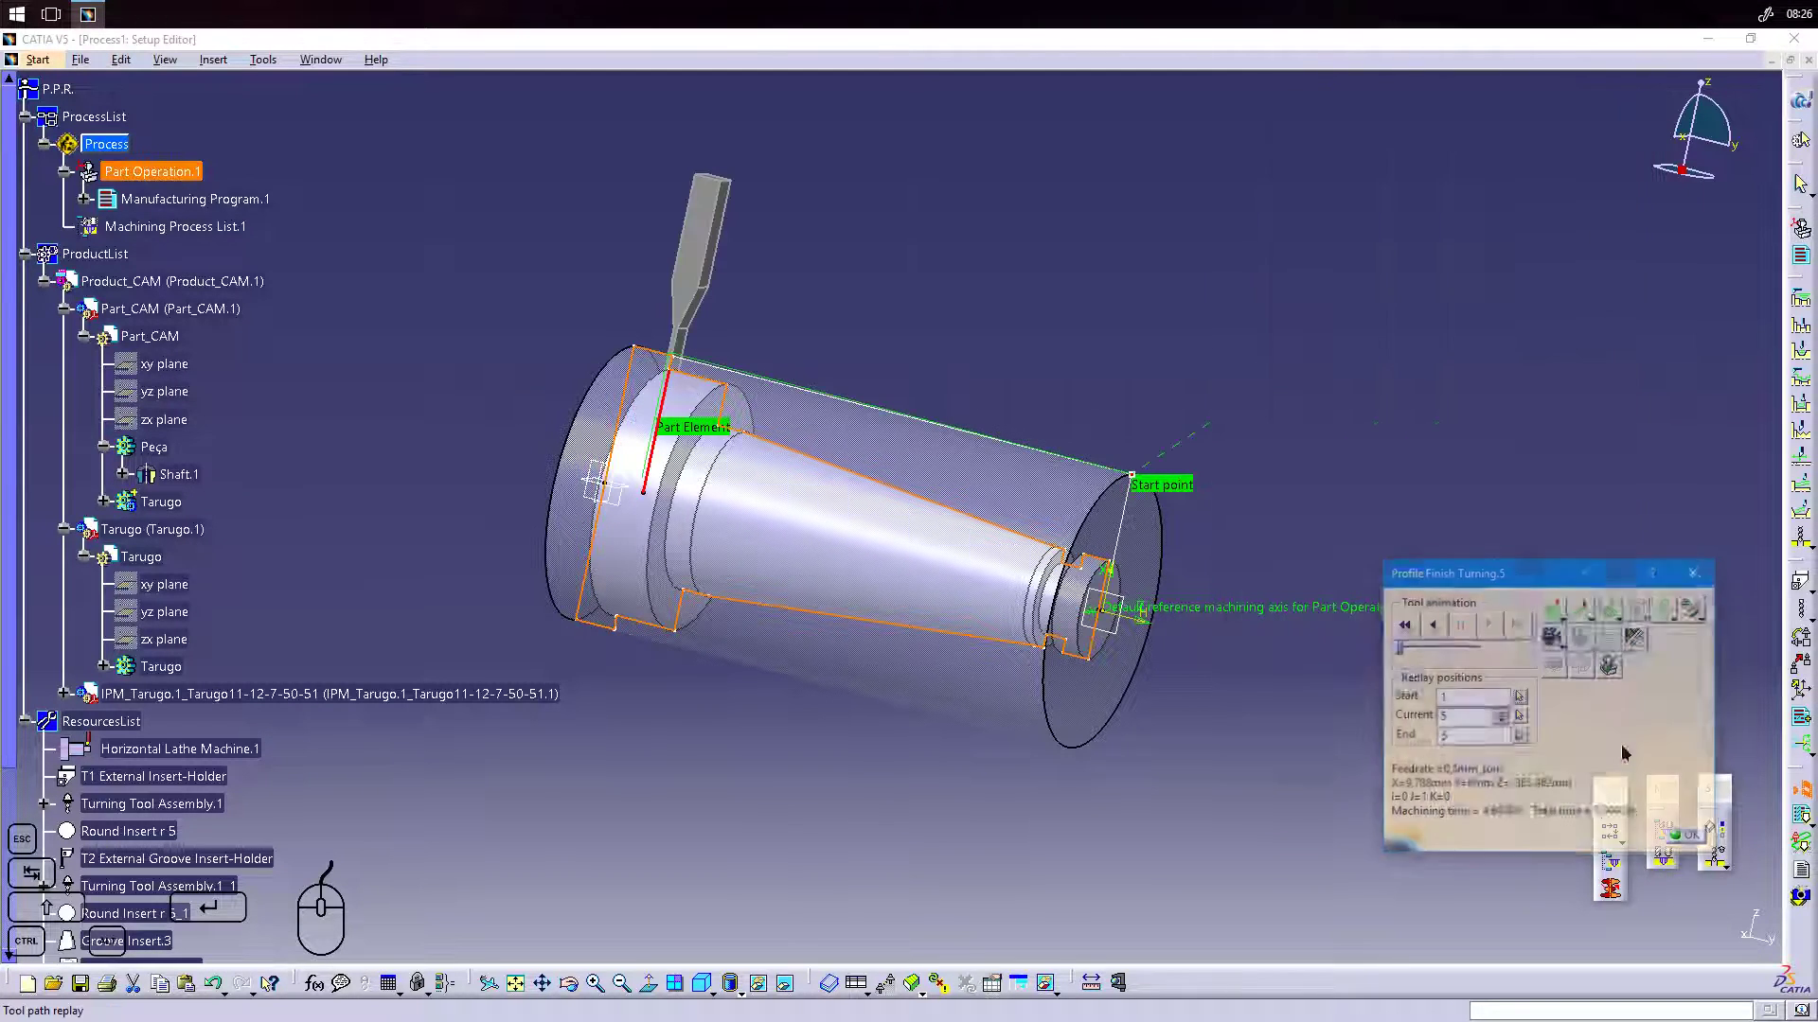
middle_drag(920, 523, 816, 553)
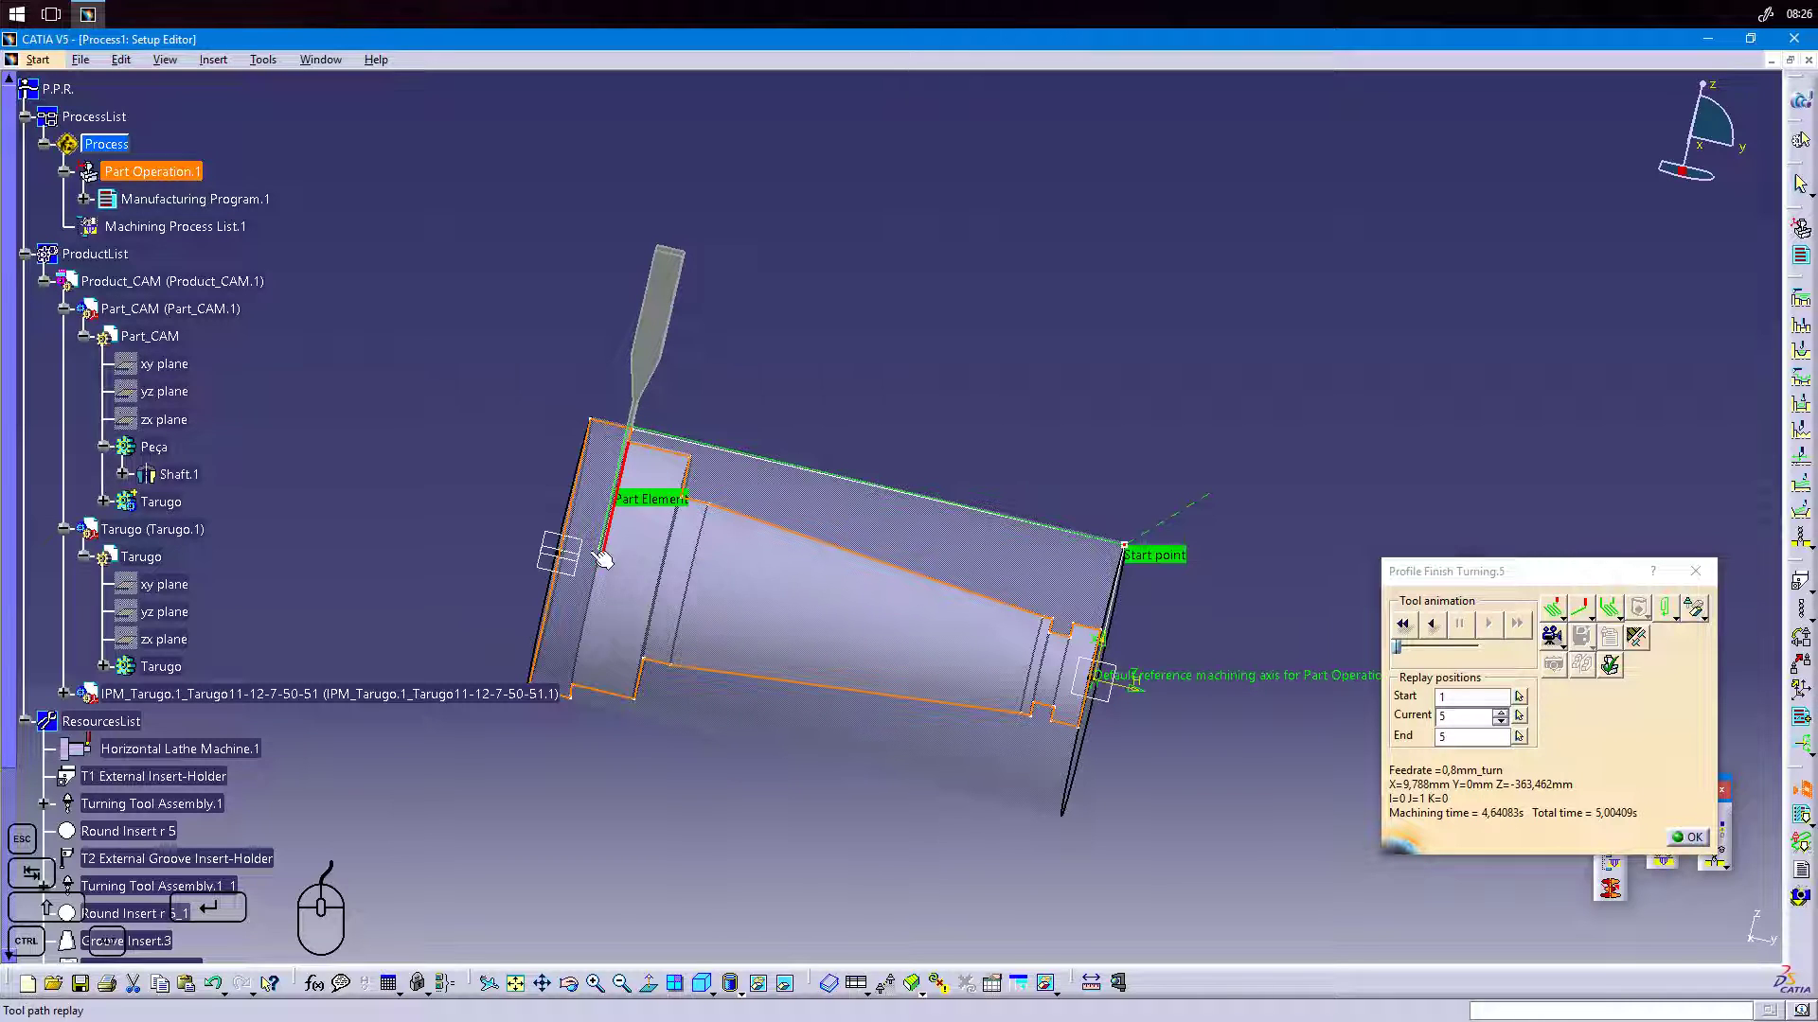
click(1687, 837)
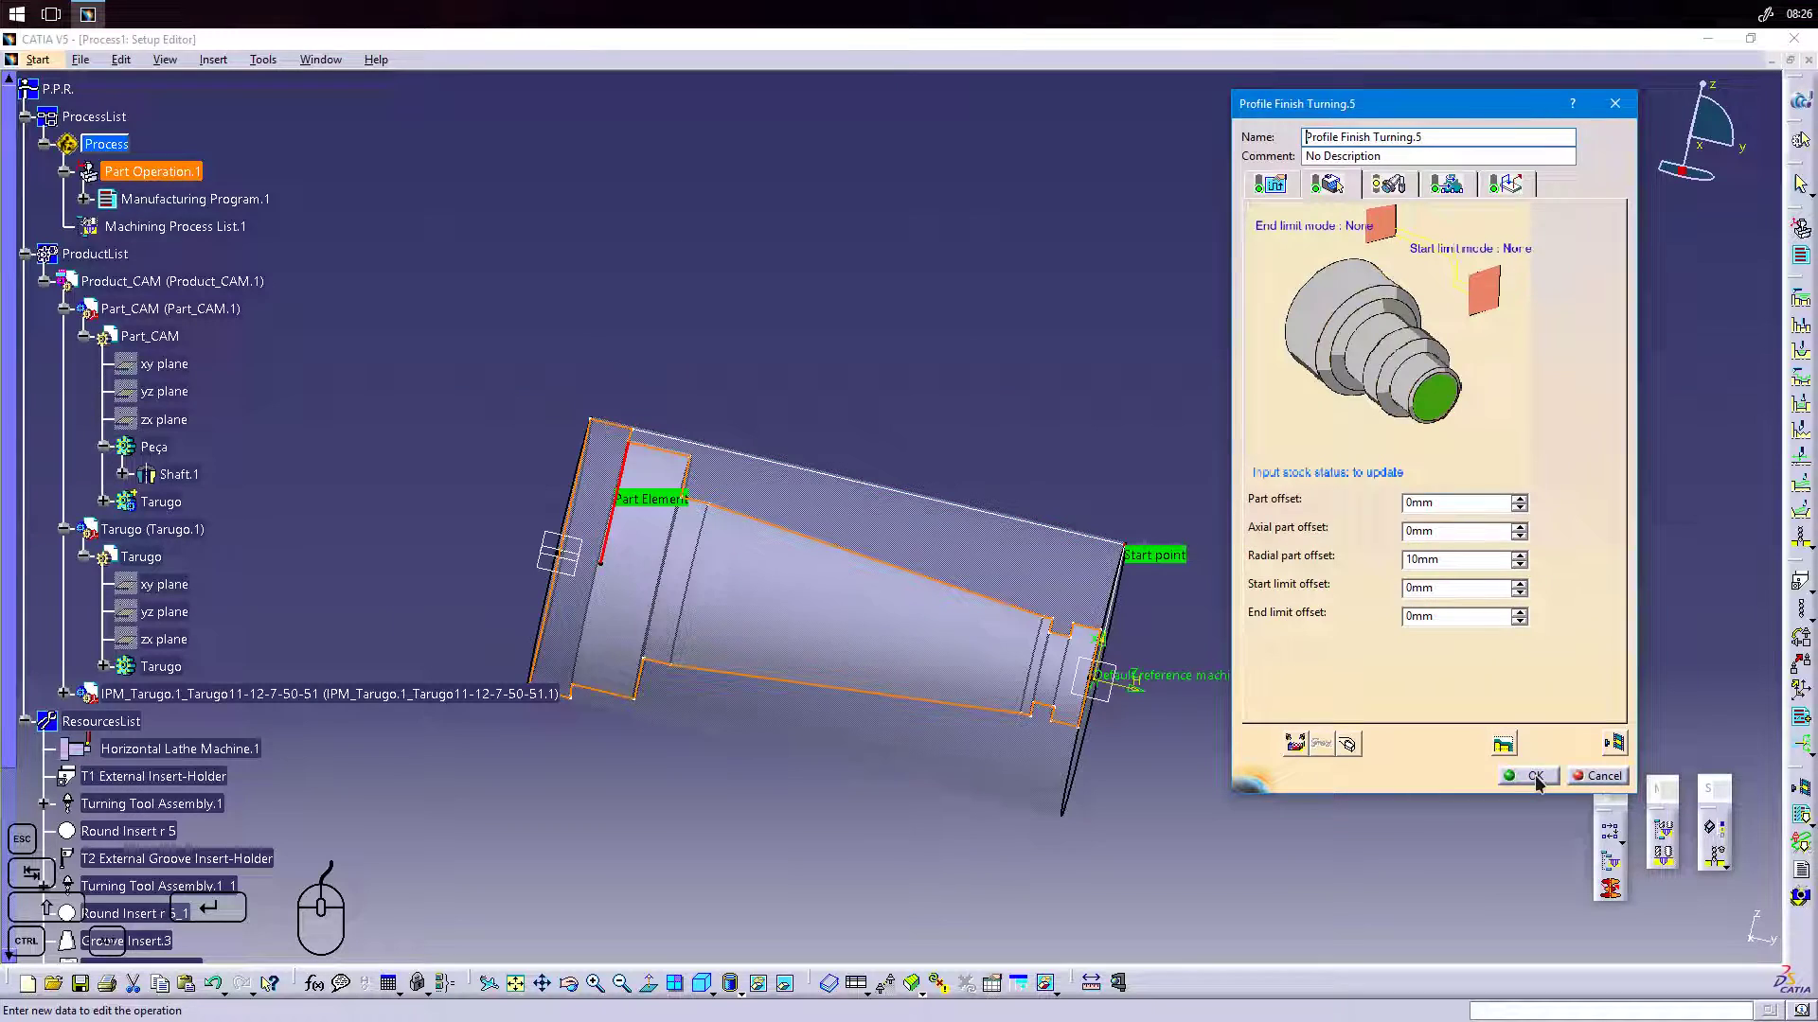
click(1572, 782)
mouse_move(717, 499)
middle_down()
mouse_move(912, 435)
mouse_move(836, 474)
mouse_move(743, 485)
middle_up()
Run the video simulation of Manufacturing Program.1 to its end and inspect the machined shaft, especially behind the large end.
right_click(157, 197)
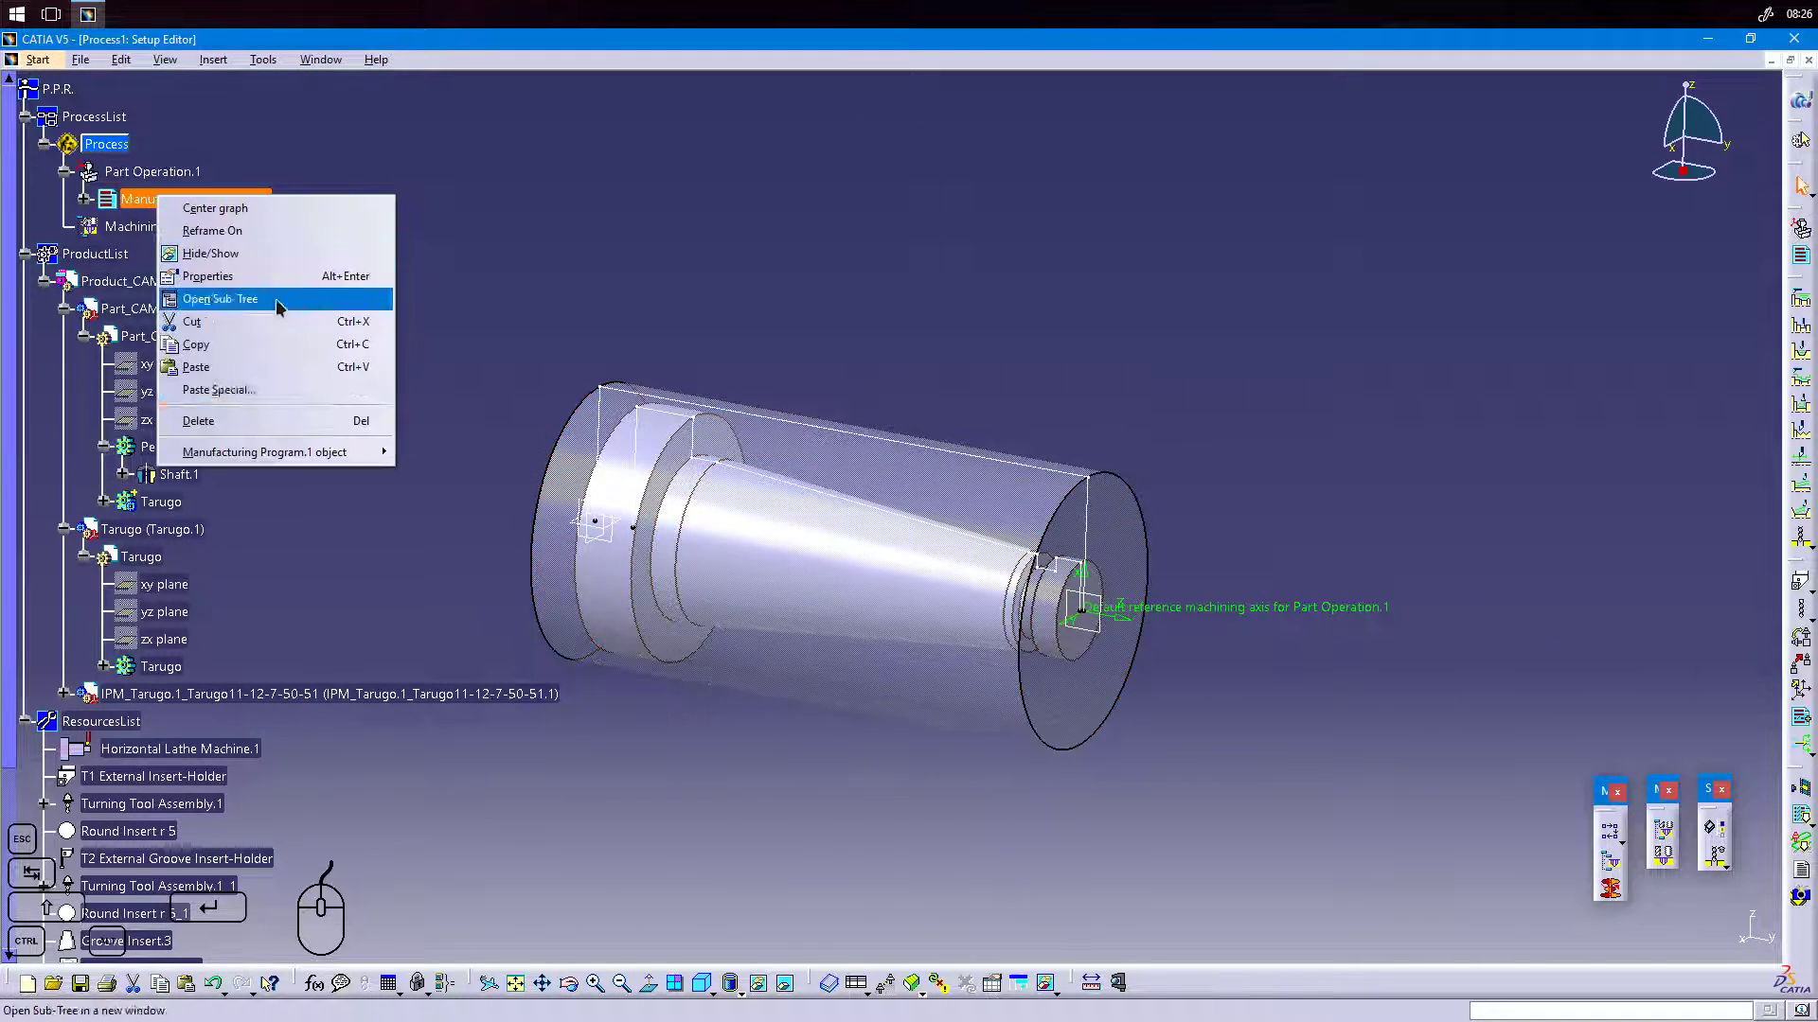
mouse_move(316, 455)
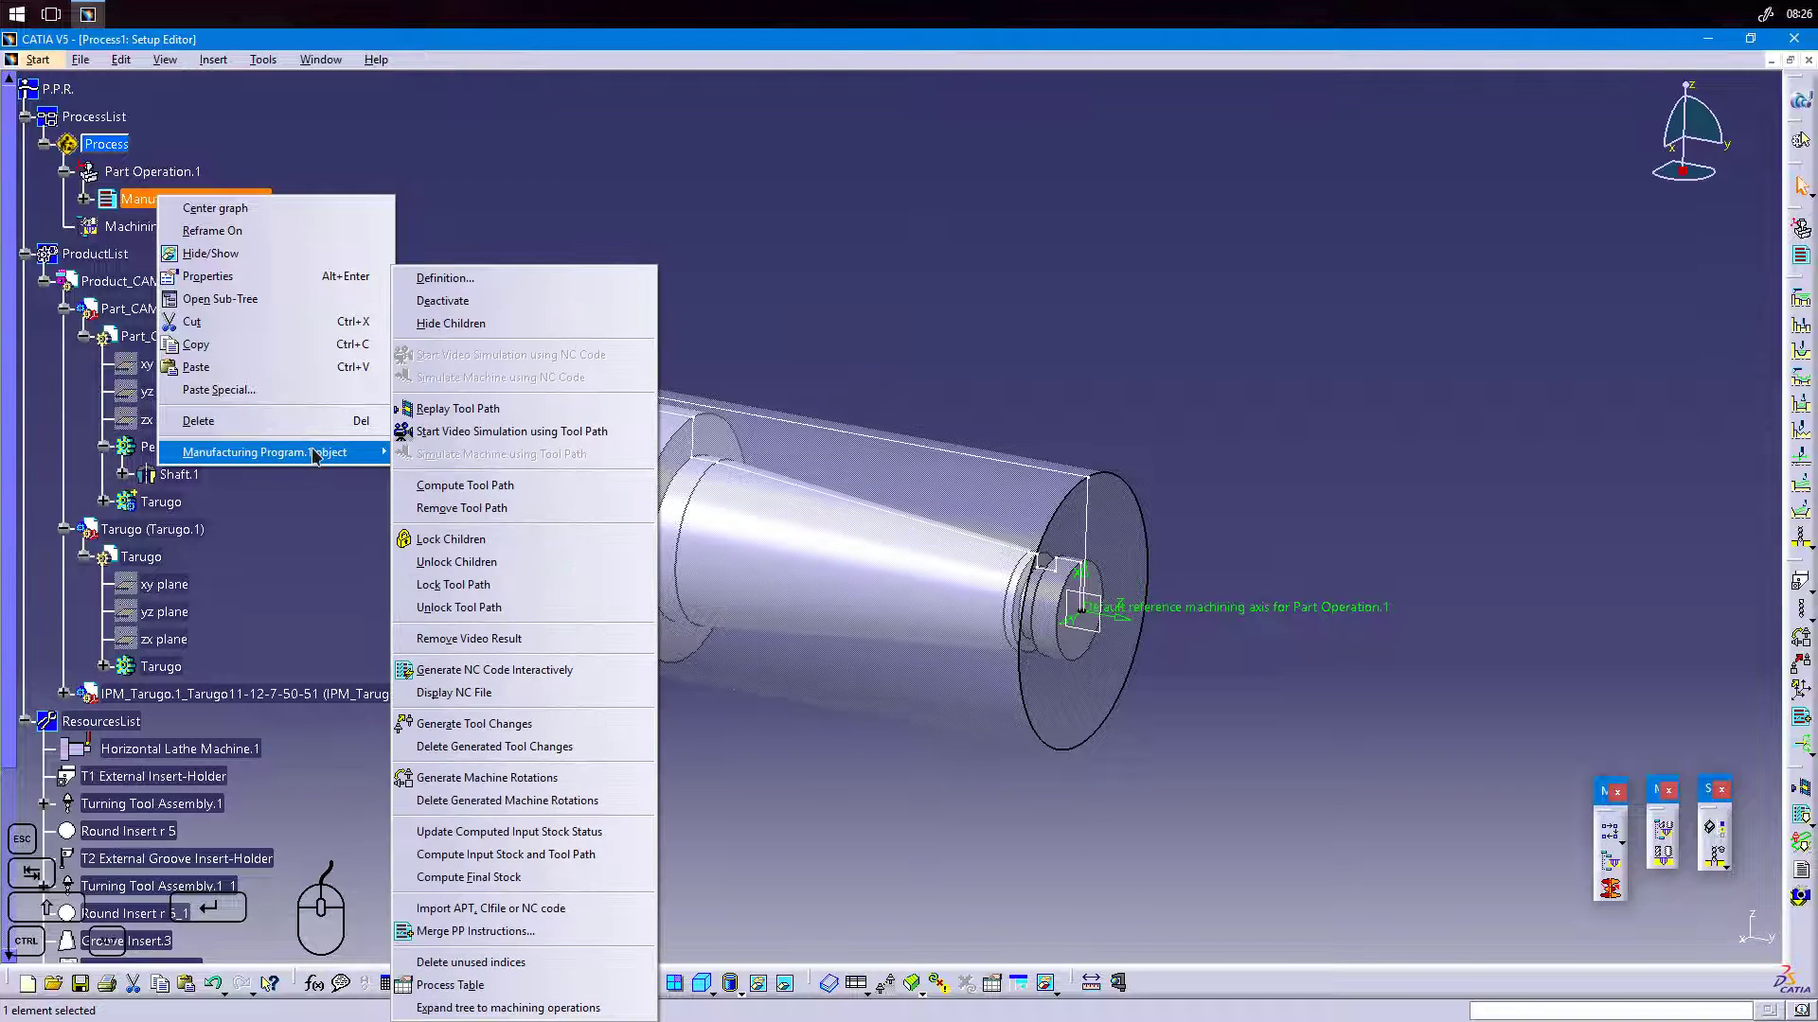
click(473, 433)
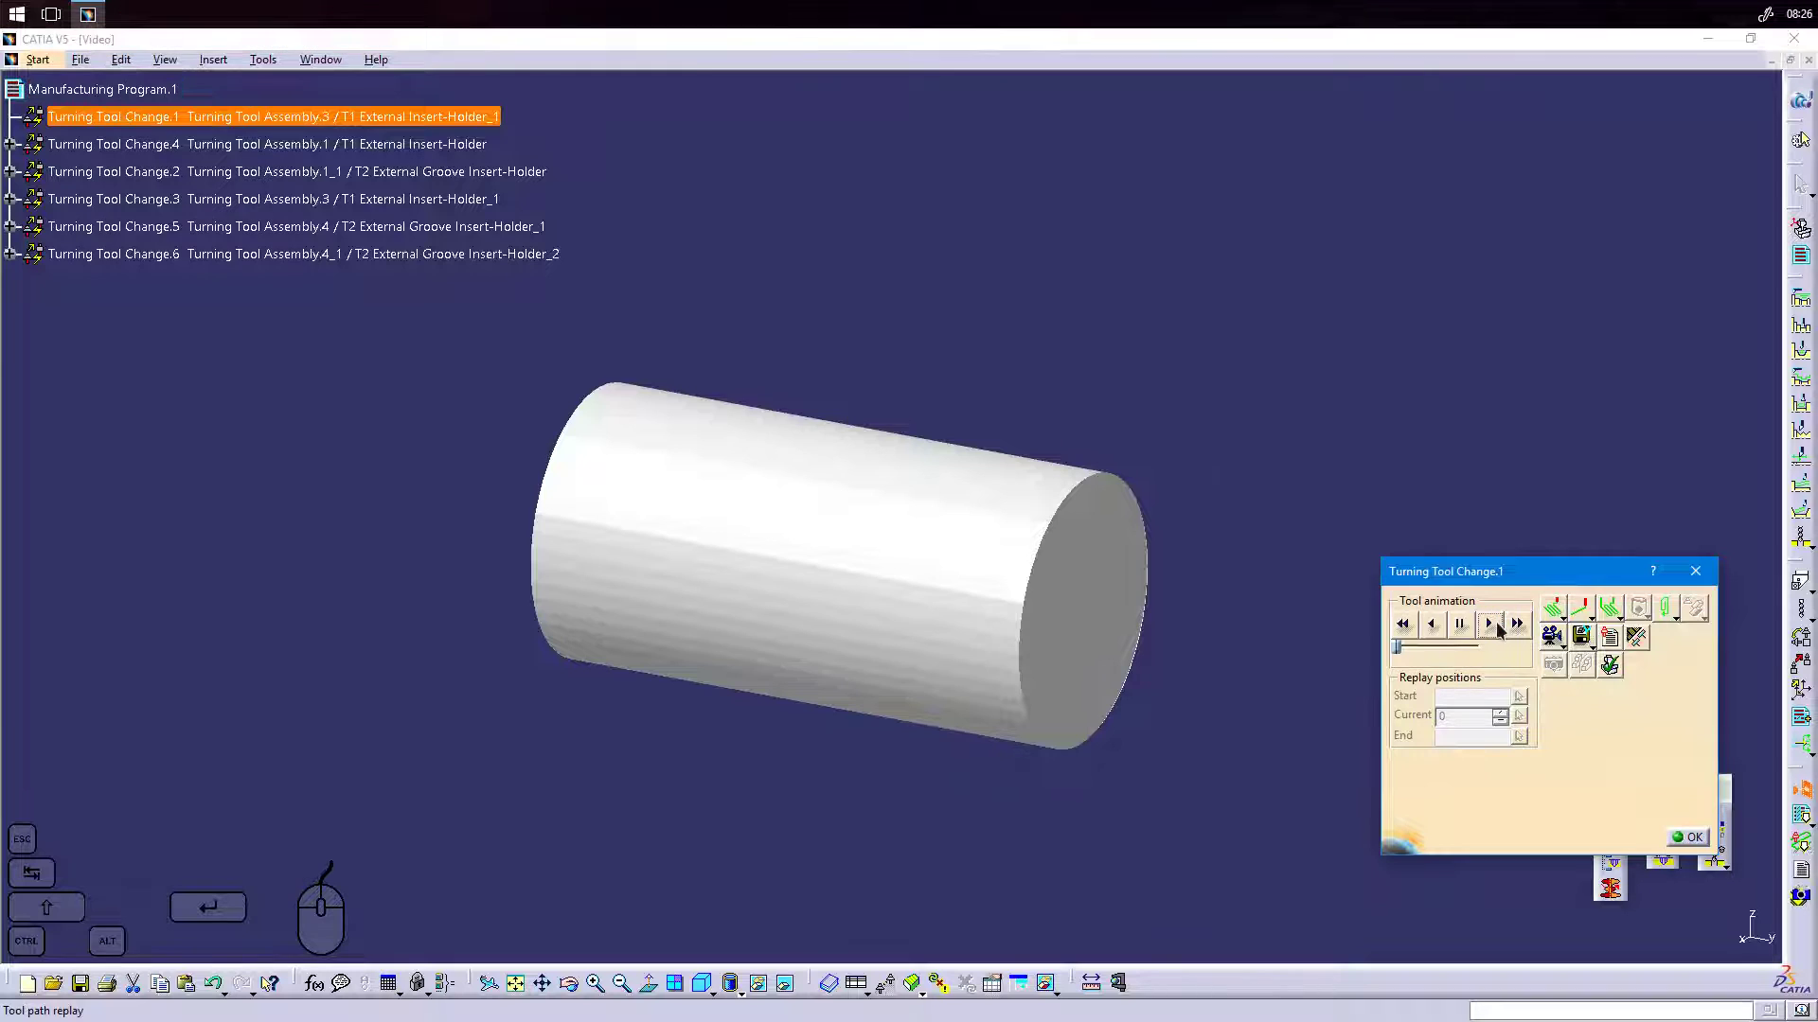
click(1492, 626)
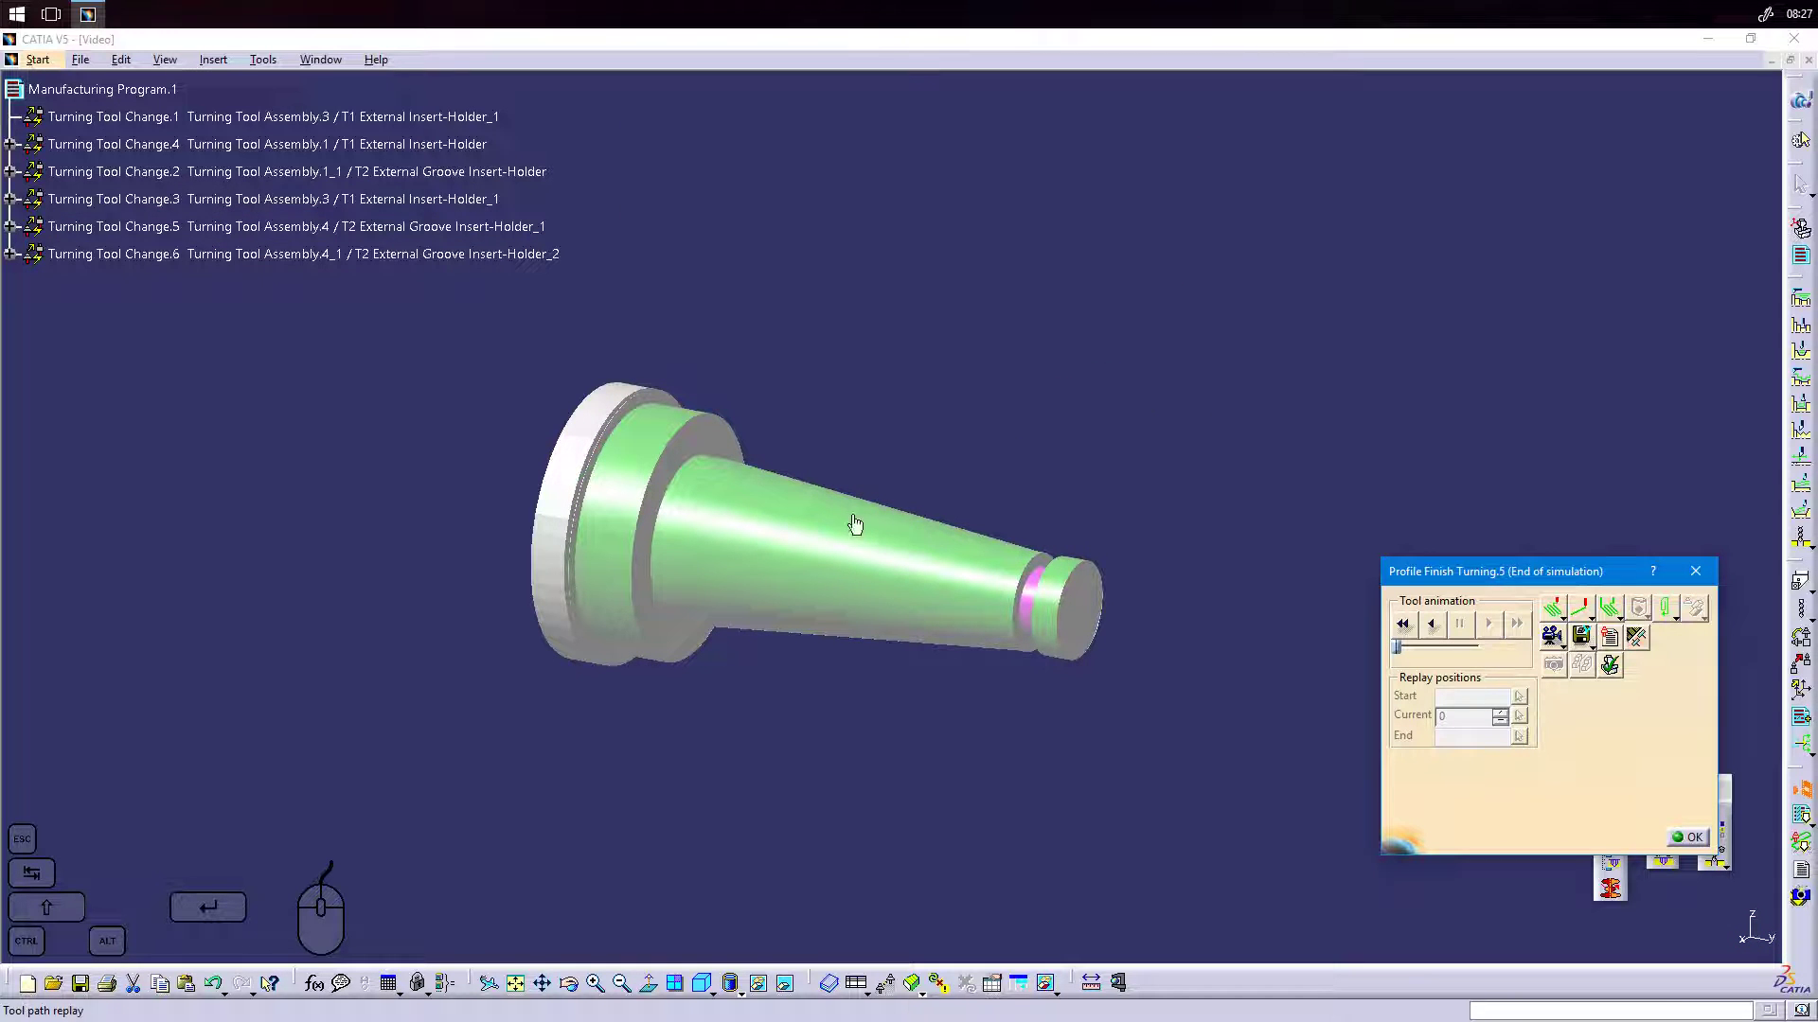
middle_drag(752, 535, 868, 630)
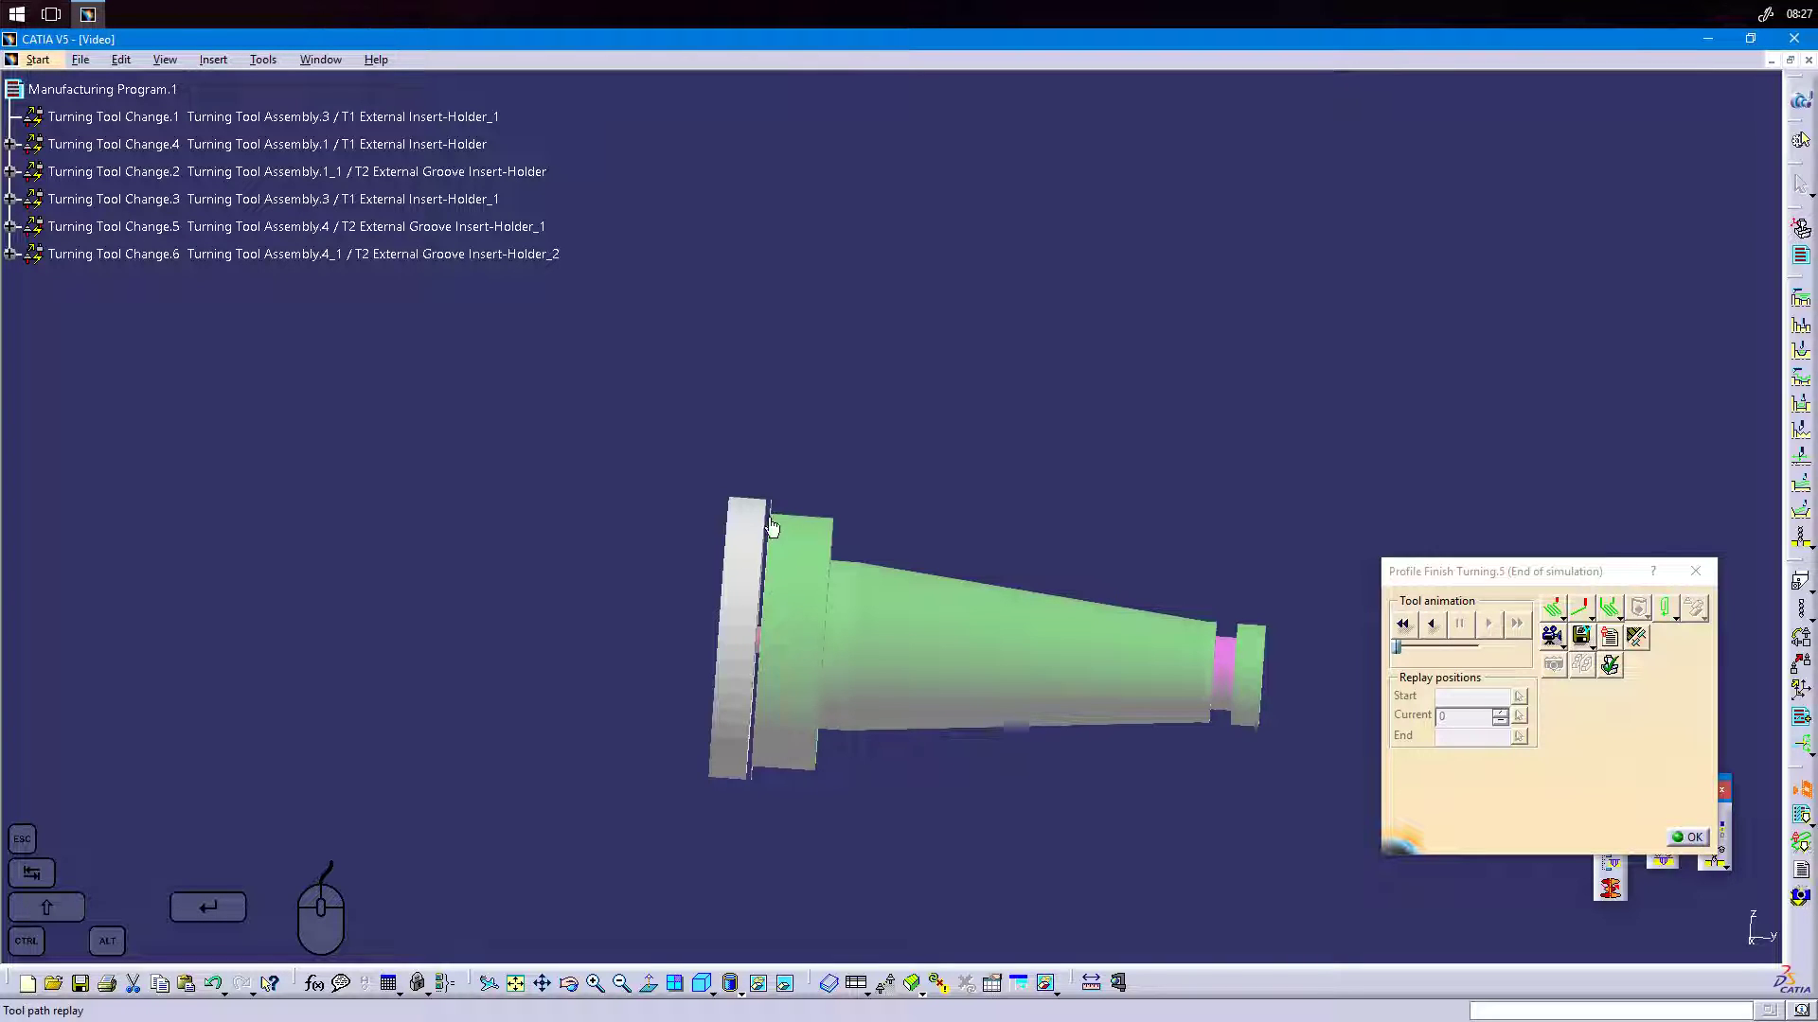
middle_drag(1012, 661, 906, 558)
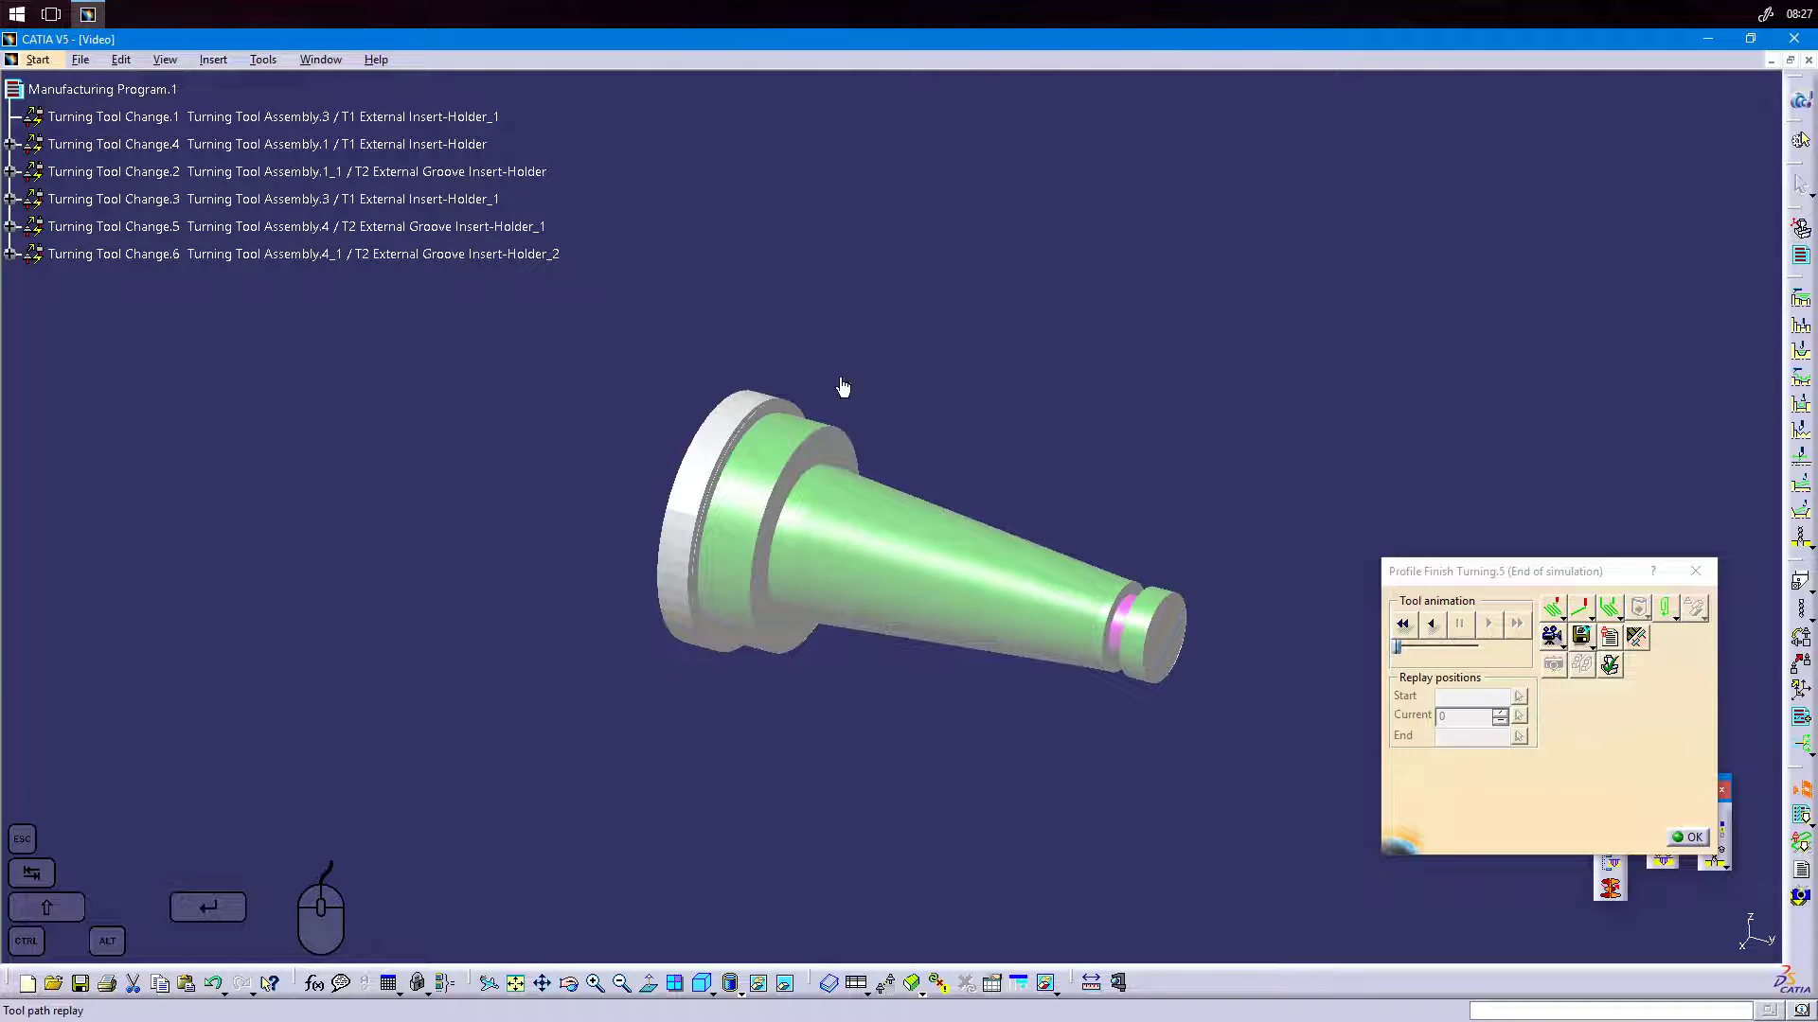
middle_drag(1093, 651, 988, 658)
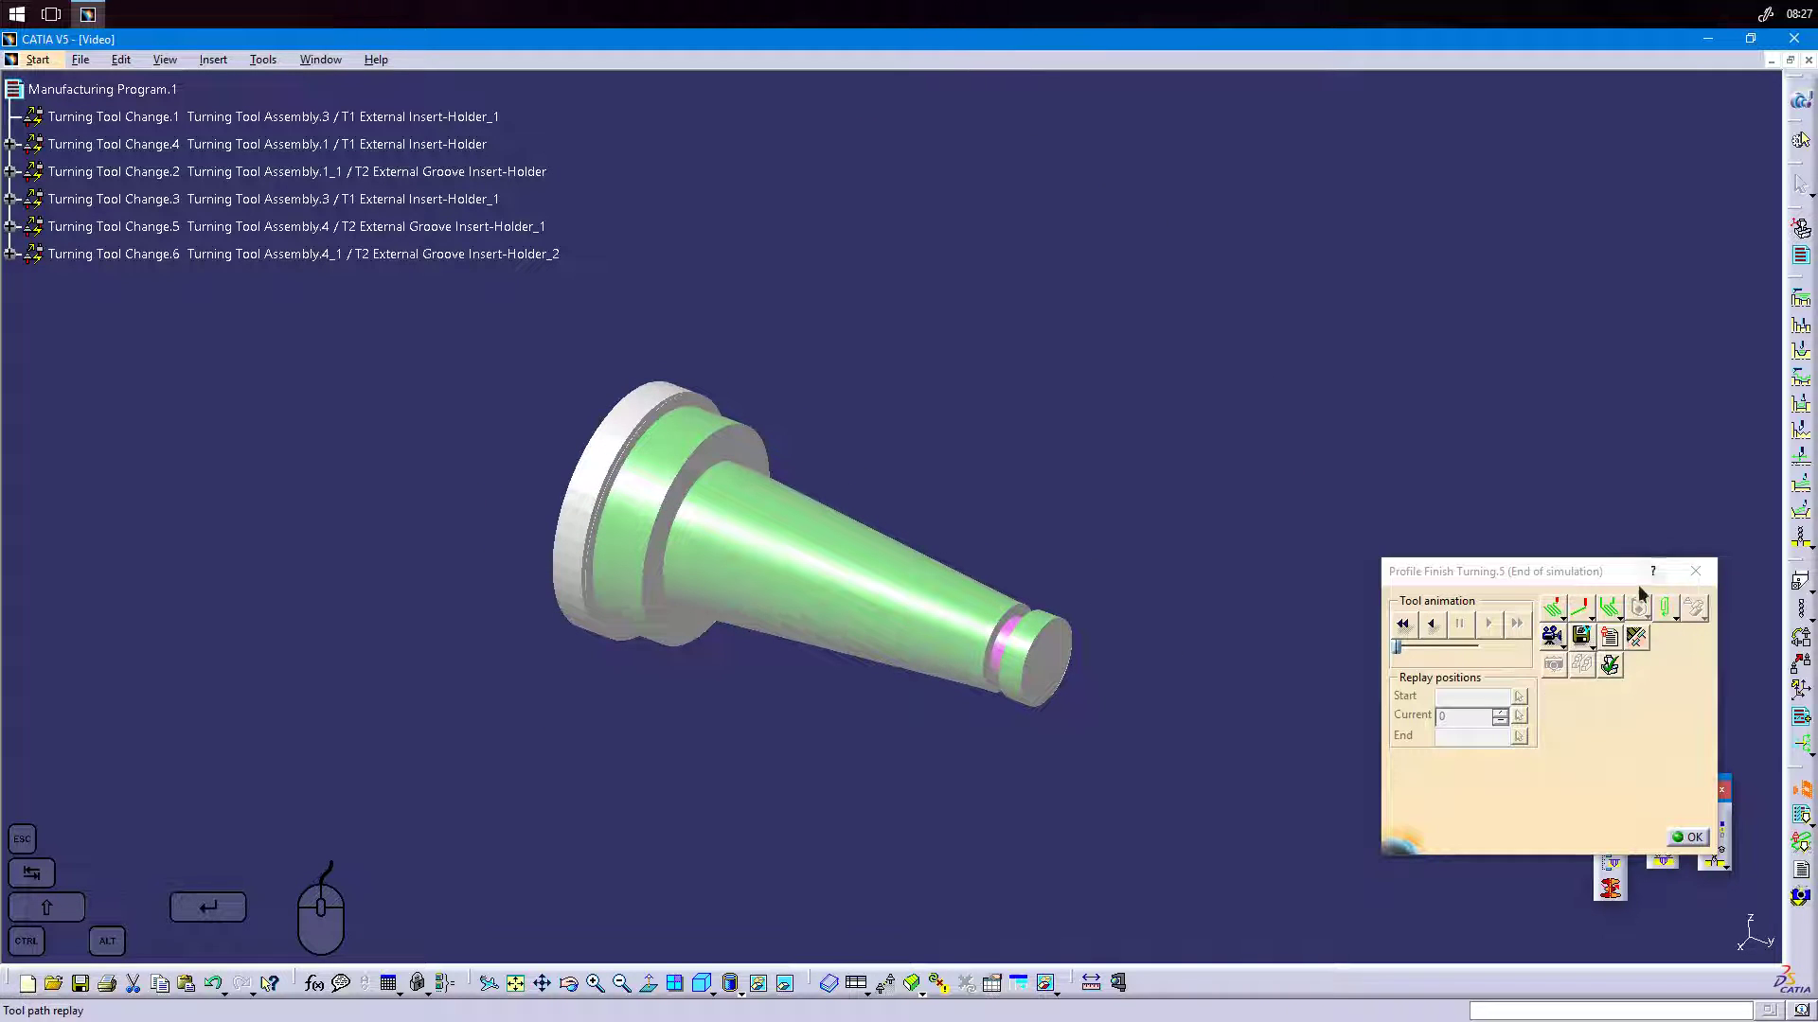
Rewind the simulation to the raw stock and show it in isometric view.
click(1402, 624)
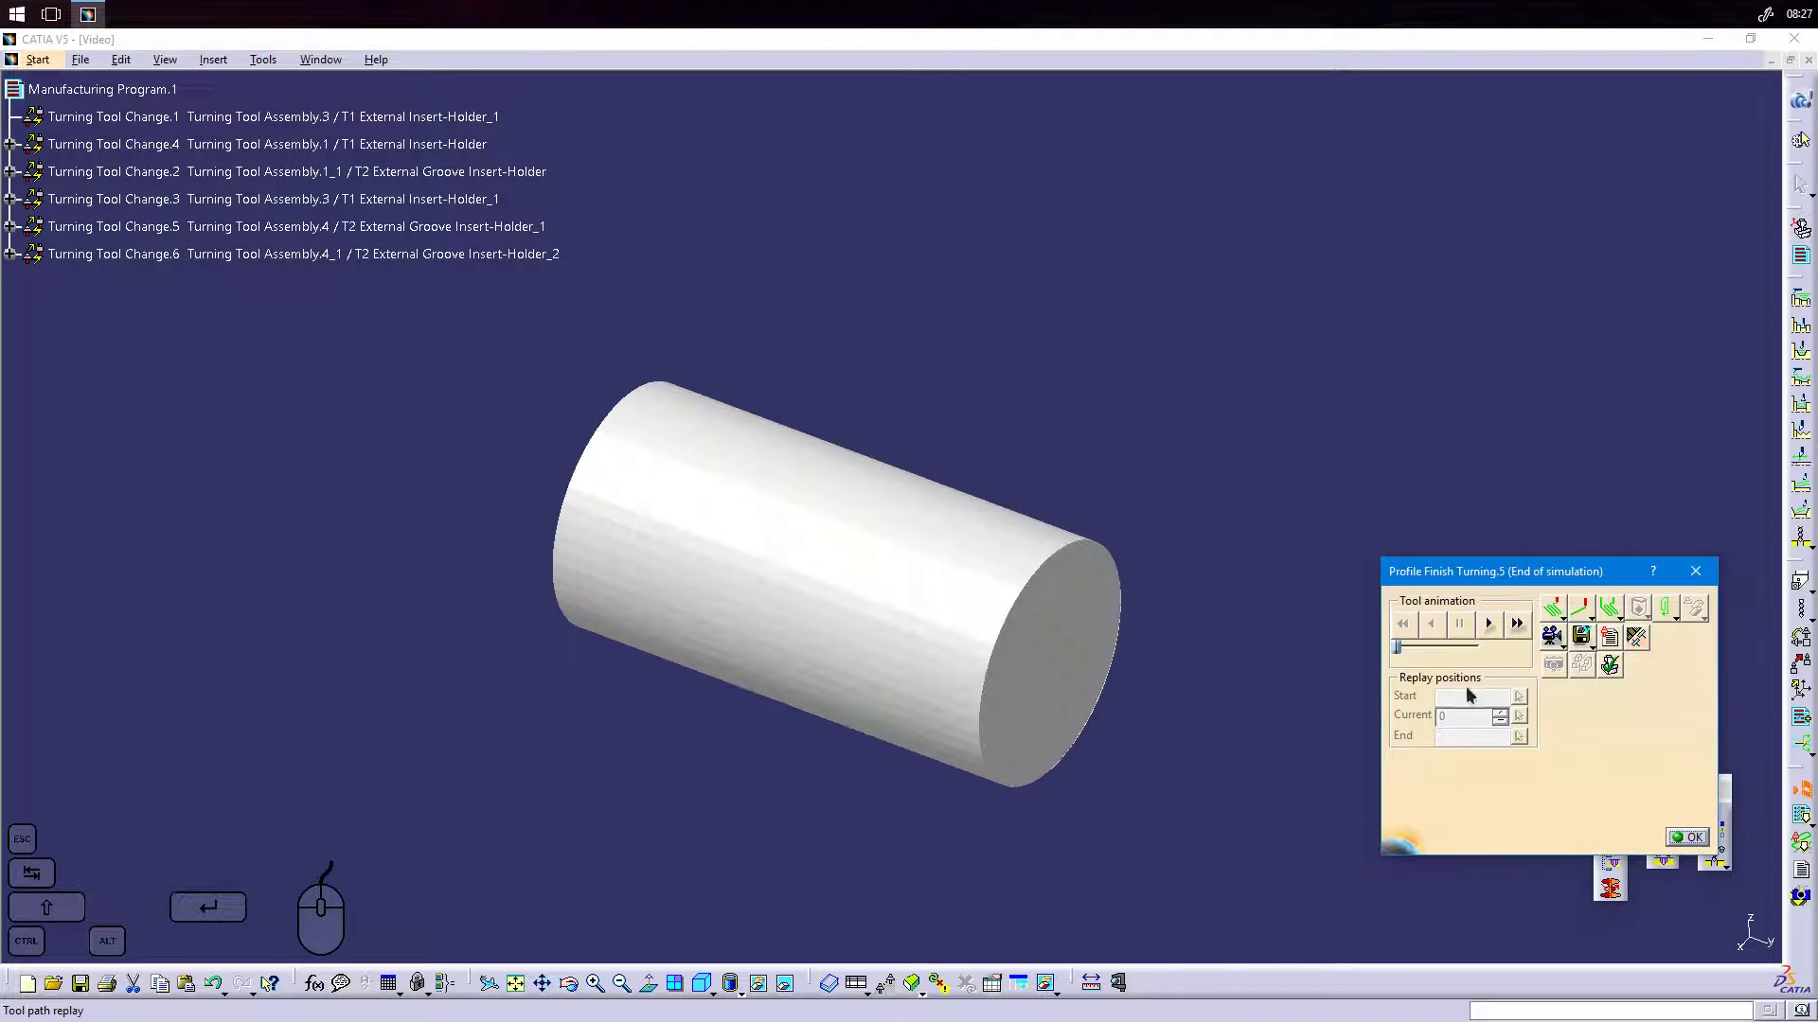
click(705, 983)
middle_drag(715, 751, 783, 715)
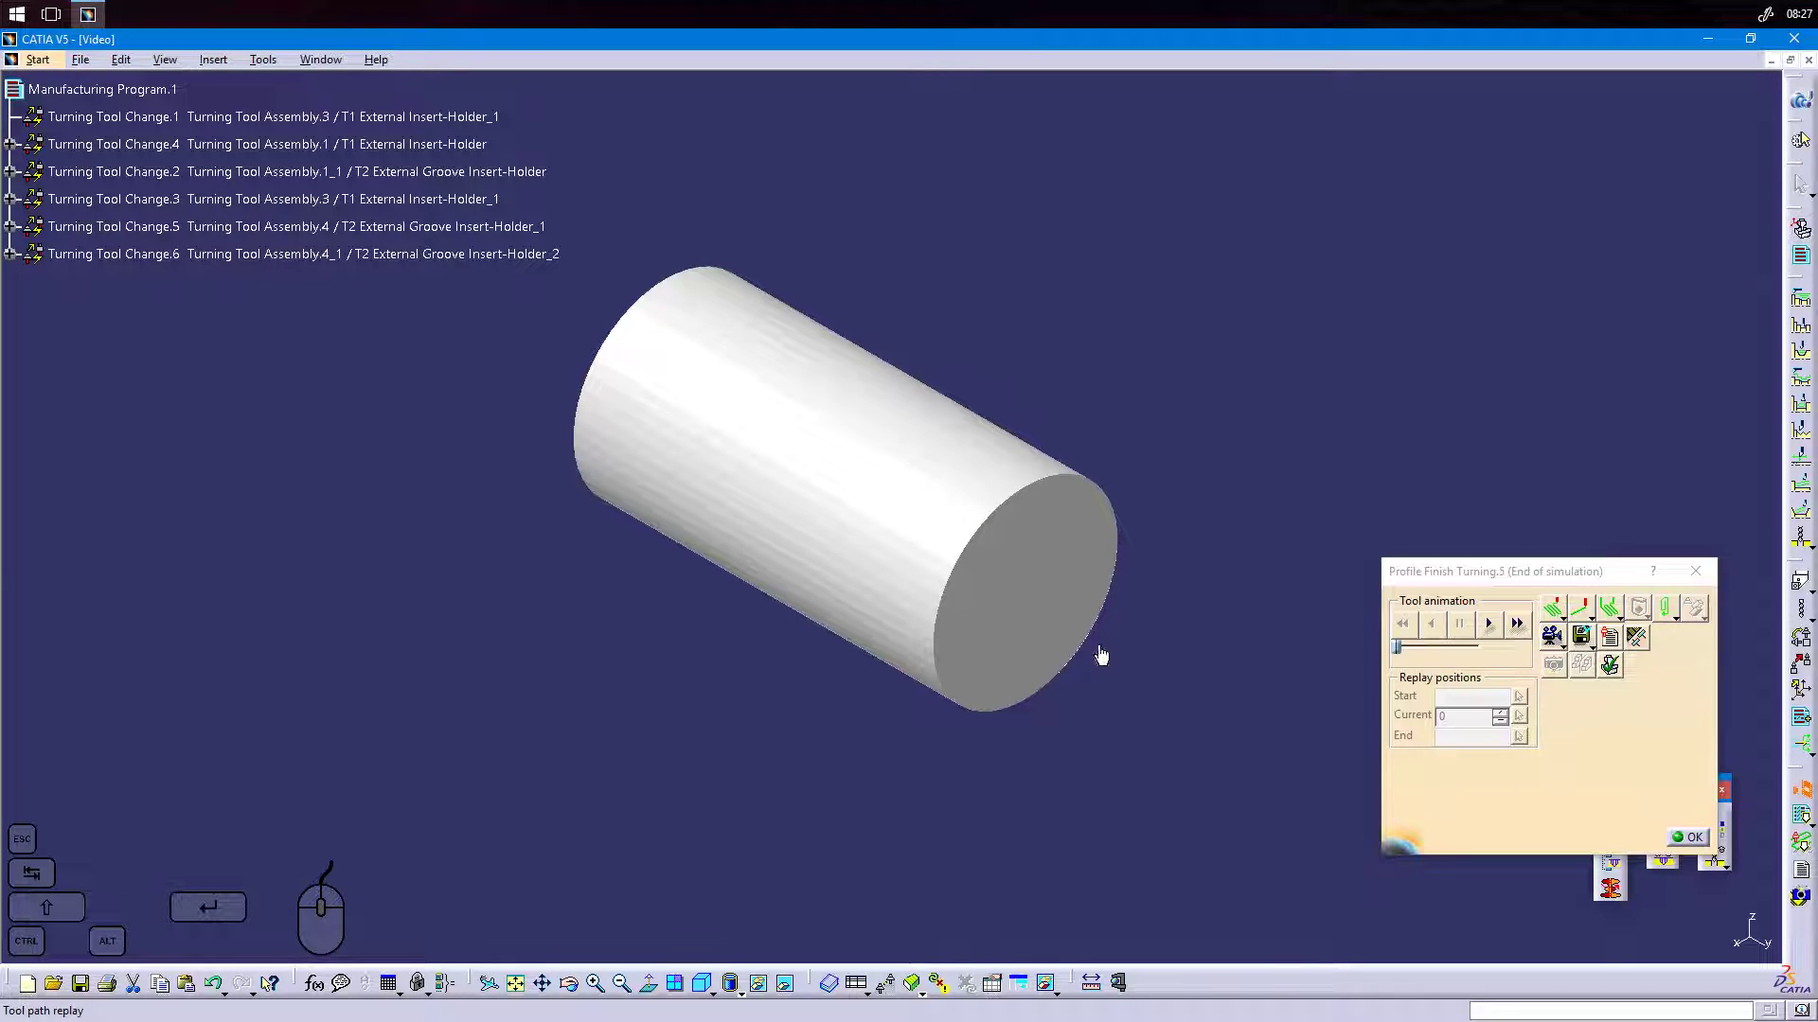
Open the Video Recorder, move it clear of the simulation controls and open its video properties.
click(223, 64)
mouse_move(267, 68)
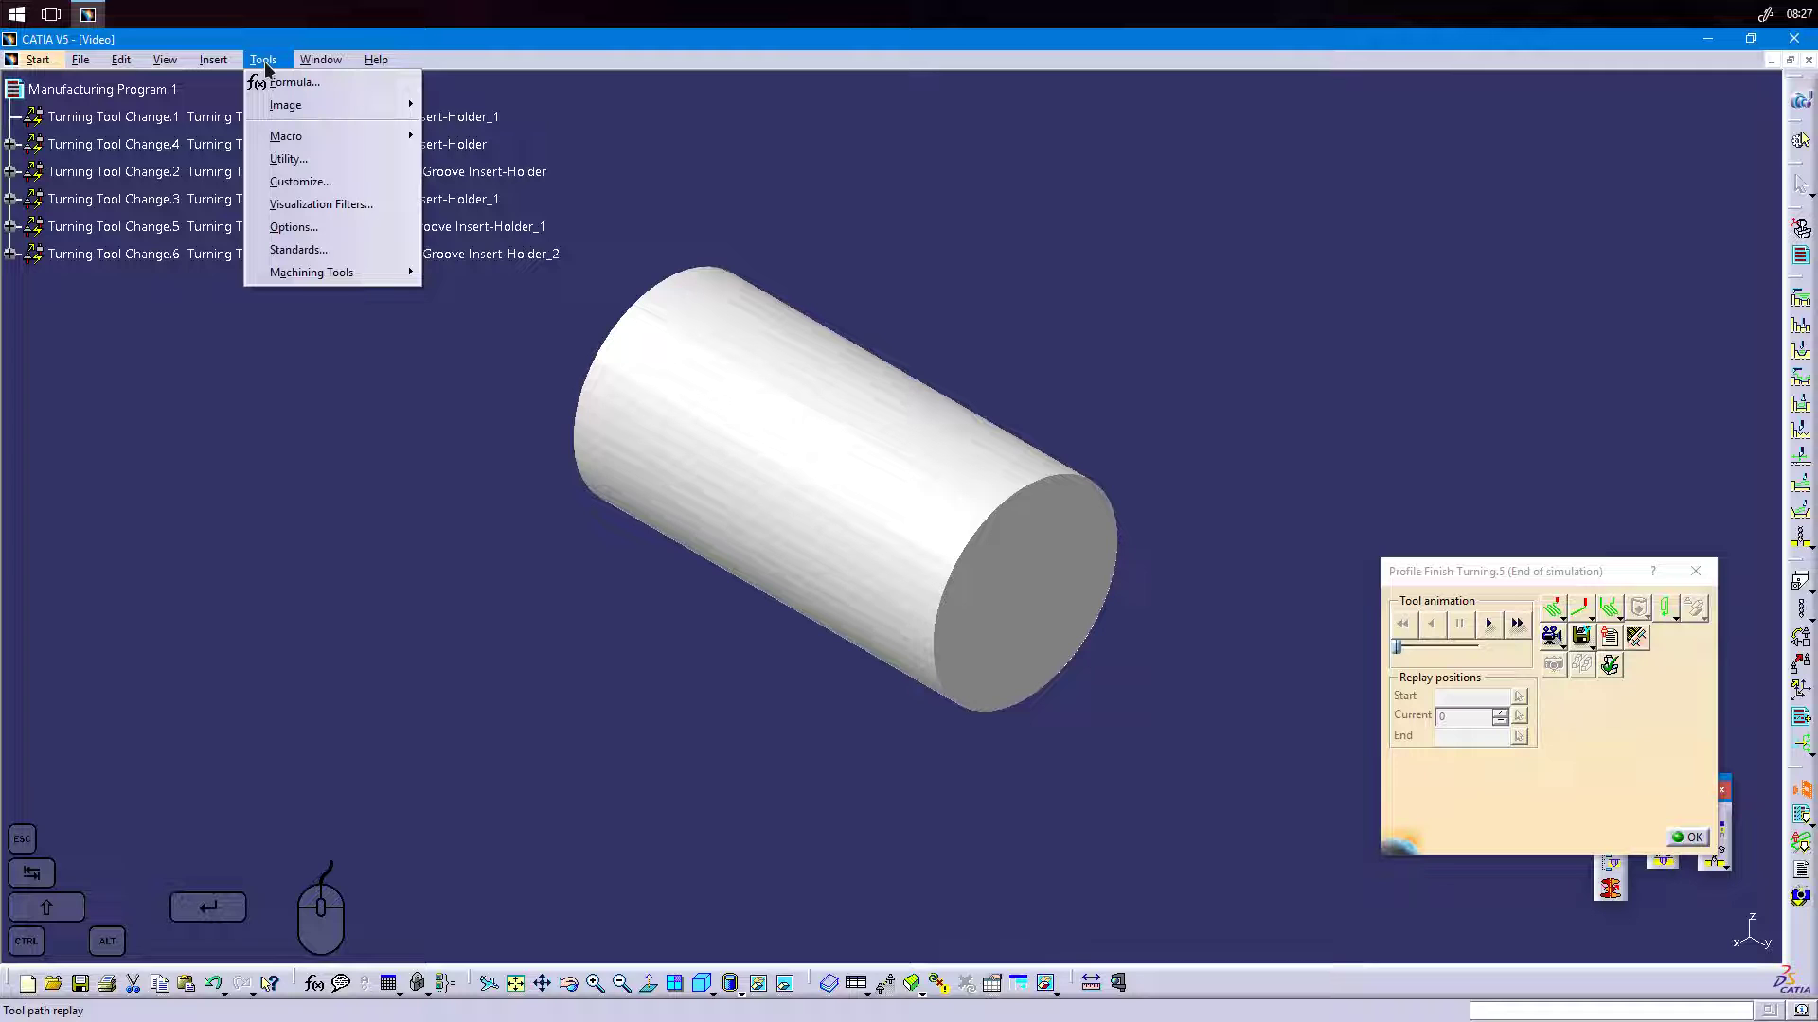
mouse_move(275, 104)
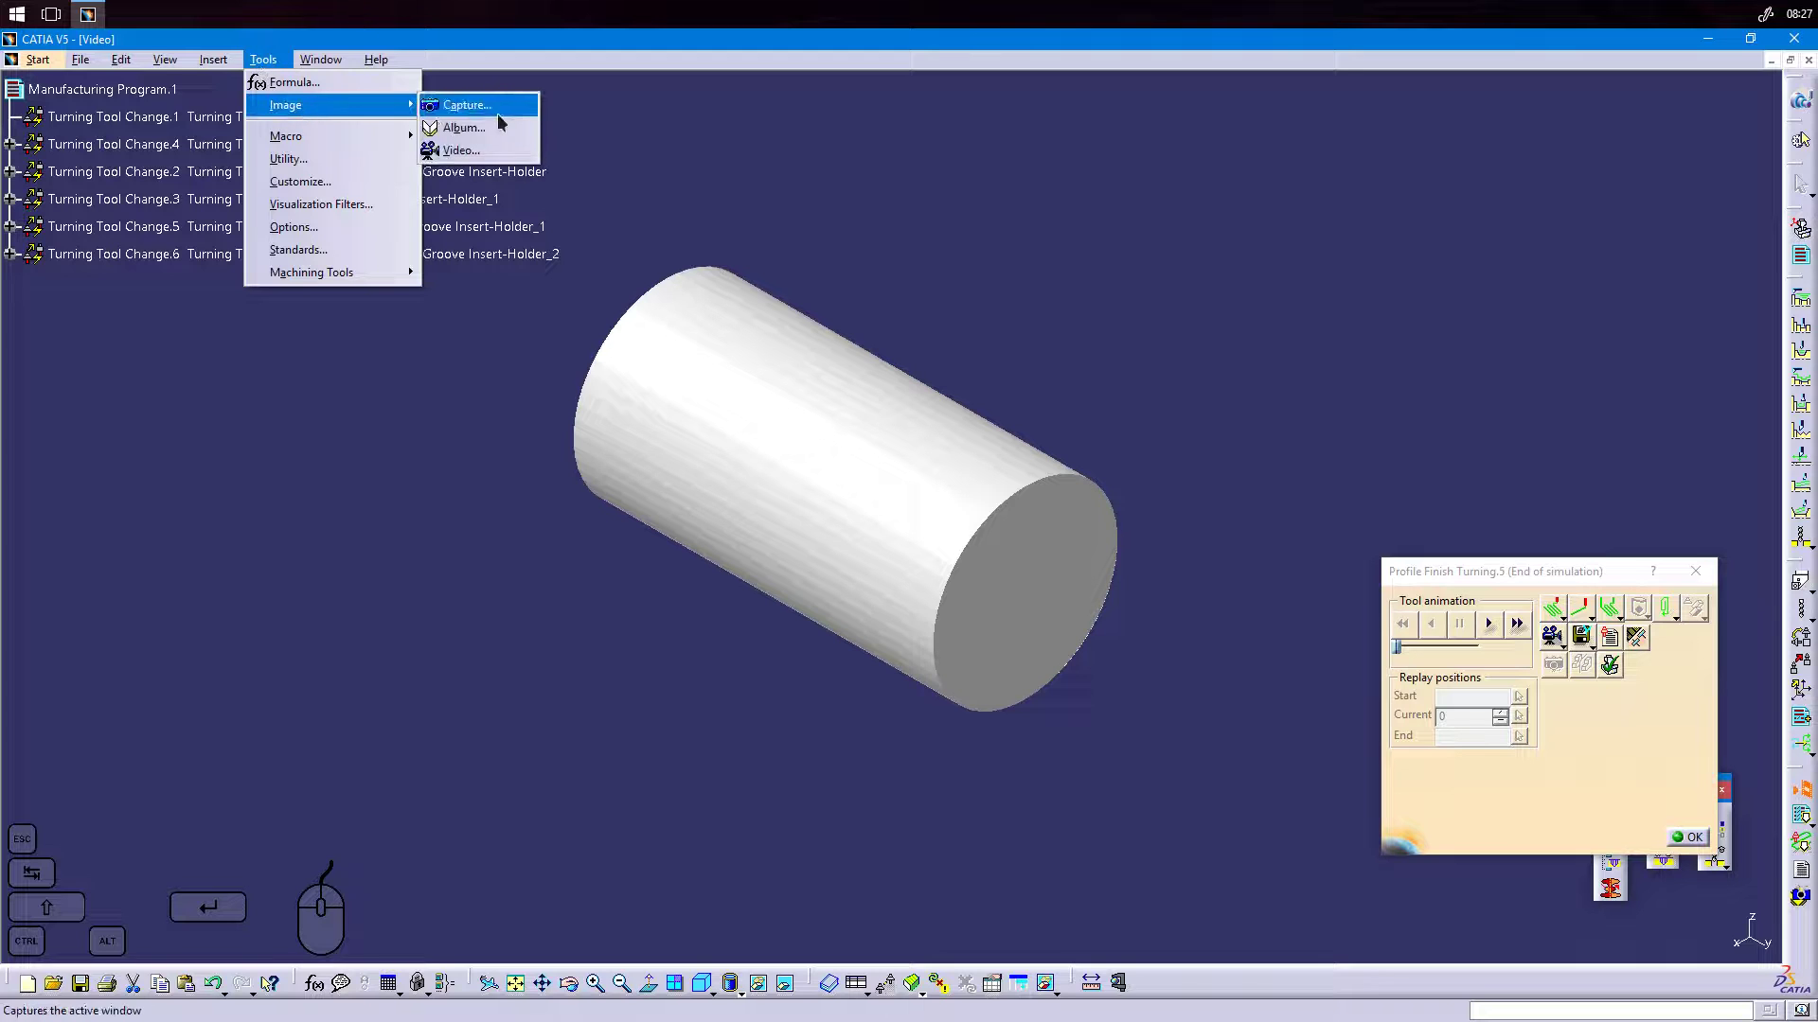
click(509, 152)
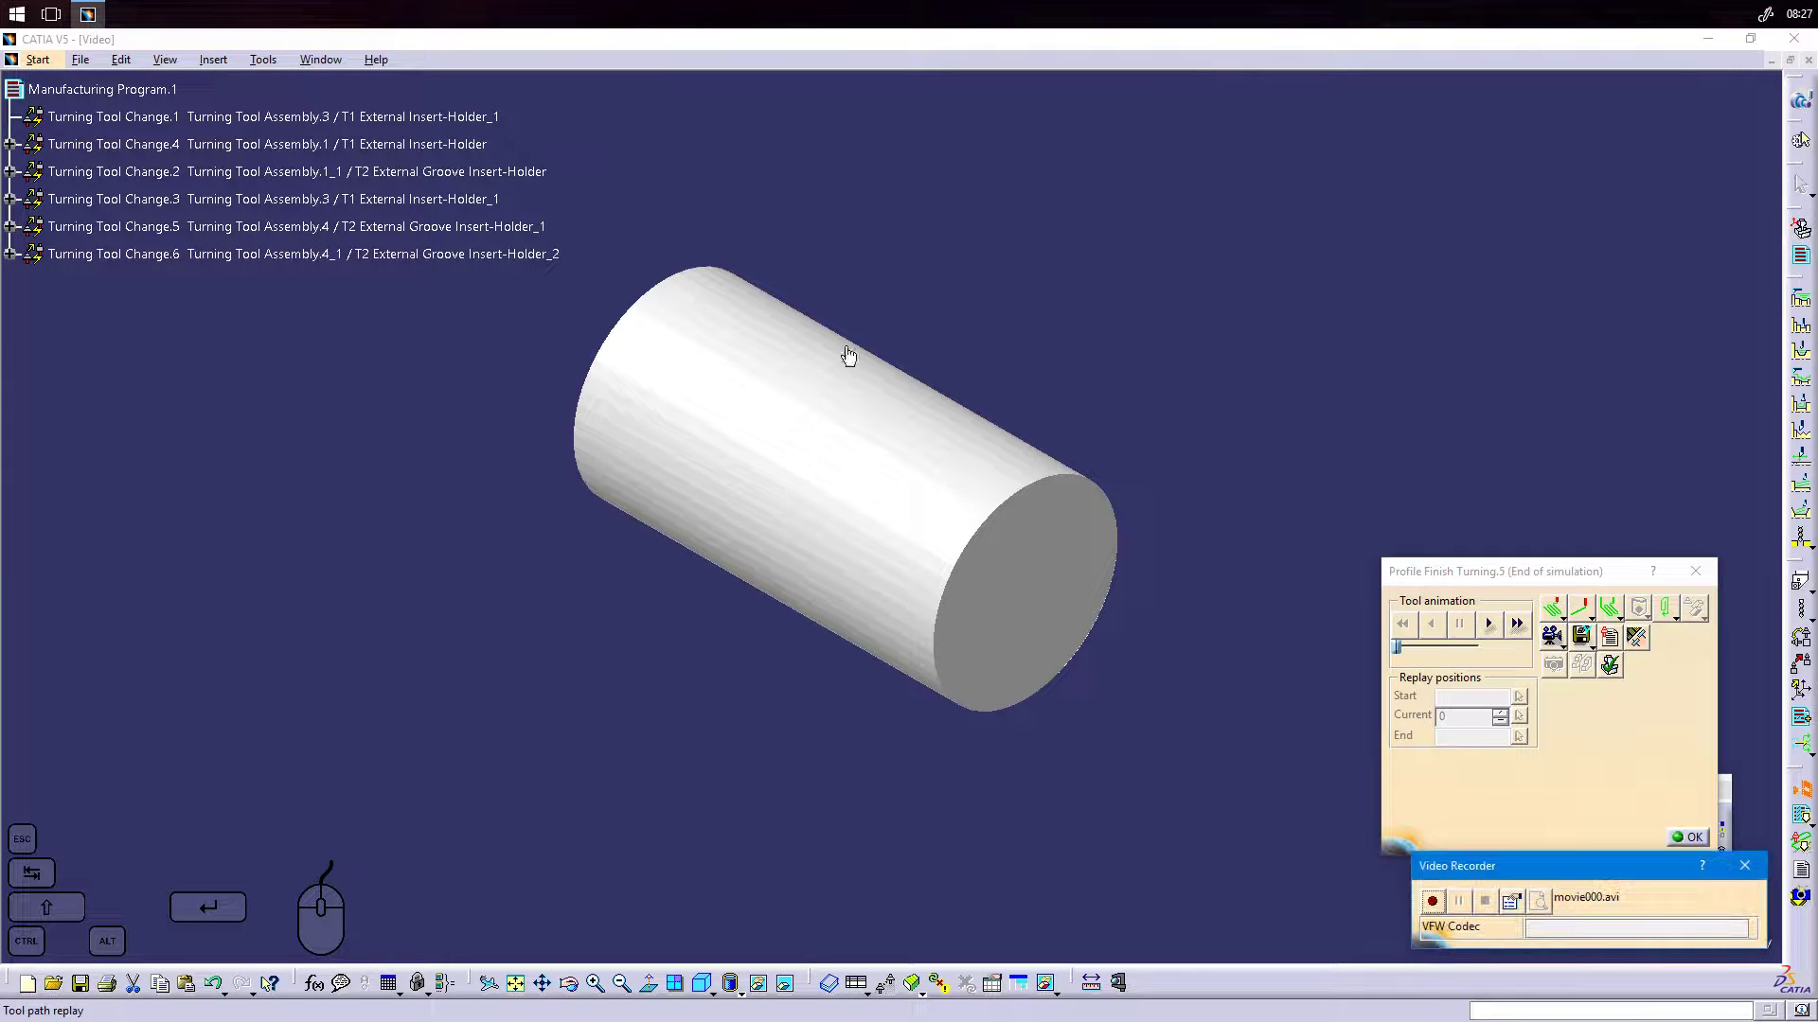
drag(1596, 866, 1511, 369)
click(1427, 405)
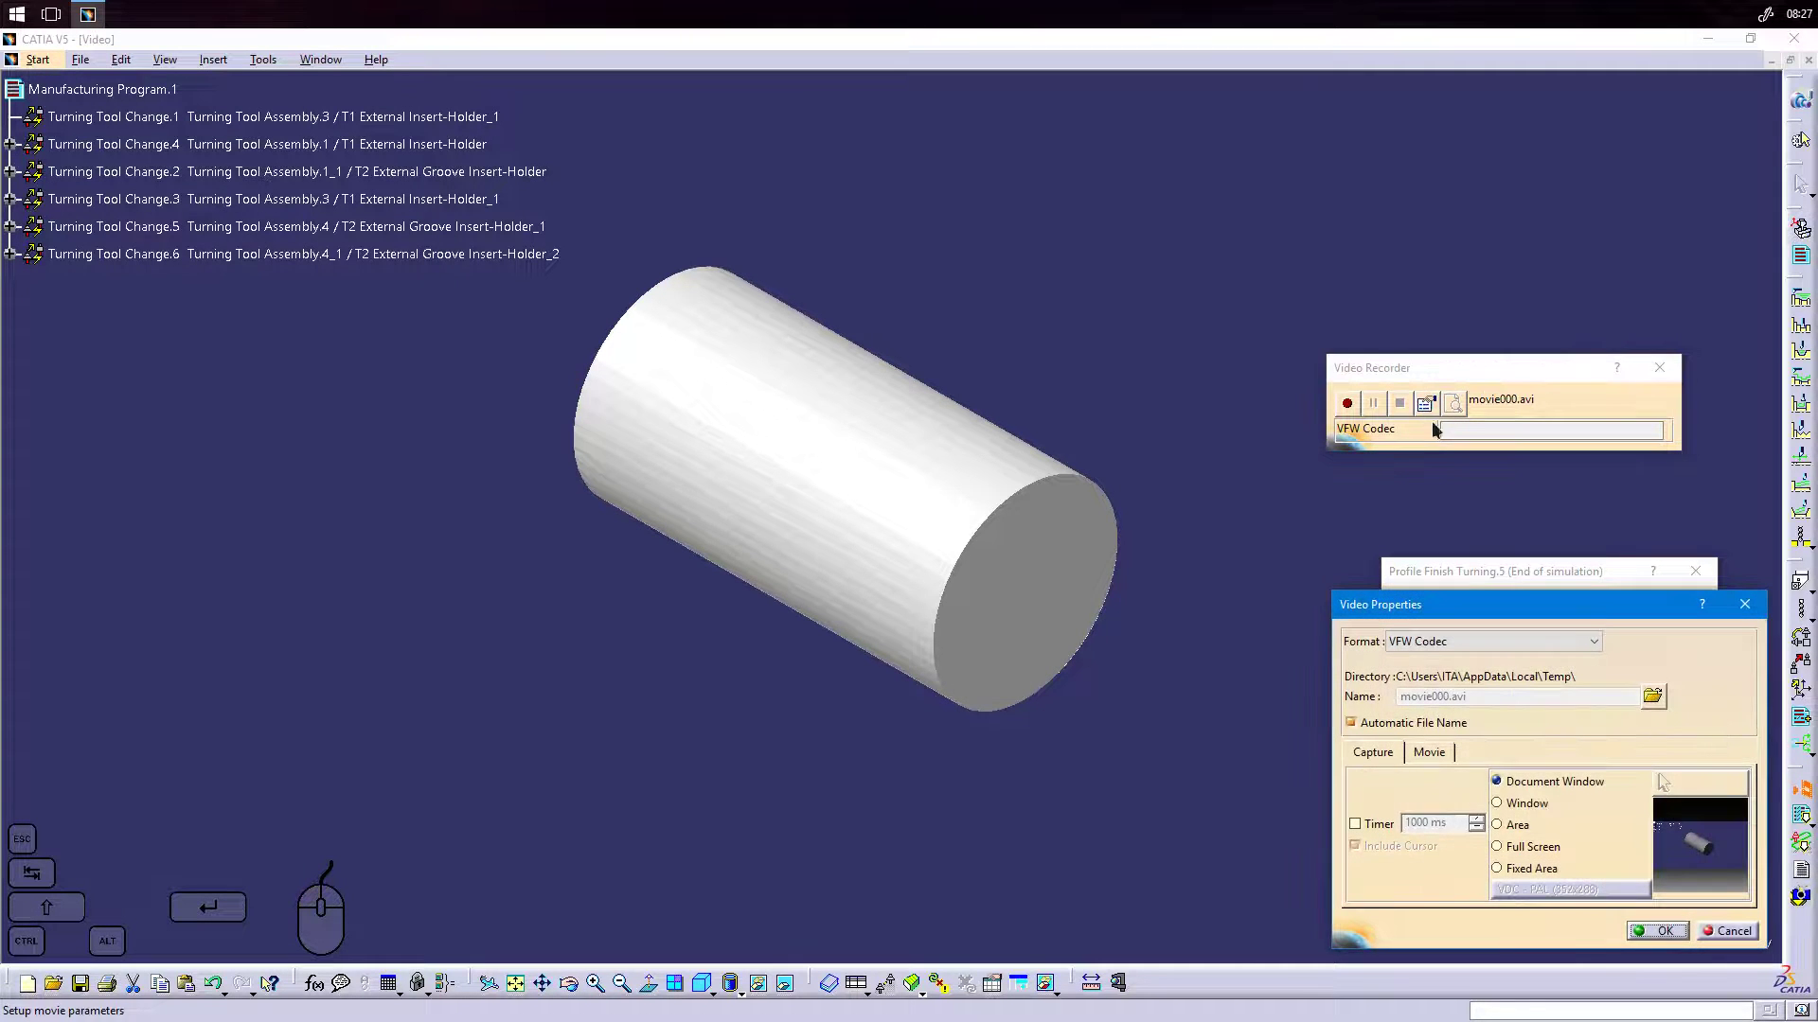
Set the video format to Still Image Capture with Document Window as the capture region, and accept the video properties.
click(1503, 641)
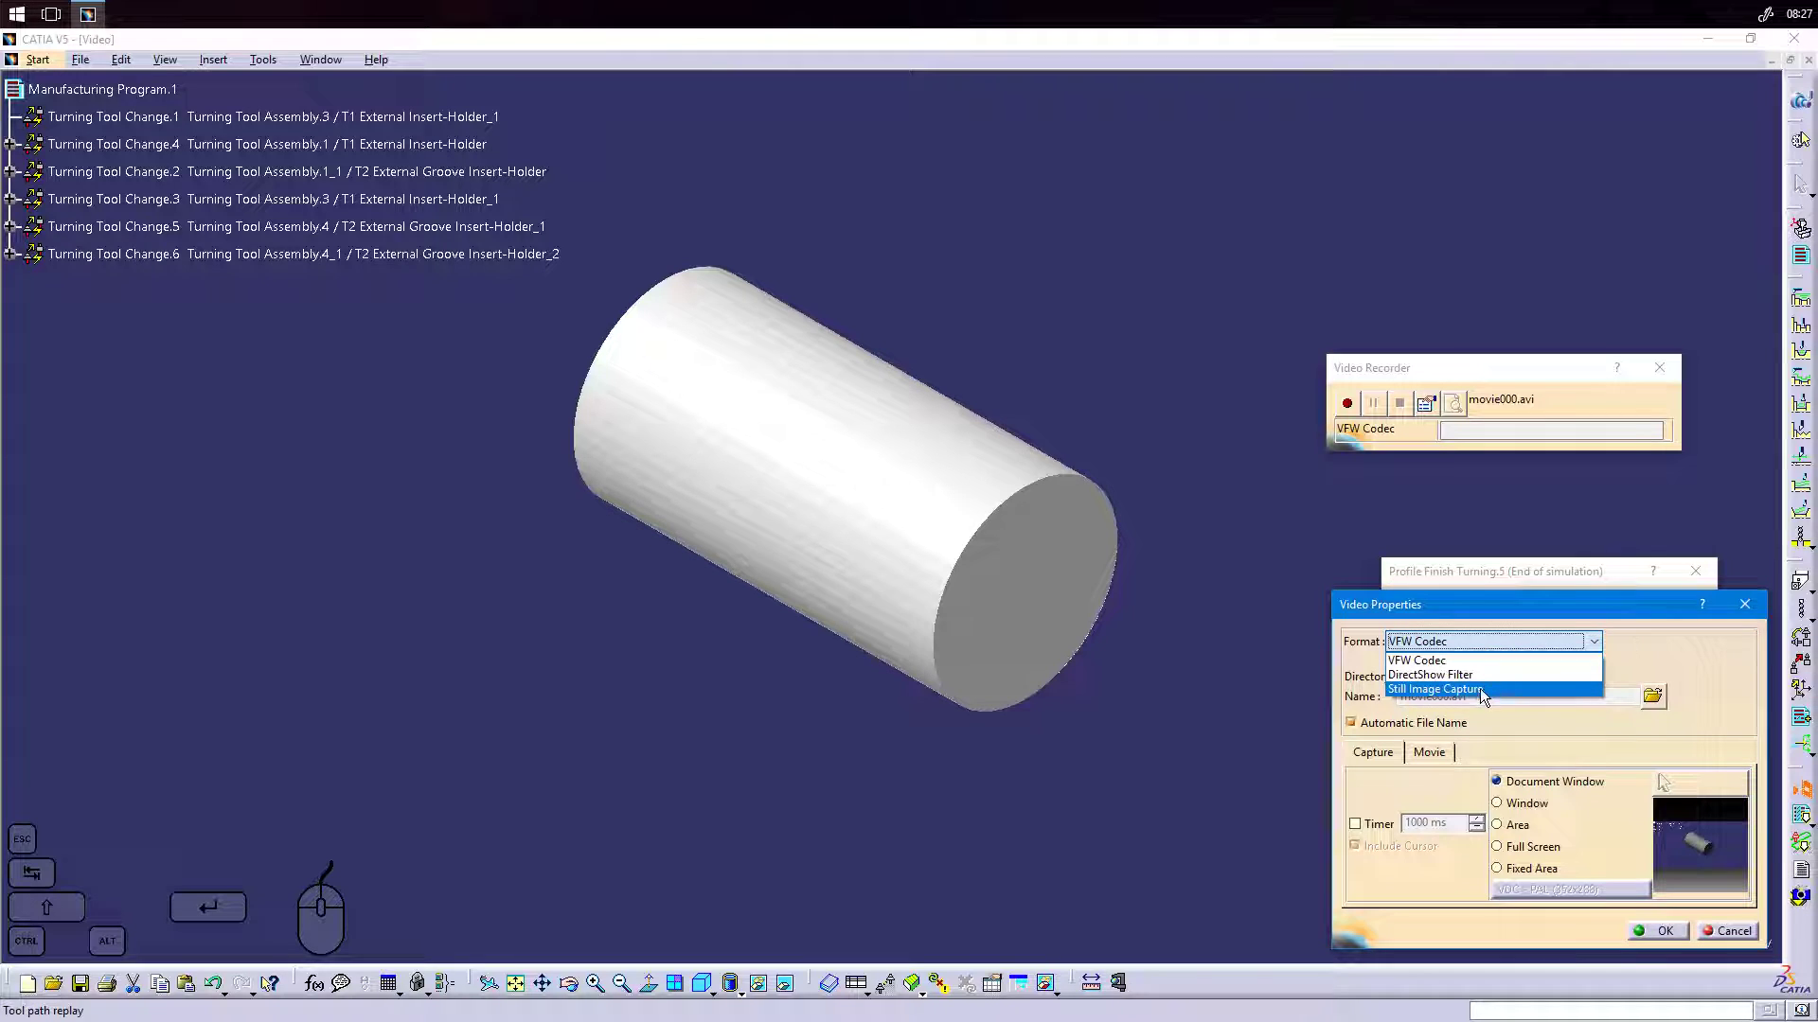
click(1418, 690)
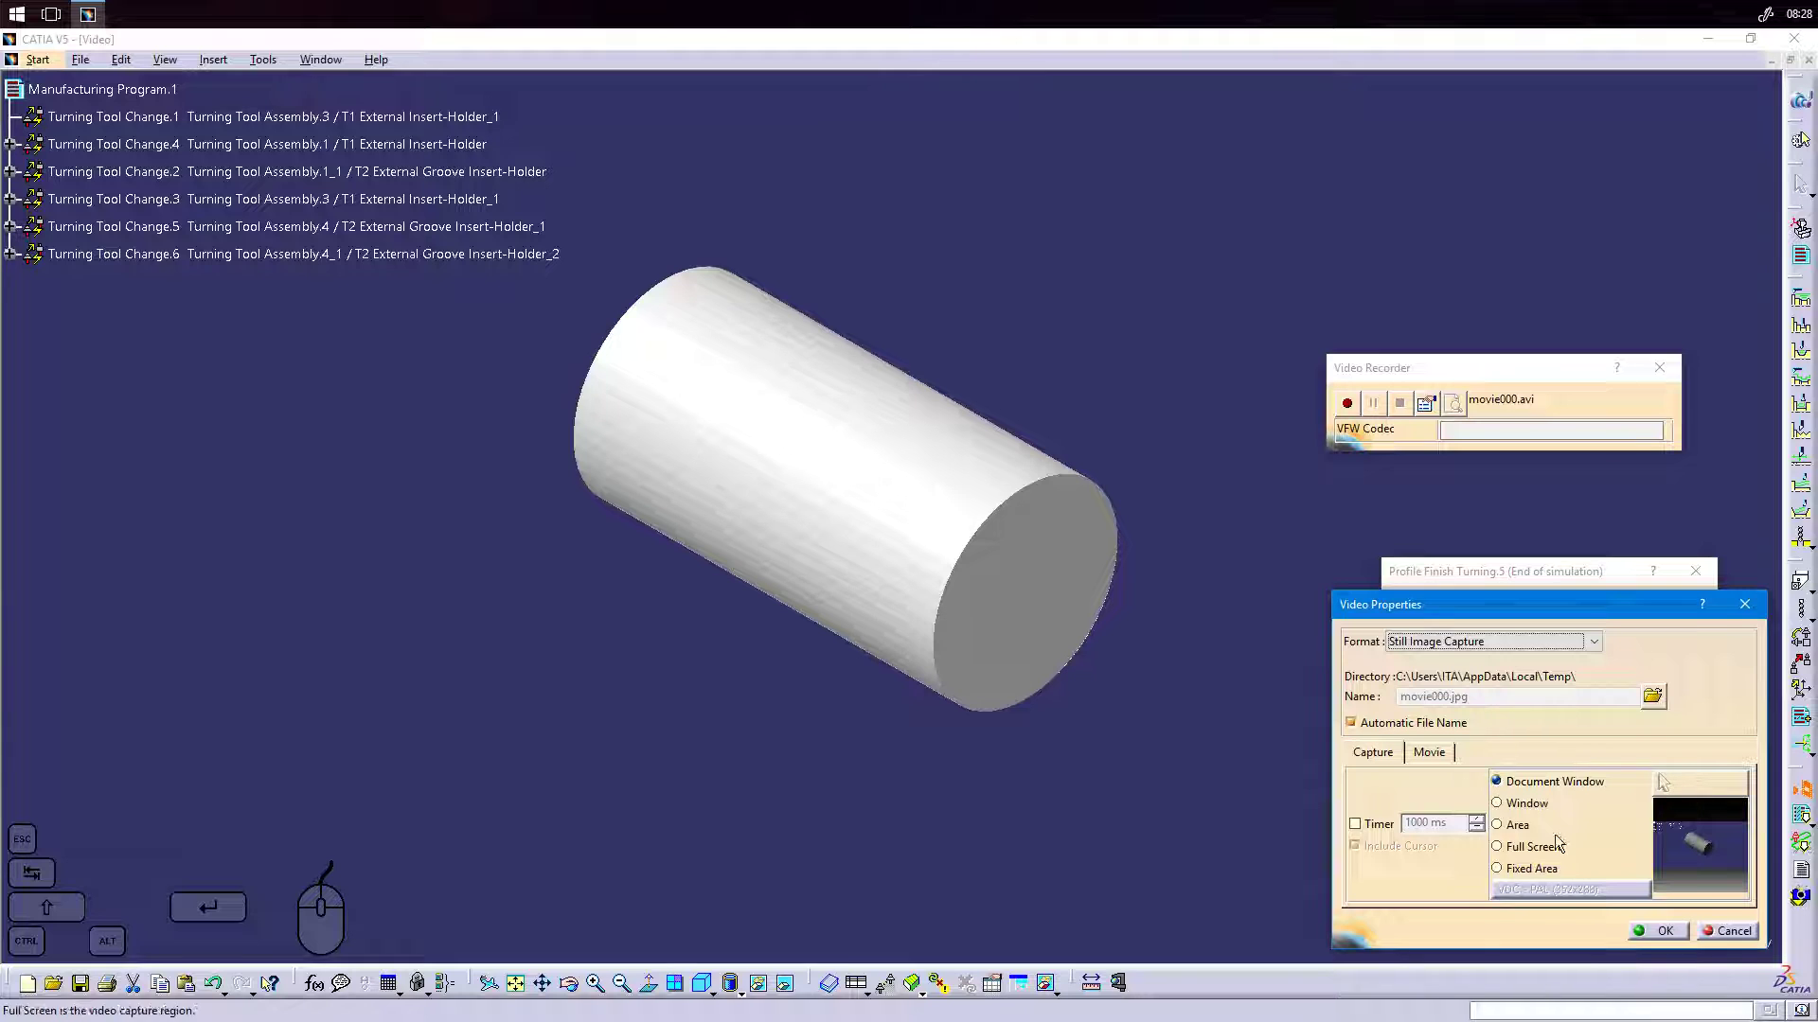
click(1525, 803)
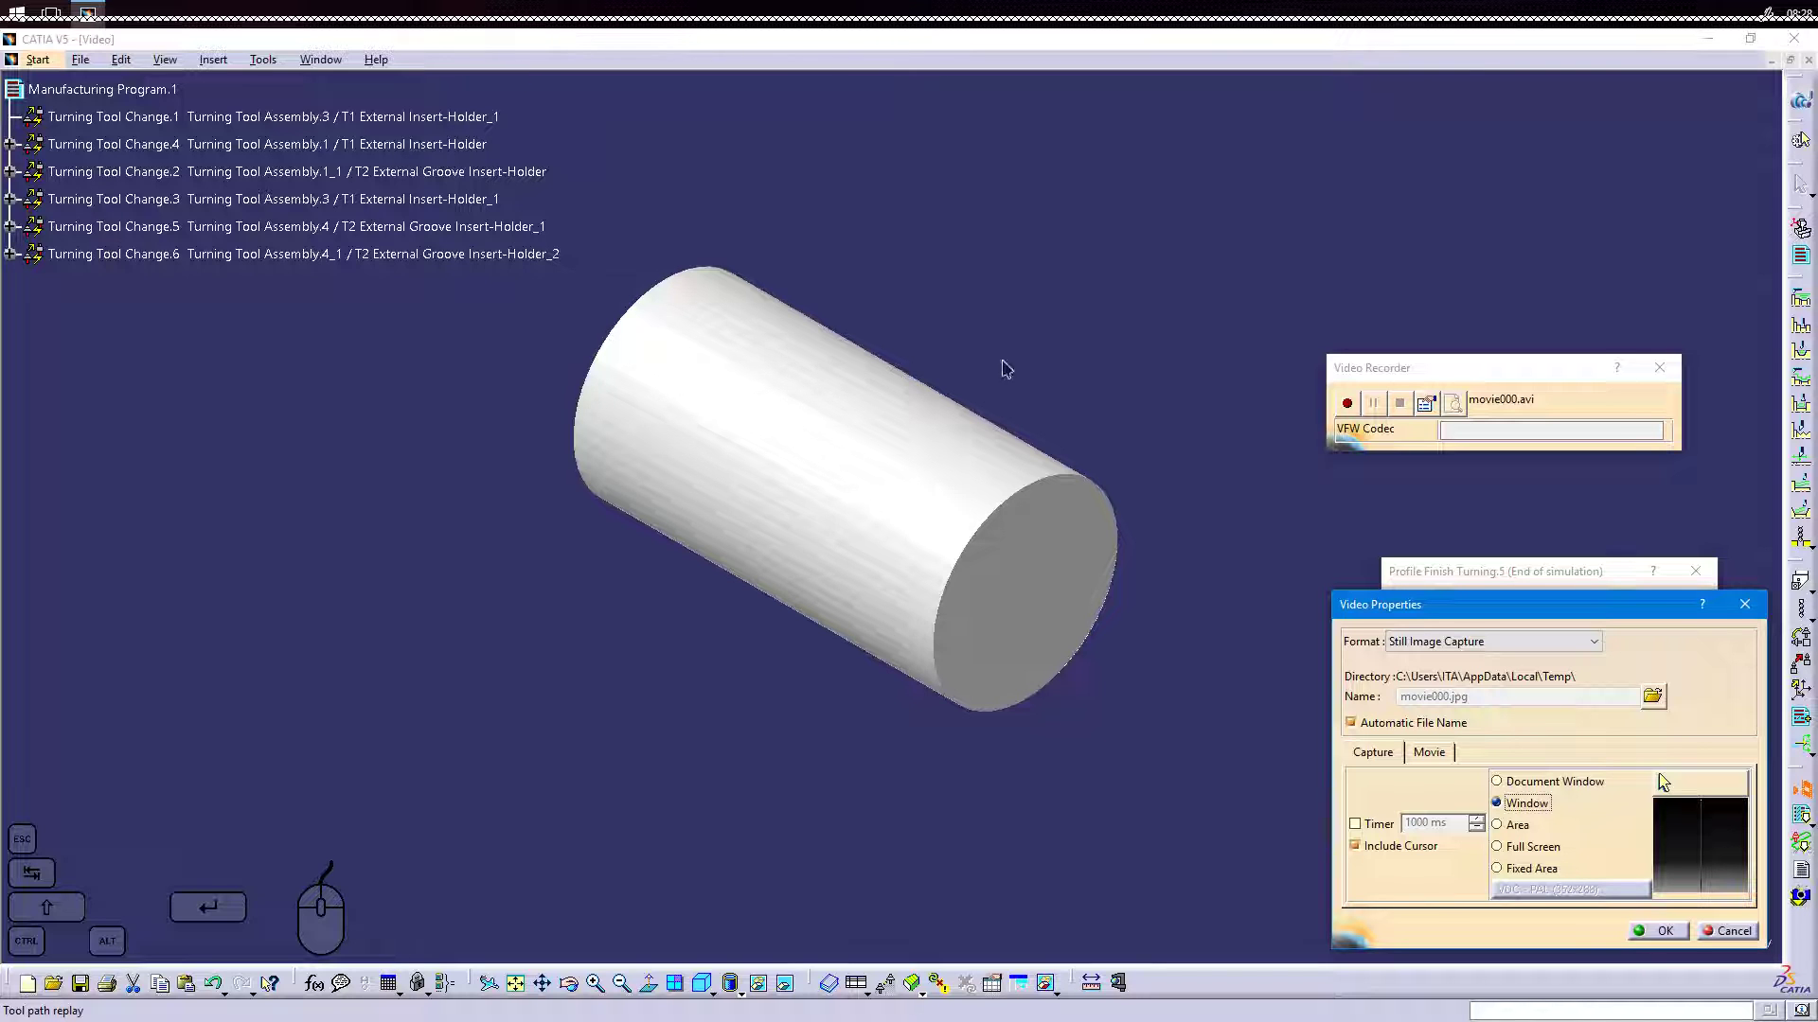
click(1497, 782)
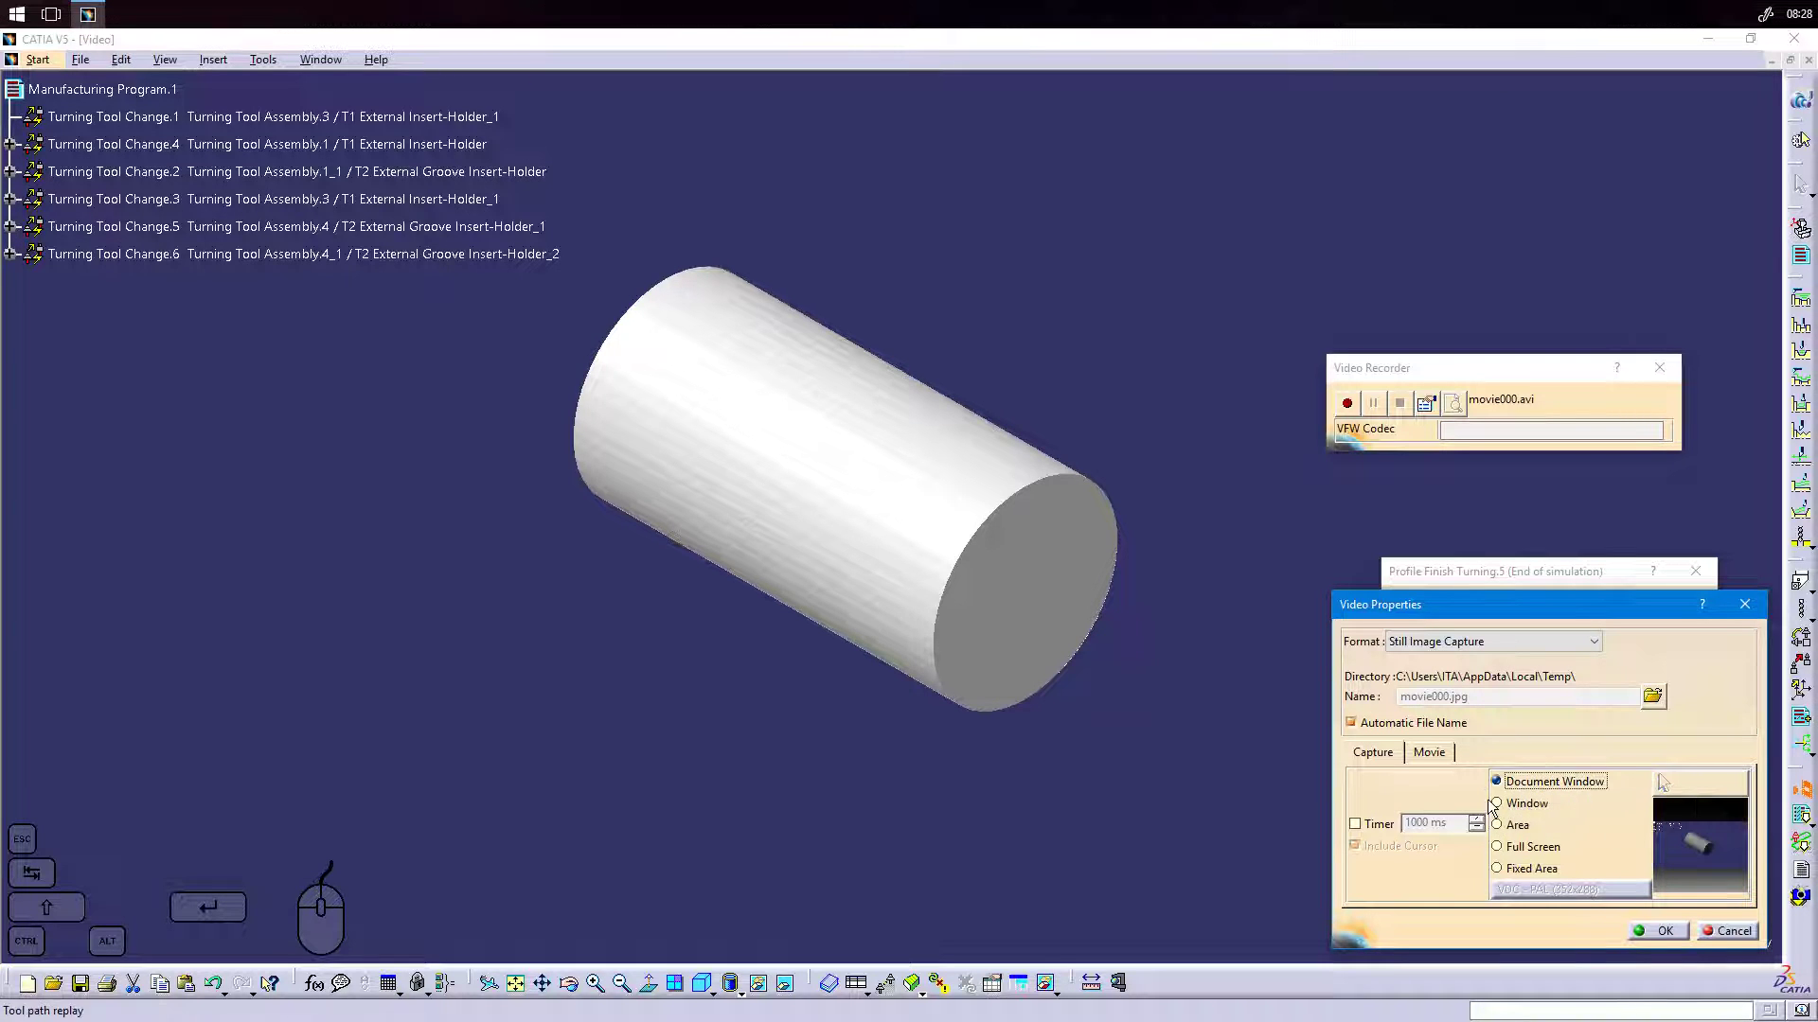
click(1428, 752)
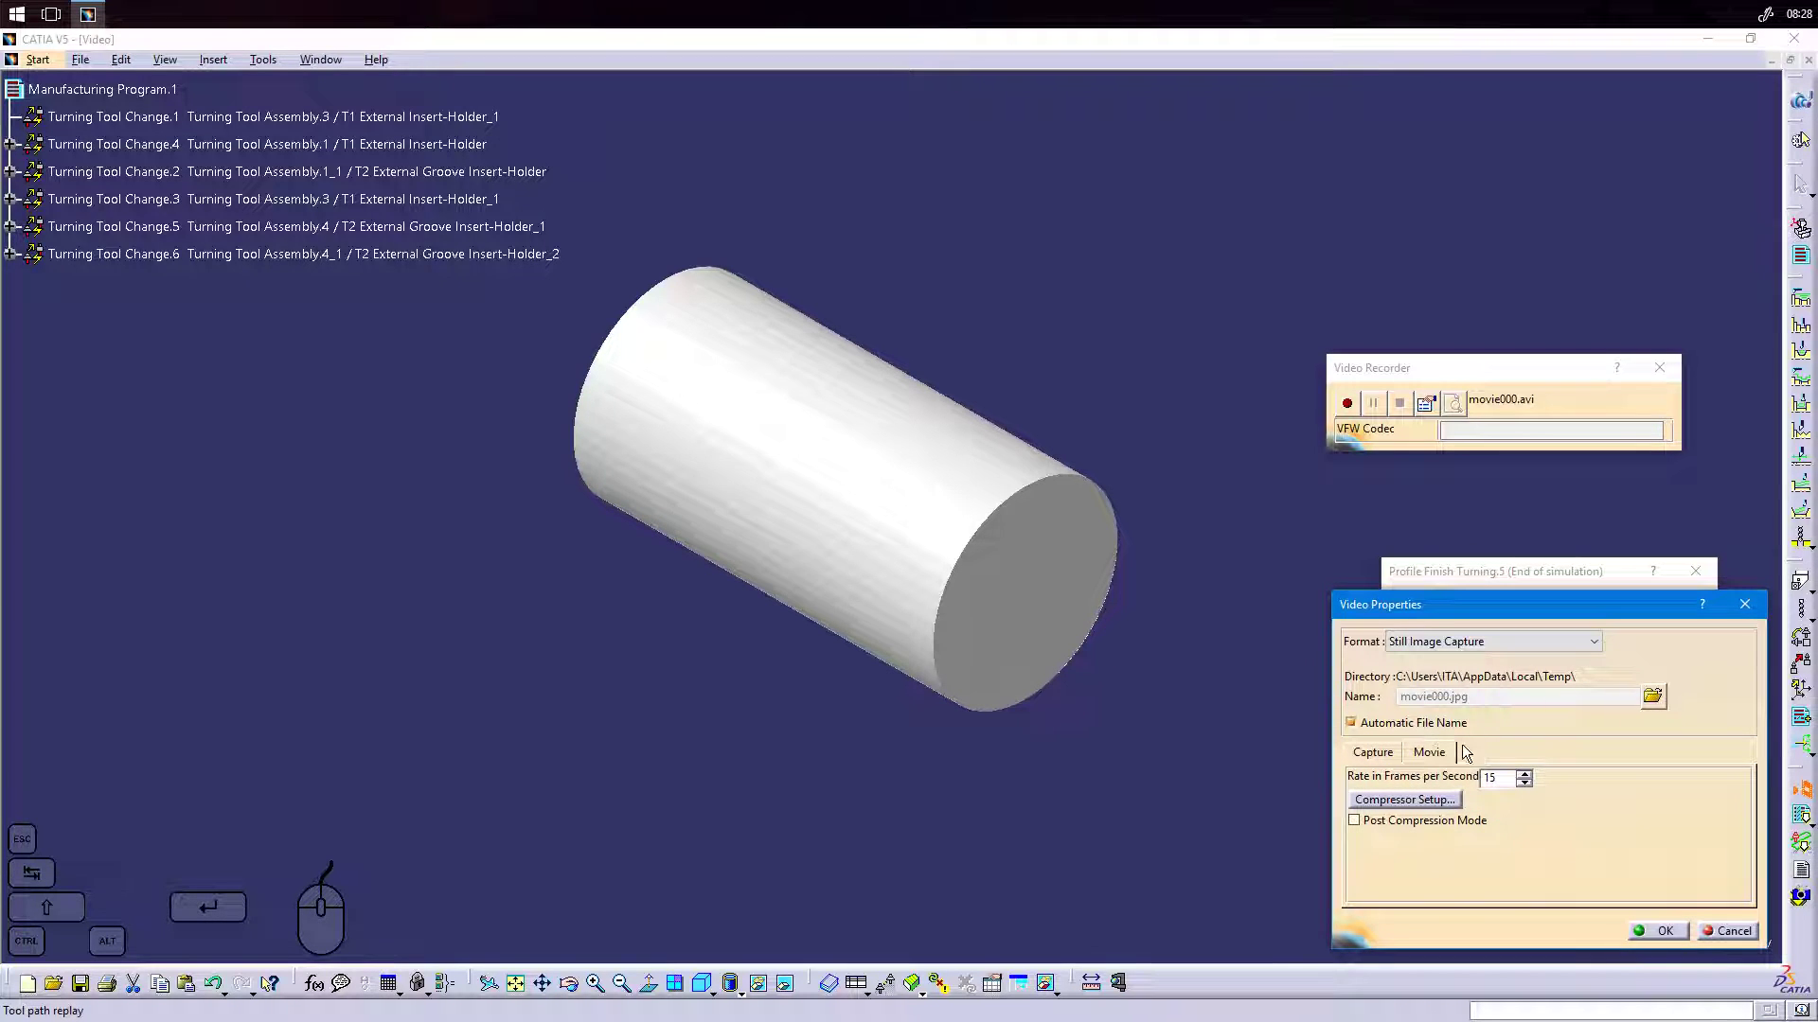
click(1373, 752)
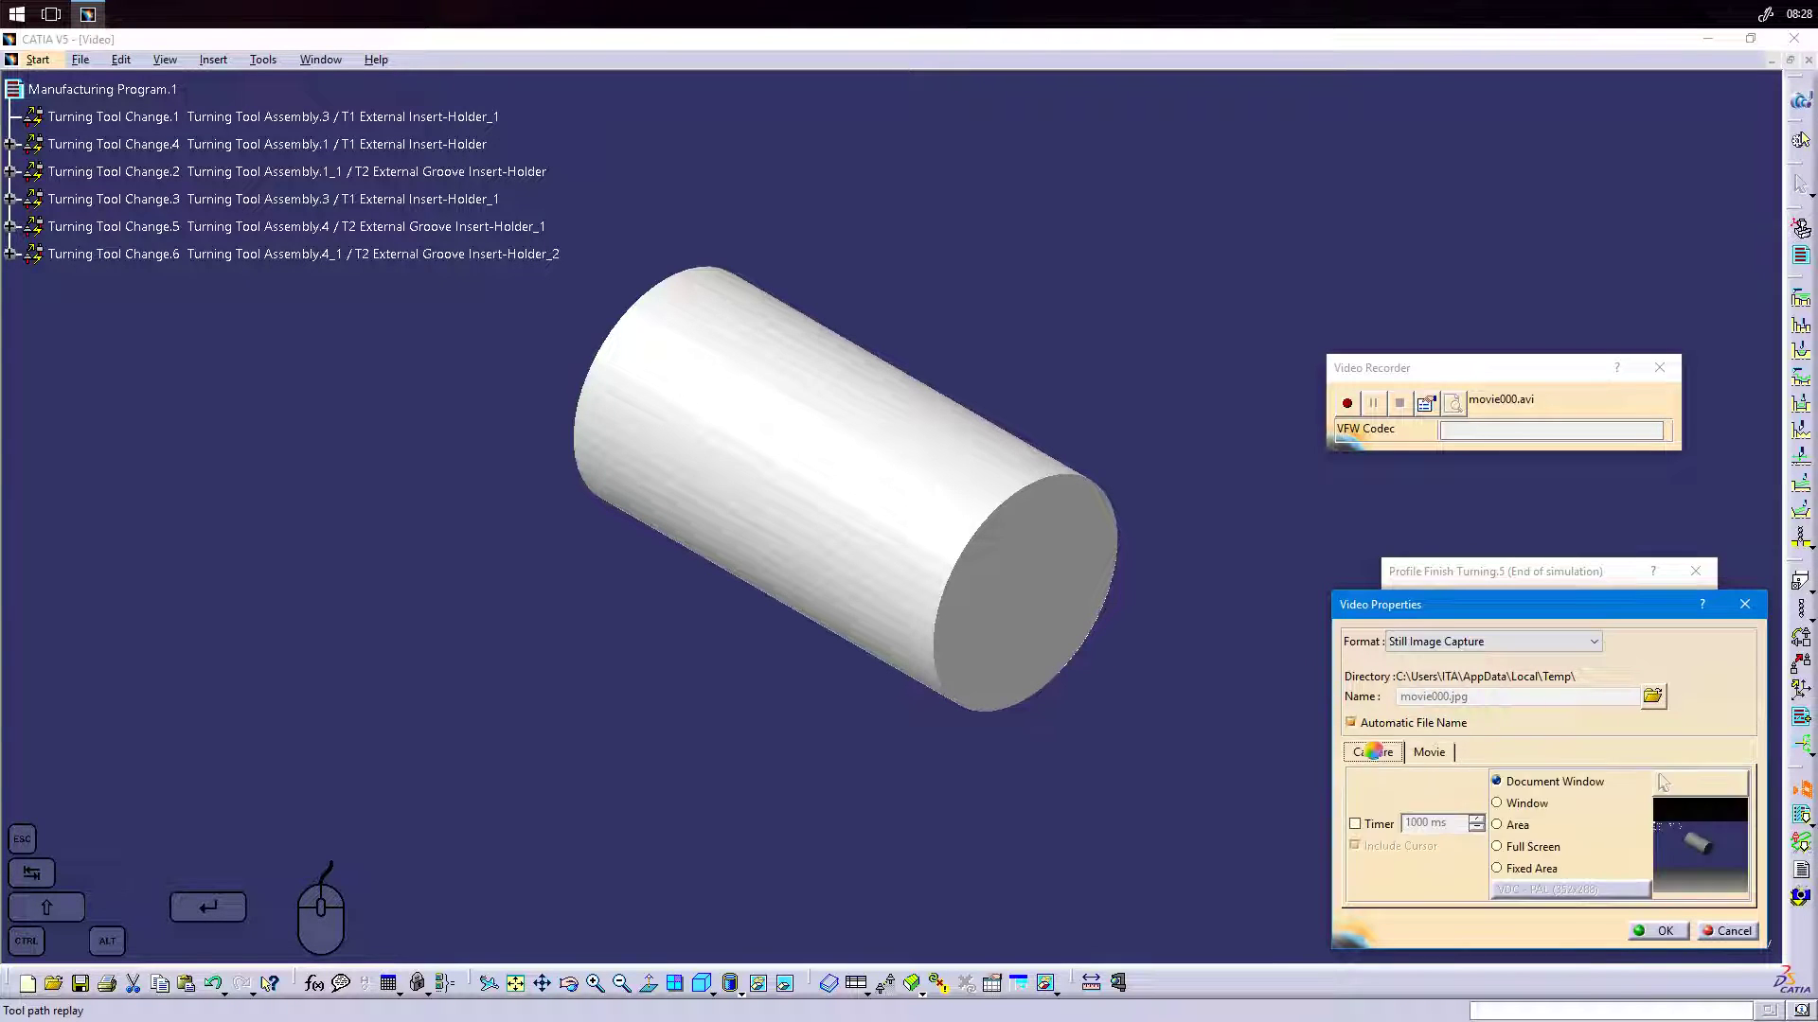
click(1658, 930)
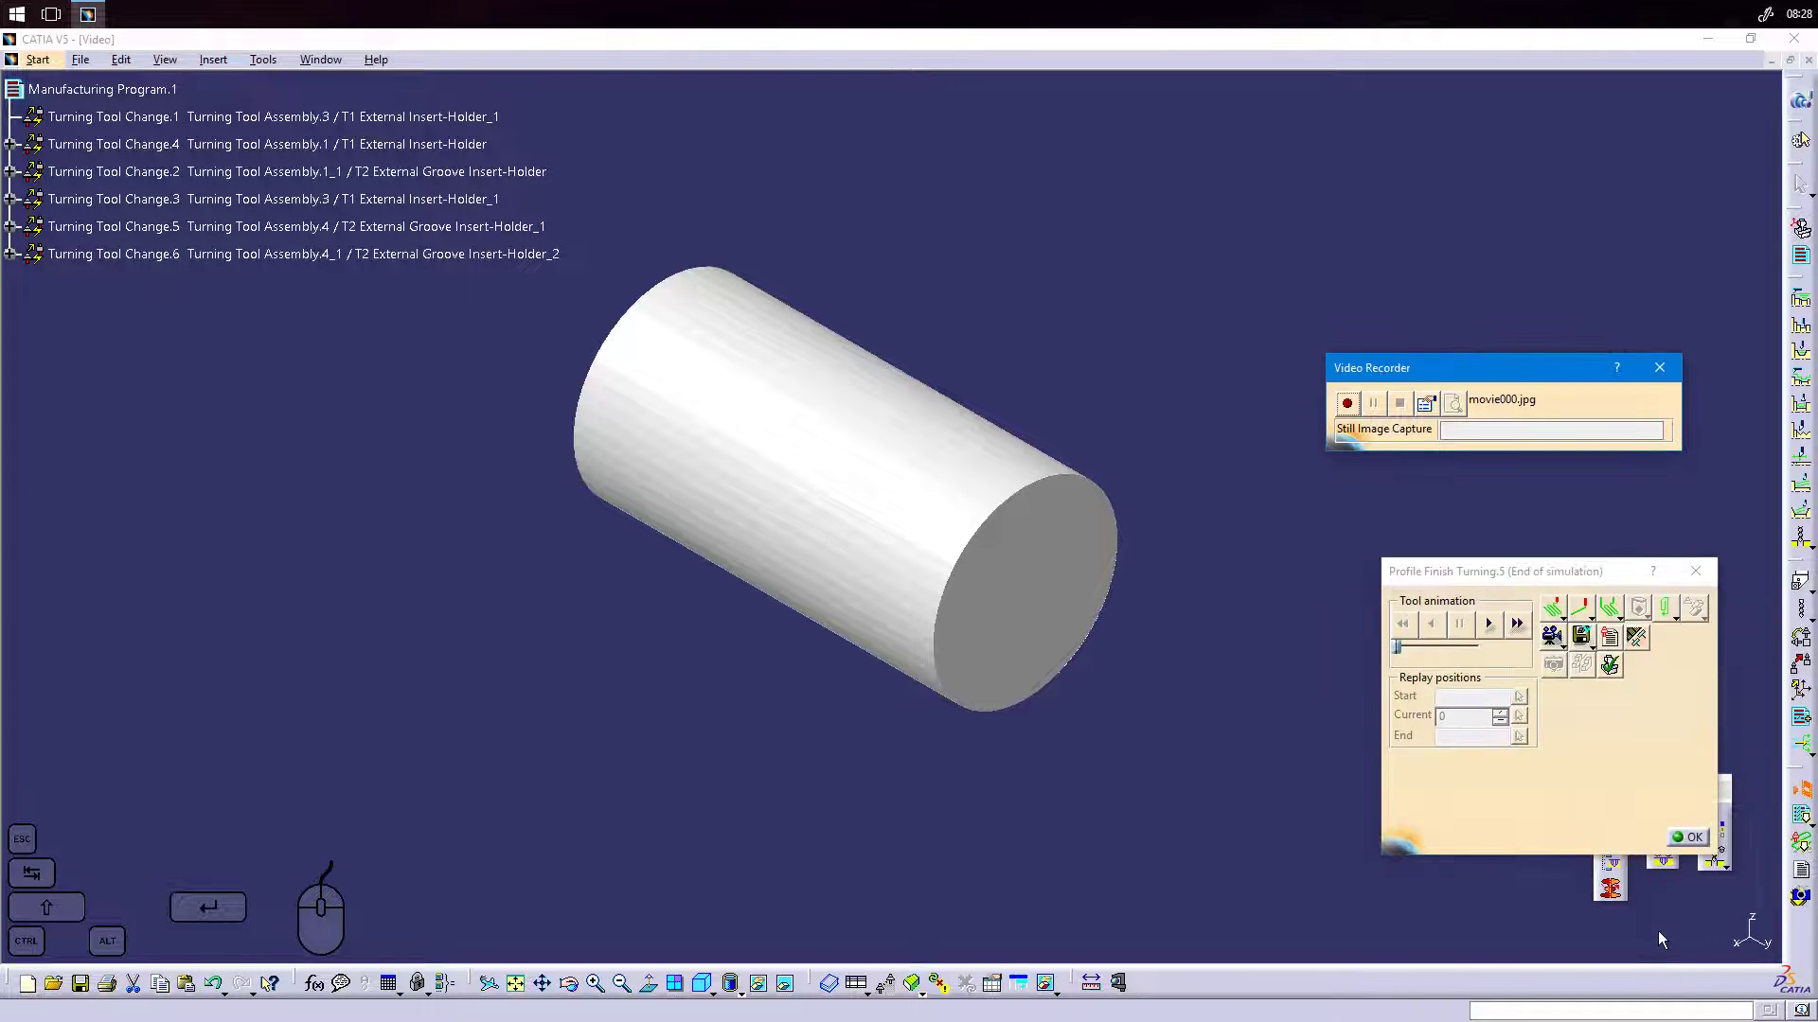
Start recording with the Video Recorder and play the machining simulation forward from the raw stock.
click(1348, 403)
click(1490, 625)
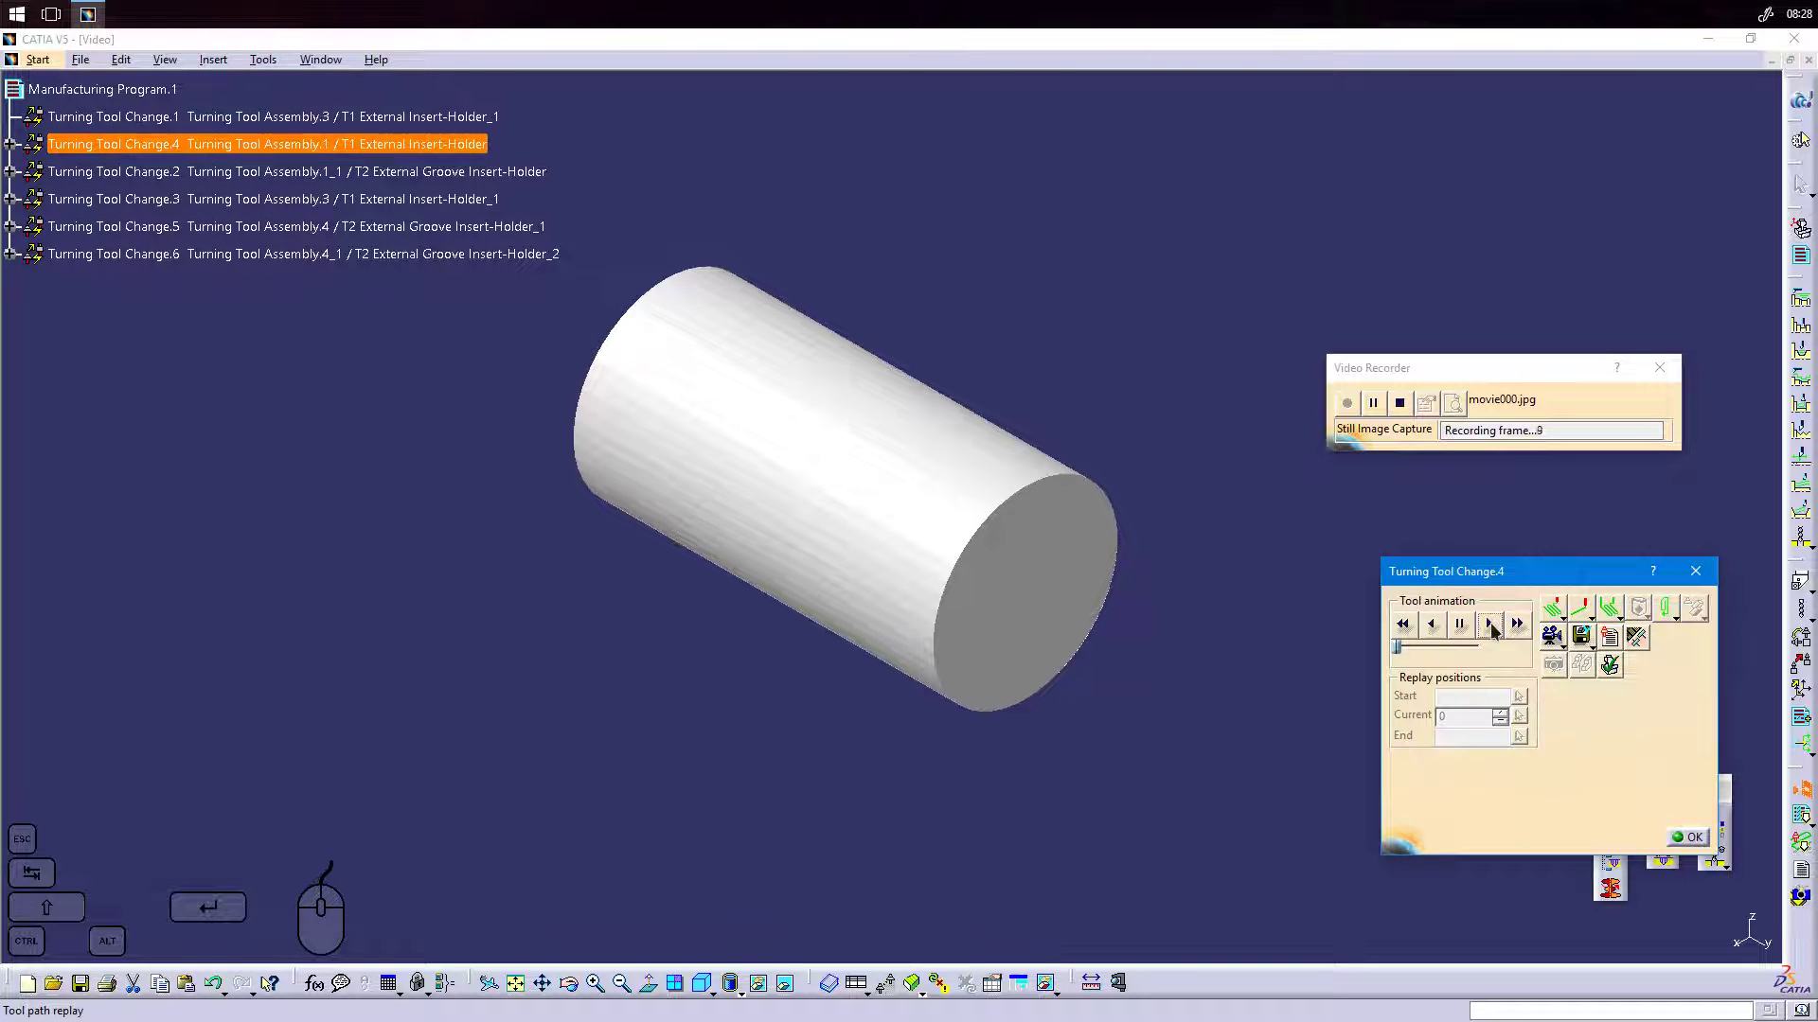